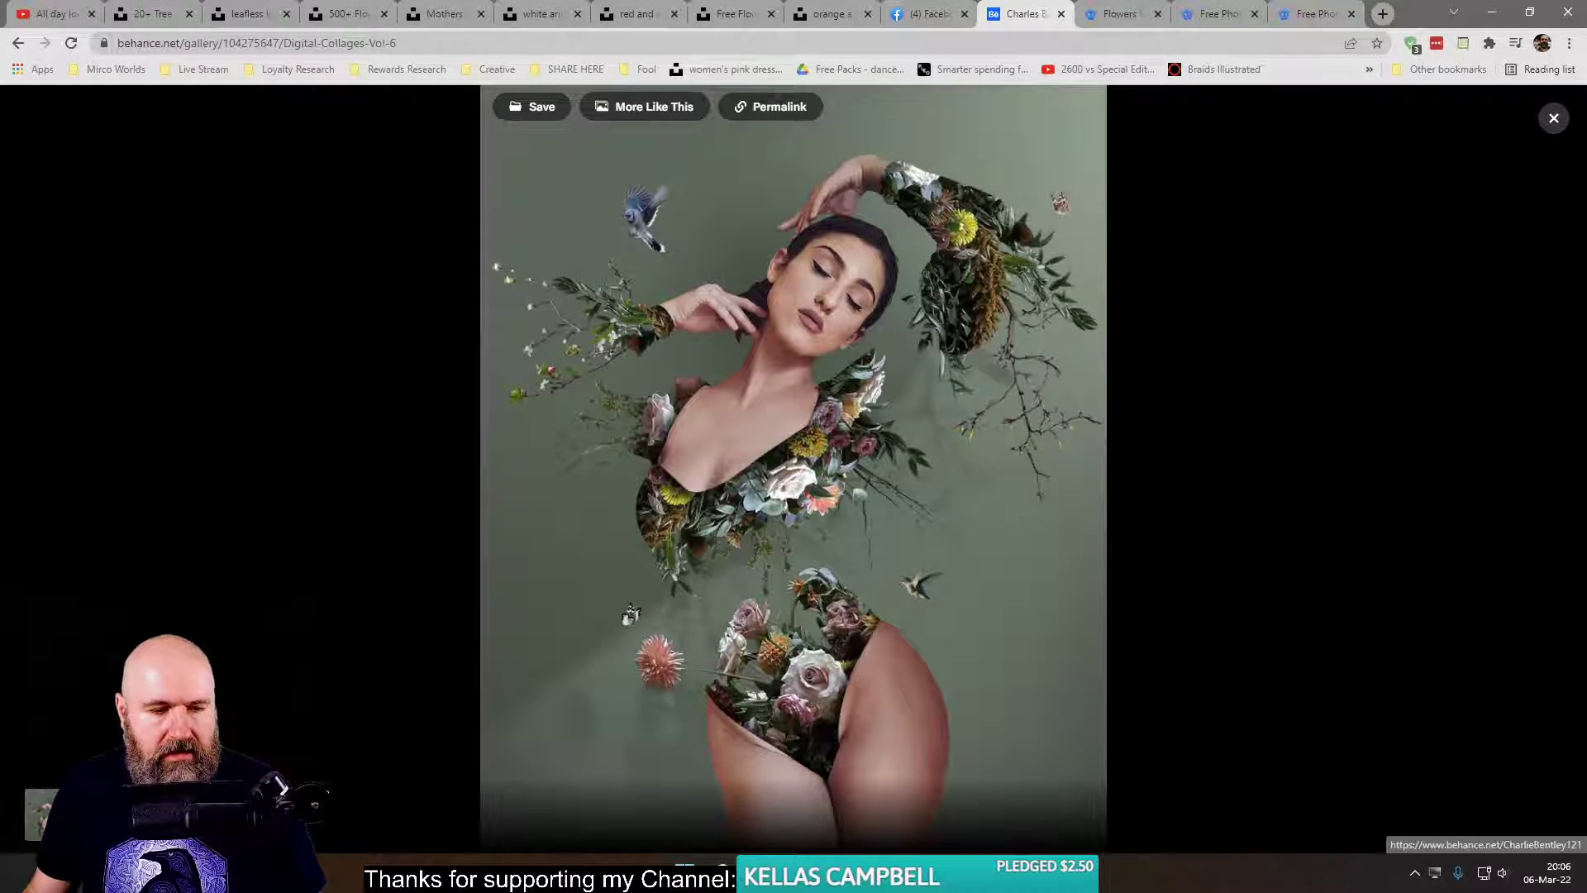
- Open the collage artist's Behance profile in a new tab and browse the project thumbnails
{"action": "right_click", "coordinate": [280, 831]}
{"action": "left_click", "coordinate": [285, 630]}
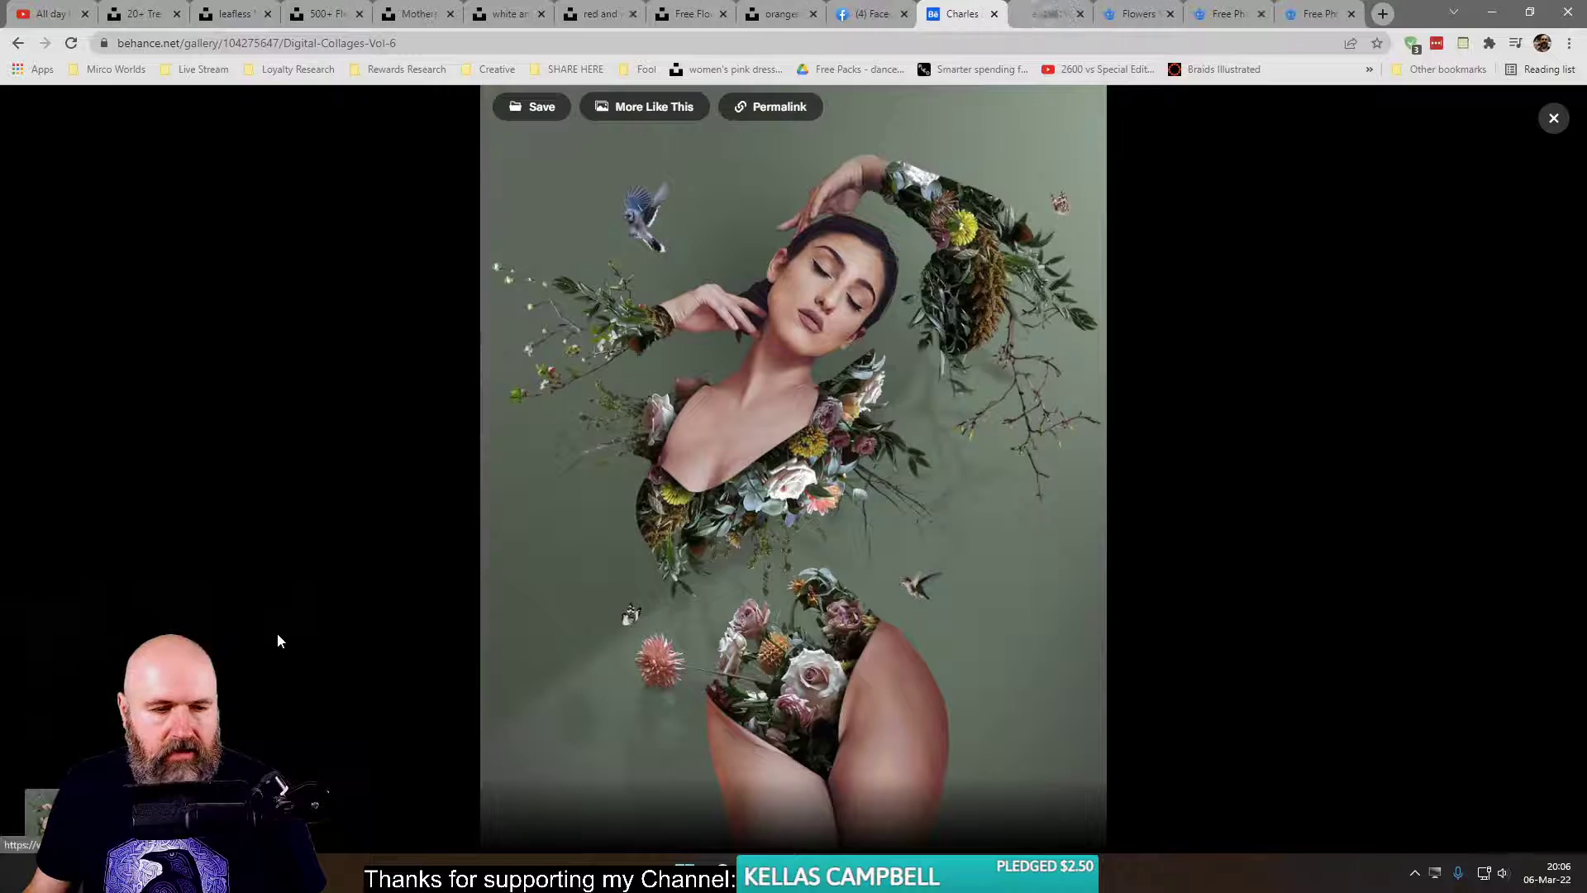
{"action": "left_click", "coordinate": [1043, 17]}
{"action": "scroll", "coordinate": [1066, 584], "scroll_direction": "down", "scroll_amount": 4}
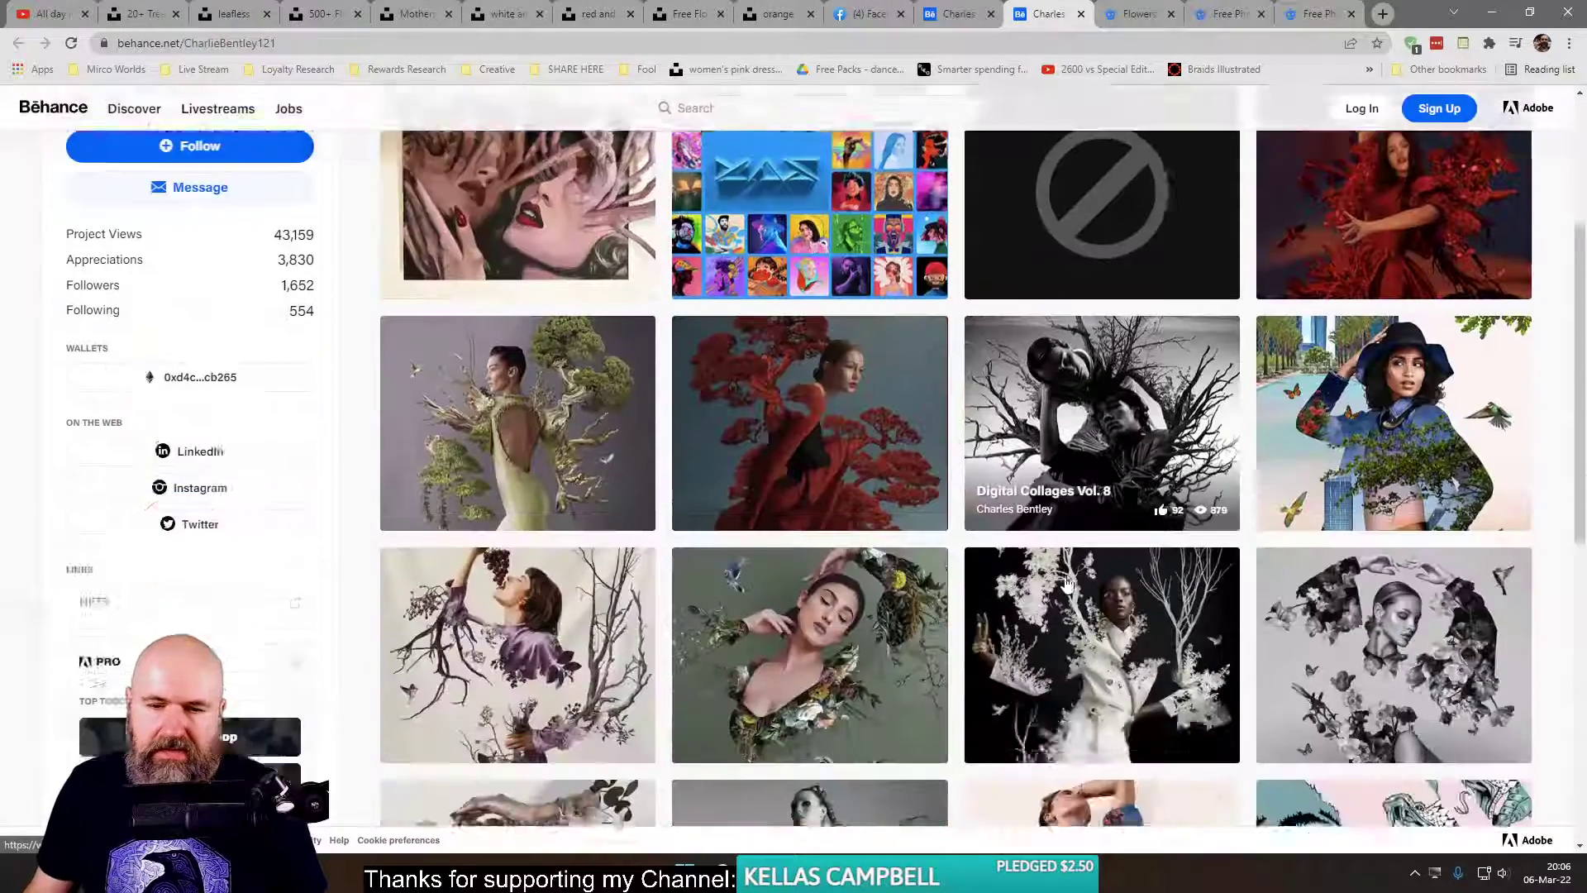
{"action": "scroll", "coordinate": [1067, 584], "scroll_direction": "down", "scroll_amount": 1}
- View the red bonsai dress artwork in Digital Collages Vol. 9 and return to the Vol. 6 floral collage
{"action": "left_click", "coordinate": [829, 336]}
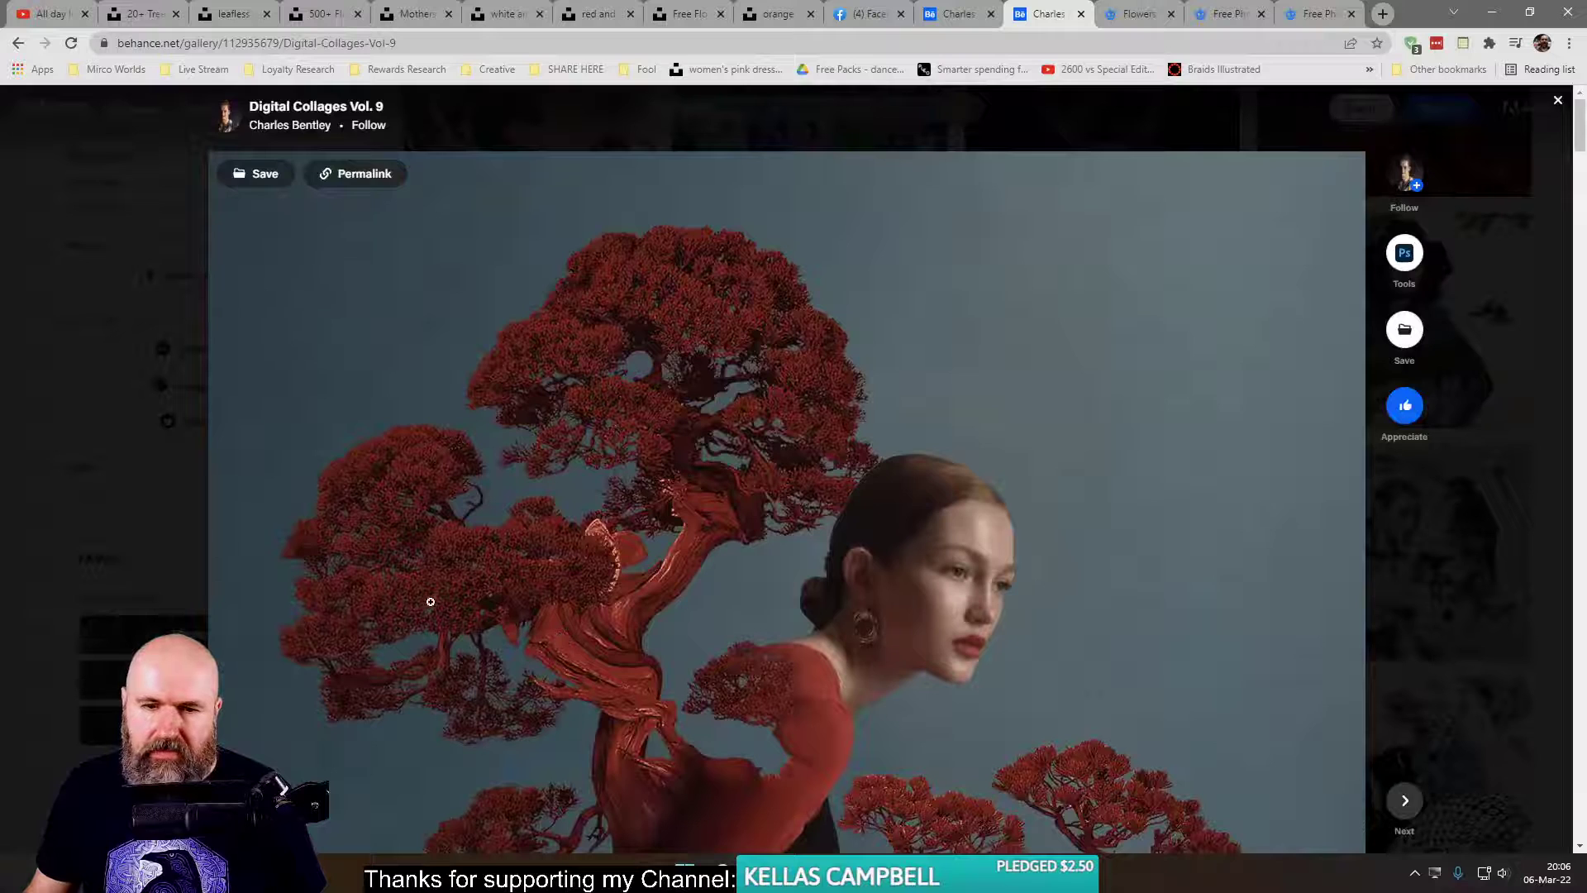
{"action": "scroll", "coordinate": [336, 603], "scroll_direction": "down", "scroll_amount": 7}
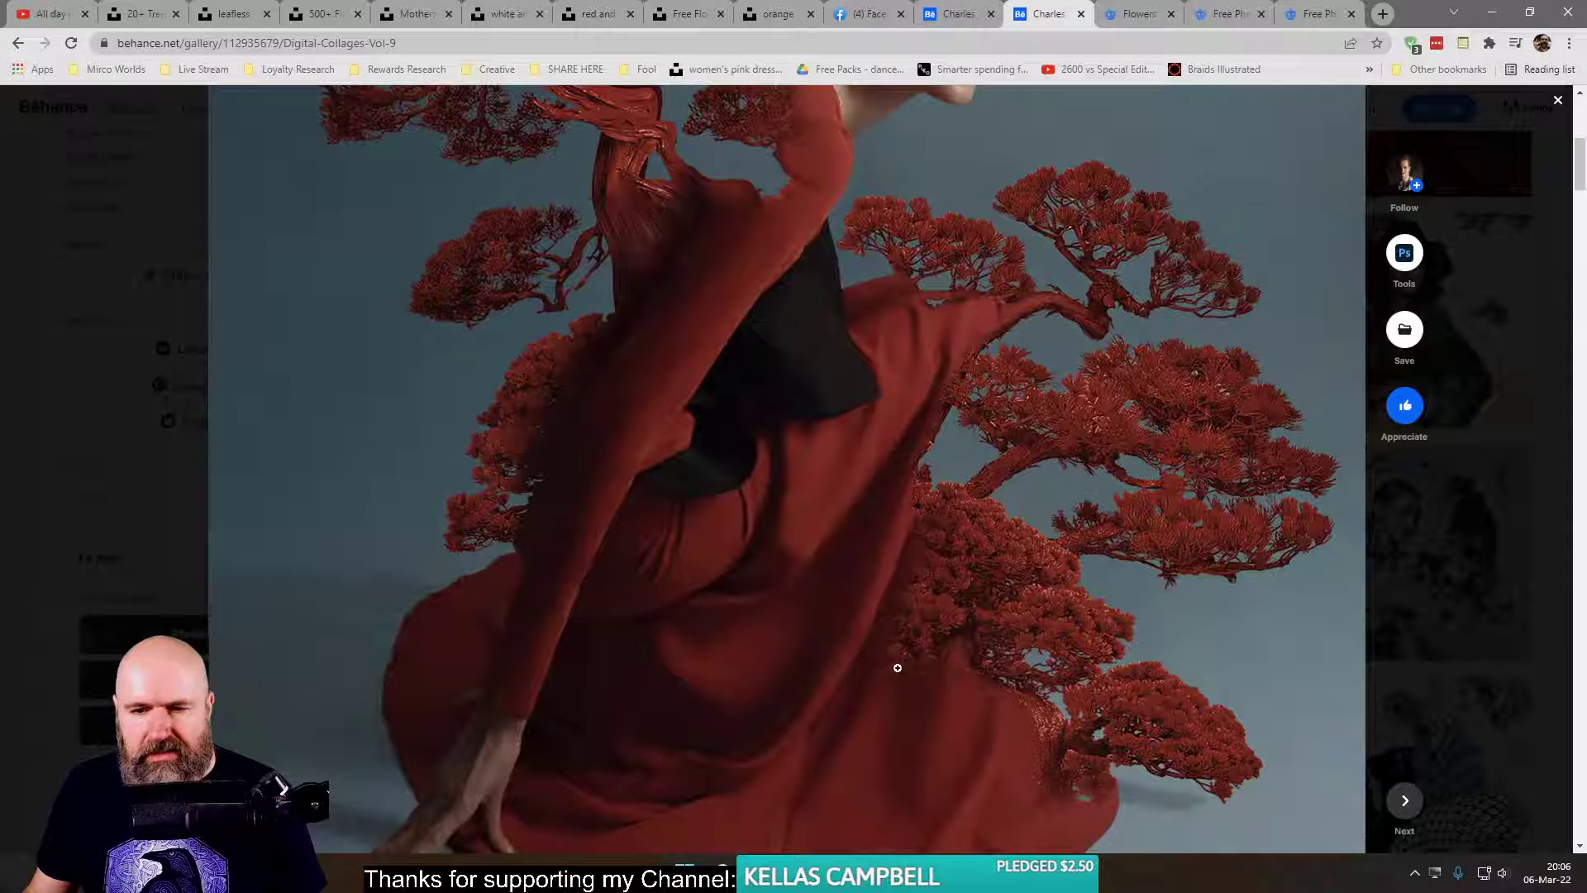
{"action": "scroll", "coordinate": [1053, 723], "scroll_direction": "up", "scroll_amount": 5}
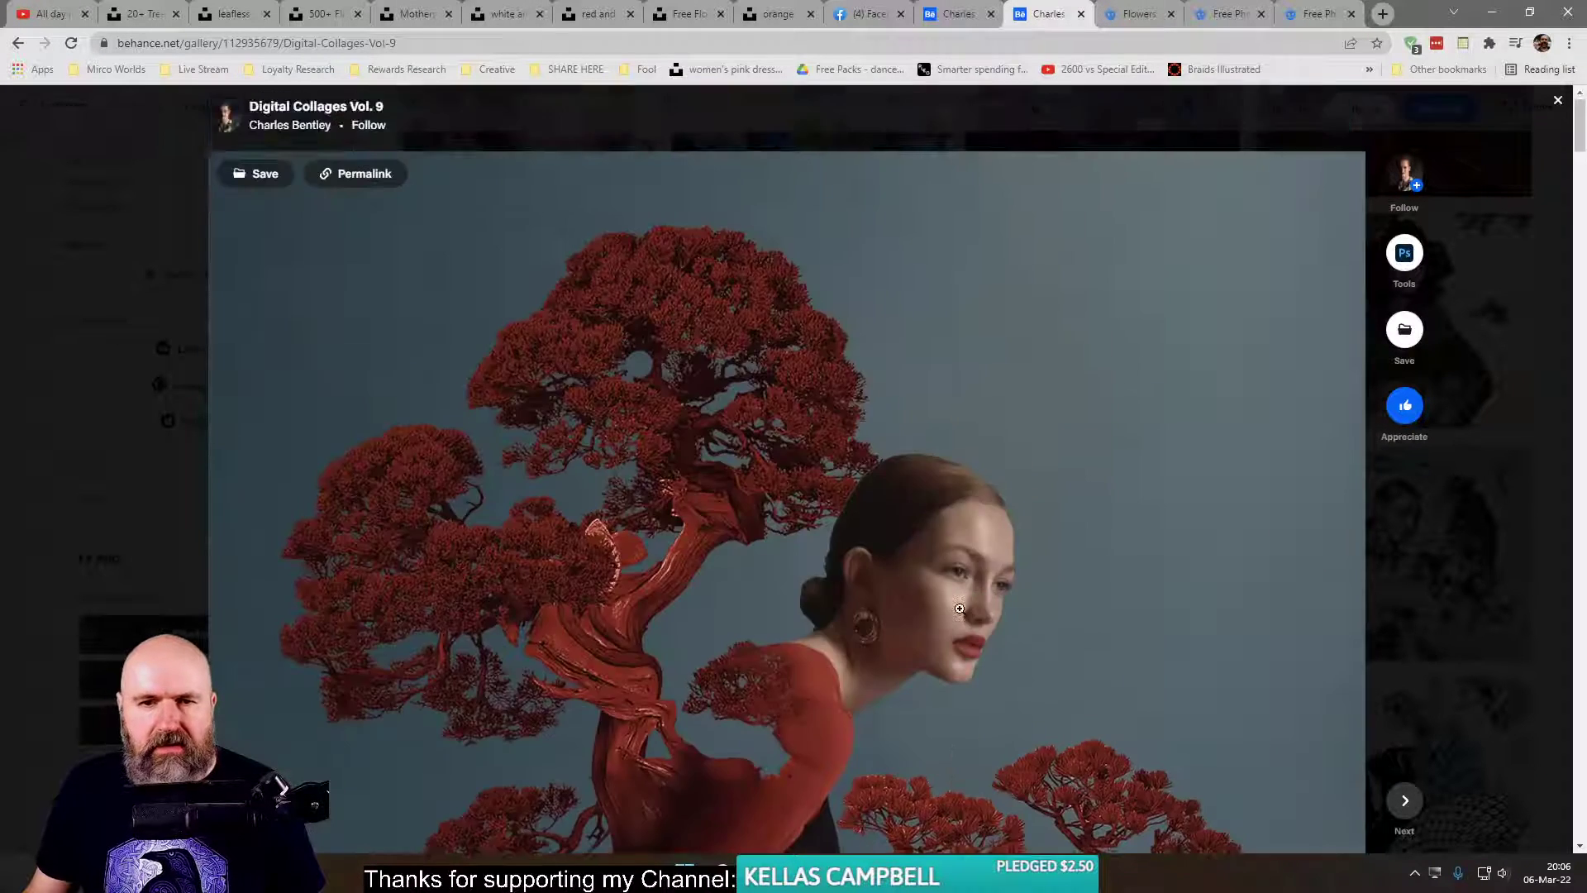
{"action": "left_click", "coordinate": [957, 17]}
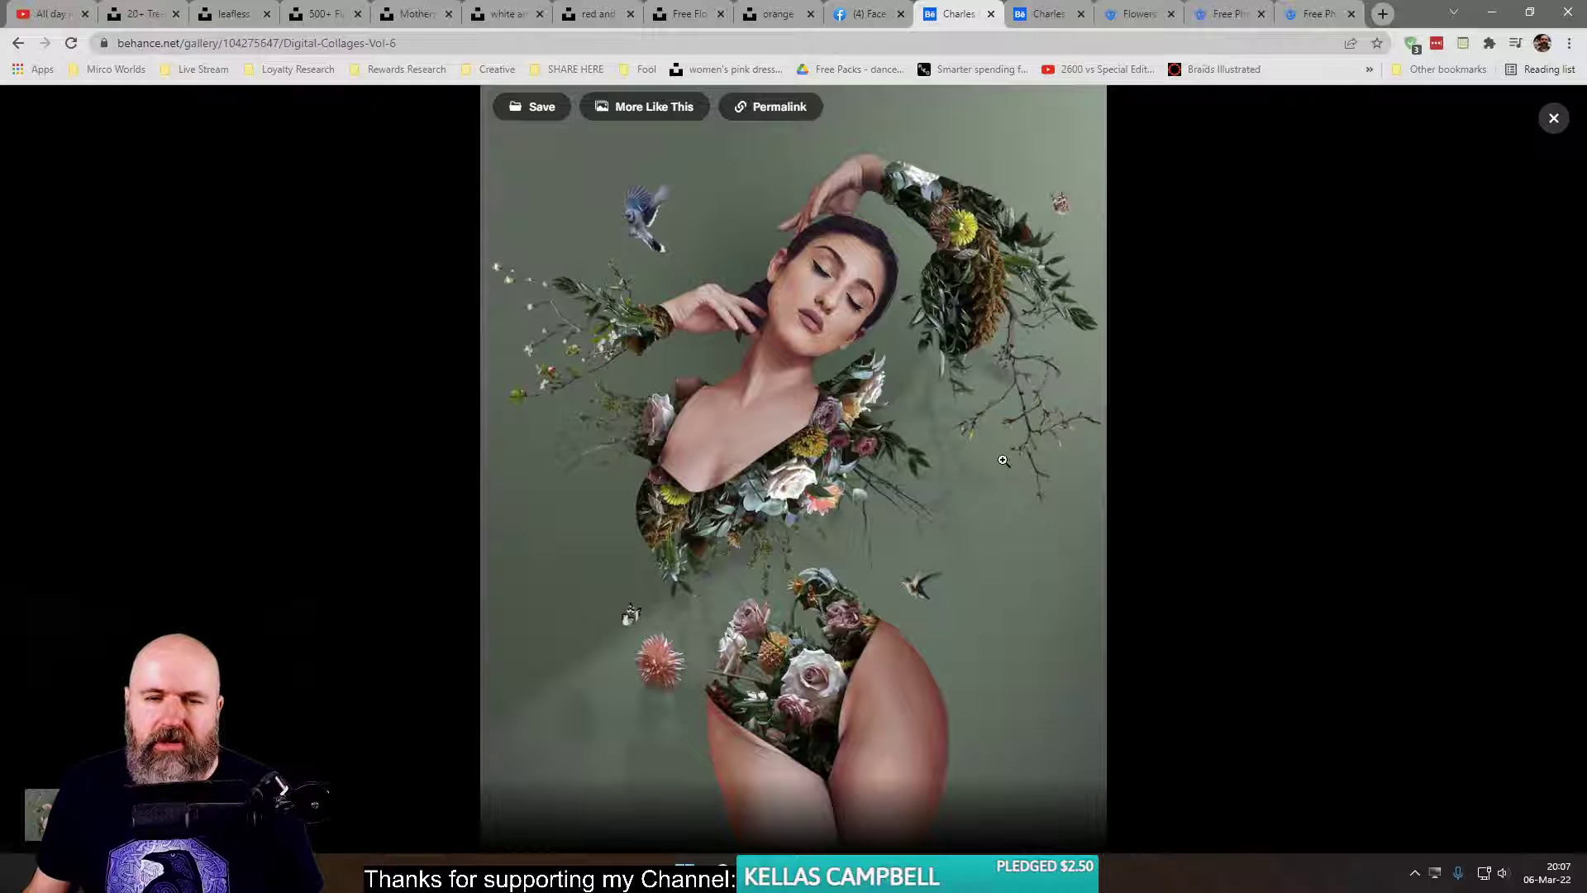
- Close the Facebook tab and move the live chat pop-out window off this screen
{"action": "left_click", "coordinate": [864, 14]}
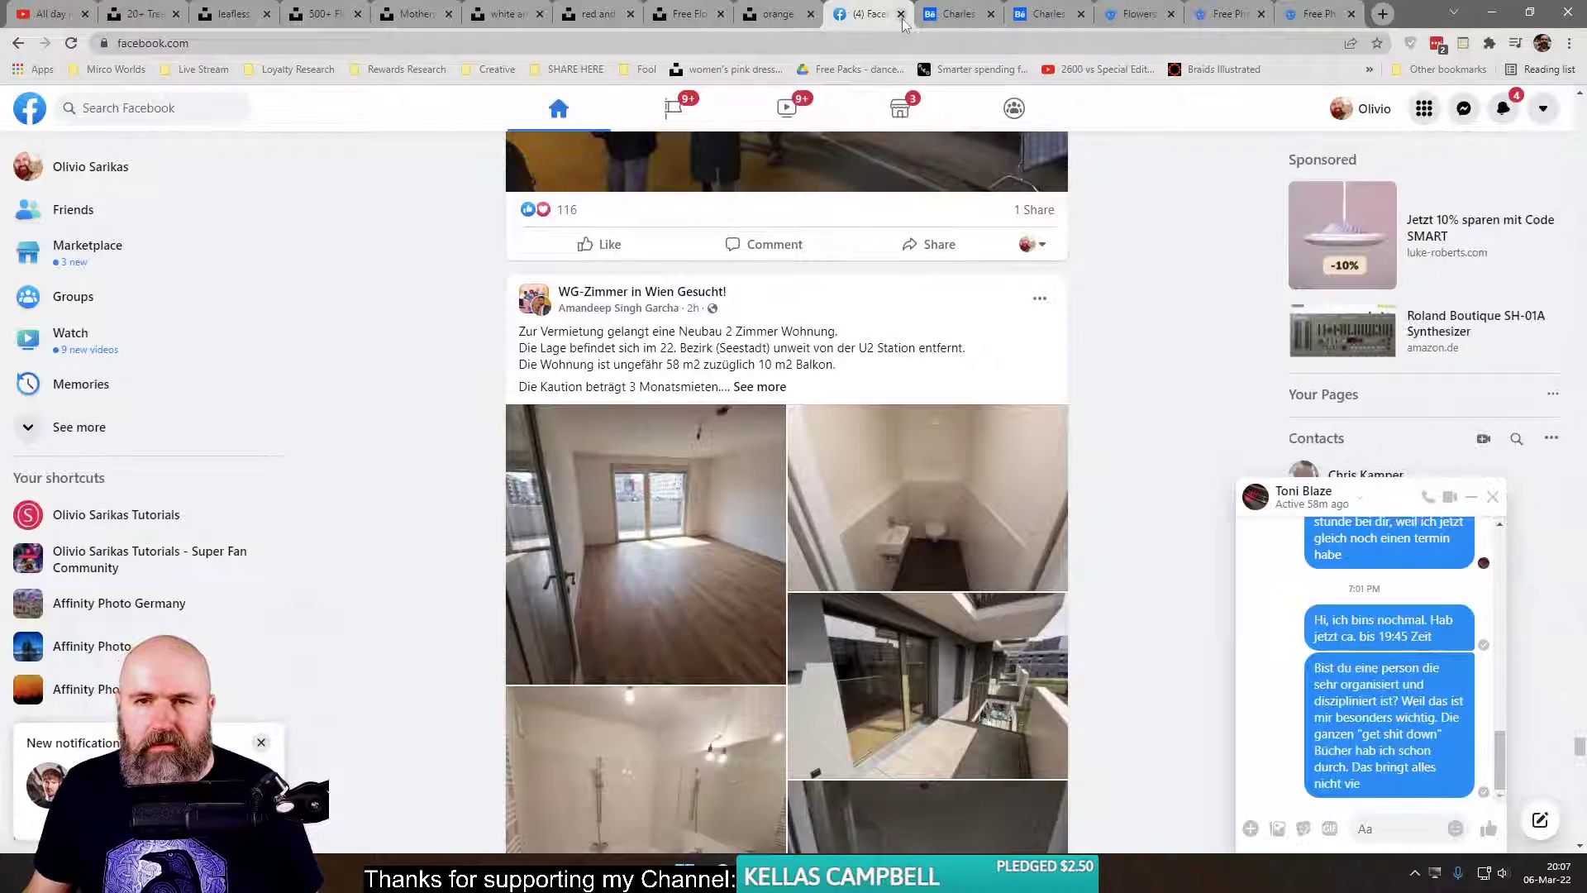
{"action": "left_click", "coordinate": [901, 14]}
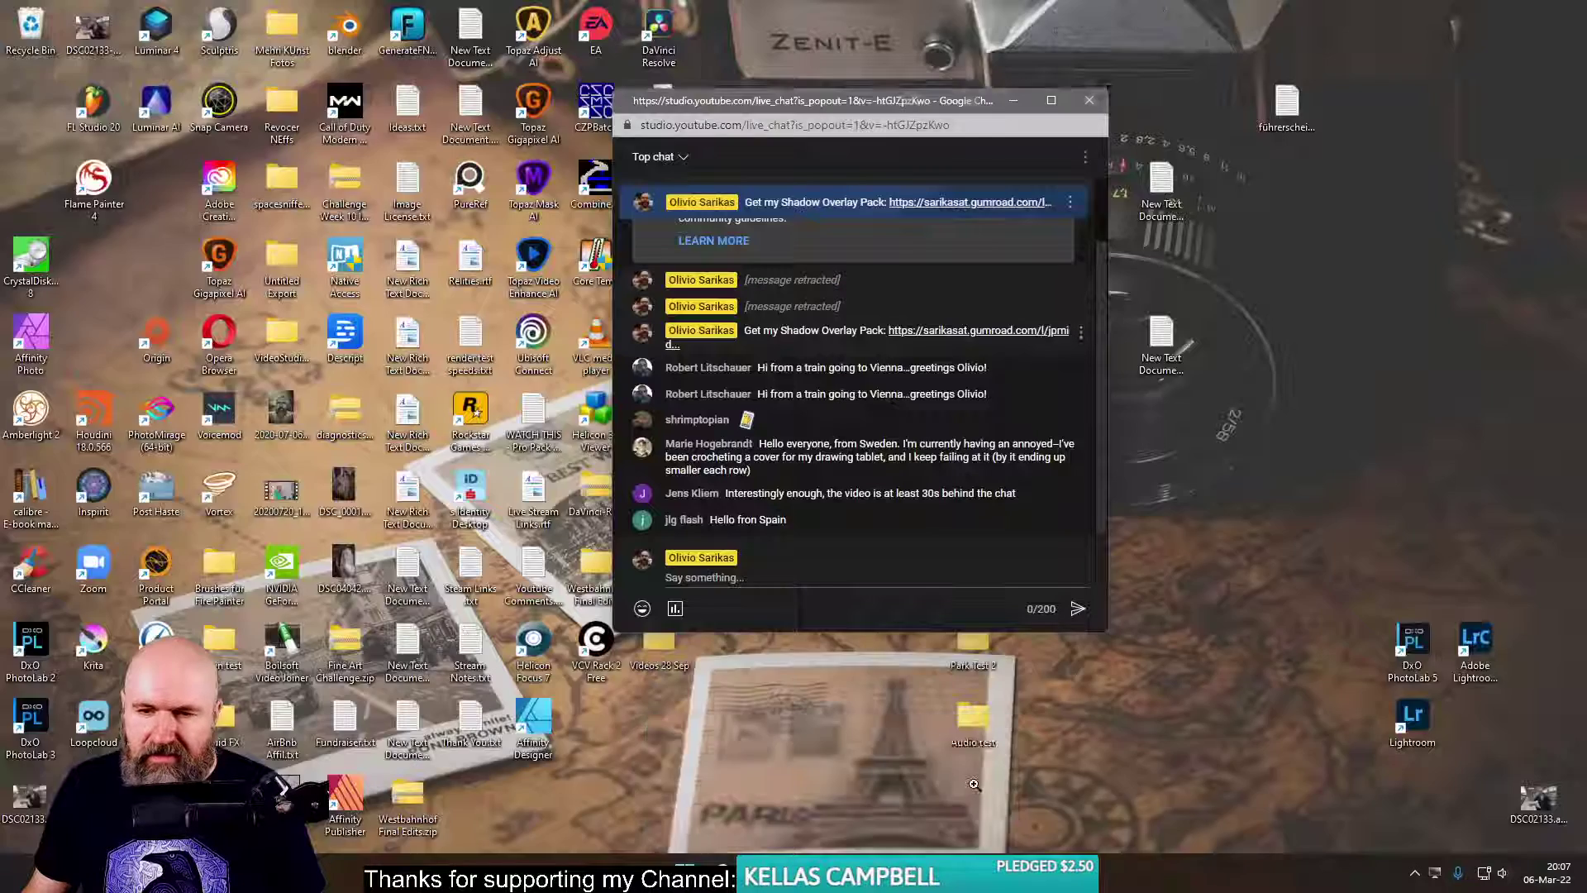
{"action": "left_click", "coordinate": [977, 783]}
{"action": "left_click_drag", "start_coordinate": [862, 104], "coordinate": [1586, 206]}
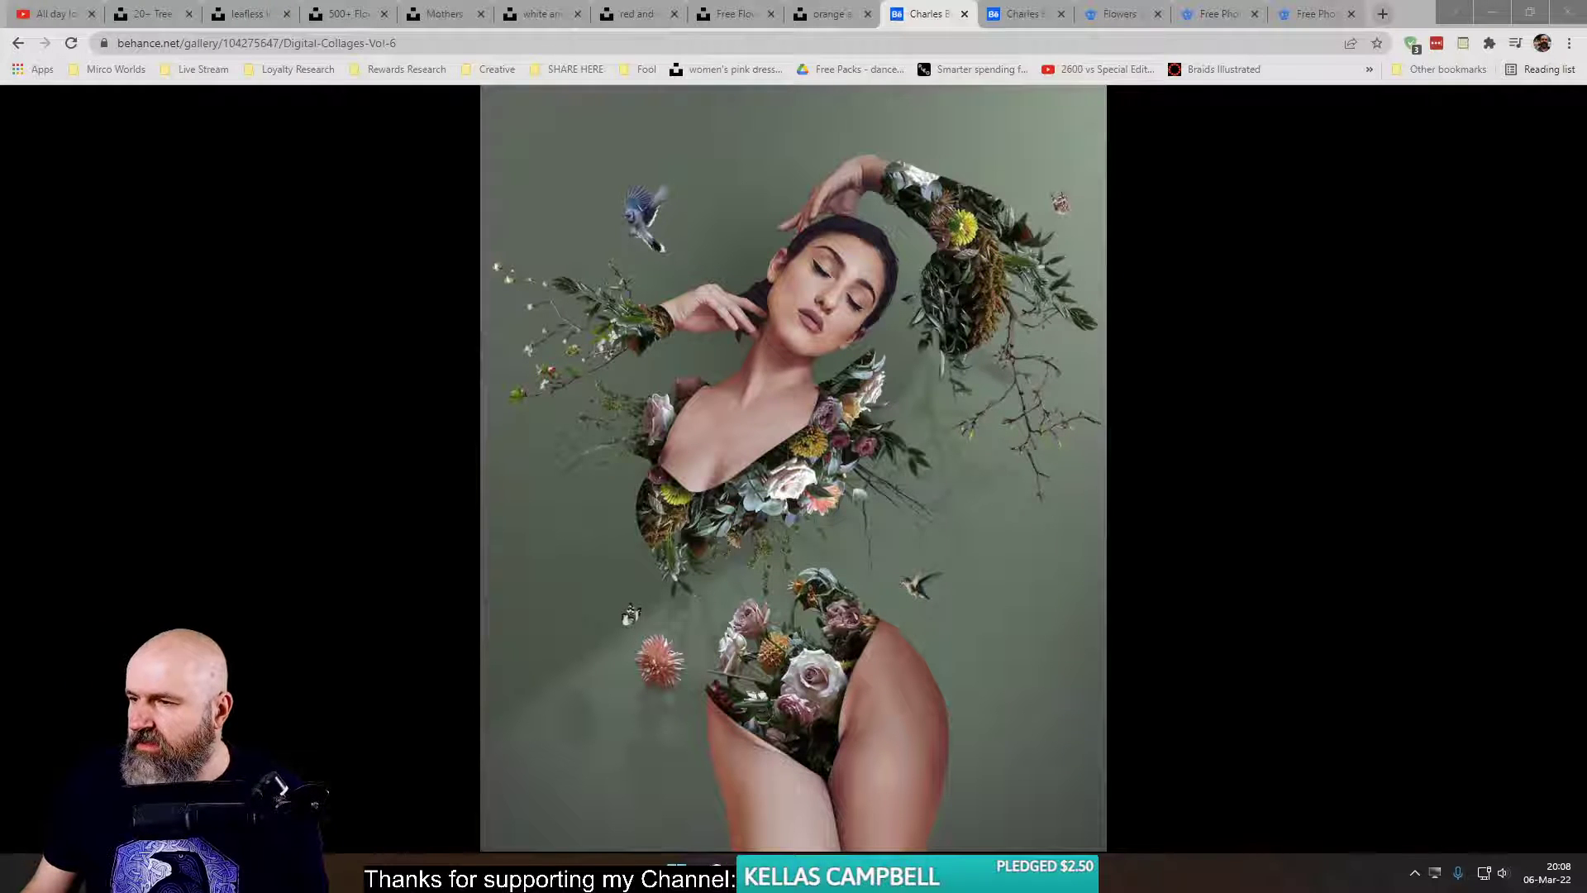
- View the square and wide photos of the woman in the black dress in Photos, closing the viewer after each
{"action": "key", "text": "alt+Tab"}
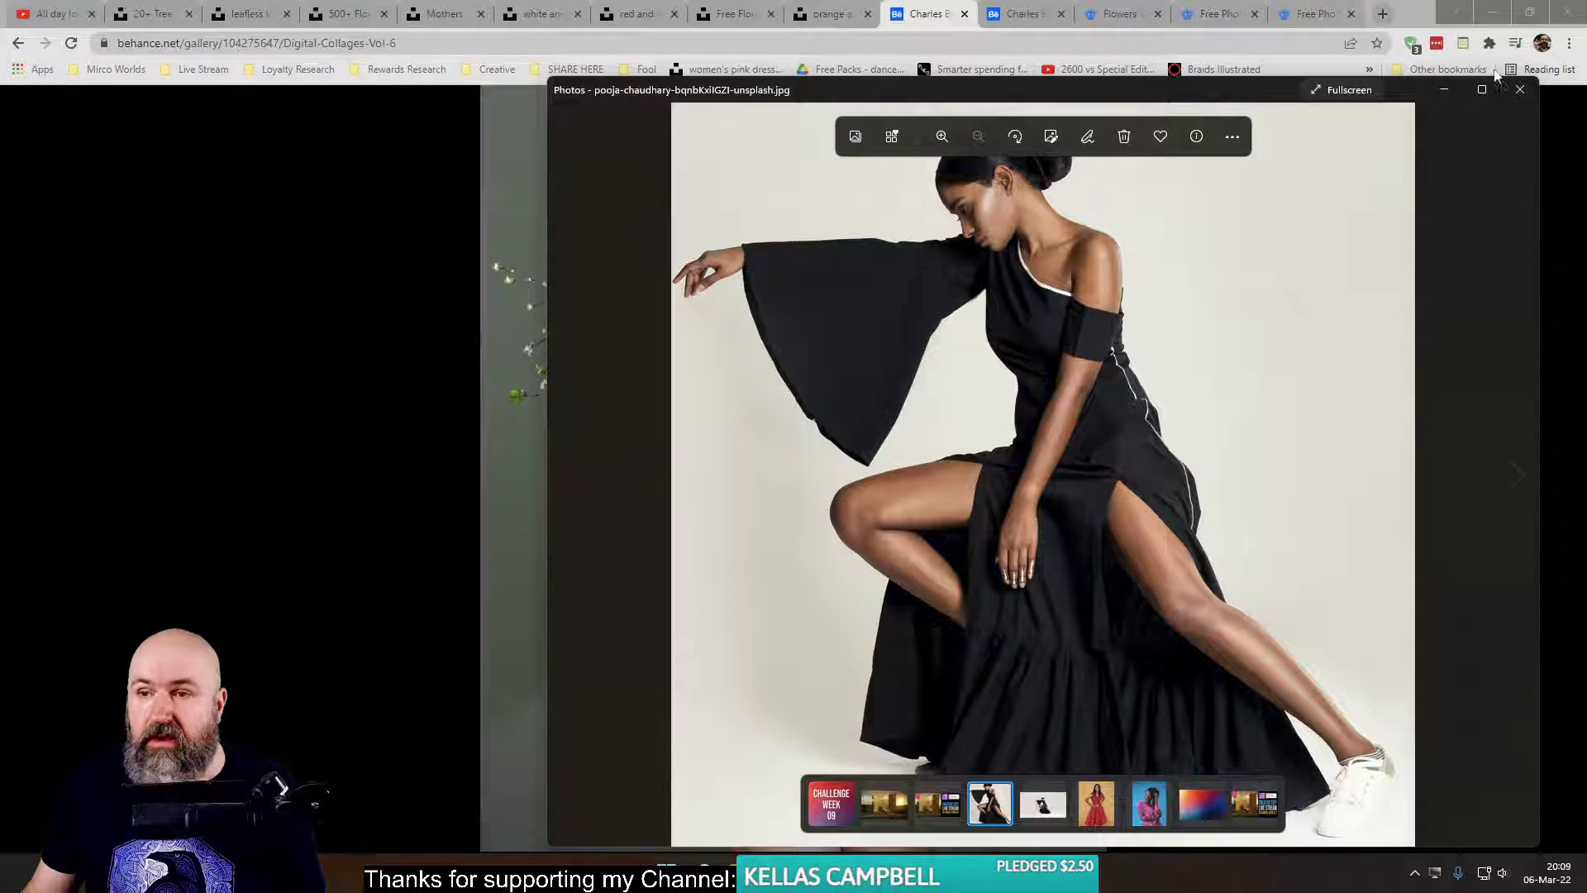
{"action": "left_click", "coordinate": [1521, 91]}
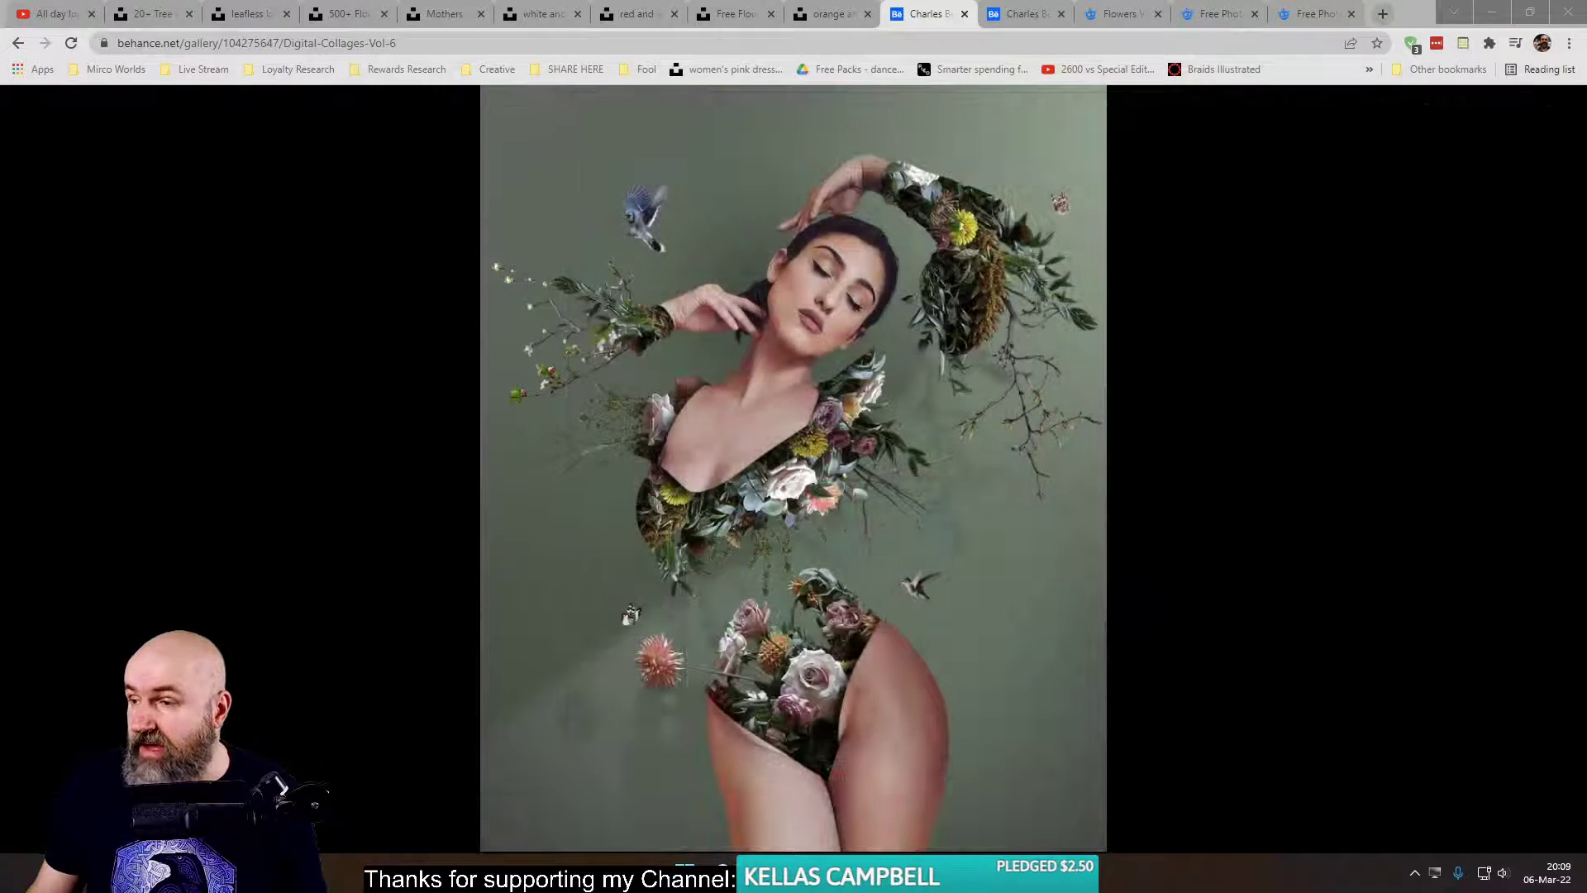
{"action": "key", "text": "alt+Tab"}
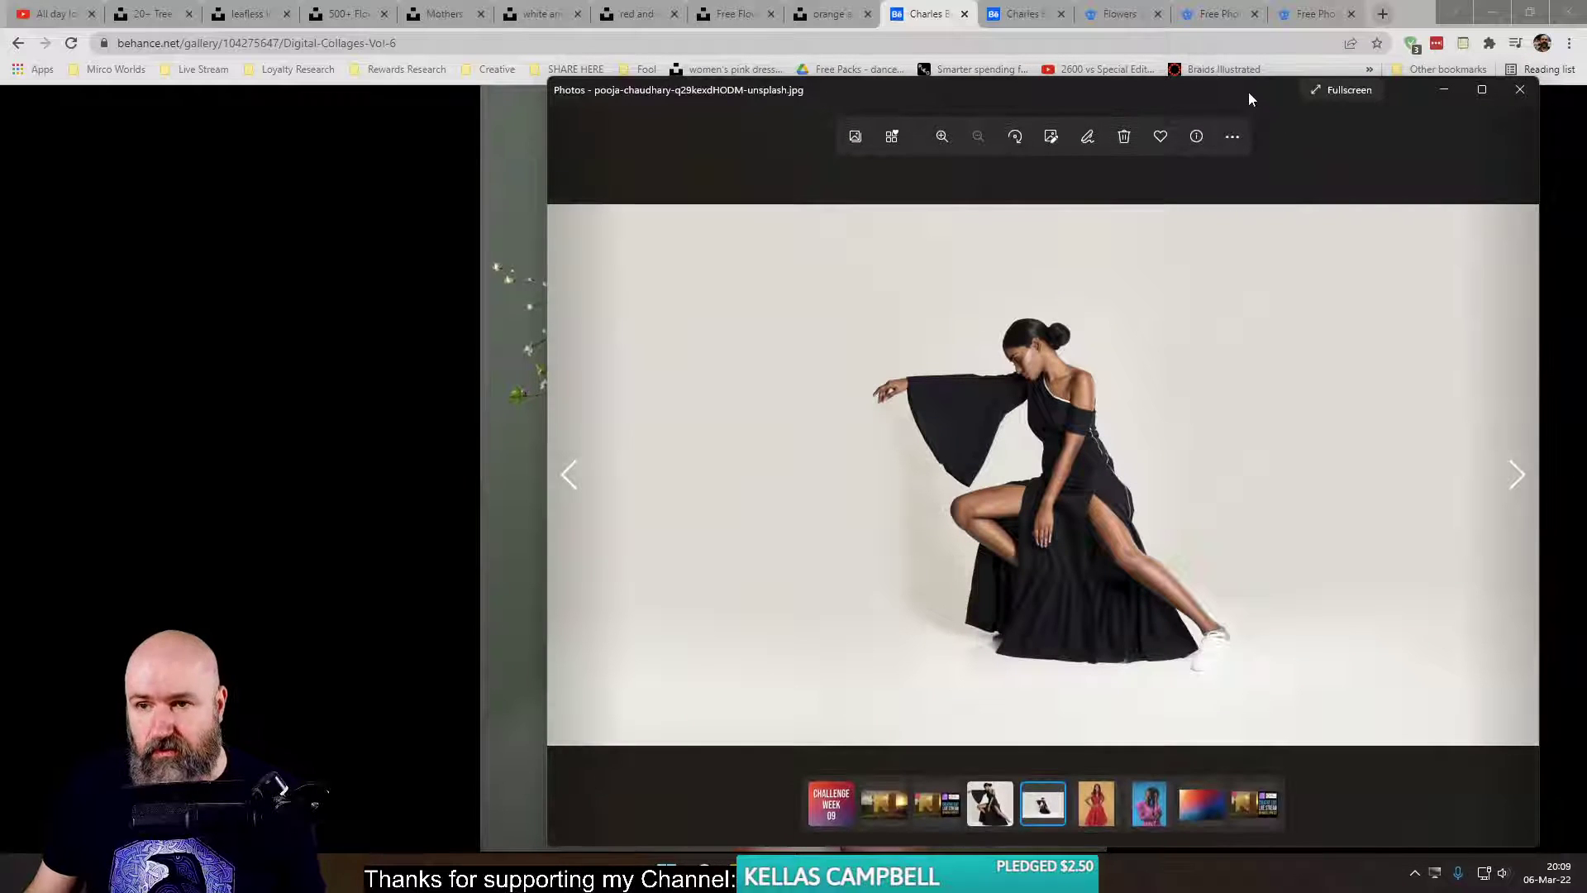
{"action": "left_click_drag", "start_coordinate": [1249, 97], "coordinate": [1032, 69]}
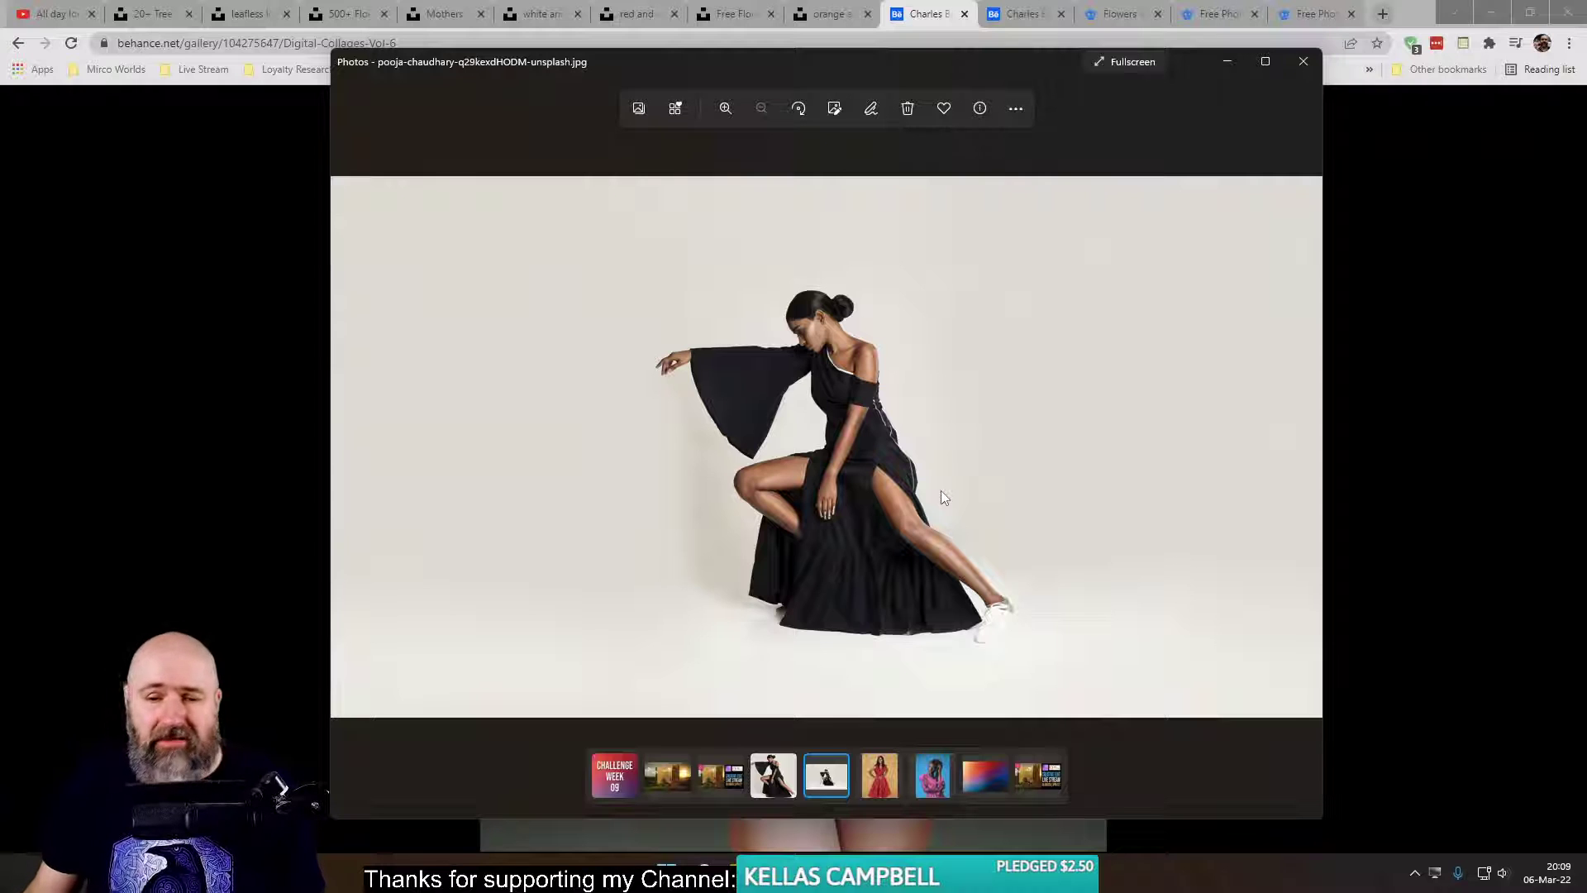
{"action": "left_click", "coordinate": [1303, 62]}
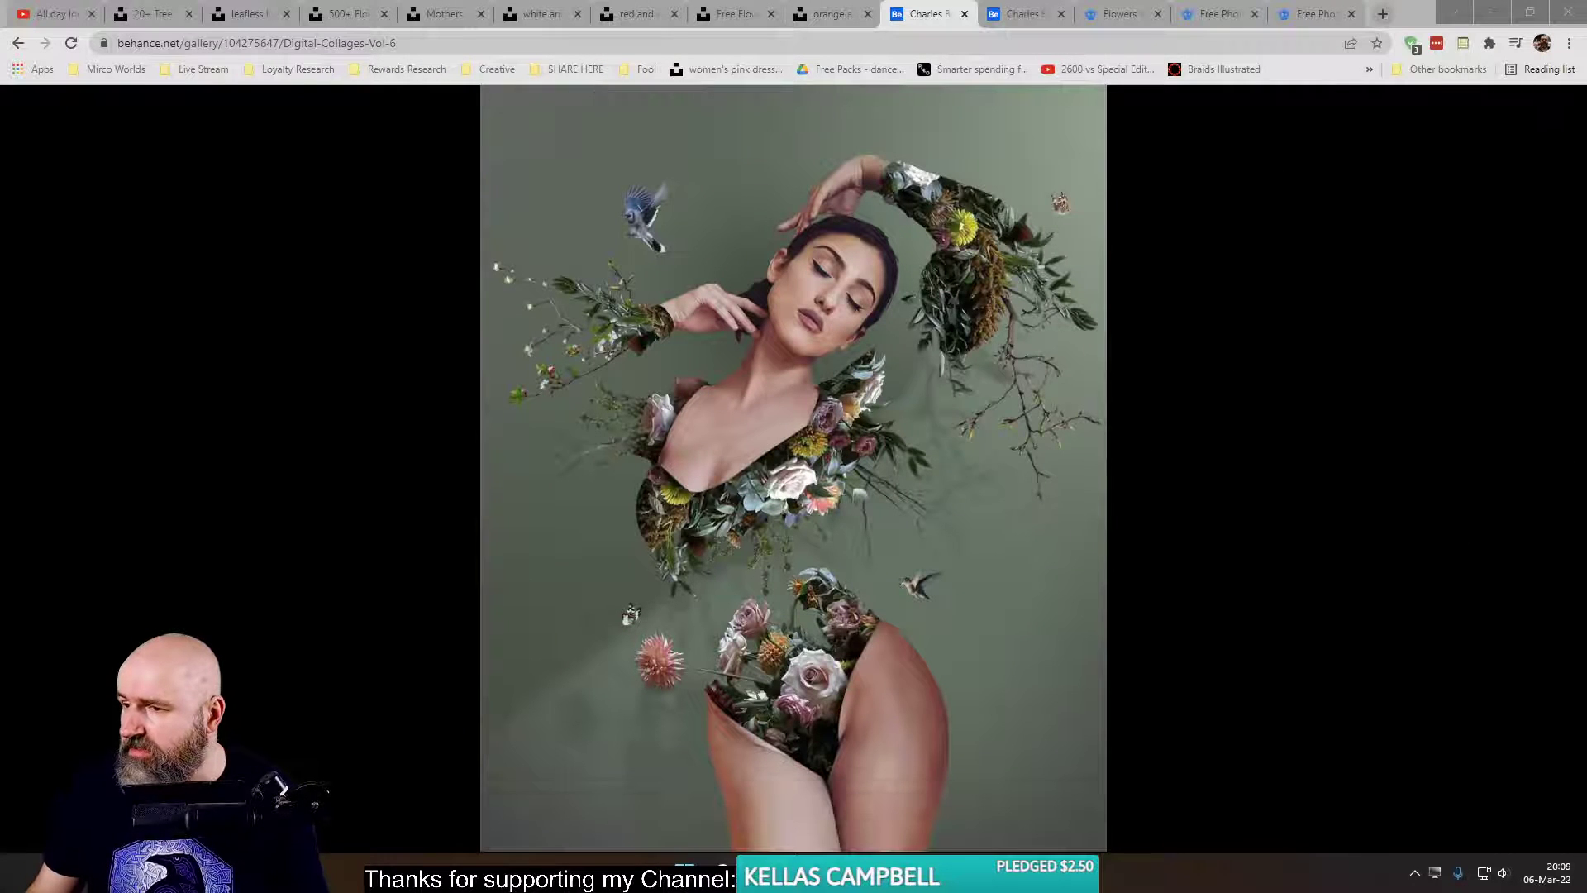
- Find and open Affinity Photo
{"action": "mouse_move", "coordinate": [831, 875]}
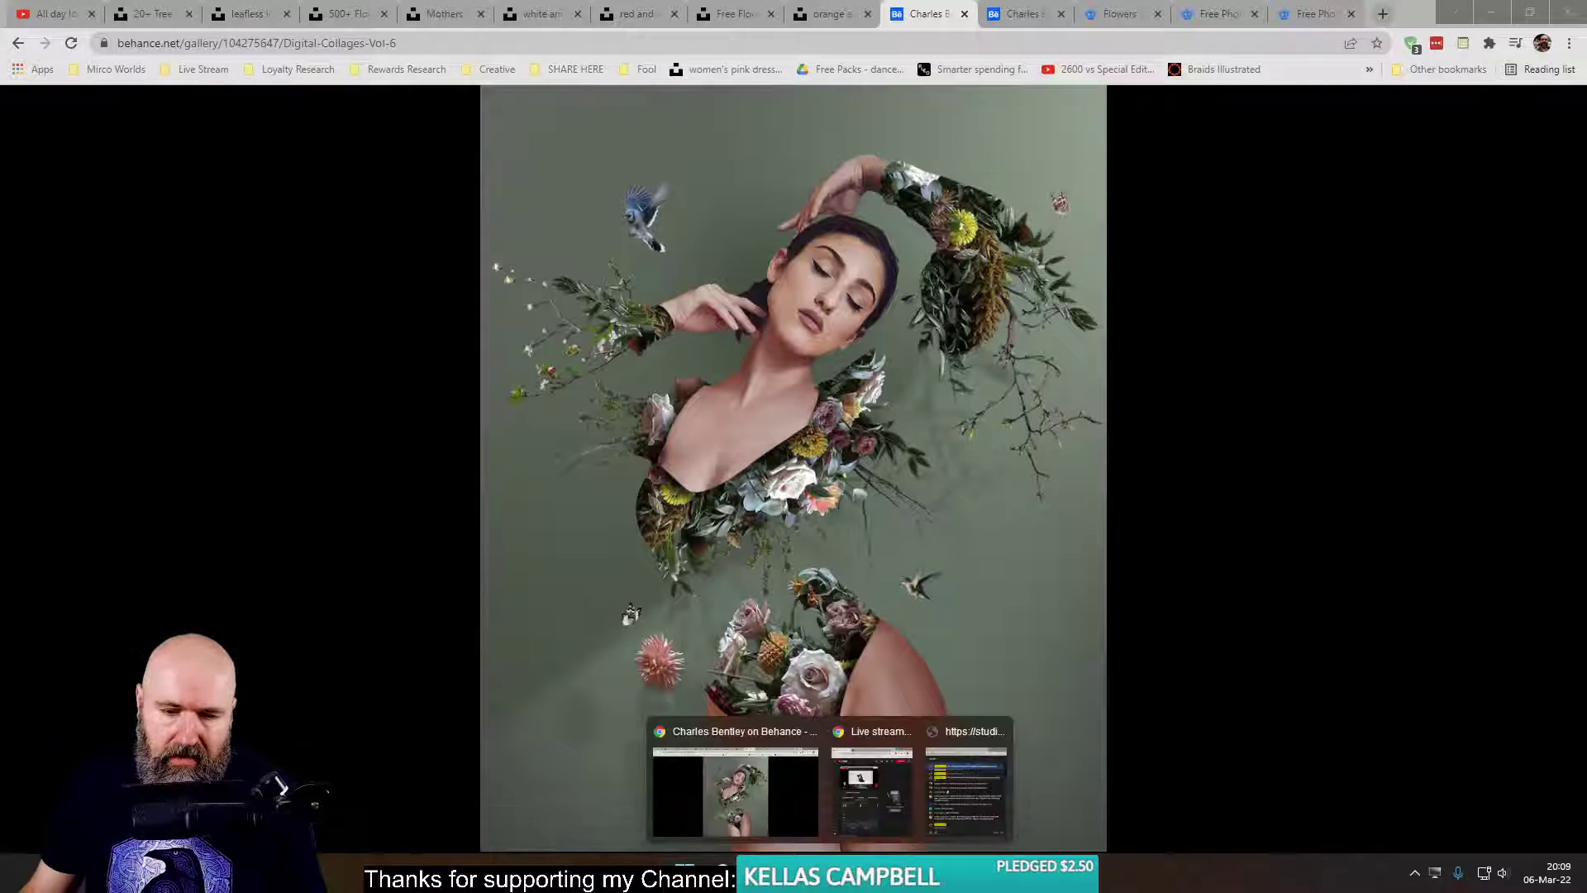
{"action": "left_click", "coordinate": [722, 875]}
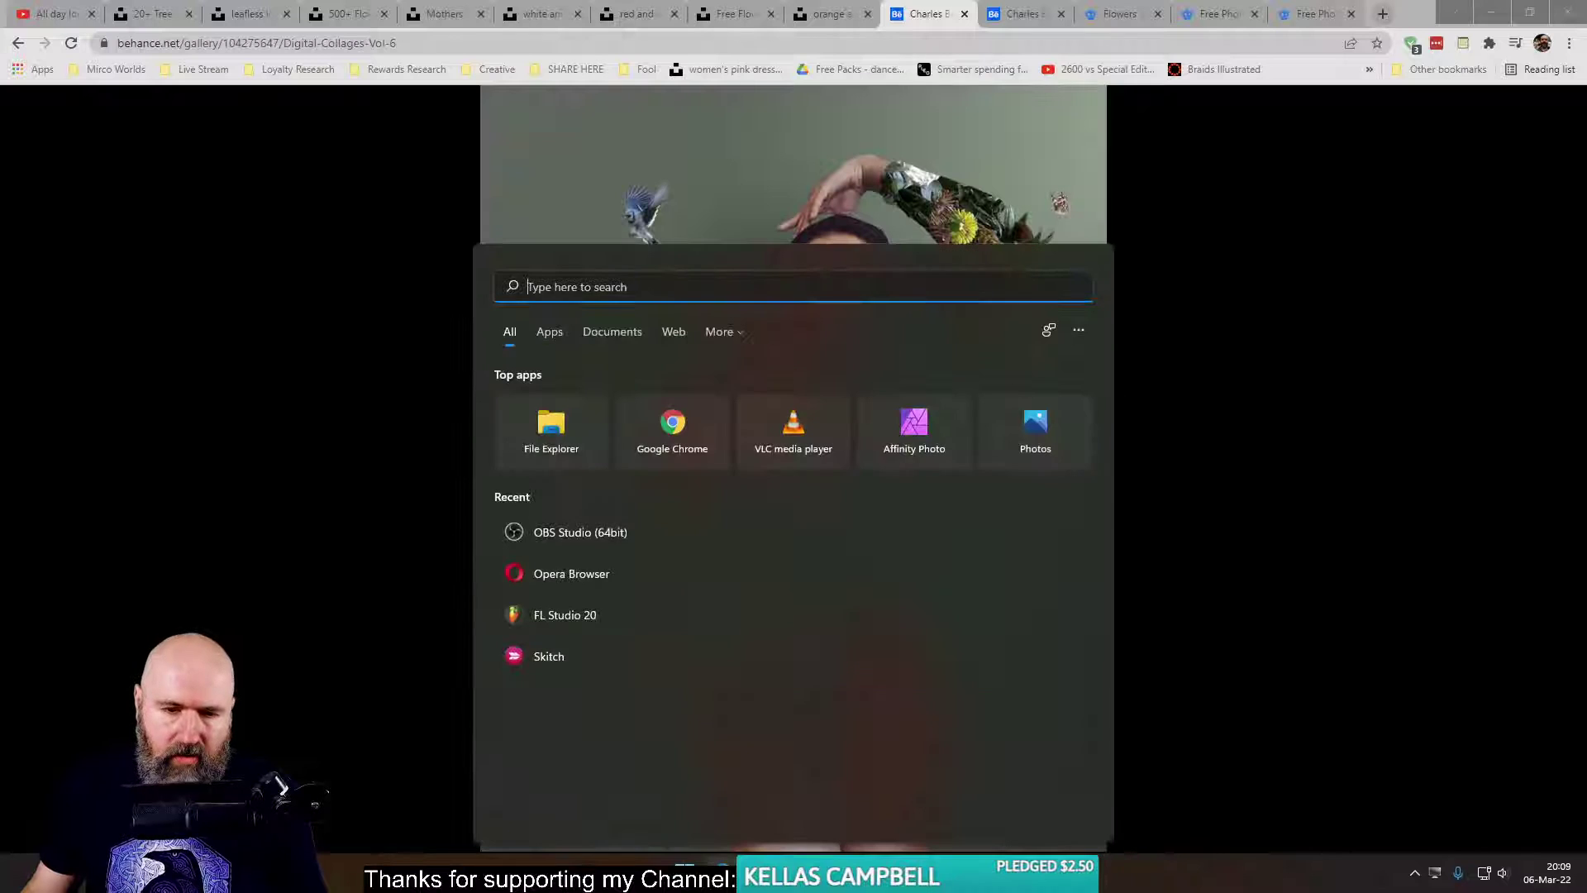
{"action": "left_click", "coordinate": [912, 438]}
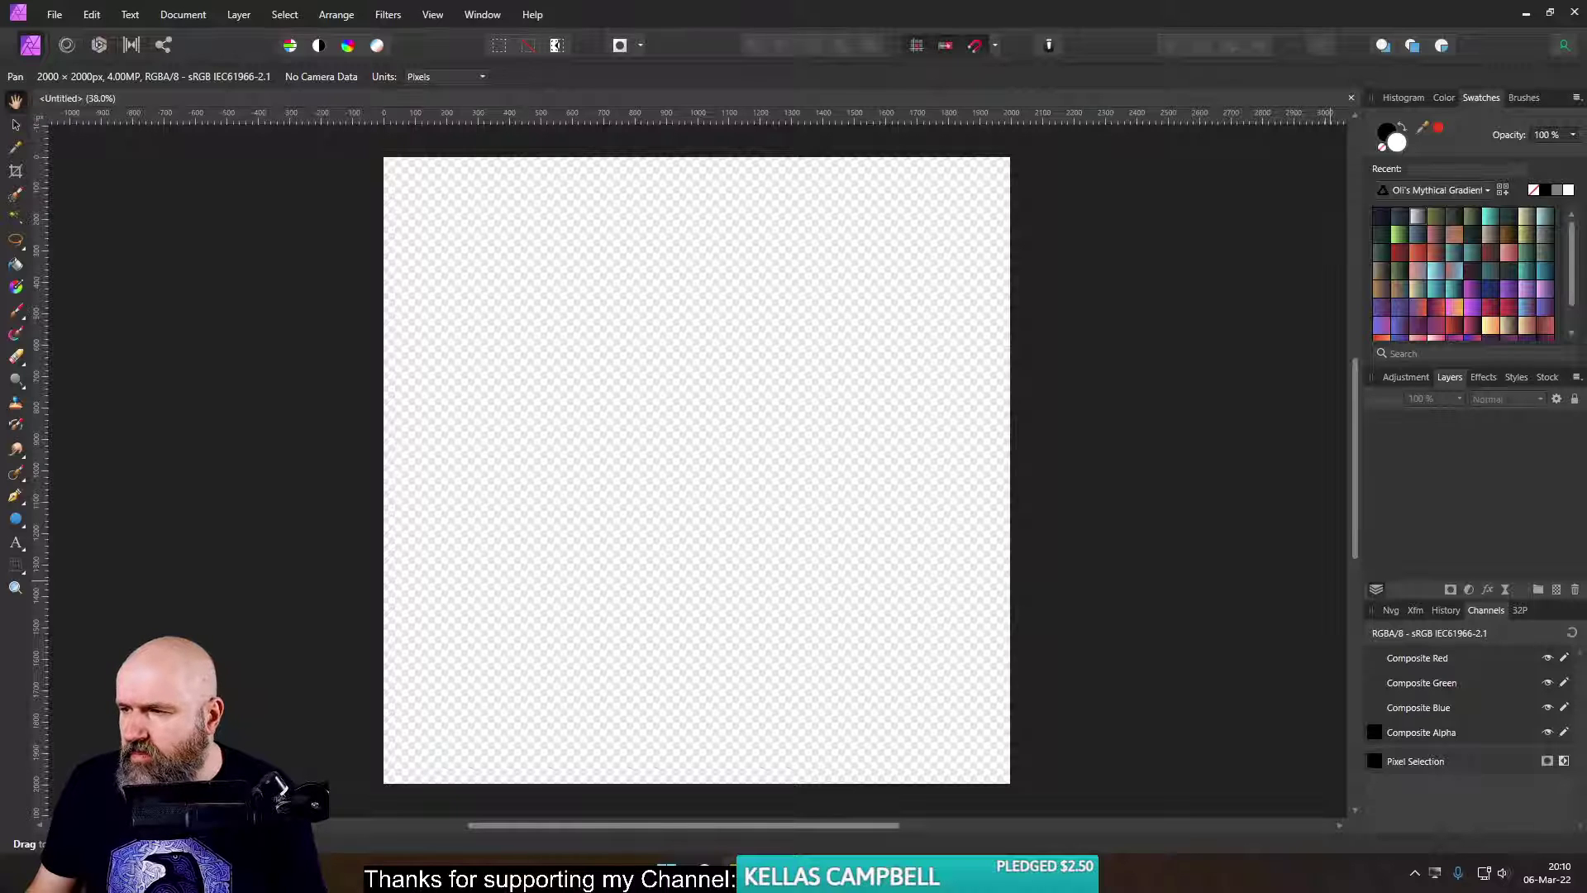
- Place the square photo of the woman in the black dress and scale it to fit the 2000 × 2000 px canvas
{"action": "left_click", "coordinate": [839, 473]}
{"action": "left_click", "coordinate": [15, 124]}
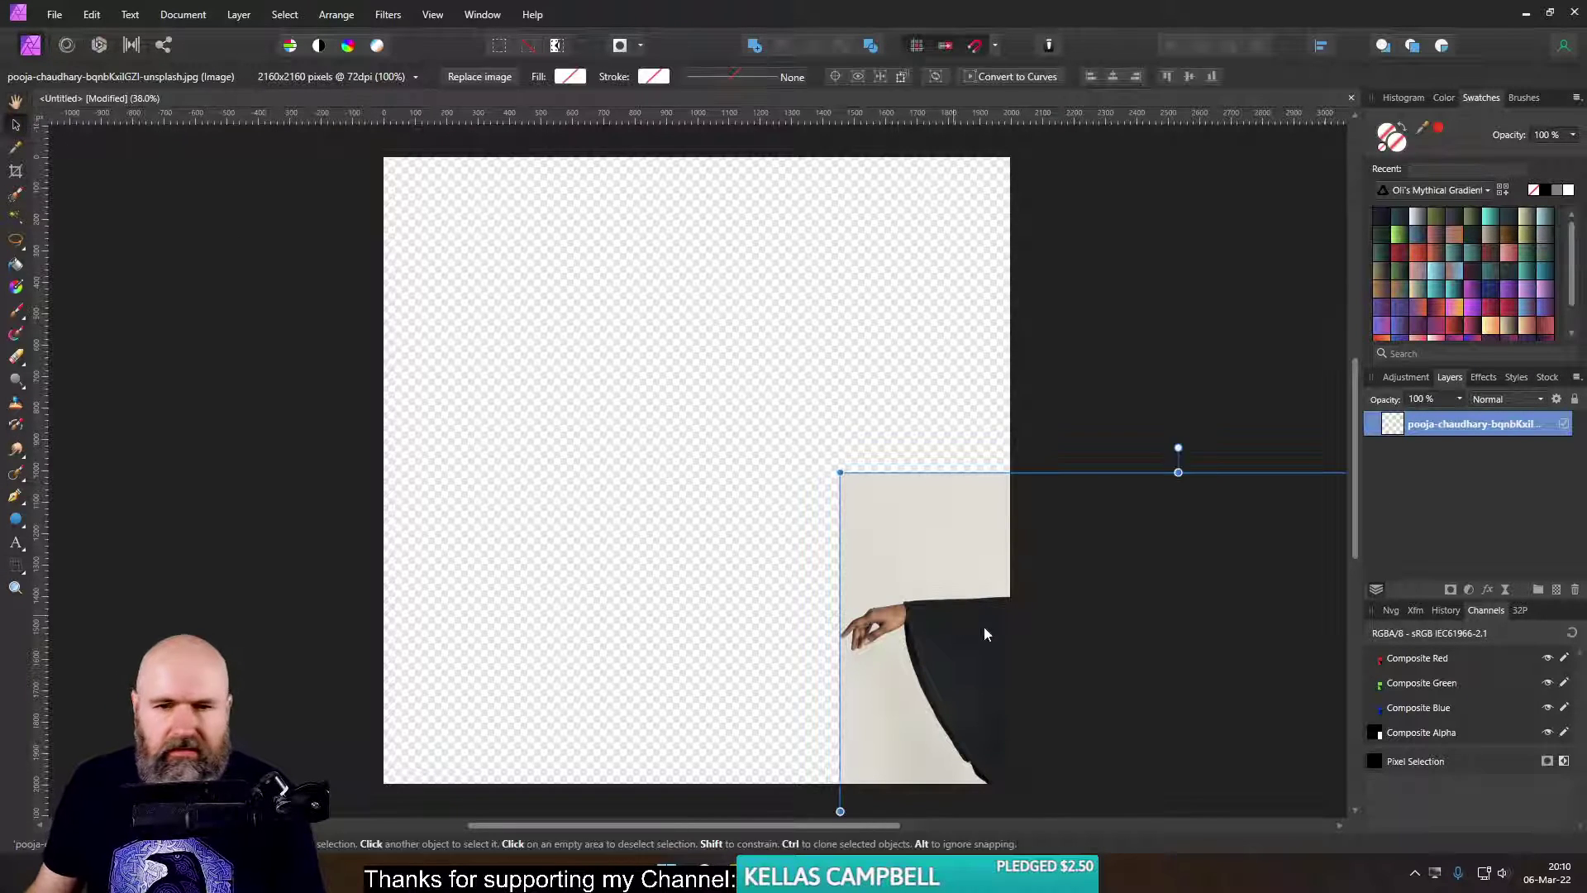
{"action": "left_click_drag", "start_coordinate": [983, 627], "coordinate": [539, 320]}
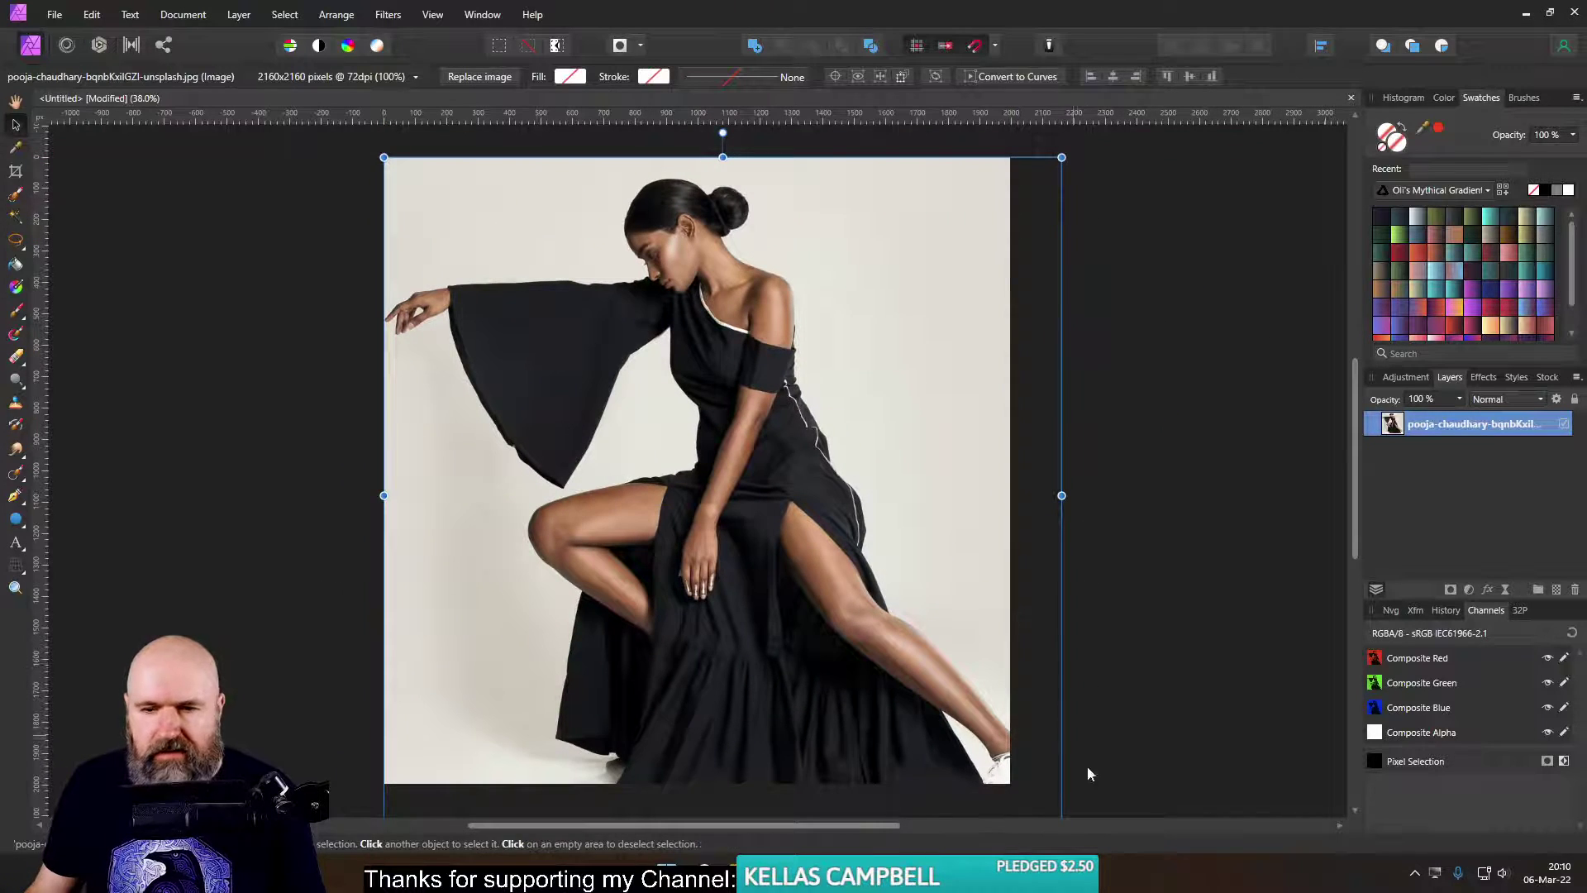
{"action": "left_click_drag", "start_coordinate": [1063, 160], "coordinate": [893, 319]}
{"action": "left_click_drag", "start_coordinate": [852, 430], "coordinate": [833, 267]}
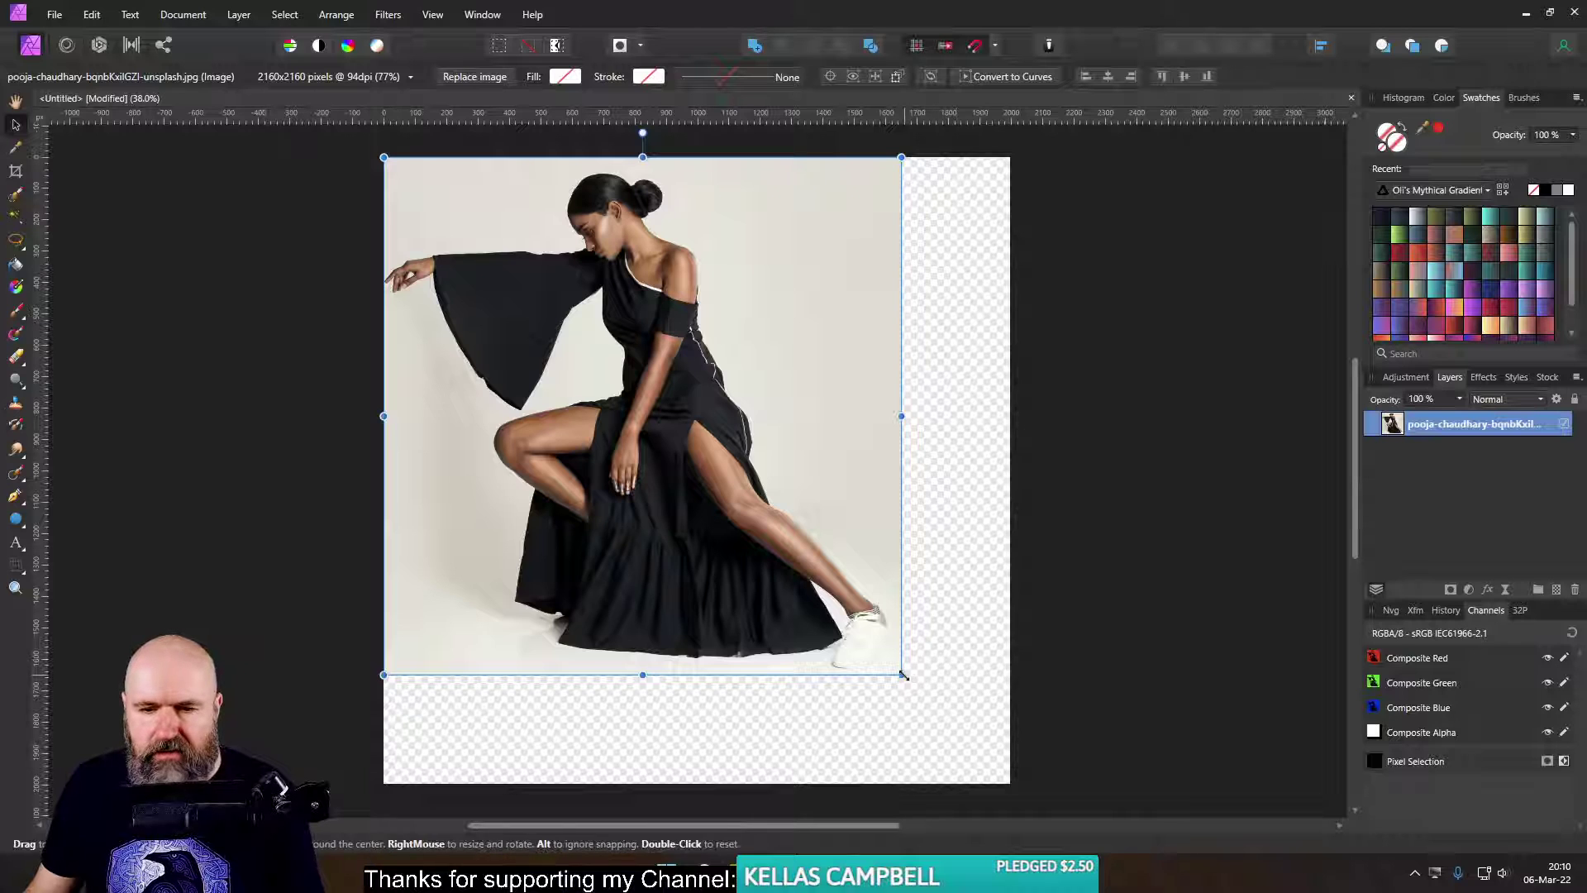
{"action": "left_click_drag", "start_coordinate": [901, 674], "coordinate": [1011, 784]}
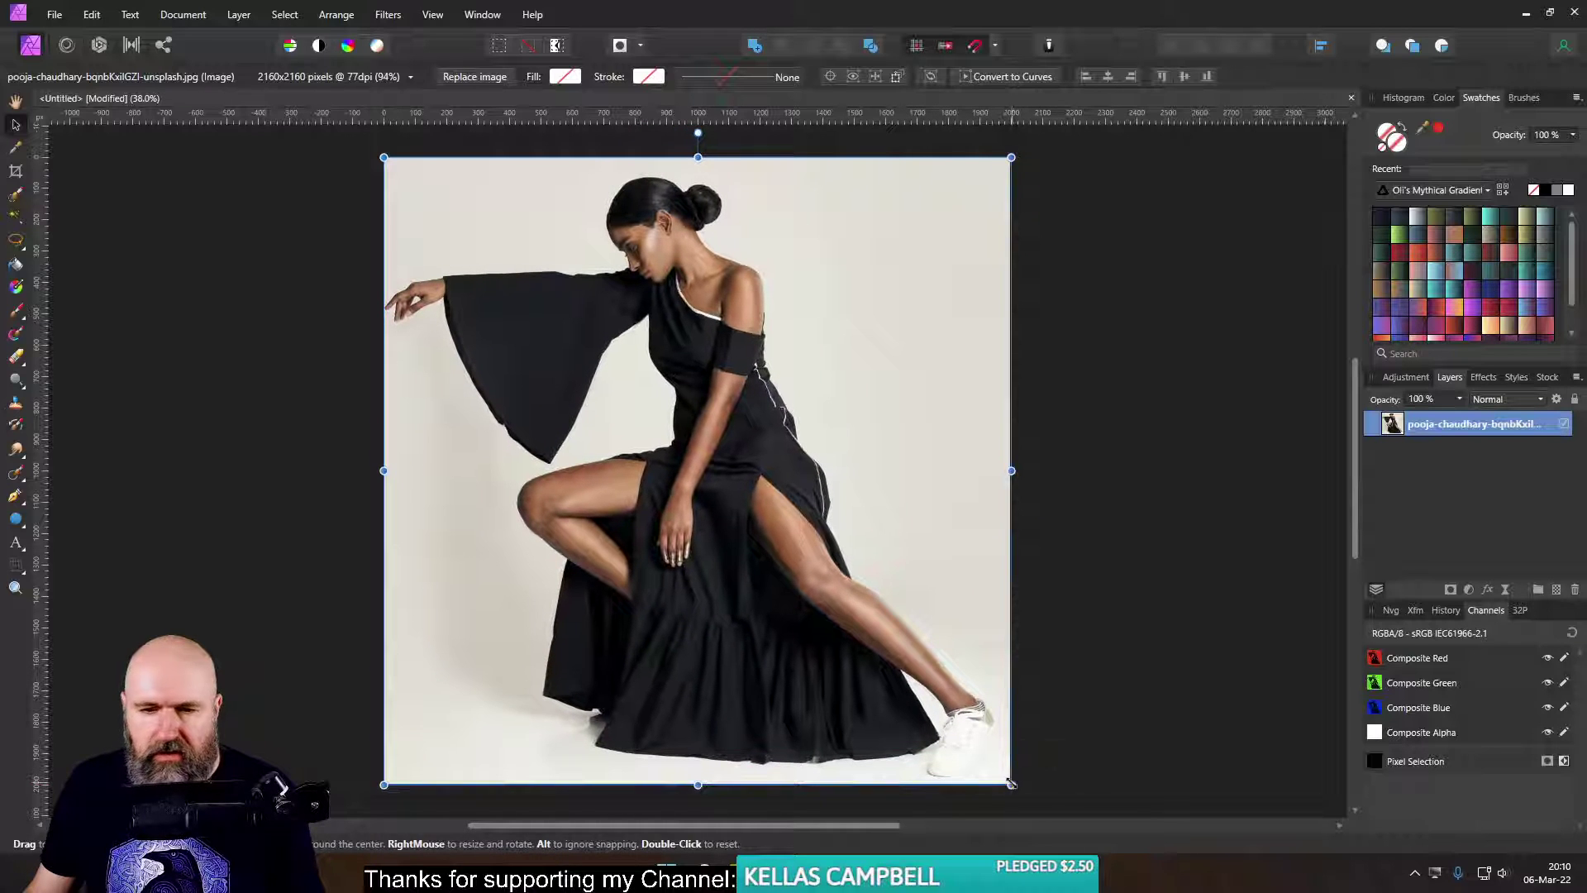
- Shrink the square photo about its centre to about 1790 px wide, leaving an even margin around it
{"action": "left_click", "coordinate": [1137, 548]}
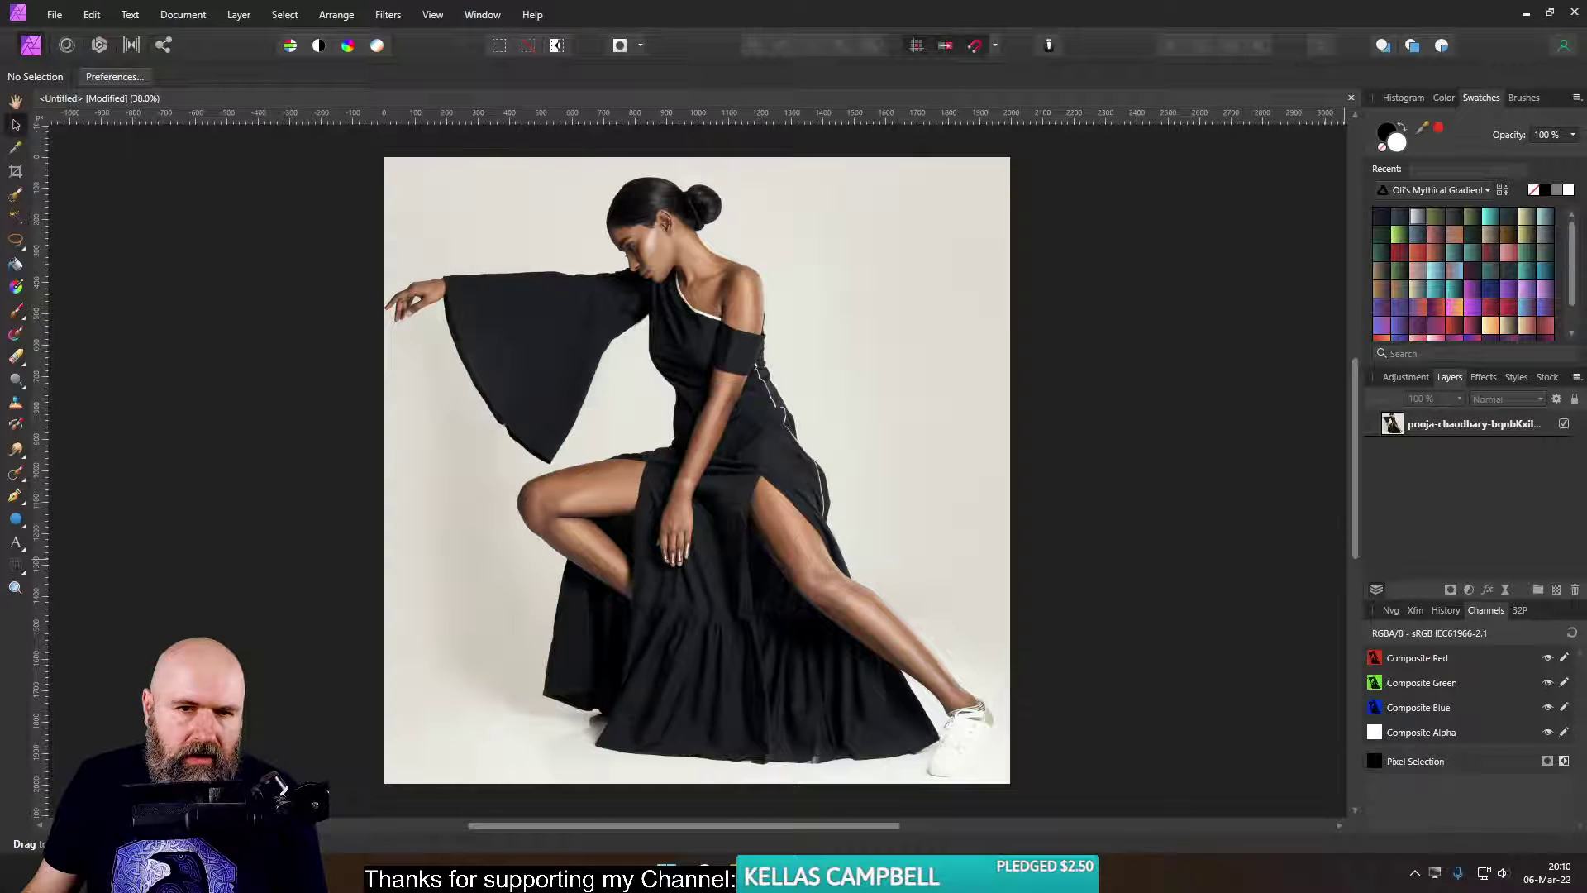
{"action": "left_click", "coordinate": [929, 292]}
{"action": "left_click_drag", "start_coordinate": [1010, 157], "coordinate": [978, 189]}
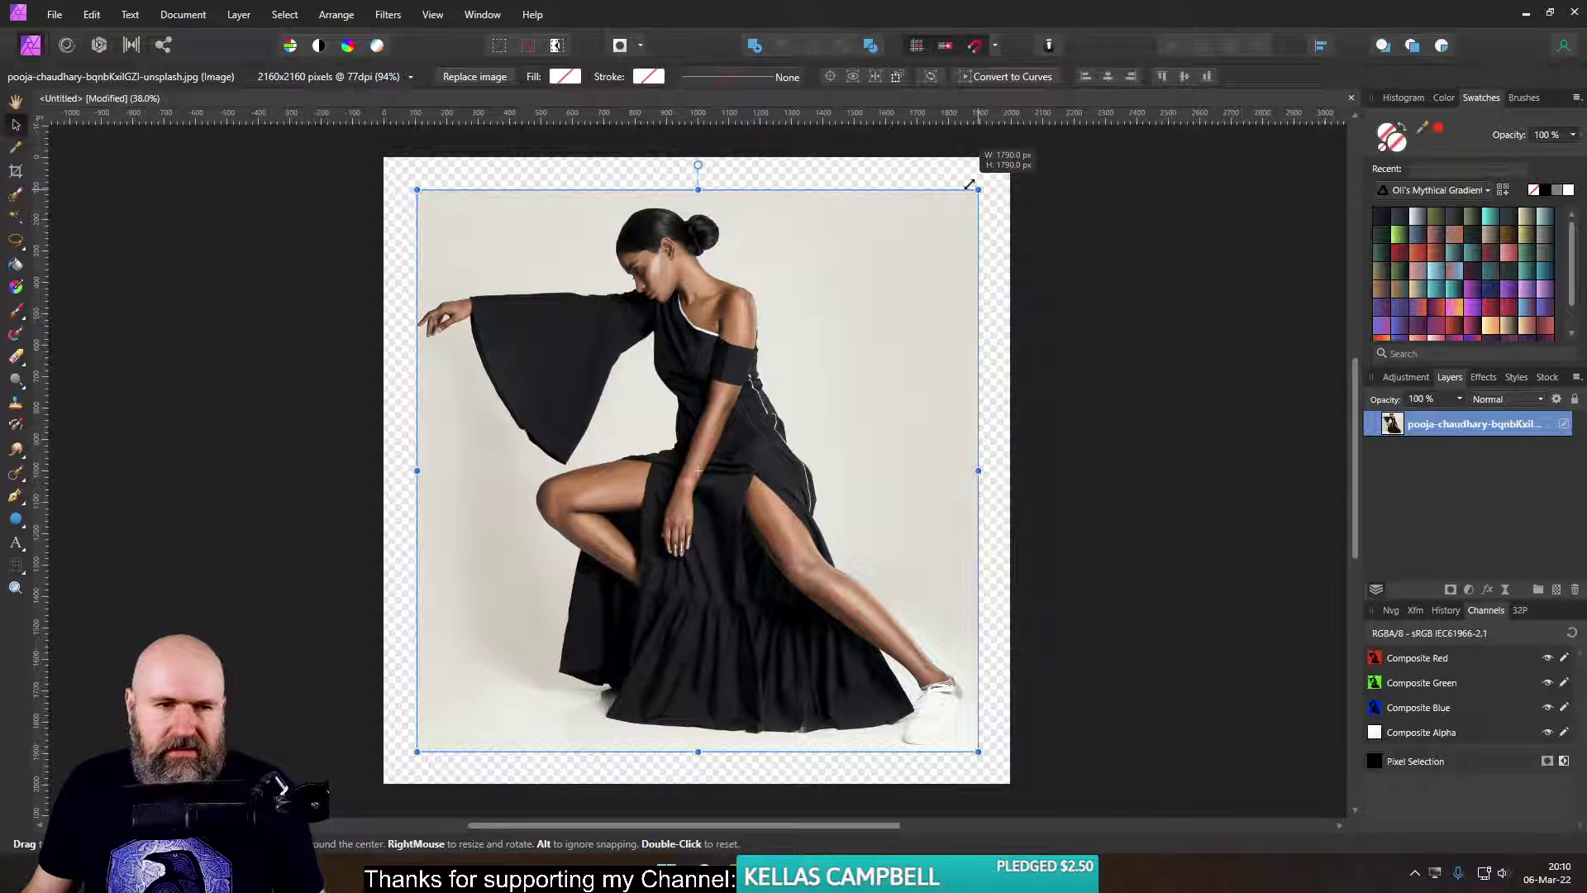
- Draw a rectangle covering the whole canvas and move it beneath the photo layer
{"action": "left_click", "coordinate": [15, 519]}
{"action": "left_click", "coordinate": [93, 83]}
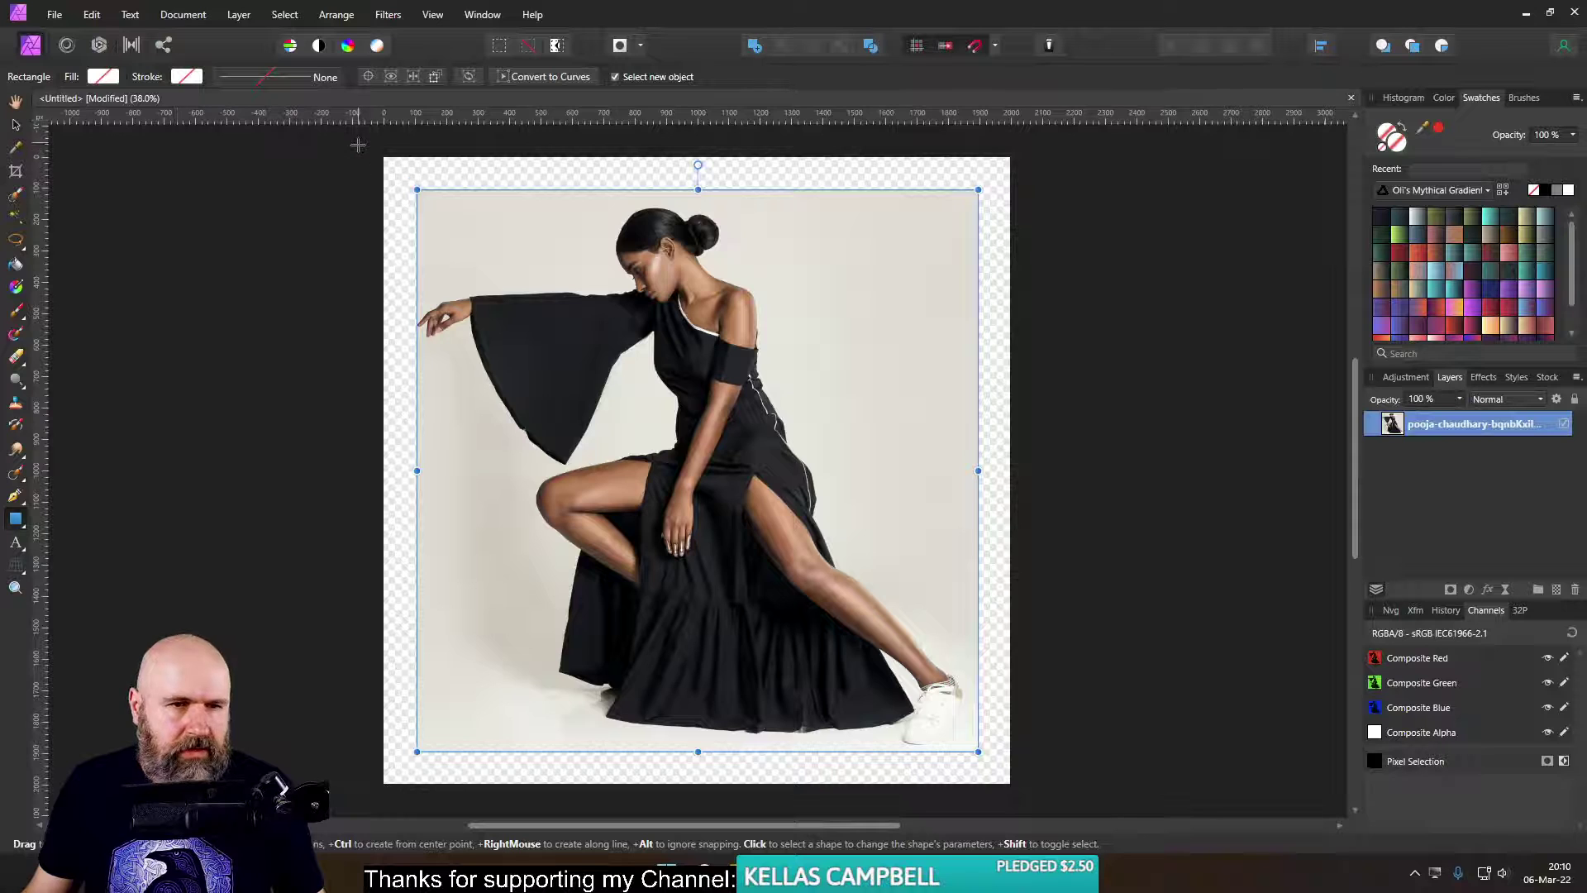
{"action": "left_click_drag", "start_coordinate": [358, 142], "coordinate": [1052, 808]}
{"action": "left_click_drag", "start_coordinate": [1430, 423], "coordinate": [1414, 468]}
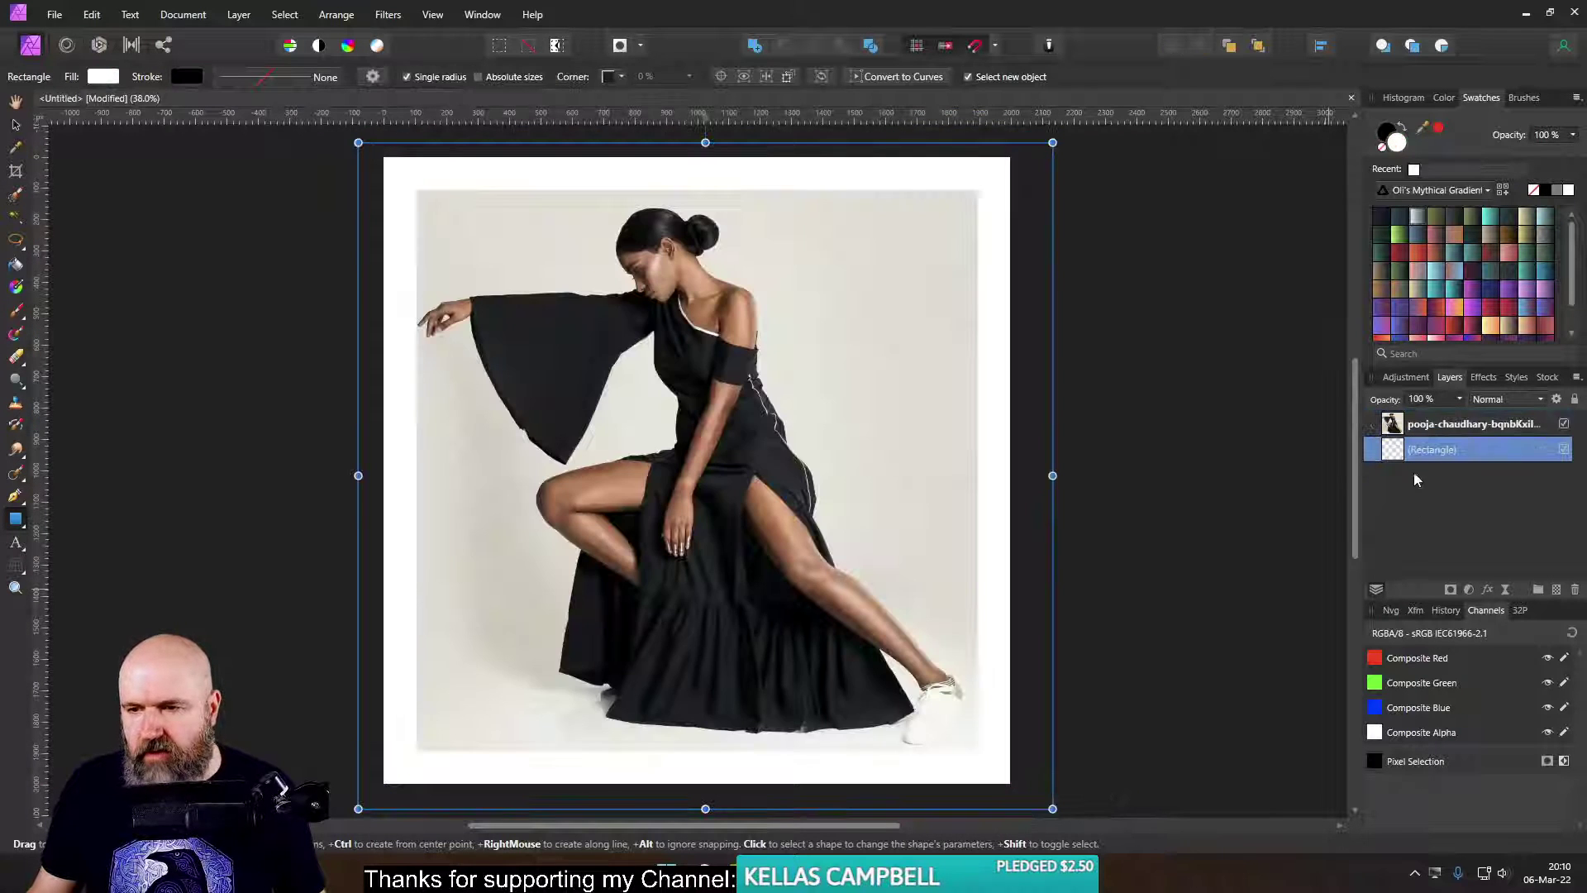
- Fill the rectangle with the beige colour sampled from the photo's backdrop
{"action": "left_click", "coordinate": [105, 79]}
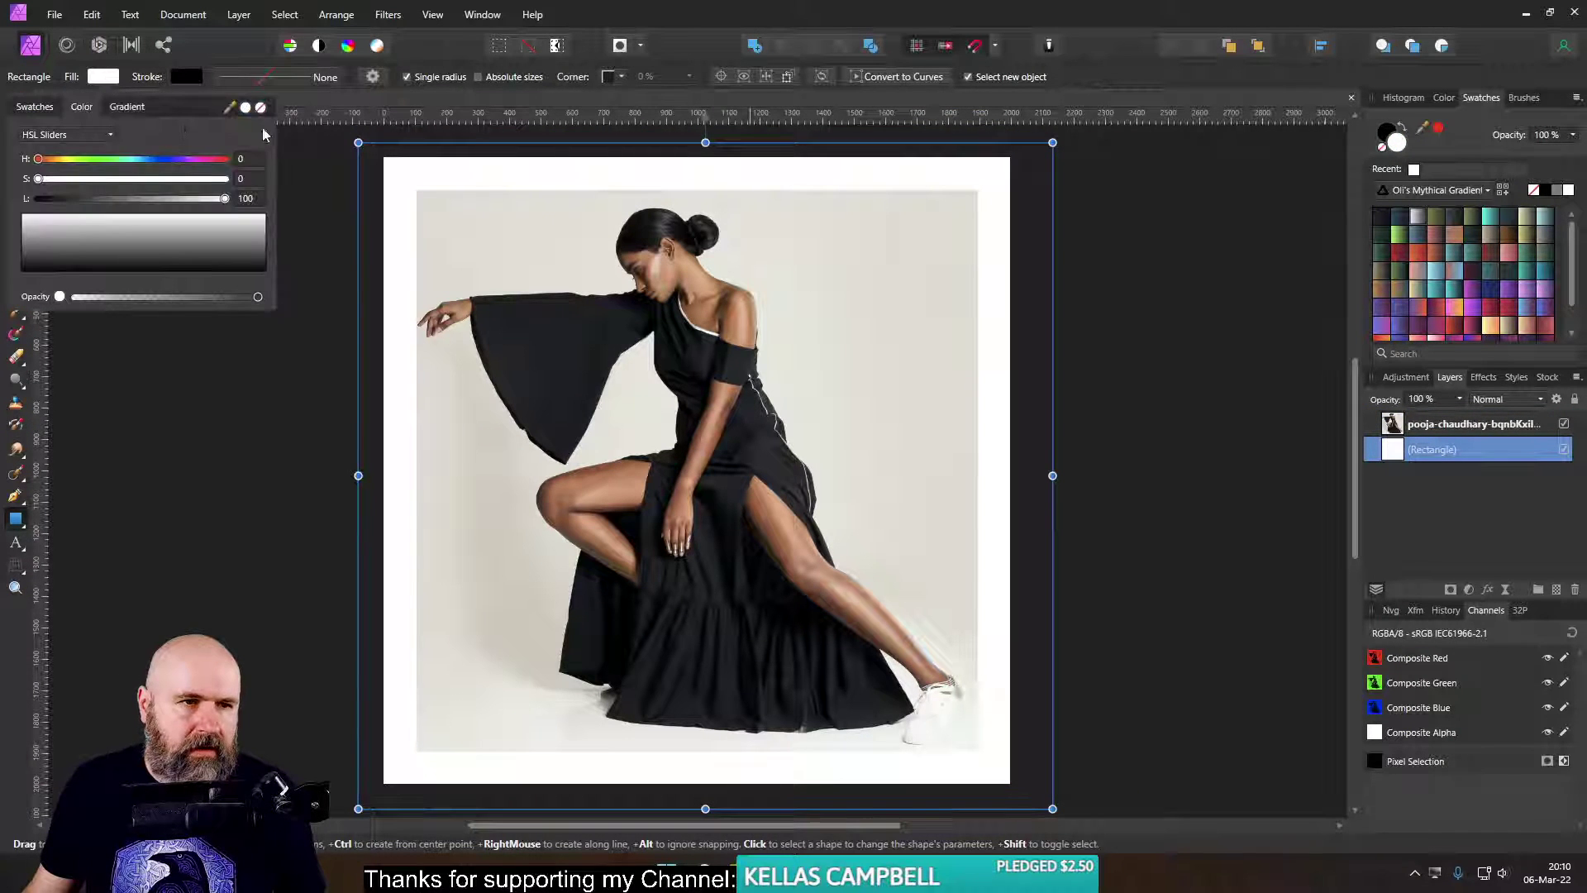
{"action": "left_click_drag", "start_coordinate": [230, 107], "coordinate": [415, 185]}
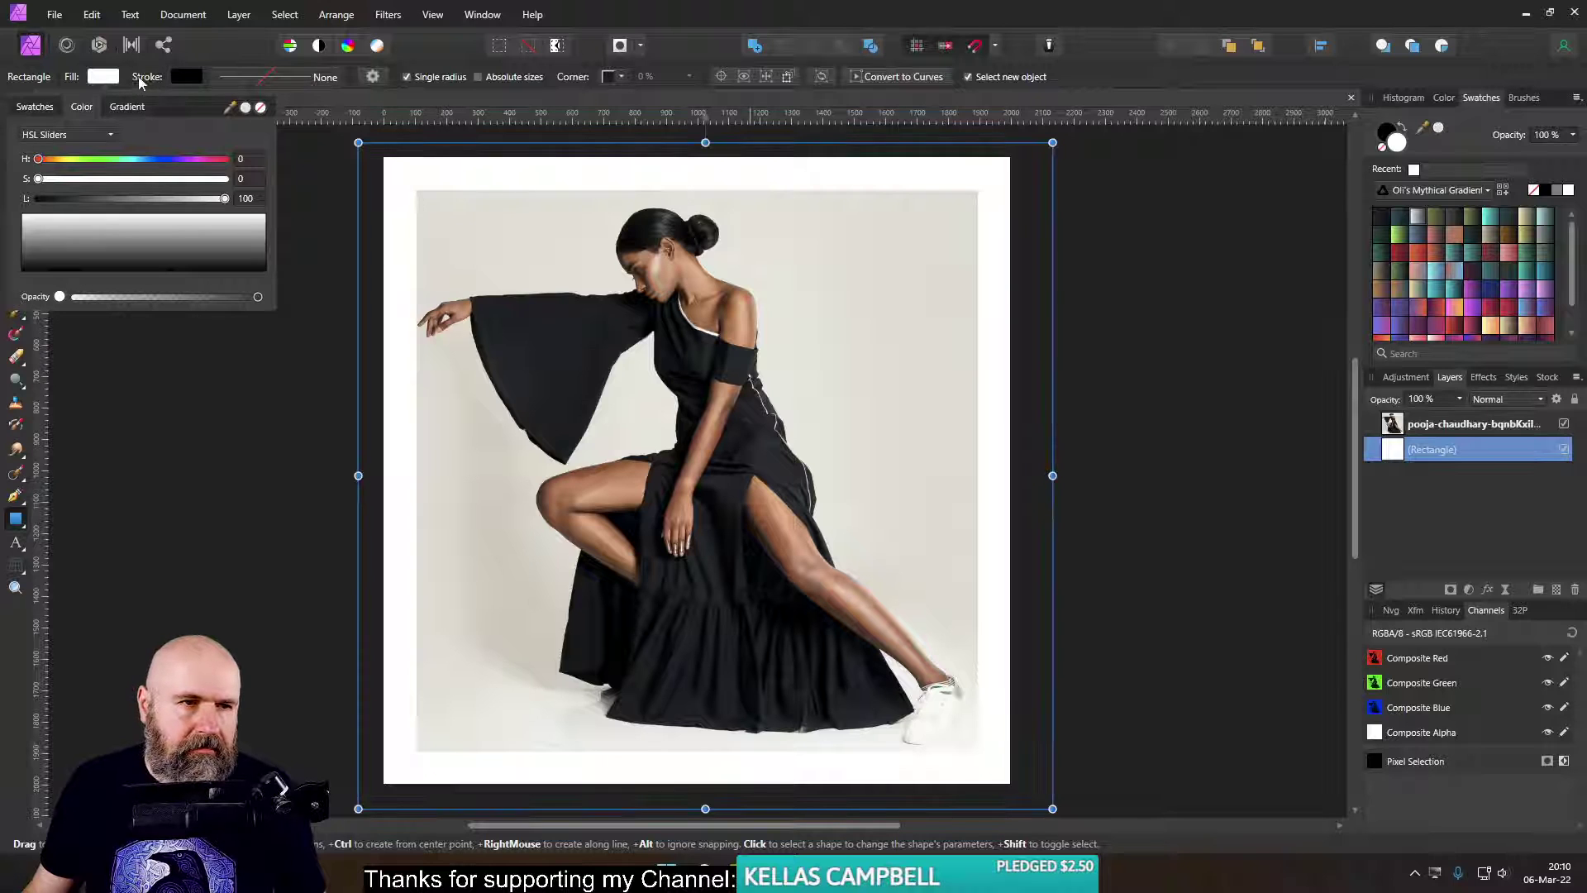
{"action": "left_click", "coordinate": [245, 109]}
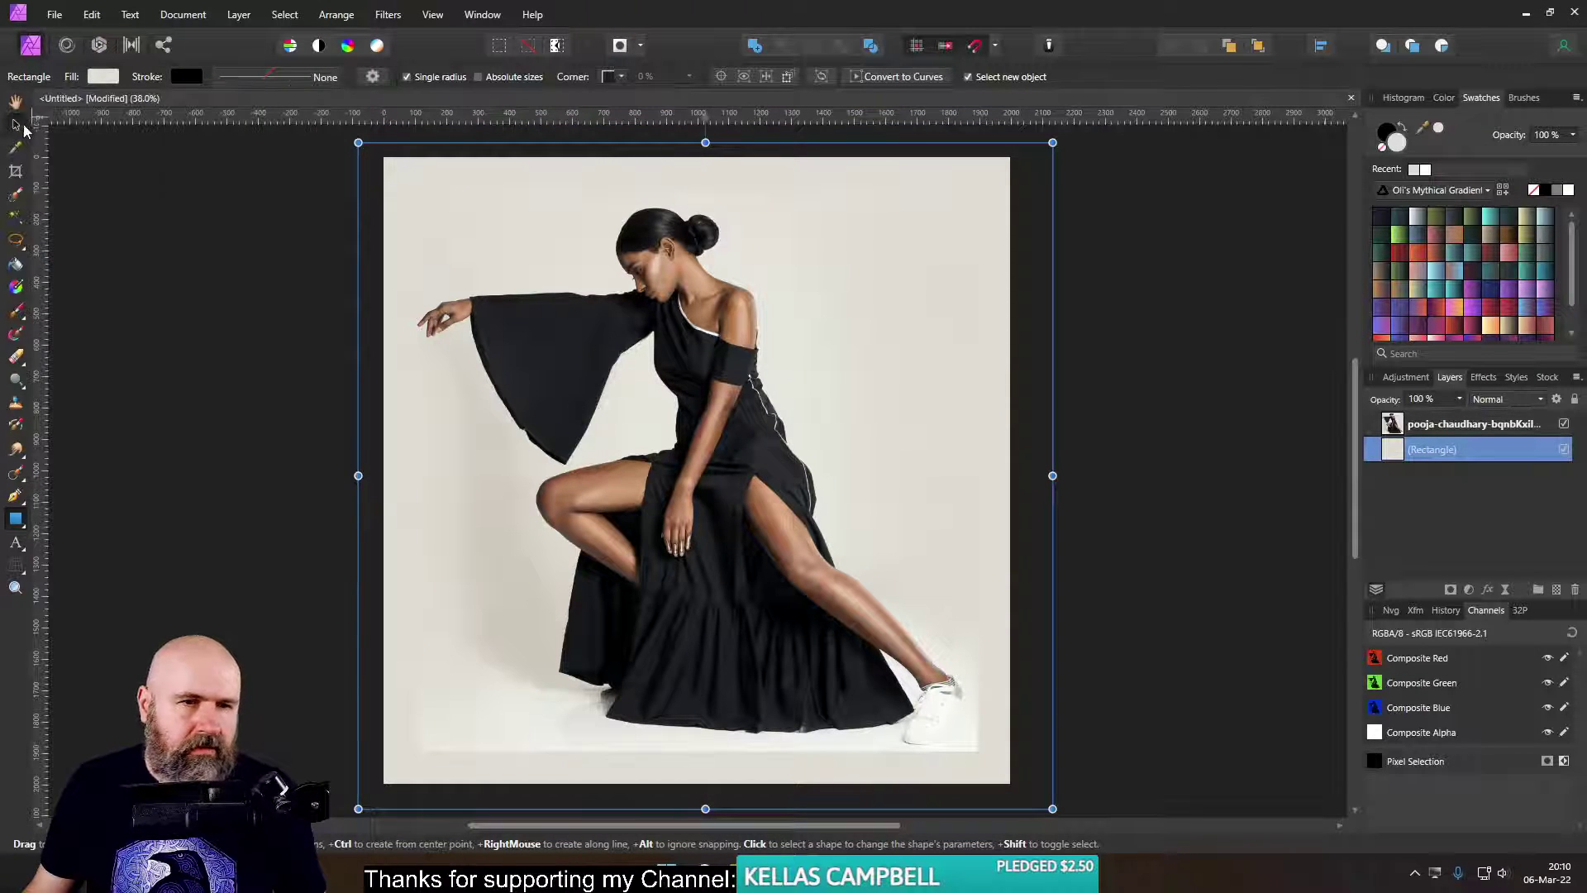
- Delete the background rectangle layer
{"action": "left_click", "coordinate": [17, 125]}
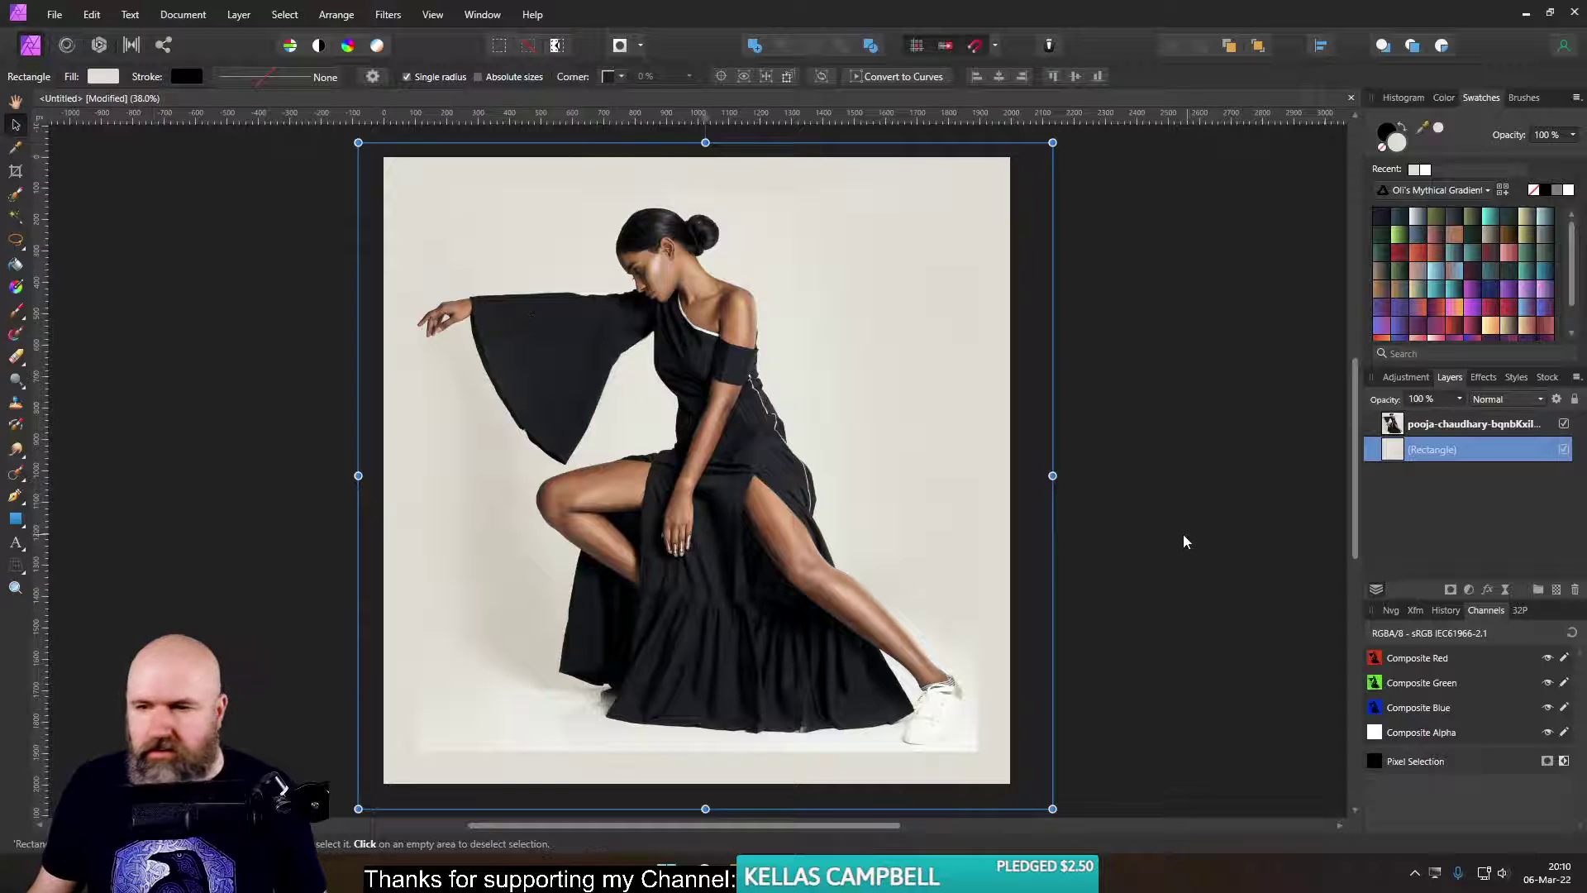
{"action": "left_click", "coordinate": [1575, 590]}
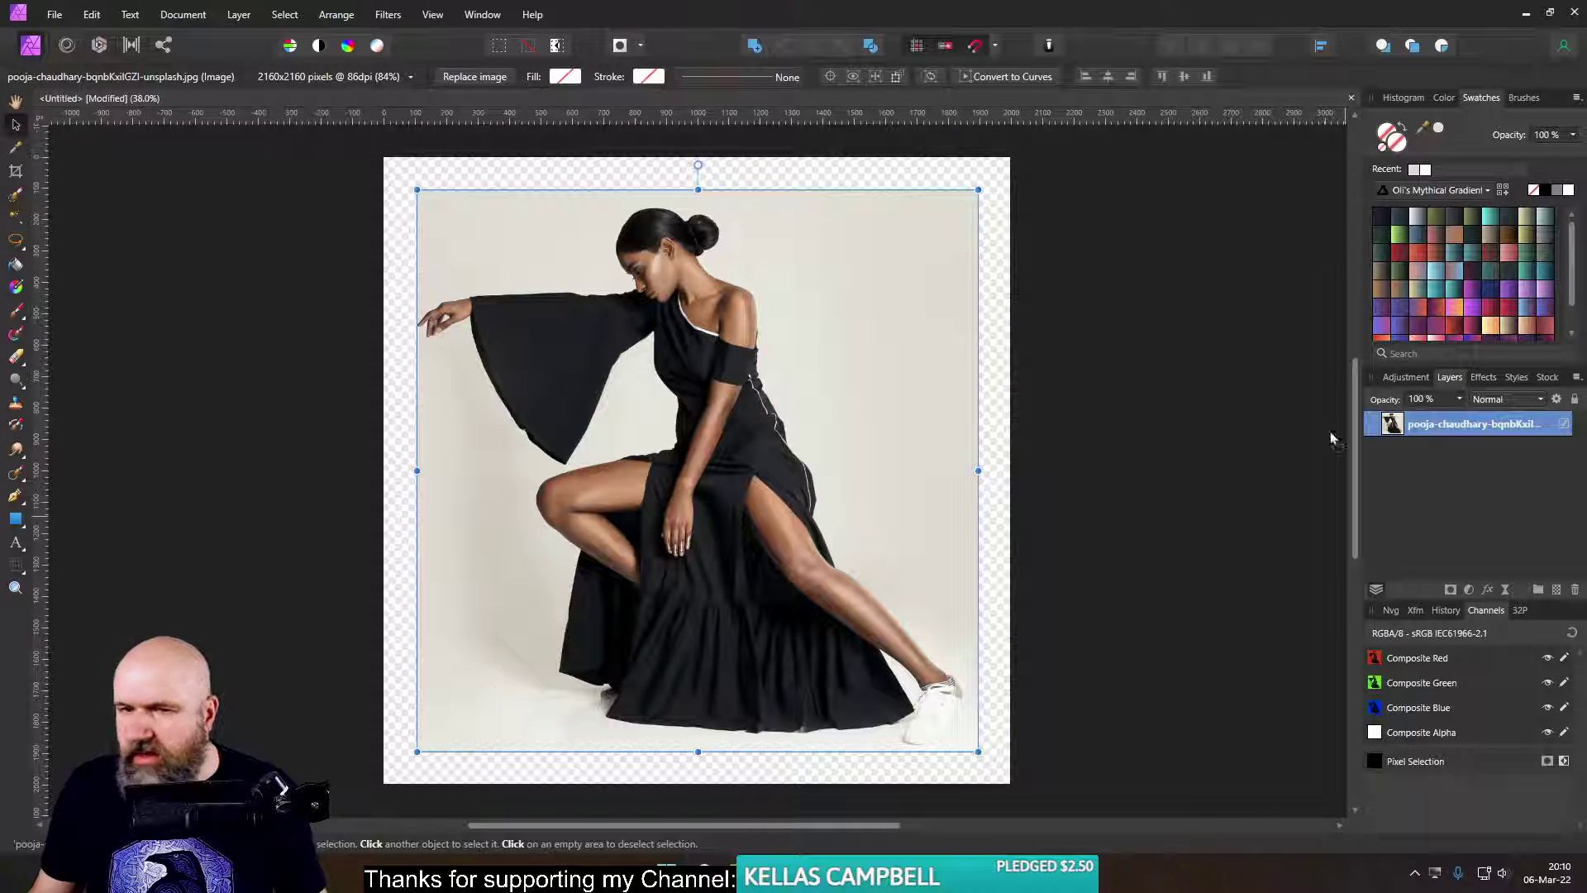
- Place the wide photo of the woman over the canvas and delete the square photo layer
{"action": "key", "text": "ctrl+v"}
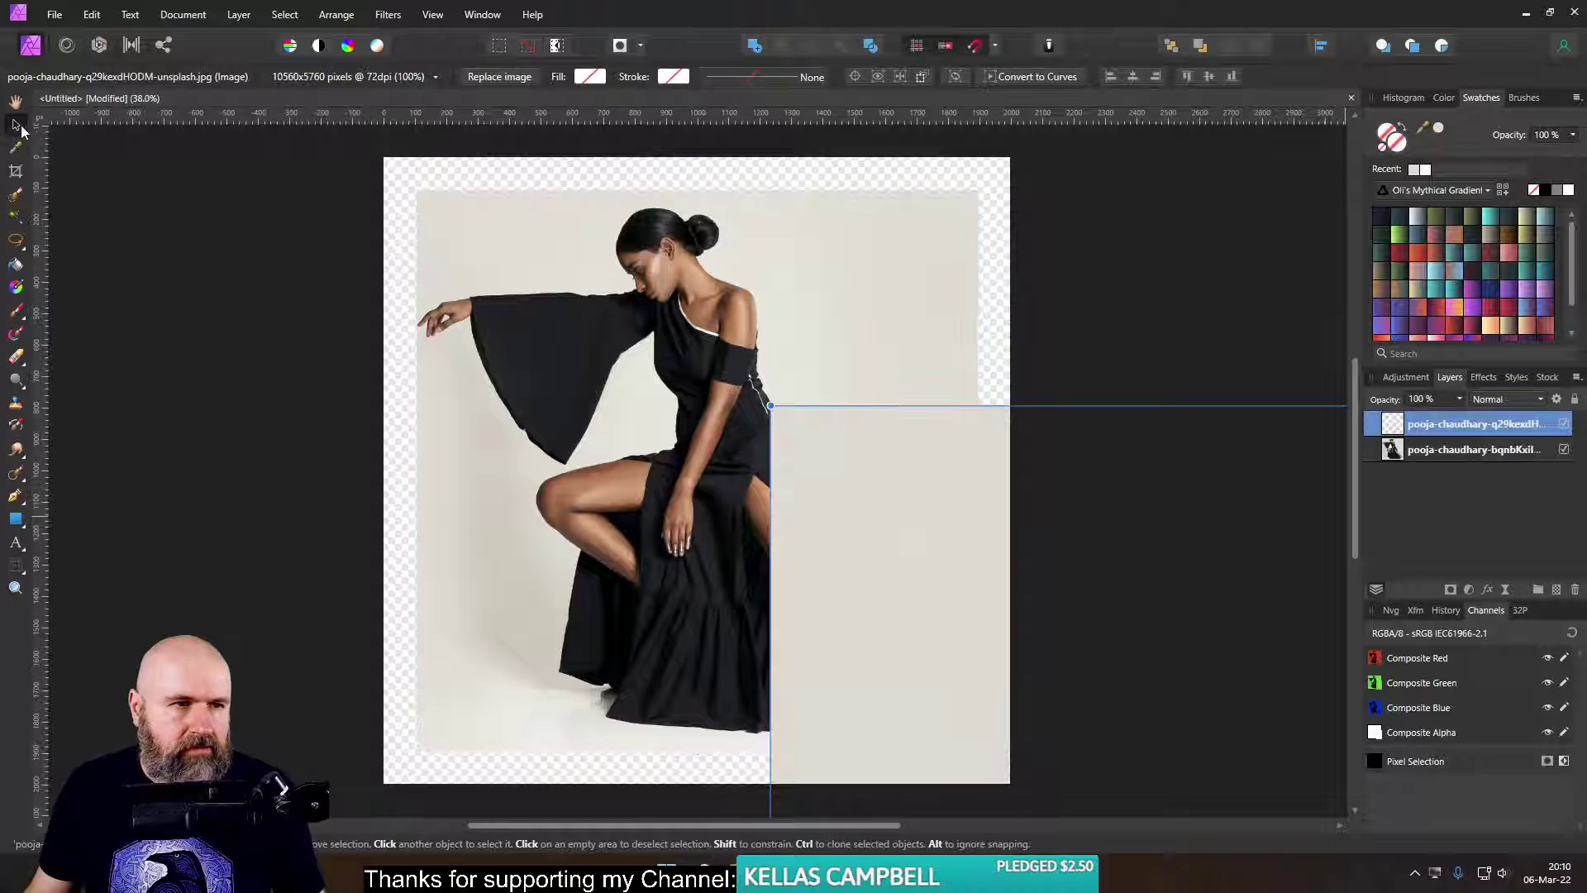
{"action": "left_click_drag", "start_coordinate": [1028, 509], "coordinate": [468, 372]}
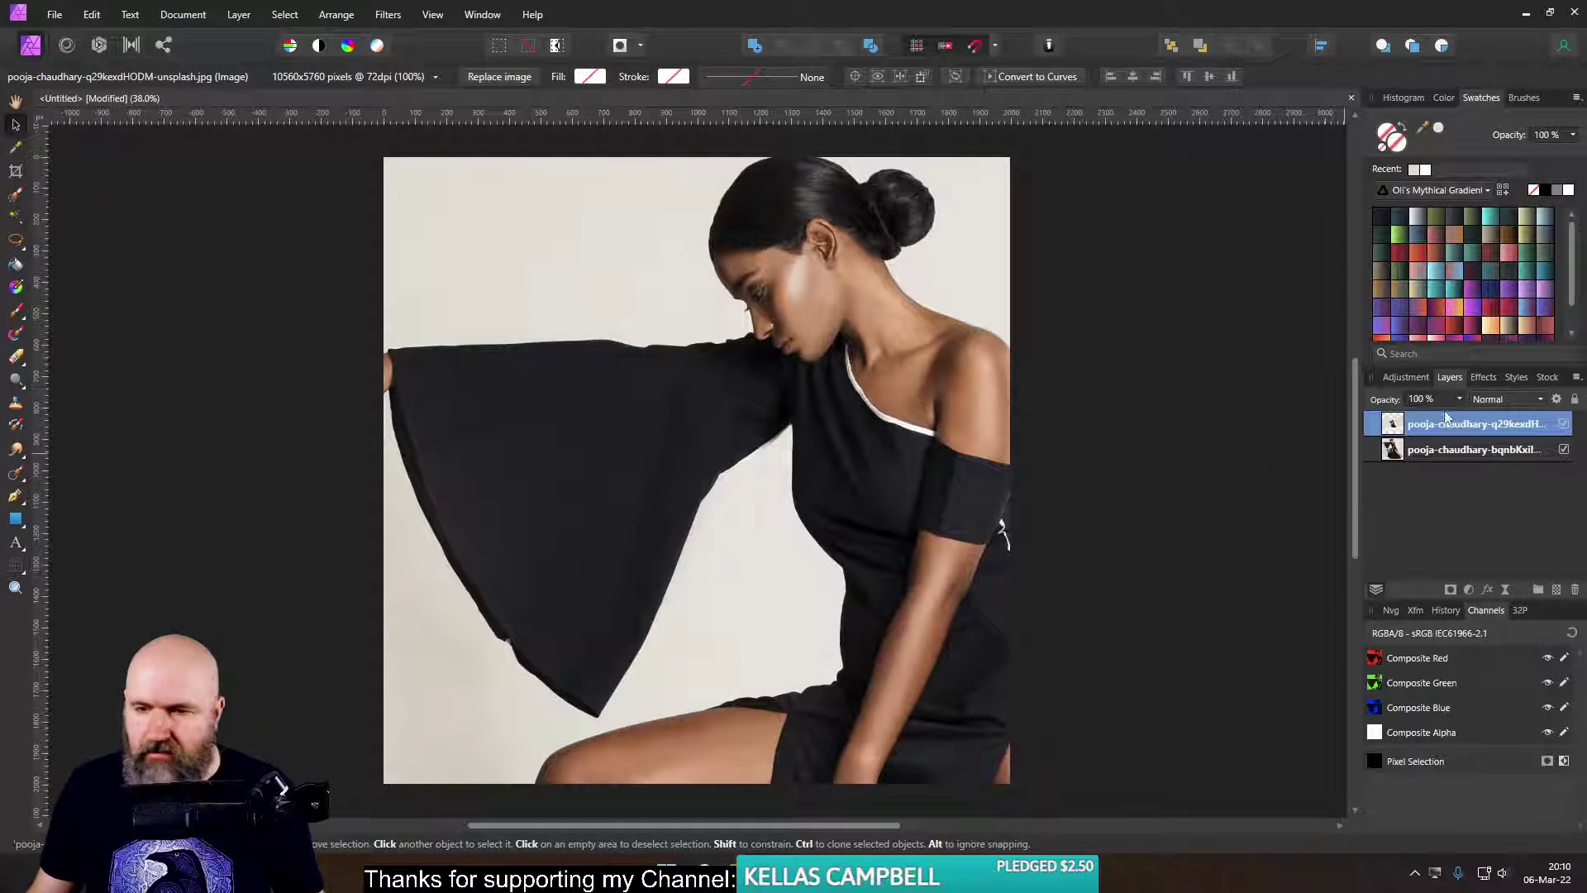
{"action": "left_click", "coordinate": [1399, 449]}
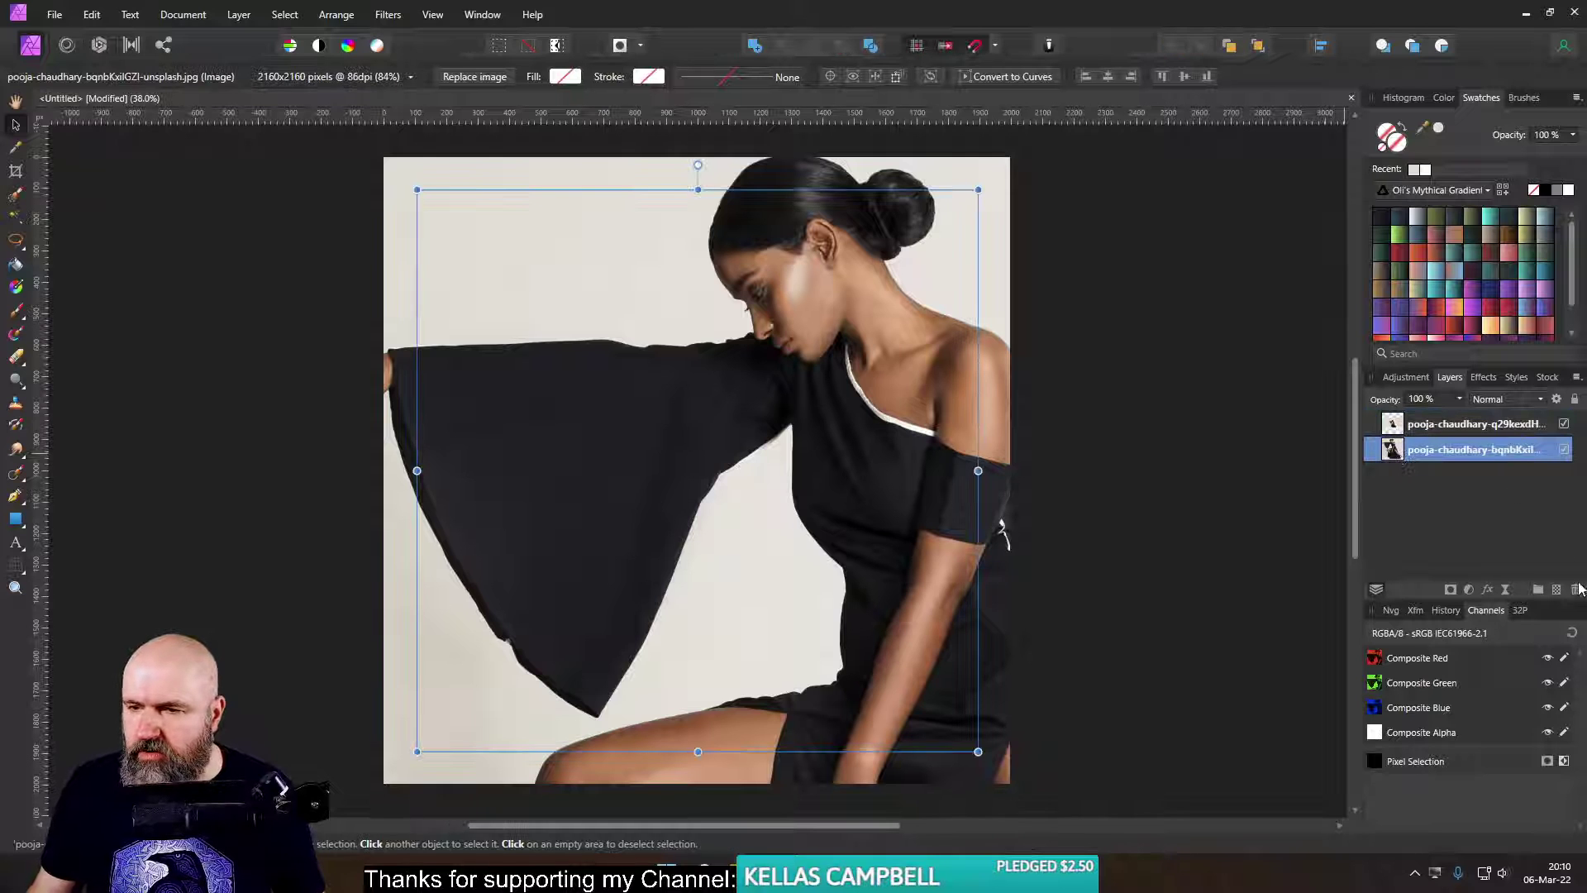
{"action": "left_click", "coordinate": [1576, 589]}
- Scale the wide photo to about 40% and position it so the whole figure fits, its bottom edge aligned with the canvas
{"action": "scroll", "coordinate": [806, 456], "scroll_direction": "down", "scroll_amount": 5}
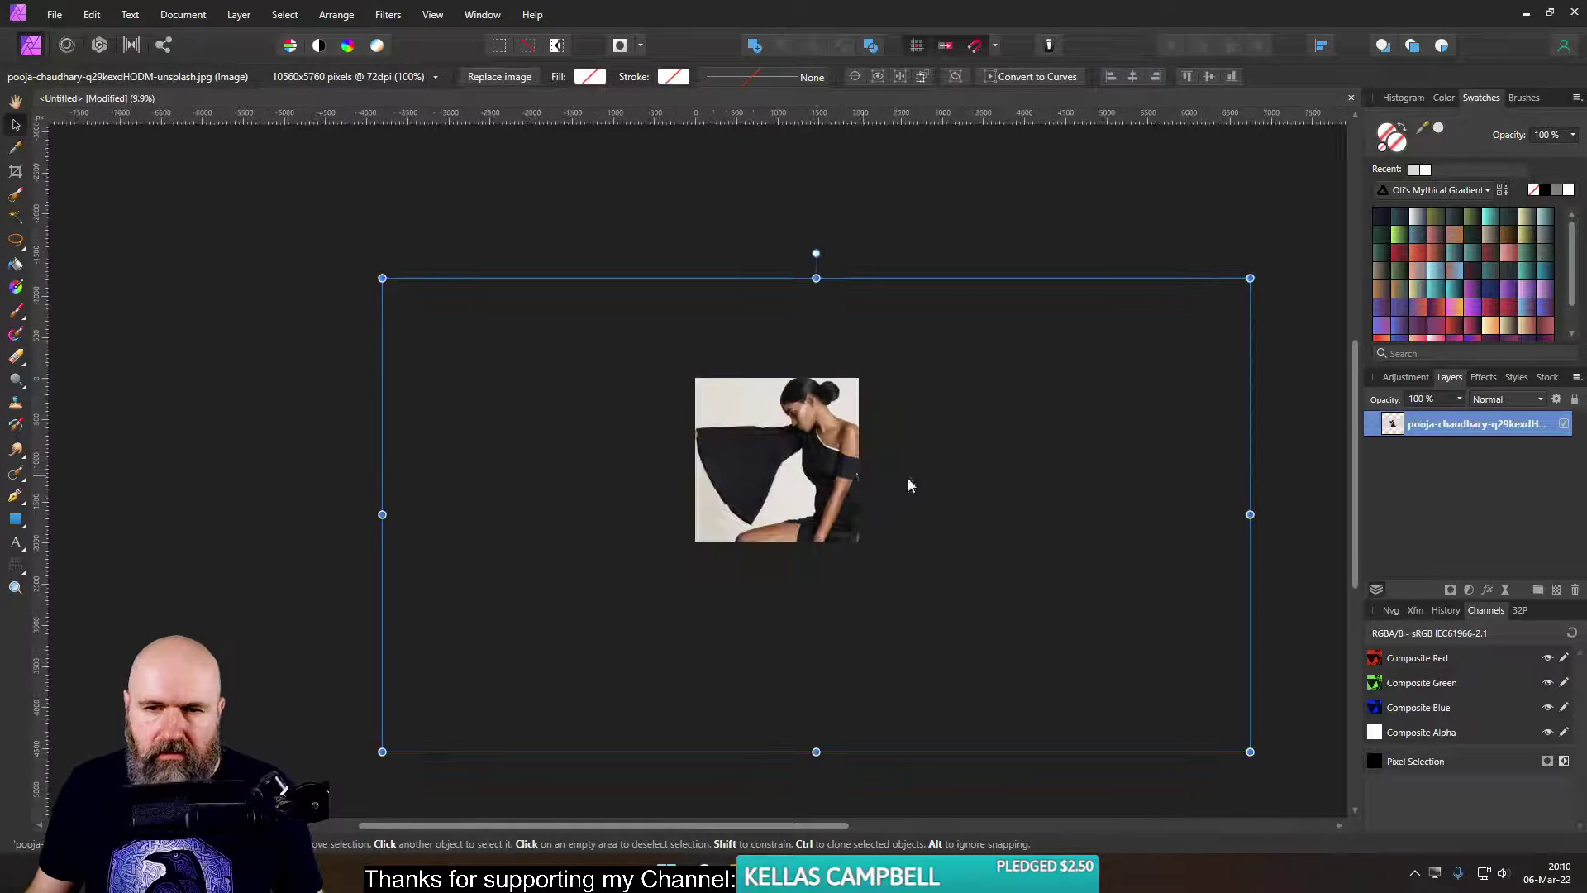
{"action": "left_click_drag", "start_coordinate": [1251, 278], "coordinate": [927, 376]}
{"action": "left_click_drag", "start_coordinate": [1032, 331], "coordinate": [879, 387]}
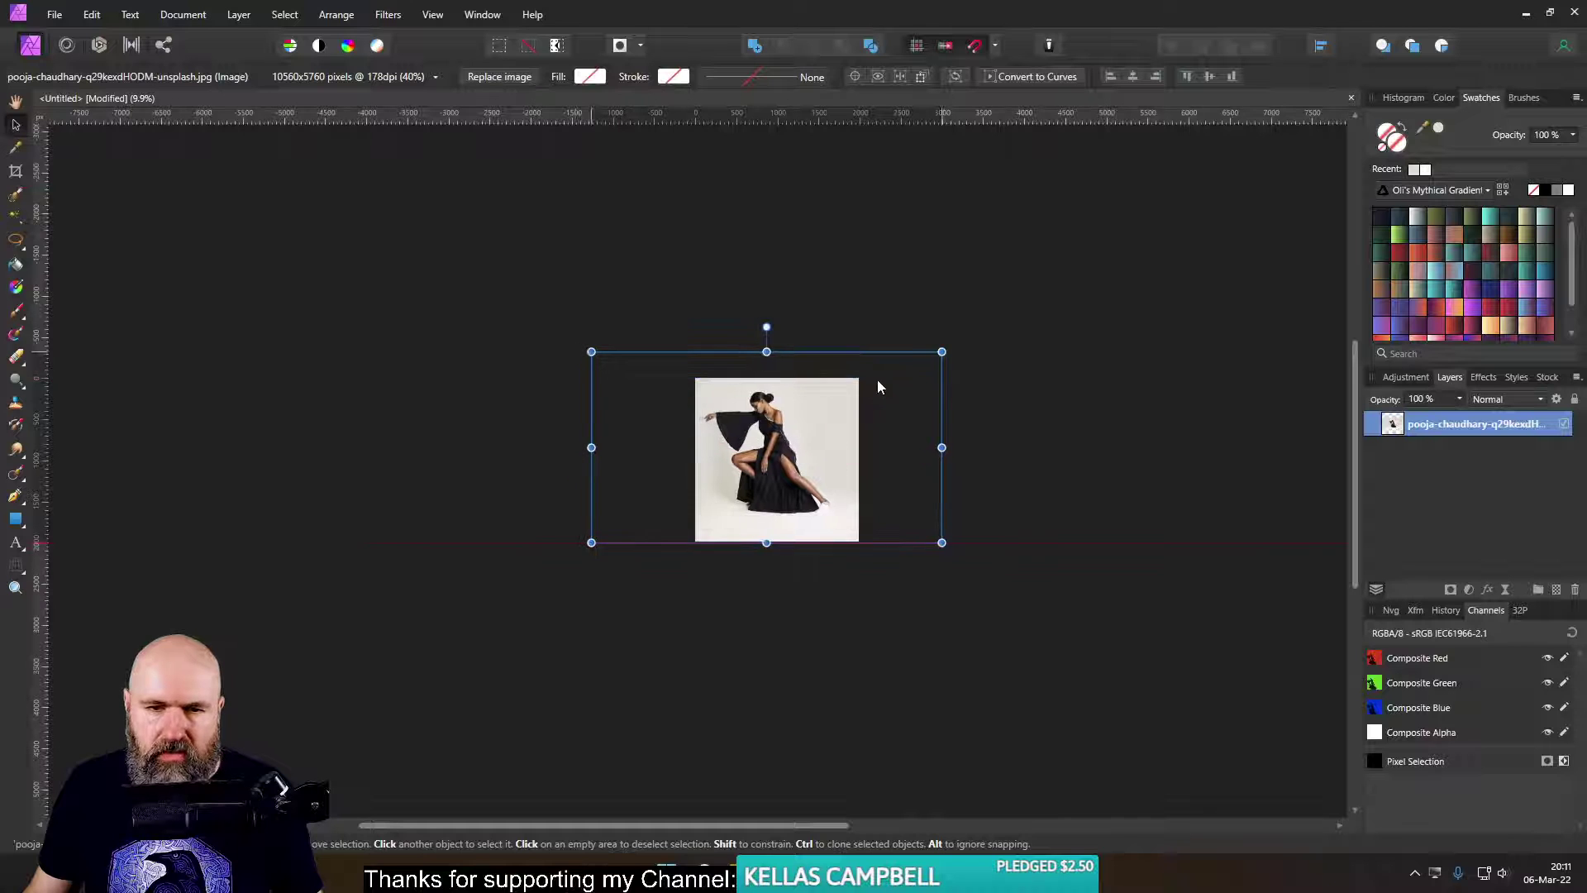
- Scale the photo of the woman to 38% and reposition it so the whole figure sits comfortably within the canvas
{"action": "key", "text": "ctrl+0"}
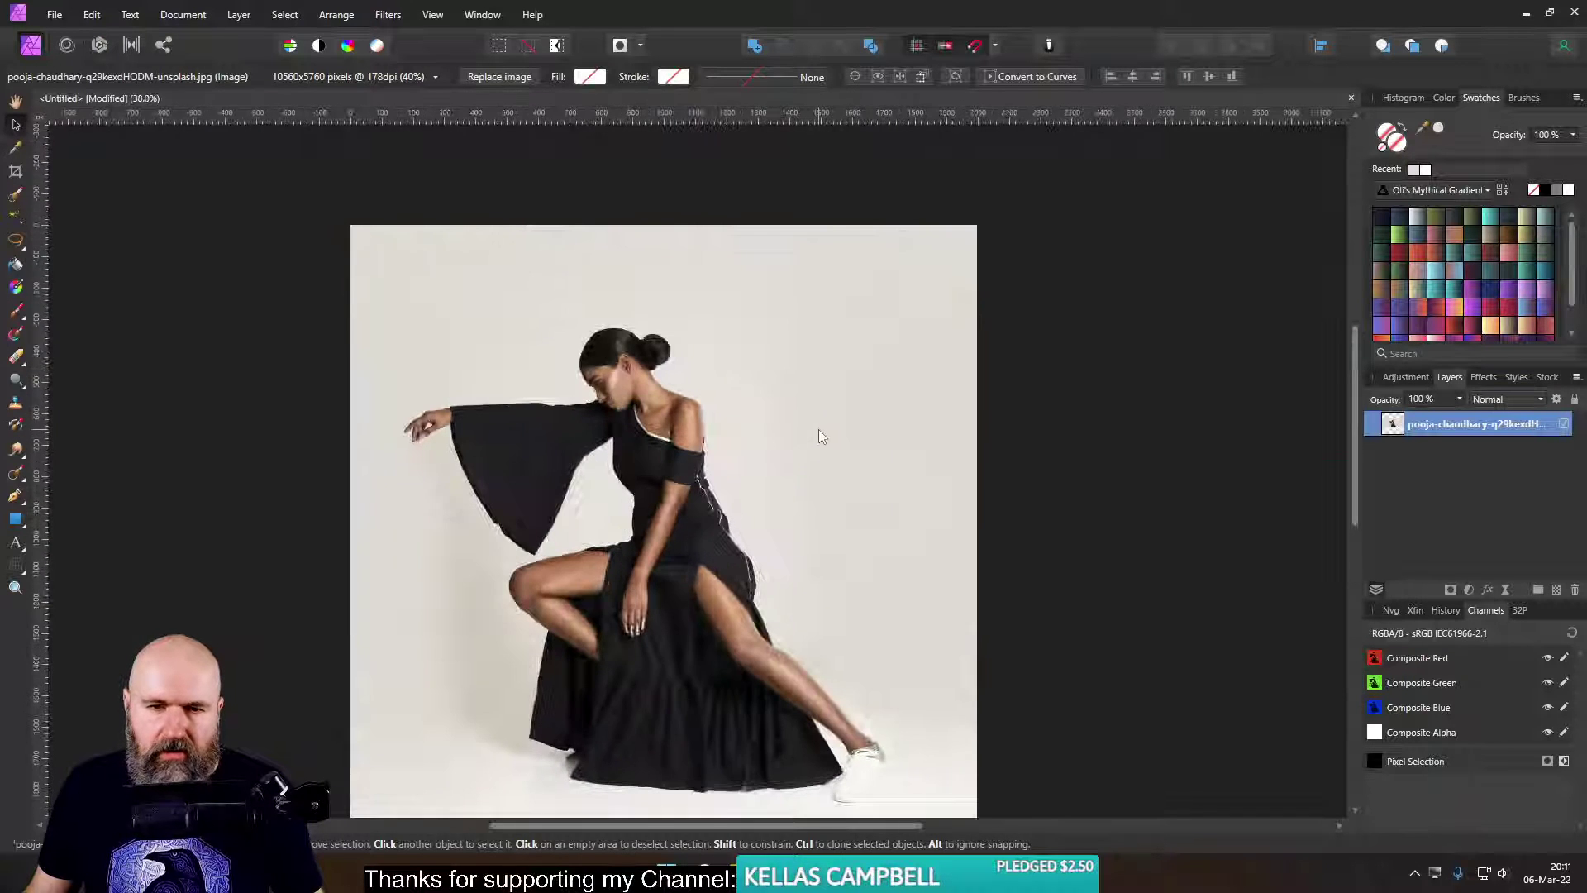
{"action": "left_click", "coordinate": [818, 436]}
{"action": "left_click_drag", "start_coordinate": [1303, 152], "coordinate": [1266, 181]}
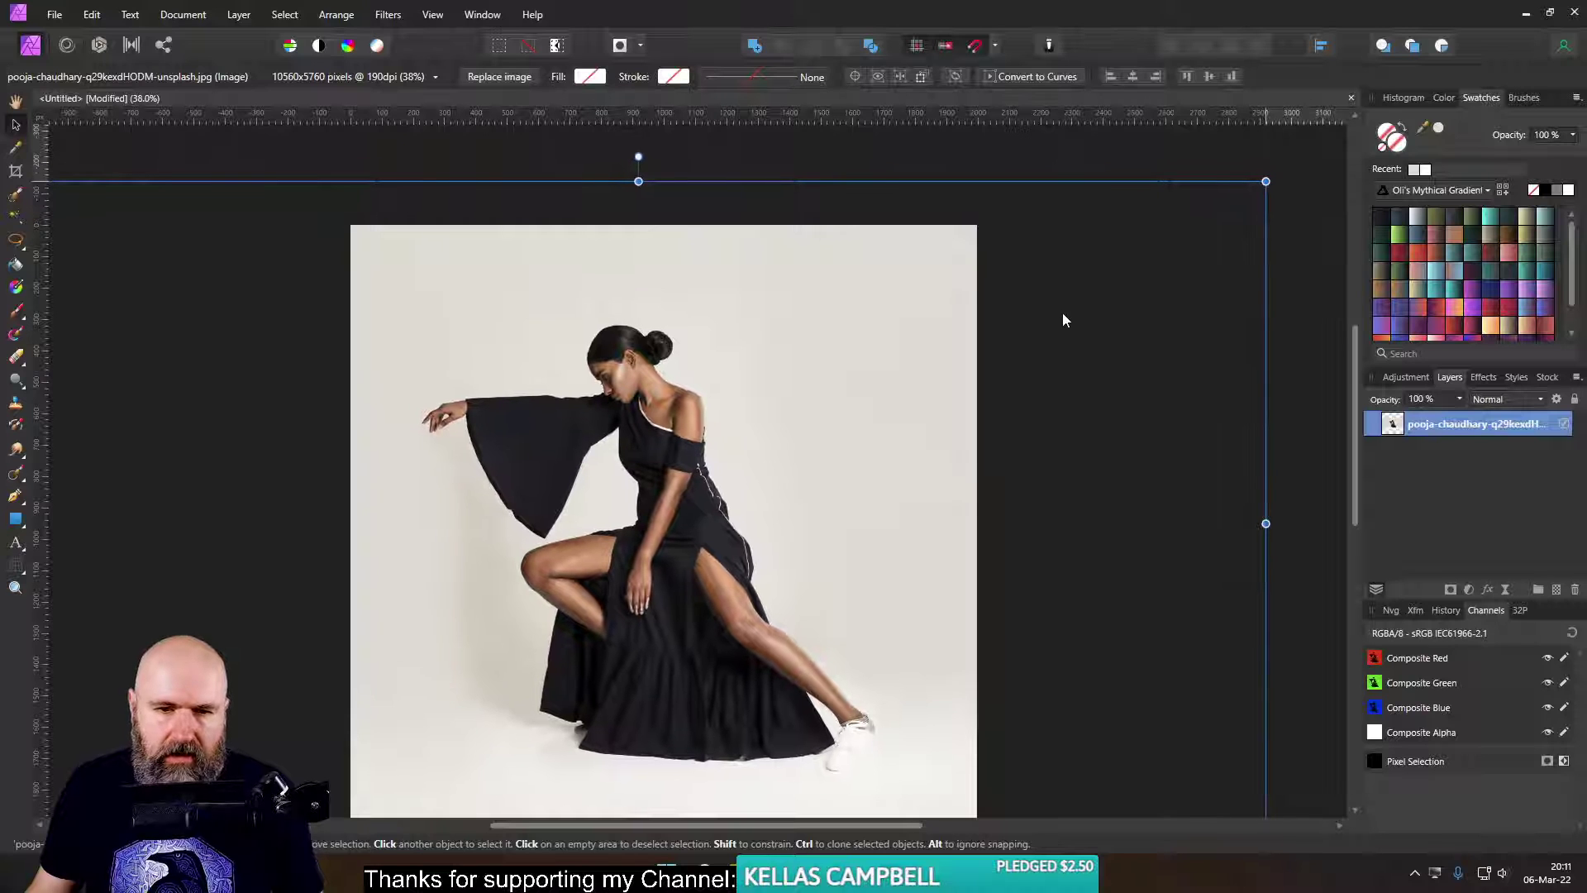
{"action": "left_click_drag", "start_coordinate": [1063, 320], "coordinate": [1072, 317]}
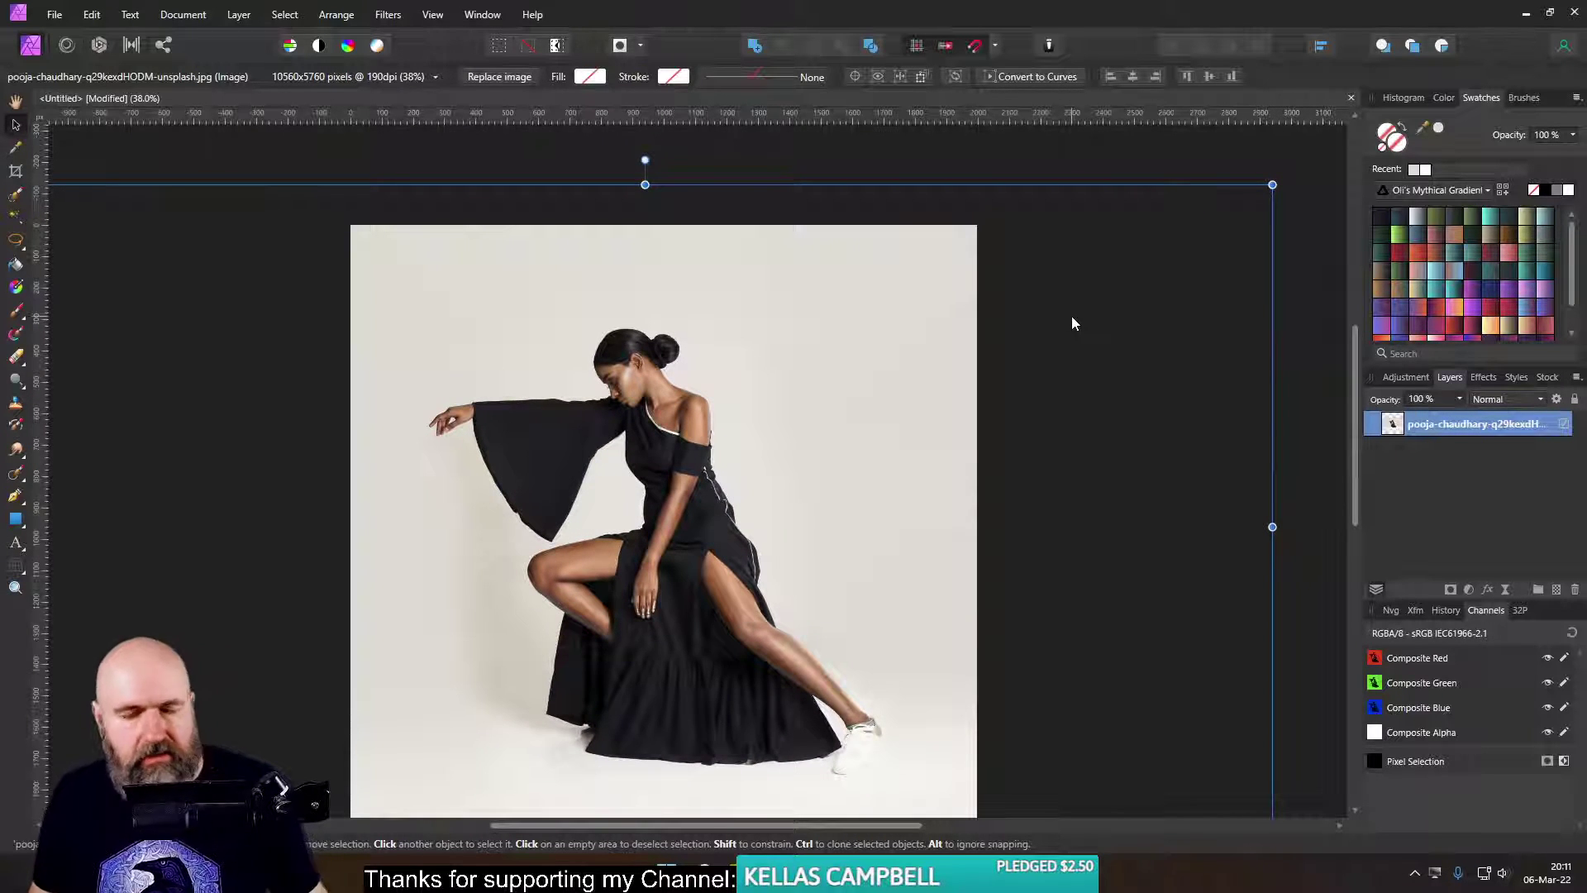
{"action": "scroll", "coordinate": [1072, 316], "scroll_direction": "down", "scroll_amount": 2}
{"action": "scroll", "coordinate": [1071, 316], "scroll_direction": "left", "scroll_amount": 1}
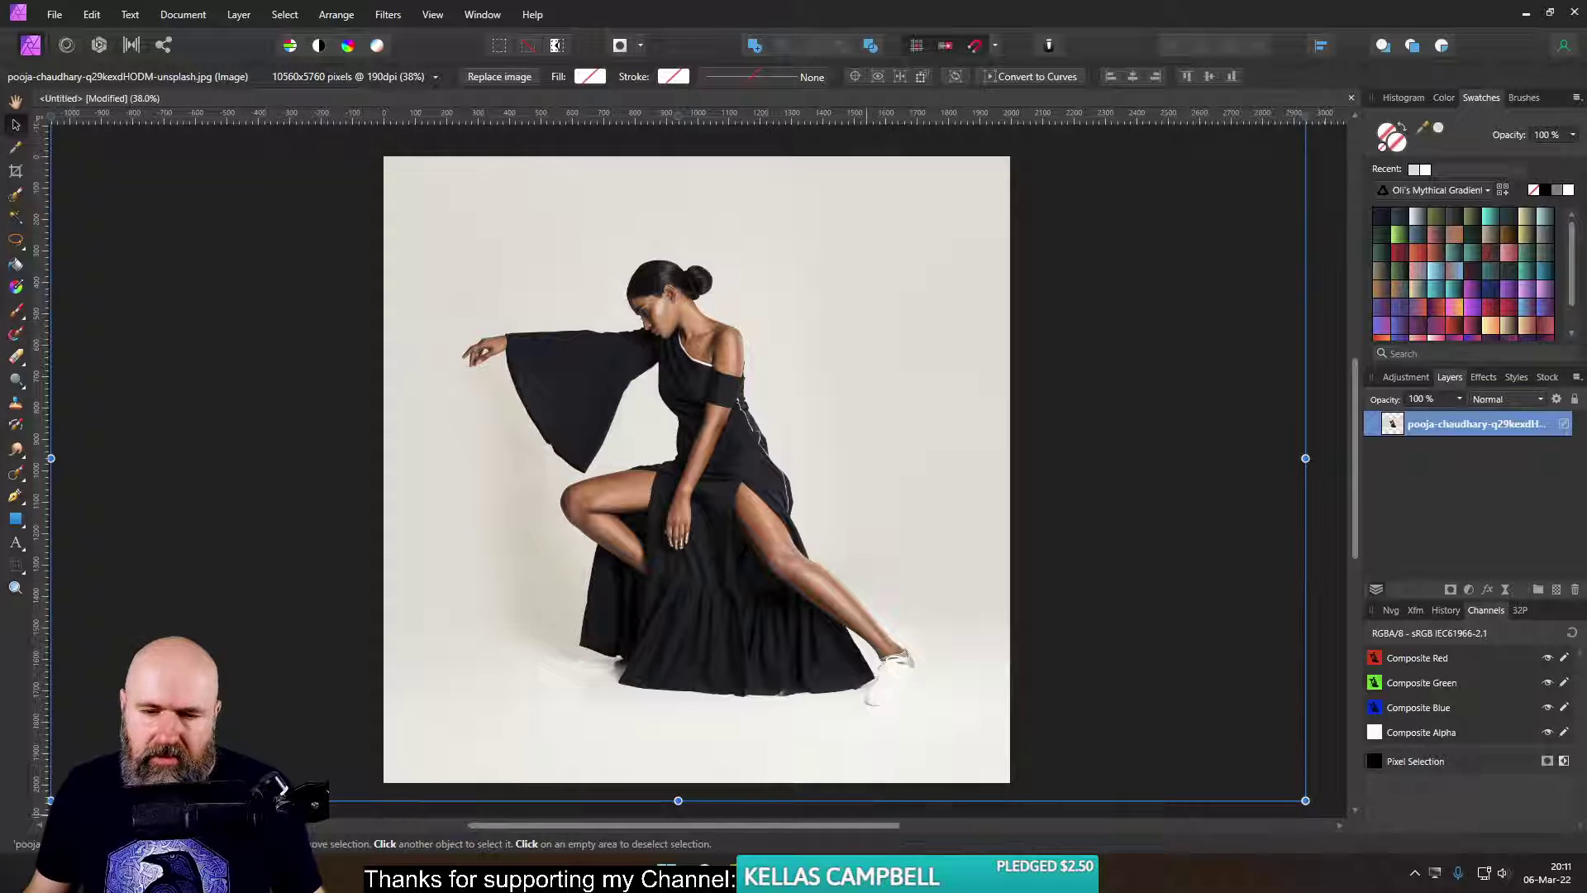
- Switch to Chrome to study the Behance floral collage reference, and return to Affinity Photo
{"action": "mouse_move", "coordinate": [826, 875]}
{"action": "left_click", "coordinate": [778, 802]}
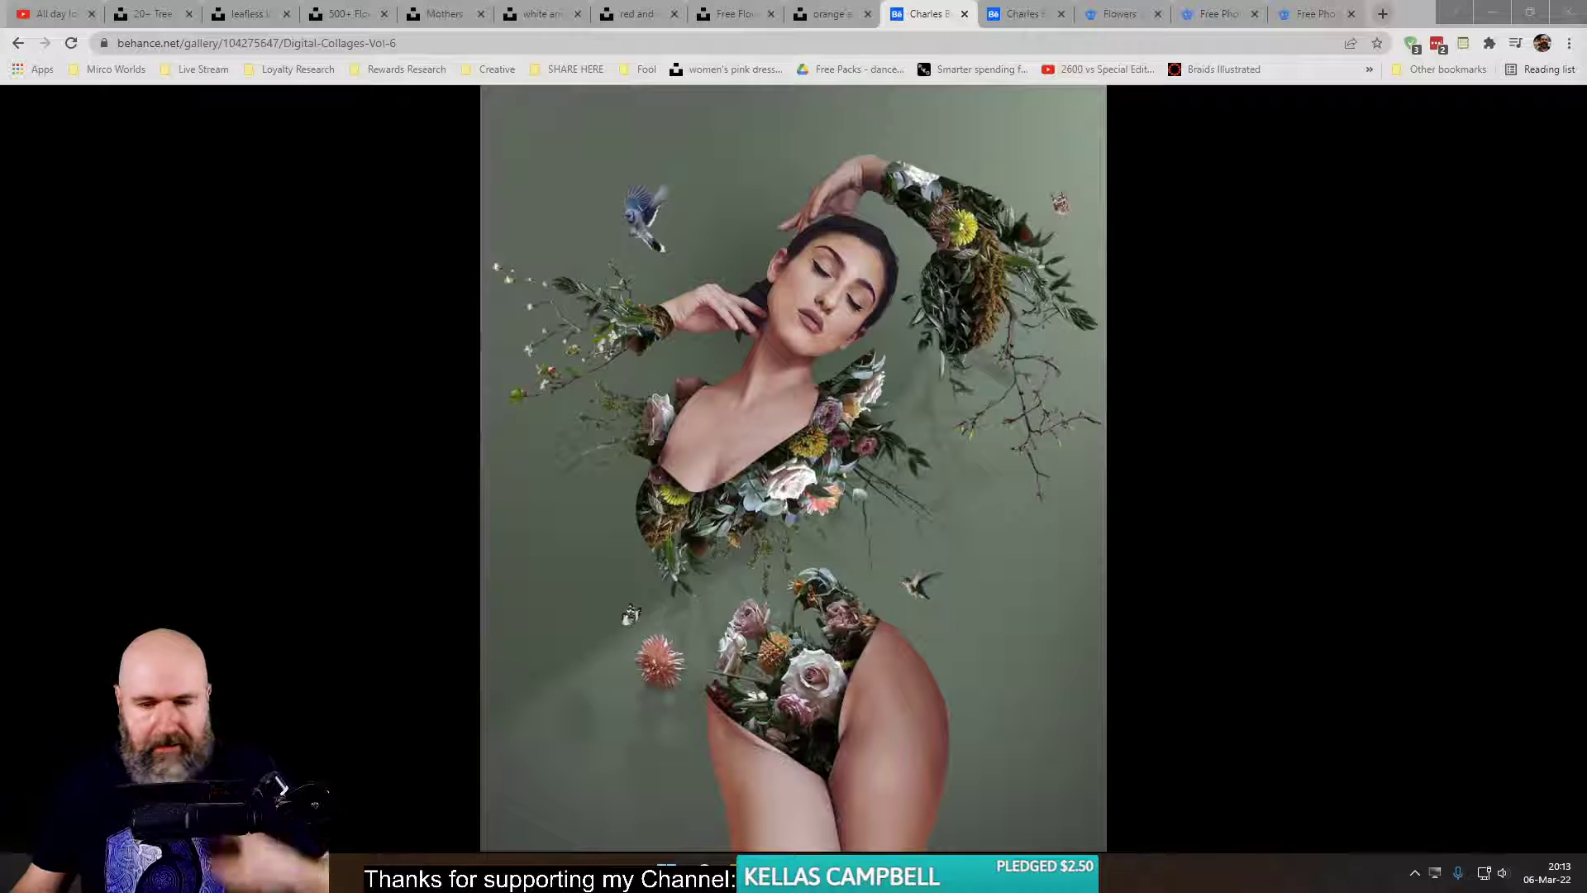
{"action": "left_click", "coordinate": [857, 875]}
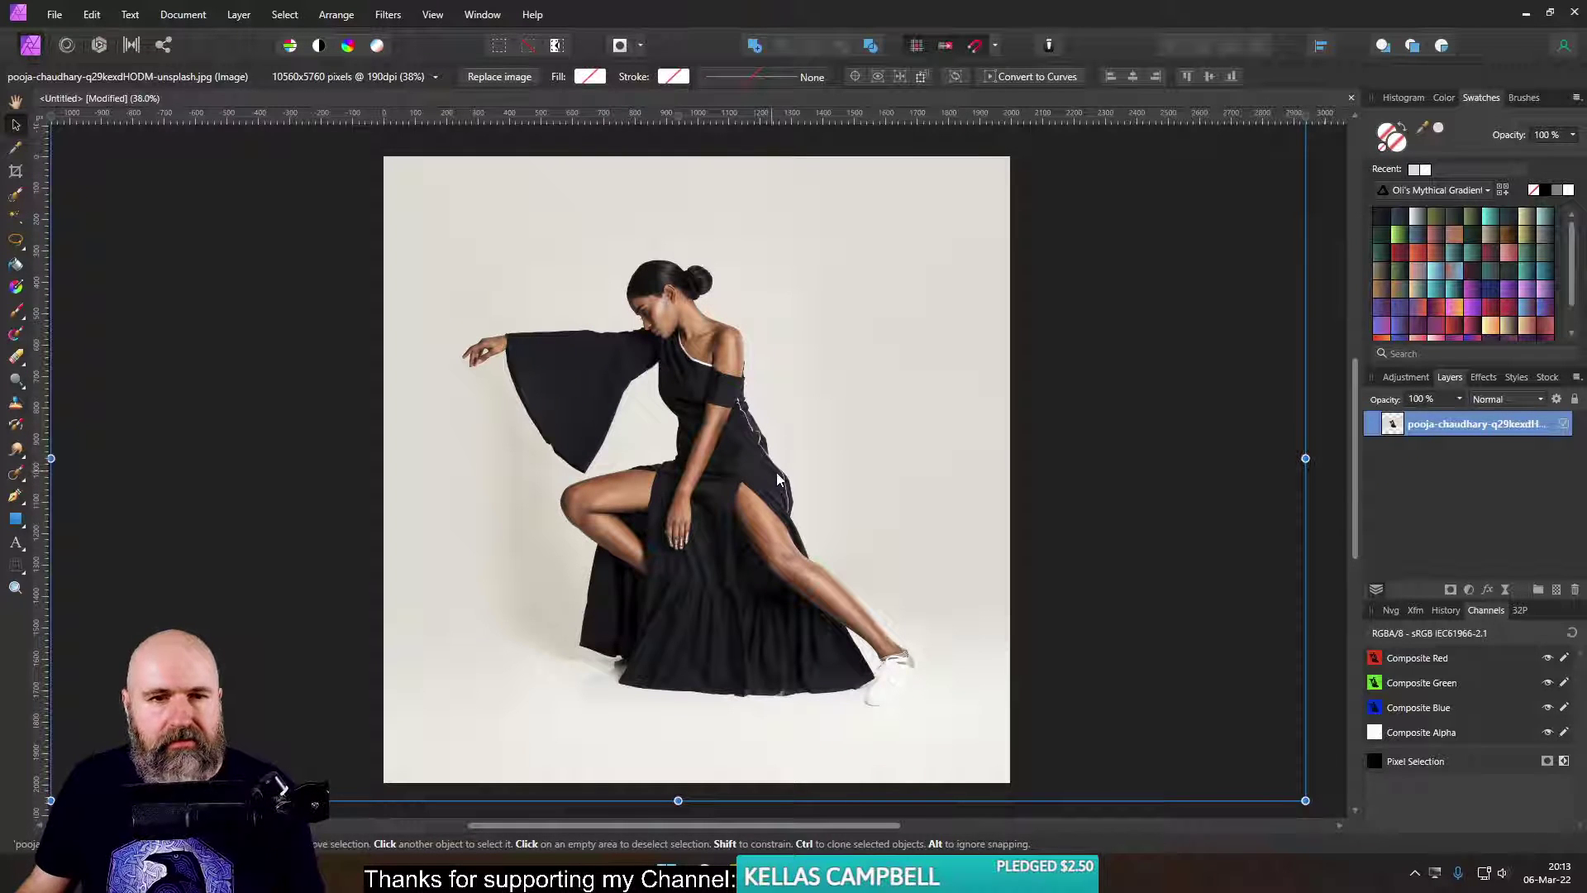
- Switch to Chrome, review the bouquet photos and Mothers Day collection open on Unsplash, and return to Affinity Photo
{"action": "mouse_move", "coordinate": [812, 877]}
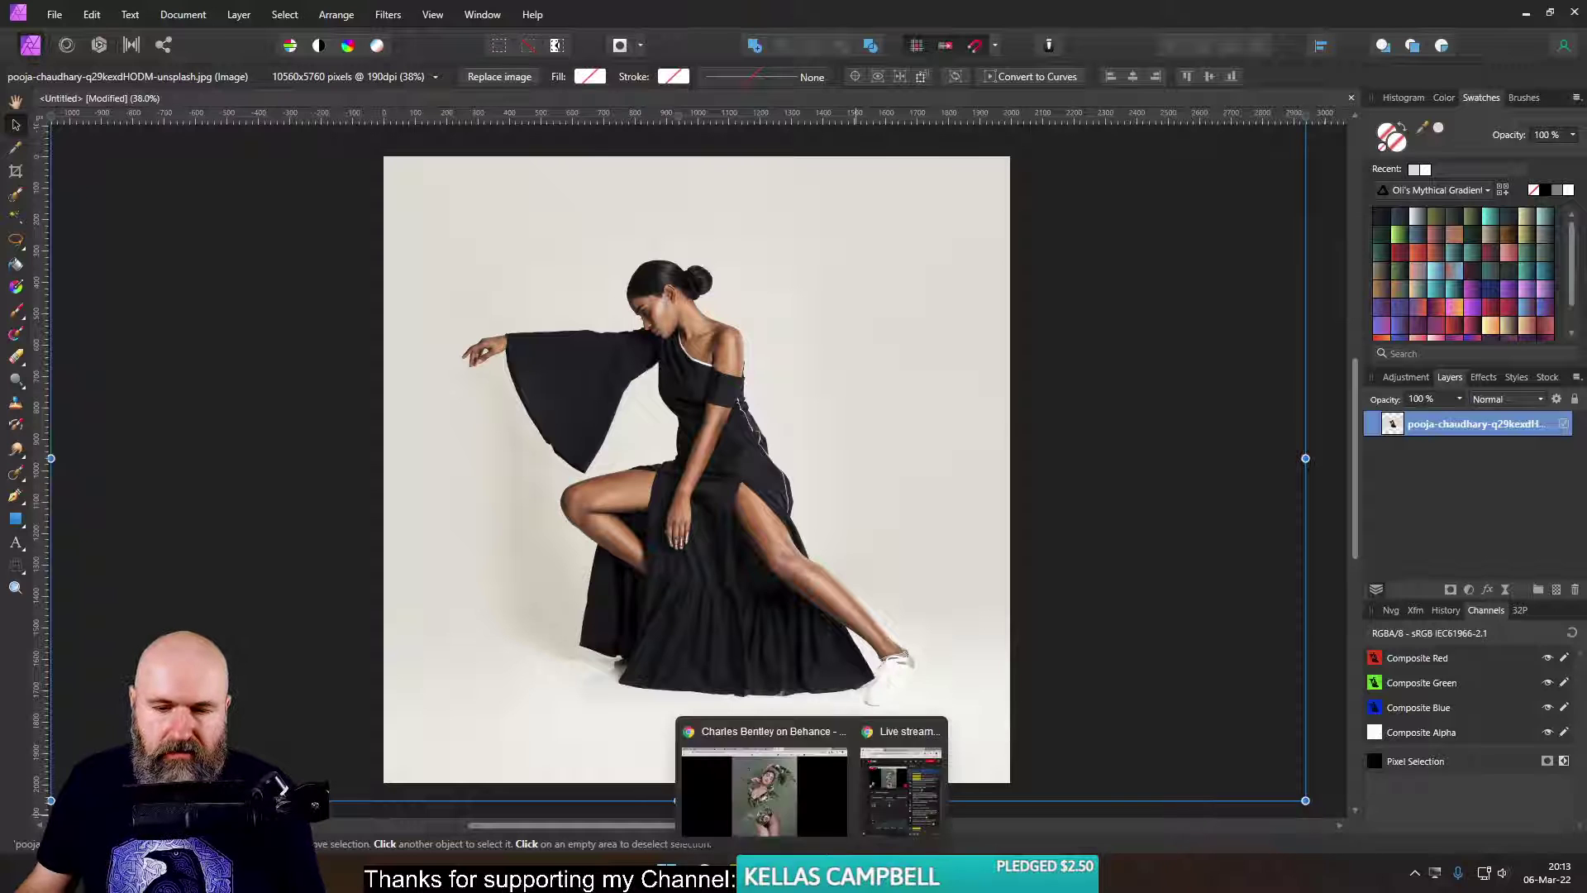
{"action": "left_click", "coordinate": [759, 795]}
{"action": "left_click", "coordinate": [811, 25]}
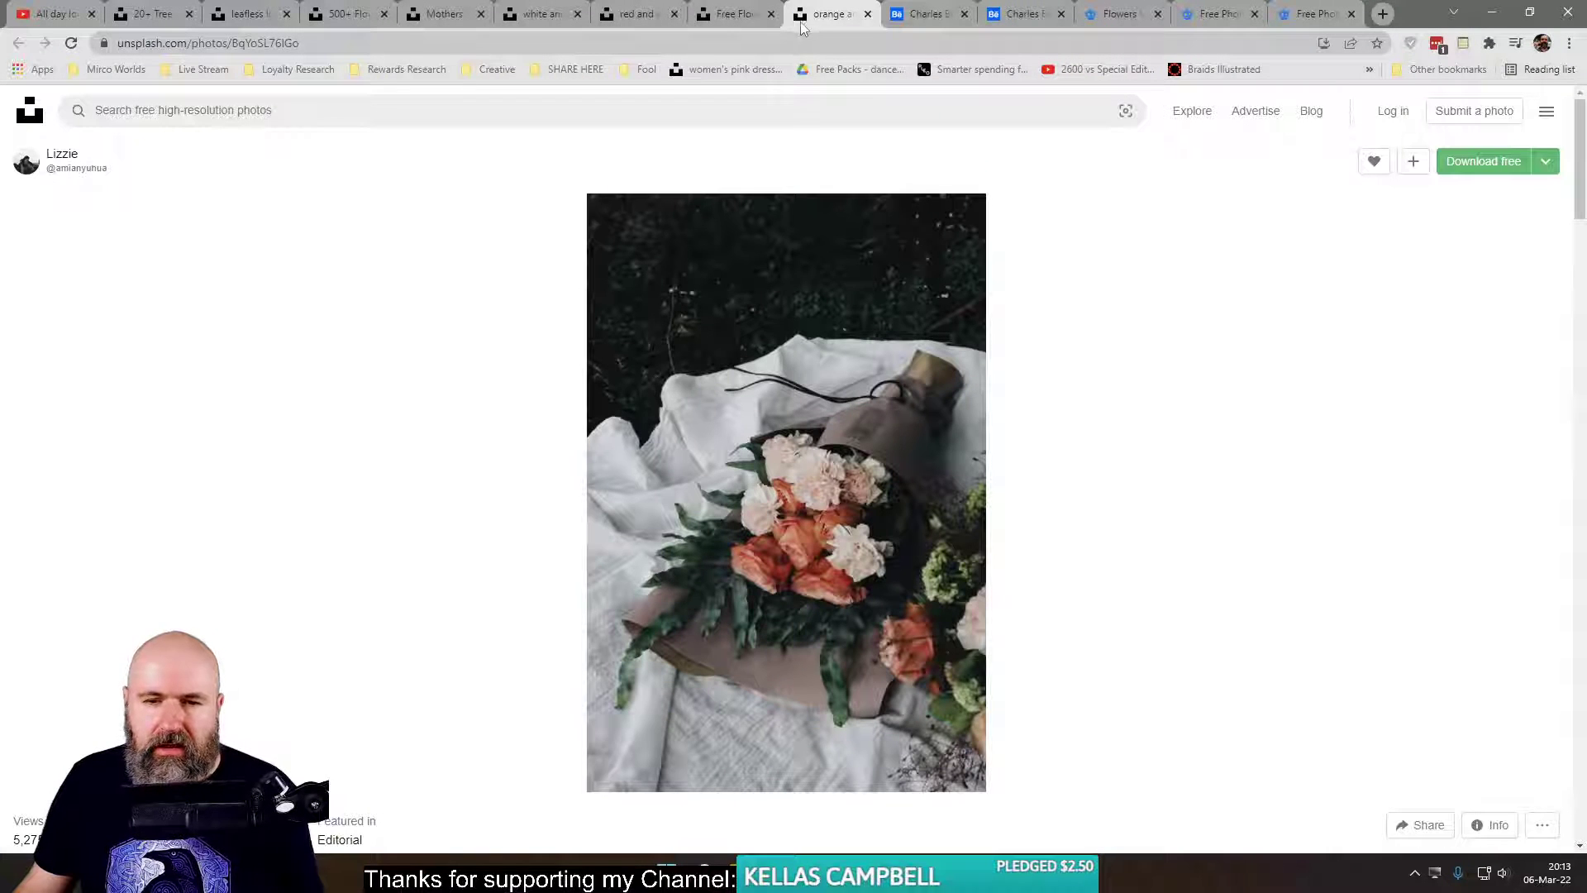
{"action": "left_click", "coordinate": [711, 15]}
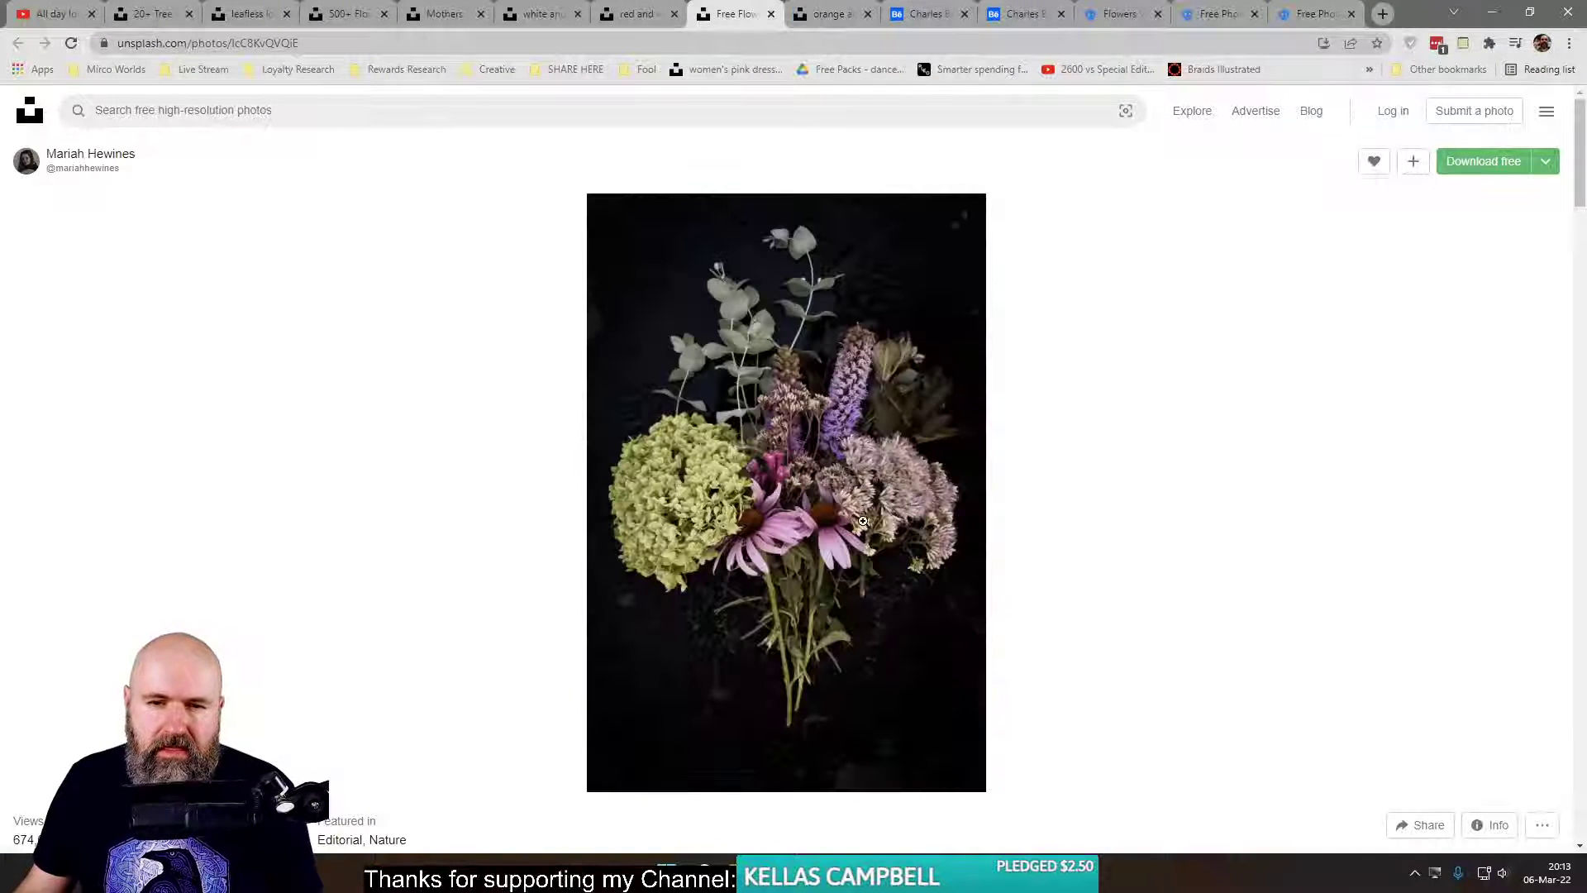
{"action": "left_click", "coordinate": [639, 15]}
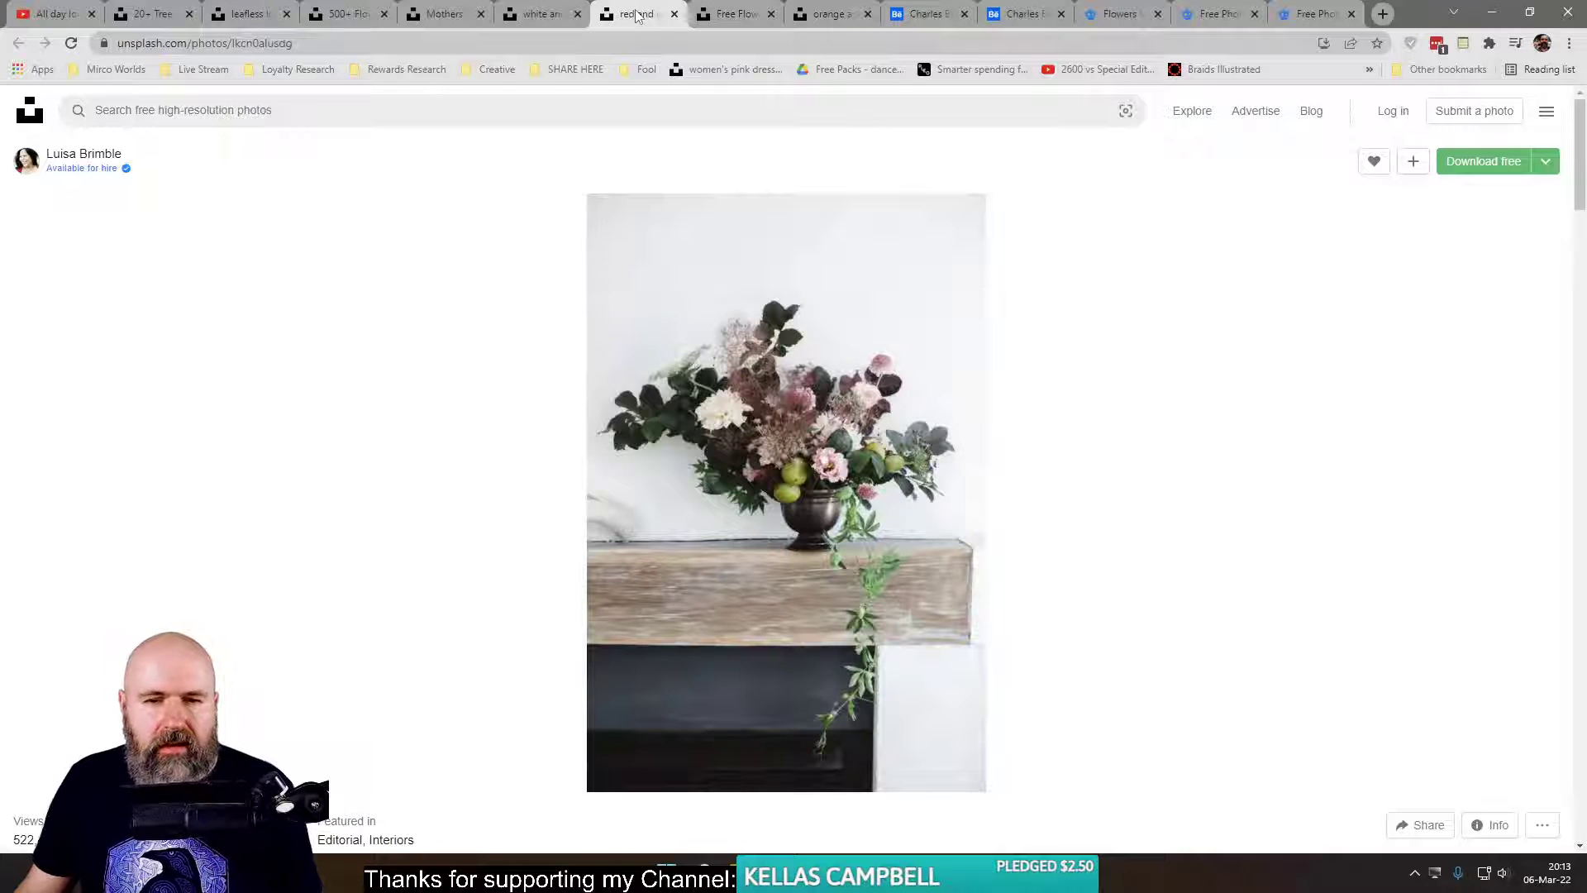
{"action": "left_click", "coordinate": [528, 22]}
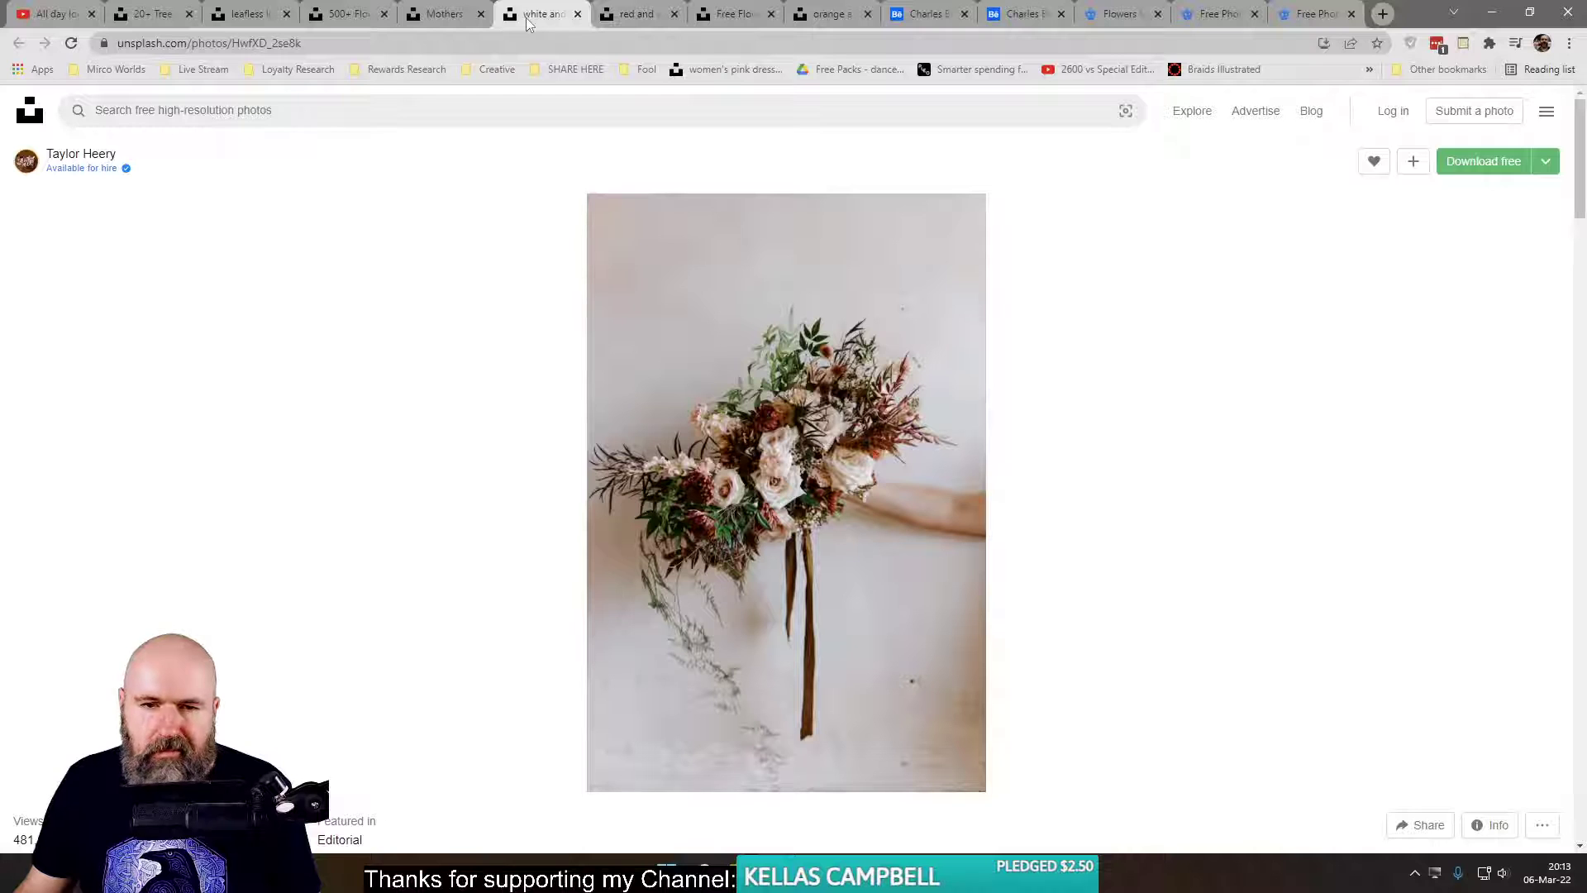
{"action": "key", "text": "ctrl+shift+Tab"}
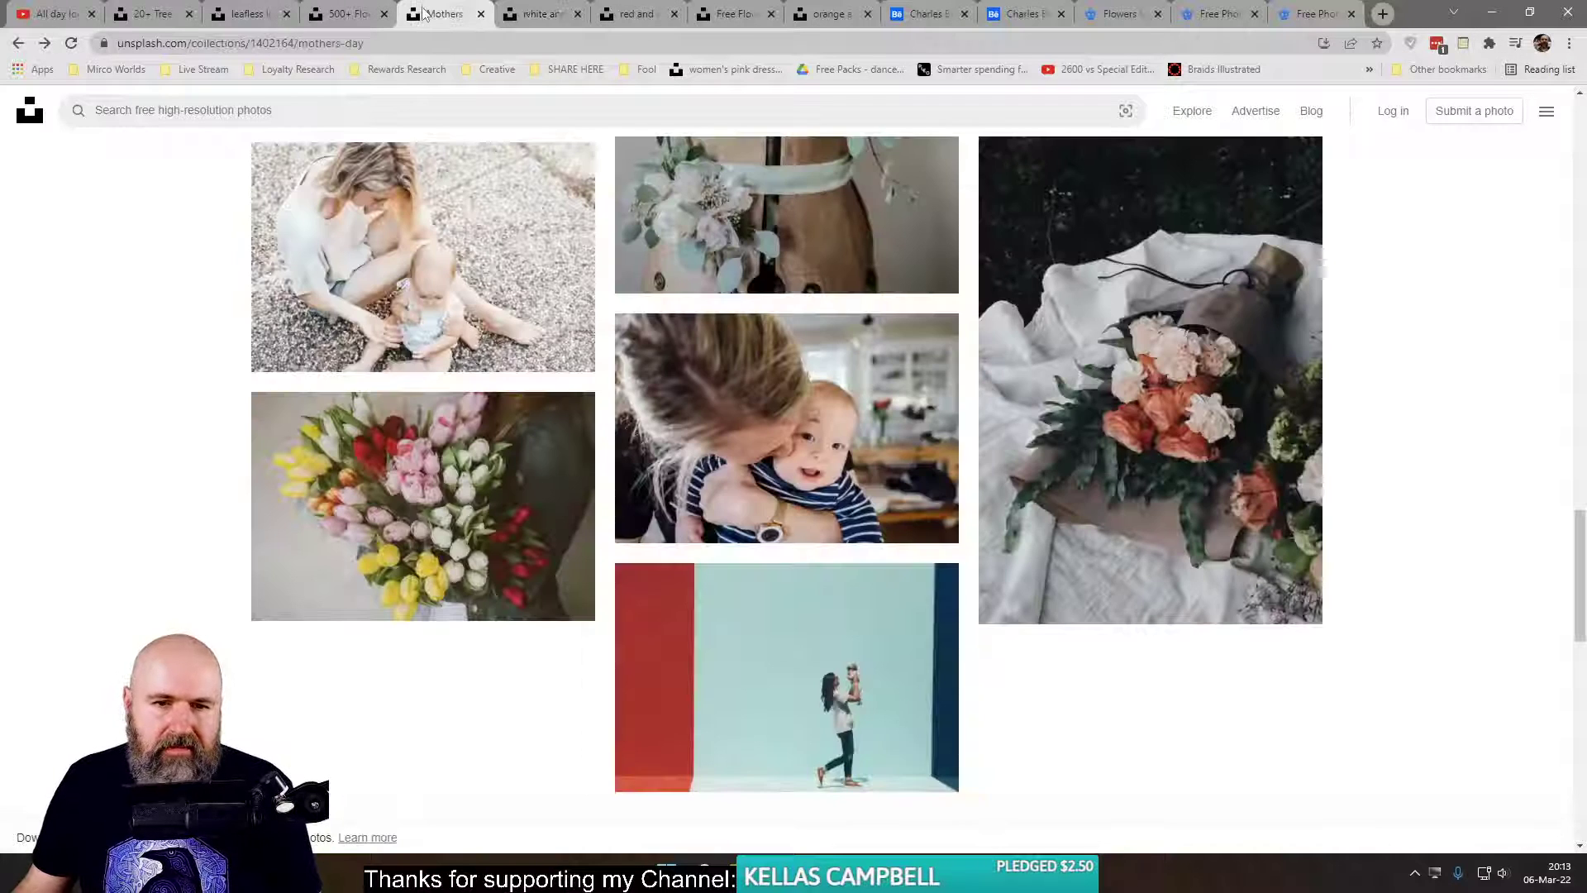
{"action": "left_click", "coordinate": [541, 18]}
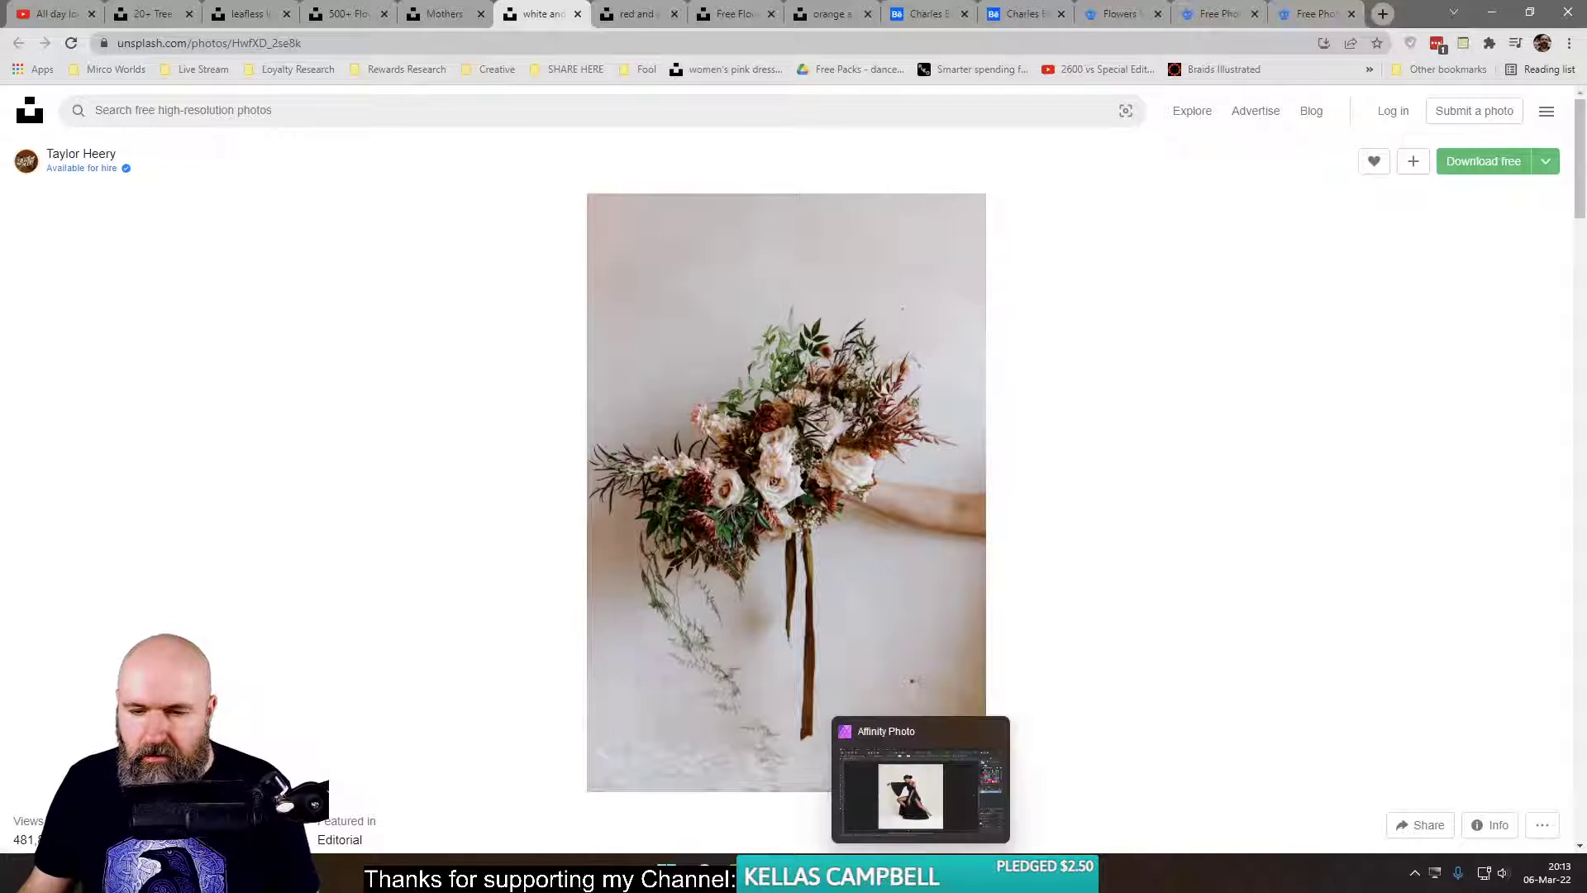
{"action": "left_click", "coordinate": [921, 876]}
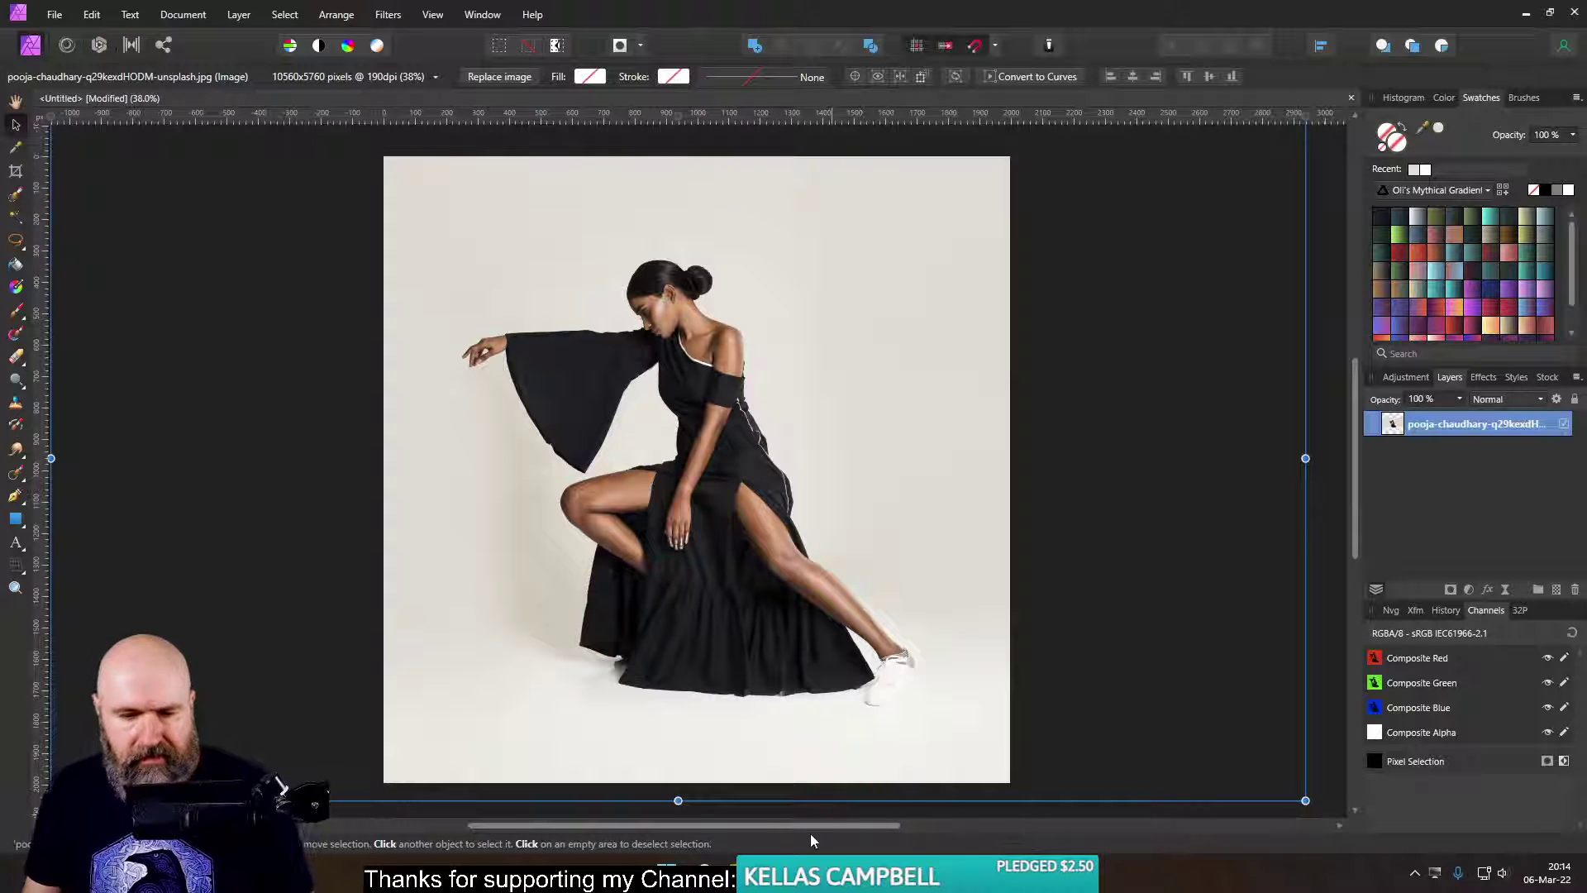
- Switch back to Chrome and examine how flowers replace the clothing in the Behance collage
{"action": "mouse_move", "coordinate": [806, 876]}
{"action": "left_click", "coordinate": [785, 814]}
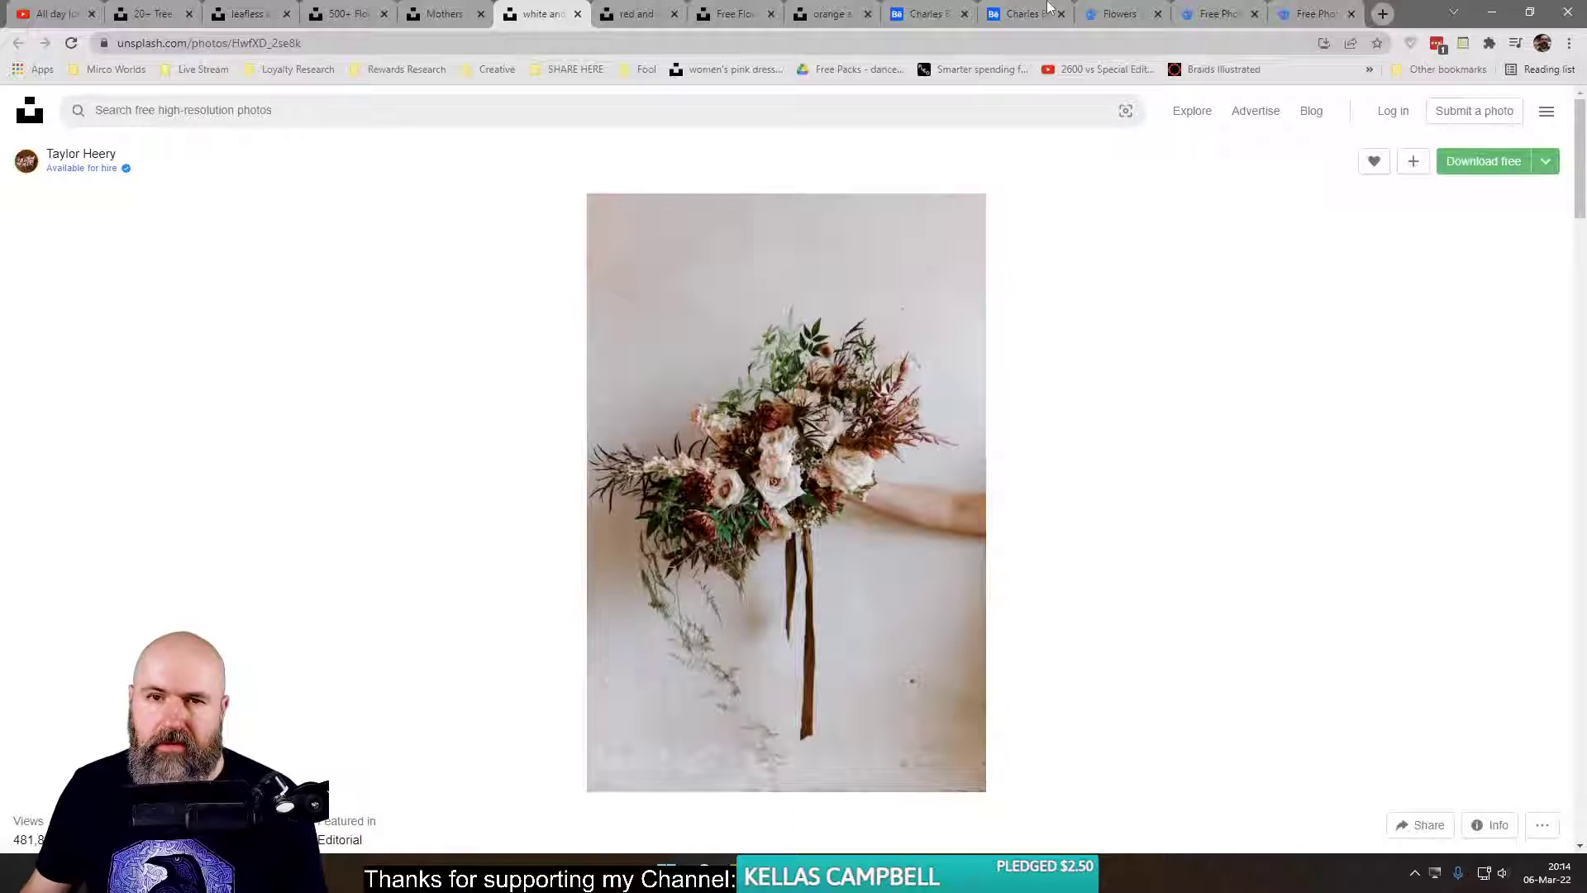
{"action": "left_click", "coordinate": [925, 14]}
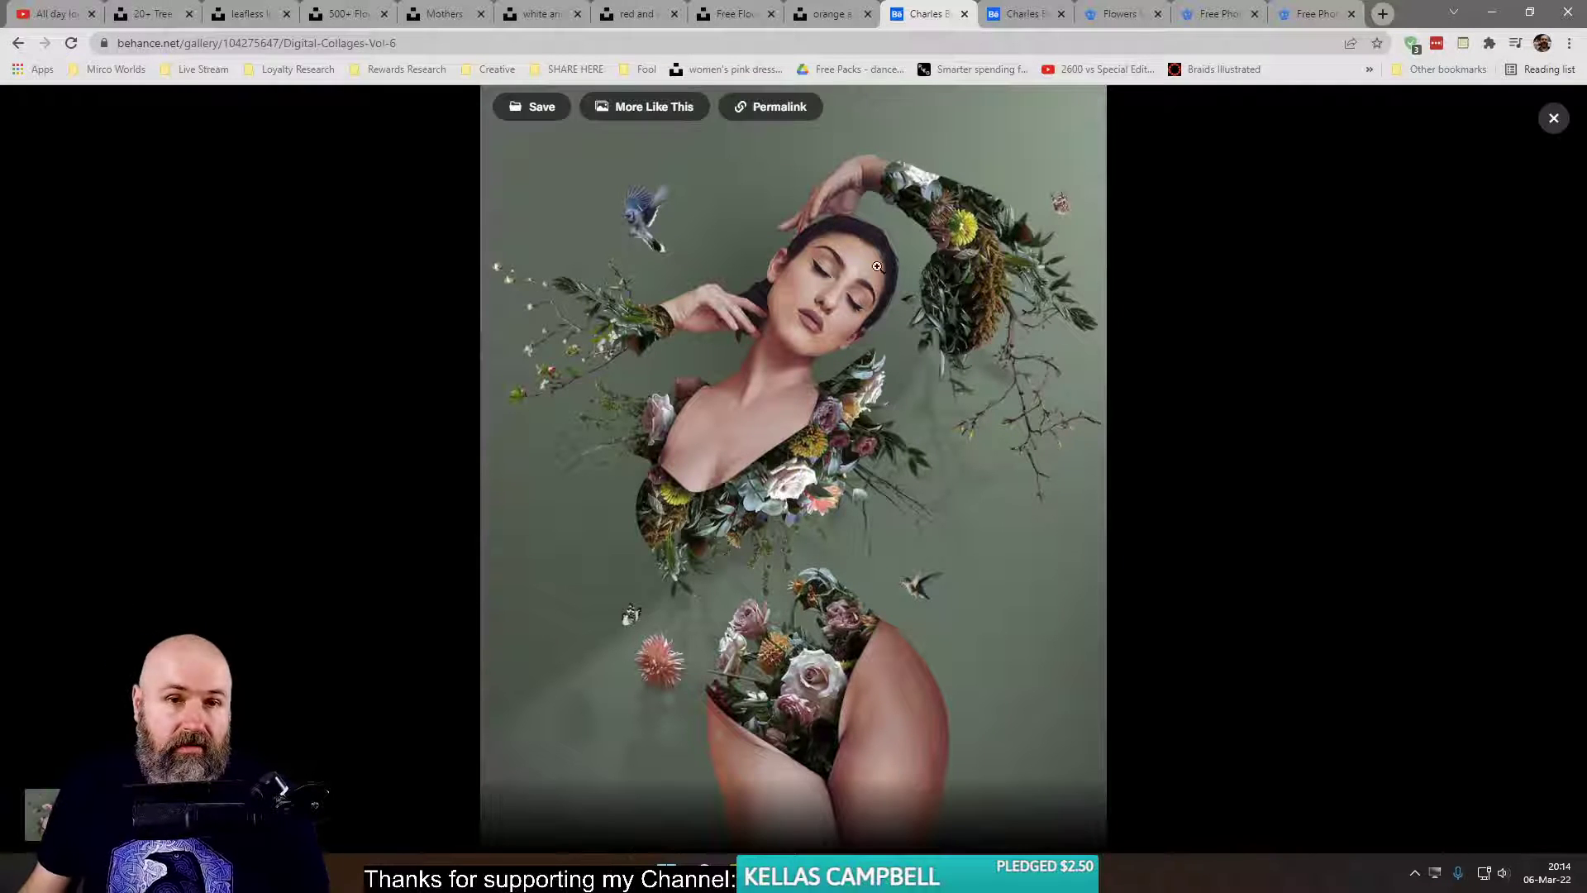
- Compare the open Unsplash bouquet photos as source material, ending on the hand-held white and red bouquet
{"action": "left_click", "coordinate": [456, 24]}
{"action": "left_click", "coordinate": [546, 17]}
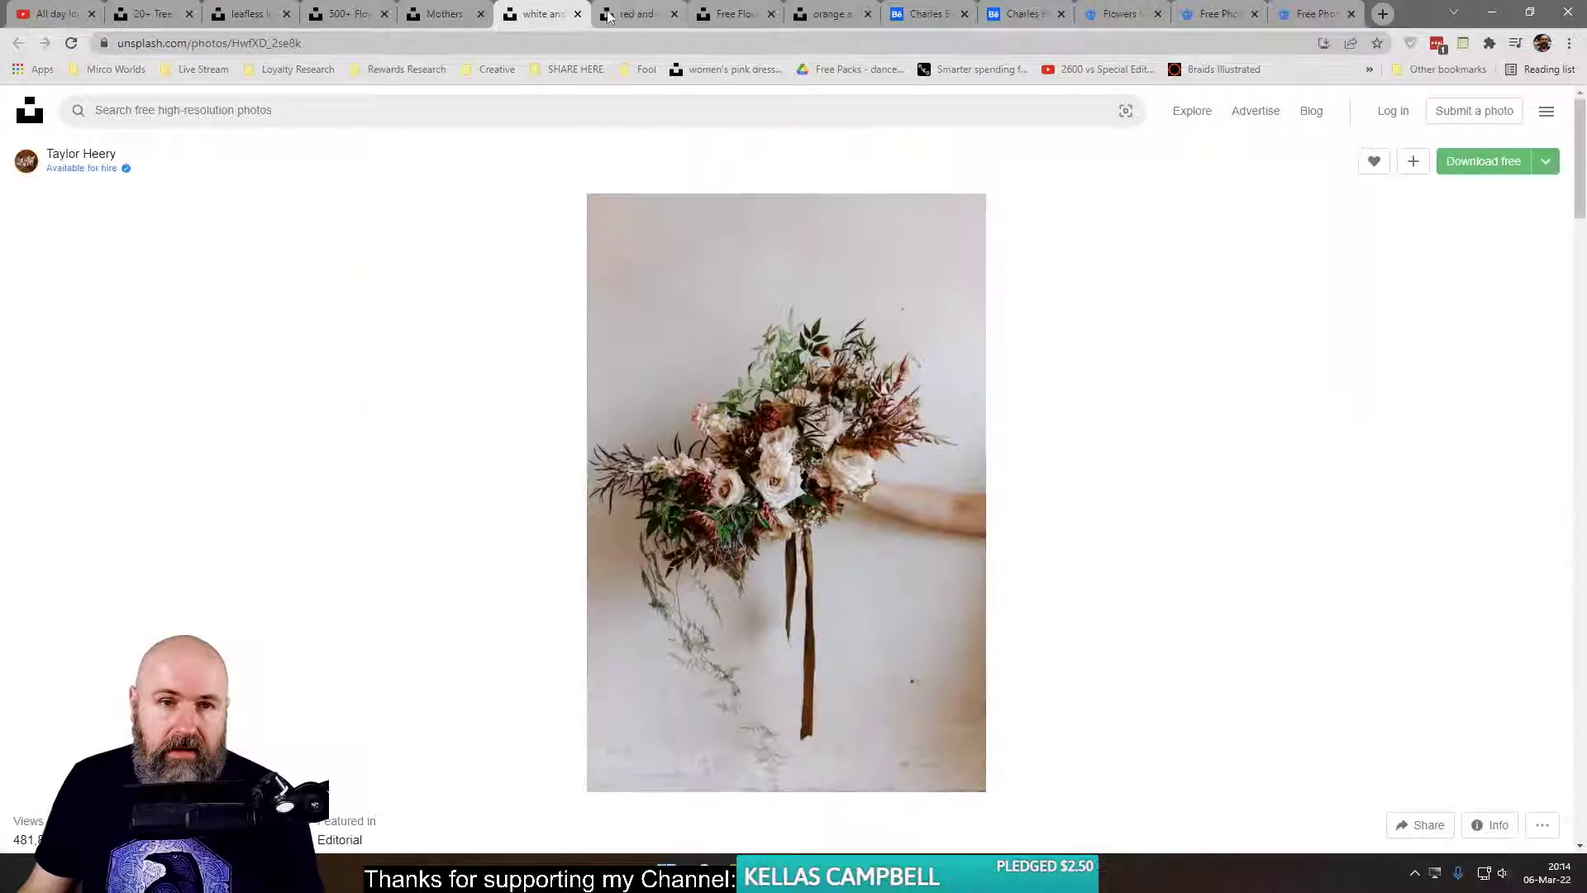
{"action": "left_click", "coordinate": [624, 17]}
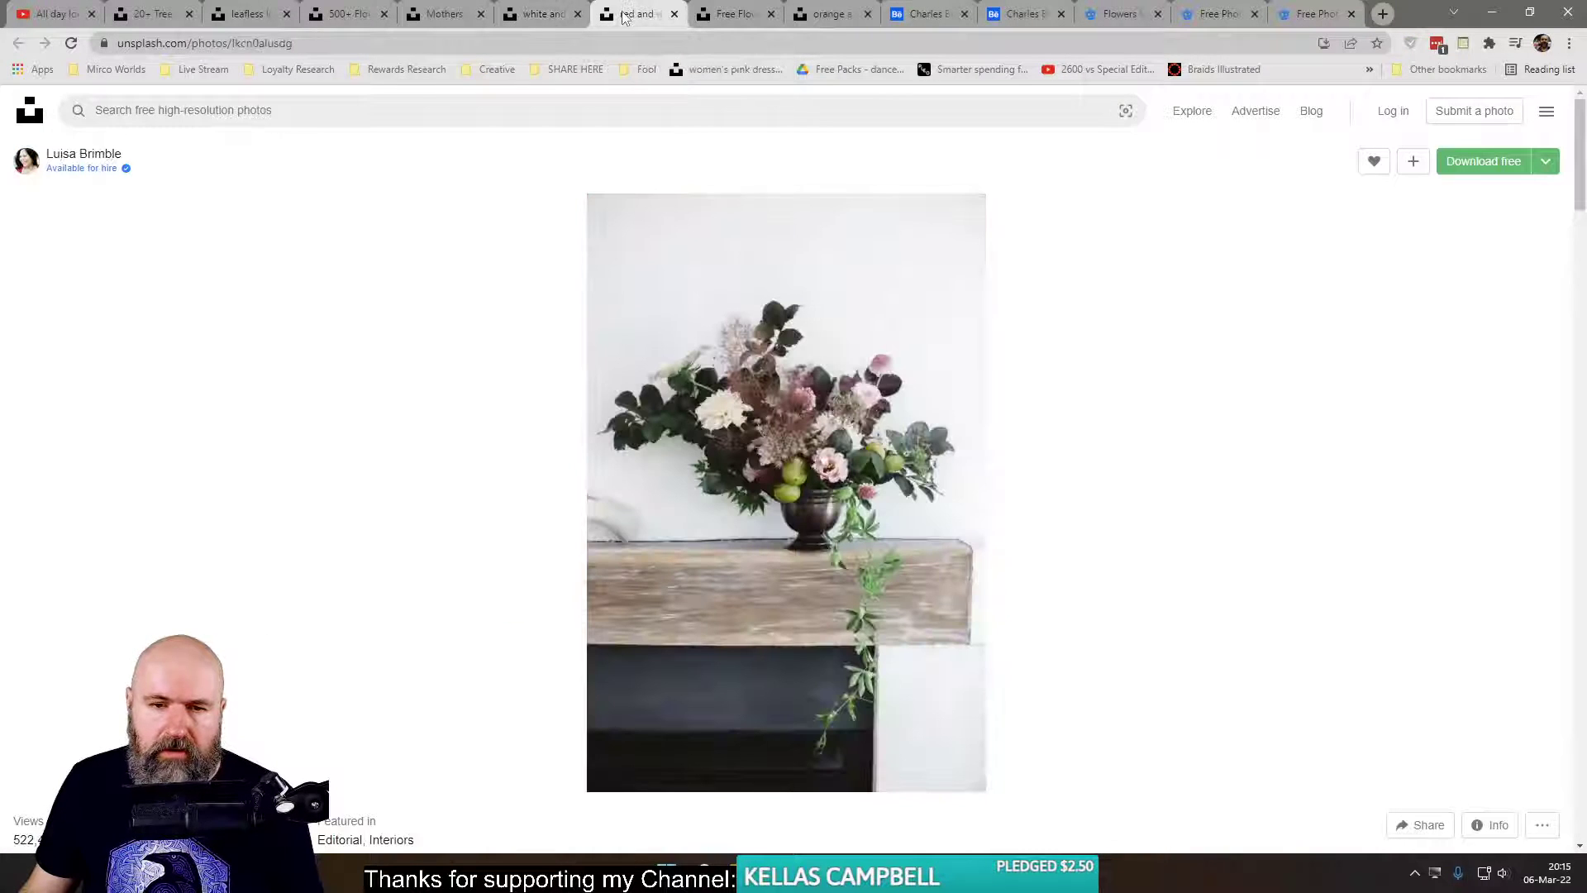
{"action": "left_click", "coordinate": [721, 18]}
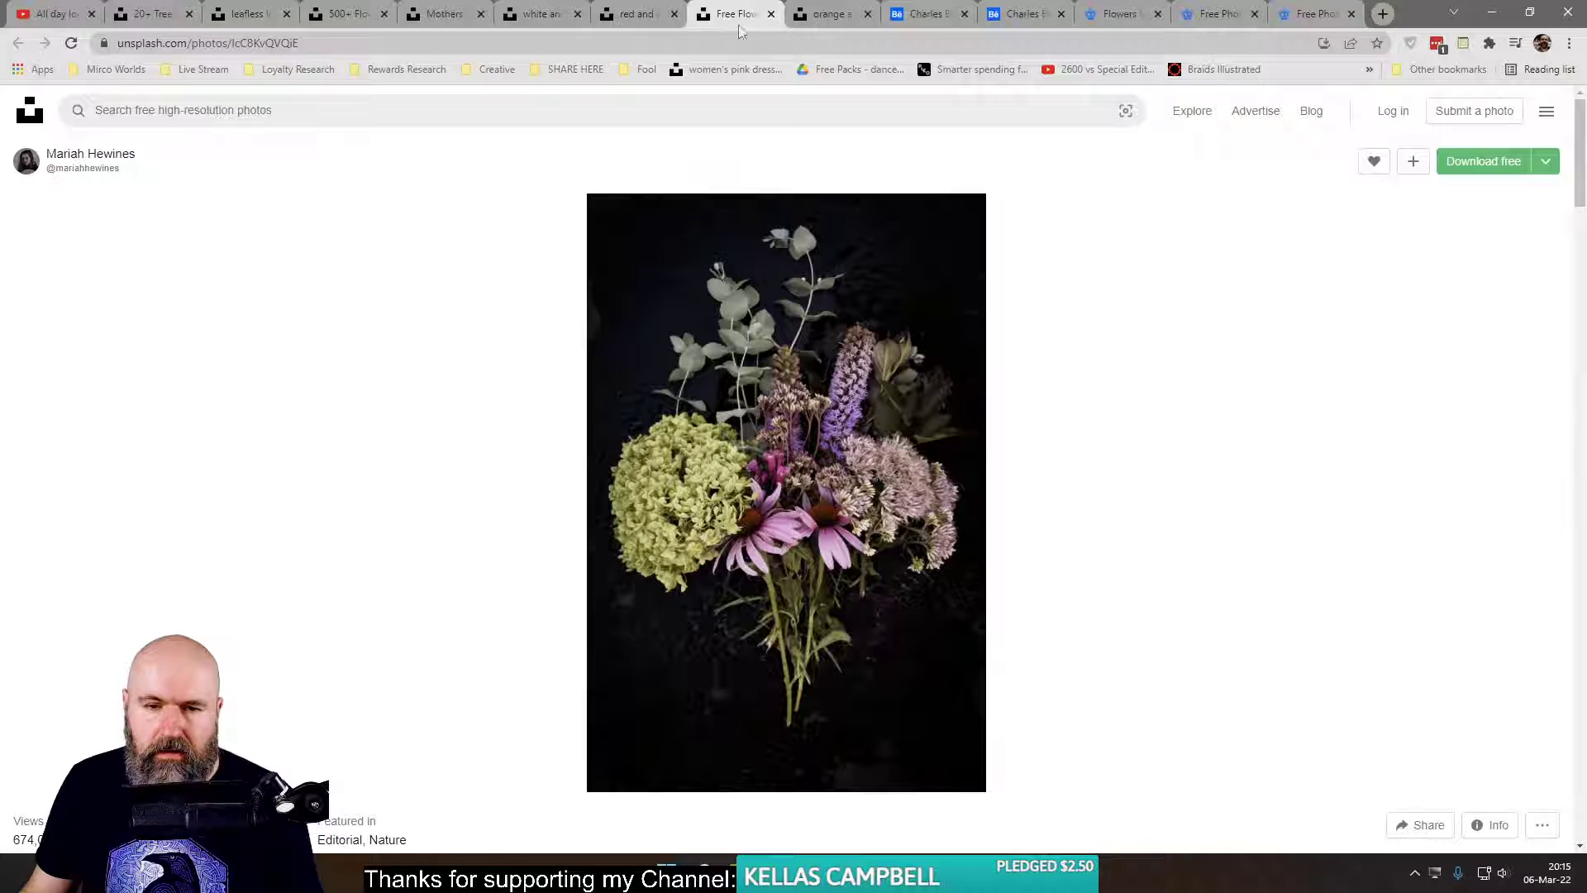
{"action": "left_click", "coordinate": [836, 15]}
{"action": "left_click", "coordinate": [732, 17]}
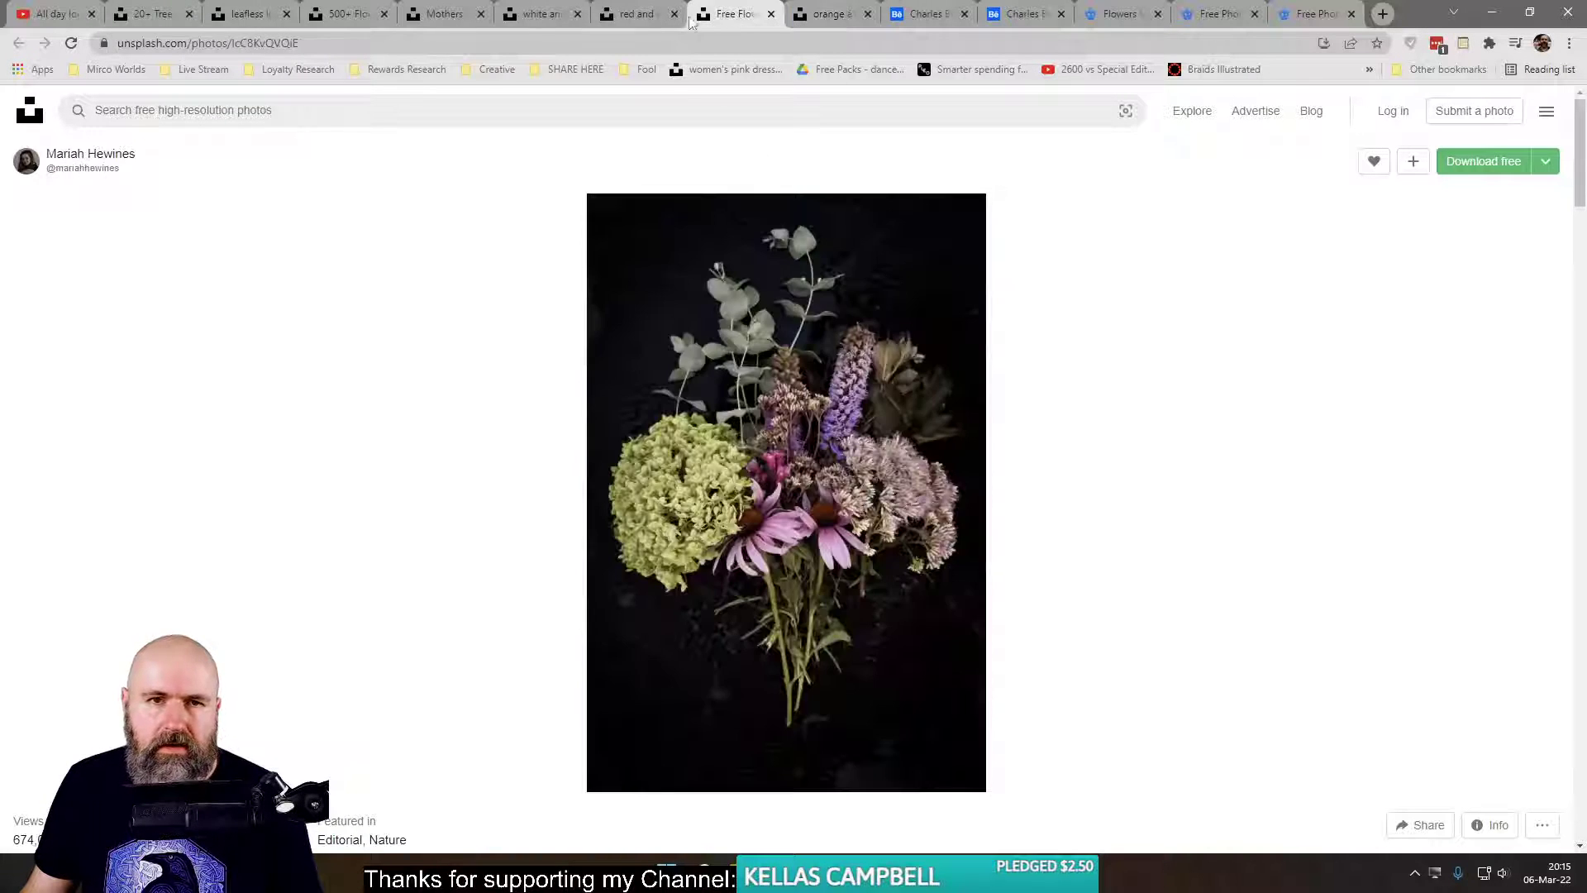
{"action": "left_click", "coordinate": [636, 17]}
{"action": "left_click", "coordinate": [530, 20]}
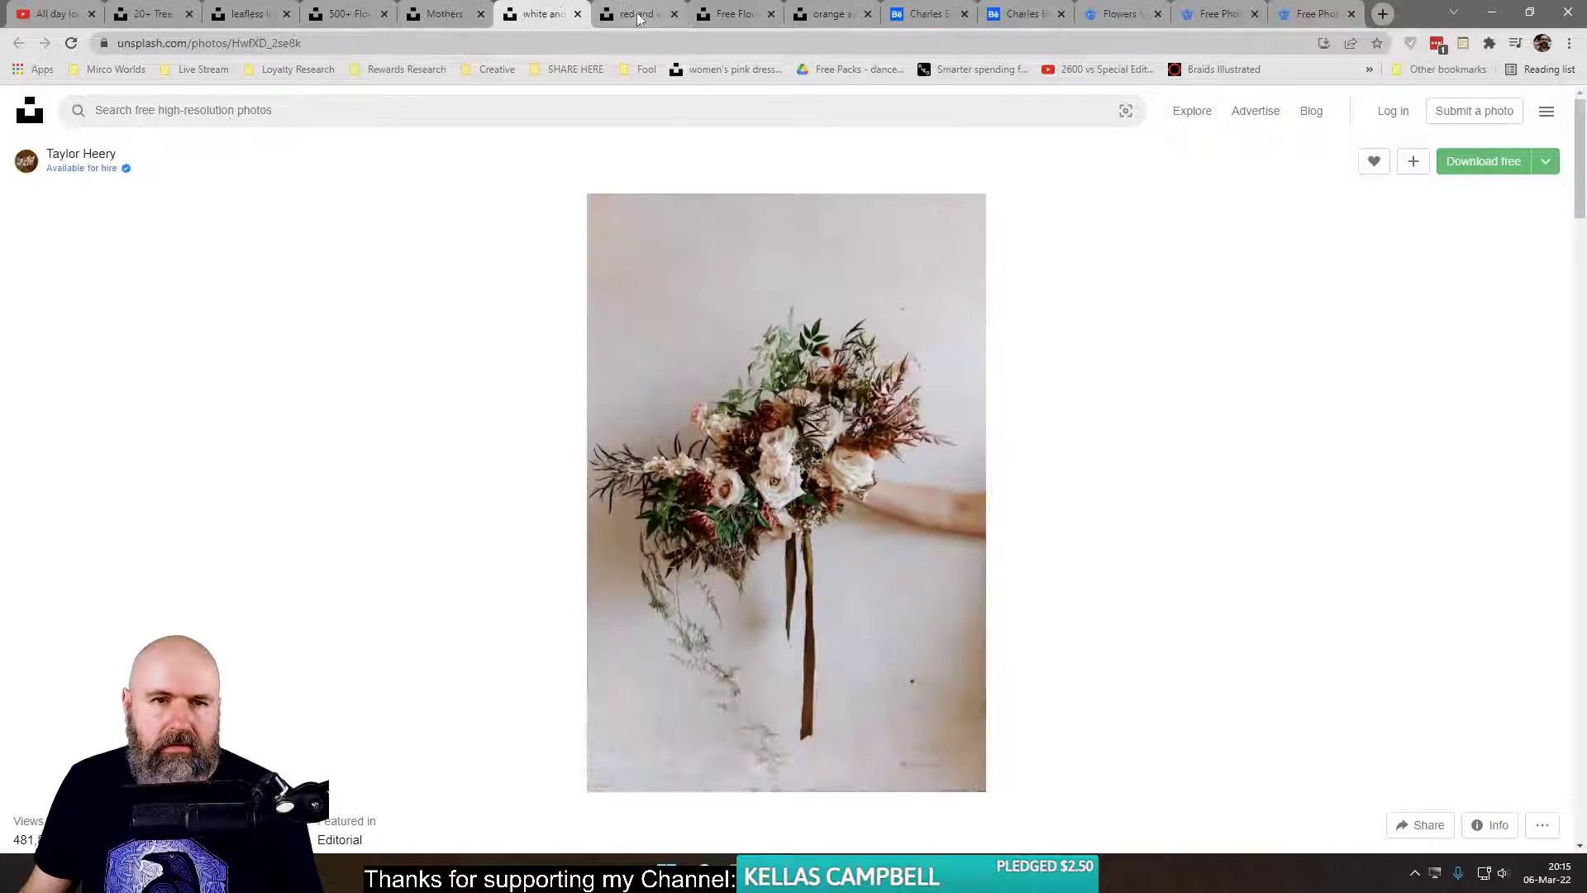
- Browse the related photos of the hand-held bouquet for more flower arrangements suited to the collage
{"action": "scroll", "coordinate": [593, 519], "scroll_direction": "down", "scroll_amount": 8}
{"action": "scroll", "coordinate": [414, 546], "scroll_direction": "down", "scroll_amount": 8}
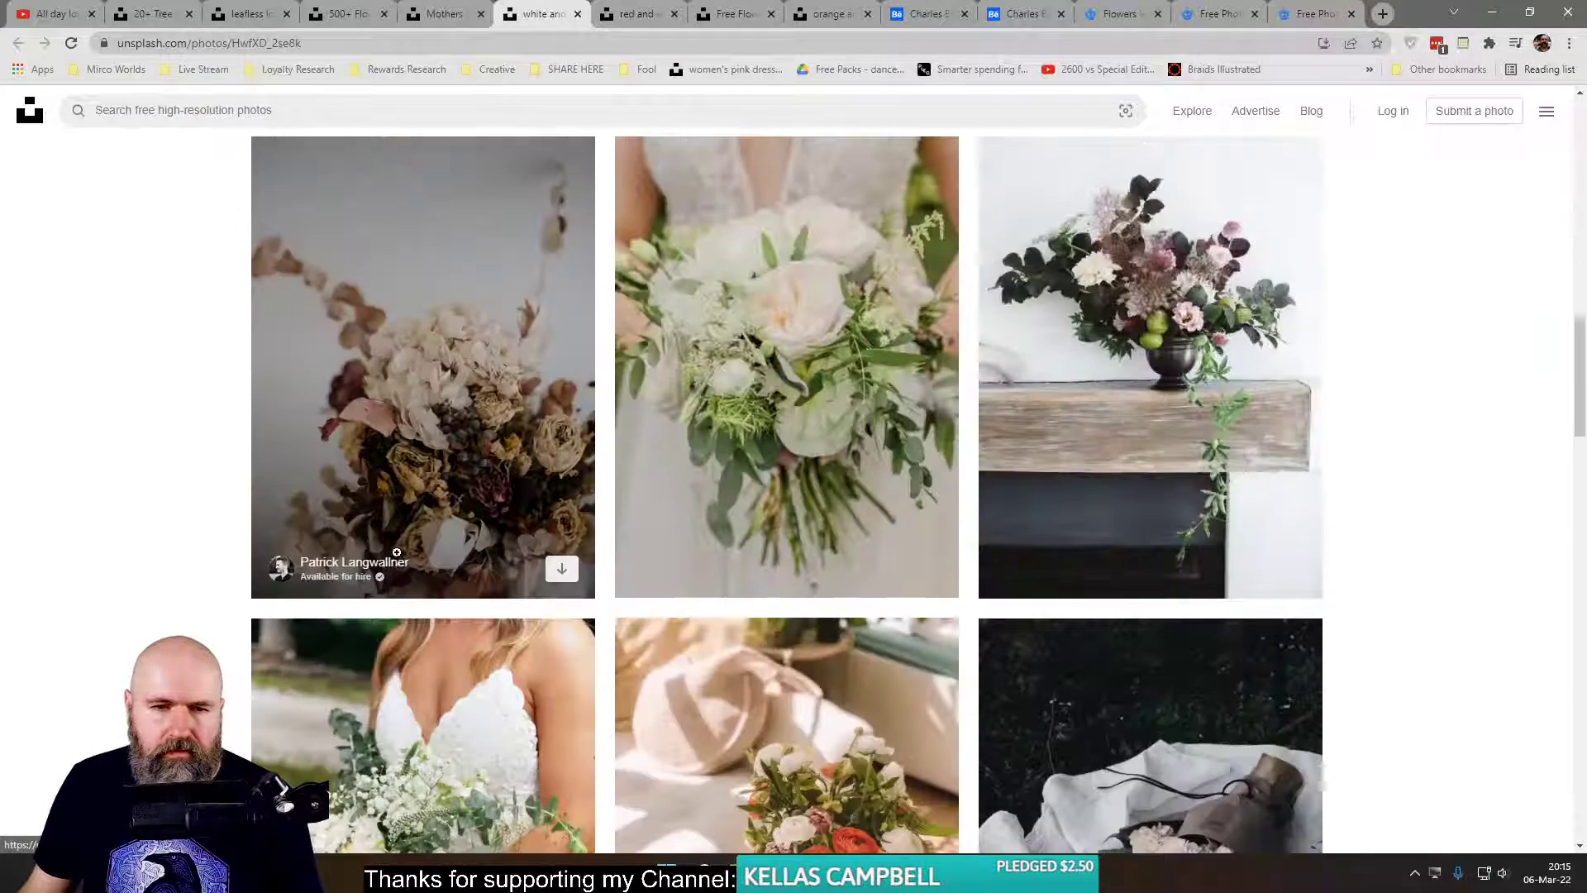
{"action": "scroll", "coordinate": [398, 550], "scroll_direction": "down", "scroll_amount": 10}
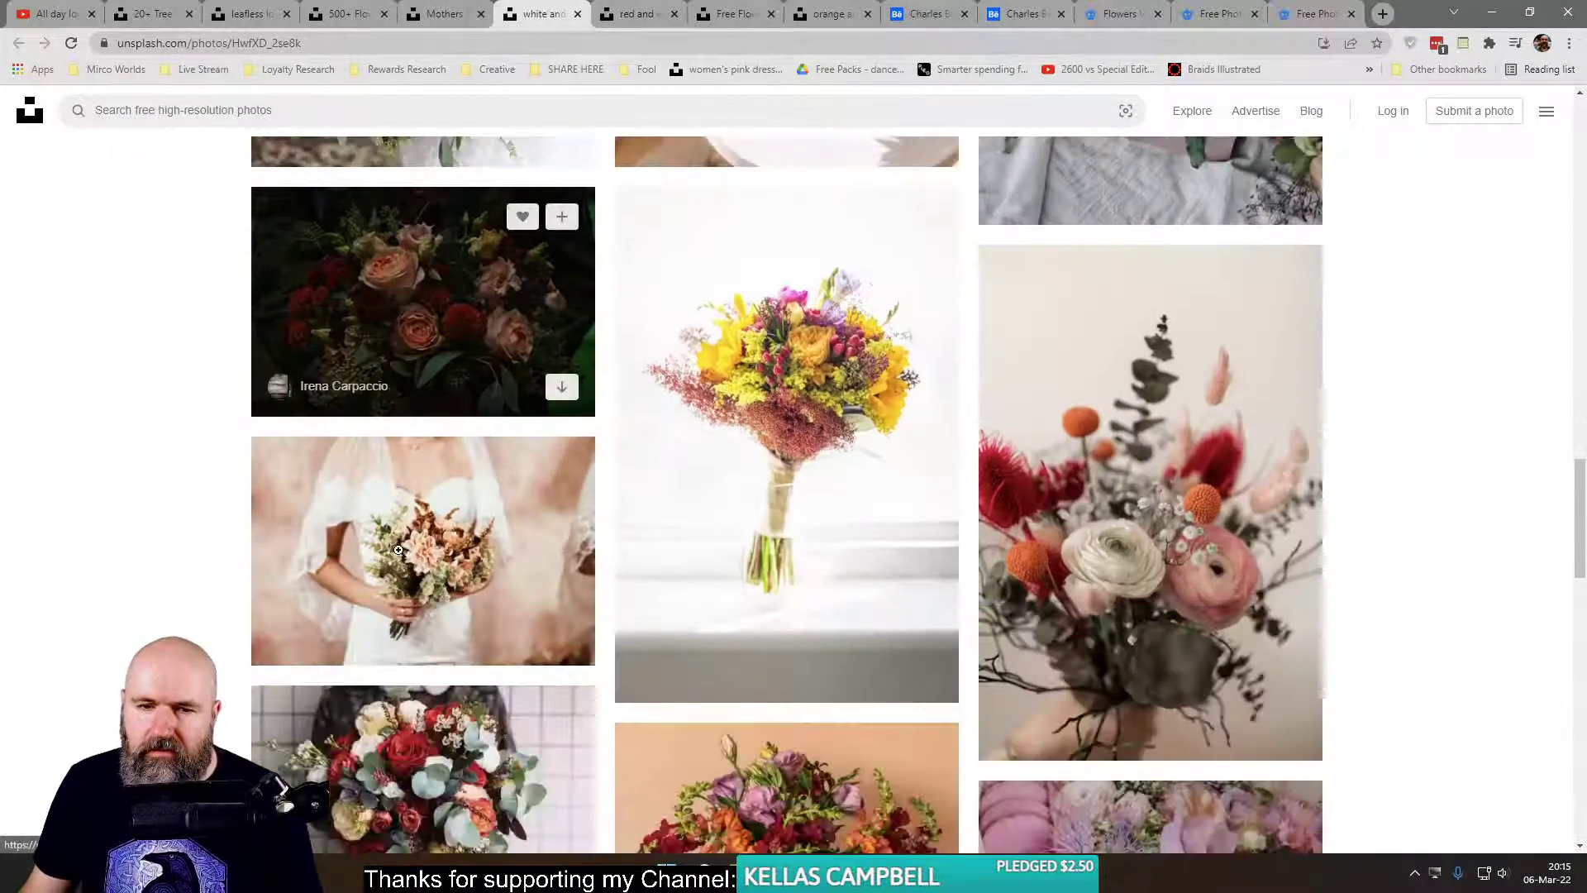
{"action": "scroll", "coordinate": [190, 625], "scroll_direction": "down", "scroll_amount": 7}
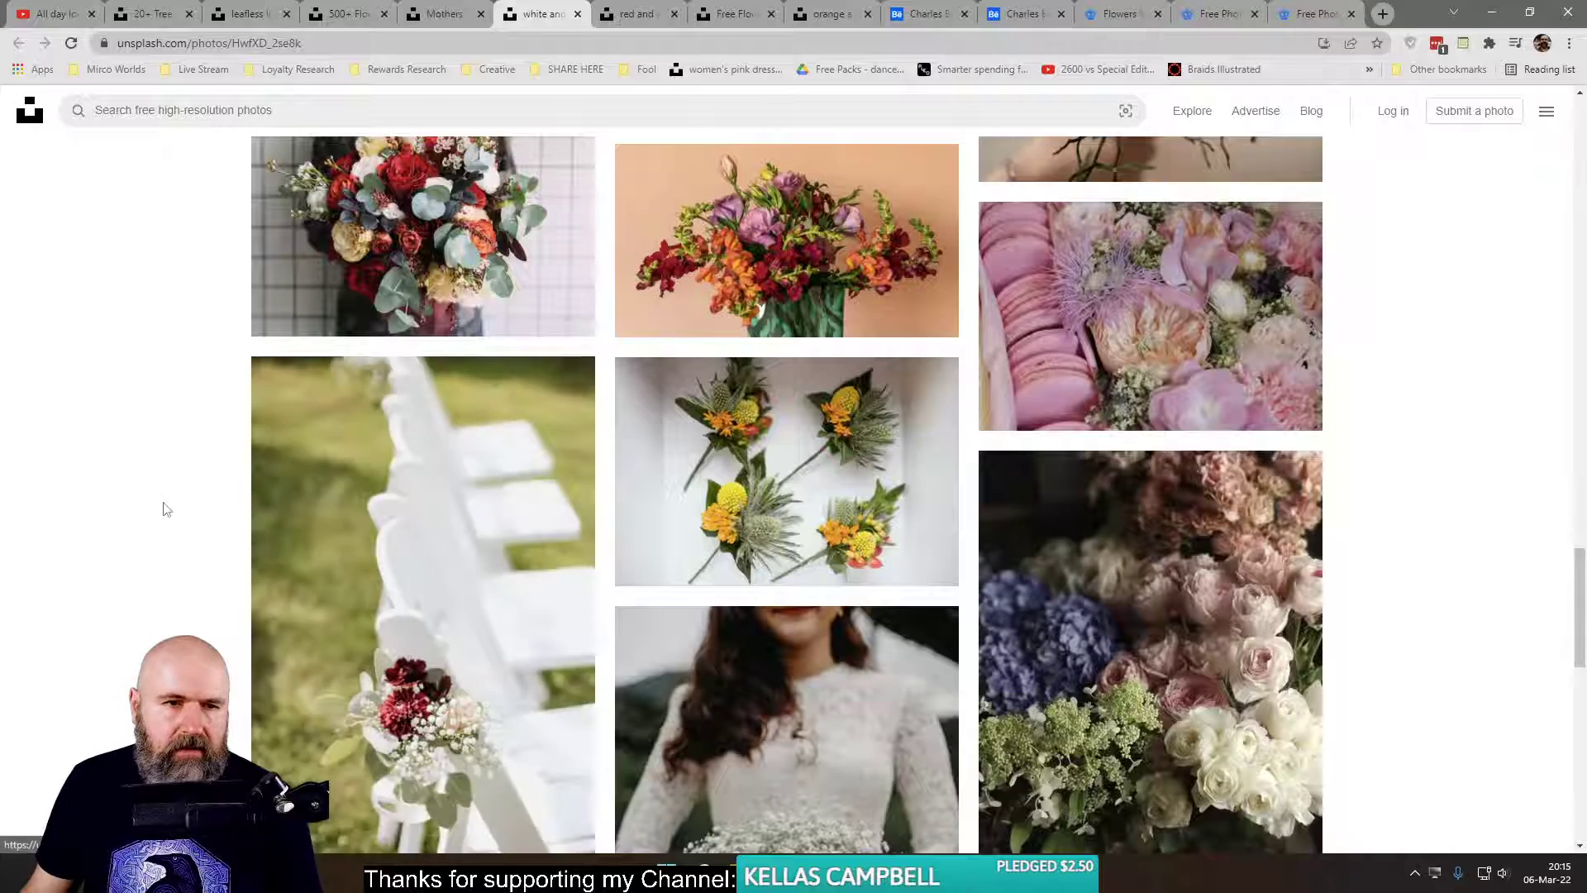
{"action": "scroll", "coordinate": [170, 507], "scroll_direction": "up", "scroll_amount": 4}
{"action": "scroll", "coordinate": [181, 506], "scroll_direction": "down", "scroll_amount": 15}
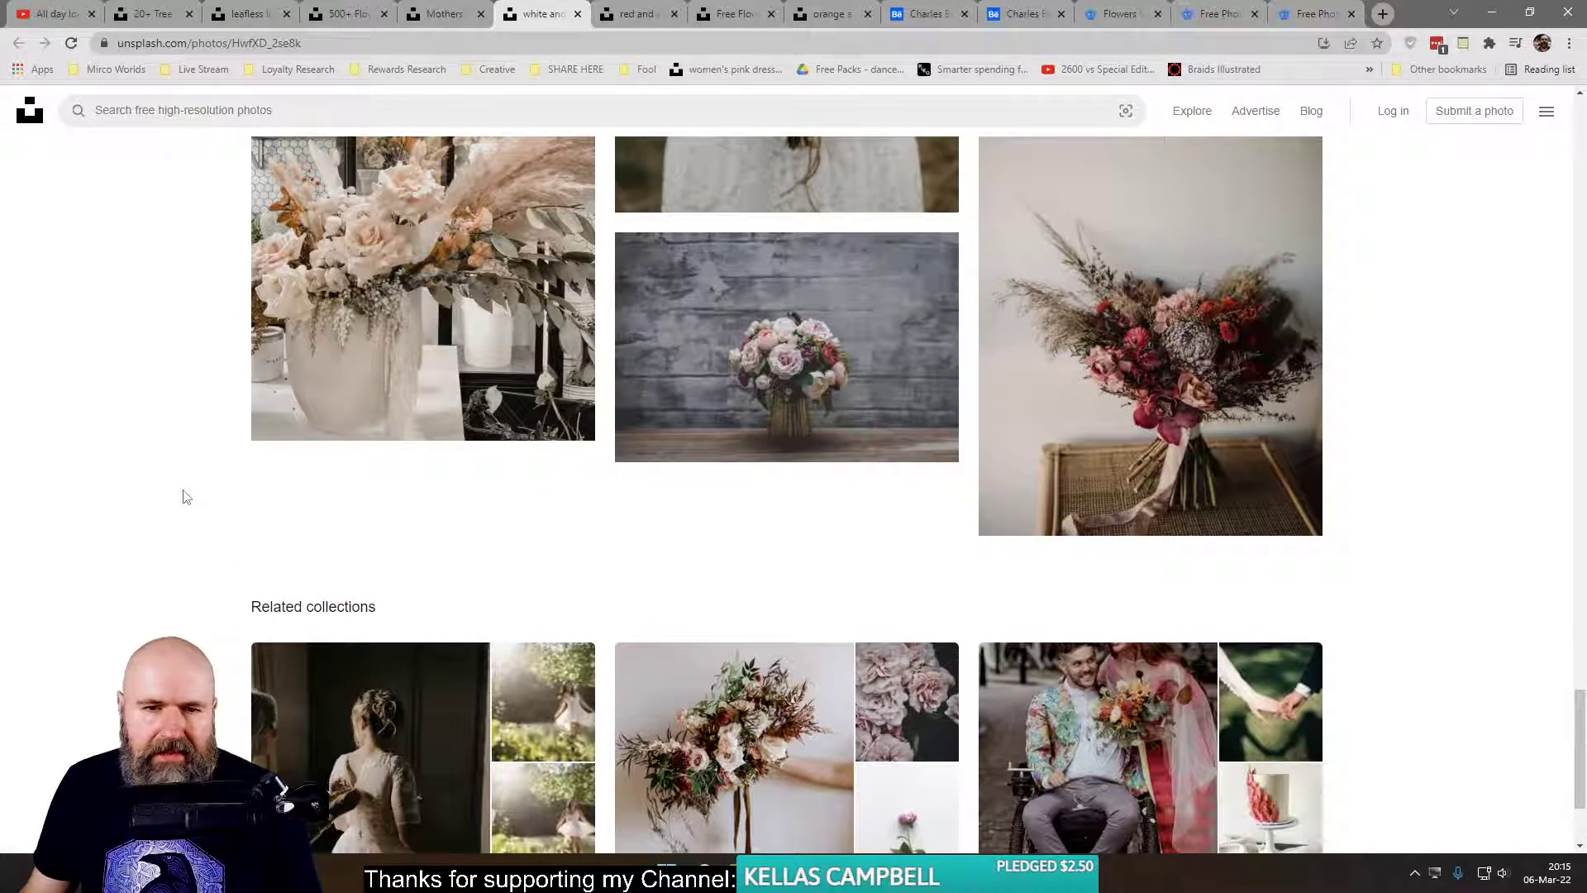
{"action": "scroll", "coordinate": [202, 497], "scroll_direction": "down", "scroll_amount": 1}
{"action": "scroll", "coordinate": [203, 498], "scroll_direction": "up", "scroll_amount": 3}
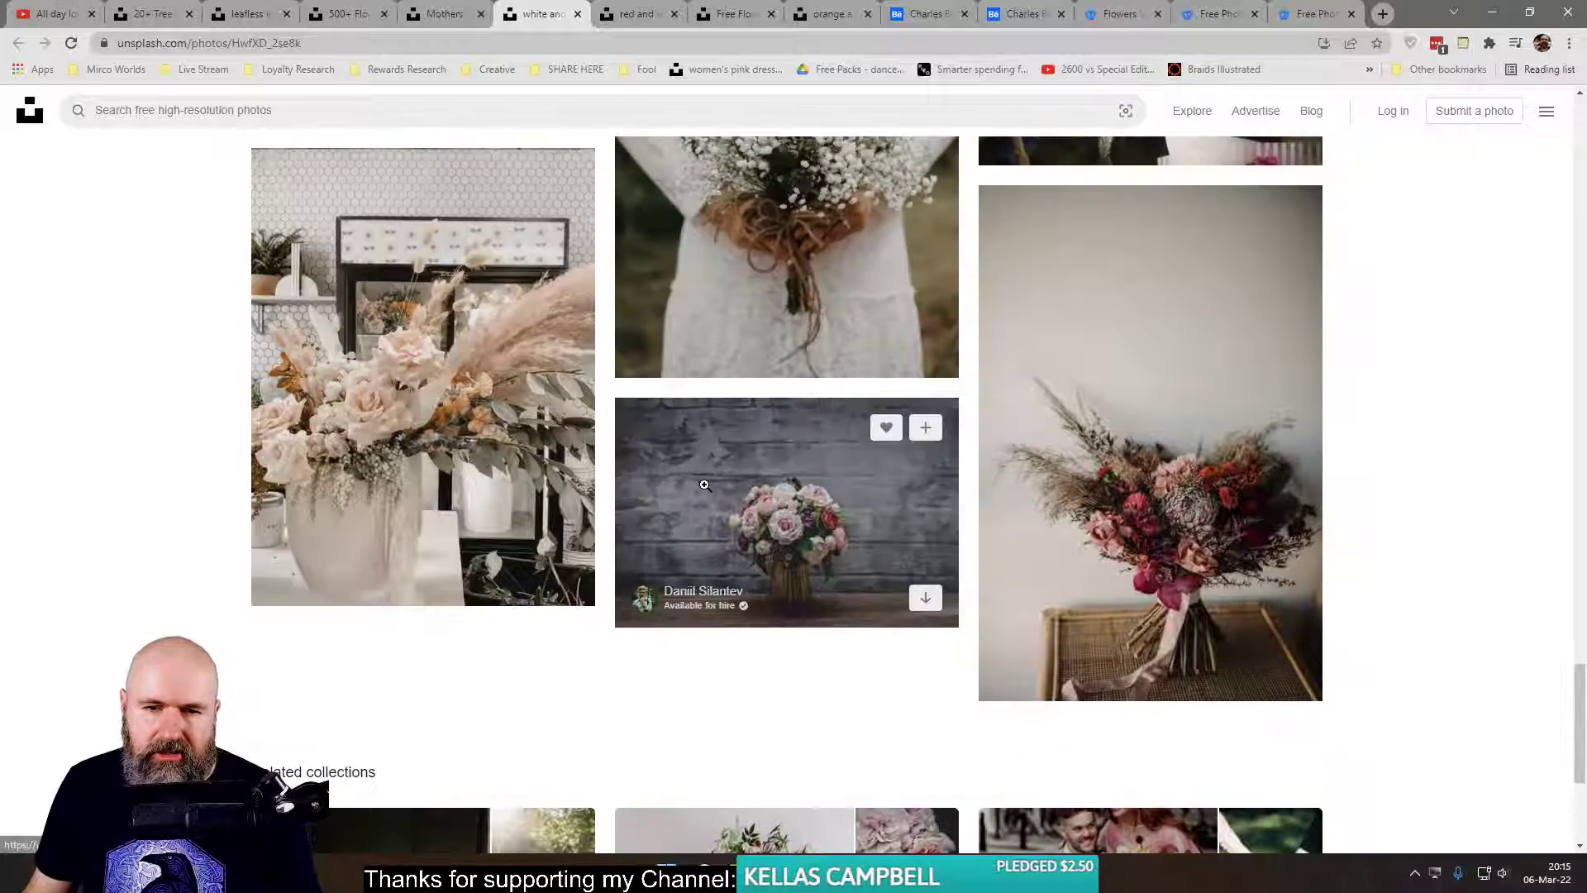
{"action": "scroll", "coordinate": [328, 566], "scroll_direction": "down", "scroll_amount": 4}
{"action": "scroll", "coordinate": [322, 549], "scroll_direction": "up", "scroll_amount": 10}
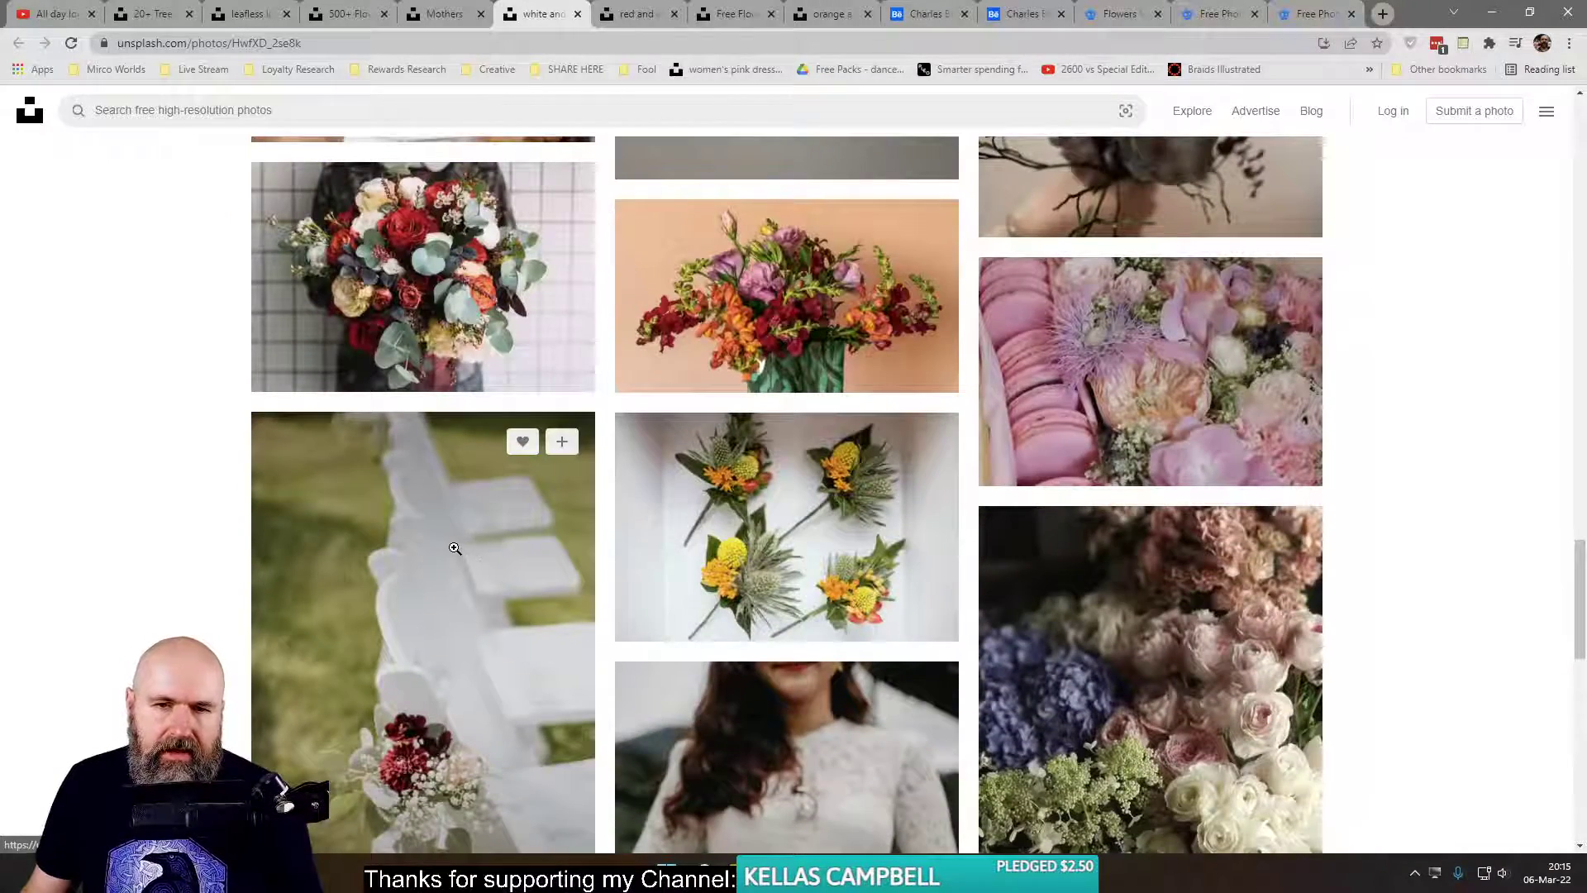
{"action": "scroll", "coordinate": [454, 549], "scroll_direction": "up", "scroll_amount": 5}
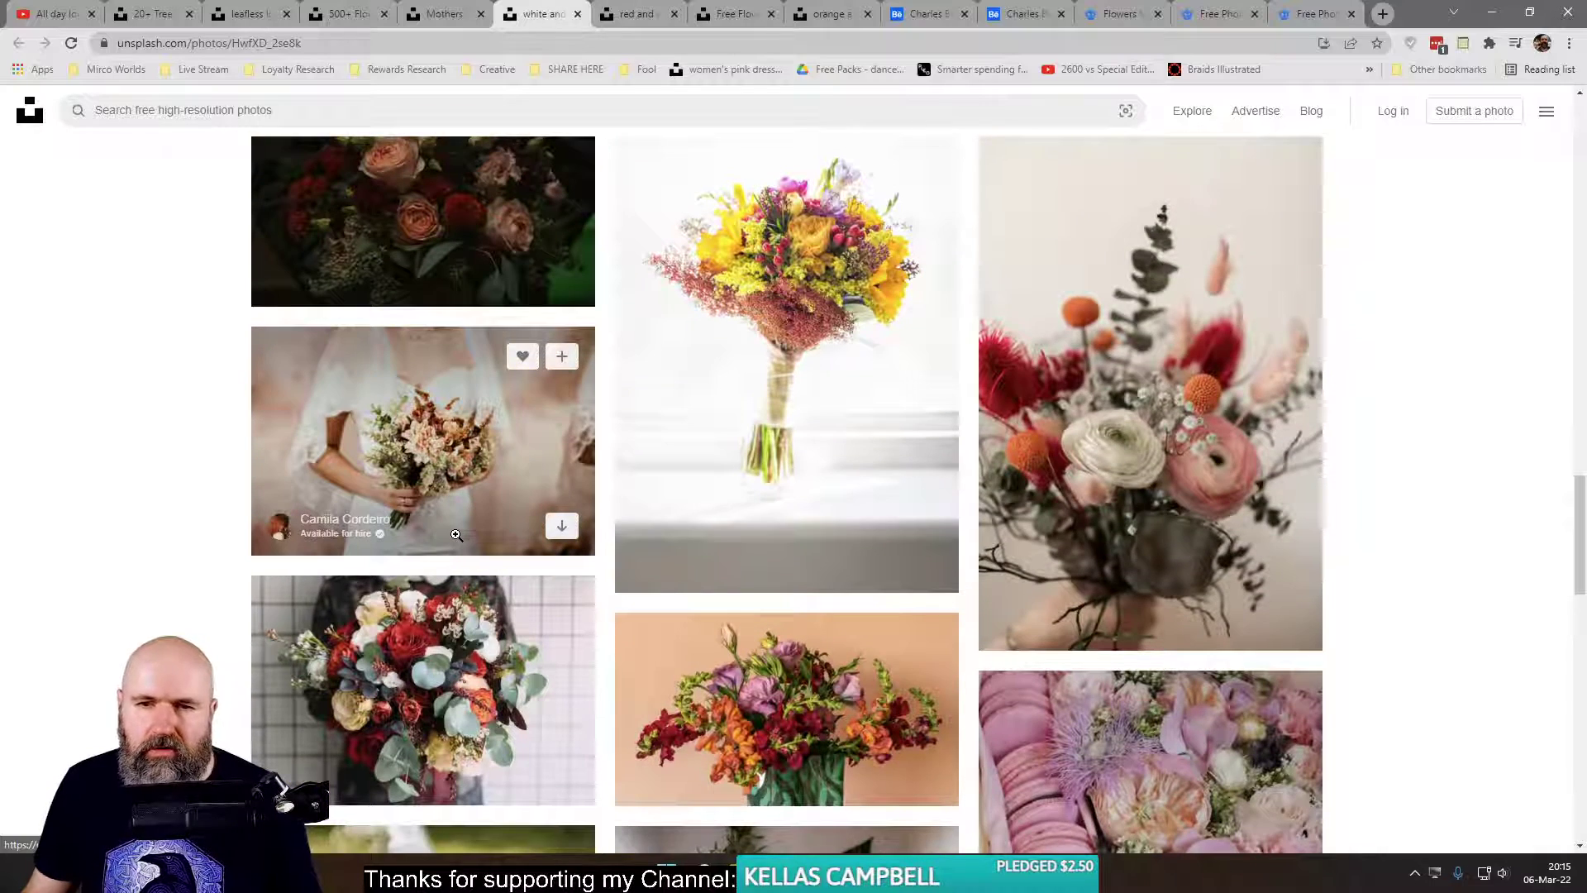
{"action": "scroll", "coordinate": [451, 533], "scroll_direction": "down", "scroll_amount": 5}
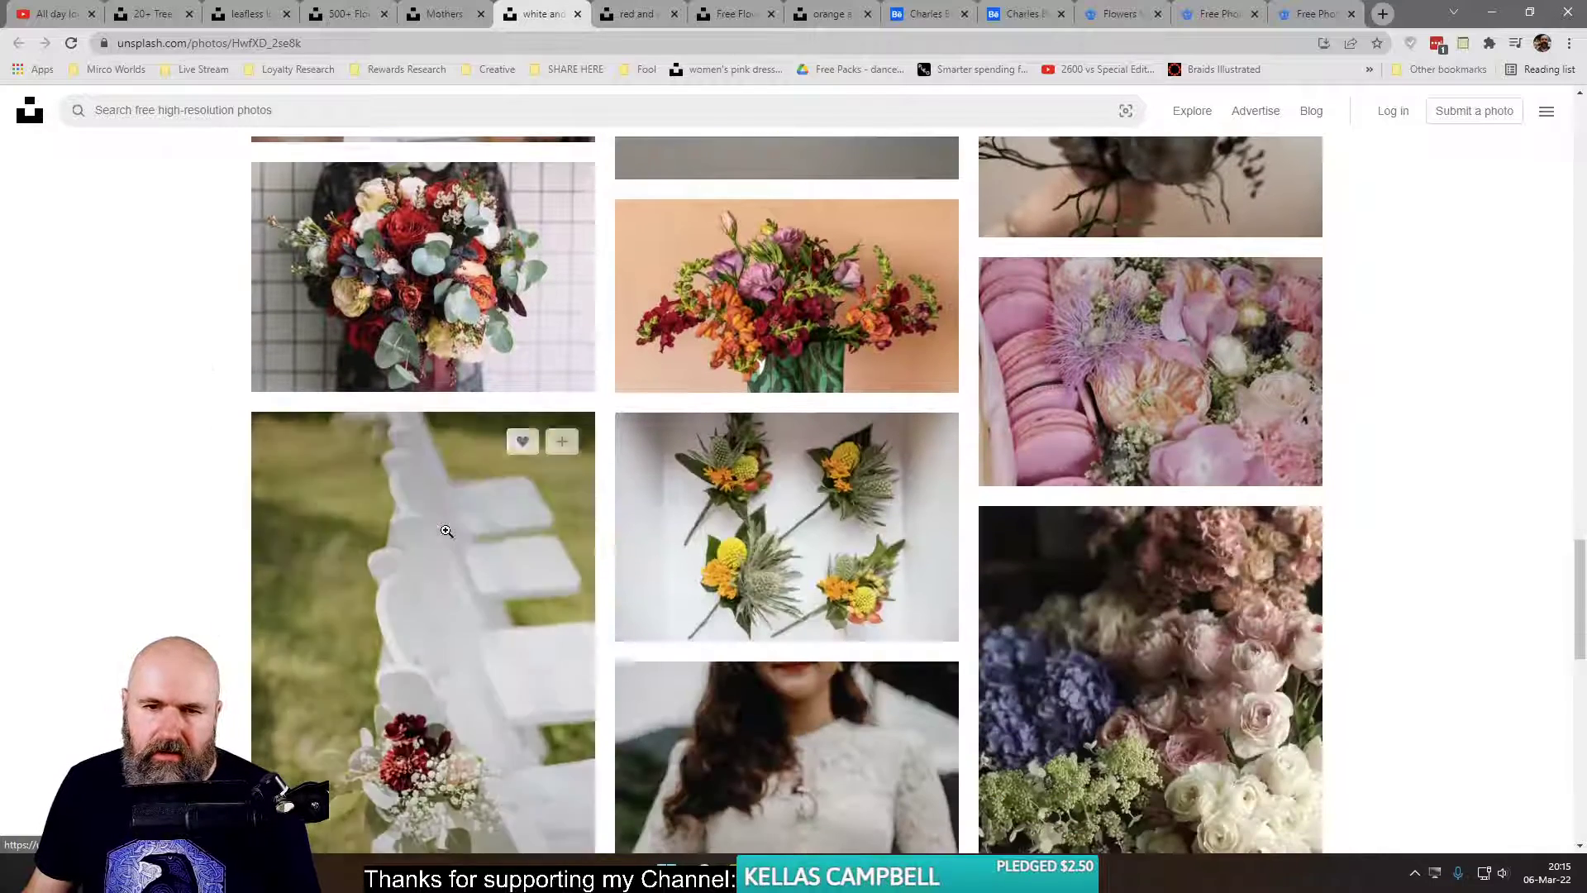
- Open the related photo of the pink and white rose bouquet against grey wood in a new tab and view it
{"action": "scroll", "coordinate": [438, 531], "scroll_direction": "down", "scroll_amount": 12}
{"action": "scroll", "coordinate": [785, 496], "scroll_direction": "up", "scroll_amount": 5}
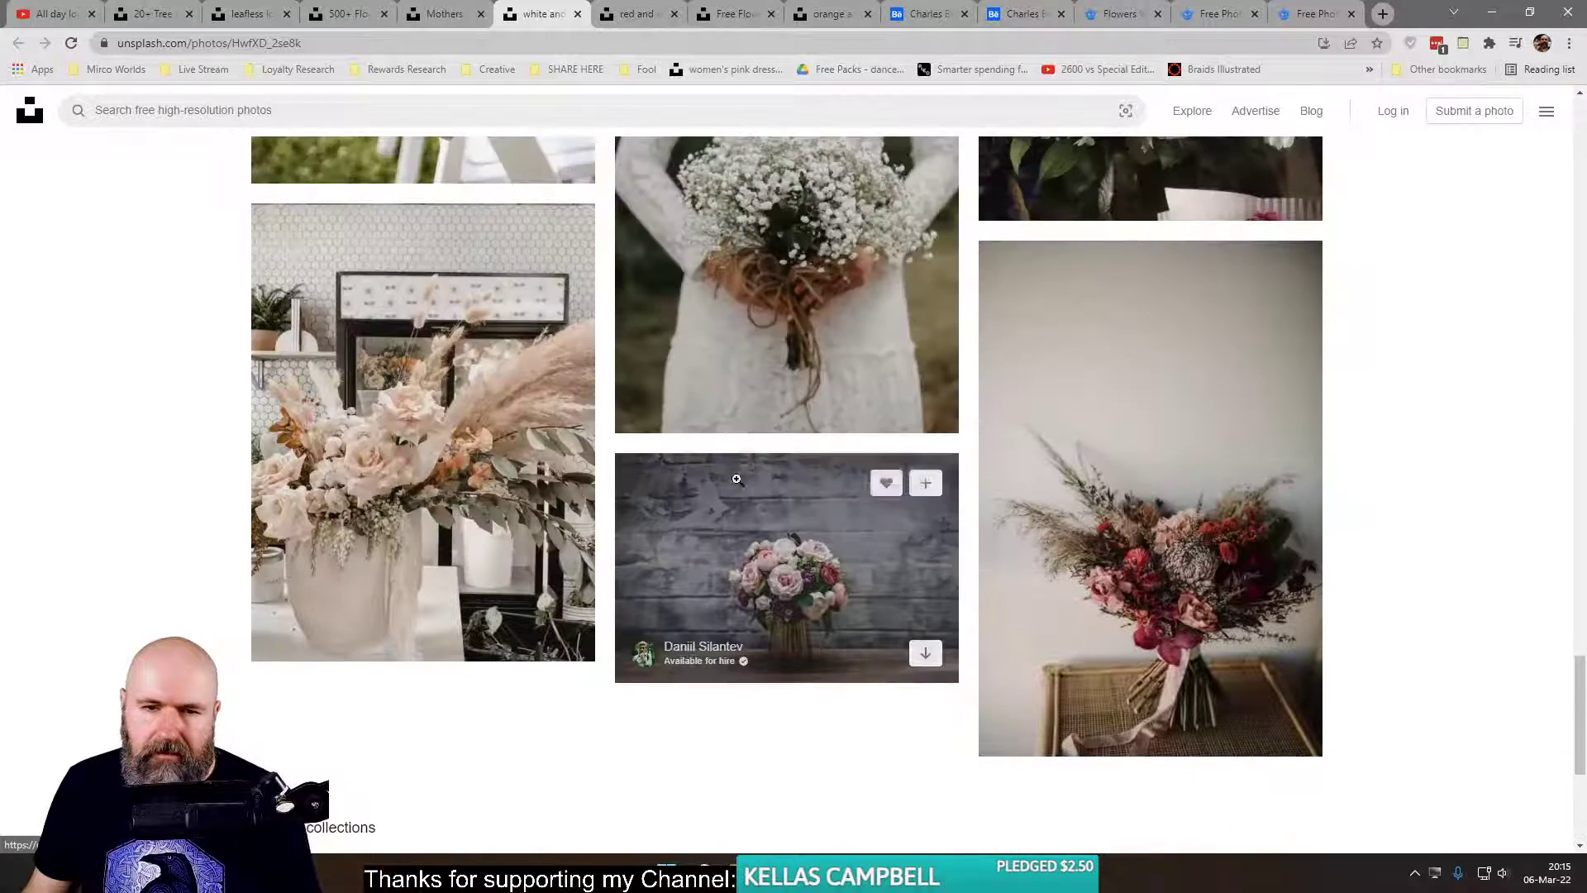
{"action": "right_click", "coordinate": [787, 488]}
{"action": "left_click", "coordinate": [813, 155]}
{"action": "left_click", "coordinate": [595, 14]}
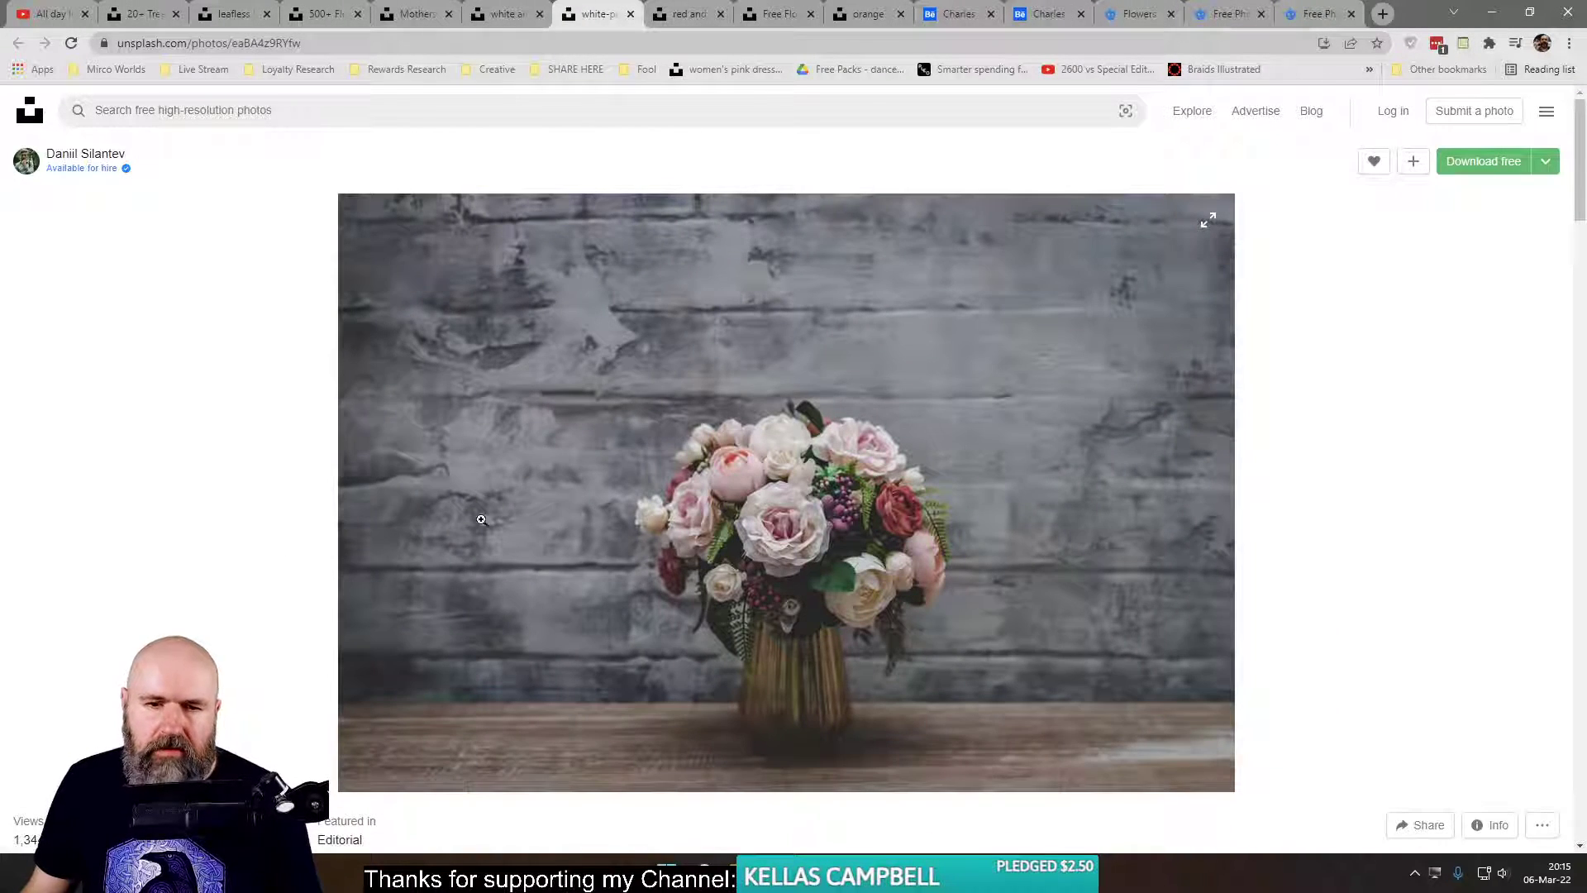
- Browse the related photos of the pink and white rose bouquet for more flower arrangements
{"action": "scroll", "coordinate": [300, 511], "scroll_direction": "down", "scroll_amount": 15}
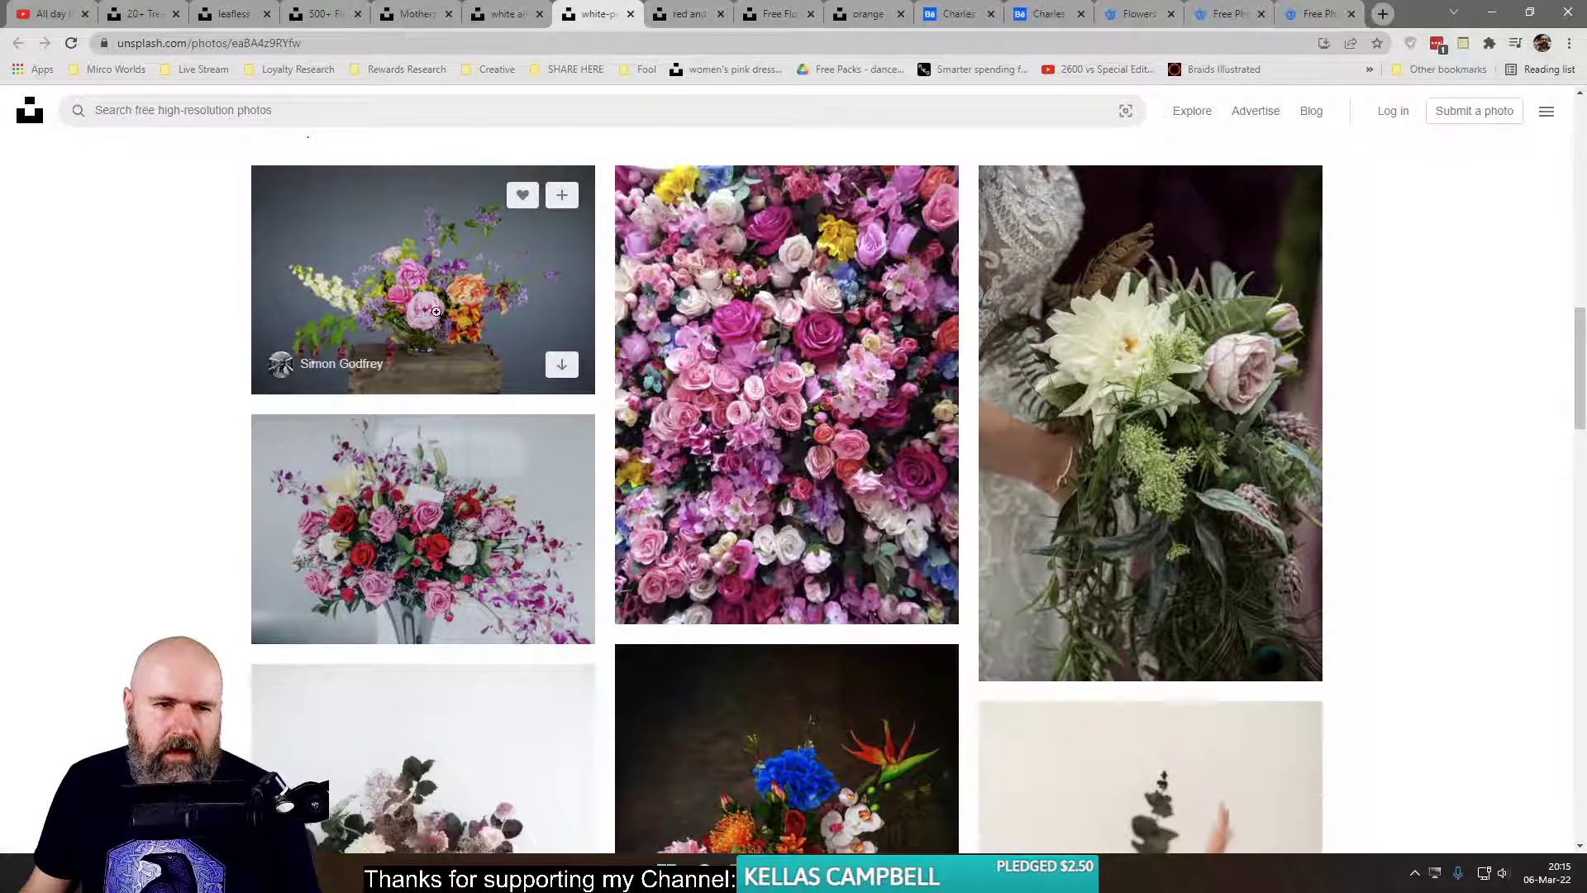
{"action": "scroll", "coordinate": [190, 382], "scroll_direction": "down", "scroll_amount": 5}
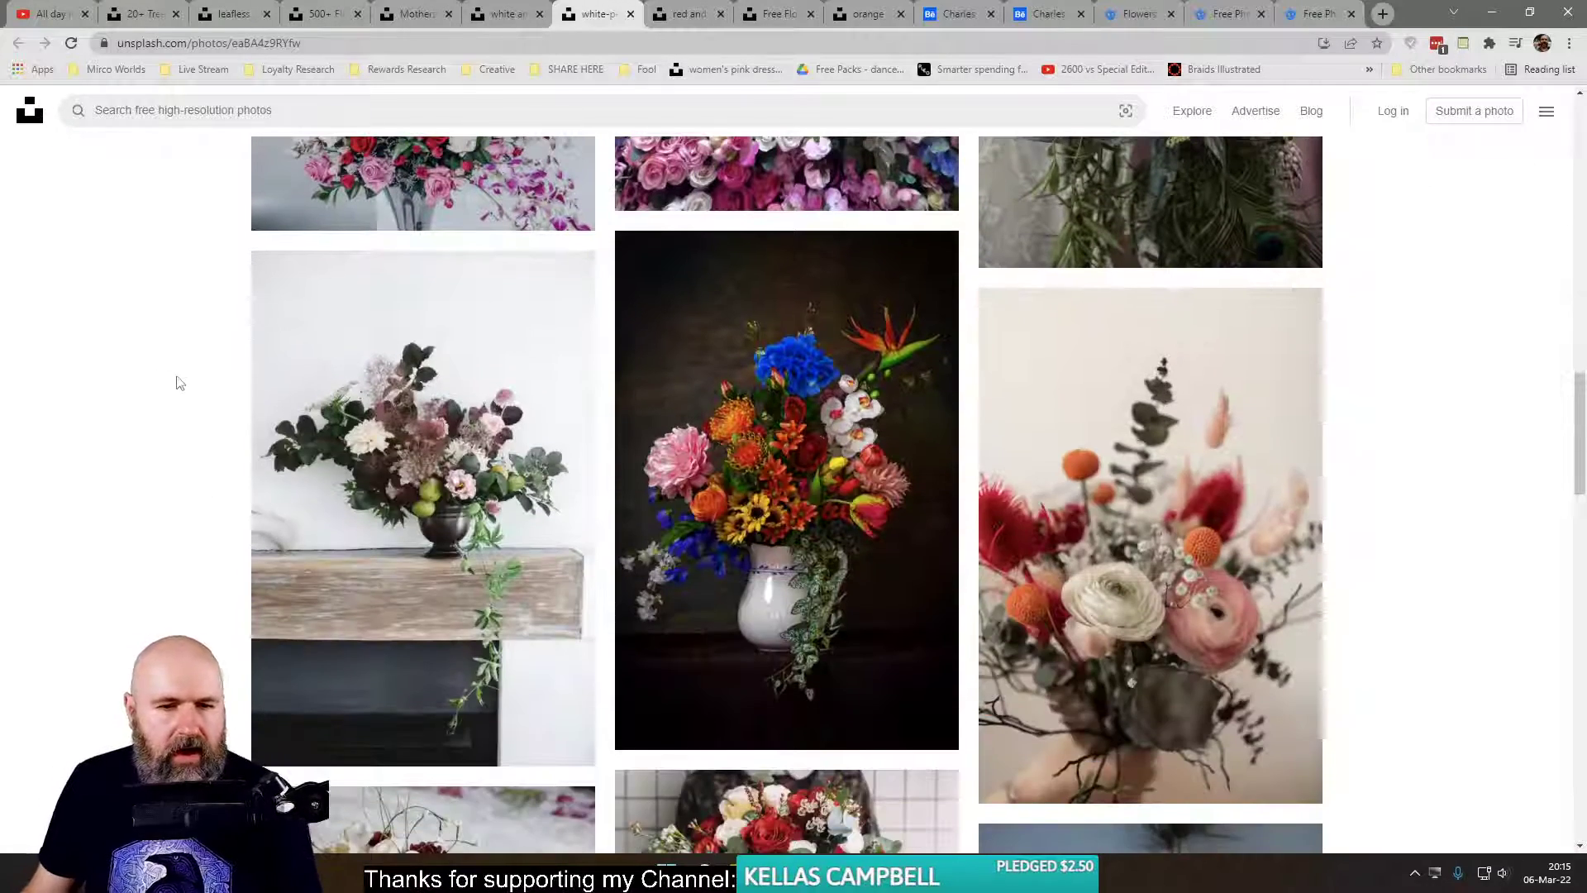
{"action": "scroll", "coordinate": [235, 399], "scroll_direction": "up", "scroll_amount": 9}
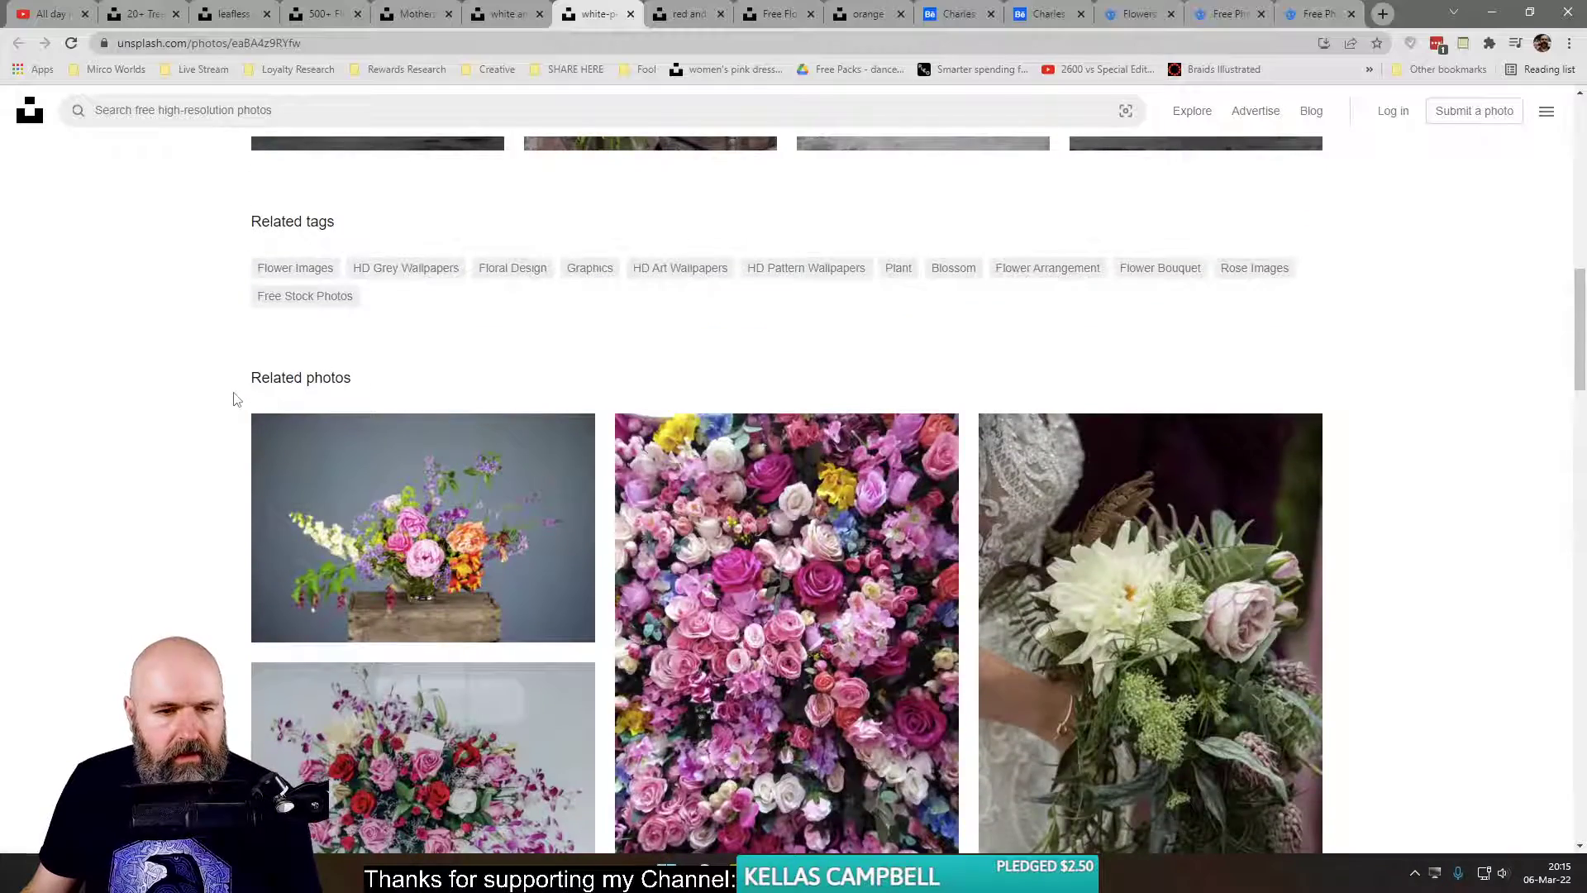
{"action": "scroll", "coordinate": [234, 399], "scroll_direction": "down", "scroll_amount": 15}
{"action": "scroll", "coordinate": [234, 399], "scroll_direction": "down", "scroll_amount": 15}
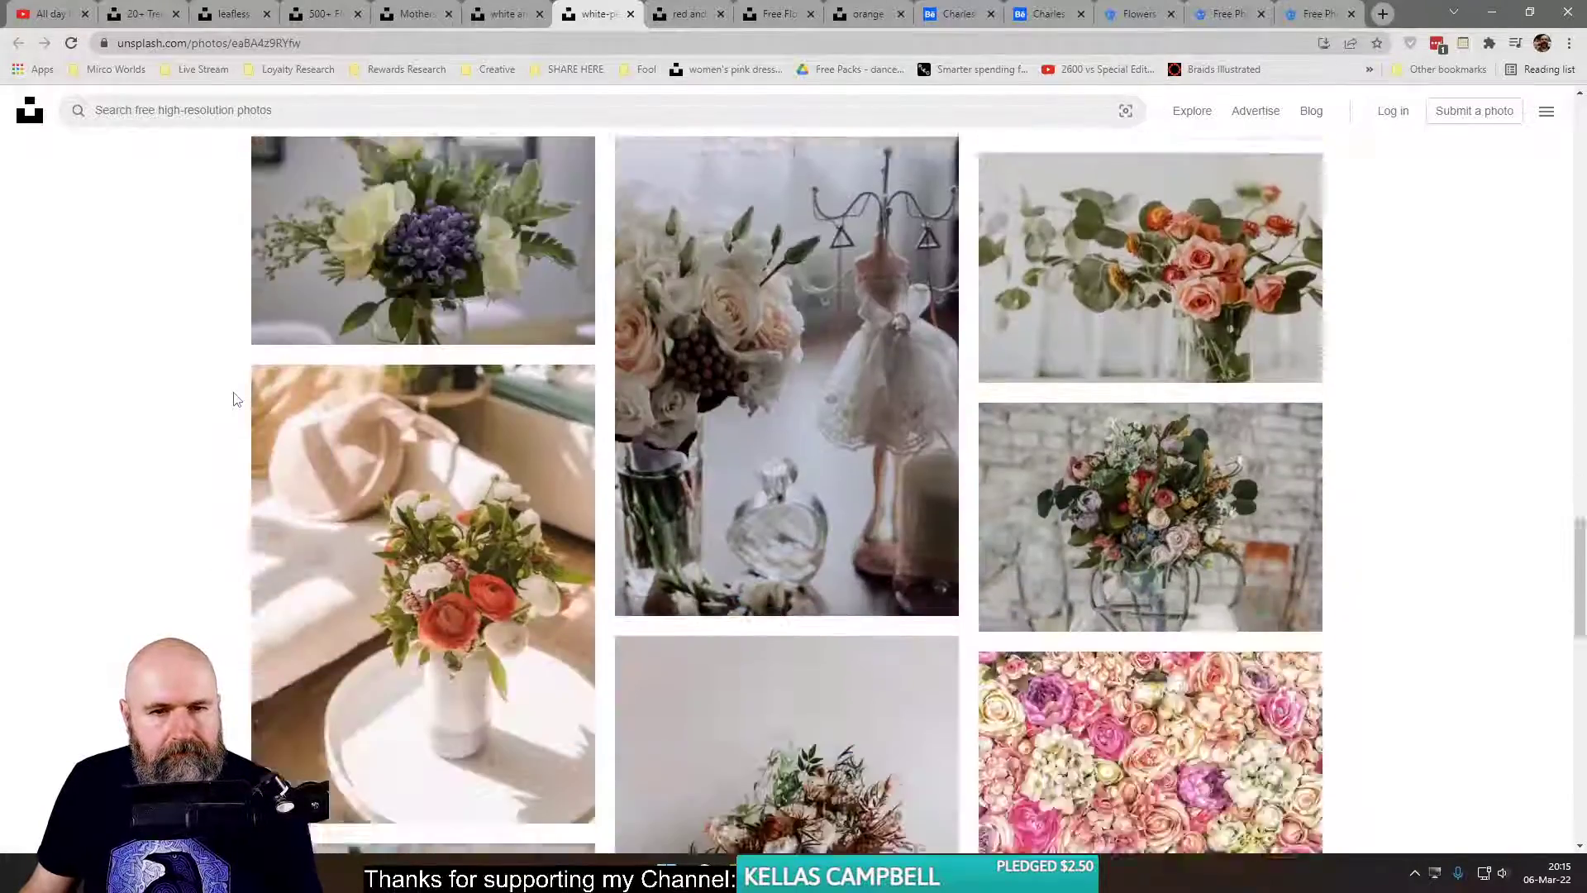
{"action": "scroll", "coordinate": [234, 399], "scroll_direction": "up", "scroll_amount": 4}
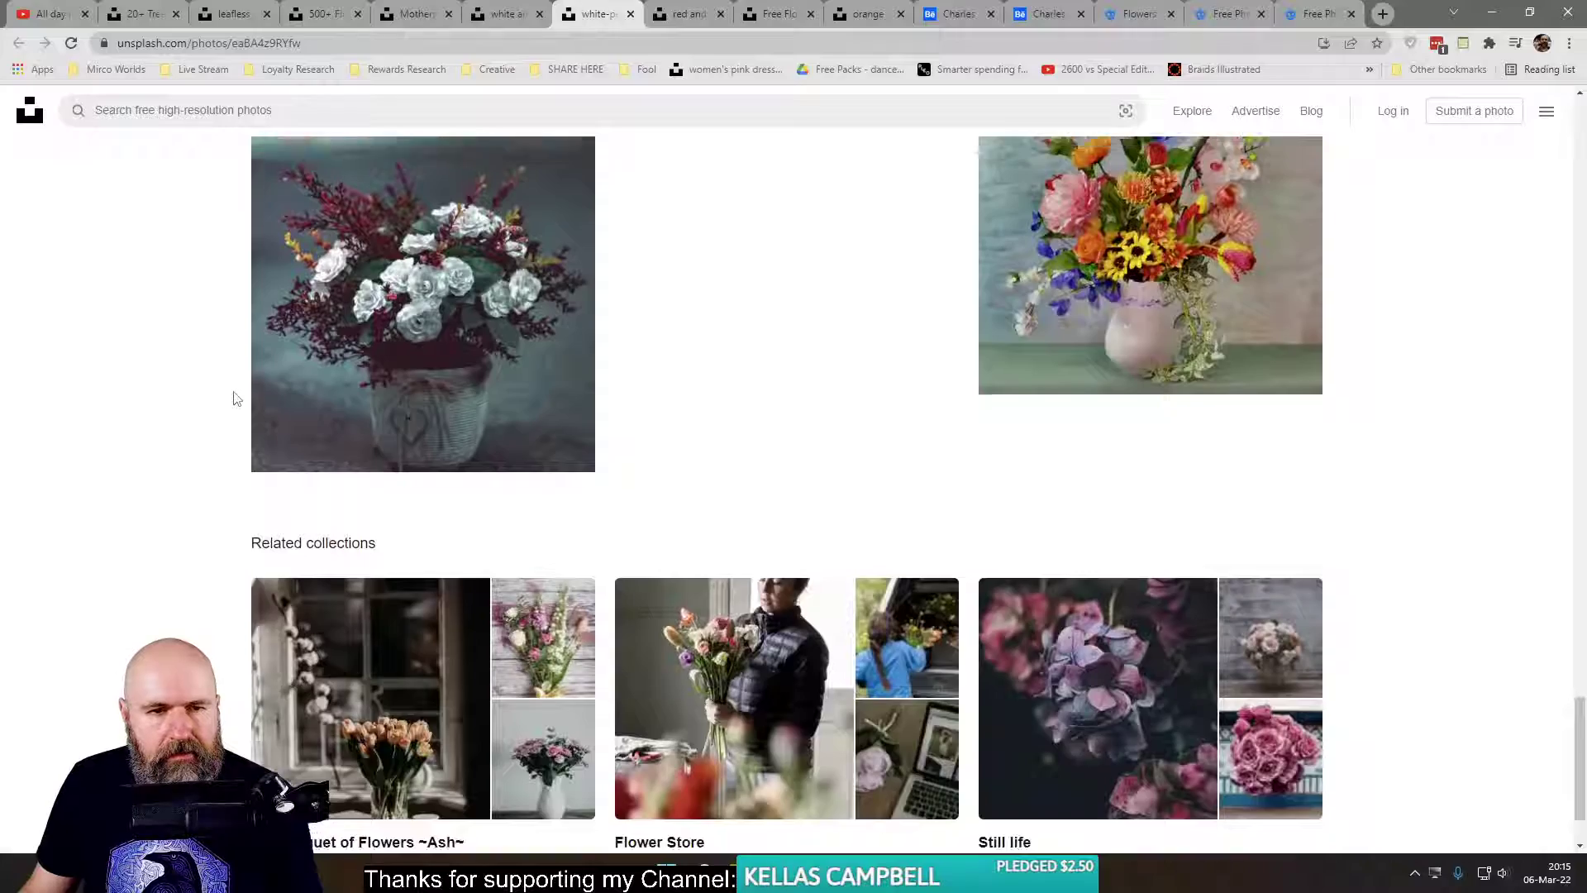
{"action": "scroll", "coordinate": [234, 399], "scroll_direction": "down", "scroll_amount": 5}
{"action": "scroll", "coordinate": [757, 399], "scroll_direction": "up", "scroll_amount": 15}
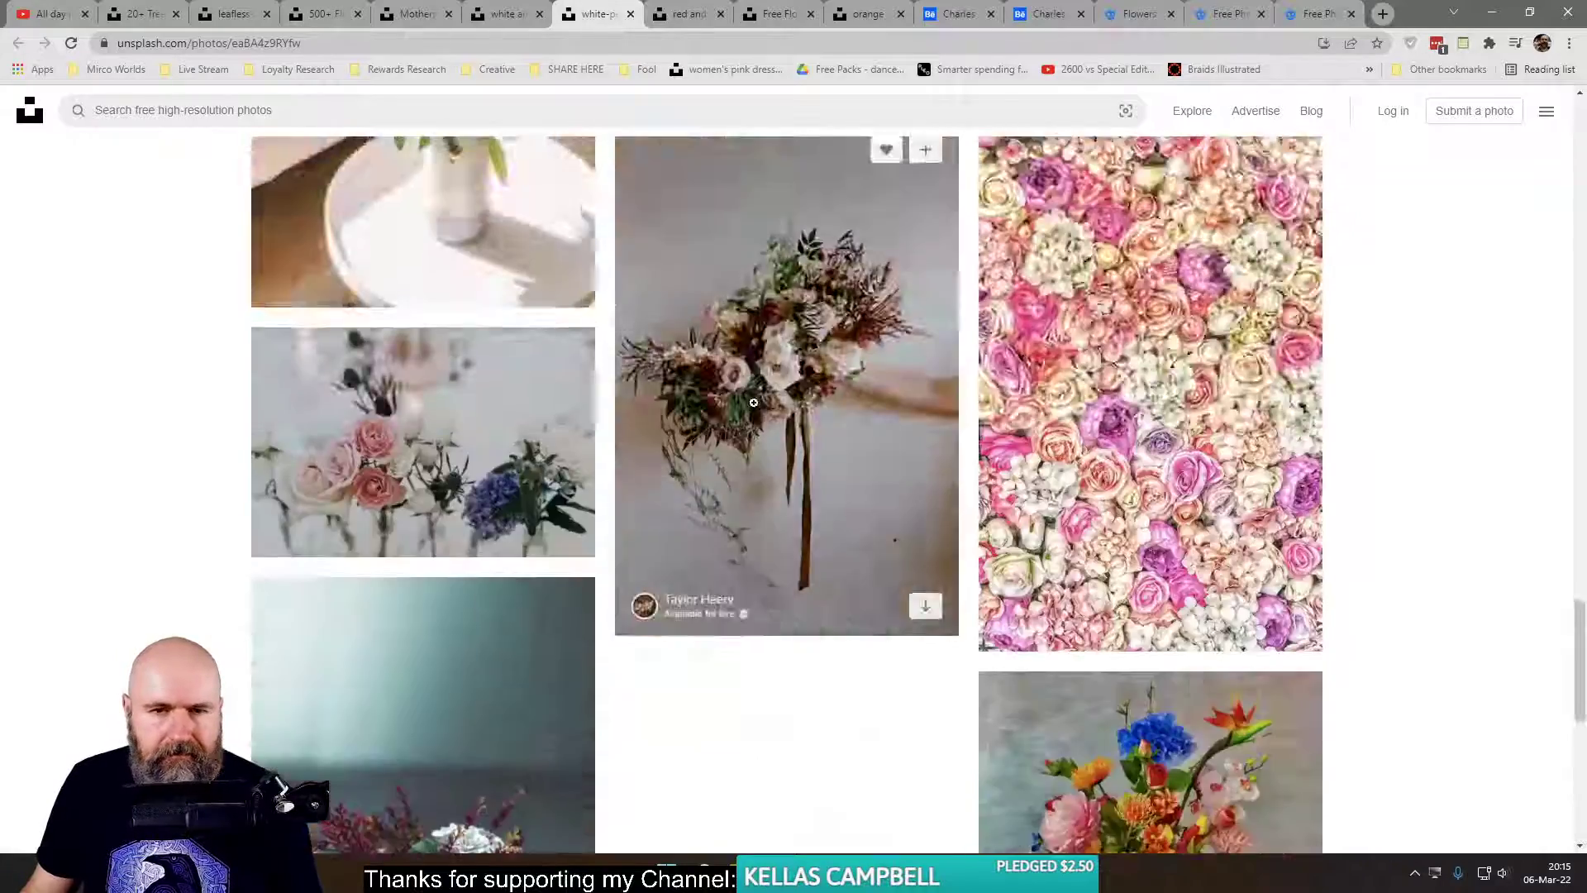
{"action": "scroll", "coordinate": [756, 400], "scroll_direction": "up", "scroll_amount": 5}
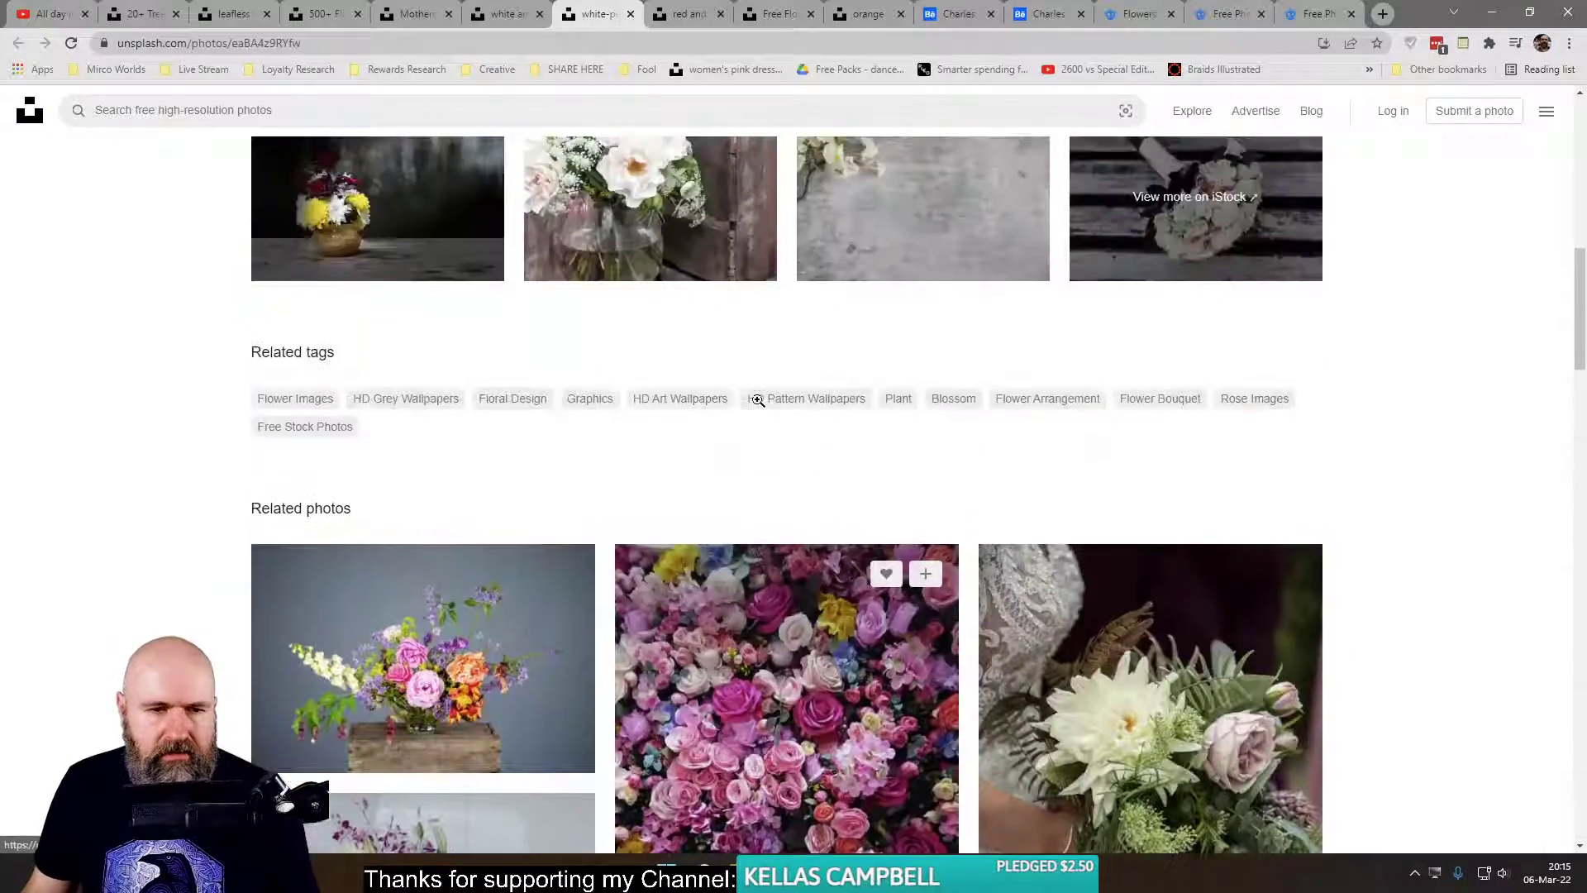
- Open the related photo of the multicoloured flower arrangement on a wooden crate in a new tab and switch to it
{"action": "scroll", "coordinate": [756, 400], "scroll_direction": "down", "scroll_amount": 5}
{"action": "right_click", "coordinate": [444, 271]}
{"action": "left_click", "coordinate": [512, 280]}
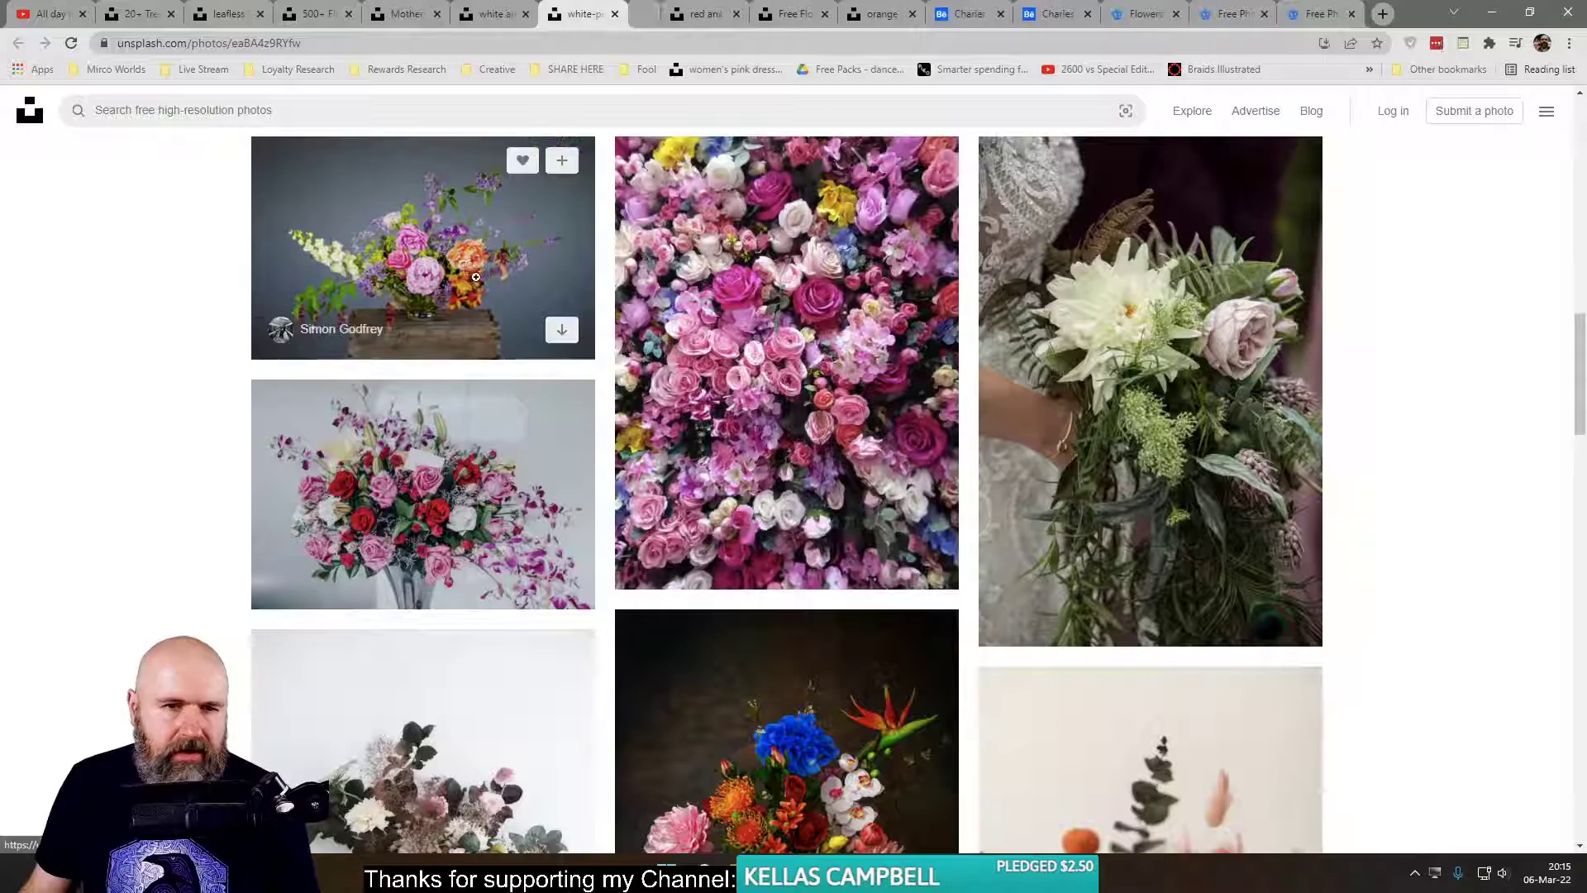
{"action": "key", "text": "ctrl+Tab"}
- Find the bouquet of orange-red roses and tulips in a glass jar among the related photos and open it in a new tab
{"action": "scroll", "coordinate": [189, 464], "scroll_direction": "down", "scroll_amount": 15}
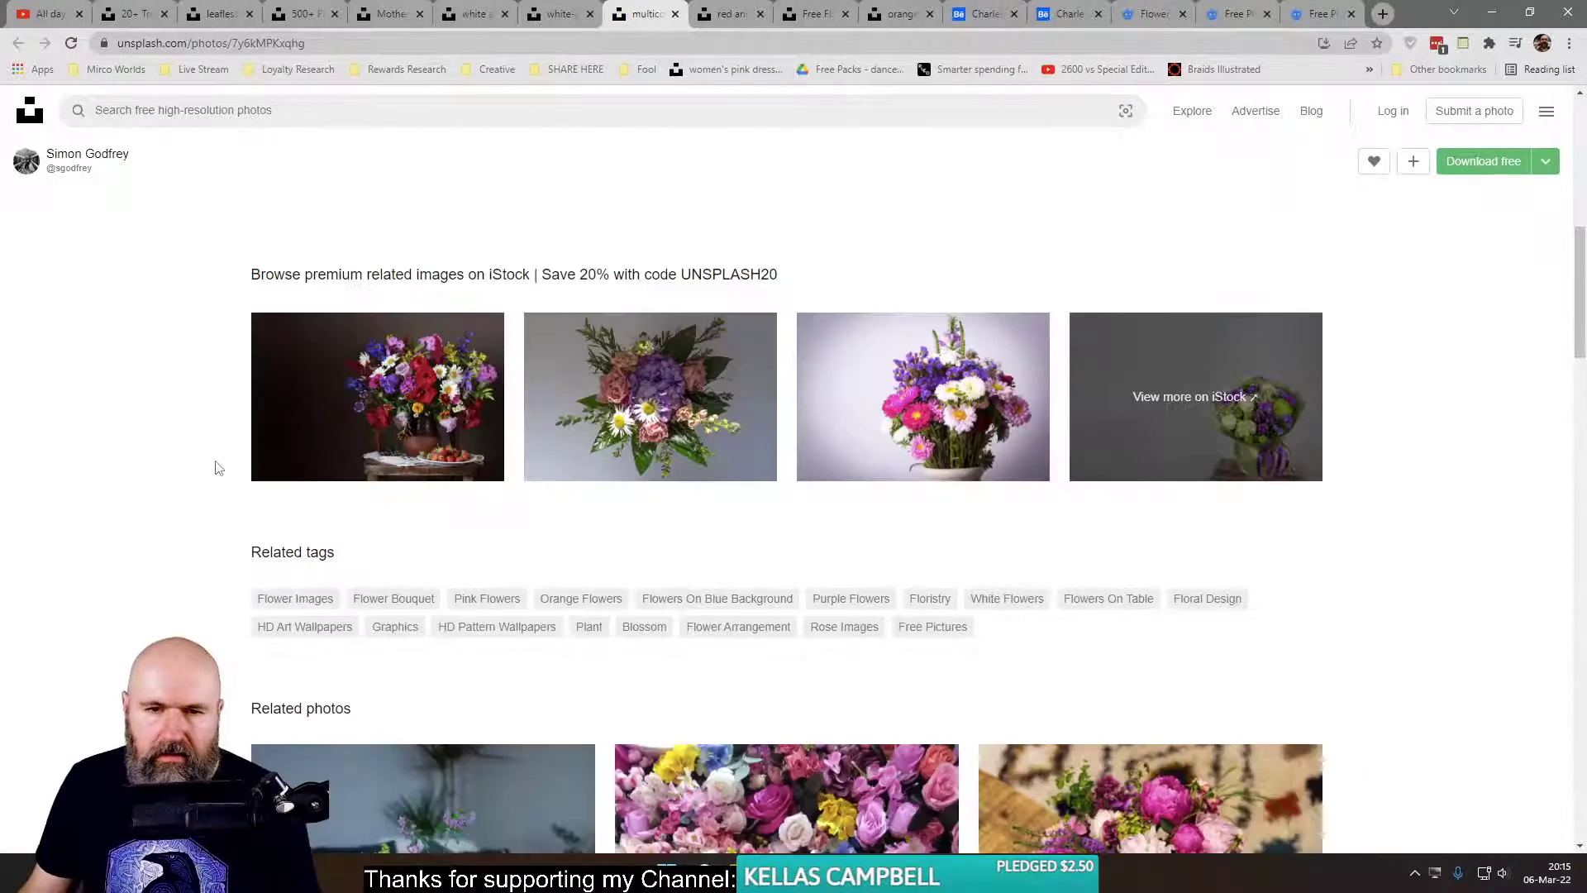
{"action": "scroll", "coordinate": [221, 468], "scroll_direction": "up", "scroll_amount": 3}
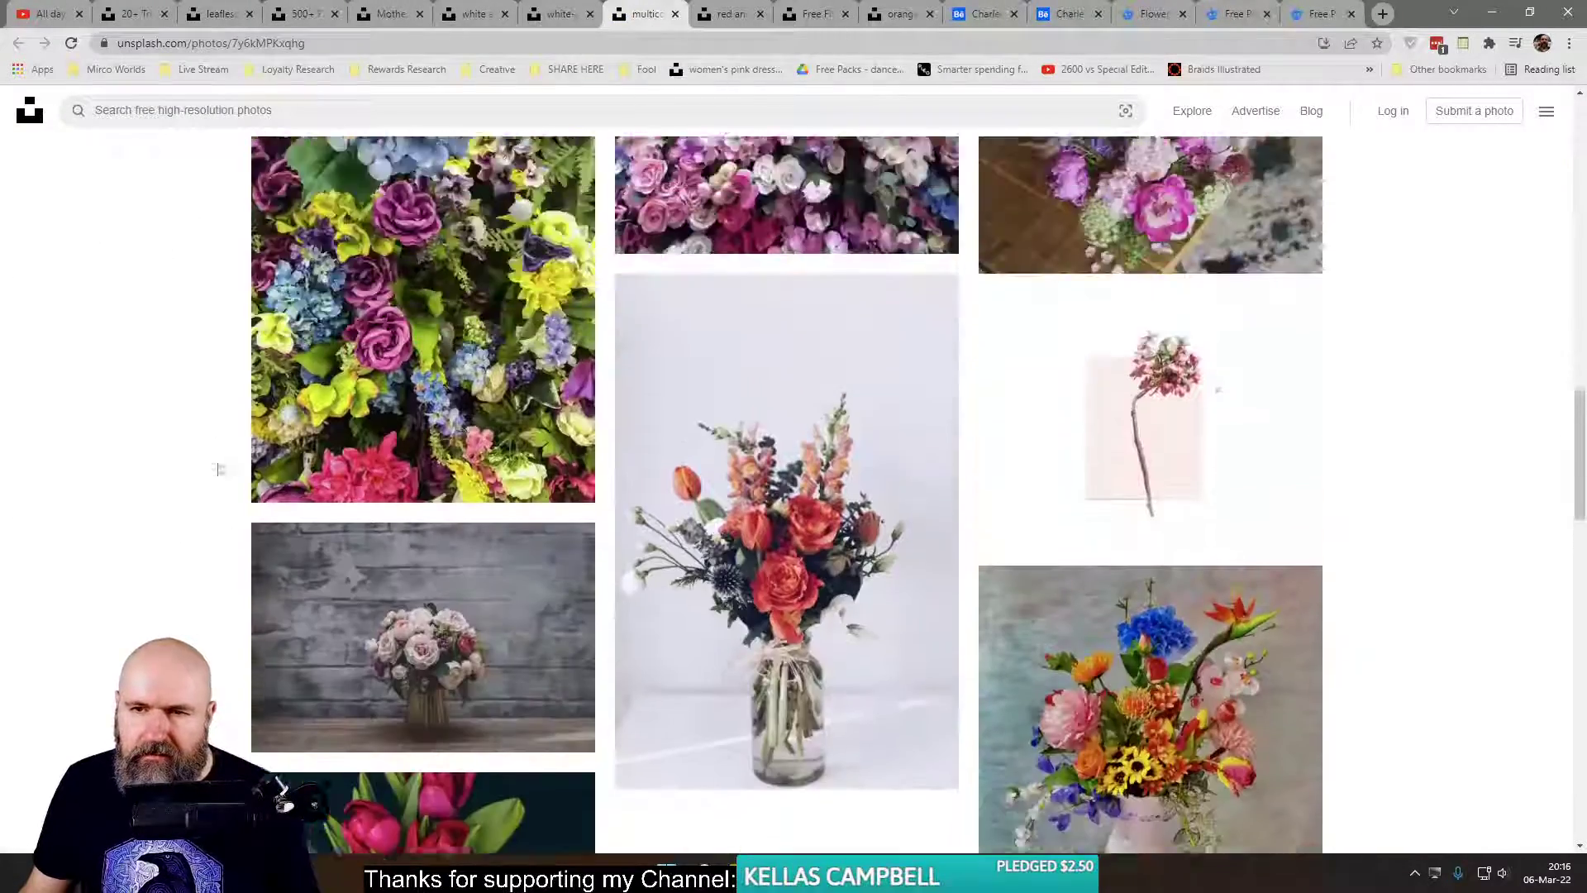
{"action": "scroll", "coordinate": [504, 476], "scroll_direction": "down", "scroll_amount": 6}
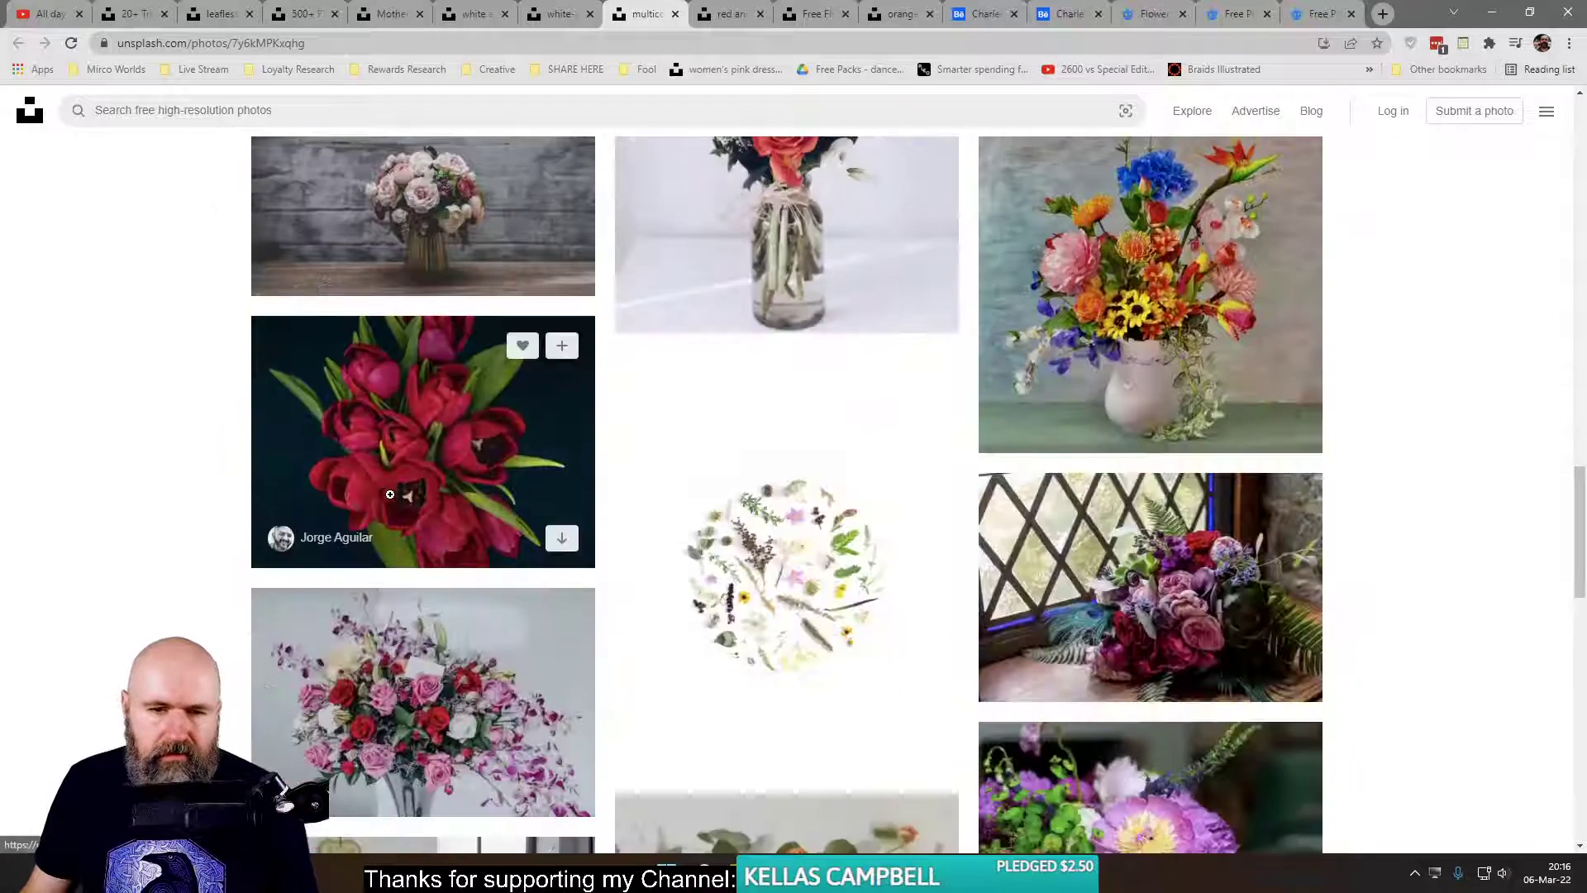
{"action": "scroll", "coordinate": [504, 488], "scroll_direction": "up", "scroll_amount": 4}
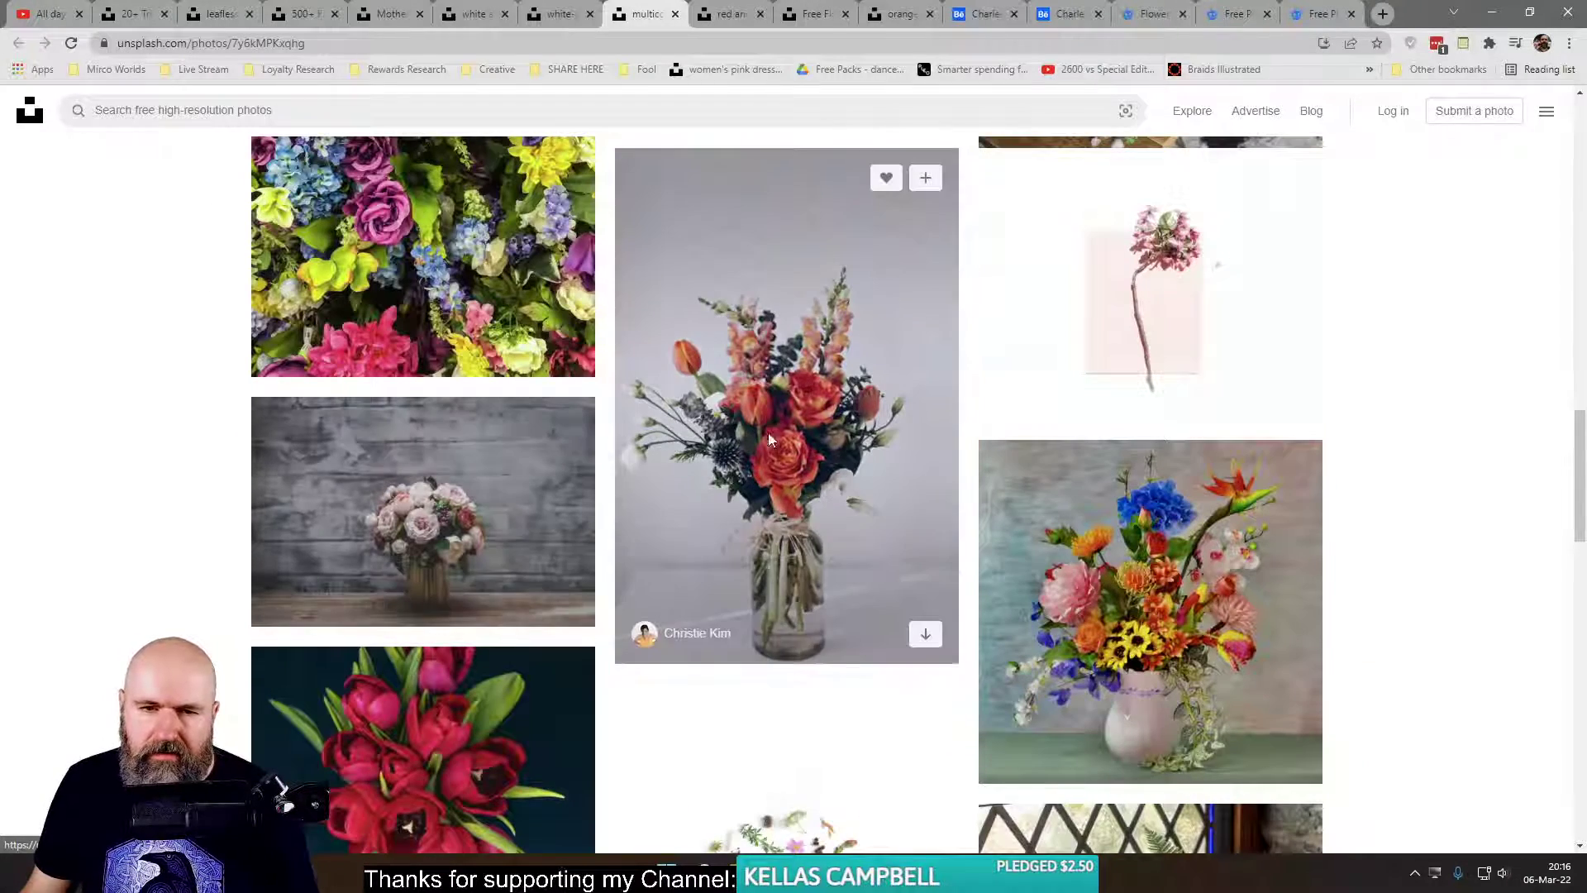
{"action": "right_click", "coordinate": [769, 440]}
{"action": "left_click", "coordinate": [798, 451]}
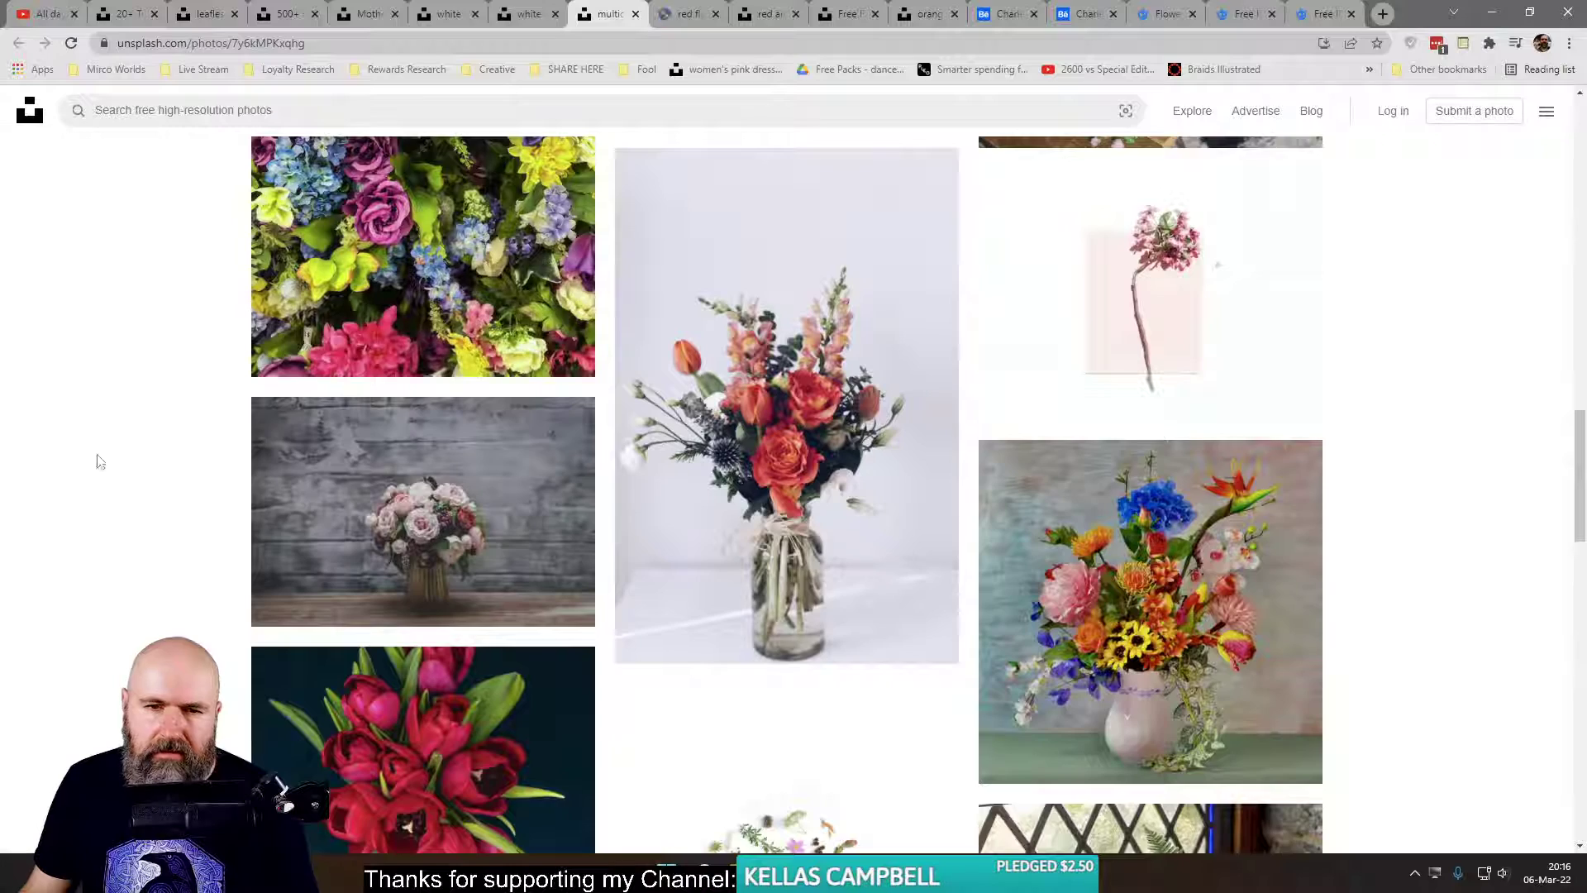
- Check the remaining related photos, then view the orange-red rose and tulip bouquet enlarged to inspect its blooms and edges
{"action": "scroll", "coordinate": [97, 460], "scroll_direction": "down", "scroll_amount": 8}
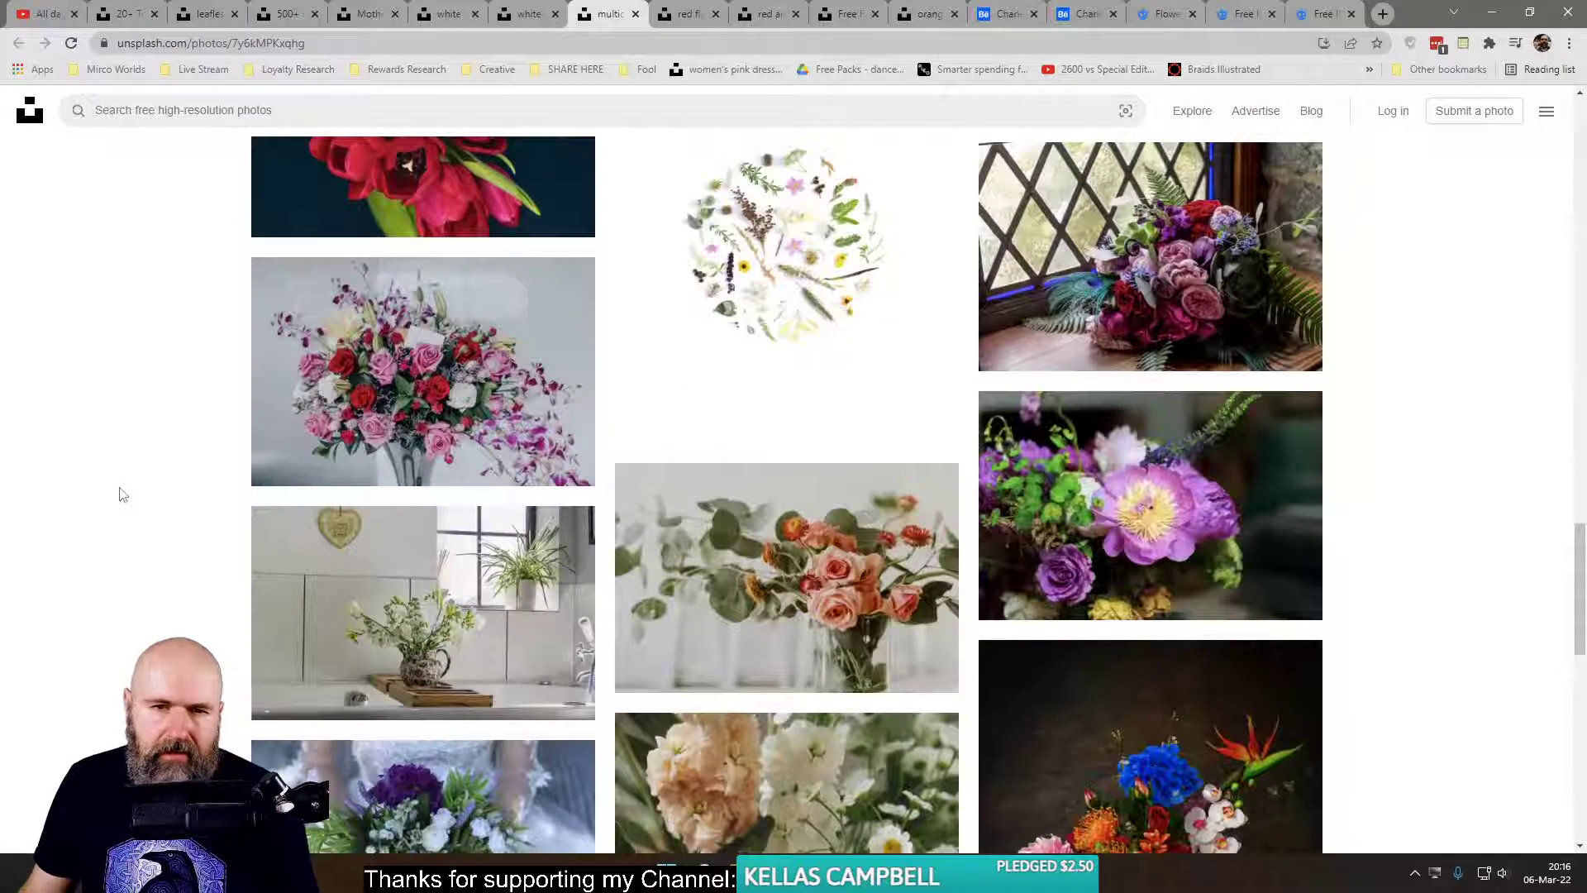
{"action": "scroll", "coordinate": [123, 495], "scroll_direction": "down", "scroll_amount": 12}
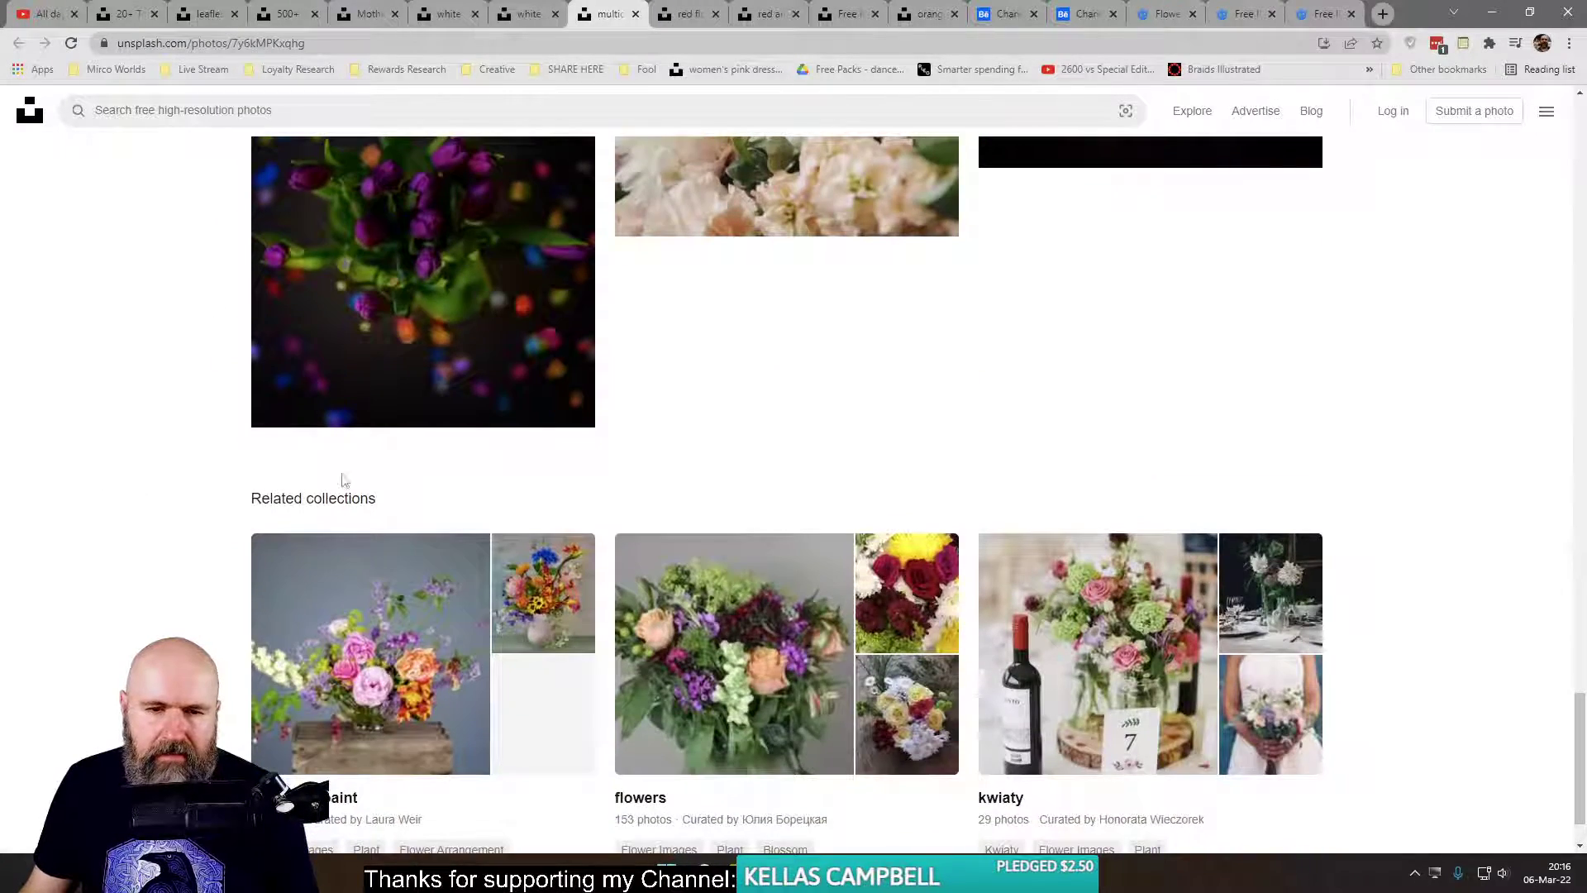
{"action": "scroll", "coordinate": [737, 497], "scroll_direction": "up", "scroll_amount": 2}
{"action": "scroll", "coordinate": [737, 496], "scroll_direction": "down", "scroll_amount": 3}
{"action": "scroll", "coordinate": [755, 496], "scroll_direction": "up", "scroll_amount": 12}
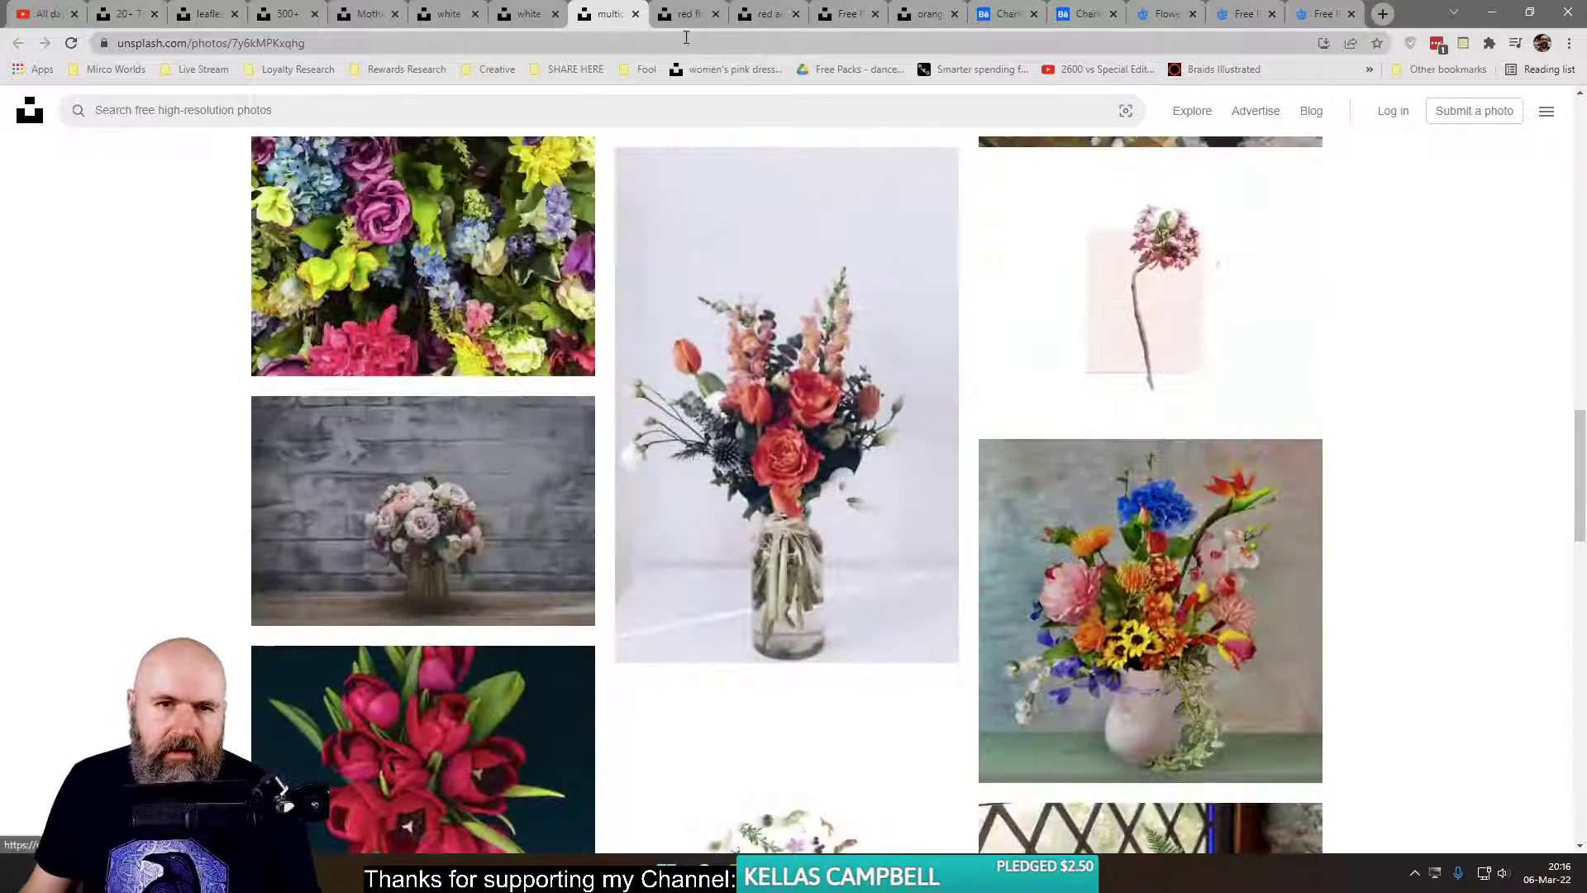
{"action": "left_click", "coordinate": [686, 14]}
{"action": "left_click", "coordinate": [782, 508]}
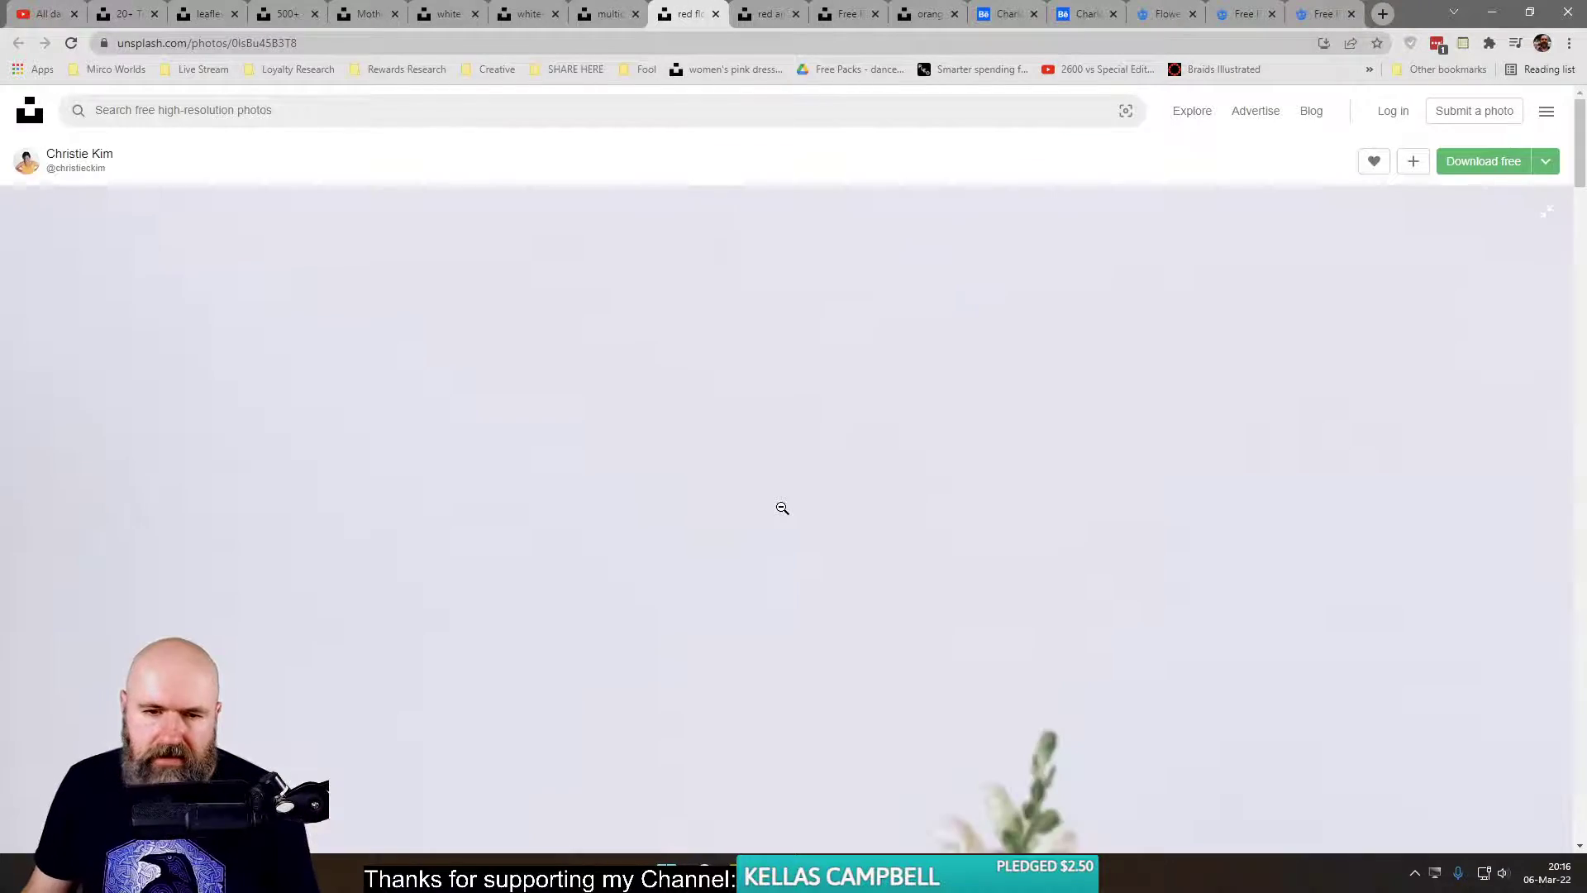
{"action": "scroll", "coordinate": [833, 534], "scroll_direction": "down", "scroll_amount": 8}
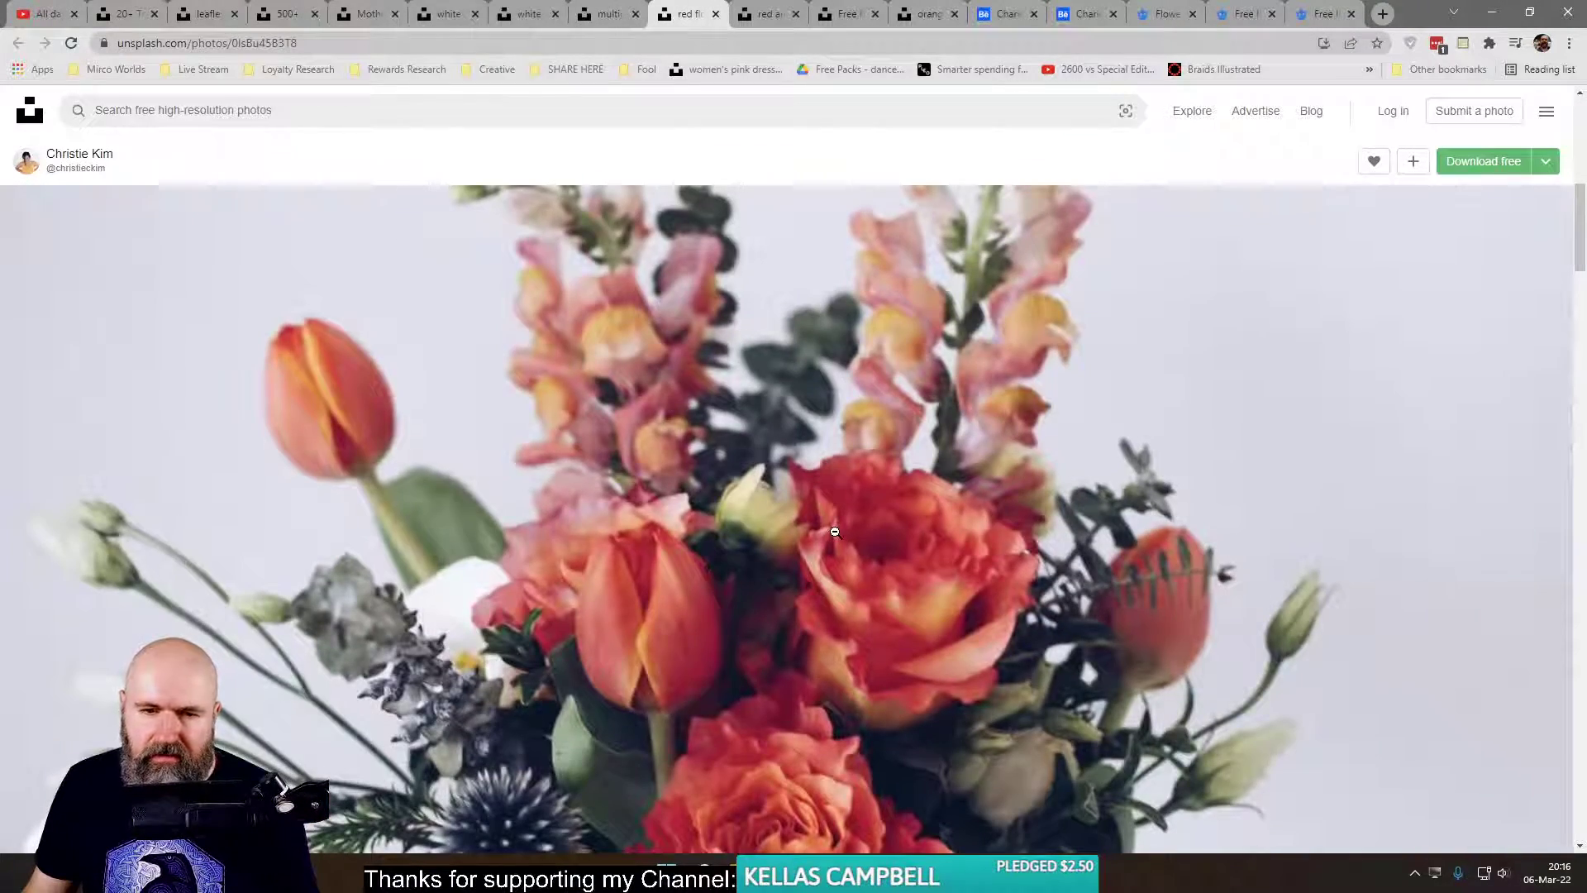
{"action": "scroll", "coordinate": [835, 531], "scroll_direction": "down", "scroll_amount": 5}
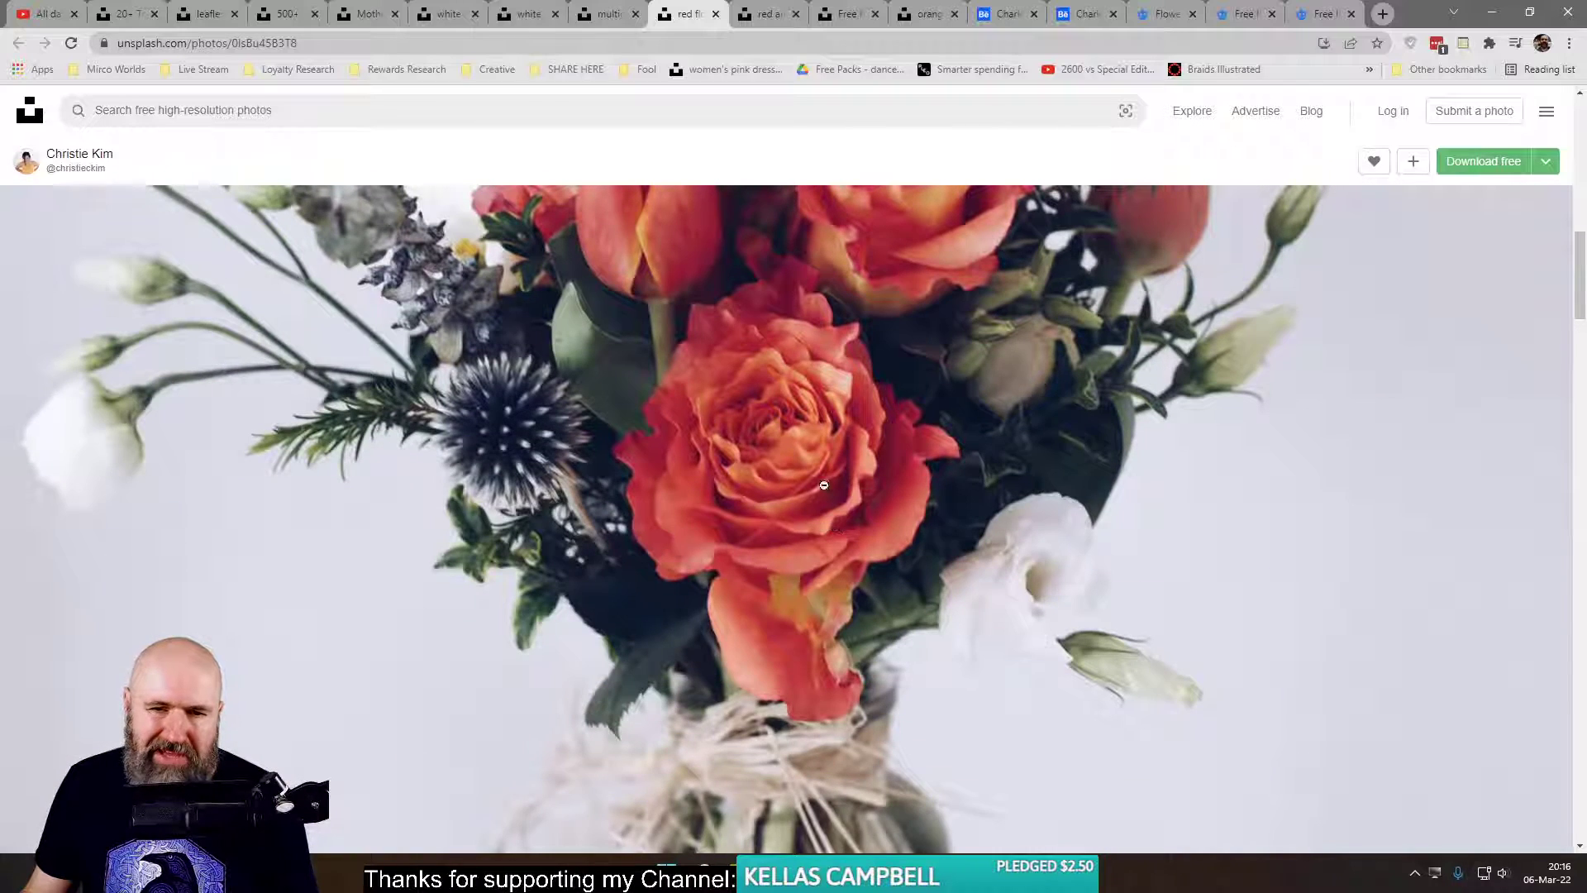
{"action": "left_click", "coordinate": [824, 485]}
- Open the related photos of the orange bouquet in a glass vase and the pink peonies in a vase in new tabs
{"action": "scroll", "coordinate": [769, 504], "scroll_direction": "down", "scroll_amount": 6}
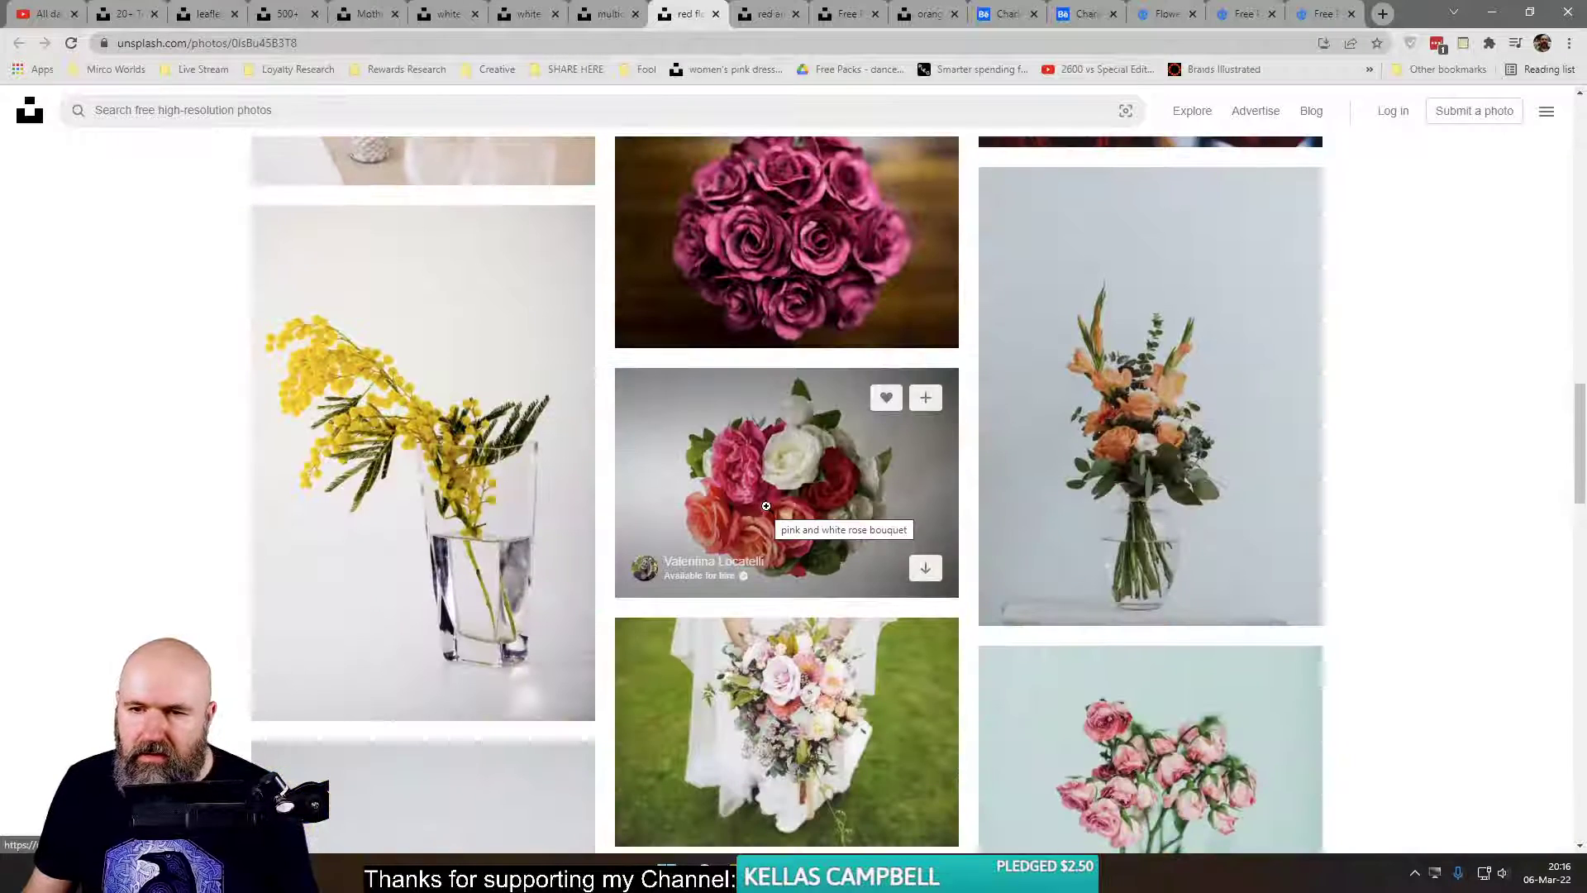
{"action": "right_click", "coordinate": [1149, 435]}
{"action": "left_click", "coordinate": [1195, 453]}
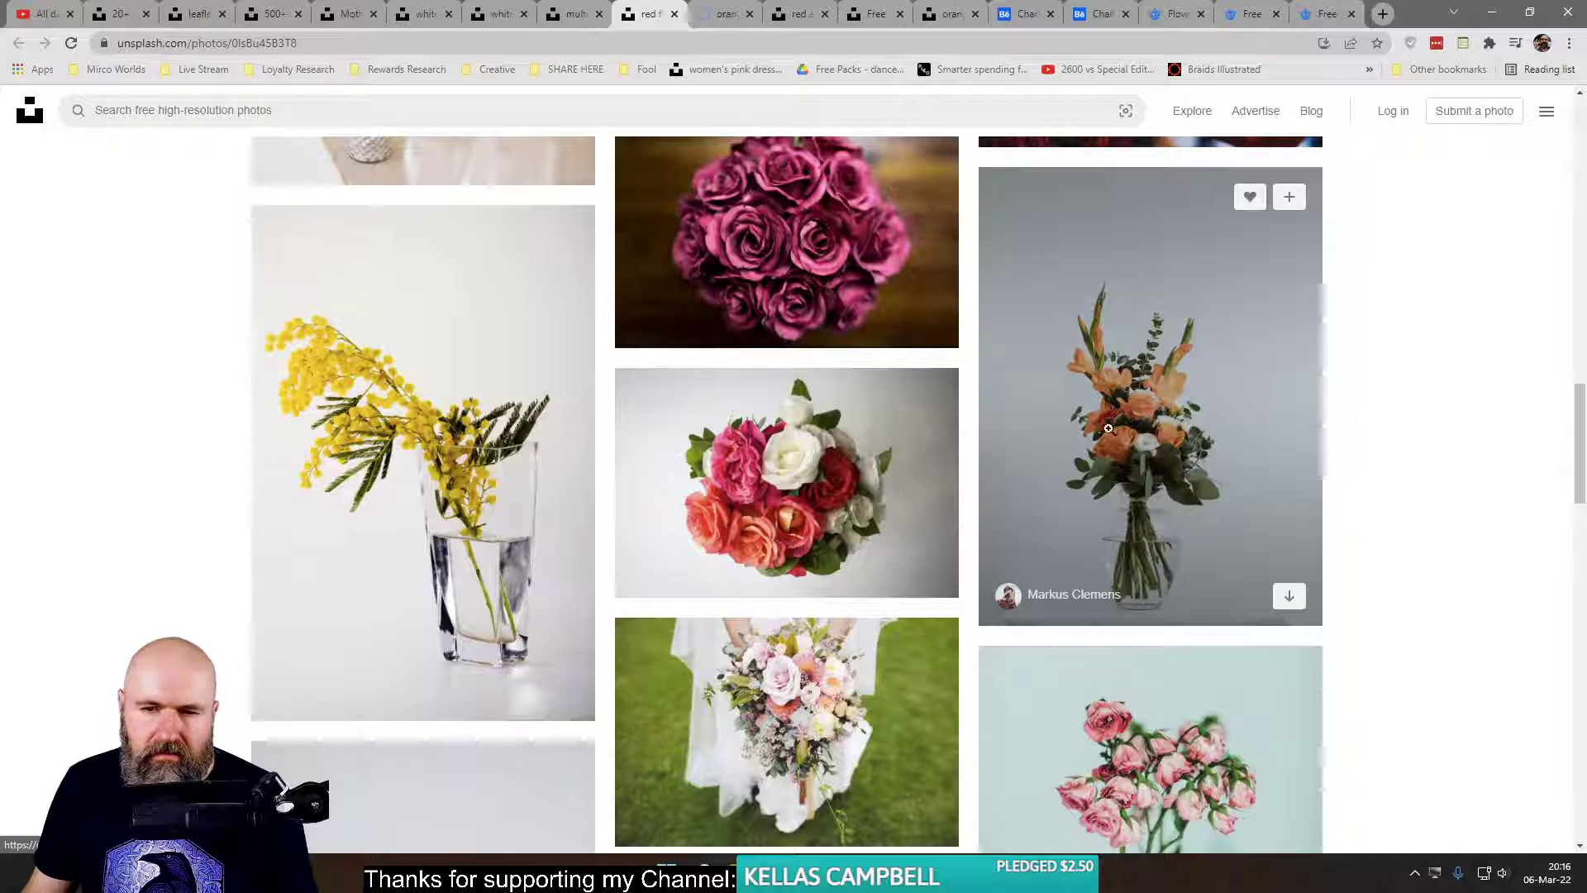
{"action": "scroll", "coordinate": [1047, 507], "scroll_direction": "down", "scroll_amount": 10}
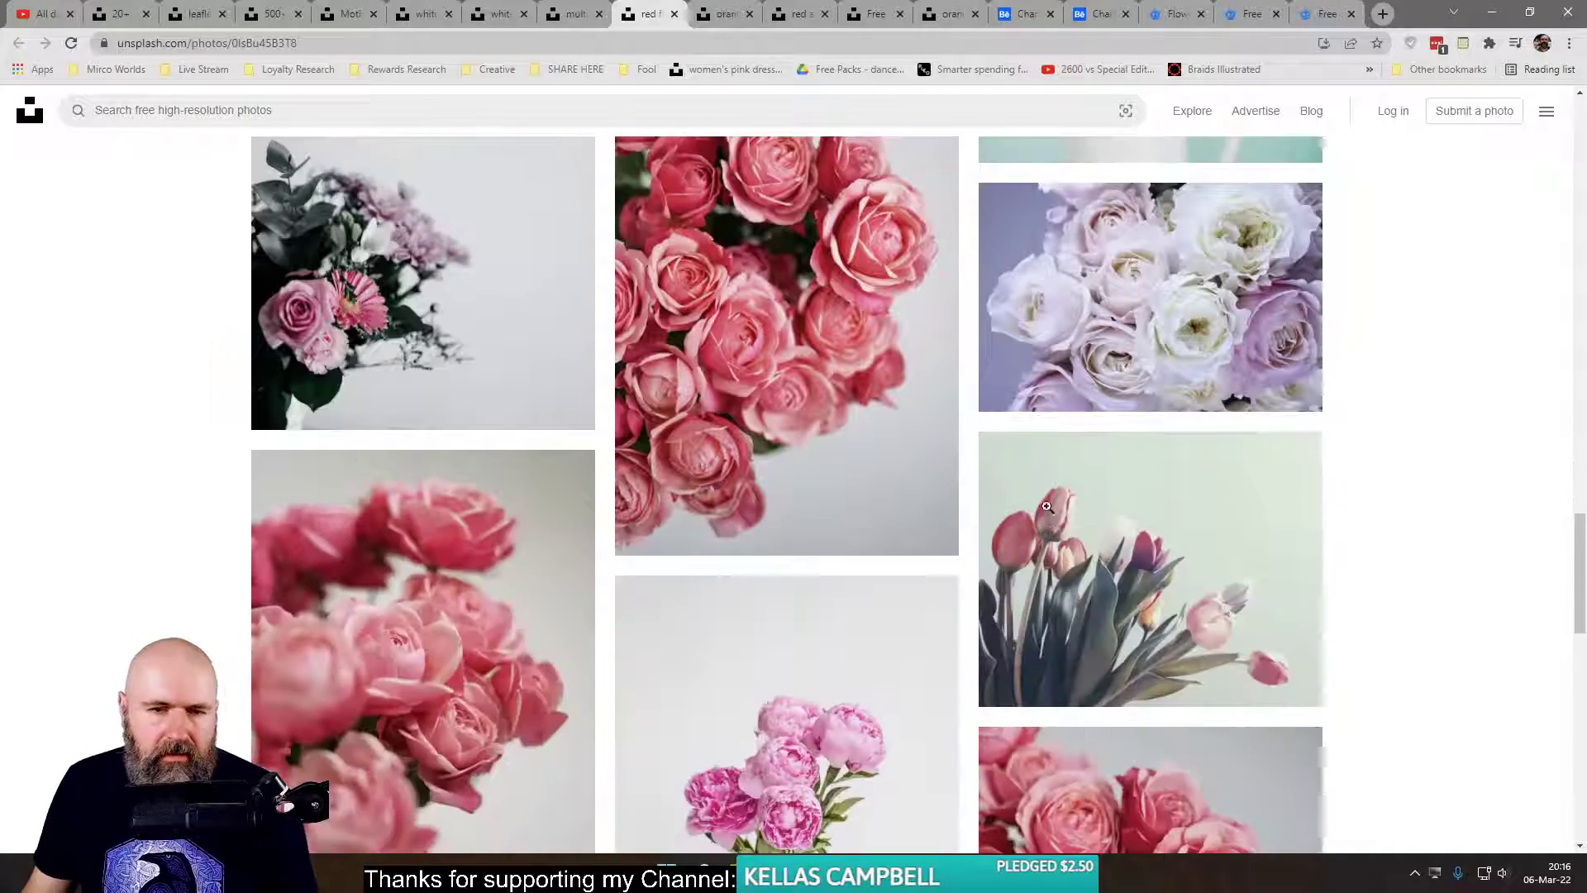
{"action": "scroll", "coordinate": [1047, 506], "scroll_direction": "down", "scroll_amount": 6}
{"action": "scroll", "coordinate": [1046, 504], "scroll_direction": "up", "scroll_amount": 2}
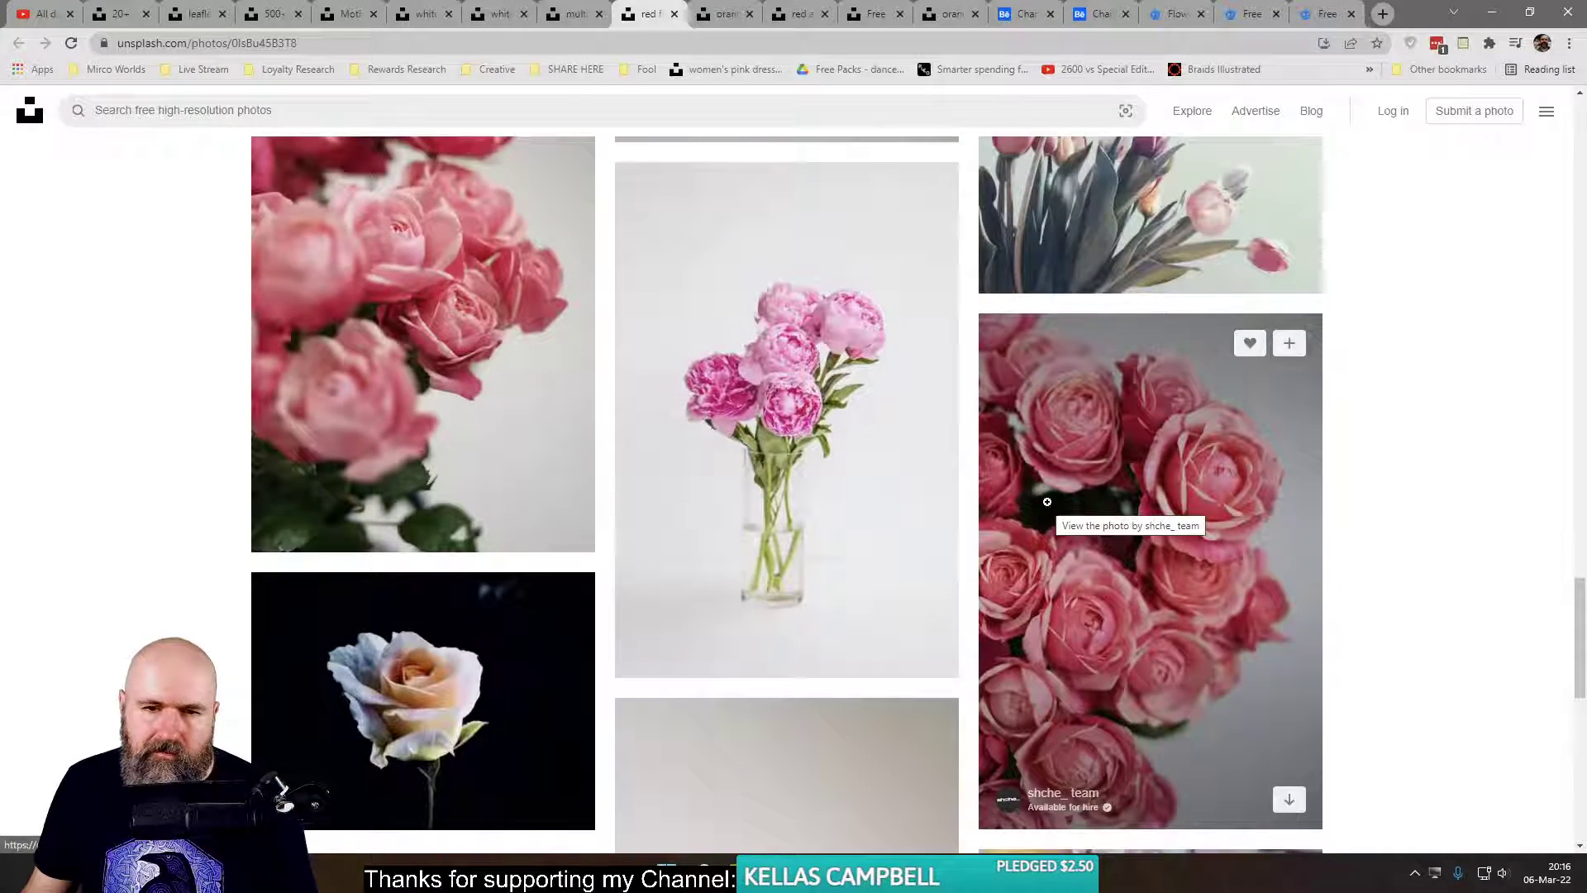
{"action": "right_click", "coordinate": [827, 423]}
{"action": "left_click", "coordinate": [872, 440]}
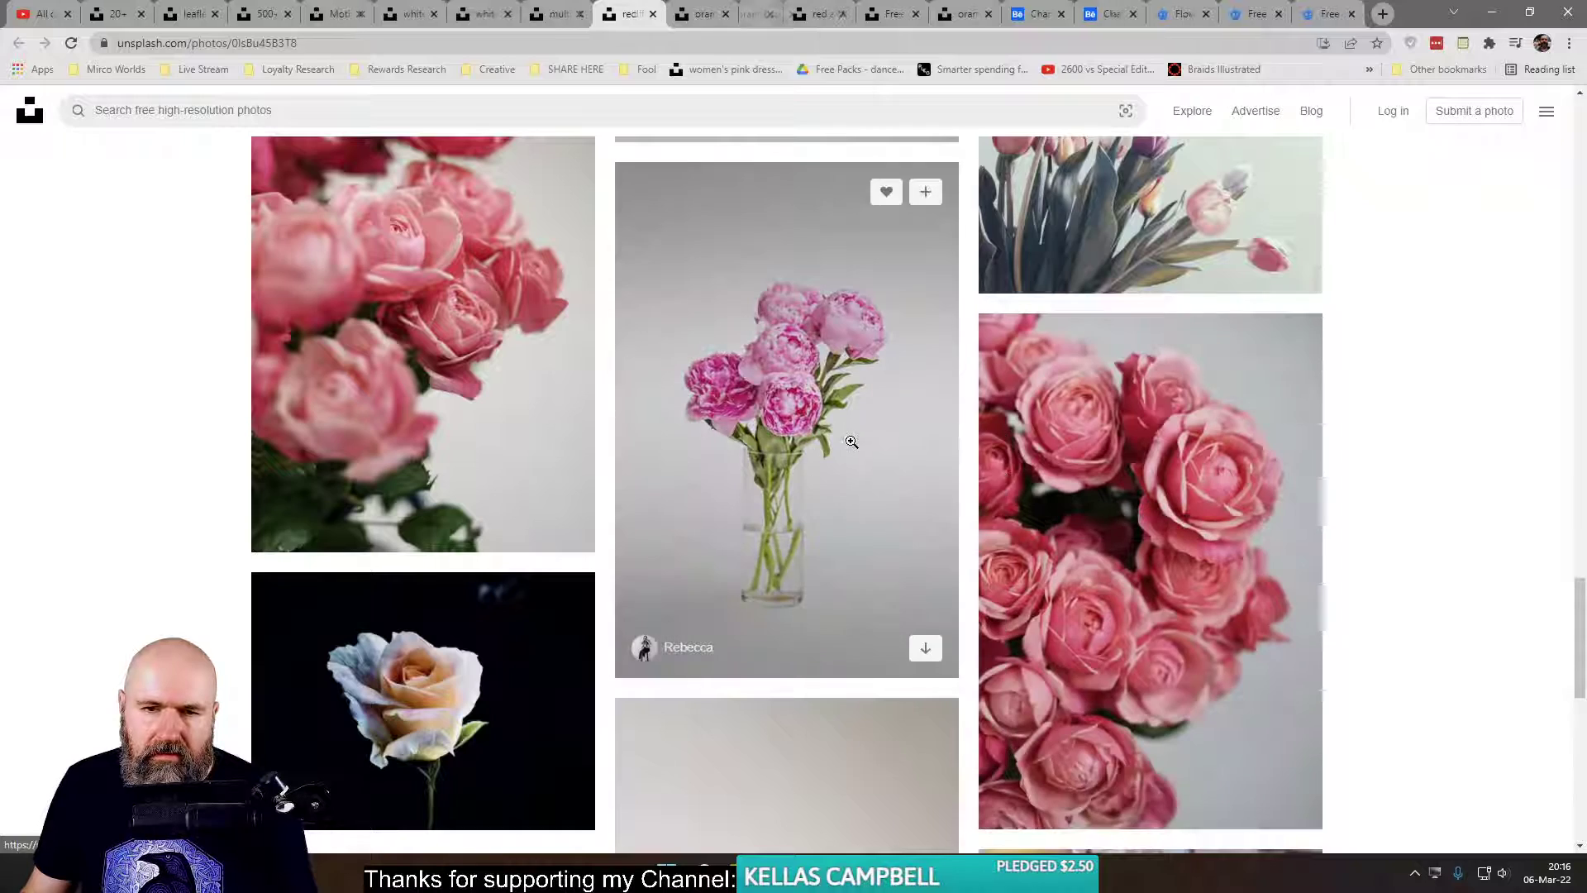
- Check the remaining related photos, then view the orange bouquet photo enlarged to inspect its blooms and foliage
{"action": "scroll", "coordinate": [844, 486], "scroll_direction": "down", "scroll_amount": 8}
{"action": "scroll", "coordinate": [862, 485], "scroll_direction": "down", "scroll_amount": 3}
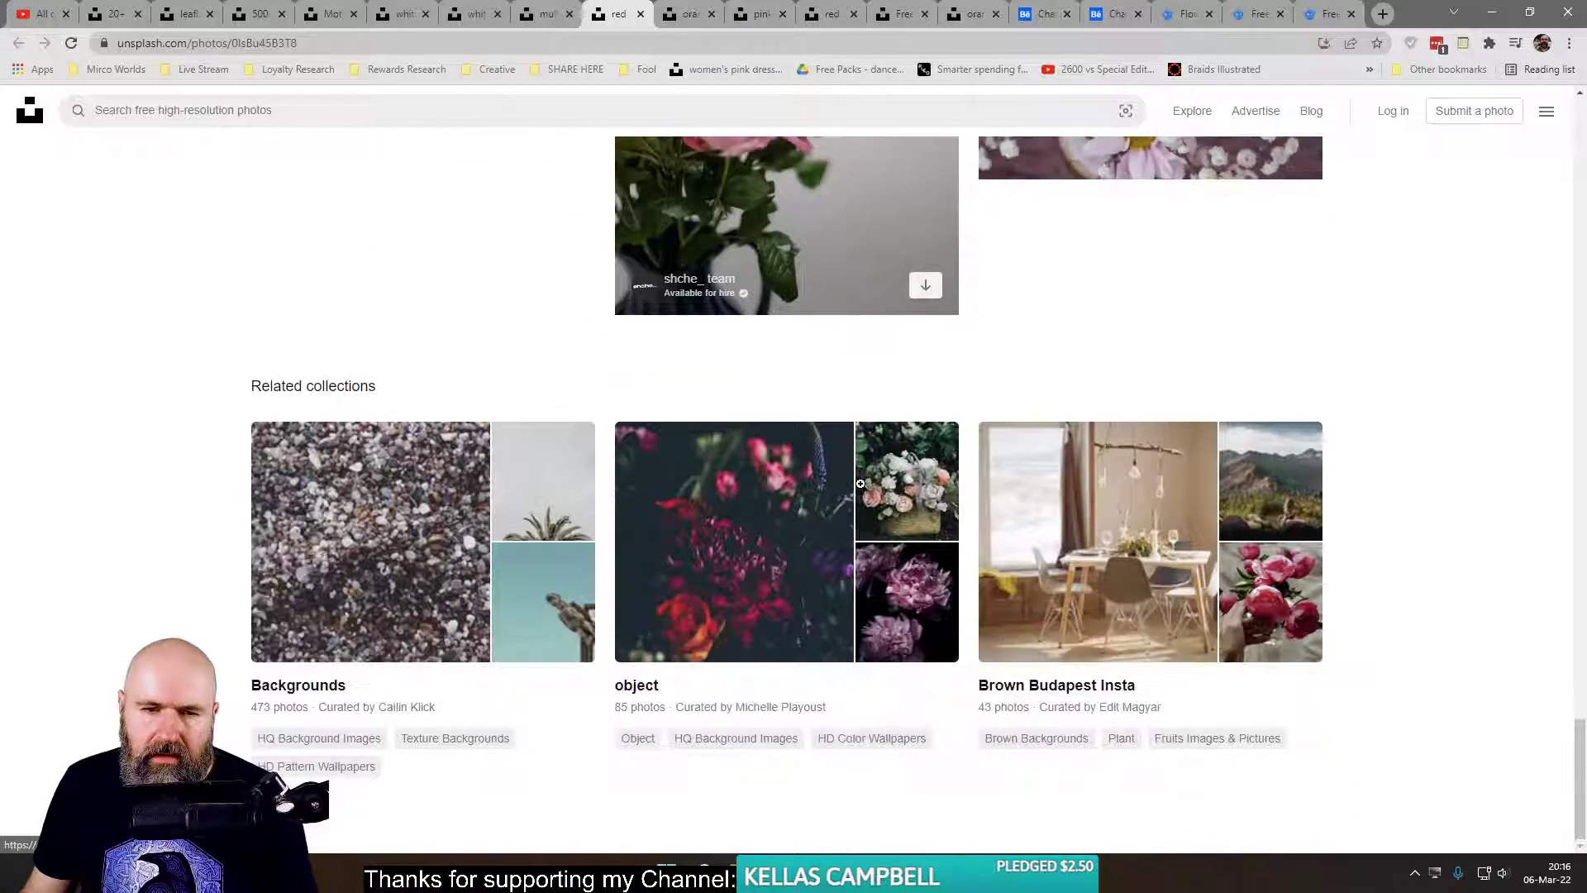
{"action": "scroll", "coordinate": [860, 473], "scroll_direction": "up", "scroll_amount": 10}
{"action": "left_click", "coordinate": [677, 15]}
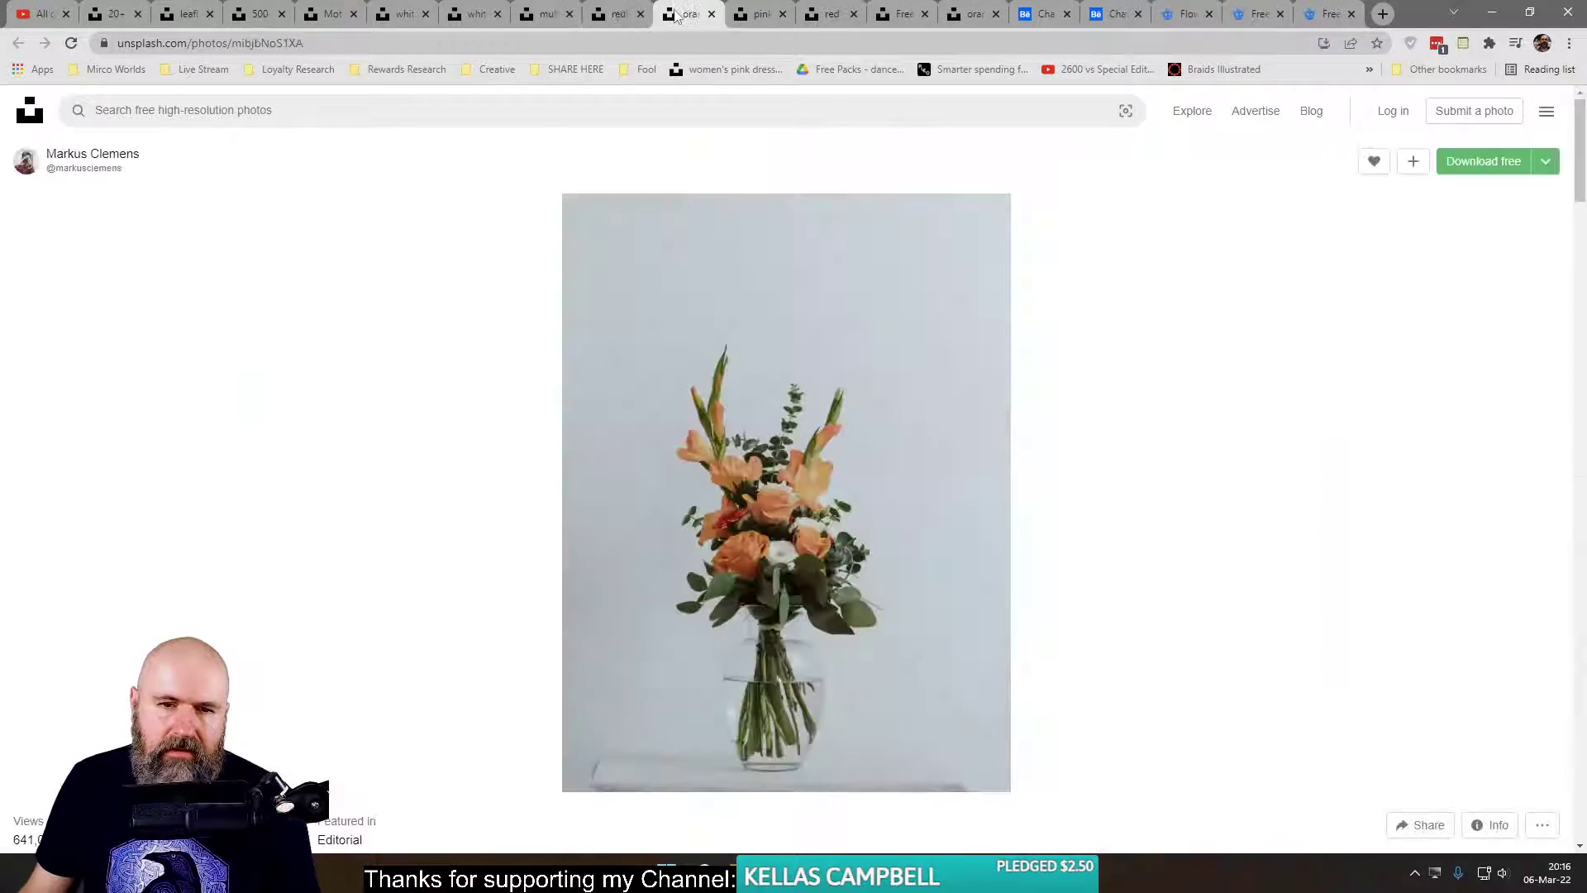
{"action": "left_click", "coordinate": [784, 496]}
{"action": "scroll", "coordinate": [620, 479], "scroll_direction": "down", "scroll_amount": 5}
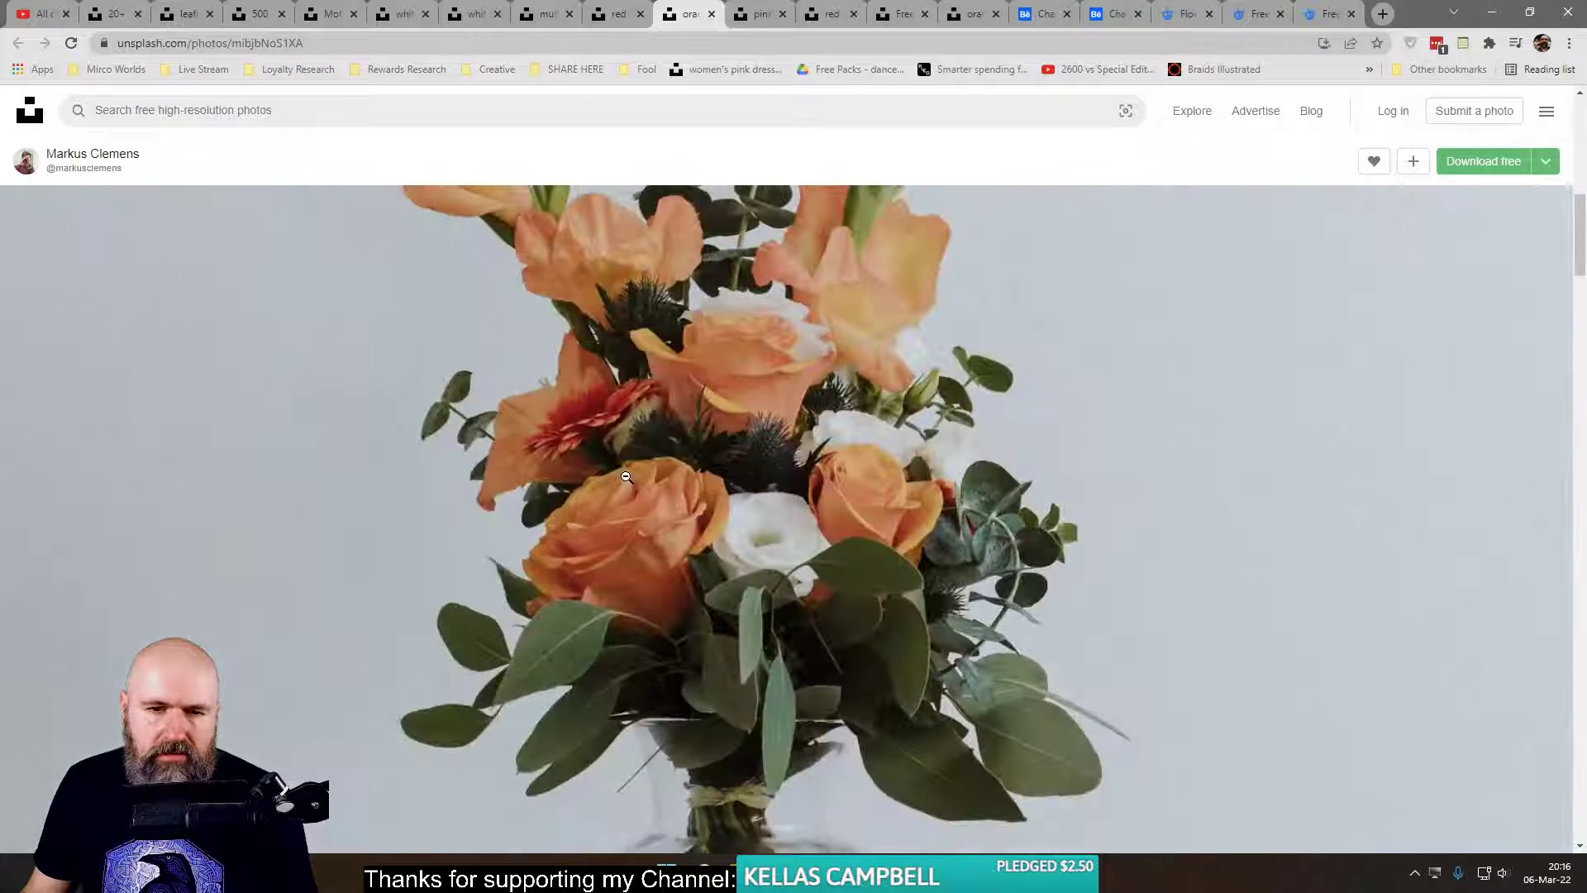
{"action": "scroll", "coordinate": [627, 475], "scroll_direction": "up", "scroll_amount": 5}
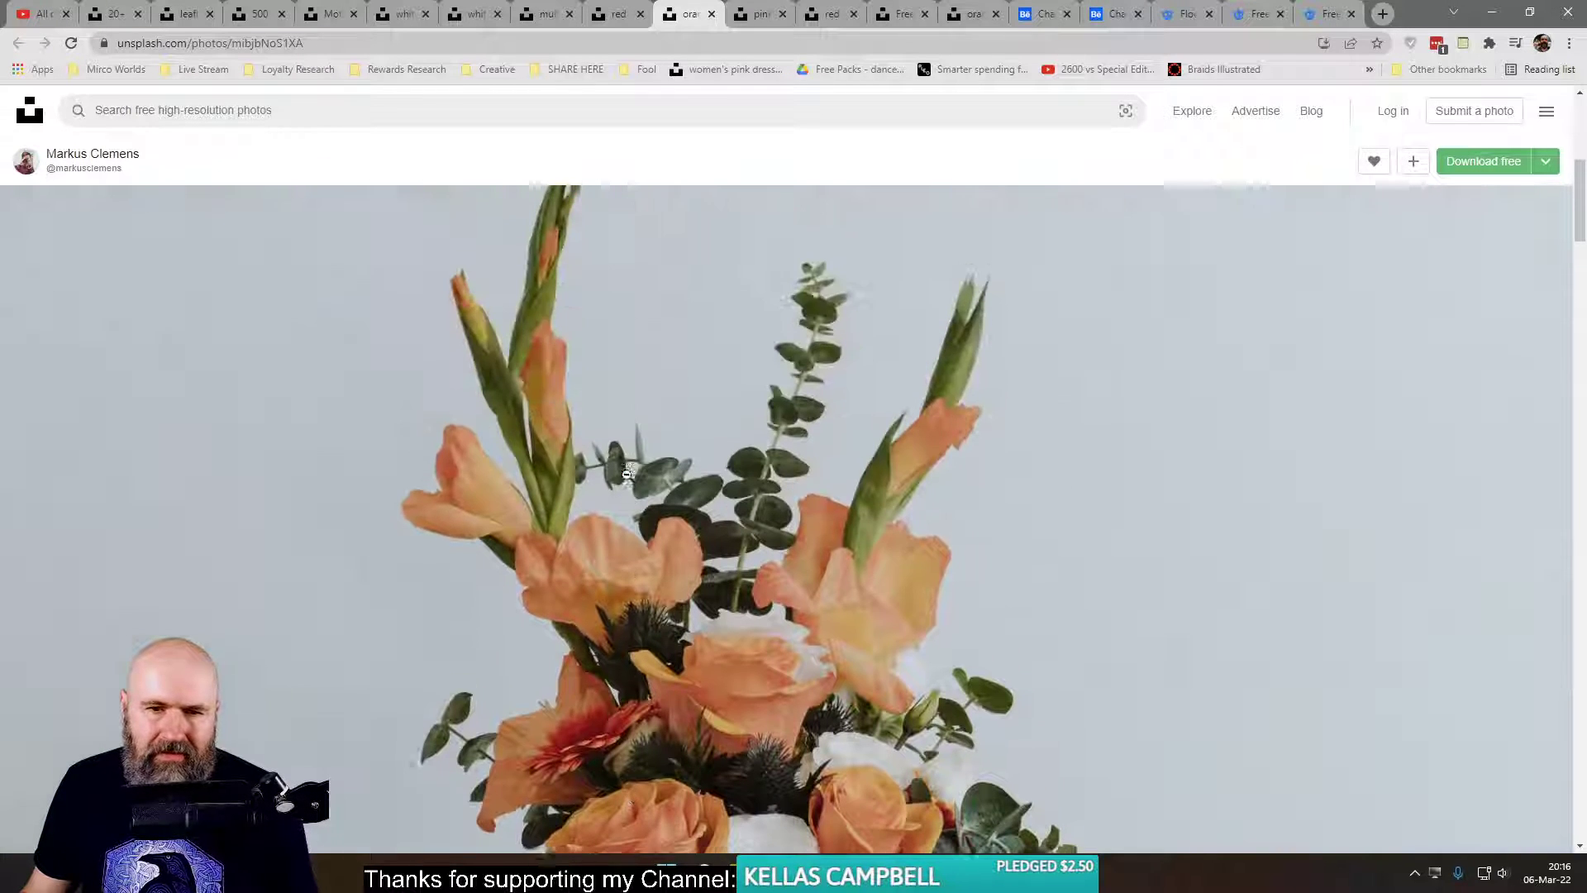
- Download the orange bouquet photo as a JPG into the 09 WK folder, keeping the suggested file name
{"action": "left_click", "coordinate": [657, 468]}
{"action": "scroll", "coordinate": [733, 458], "scroll_direction": "up", "scroll_amount": 7}
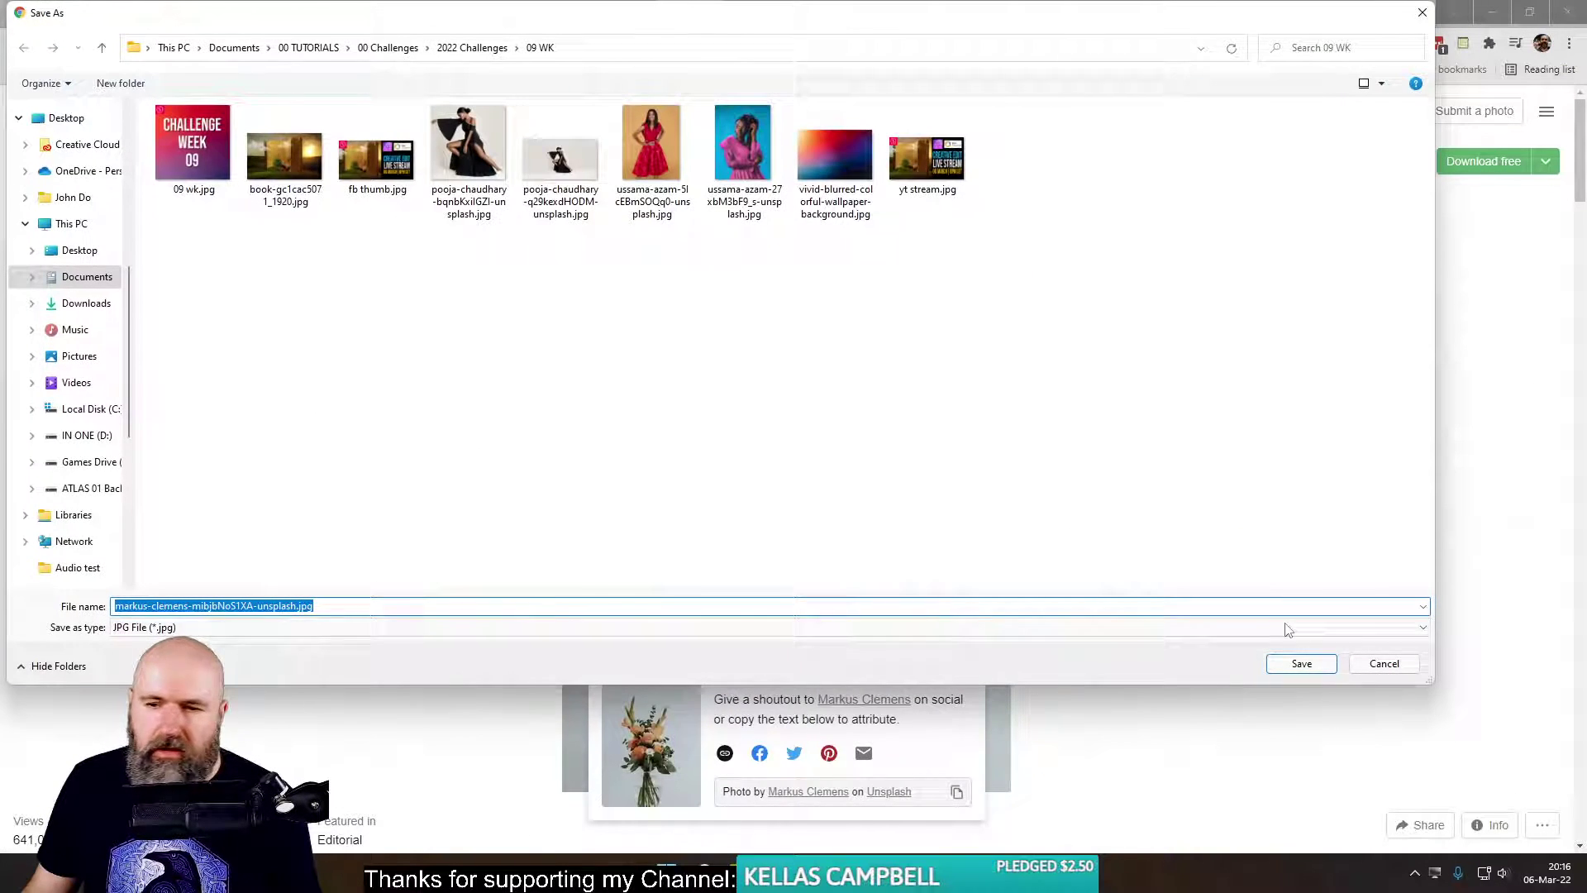
{"action": "left_click", "coordinate": [1305, 664]}
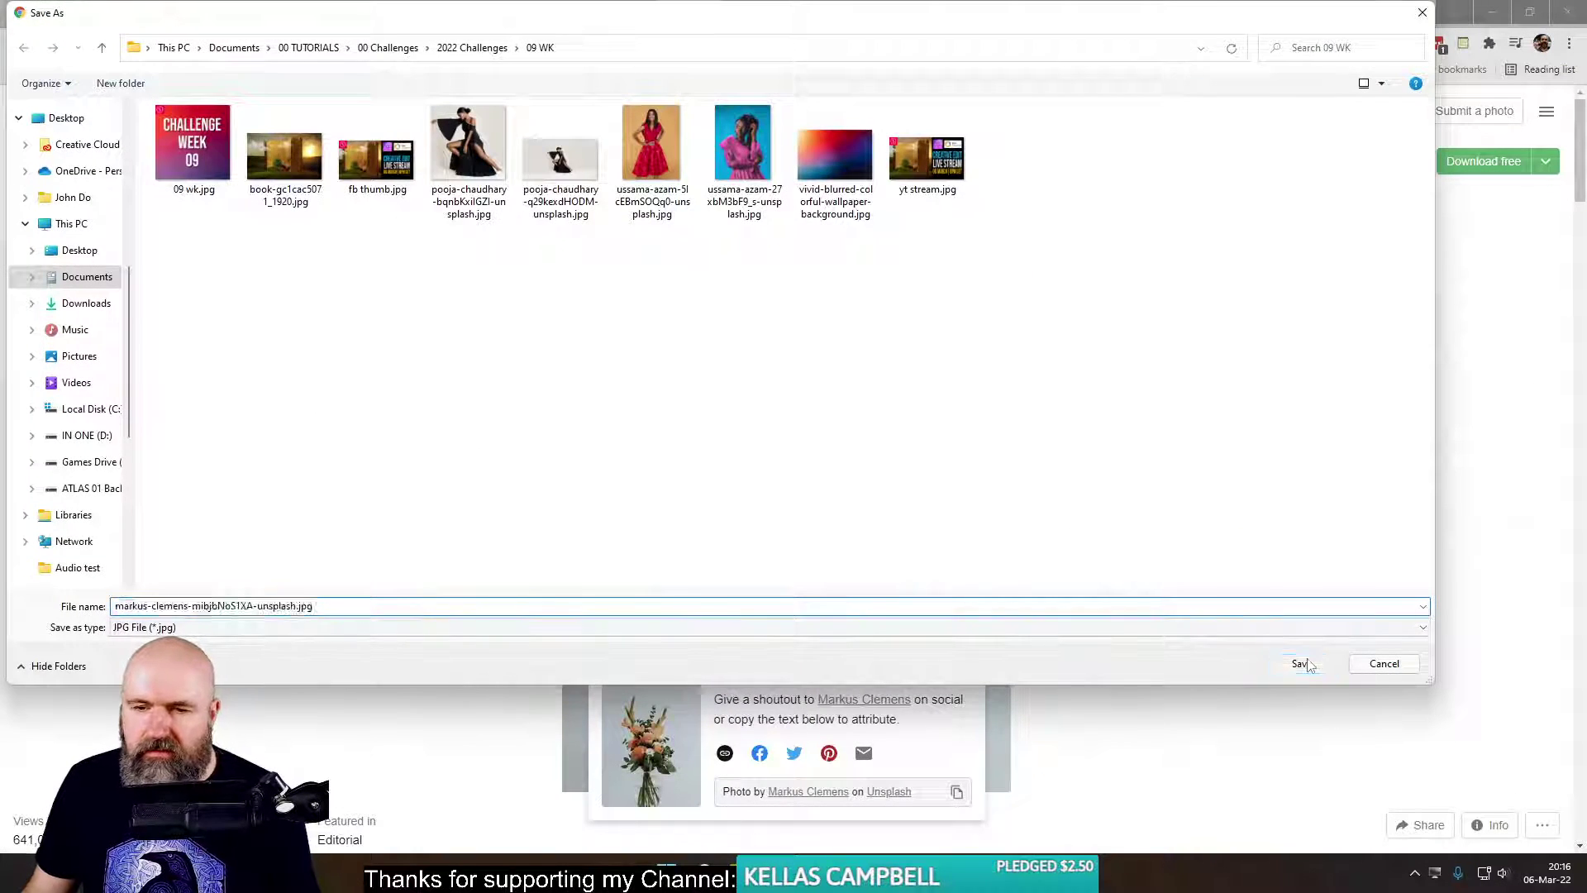
- Switch to Affinity Photo and start saving the document into the 09 WK folder within 2022 Challenges
{"action": "key", "text": "alt+Tab"}
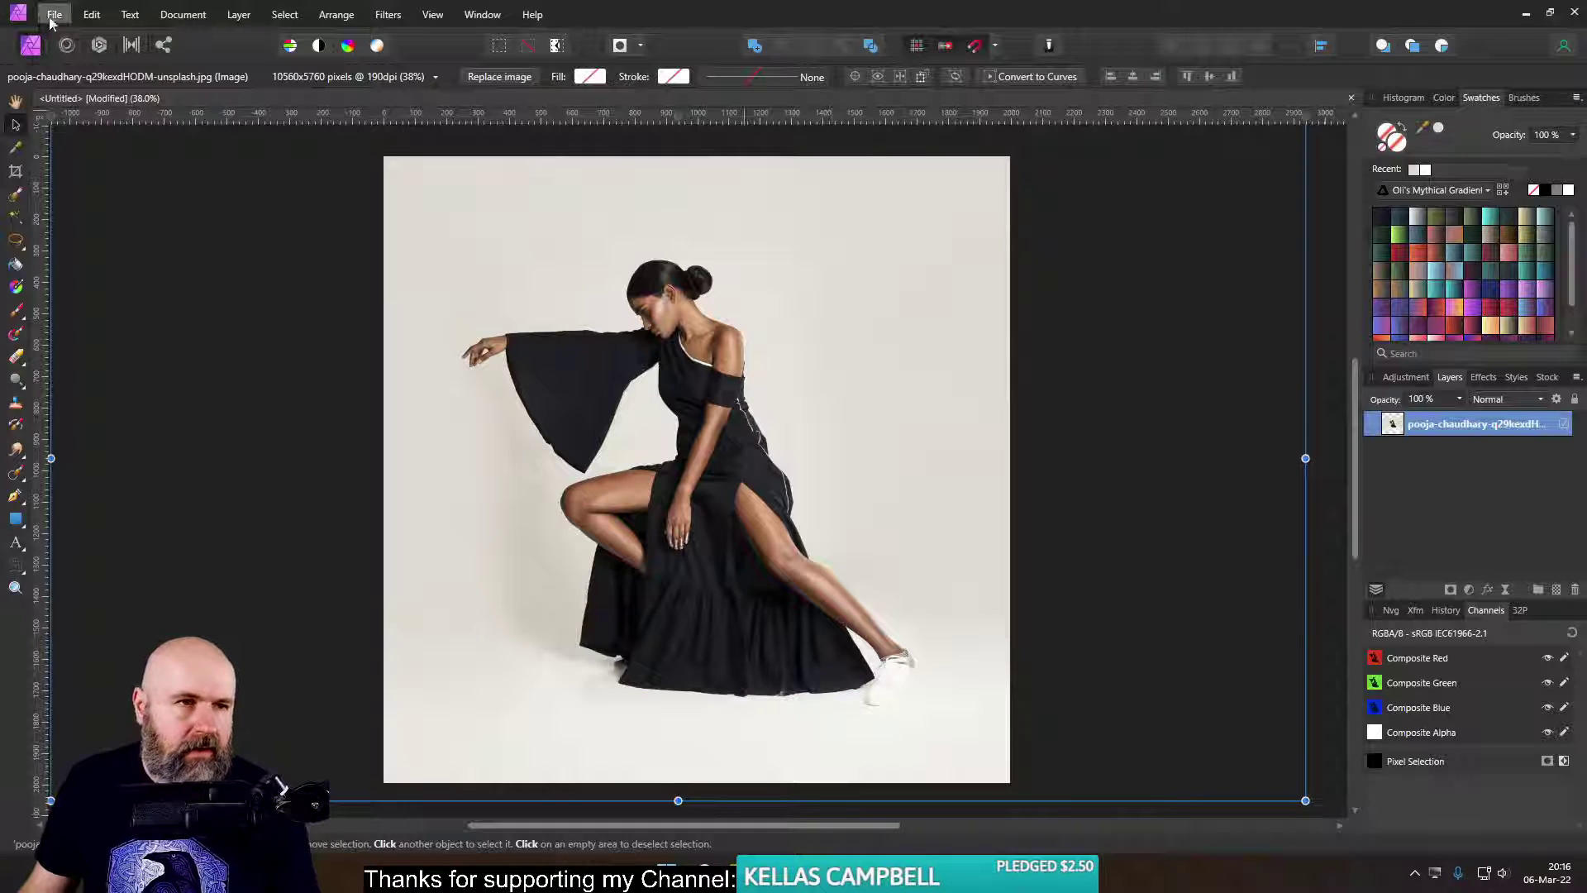
{"action": "left_click", "coordinate": [53, 15]}
{"action": "left_click", "coordinate": [56, 277]}
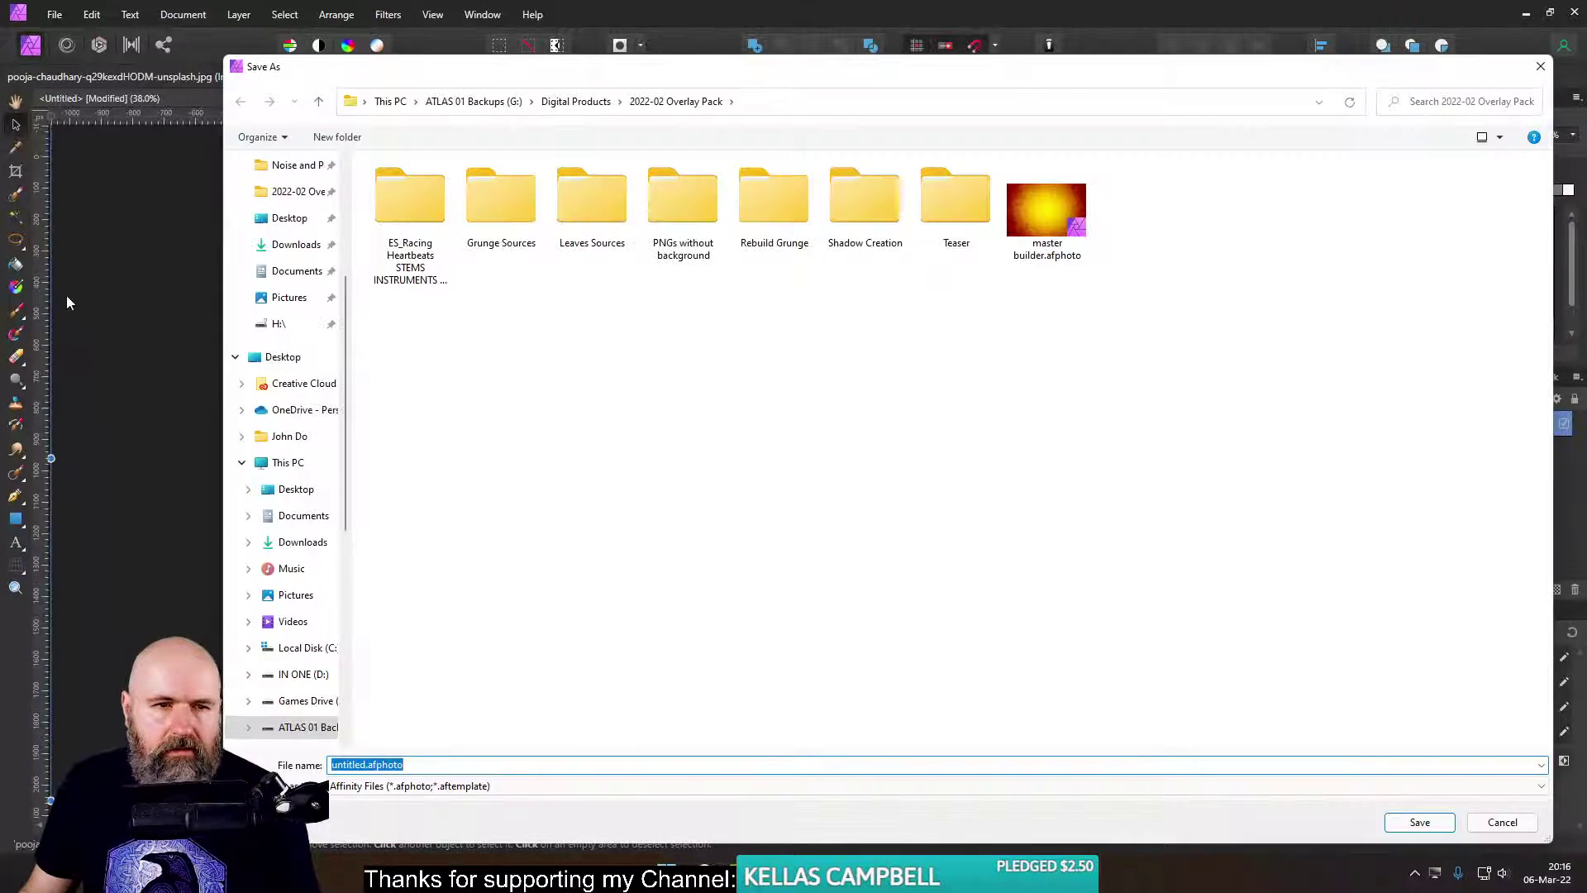
{"action": "left_click", "coordinate": [294, 270]}
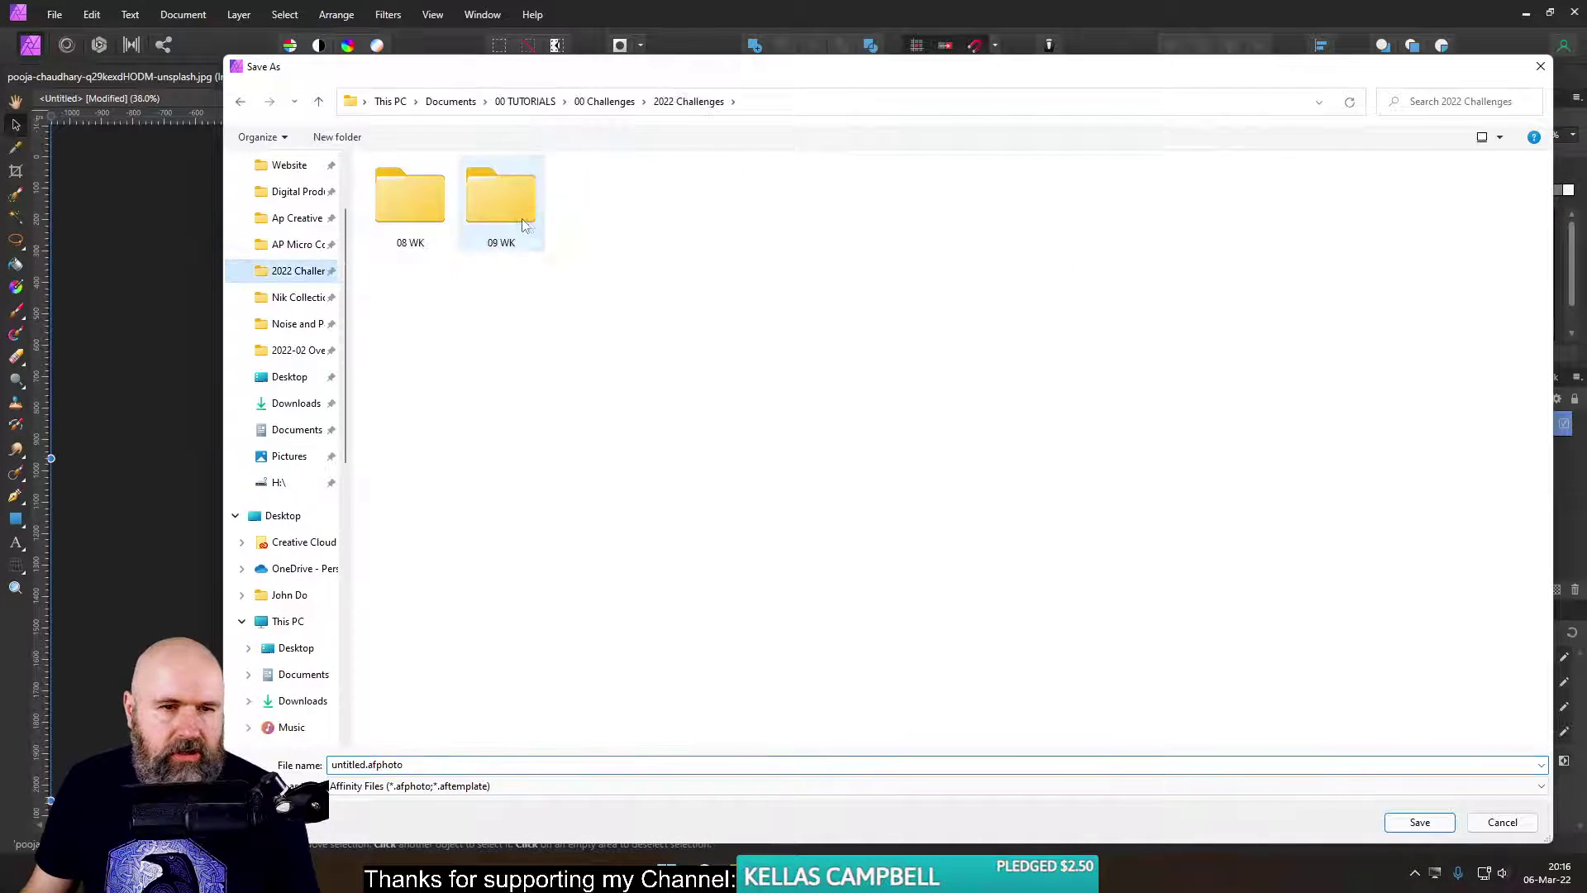
{"action": "double_click", "coordinate": [505, 211]}
- Name the document "flower woman", keeping the afphoto extension, and save it
{"action": "double_click", "coordinate": [374, 766]}
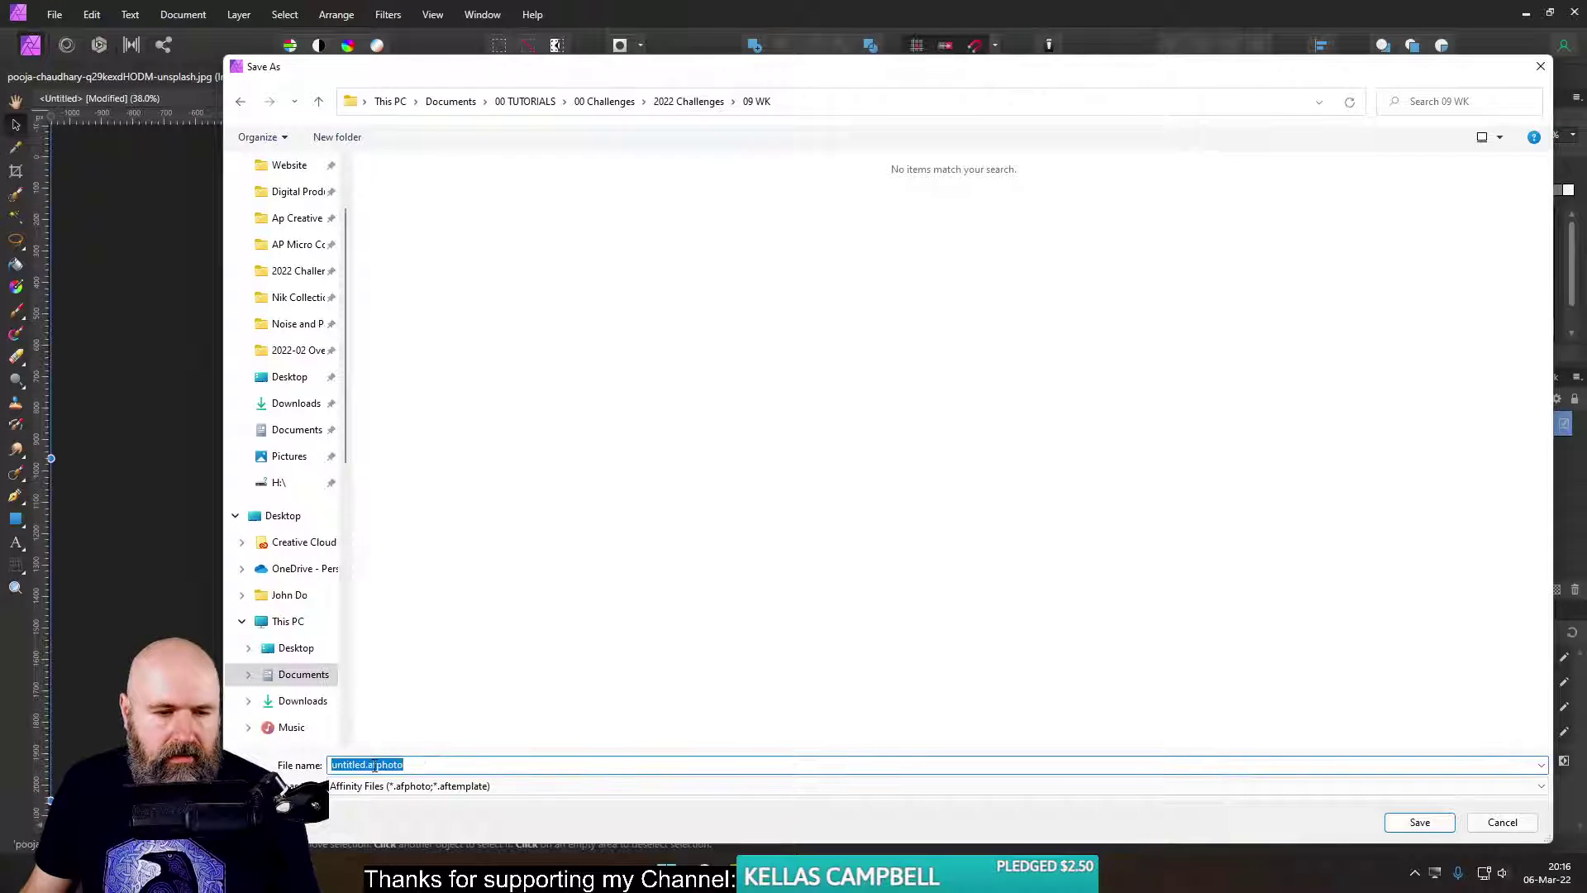
{"action": "double_click", "coordinate": [365, 765]}
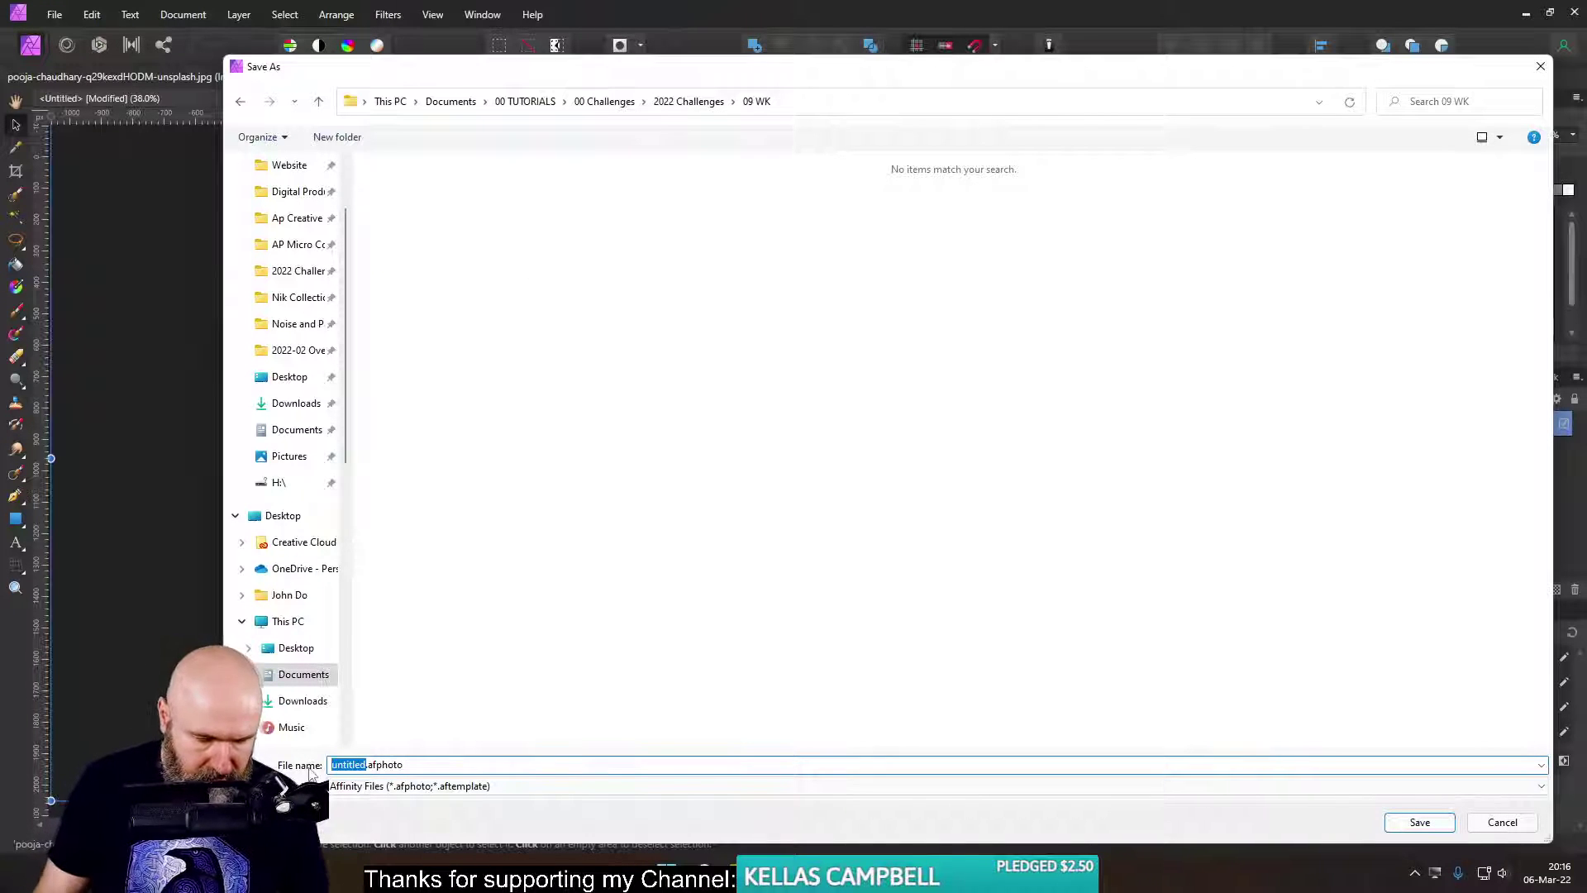
{"action": "type", "text": "flower g"}
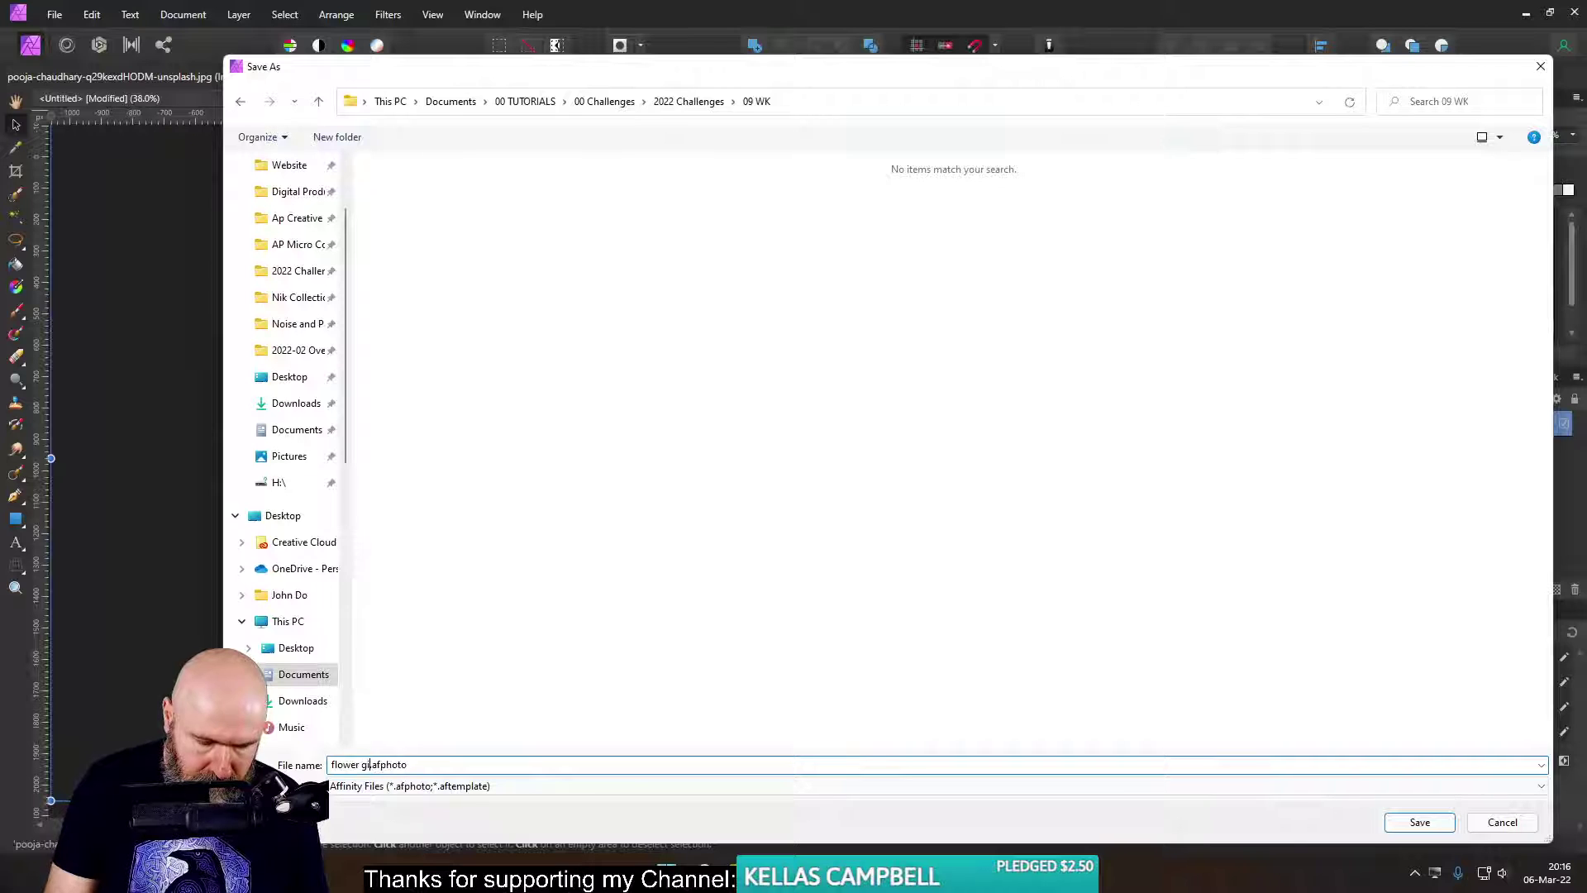
{"action": "type", "text": "i"}
{"action": "key", "text": "BackSpace"}
{"action": "key", "text": "BackSpace"}
{"action": "key", "text": "BackSpace"}
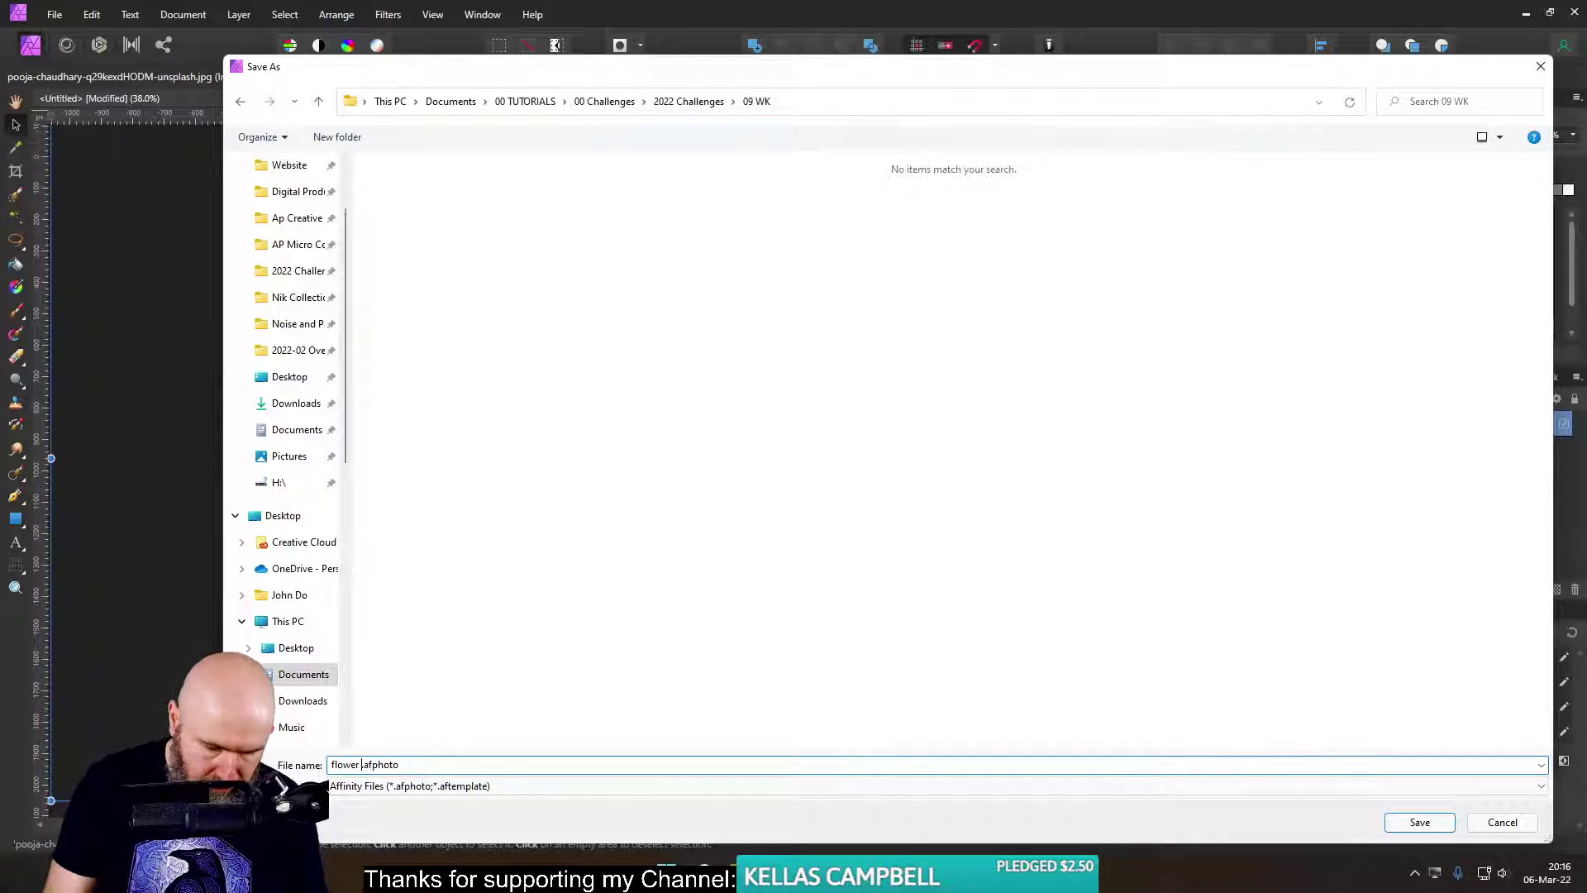
{"action": "type", "text": "woman"}
{"action": "key", "text": "Return"}
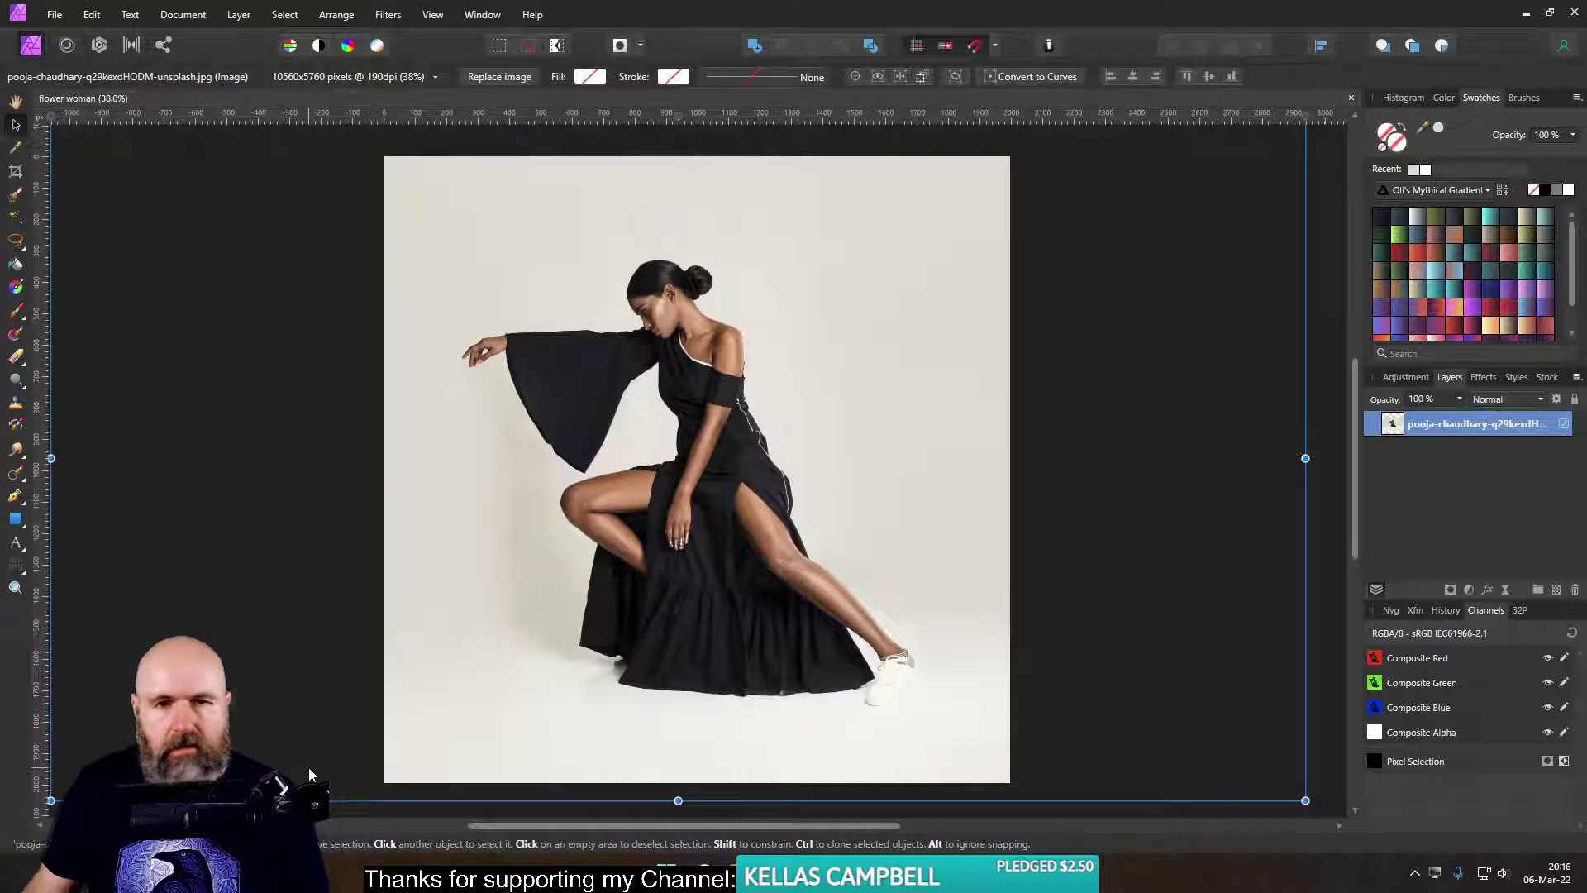
- Bring up the 09 WK folder, close the unneeded 00 Main Social Files window, and place the downloaded orange bouquet photo in the document
{"action": "mouse_move", "coordinate": [739, 876]}
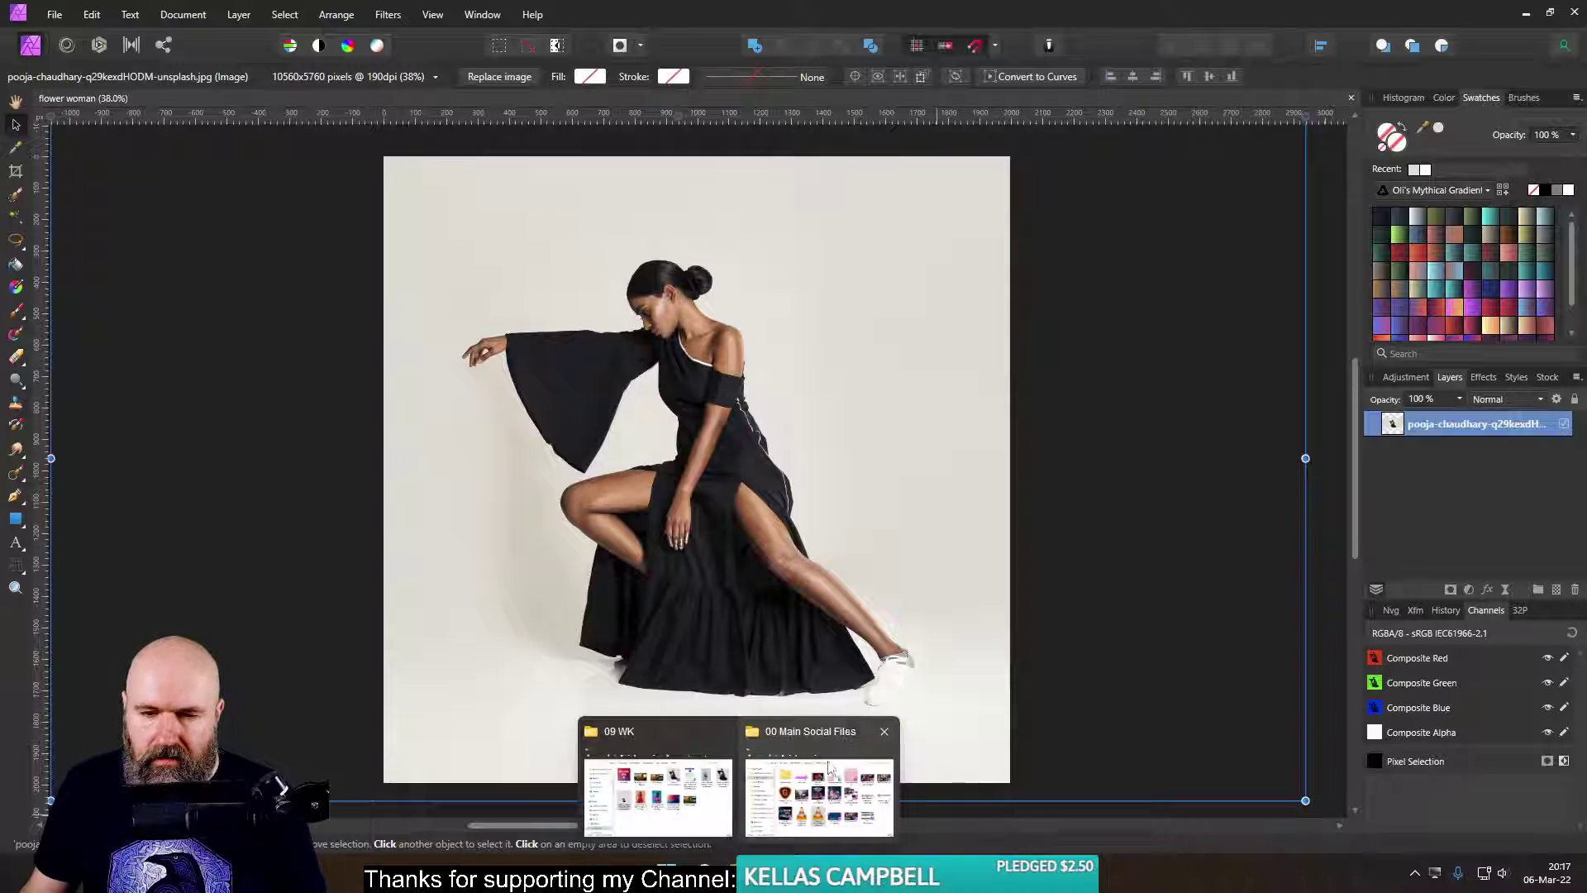
{"action": "left_click", "coordinate": [811, 782]}
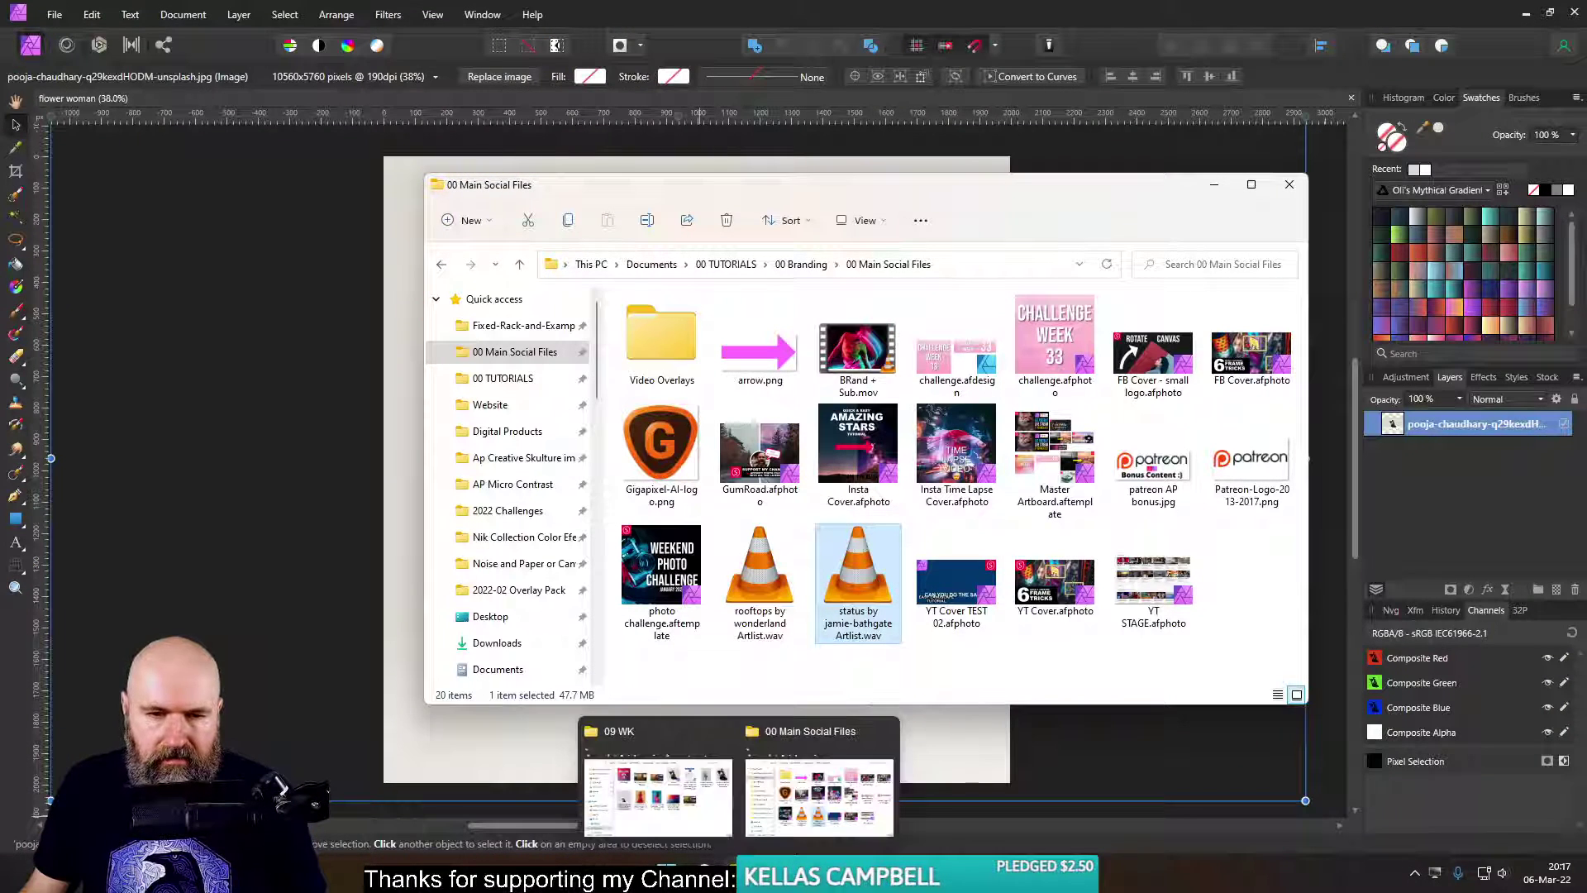
{"action": "left_click", "coordinate": [662, 786]}
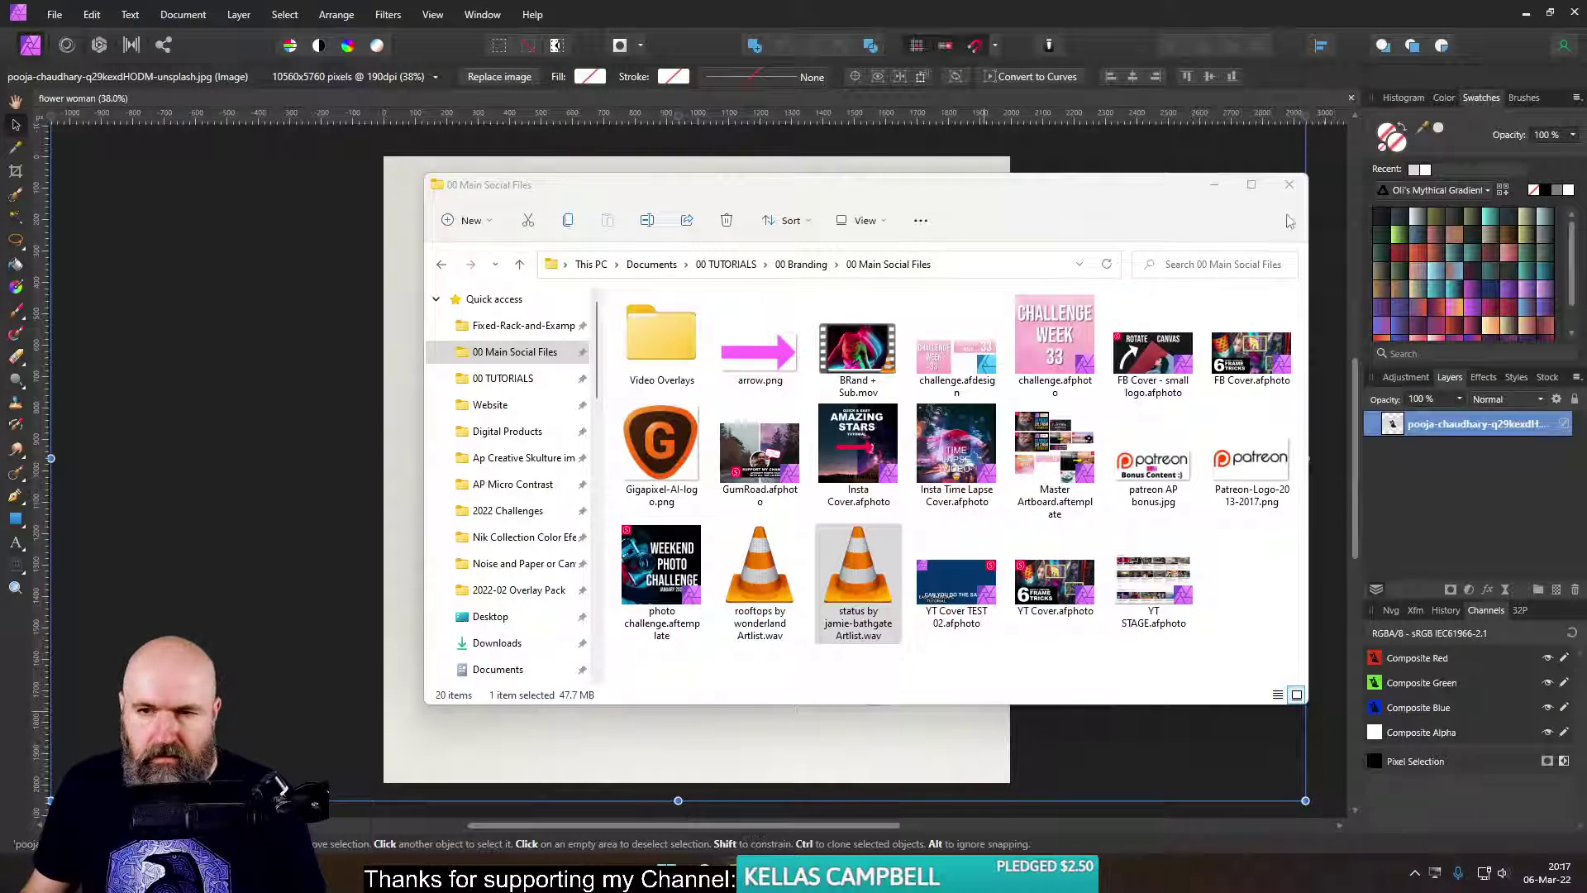
{"action": "left_click", "coordinate": [1289, 184]}
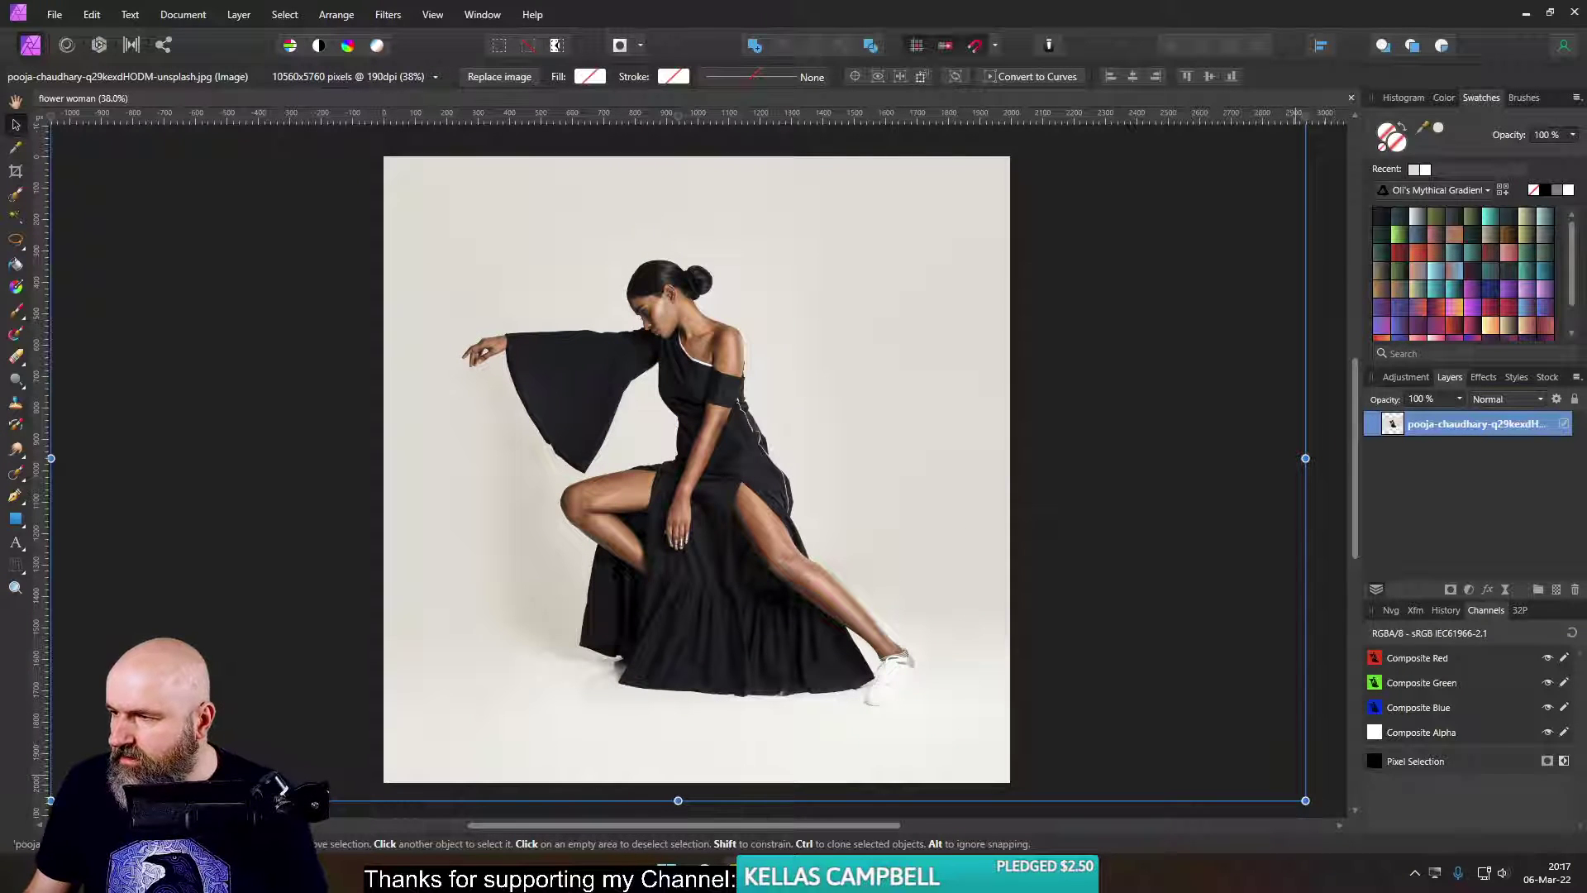
{"action": "left_click", "coordinate": [868, 409]}
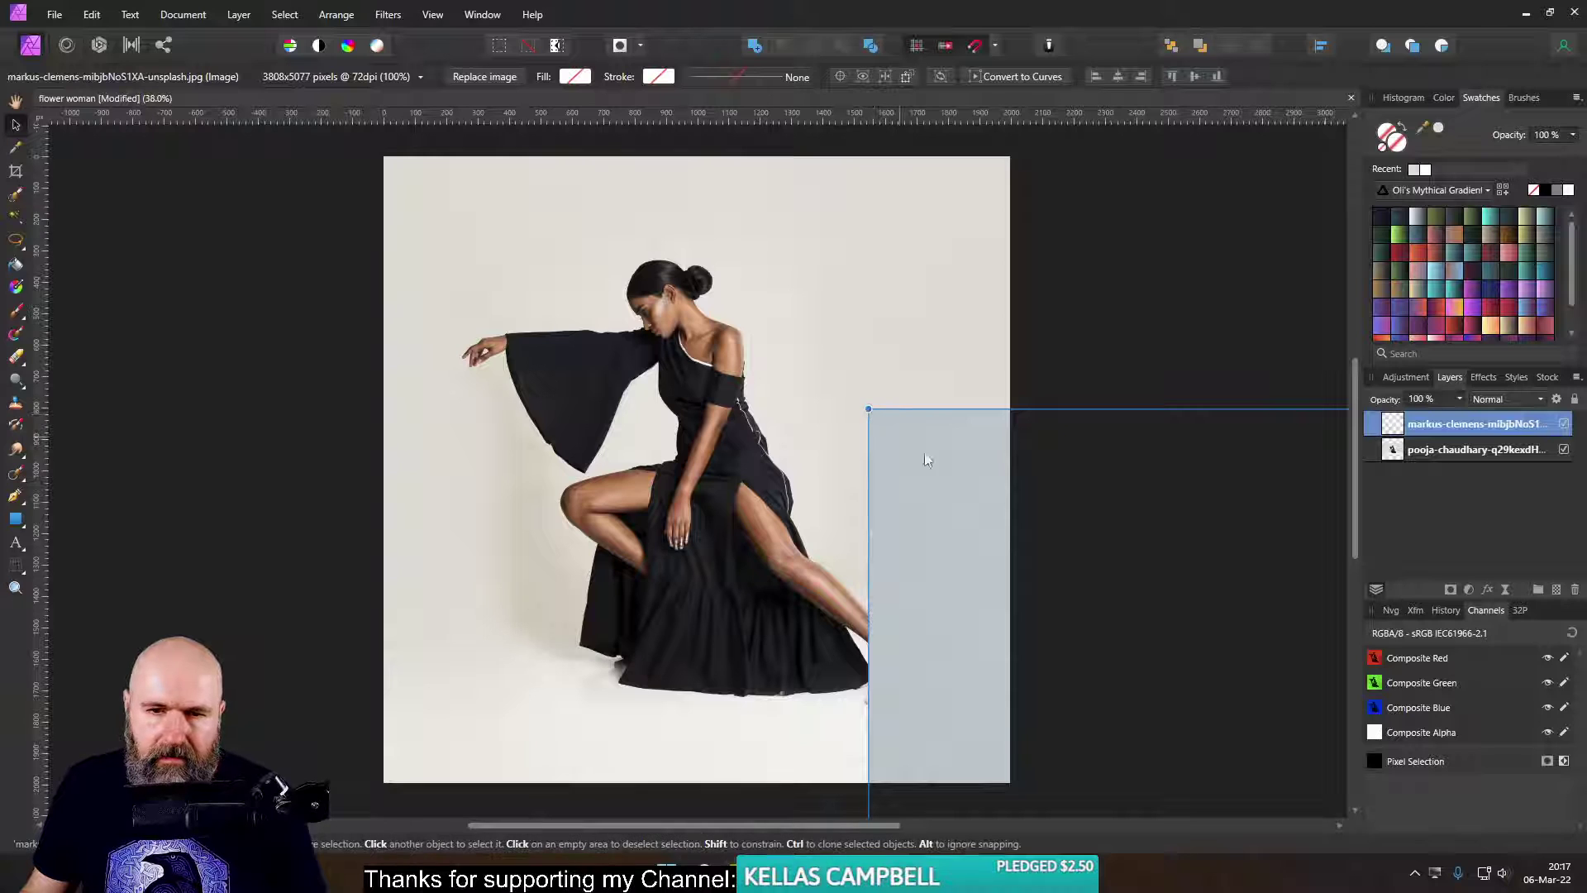
- Move and scale the bouquet photo so the whole bouquet and vase fit on the canvas, flush with its right and lower edges
{"action": "left_click_drag", "start_coordinate": [925, 457], "coordinate": [414, 165]}
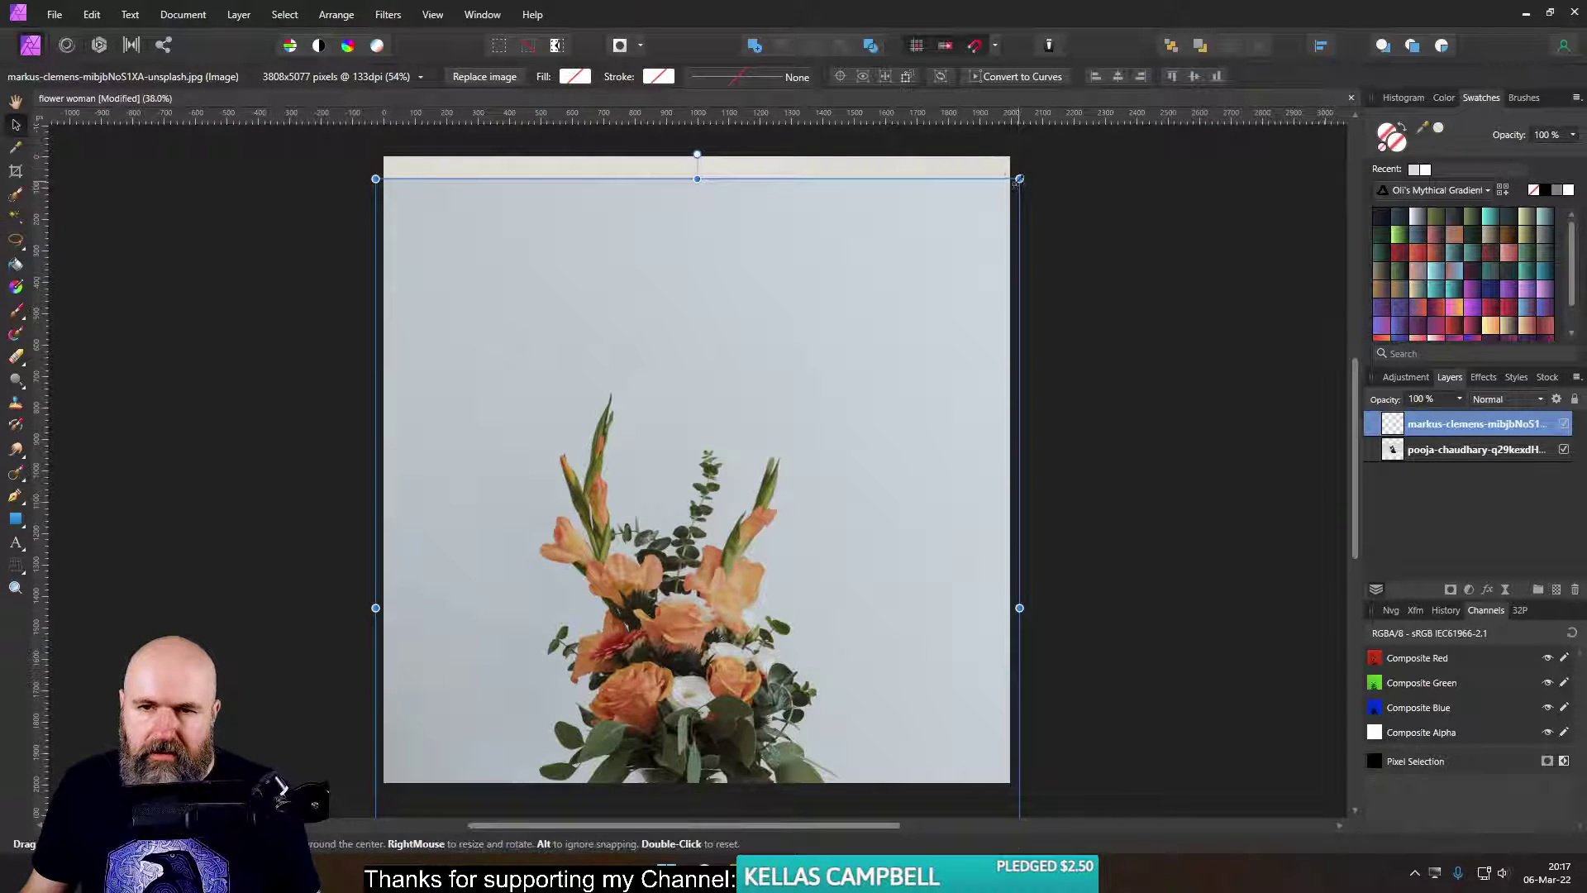
{"action": "left_click_drag", "start_coordinate": [1019, 180], "coordinate": [745, 542]}
{"action": "left_click_drag", "start_coordinate": [599, 617], "coordinate": [723, 295]}
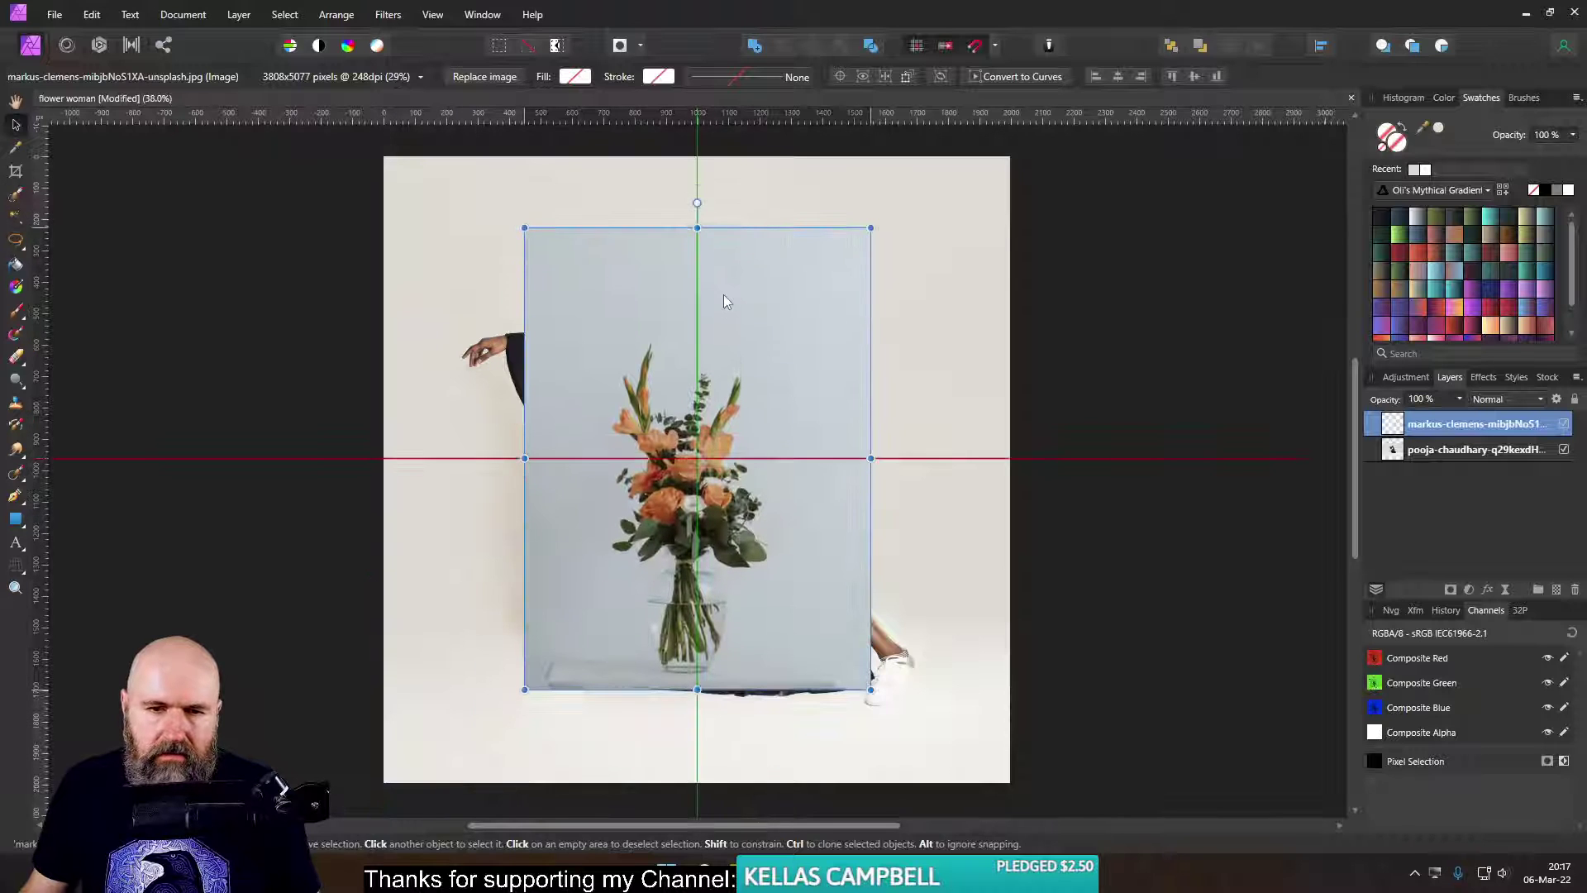
{"action": "left_click_drag", "start_coordinate": [871, 227], "coordinate": [862, 391]}
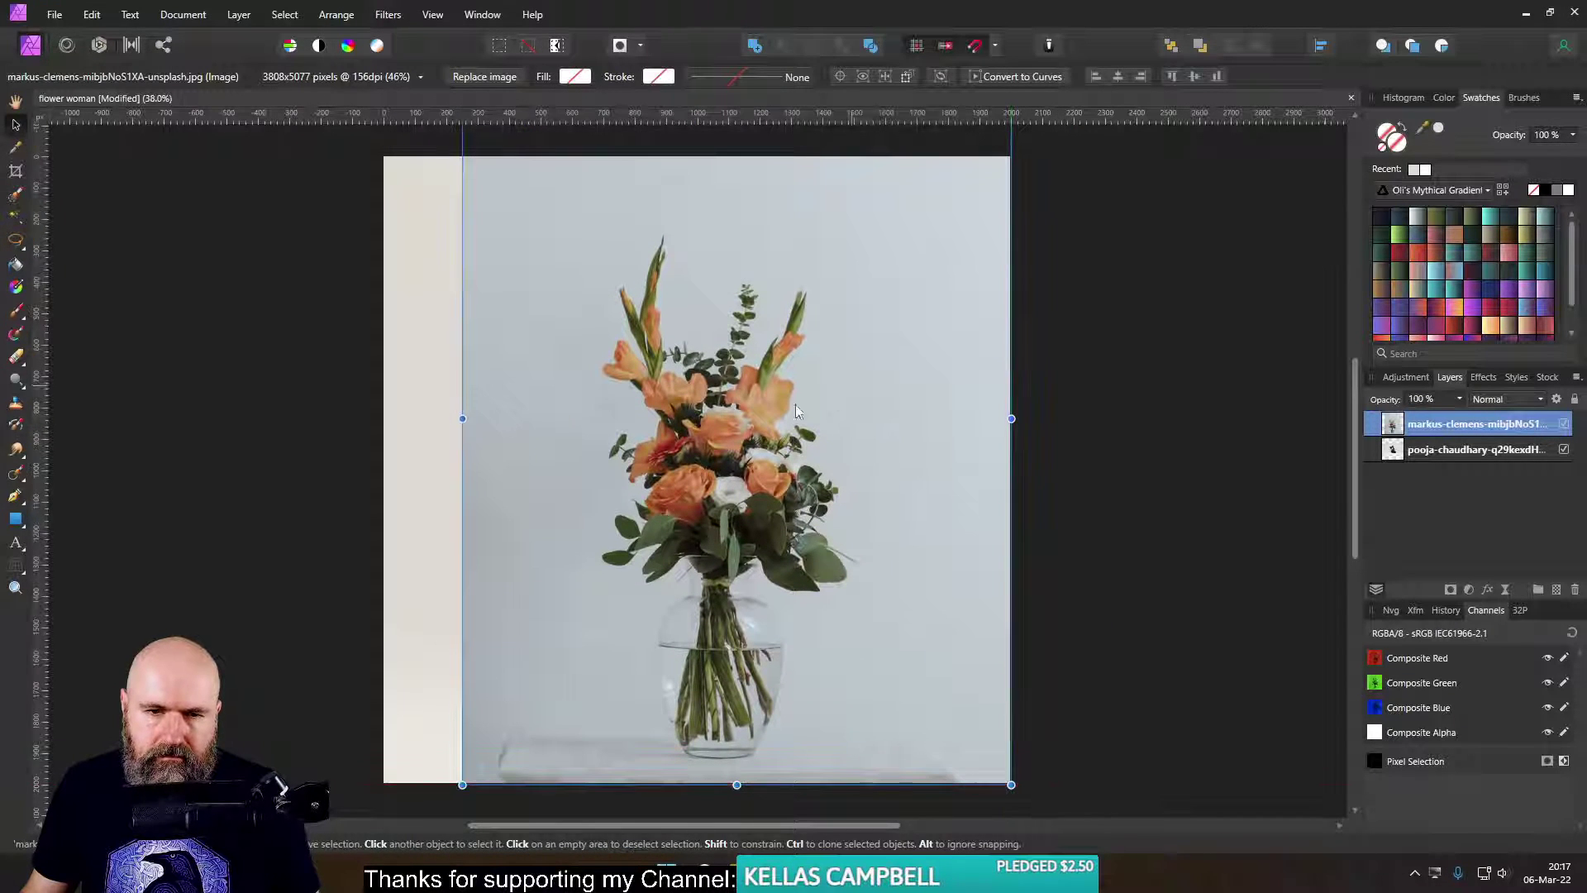
- With the Selection Brush at 45 px, select the plain background along the bouquet's left side and around the tall left gladiolus
{"action": "scroll", "coordinate": [701, 423], "scroll_direction": "up", "scroll_amount": 5}
{"action": "scroll", "coordinate": [701, 424], "scroll_direction": "down", "scroll_amount": 4}
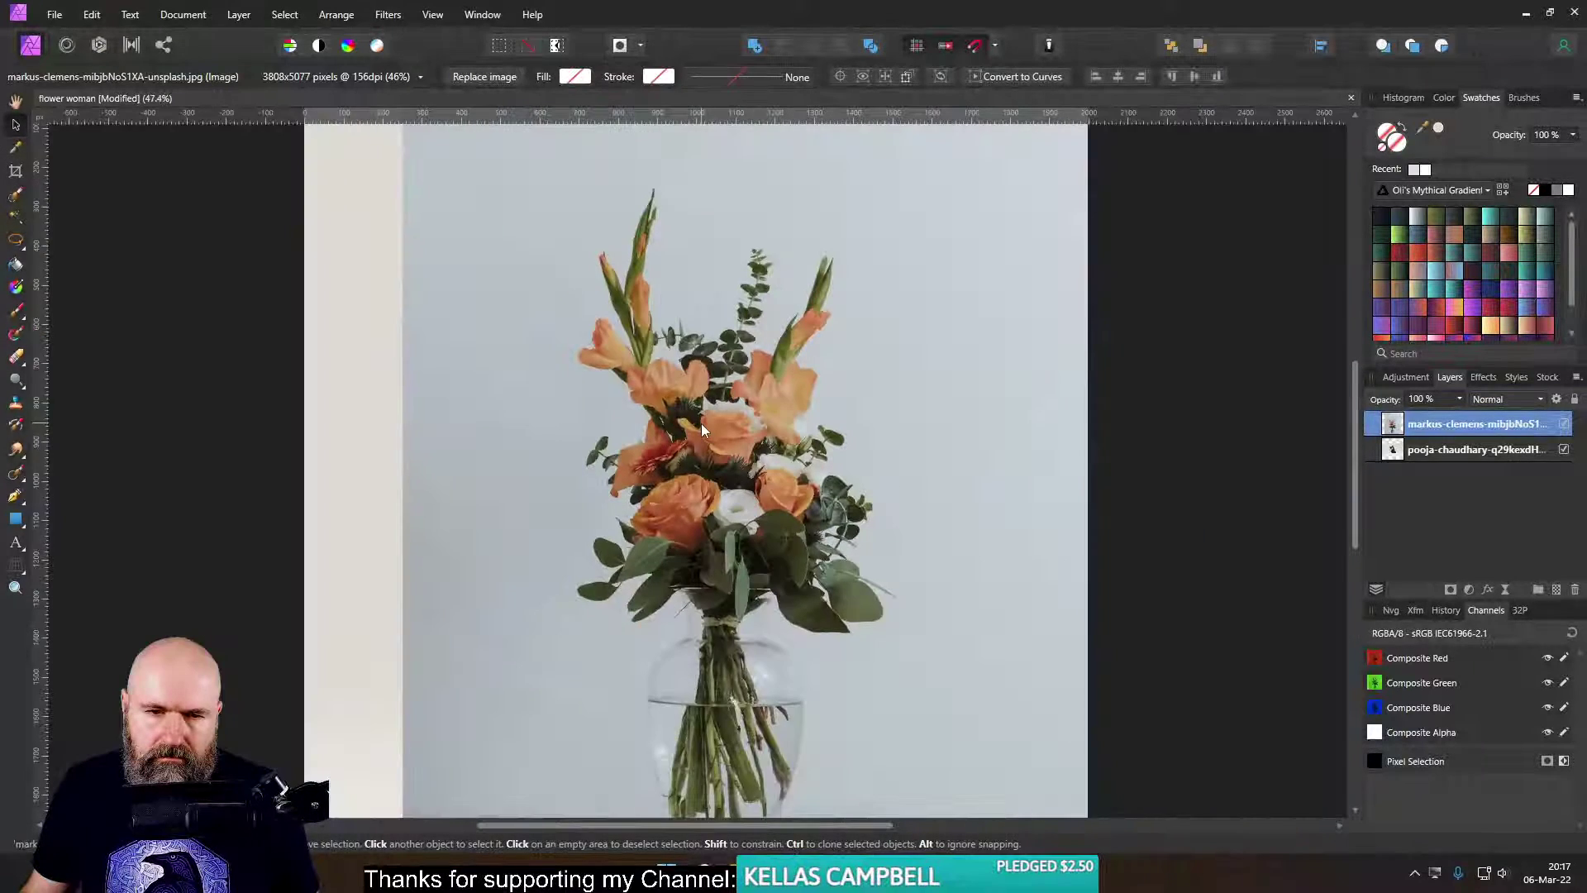
{"action": "scroll", "coordinate": [701, 423], "scroll_direction": "up", "scroll_amount": 2}
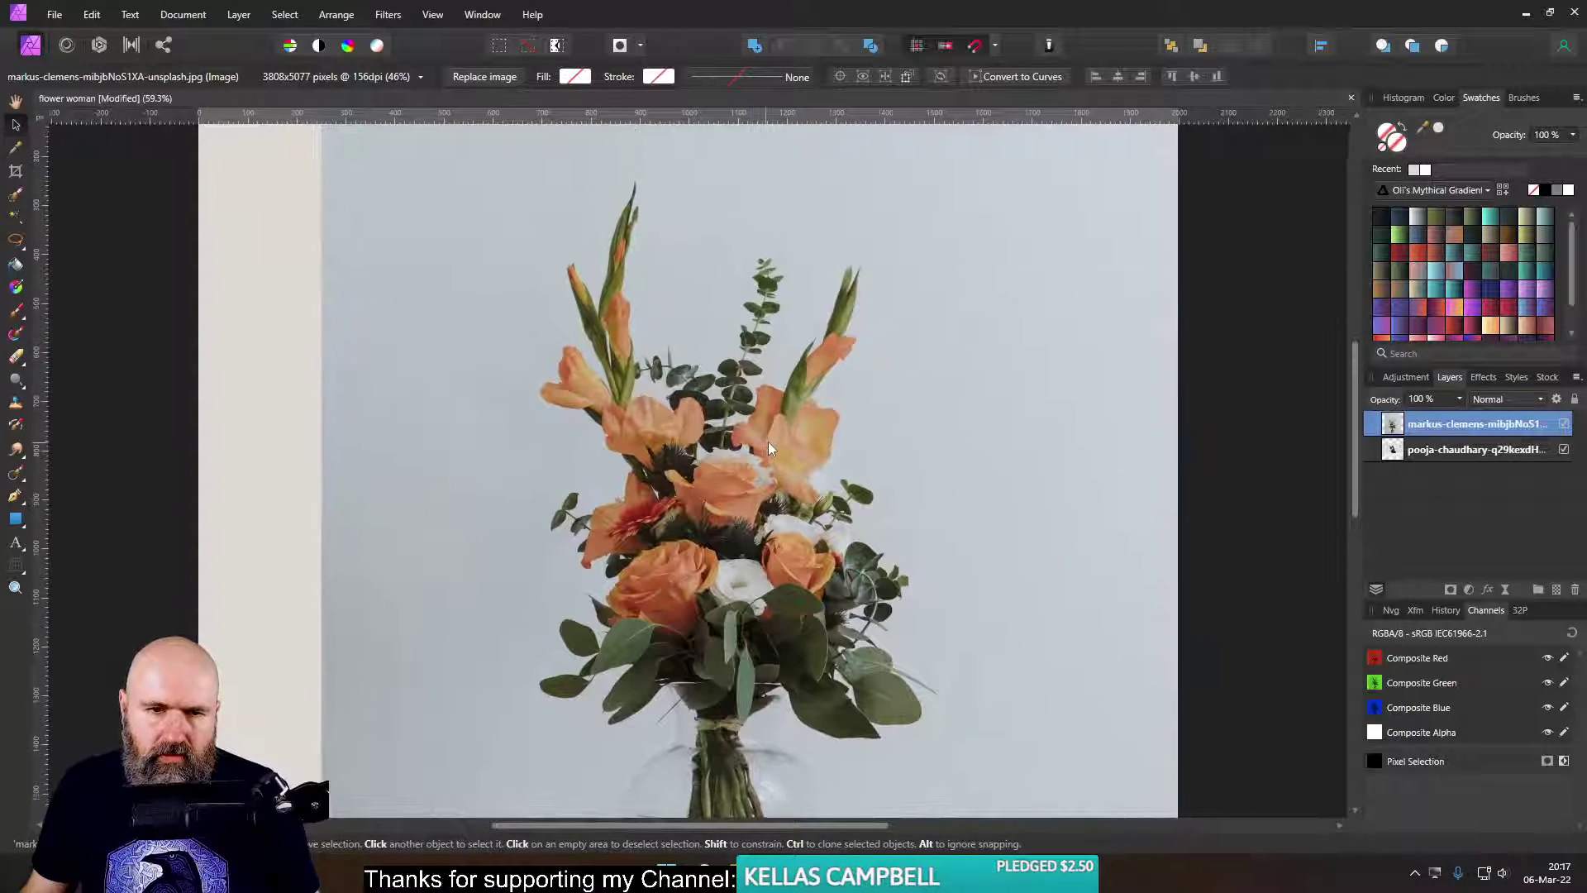
{"action": "left_click", "coordinate": [15, 196]}
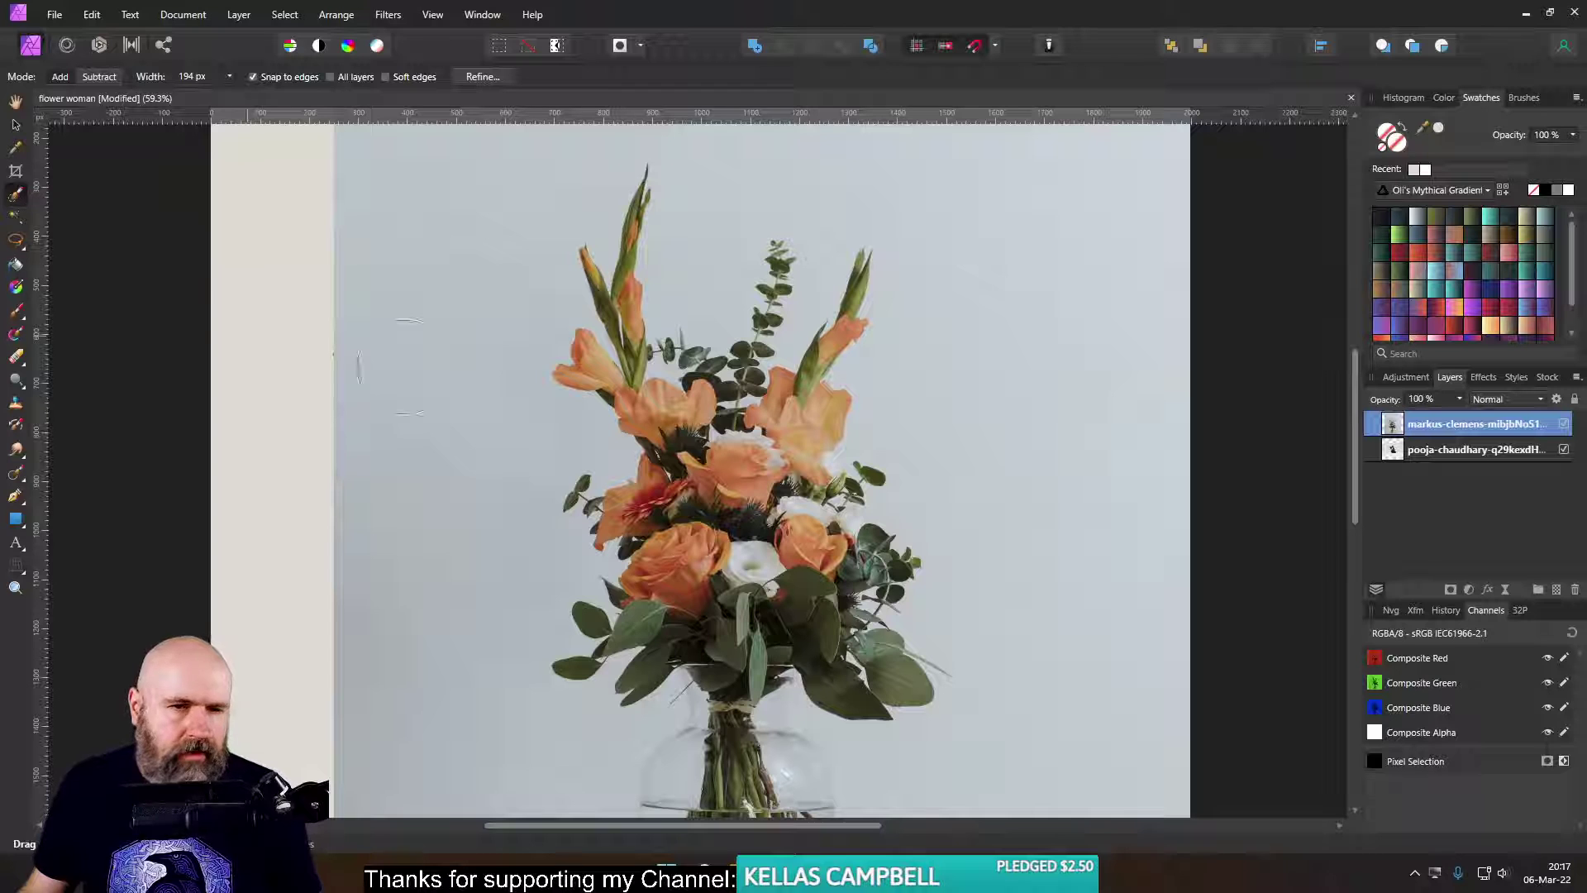
{"action": "left_click", "coordinate": [229, 76]}
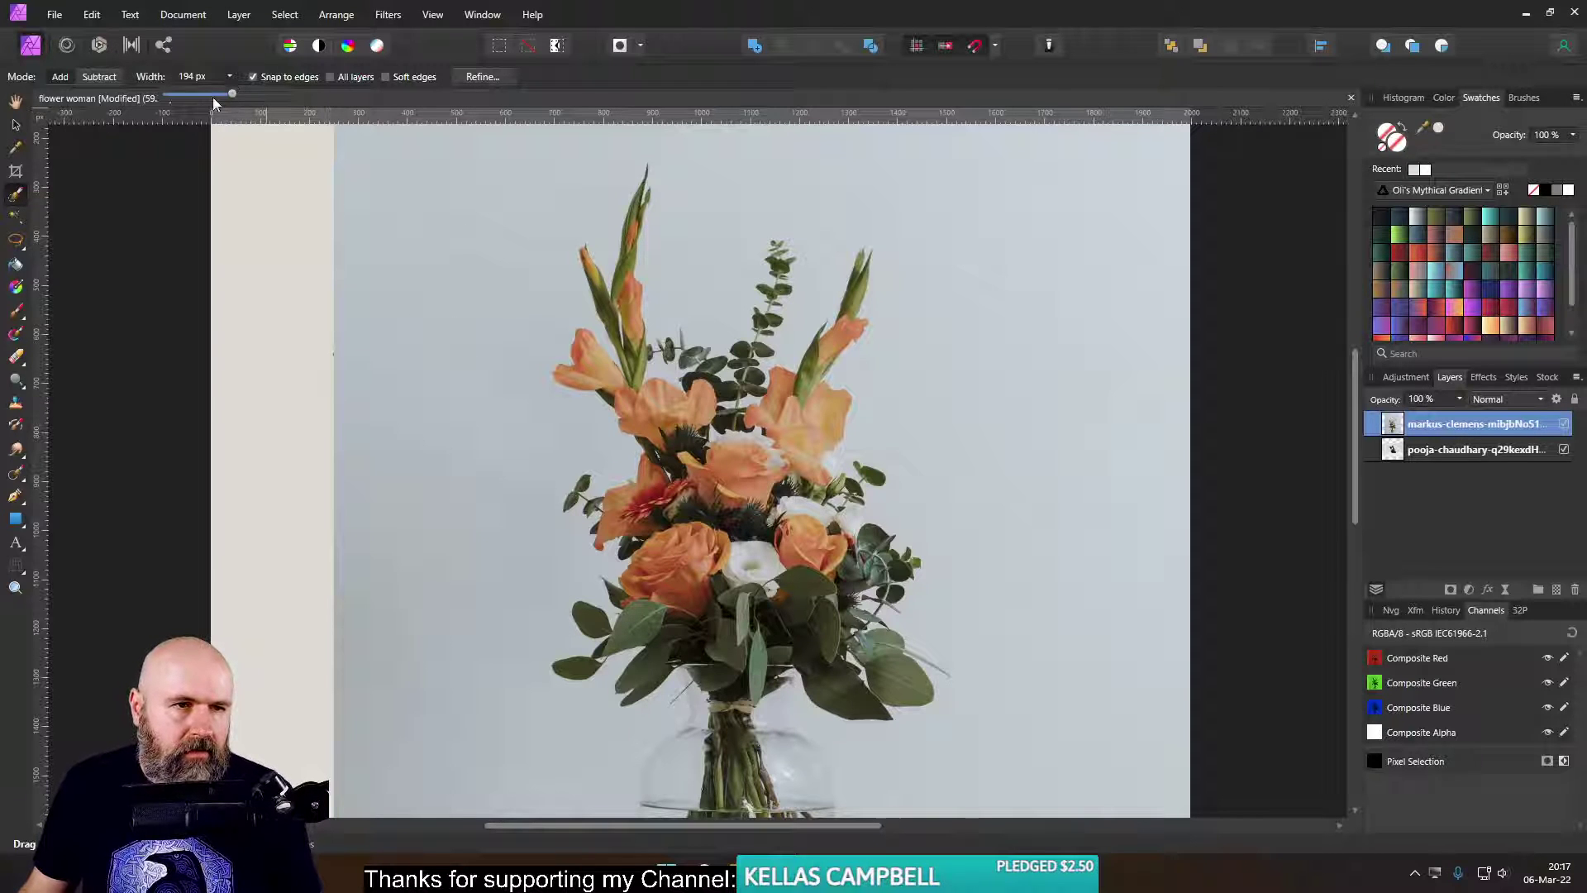
{"action": "left_click", "coordinate": [208, 94]}
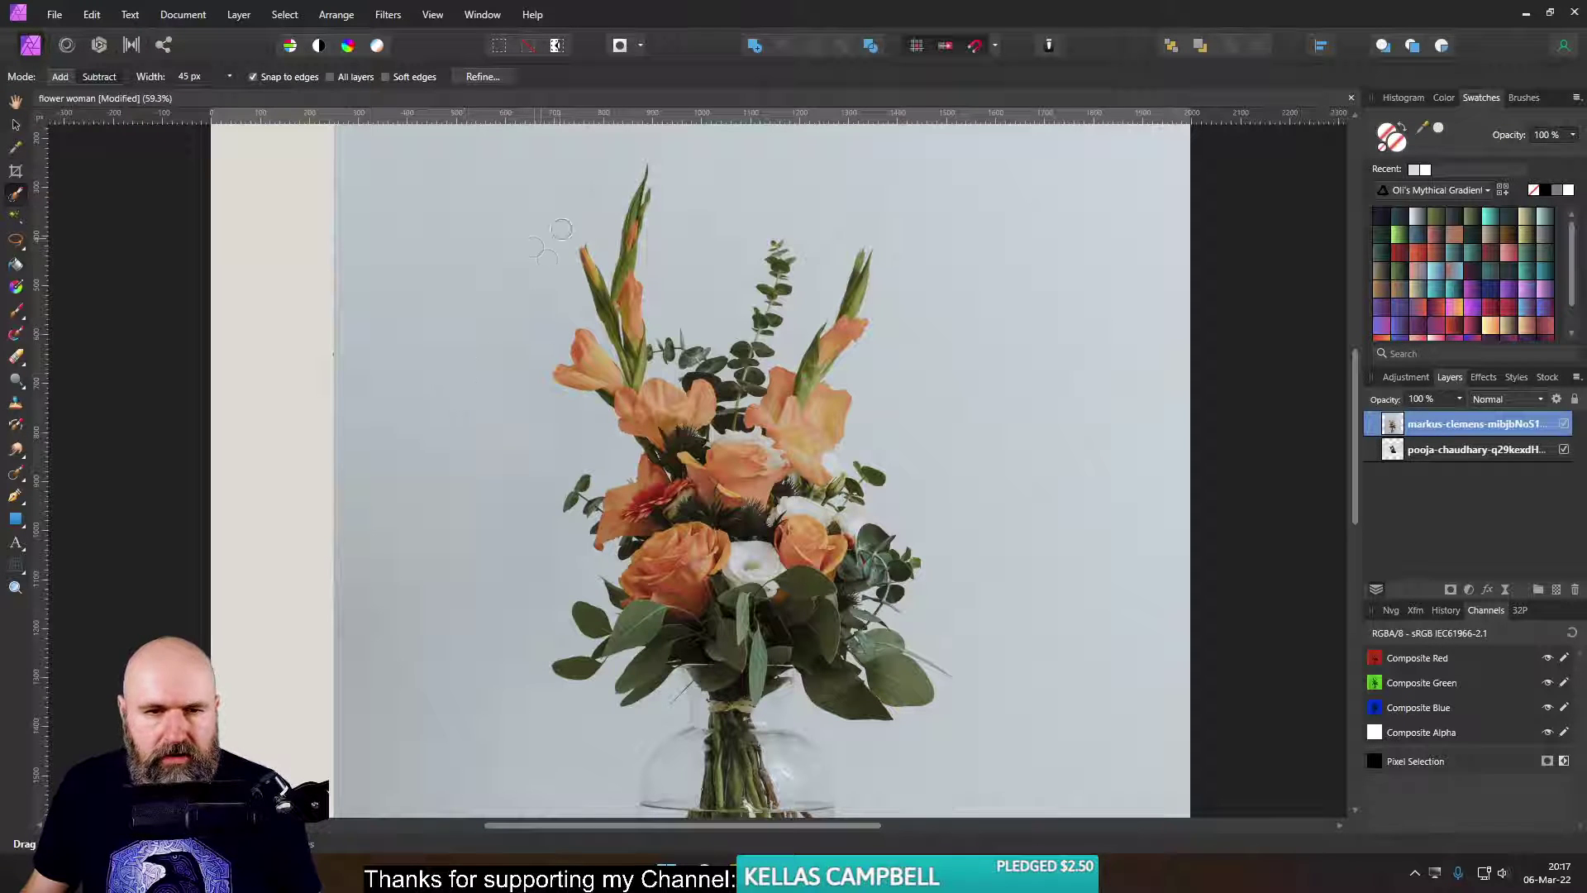
{"action": "scroll", "coordinate": [532, 320], "scroll_direction": "down", "scroll_amount": 4}
{"action": "scroll", "coordinate": [590, 446], "scroll_direction": "up", "scroll_amount": 6}
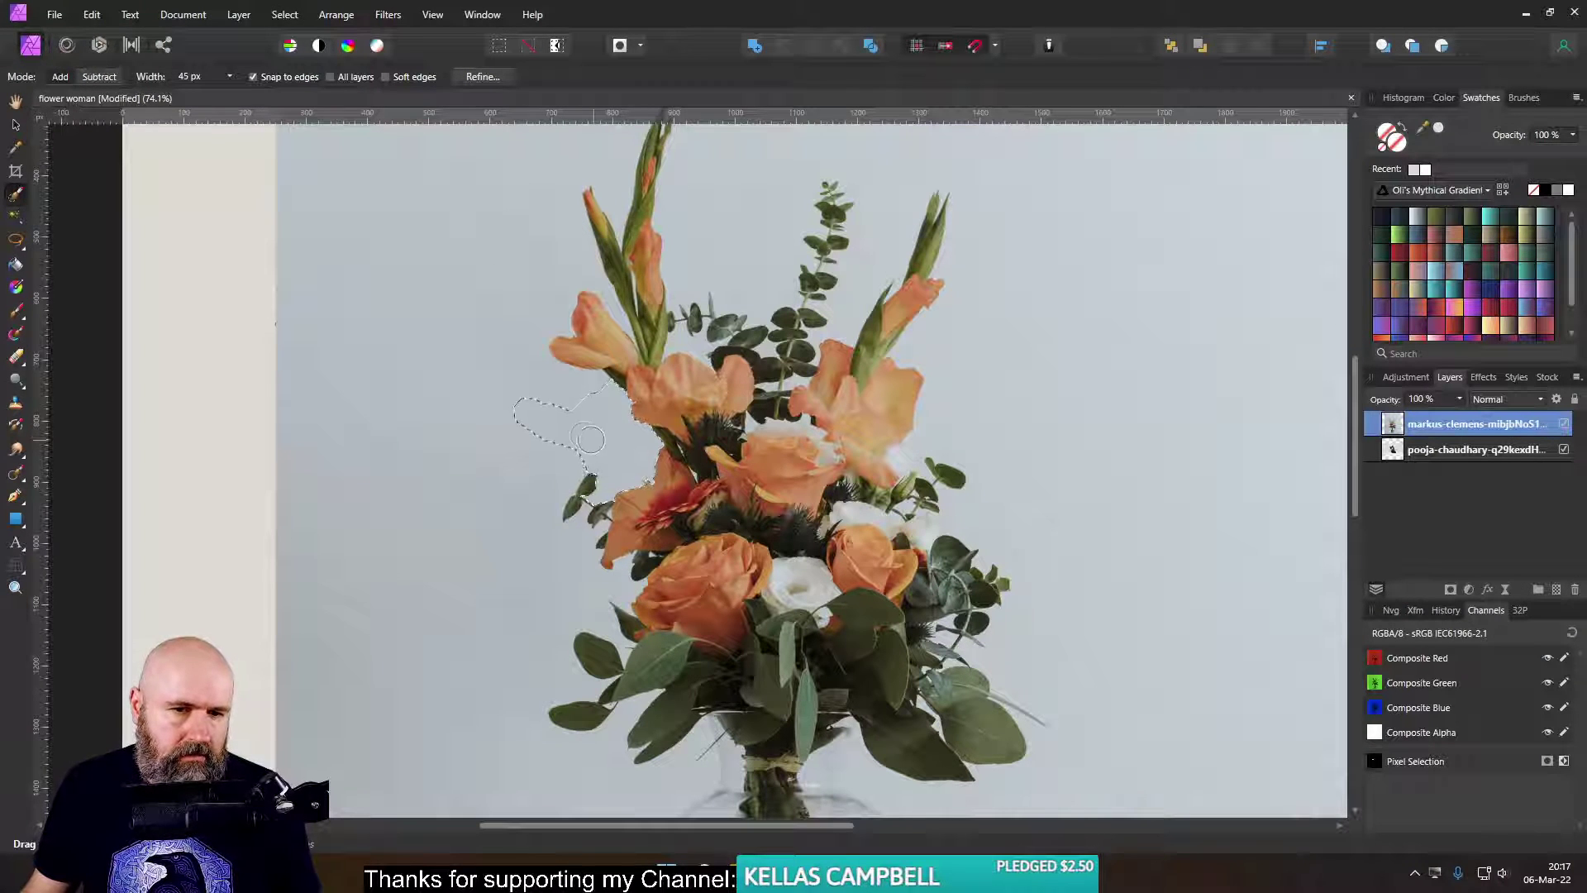
{"action": "mouse_move", "coordinate": [498, 314]}
{"action": "left_mouse_down"}
{"action": "mouse_move", "coordinate": [577, 261]}
{"action": "mouse_move", "coordinate": [541, 189]}
{"action": "mouse_move", "coordinate": [554, 148]}
{"action": "mouse_move", "coordinate": [779, 240]}
{"action": "mouse_move", "coordinate": [850, 292]}
{"action": "left_mouse_up"}
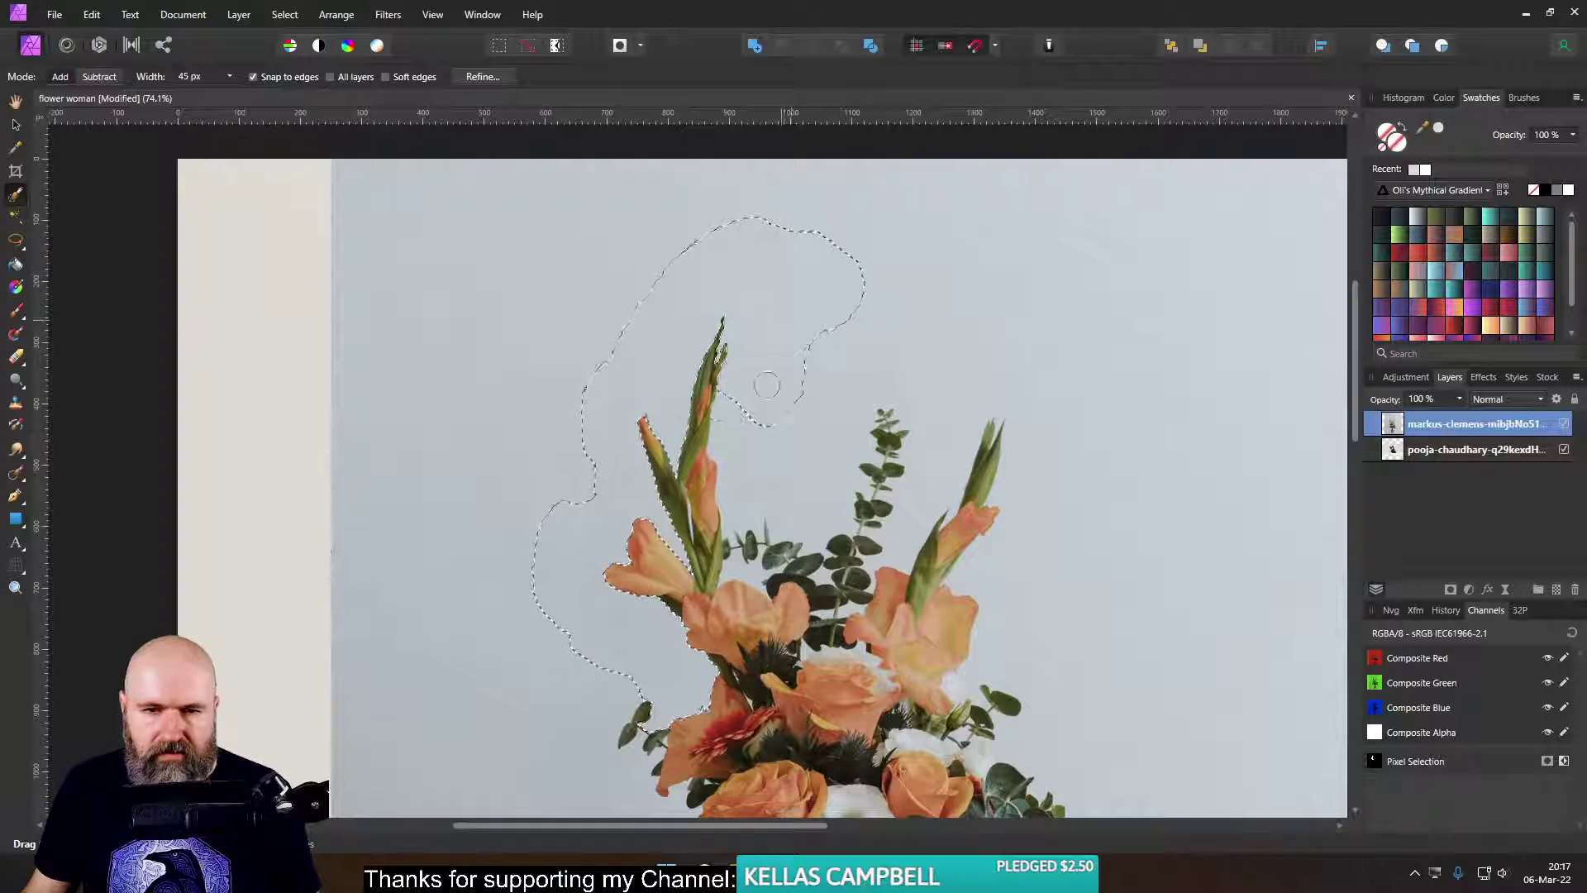
- Extend the background selection down the bouquet's right side, around the upper vase and lower leaves, and between the upper stems
{"action": "mouse_move", "coordinate": [937, 393]}
{"action": "left_mouse_down"}
{"action": "mouse_move", "coordinate": [1001, 562]}
{"action": "mouse_move", "coordinate": [1066, 644]}
{"action": "mouse_move", "coordinate": [879, 347]}
{"action": "mouse_move", "coordinate": [812, 275]}
{"action": "left_mouse_up"}
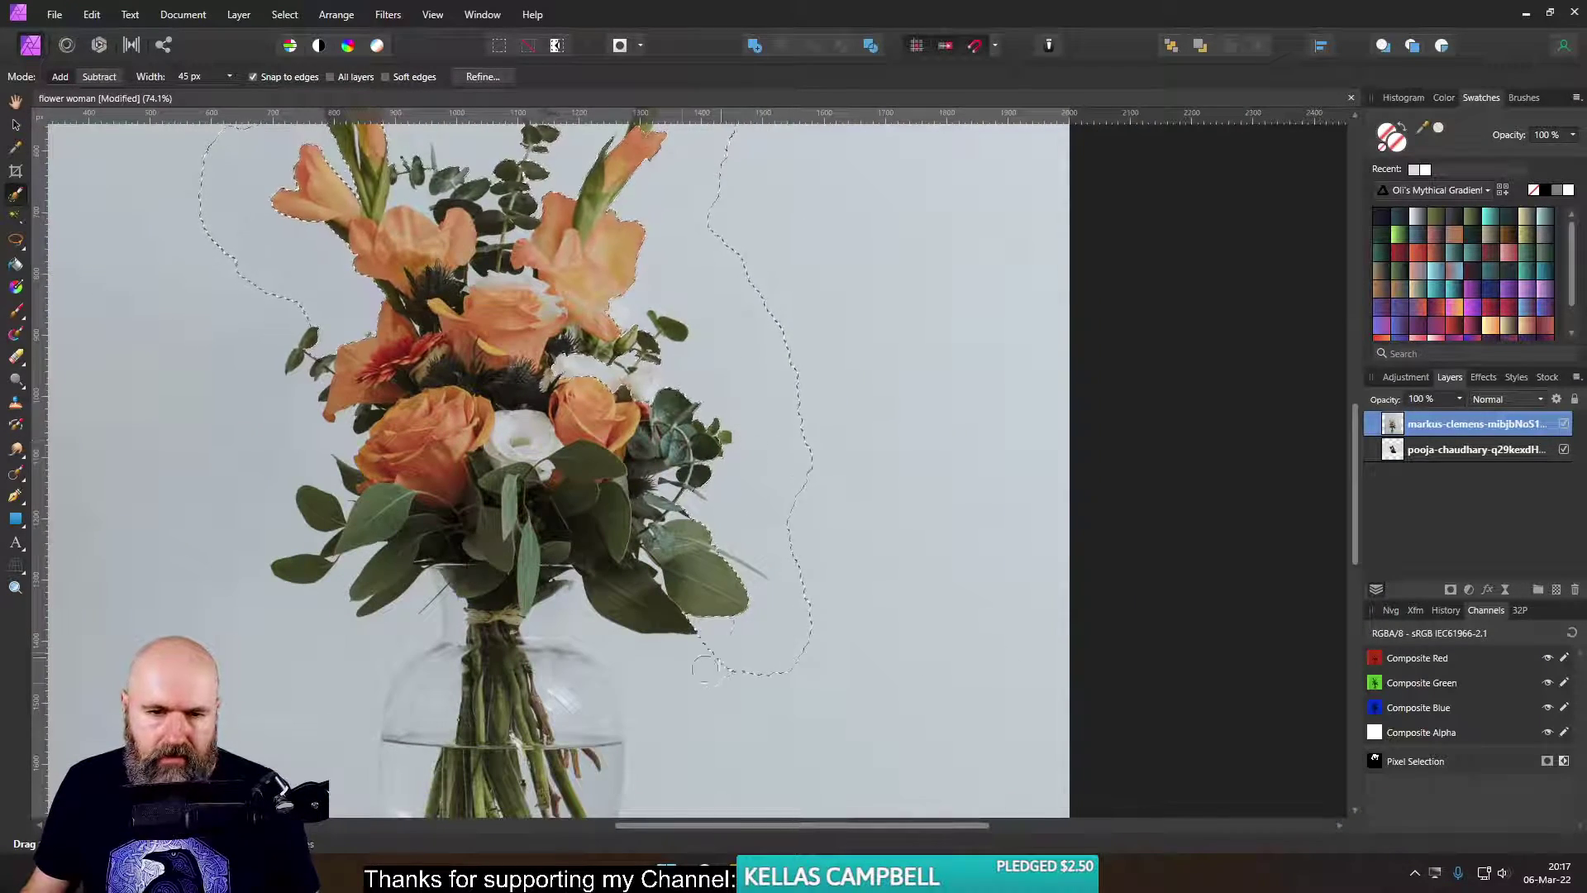
{"action": "mouse_move", "coordinate": [706, 668]}
{"action": "left_mouse_down"}
{"action": "mouse_move", "coordinate": [648, 676]}
{"action": "mouse_move", "coordinate": [596, 640]}
{"action": "mouse_move", "coordinate": [667, 744]}
{"action": "left_mouse_up"}
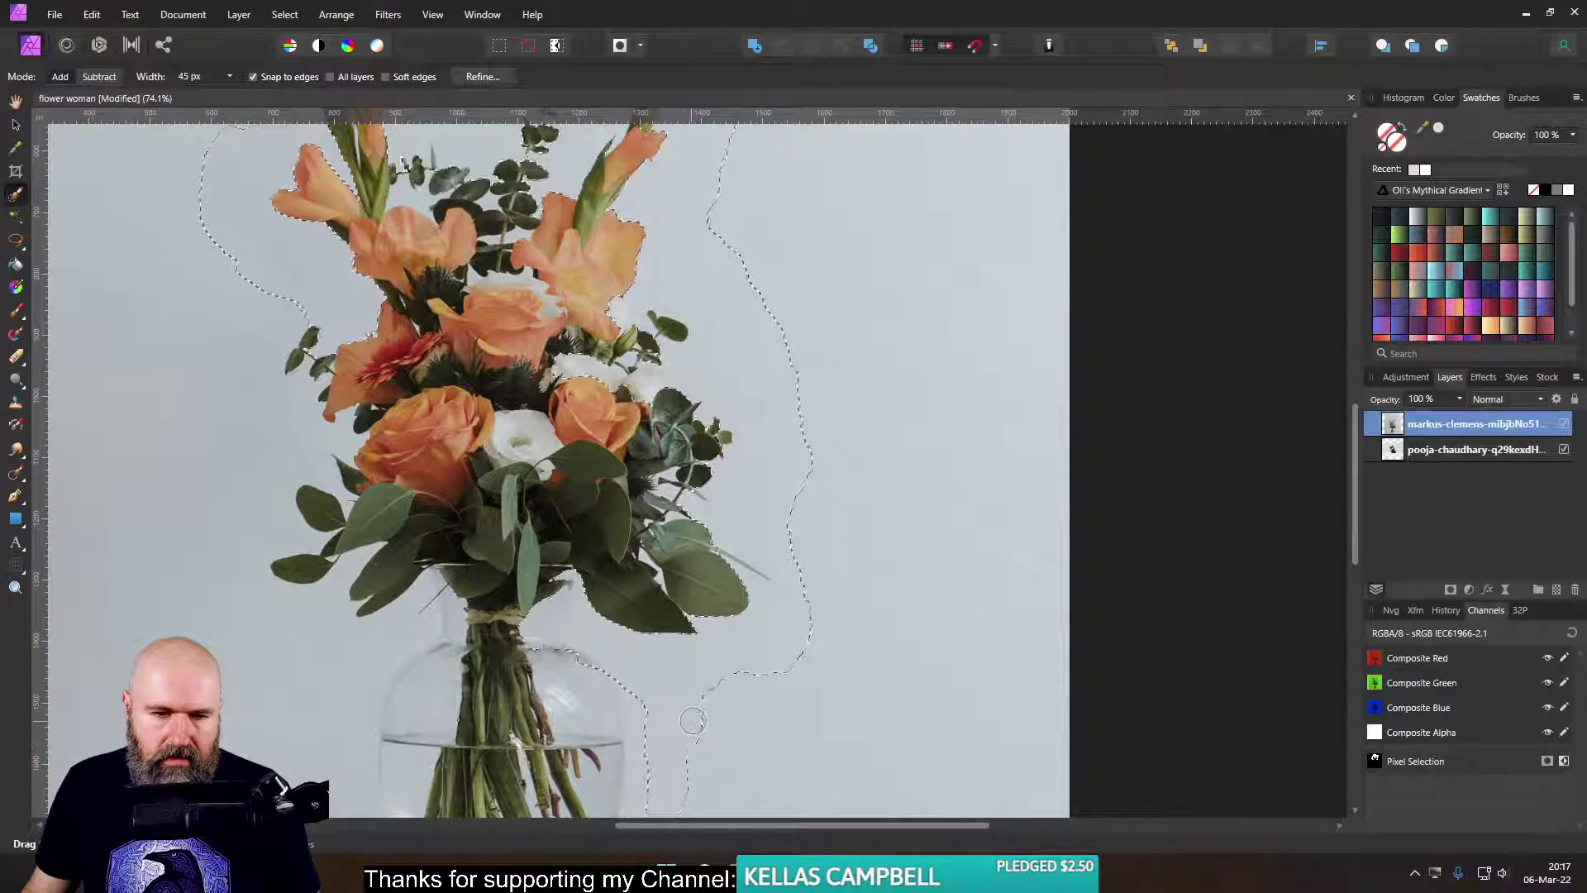
{"action": "mouse_move", "coordinate": [298, 793]}
{"action": "left_mouse_down"}
{"action": "mouse_move", "coordinate": [240, 620]}
{"action": "mouse_move", "coordinate": [256, 500]}
{"action": "mouse_move", "coordinate": [186, 181]}
{"action": "mouse_move", "coordinate": [224, 413]}
{"action": "mouse_move", "coordinate": [141, 248]}
{"action": "mouse_move", "coordinate": [124, 372]}
{"action": "mouse_move", "coordinate": [165, 538]}
{"action": "mouse_move", "coordinate": [376, 697]}
{"action": "mouse_move", "coordinate": [438, 595]}
{"action": "mouse_move", "coordinate": [496, 695]}
{"action": "mouse_move", "coordinate": [500, 609]}
{"action": "mouse_move", "coordinate": [713, 651]}
{"action": "mouse_move", "coordinate": [696, 618]}
{"action": "mouse_move", "coordinate": [758, 552]}
{"action": "mouse_move", "coordinate": [772, 676]}
{"action": "left_mouse_up"}
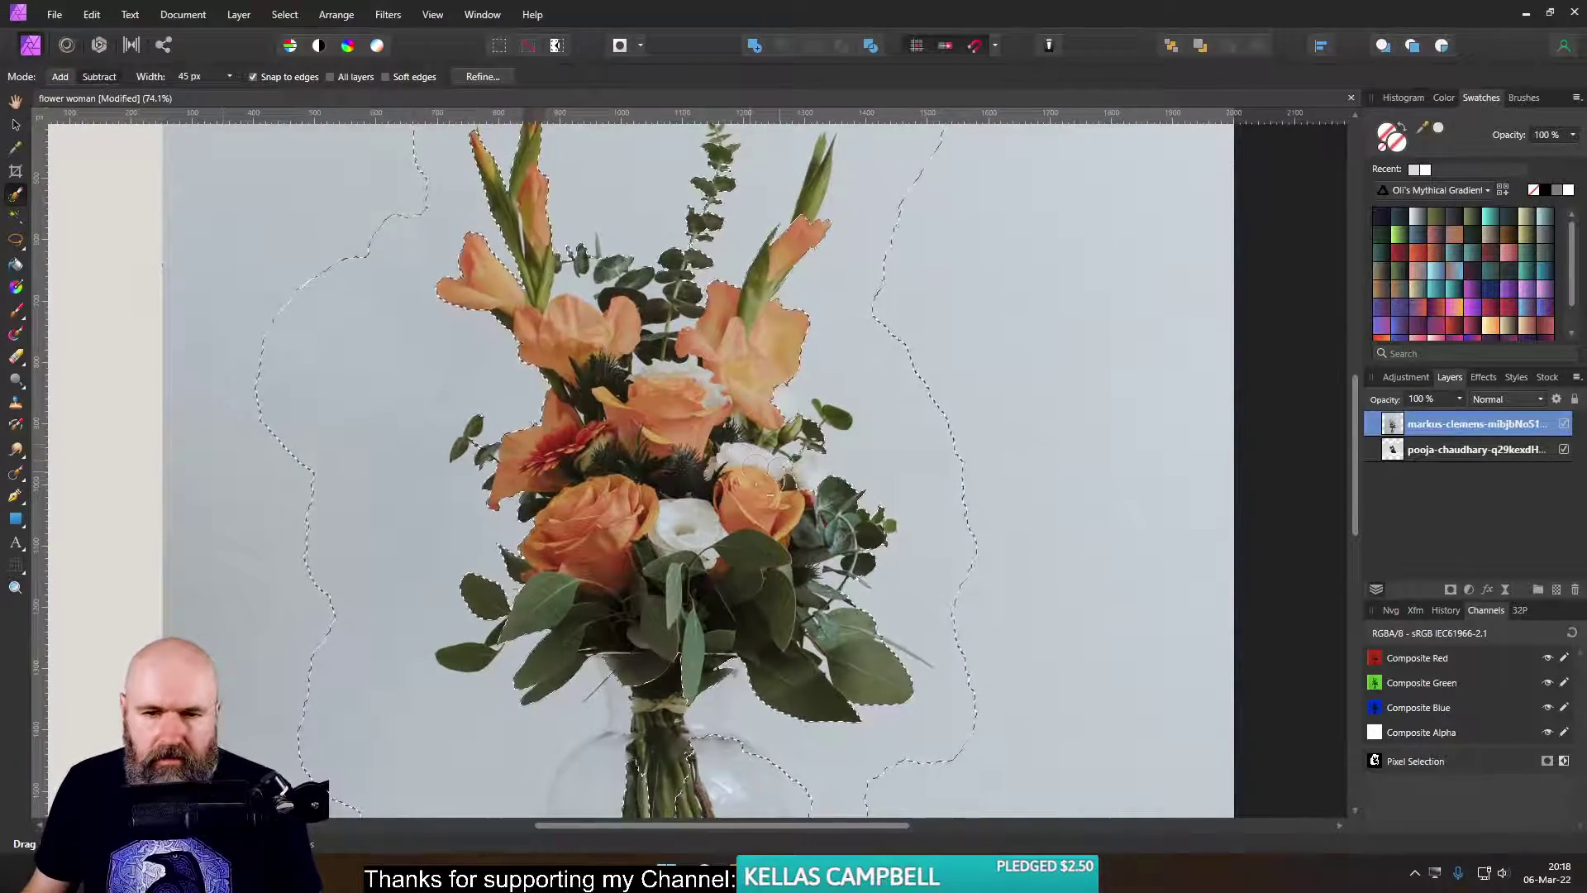
{"action": "left_click_drag", "start_coordinate": [768, 439], "coordinate": [811, 556]}
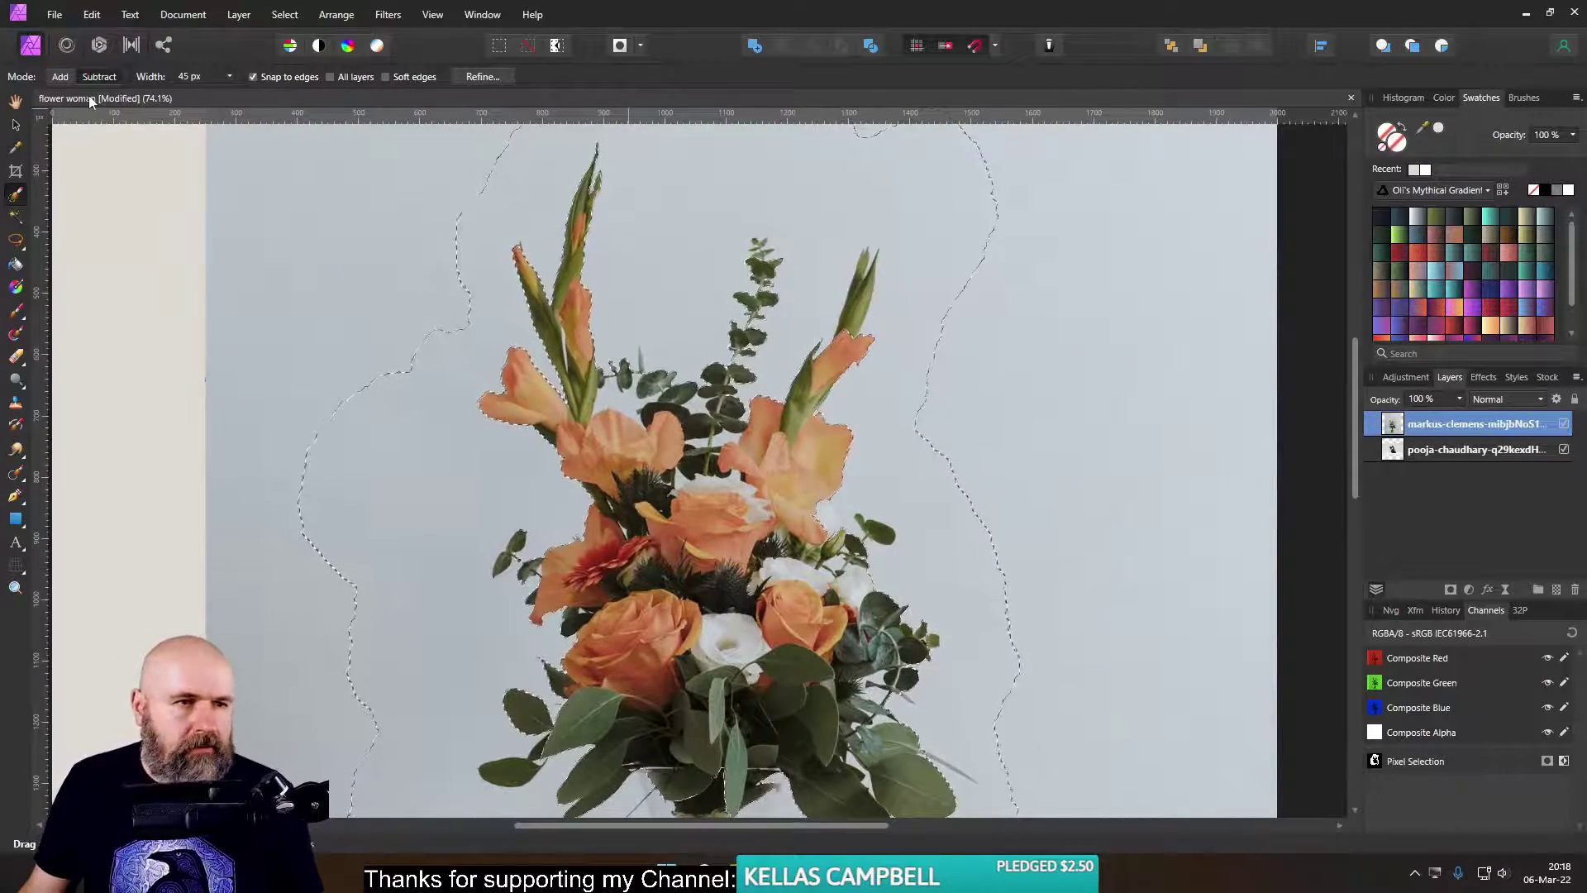
- Narrow the Selection Brush to 27 px and 17 px to select the small background gaps among the eucalyptus leaves and blooms
{"action": "left_click", "coordinate": [229, 77]}
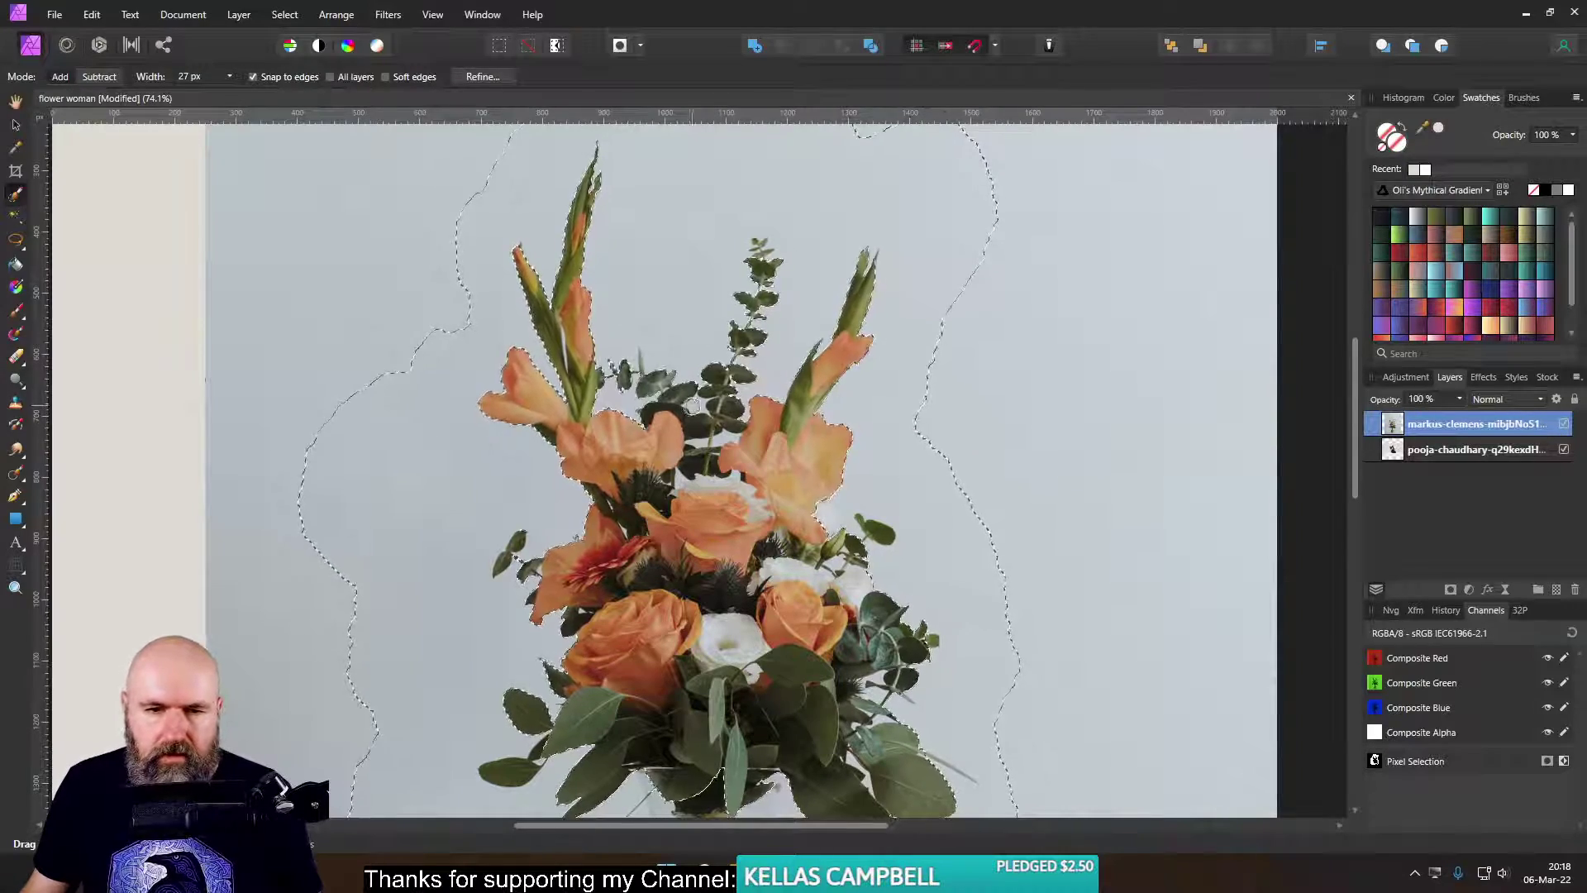
{"action": "left_click", "coordinate": [229, 76]}
{"action": "left_click_drag", "start_coordinate": [234, 95], "coordinate": [223, 95]}
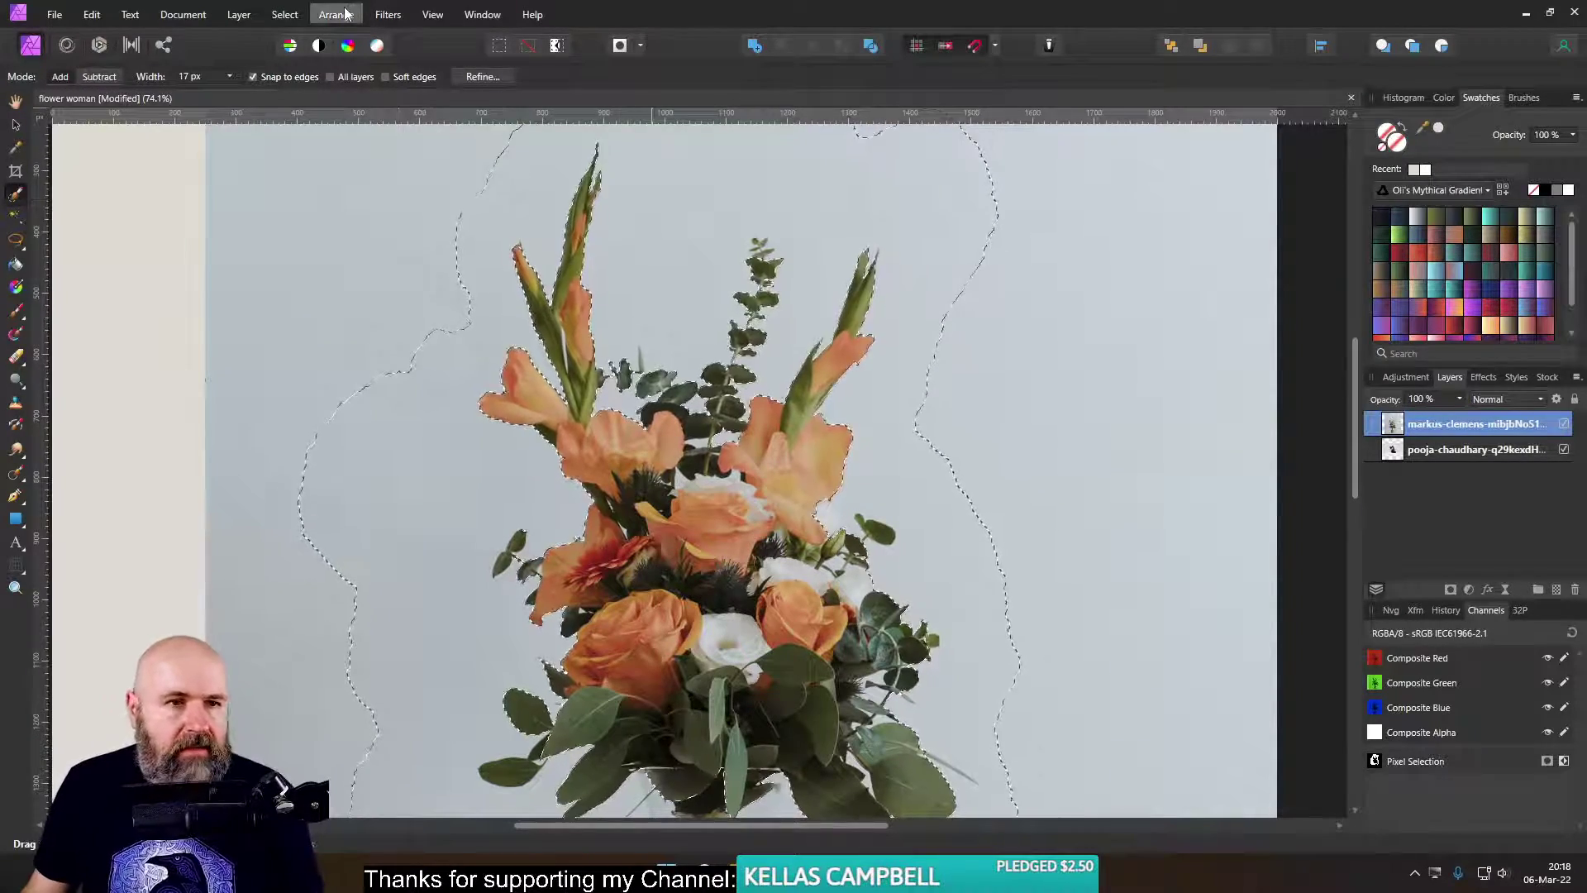
- Refine the selection, painting with the 50 px Matte brush over the eucalyptus sprig's tip and the outlying leaves on both sides of the bouquet
{"action": "left_click", "coordinate": [477, 78]}
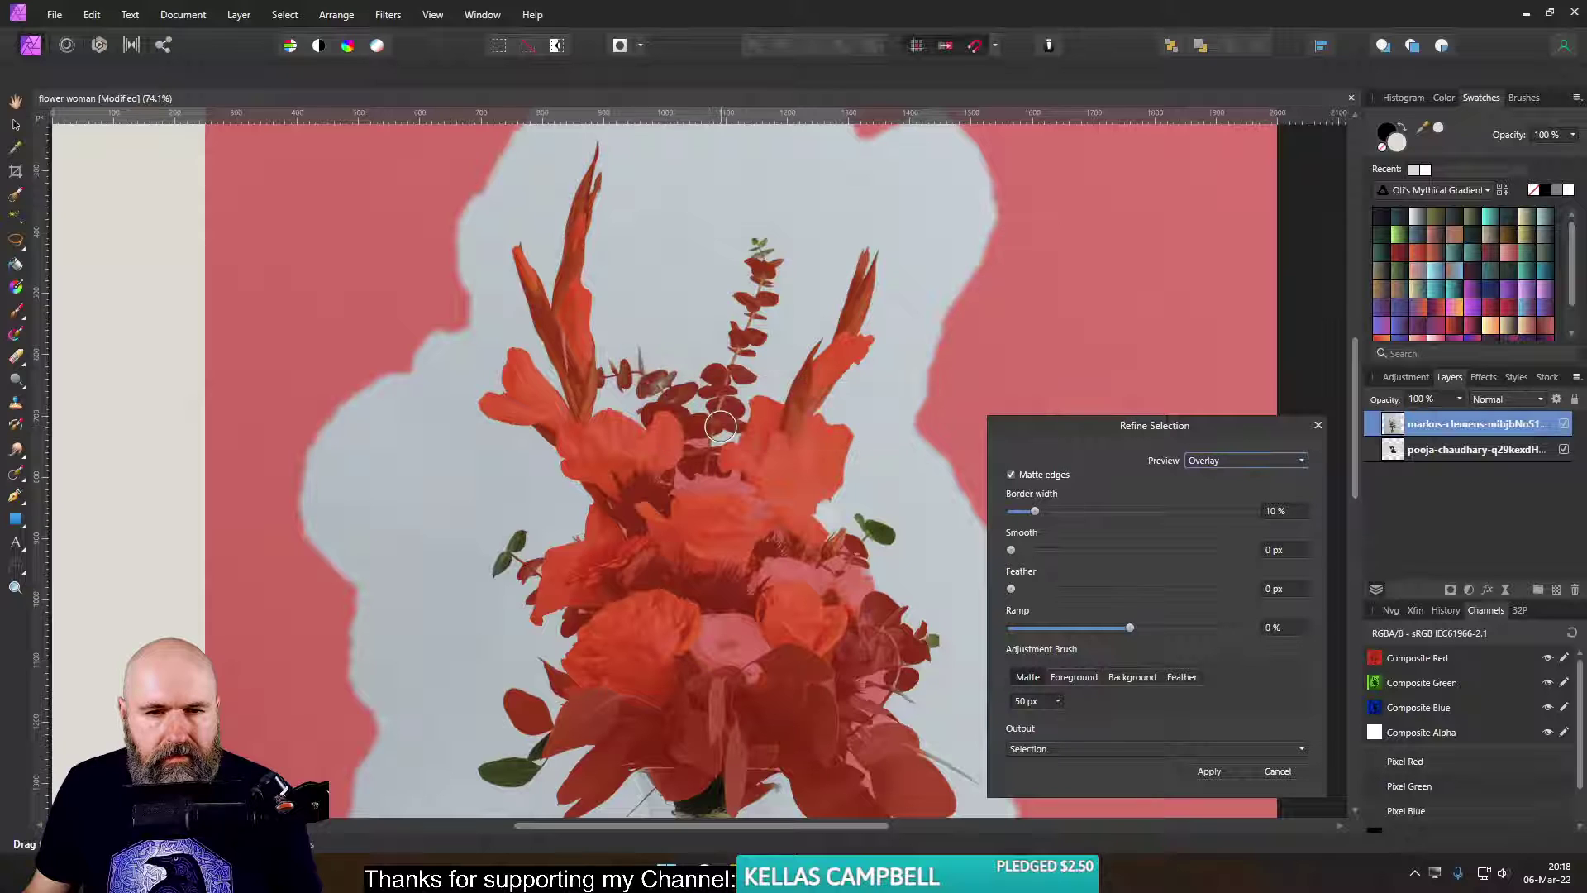
{"action": "left_click", "coordinate": [760, 233]}
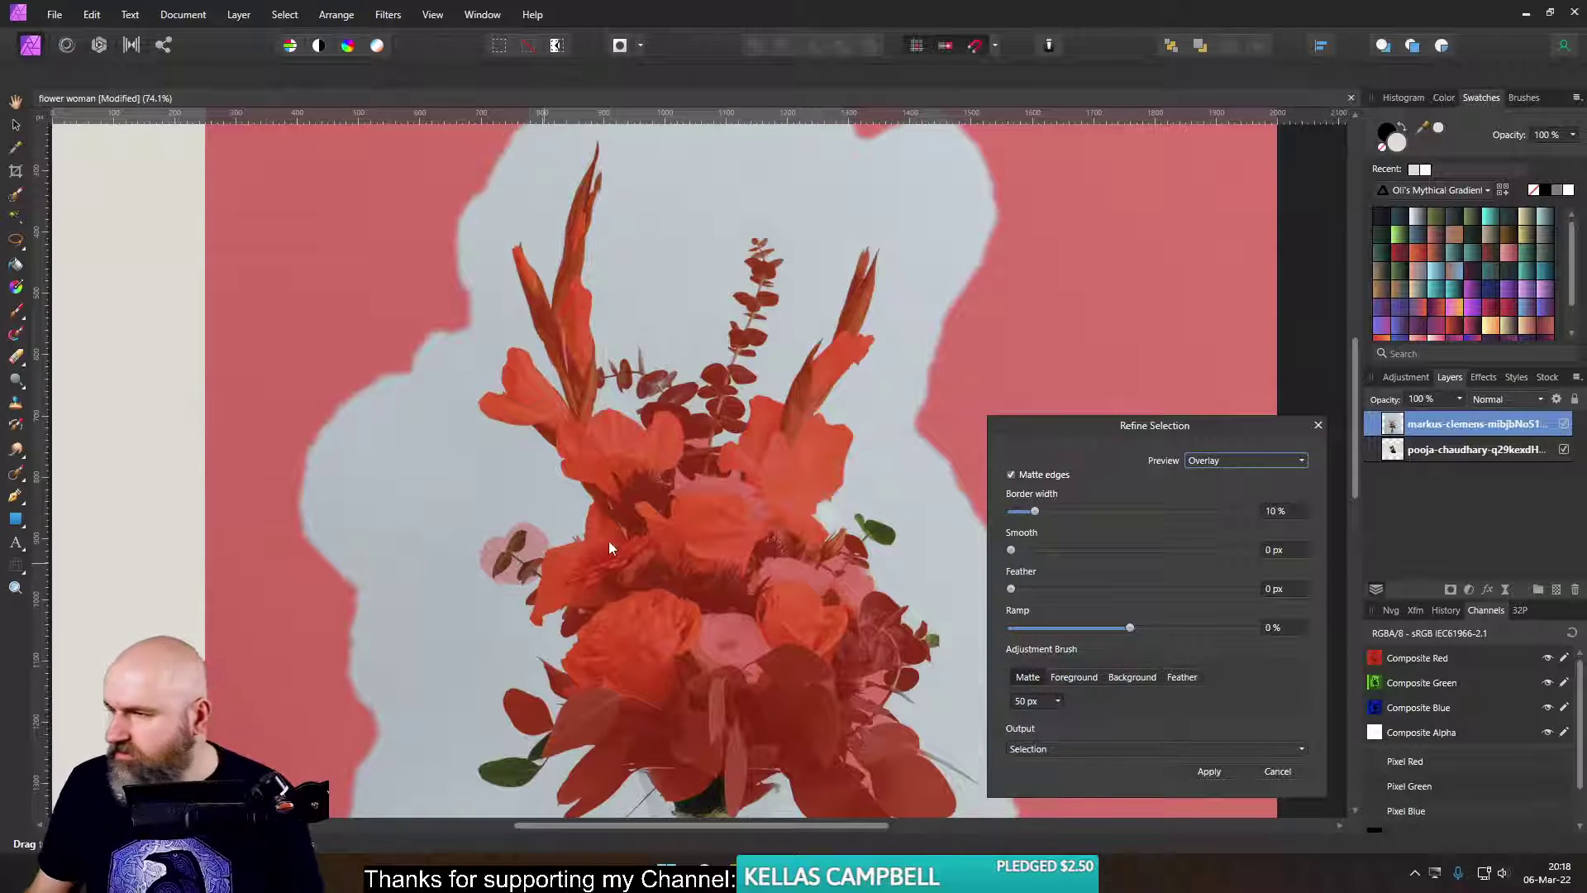
{"action": "left_click", "coordinate": [514, 552]}
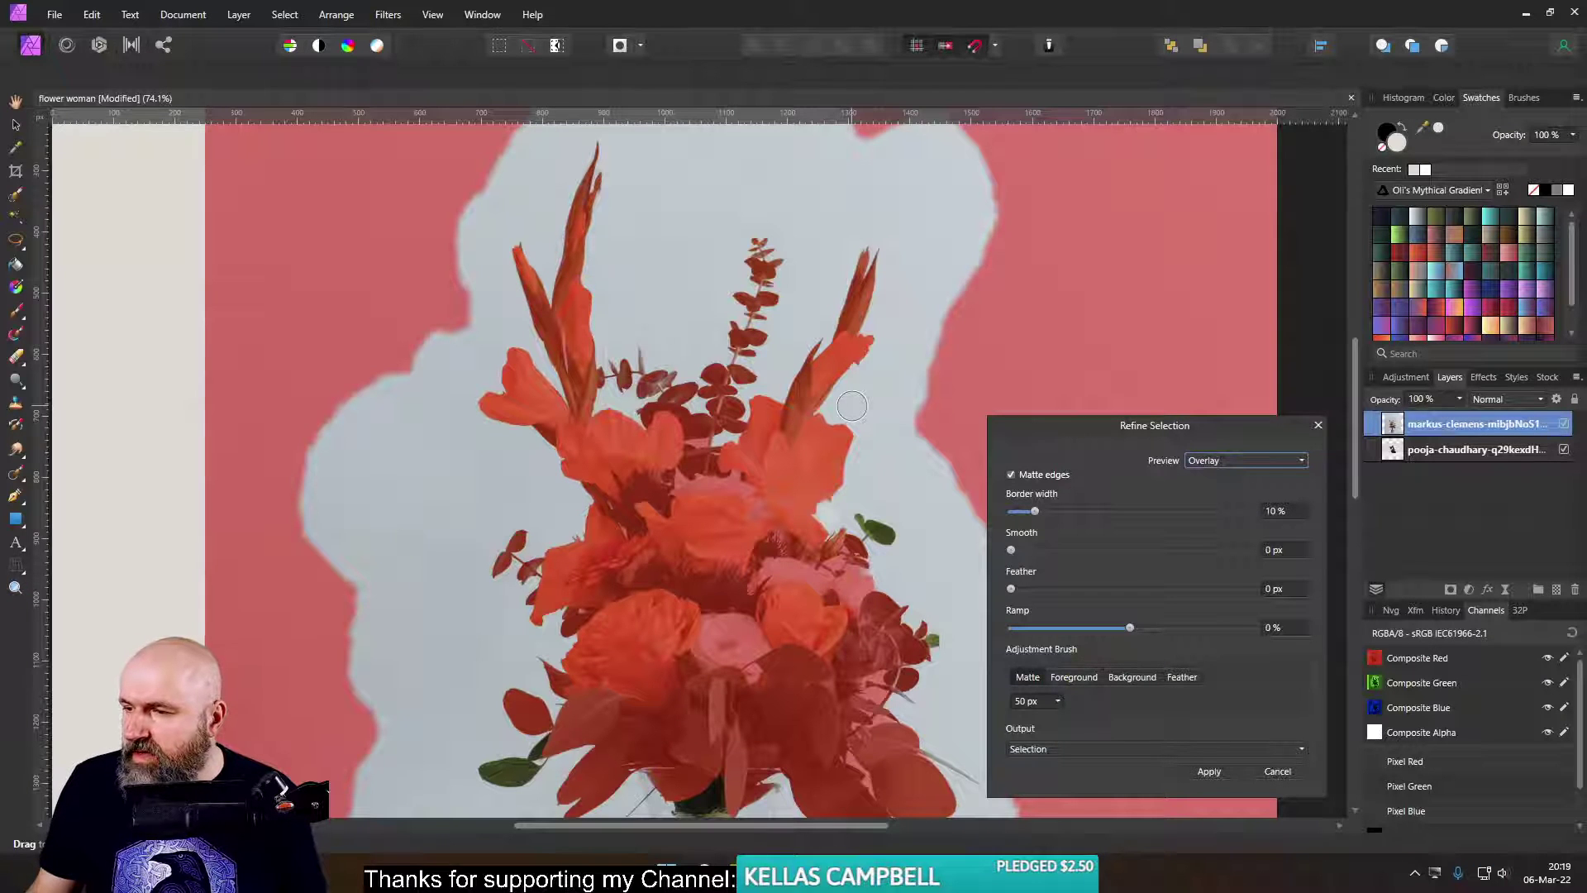
{"action": "scroll", "coordinate": [718, 554], "scroll_direction": "down", "scroll_amount": 5}
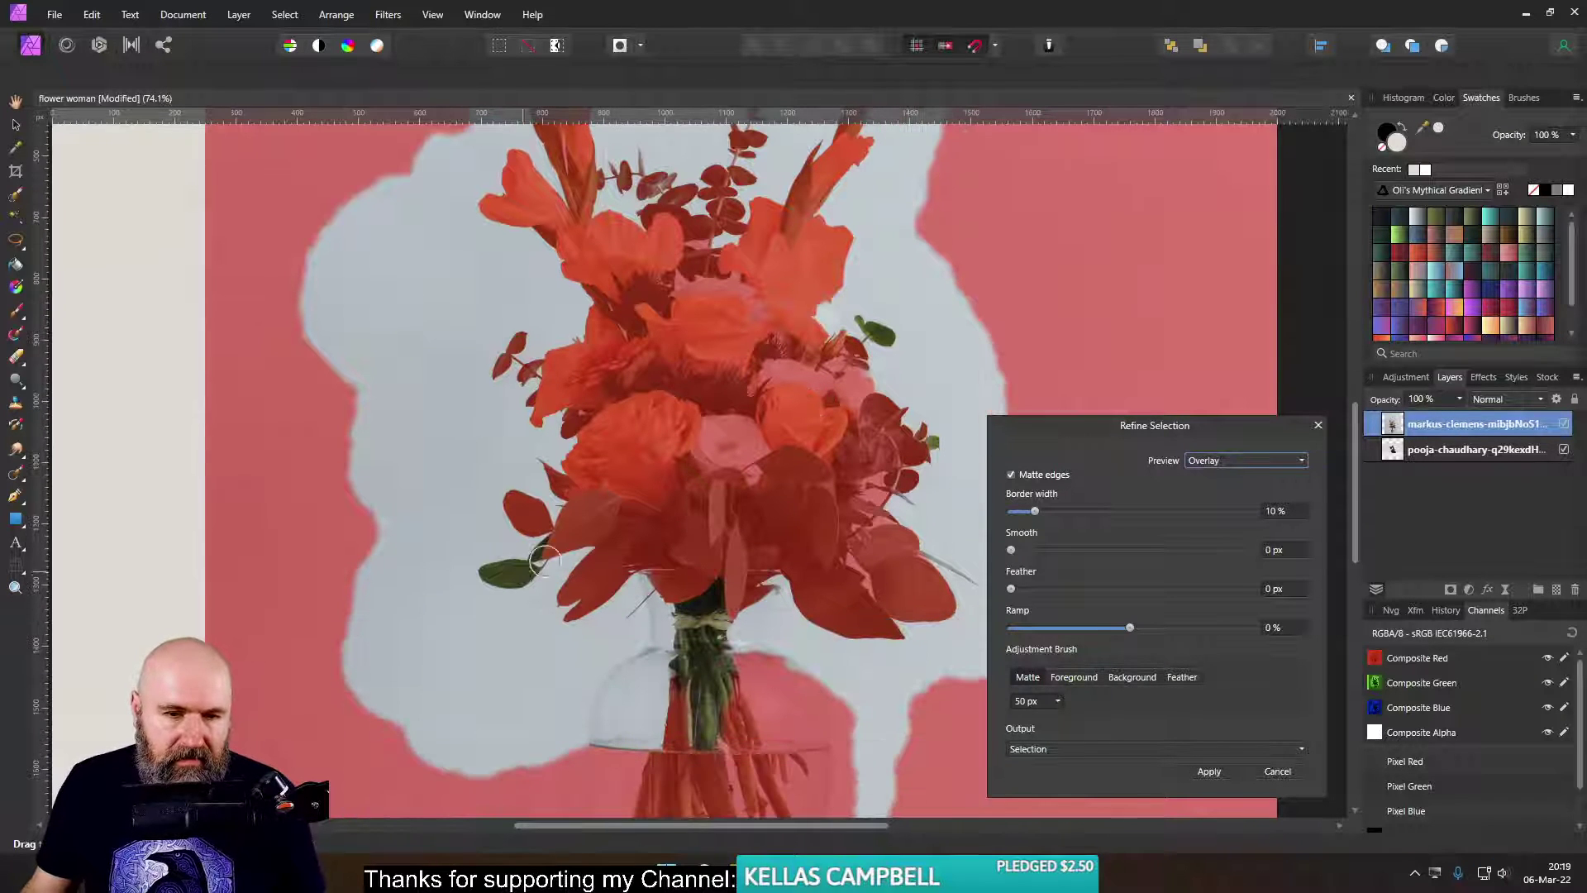
{"action": "left_click_drag", "start_coordinate": [541, 560], "coordinate": [529, 570]}
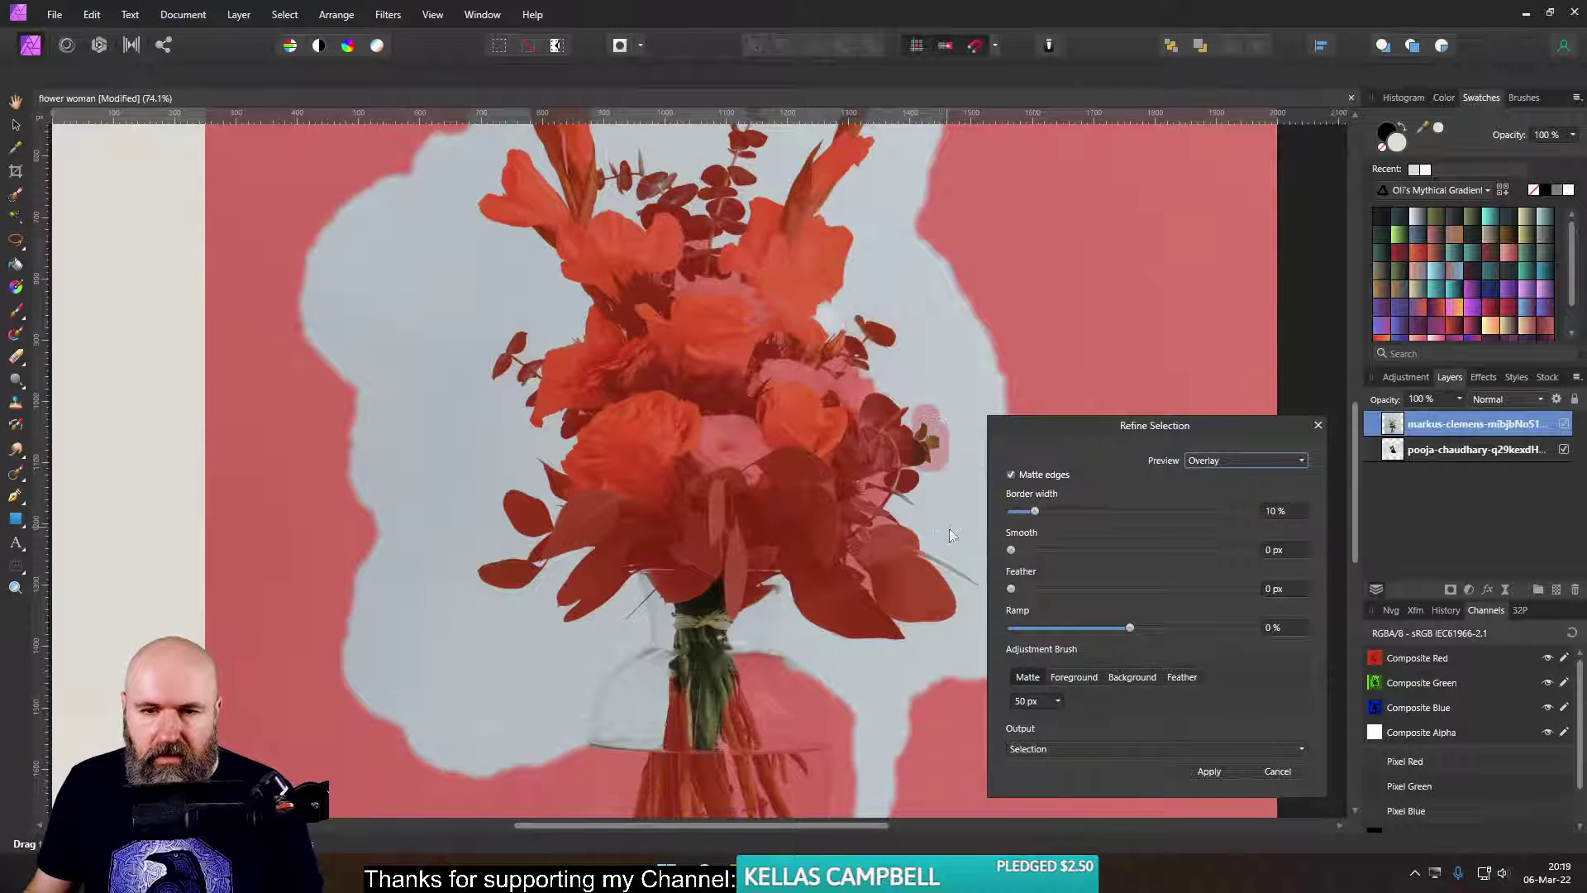
- Check the refined selection in the Black and white preview, switch back to Overlay, and apply the refinement
{"action": "left_click", "coordinate": [1211, 468]}
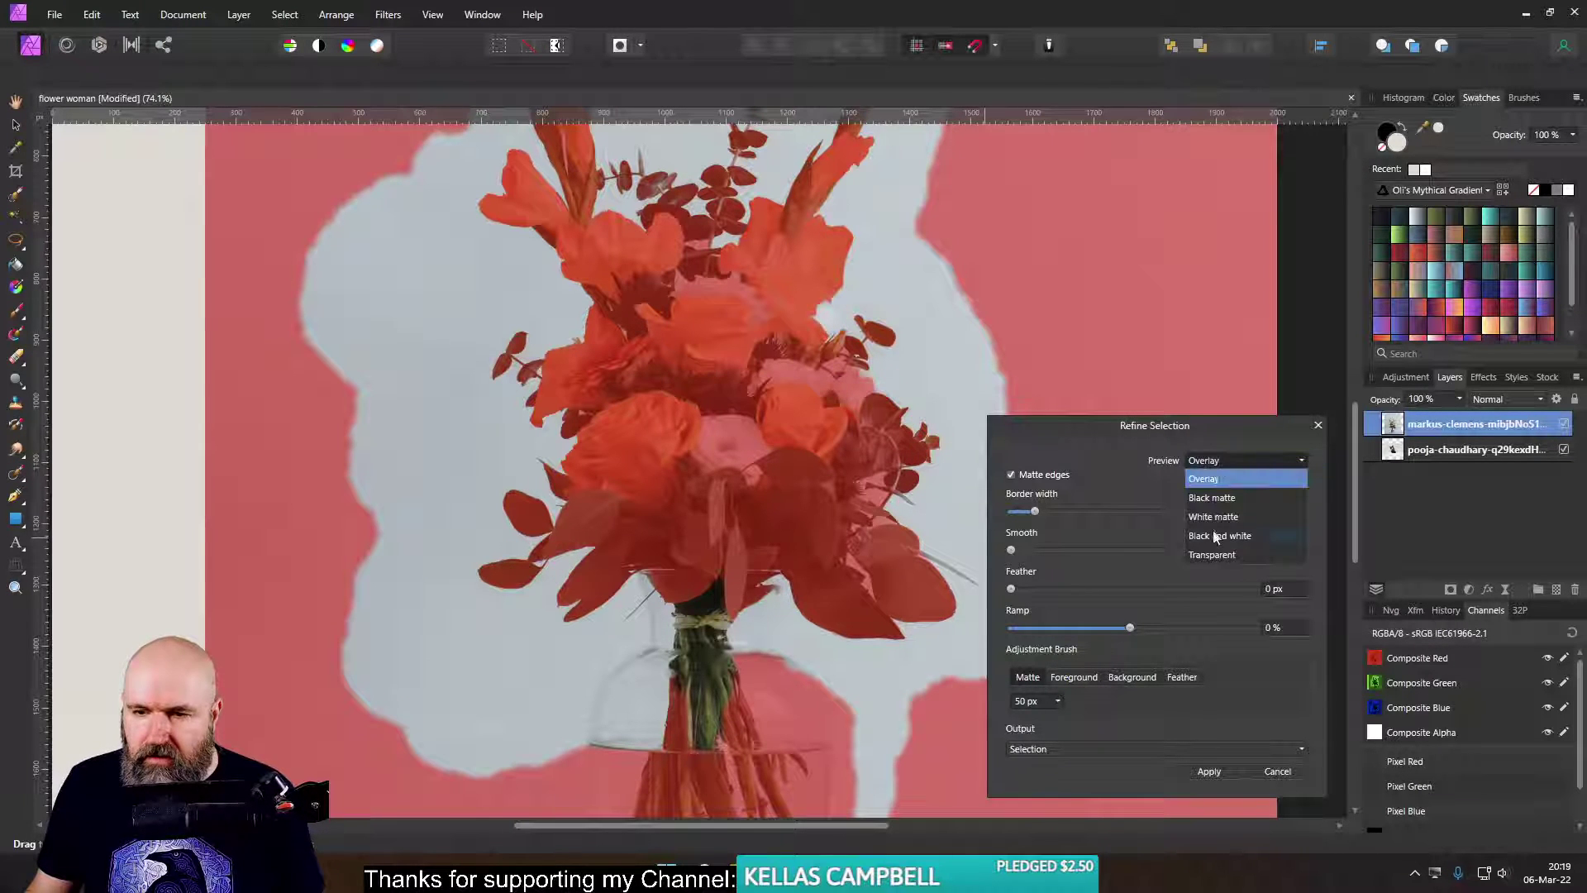
{"action": "left_click", "coordinate": [1213, 537]}
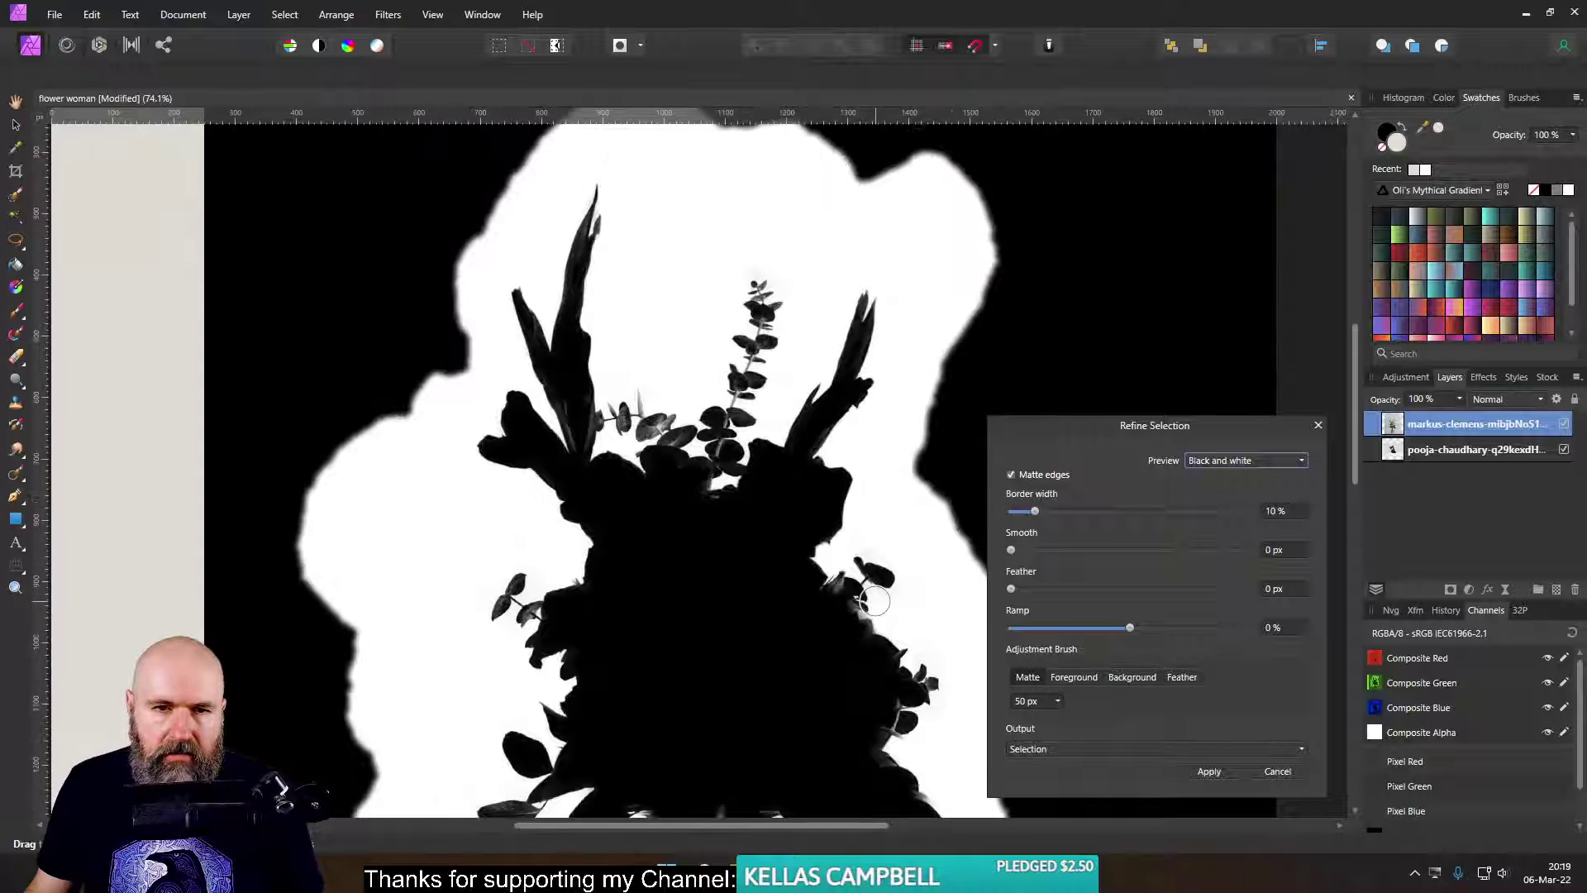
{"action": "left_click_drag", "start_coordinate": [874, 564], "coordinate": [864, 372]}
{"action": "left_click", "coordinate": [1222, 461]}
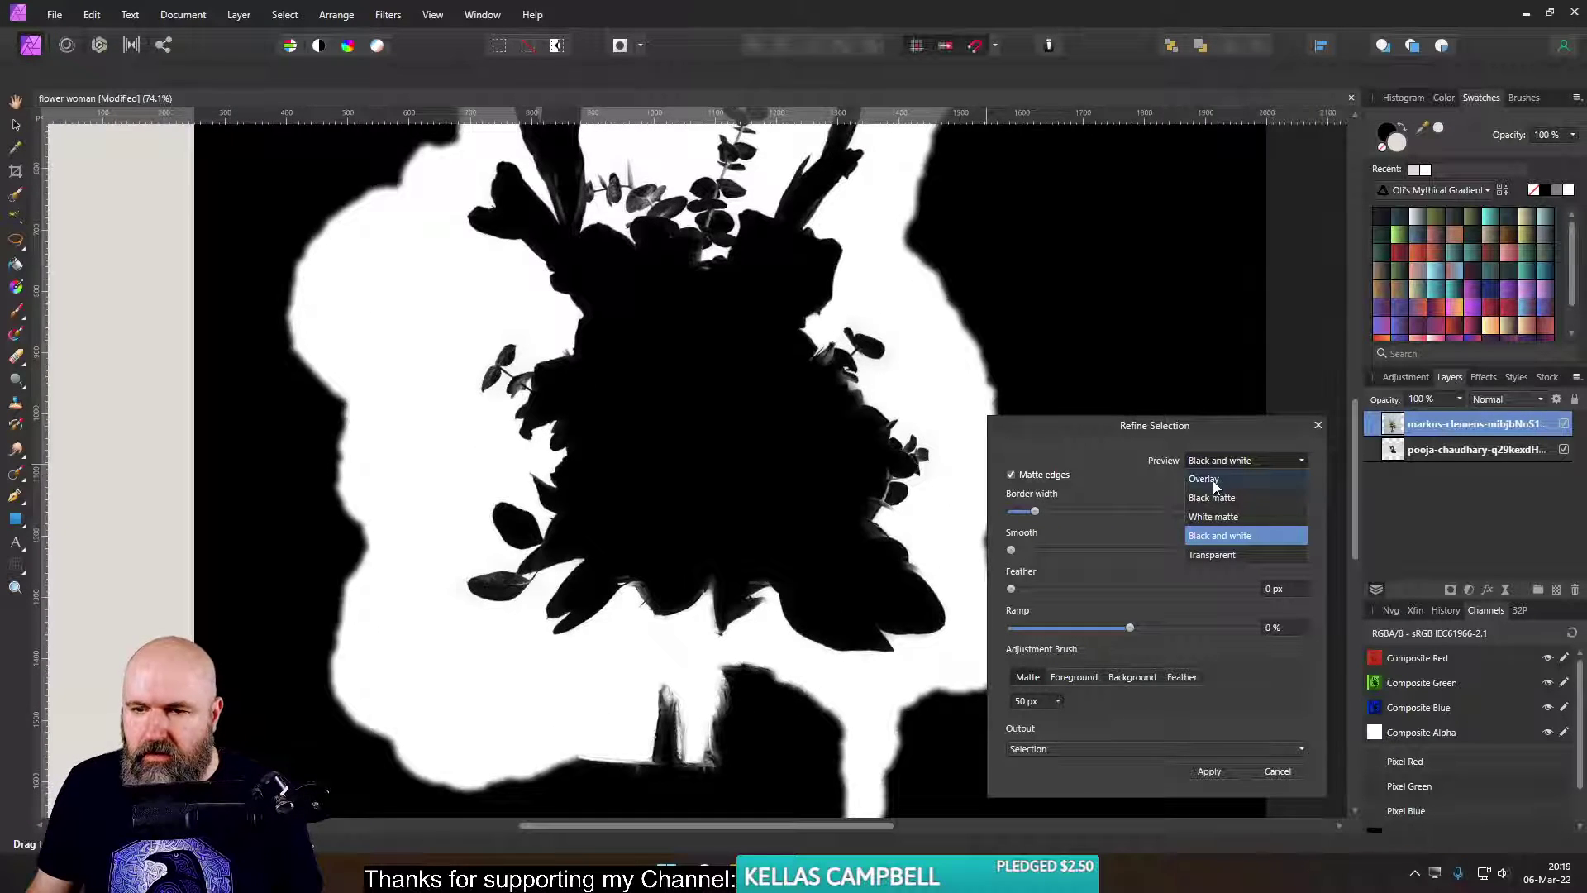
{"action": "left_click", "coordinate": [1207, 480]}
{"action": "left_click", "coordinate": [1209, 773]}
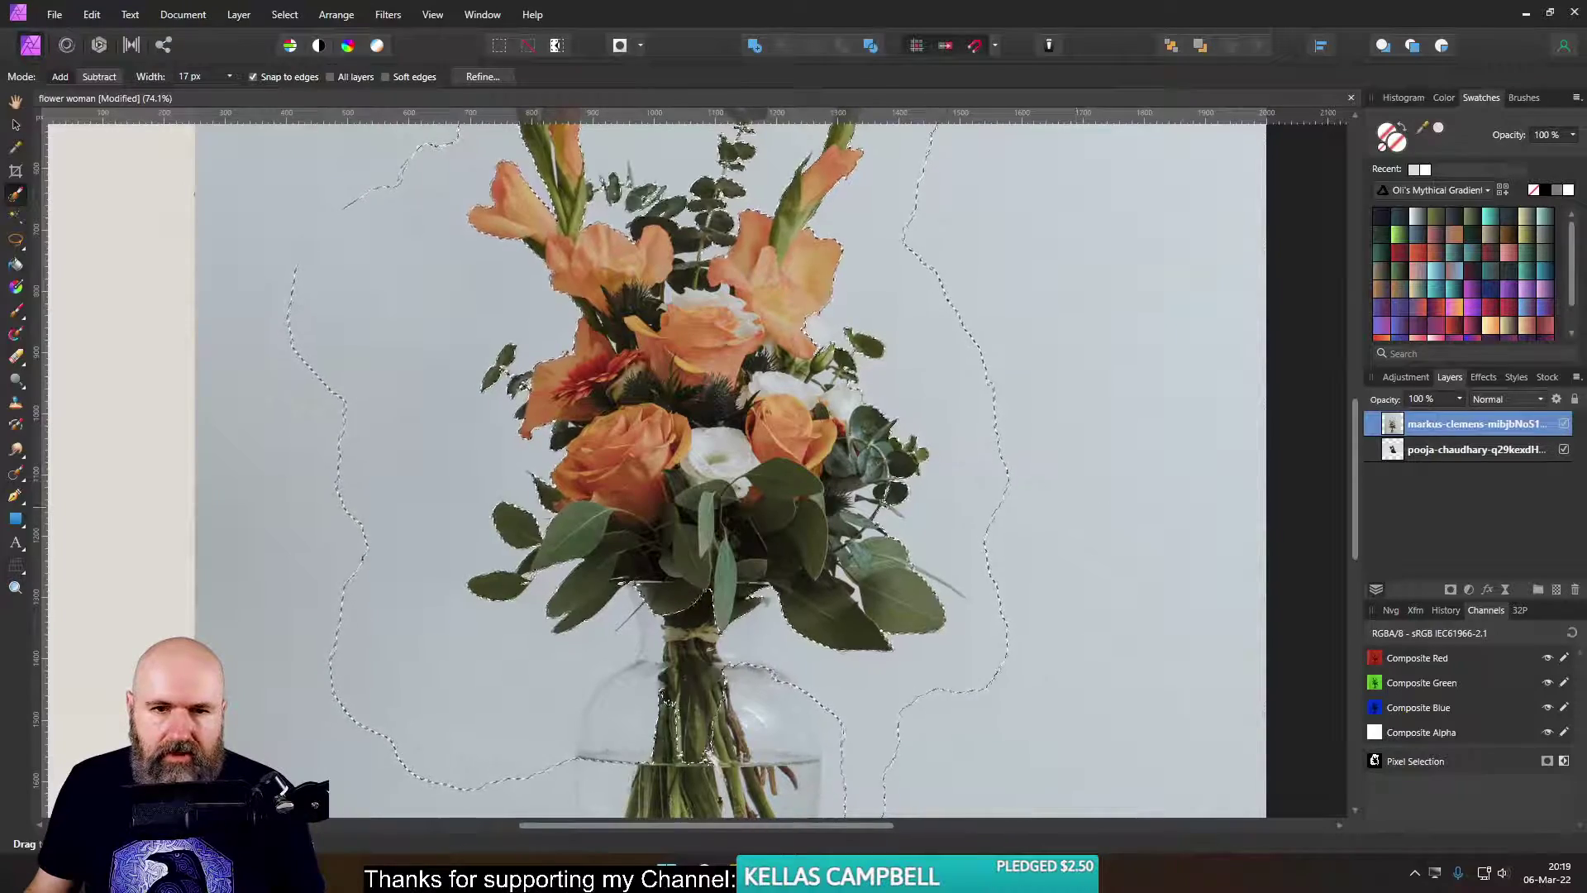
- Invert the pixel selection, mask the bouquet layer with it, and deselect
{"action": "left_click", "coordinate": [286, 19]}
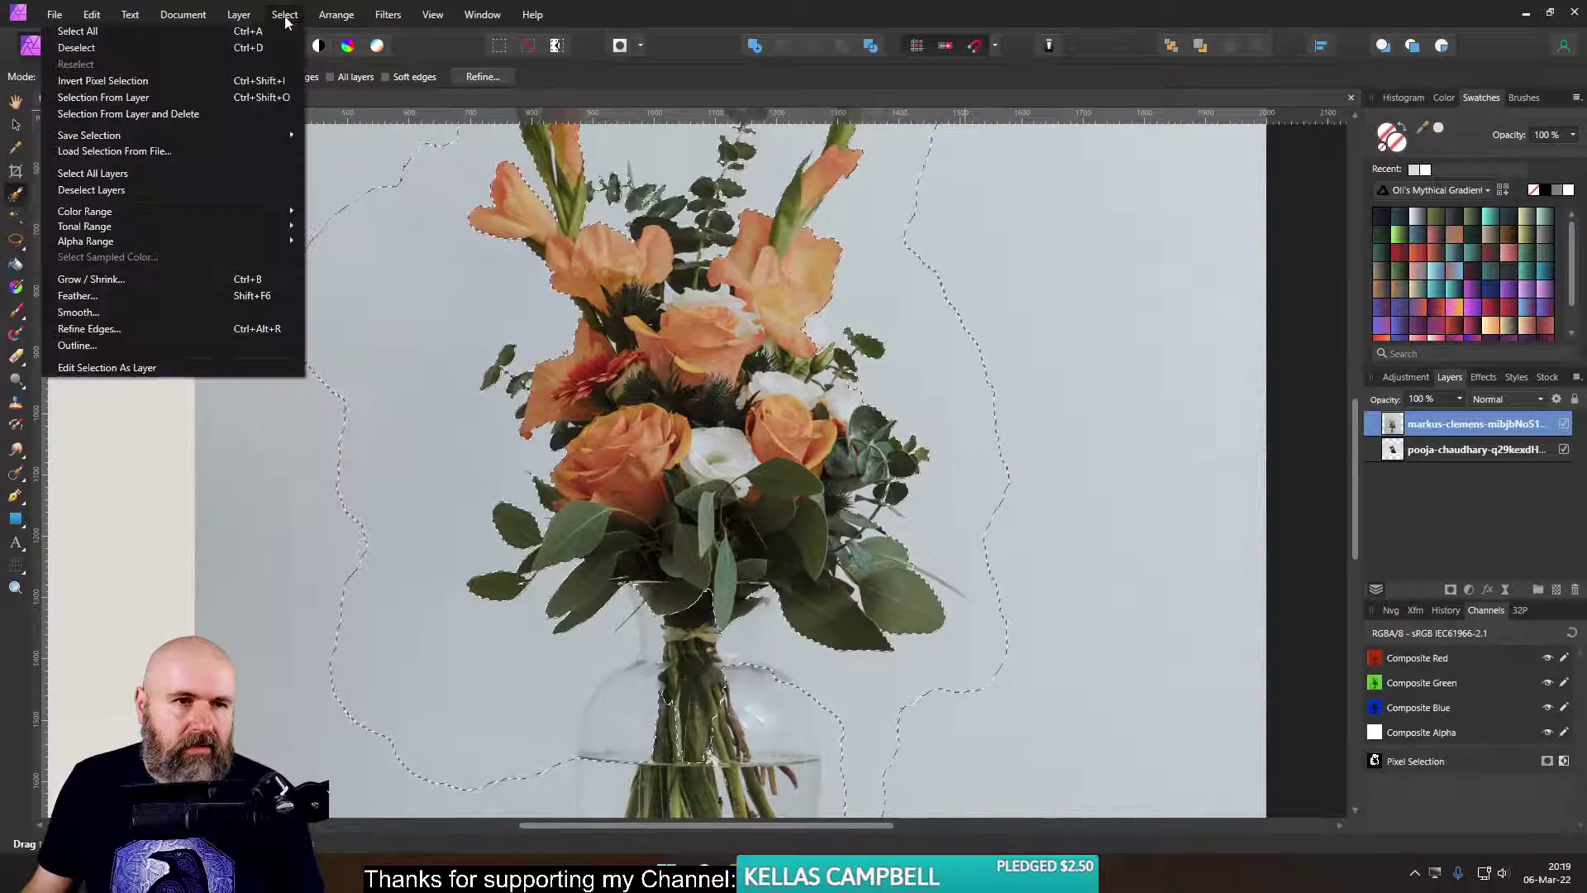
{"action": "left_click", "coordinate": [151, 83]}
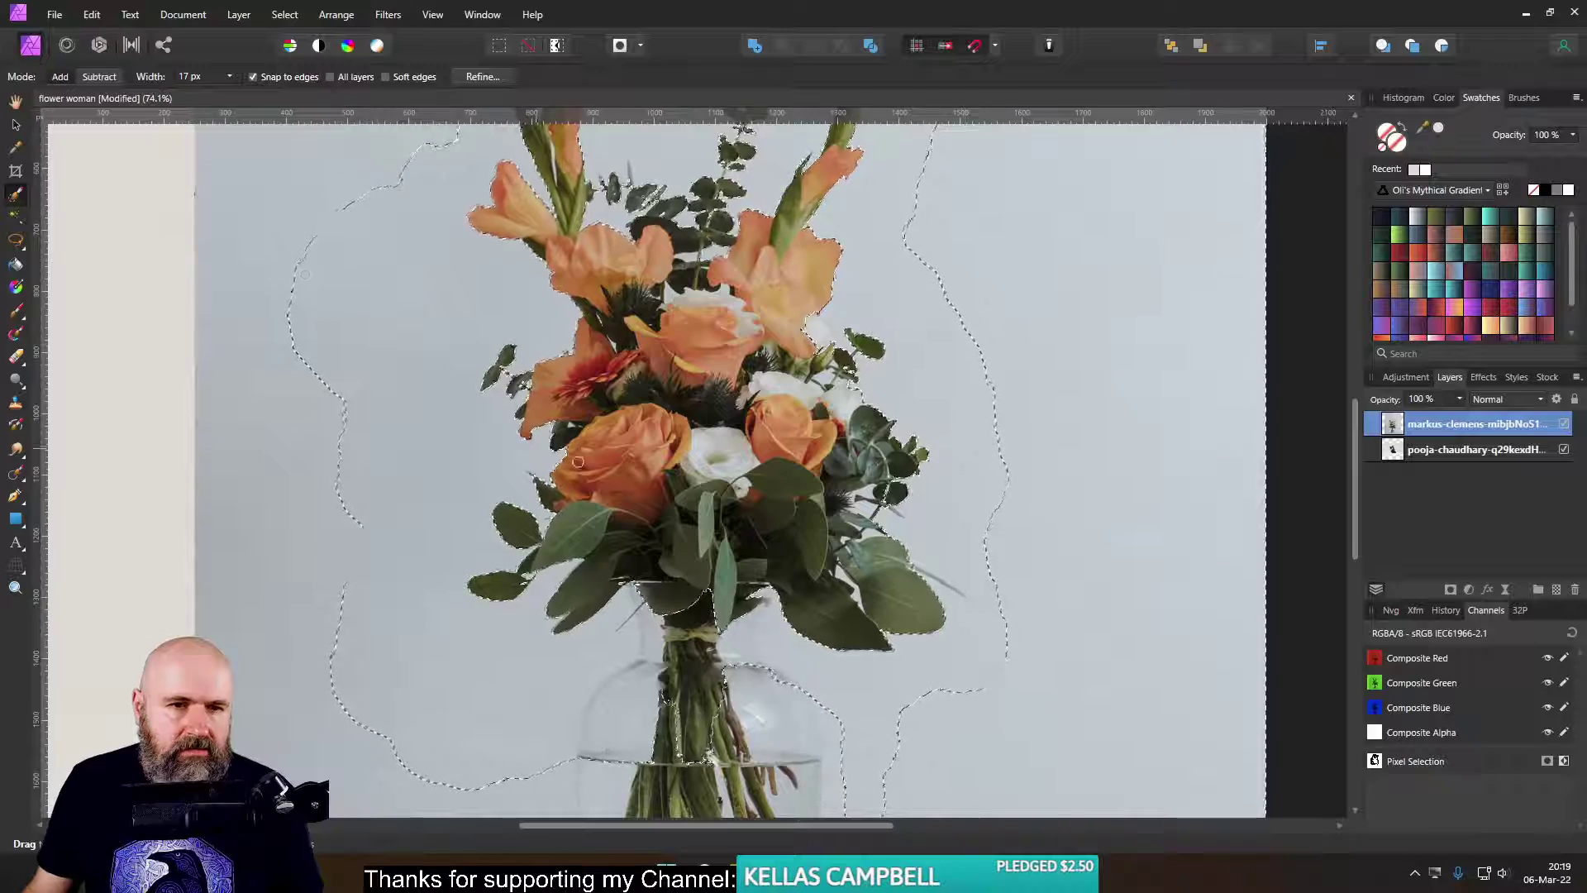
{"action": "scroll", "coordinate": [616, 447], "scroll_direction": "down", "scroll_amount": 5}
{"action": "scroll", "coordinate": [706, 448], "scroll_direction": "up", "scroll_amount": 3}
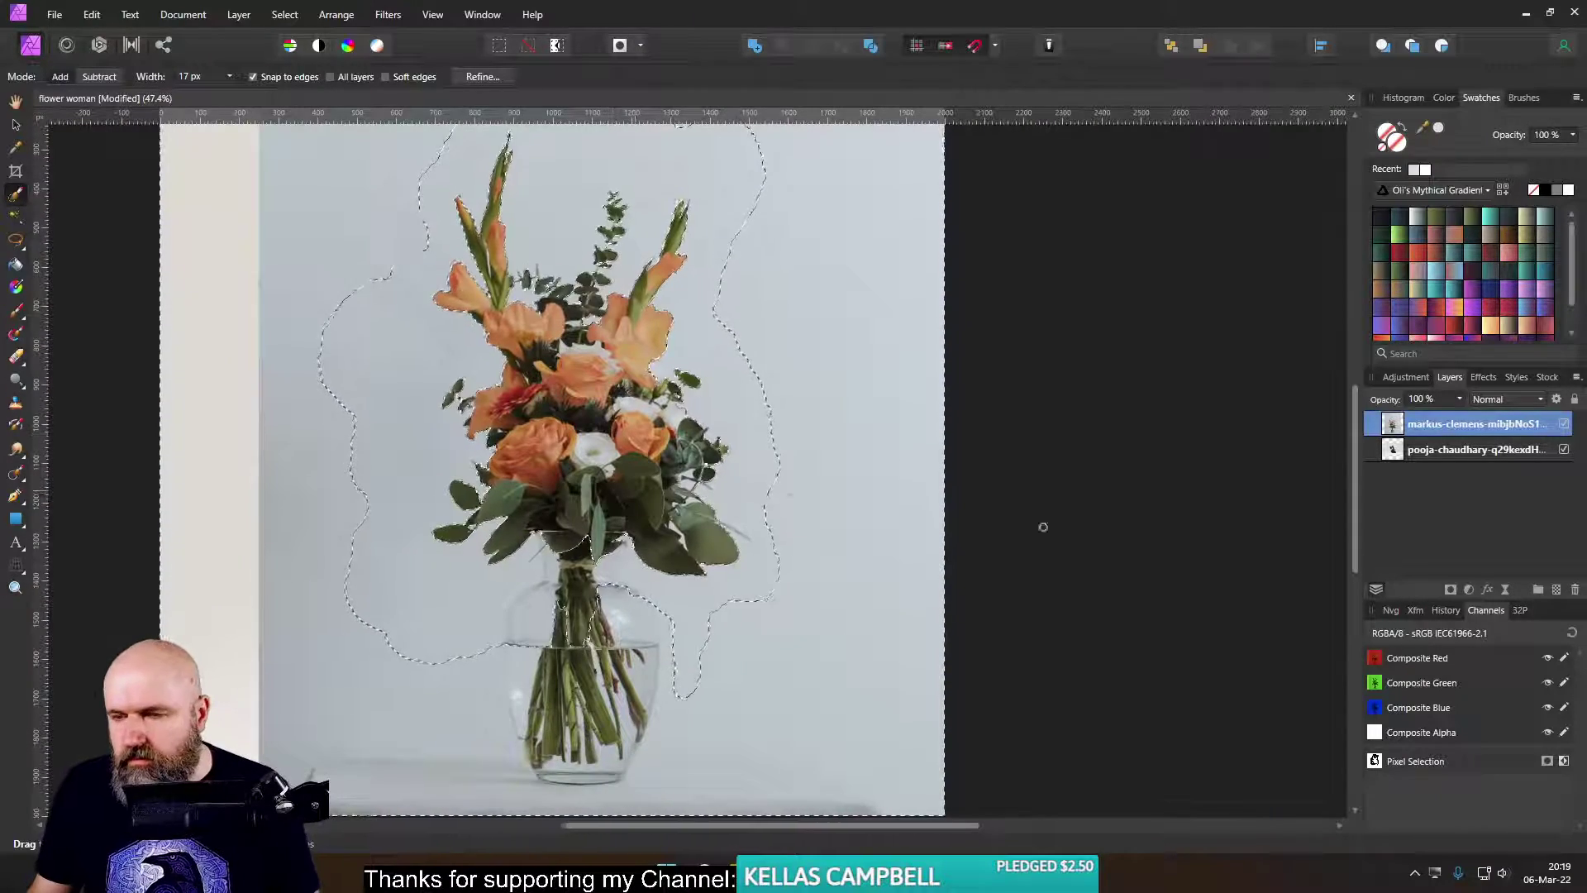
{"action": "left_click", "coordinate": [1449, 590]}
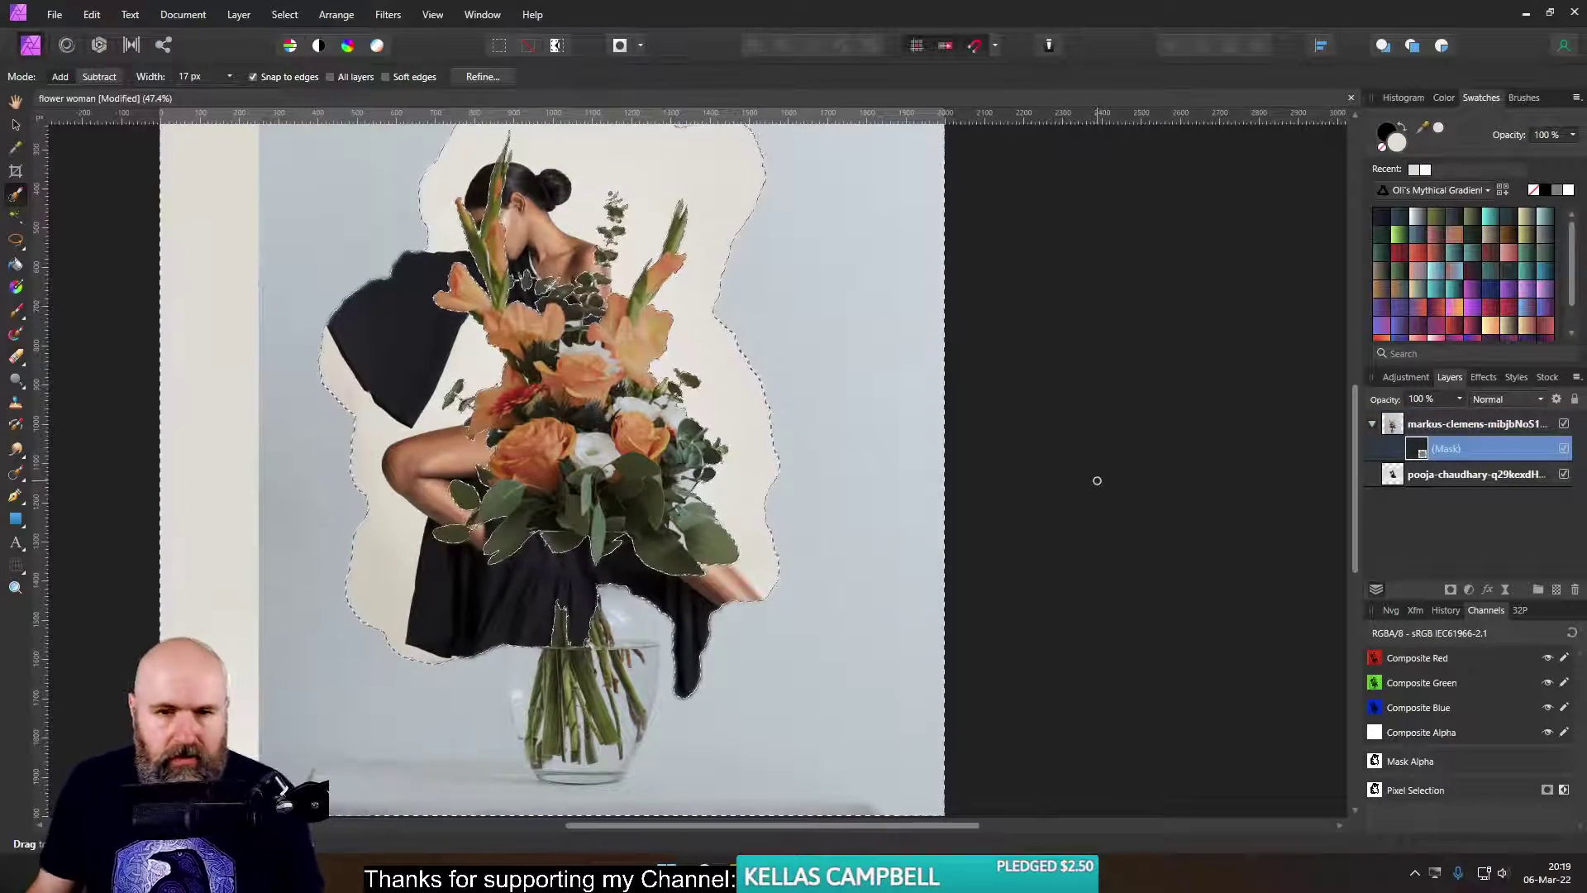
{"action": "key", "text": "ctrl+d"}
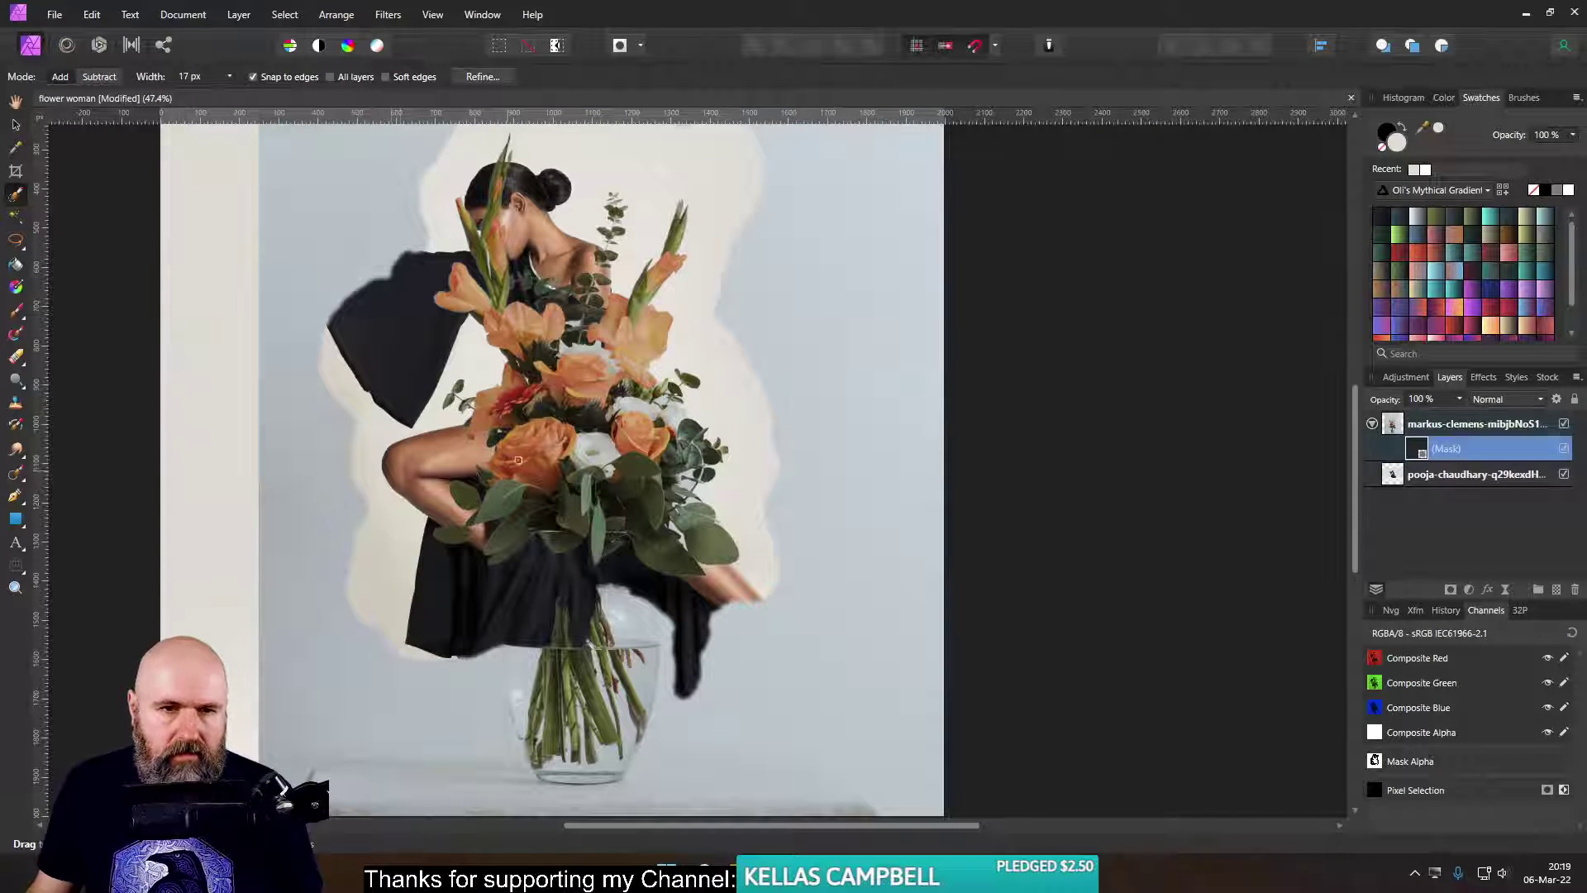
- Enlarge the masked bouquet layer over the model, then rasterize and trim it
{"action": "left_click", "coordinate": [1391, 430]}
{"action": "scroll", "coordinate": [816, 304], "scroll_direction": "down", "scroll_amount": 5}
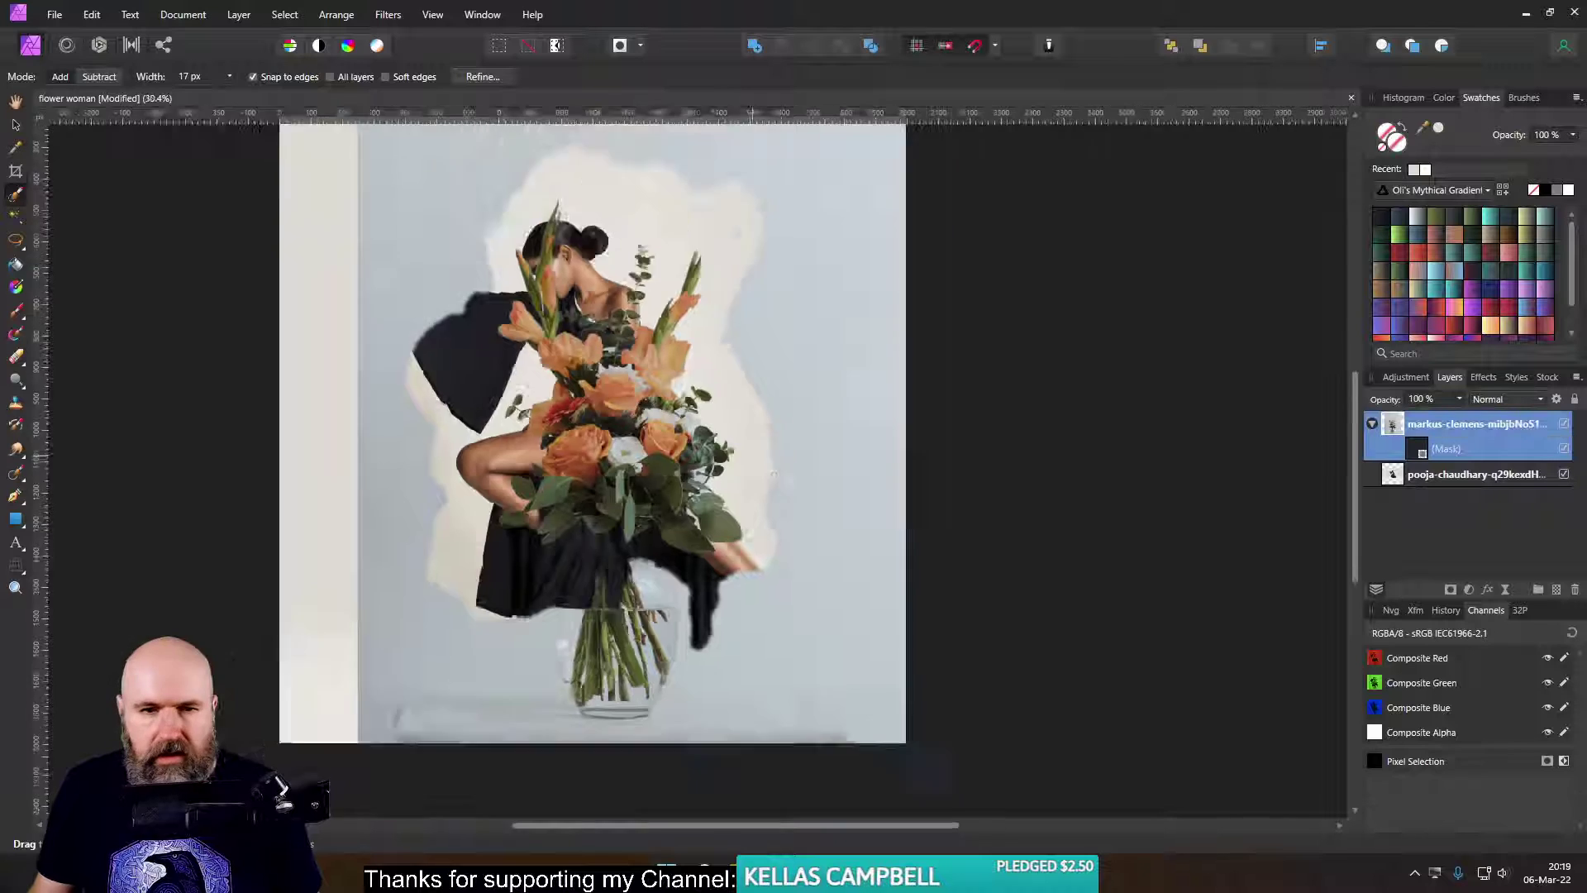
{"action": "left_click", "coordinate": [15, 125]}
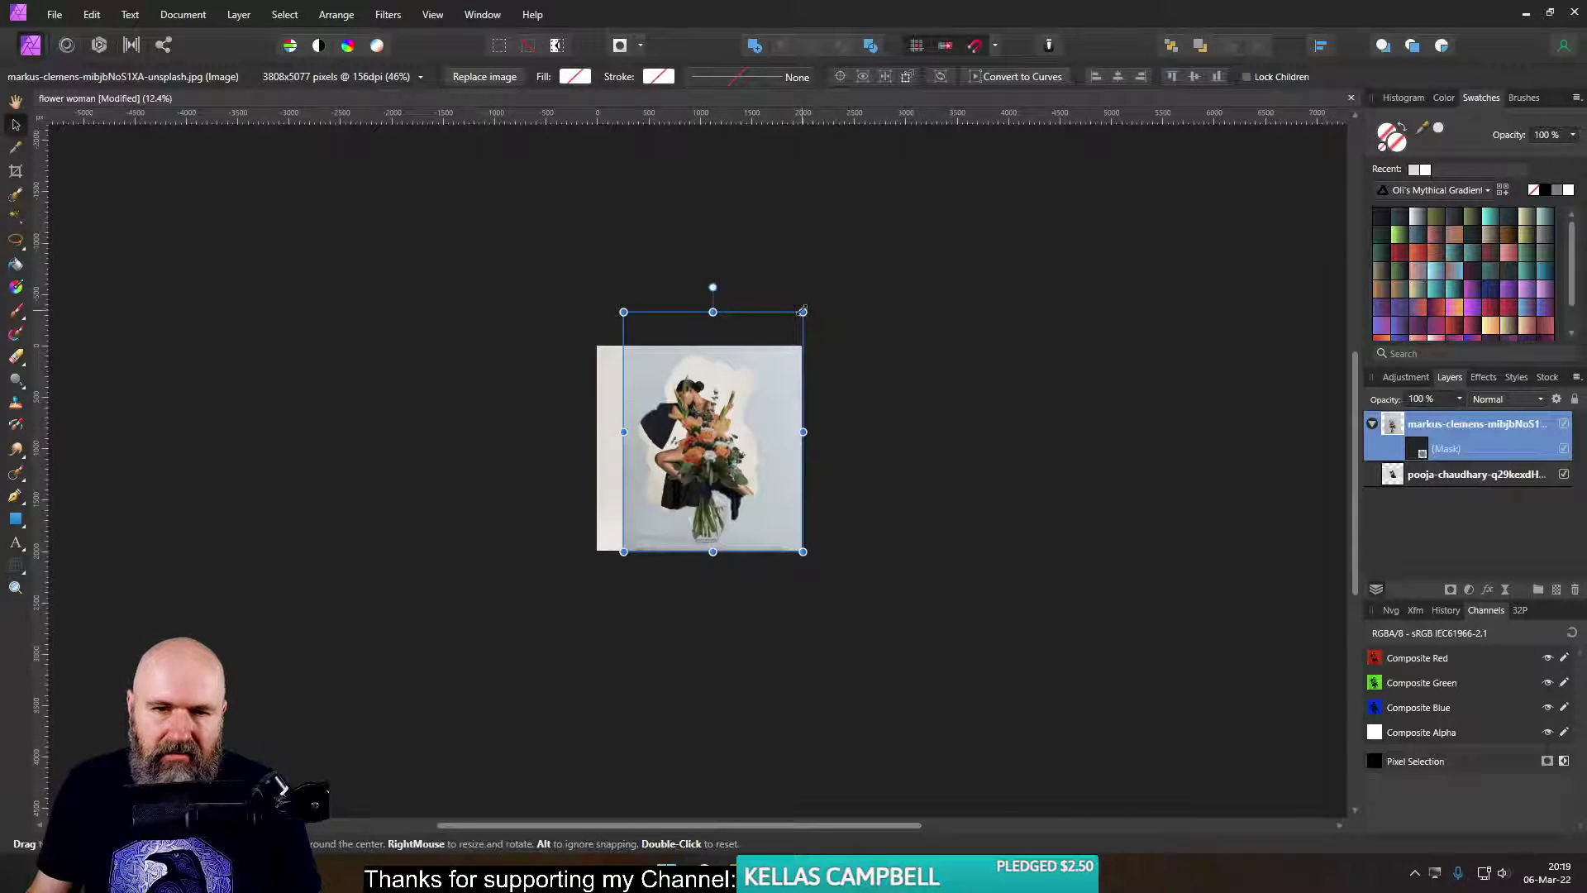
{"action": "scroll", "coordinate": [724, 430], "scroll_direction": "up", "scroll_amount": 5}
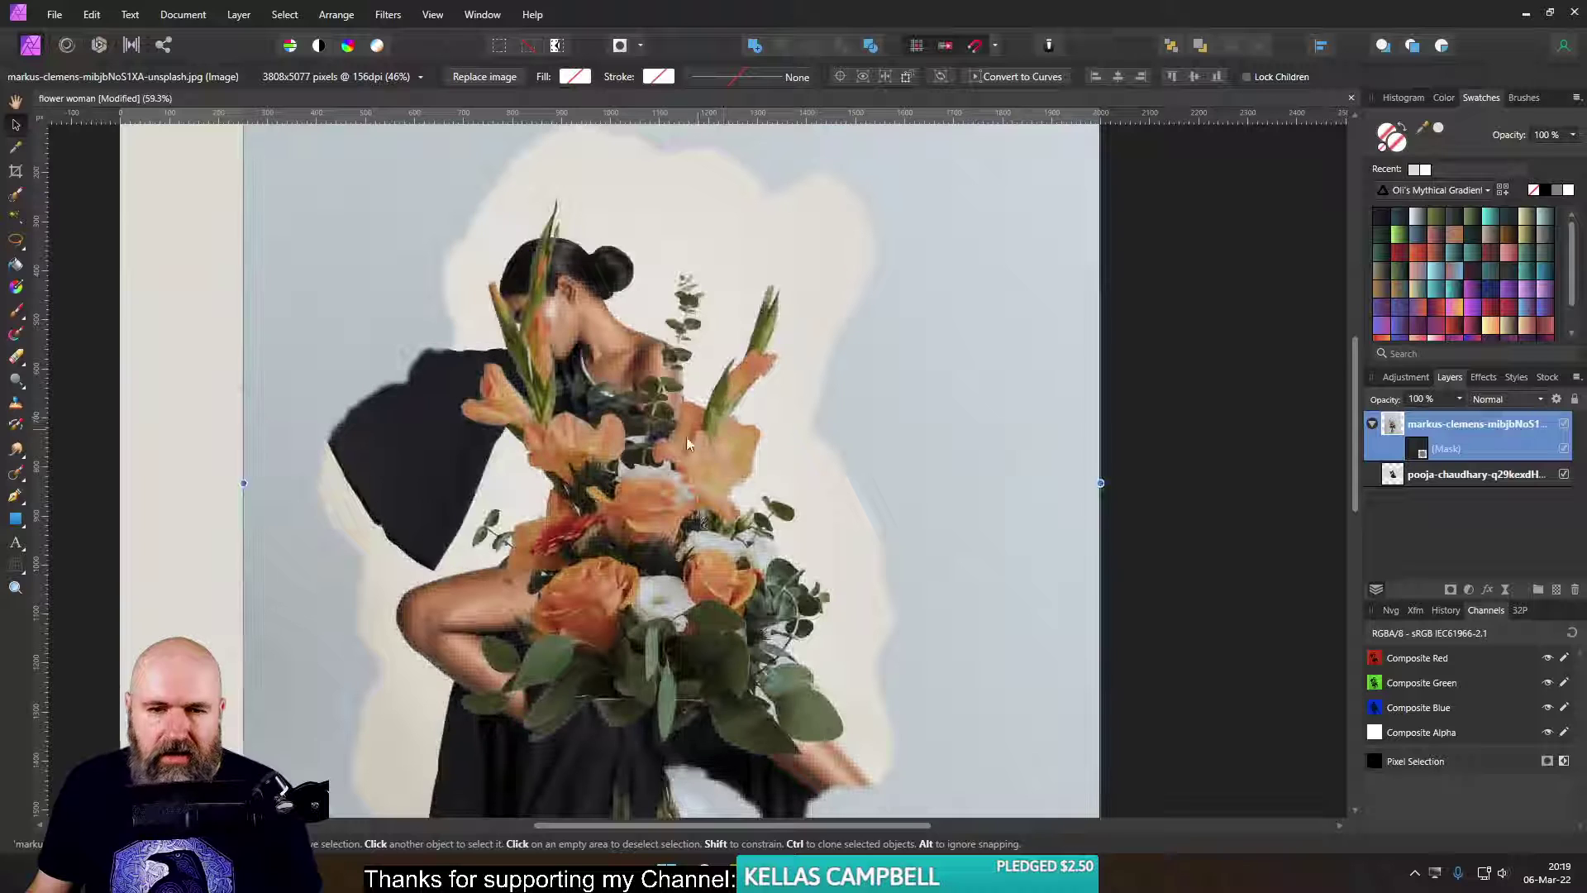
{"action": "right_click", "coordinate": [1395, 430]}
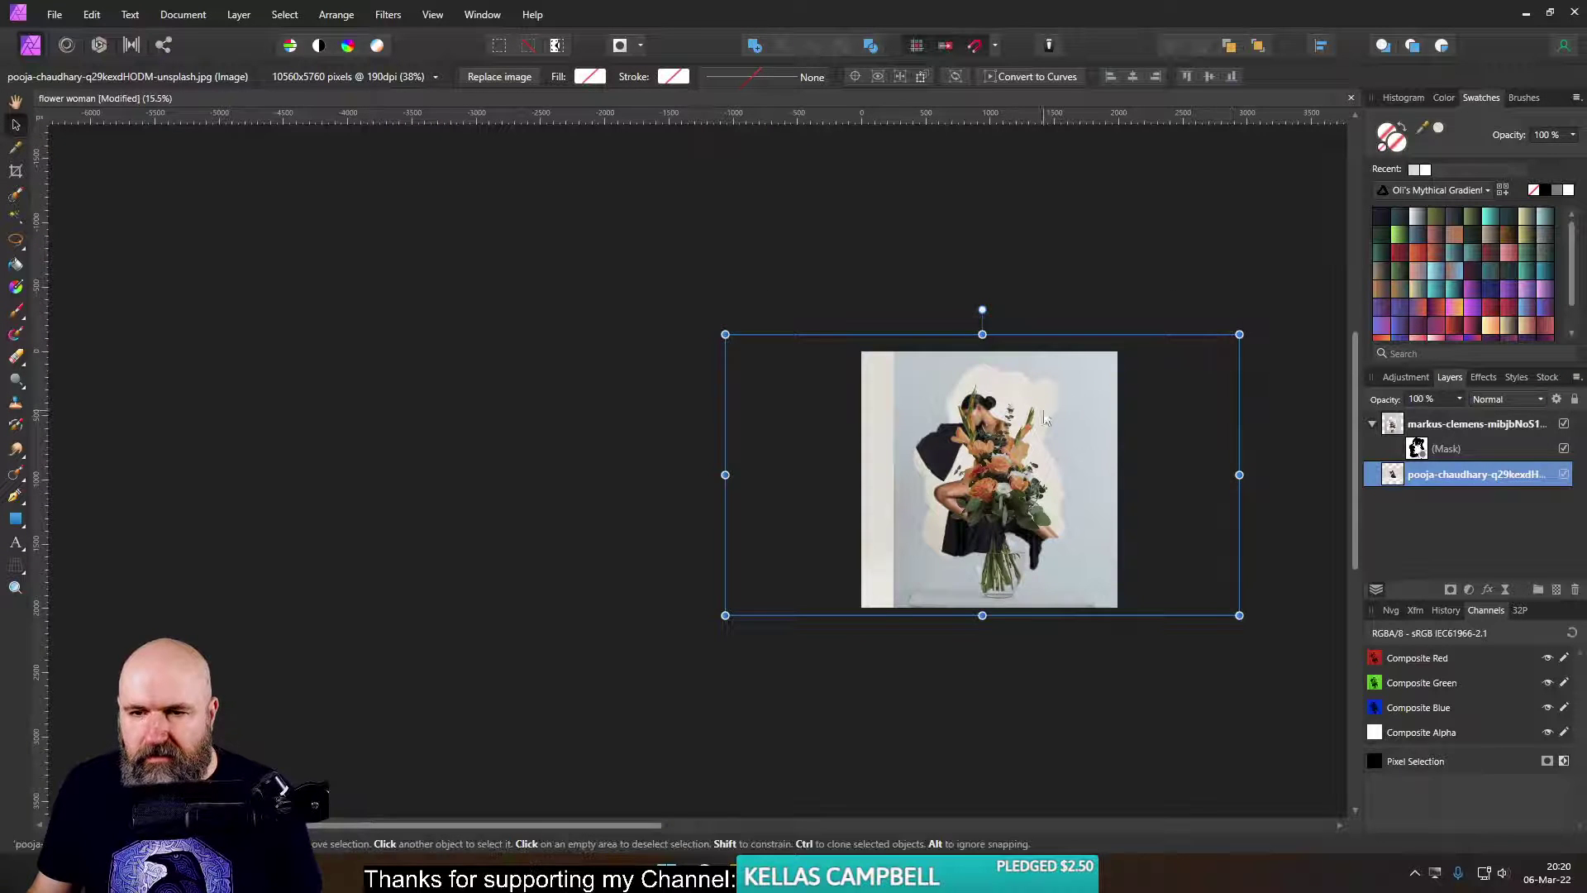
{"action": "left_click", "coordinate": [1045, 415]}
{"action": "left_click_drag", "start_coordinate": [1119, 308], "coordinate": [1168, 270]}
{"action": "right_click", "coordinate": [1403, 424]}
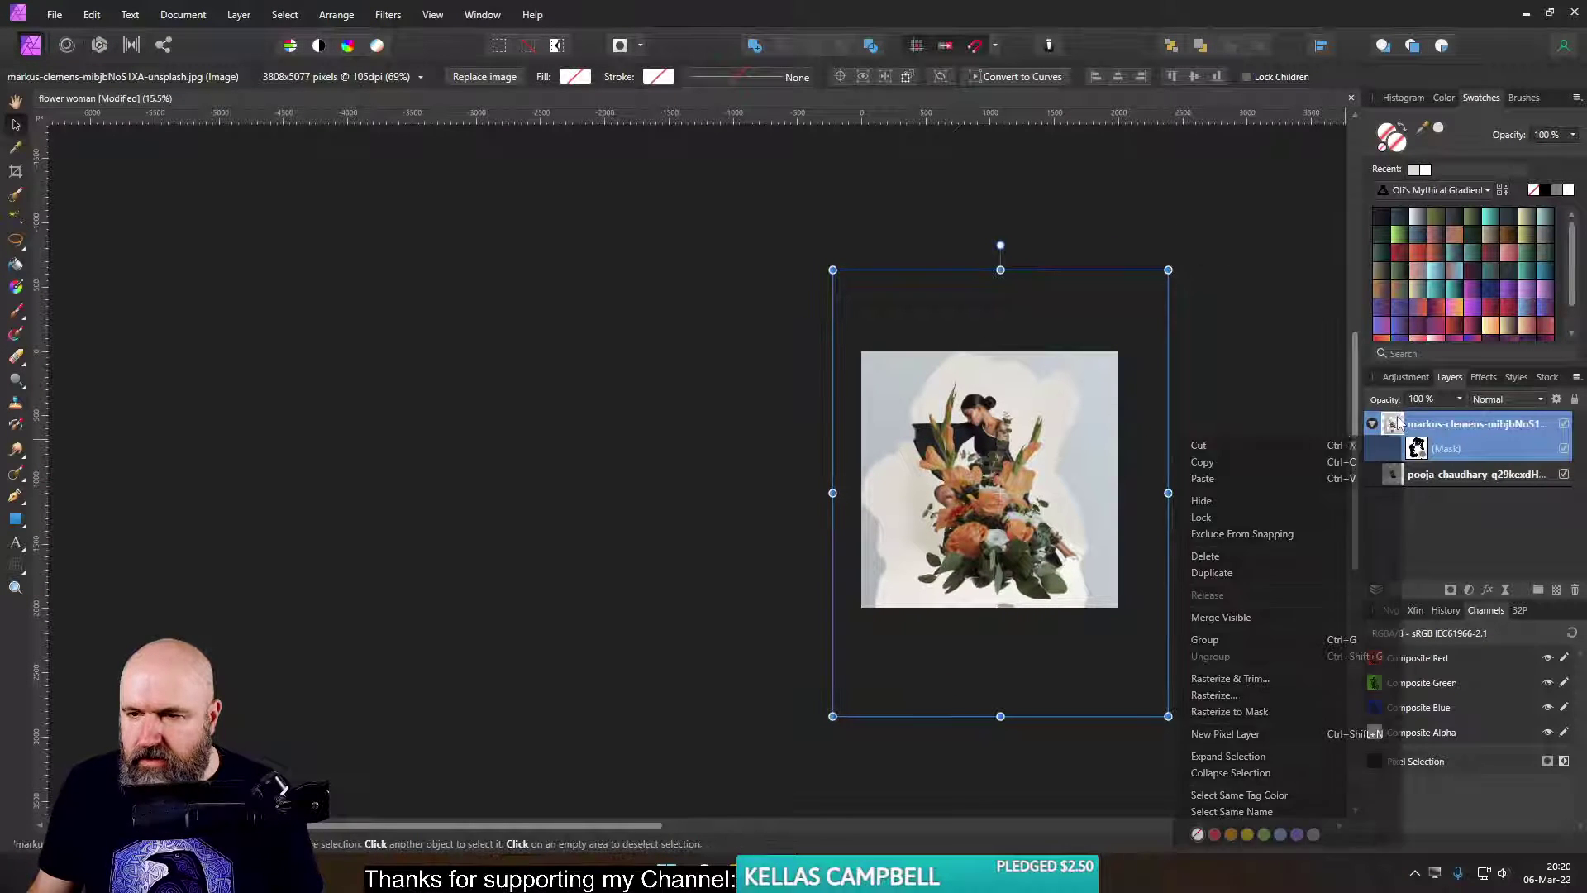
{"action": "left_click", "coordinate": [1249, 683]}
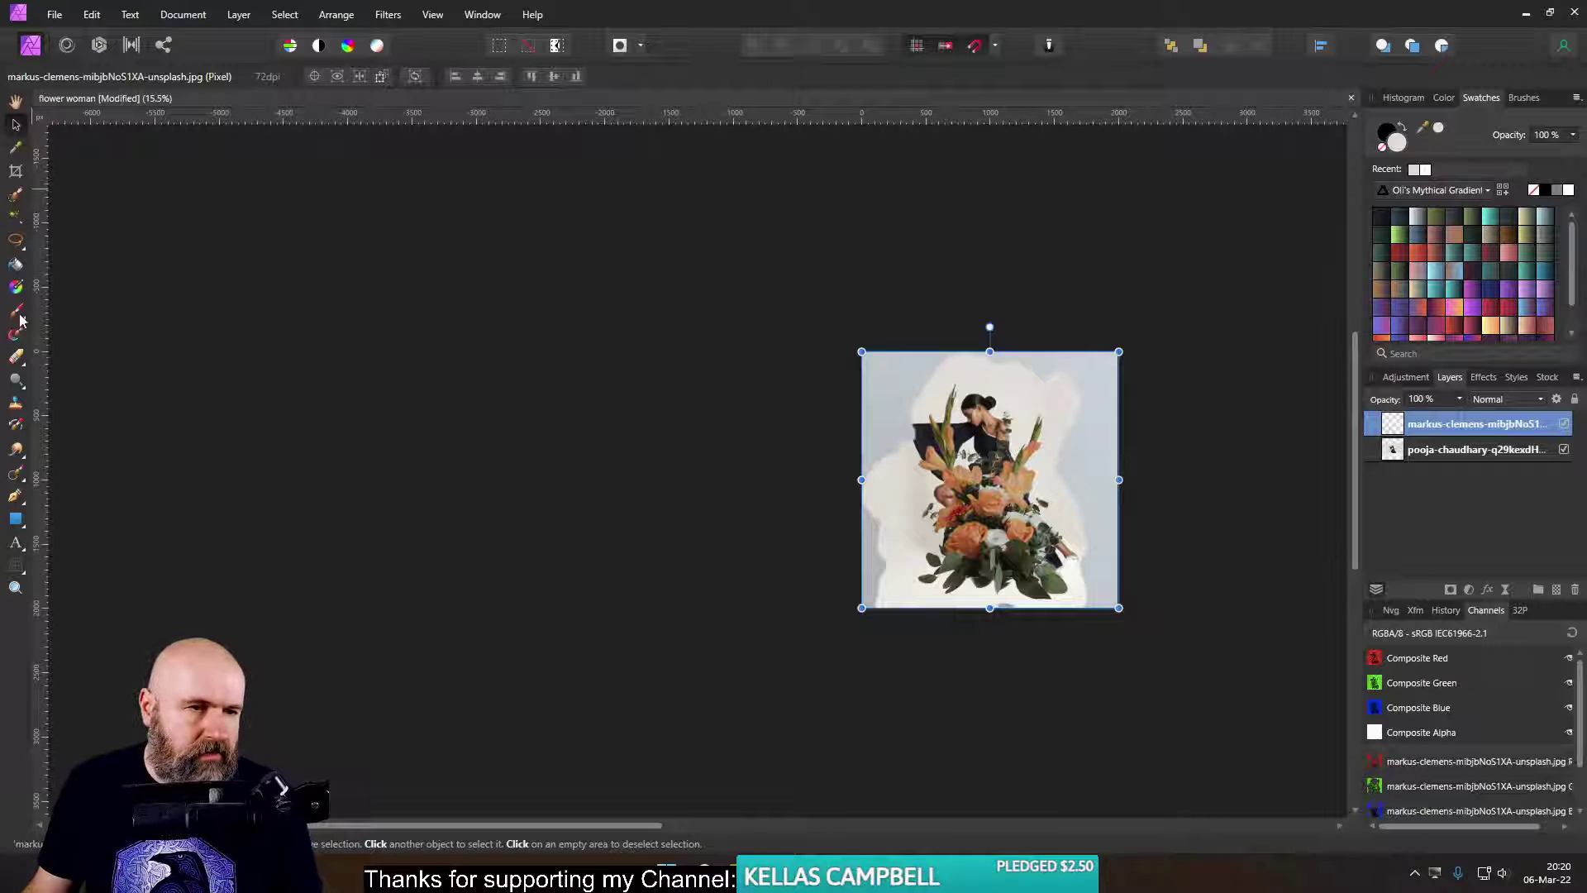
- Erase the leftover blue-grey background around the bouquet with a 348 px eraser at 100% opacity
{"action": "left_click", "coordinate": [15, 357]}
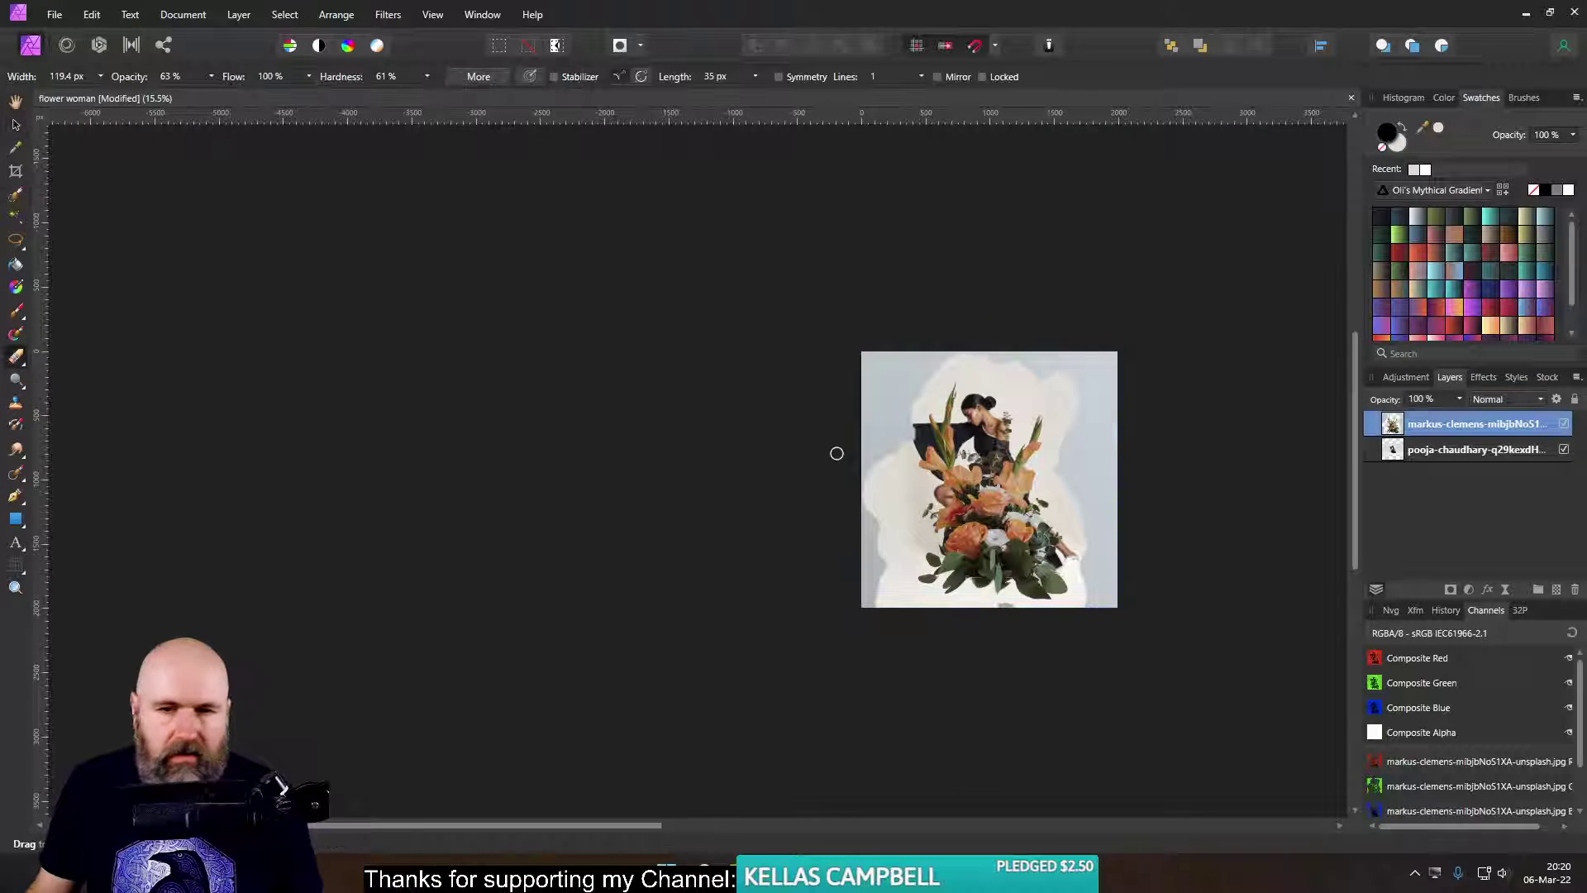
{"action": "left_click_drag", "start_coordinate": [100, 76], "coordinate": [143, 98]}
{"action": "mouse_move", "coordinate": [879, 359]}
{"action": "left_mouse_down"}
{"action": "mouse_move", "coordinate": [971, 332]}
{"action": "mouse_move", "coordinate": [876, 443]}
{"action": "left_mouse_up"}
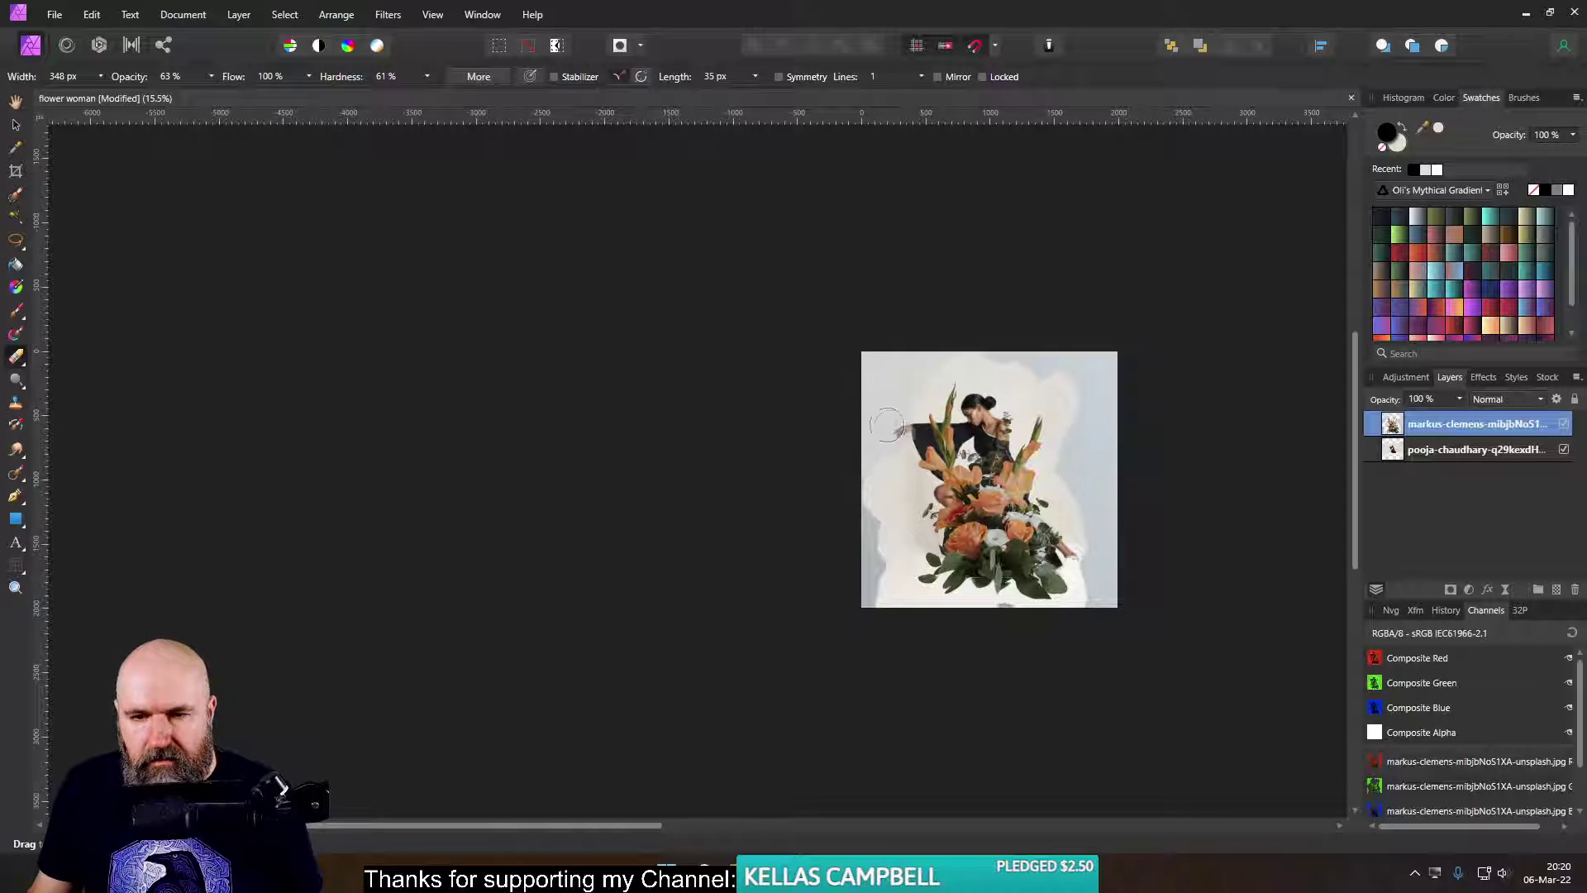
{"action": "mouse_move", "coordinate": [212, 76]}
{"action": "left_mouse_down"}
{"action": "mouse_move", "coordinate": [222, 93]}
{"action": "mouse_move", "coordinate": [250, 86]}
{"action": "left_mouse_up"}
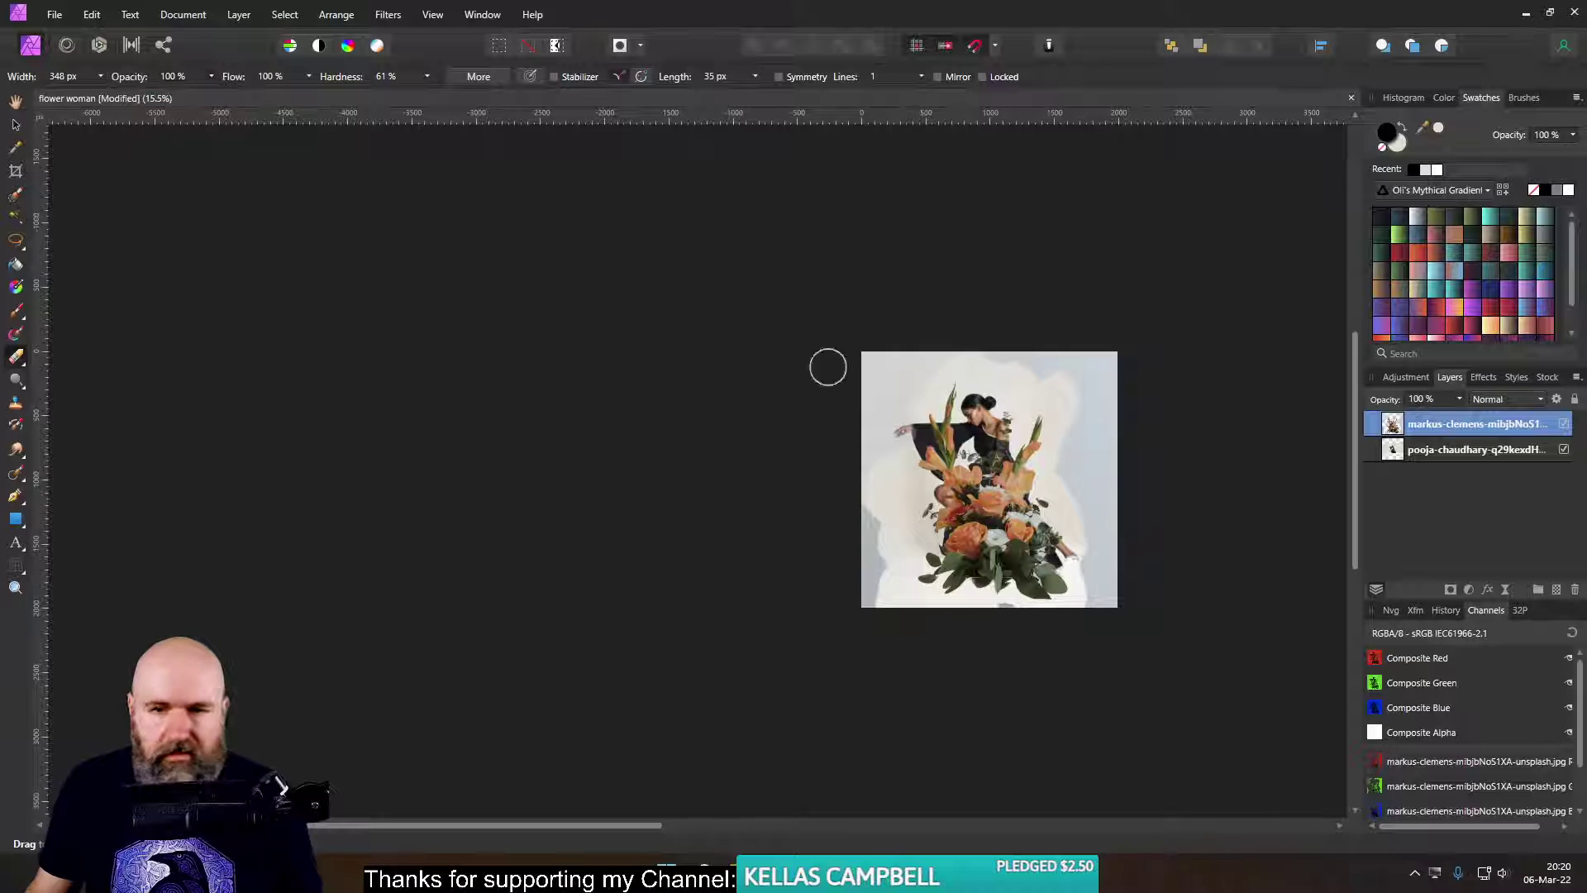
{"action": "mouse_move", "coordinate": [827, 367]}
{"action": "left_mouse_down"}
{"action": "mouse_move", "coordinate": [912, 346]}
{"action": "mouse_move", "coordinate": [898, 375]}
{"action": "mouse_move", "coordinate": [926, 364]}
{"action": "mouse_move", "coordinate": [879, 428]}
{"action": "mouse_move", "coordinate": [901, 437]}
{"action": "mouse_move", "coordinate": [868, 337]}
{"action": "mouse_move", "coordinate": [864, 598]}
{"action": "mouse_move", "coordinate": [862, 410]}
{"action": "mouse_move", "coordinate": [1013, 314]}
{"action": "mouse_move", "coordinate": [1015, 353]}
{"action": "mouse_move", "coordinate": [1137, 367]}
{"action": "mouse_move", "coordinate": [1088, 398]}
{"action": "mouse_move", "coordinate": [1078, 429]}
{"action": "mouse_move", "coordinate": [1077, 475]}
{"action": "mouse_move", "coordinate": [1121, 442]}
{"action": "mouse_move", "coordinate": [1096, 559]}
{"action": "mouse_move", "coordinate": [1117, 606]}
{"action": "mouse_move", "coordinate": [1044, 635]}
{"action": "mouse_move", "coordinate": [1004, 618]}
{"action": "mouse_move", "coordinate": [947, 626]}
{"action": "mouse_move", "coordinate": [1013, 601]}
{"action": "left_mouse_up"}
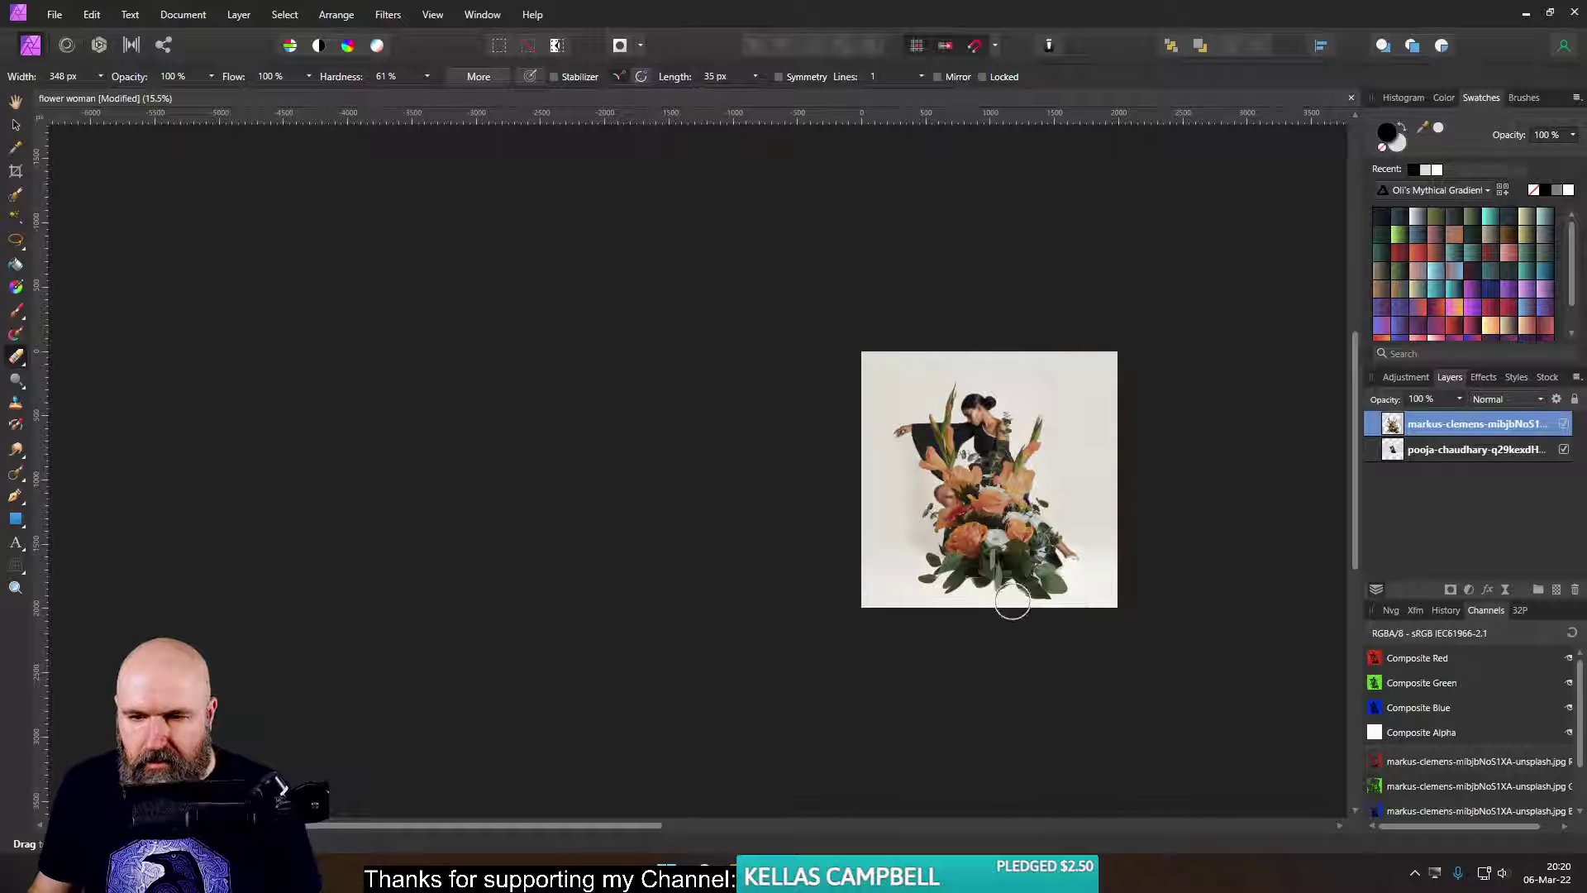
{"action": "key", "text": "ctrl+0"}
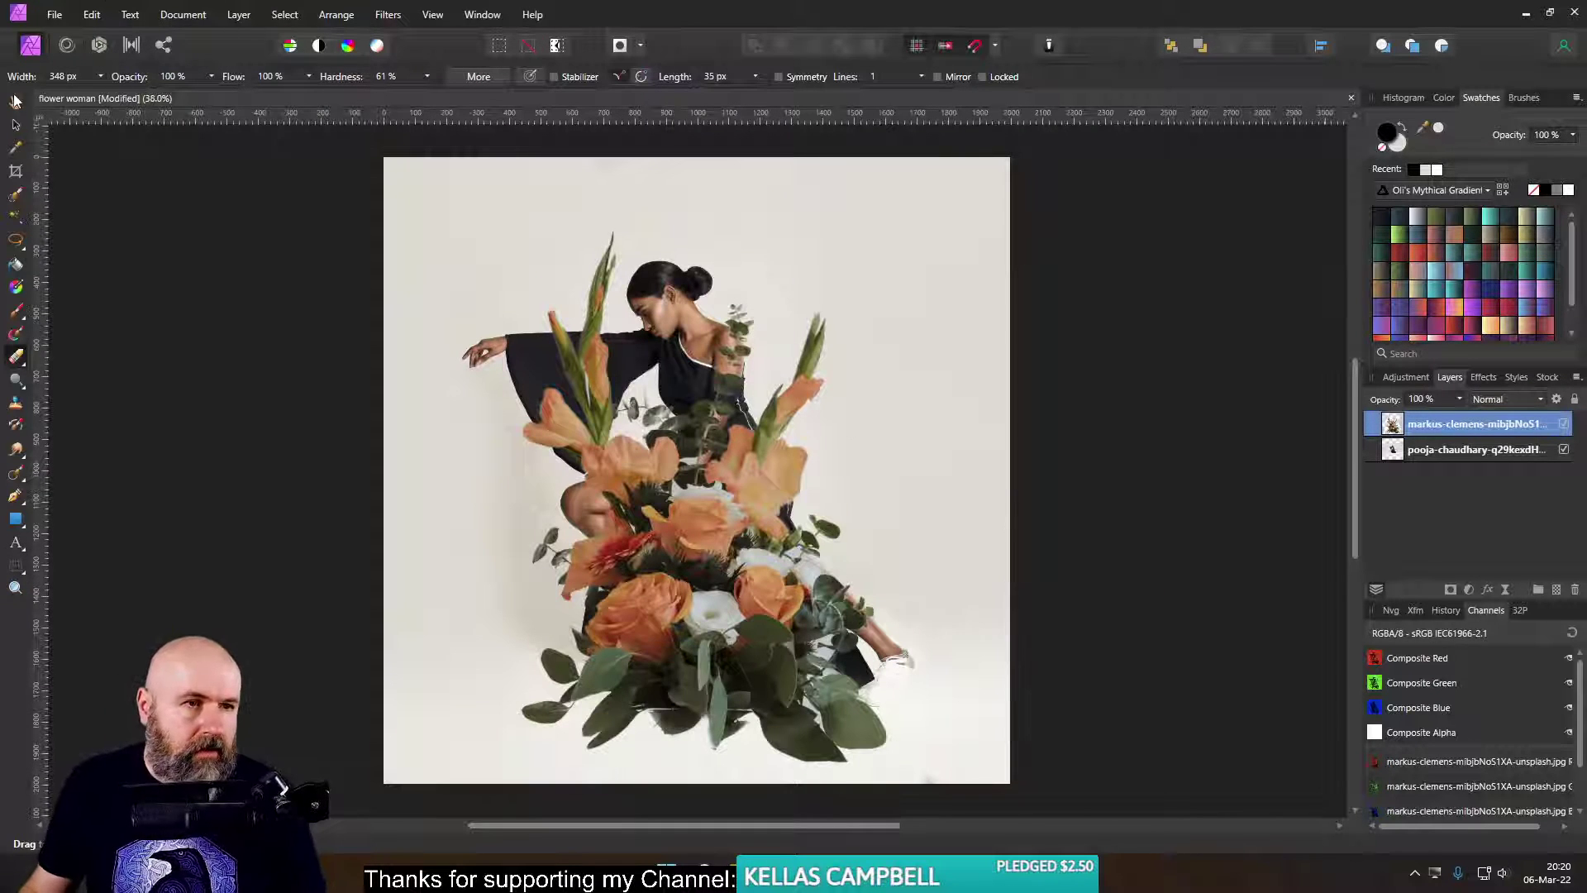
- Shrink the bouquet to a small size, move it down to the model's outstretched foot, and tilt it counterclockwise
{"action": "left_click", "coordinate": [15, 124]}
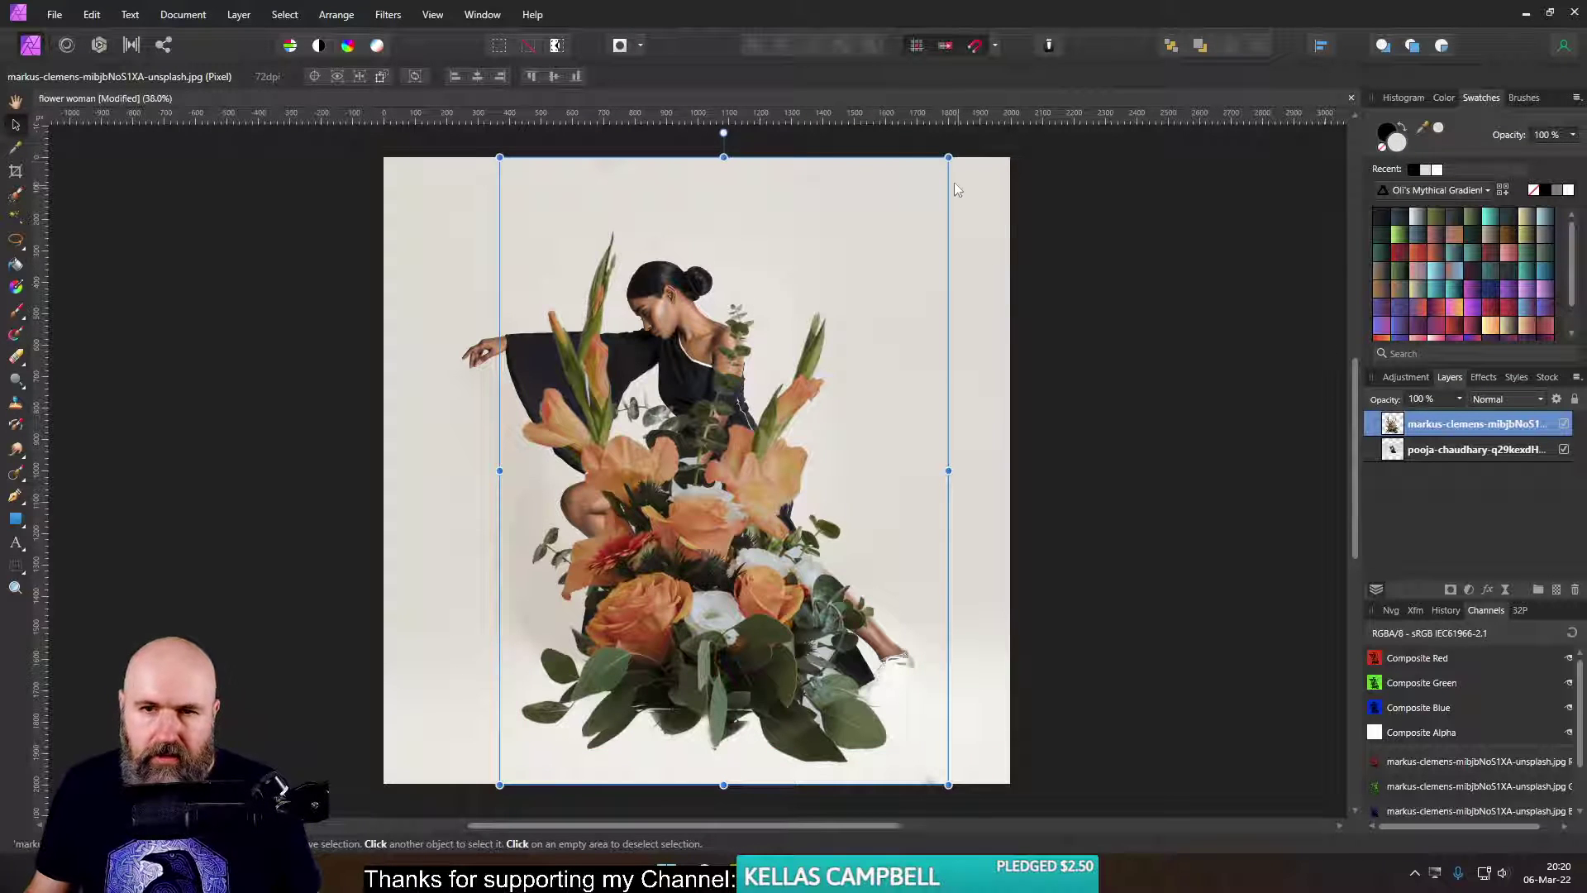
{"action": "left_click_drag", "start_coordinate": [949, 157], "coordinate": [692, 525]}
{"action": "left_click_drag", "start_coordinate": [658, 679], "coordinate": [945, 575]}
{"action": "left_click_drag", "start_coordinate": [963, 419], "coordinate": [778, 542]}
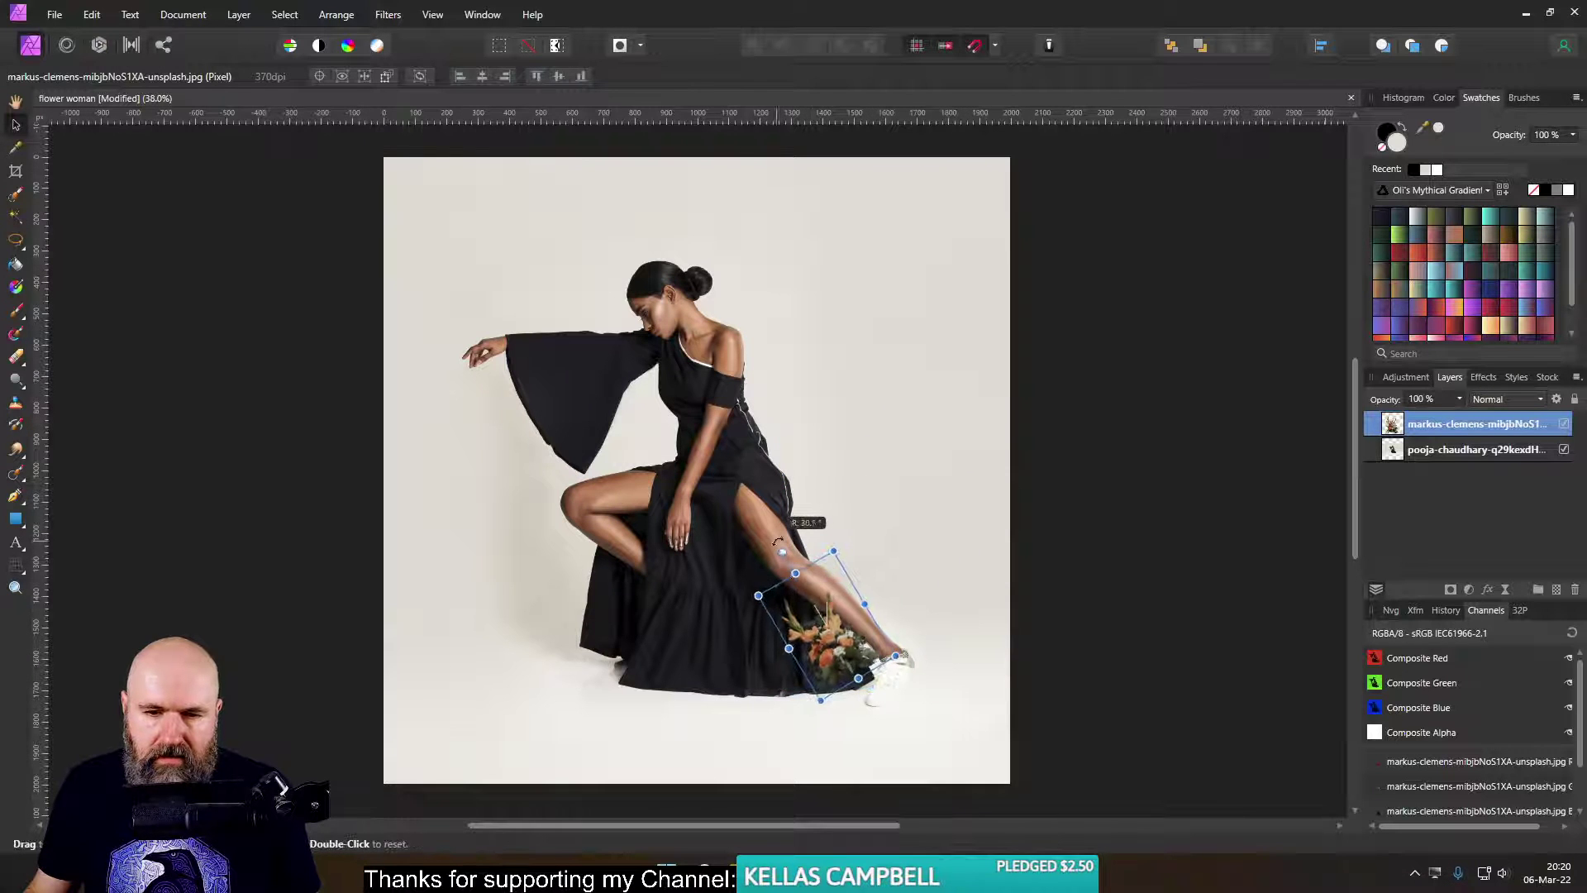
- Try the bouquet over the model's outstretched ankle, tilting it further along the leg and enlarging it slightly
{"action": "scroll", "coordinate": [856, 660], "scroll_direction": "up", "scroll_amount": 5}
{"action": "left_click_drag", "start_coordinate": [786, 653], "coordinate": [957, 628]}
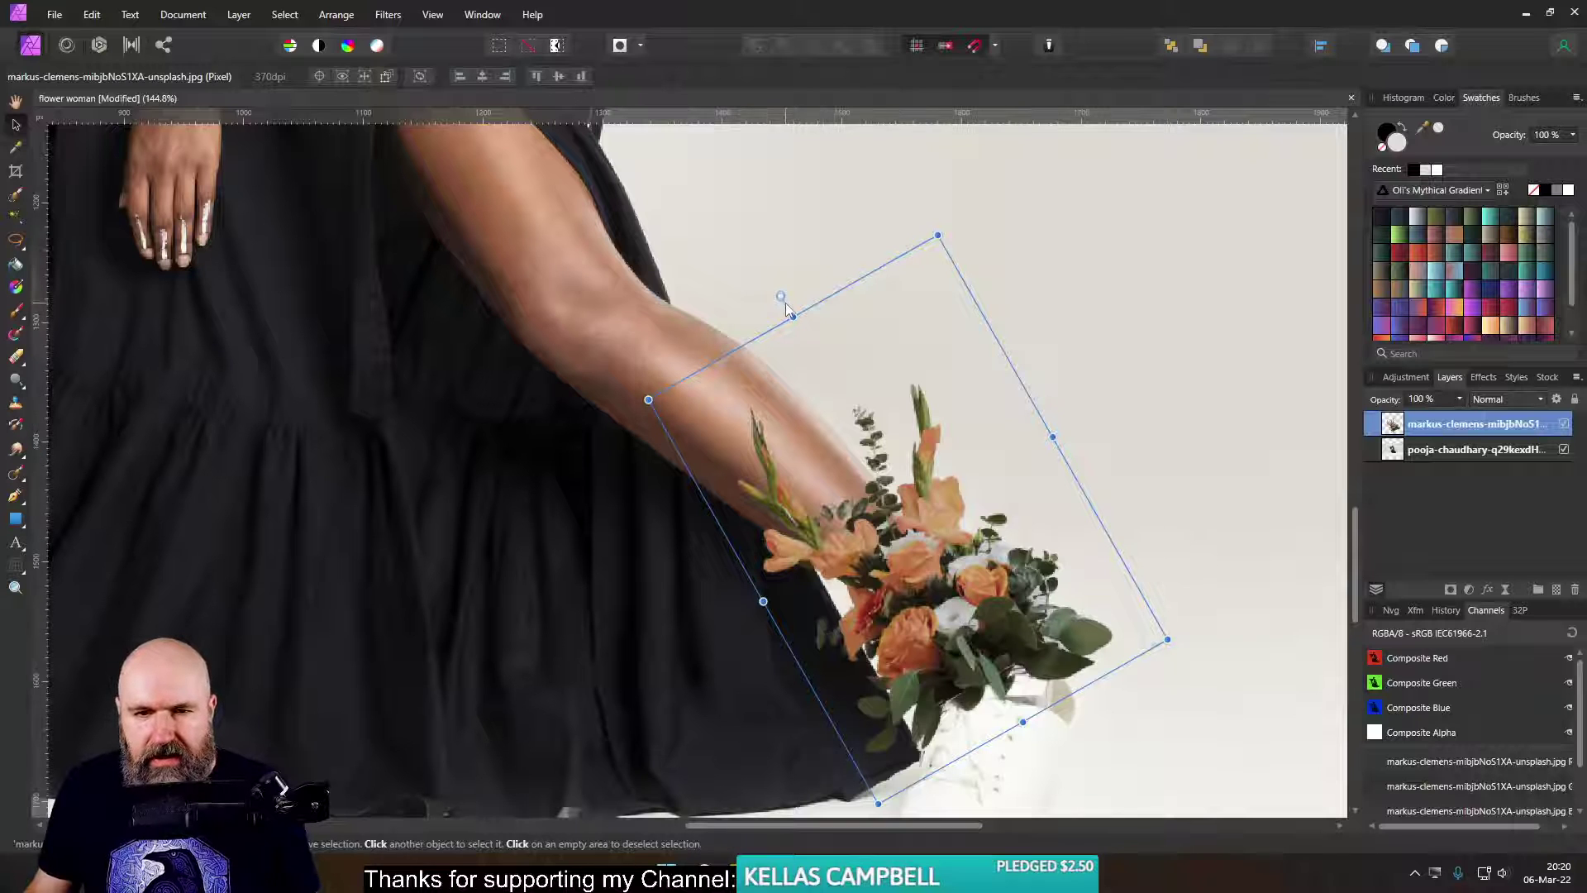
{"action": "left_click_drag", "start_coordinate": [780, 297], "coordinate": [731, 318]}
{"action": "left_click_drag", "start_coordinate": [1016, 592], "coordinate": [1003, 599]}
{"action": "left_click_drag", "start_coordinate": [868, 250], "coordinate": [851, 142]}
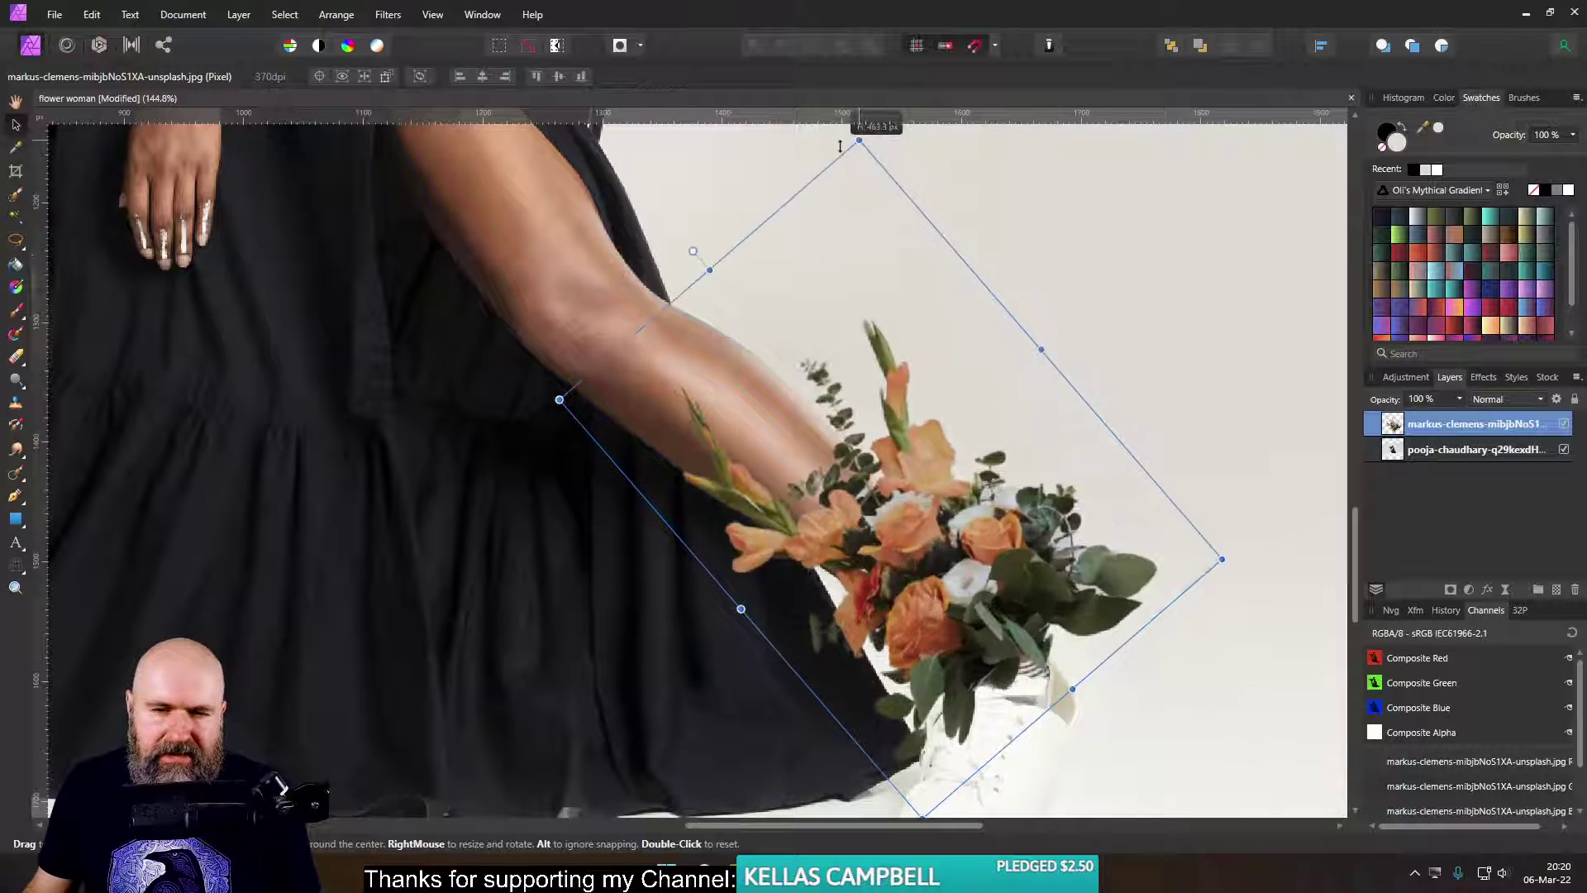
{"action": "mouse_move", "coordinate": [969, 571]}
{"action": "left_mouse_down"}
{"action": "mouse_move", "coordinate": [936, 496]}
{"action": "mouse_move", "coordinate": [955, 560]}
{"action": "left_mouse_up"}
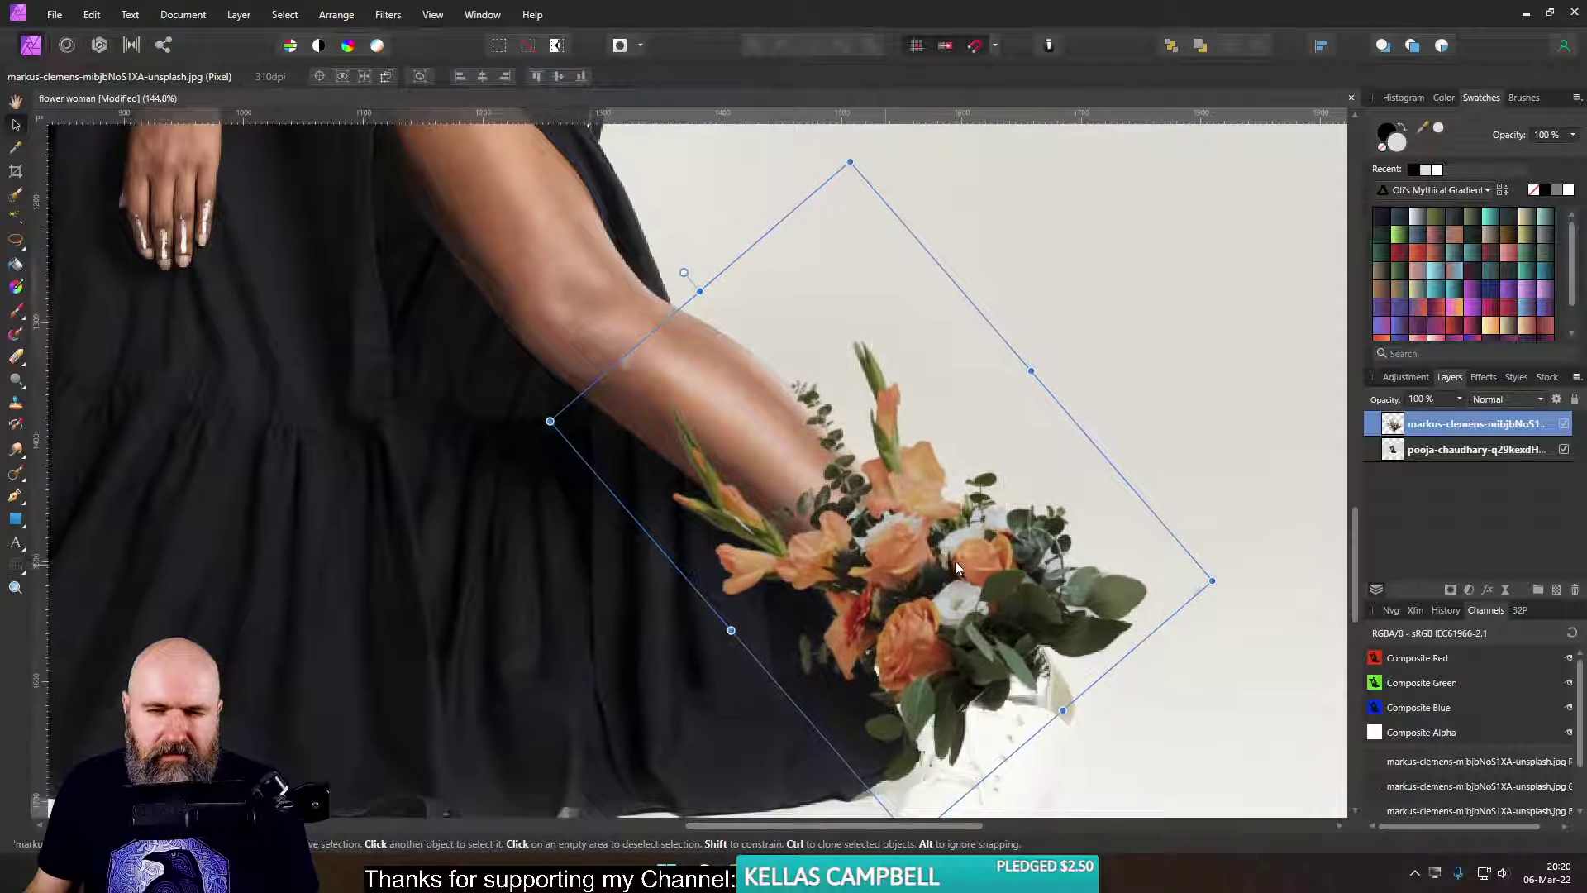
{"action": "scroll", "coordinate": [880, 559], "scroll_direction": "down", "scroll_amount": 5}
{"action": "scroll", "coordinate": [881, 563], "scroll_direction": "up", "scroll_amount": 4}
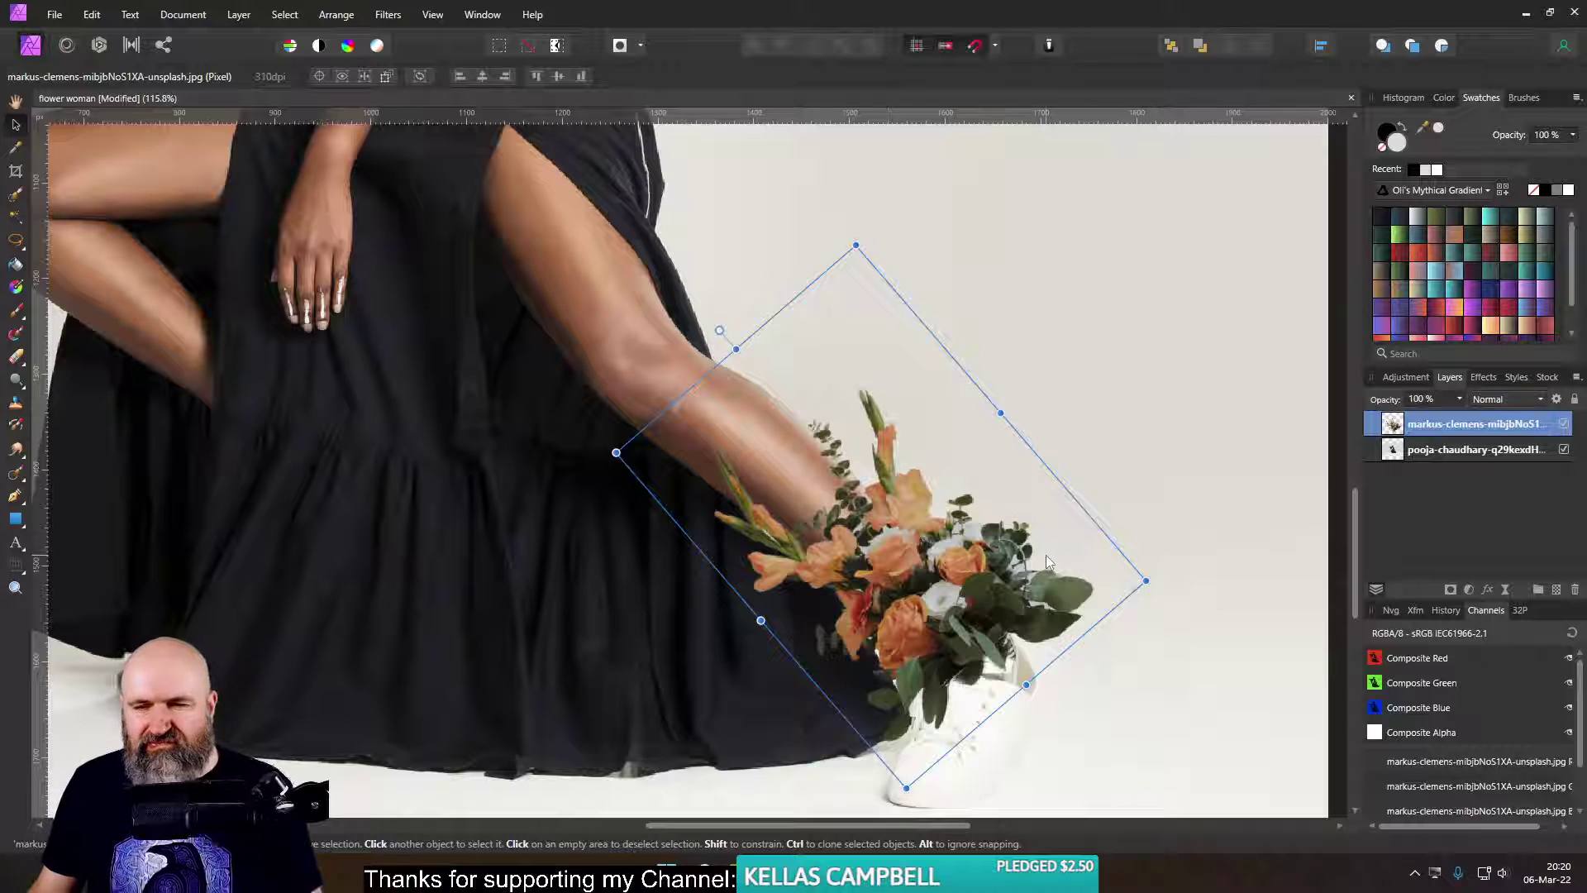
- Switch to the browser to study the floral body collage on Behance, then return to Affinity Photo
{"action": "mouse_move", "coordinate": [823, 845]}
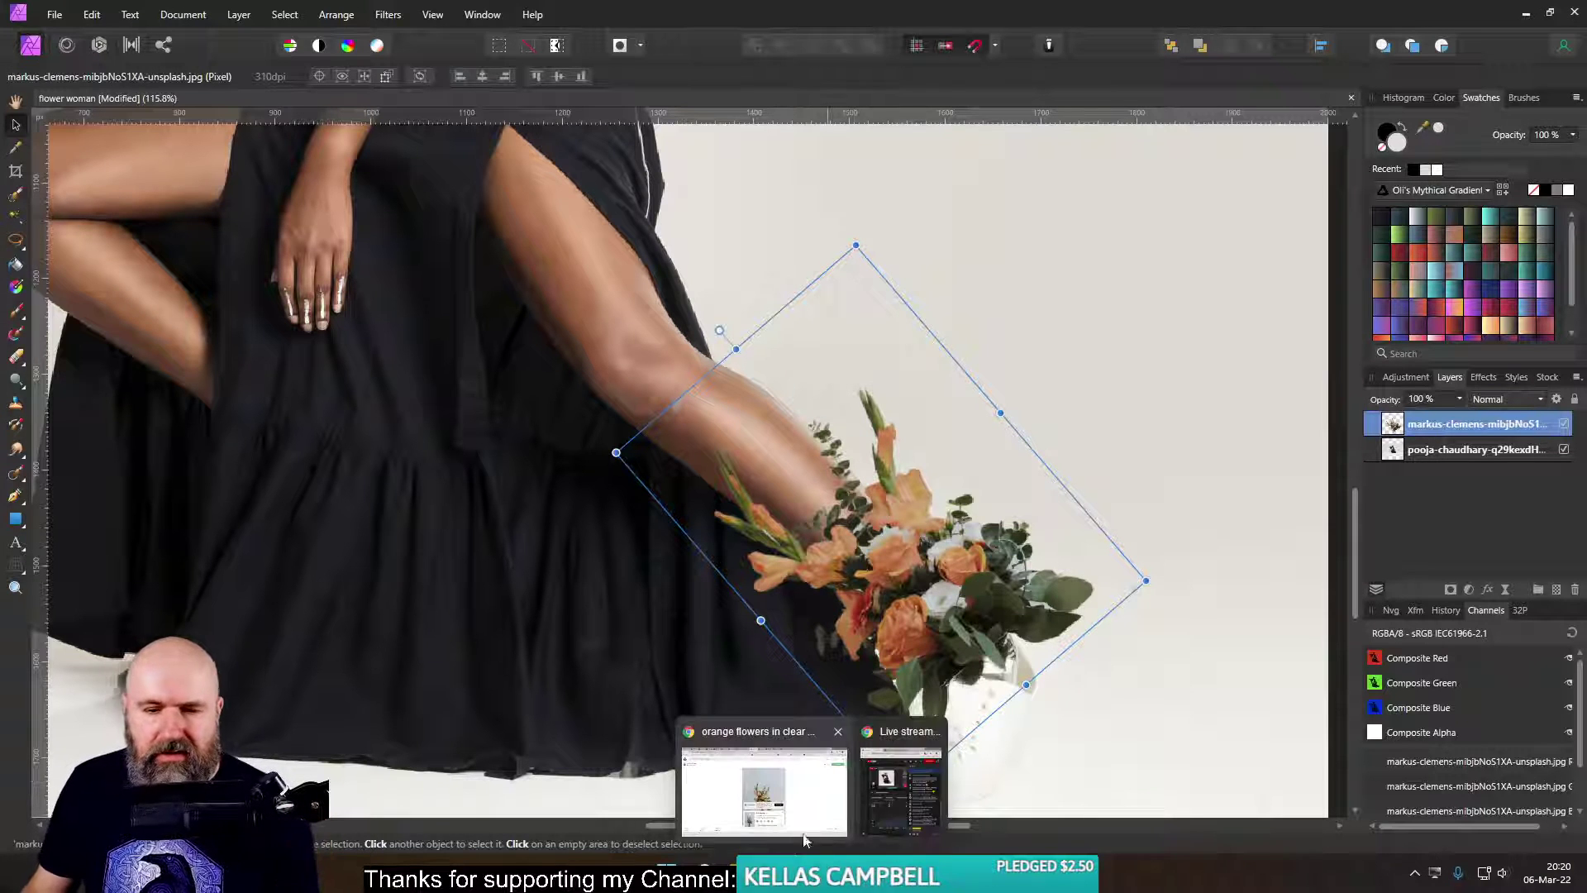
{"action": "left_click", "coordinate": [764, 790]}
{"action": "left_click", "coordinate": [1048, 23]}
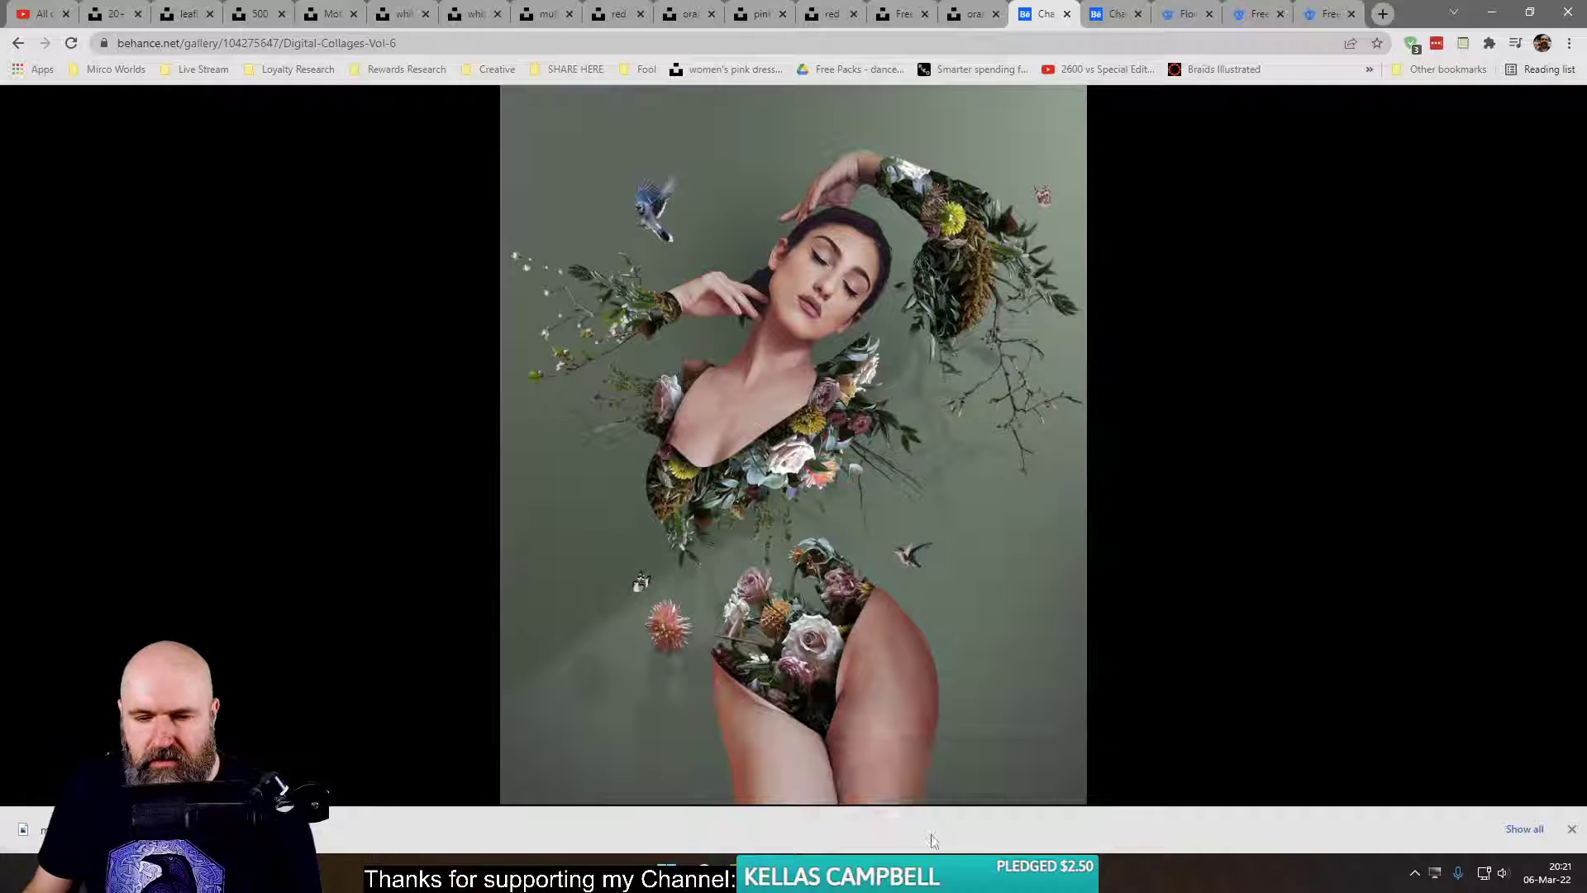
{"action": "left_click", "coordinate": [921, 876]}
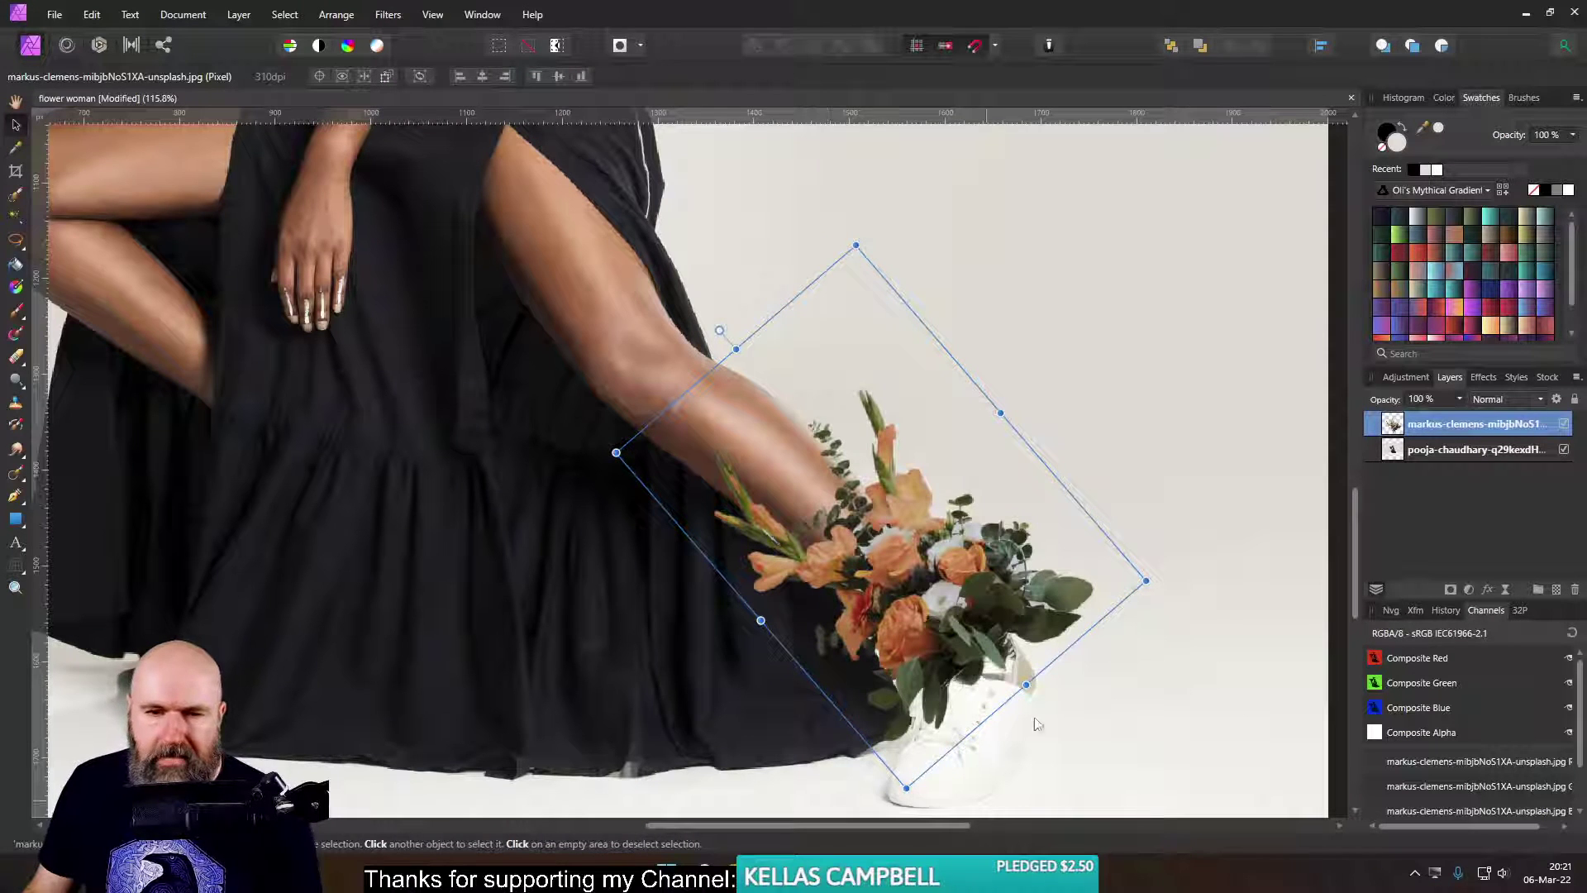
- Turn the bouquet nearly upside down and move it from the ankle onto the wide sleeve of the outstretched arm
{"action": "scroll", "coordinate": [951, 557], "scroll_direction": "down", "scroll_amount": 4}
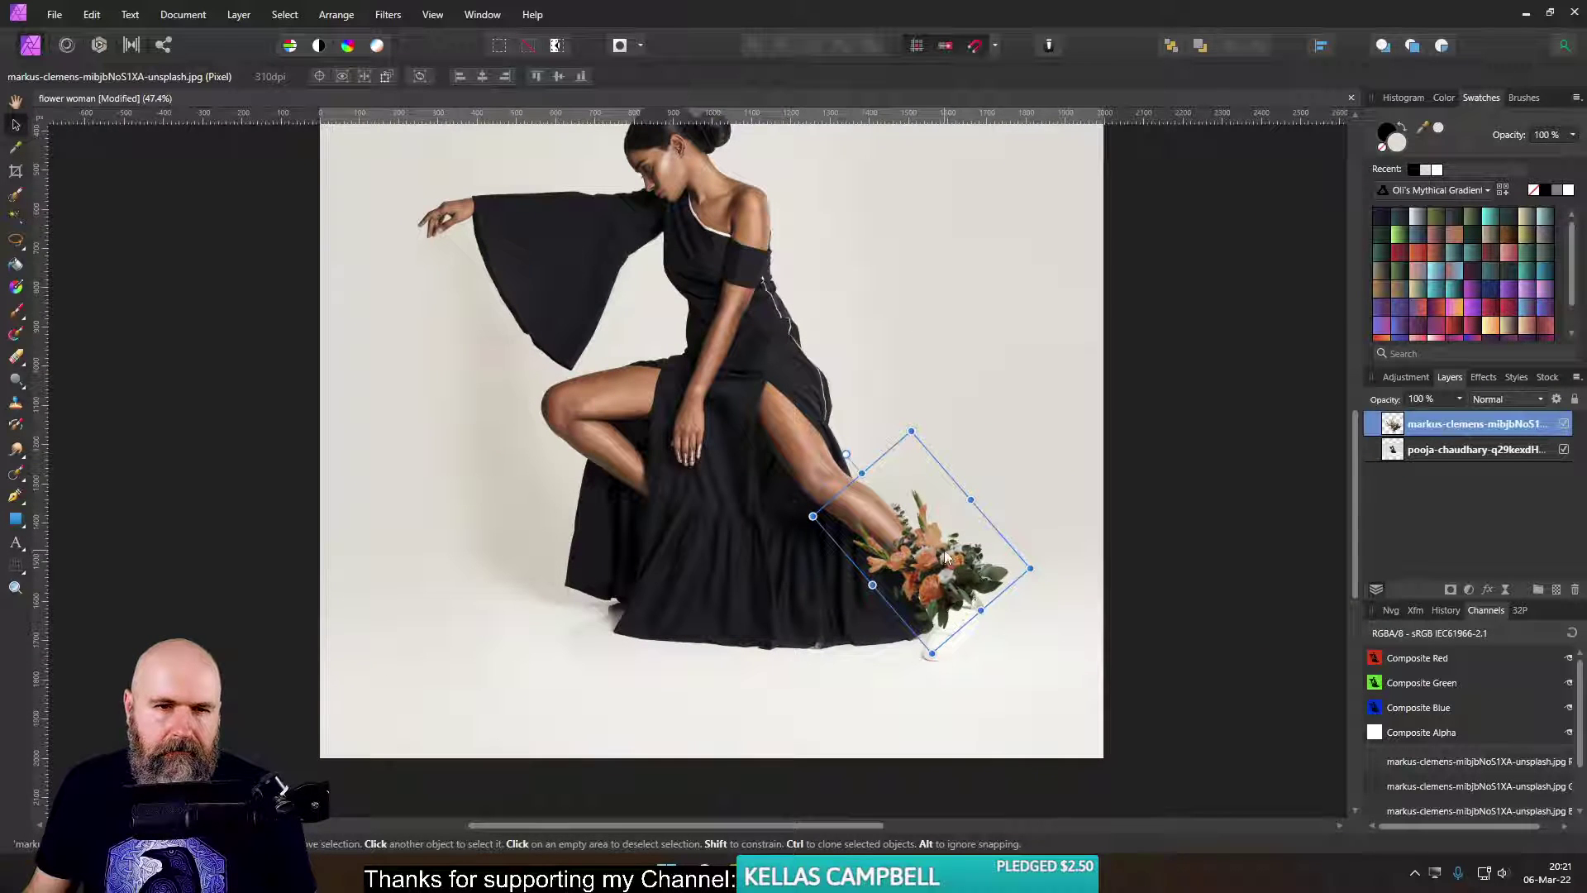
{"action": "left_click_drag", "start_coordinate": [845, 454], "coordinate": [800, 632]}
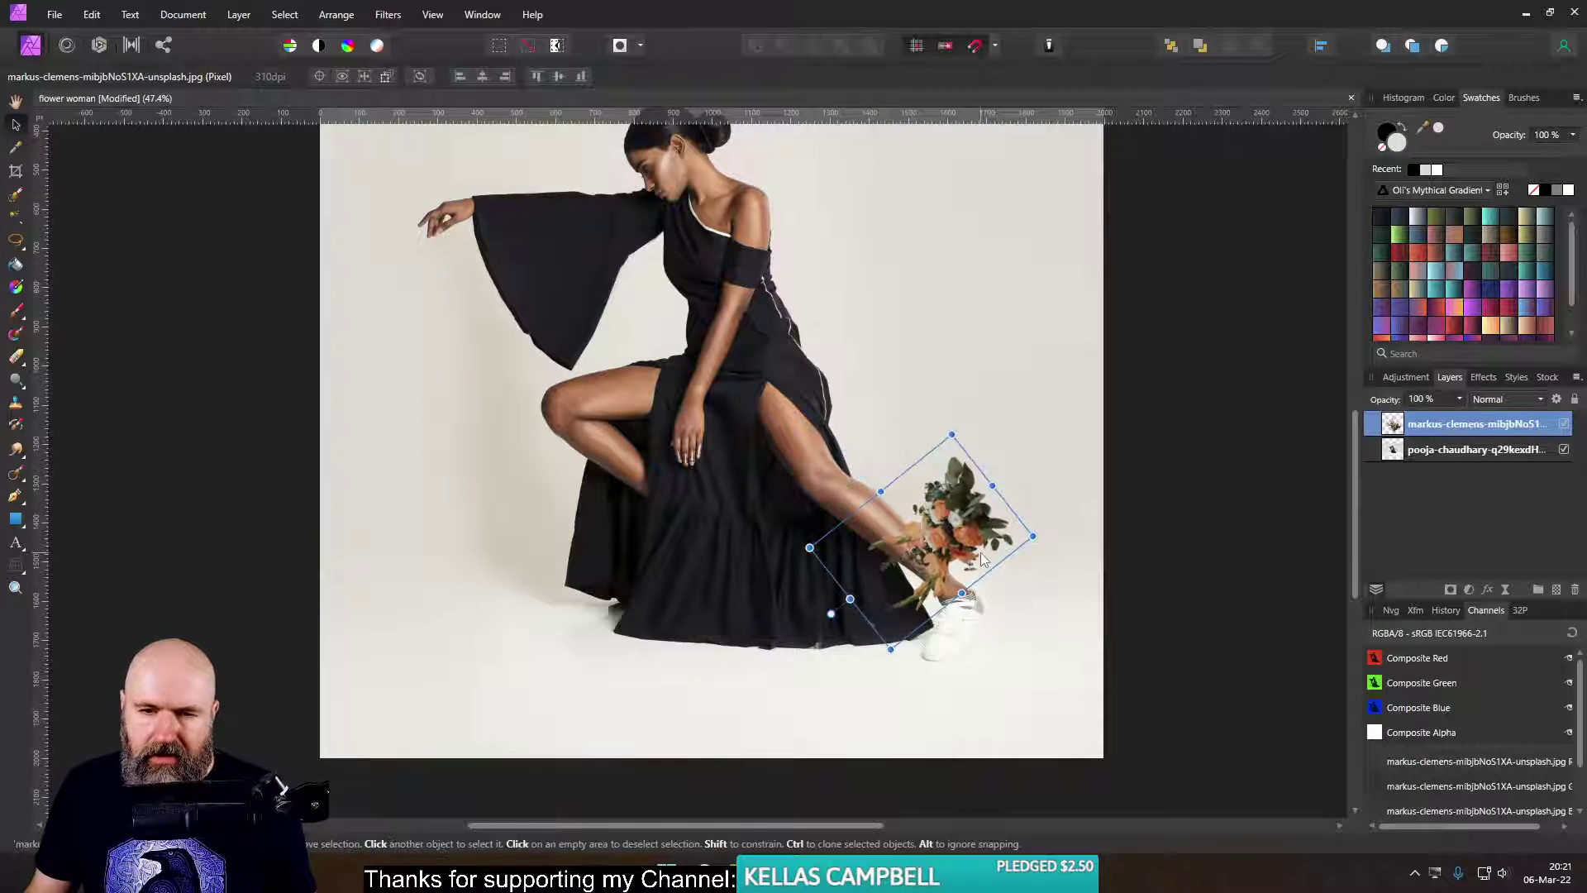
{"action": "left_click_drag", "start_coordinate": [959, 529], "coordinate": [637, 221]}
{"action": "scroll", "coordinate": [720, 246], "scroll_direction": "up", "scroll_amount": 5}
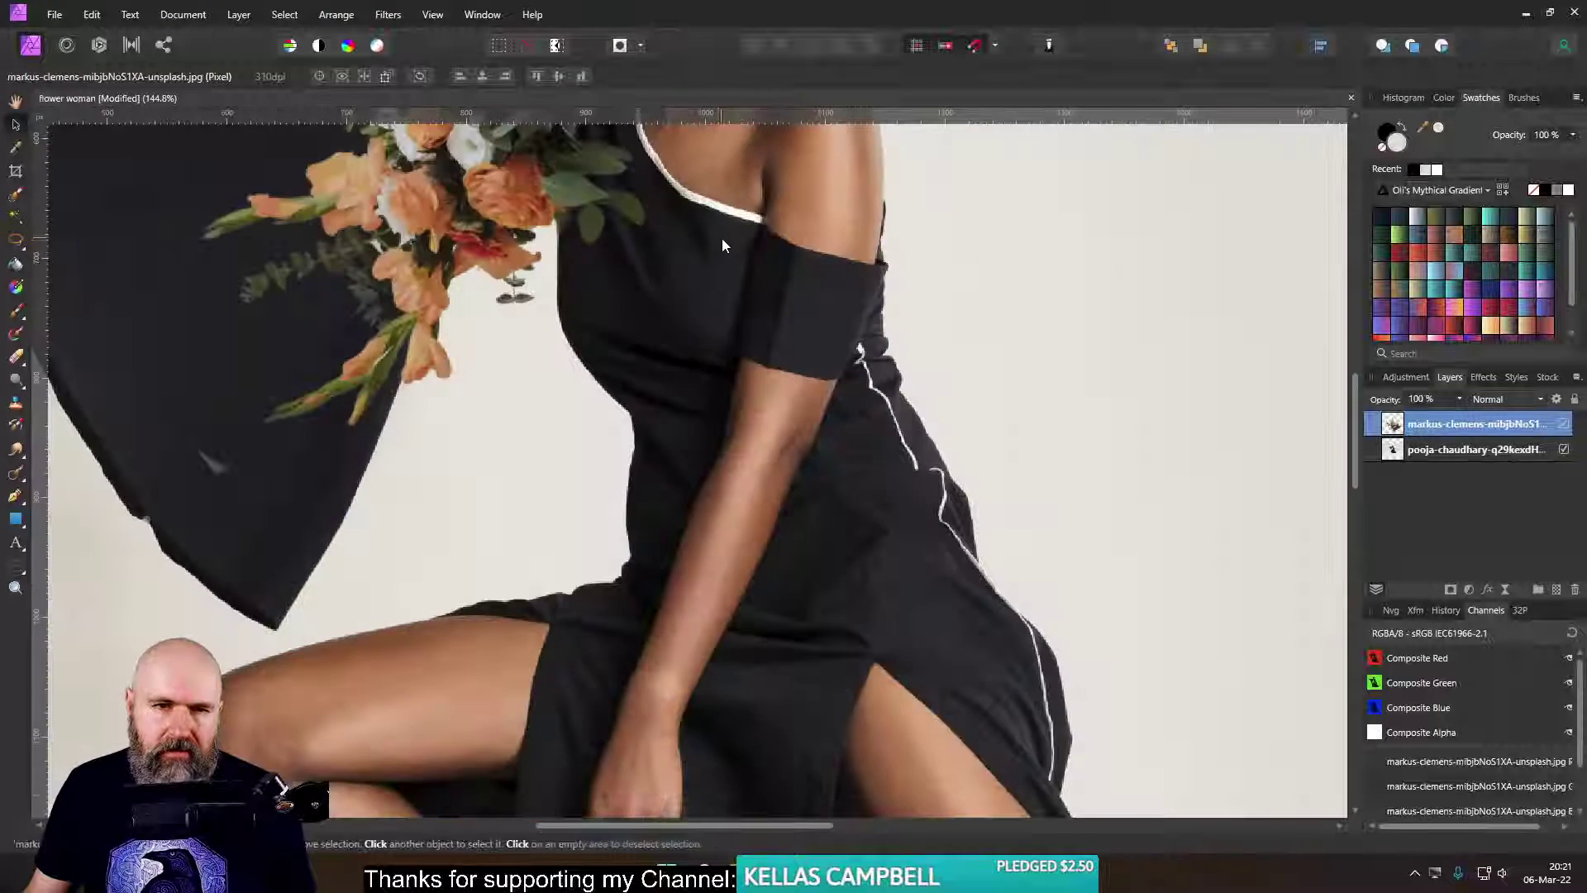
{"action": "left_click_drag", "start_coordinate": [773, 539], "coordinate": [760, 528]}
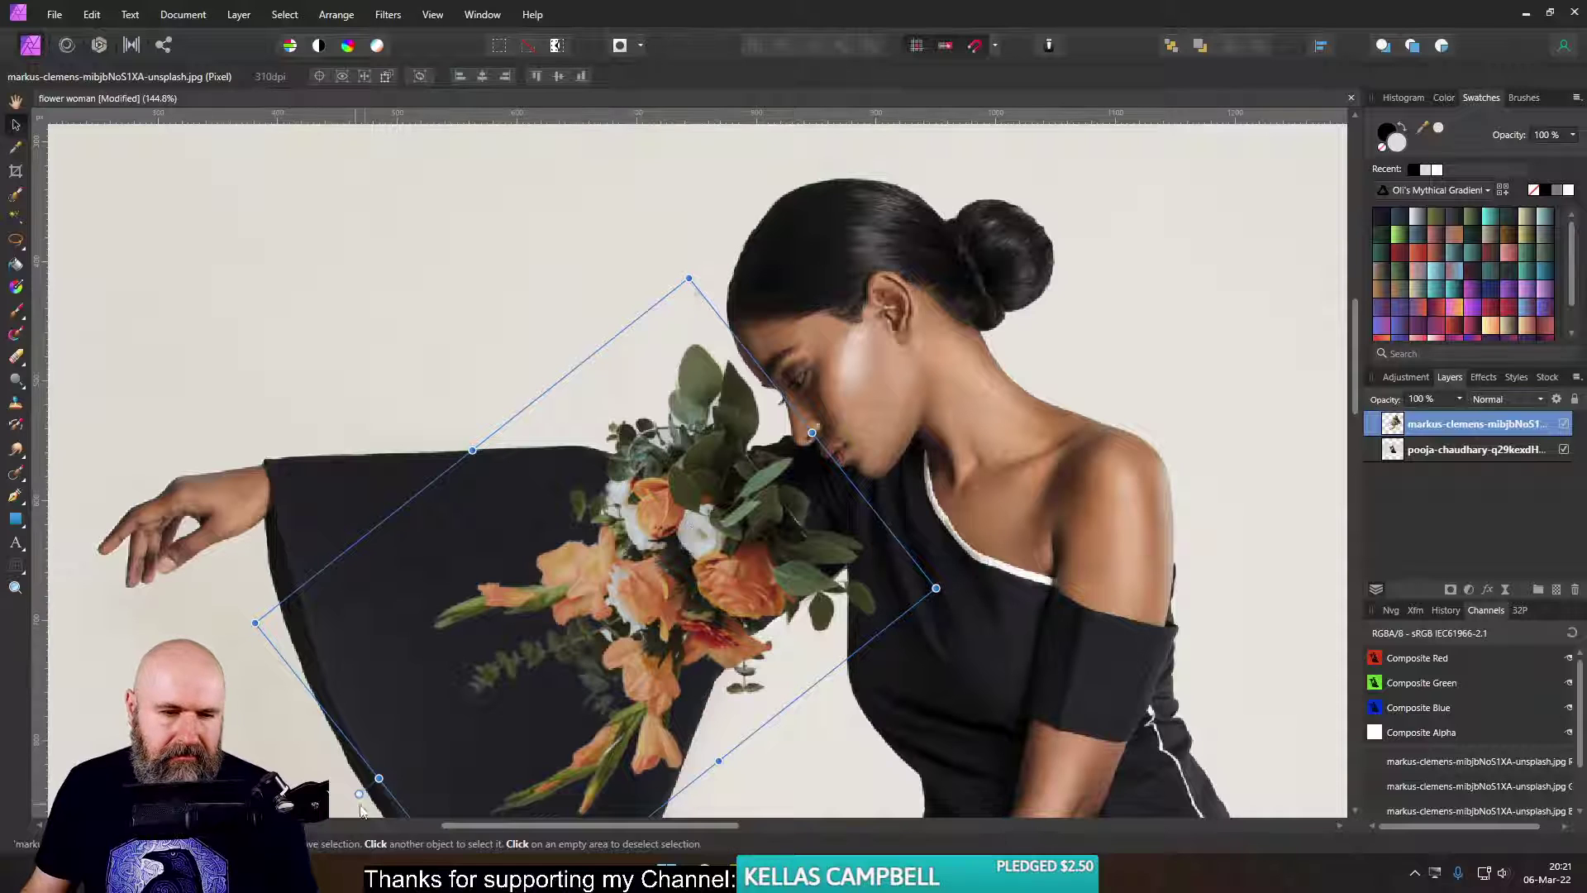
- Turn the bouquet around so its stems point toward the shoulder, shrink it, and place it over the wrist at the sleeve opening
{"action": "left_click_drag", "start_coordinate": [359, 793], "coordinate": [299, 668]}
{"action": "left_click_drag", "start_coordinate": [543, 676], "coordinate": [687, 570]}
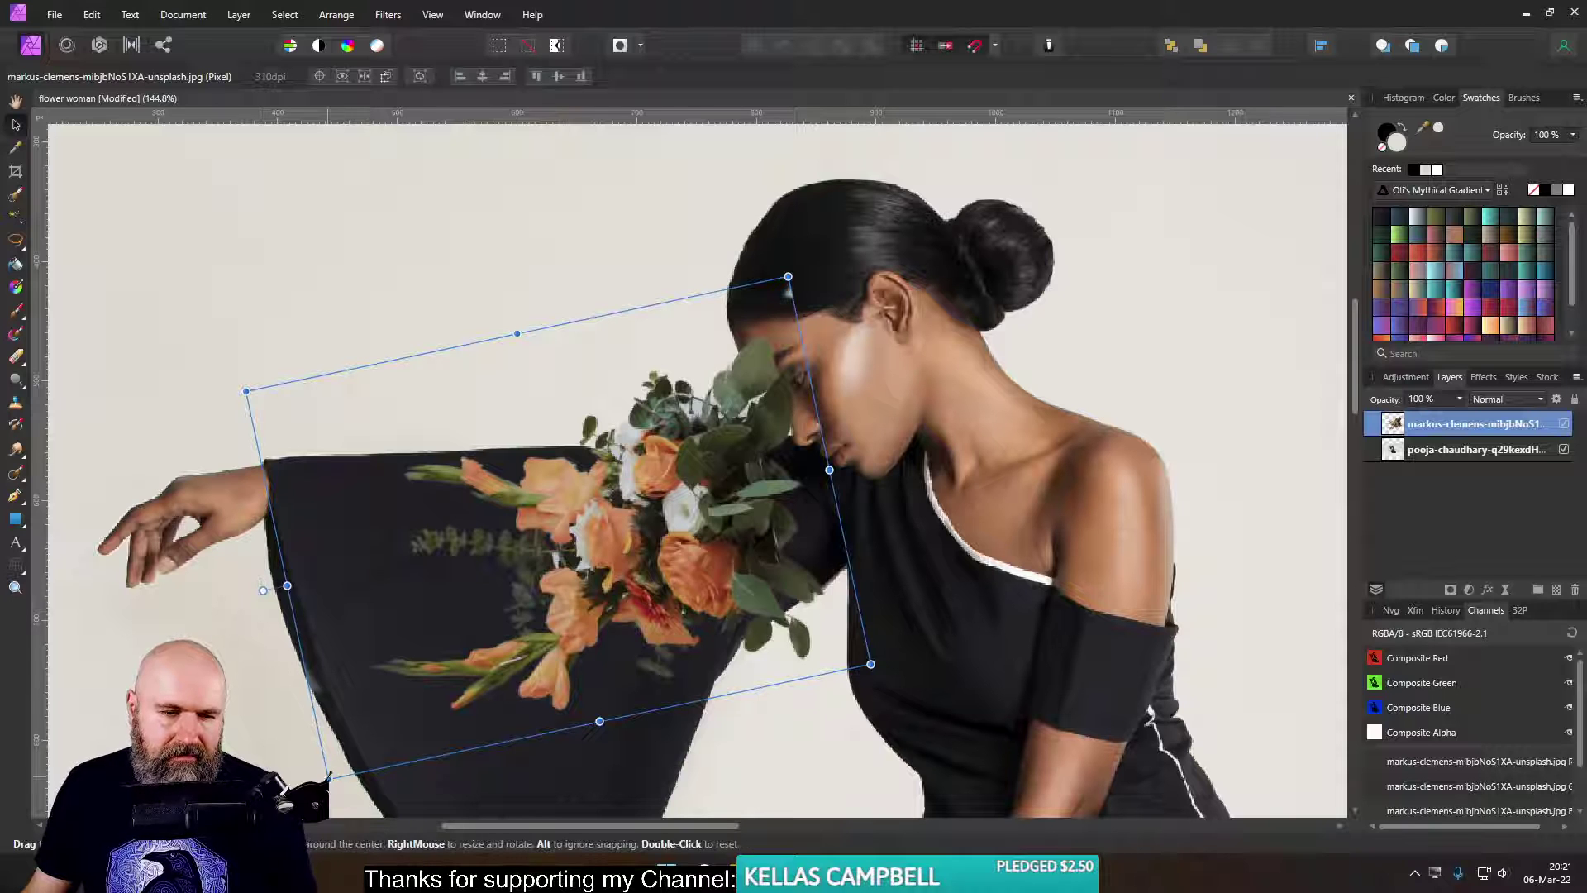
{"action": "left_click_drag", "start_coordinate": [287, 585], "coordinate": [391, 500]}
{"action": "left_click_drag", "start_coordinate": [700, 497], "coordinate": [683, 531]}
{"action": "left_click_drag", "start_coordinate": [364, 554], "coordinate": [827, 529]}
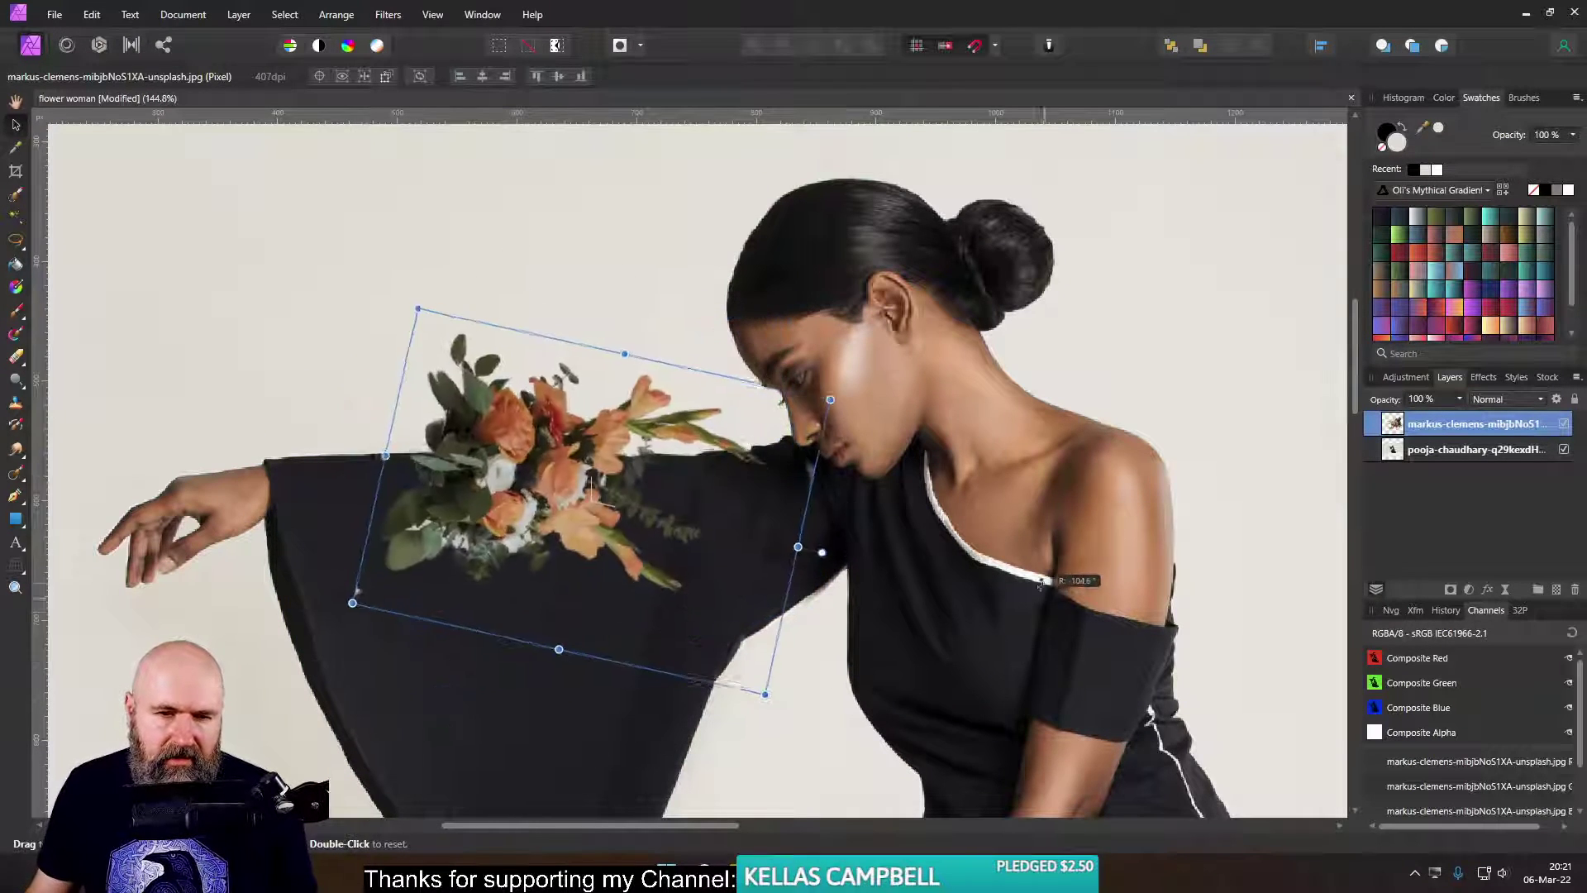
{"action": "left_click_drag", "start_coordinate": [617, 482], "coordinate": [435, 505]}
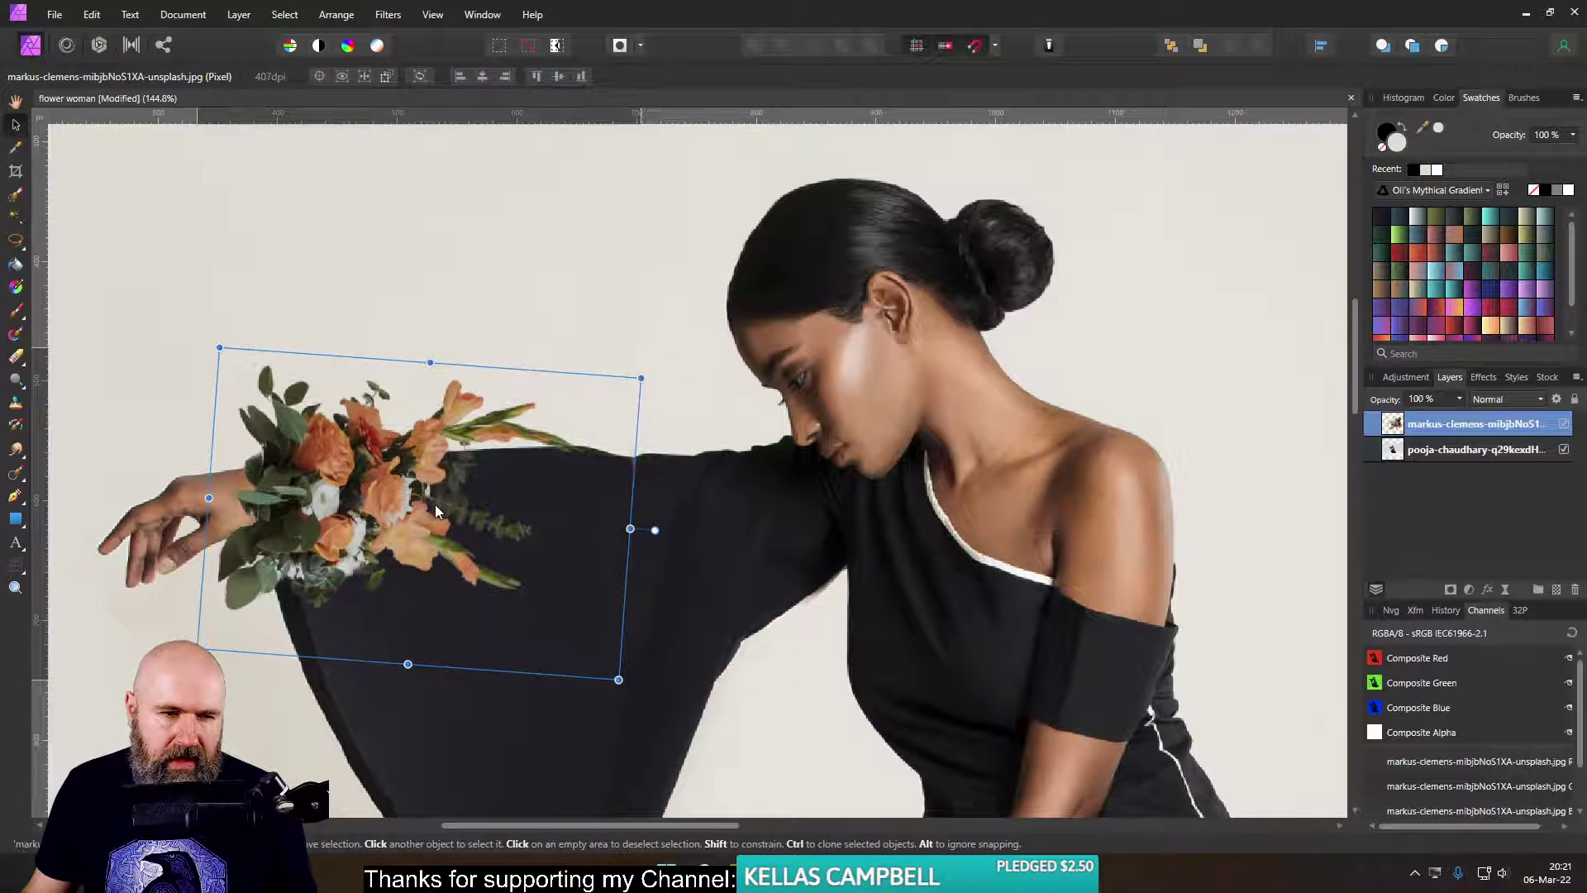
- Try the bouquet at a larger size over the wrist, shrink it again, and move it above the outstretched hand
{"action": "left_click_drag", "start_coordinate": [649, 378], "coordinate": [831, 240]}
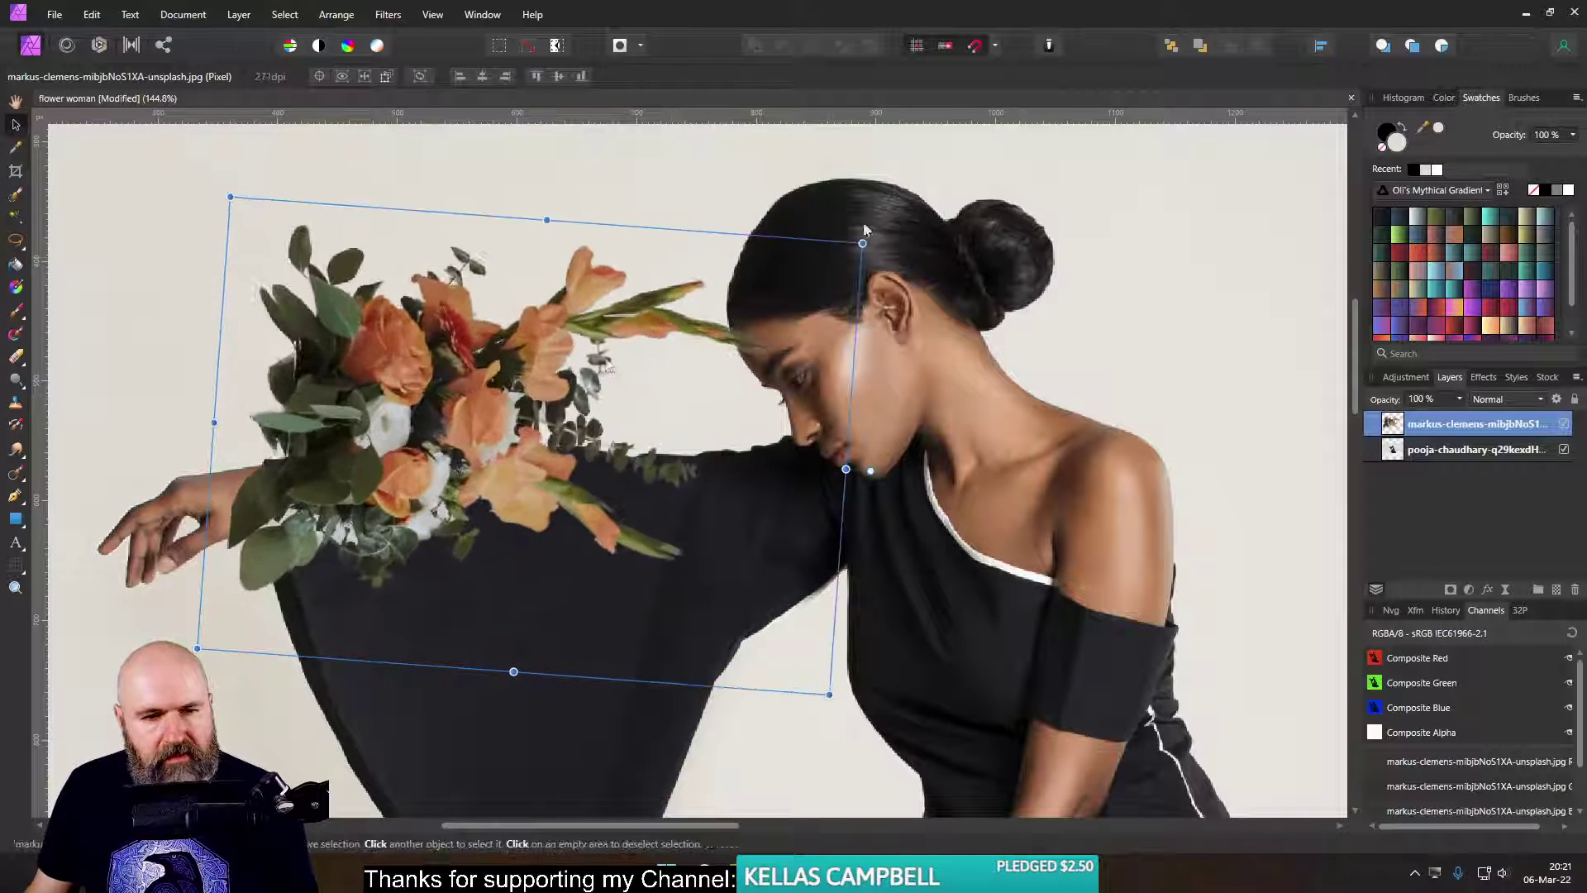
{"action": "left_click_drag", "start_coordinate": [454, 454], "coordinate": [413, 537]}
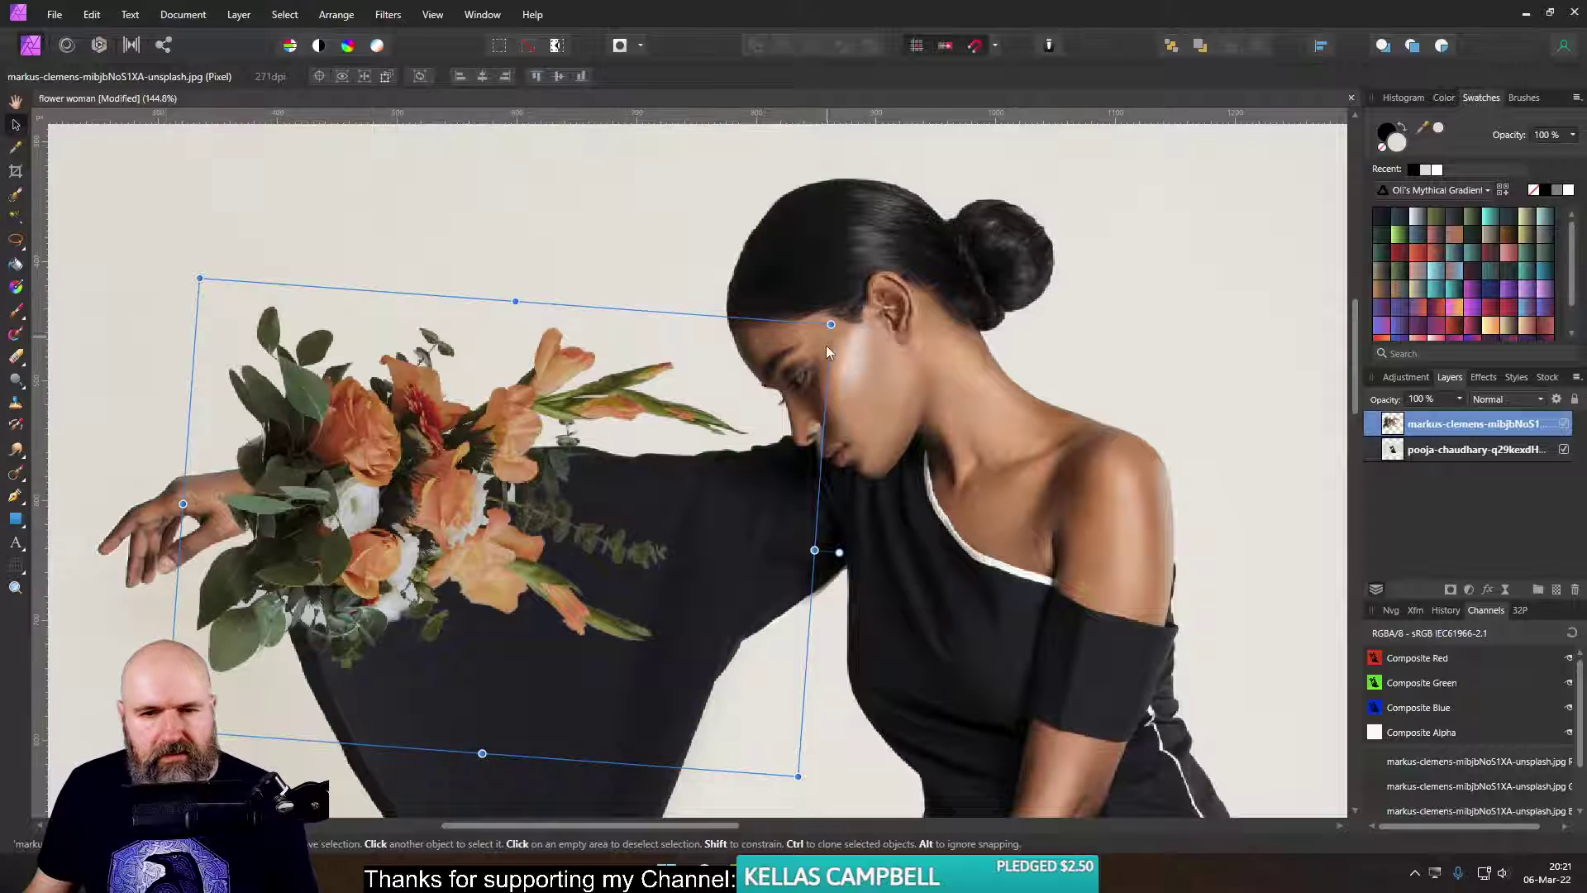
{"action": "left_click_drag", "start_coordinate": [831, 324], "coordinate": [595, 469]}
{"action": "scroll", "coordinate": [559, 621], "scroll_direction": "down", "scroll_amount": 5}
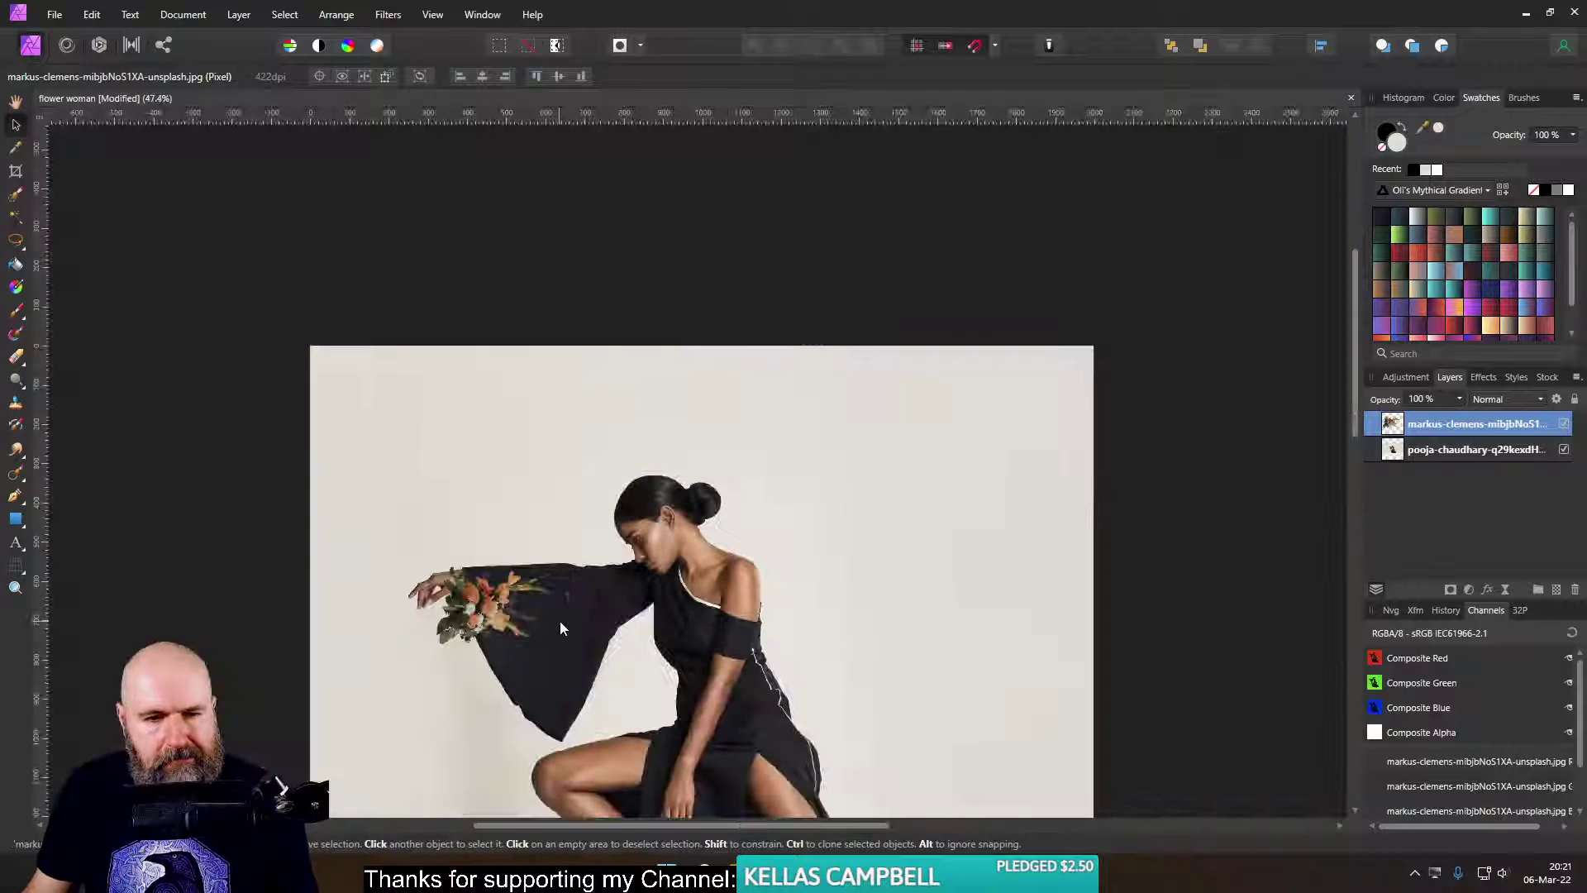
{"action": "left_click_drag", "start_coordinate": [570, 640], "coordinate": [712, 541]}
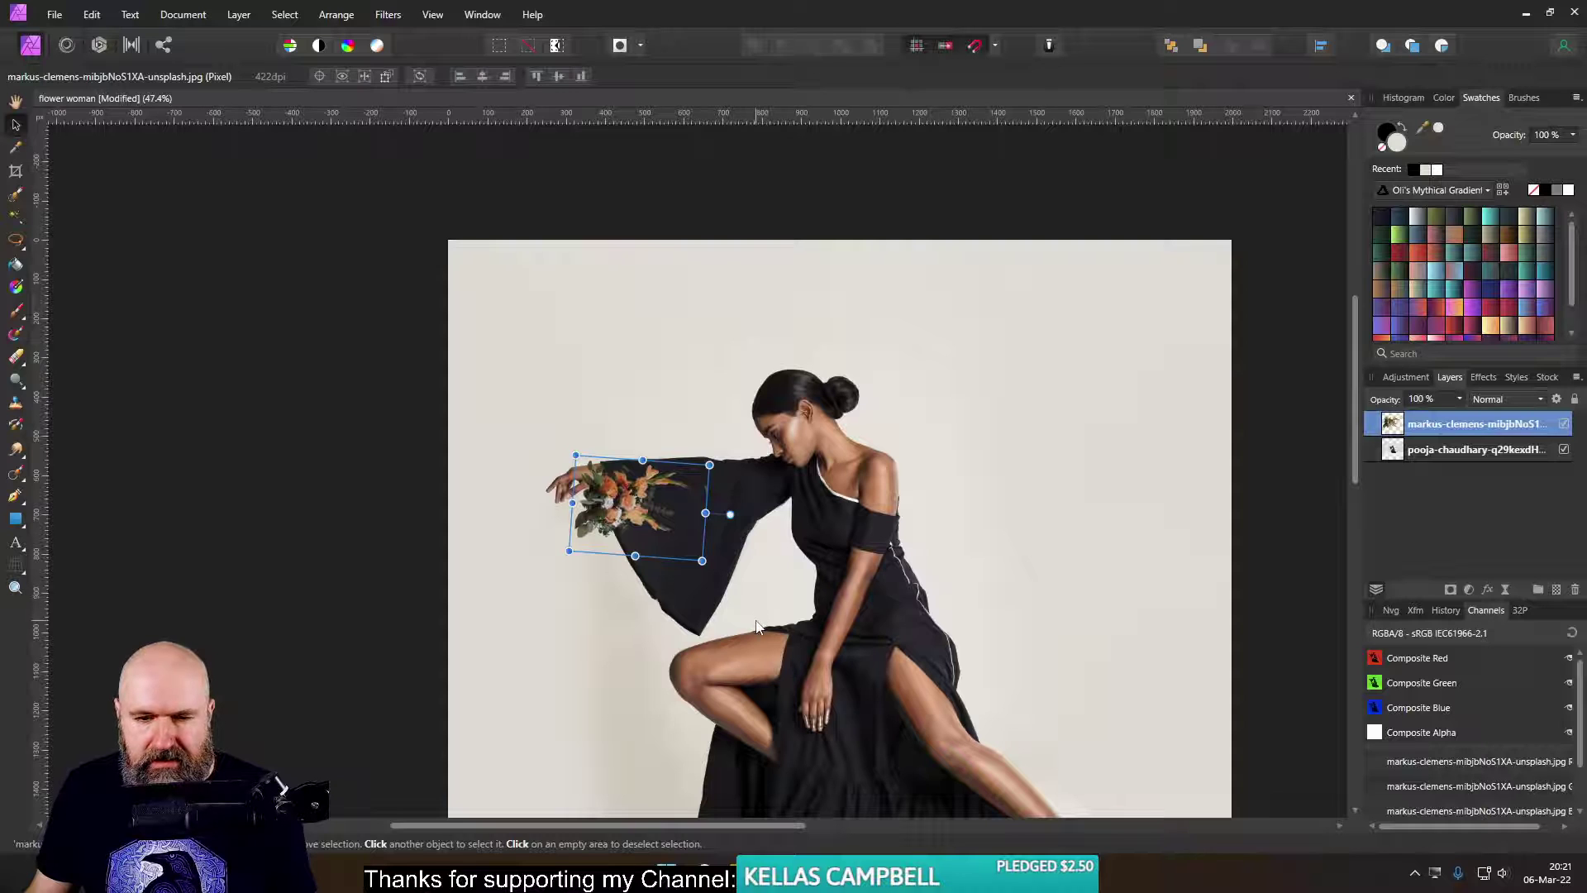
{"action": "scroll", "coordinate": [635, 513], "scroll_direction": "up", "scroll_amount": 5}
{"action": "scroll", "coordinate": [635, 514], "scroll_direction": "down", "scroll_amount": 3}
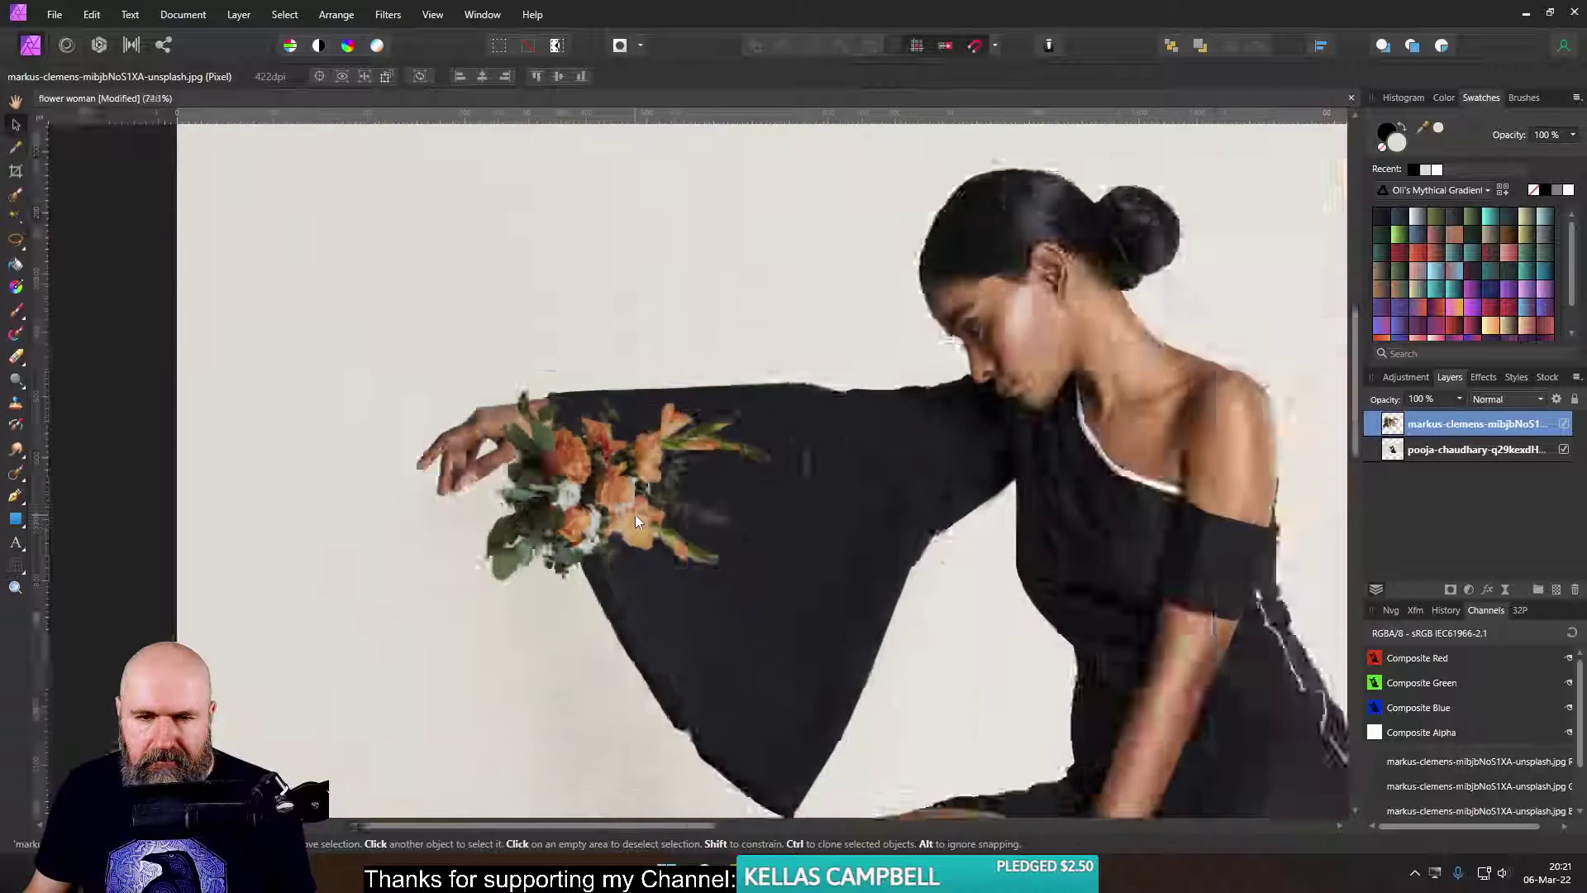
{"action": "scroll", "coordinate": [638, 517], "scroll_direction": "up", "scroll_amount": 4}
{"action": "scroll", "coordinate": [638, 518], "scroll_direction": "down", "scroll_amount": 2}
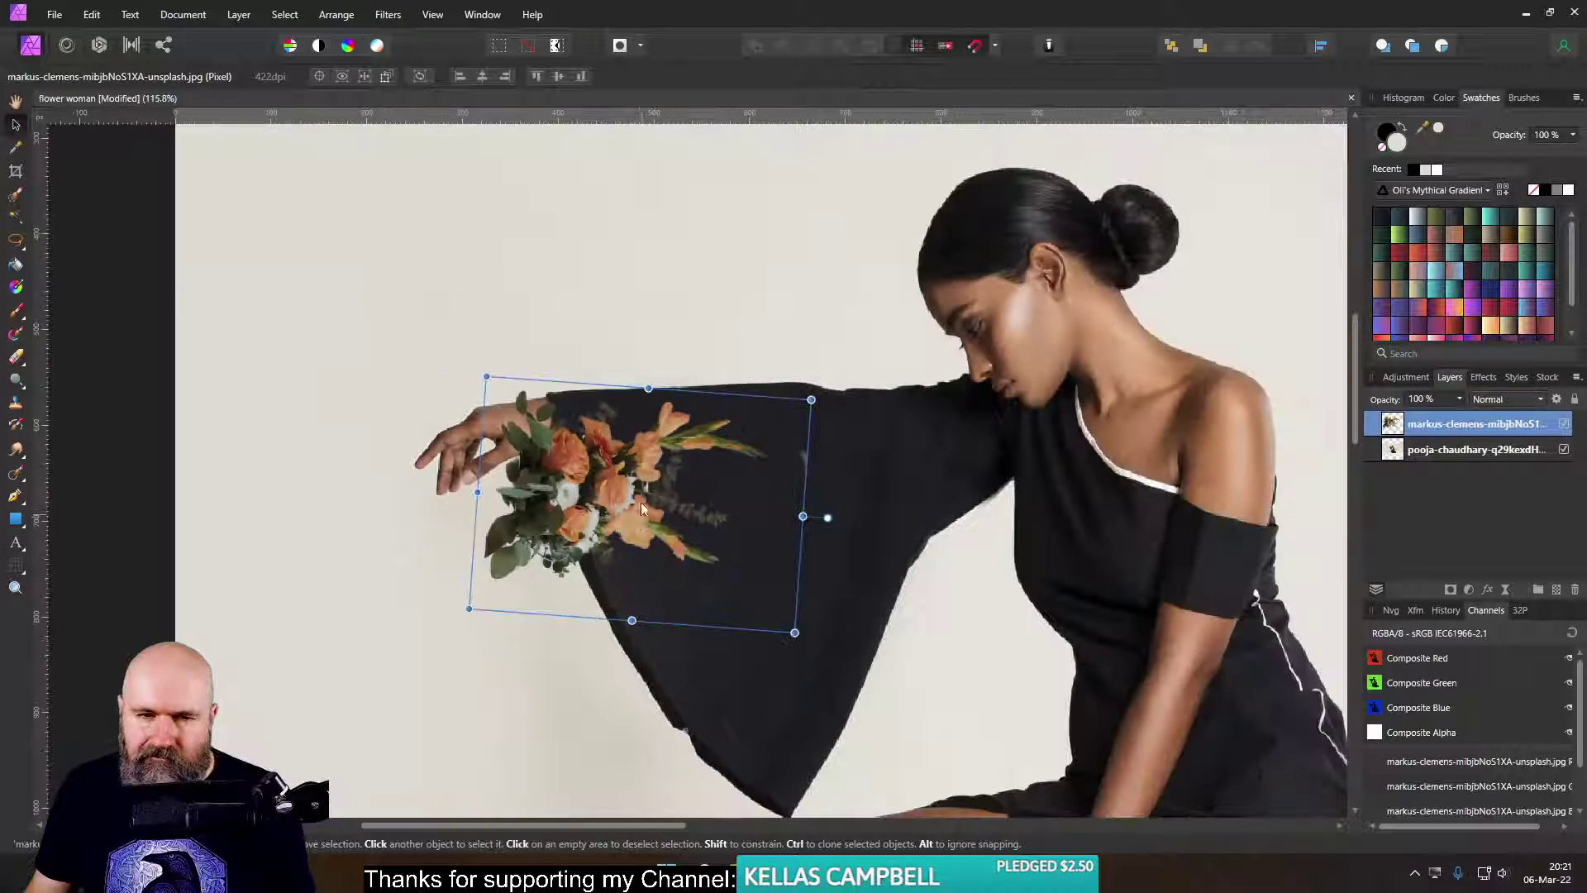
{"action": "left_click_drag", "start_coordinate": [746, 534], "coordinate": [433, 281]}
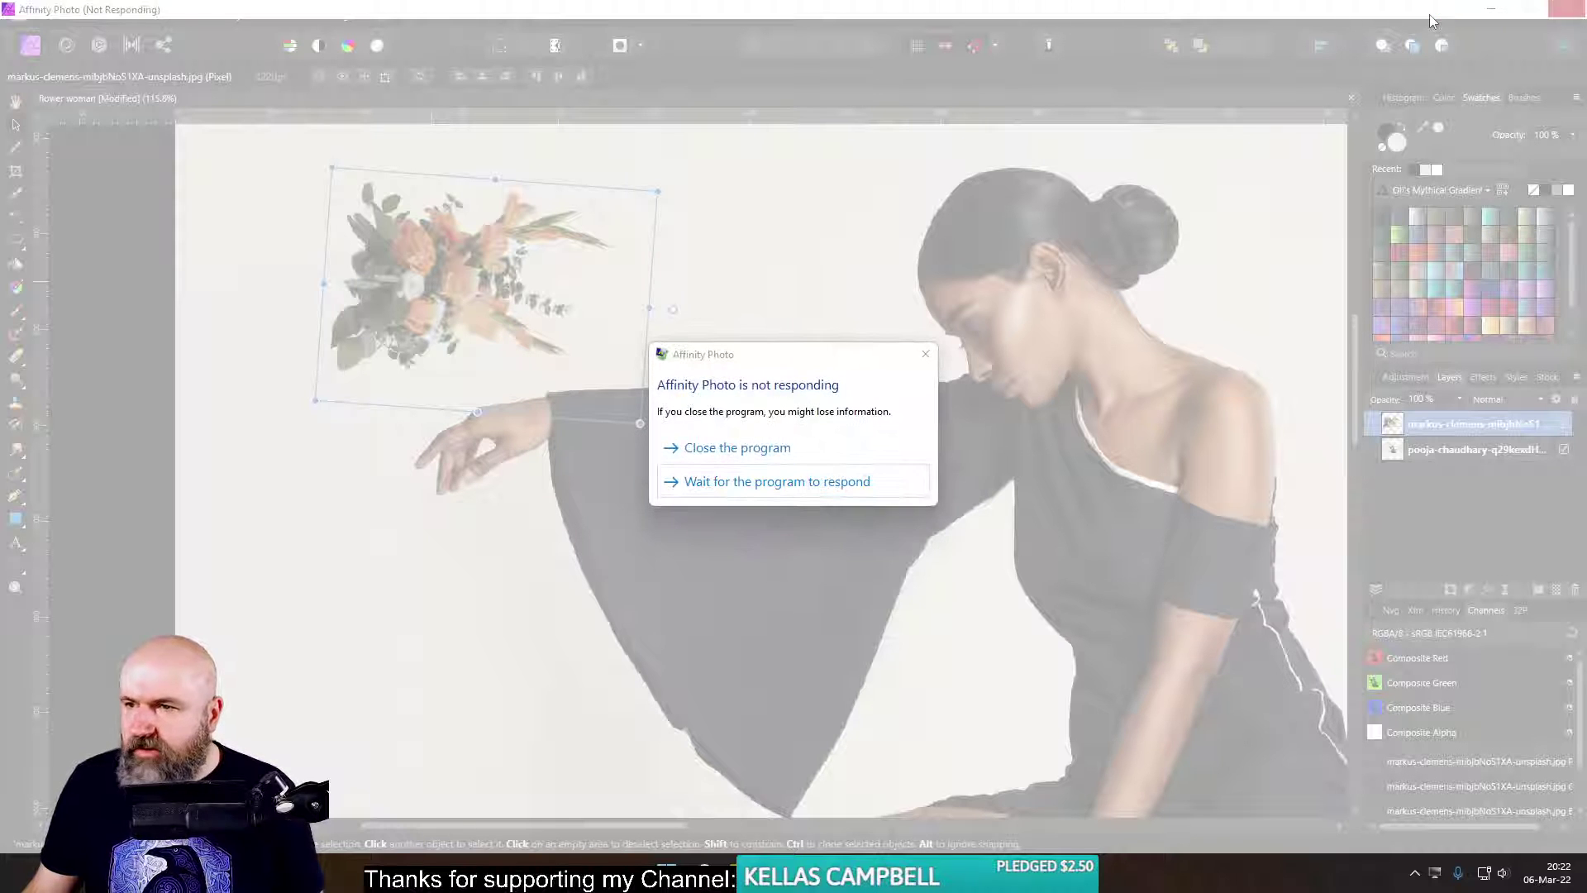
- Close the frozen Affinity Photo, relaunch it without creating a new document, and reopen the recent flower woman document
{"action": "left_click", "coordinate": [753, 451]}
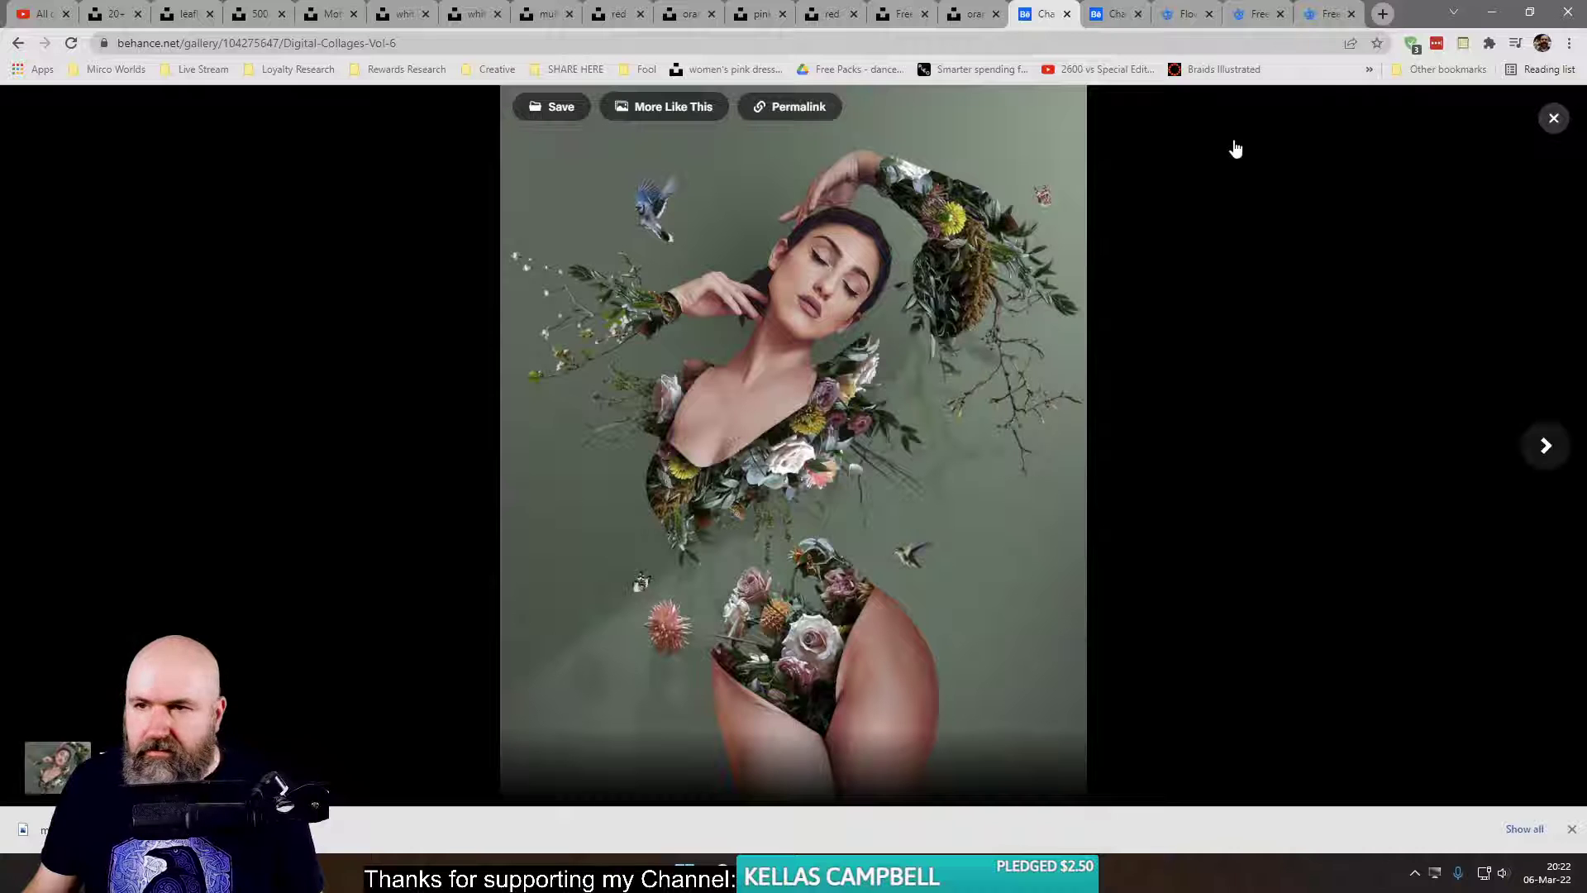
{"action": "key", "text": "super"}
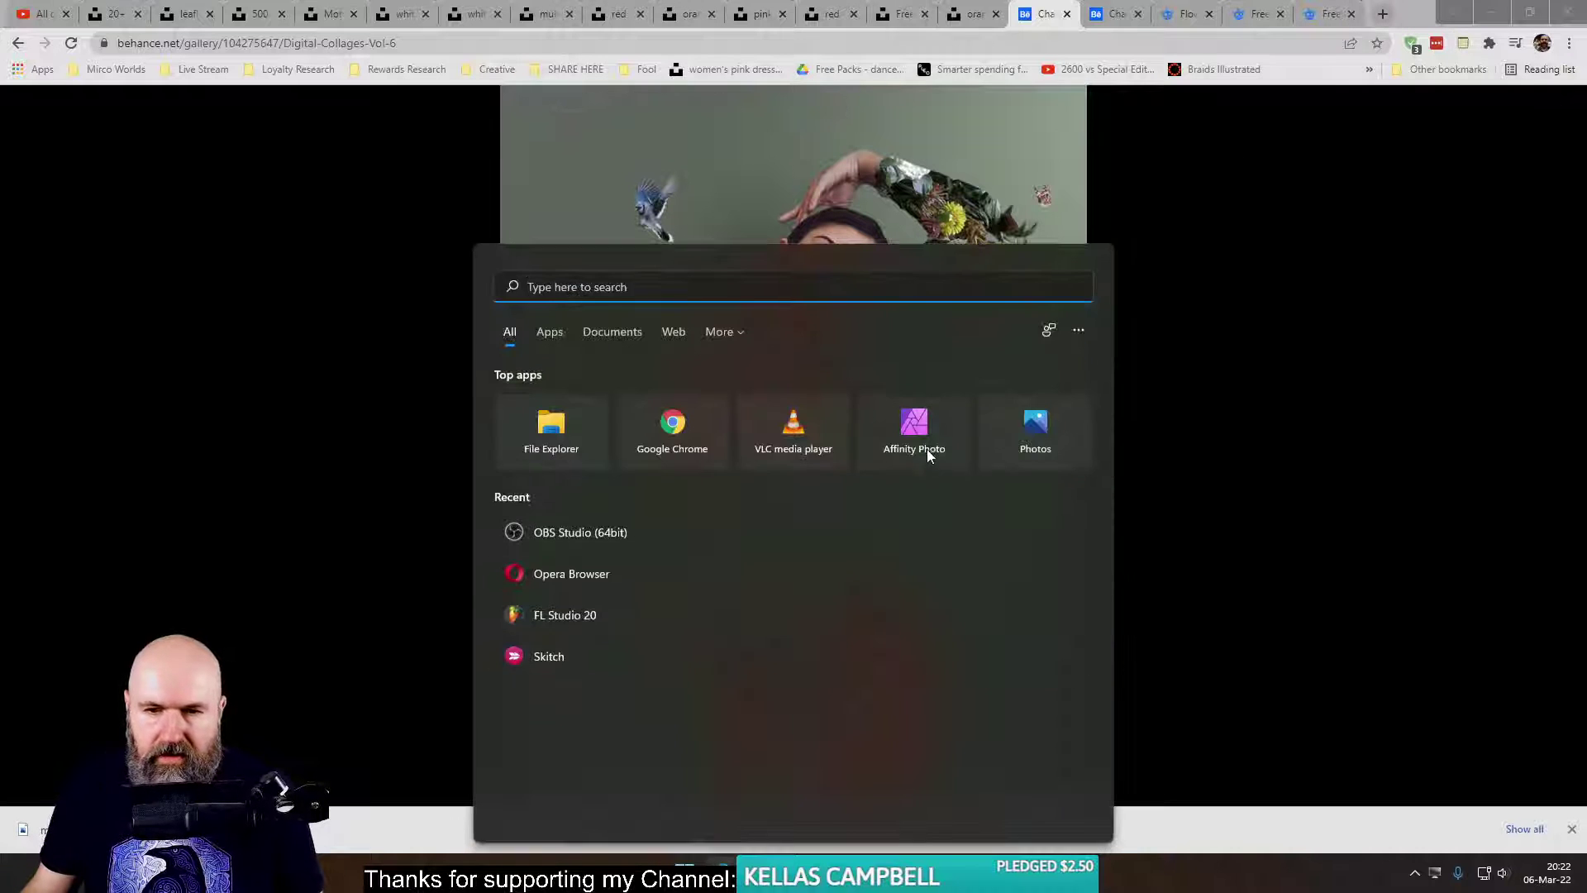
{"action": "left_click", "coordinate": [924, 444]}
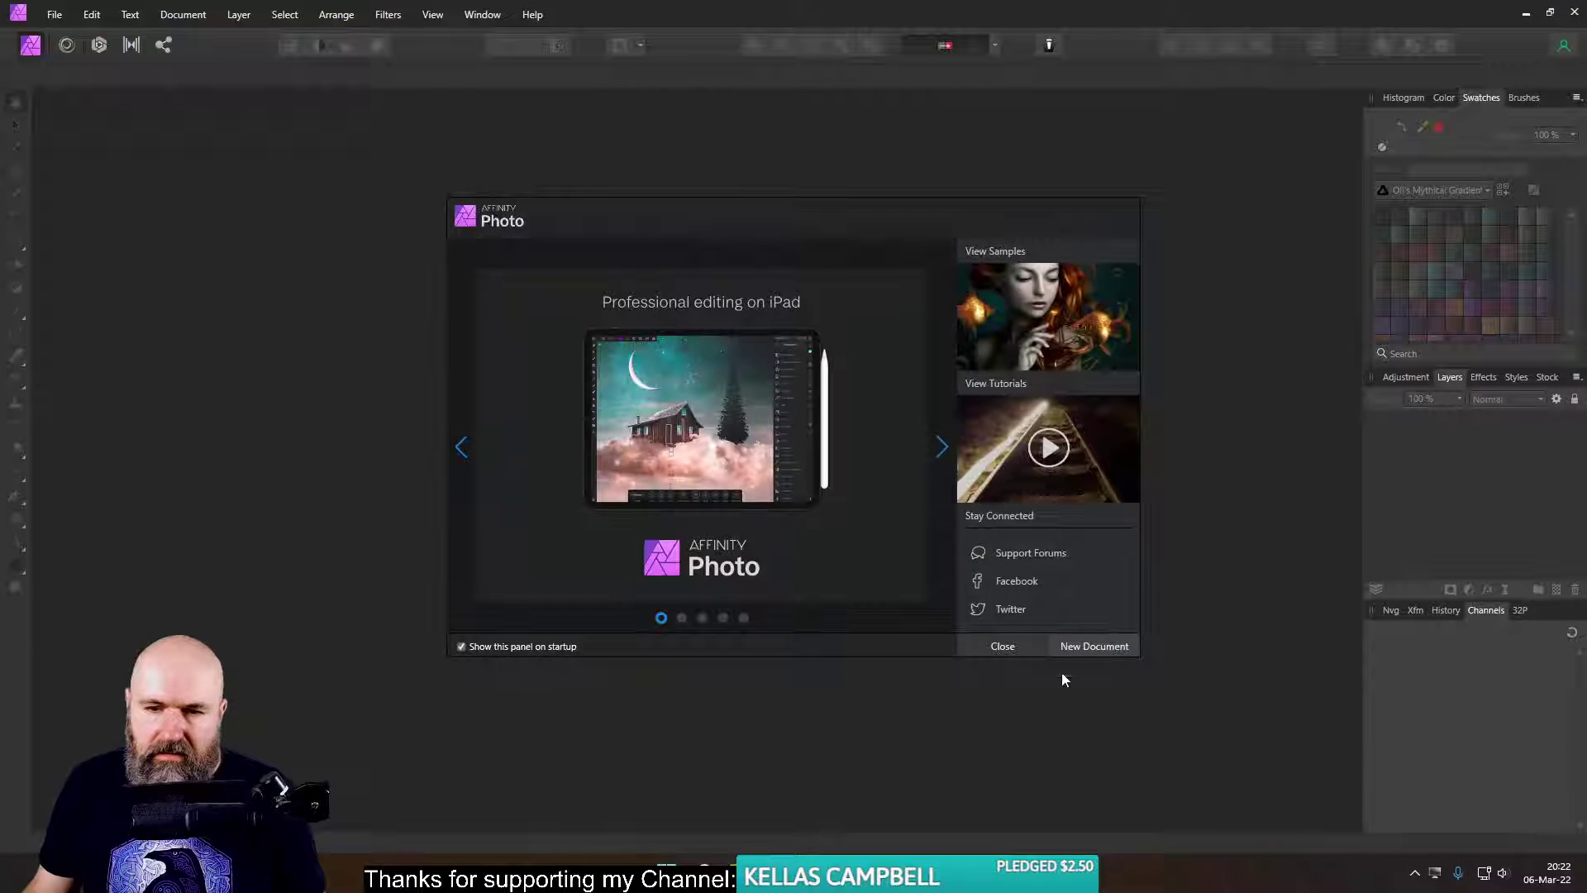
{"action": "left_click", "coordinate": [1002, 648]}
{"action": "left_click", "coordinate": [55, 14]}
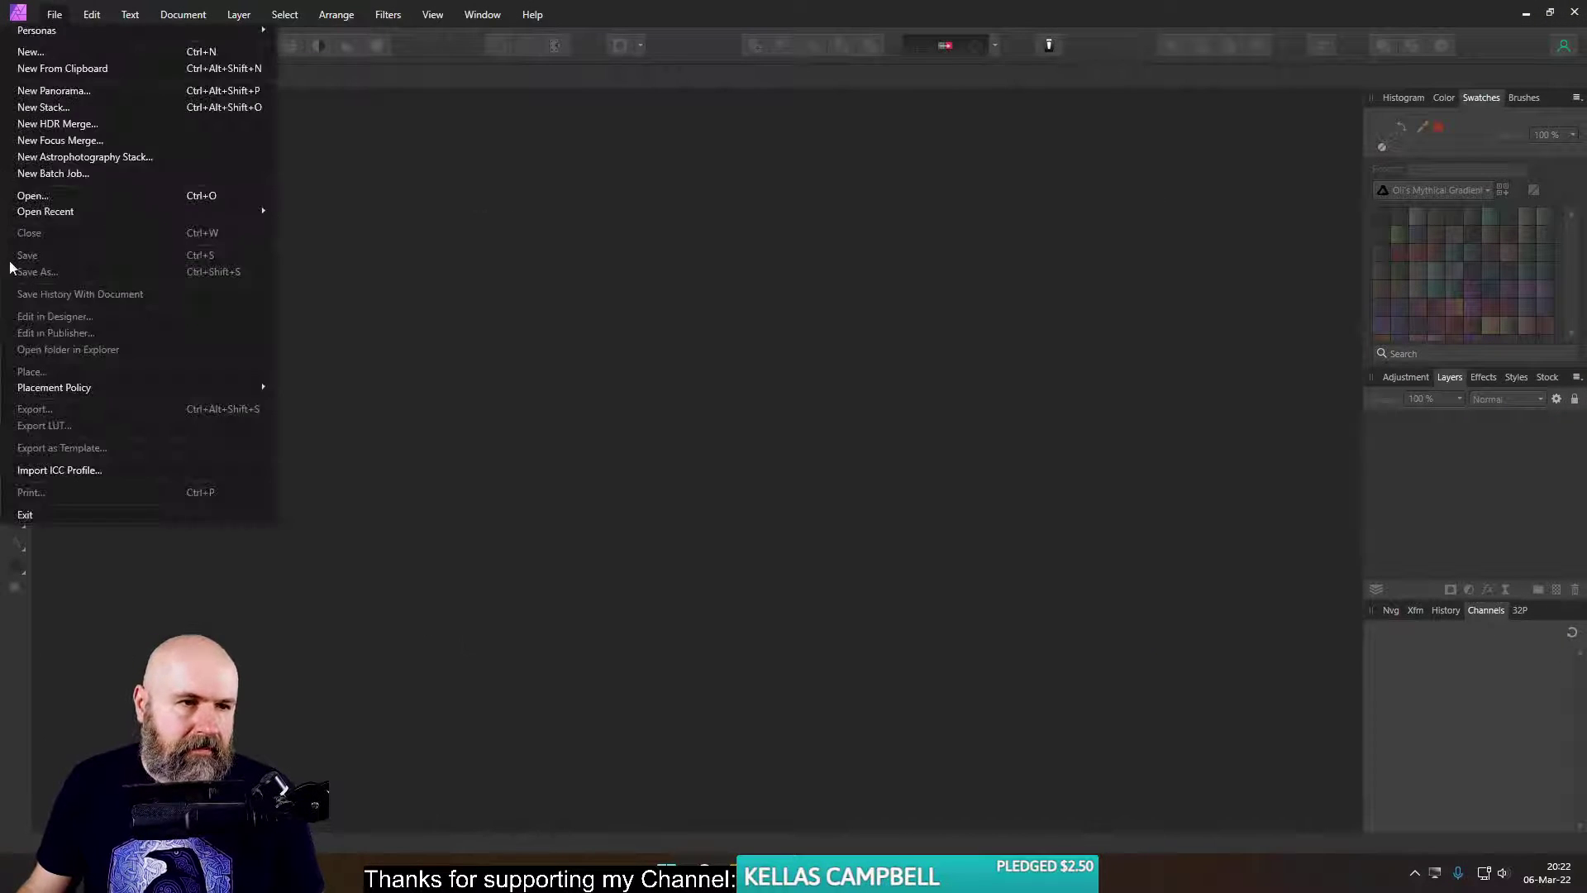
{"action": "mouse_move", "coordinate": [58, 213]}
{"action": "left_click", "coordinate": [339, 210]}
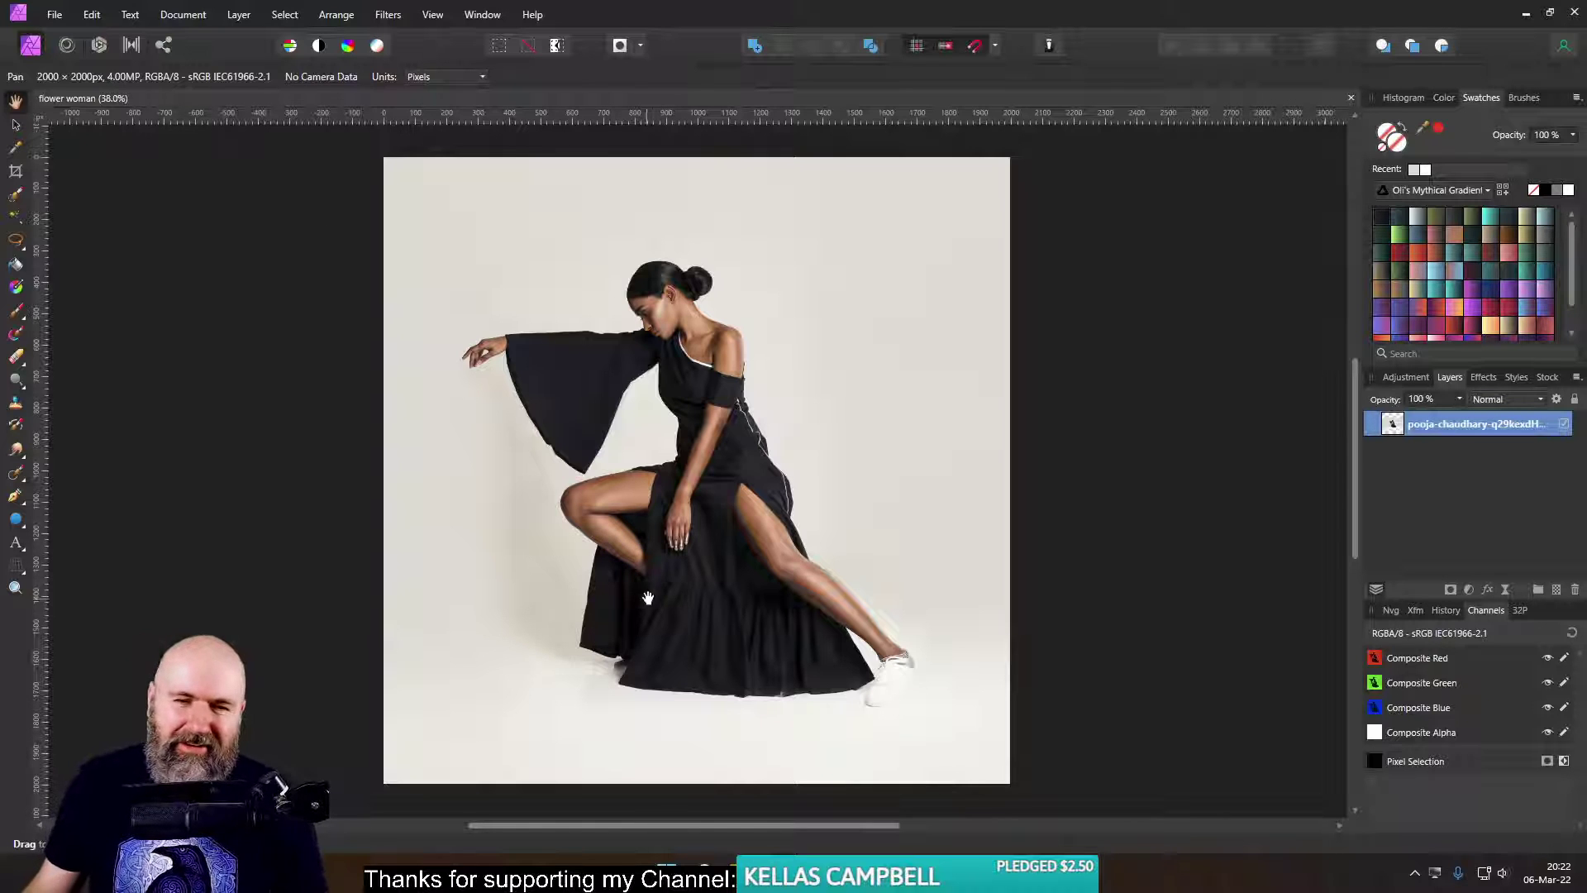
{"action": "scroll", "coordinate": [686, 429], "scroll_direction": "up", "scroll_amount": 3}
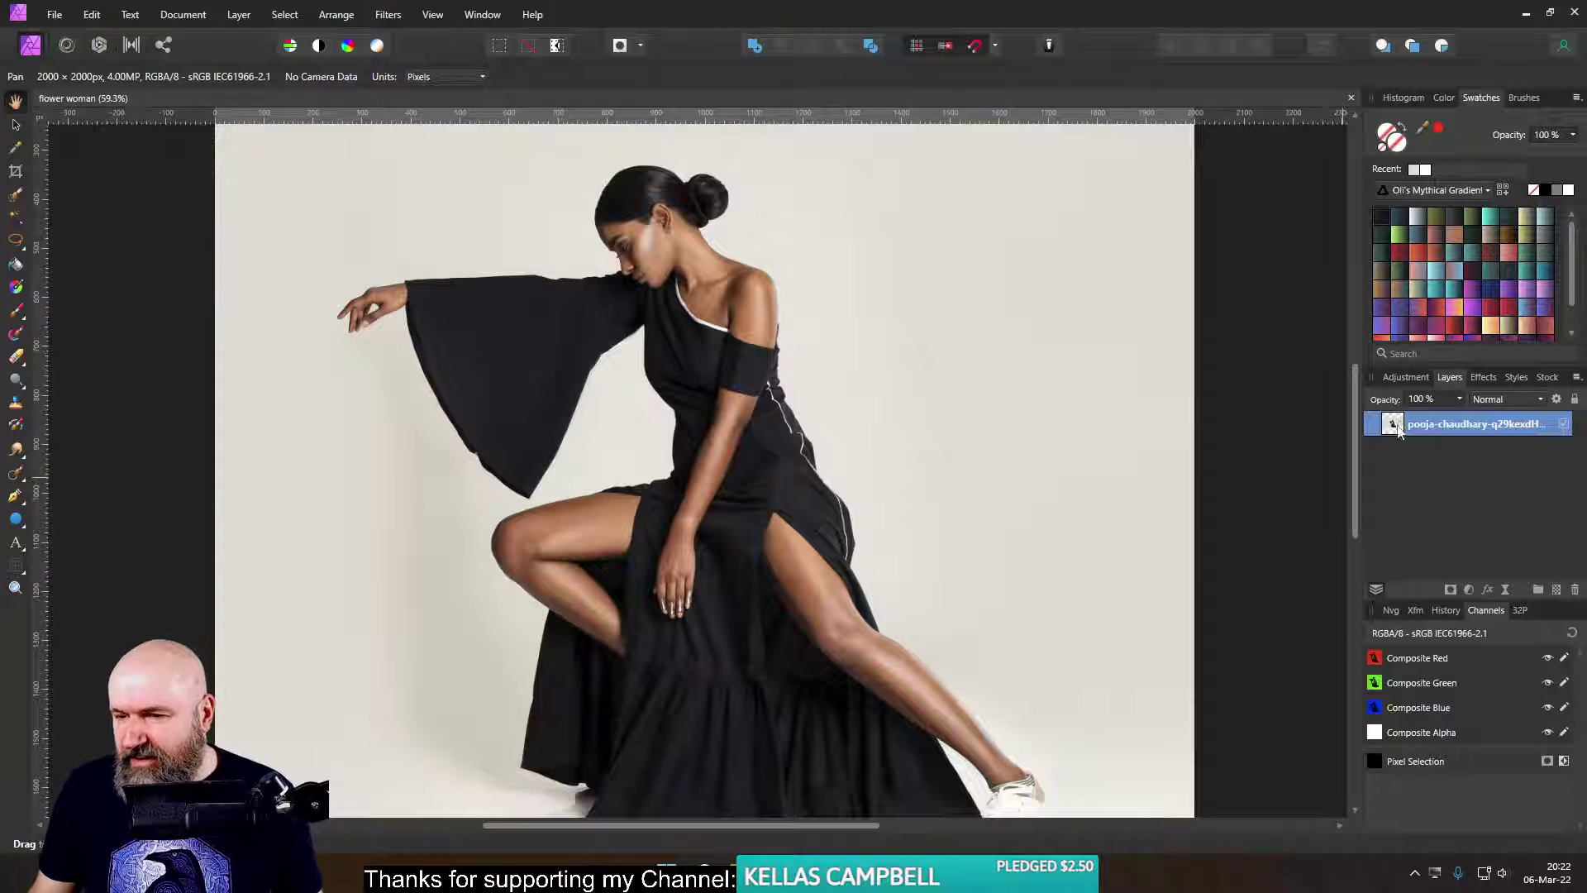
{"action": "left_click_drag", "start_coordinate": [925, 496], "coordinate": [907, 460]}
{"action": "scroll", "coordinate": [878, 588], "scroll_direction": "down", "scroll_amount": 2}
{"action": "scroll", "coordinate": [878, 588], "scroll_direction": "up", "scroll_amount": 1}
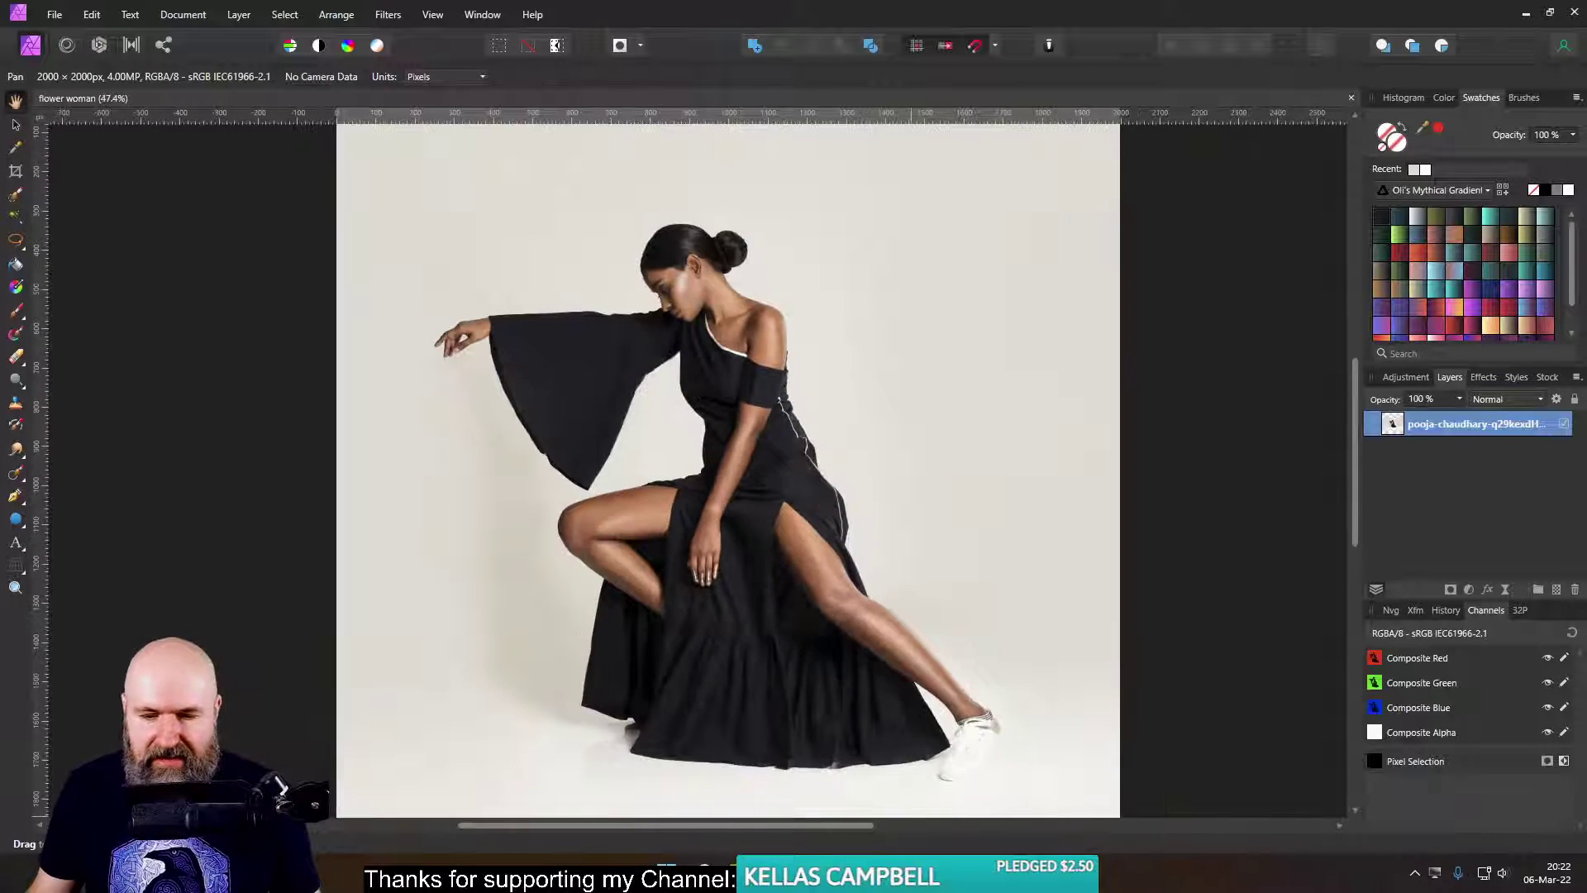
- Switch to the browser, find the Unsplash photo of pink peonies in a glass vase, and download it to the 09 WK folder
{"action": "mouse_move", "coordinate": [810, 878]}
{"action": "left_click", "coordinate": [797, 792]}
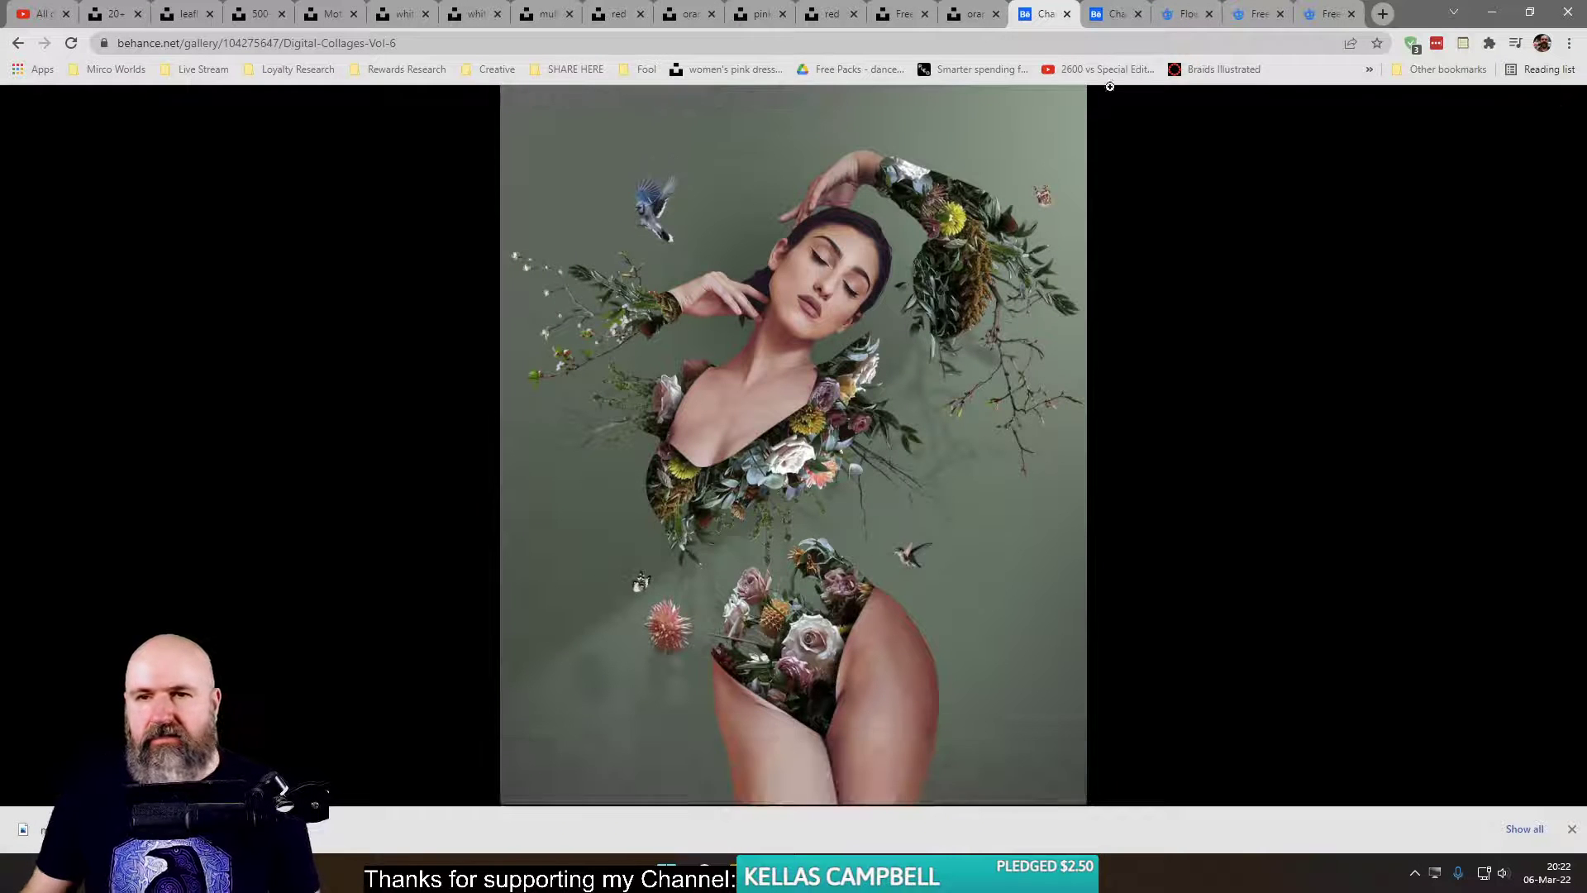
{"action": "left_click", "coordinate": [963, 14]}
{"action": "left_click", "coordinate": [827, 16]}
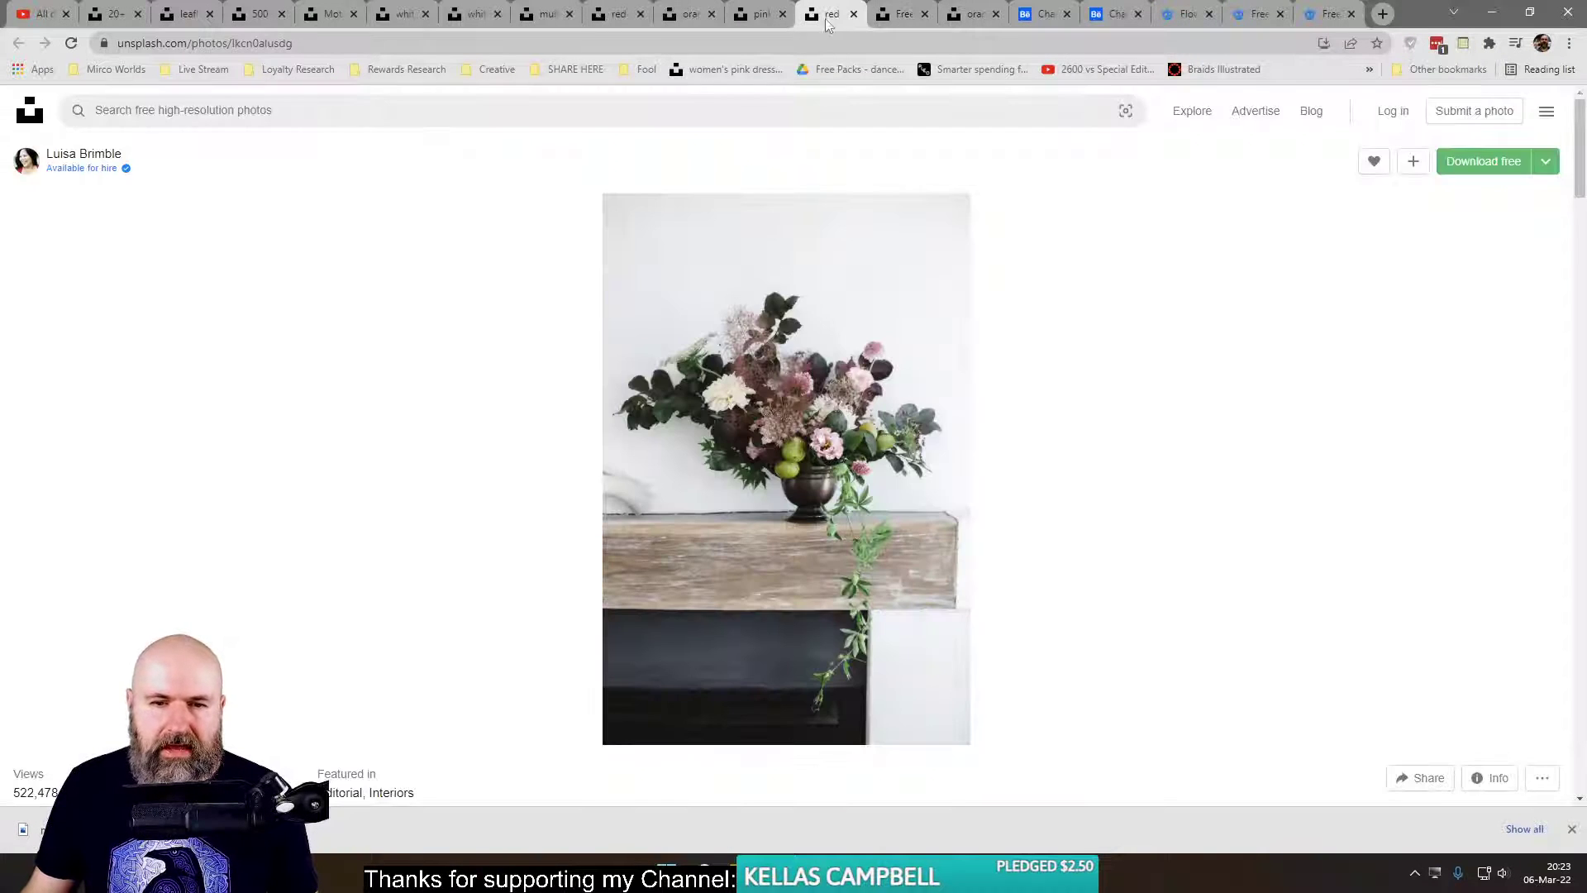
{"action": "left_click", "coordinate": [754, 22]}
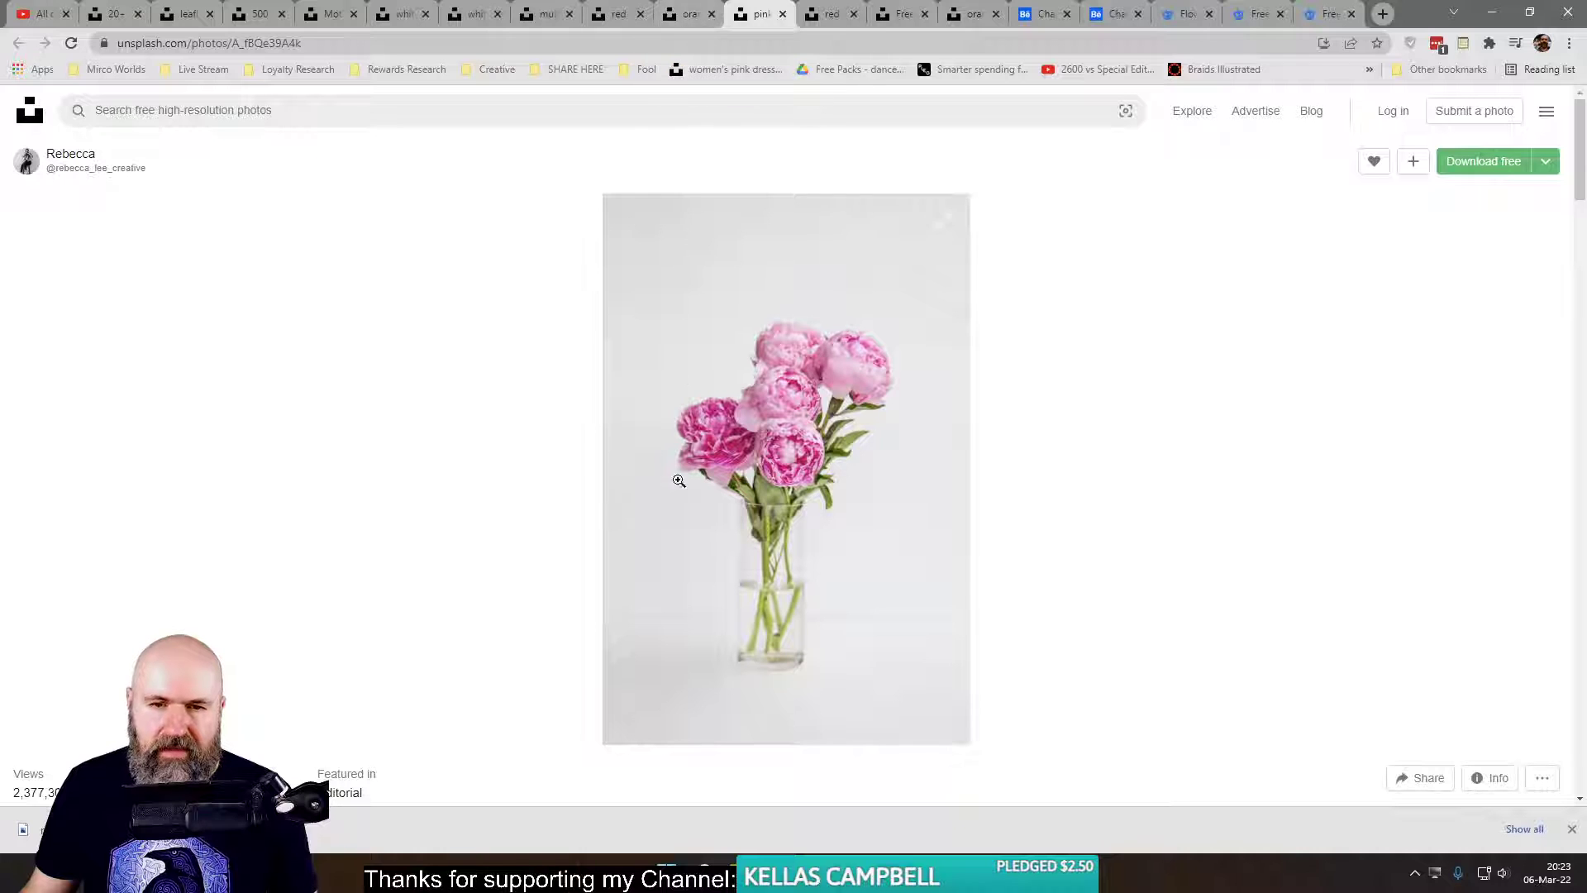
{"action": "left_click", "coordinate": [1467, 165]}
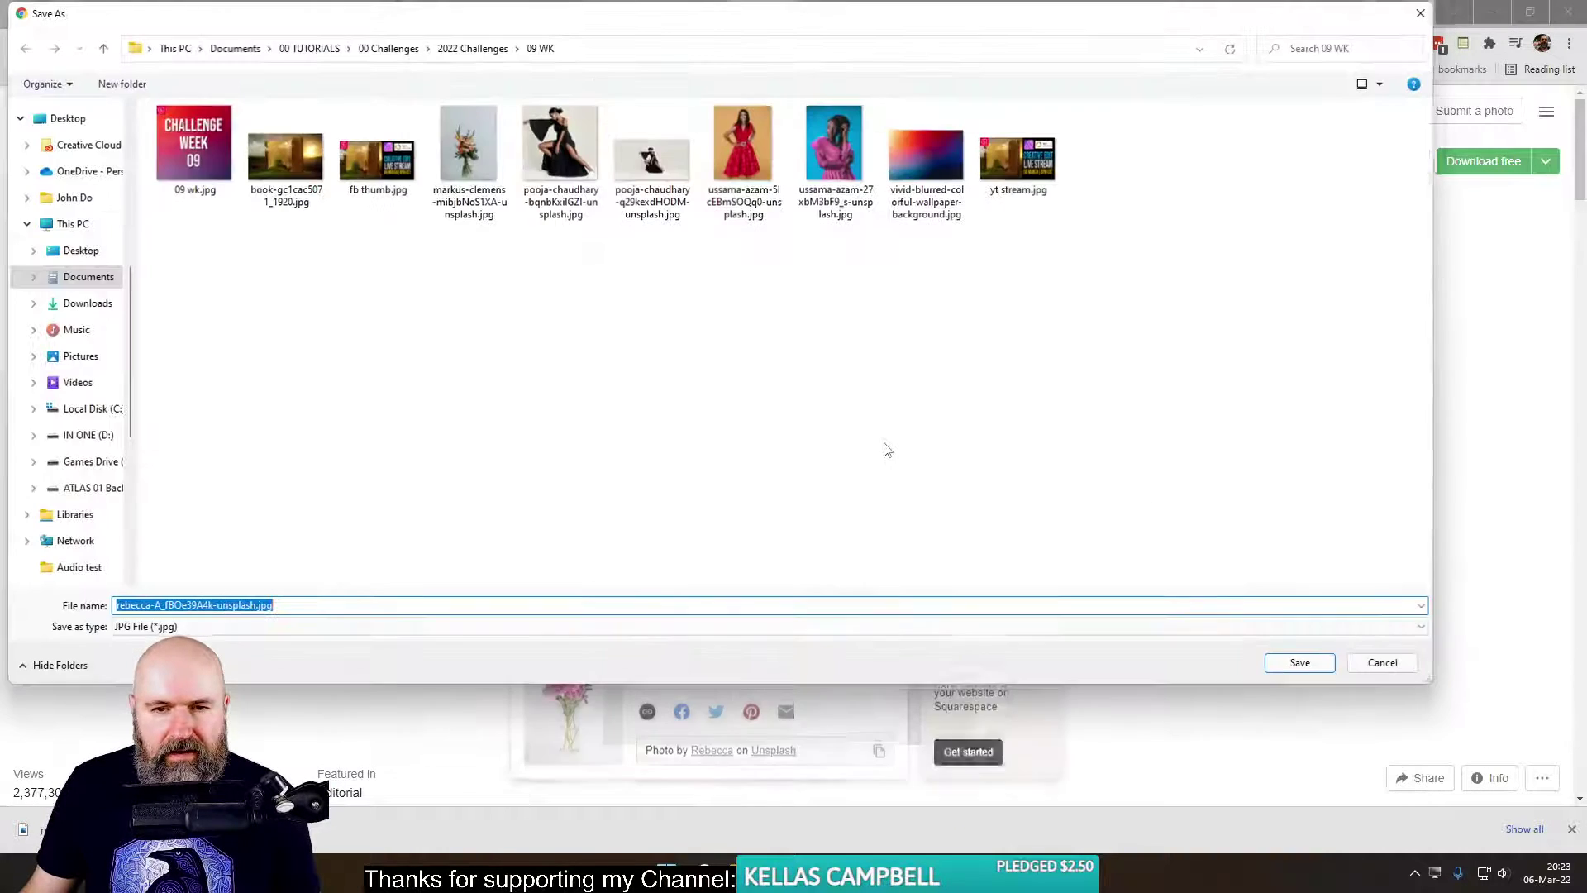
{"action": "left_click", "coordinate": [1300, 662]}
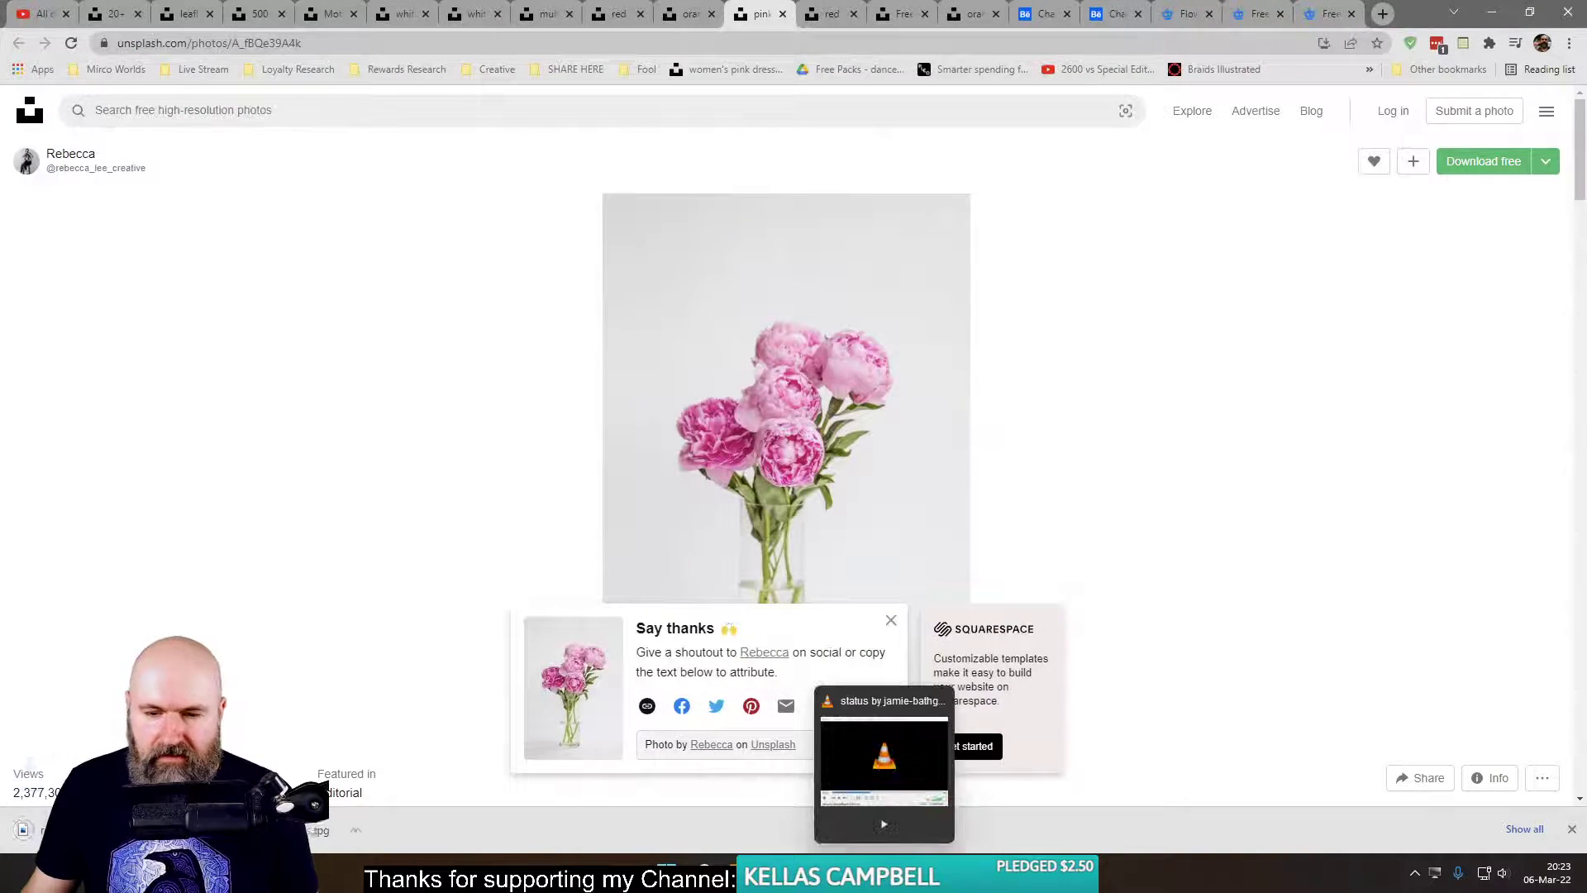
- Return to Affinity Photo and open the downloaded pink peony photo as its own document
{"action": "left_click", "coordinate": [885, 877]}
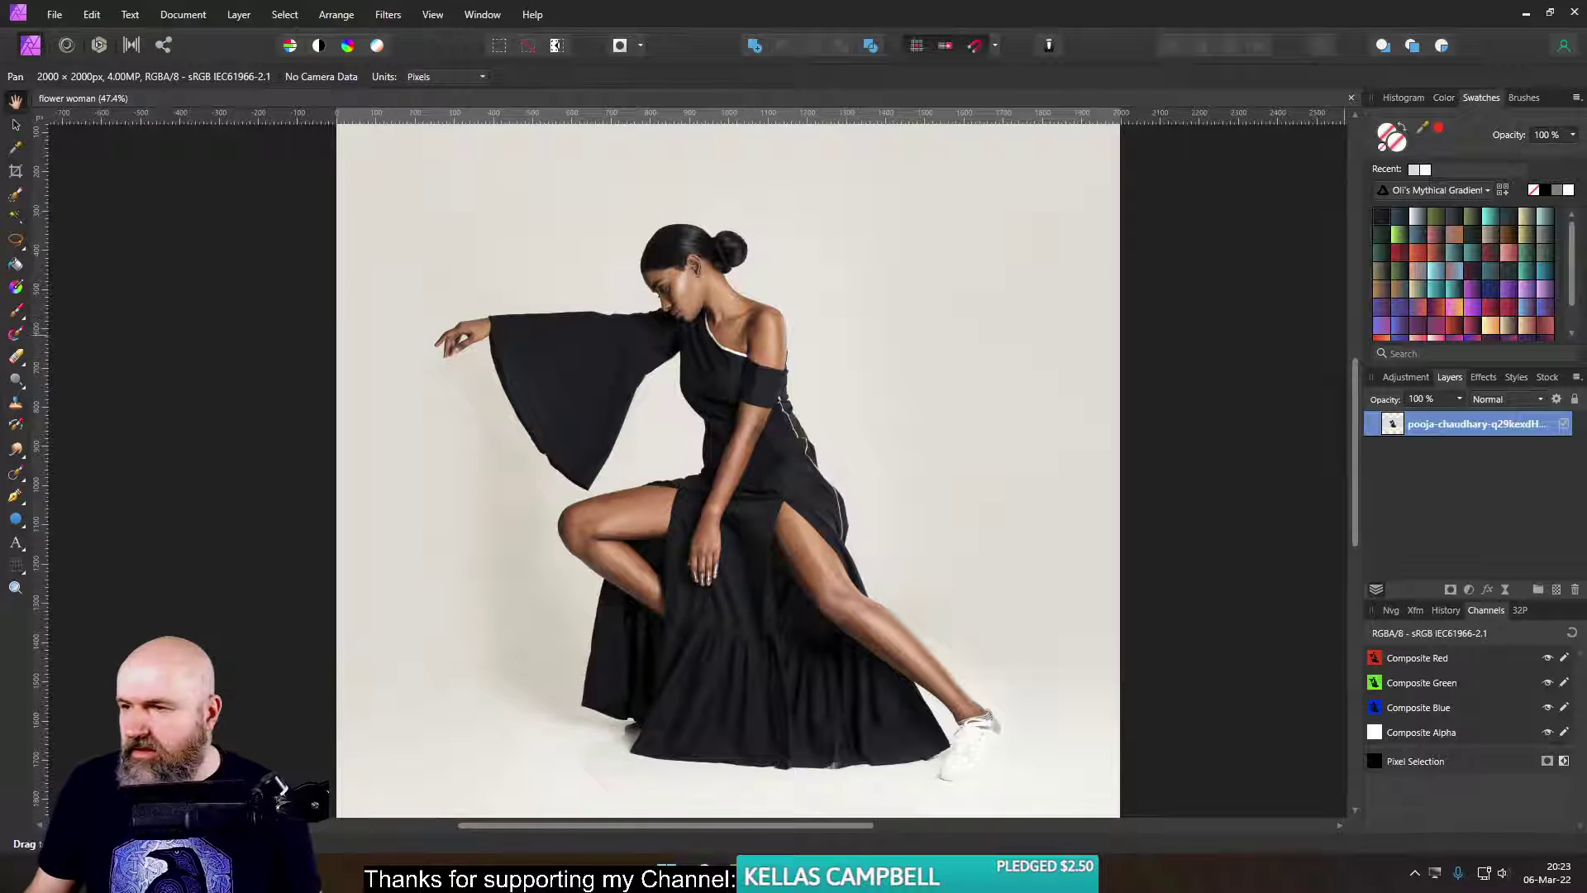
{"action": "left_click", "coordinate": [52, 14]}
{"action": "left_click", "coordinate": [62, 195]}
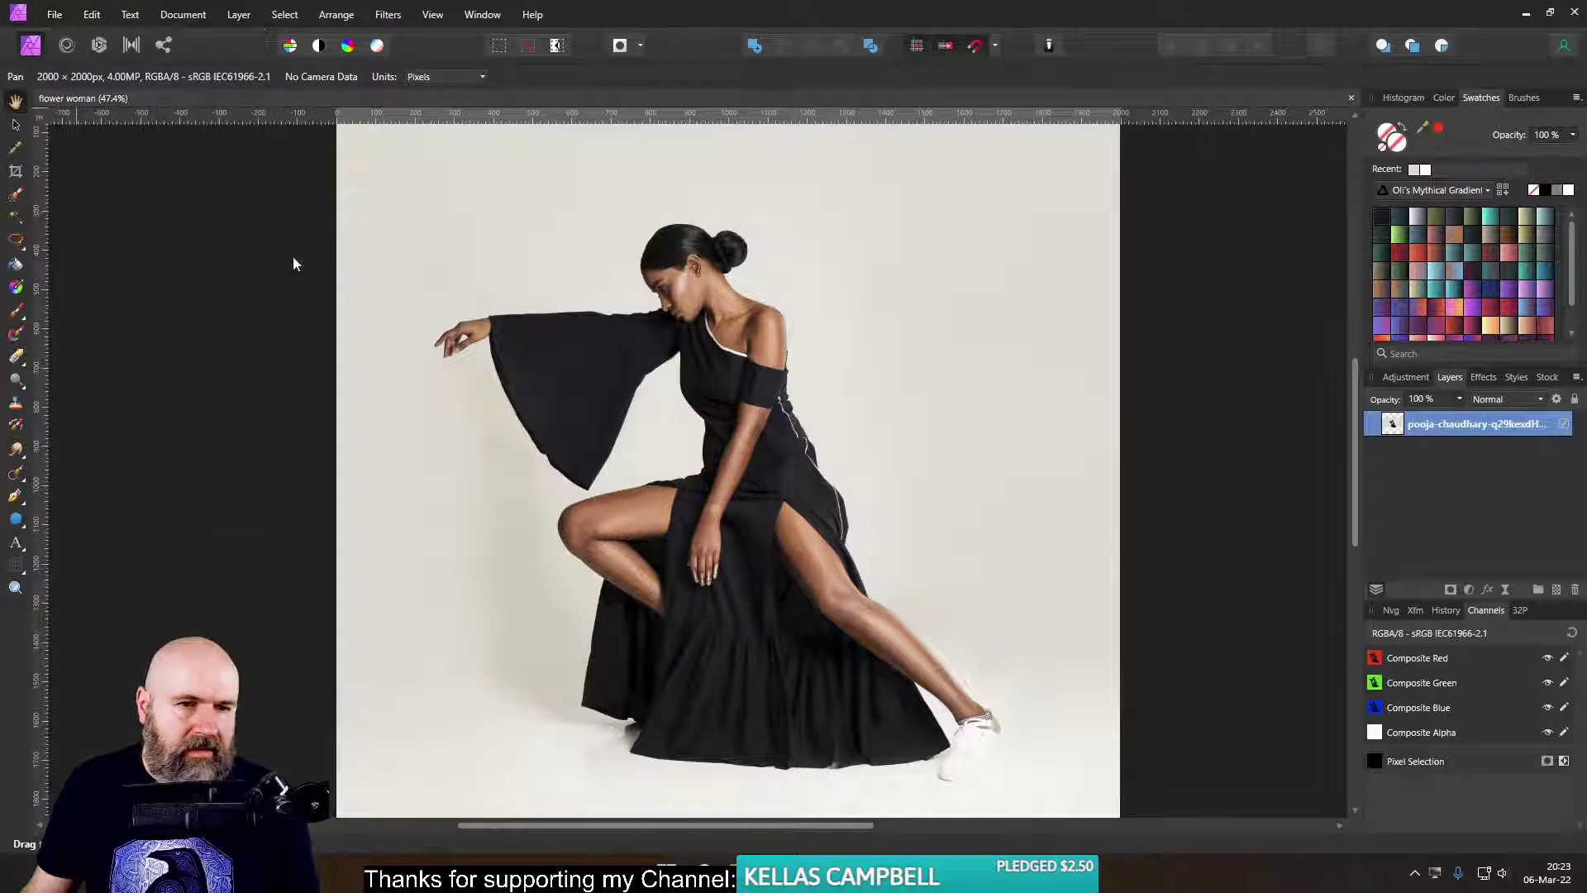
{"action": "left_click", "coordinate": [1154, 214]}
{"action": "double_click", "coordinate": [1154, 214]}
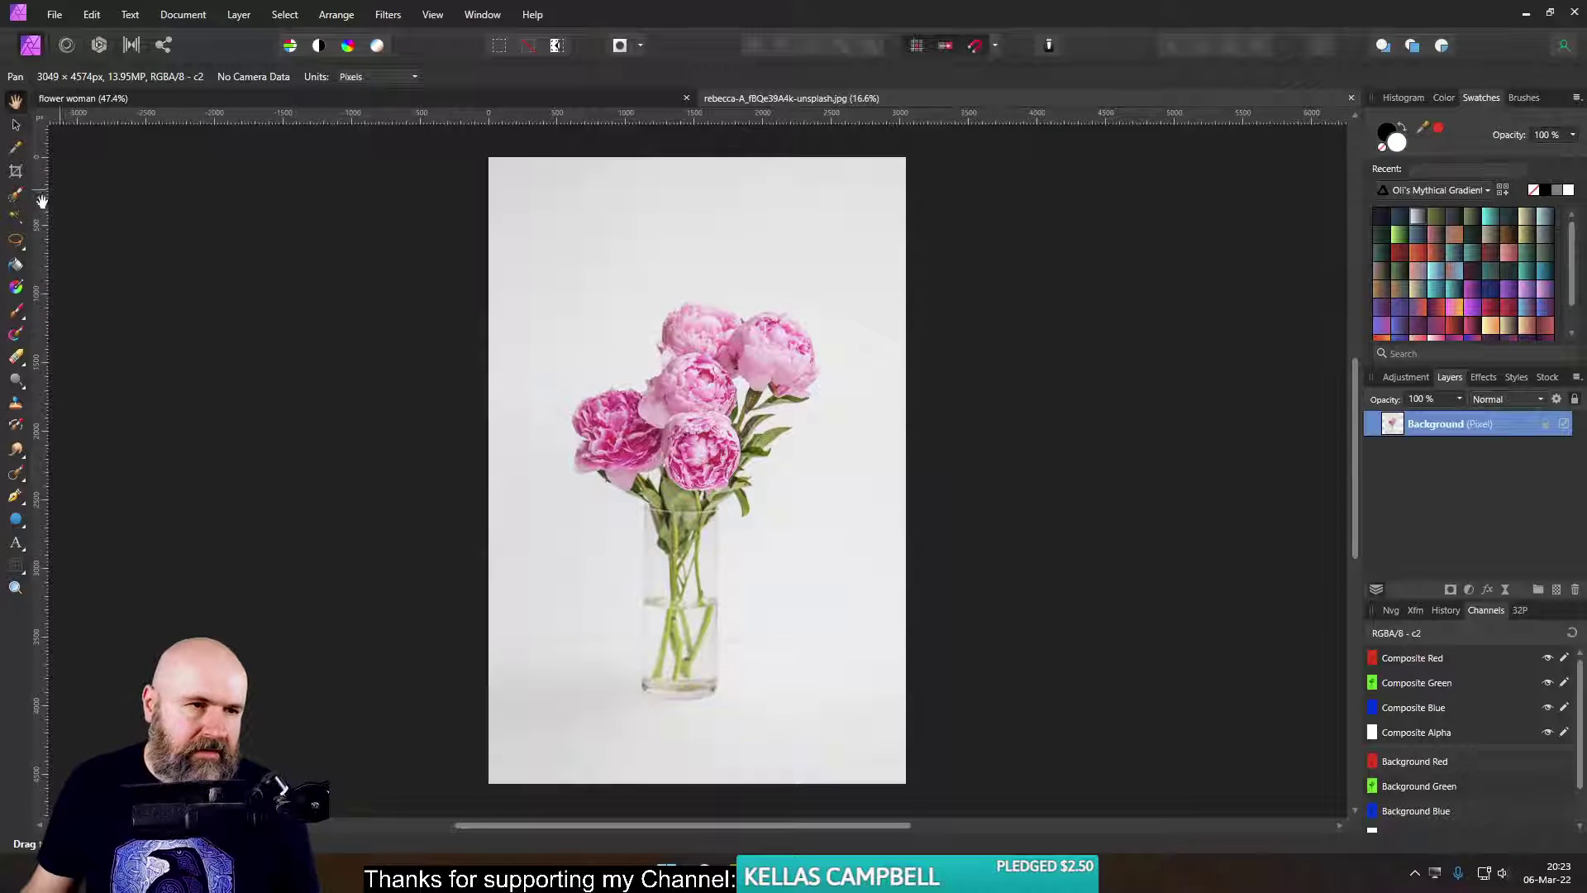
- Select the pink peonies and their leaves down to the vase rim with the Selection Brush
{"action": "left_click", "coordinate": [14, 199]}
{"action": "scroll", "coordinate": [600, 428], "scroll_direction": "up", "scroll_amount": 5}
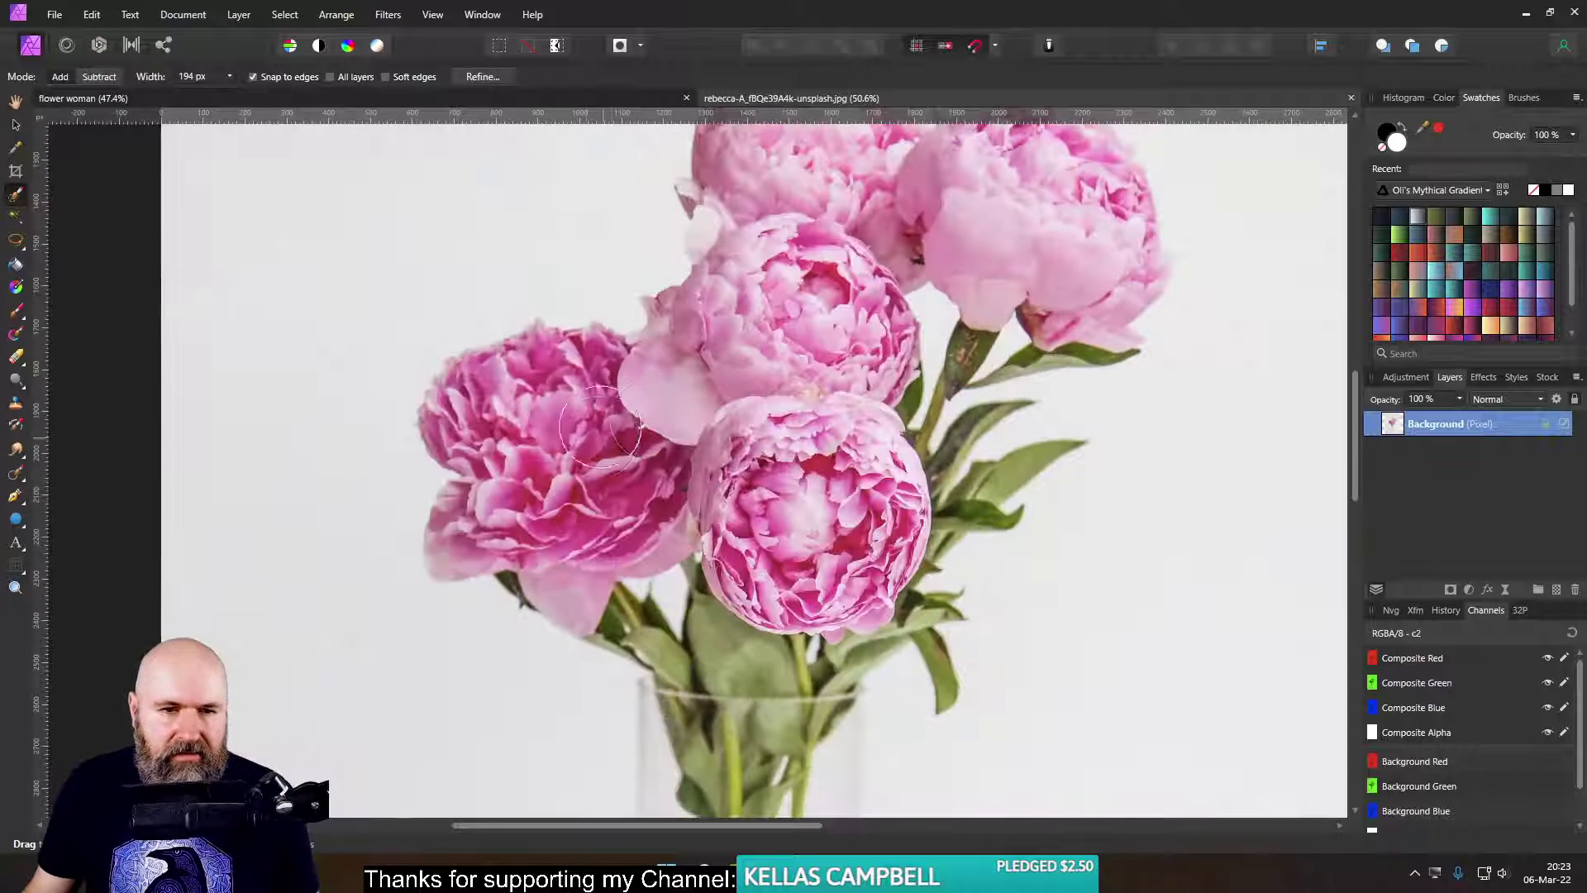
{"action": "mouse_move", "coordinate": [552, 385]}
{"action": "left_mouse_down"}
{"action": "mouse_move", "coordinate": [509, 360]}
{"action": "mouse_move", "coordinate": [467, 389]}
{"action": "mouse_move", "coordinate": [450, 471]}
{"action": "mouse_move", "coordinate": [479, 538]}
{"action": "mouse_move", "coordinate": [571, 595]}
{"action": "mouse_move", "coordinate": [702, 496]}
{"action": "mouse_move", "coordinate": [794, 388]}
{"action": "mouse_move", "coordinate": [860, 496]}
{"action": "mouse_move", "coordinate": [835, 397]}
{"action": "mouse_move", "coordinate": [880, 264]}
{"action": "mouse_move", "coordinate": [1046, 252]}
{"action": "mouse_move", "coordinate": [1124, 273]}
{"action": "left_mouse_up"}
{"action": "mouse_move", "coordinate": [984, 153]}
{"action": "left_mouse_down"}
{"action": "mouse_move", "coordinate": [868, 273]}
{"action": "mouse_move", "coordinate": [715, 227]}
{"action": "mouse_move", "coordinate": [686, 189]}
{"action": "mouse_move", "coordinate": [740, 244]}
{"action": "mouse_move", "coordinate": [794, 223]}
{"action": "mouse_move", "coordinate": [777, 273]}
{"action": "mouse_move", "coordinate": [711, 207]}
{"action": "mouse_move", "coordinate": [621, 312]}
{"action": "mouse_move", "coordinate": [583, 326]}
{"action": "mouse_move", "coordinate": [578, 364]}
{"action": "left_mouse_up"}
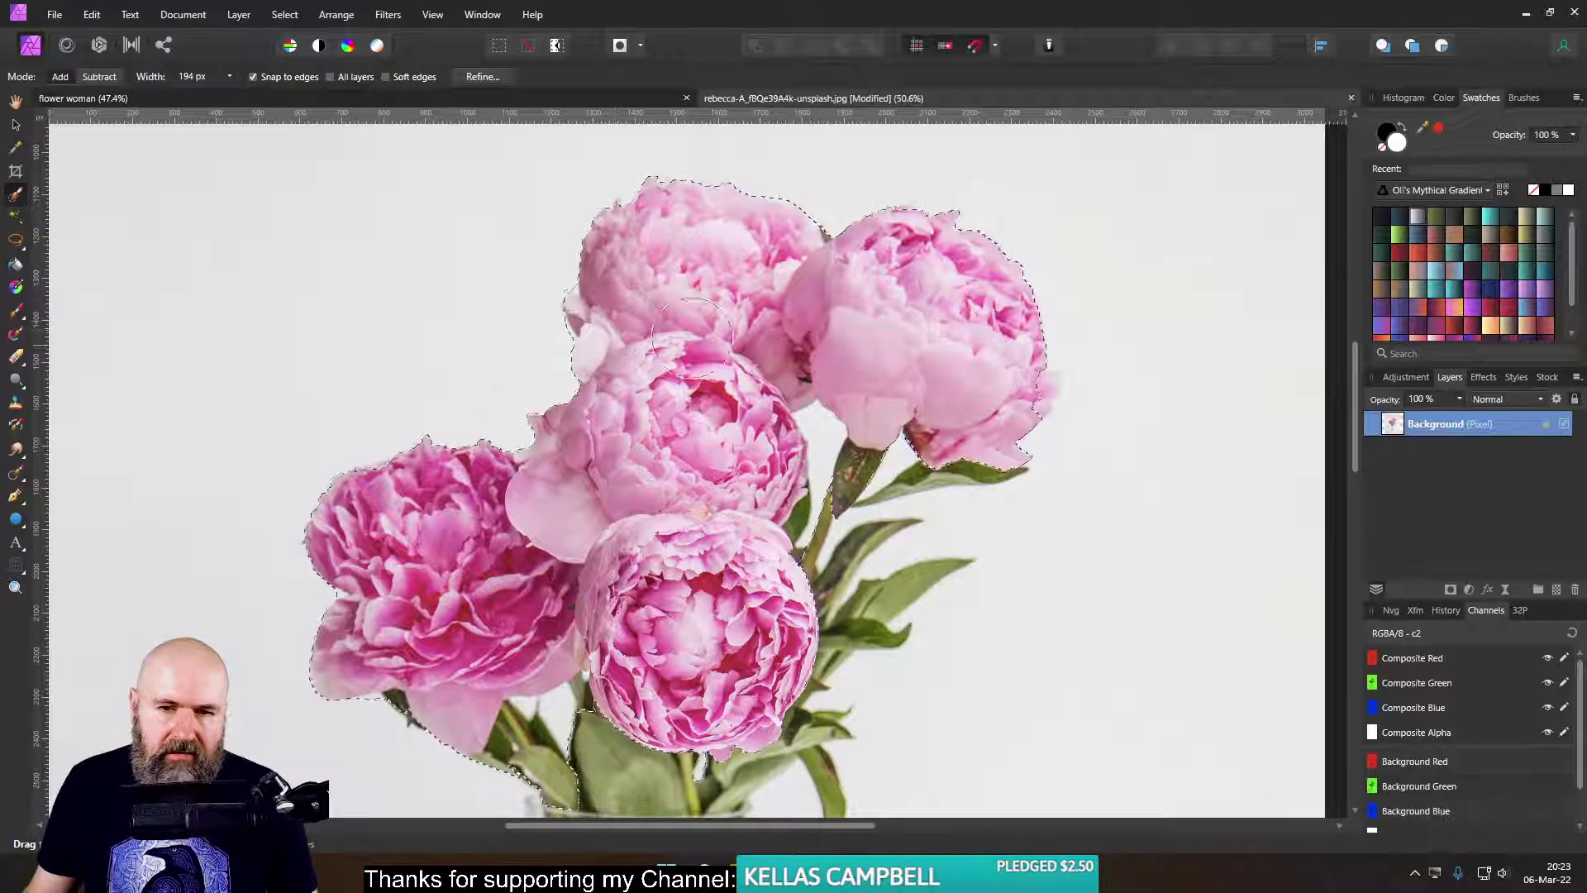
{"action": "scroll", "coordinate": [827, 355], "scroll_direction": "down", "scroll_amount": 3}
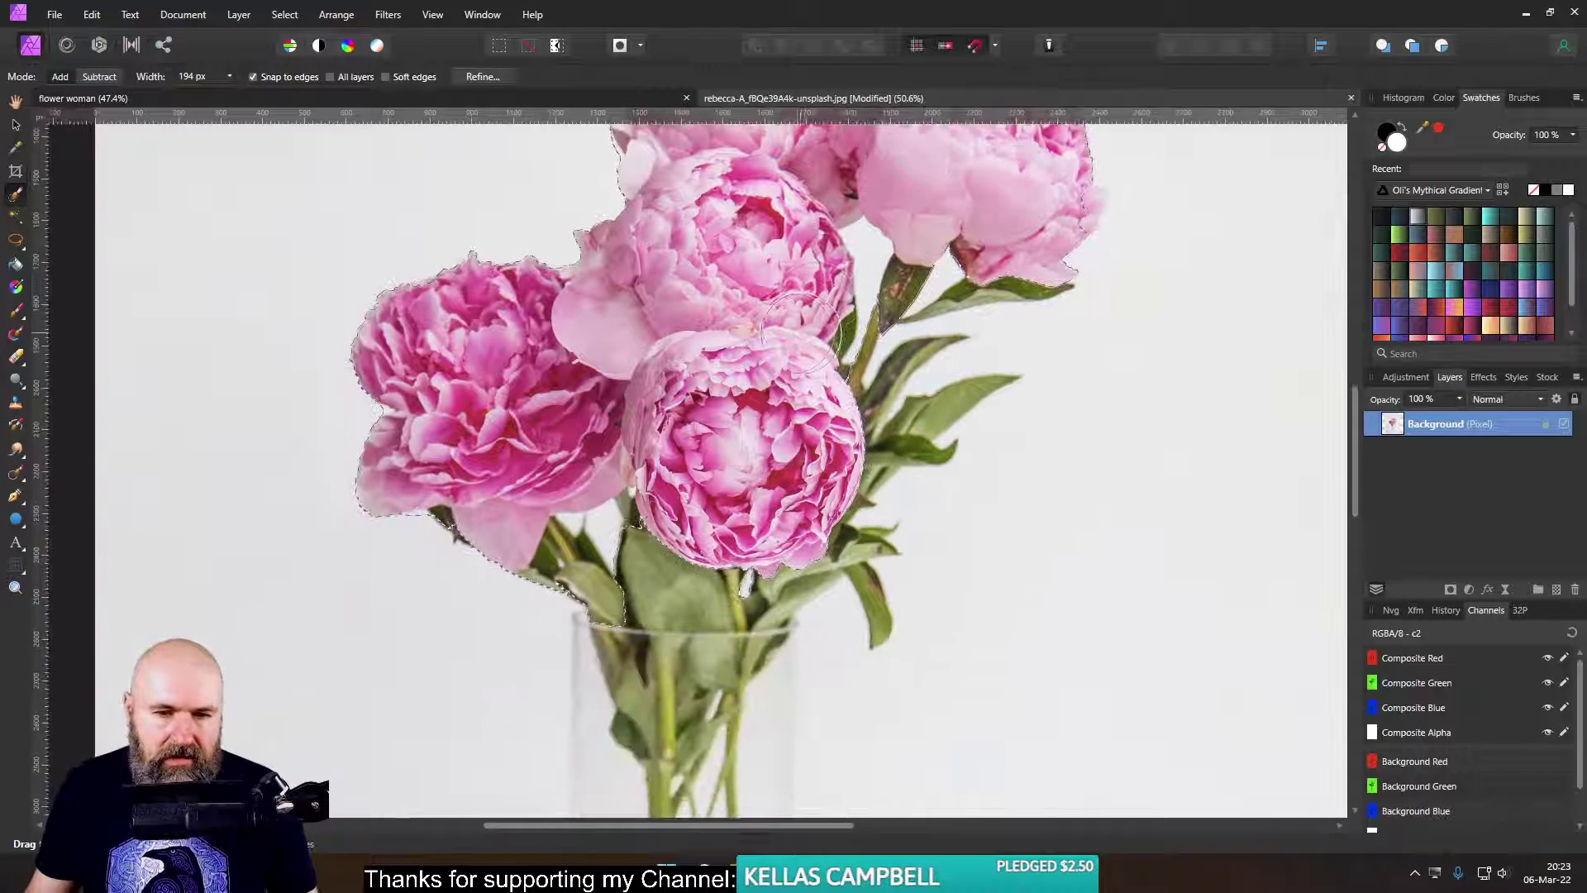
{"action": "mouse_move", "coordinate": [788, 334]}
{"action": "left_mouse_down"}
{"action": "mouse_move", "coordinate": [760, 529]}
{"action": "mouse_move", "coordinate": [711, 678]}
{"action": "mouse_move", "coordinate": [843, 504]}
{"action": "mouse_move", "coordinate": [877, 388]}
{"action": "mouse_move", "coordinate": [1058, 264]}
{"action": "mouse_move", "coordinate": [1025, 347]}
{"action": "left_mouse_up"}
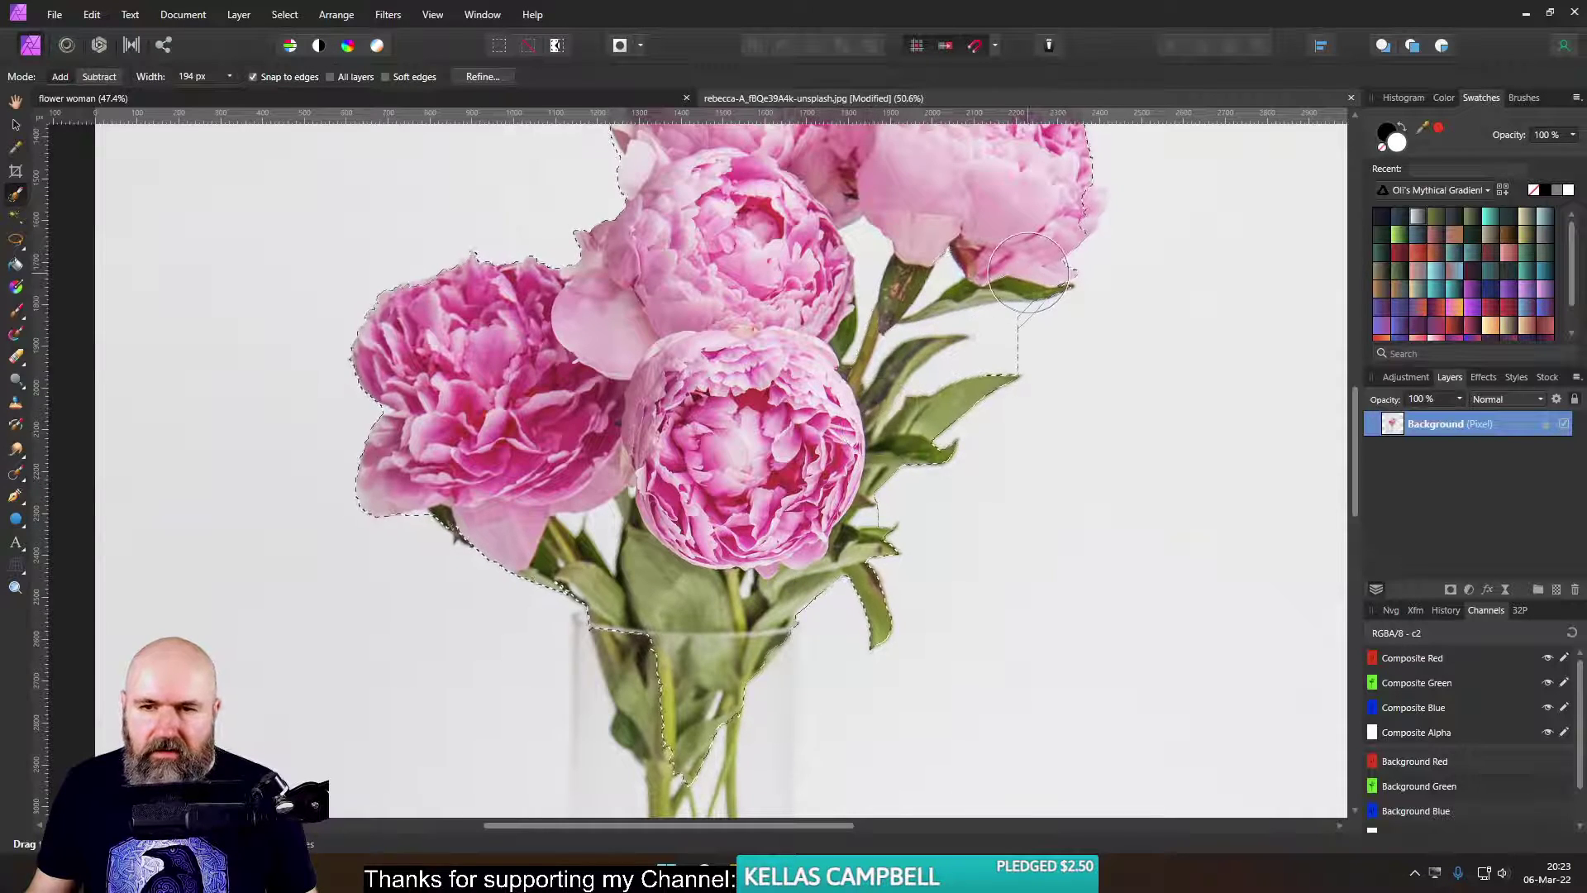
- Refine the peony selection, marking the gap between the middle peony and the upper stem as background with a 41 px adjustment brush
{"action": "left_click", "coordinate": [483, 76]}
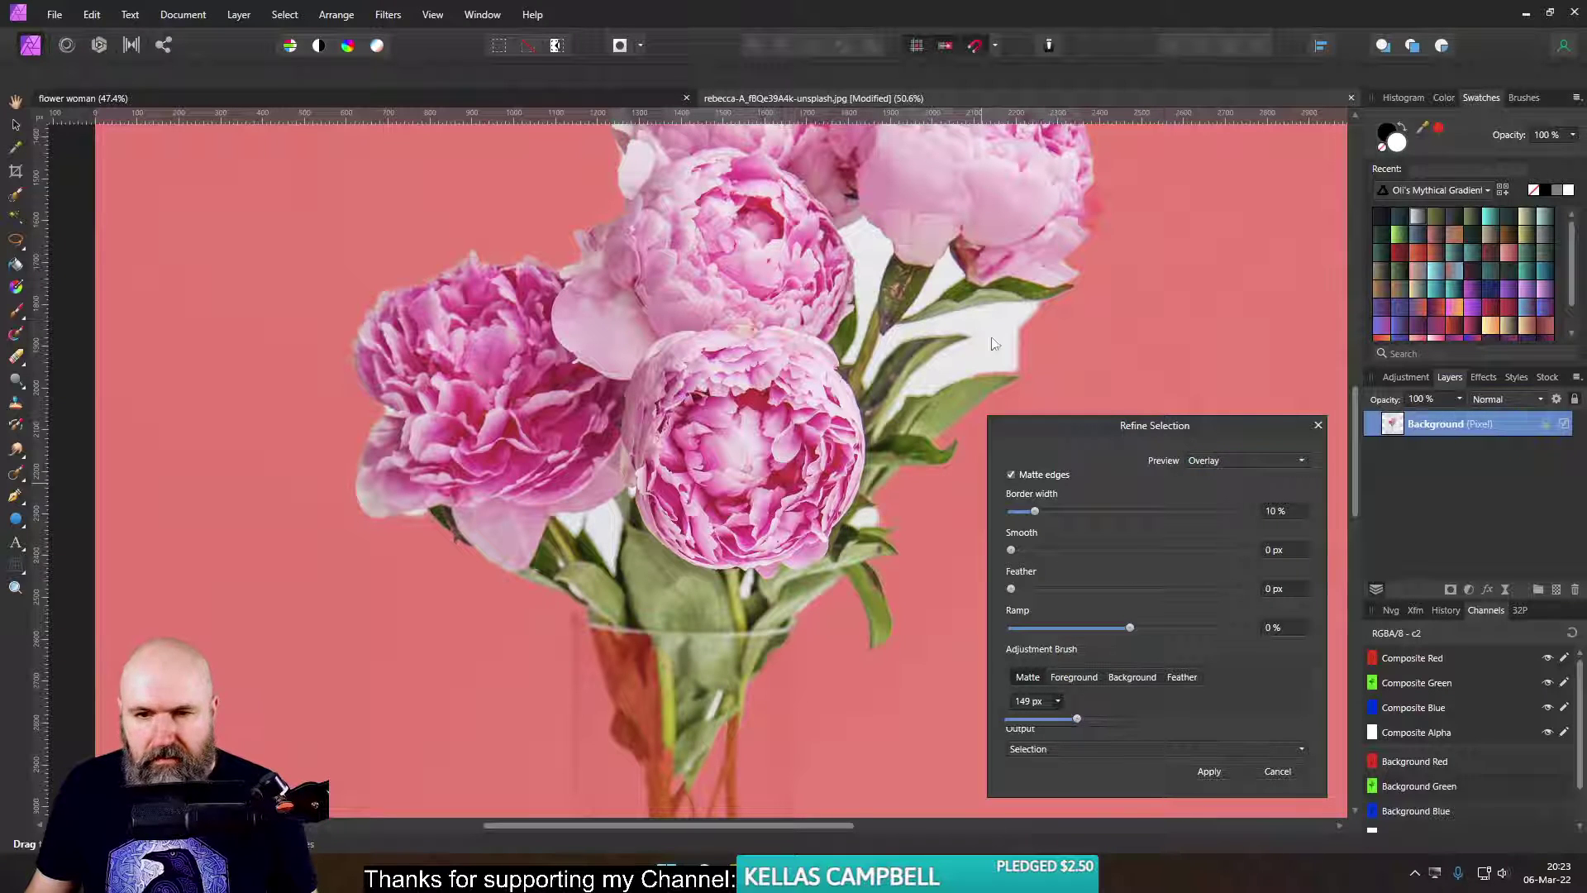
{"action": "mouse_move", "coordinate": [898, 261]}
{"action": "left_mouse_down"}
{"action": "mouse_move", "coordinate": [843, 215]}
{"action": "mouse_move", "coordinate": [852, 330]}
{"action": "mouse_move", "coordinate": [954, 237]}
{"action": "mouse_move", "coordinate": [880, 366]}
{"action": "left_mouse_up"}
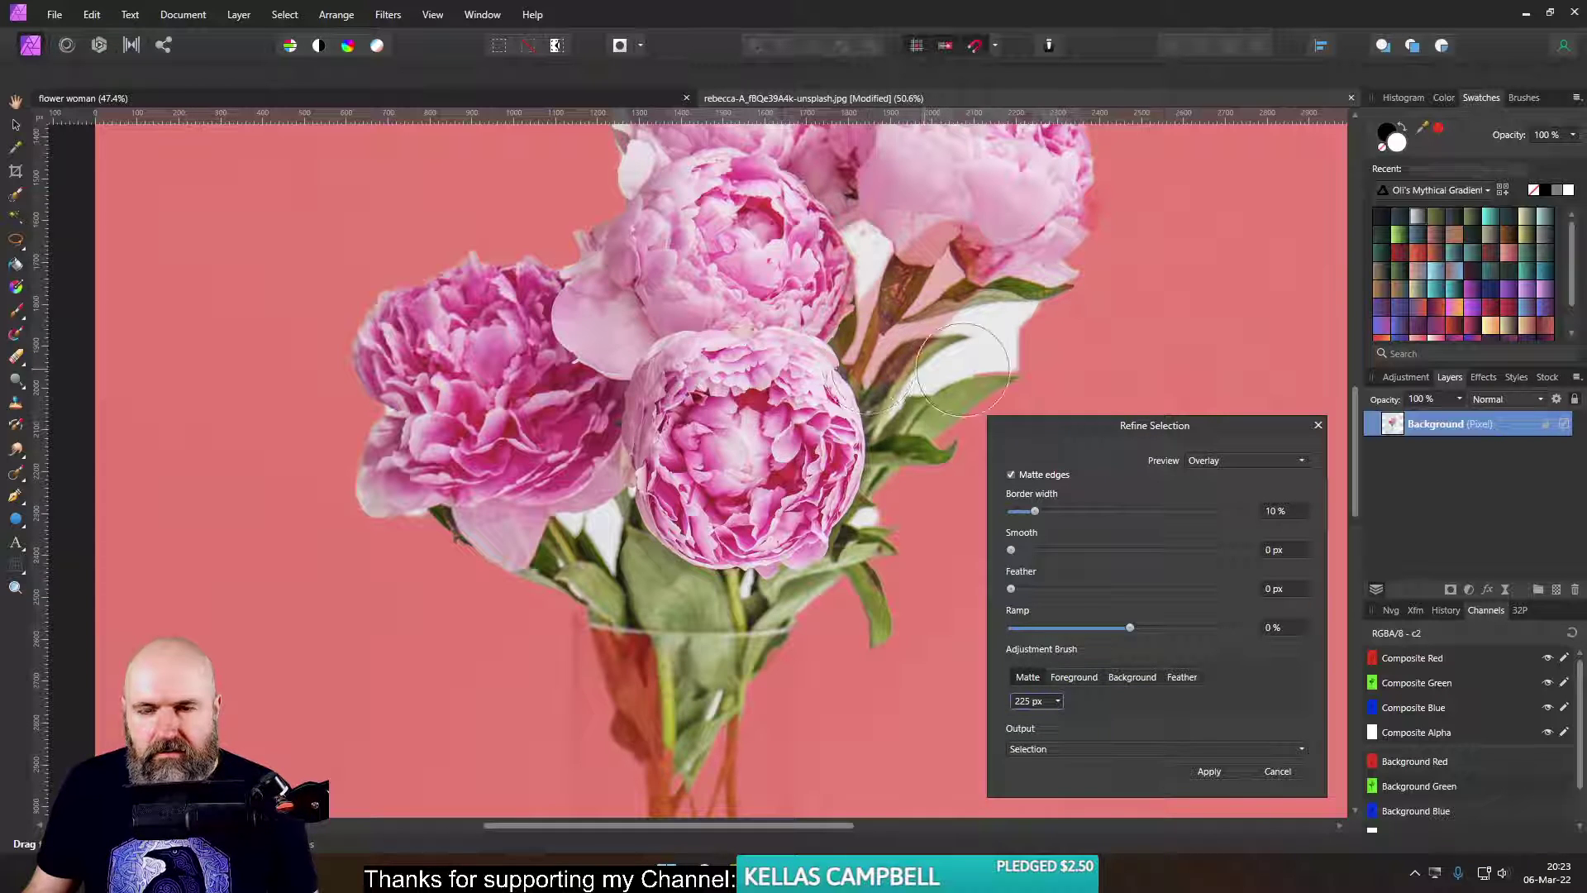
{"action": "left_click", "coordinate": [1114, 678]}
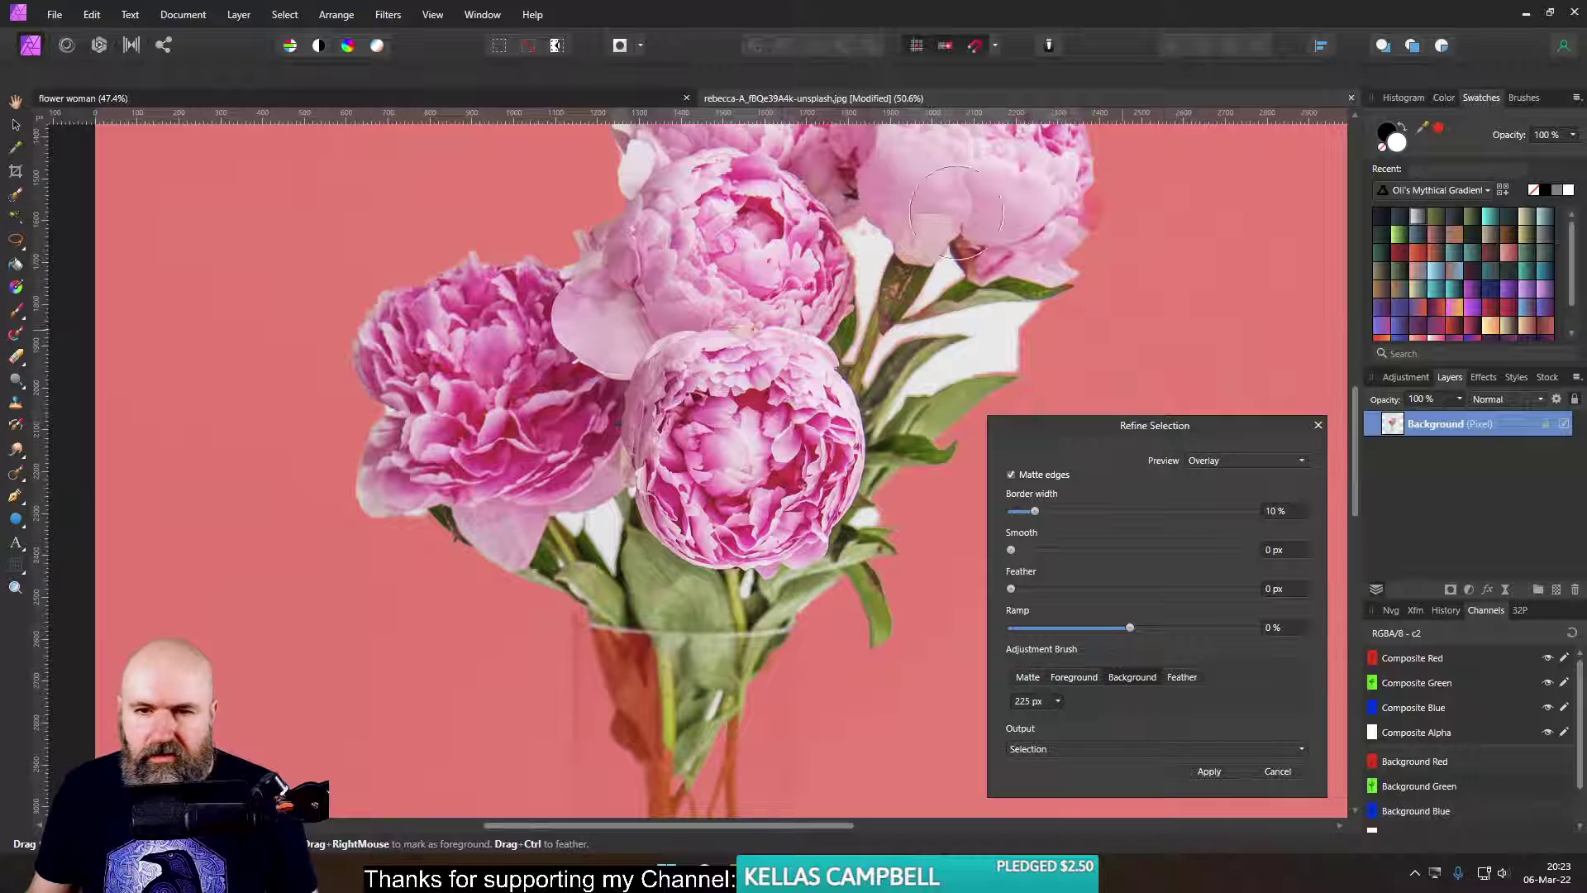
{"action": "left_click", "coordinate": [1056, 702]}
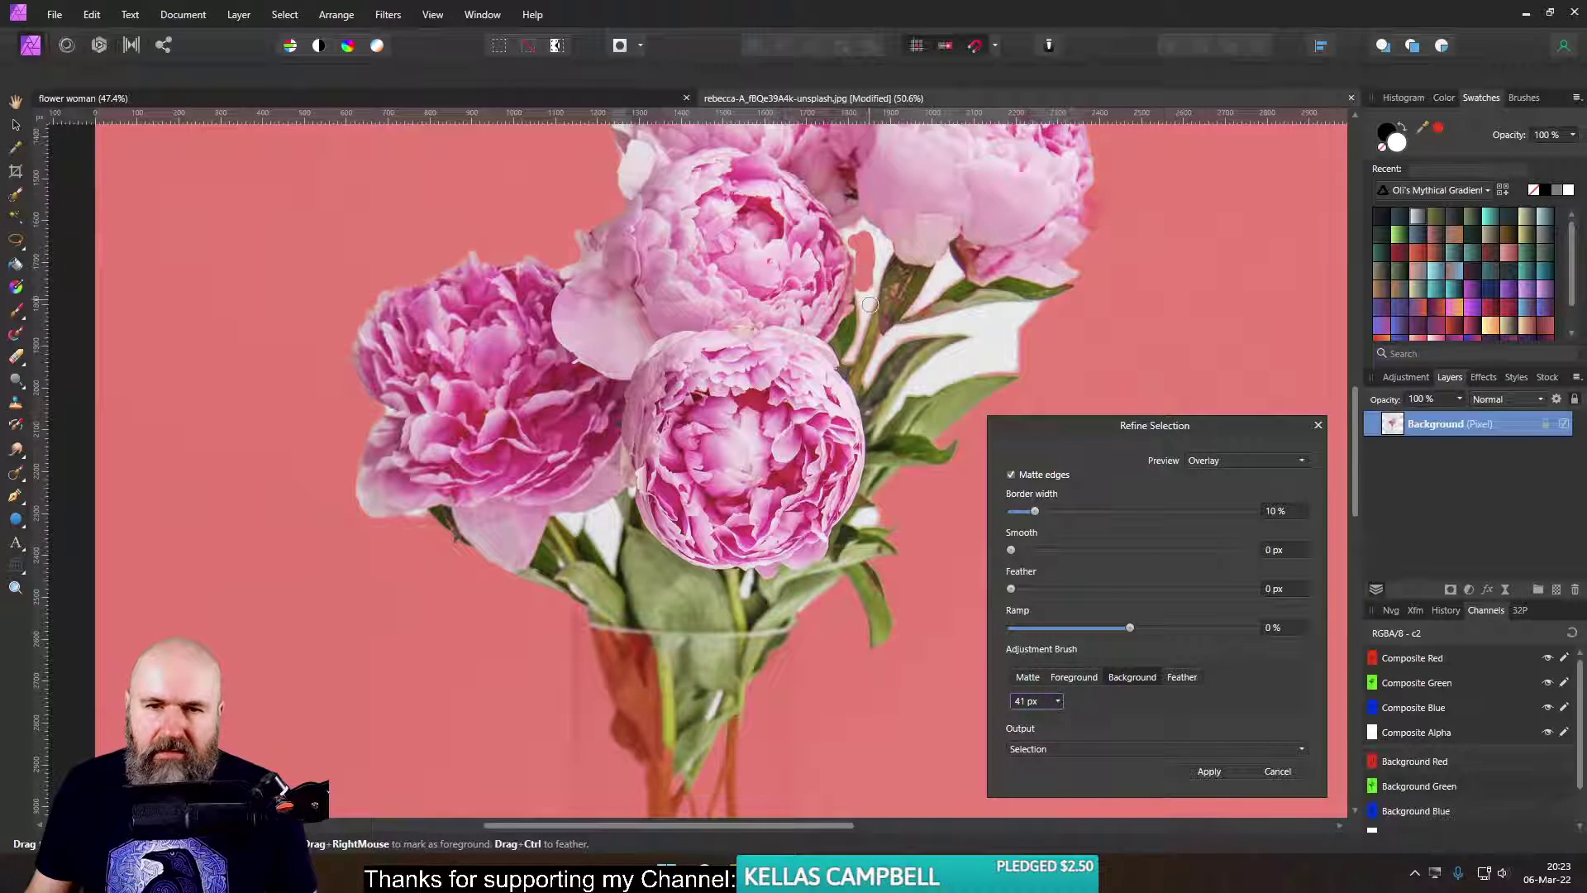
{"action": "left_click_drag", "start_coordinate": [870, 304], "coordinate": [866, 296]}
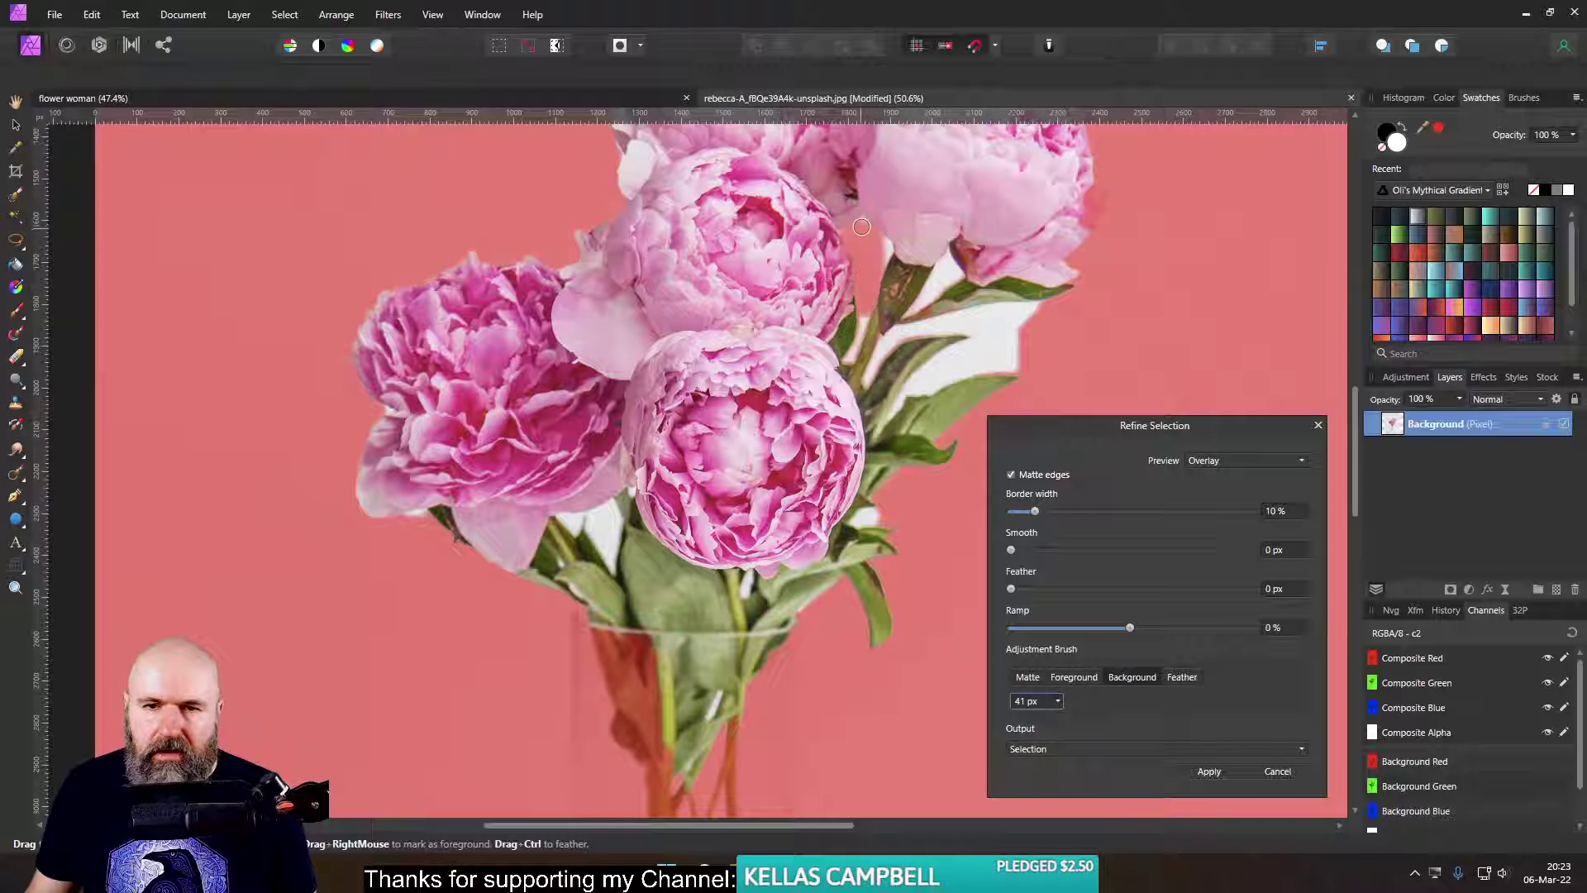
{"action": "left_click_drag", "start_coordinate": [885, 250], "coordinate": [868, 296]}
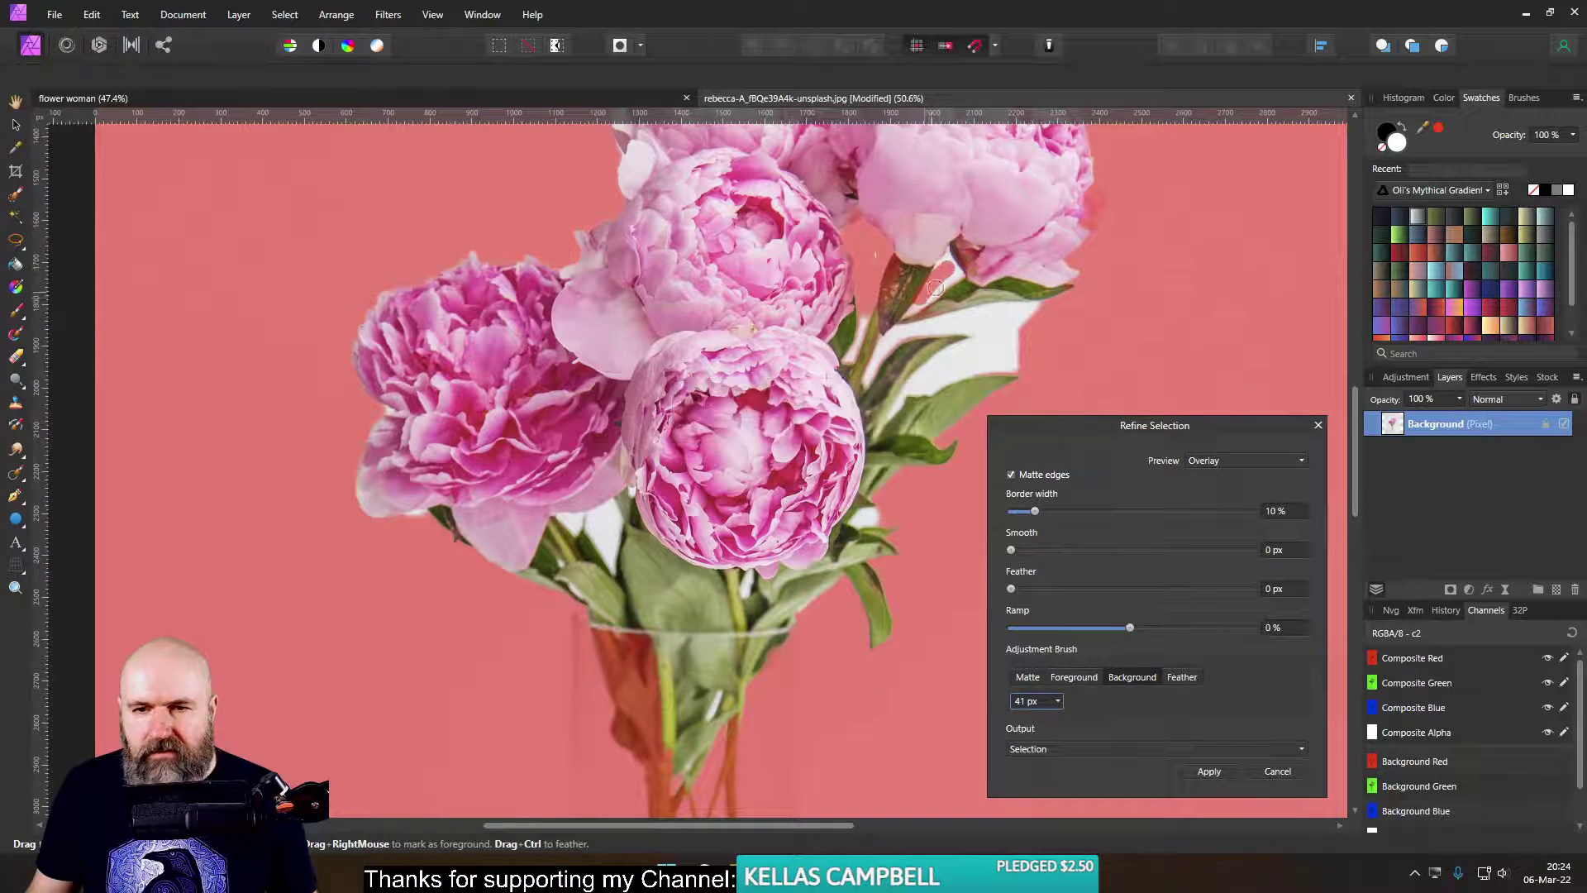
- Mark the white gaps between the leaves on the bouquet's right side as background in the selection refinement
{"action": "left_click_drag", "start_coordinate": [935, 287], "coordinate": [945, 271]}
{"action": "left_click_drag", "start_coordinate": [1012, 317], "coordinate": [948, 320]}
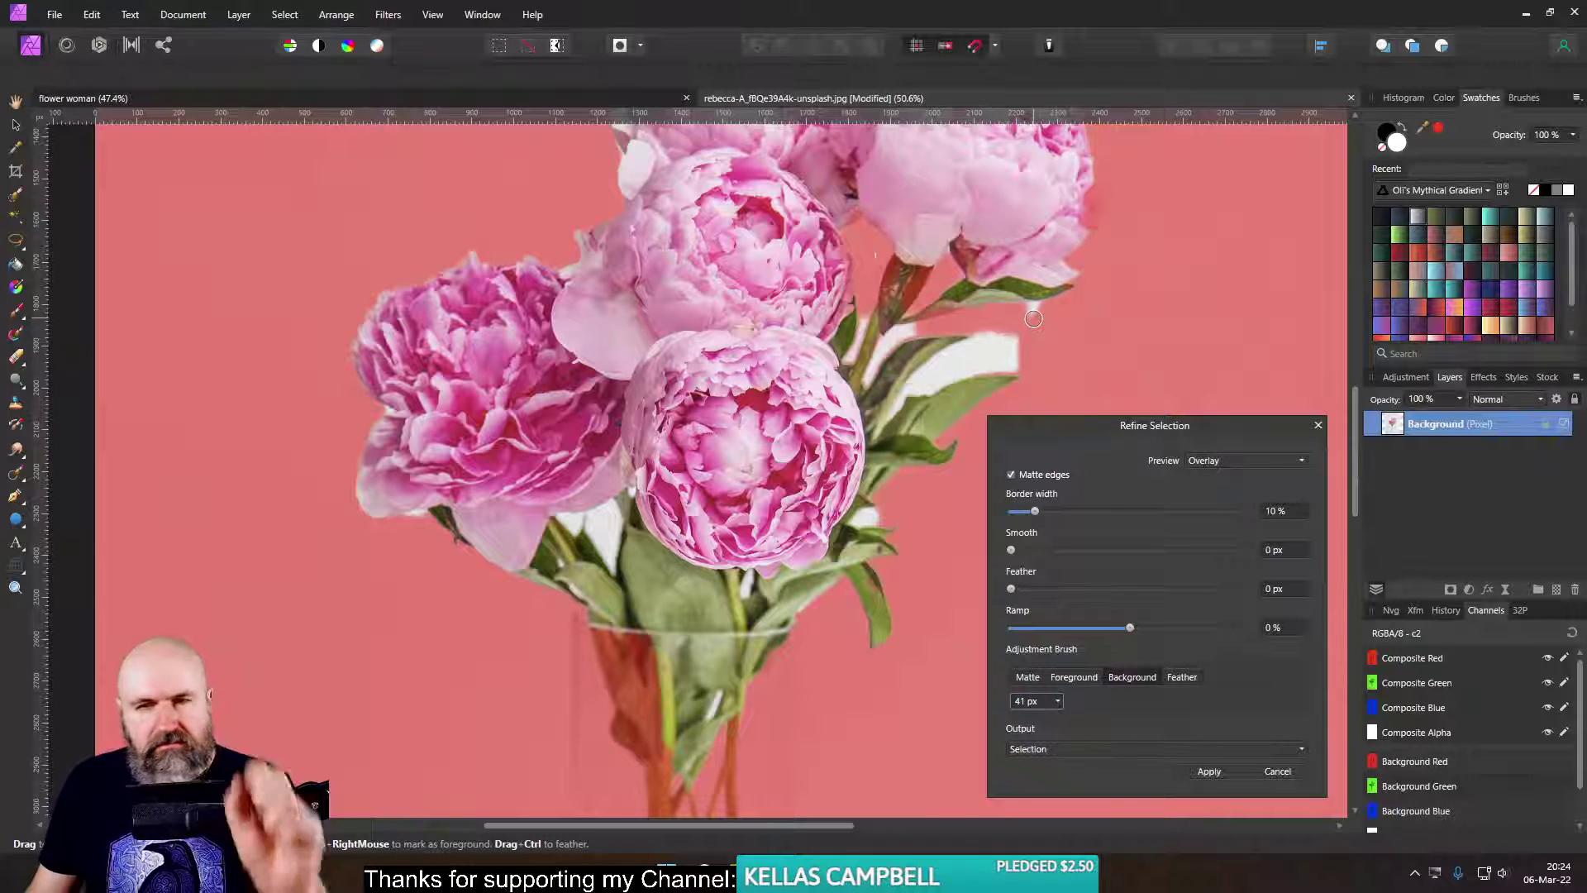
{"action": "left_click_drag", "start_coordinate": [1042, 320], "coordinate": [931, 382]}
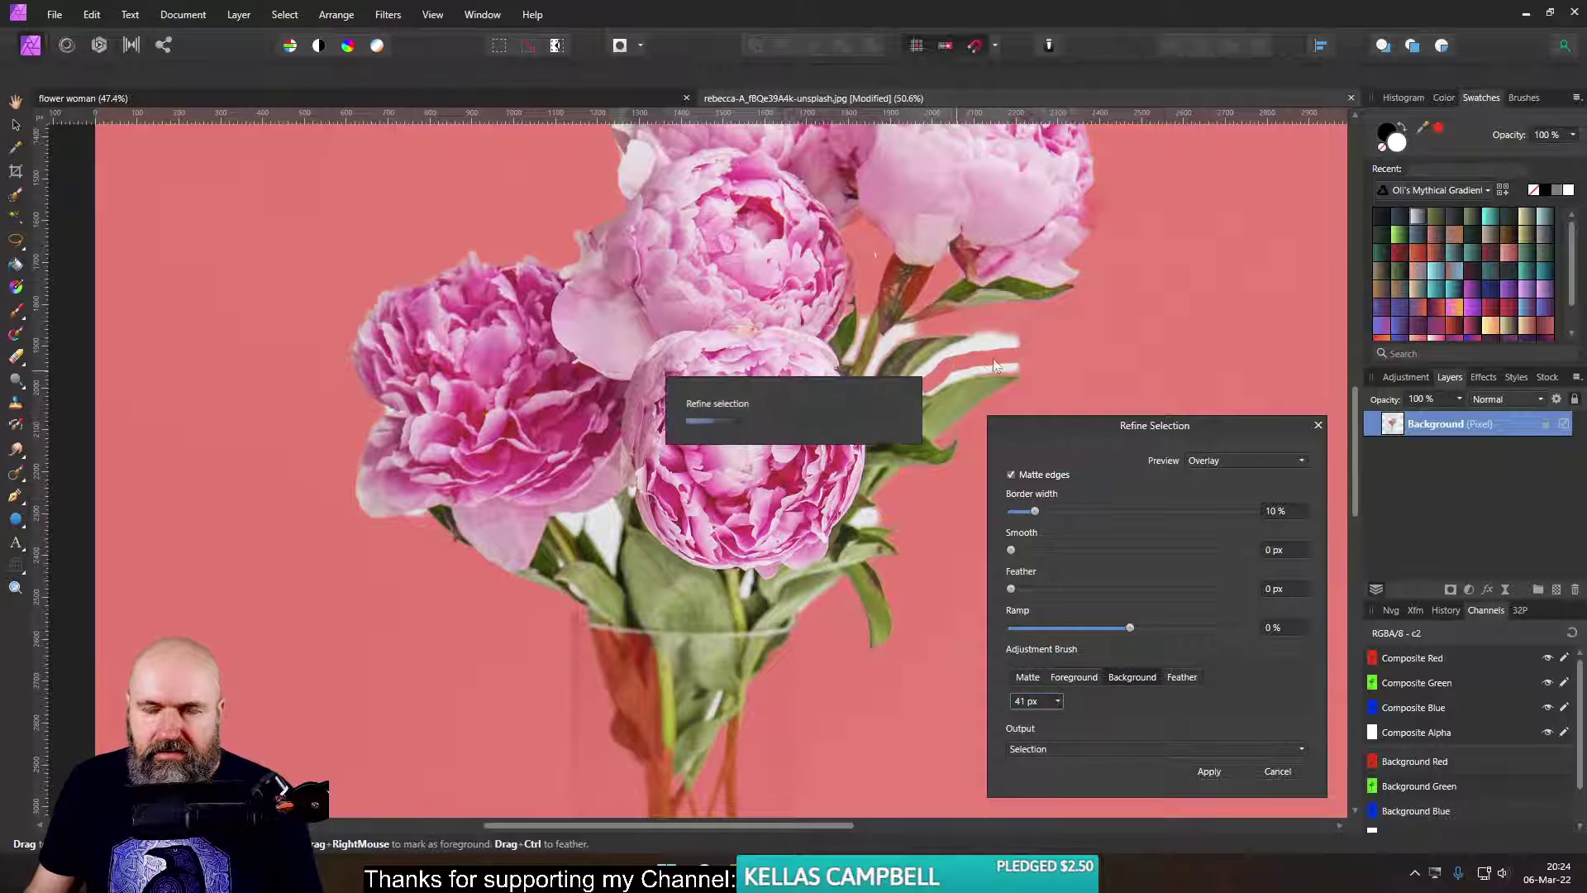
{"action": "mouse_move", "coordinate": [979, 342]}
{"action": "left_mouse_down"}
{"action": "mouse_move", "coordinate": [1029, 361]}
{"action": "mouse_move", "coordinate": [942, 353]}
{"action": "left_mouse_up"}
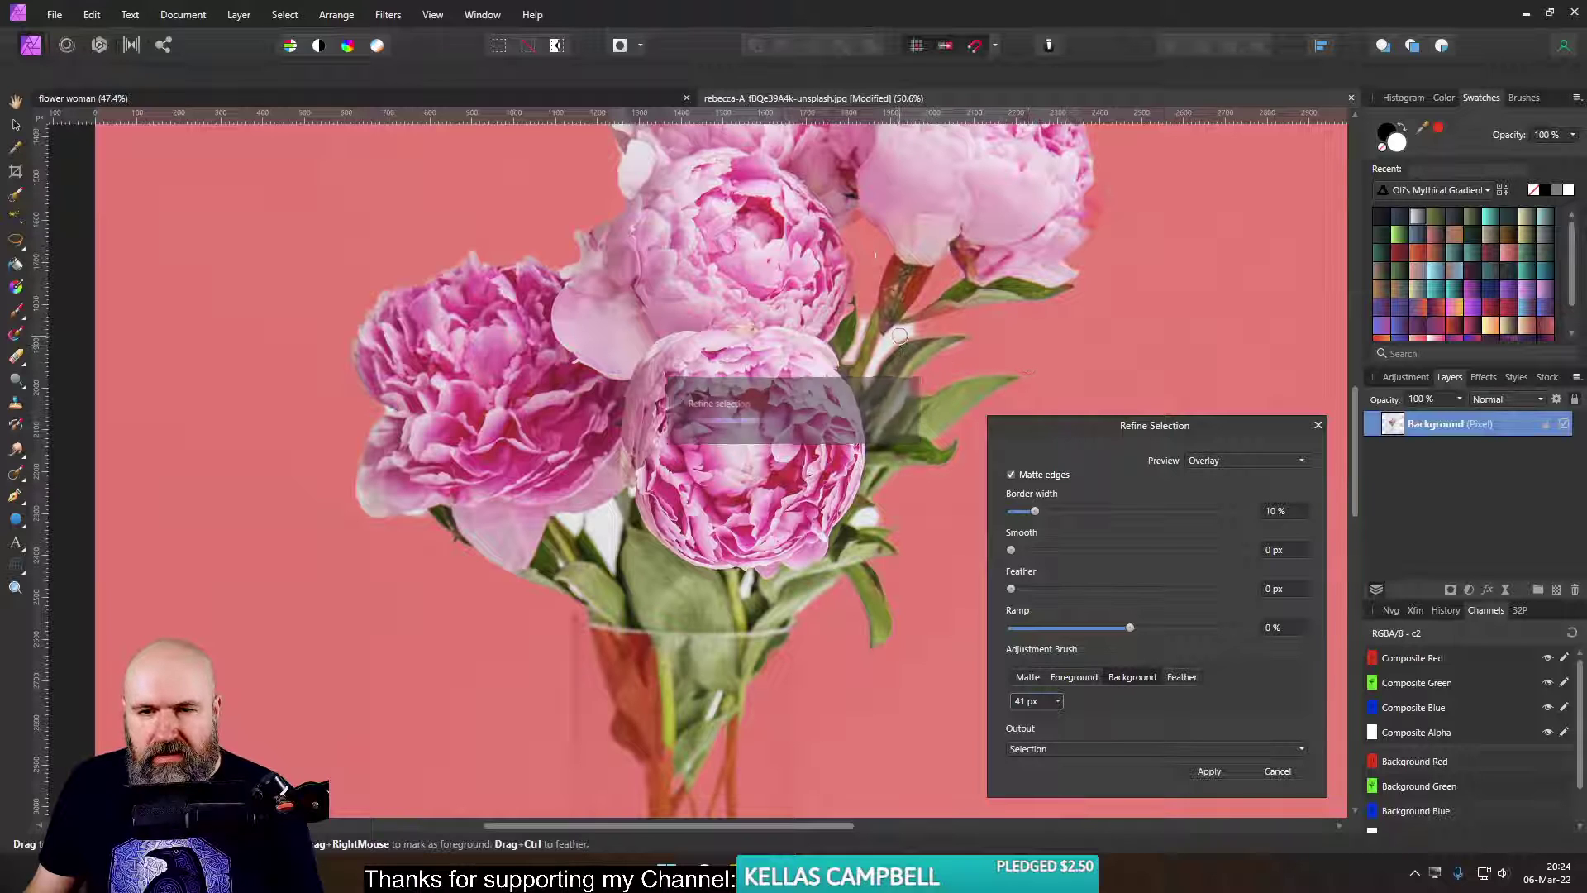
- Mark the white gap beneath the lower-left peony as background and apply the refinement as a selection
{"action": "left_click", "coordinate": [606, 531]}
{"action": "left_click", "coordinate": [609, 516]}
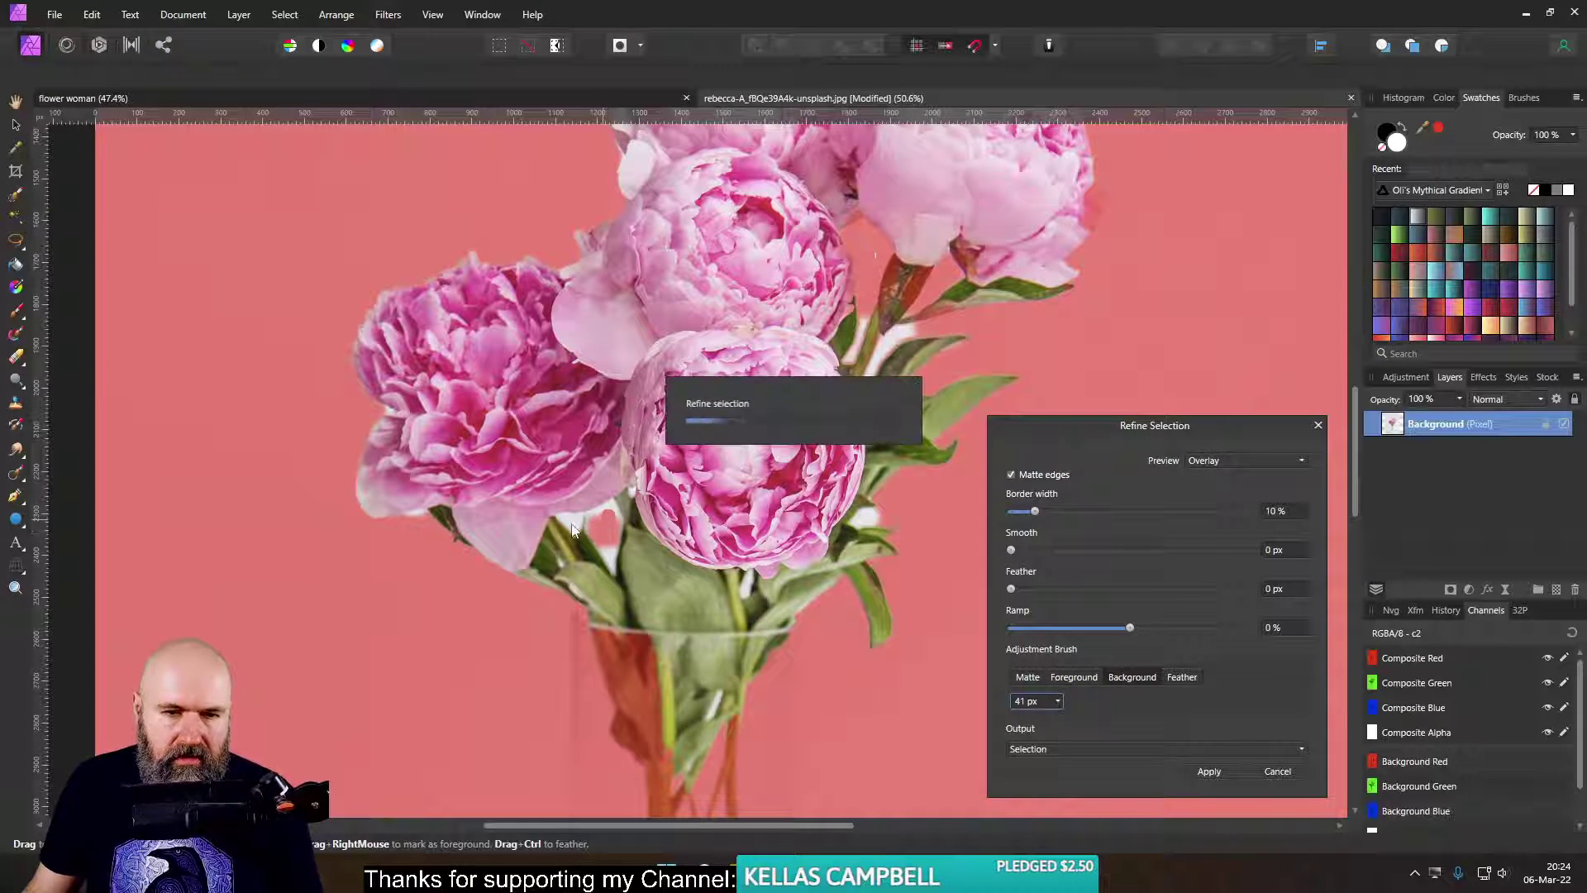
{"action": "left_click", "coordinate": [570, 520]}
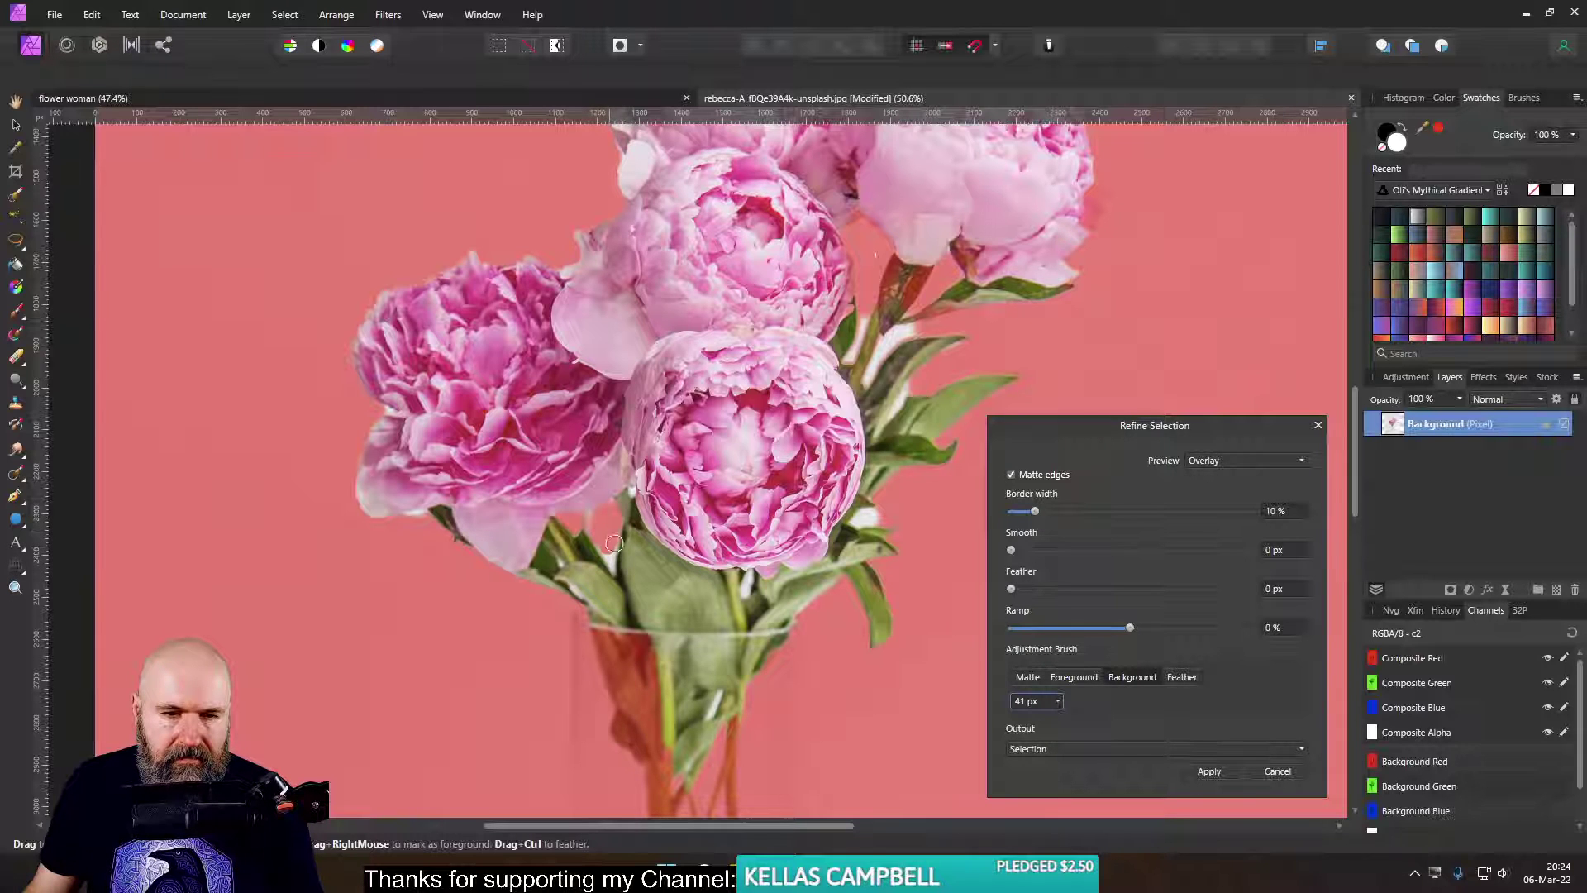
{"action": "left_click", "coordinate": [697, 521]}
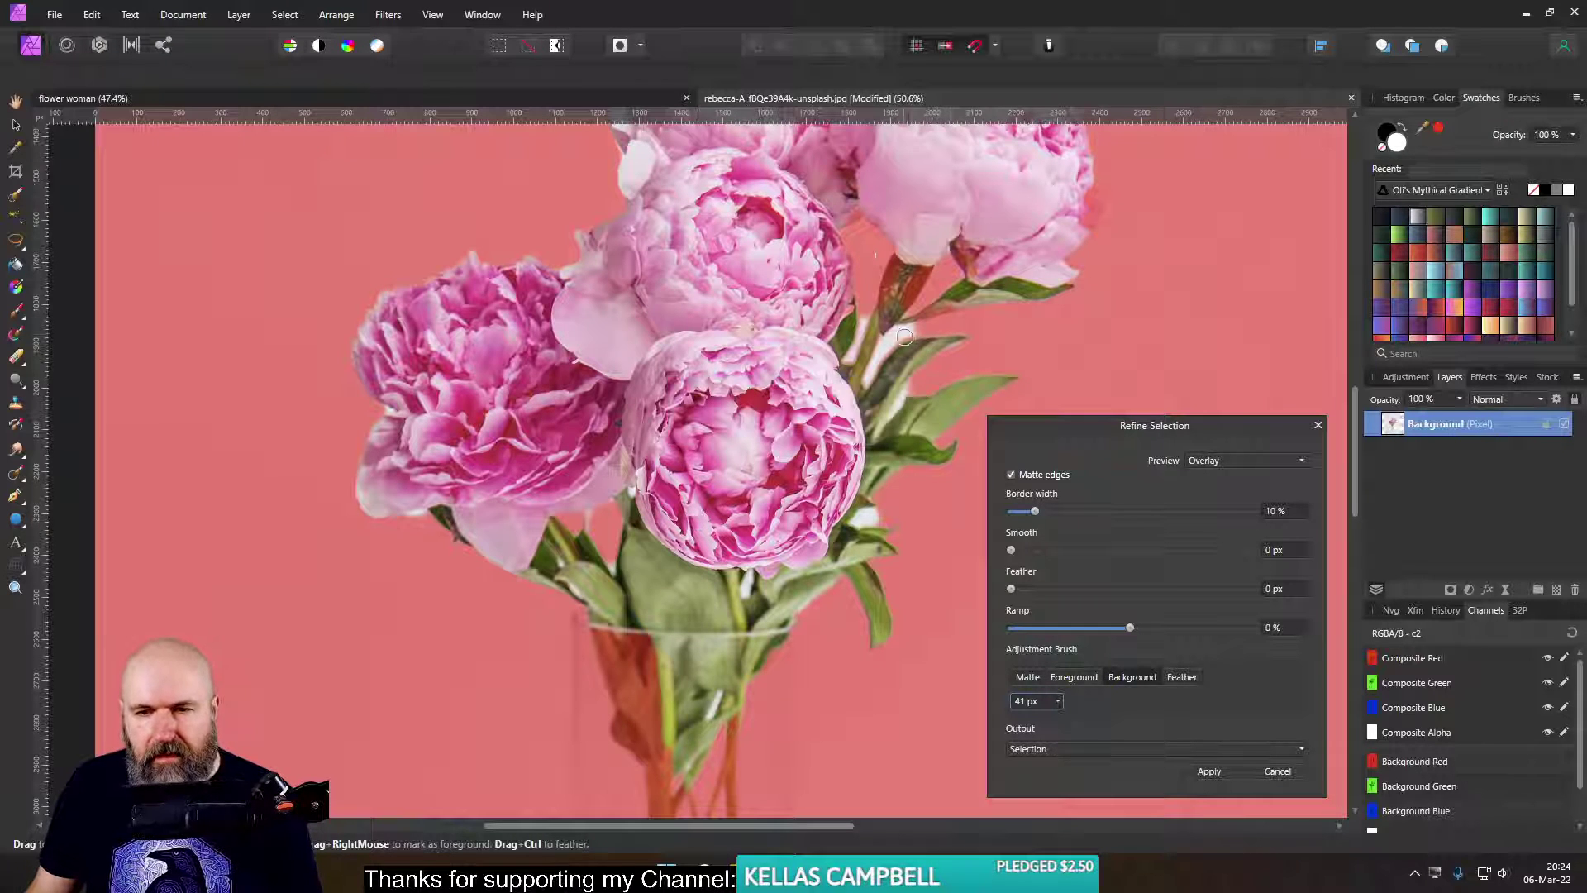
{"action": "left_click", "coordinate": [1209, 772]}
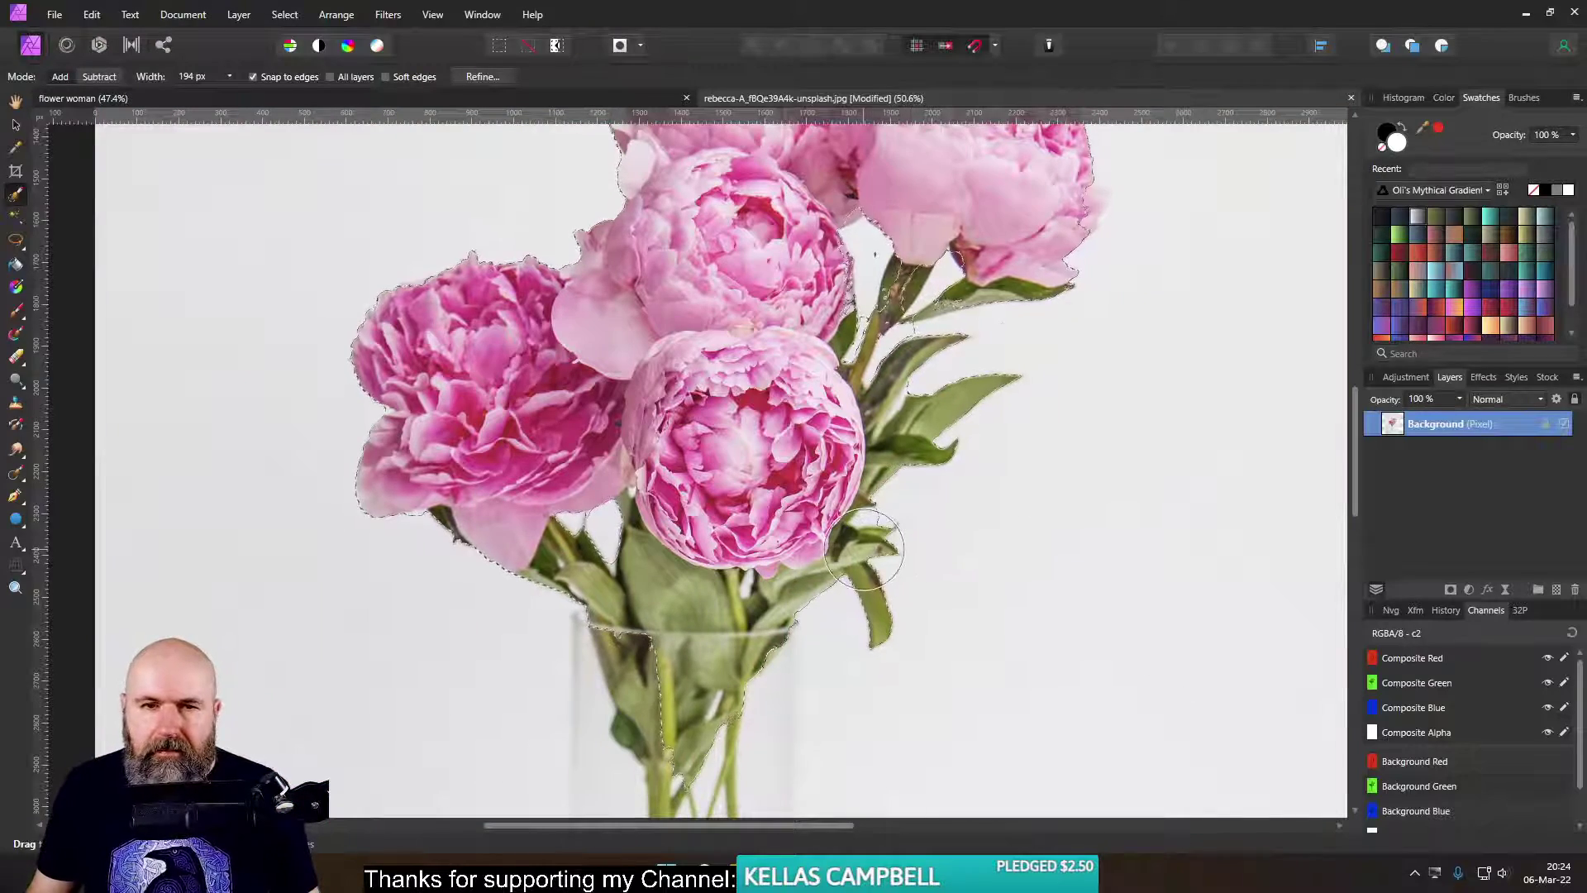
- Mask the Background layer with the refined peony selection
{"action": "scroll", "coordinate": [885, 595], "scroll_direction": "up", "scroll_amount": 3}
{"action": "left_click_drag", "start_coordinate": [889, 637], "coordinate": [886, 628]}
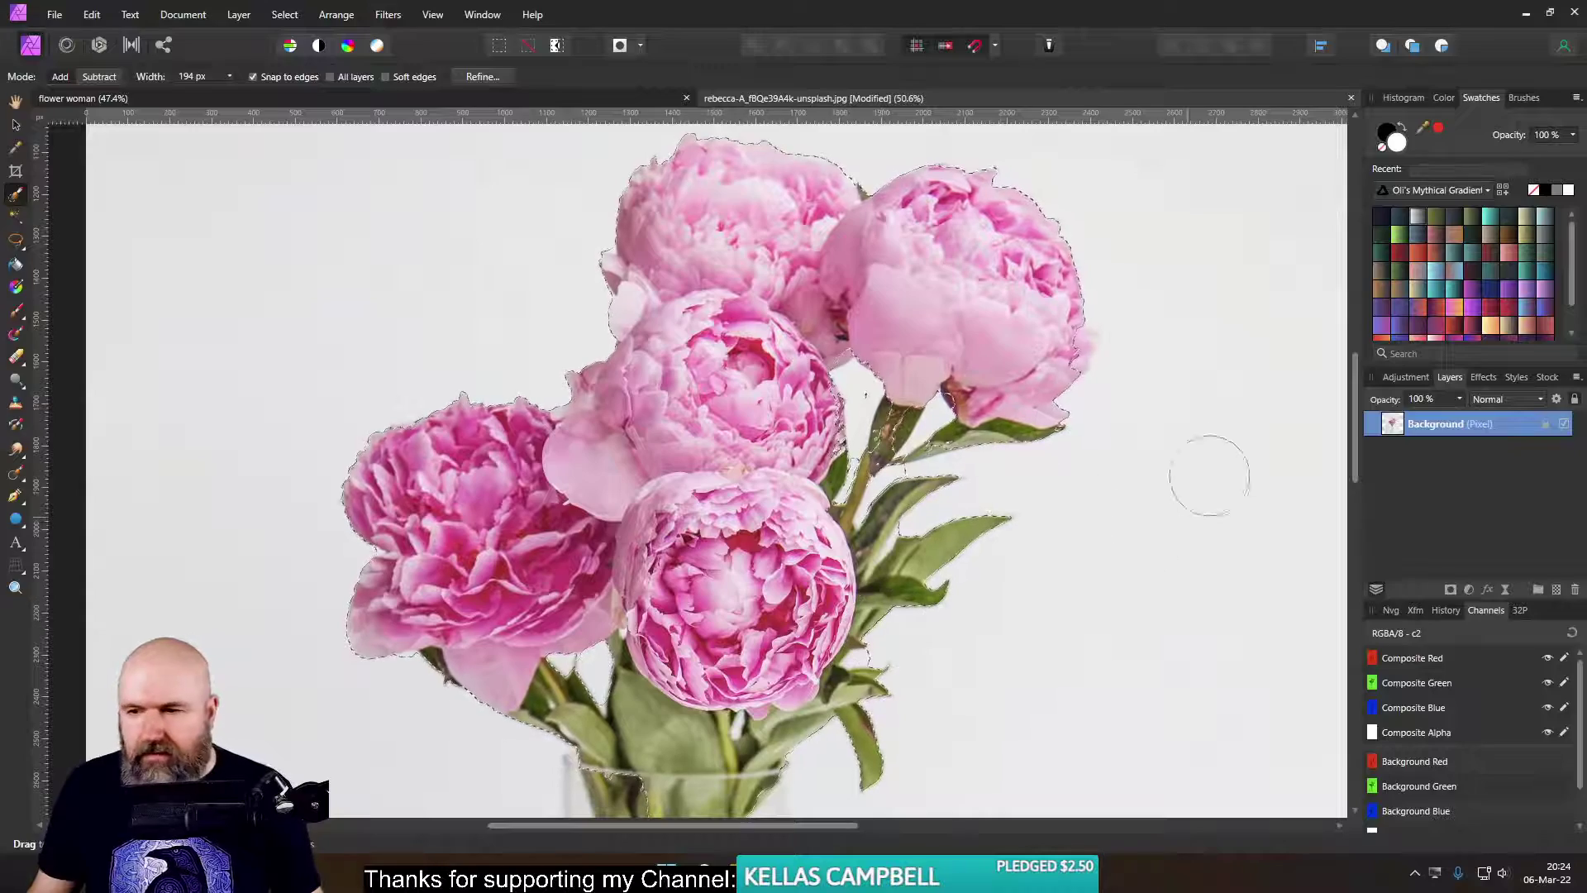
{"action": "left_click", "coordinate": [1451, 588]}
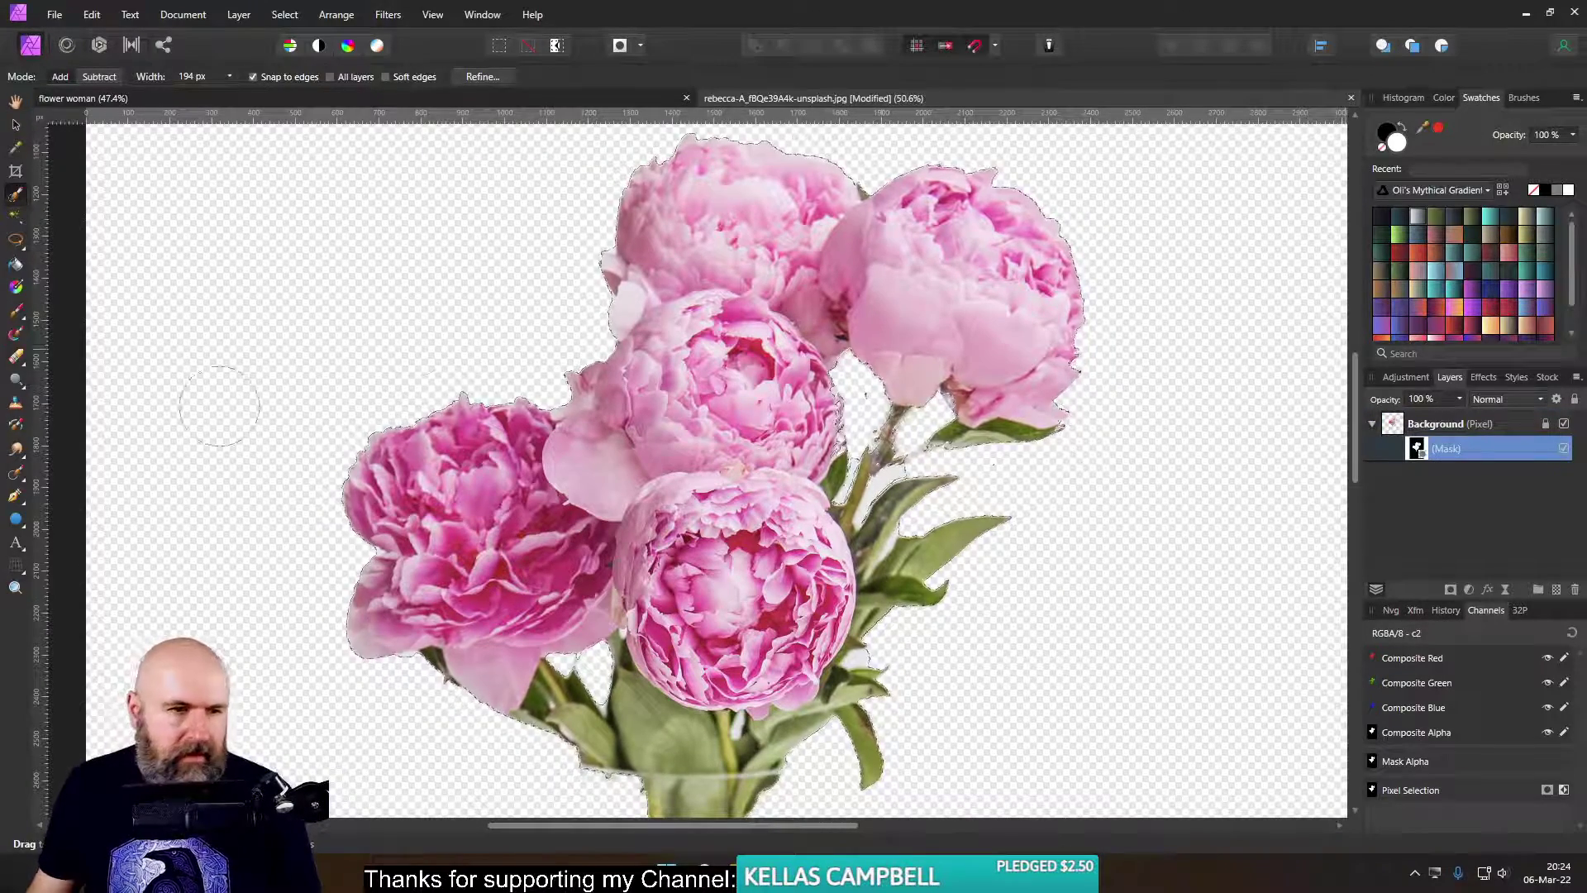
- Draw a large rectangle around the bouquet and move its layer below the masked Background layer
{"action": "key", "text": "ctrl+0"}
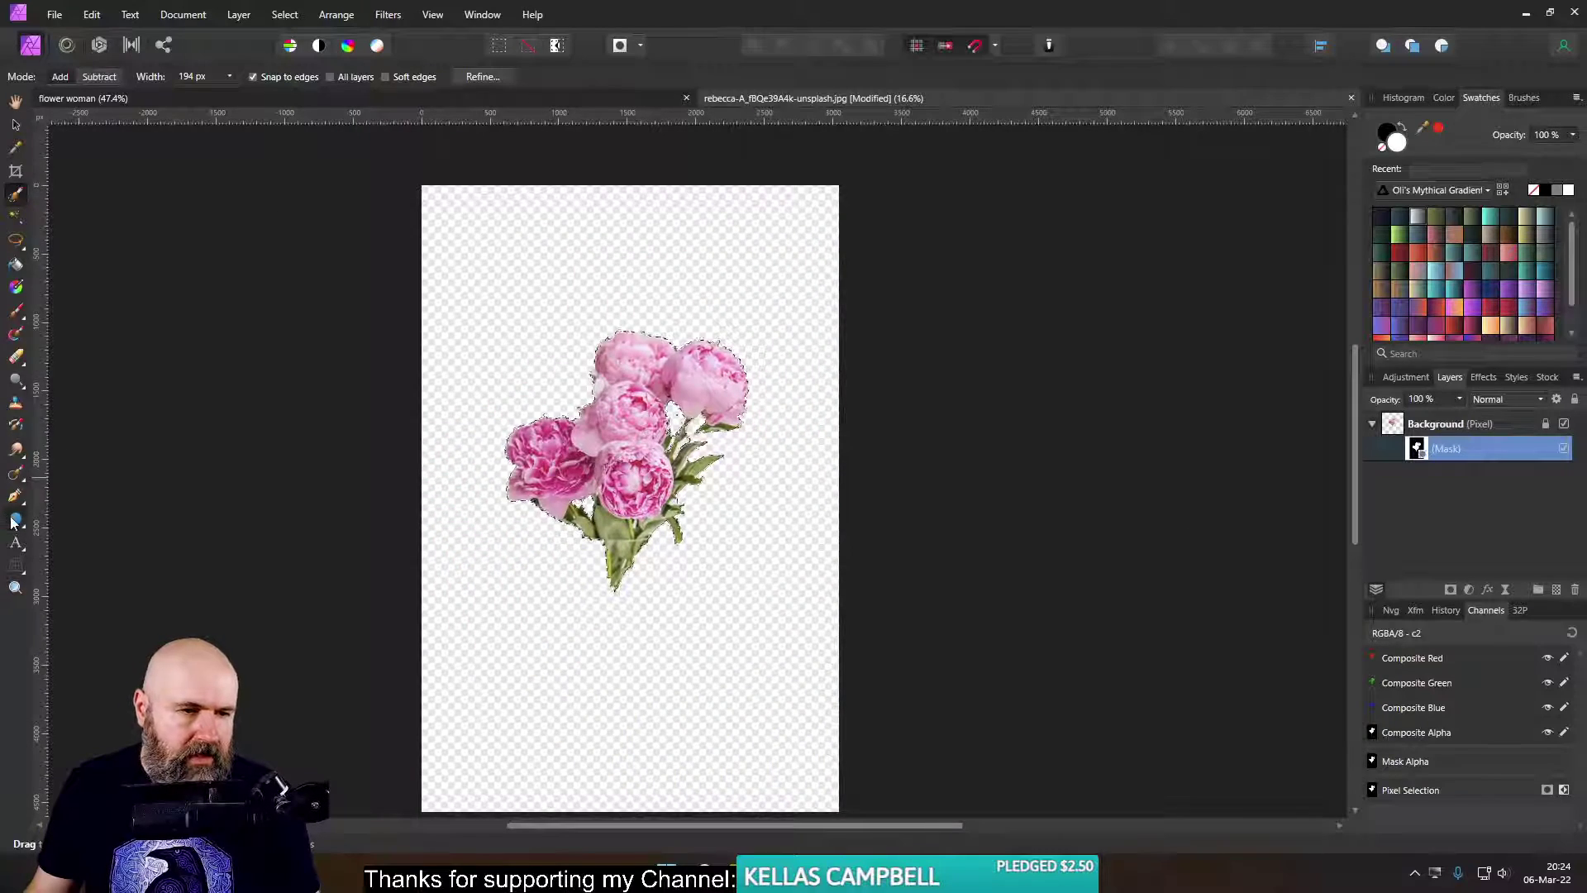
{"action": "left_click", "coordinate": [15, 521]}
{"action": "left_click", "coordinate": [81, 77]}
{"action": "left_click_drag", "start_coordinate": [478, 259], "coordinate": [810, 701]}
{"action": "left_click_drag", "start_coordinate": [1443, 423], "coordinate": [1397, 488]}
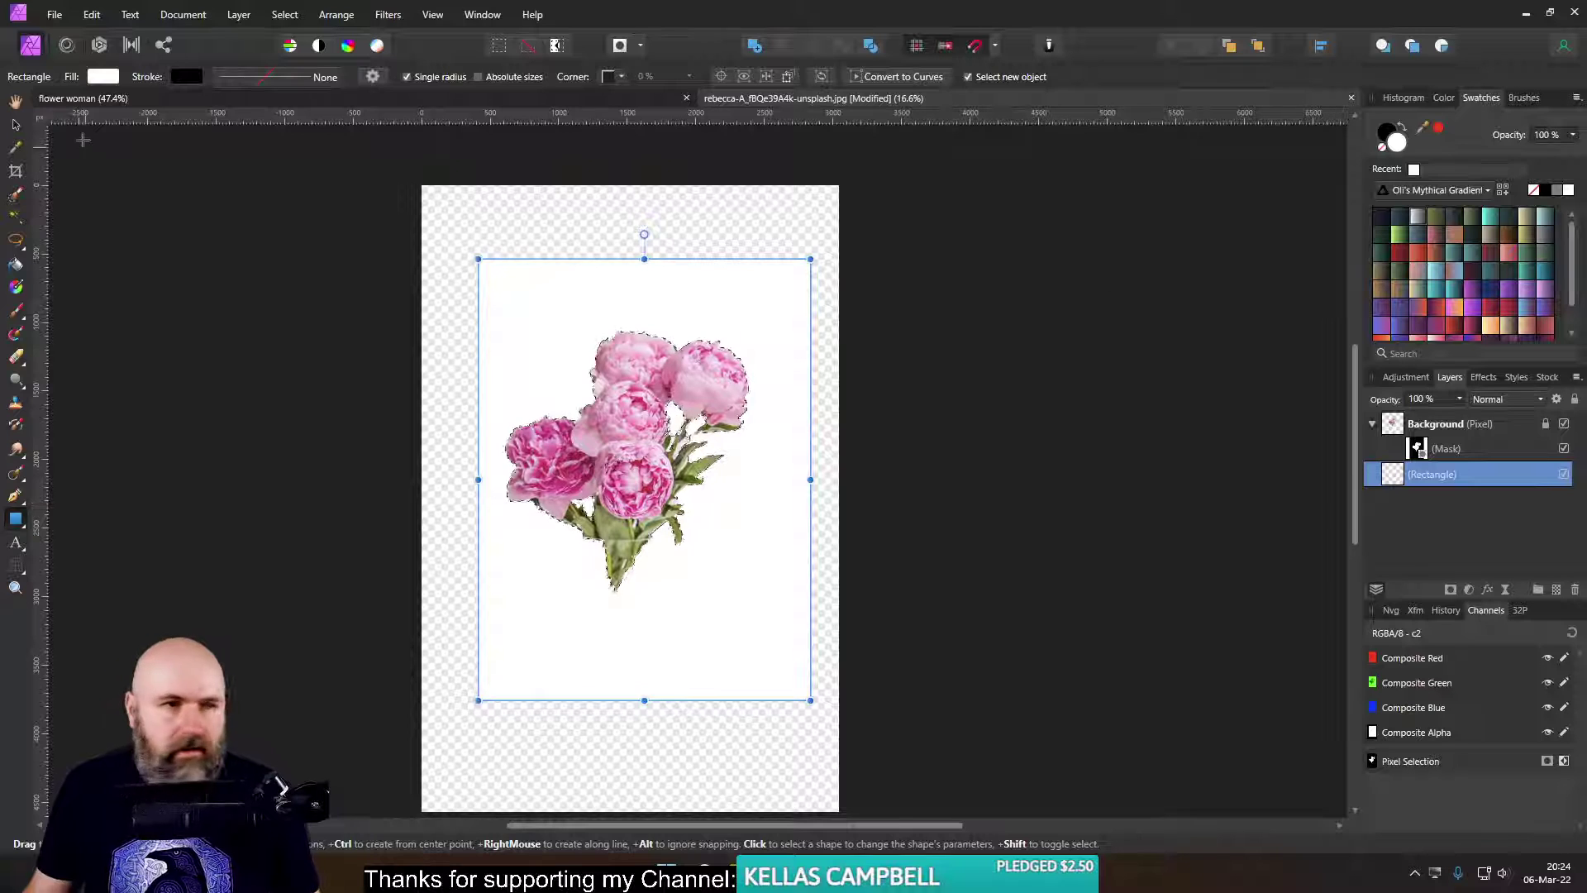
- Fill the rectangle with sky blue using the HSL Color Wheel and deselect the bouquet's pixel selection
{"action": "left_click", "coordinate": [103, 76]}
{"action": "left_click", "coordinate": [86, 135]}
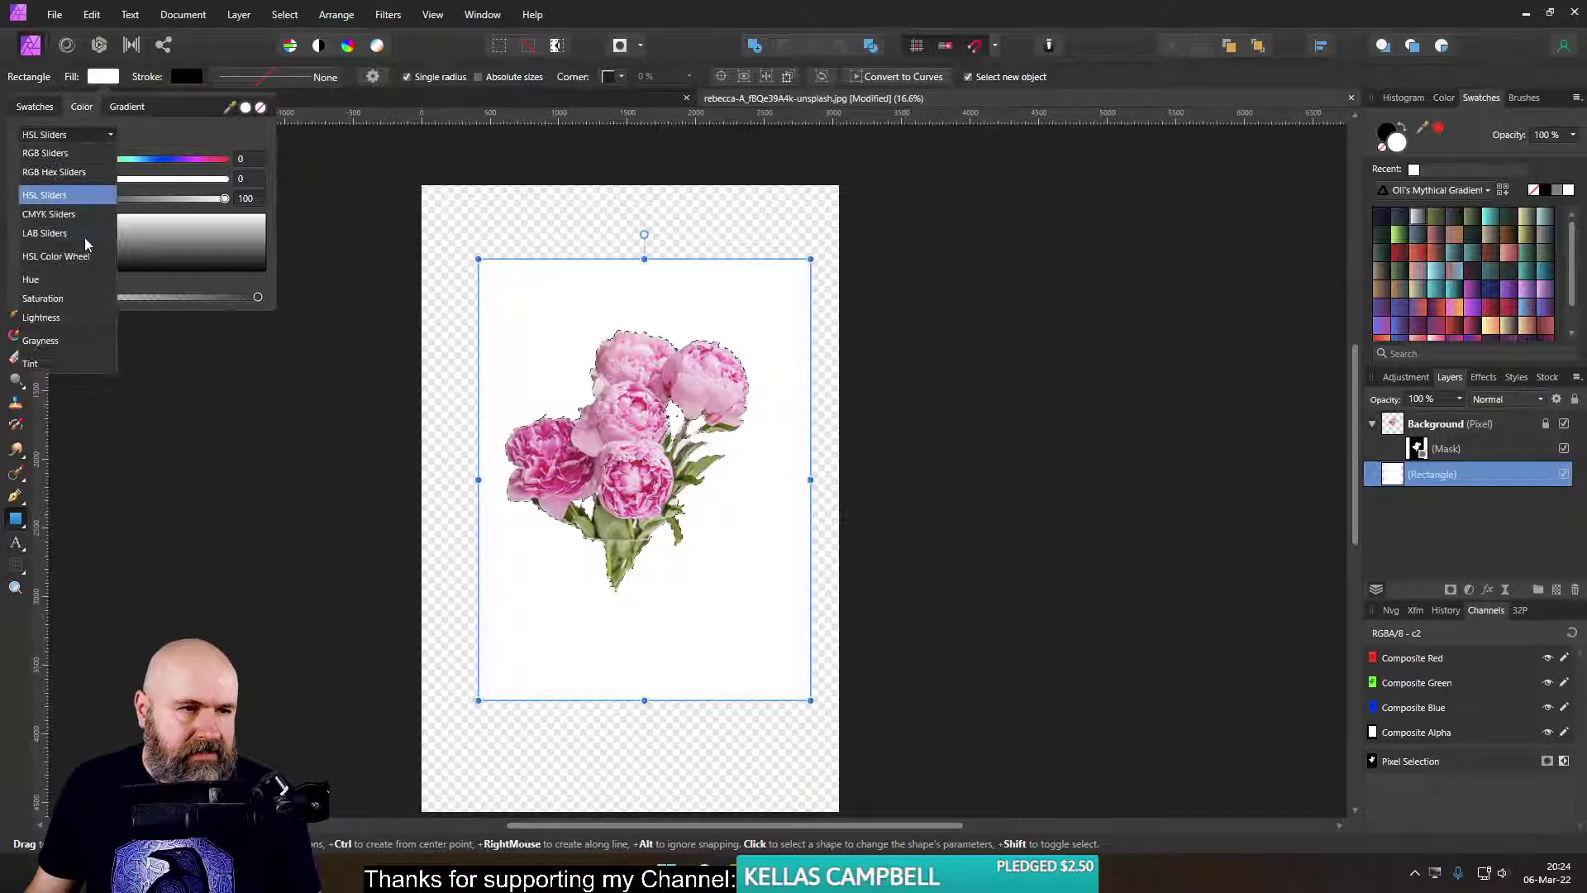
{"action": "left_click", "coordinate": [74, 261]}
{"action": "left_click_drag", "start_coordinate": [96, 193], "coordinate": [91, 199]}
{"action": "left_click", "coordinate": [105, 77]}
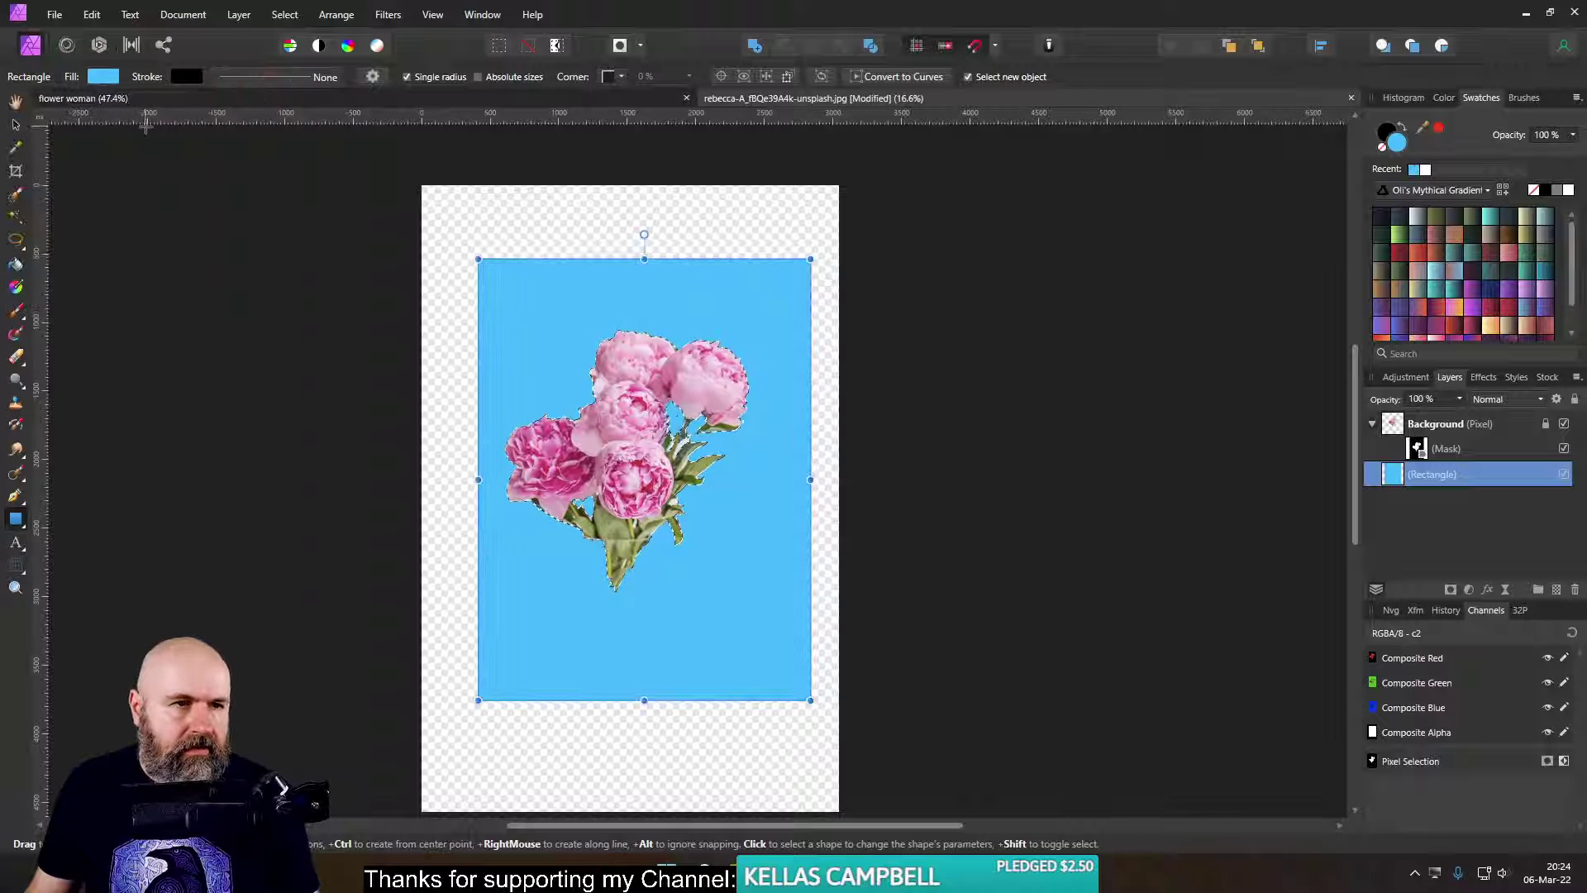
{"action": "left_click", "coordinate": [102, 79]}
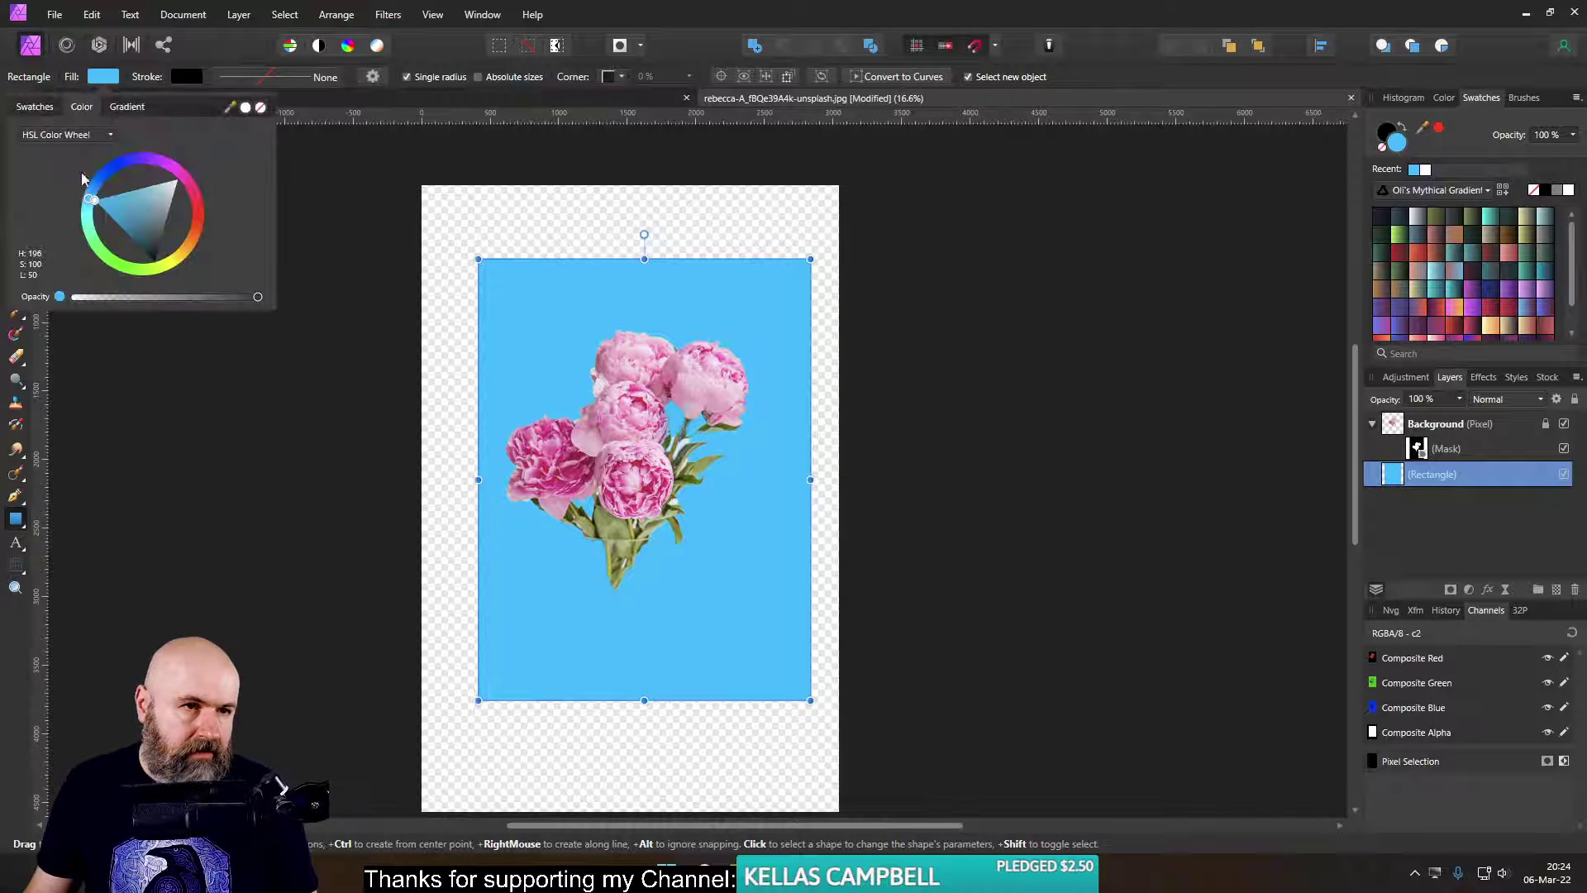
{"action": "left_click", "coordinate": [104, 77]}
- Set up a 41 px Paint Brush with white (FFFFFF) as its colour and target the Background layer's mask
{"action": "left_click", "coordinate": [18, 313]}
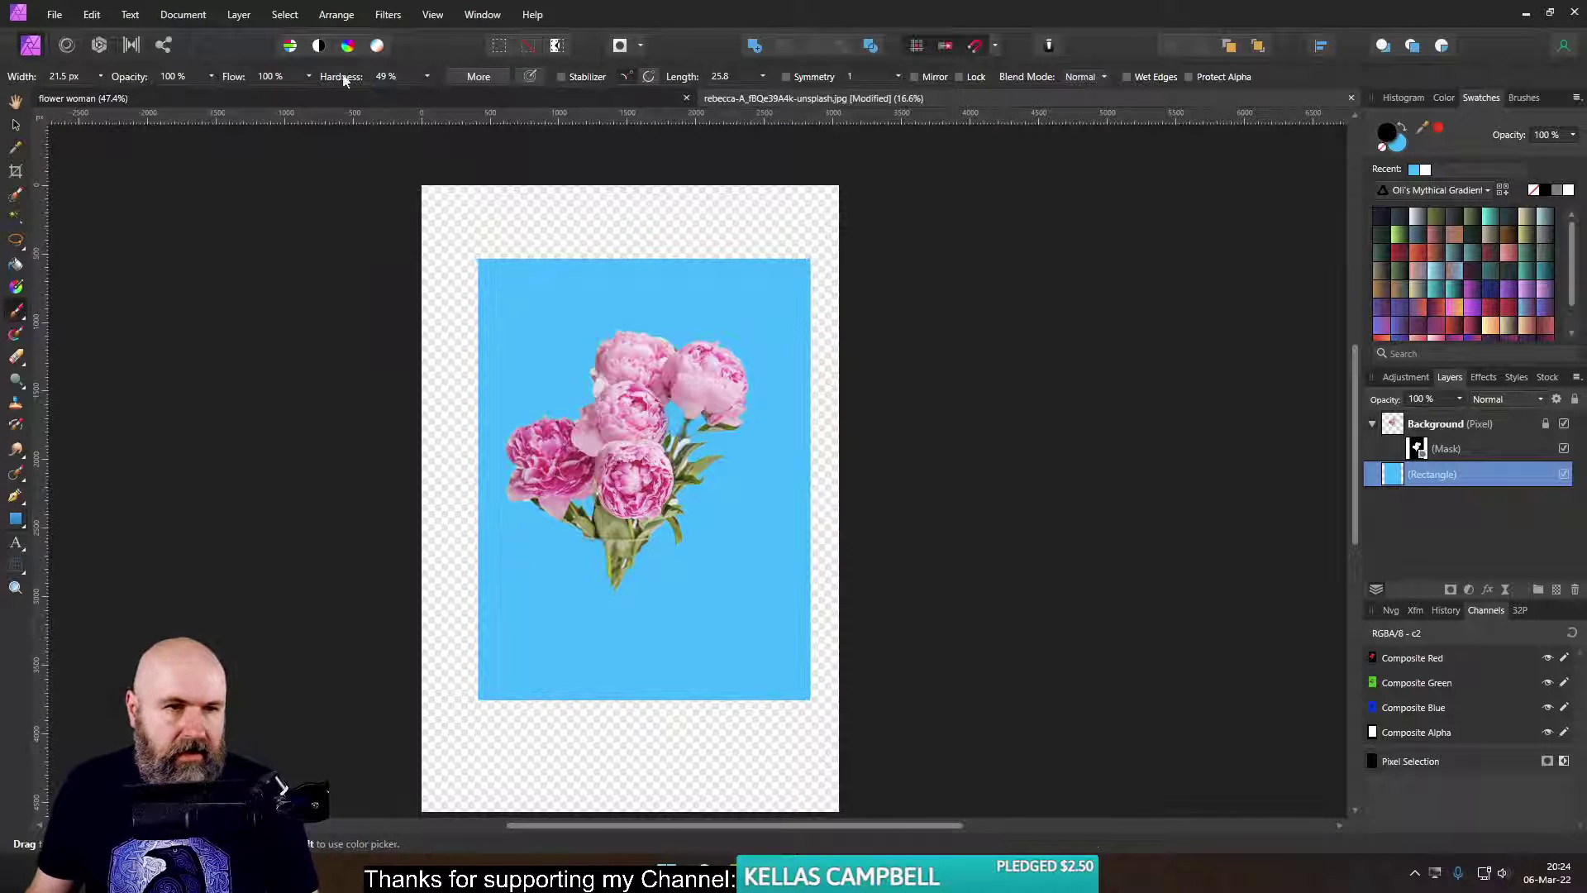
{"action": "left_click", "coordinate": [101, 77]}
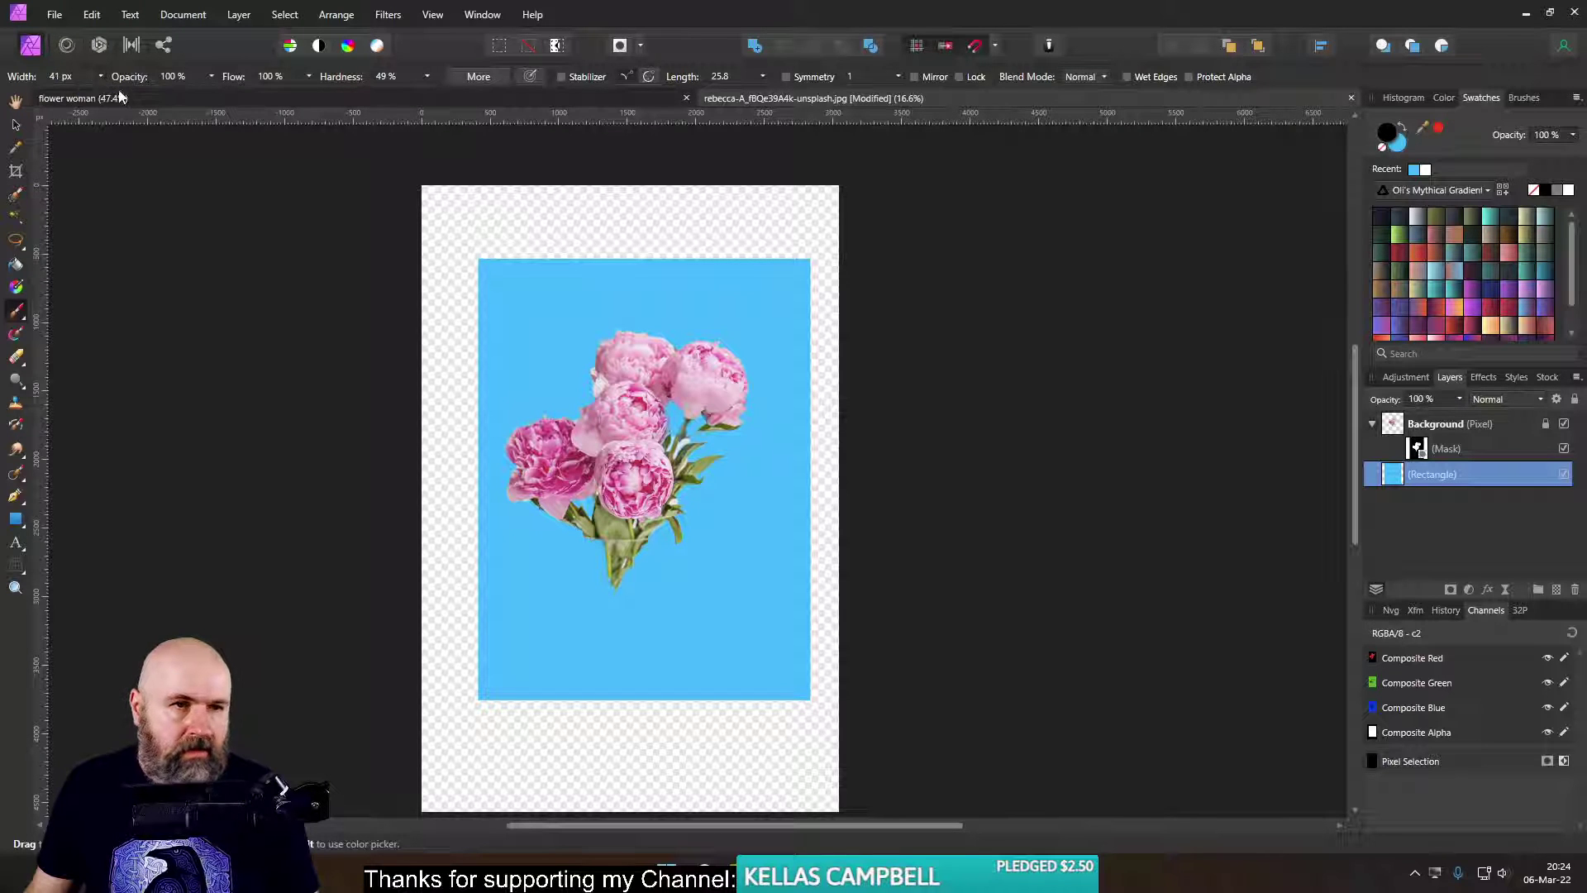
{"action": "double_click", "coordinate": [1389, 136]}
{"action": "left_click_drag", "start_coordinate": [1347, 190], "coordinate": [1434, 115]}
{"action": "scroll", "coordinate": [648, 389], "scroll_direction": "up", "scroll_amount": 10}
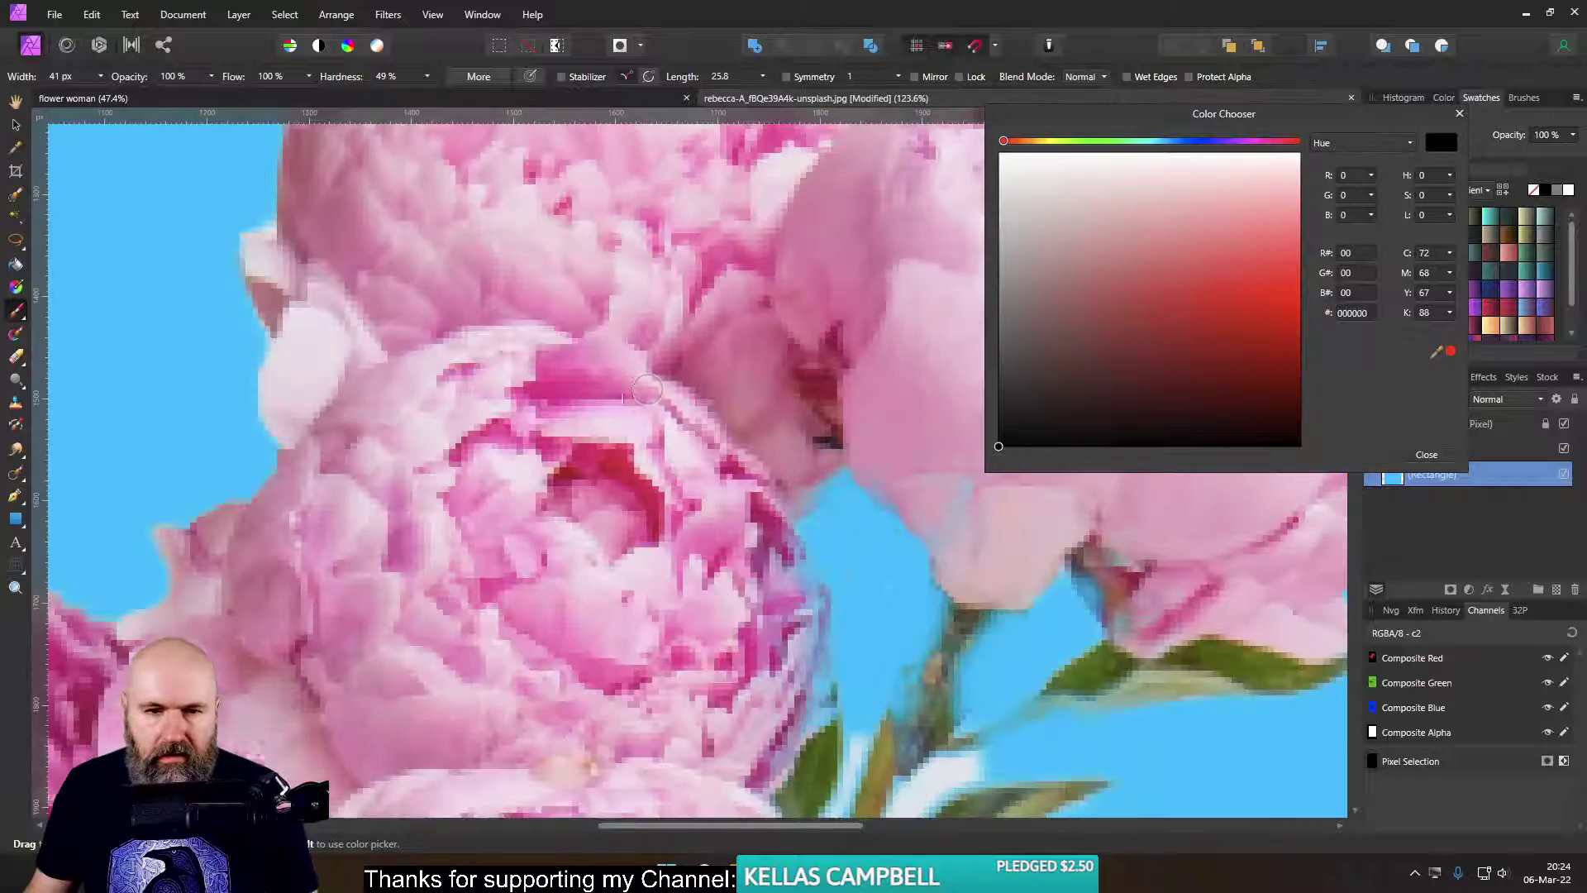
{"action": "scroll", "coordinate": [992, 347], "scroll_direction": "up", "scroll_amount": 5}
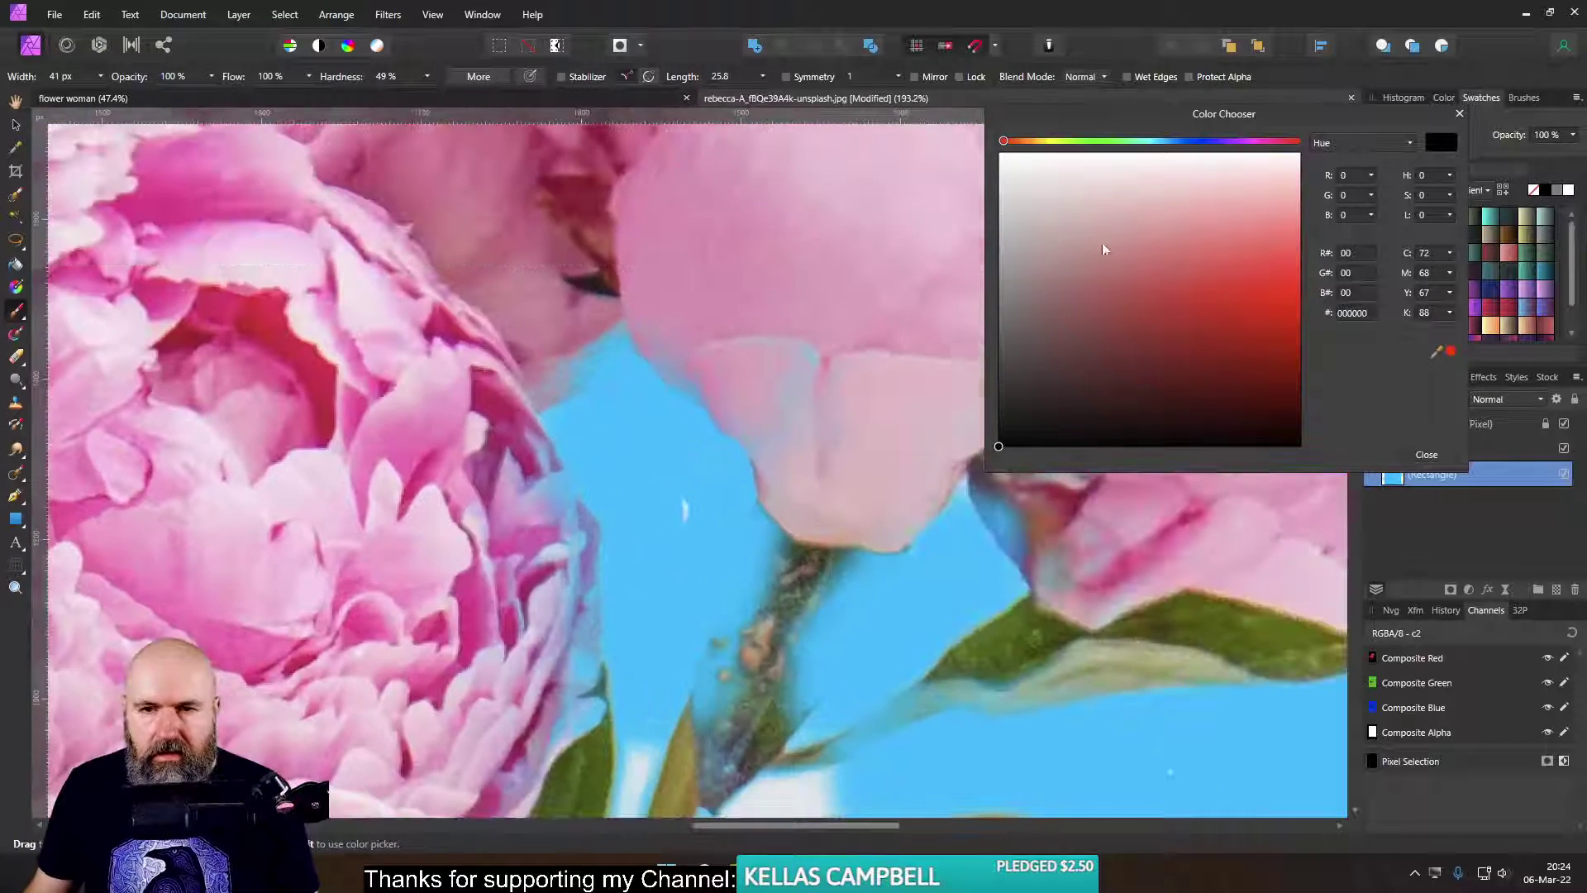
{"action": "key", "text": "x"}
{"action": "left_click", "coordinate": [1038, 368]}
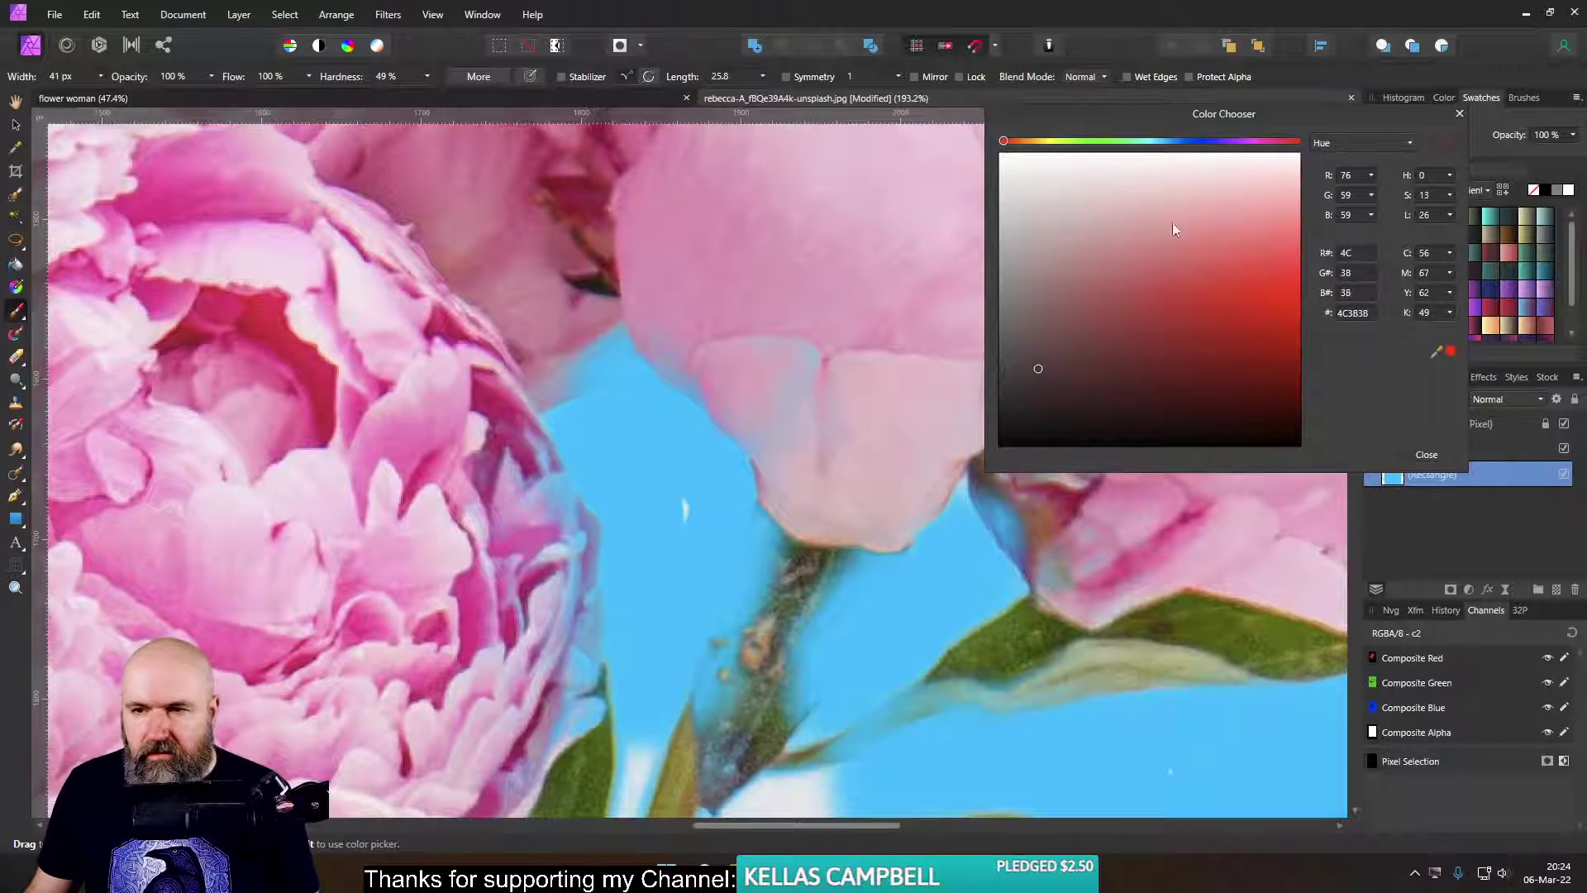
{"action": "left_click_drag", "start_coordinate": [1258, 114], "coordinate": [975, 128]}
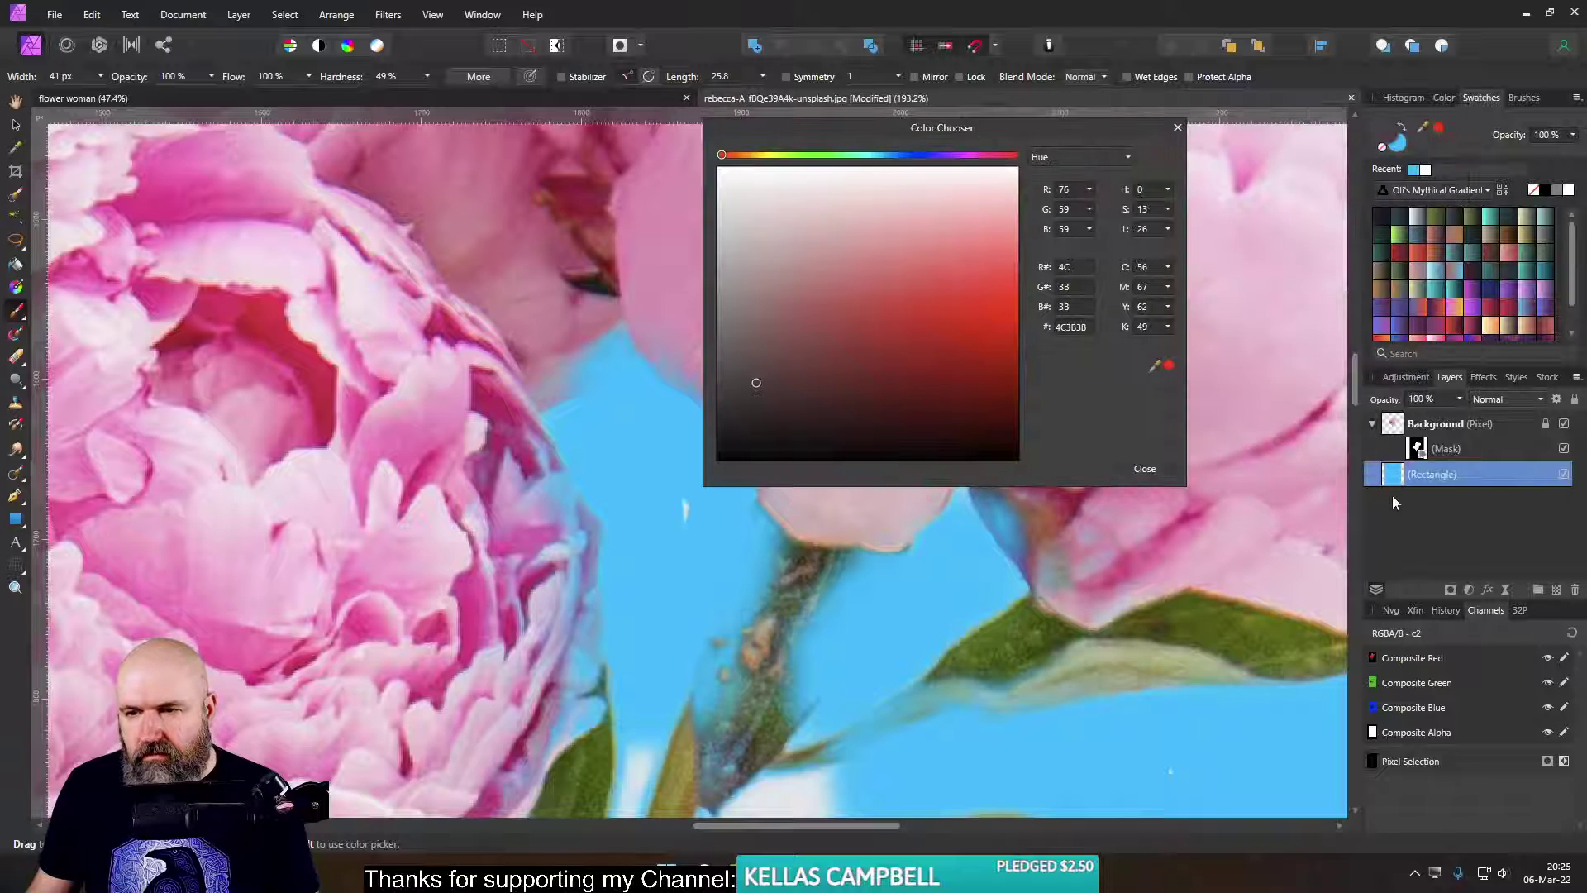
{"action": "left_click", "coordinate": [1417, 451]}
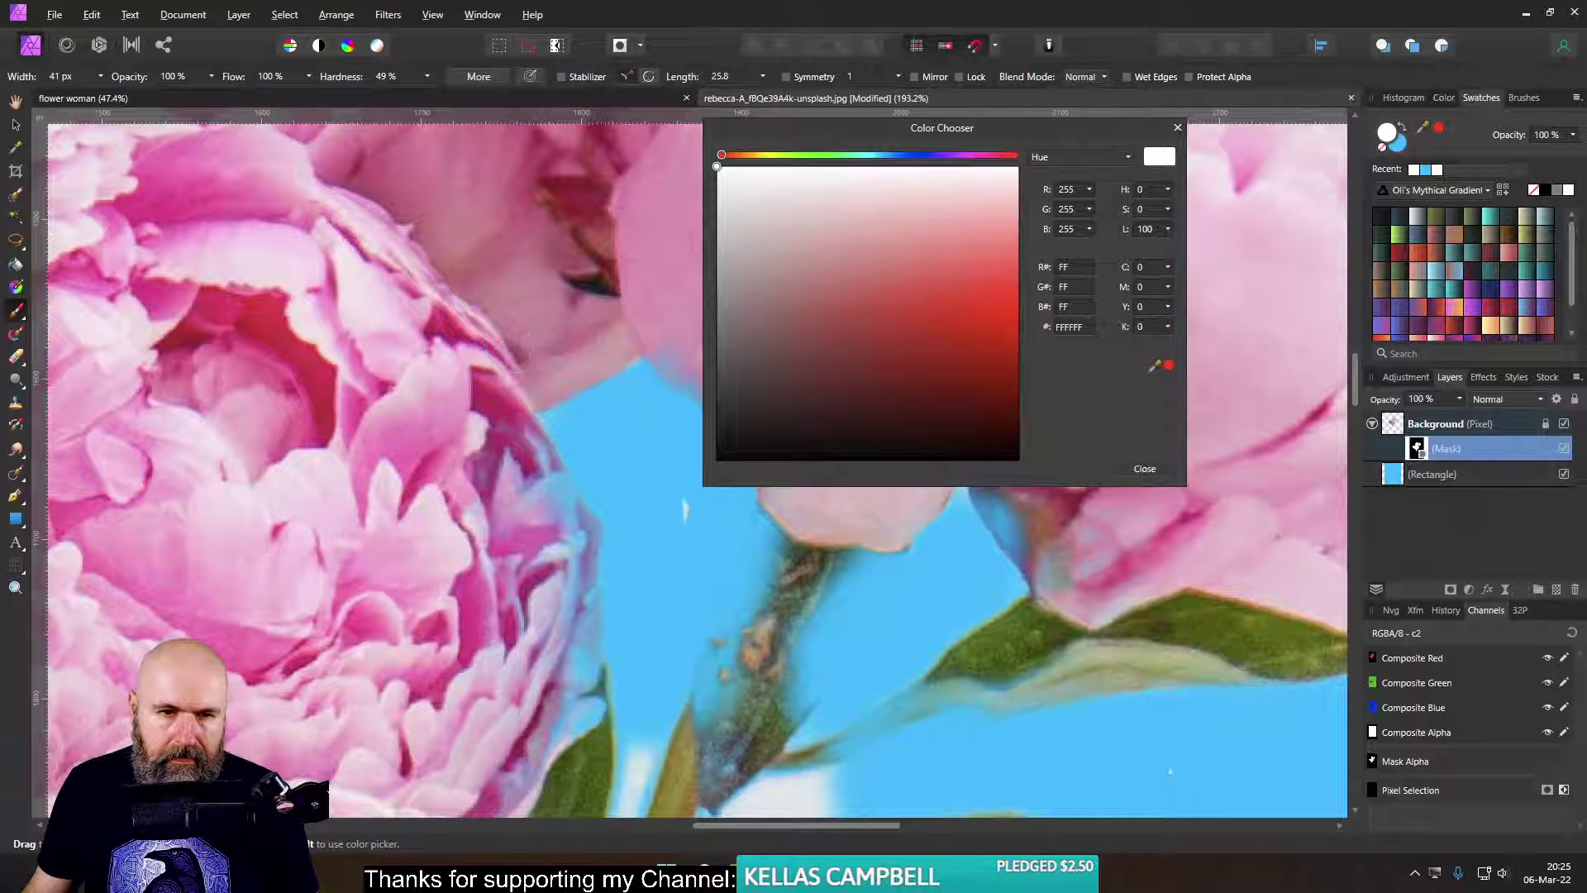
- Paint white on the mask with a 50.6 px, 38% hardness brush to restore the petals and stem around the gap beside the middle peony
{"action": "left_click_drag", "start_coordinate": [514, 340], "coordinate": [521, 335]}
{"action": "scroll", "coordinate": [523, 336], "scroll_direction": "right", "scroll_amount": 3}
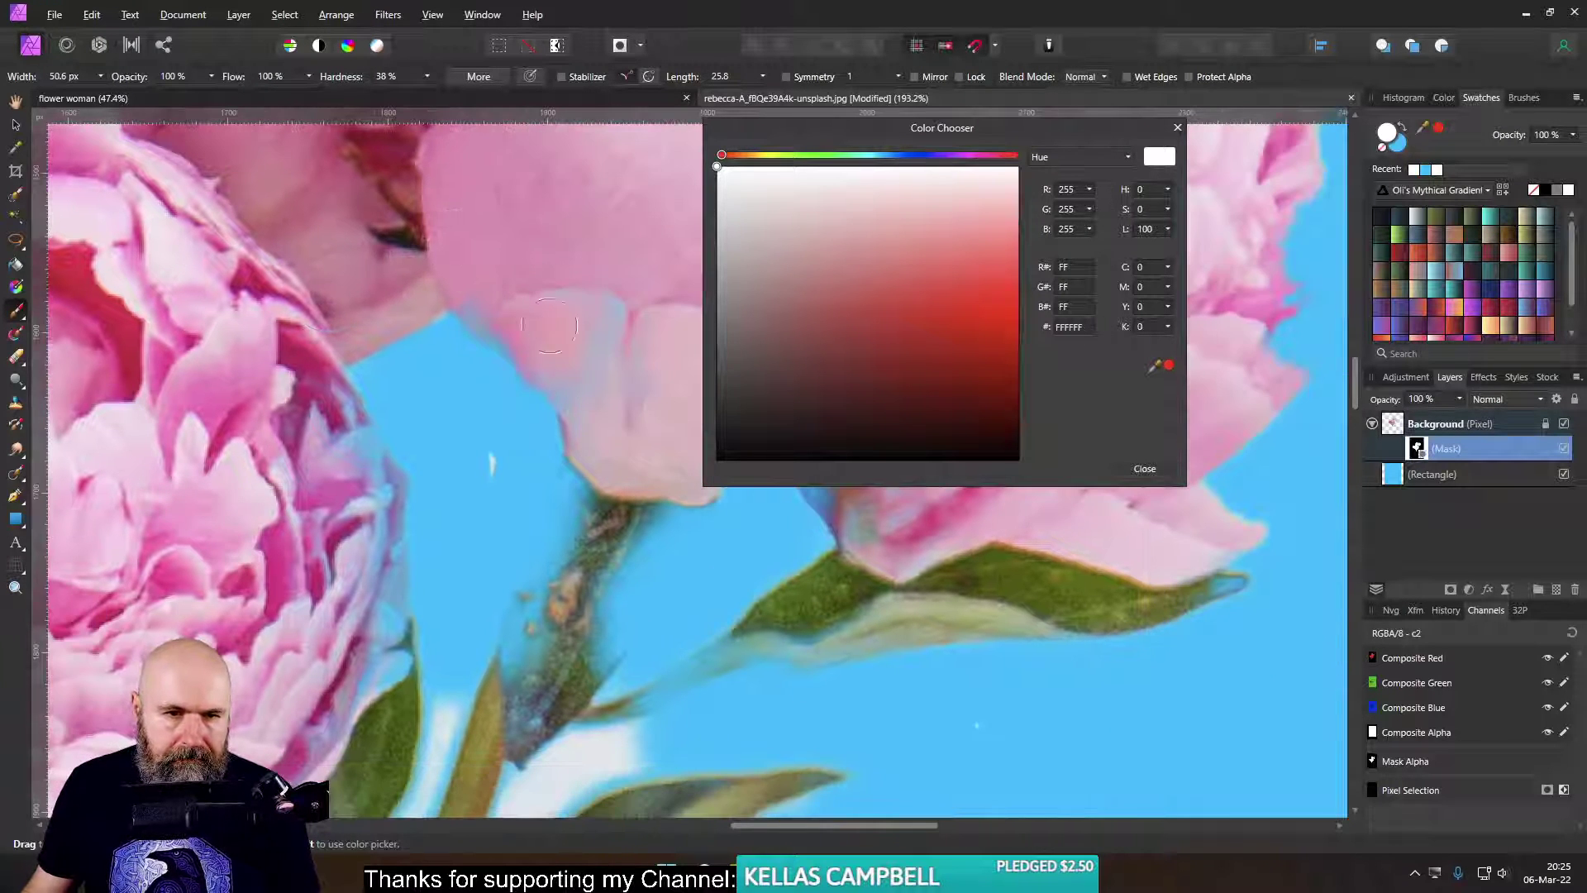
{"action": "mouse_move", "coordinate": [595, 488]}
{"action": "left_mouse_down"}
{"action": "mouse_move", "coordinate": [562, 612]}
{"action": "mouse_move", "coordinate": [579, 480]}
{"action": "mouse_move", "coordinate": [512, 703]}
{"action": "mouse_move", "coordinate": [603, 401]}
{"action": "mouse_move", "coordinate": [570, 467]}
{"action": "left_mouse_up"}
{"action": "mouse_move", "coordinate": [322, 480]}
{"action": "left_mouse_down"}
{"action": "mouse_move", "coordinate": [319, 413]}
{"action": "mouse_move", "coordinate": [355, 467]}
{"action": "mouse_move", "coordinate": [372, 578]}
{"action": "left_mouse_up"}
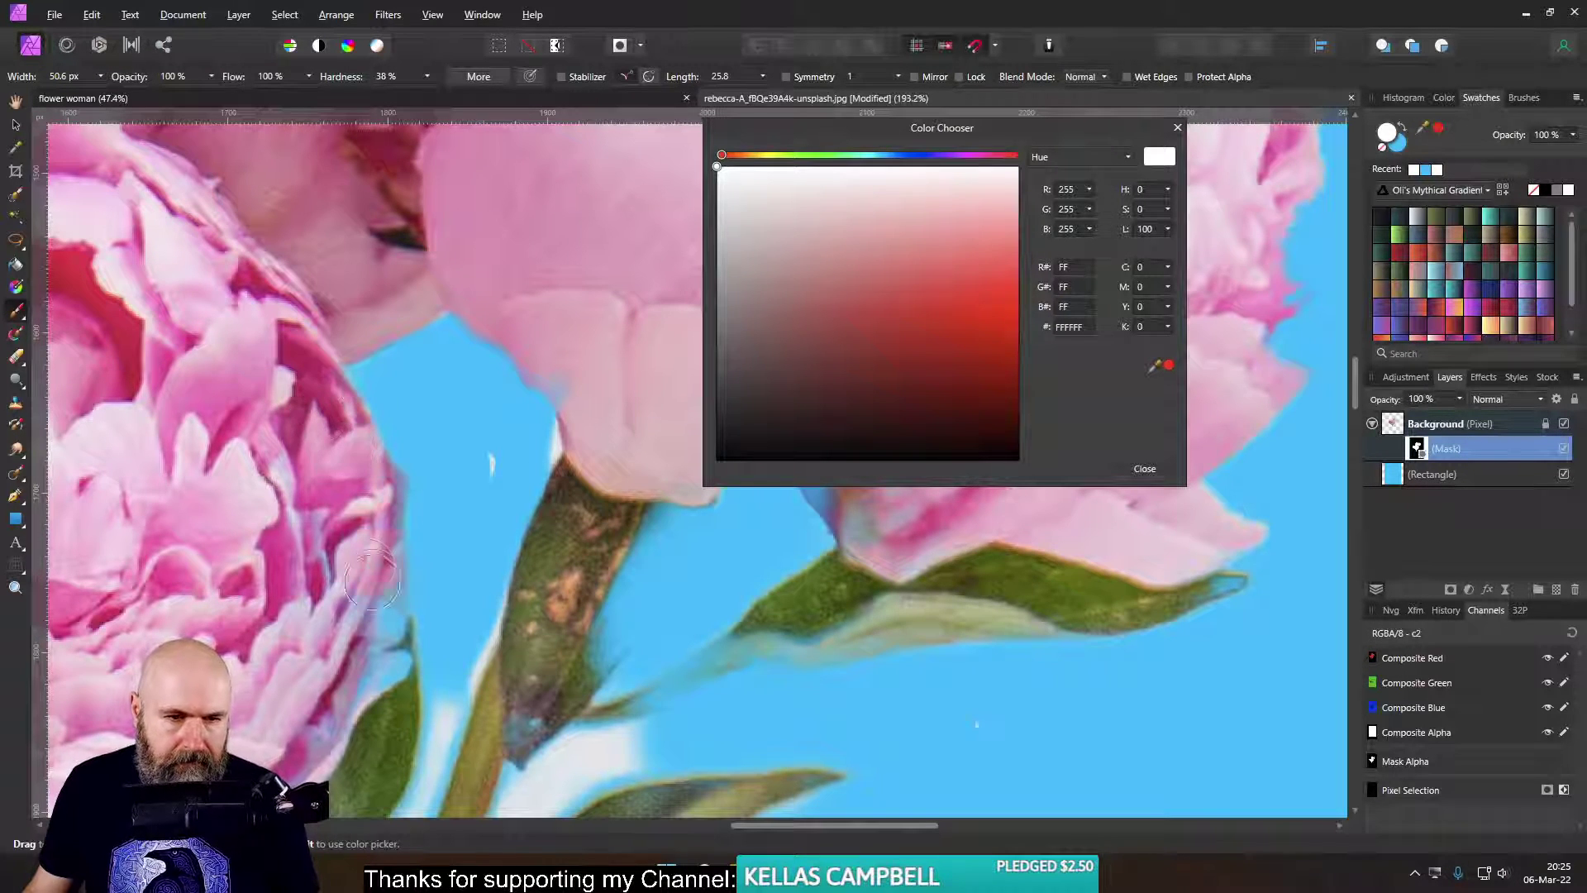
{"action": "mouse_move", "coordinate": [315, 705]}
{"action": "left_mouse_down"}
{"action": "mouse_move", "coordinate": [369, 606]}
{"action": "mouse_move", "coordinate": [368, 717]}
{"action": "mouse_move", "coordinate": [272, 606]}
{"action": "mouse_move", "coordinate": [266, 717]}
{"action": "mouse_move", "coordinate": [301, 773]}
{"action": "mouse_move", "coordinate": [309, 710]}
{"action": "mouse_move", "coordinate": [456, 409]}
{"action": "left_mouse_up"}
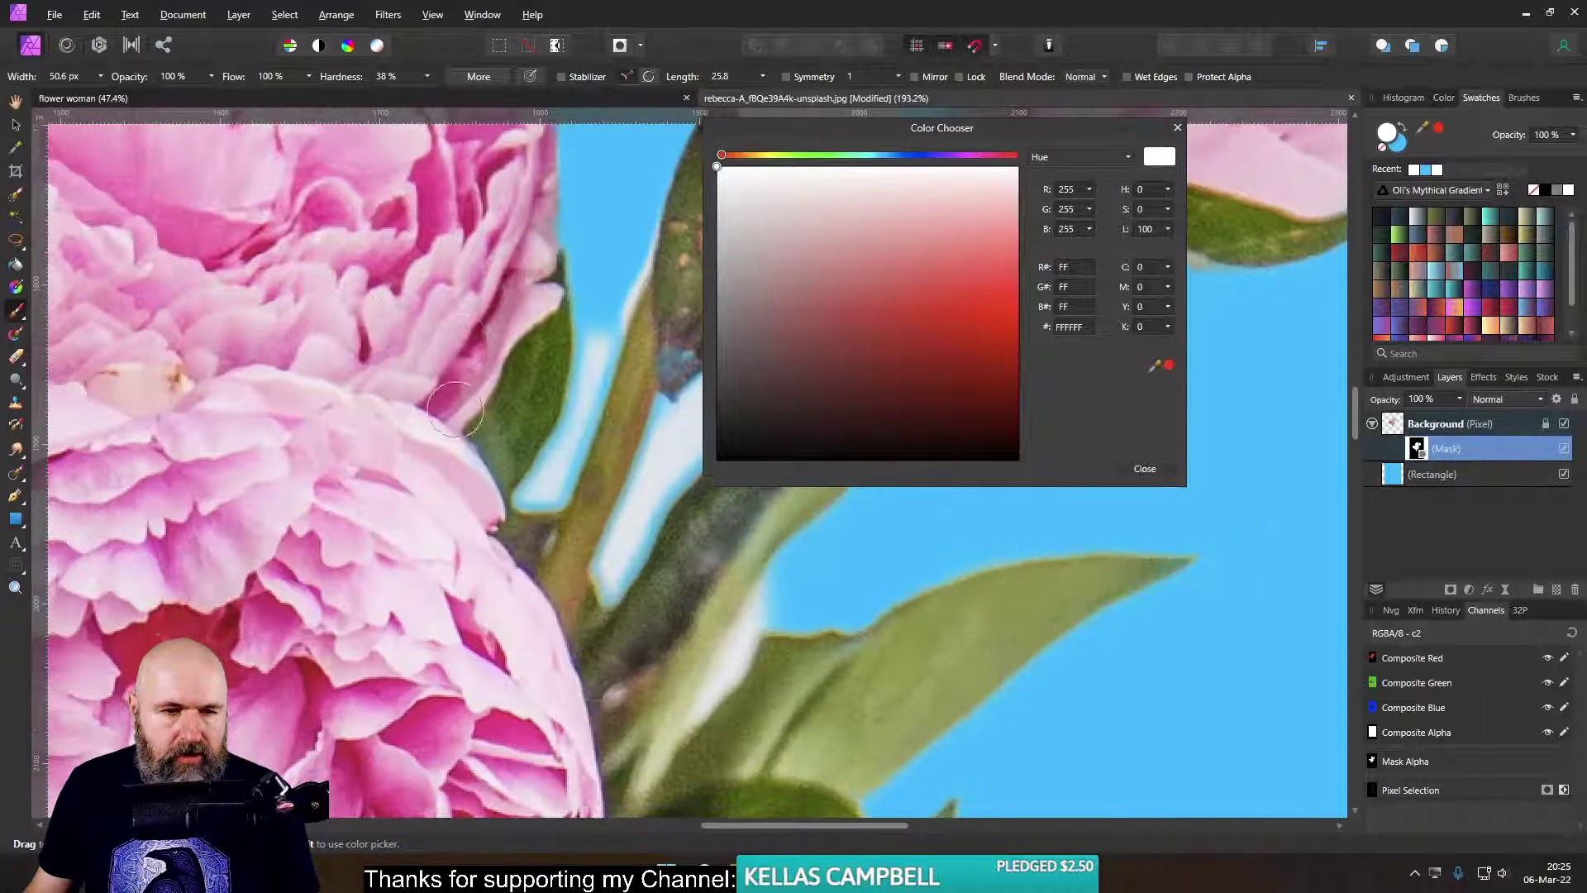
- Paint white on the mask to restore the brown-spotted leaf, petal edges and adjoining green leaf beneath the upper-right peony
{"action": "left_click_drag", "start_coordinate": [521, 558], "coordinate": [190, 718]}
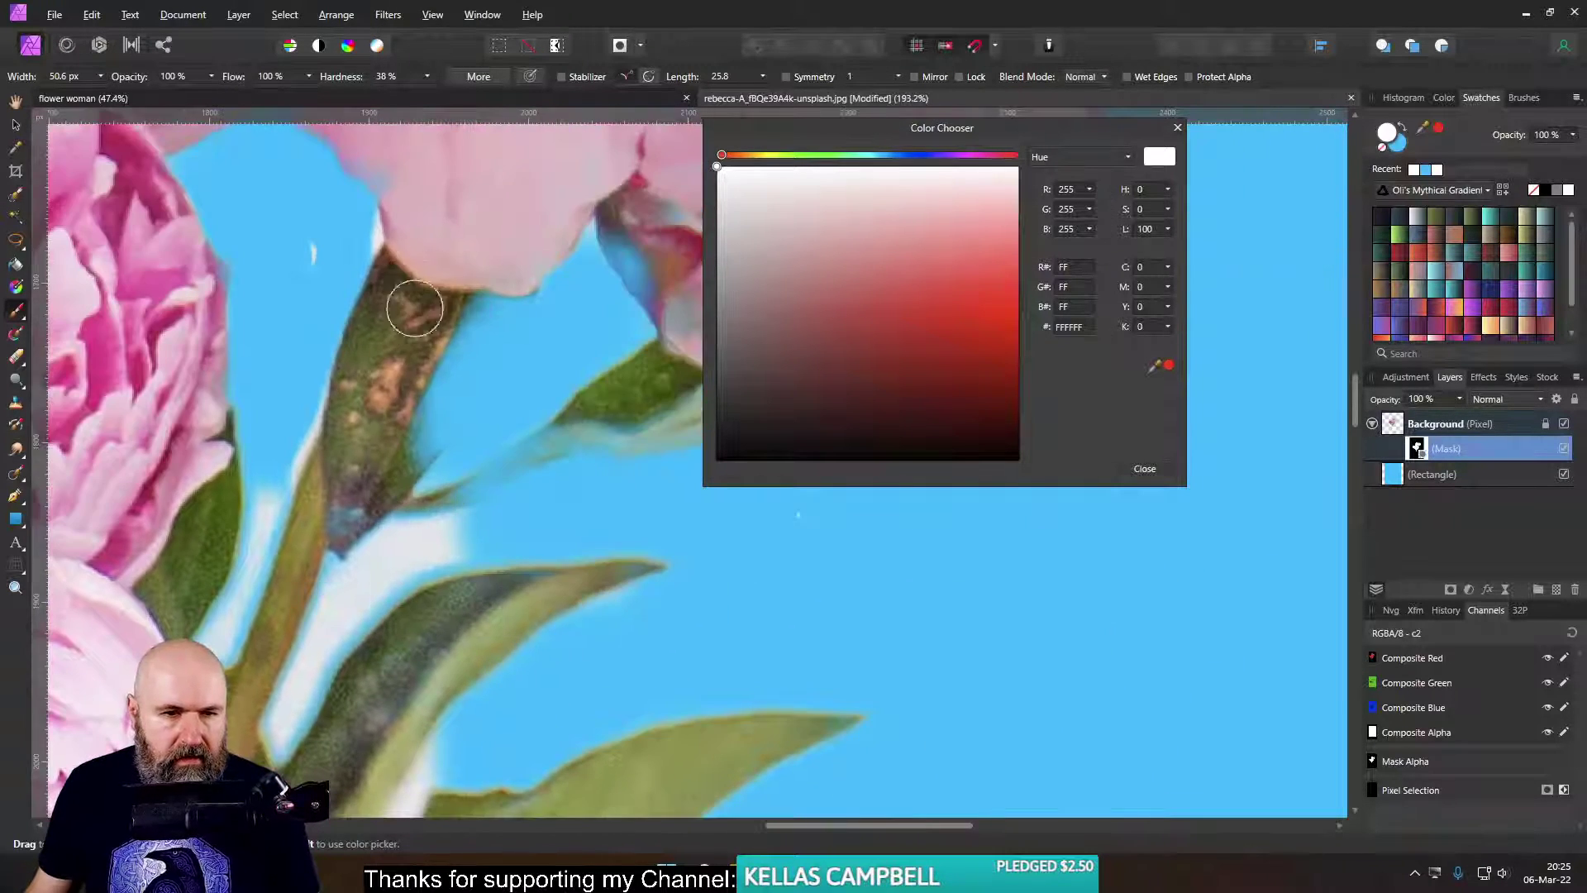
{"action": "mouse_move", "coordinate": [541, 226]}
{"action": "left_mouse_down"}
{"action": "mouse_move", "coordinate": [545, 258]}
{"action": "mouse_move", "coordinate": [625, 201]}
{"action": "mouse_move", "coordinate": [558, 329]}
{"action": "mouse_move", "coordinate": [434, 481]}
{"action": "mouse_move", "coordinate": [419, 478]}
{"action": "mouse_move", "coordinate": [683, 324]}
{"action": "mouse_move", "coordinate": [482, 471]}
{"action": "mouse_move", "coordinate": [615, 425]}
{"action": "mouse_move", "coordinate": [437, 461]}
{"action": "left_mouse_up"}
{"action": "mouse_move", "coordinate": [519, 424]}
{"action": "left_mouse_down"}
{"action": "mouse_move", "coordinate": [561, 348]}
{"action": "mouse_move", "coordinate": [558, 301]}
{"action": "mouse_move", "coordinate": [526, 341]}
{"action": "mouse_move", "coordinate": [436, 163]}
{"action": "mouse_move", "coordinate": [495, 166]}
{"action": "mouse_move", "coordinate": [535, 325]}
{"action": "mouse_move", "coordinate": [630, 267]}
{"action": "left_mouse_up"}
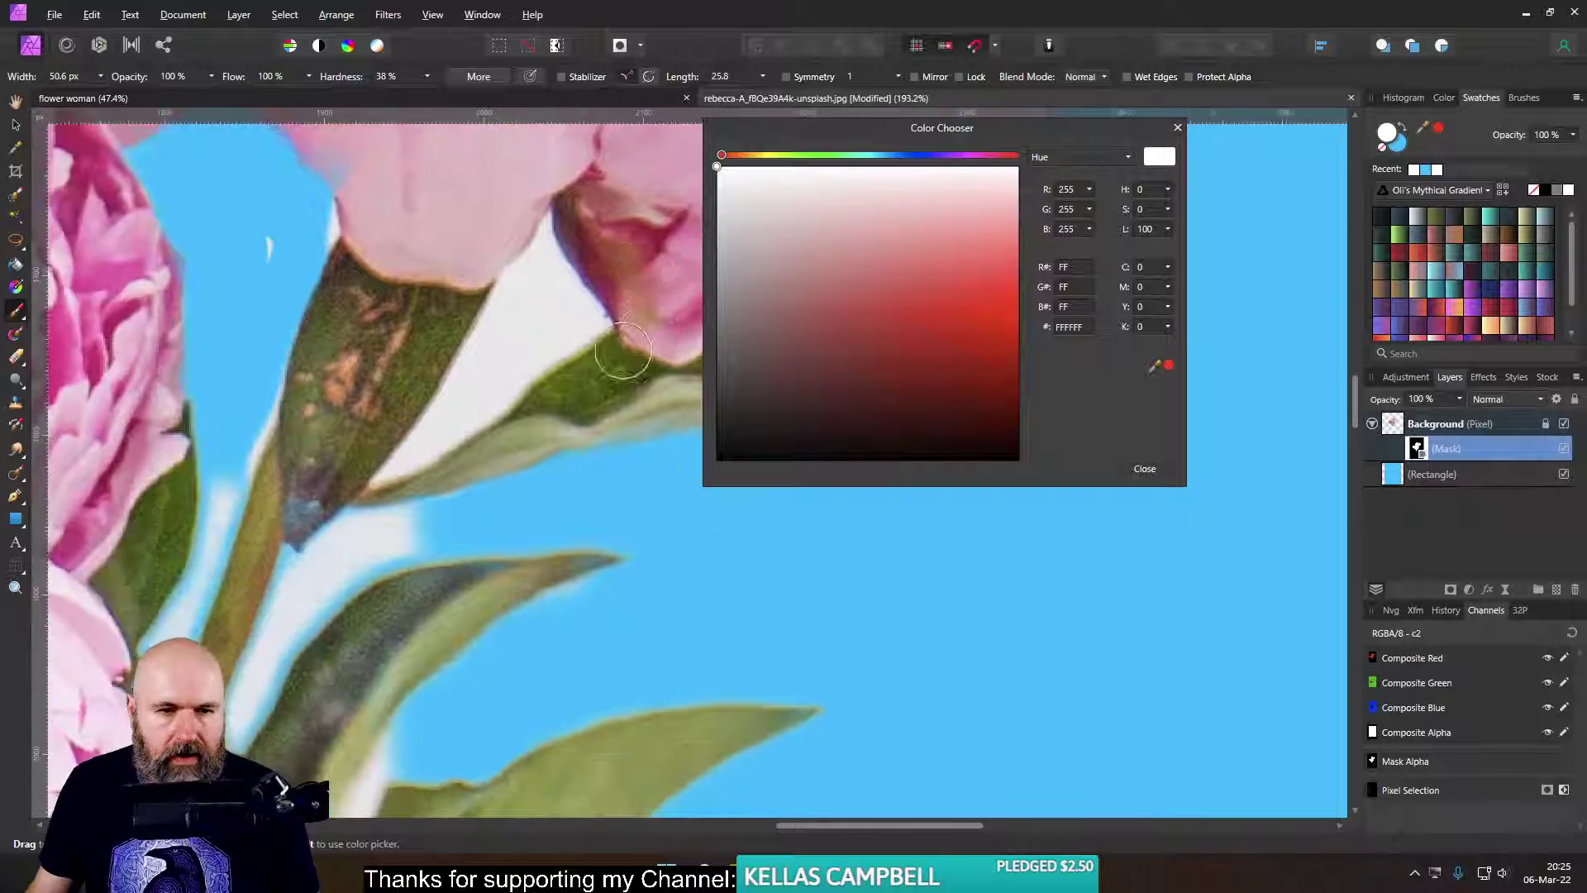
{"action": "left_click_drag", "start_coordinate": [620, 362], "coordinate": [413, 314]}
- Restore the front peony's right edge and the leaves beside and beneath it by painting white on the mask
{"action": "left_click_drag", "start_coordinate": [314, 425], "coordinate": [625, 228]}
{"action": "left_click_drag", "start_coordinate": [417, 610], "coordinate": [595, 565]}
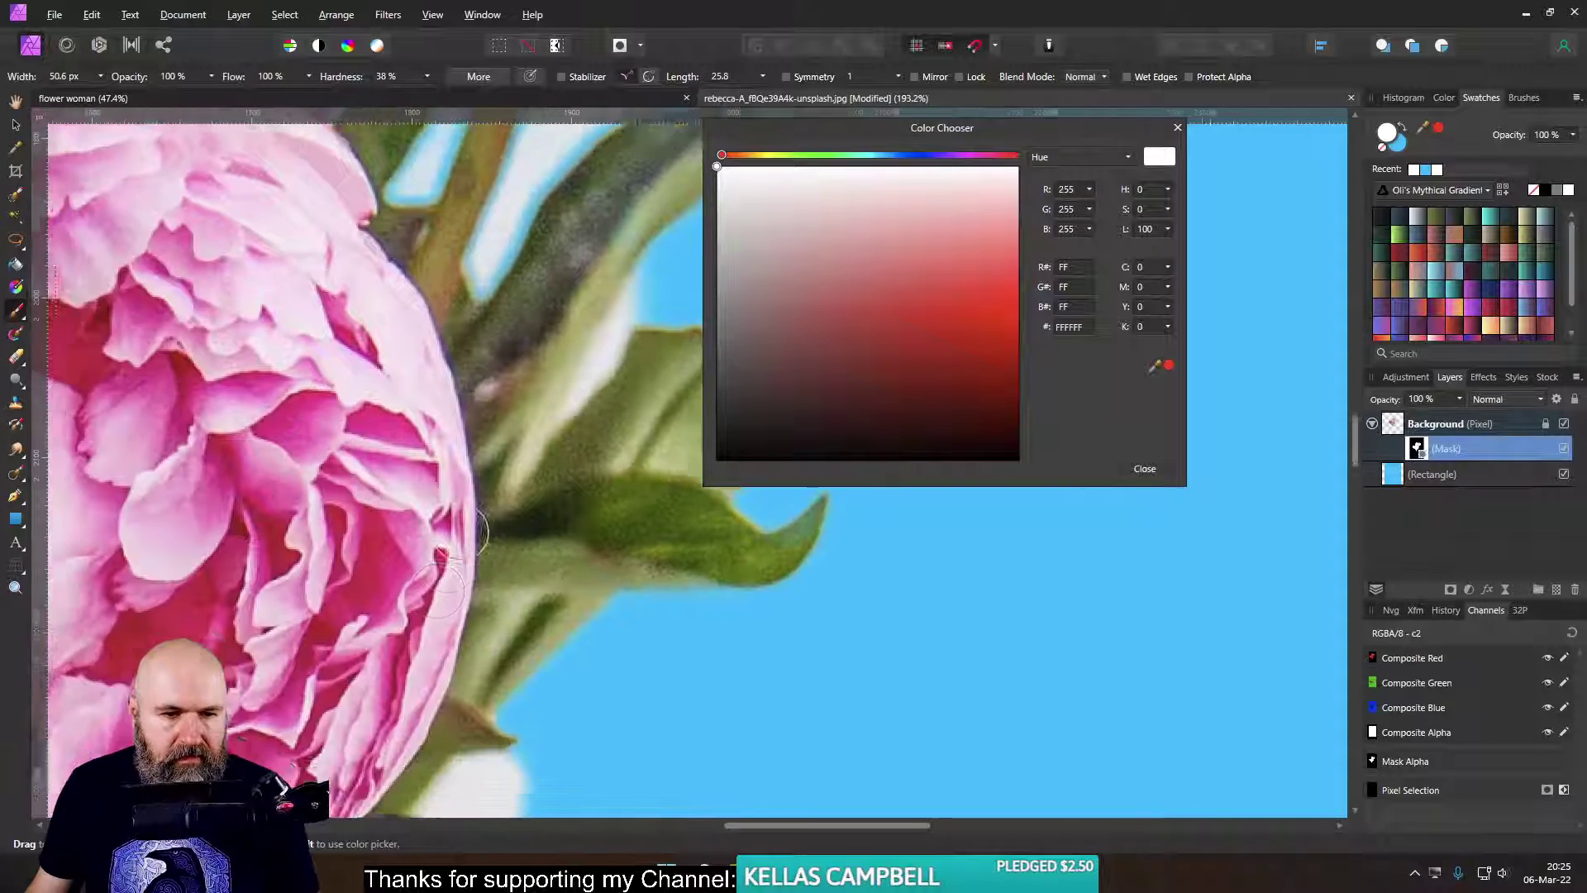
{"action": "left_click_drag", "start_coordinate": [449, 381], "coordinate": [564, 265]}
{"action": "left_click_drag", "start_coordinate": [397, 728], "coordinate": [598, 450]}
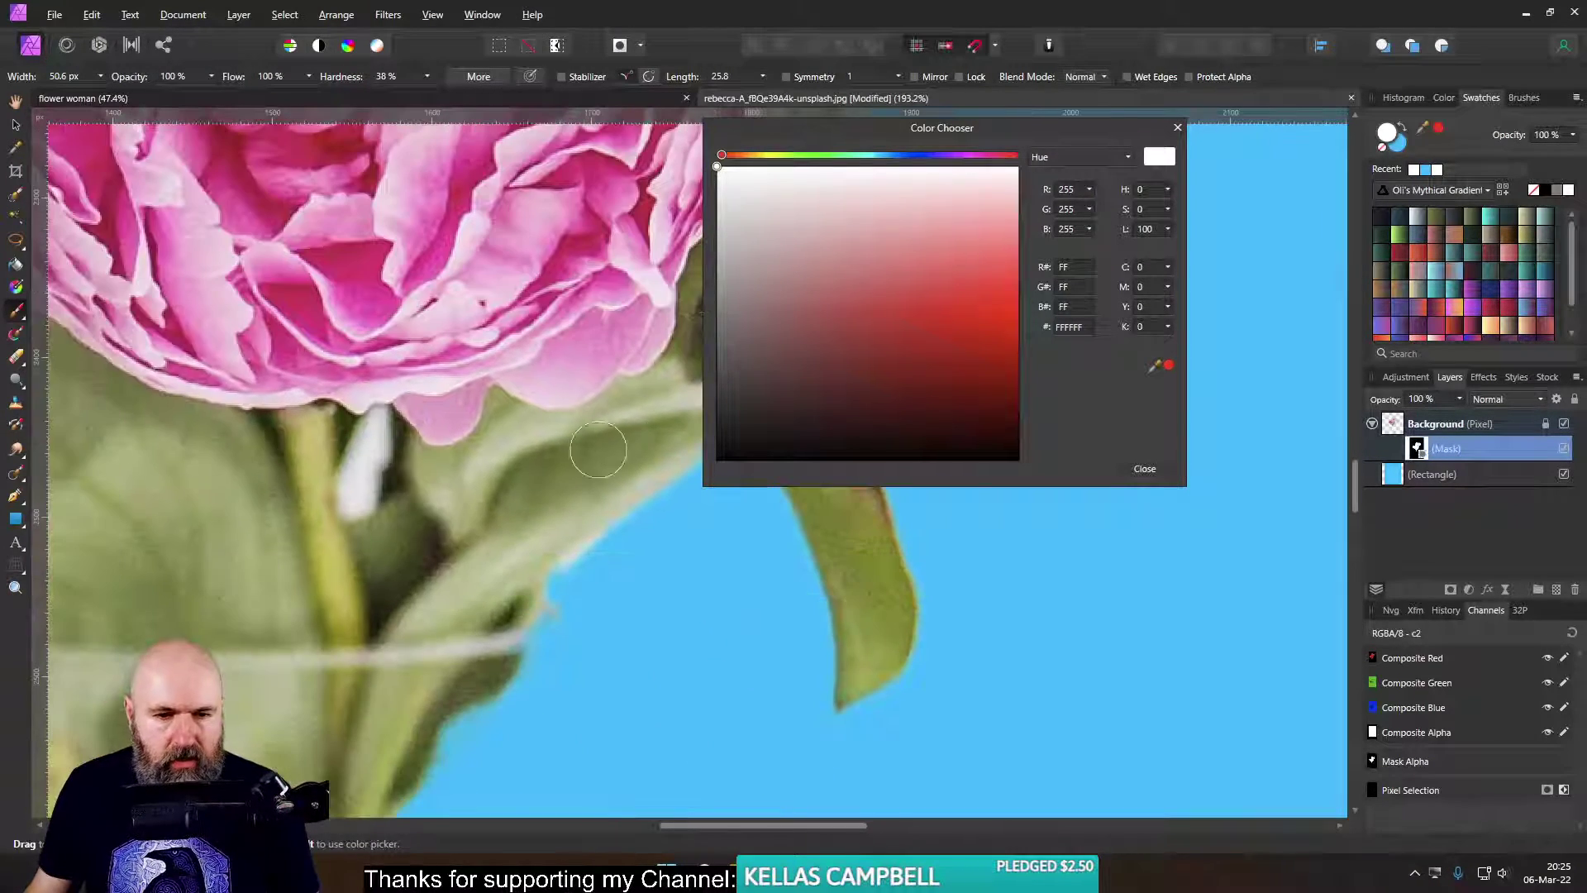
{"action": "left_click_drag", "start_coordinate": [423, 400], "coordinate": [539, 462]}
{"action": "scroll", "coordinate": [539, 462], "scroll_direction": "down", "scroll_amount": 5}
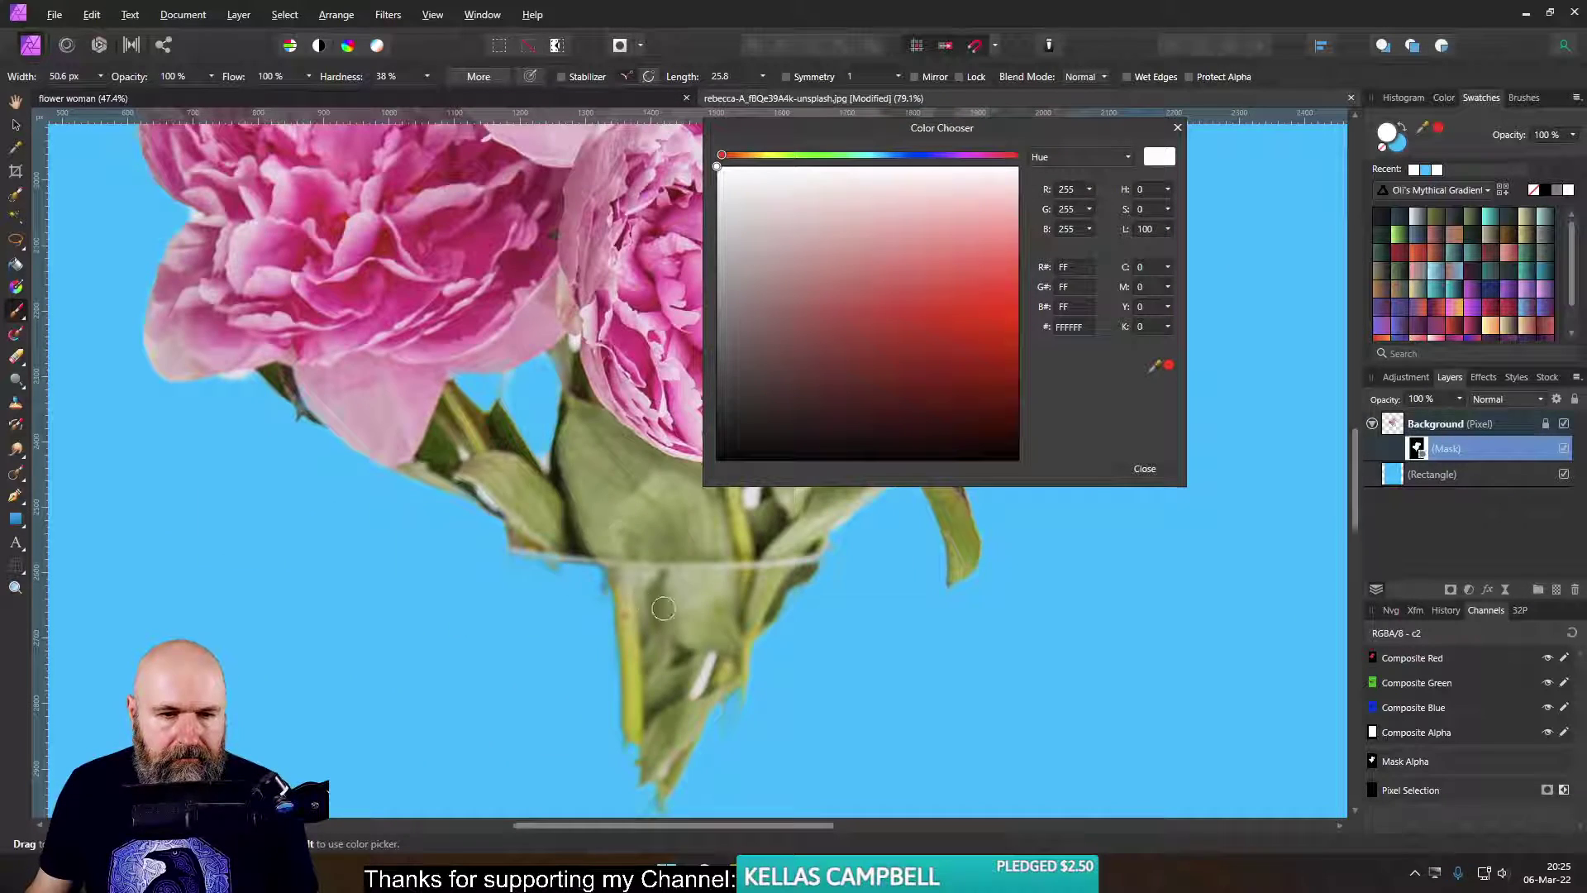
- Paint black (000000) on the mask to remove the stems and foliage below the light horizontal line under the bouquet
{"action": "scroll", "coordinate": [592, 603], "scroll_direction": "up", "scroll_amount": 3}
{"action": "left_click_drag", "start_coordinate": [850, 455], "coordinate": [698, 460]}
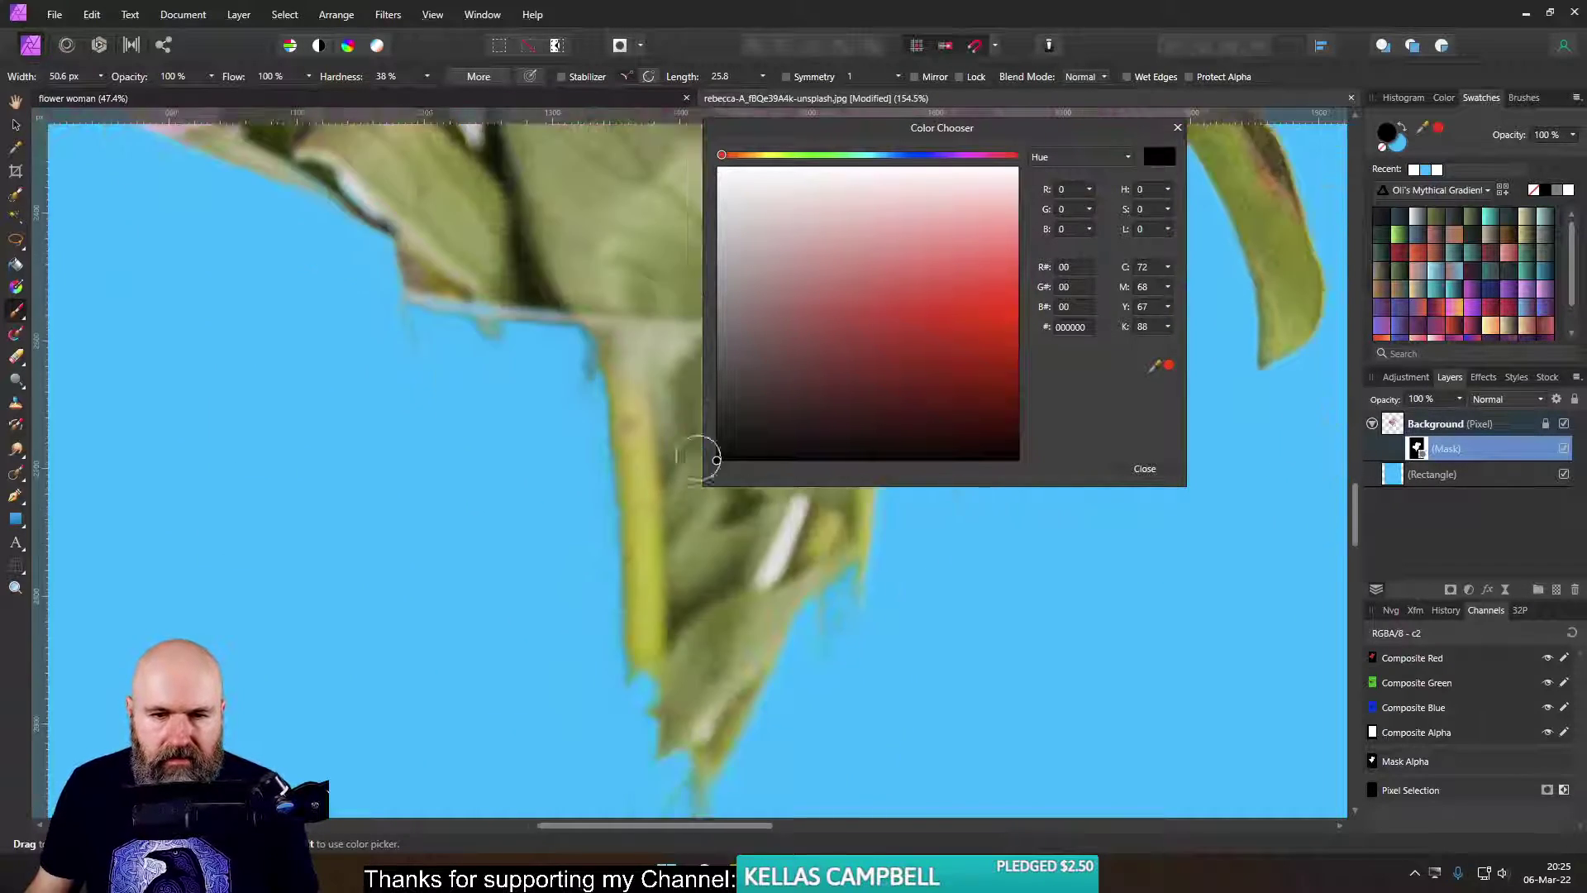
{"action": "left_click_drag", "start_coordinate": [807, 130], "coordinate": [1235, 130]}
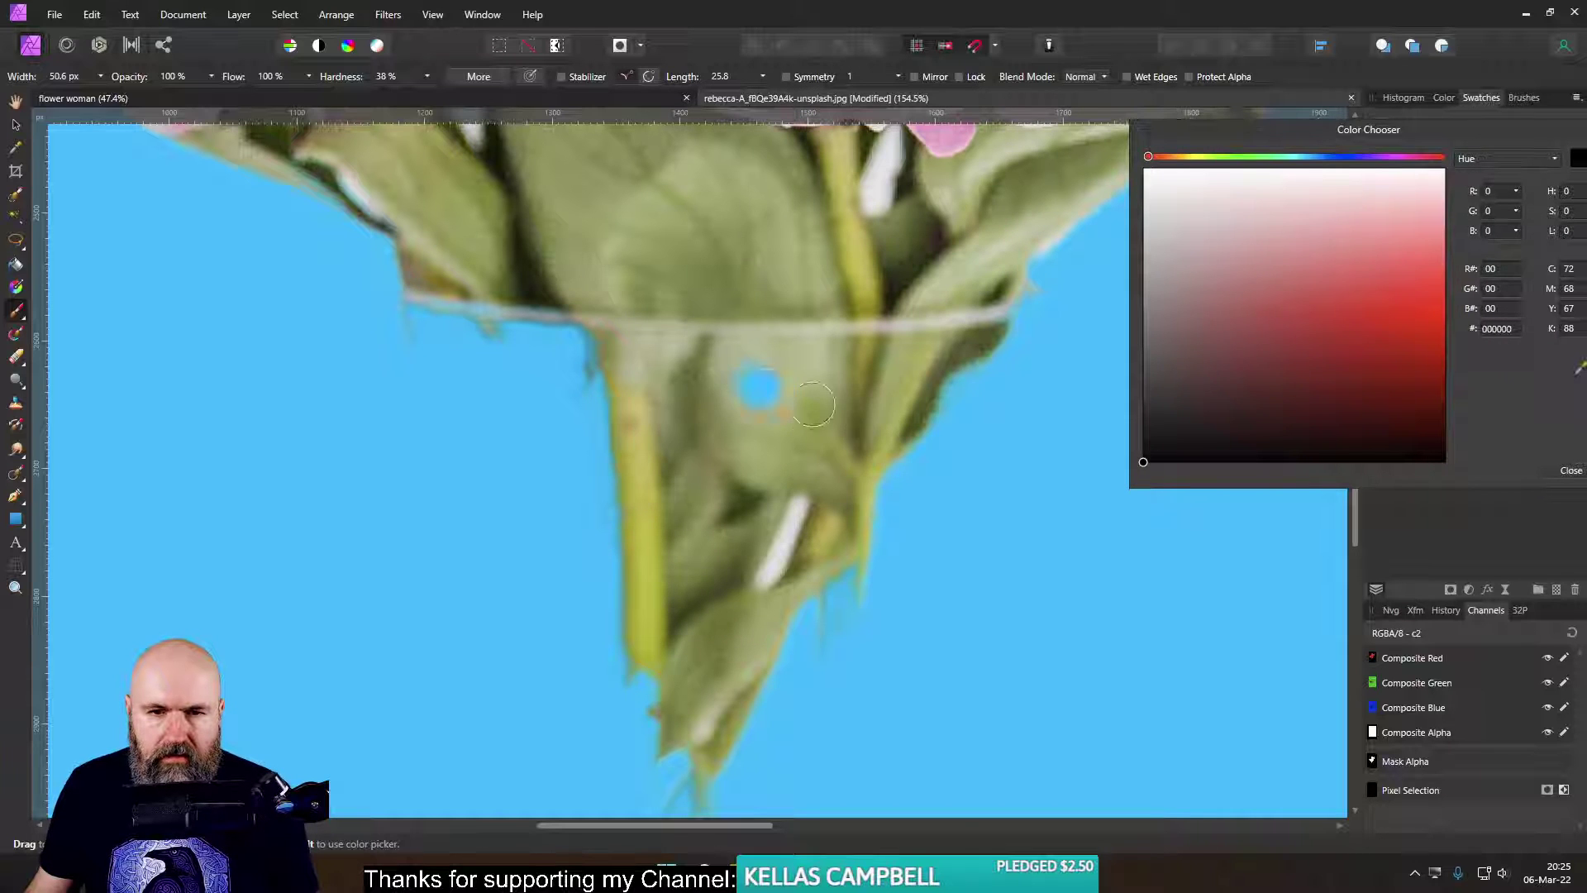
{"action": "left_click_drag", "start_coordinate": [814, 405], "coordinate": [707, 391]}
{"action": "mouse_move", "coordinate": [378, 322]}
{"action": "left_mouse_down"}
{"action": "mouse_move", "coordinate": [858, 352]}
{"action": "mouse_move", "coordinate": [1021, 340]}
{"action": "mouse_move", "coordinate": [1037, 320]}
{"action": "mouse_move", "coordinate": [735, 343]}
{"action": "mouse_move", "coordinate": [380, 309]}
{"action": "mouse_move", "coordinate": [693, 456]}
{"action": "mouse_move", "coordinate": [712, 516]}
{"action": "mouse_move", "coordinate": [566, 562]}
{"action": "mouse_move", "coordinate": [829, 638]}
{"action": "mouse_move", "coordinate": [641, 710]}
{"action": "mouse_move", "coordinate": [666, 776]}
{"action": "mouse_move", "coordinate": [655, 808]}
{"action": "left_mouse_up"}
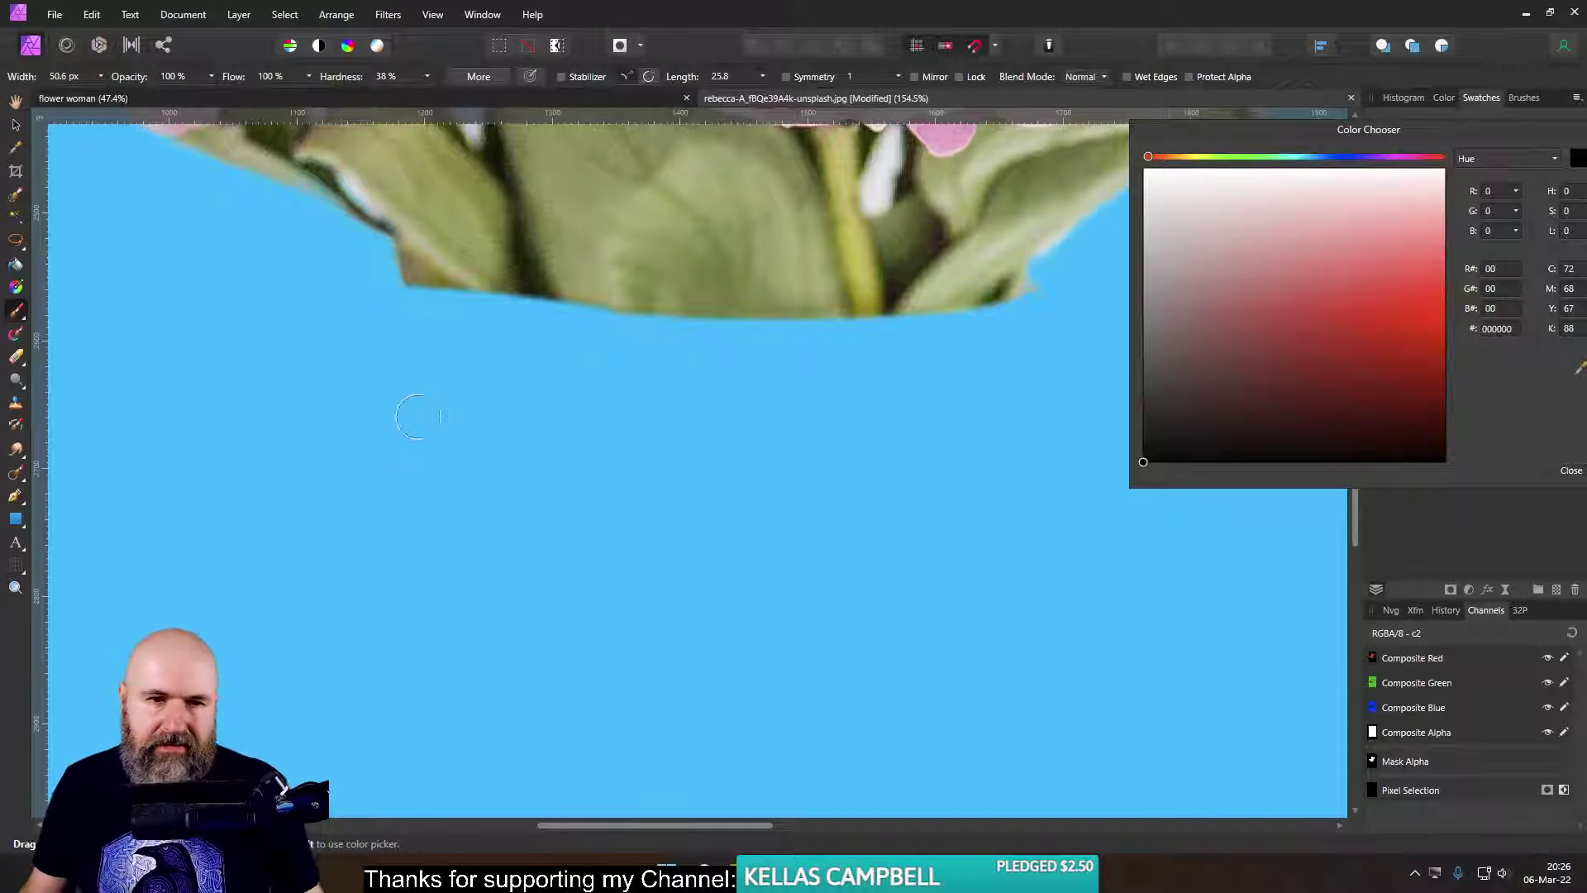
- Look over the trimmed leaves and the gaps between the stems, and swap the brush colour back to white (FFFFFF)
{"action": "scroll", "coordinate": [517, 437], "scroll_direction": "down", "scroll_amount": 6}
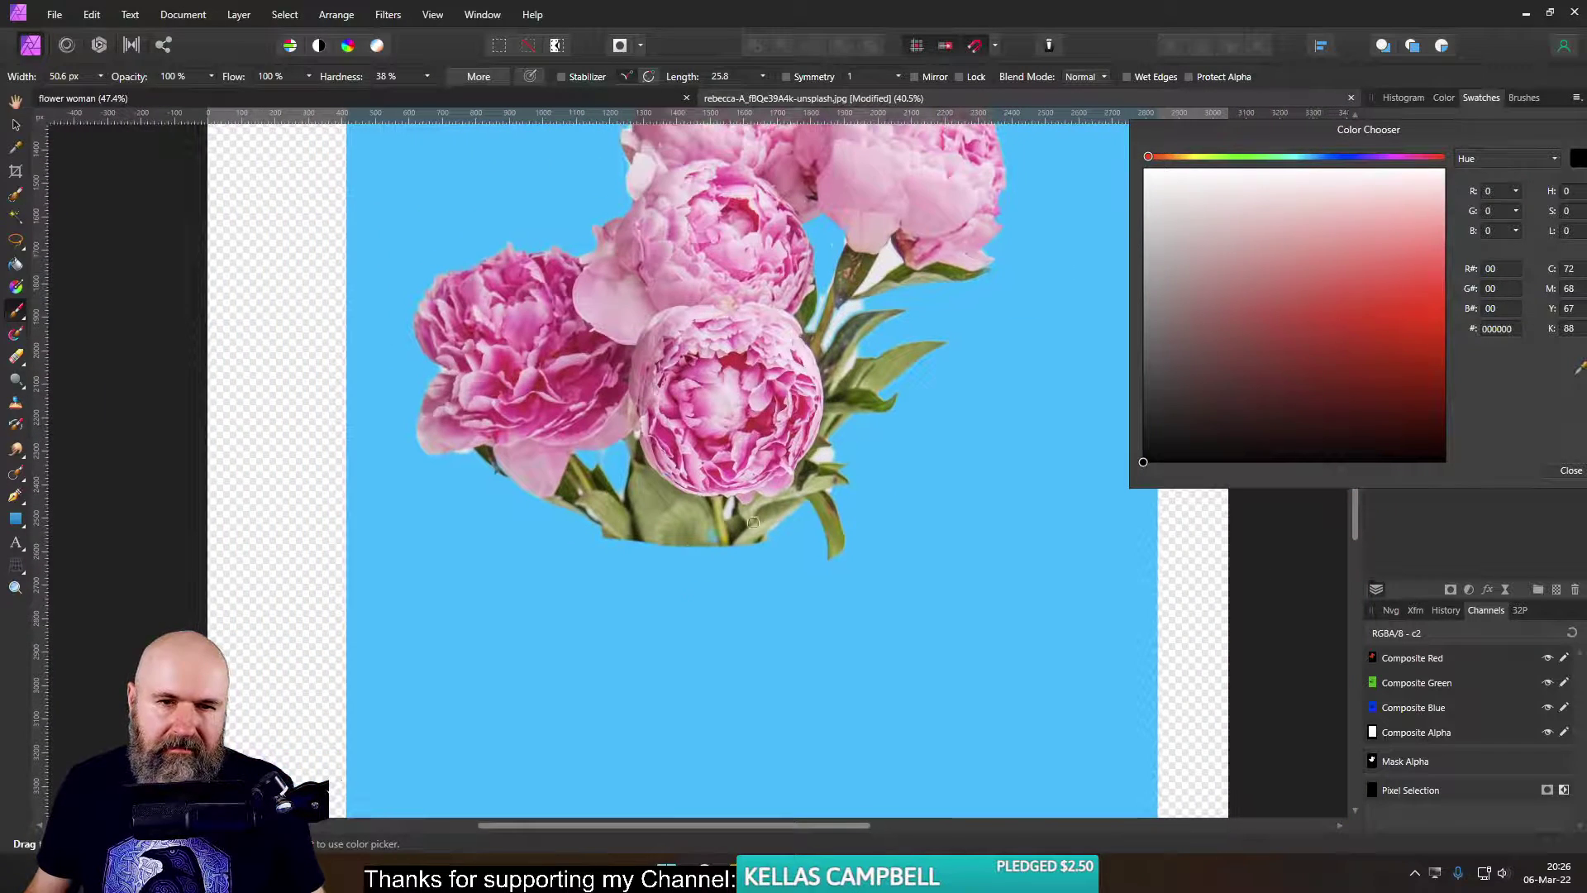
{"action": "scroll", "coordinate": [653, 489], "scroll_direction": "up", "scroll_amount": 5}
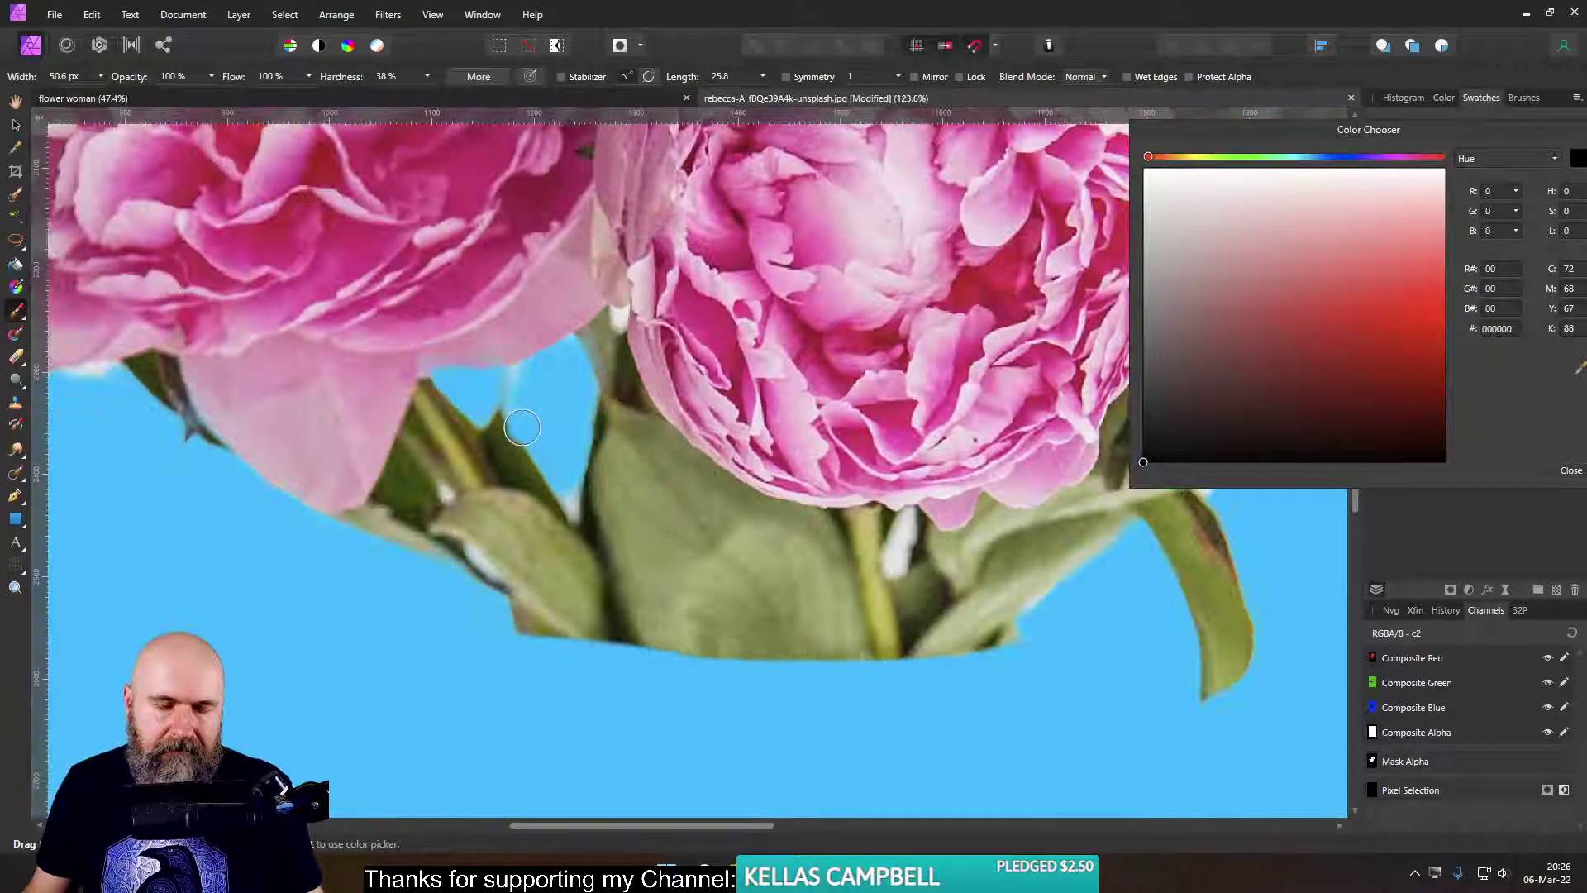
{"action": "scroll", "coordinate": [522, 429], "scroll_direction": "down", "scroll_amount": 5}
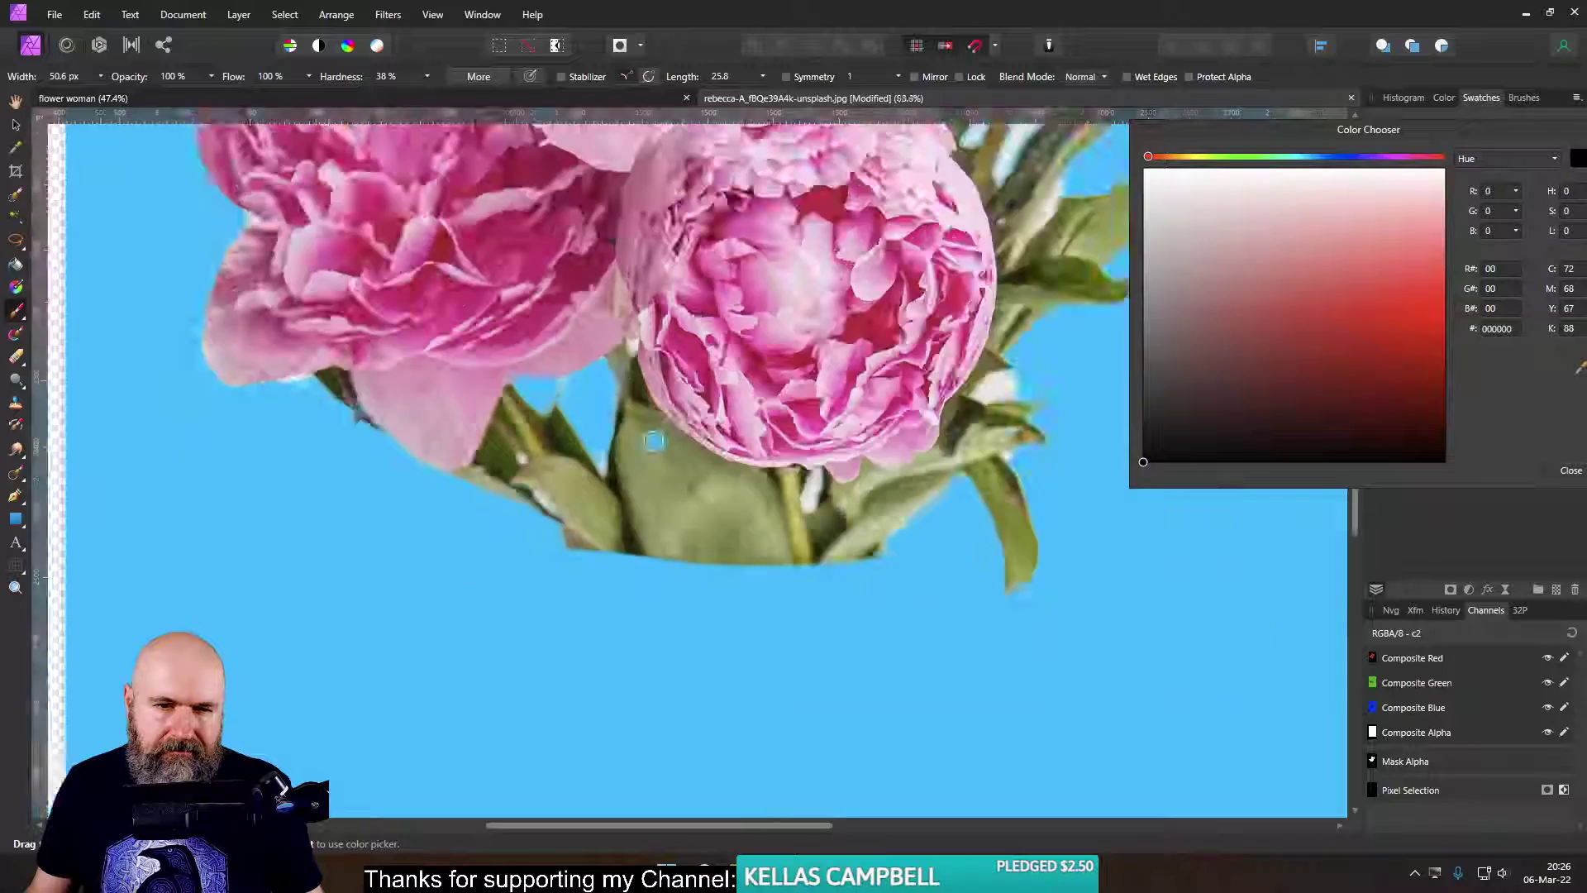
{"action": "scroll", "coordinate": [833, 292], "scroll_direction": "up", "scroll_amount": 5}
{"action": "scroll", "coordinate": [833, 292], "scroll_direction": "down", "scroll_amount": 3}
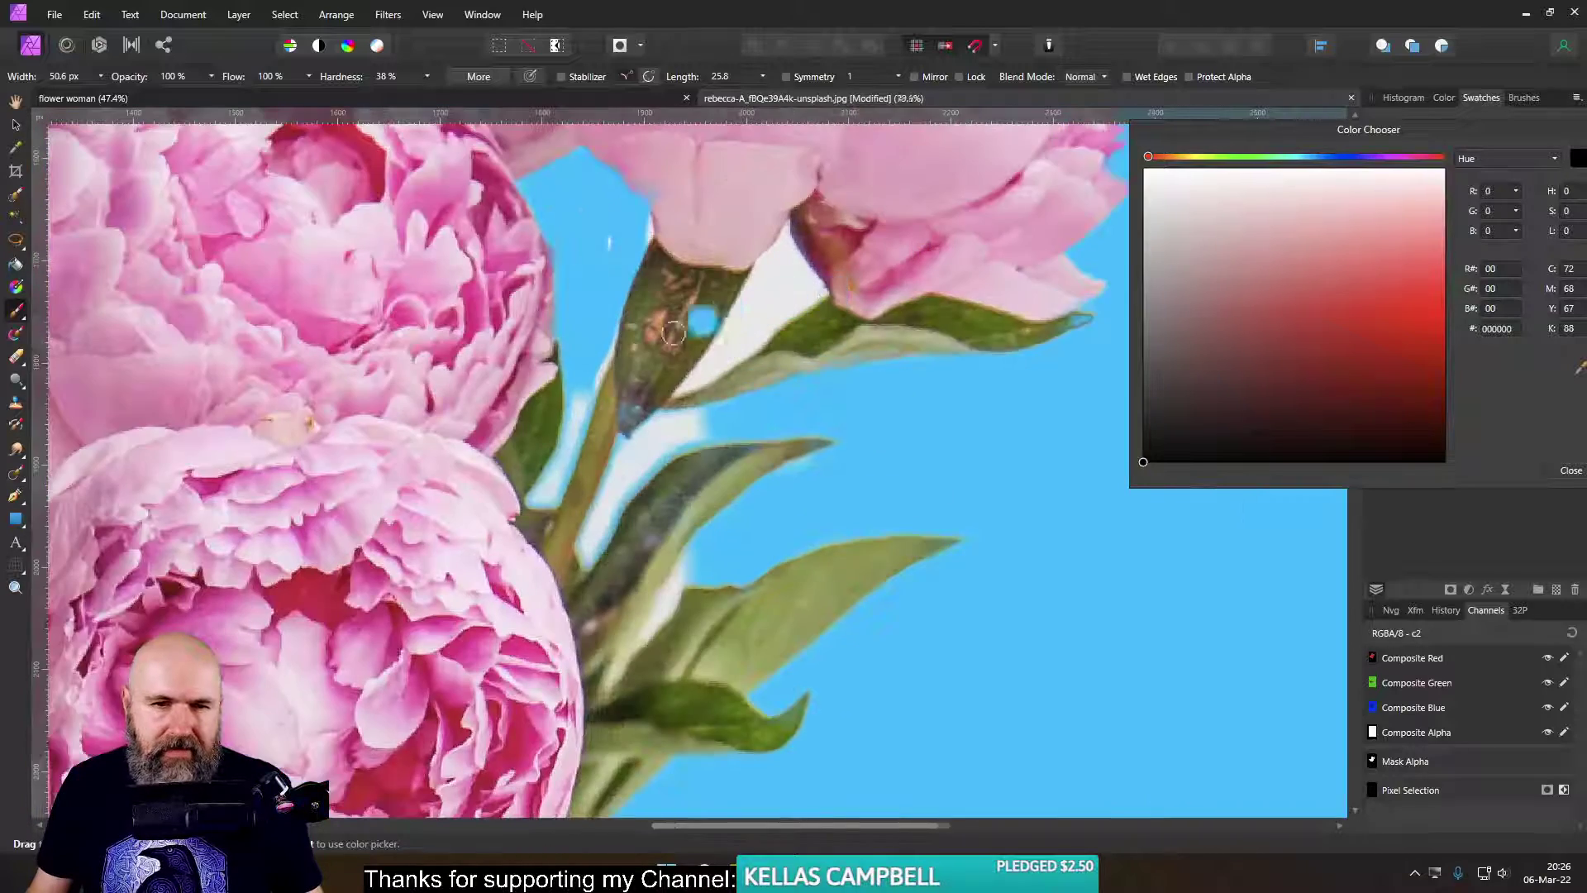
{"action": "key", "text": "x"}
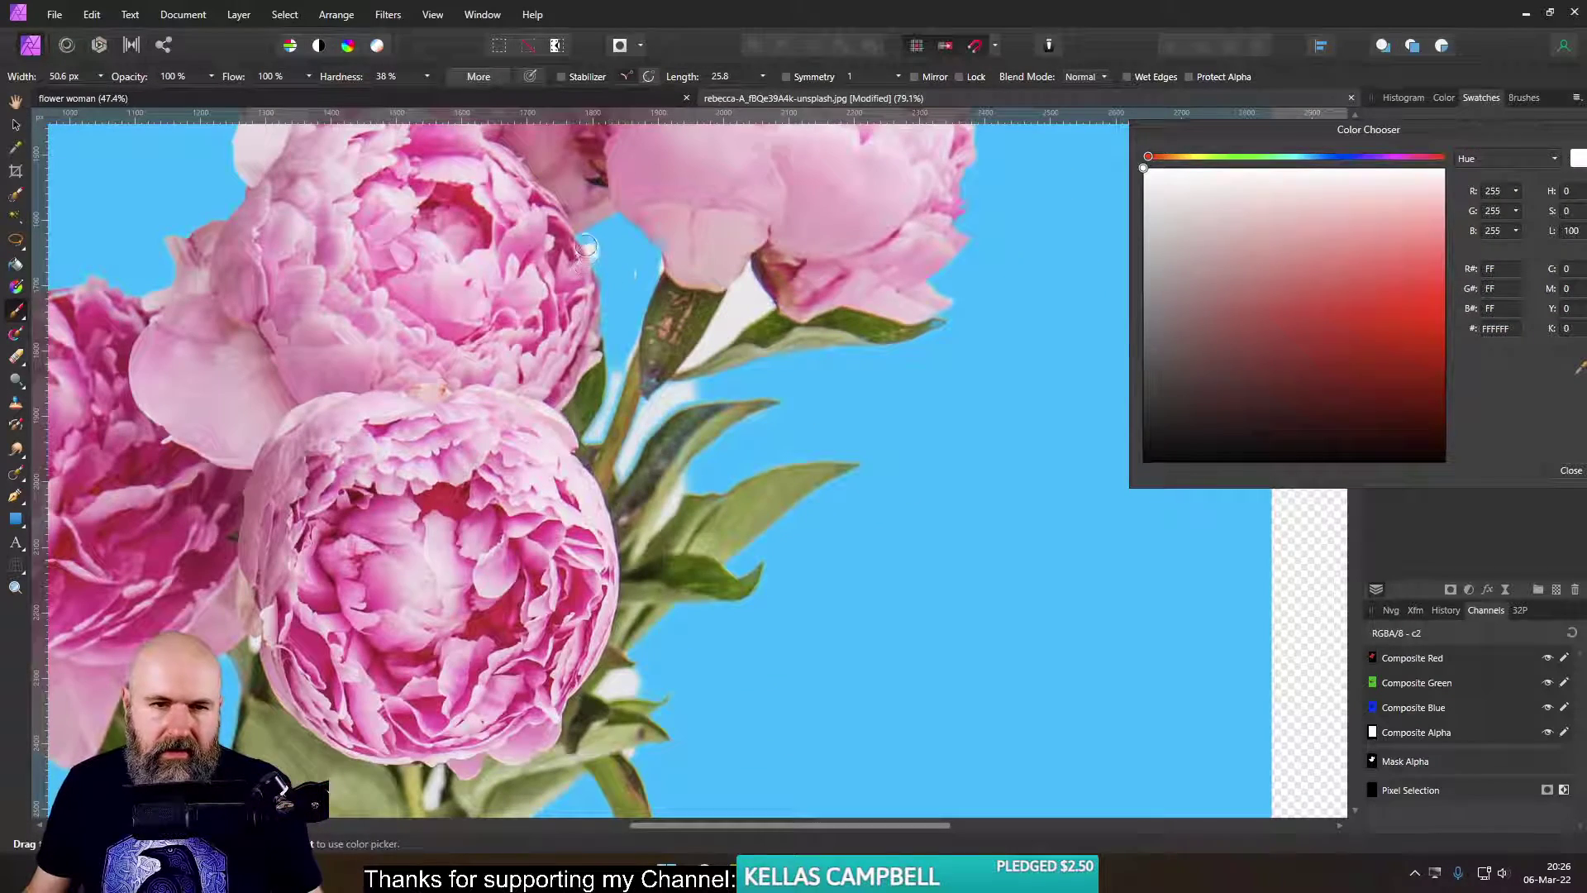
- Target the Background layer itself and flood-select the white gap beneath the upper-right peony at 7% tolerance
{"action": "left_click", "coordinate": [16, 217]}
{"action": "left_click", "coordinate": [743, 309]}
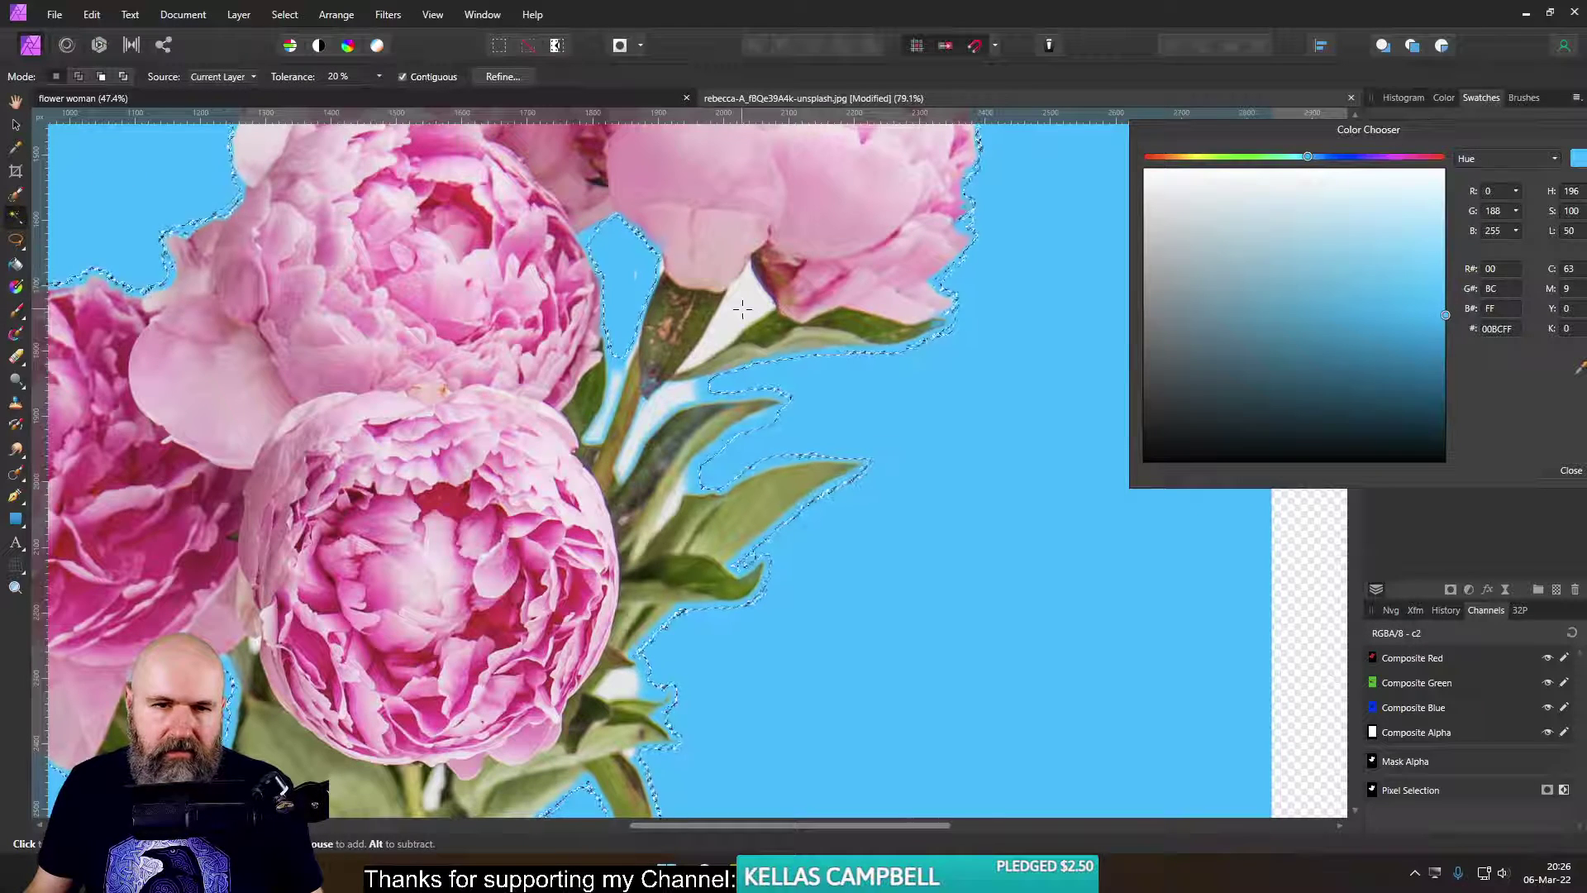
{"action": "left_click_drag", "start_coordinate": [1403, 133], "coordinate": [1072, 144]}
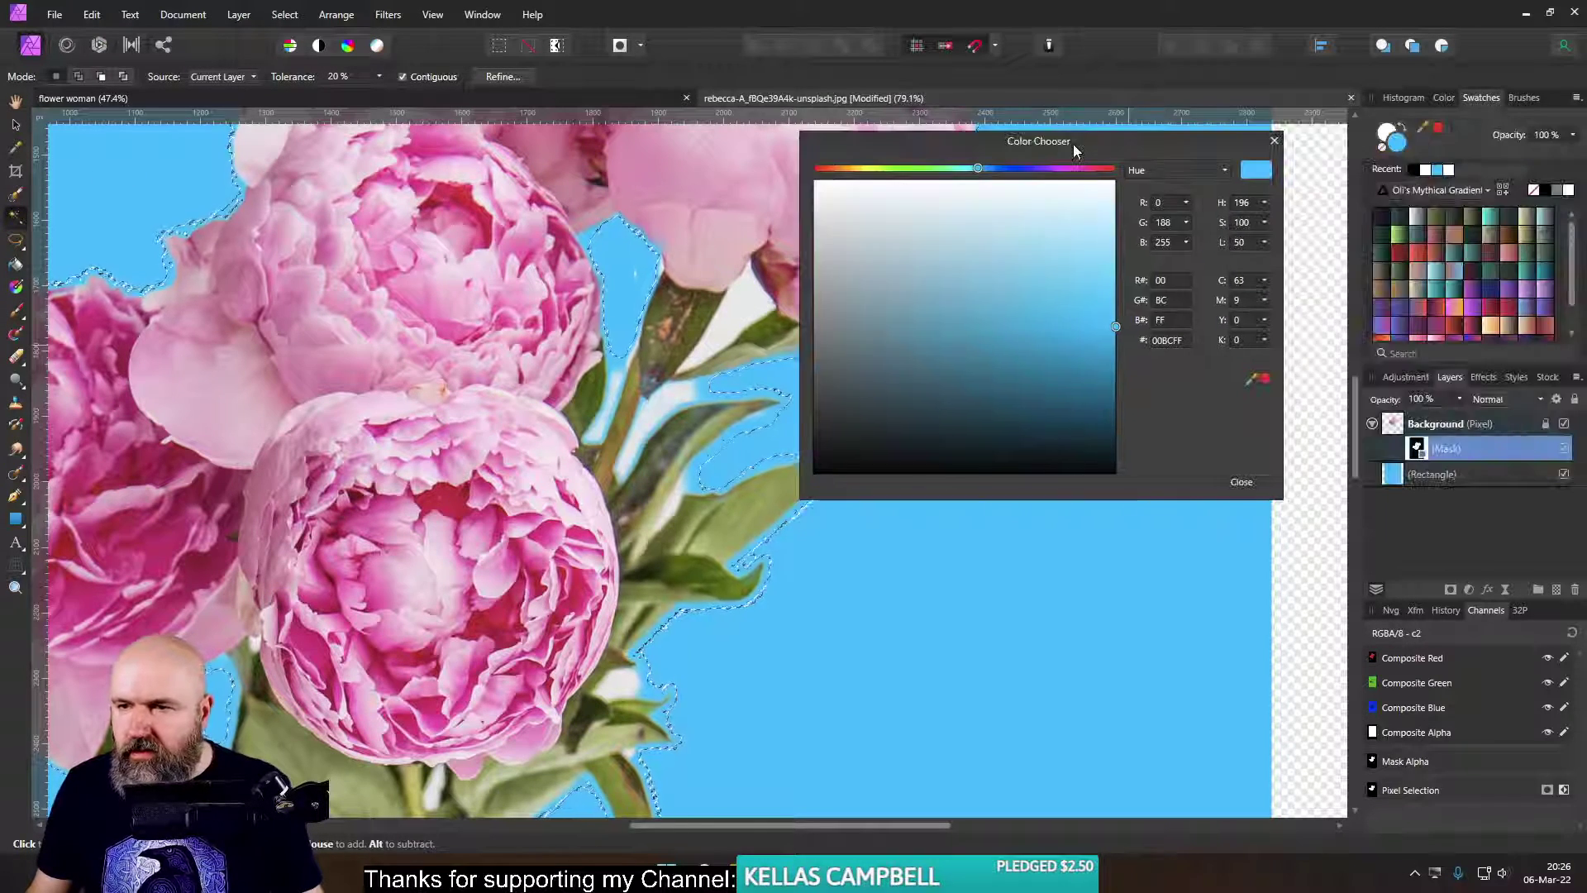
{"action": "left_click", "coordinate": [1397, 425]}
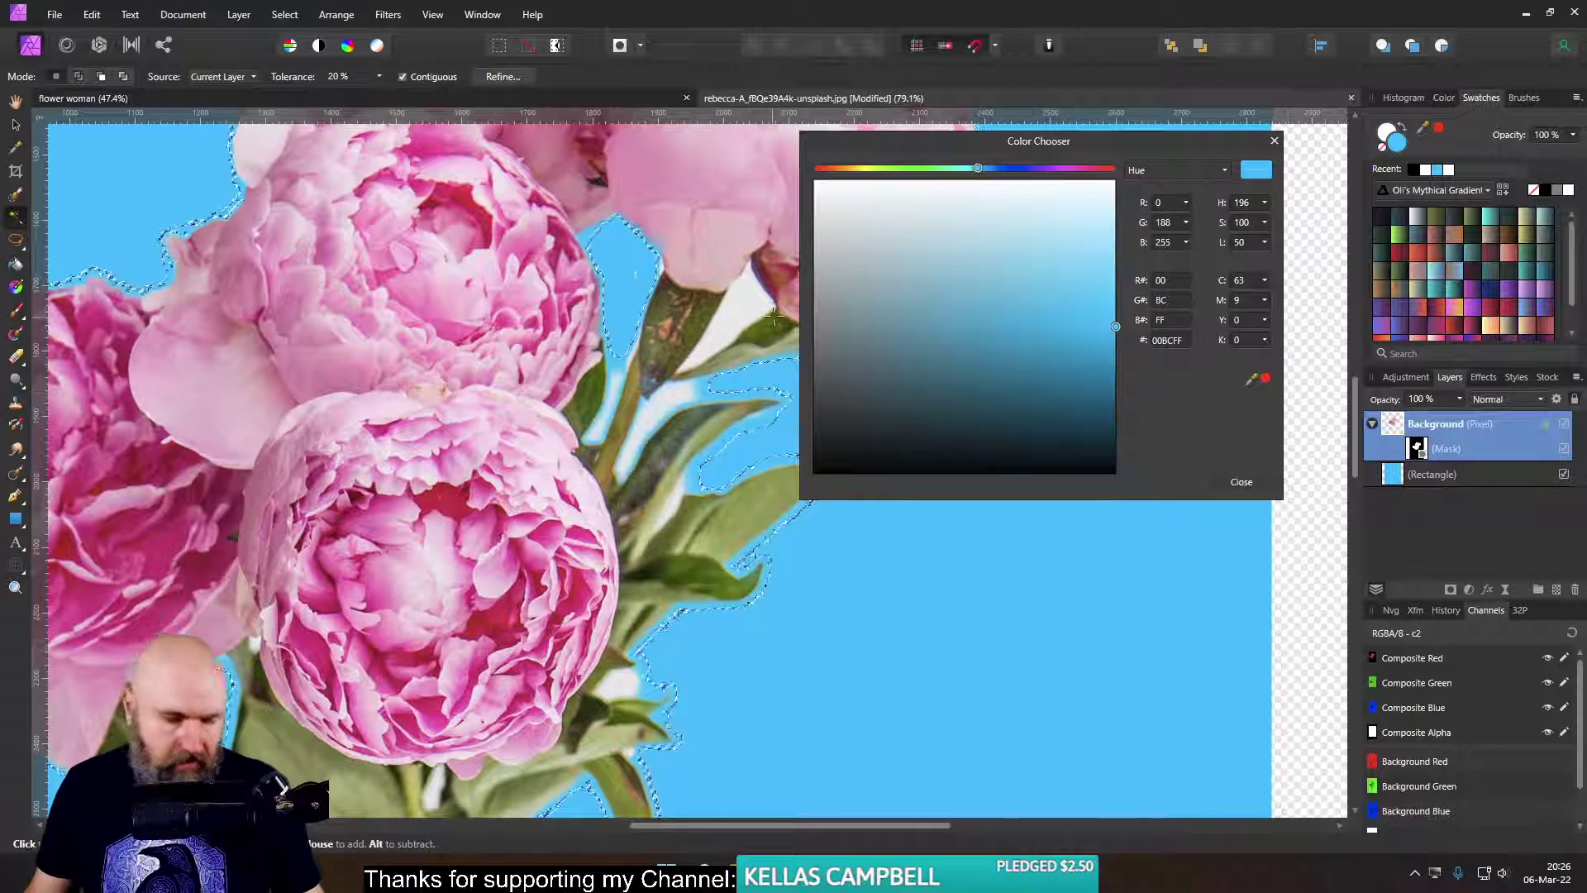
{"action": "key", "text": "ctrl+d"}
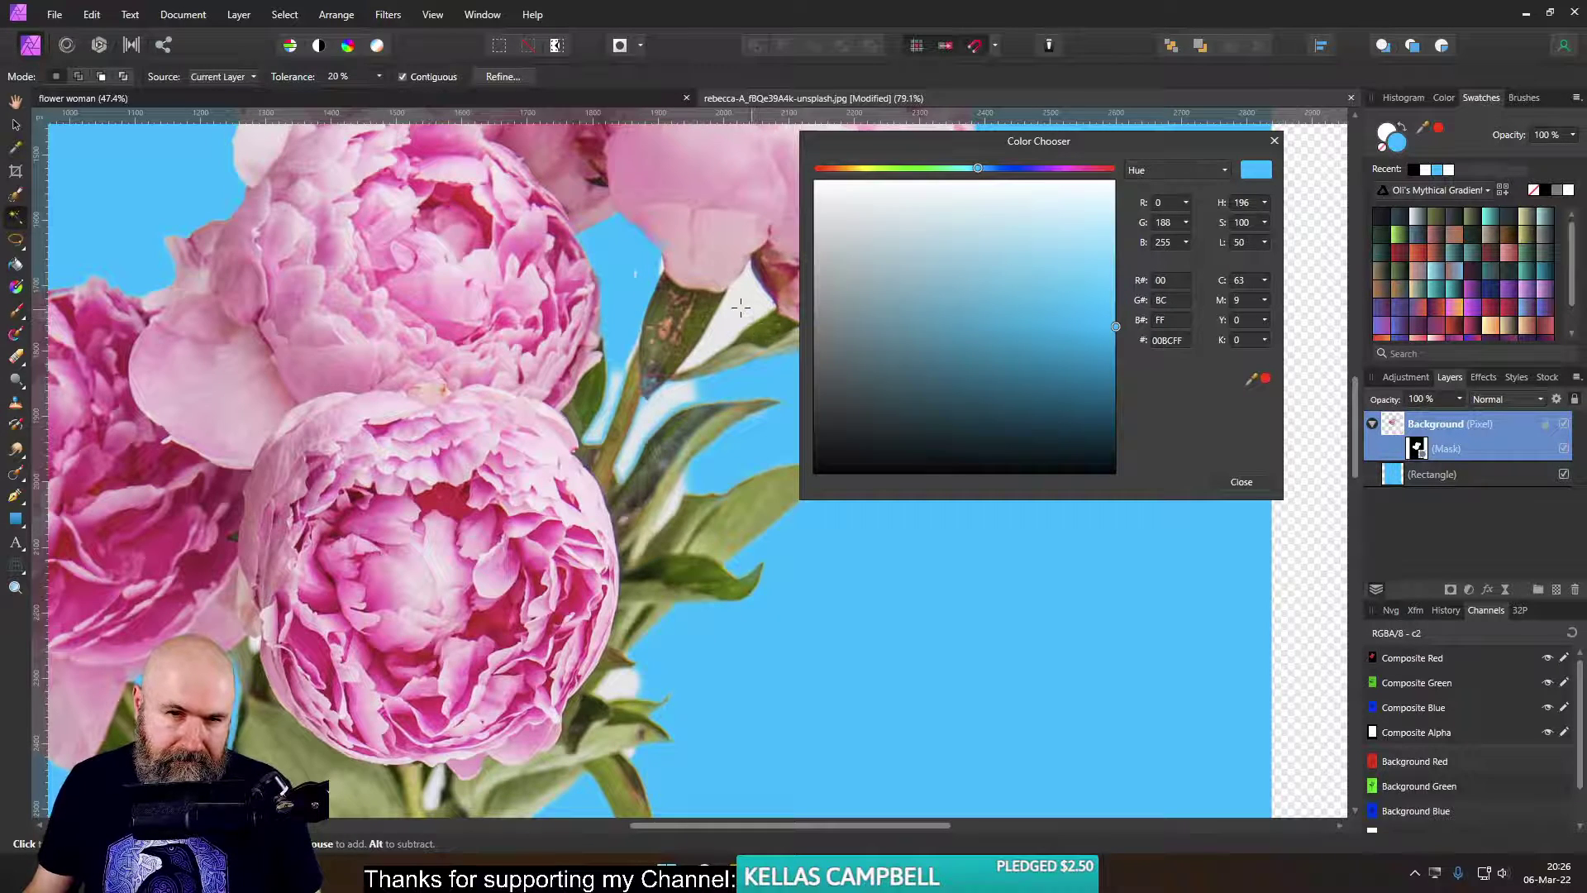
{"action": "left_click", "coordinate": [740, 307]}
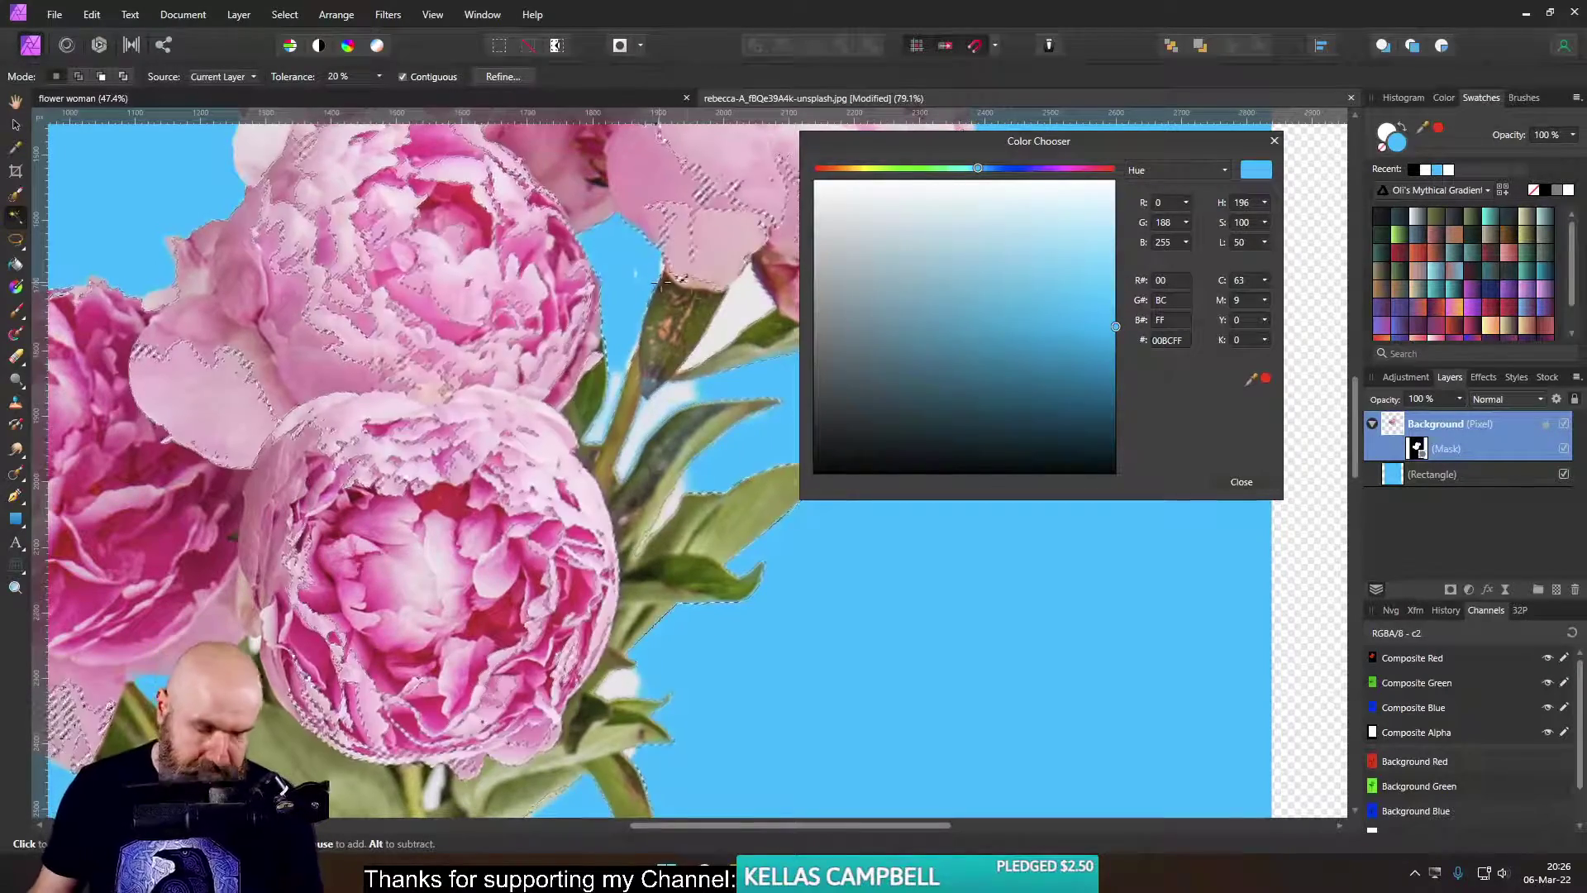
{"action": "key", "text": "ctrl+d"}
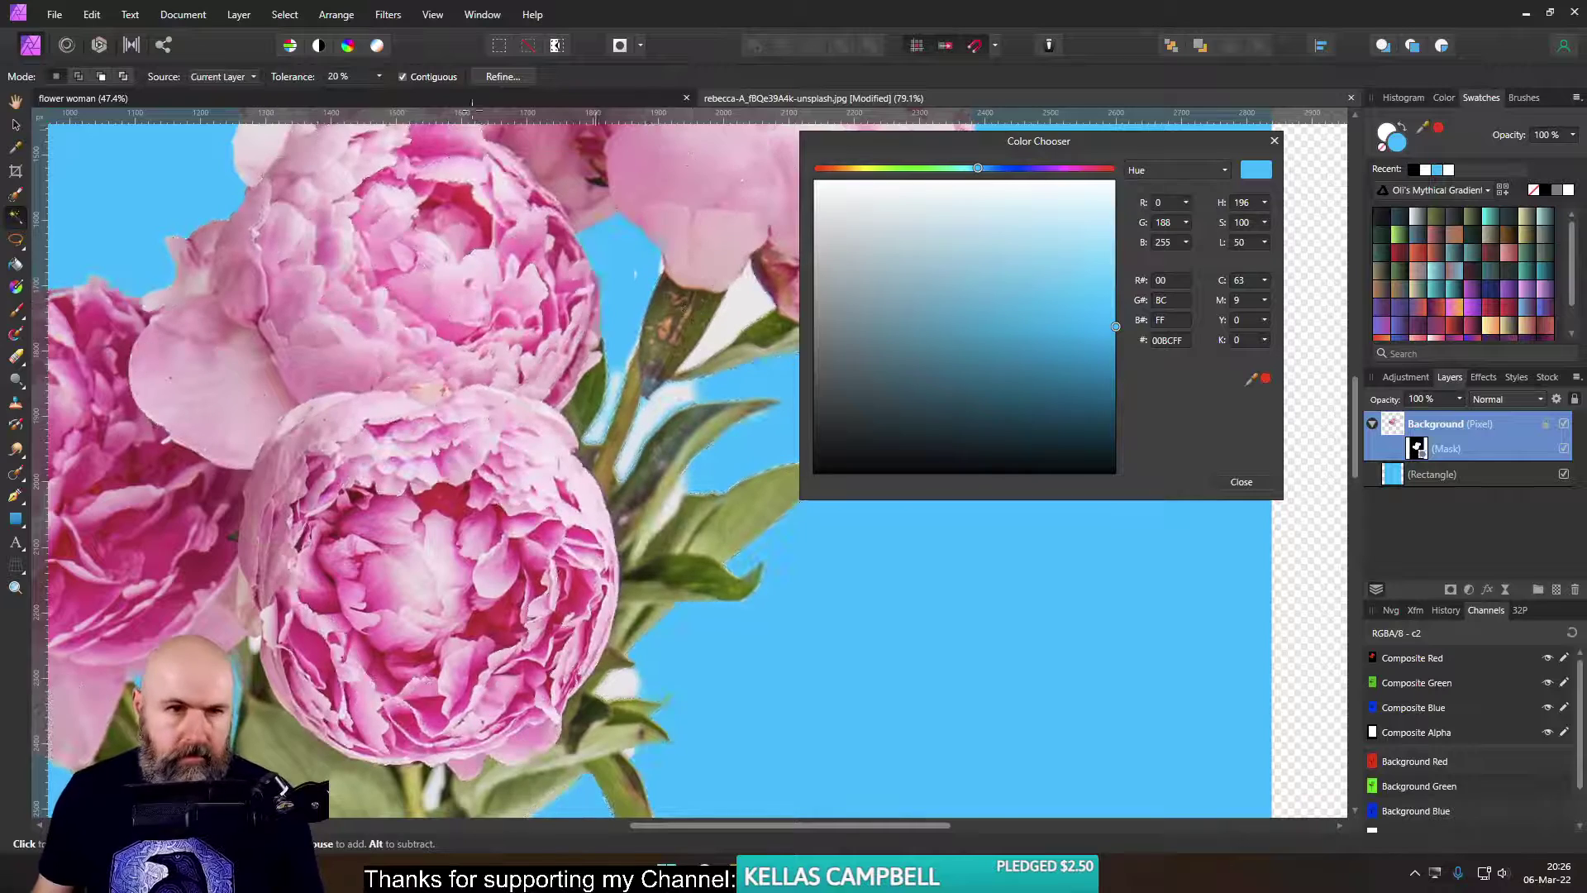
{"action": "left_click", "coordinate": [379, 78]}
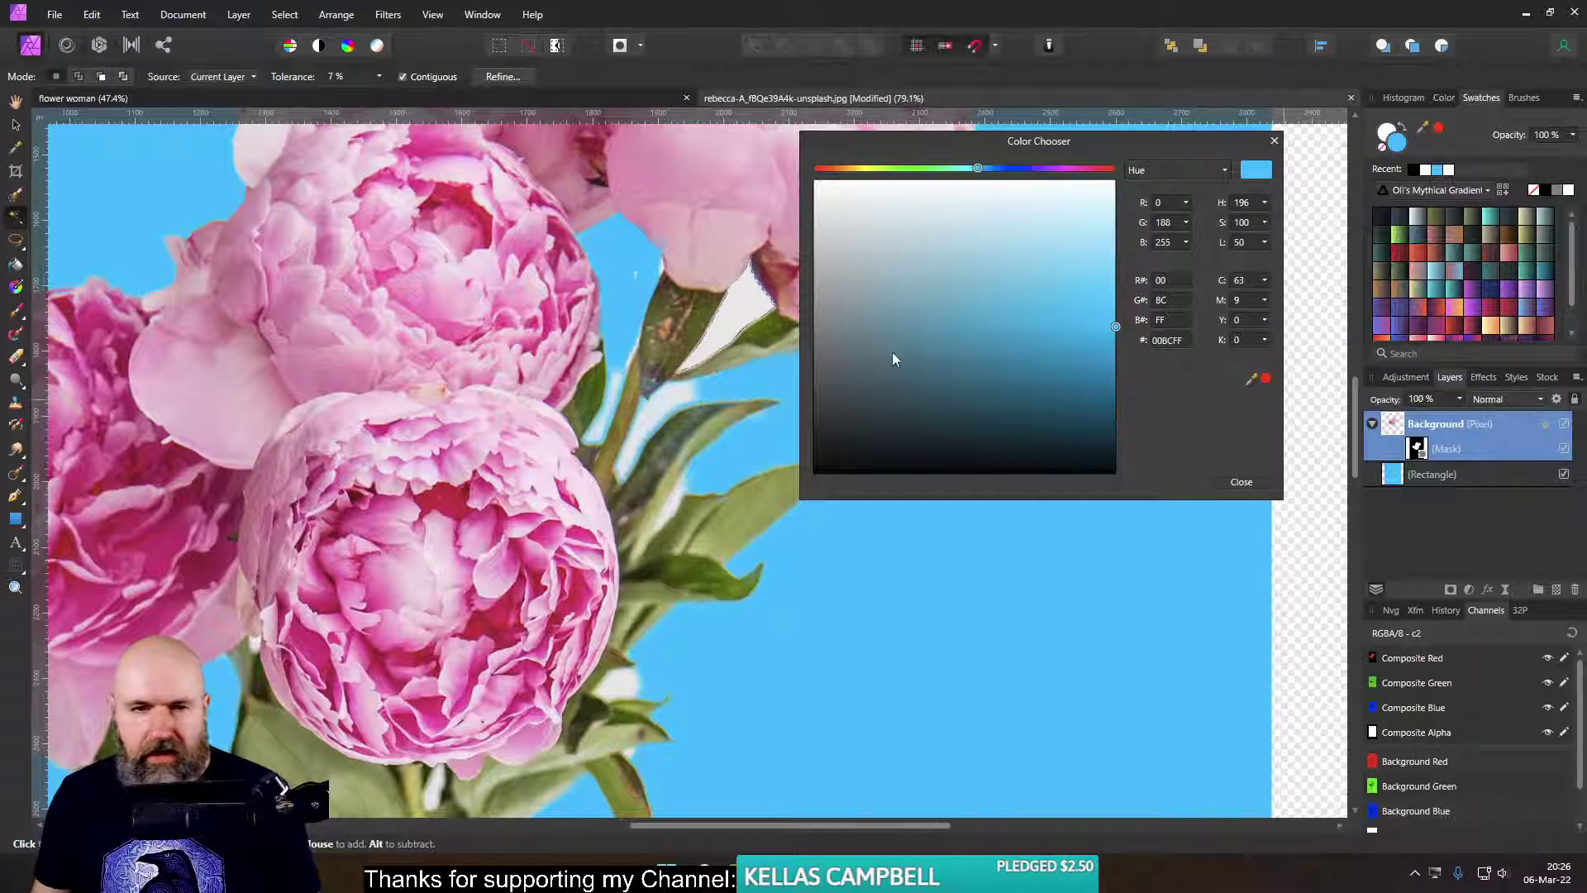
- Paint white on the mask with a 162.9 px, 78% hardness brush to bring back the original image in the gaps between stems, leaves and peonies
{"action": "left_click", "coordinate": [17, 313]}
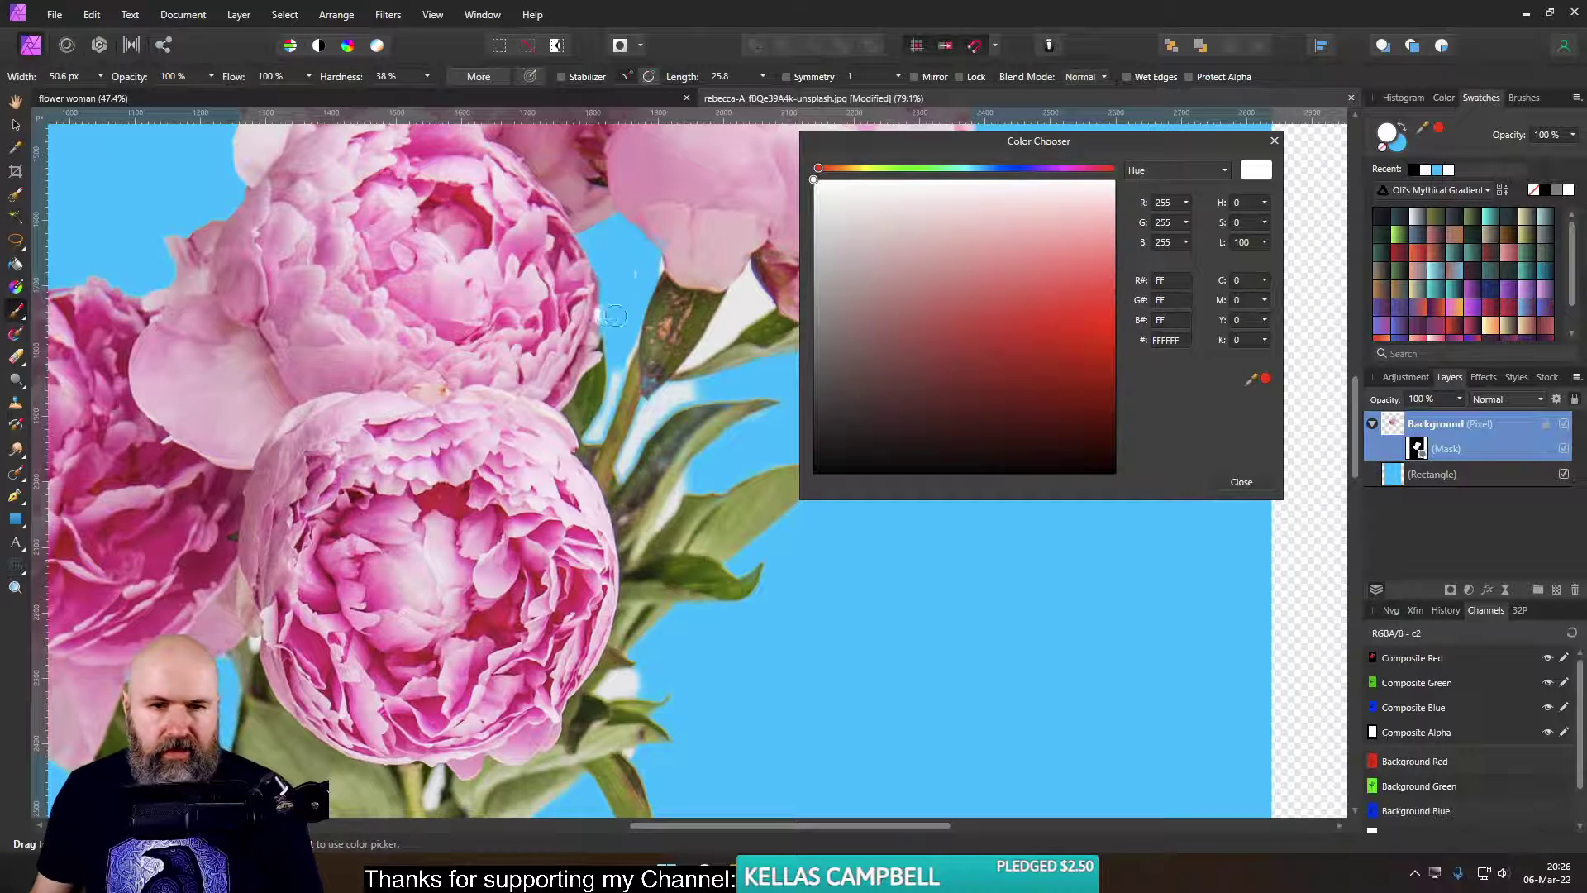
{"action": "left_click", "coordinate": [1415, 450]}
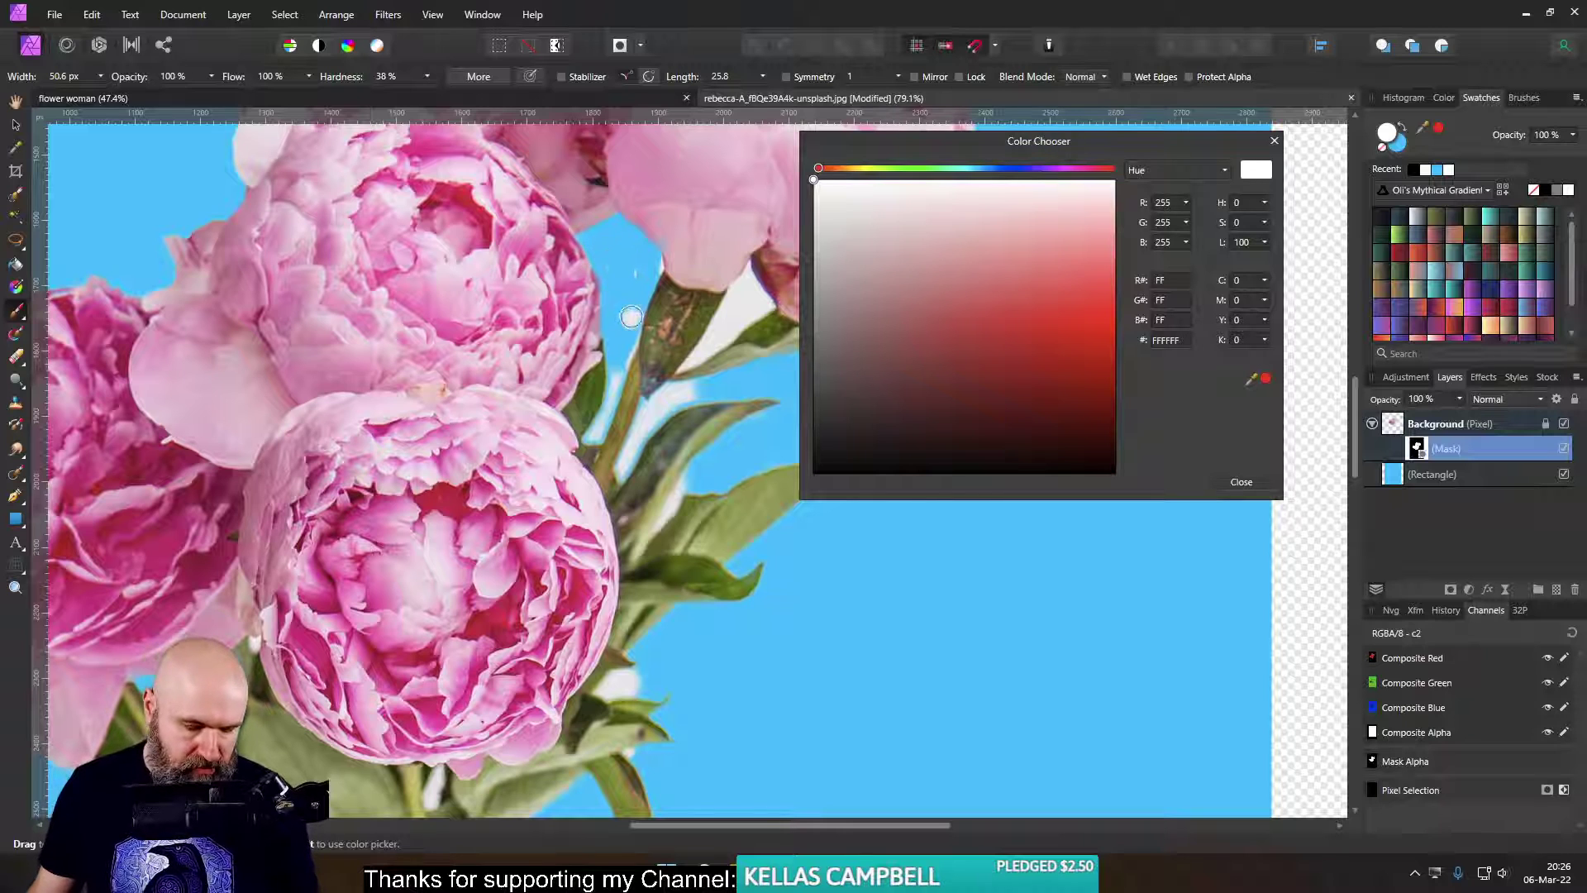
{"action": "mouse_move", "coordinate": [628, 318]}
{"action": "left_mouse_down"}
{"action": "mouse_move", "coordinate": [597, 248]}
{"action": "mouse_move", "coordinate": [614, 294]}
{"action": "mouse_move", "coordinate": [639, 227]}
{"action": "mouse_move", "coordinate": [602, 372]}
{"action": "mouse_move", "coordinate": [622, 411]}
{"action": "left_mouse_up"}
{"action": "scroll", "coordinate": [583, 407], "scroll_direction": "down", "scroll_amount": 3}
{"action": "scroll", "coordinate": [583, 407], "scroll_direction": "left", "scroll_amount": 1}
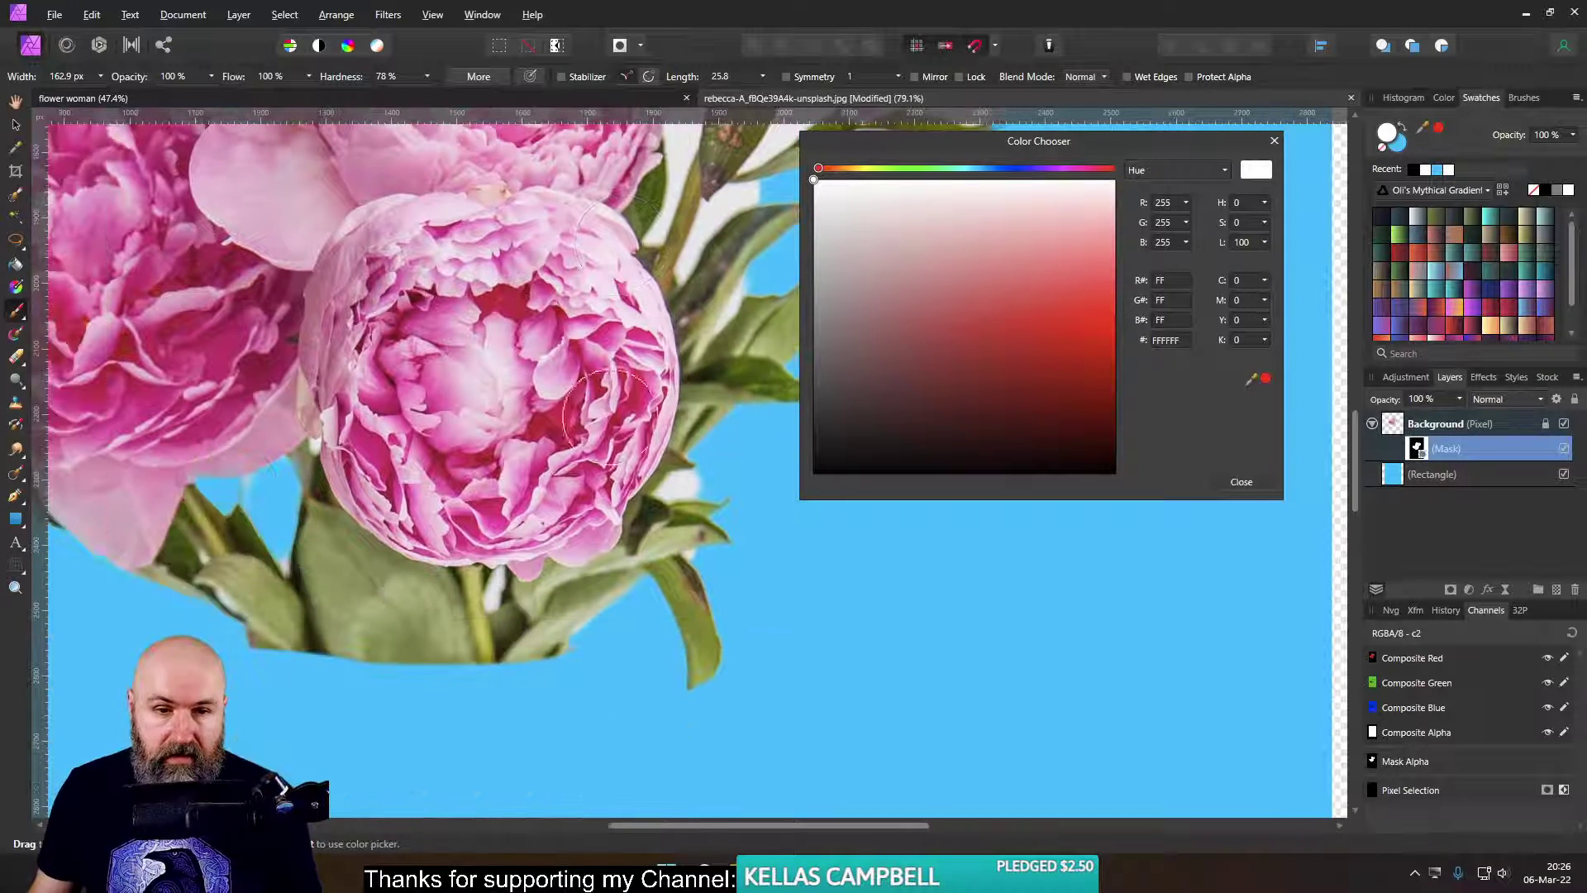
{"action": "scroll", "coordinate": [331, 381], "scroll_direction": "up", "scroll_amount": 4}
{"action": "scroll", "coordinate": [330, 380], "scroll_direction": "left", "scroll_amount": 3}
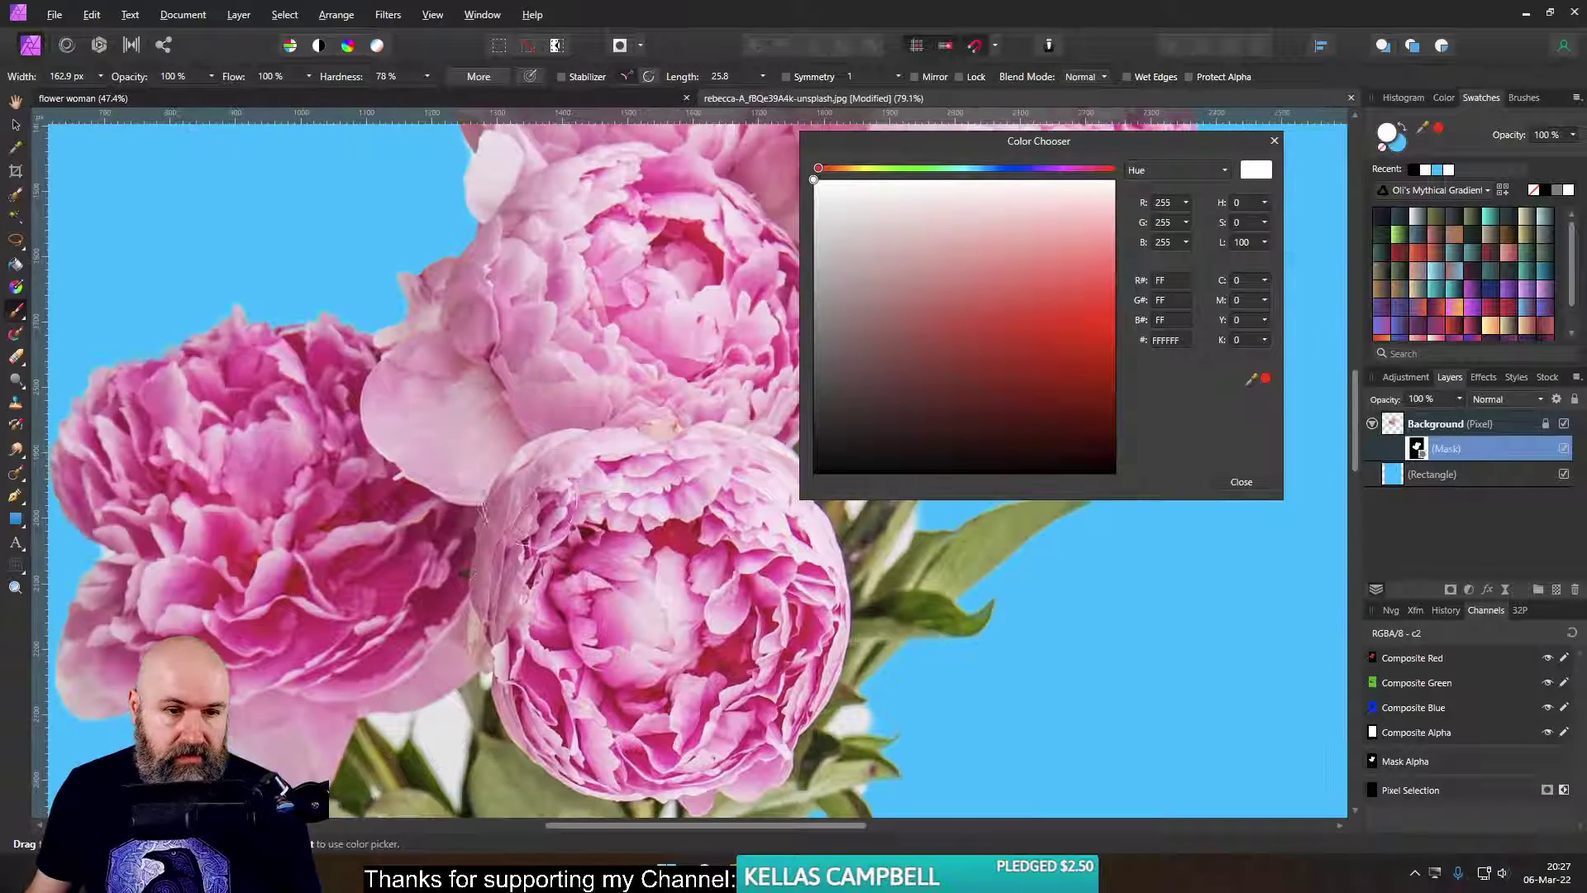
{"action": "scroll", "coordinate": [486, 664], "scroll_direction": "down", "scroll_amount": 2}
{"action": "scroll", "coordinate": [486, 664], "scroll_direction": "right", "scroll_amount": 3}
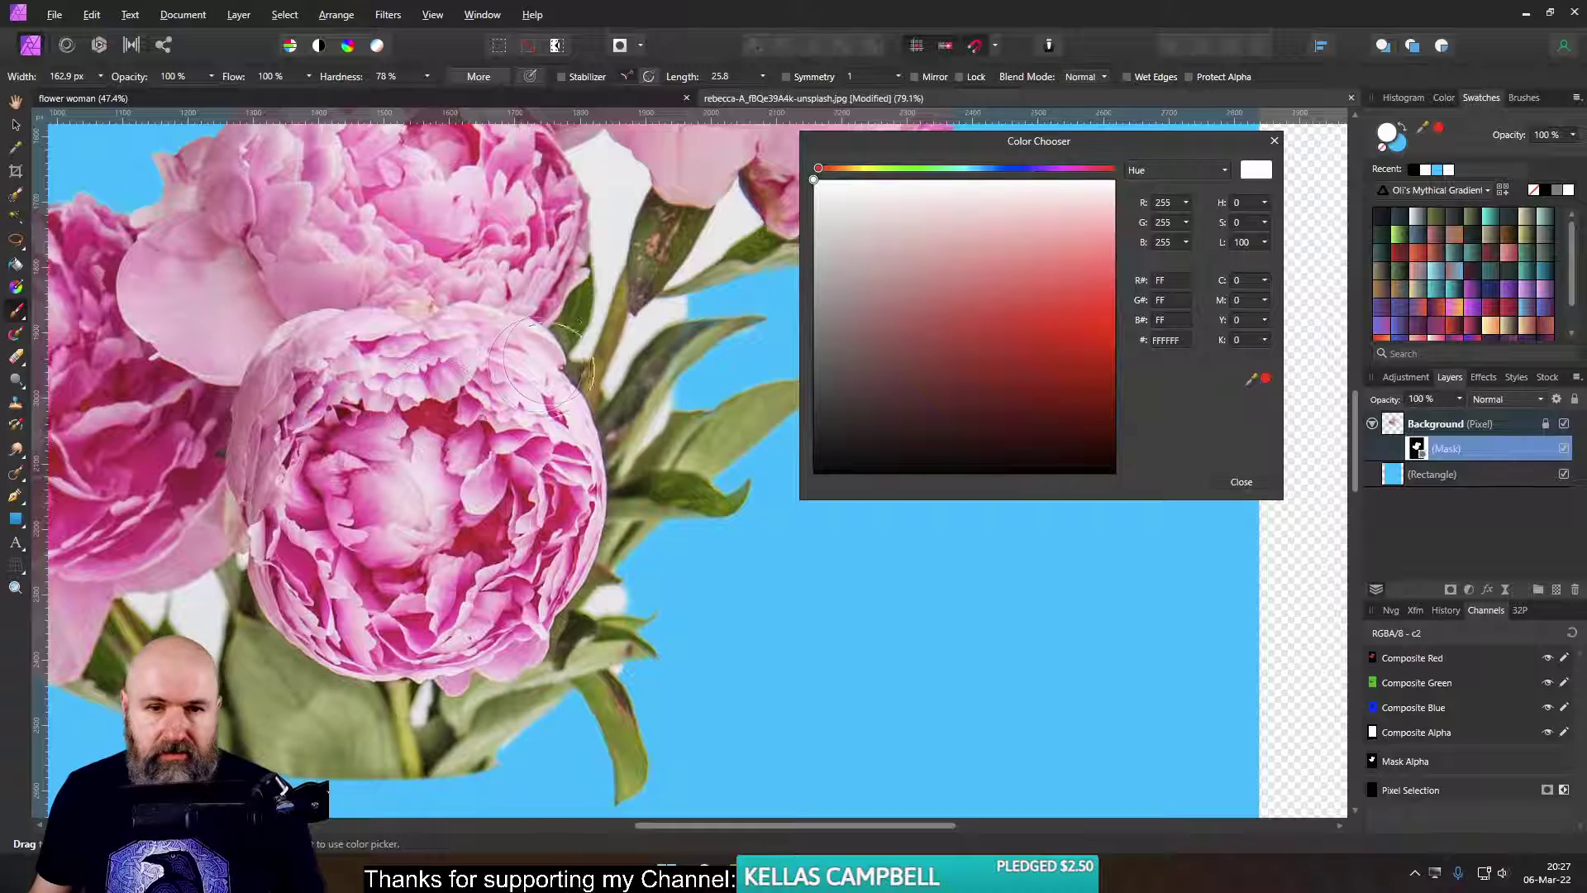
{"action": "scroll", "coordinate": [654, 400], "scroll_direction": "right", "scroll_amount": 2}
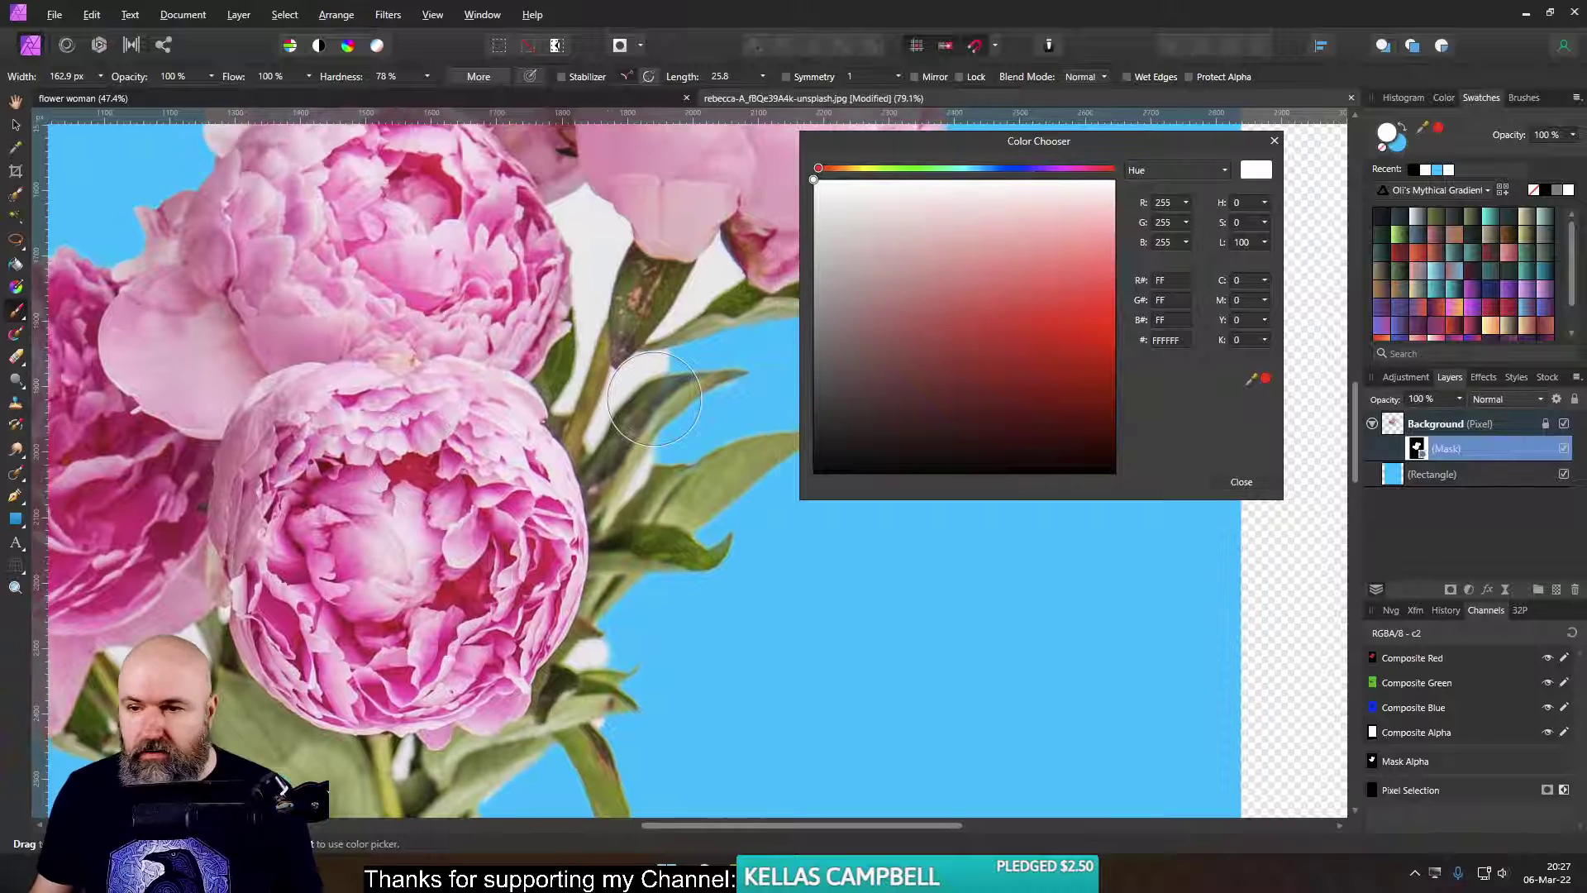
- Flood-select the white gaps between the peonies, stems and leaves from the Background layer at 7% tolerance, adding each area to the selection
{"action": "left_click", "coordinate": [17, 240]}
{"action": "left_click", "coordinate": [17, 219]}
{"action": "left_click", "coordinate": [608, 252]}
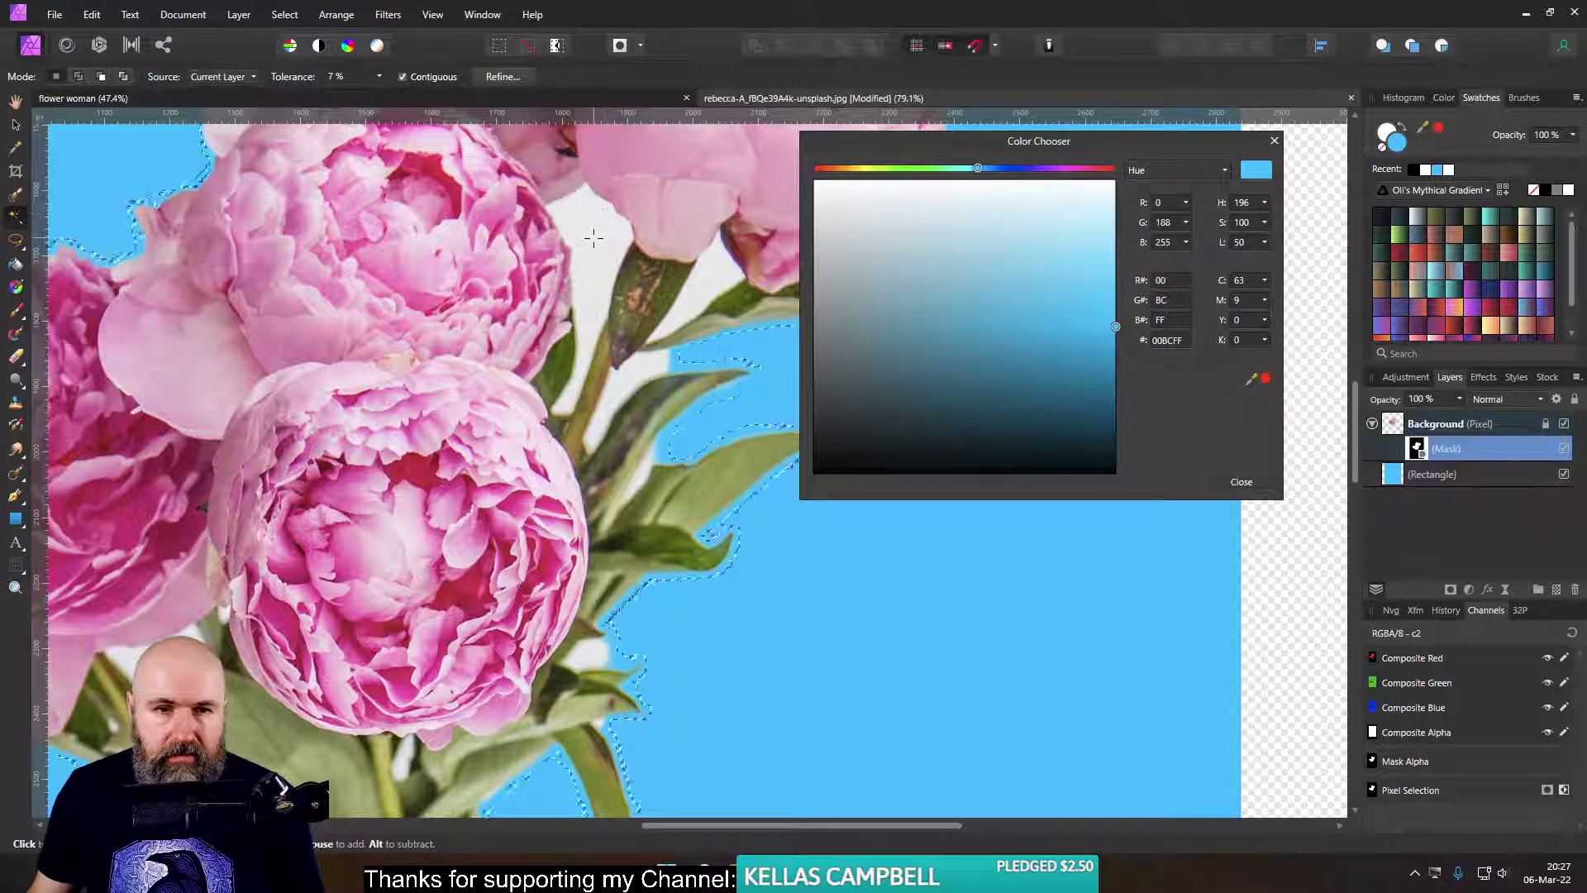
{"action": "key", "text": "ctrl+d"}
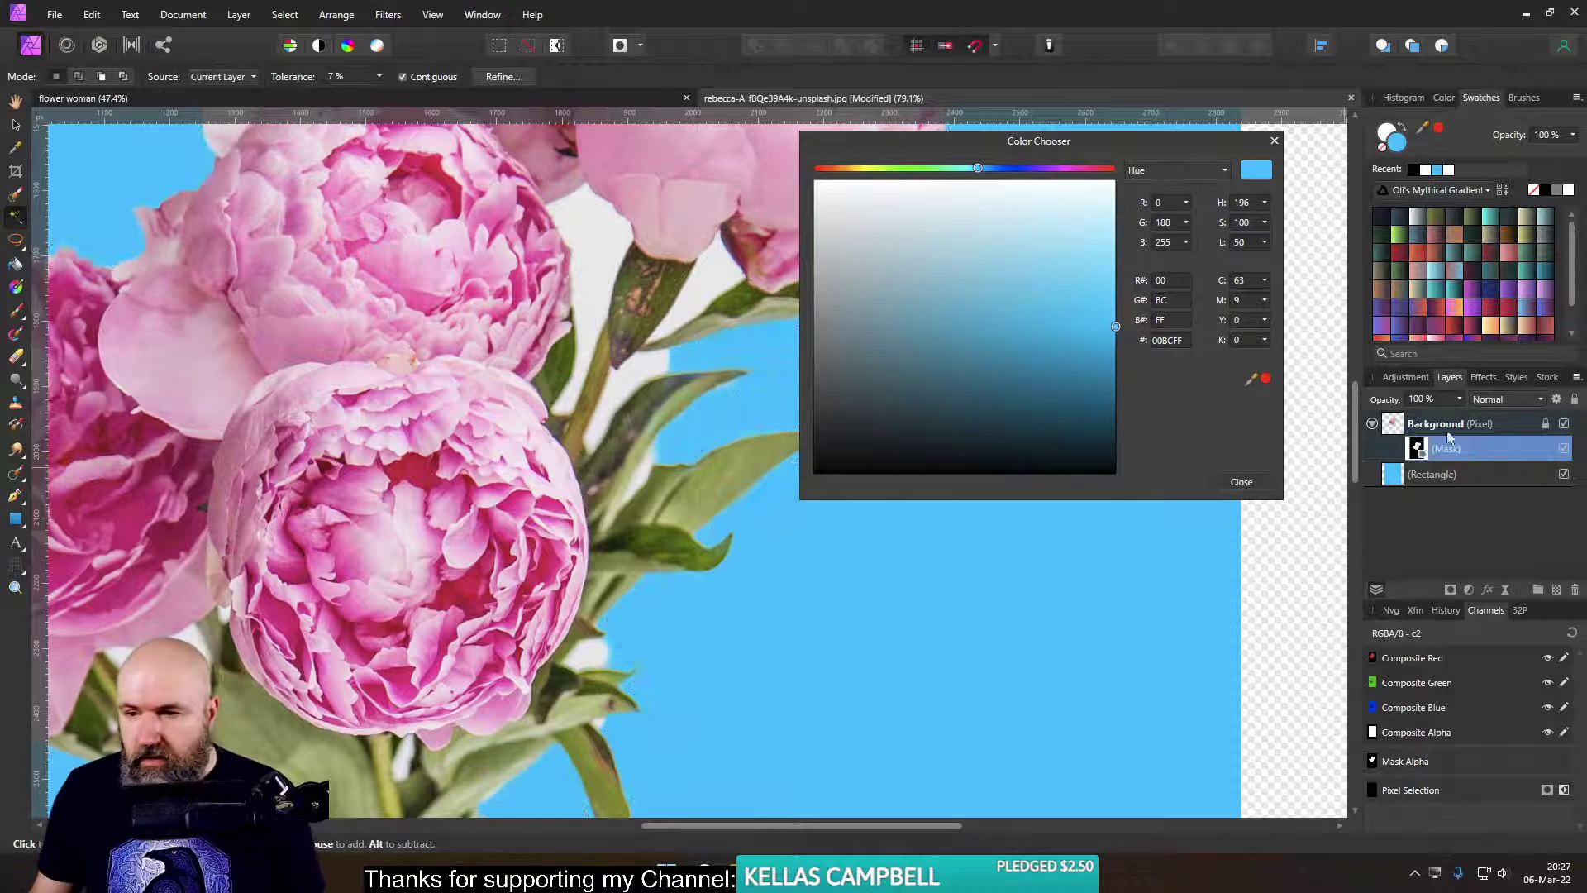
{"action": "left_click", "coordinate": [1404, 428]}
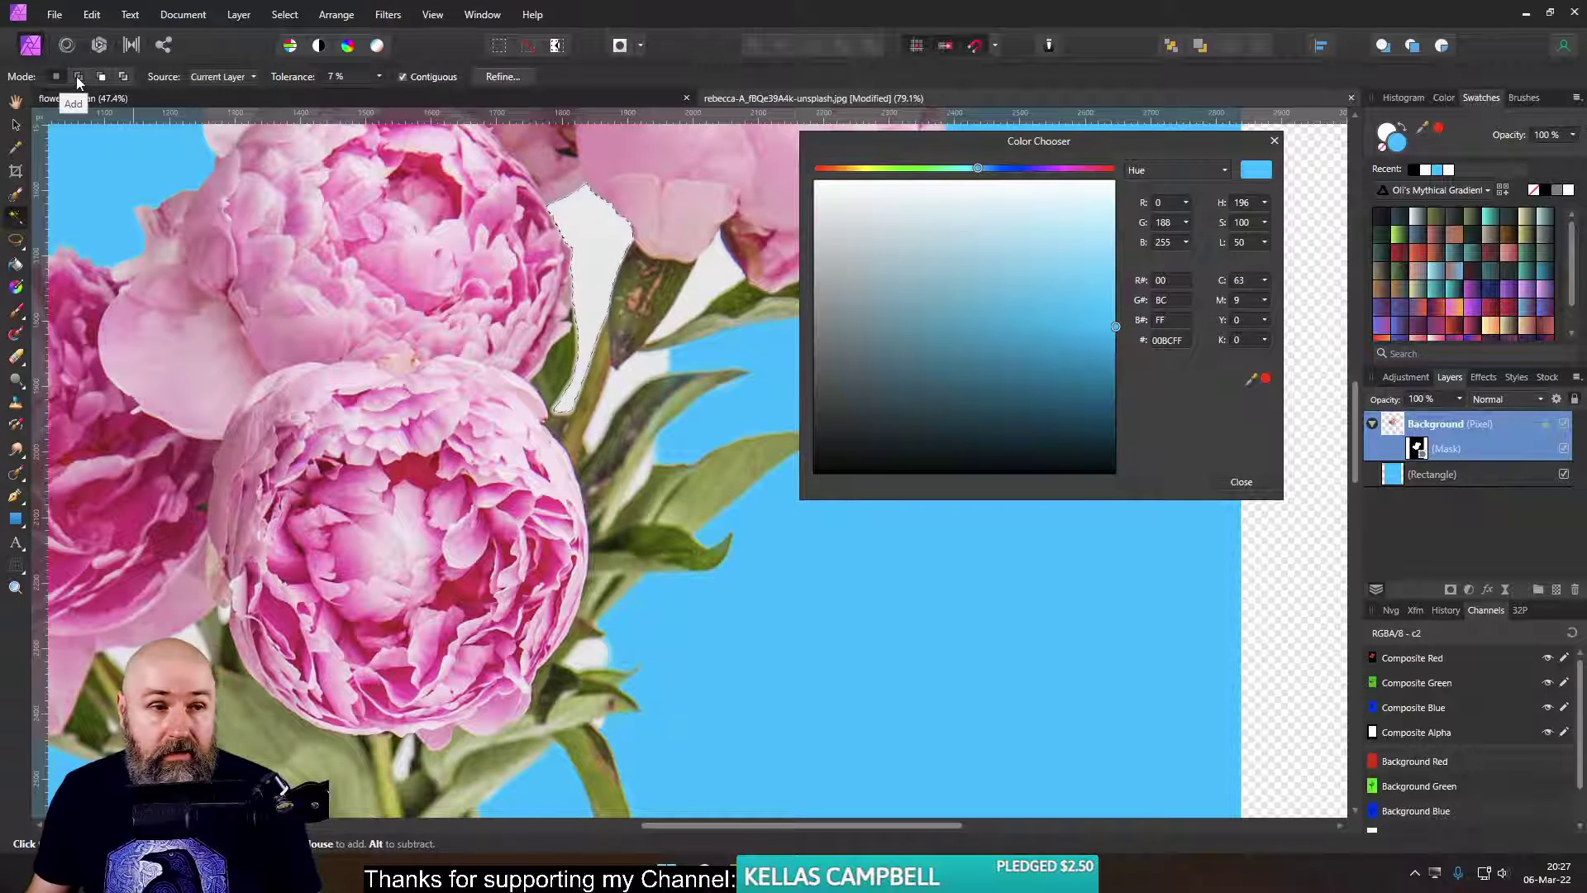
{"action": "left_click", "coordinate": [719, 284]}
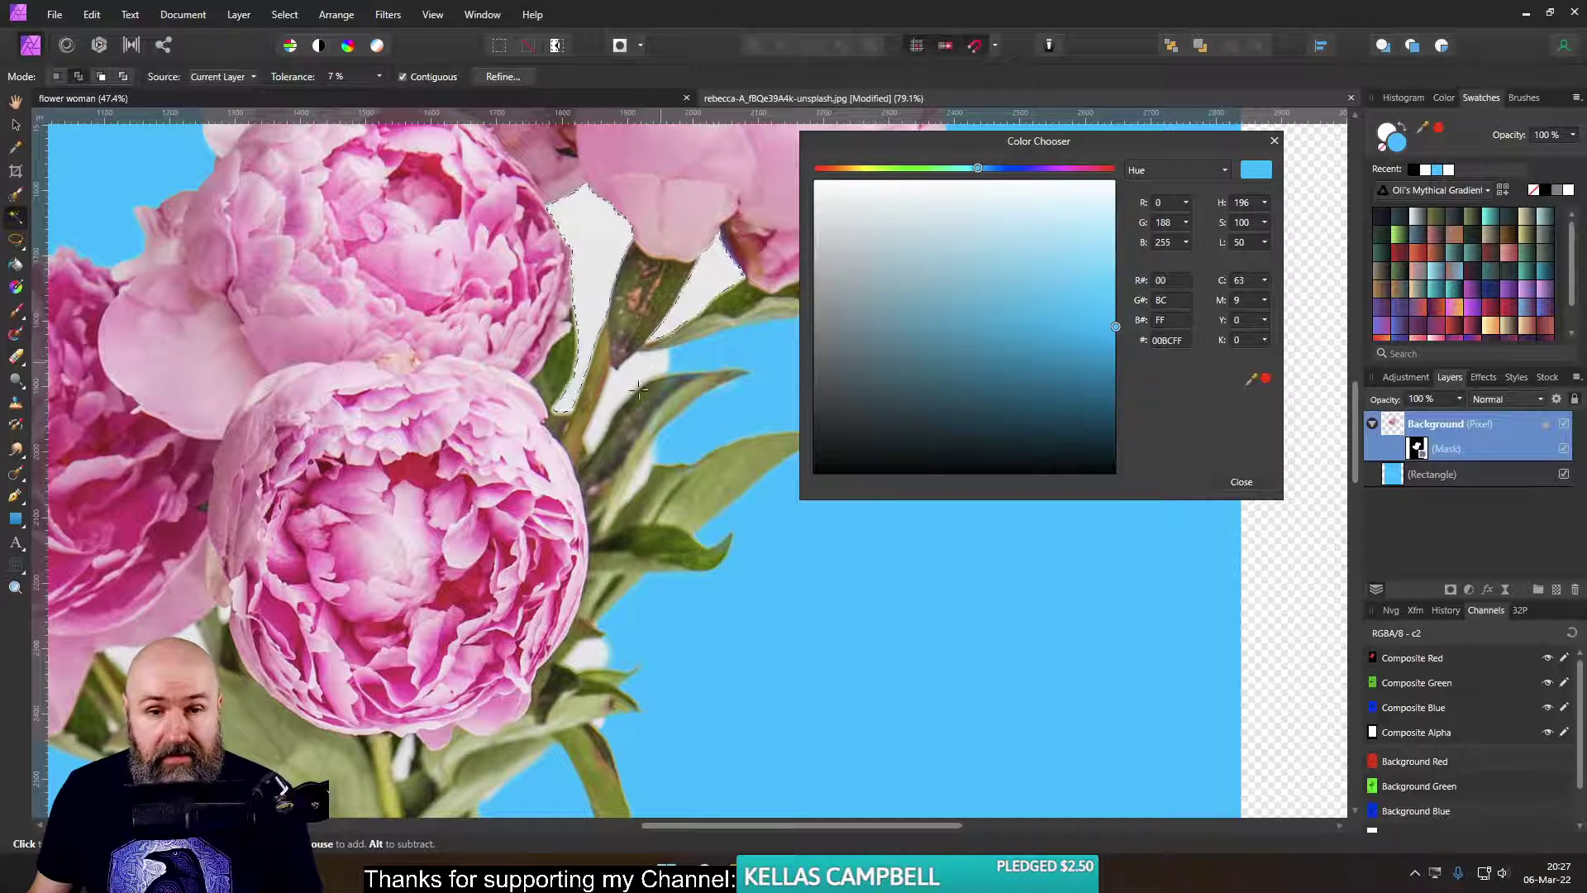
{"action": "left_click", "coordinate": [625, 379]}
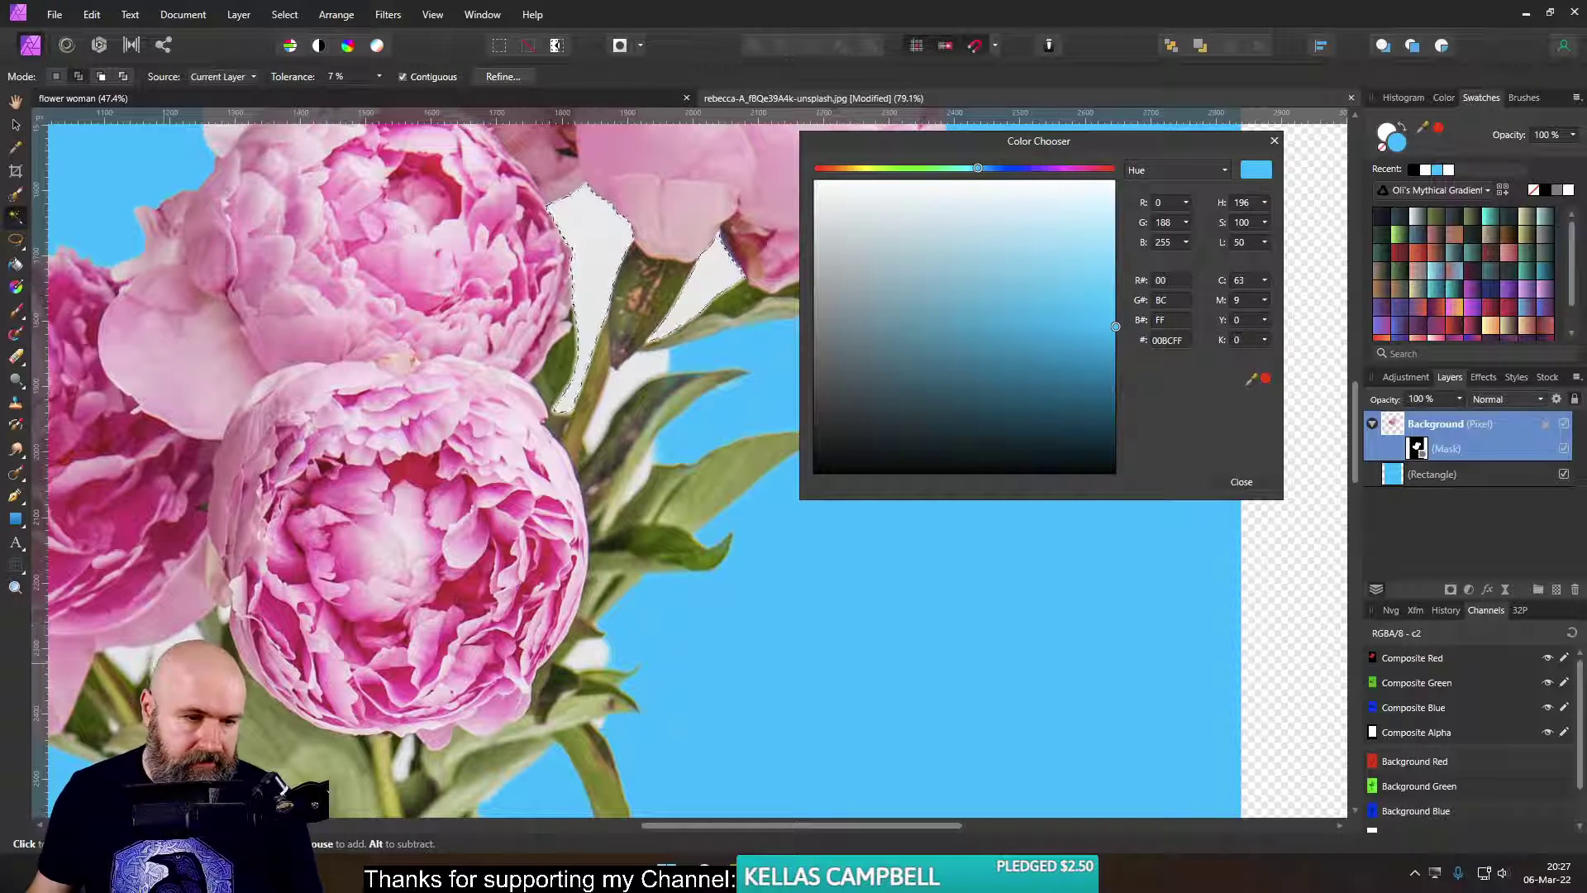
{"action": "left_click_drag", "start_coordinate": [252, 621], "coordinate": [418, 463]}
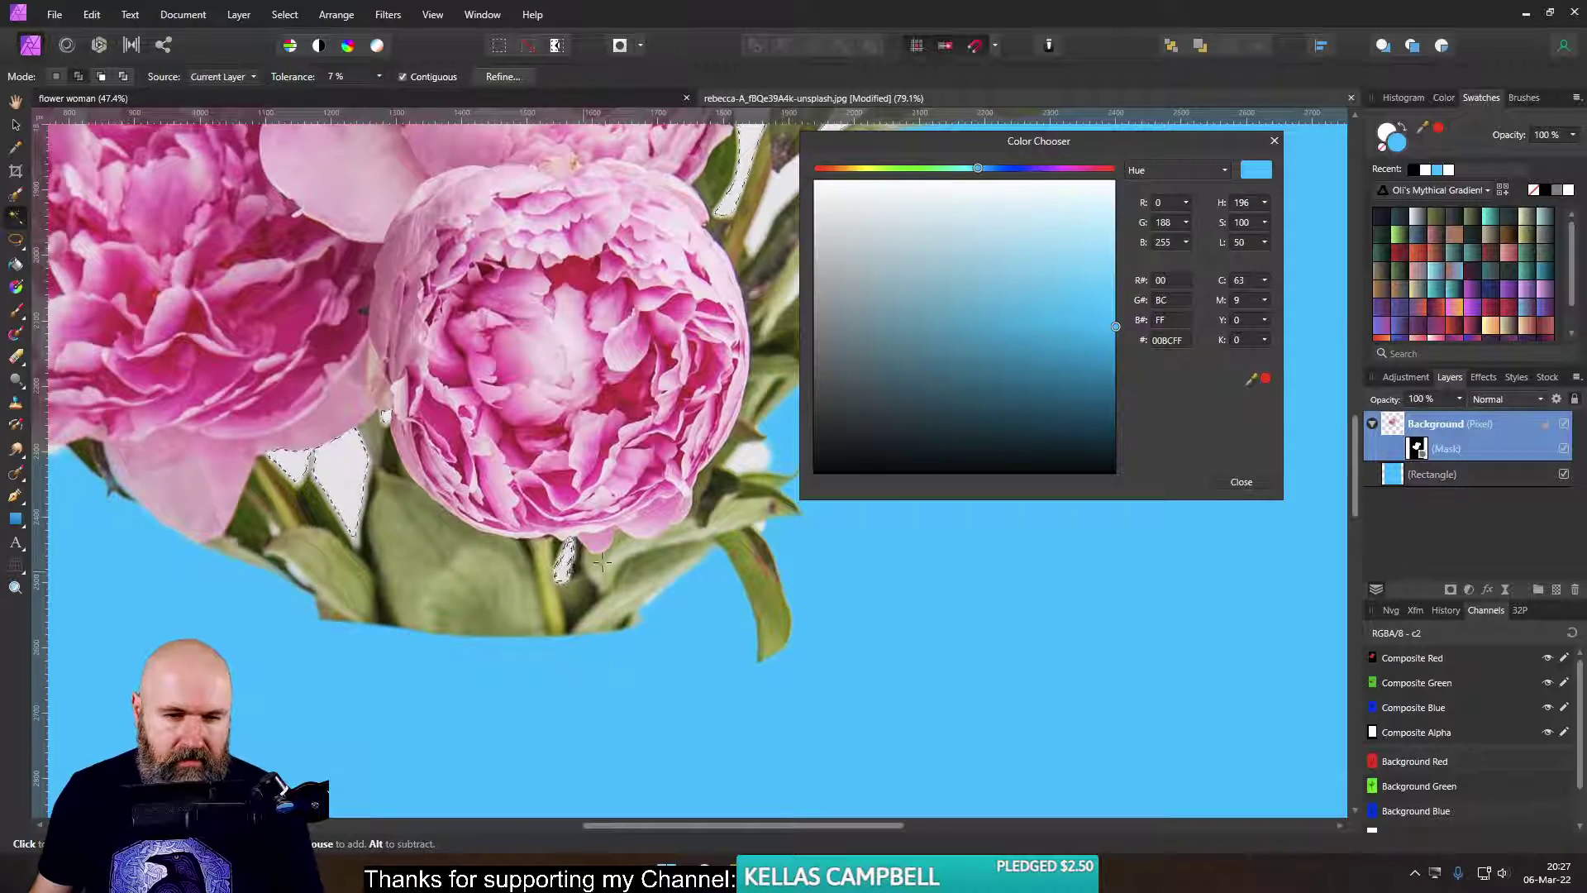
{"action": "left_click_drag", "start_coordinate": [651, 476], "coordinate": [544, 641]}
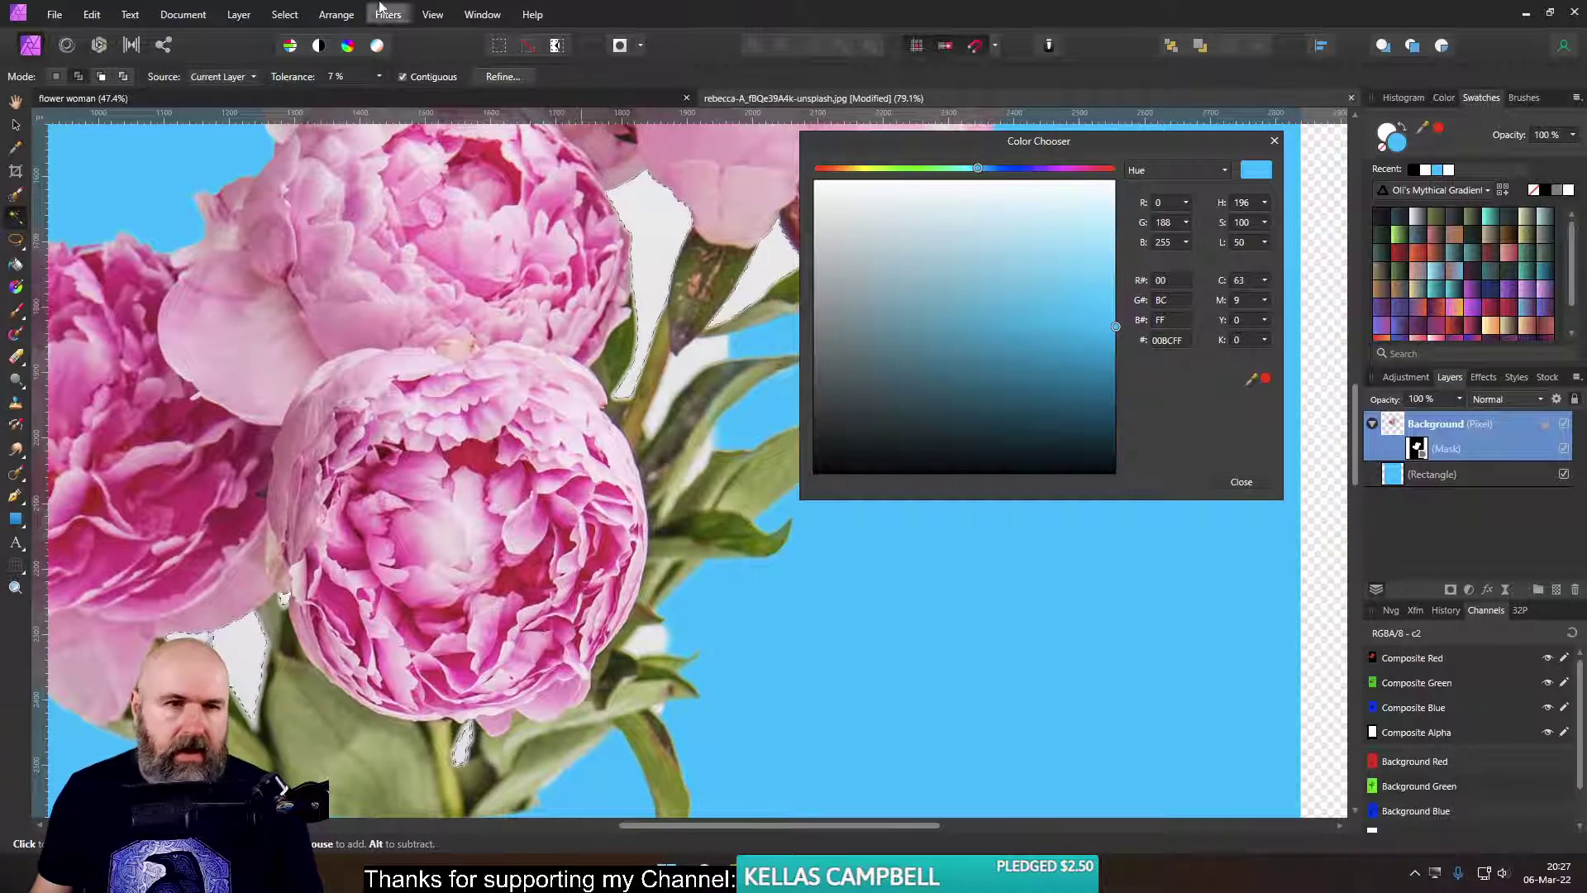
- Feather the selection of the white gaps and grow it by 6 px
{"action": "left_click", "coordinate": [239, 14]}
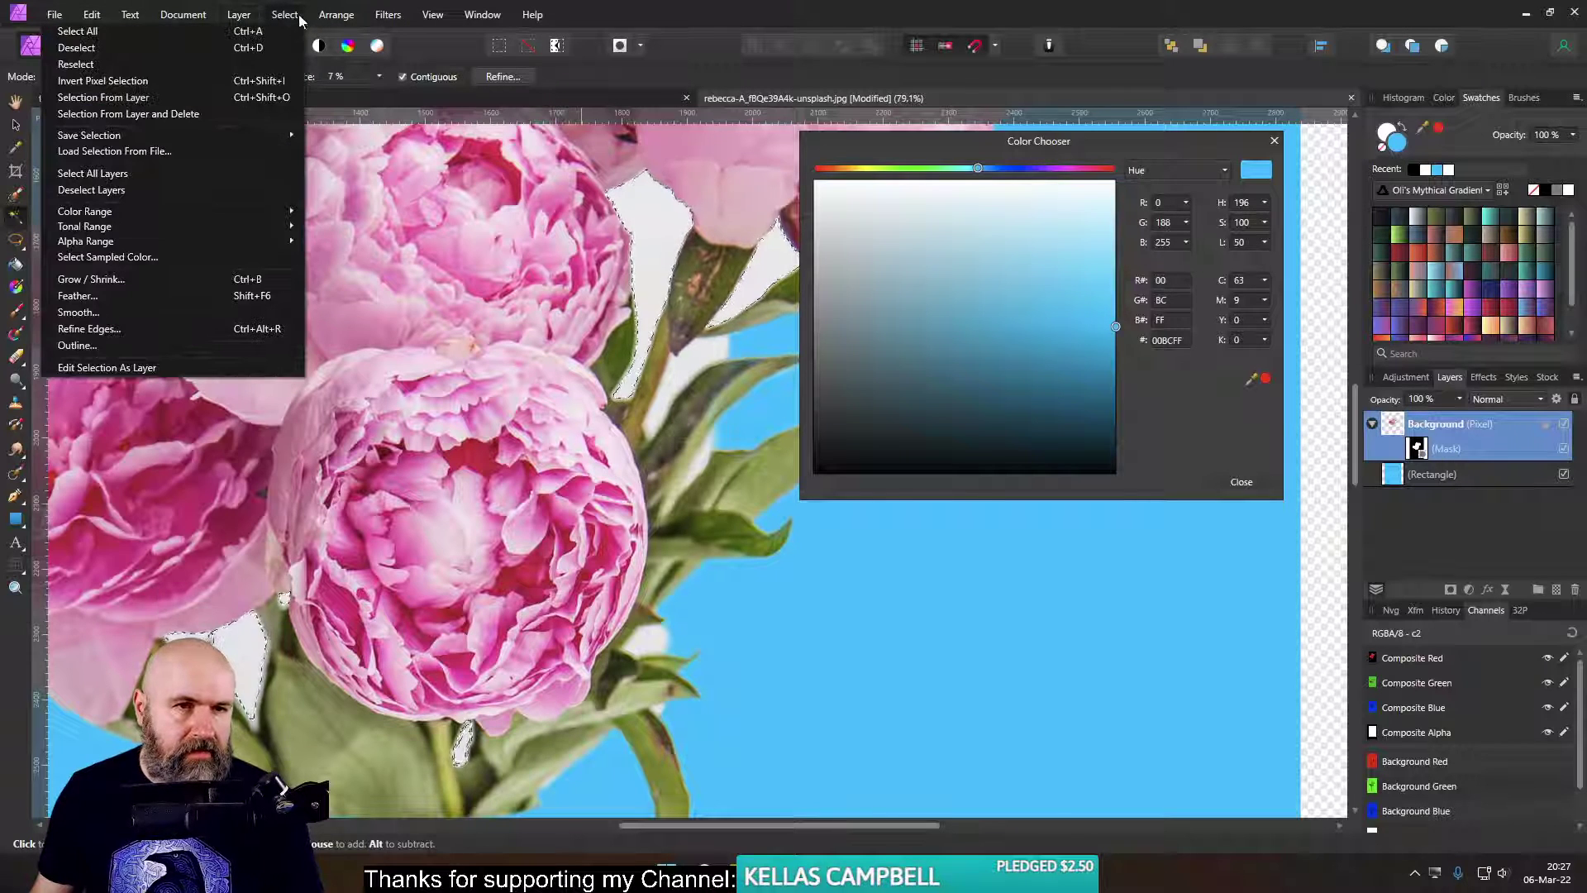
{"action": "left_click", "coordinate": [112, 296]}
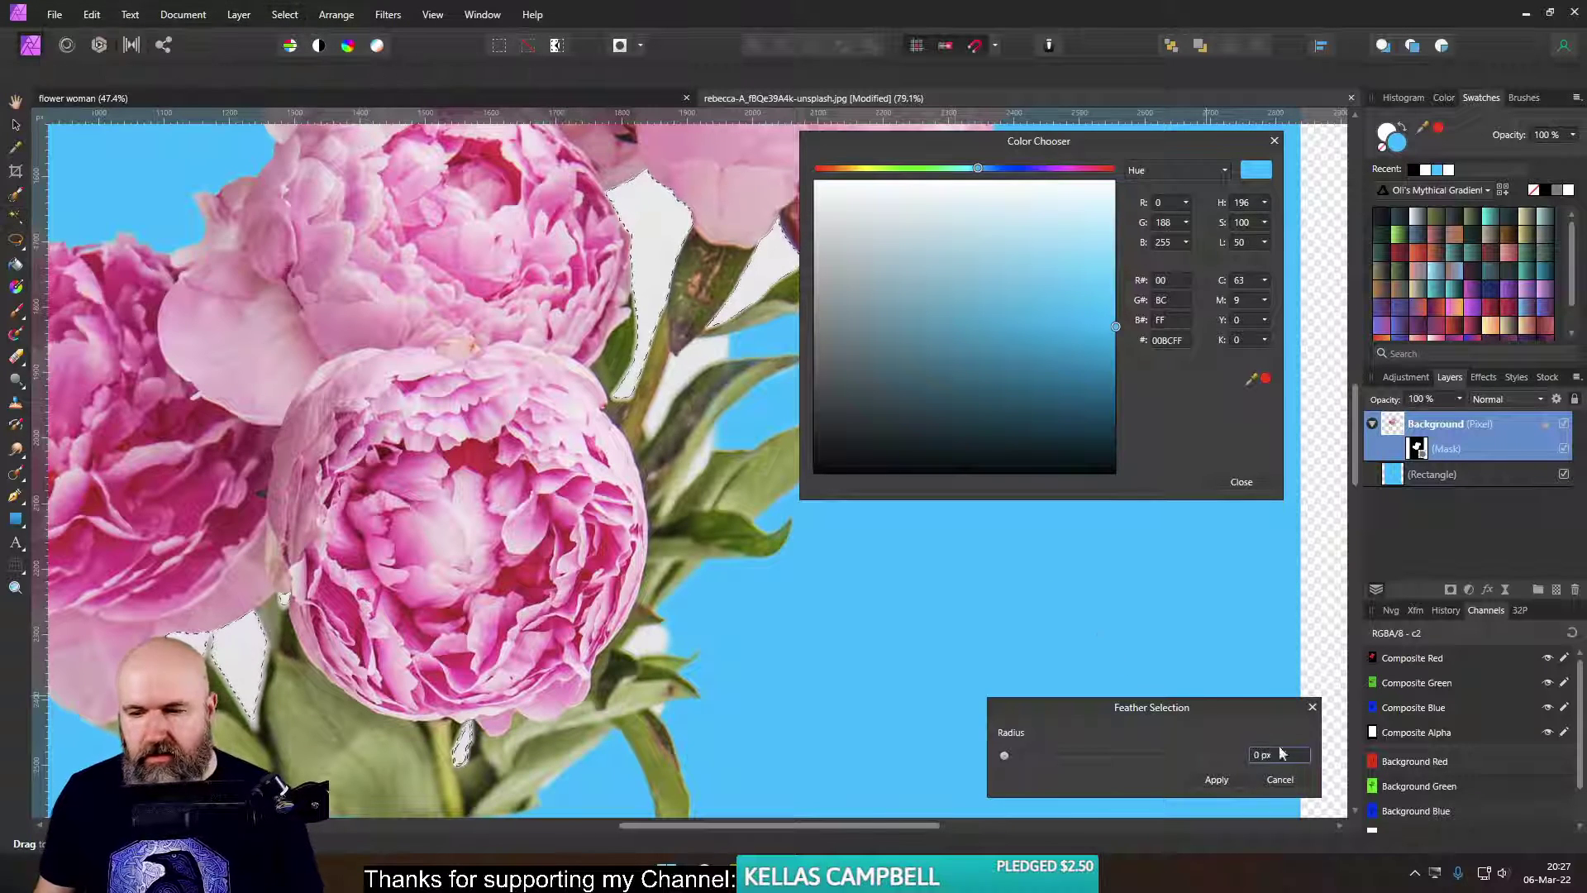
{"action": "left_click", "coordinate": [1236, 780]}
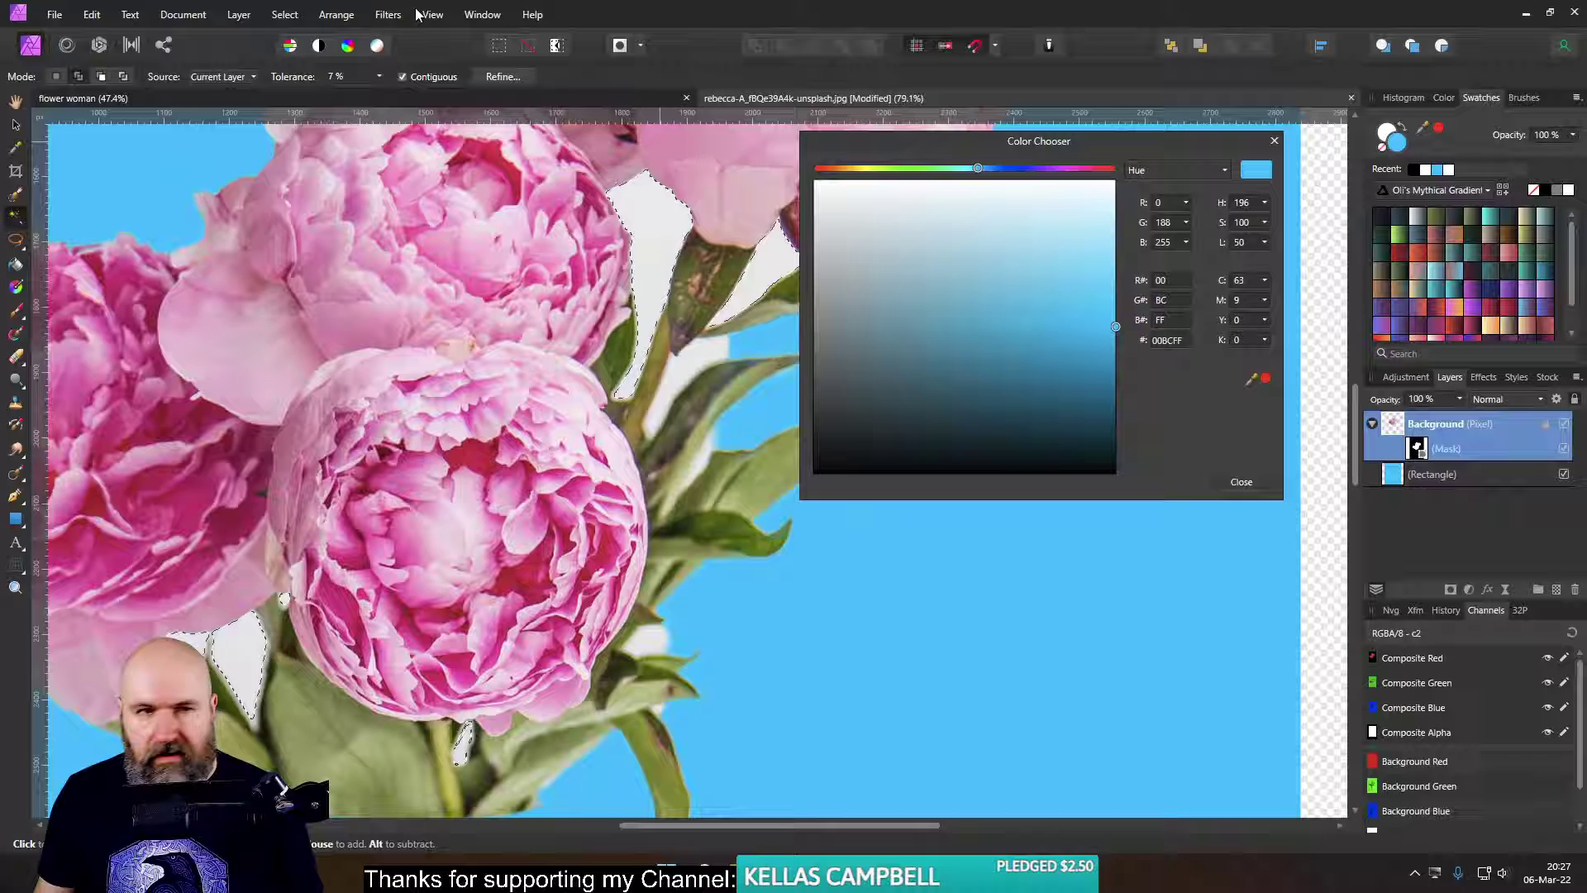
{"action": "left_click", "coordinate": [284, 15]}
{"action": "left_click", "coordinate": [145, 280]}
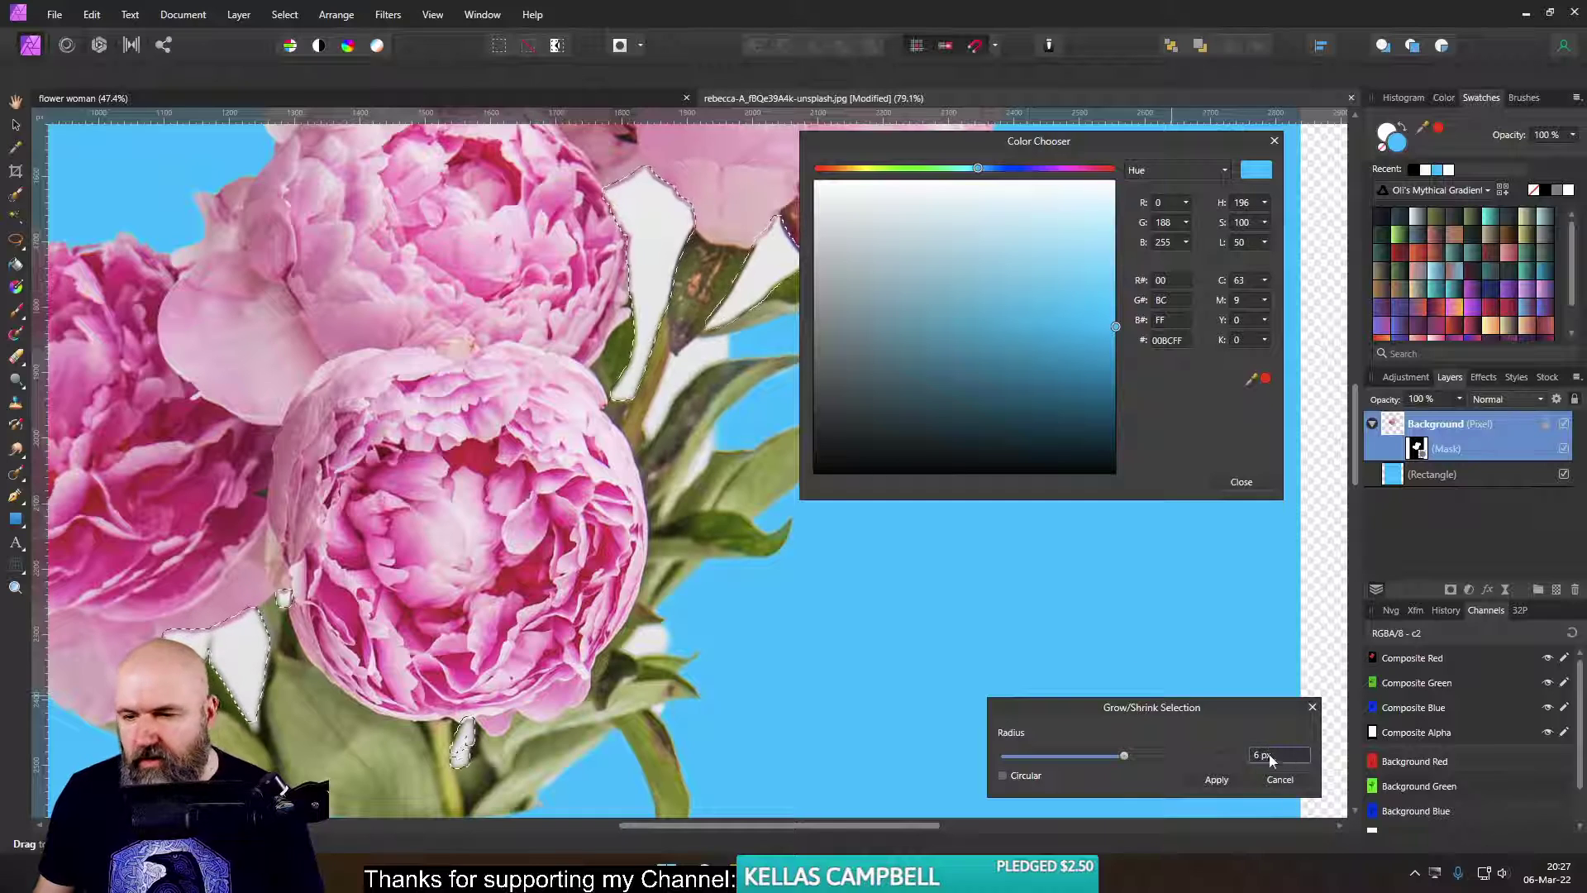
{"action": "left_click", "coordinate": [1217, 779]}
- Paint black on the mask inside the selected white gaps between peonies, stems and leaves to hide them, and deselect
{"action": "left_click", "coordinate": [1417, 450]}
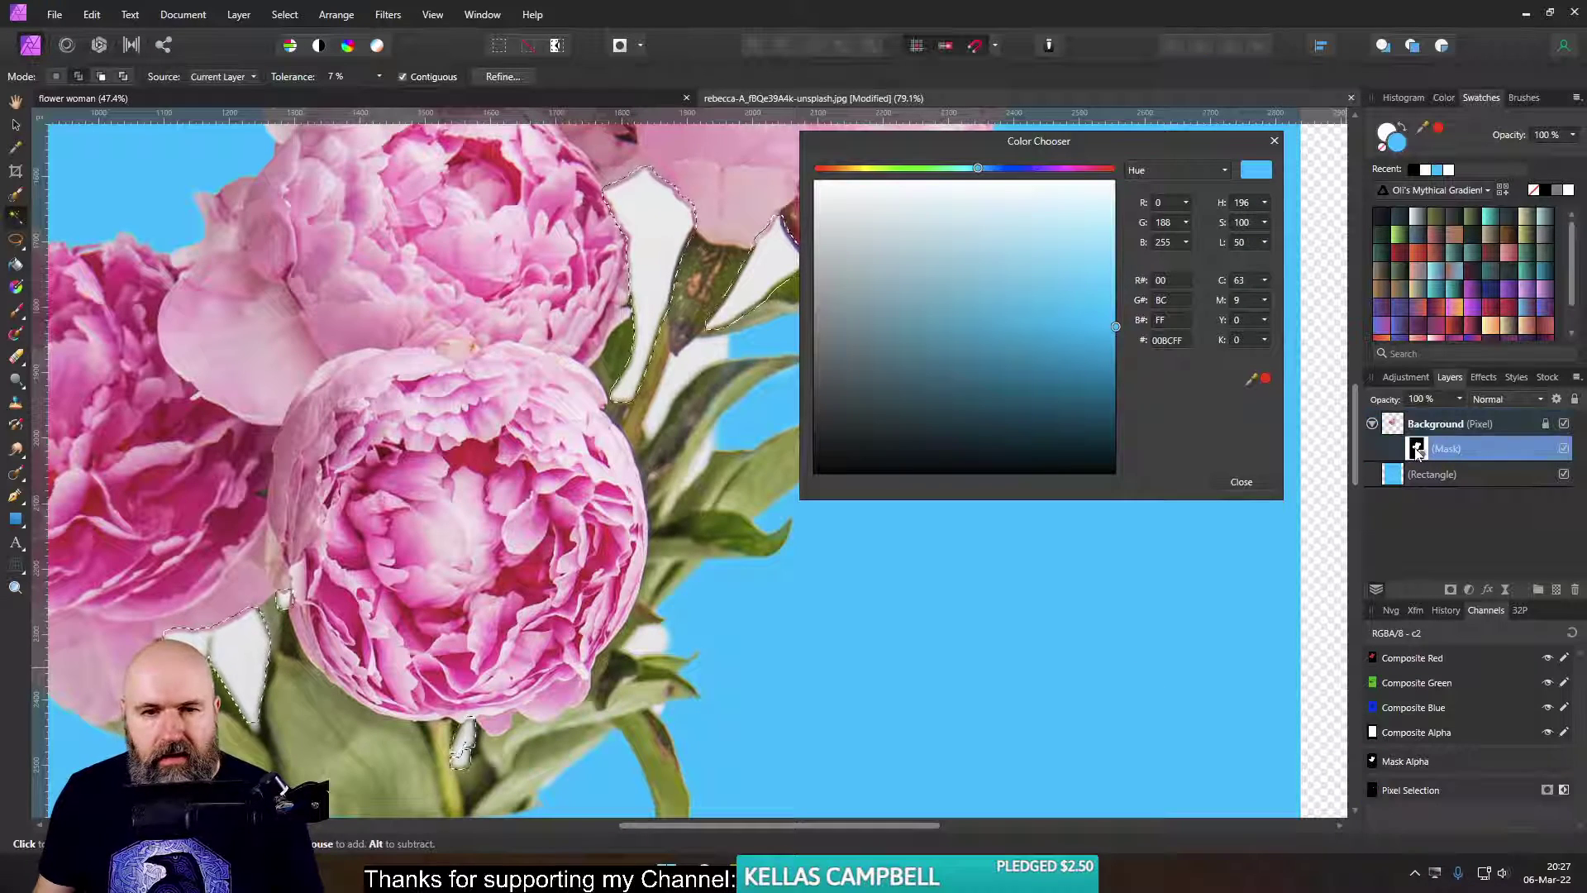
{"action": "left_click", "coordinate": [13, 314]}
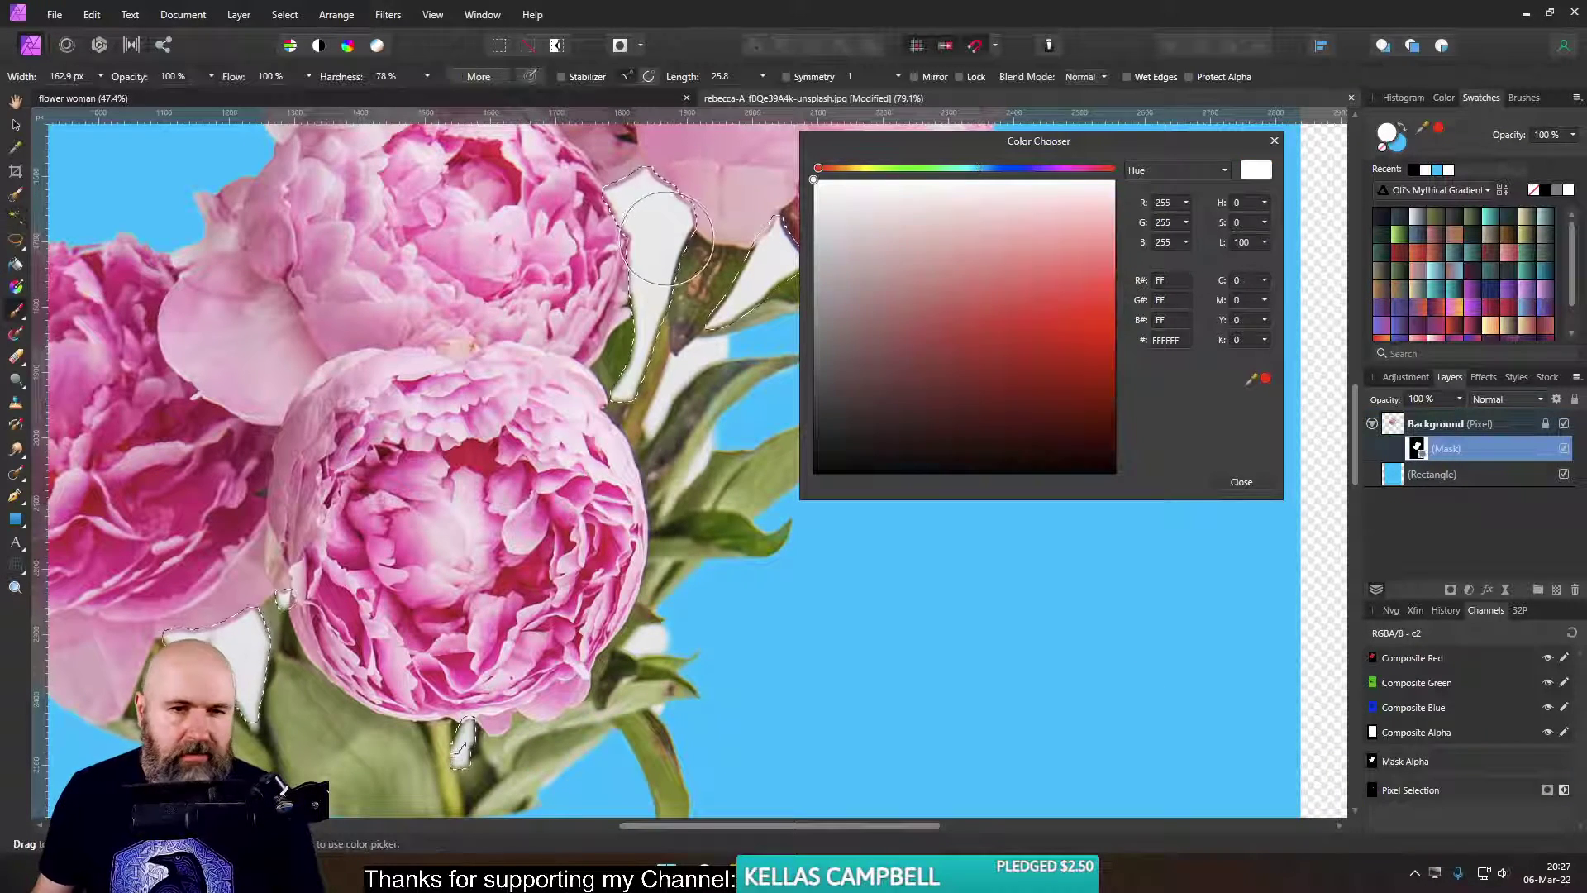
{"action": "key", "text": "x"}
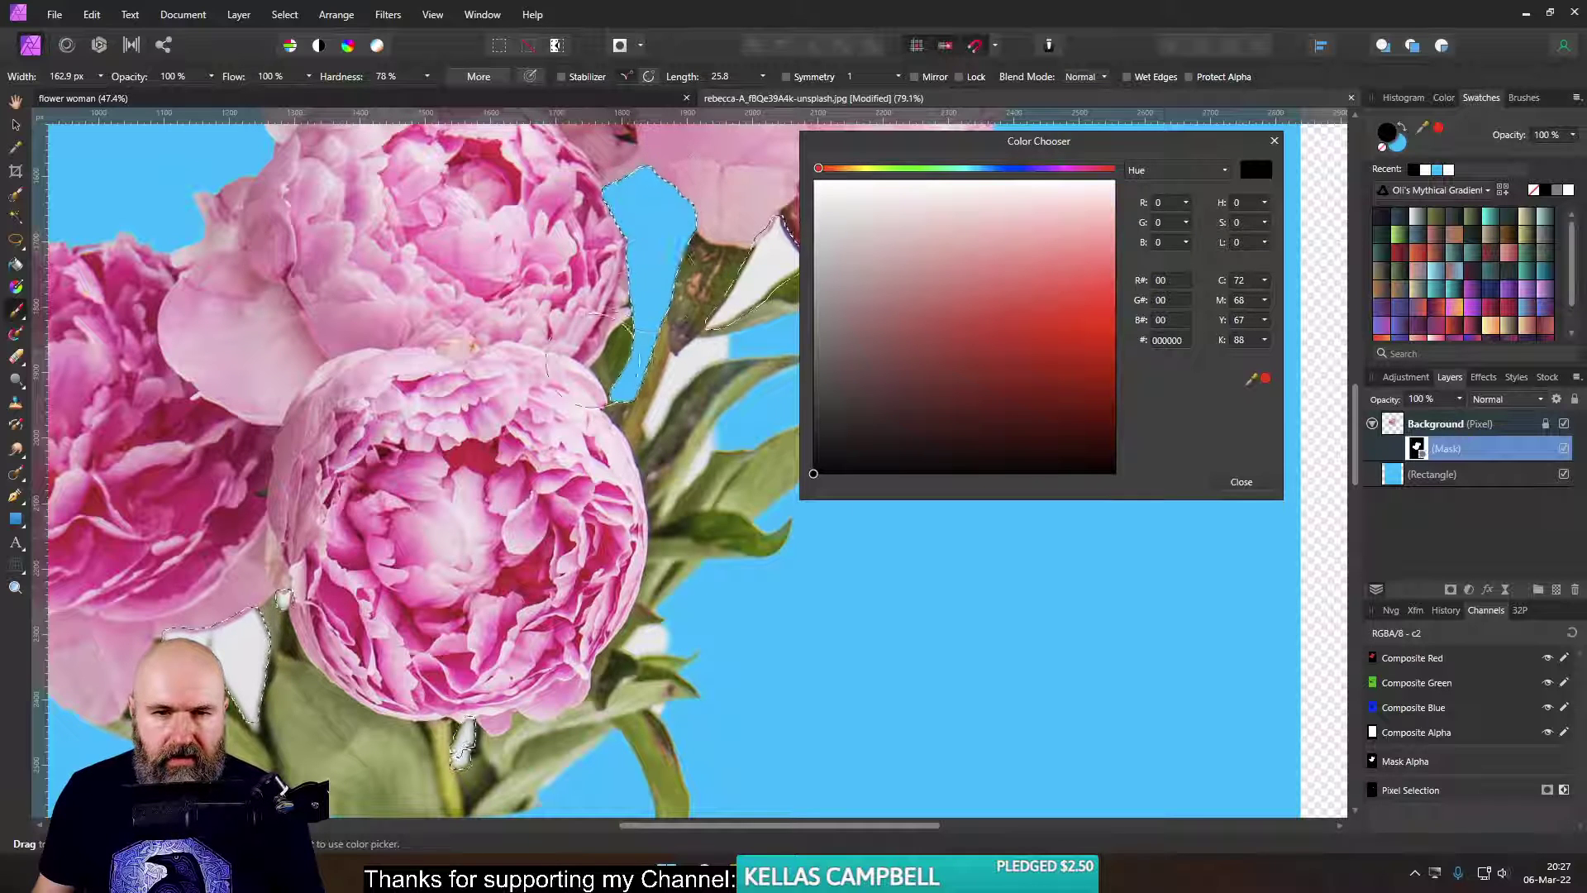
{"action": "left_click_drag", "start_coordinate": [774, 294], "coordinate": [762, 241]}
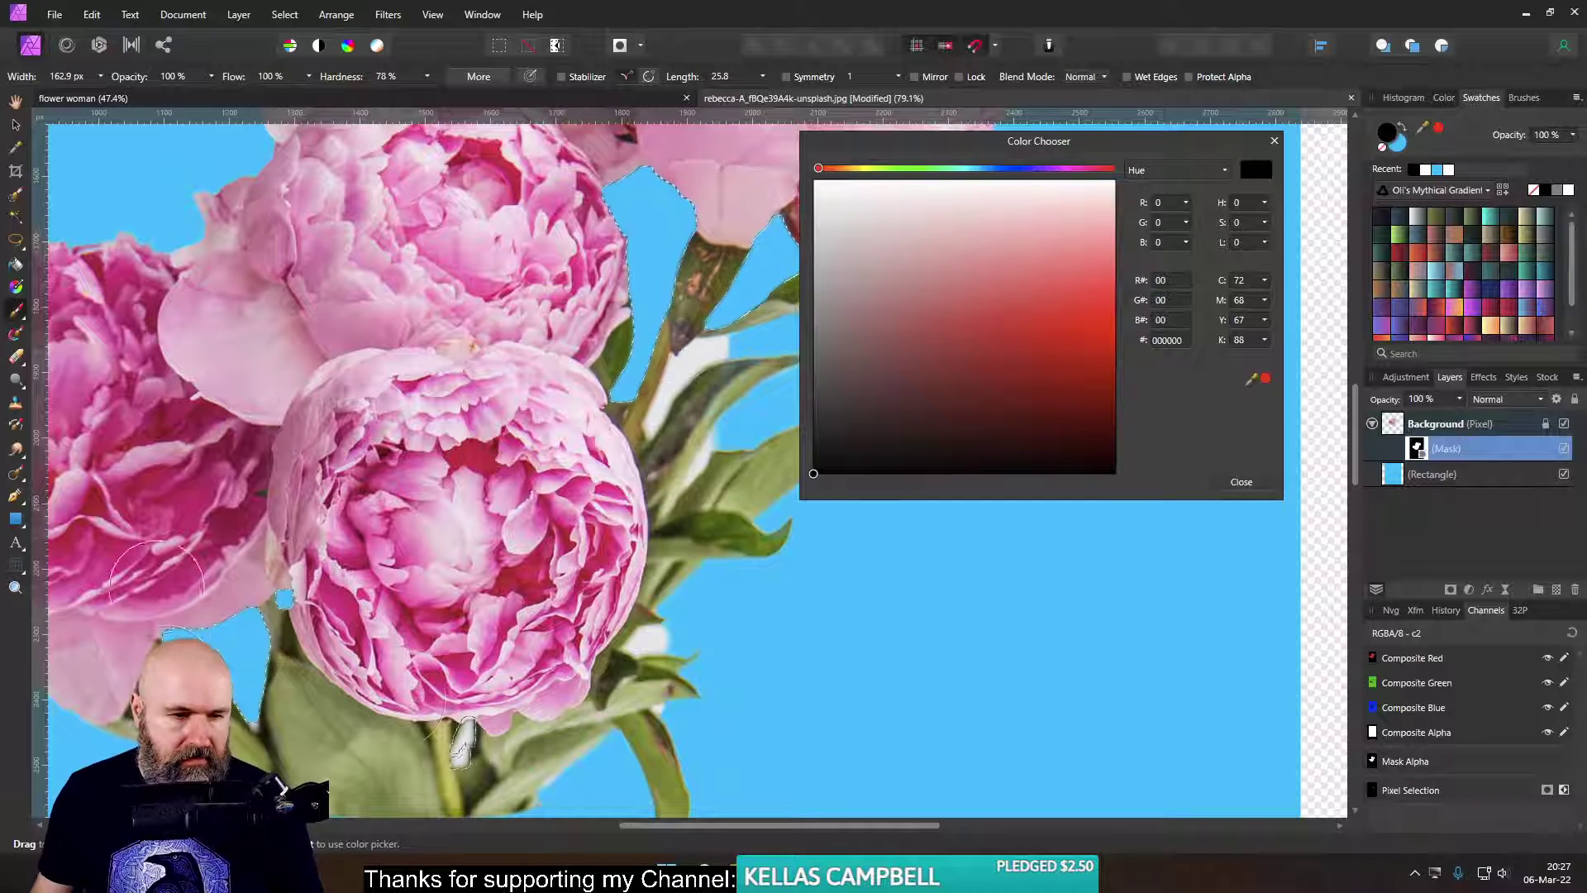
{"action": "left_click_drag", "start_coordinate": [465, 731], "coordinate": [476, 762]}
{"action": "key", "text": "ctrl+d"}
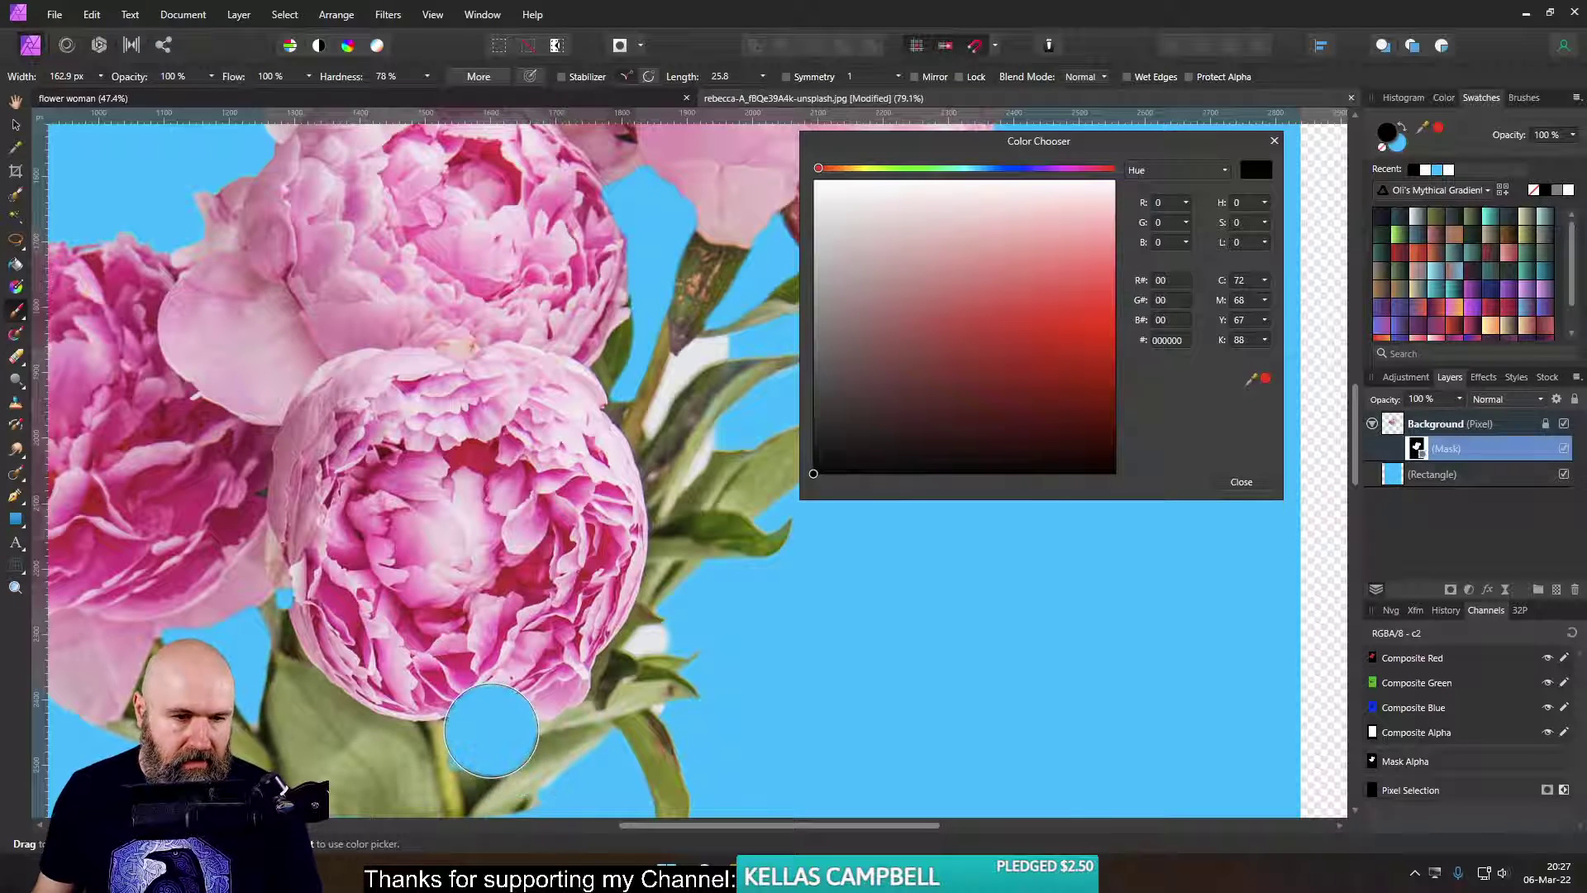
- Paint black on the mask with a 13.4 px, 85% hardness brush over the white remnants beside the lower peony's leaves
{"action": "scroll", "coordinate": [579, 592], "scroll_direction": "down", "scroll_amount": 5}
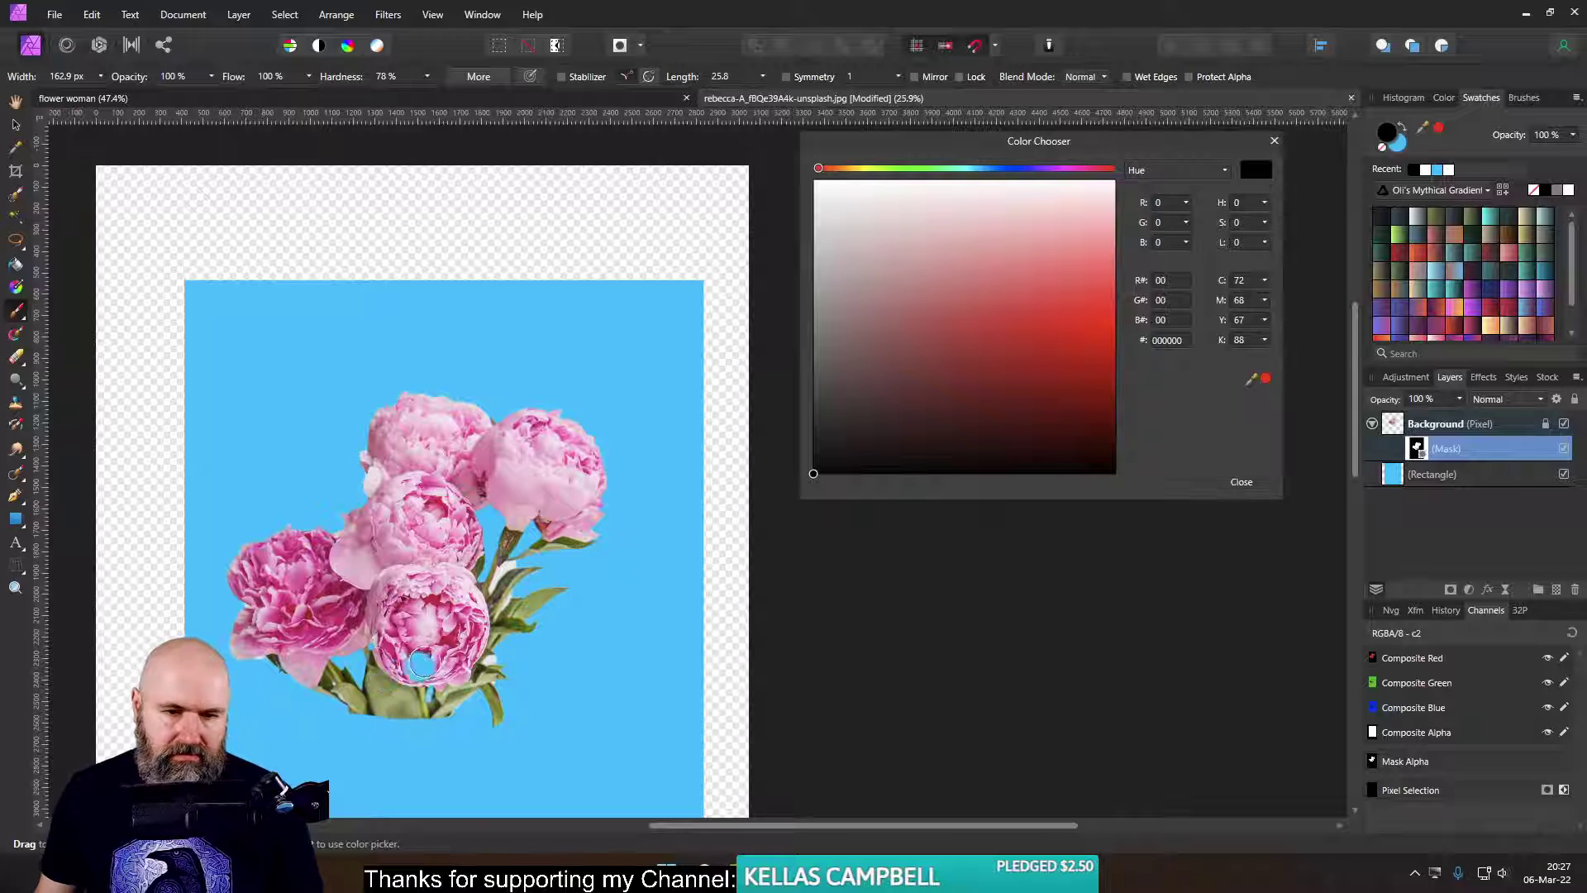
{"action": "scroll", "coordinate": [409, 666], "scroll_direction": "up", "scroll_amount": 5}
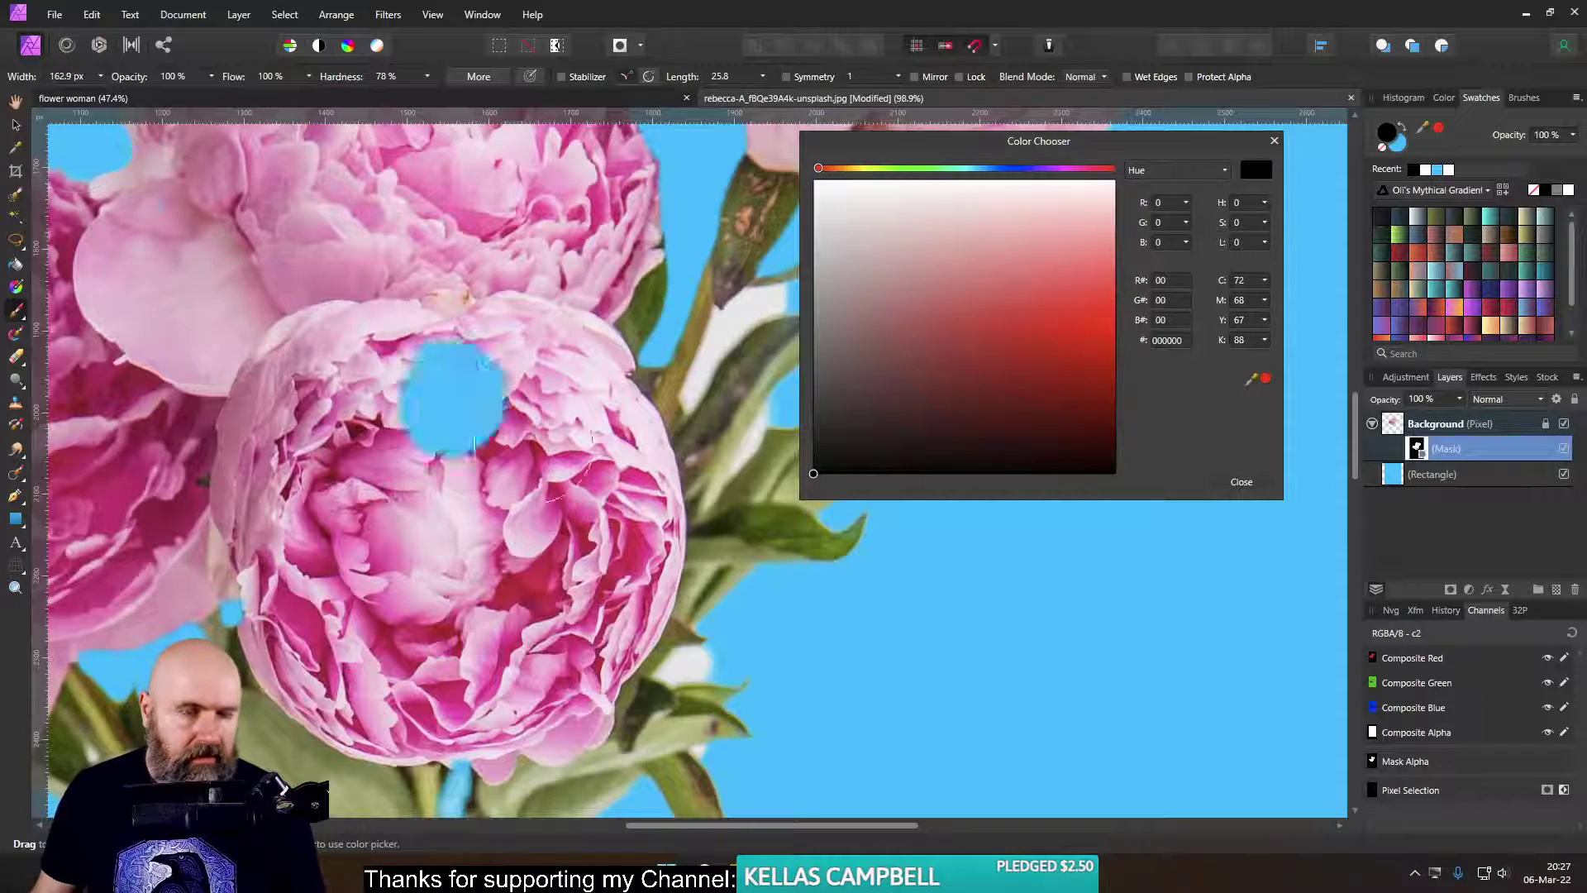
{"action": "mouse_move", "coordinate": [587, 465]}
{"action": "left_mouse_down"}
{"action": "mouse_move", "coordinate": [570, 467]}
{"action": "mouse_move", "coordinate": [698, 595]}
{"action": "left_mouse_up"}
{"action": "scroll", "coordinate": [725, 666], "scroll_direction": "up", "scroll_amount": 3}
{"action": "left_click_drag", "start_coordinate": [725, 666], "coordinate": [697, 400]}
{"action": "mouse_move", "coordinate": [743, 479]}
{"action": "left_mouse_down"}
{"action": "mouse_move", "coordinate": [632, 500]}
{"action": "mouse_move", "coordinate": [662, 499]}
{"action": "mouse_move", "coordinate": [622, 461]}
{"action": "mouse_move", "coordinate": [587, 522]}
{"action": "left_mouse_up"}
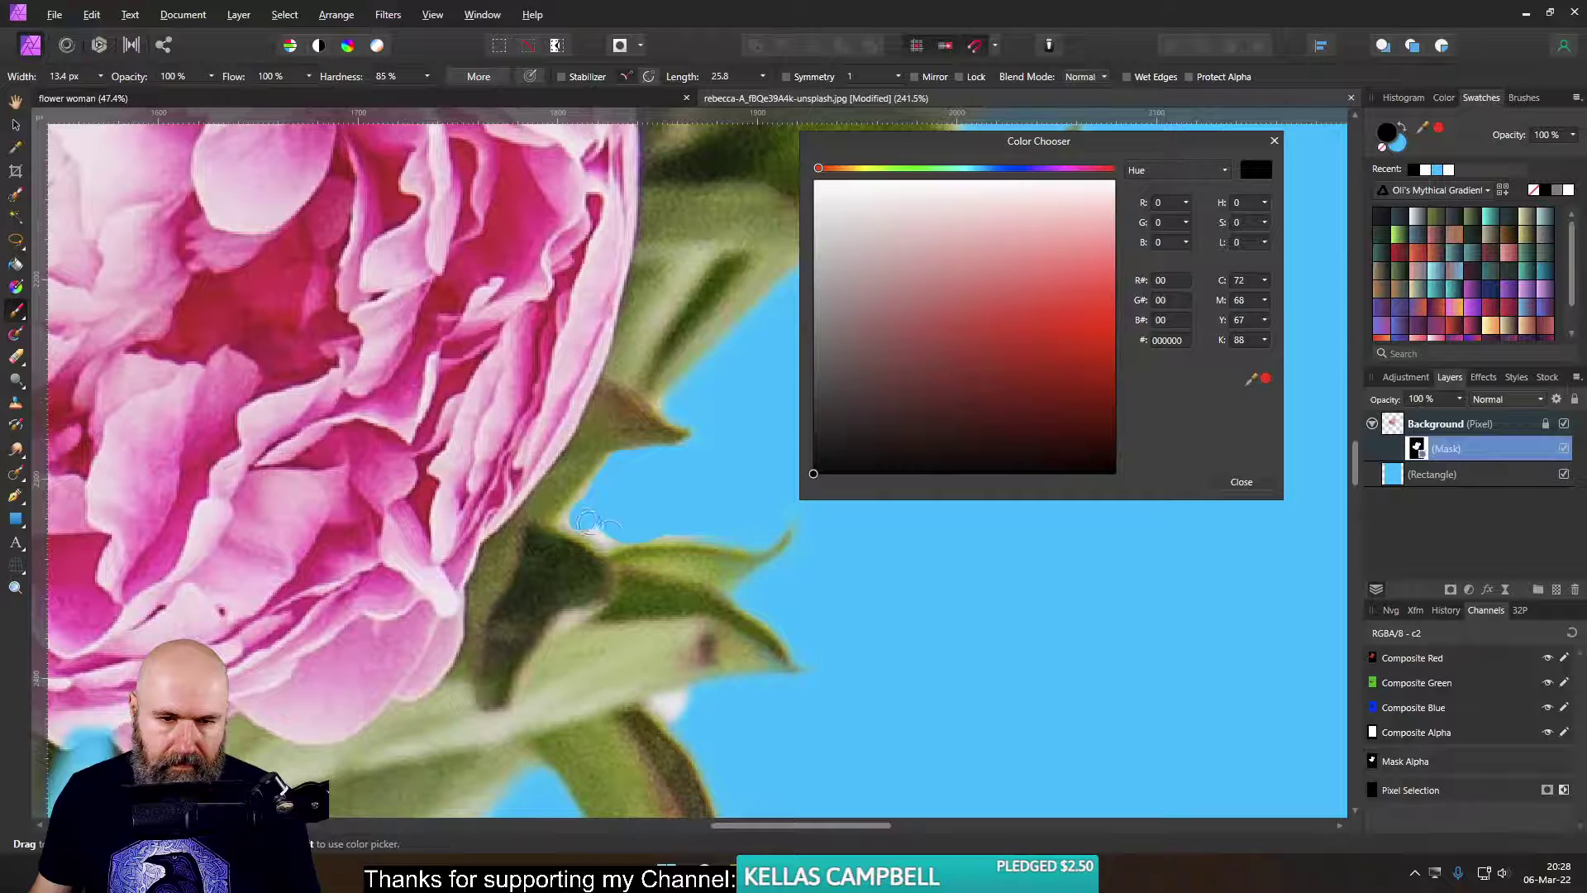
{"action": "left_click_drag", "start_coordinate": [695, 703], "coordinate": [664, 708]}
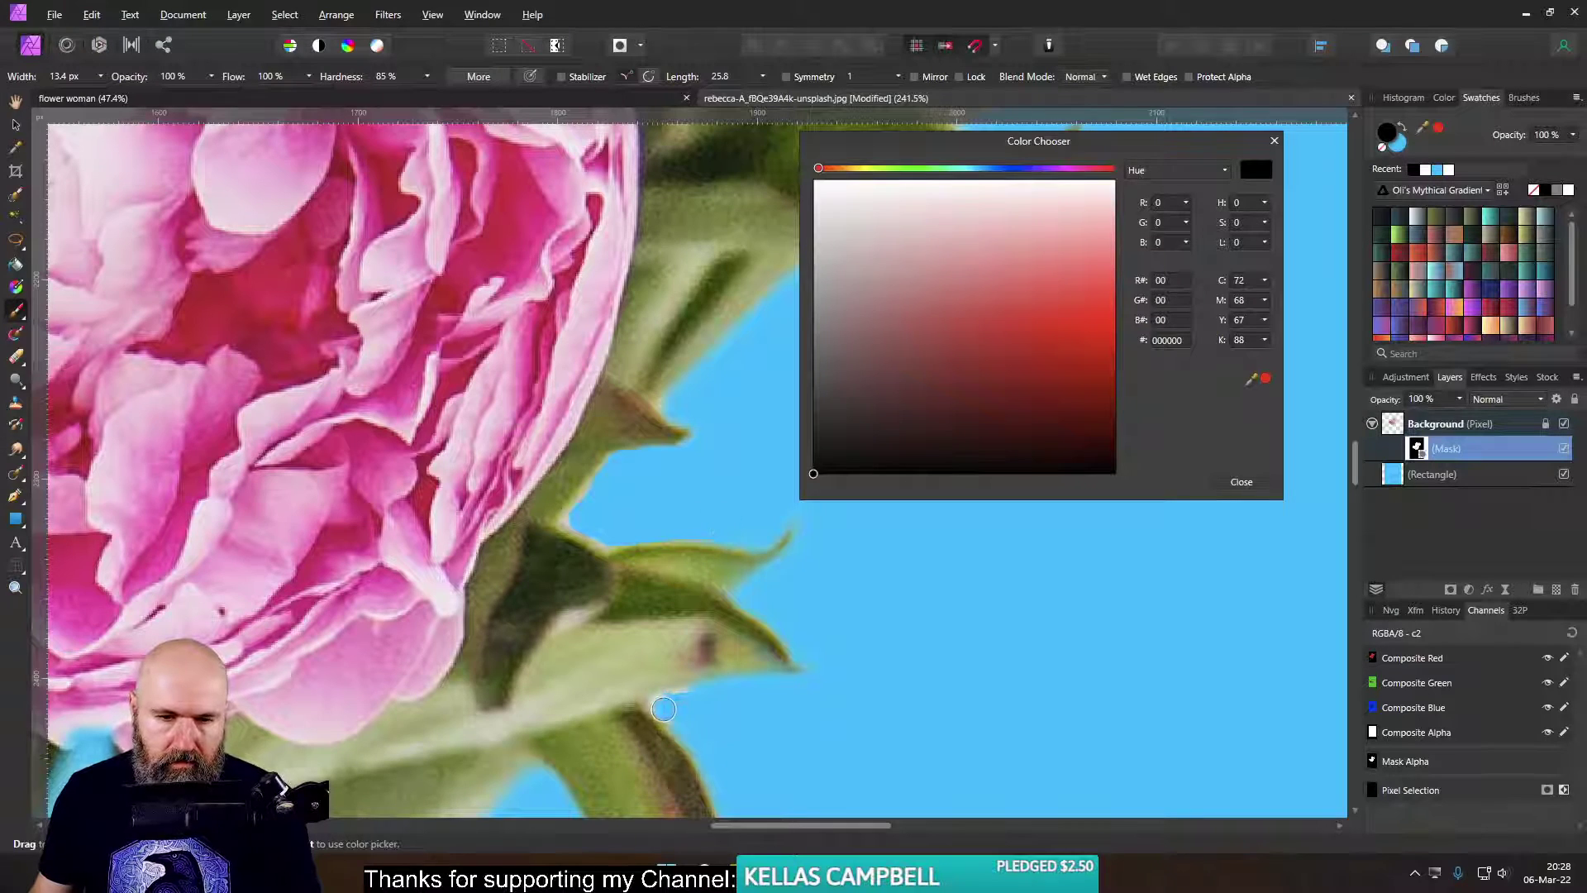
- Mask out the white remnants between the upper stem and leaves with a 13.1 px, 79% hardness black brush
{"action": "scroll", "coordinate": [672, 506], "scroll_direction": "down", "scroll_amount": 6}
{"action": "mouse_move", "coordinate": [738, 287]}
{"action": "left_mouse_down"}
{"action": "mouse_move", "coordinate": [582, 409]}
{"action": "mouse_move", "coordinate": [446, 370]}
{"action": "mouse_move", "coordinate": [500, 367]}
{"action": "mouse_move", "coordinate": [484, 364]}
{"action": "mouse_move", "coordinate": [395, 413]}
{"action": "mouse_move", "coordinate": [389, 446]}
{"action": "mouse_move", "coordinate": [509, 381]}
{"action": "mouse_move", "coordinate": [491, 392]}
{"action": "mouse_move", "coordinate": [512, 463]}
{"action": "mouse_move", "coordinate": [401, 711]}
{"action": "mouse_move", "coordinate": [430, 765]}
{"action": "mouse_move", "coordinate": [500, 602]}
{"action": "mouse_move", "coordinate": [653, 368]}
{"action": "mouse_move", "coordinate": [686, 360]}
{"action": "mouse_move", "coordinate": [523, 505]}
{"action": "mouse_move", "coordinate": [595, 451]}
{"action": "mouse_move", "coordinate": [537, 513]}
{"action": "mouse_move", "coordinate": [550, 500]}
{"action": "left_mouse_up"}
{"action": "scroll", "coordinate": [583, 406], "scroll_direction": "up", "scroll_amount": 5}
{"action": "scroll", "coordinate": [491, 392], "scroll_direction": "up", "scroll_amount": 1}
{"action": "scroll", "coordinate": [548, 384], "scroll_direction": "up", "scroll_amount": 4}
{"action": "scroll", "coordinate": [539, 418], "scroll_direction": "down", "scroll_amount": 5}
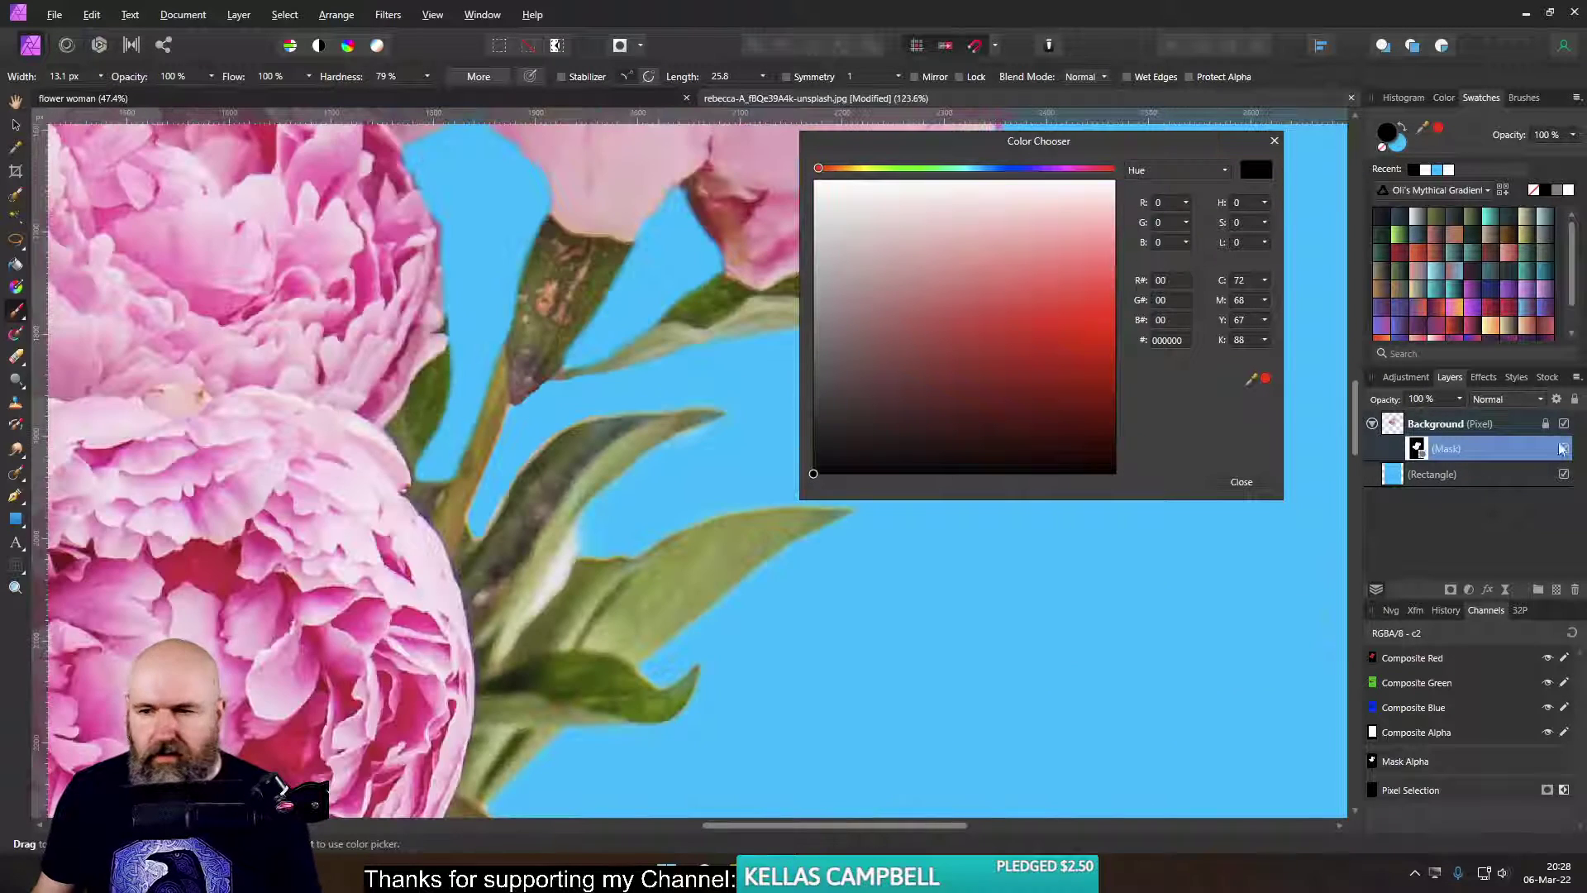
- Toggle the blue rectangle layer to compare the cut-out's edges and leave it hidden
{"action": "left_click", "coordinate": [1563, 475]}
{"action": "left_click", "coordinate": [1564, 474]}
{"action": "left_click", "coordinate": [1563, 475]}
{"action": "left_click", "coordinate": [1564, 474]}
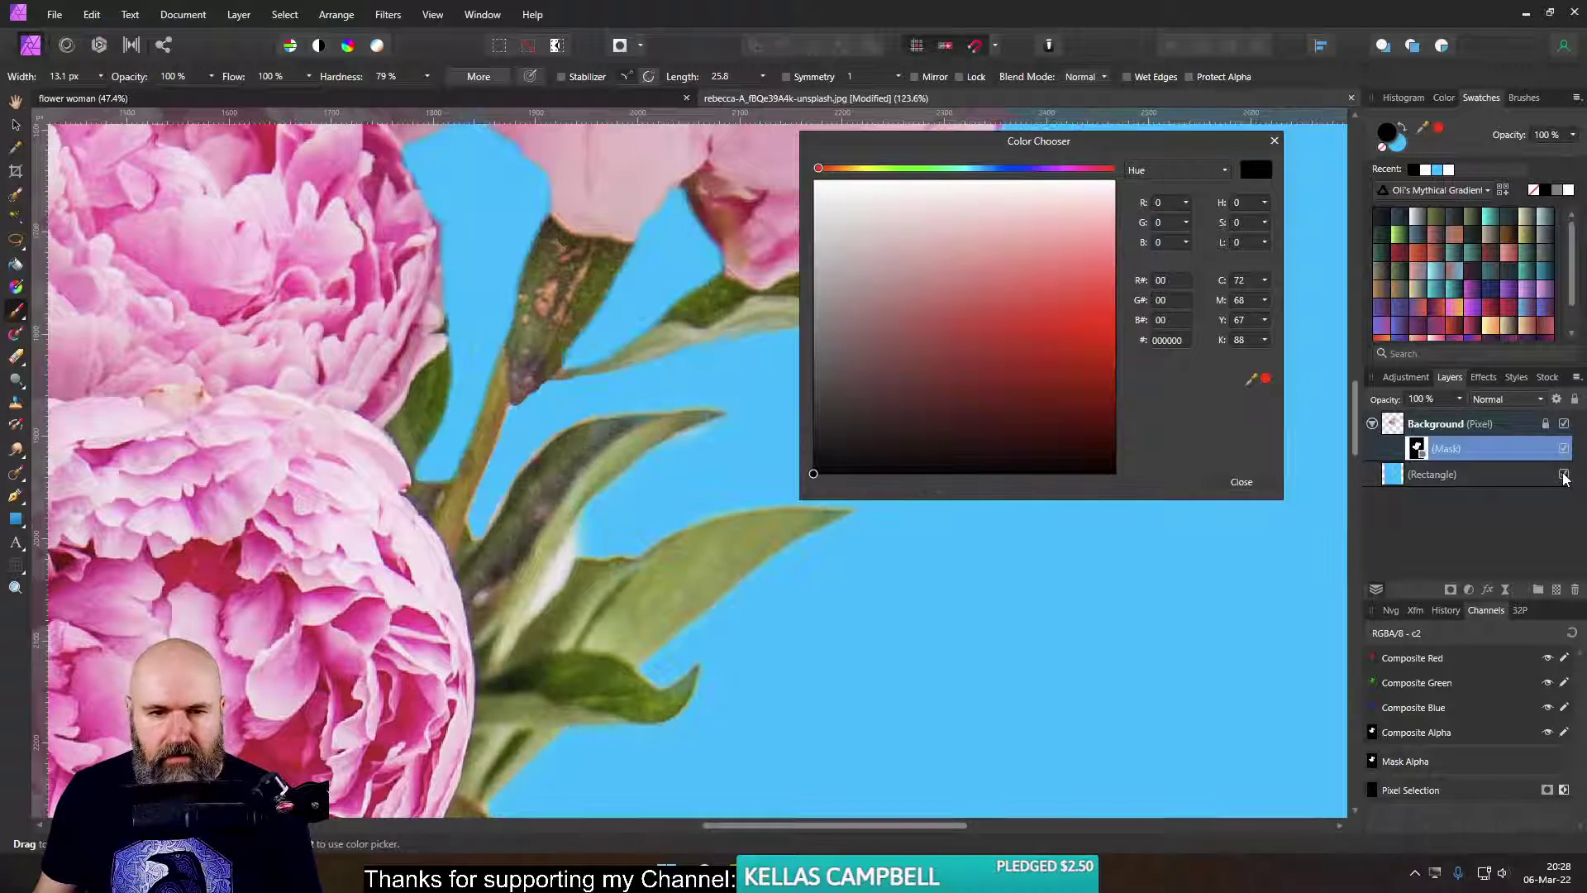
{"action": "left_click", "coordinate": [1563, 474]}
{"action": "scroll", "coordinate": [744, 463], "scroll_direction": "down", "scroll_amount": 5}
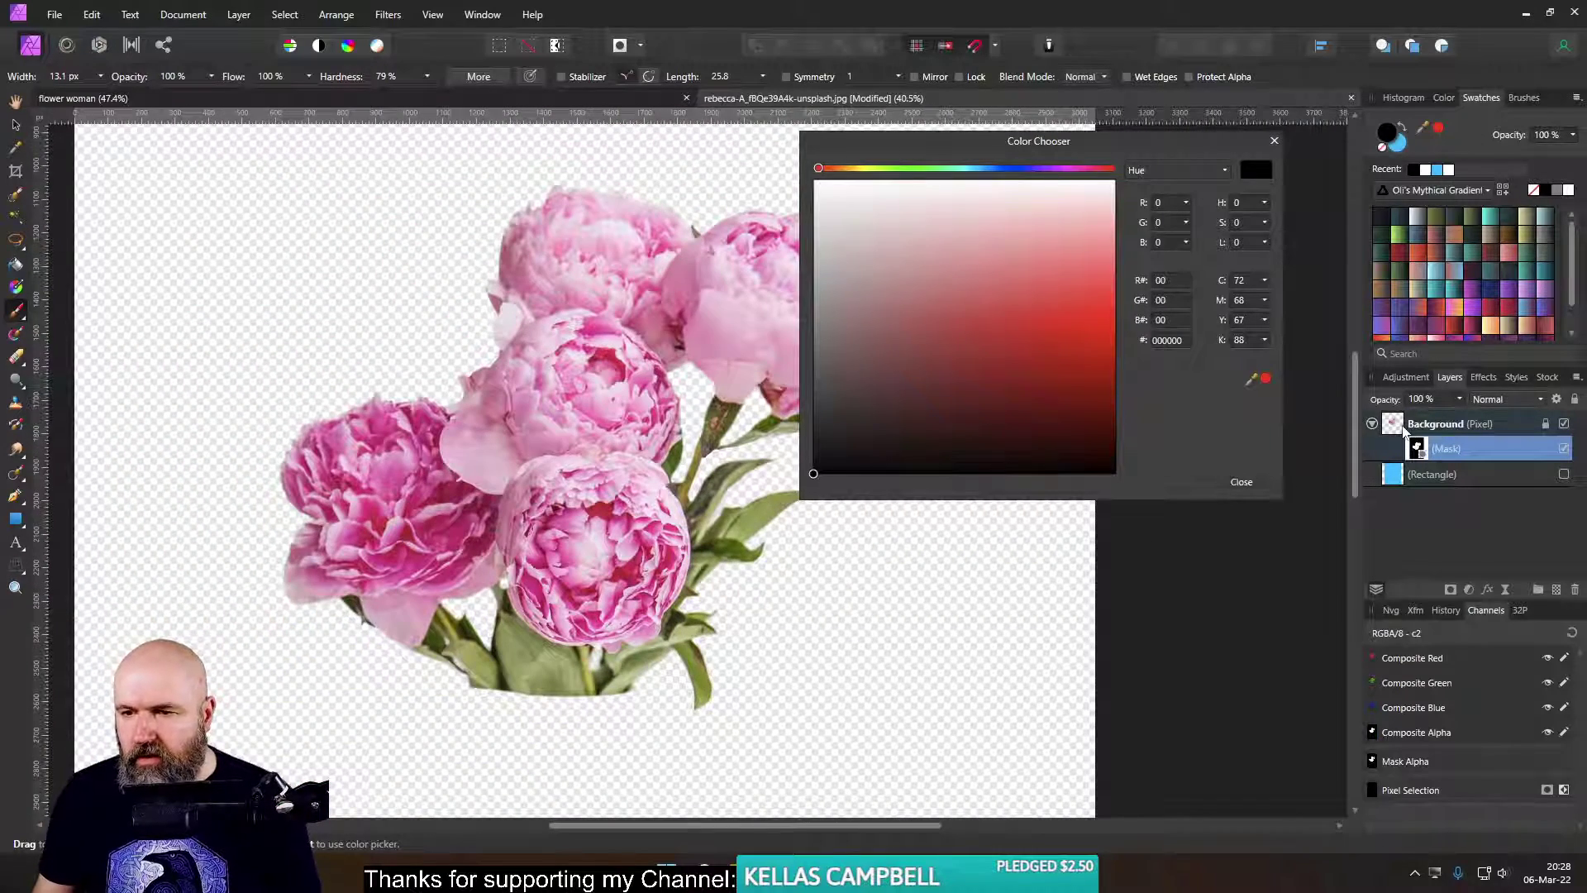
- Rasterize and trim the masked Background layer so the mask is baked into the peony cut-out
{"action": "left_click", "coordinate": [1414, 428]}
{"action": "scroll", "coordinate": [722, 526], "scroll_direction": "down", "scroll_amount": 5}
{"action": "scroll", "coordinate": [722, 525], "scroll_direction": "up", "scroll_amount": 3}
{"action": "scroll", "coordinate": [721, 526], "scroll_direction": "up", "scroll_amount": 1}
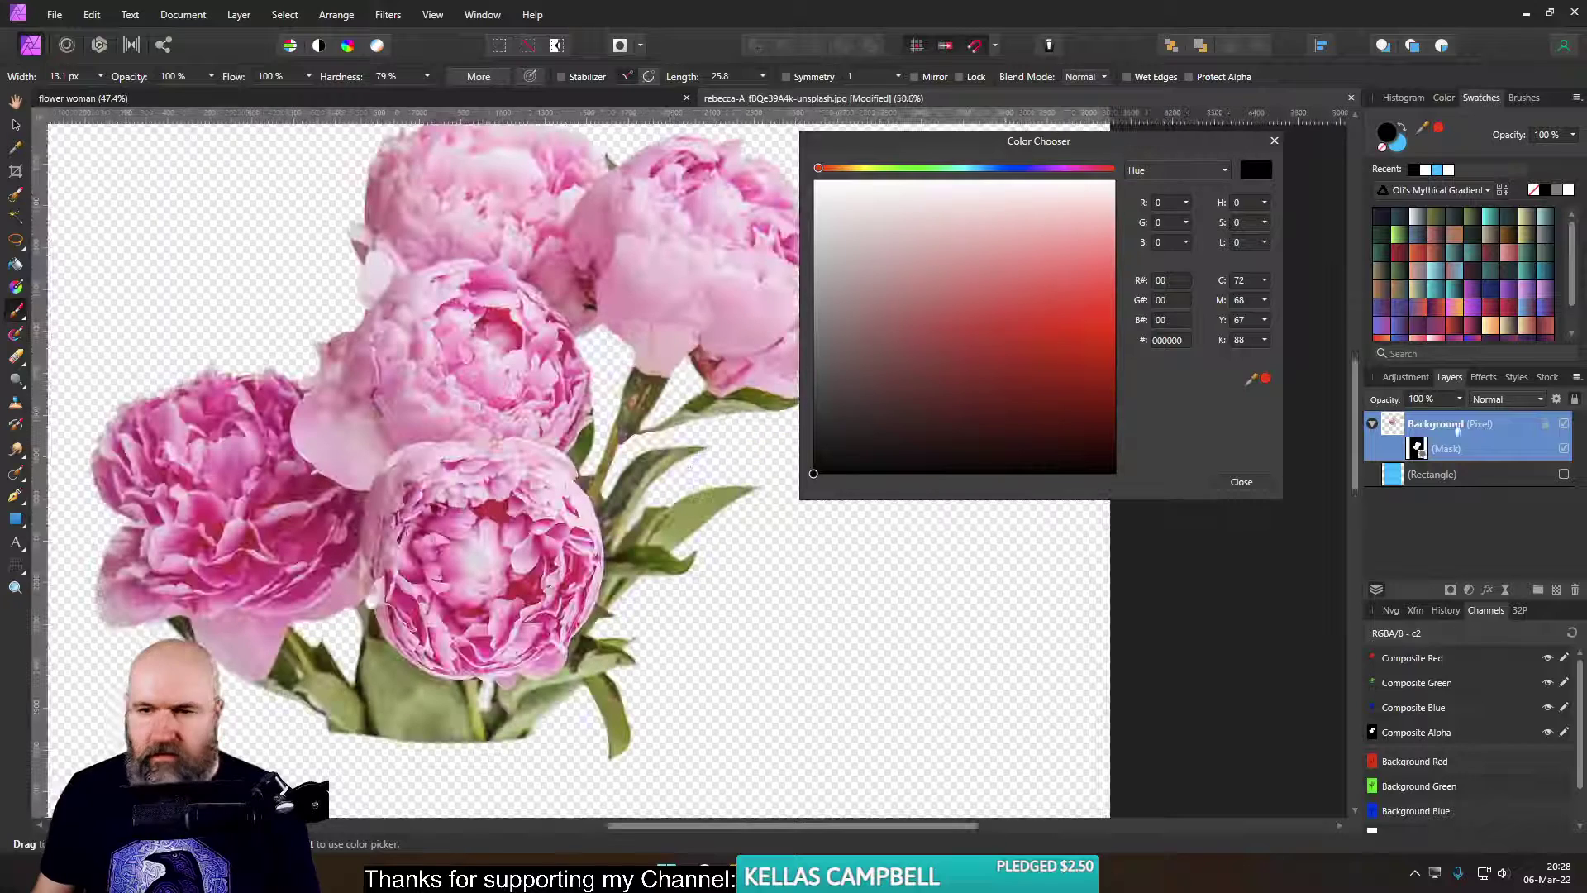
{"action": "right_click", "coordinate": [1394, 424]}
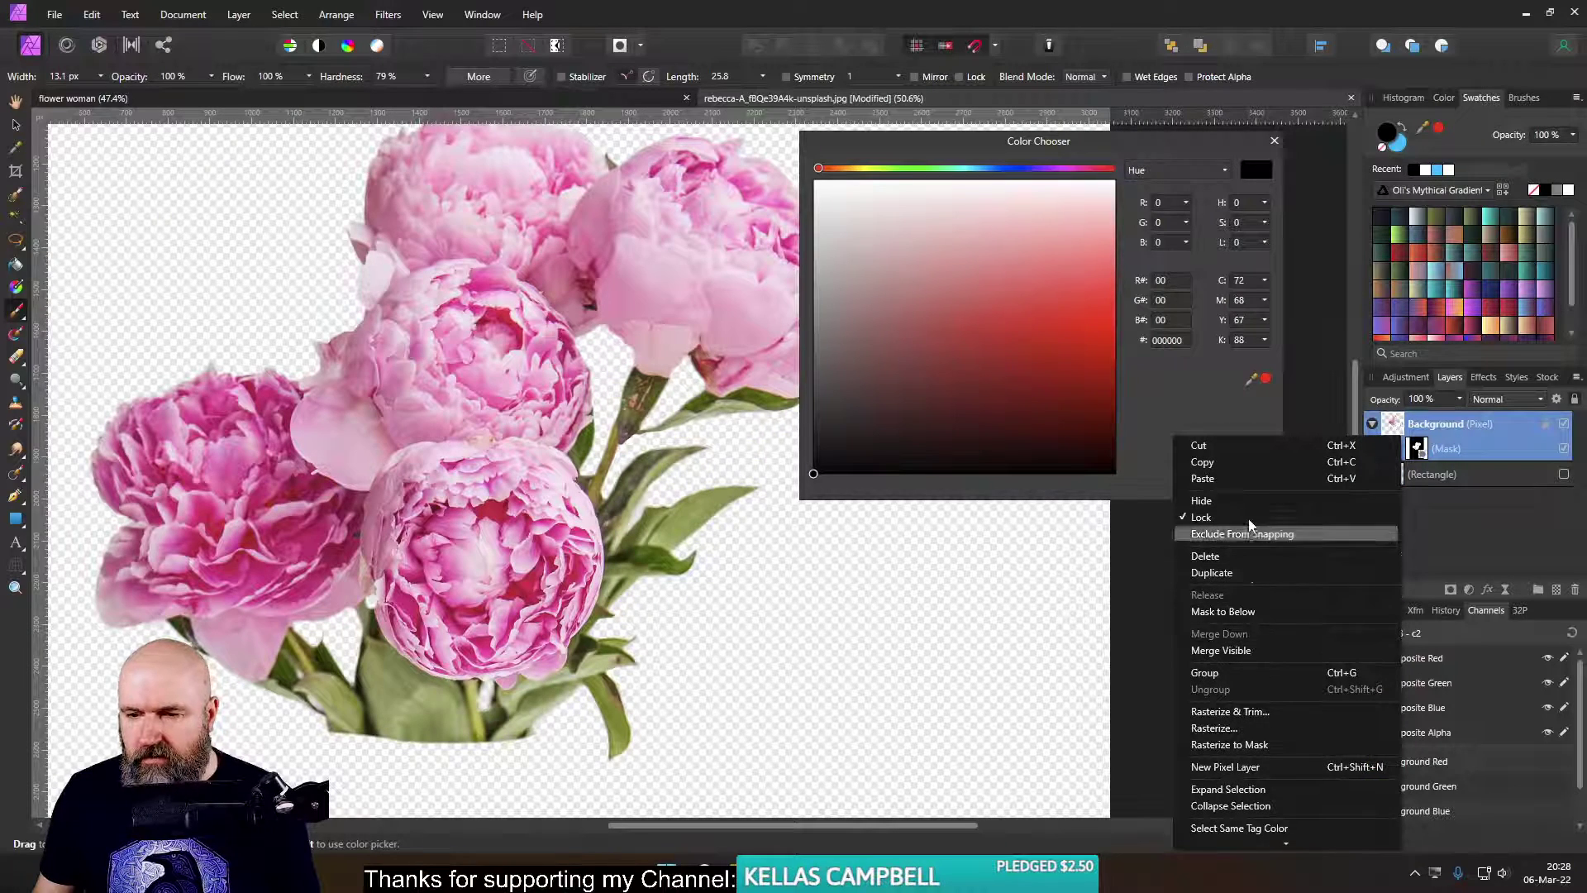
{"action": "left_click", "coordinate": [1276, 712]}
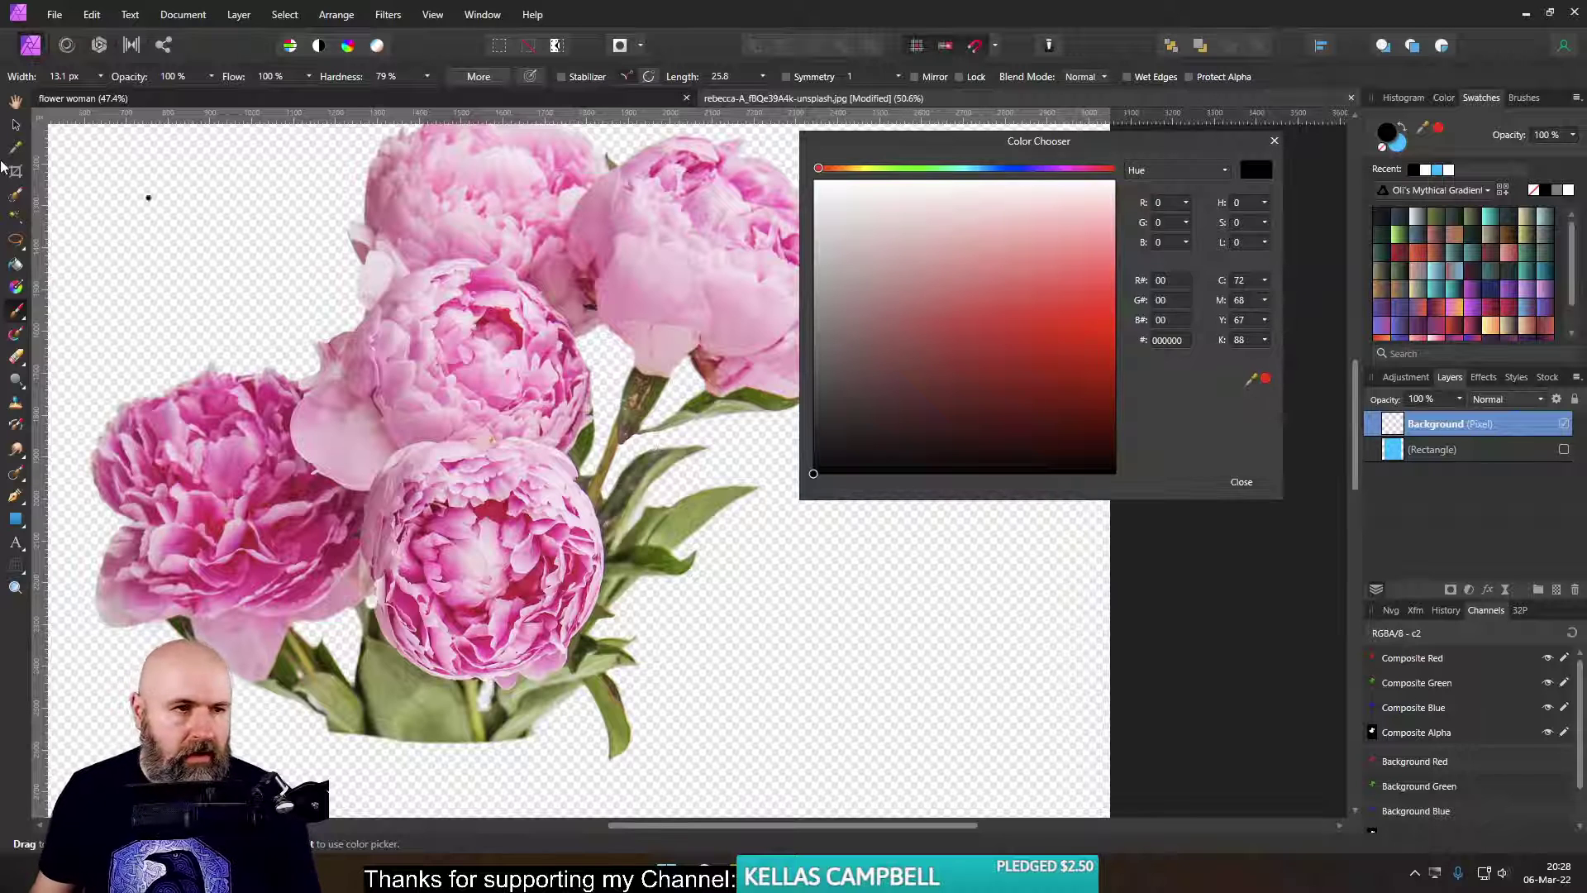
- Delete the empty area below the bouquet using a rectangular marquee selection so the layer's bounds fit the flowers
{"action": "left_click", "coordinate": [16, 124]}
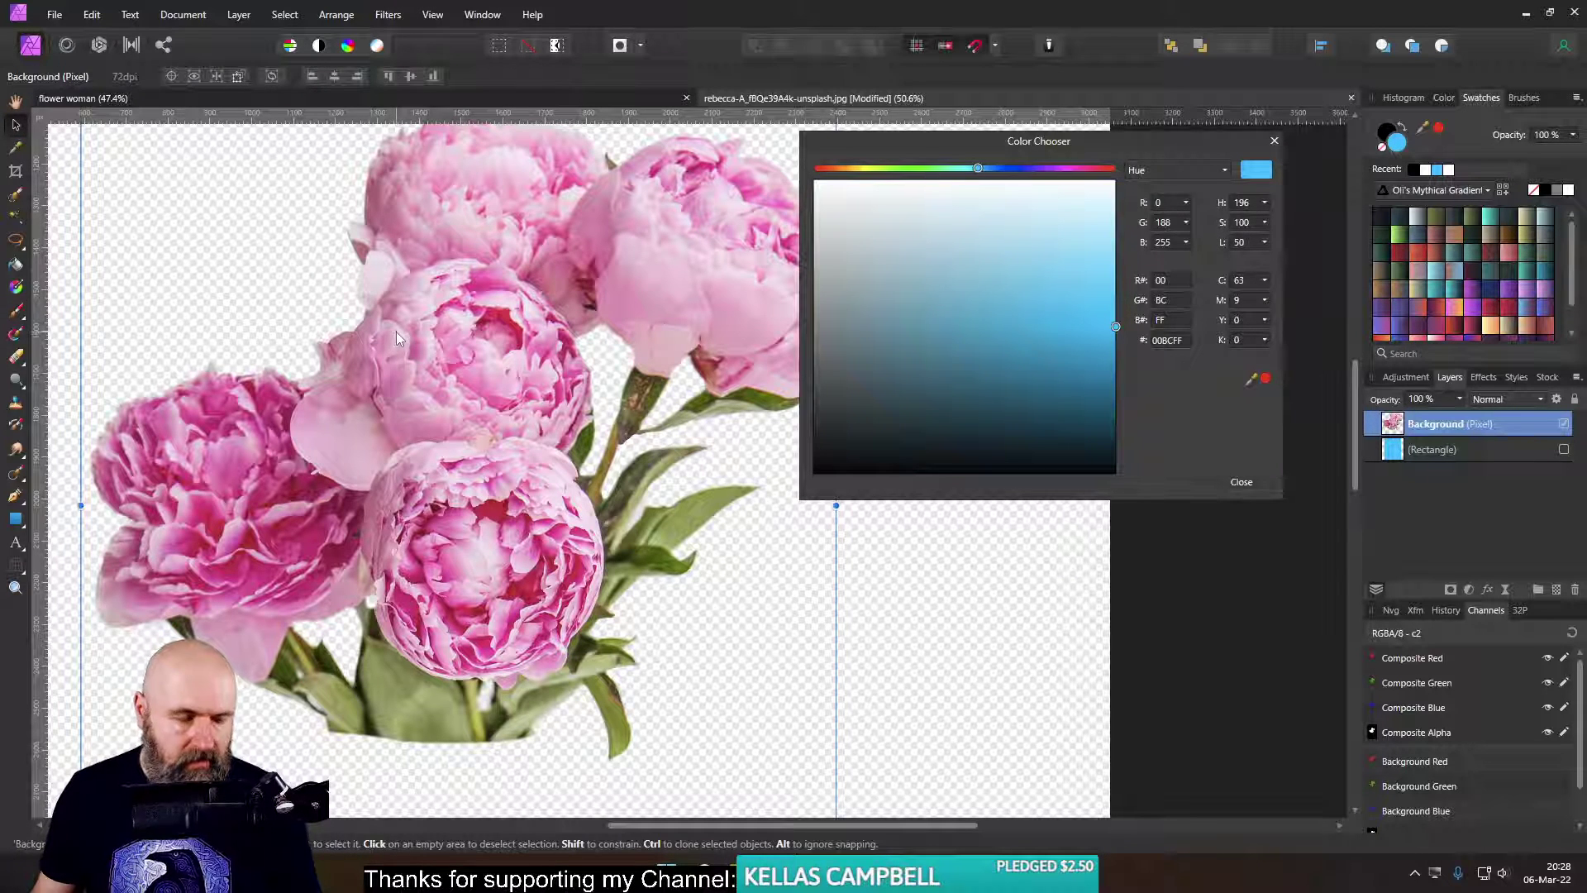
{"action": "scroll", "coordinate": [420, 415], "scroll_direction": "down", "scroll_amount": 5}
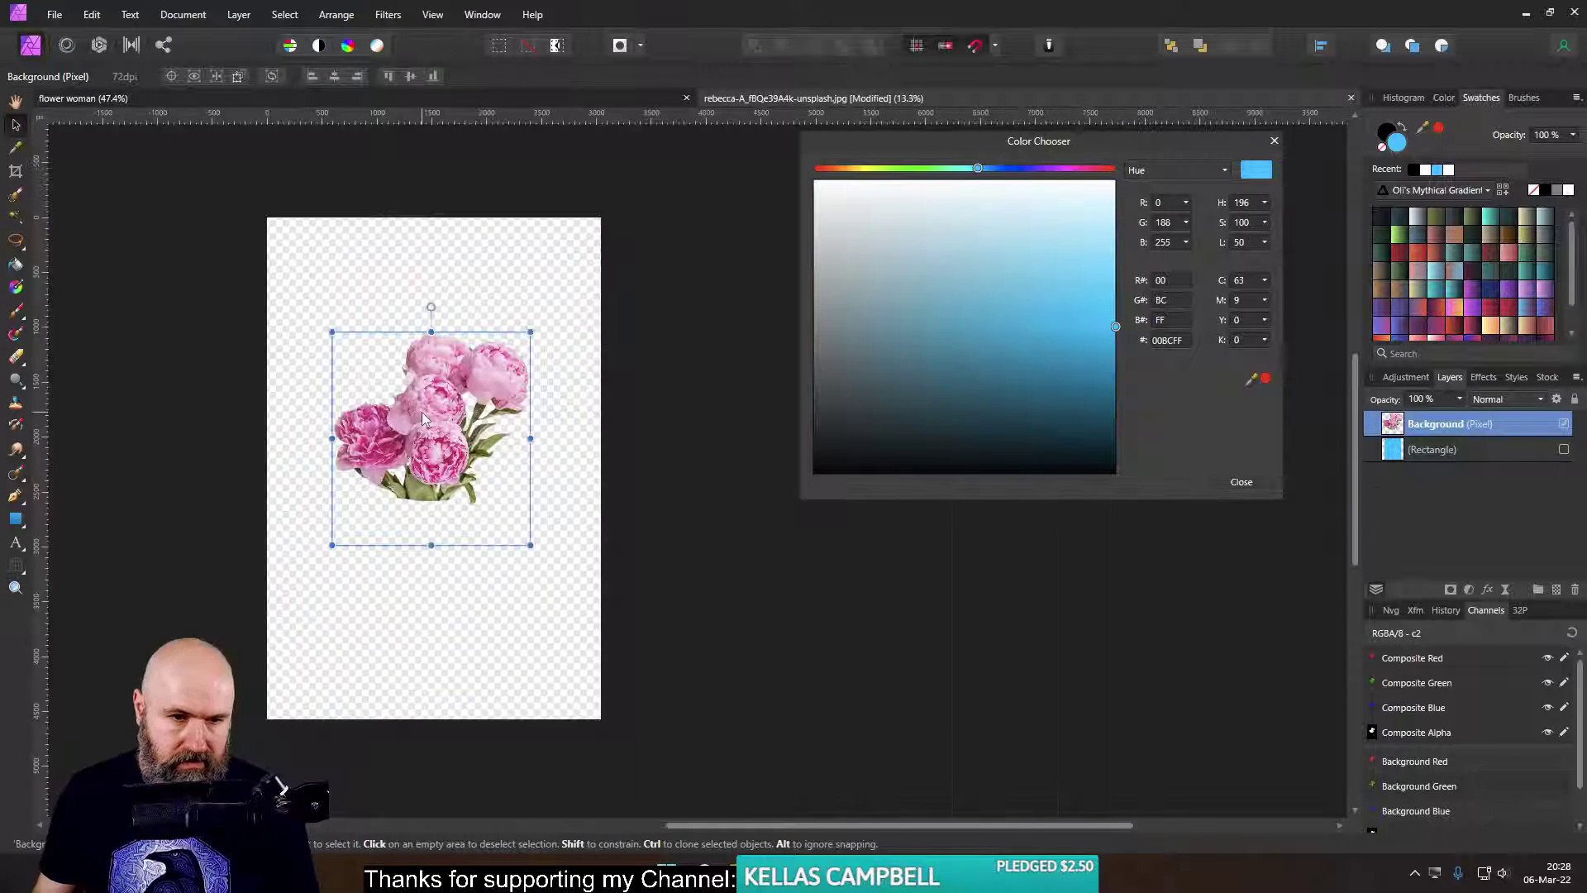
{"action": "scroll", "coordinate": [422, 412], "scroll_direction": "up", "scroll_amount": 5}
{"action": "scroll", "coordinate": [463, 446], "scroll_direction": "down", "scroll_amount": 3}
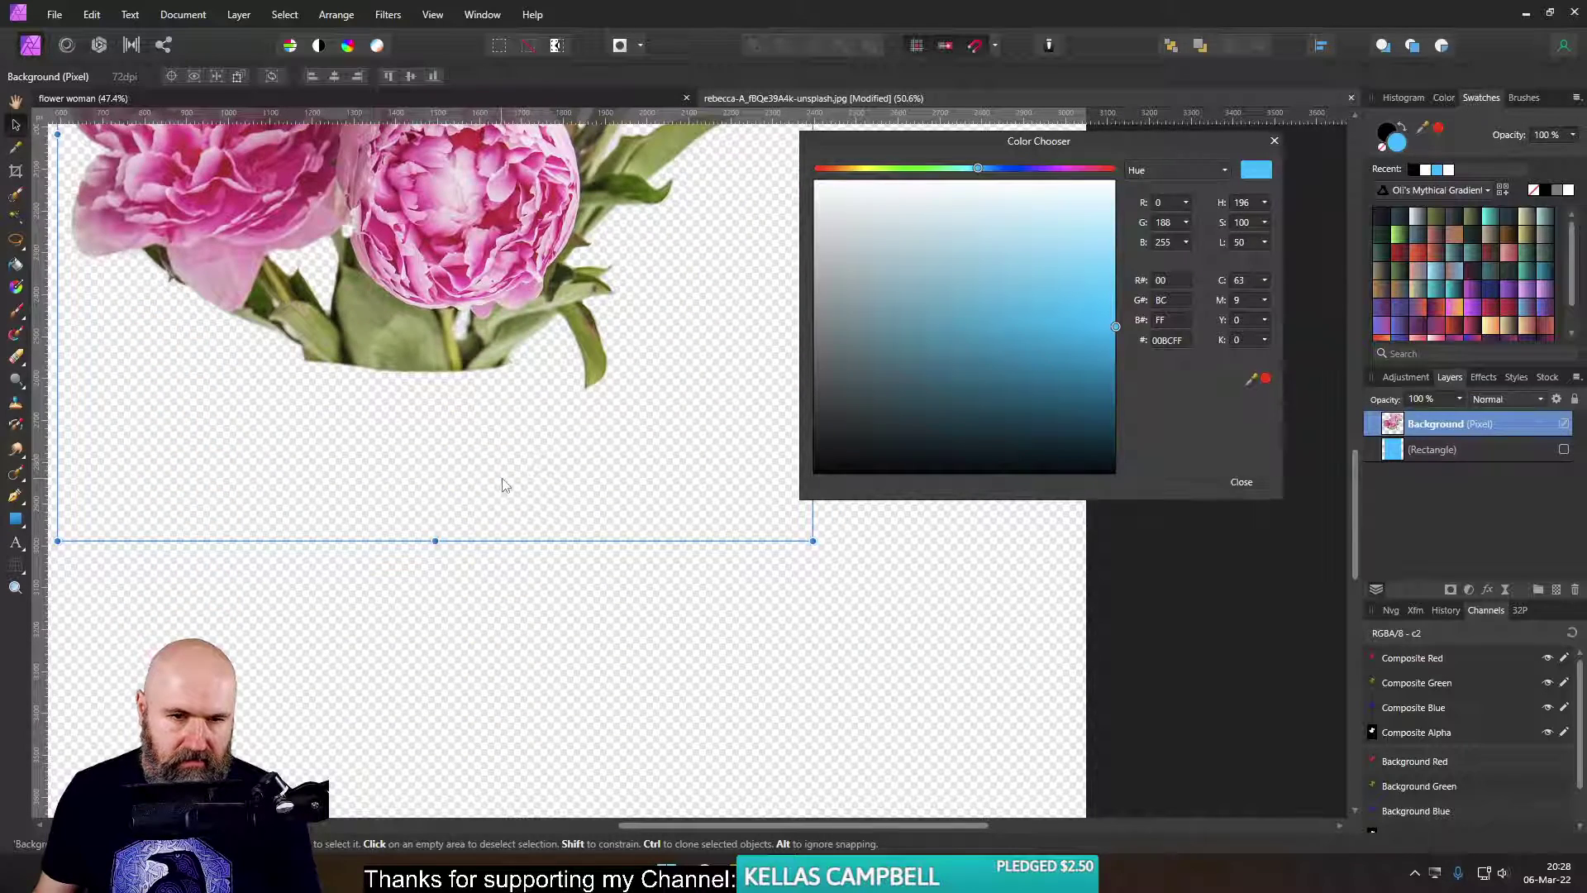
{"action": "scroll", "coordinate": [496, 474], "scroll_direction": "down", "scroll_amount": 2}
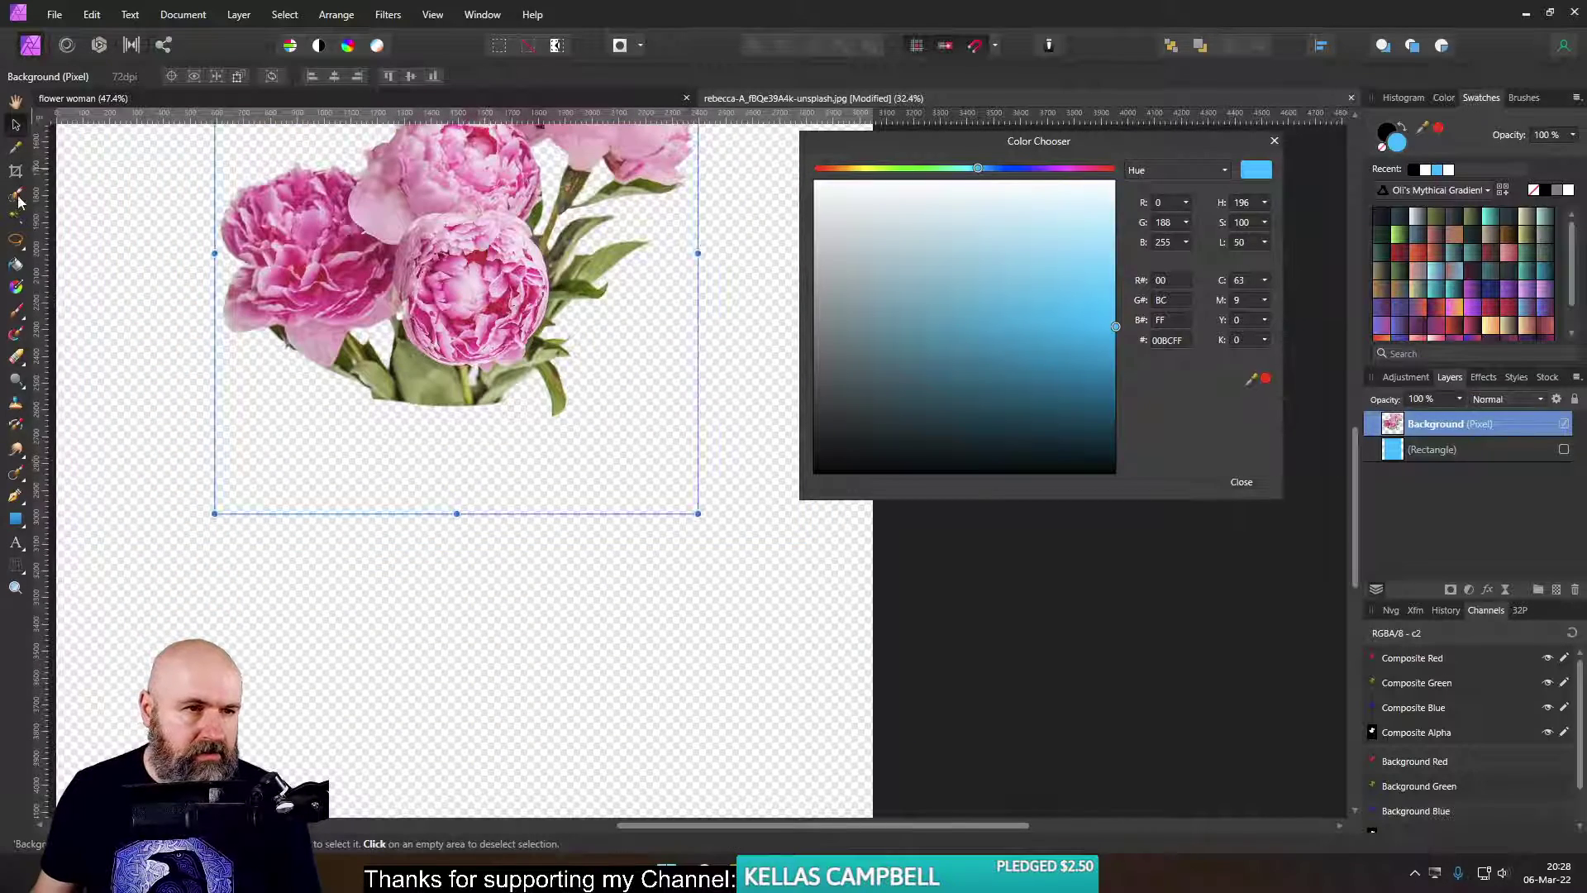
{"action": "left_click", "coordinate": [16, 240]}
{"action": "left_click", "coordinate": [75, 241]}
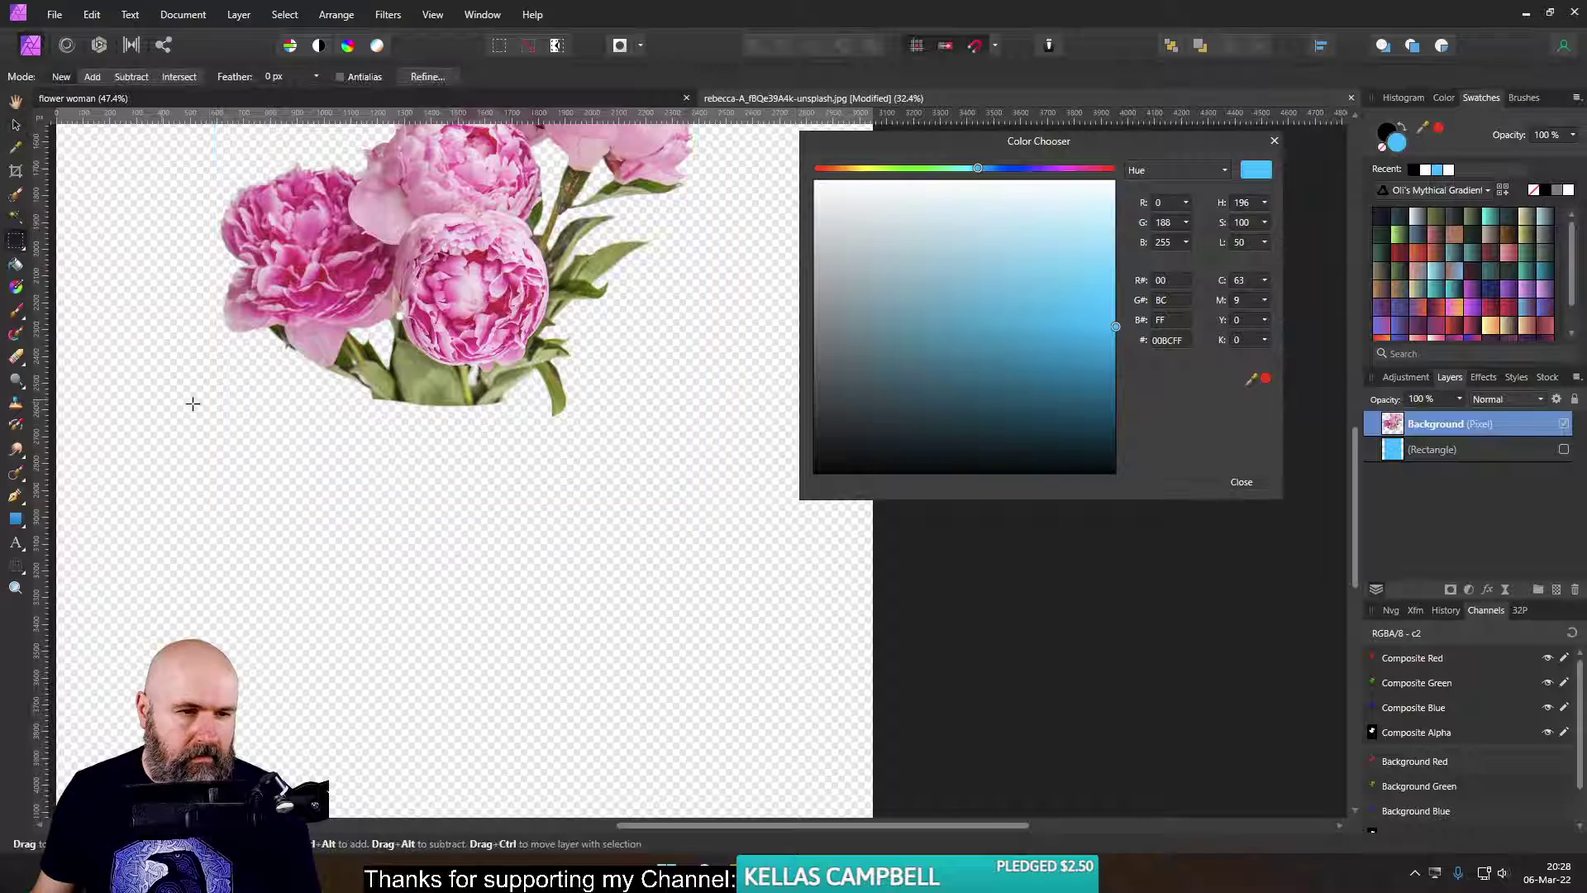
{"action": "left_click_drag", "start_coordinate": [620, 520], "coordinate": [727, 539]}
{"action": "left_click", "coordinate": [645, 577]}
{"action": "left_click_drag", "start_coordinate": [783, 605], "coordinate": [83, 419]}
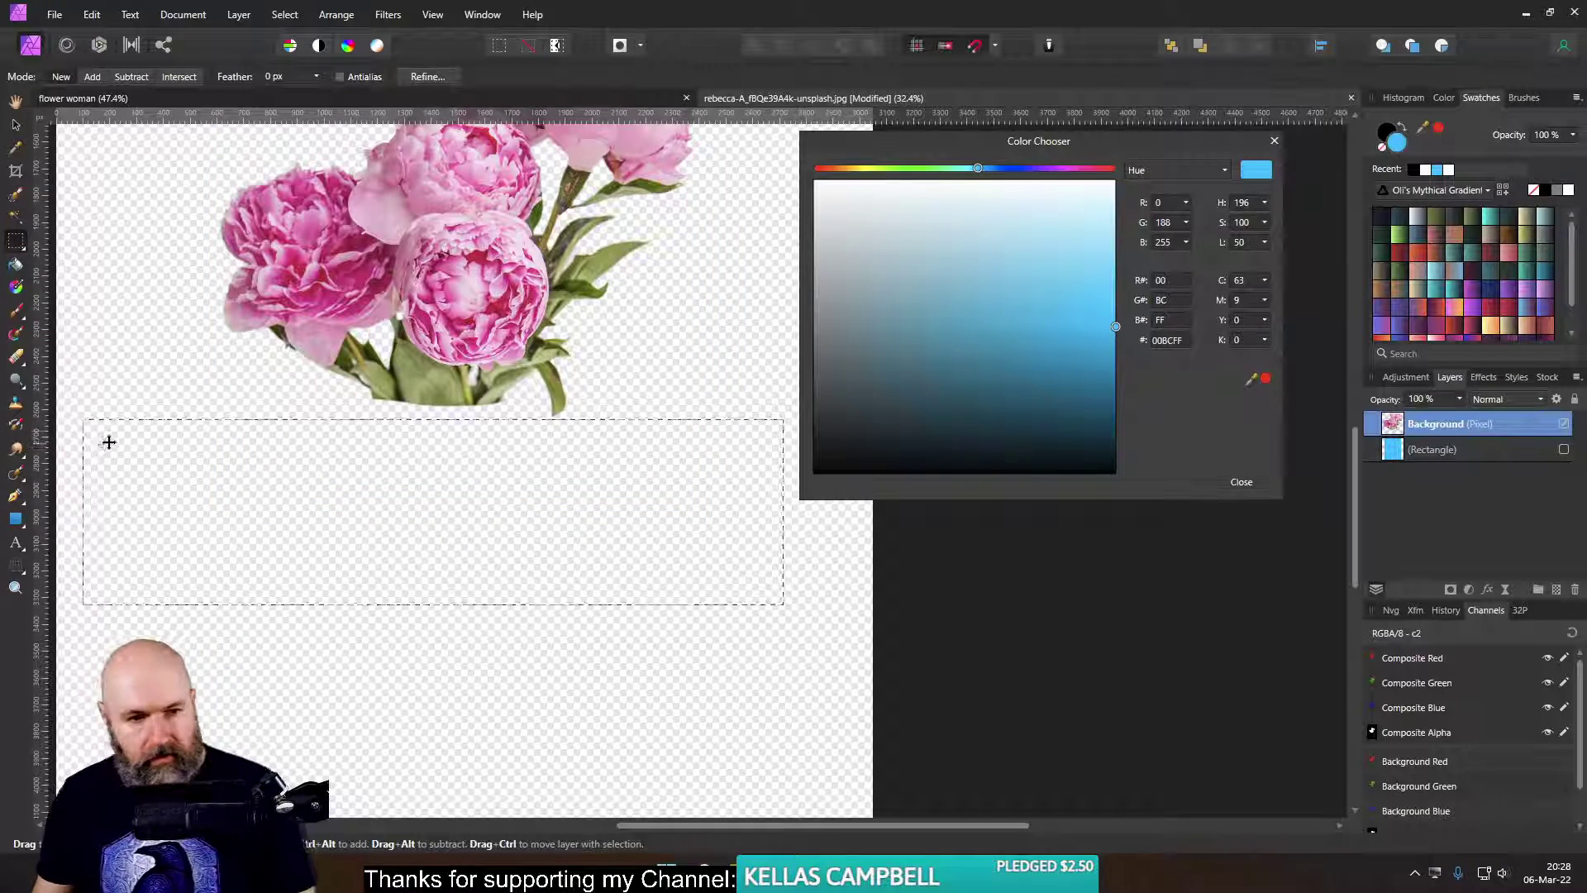
{"action": "left_click", "coordinate": [173, 429]}
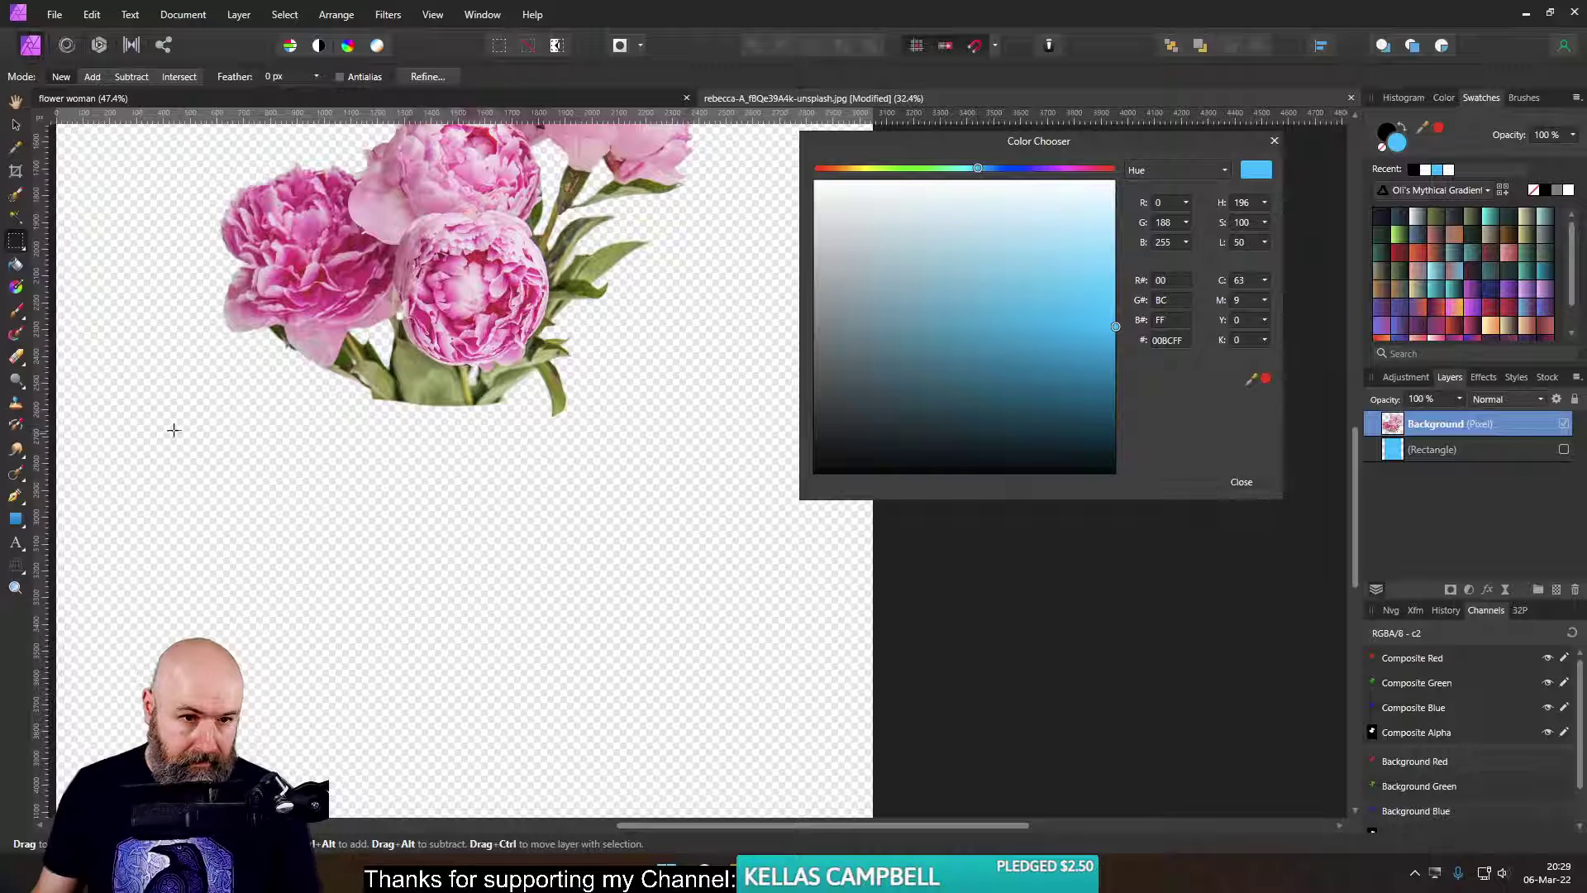
{"action": "left_click", "coordinate": [16, 125]}
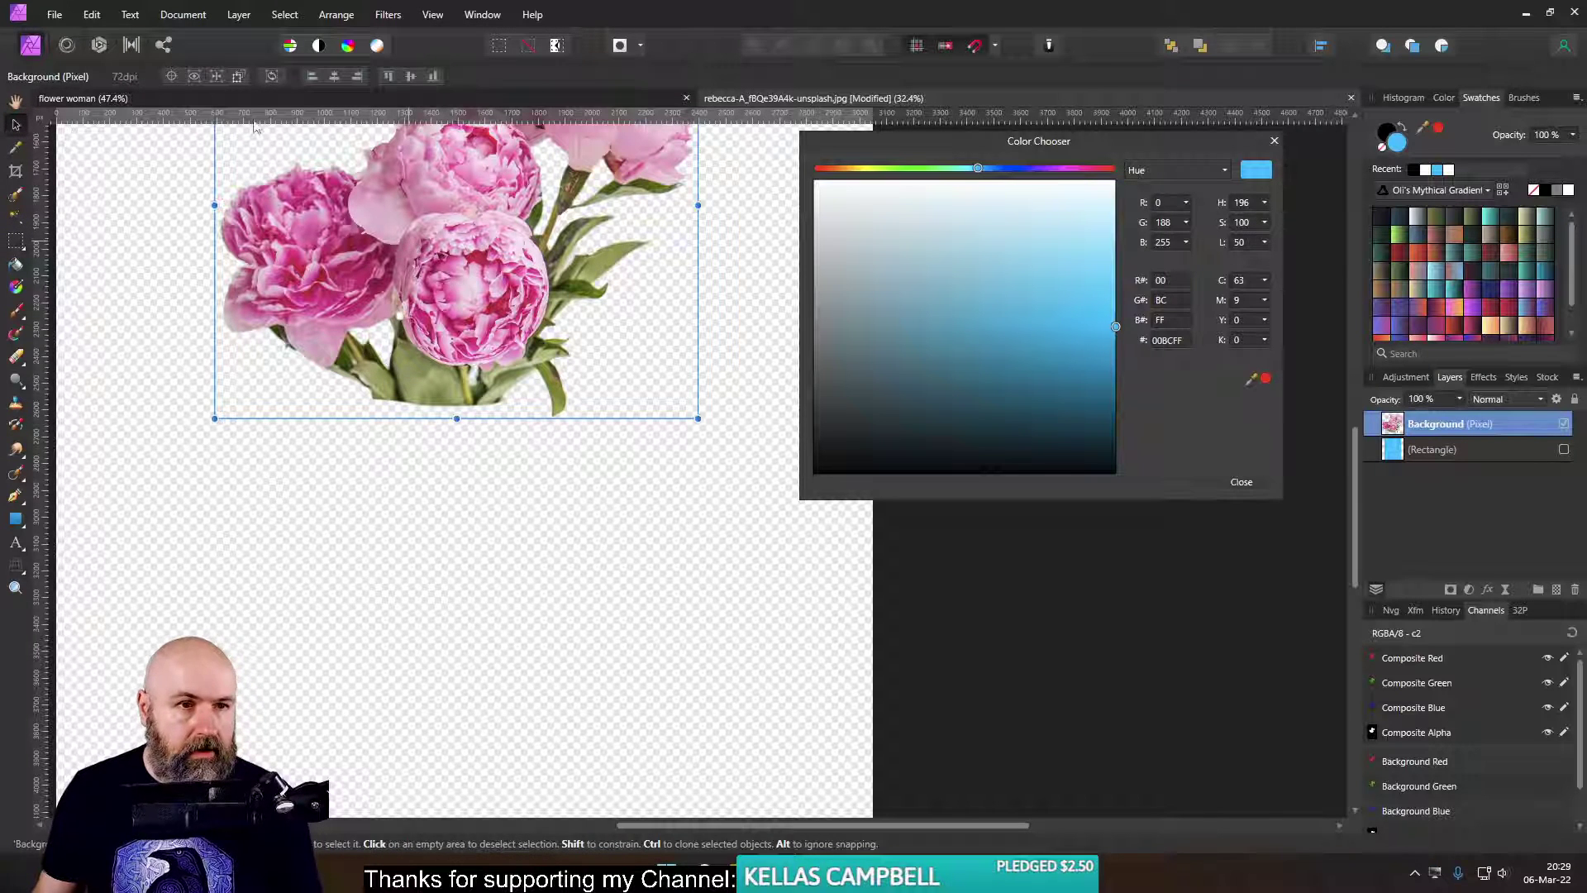
- Transfer the peony cut-out into the flower woman document and close the Color Chooser
{"action": "left_click_drag", "start_coordinate": [276, 93], "coordinate": [284, 95]}
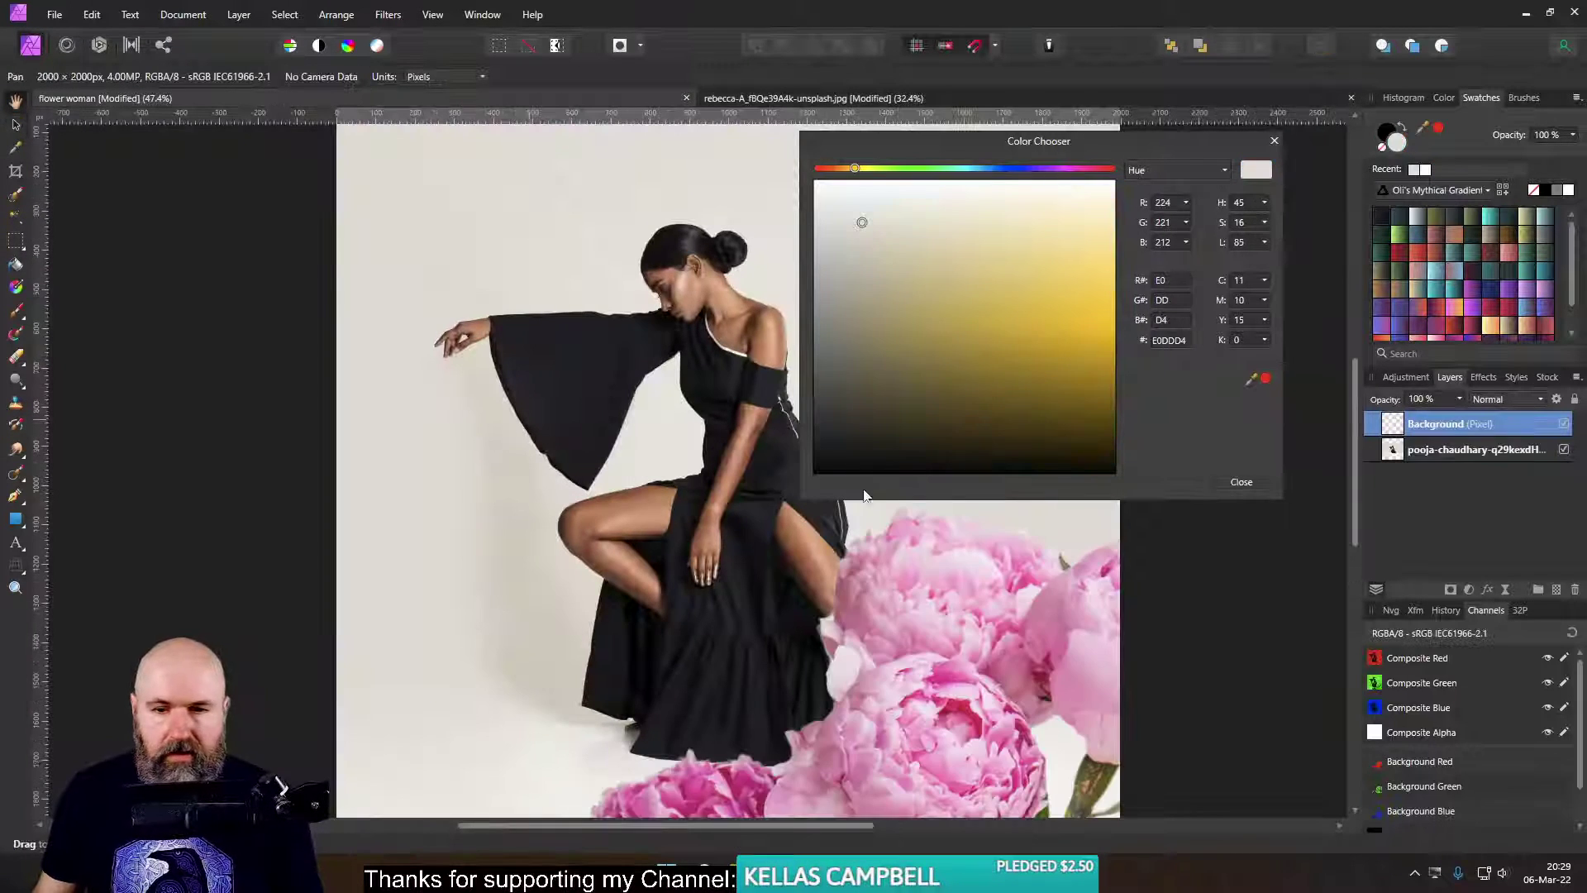
{"action": "left_click", "coordinate": [1274, 142]}
{"action": "left_click_drag", "start_coordinate": [642, 417], "coordinate": [617, 351]}
{"action": "left_click", "coordinate": [16, 126]}
- Shrink and rotate the peony bouquet and place it over the sleeve opening at the model's outstretched wrist
{"action": "left_click_drag", "start_coordinate": [875, 596], "coordinate": [661, 377]}
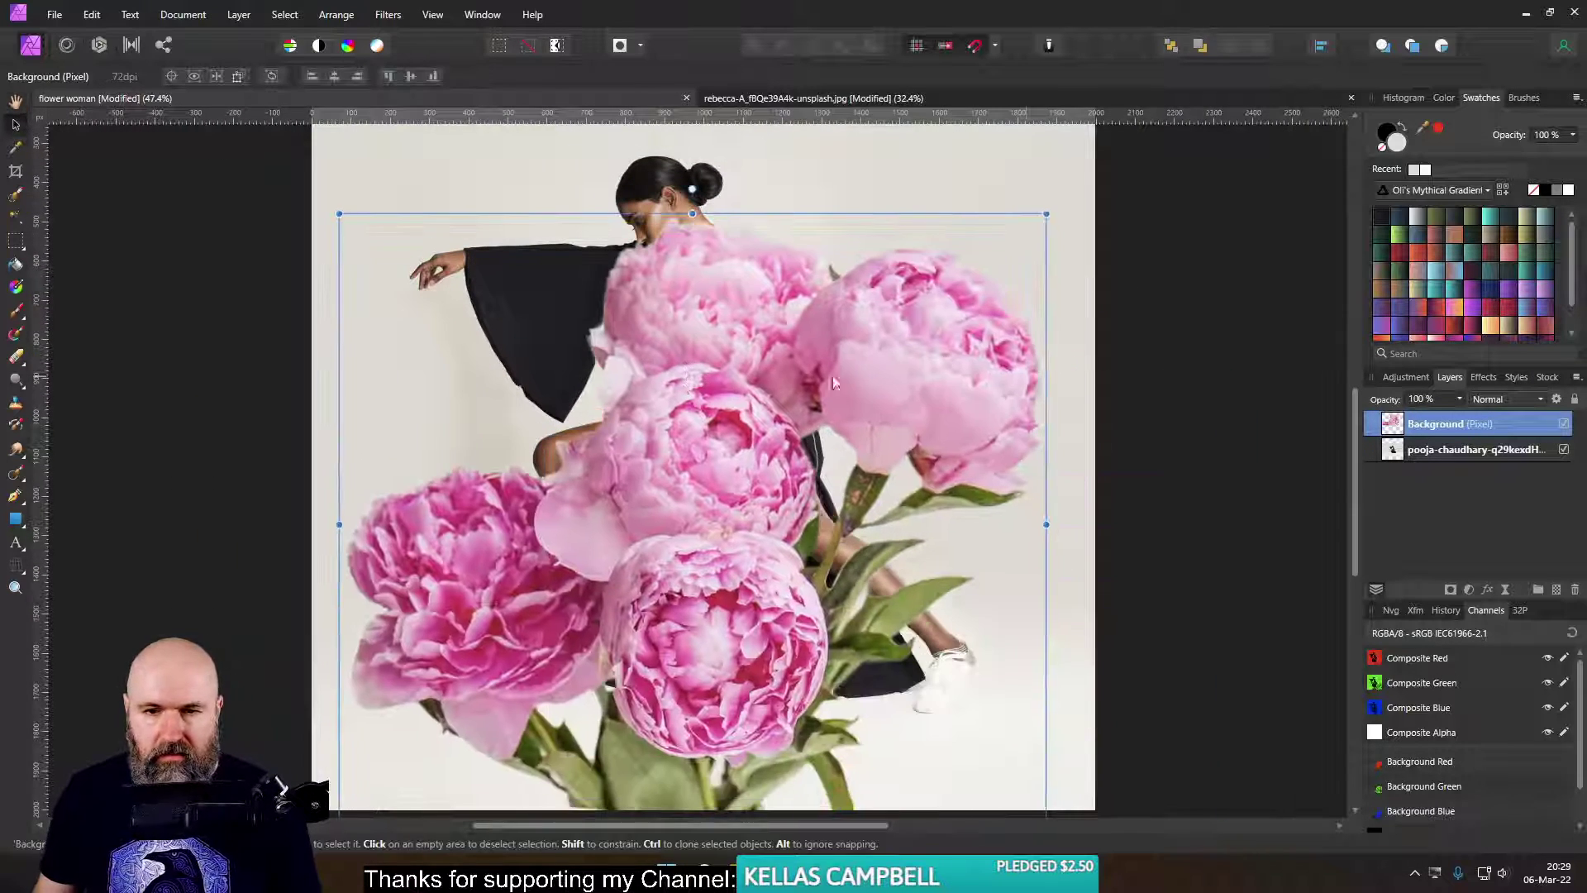
{"action": "left_click_drag", "start_coordinate": [1046, 213], "coordinate": [536, 348]}
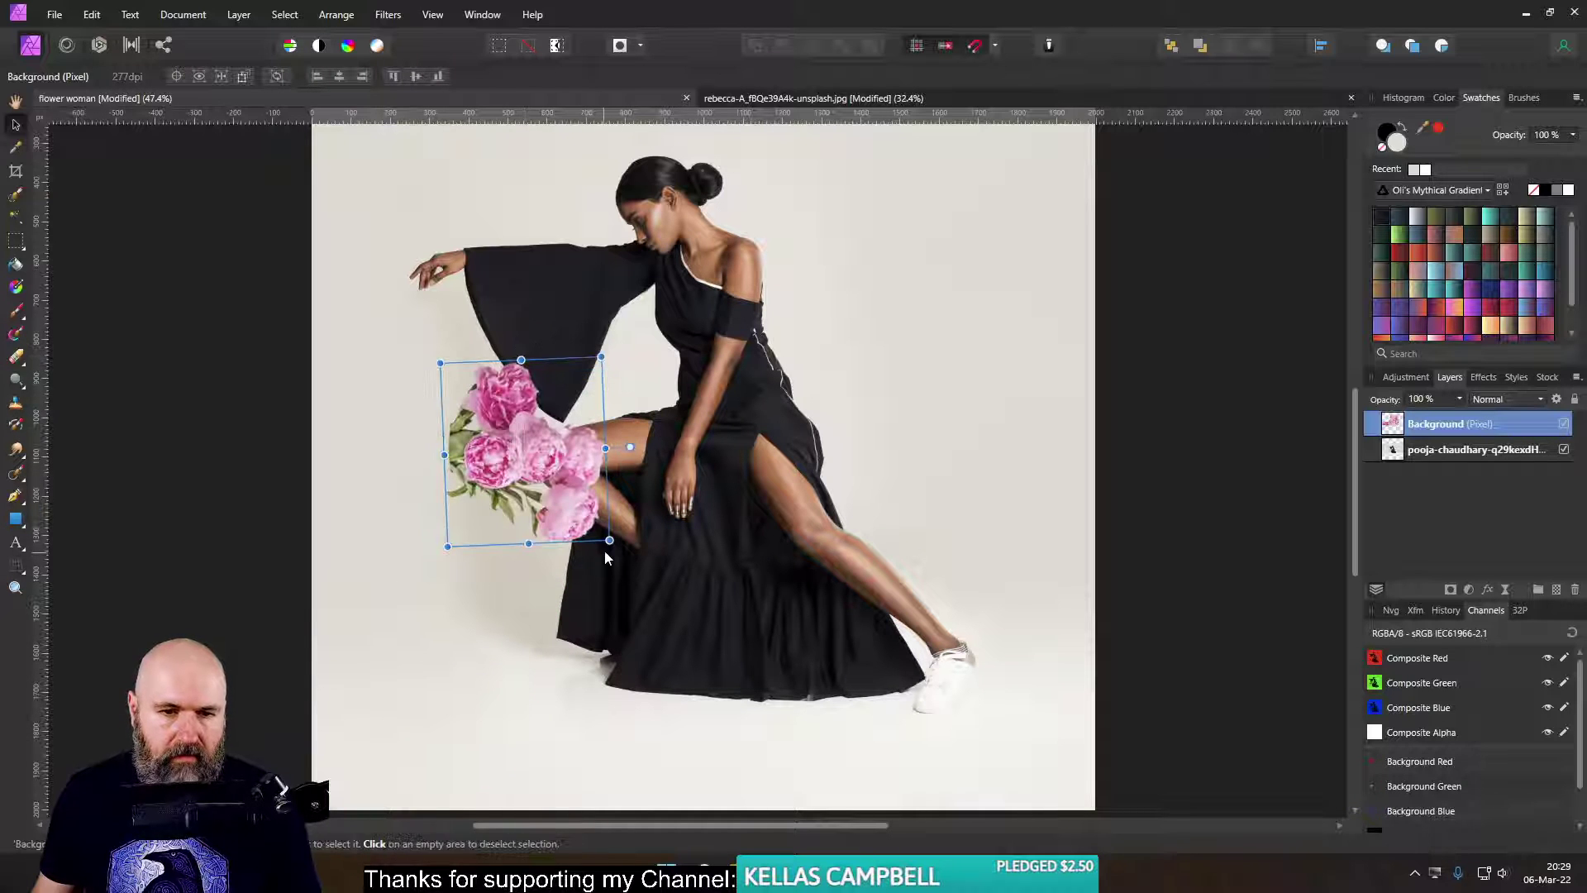
{"action": "left_click_drag", "start_coordinate": [616, 531], "coordinate": [525, 485]}
{"action": "left_click_drag", "start_coordinate": [496, 426], "coordinate": [512, 269]}
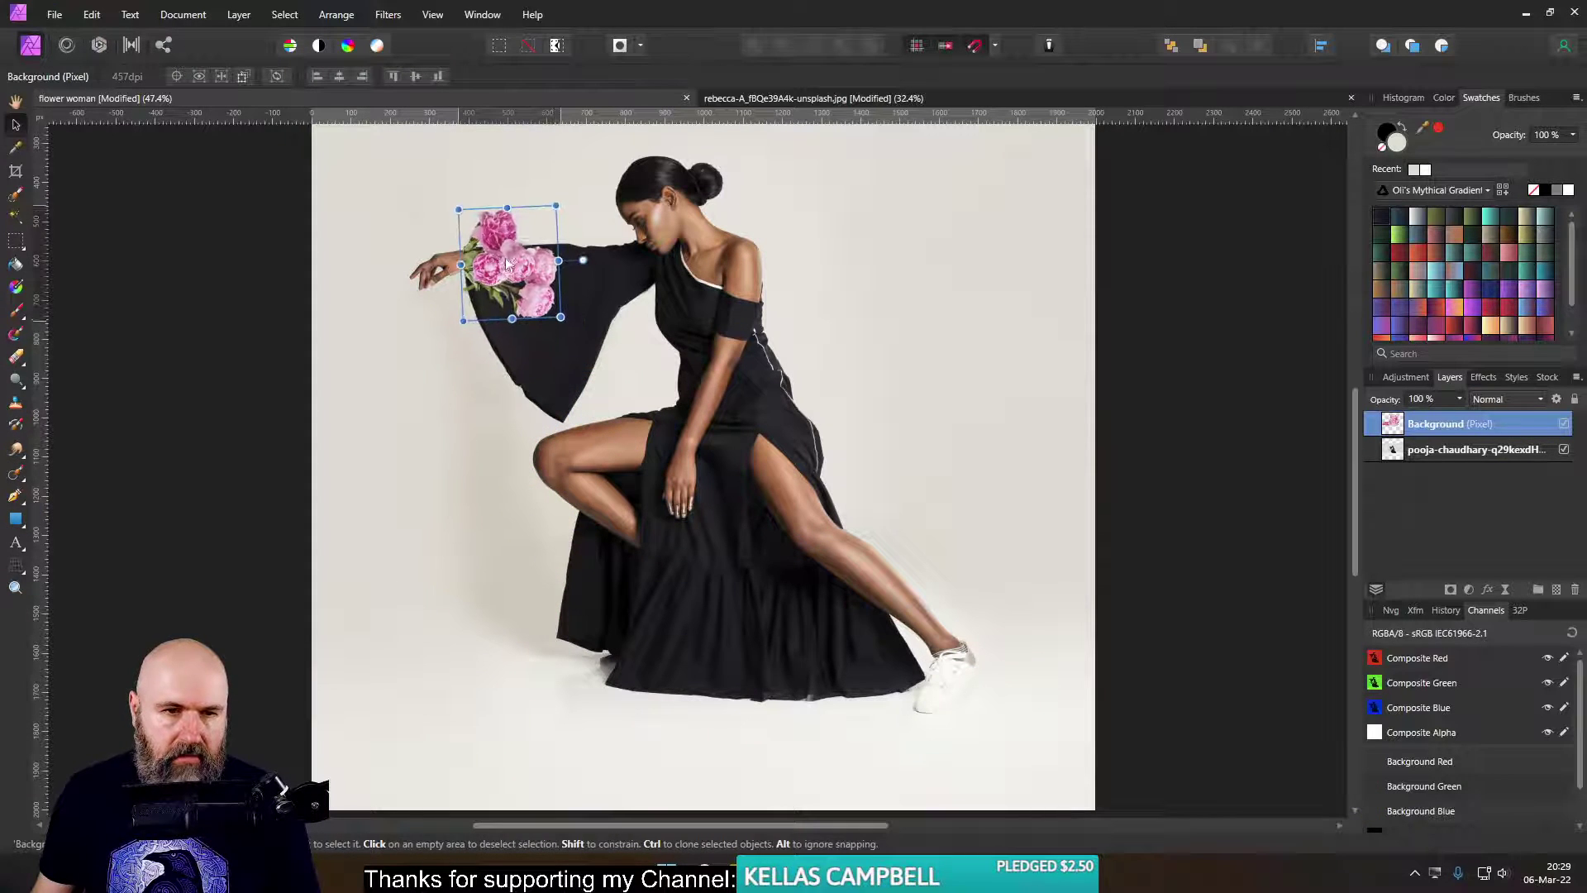
{"action": "scroll", "coordinate": [440, 300], "scroll_direction": "up", "scroll_amount": 10}
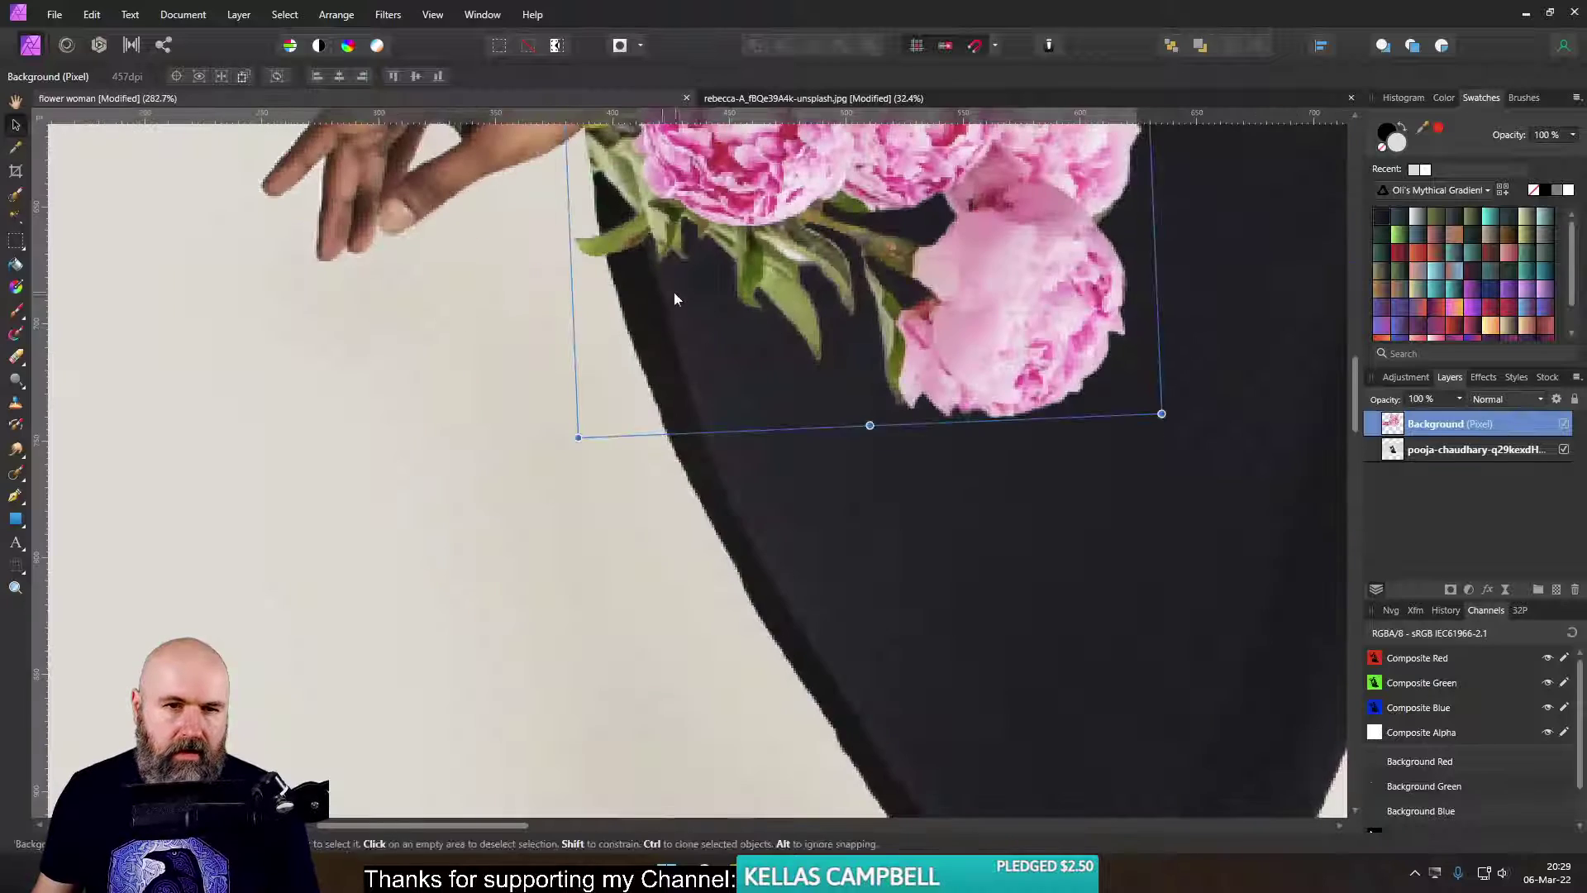
{"action": "mouse_move", "coordinate": [623, 425]}
{"action": "left_mouse_down"}
{"action": "mouse_move", "coordinate": [668, 426]}
{"action": "mouse_move", "coordinate": [646, 425]}
{"action": "left_mouse_up"}
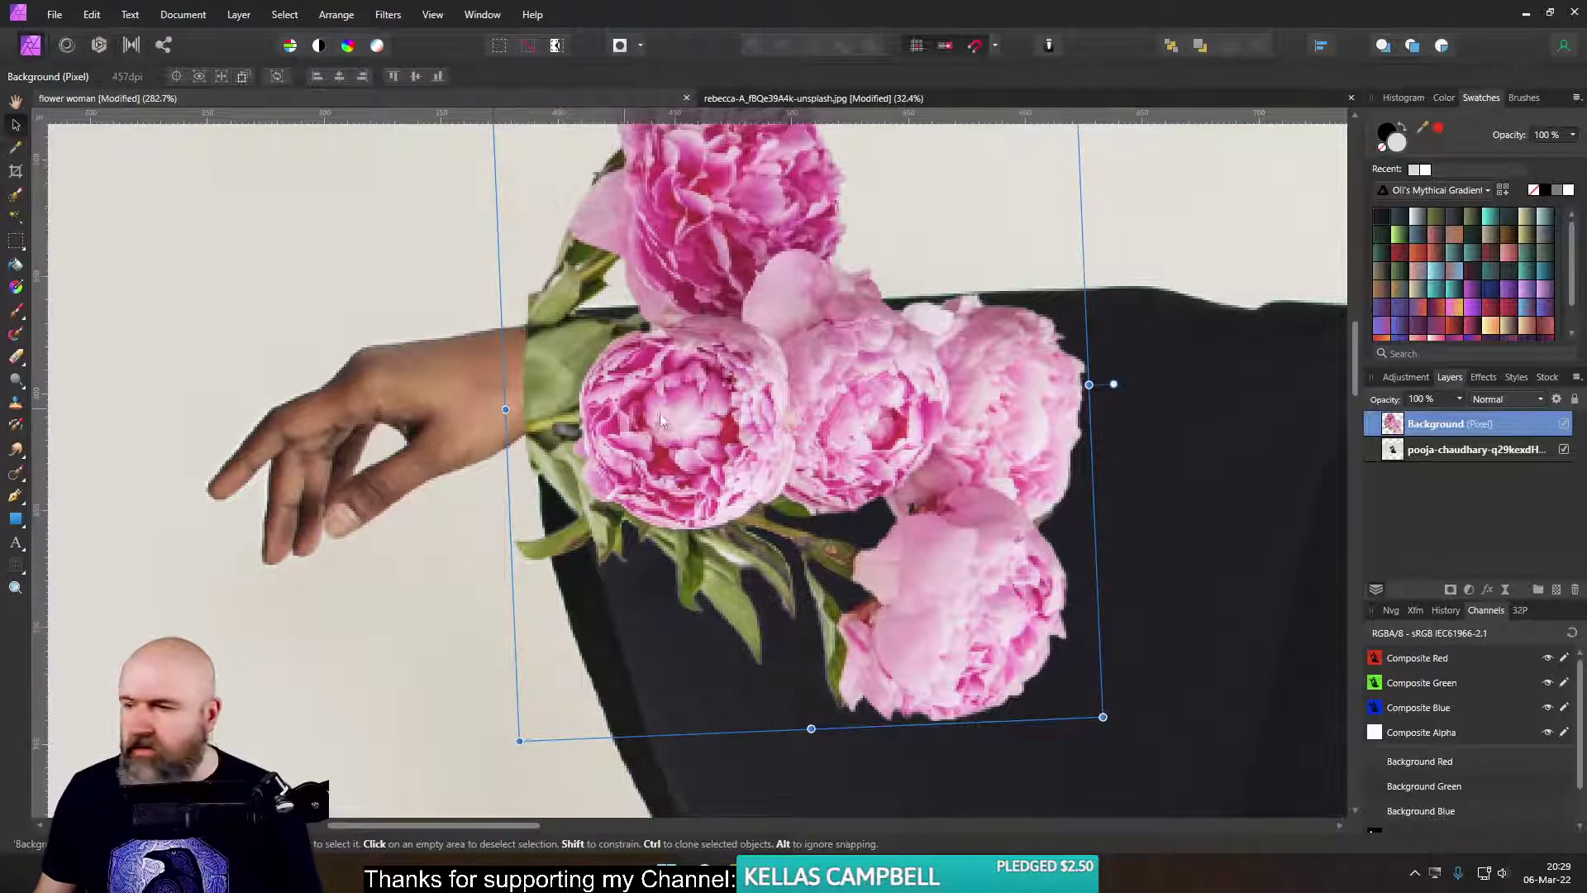
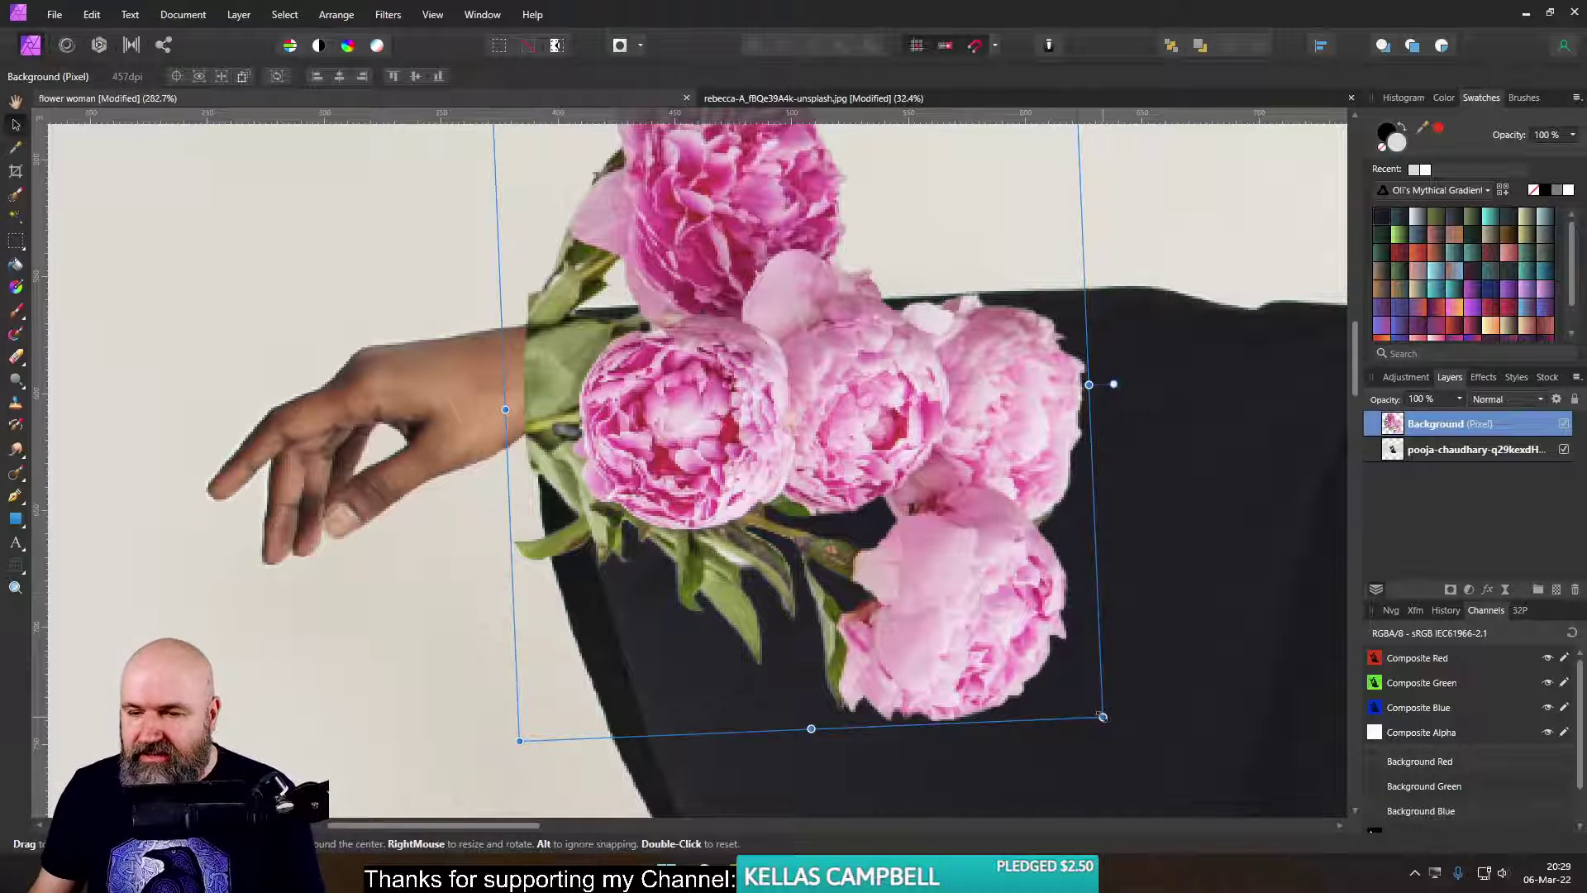
- Scale the bouquet down further to 588 dpi and reposition it so its stems meet the edge of the wrist
{"action": "left_click_drag", "start_coordinate": [1102, 718], "coordinate": [889, 548]}
{"action": "left_click_drag", "start_coordinate": [663, 308], "coordinate": [665, 394]}
{"action": "left_click_drag", "start_coordinate": [928, 604], "coordinate": [981, 648]}
{"action": "left_click_drag", "start_coordinate": [765, 468], "coordinate": [764, 451]}
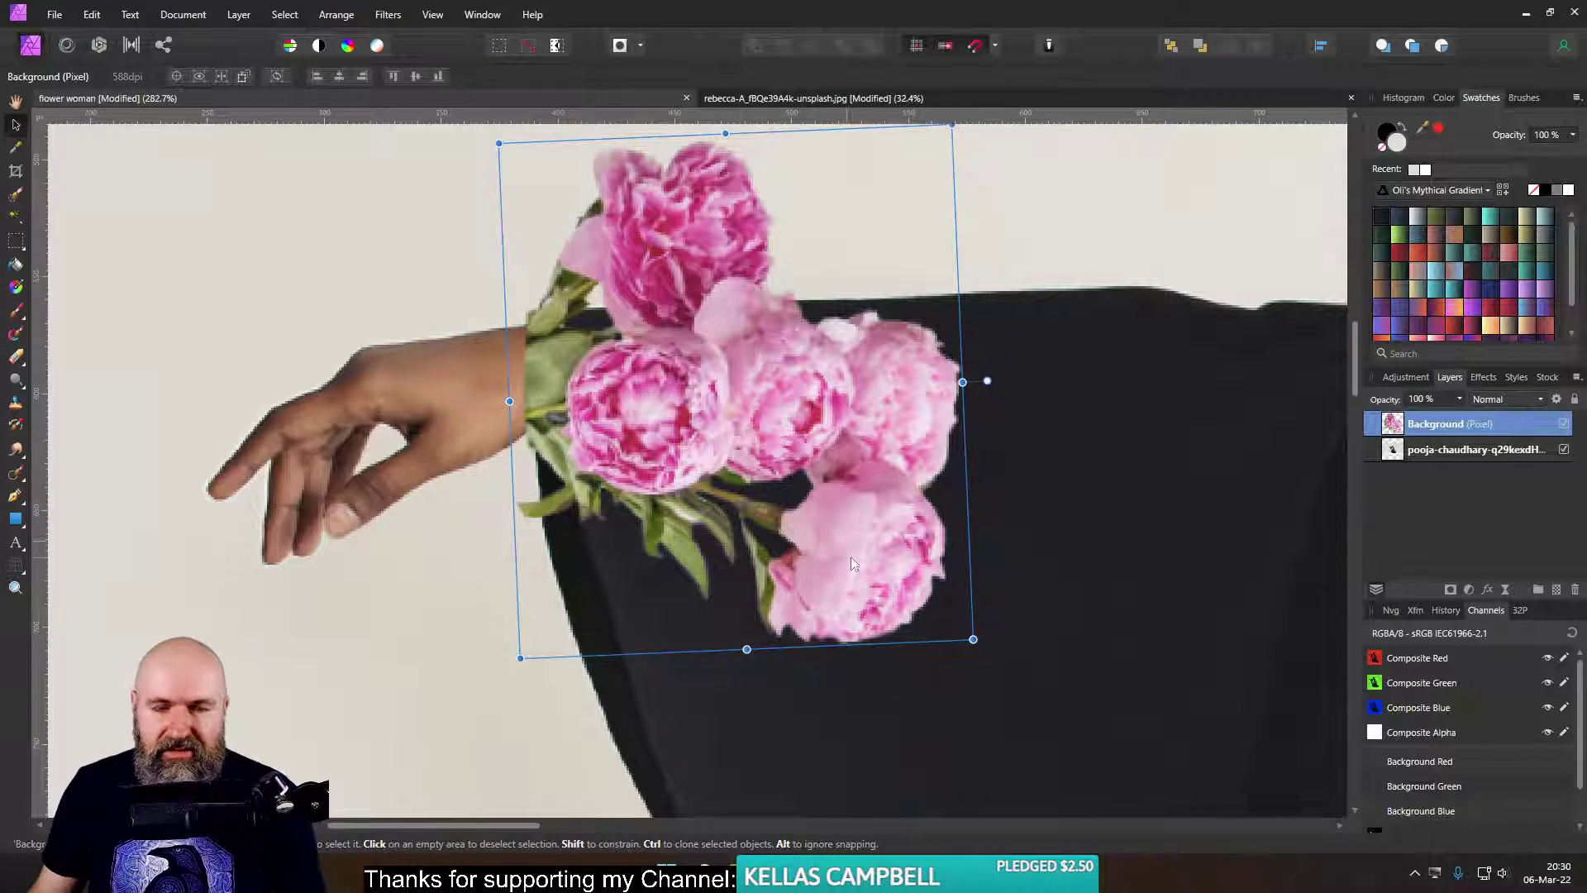
{"action": "scroll", "coordinate": [835, 573], "scroll_direction": "down", "scroll_amount": 5}
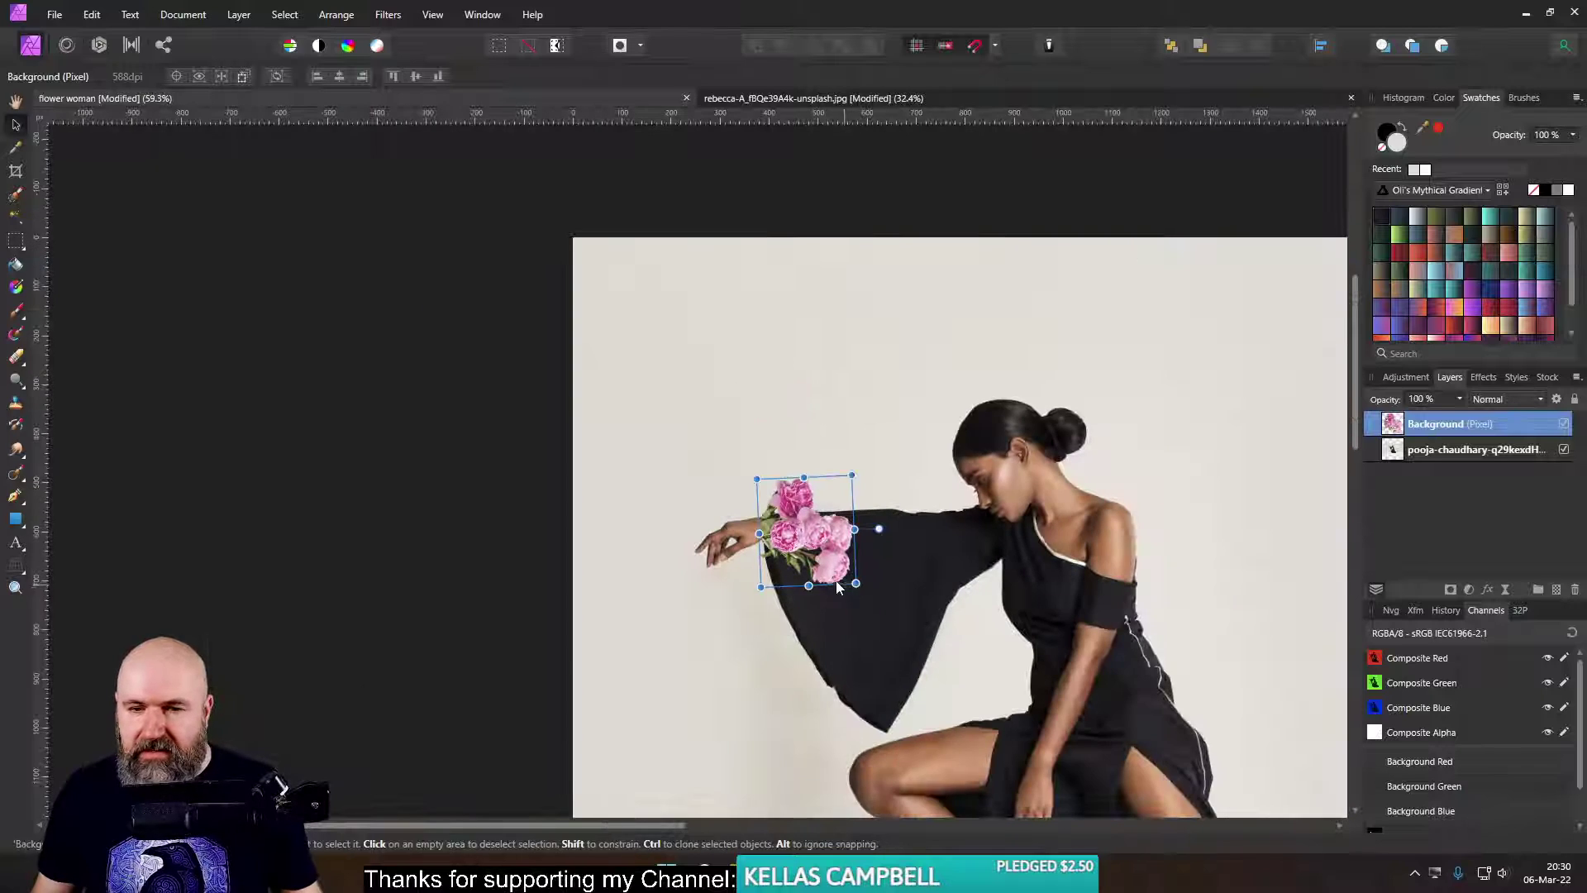
{"action": "scroll", "coordinate": [826, 571], "scroll_direction": "up", "scroll_amount": 3}
{"action": "scroll", "coordinate": [764, 544], "scroll_direction": "up", "scroll_amount": 3}
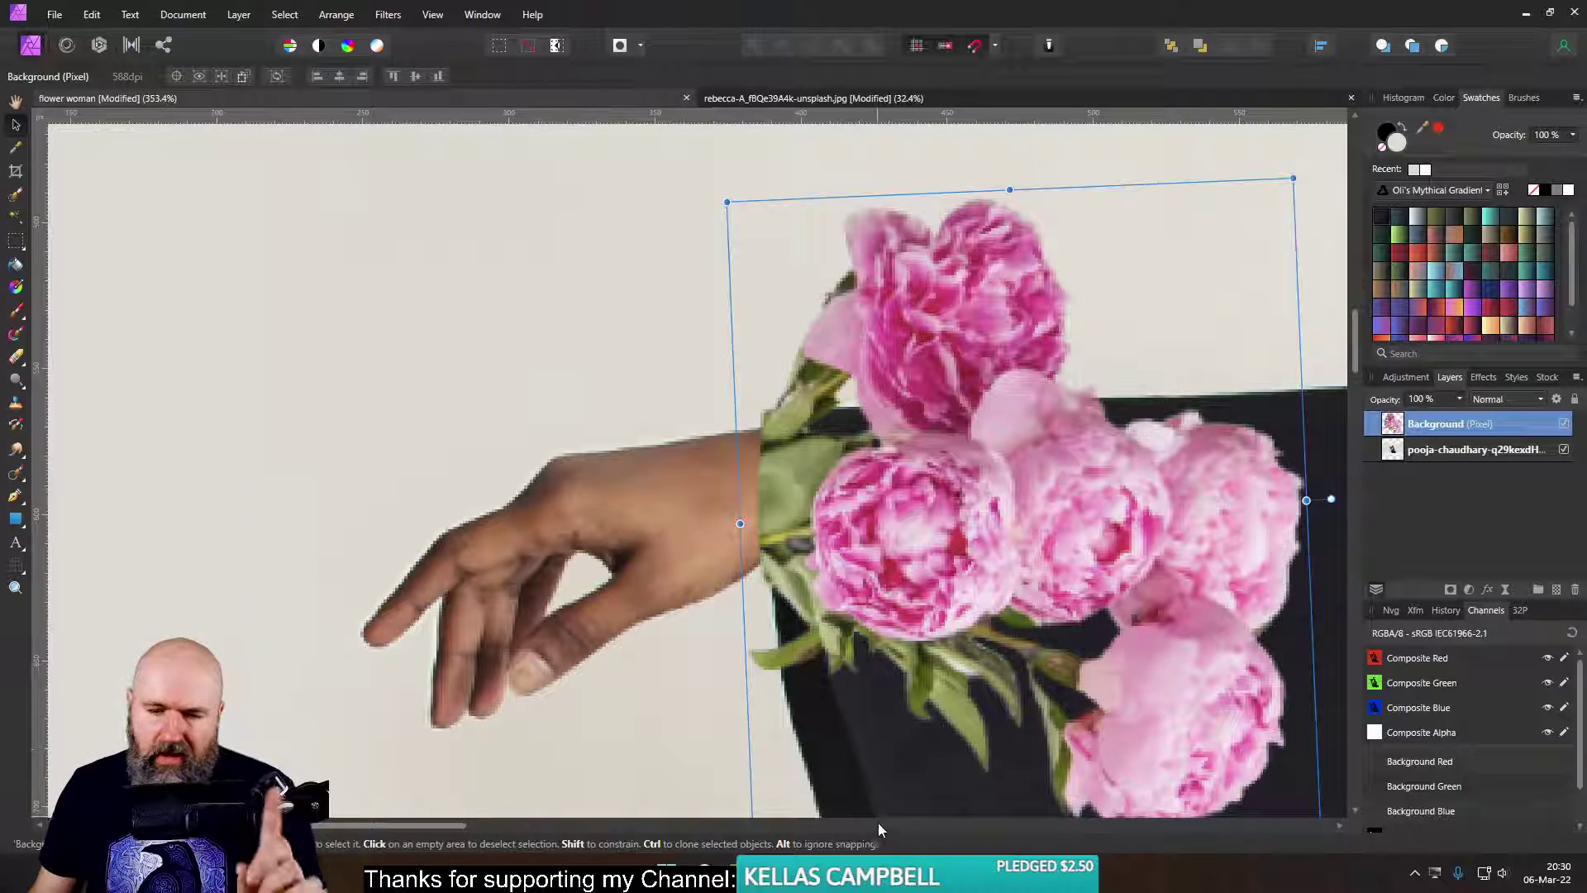
- Switch to the browser and open the Digital Collages Vol 6 reference on Behance to study its flower arrangement
{"action": "mouse_move", "coordinate": [819, 878]}
{"action": "left_click", "coordinate": [806, 795]}
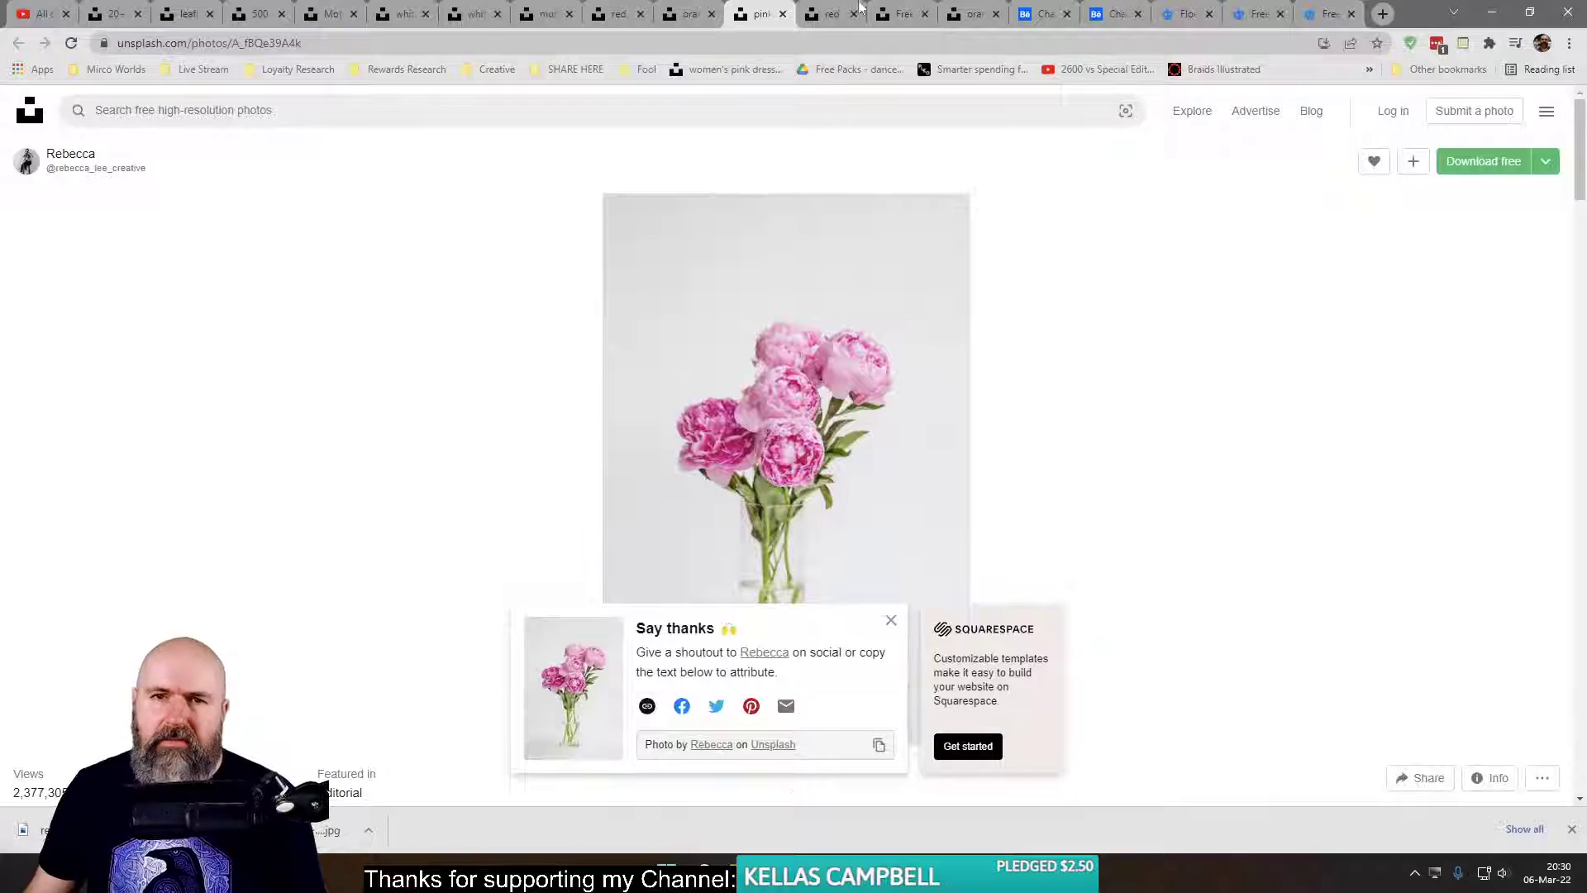
{"action": "left_click", "coordinate": [1037, 21]}
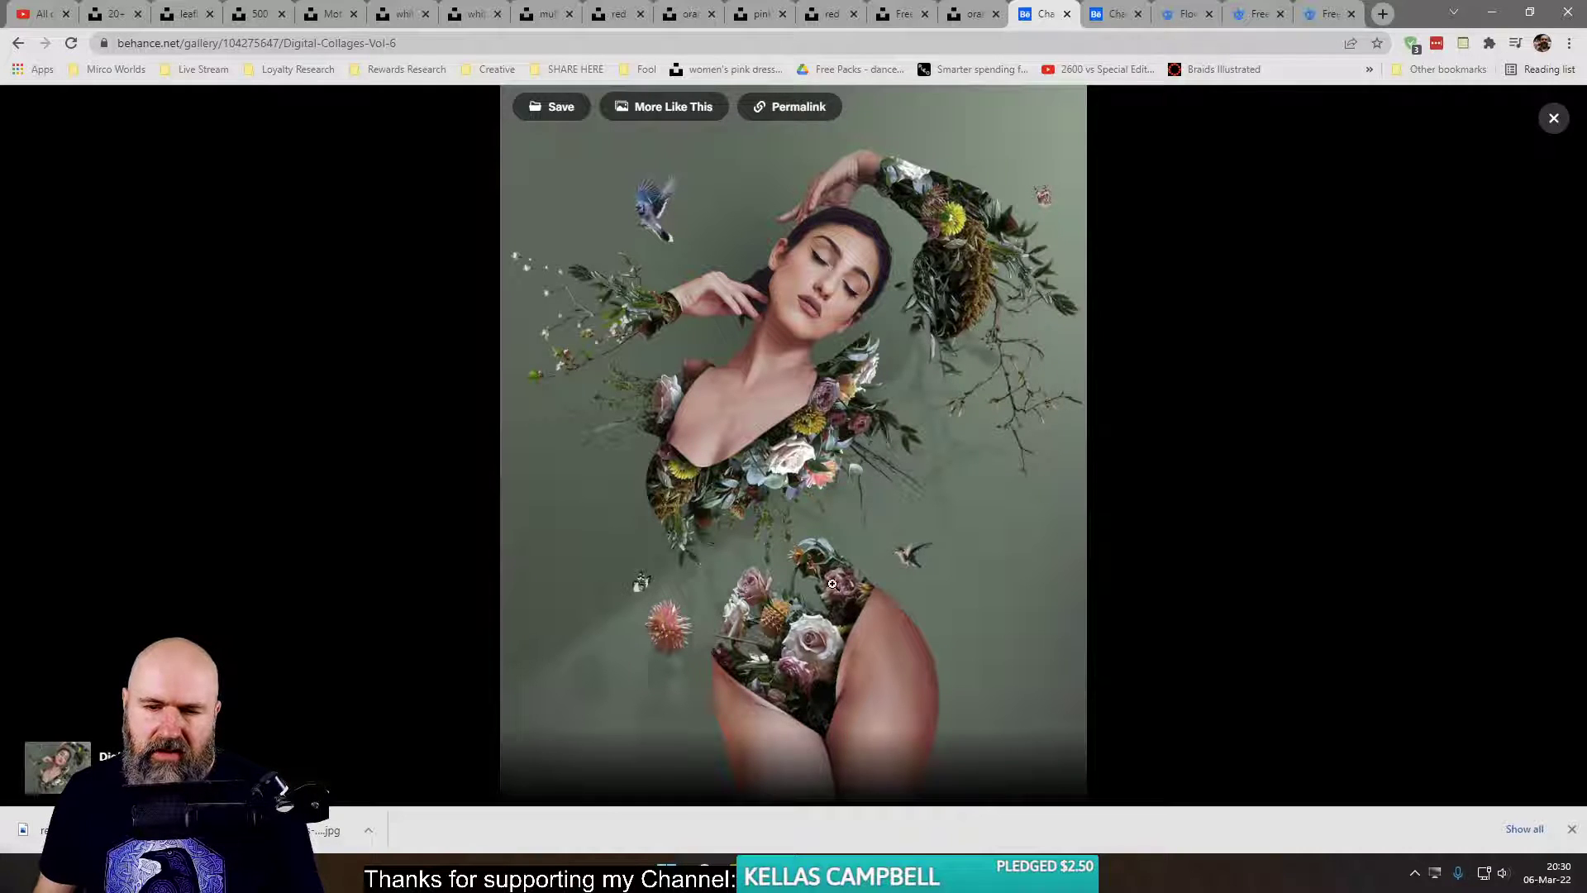
- Switch back to Affinity Photo, lower the bouquet layer's opacity to 42%, and align the bouquet with the edge of the wrist
{"action": "left_click", "coordinate": [921, 874]}
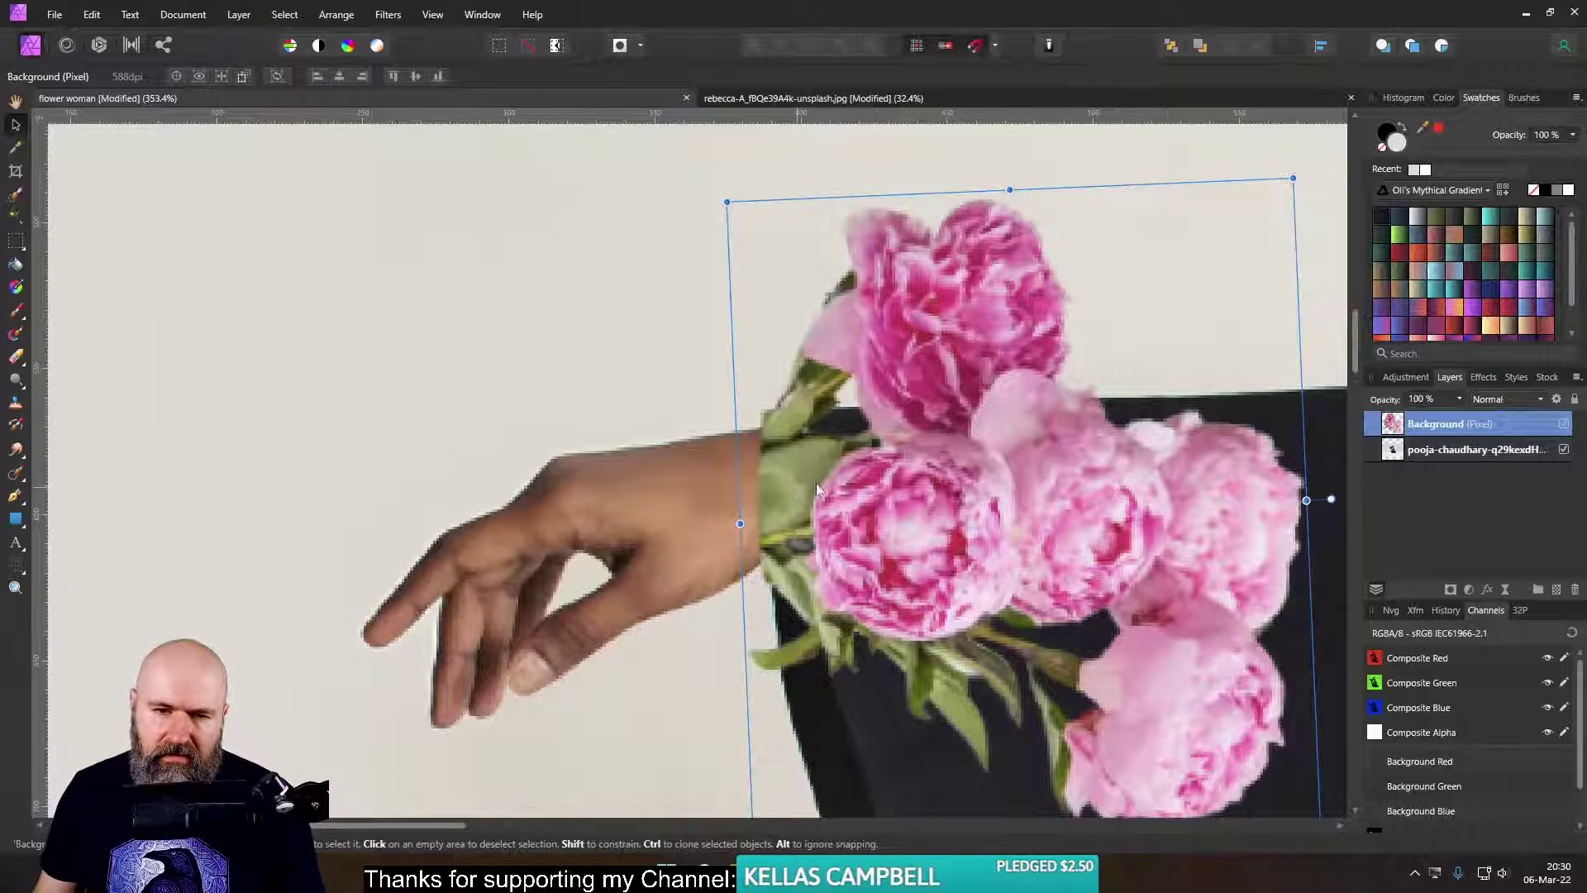
{"action": "mouse_move", "coordinate": [817, 489]}
{"action": "left_mouse_down"}
{"action": "mouse_move", "coordinate": [880, 479]}
{"action": "mouse_move", "coordinate": [804, 475]}
{"action": "left_mouse_up"}
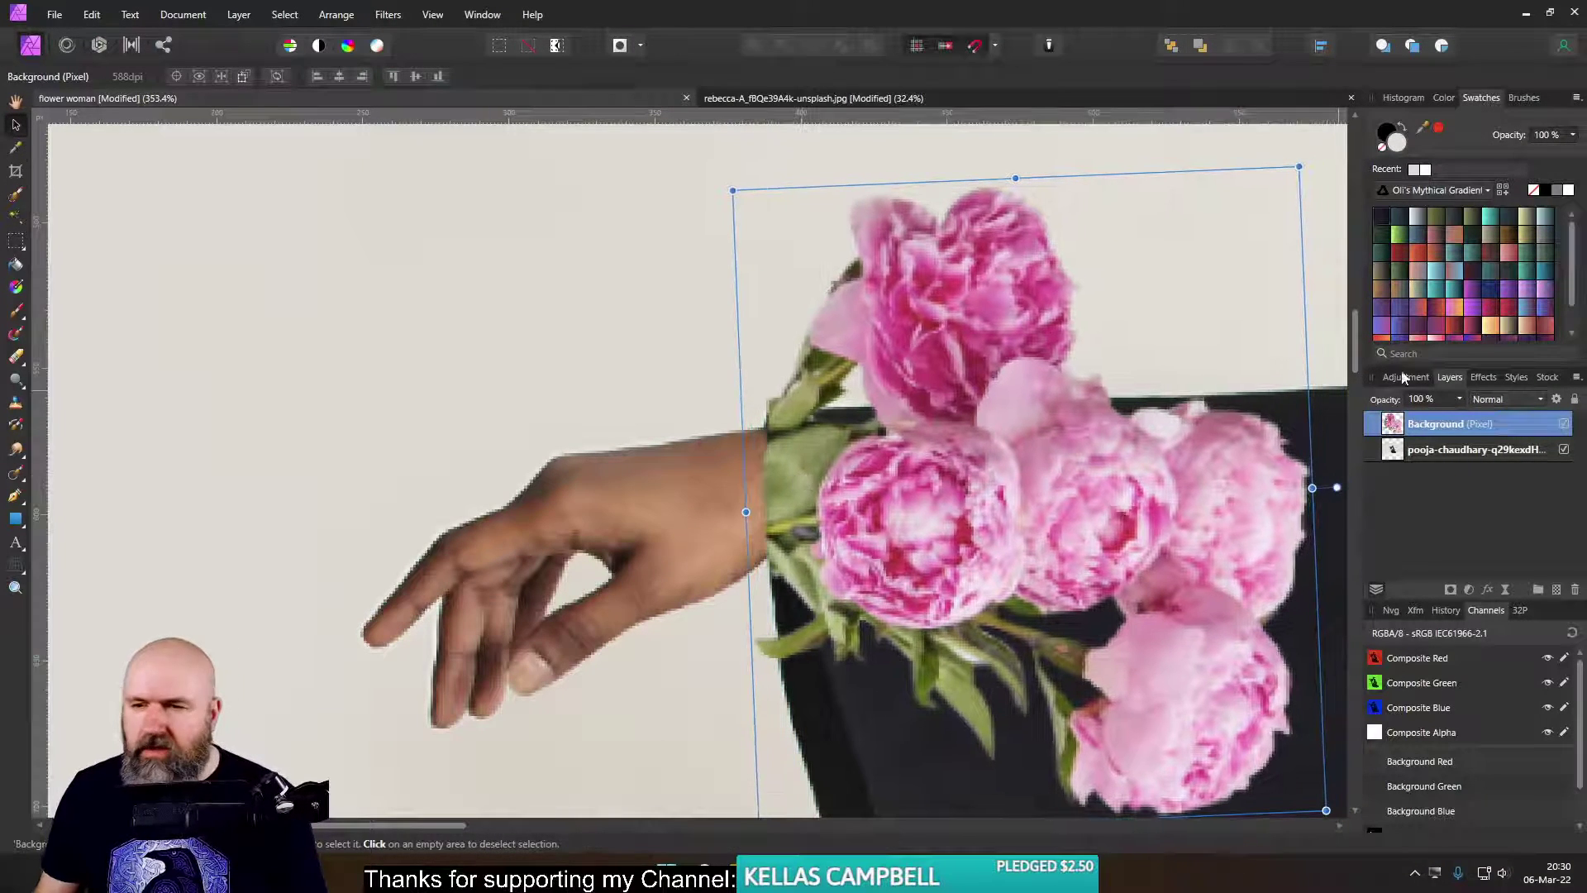
{"action": "left_click", "coordinate": [1460, 399]}
{"action": "left_click_drag", "start_coordinate": [1466, 418], "coordinate": [1397, 423]}
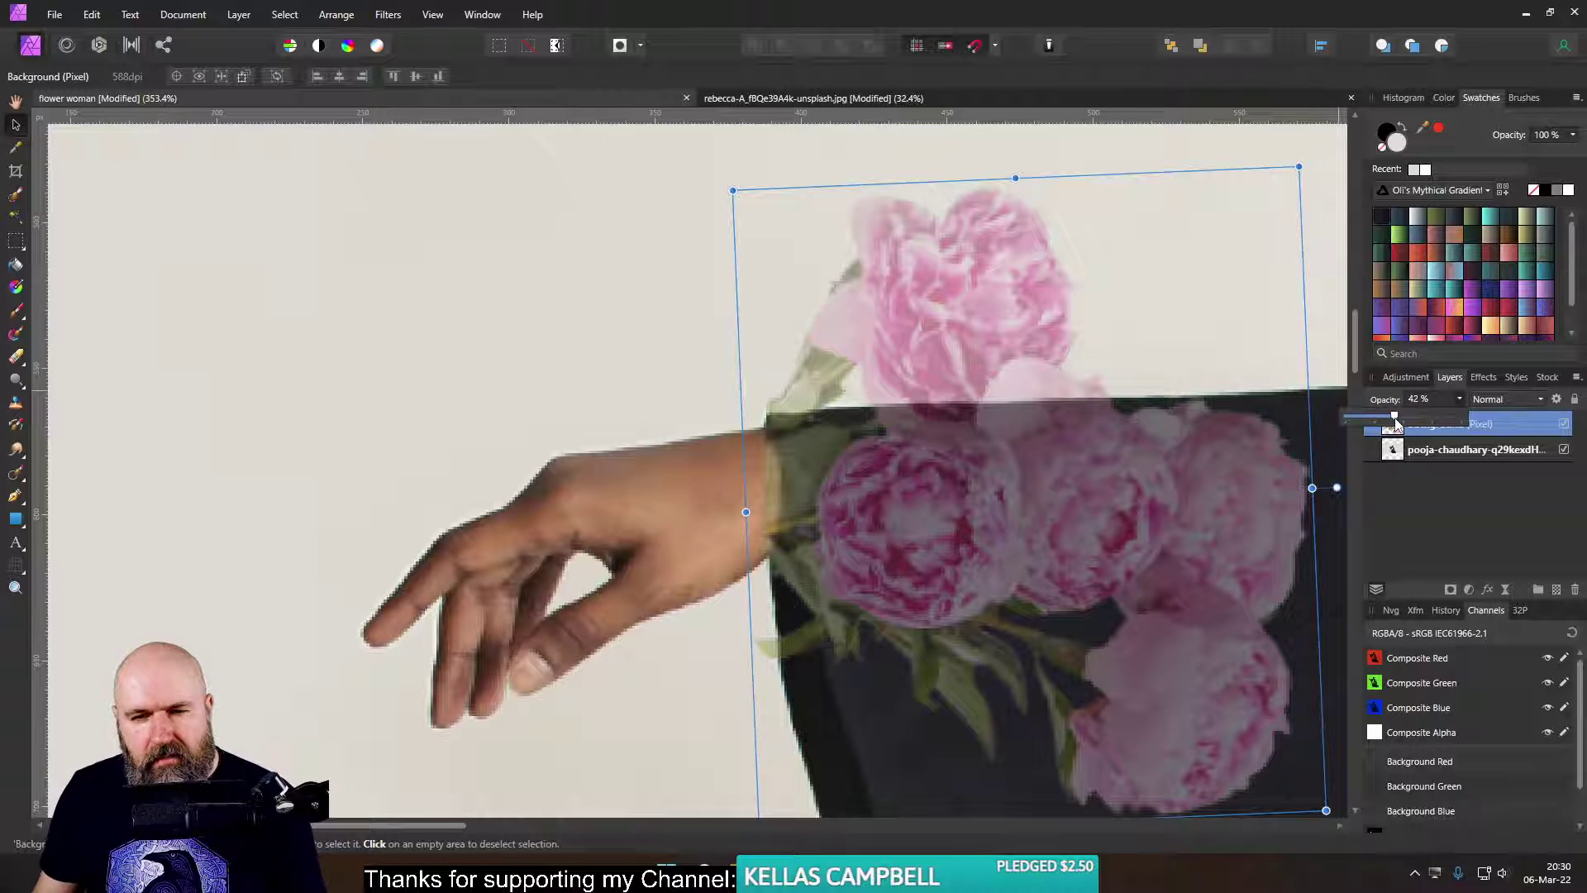
{"action": "left_click_drag", "start_coordinate": [813, 465], "coordinate": [812, 475]}
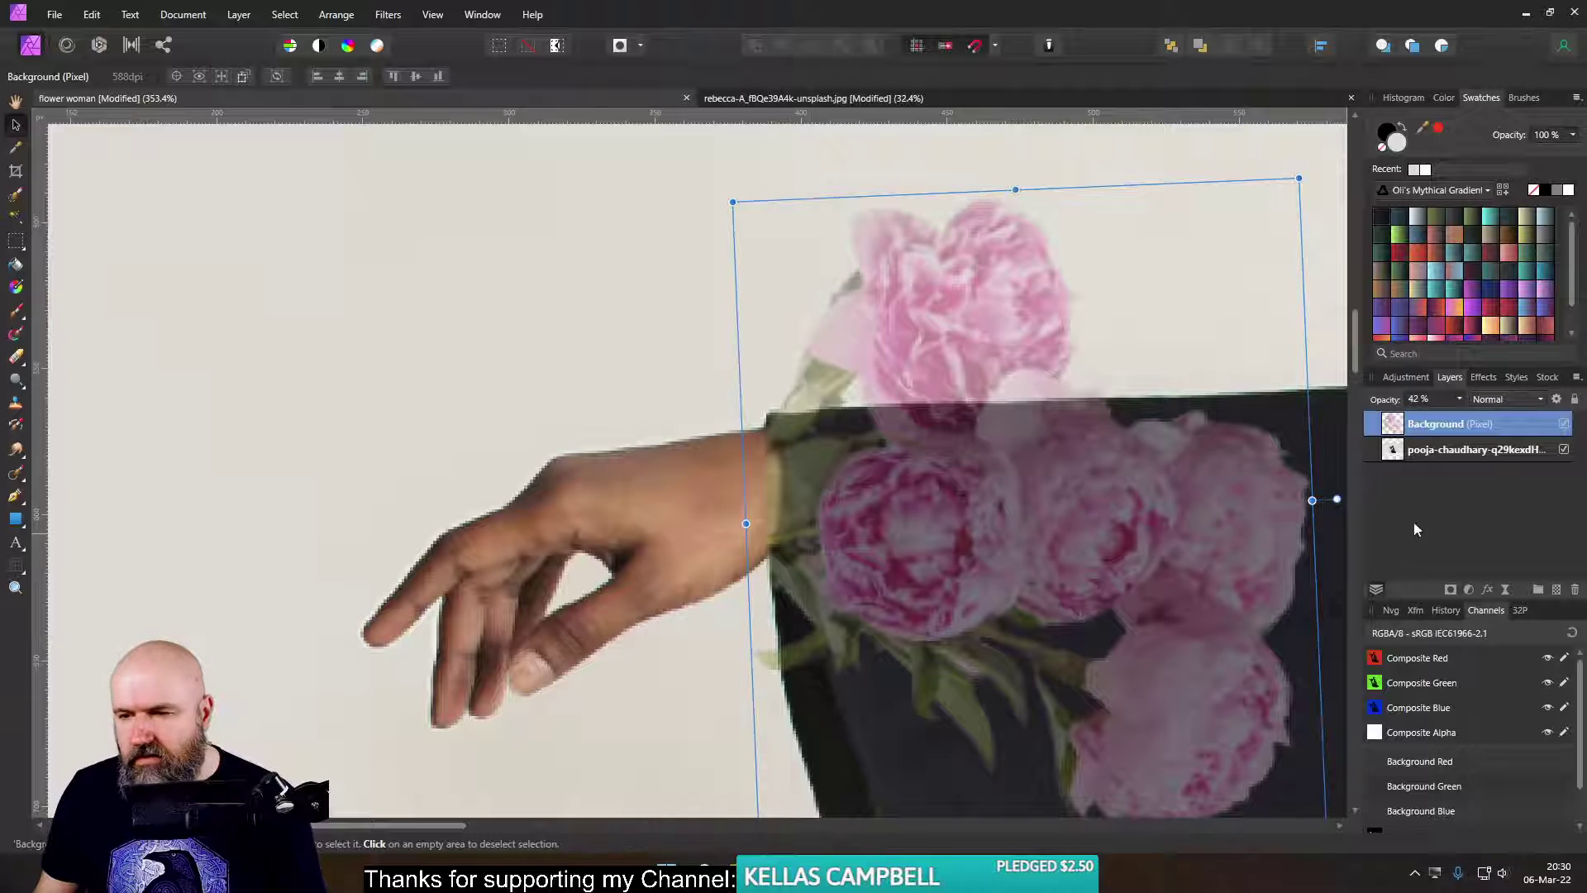
- Add a mask to the bouquet layer and paint it black with a 13.1 px brush where the foliage overlaps the wrist
{"action": "left_click", "coordinate": [1451, 590]}
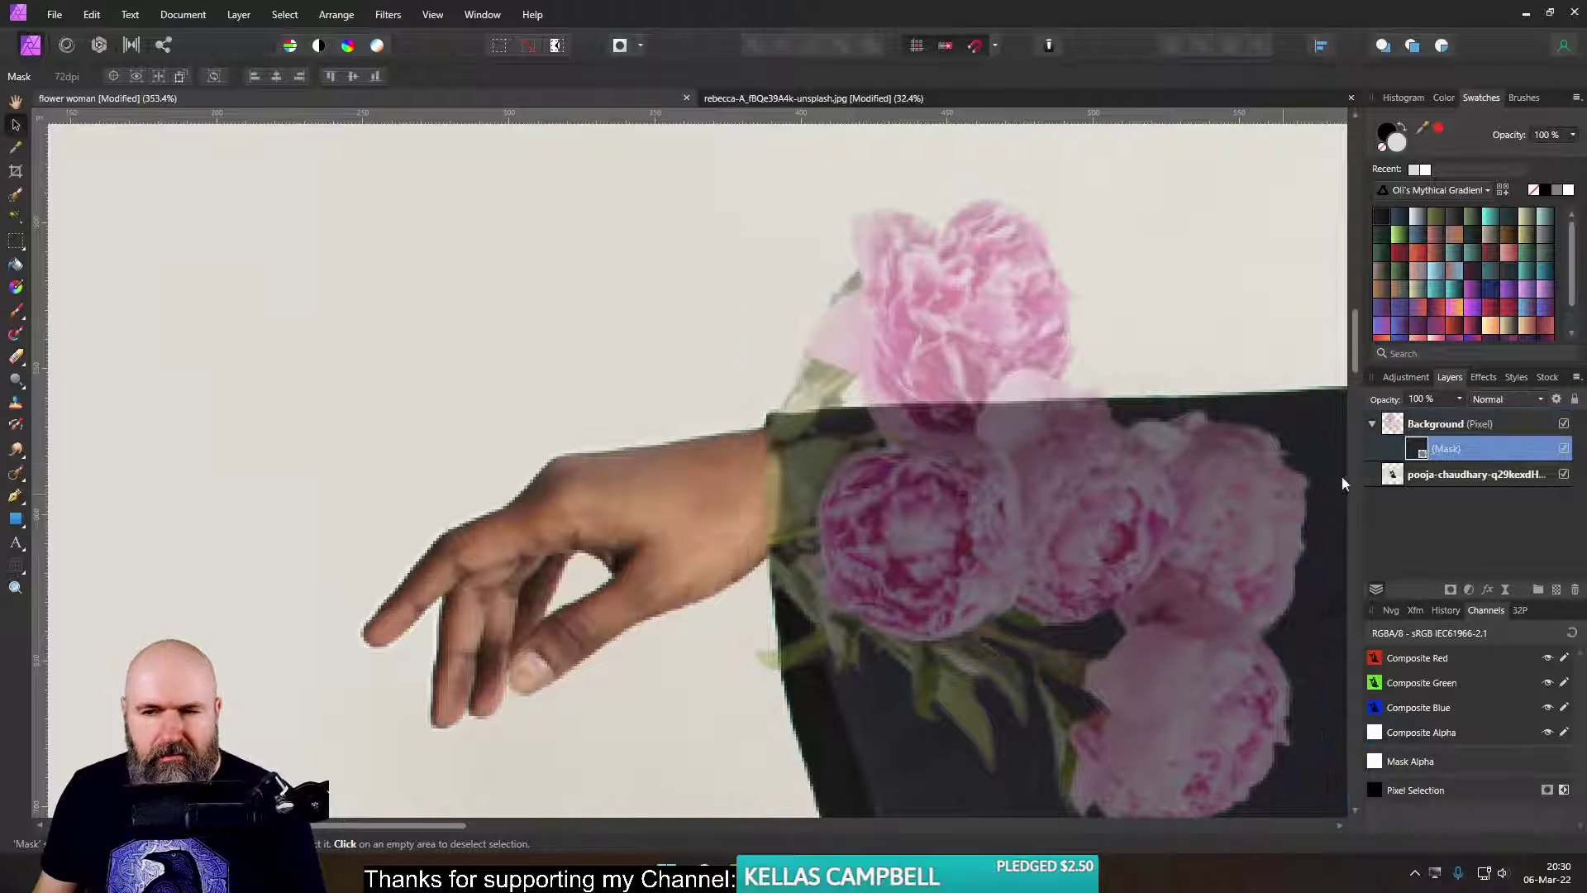
{"action": "left_click", "coordinate": [15, 311]}
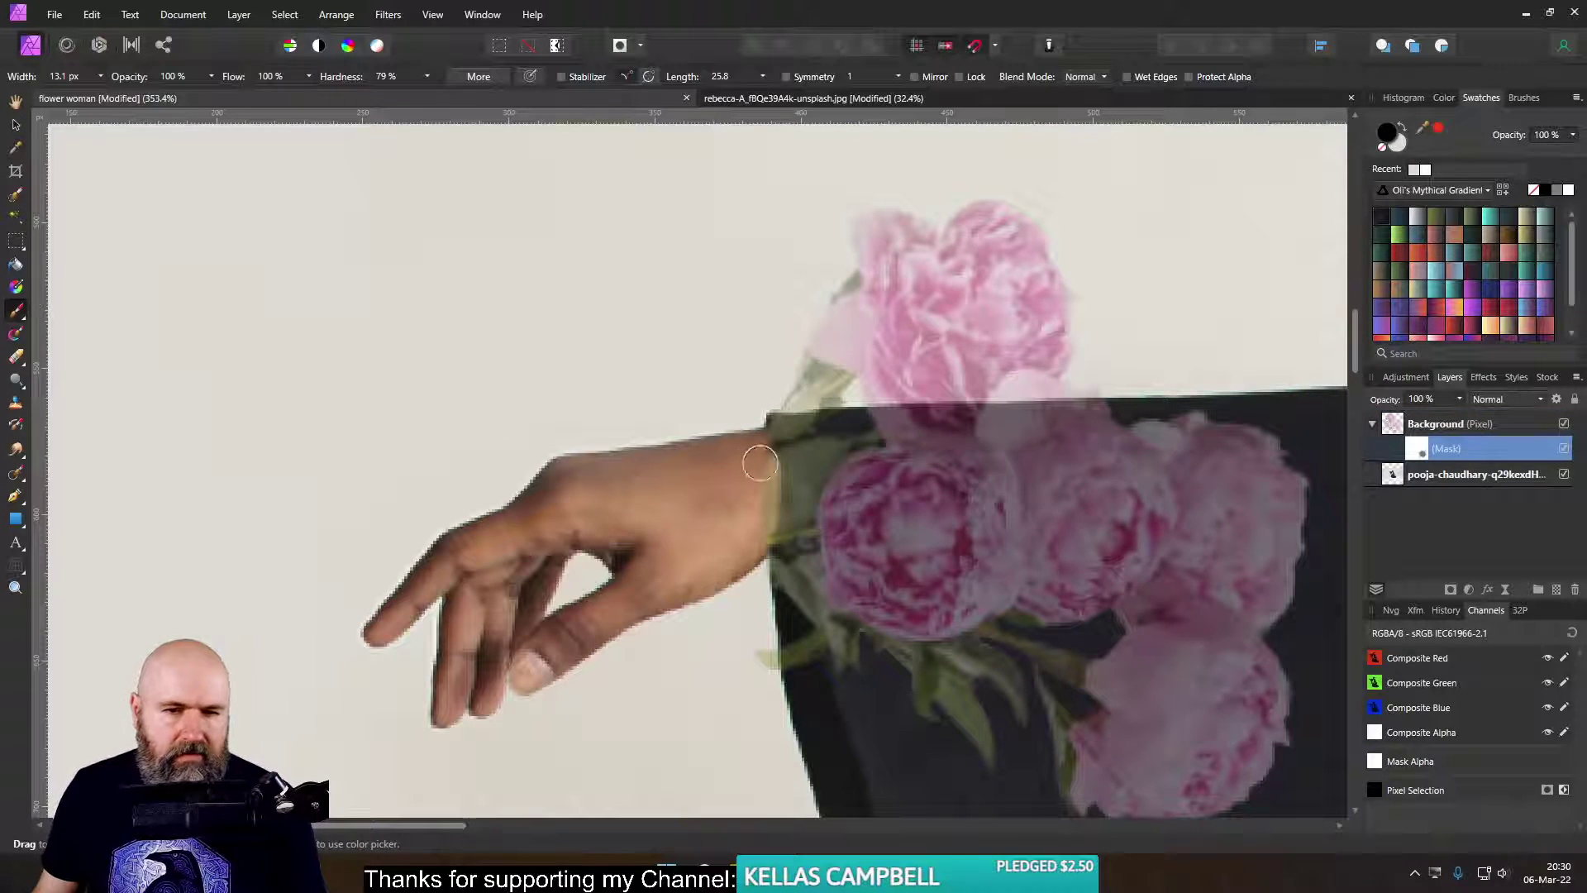
{"action": "scroll", "coordinate": [760, 467], "scroll_direction": "up", "scroll_amount": 5}
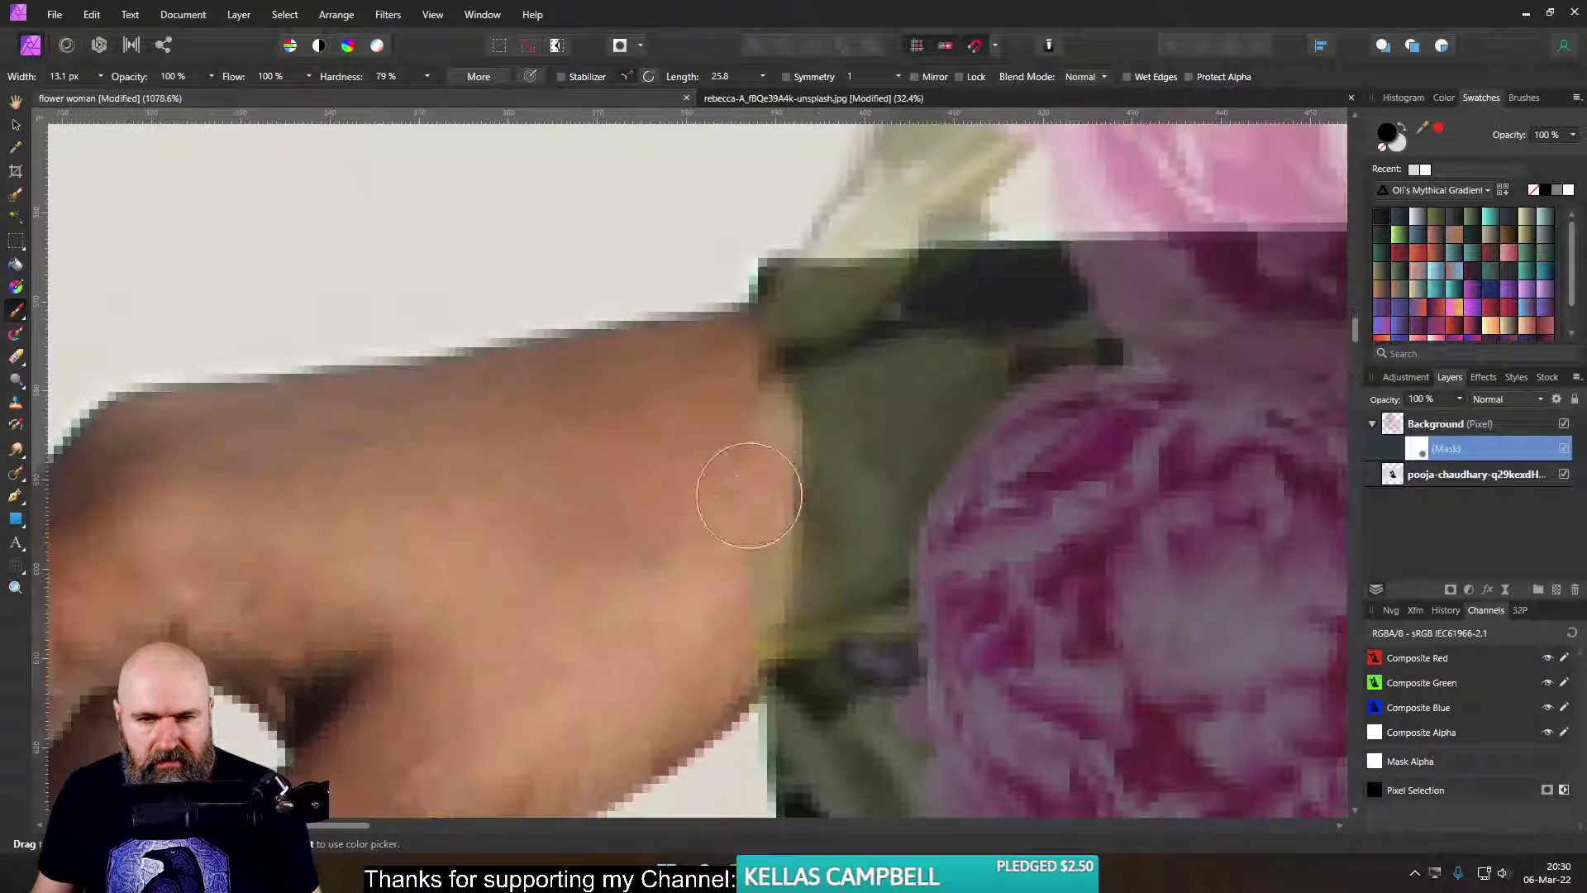
{"action": "mouse_move", "coordinate": [717, 313]}
{"action": "left_mouse_down"}
{"action": "mouse_move", "coordinate": [709, 278]}
{"action": "mouse_move", "coordinate": [758, 550]}
{"action": "mouse_move", "coordinate": [755, 622]}
{"action": "mouse_move", "coordinate": [713, 687]}
{"action": "mouse_move", "coordinate": [751, 624]}
{"action": "mouse_move", "coordinate": [767, 526]}
{"action": "mouse_move", "coordinate": [739, 397]}
{"action": "mouse_move", "coordinate": [764, 479]}
{"action": "mouse_move", "coordinate": [753, 417]}
{"action": "mouse_move", "coordinate": [714, 314]}
{"action": "mouse_move", "coordinate": [764, 483]}
{"action": "mouse_move", "coordinate": [744, 616]}
{"action": "mouse_move", "coordinate": [766, 524]}
{"action": "mouse_move", "coordinate": [725, 330]}
{"action": "mouse_move", "coordinate": [670, 411]}
{"action": "left_mouse_up"}
{"action": "scroll", "coordinate": [640, 494], "scroll_direction": "down", "scroll_amount": 10}
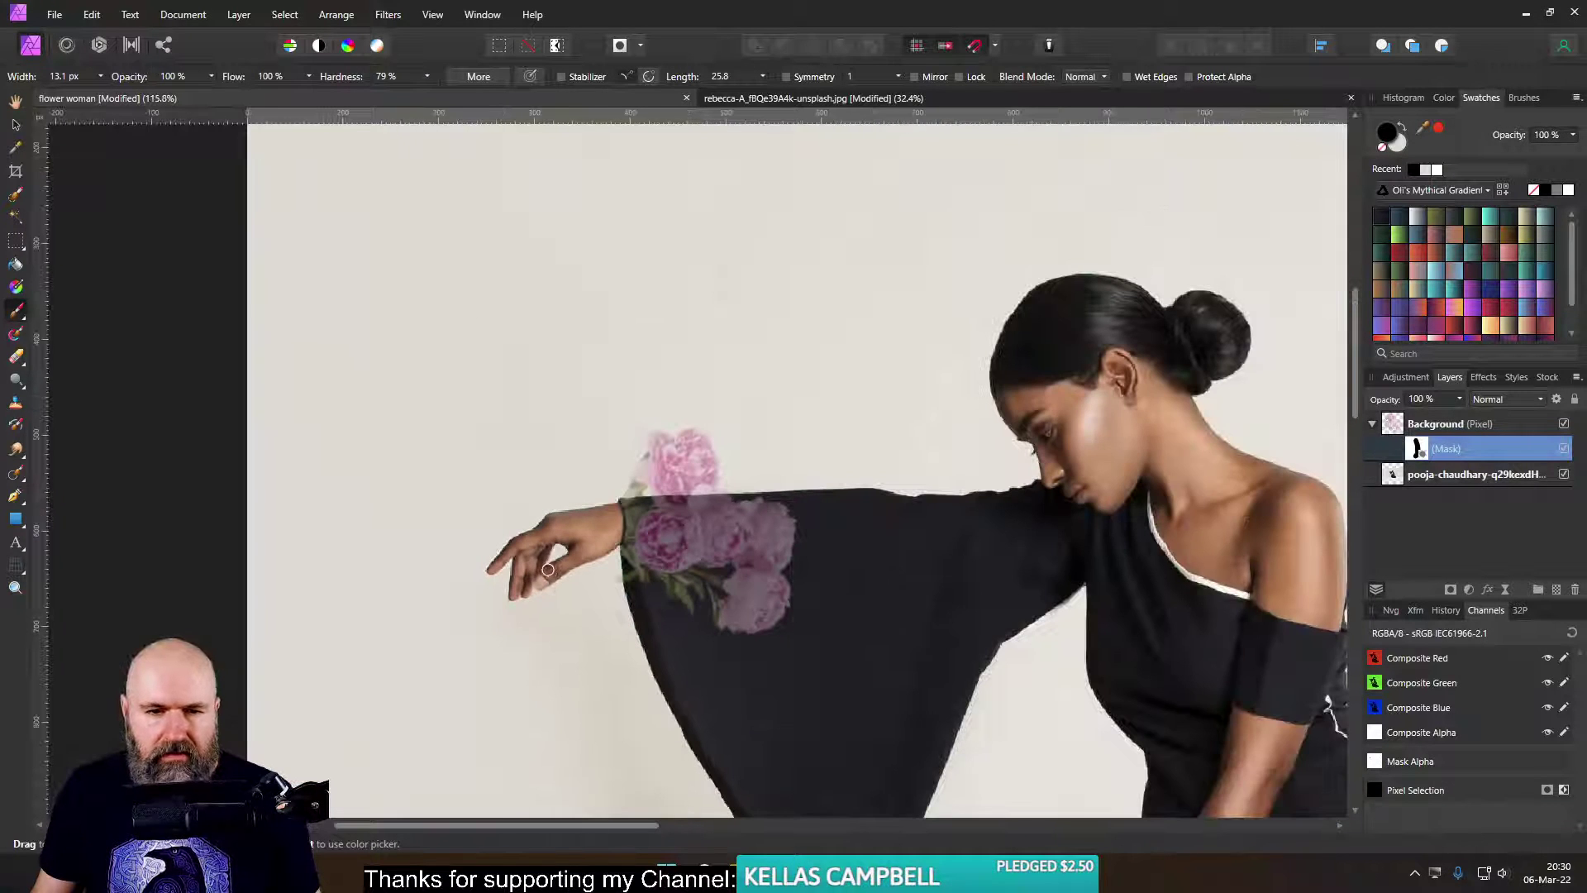
- Restore the masked bouquet layer's opacity to 100%
{"action": "left_click", "coordinate": [1397, 430]}
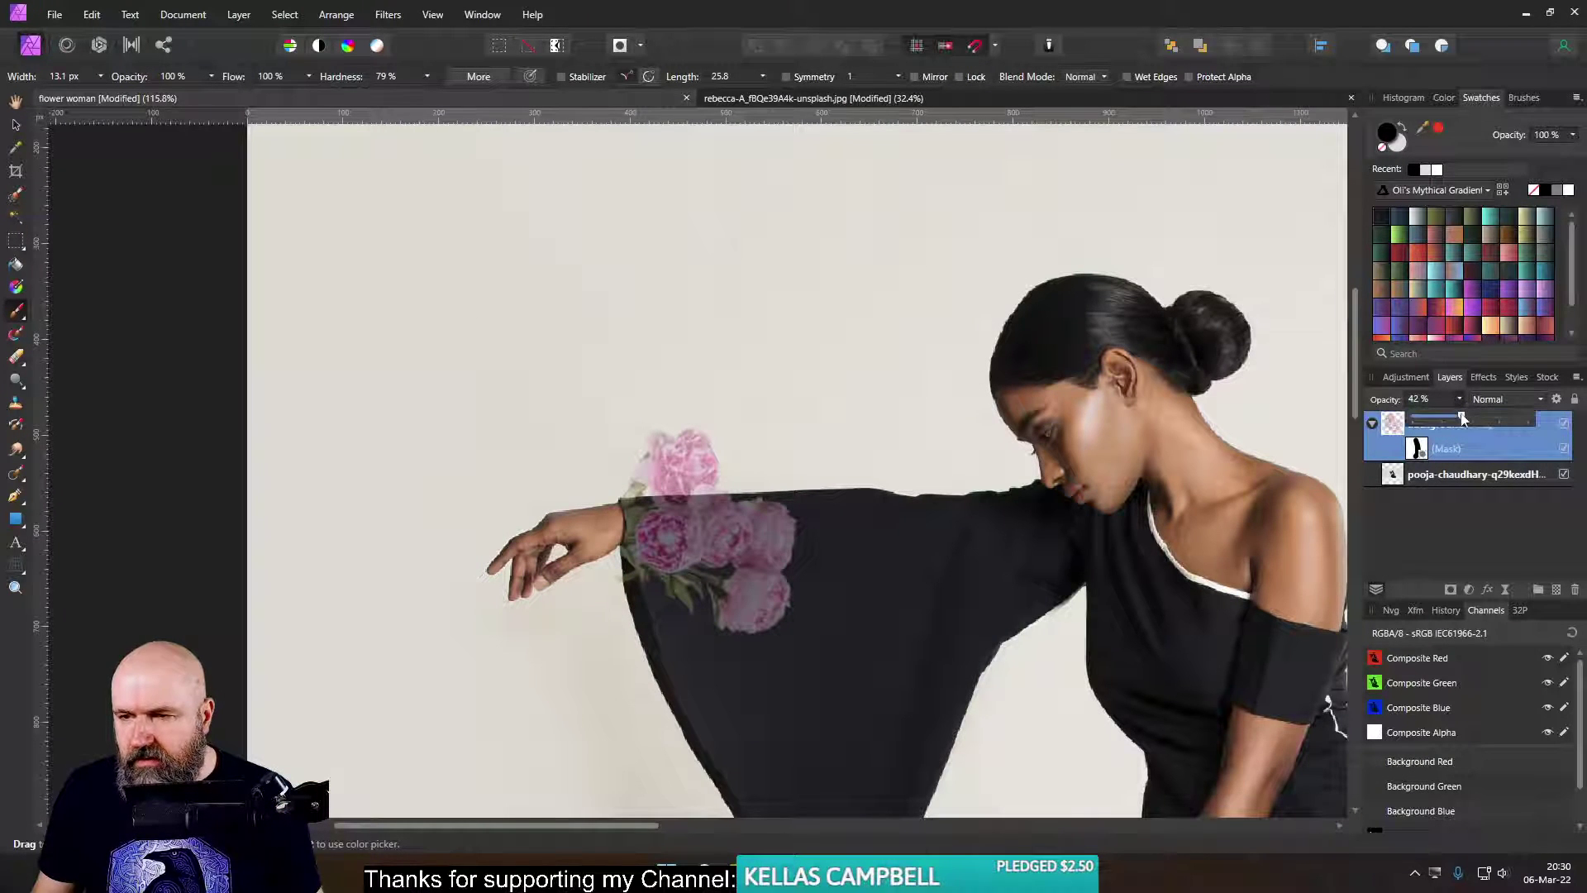
{"action": "left_click_drag", "start_coordinate": [1461, 418], "coordinate": [1529, 417]}
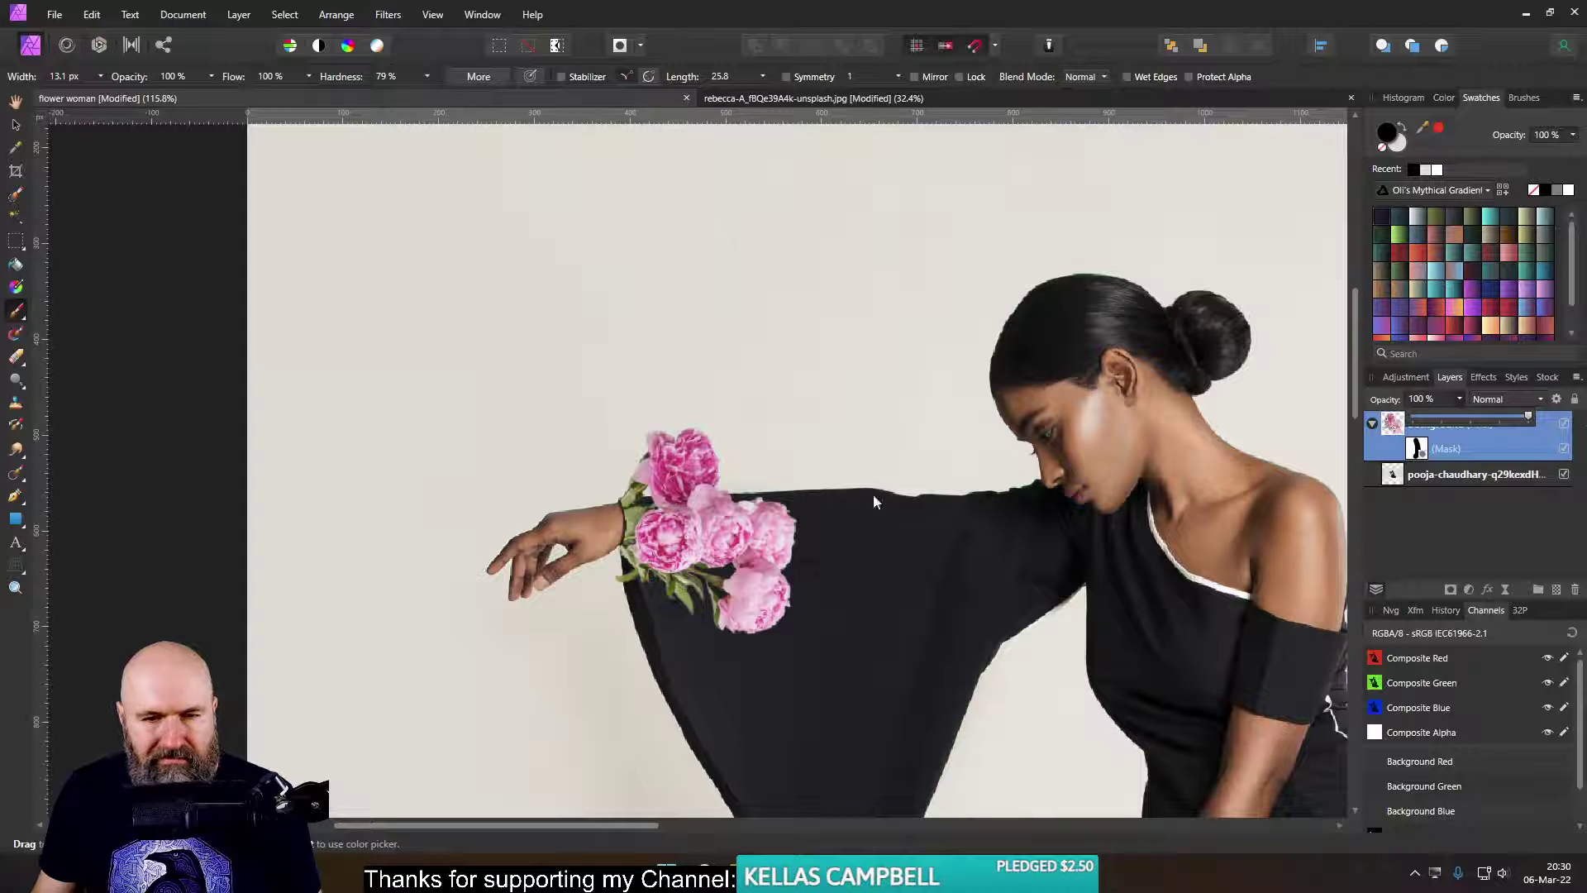
{"action": "scroll", "coordinate": [587, 561], "scroll_direction": "up", "scroll_amount": 7}
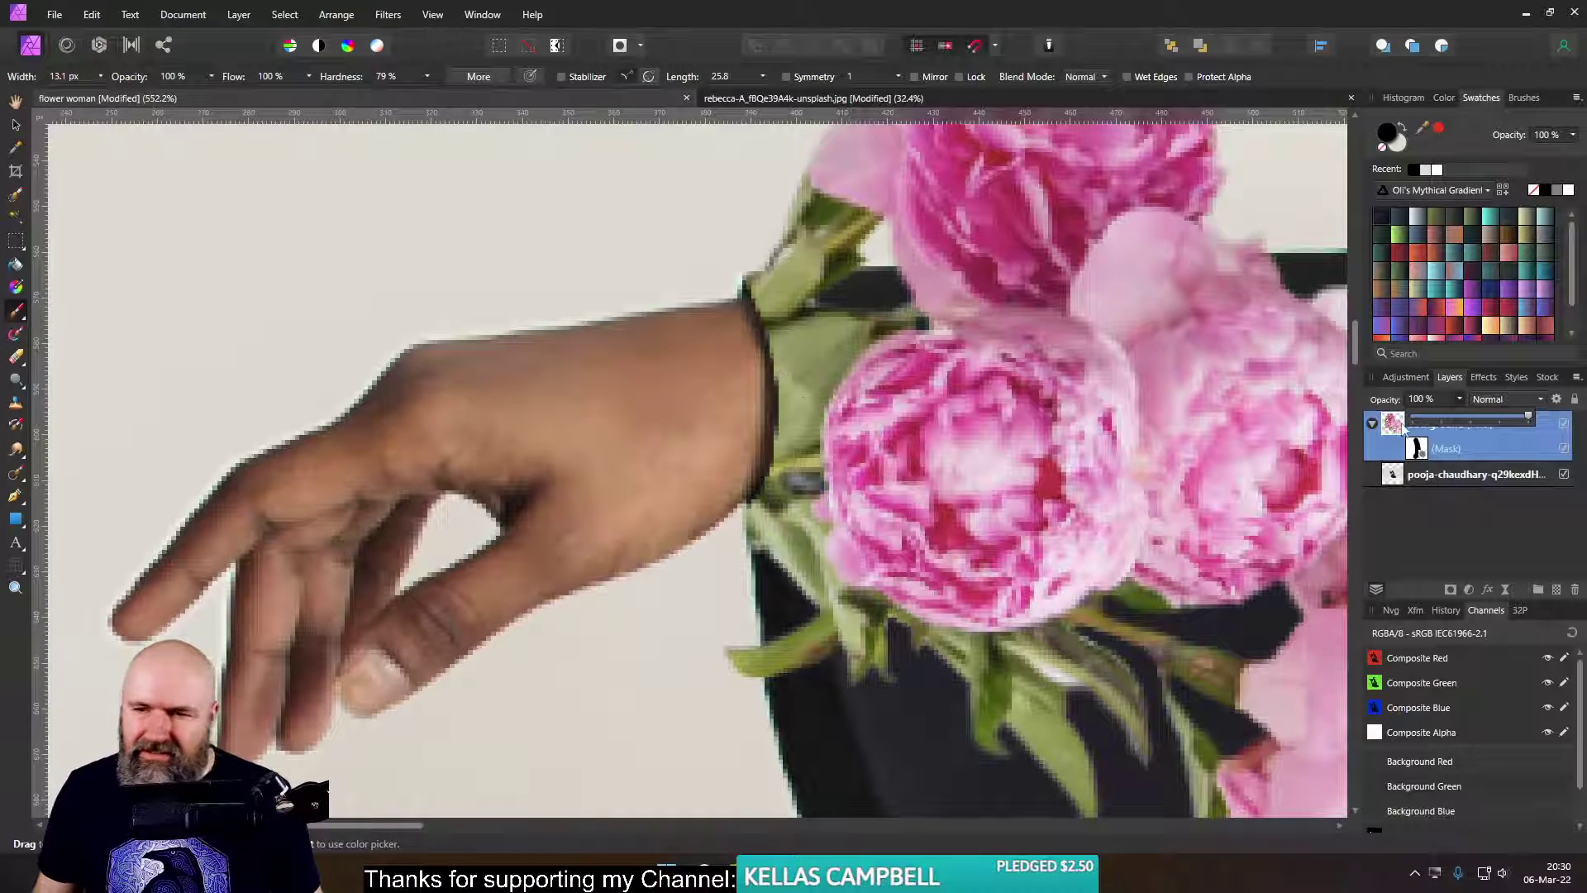
- Shift the masked bouquet slightly away from the hand toward the sleeve and scale it down to 599 dpi
{"action": "left_click", "coordinate": [16, 124]}
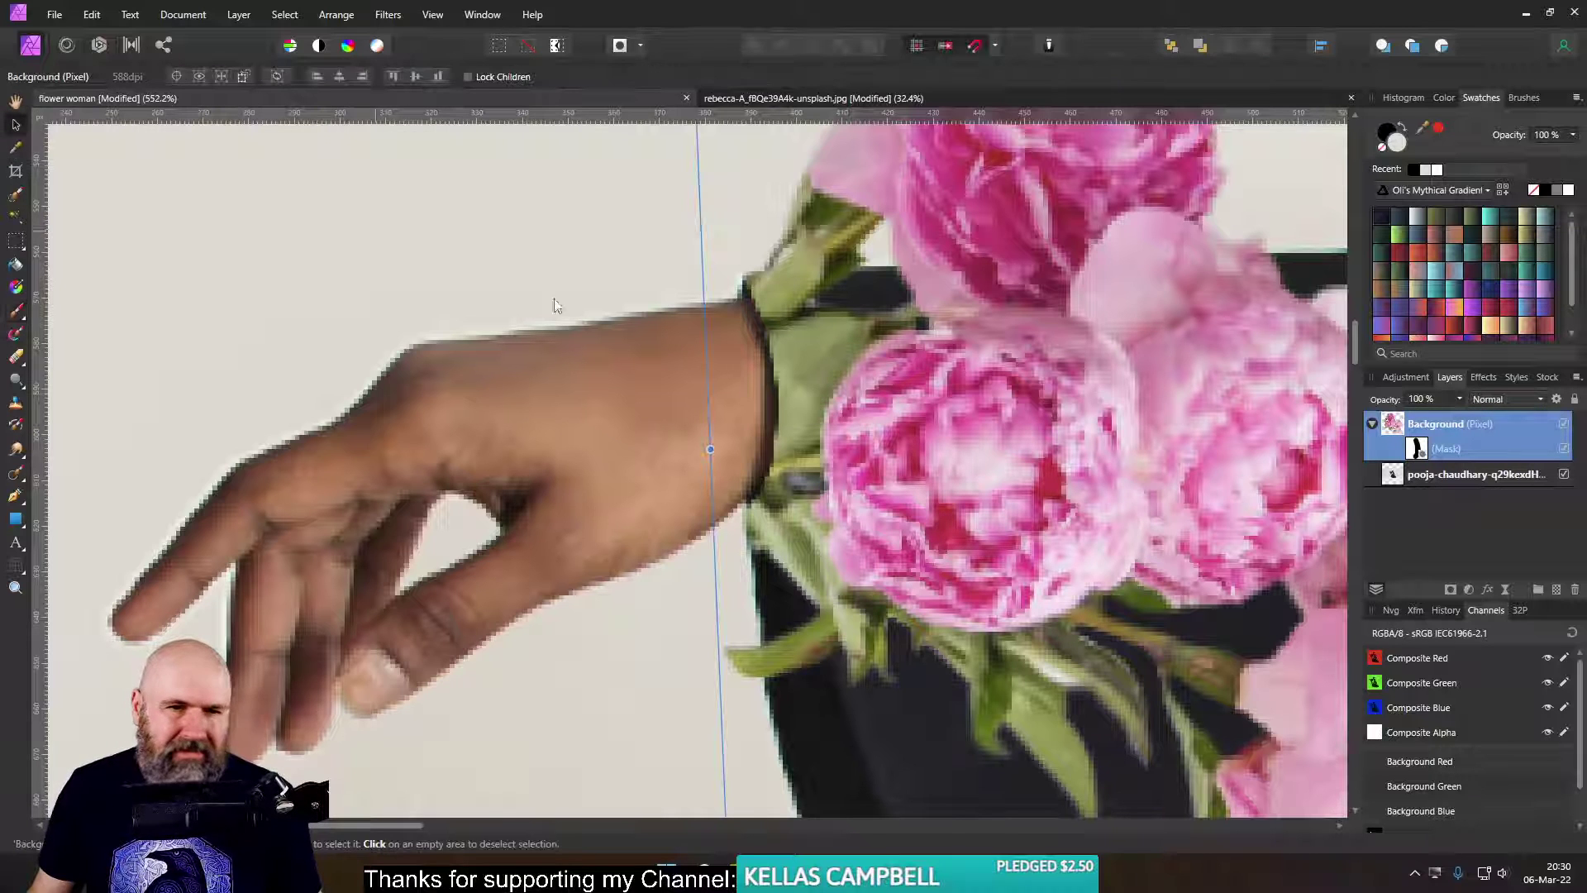
{"action": "left_click_drag", "start_coordinate": [823, 375], "coordinate": [830, 374]}
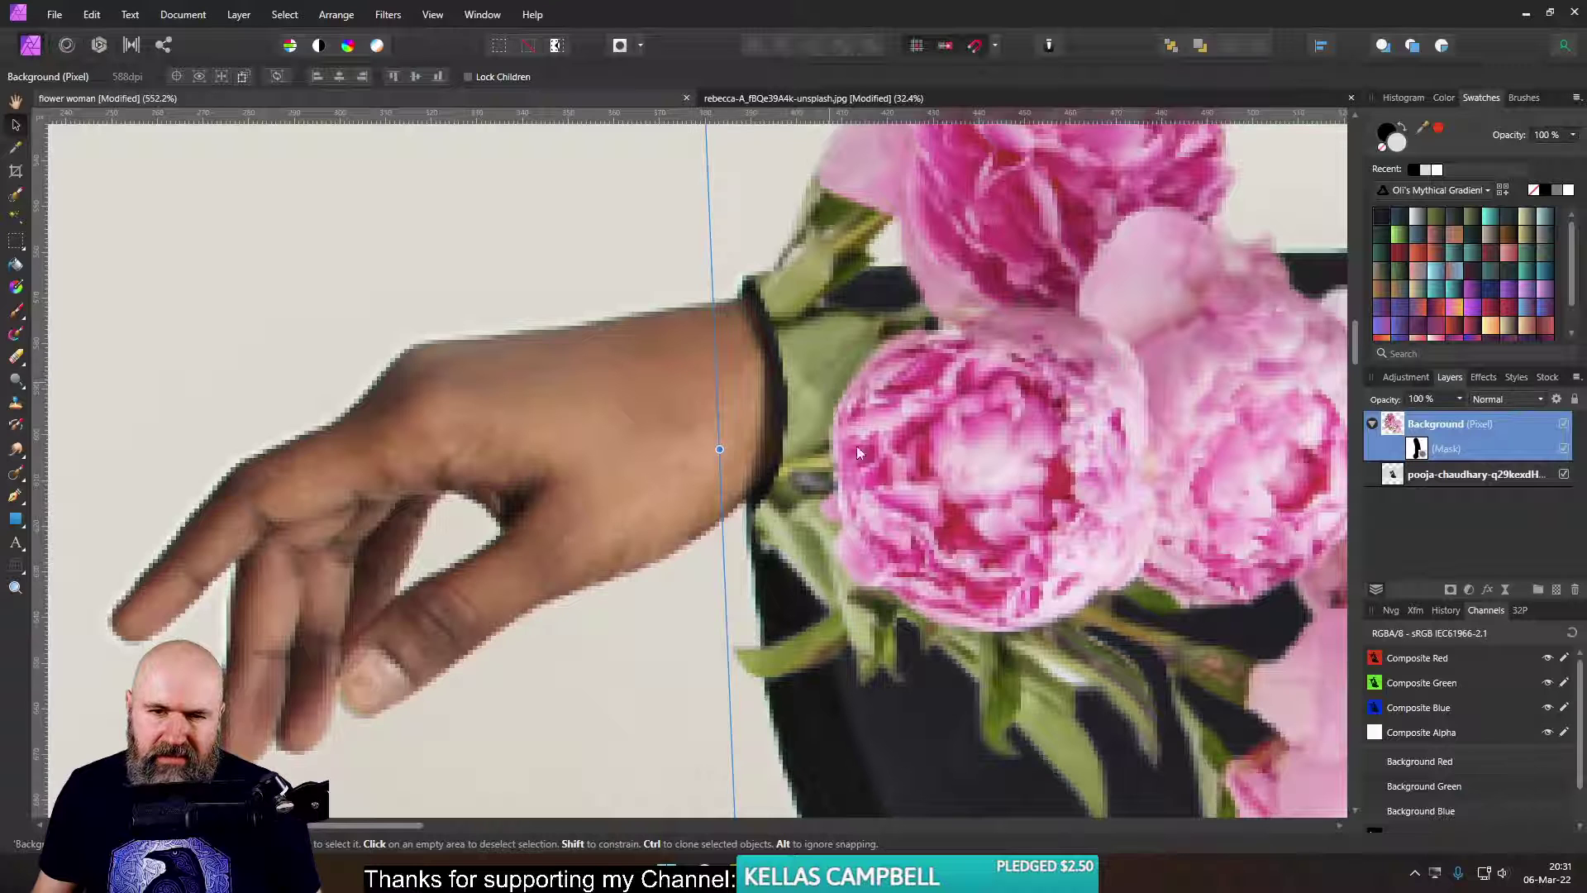
{"action": "scroll", "coordinate": [881, 564], "scroll_direction": "down", "scroll_amount": 5}
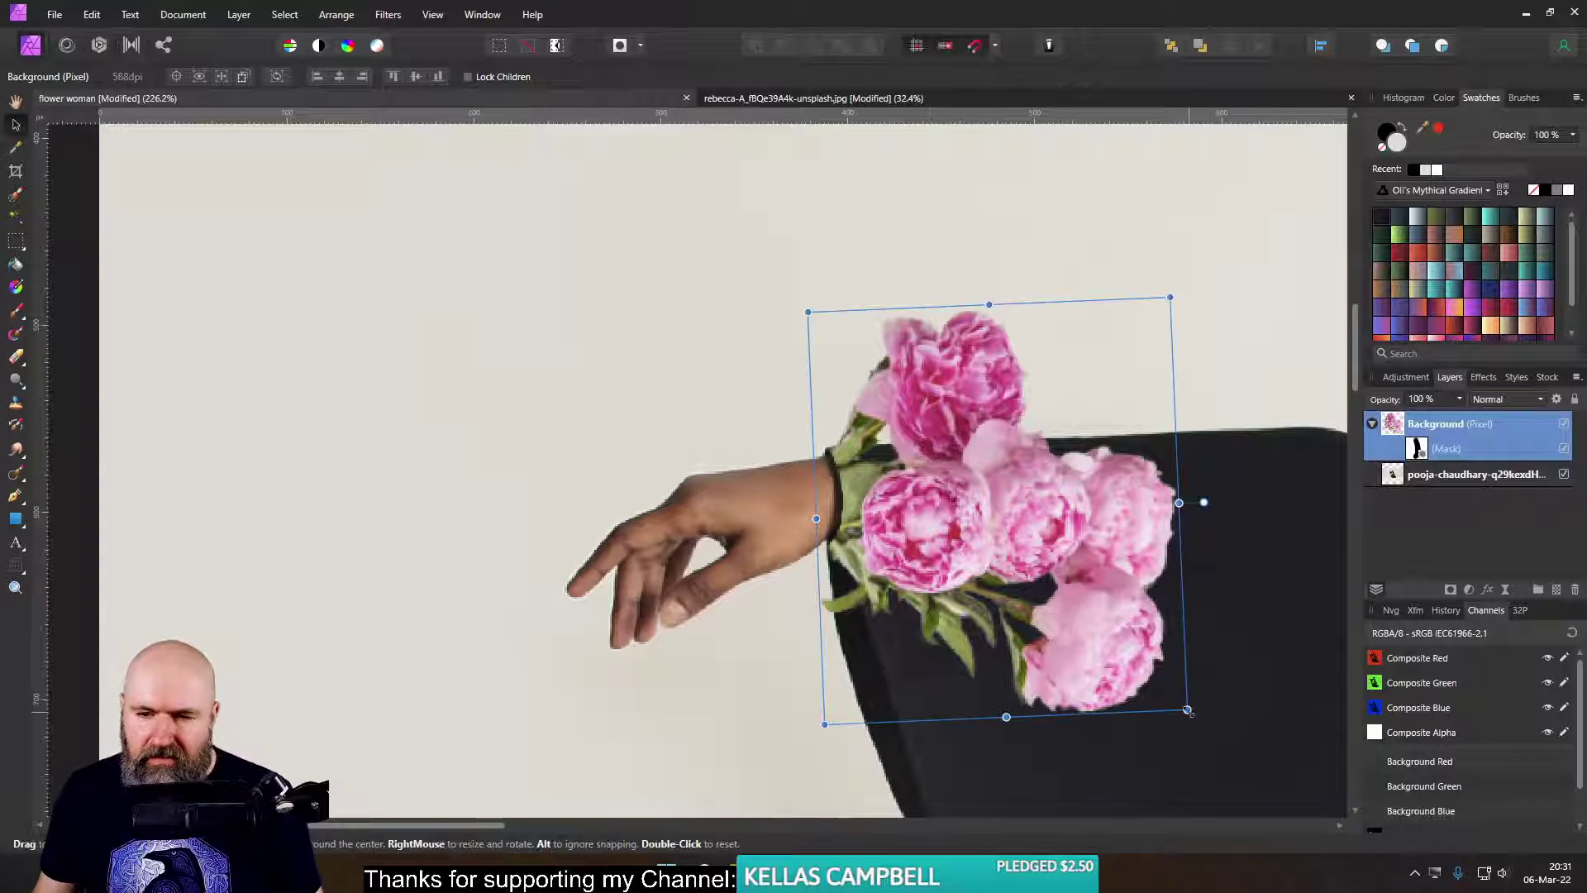
{"action": "left_click_drag", "start_coordinate": [1187, 709], "coordinate": [1180, 704]}
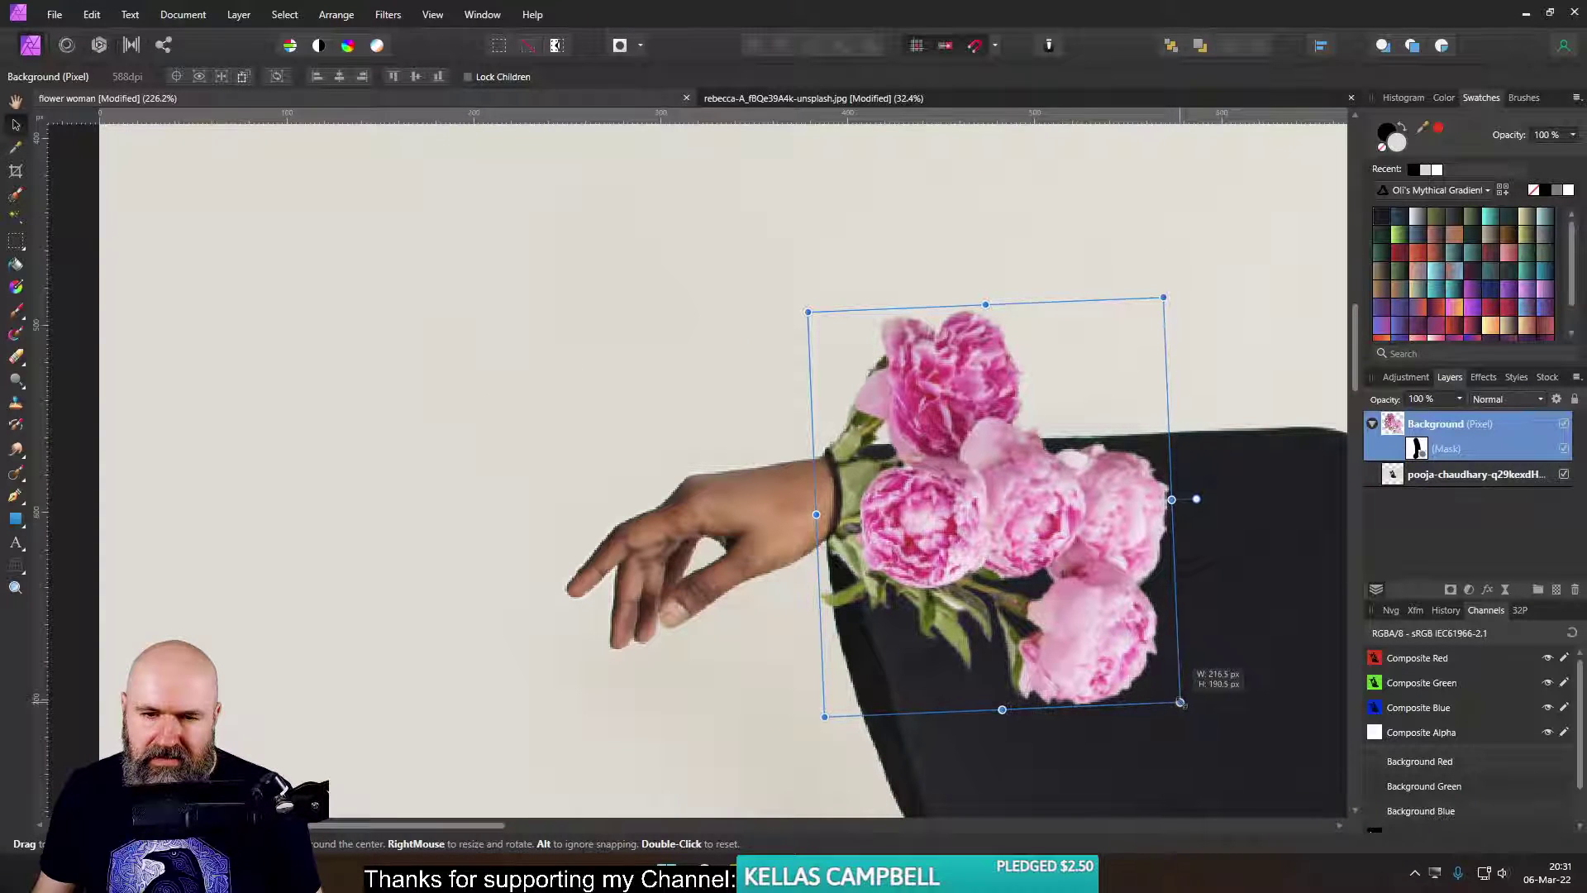
{"action": "scroll", "coordinate": [1179, 673], "scroll_direction": "down", "scroll_amount": 5}
{"action": "scroll", "coordinate": [767, 498], "scroll_direction": "up", "scroll_amount": 6}
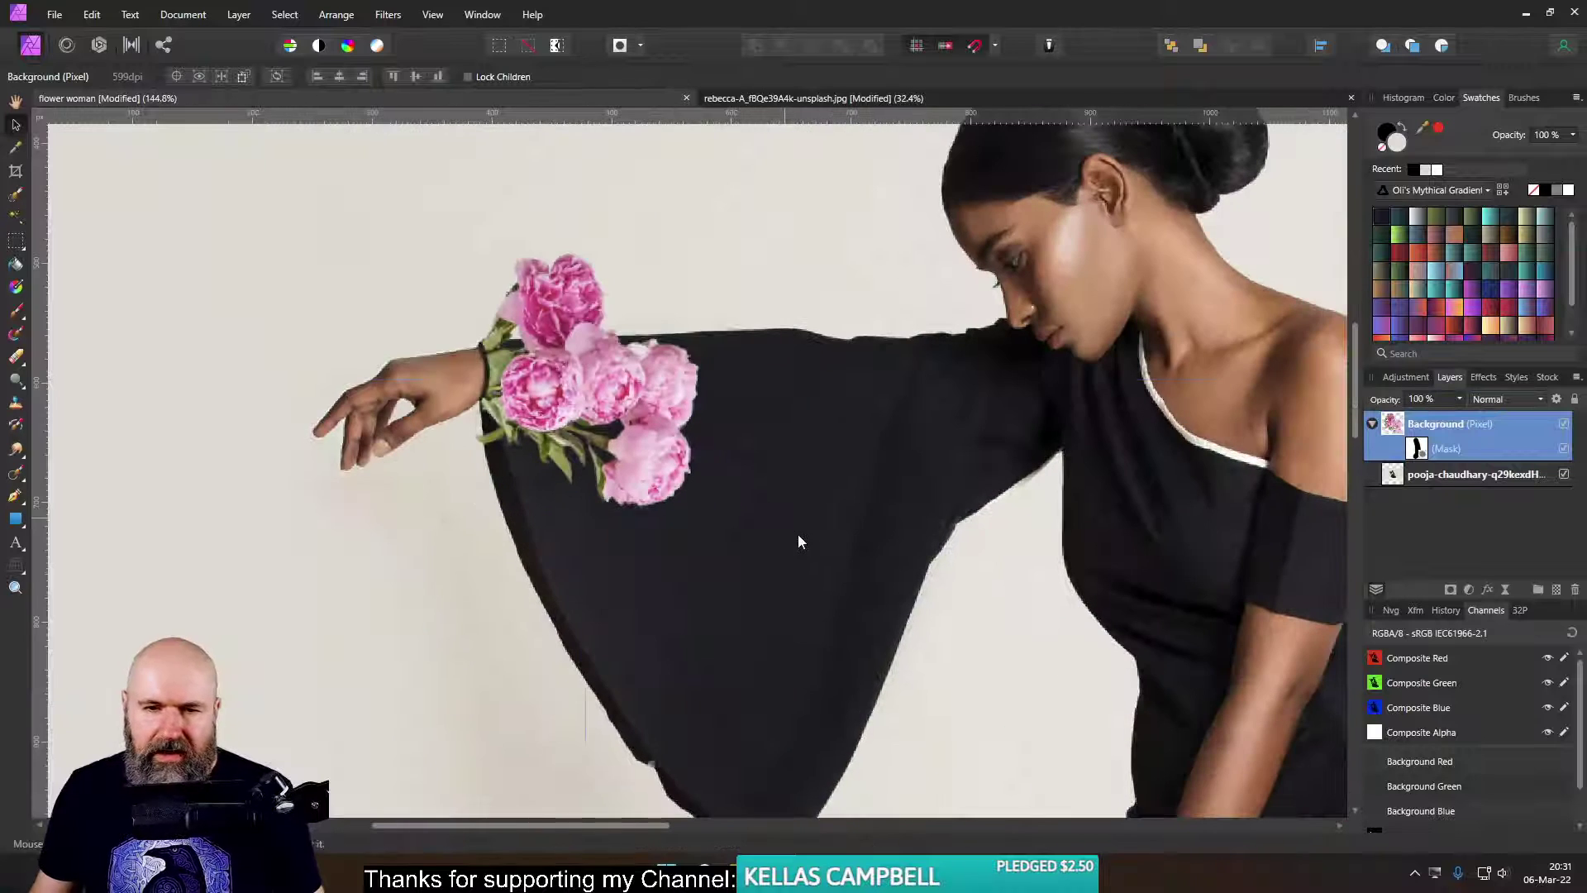
- Add a new pixel layer beneath the bouquet and sample the beige backdrop colour beside the sleeve for the Paint Brush
{"action": "left_click", "coordinate": [1401, 478]}
{"action": "left_click", "coordinate": [1557, 590]}
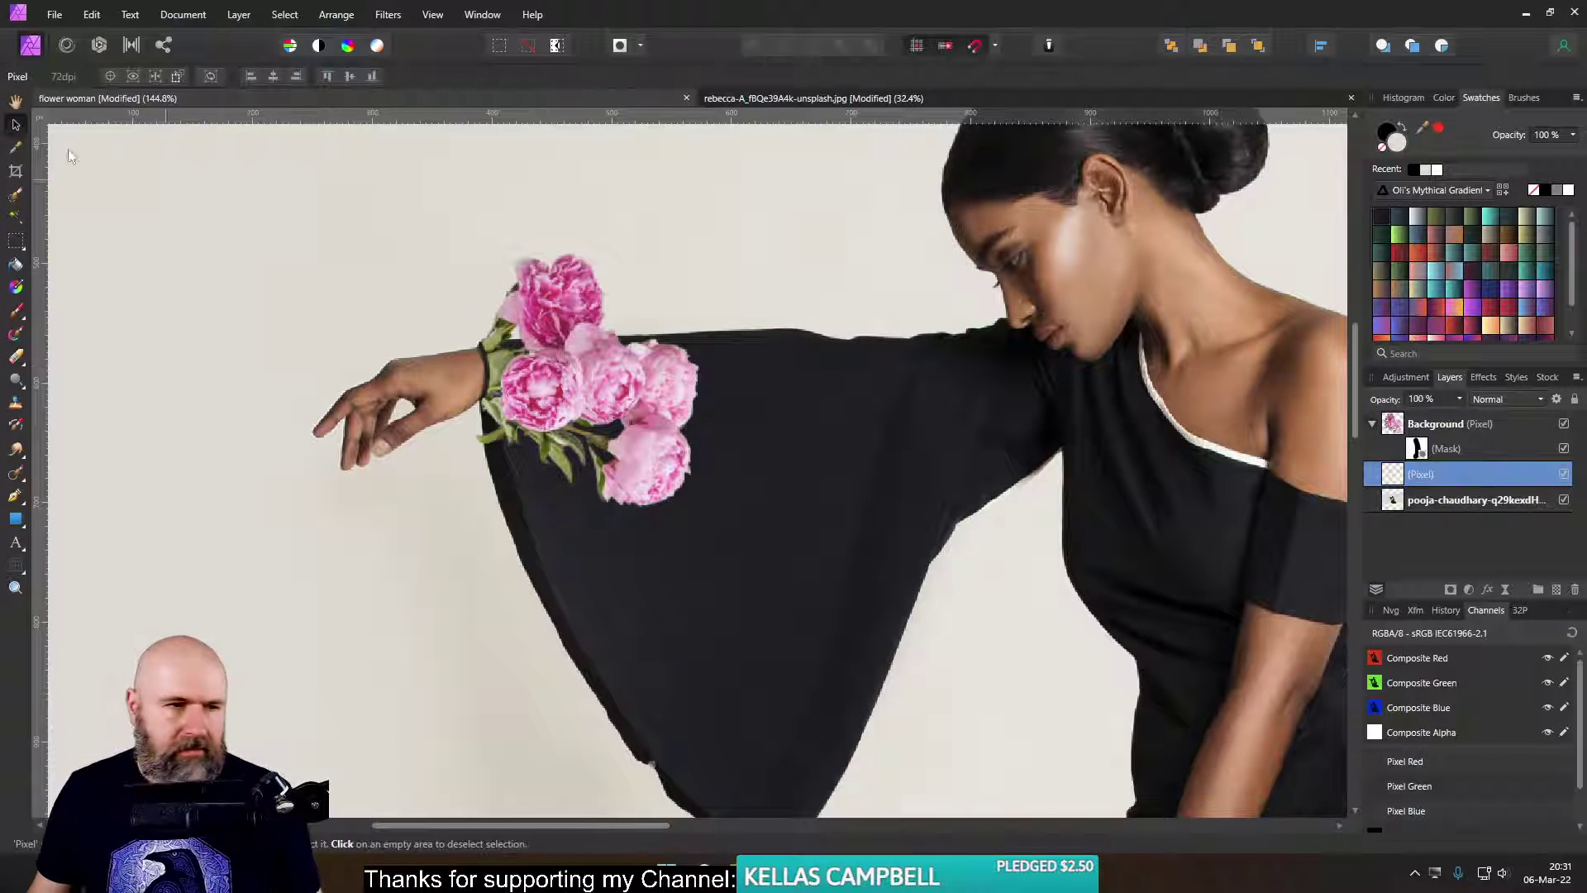
{"action": "left_click", "coordinate": [18, 312]}
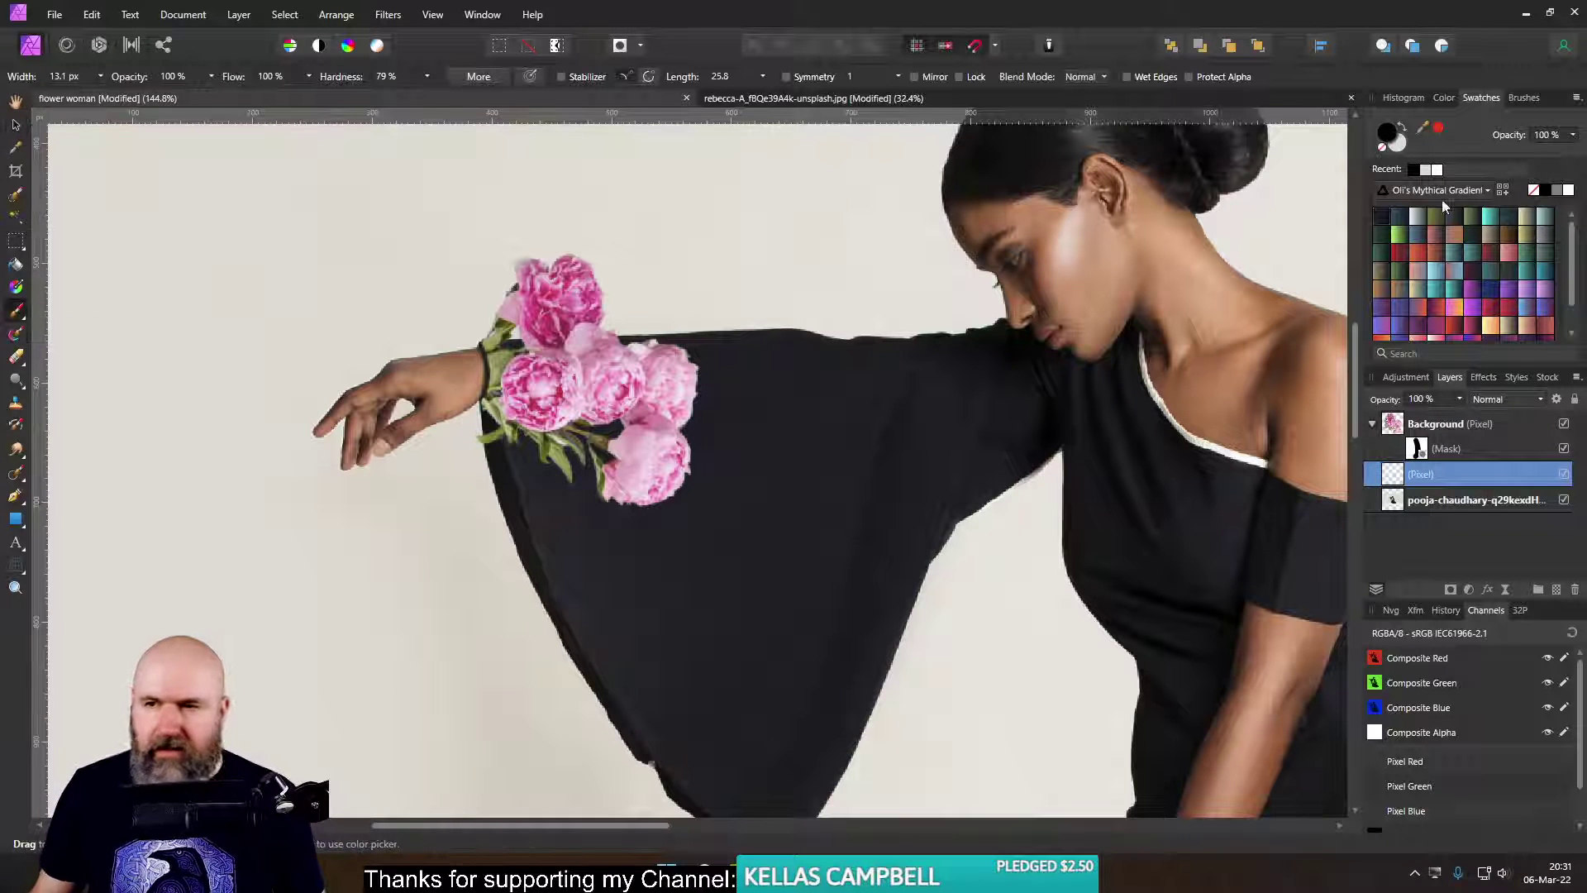
{"action": "left_click_drag", "start_coordinate": [1439, 129], "coordinate": [677, 271]}
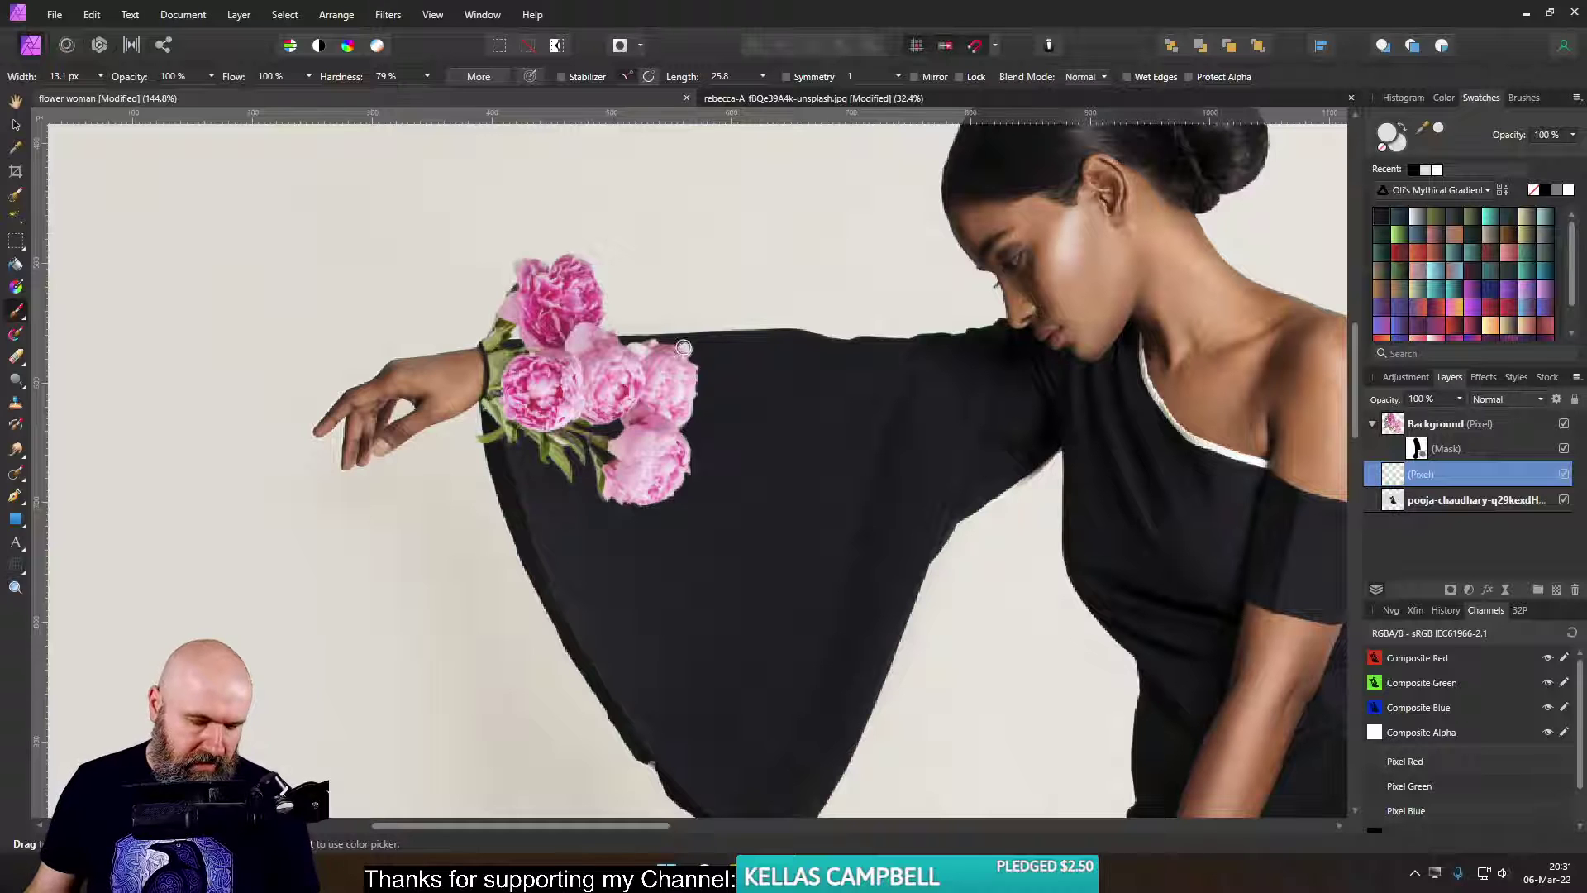
- Try painting out the black sleeve around the bouquet with the sampled backdrop colour
{"action": "mouse_move", "coordinate": [683, 348]}
{"action": "left_mouse_down"}
{"action": "mouse_move", "coordinate": [651, 359]}
{"action": "mouse_move", "coordinate": [690, 423]}
{"action": "mouse_move", "coordinate": [716, 362]}
{"action": "left_mouse_up"}
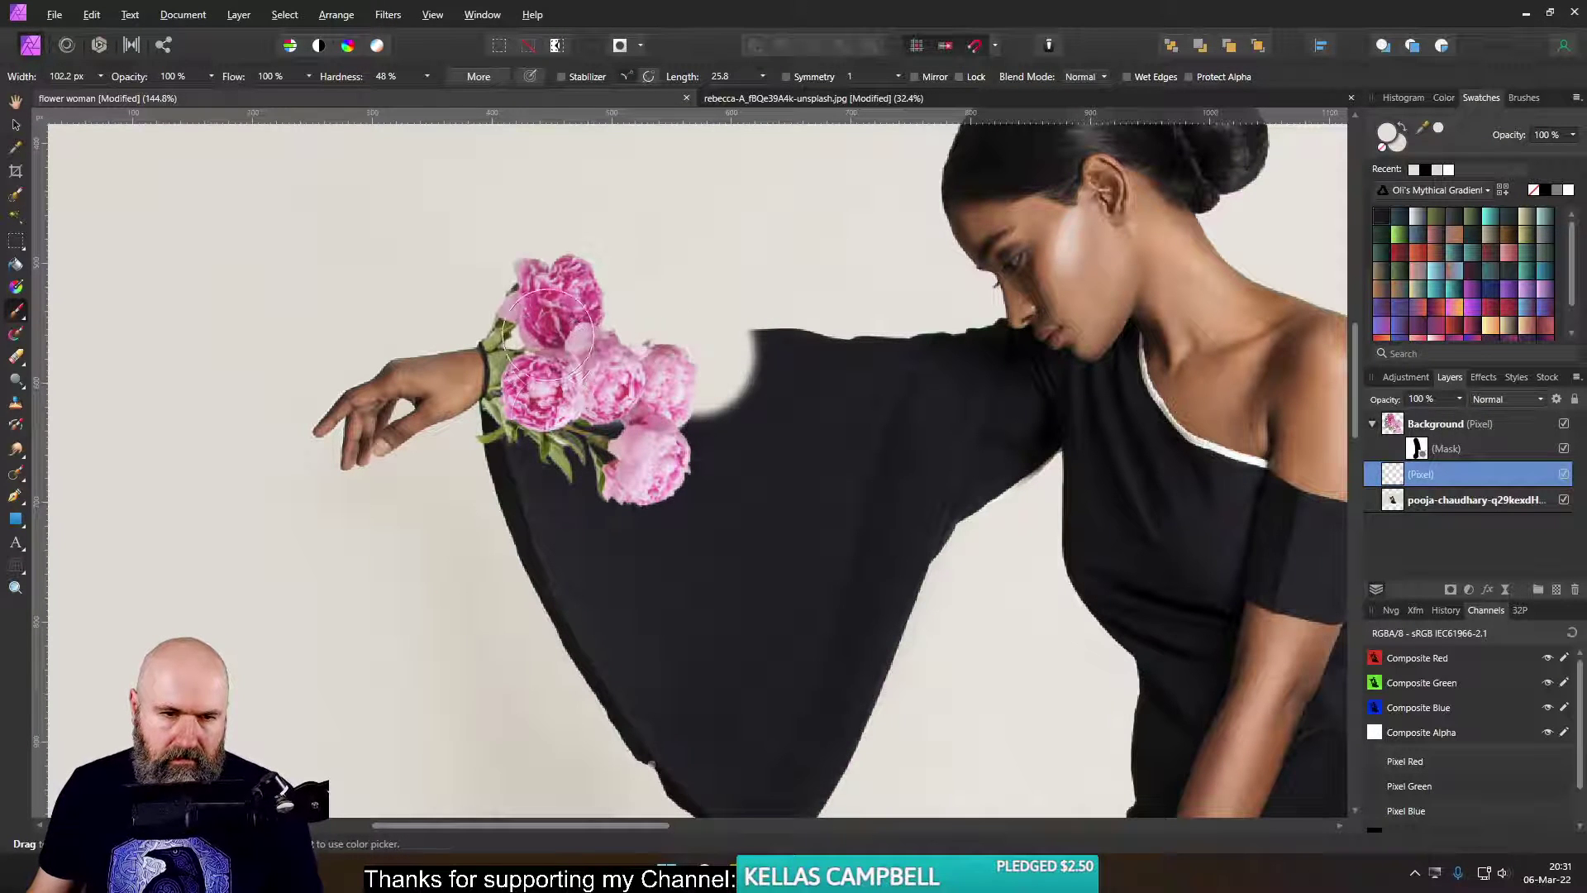
{"action": "mouse_move", "coordinate": [549, 339]}
{"action": "left_mouse_down"}
{"action": "mouse_move", "coordinate": [534, 458]}
{"action": "mouse_move", "coordinate": [500, 471]}
{"action": "mouse_move", "coordinate": [496, 446]}
{"action": "mouse_move", "coordinate": [548, 449]}
{"action": "mouse_move", "coordinate": [512, 435]}
{"action": "left_mouse_up"}
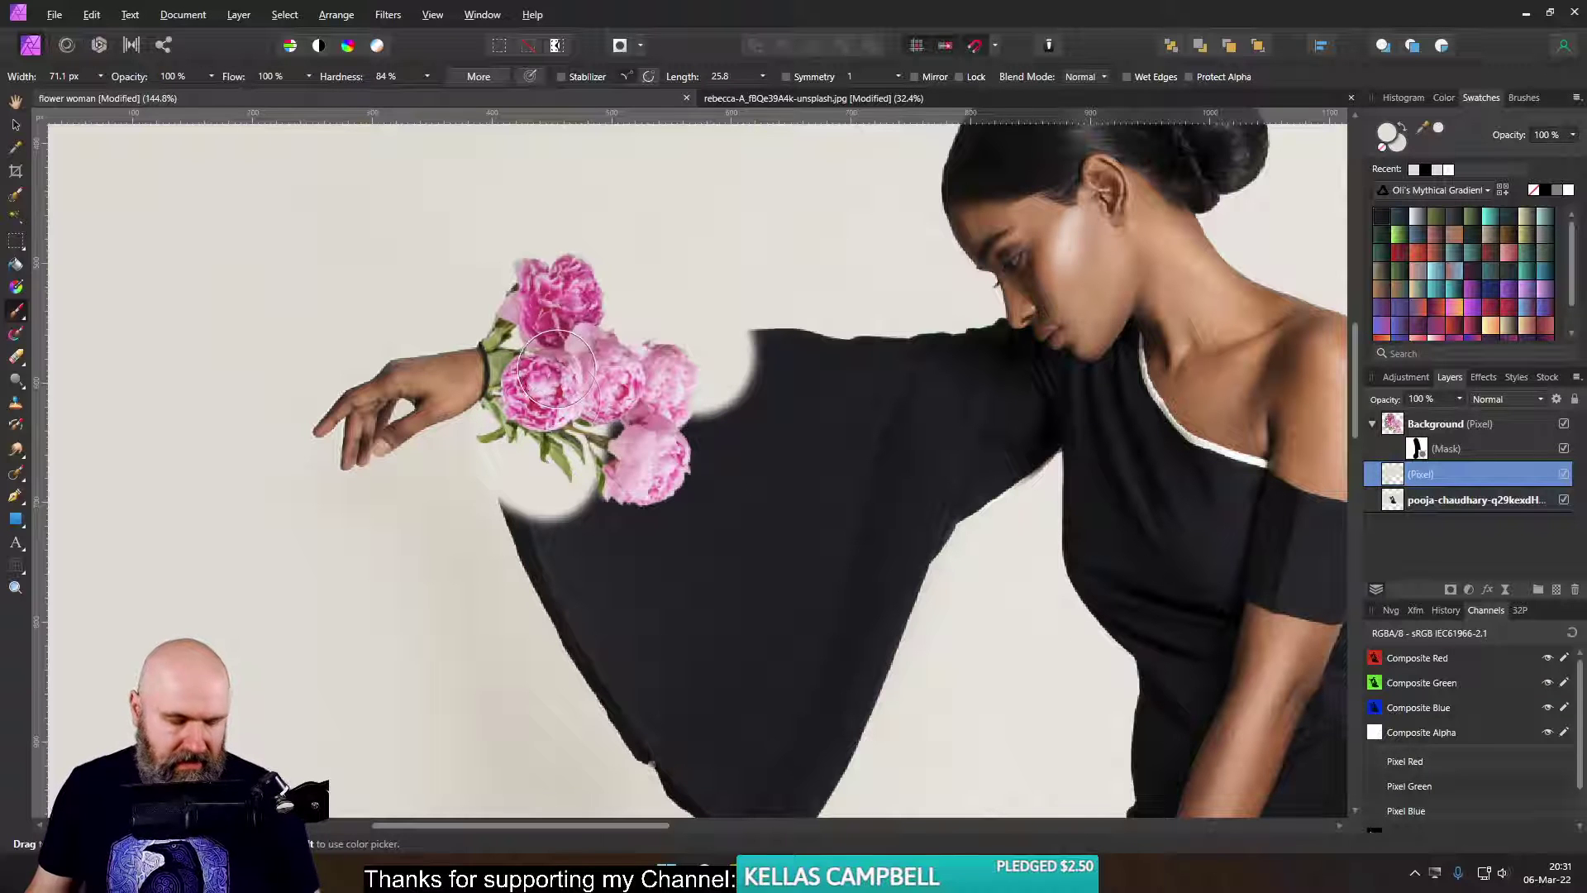
{"action": "mouse_move", "coordinate": [591, 463]}
{"action": "left_mouse_down"}
{"action": "mouse_move", "coordinate": [578, 504]}
{"action": "mouse_move", "coordinate": [538, 538]}
{"action": "mouse_move", "coordinate": [550, 579]}
{"action": "left_mouse_up"}
{"action": "left_click_drag", "start_coordinate": [691, 397], "coordinate": [678, 463]}
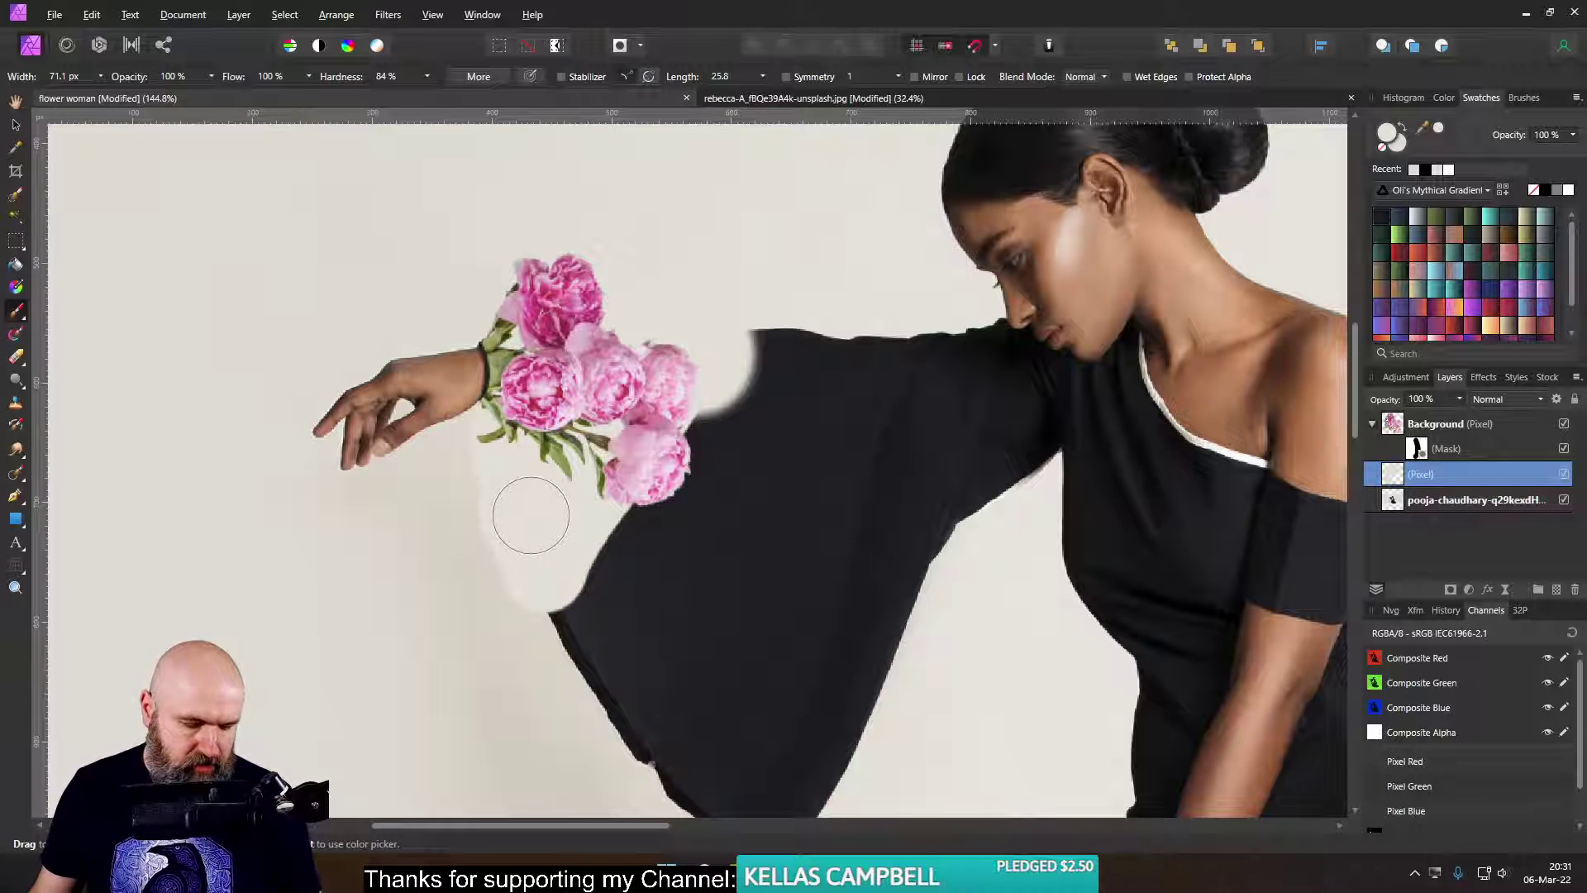
{"action": "mouse_move", "coordinate": [530, 516]}
{"action": "left_mouse_down"}
{"action": "mouse_move", "coordinate": [597, 519]}
{"action": "mouse_move", "coordinate": [549, 560]}
{"action": "left_mouse_up"}
{"action": "scroll", "coordinate": [549, 560], "scroll_direction": "down", "scroll_amount": 4}
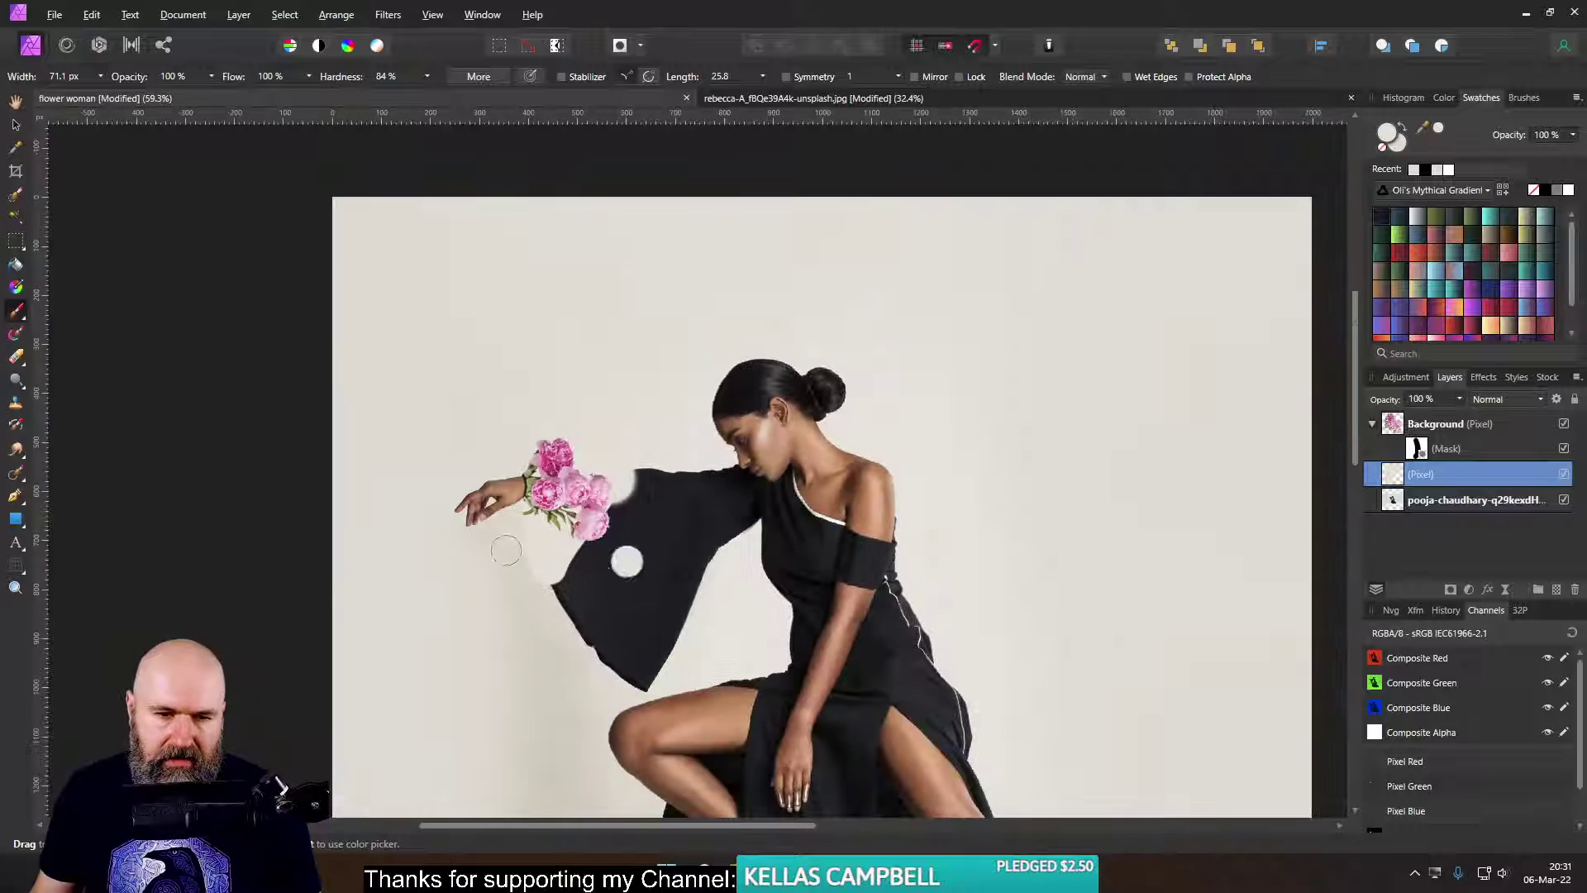
- Rasterize the photo layer of the model
{"action": "left_click", "coordinate": [1394, 507]}
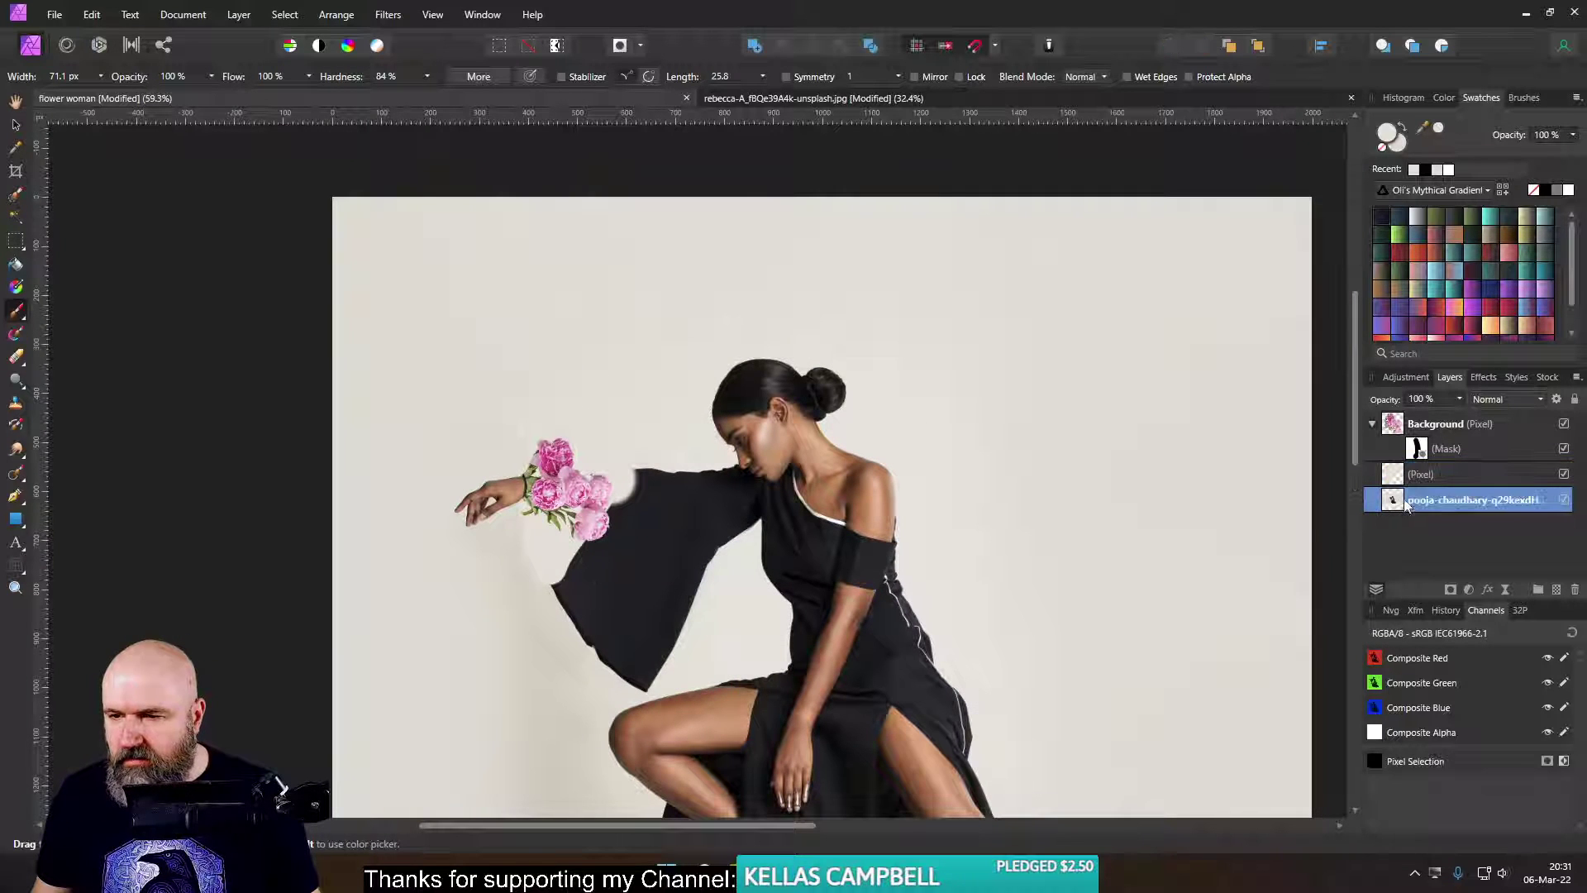
{"action": "right_click", "coordinate": [1403, 506]}
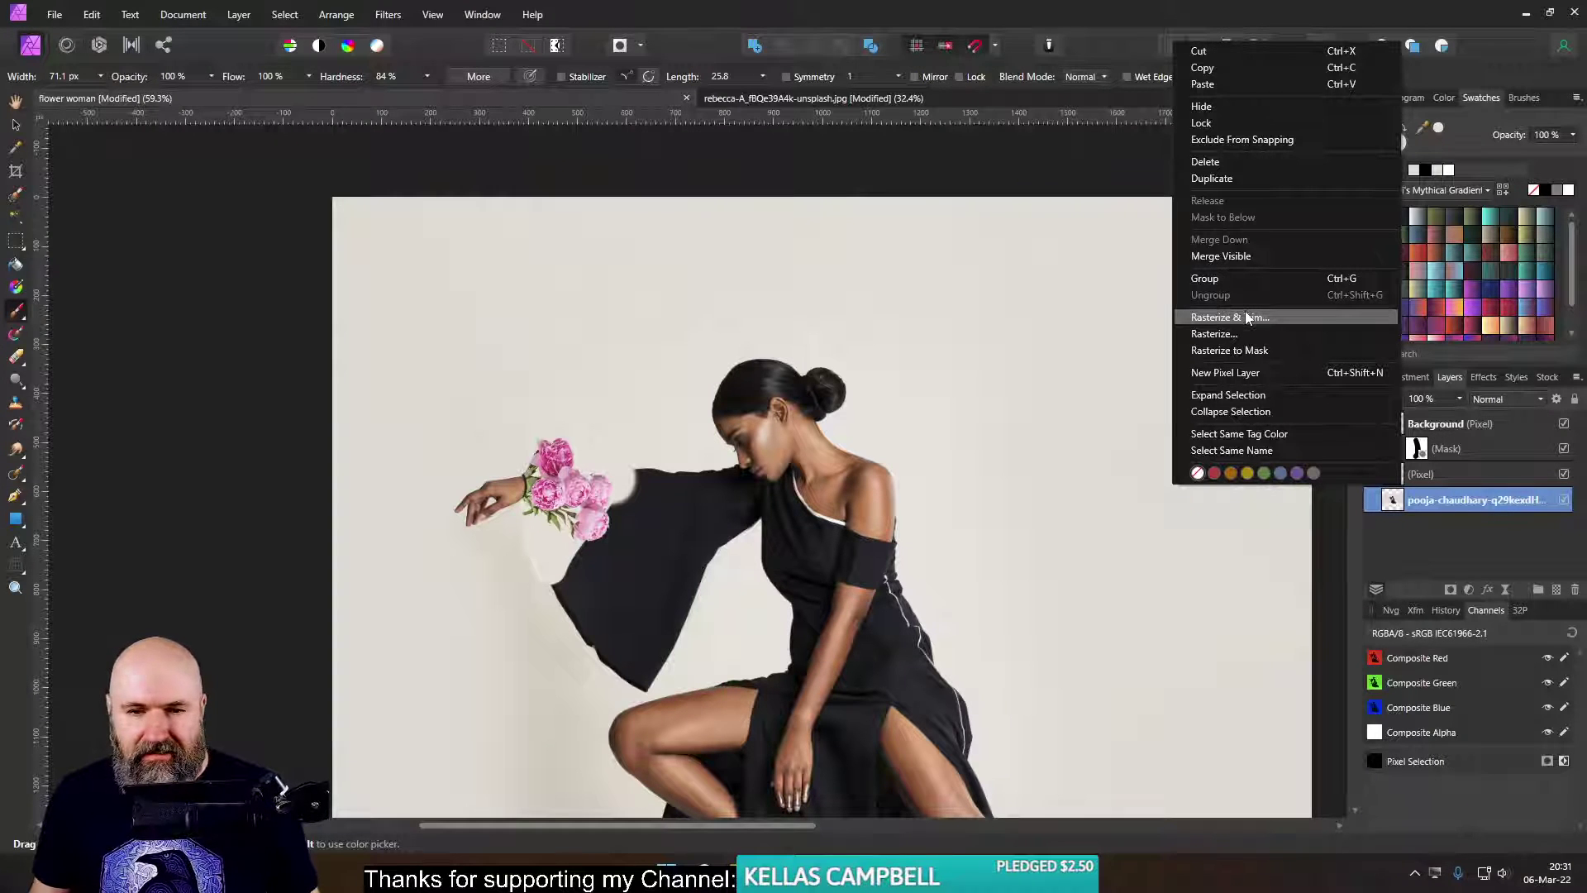
{"action": "left_click", "coordinate": [1232, 334]}
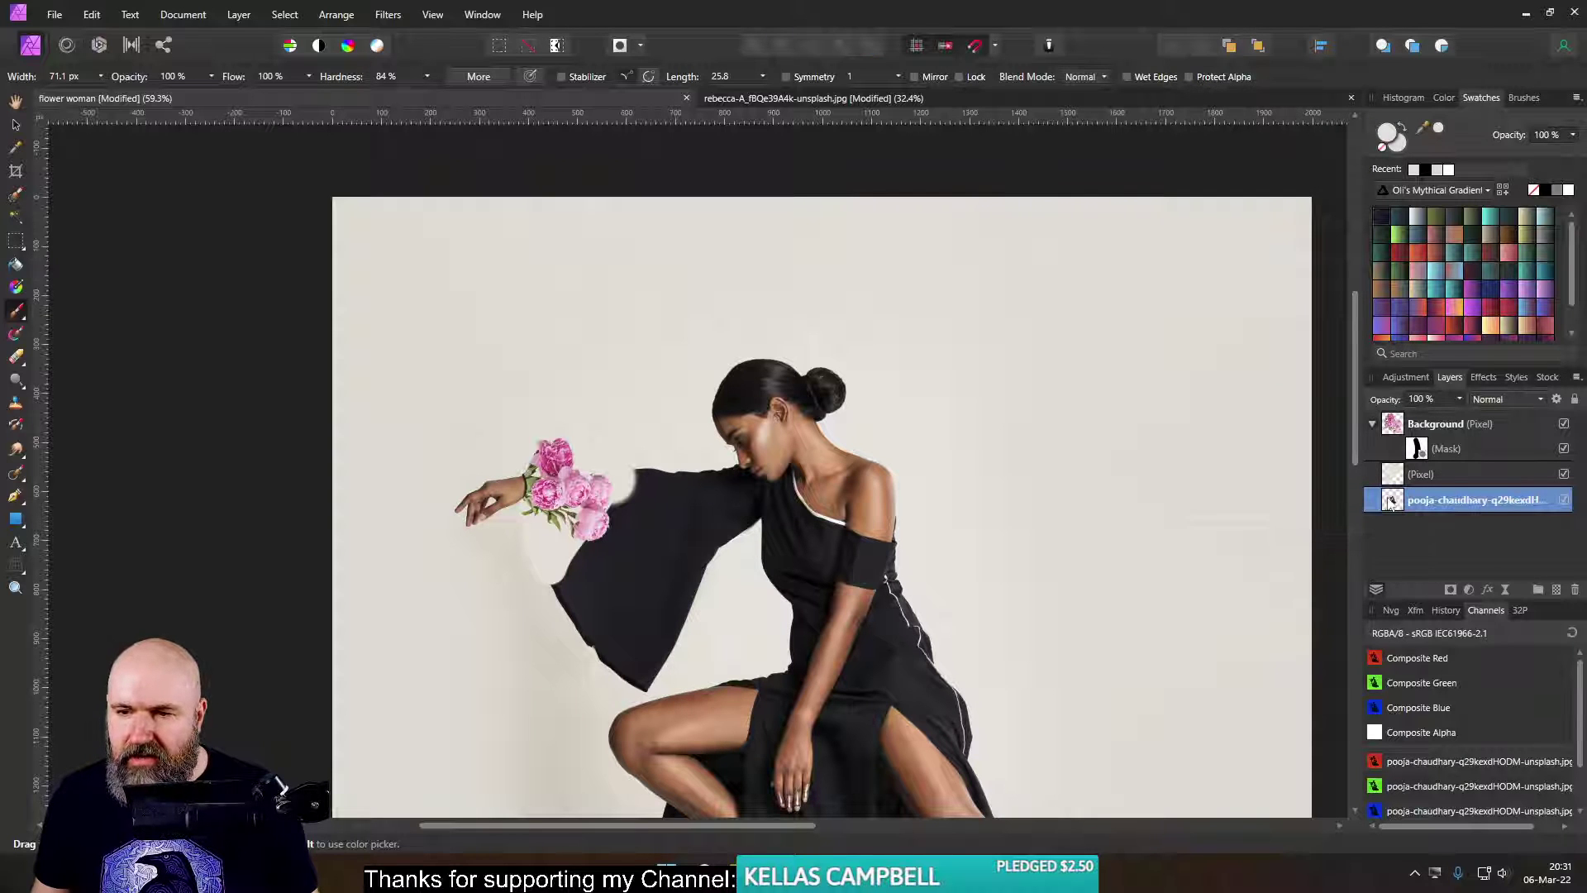
- Copy a tall rectangular strip of plain backdrop beside the model's hand to its own layer and clear the selection
{"action": "left_click", "coordinate": [16, 239]}
{"action": "scroll", "coordinate": [372, 455], "scroll_direction": "up", "scroll_amount": 5}
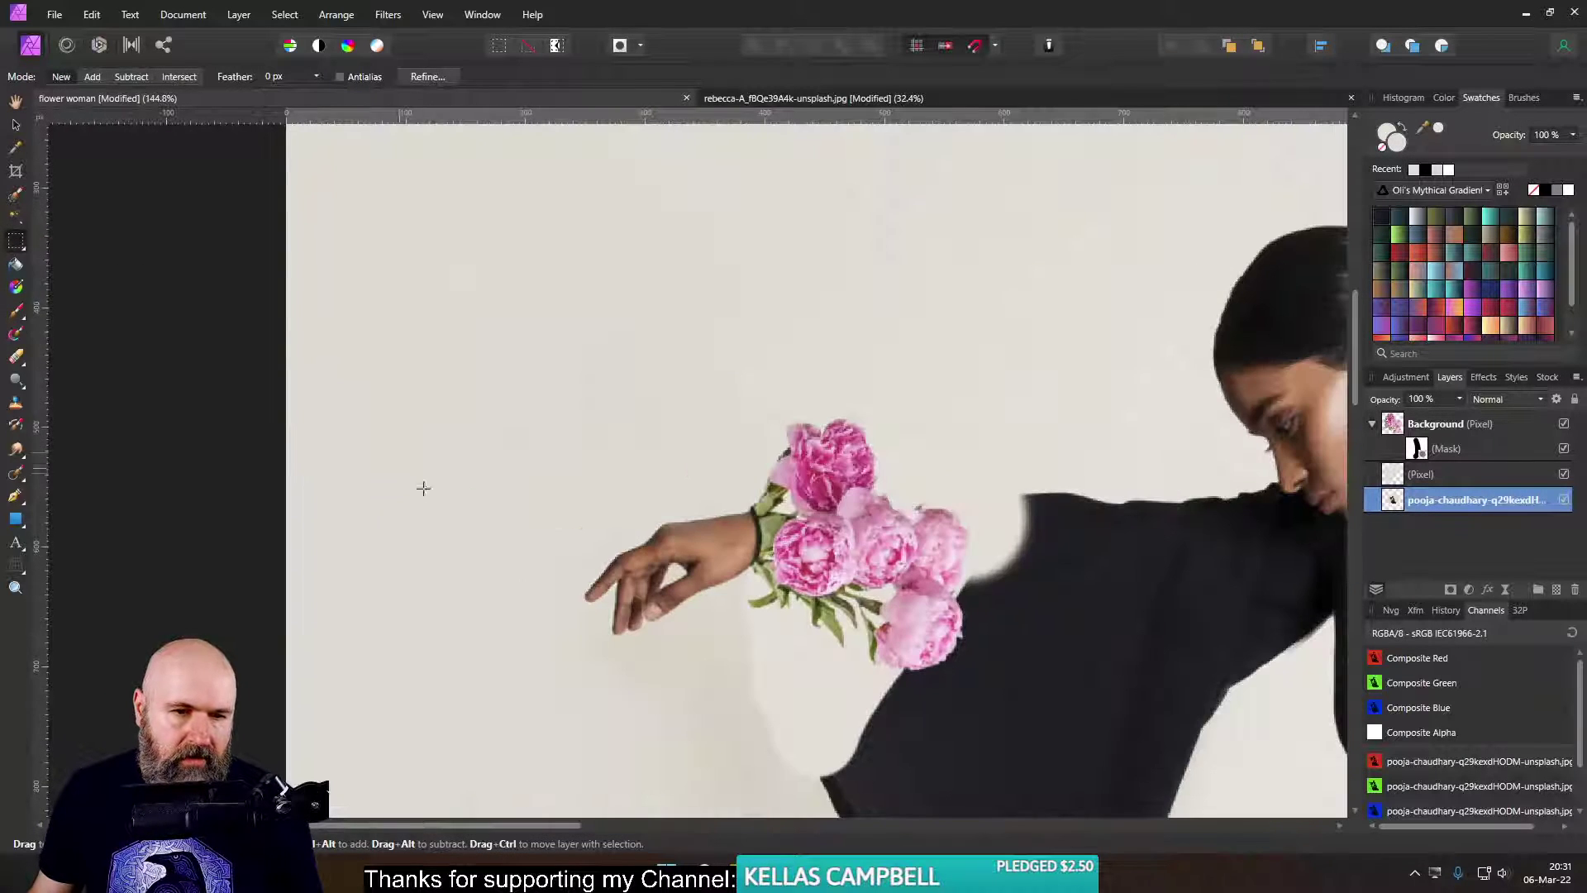
{"action": "scroll", "coordinate": [482, 362], "scroll_direction": "down", "scroll_amount": 4}
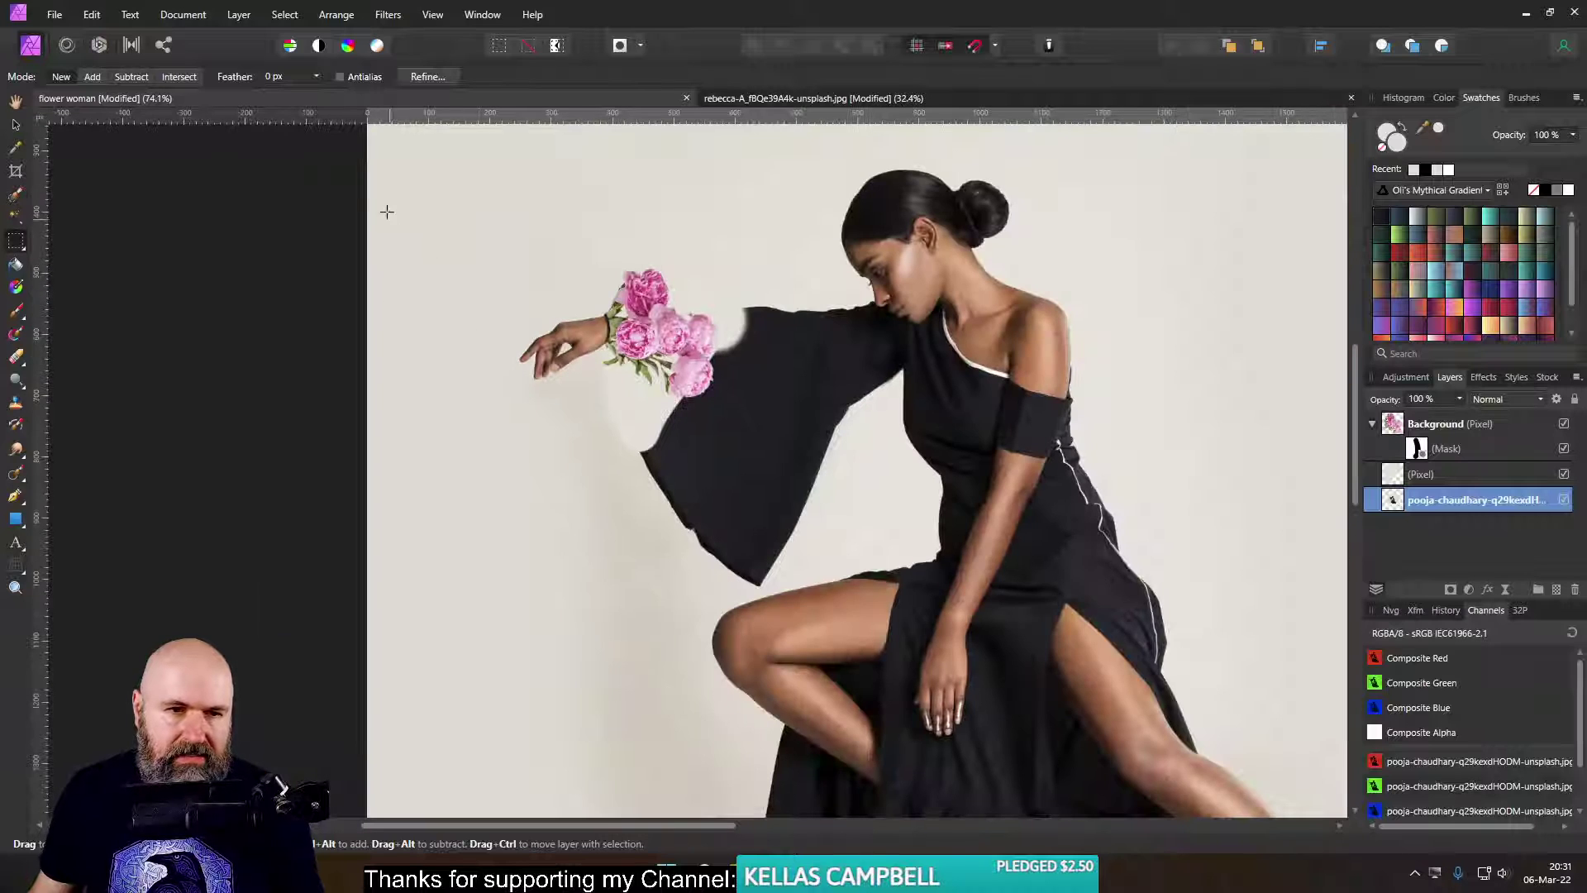
{"action": "left_click_drag", "start_coordinate": [469, 382], "coordinate": [517, 591]}
{"action": "key", "text": "ctrl+j"}
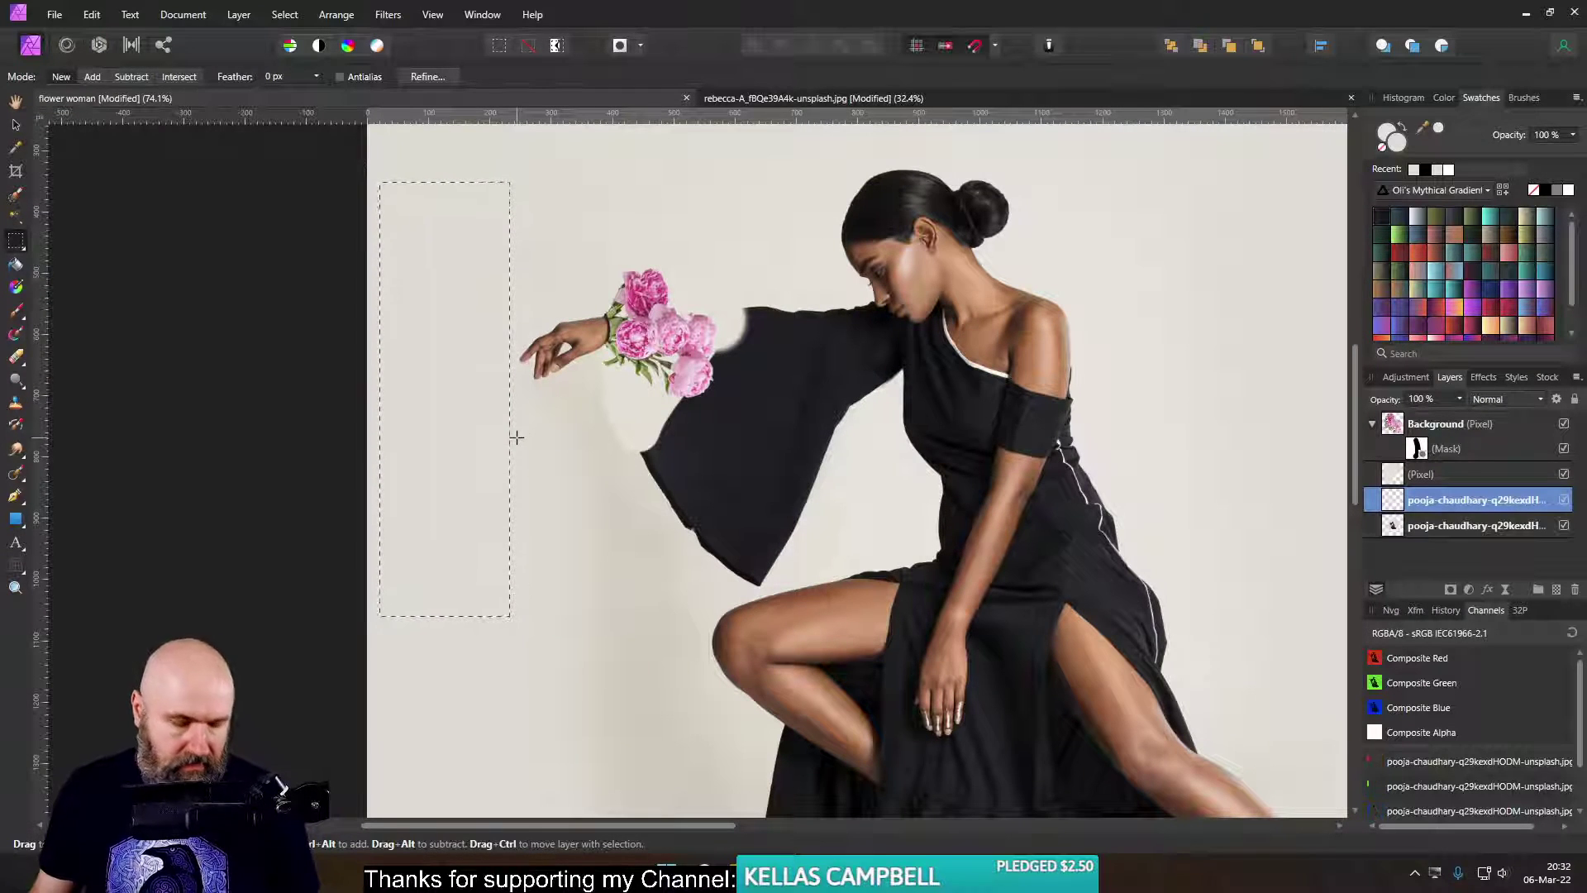
{"action": "key", "text": "ctrl+d"}
- Delete the pixel layer holding the beige paint that covers the sleeve
{"action": "left_click", "coordinate": [15, 125]}
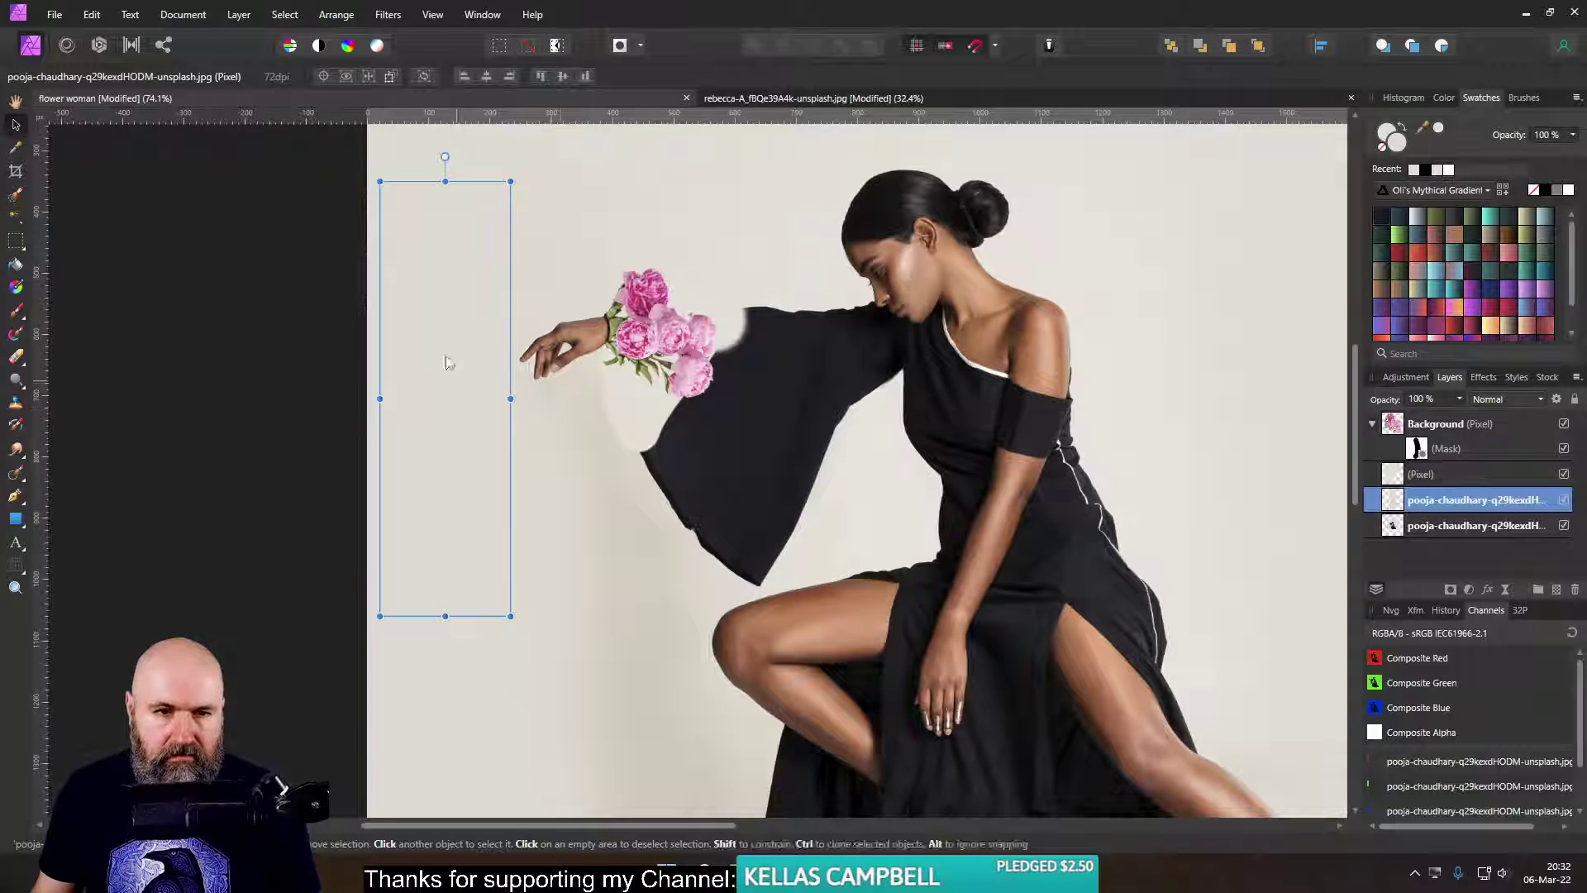
{"action": "scroll", "coordinate": [554, 389], "scroll_direction": "up", "scroll_amount": 5}
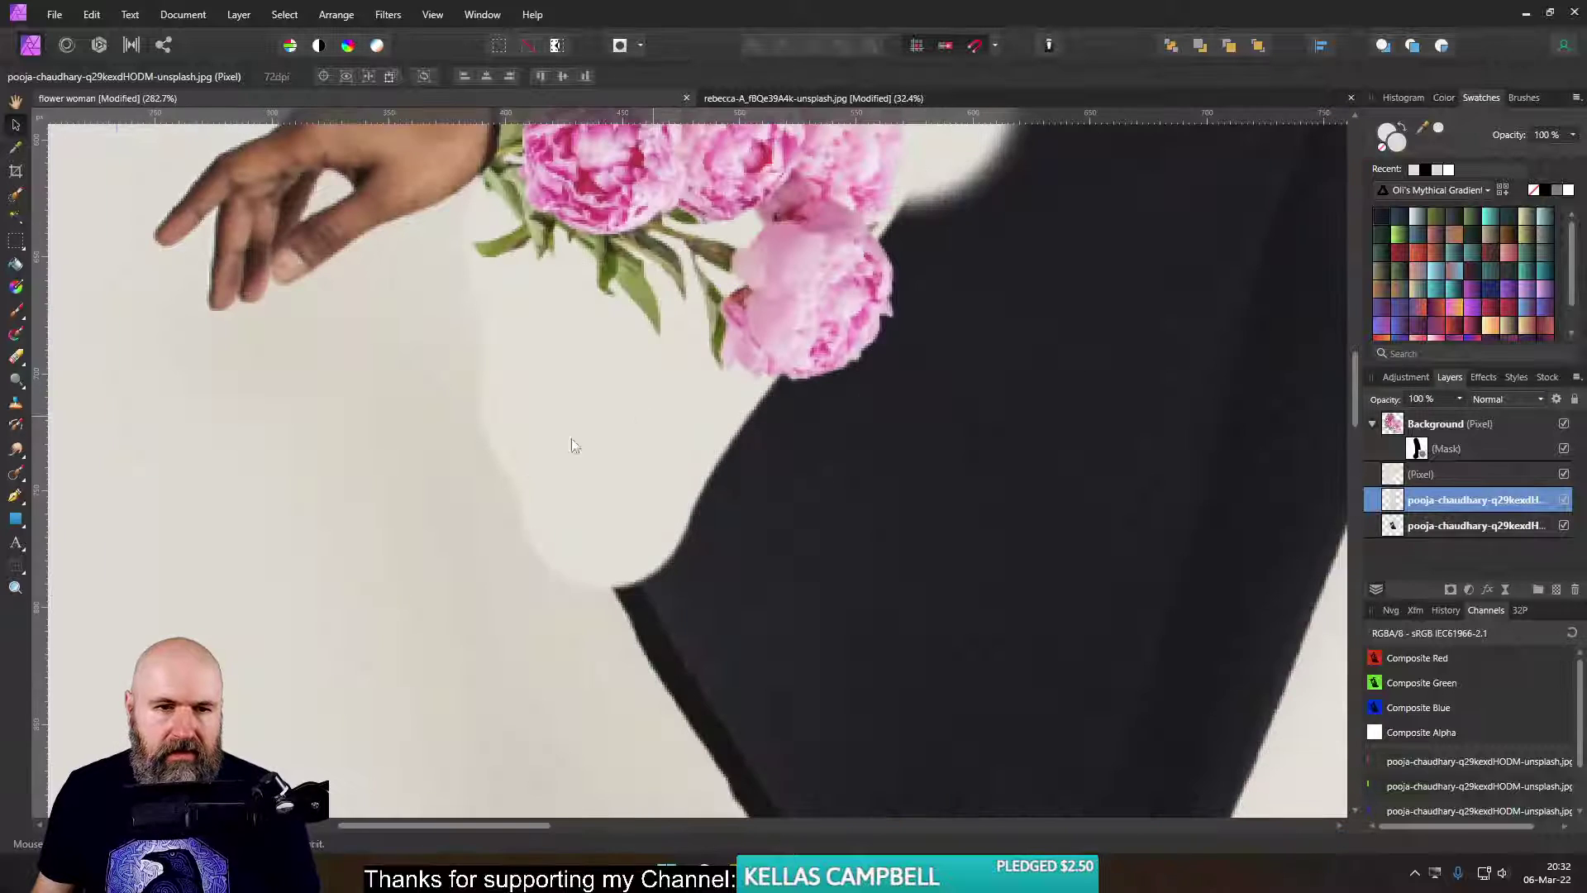
{"action": "scroll", "coordinate": [554, 389], "scroll_direction": "up", "scroll_amount": 3}
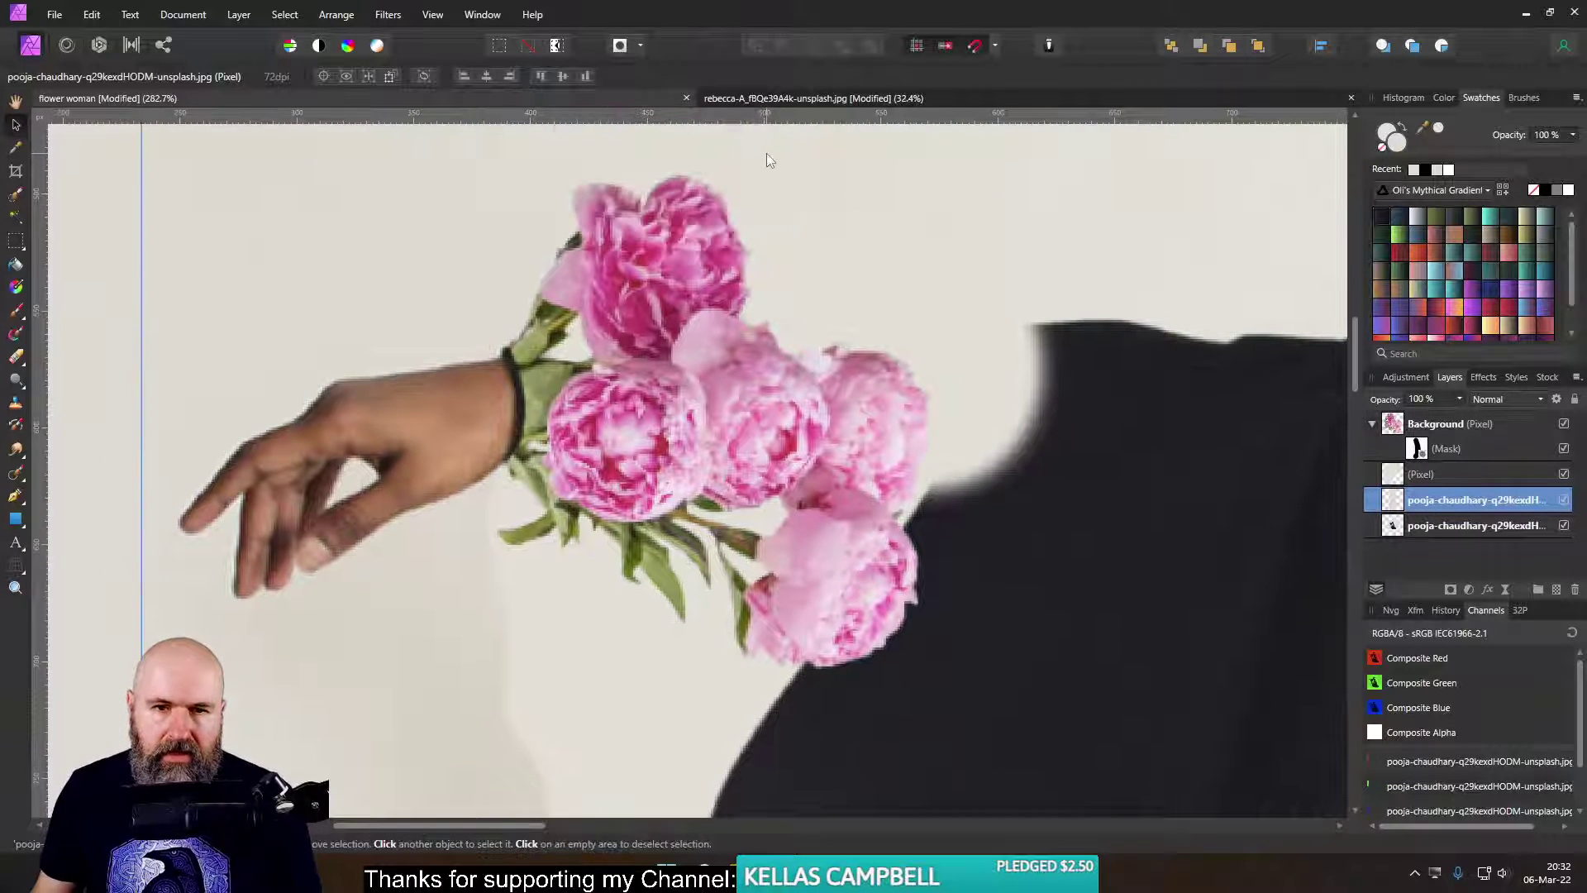
{"action": "scroll", "coordinate": [514, 713], "scroll_direction": "down", "scroll_amount": 2}
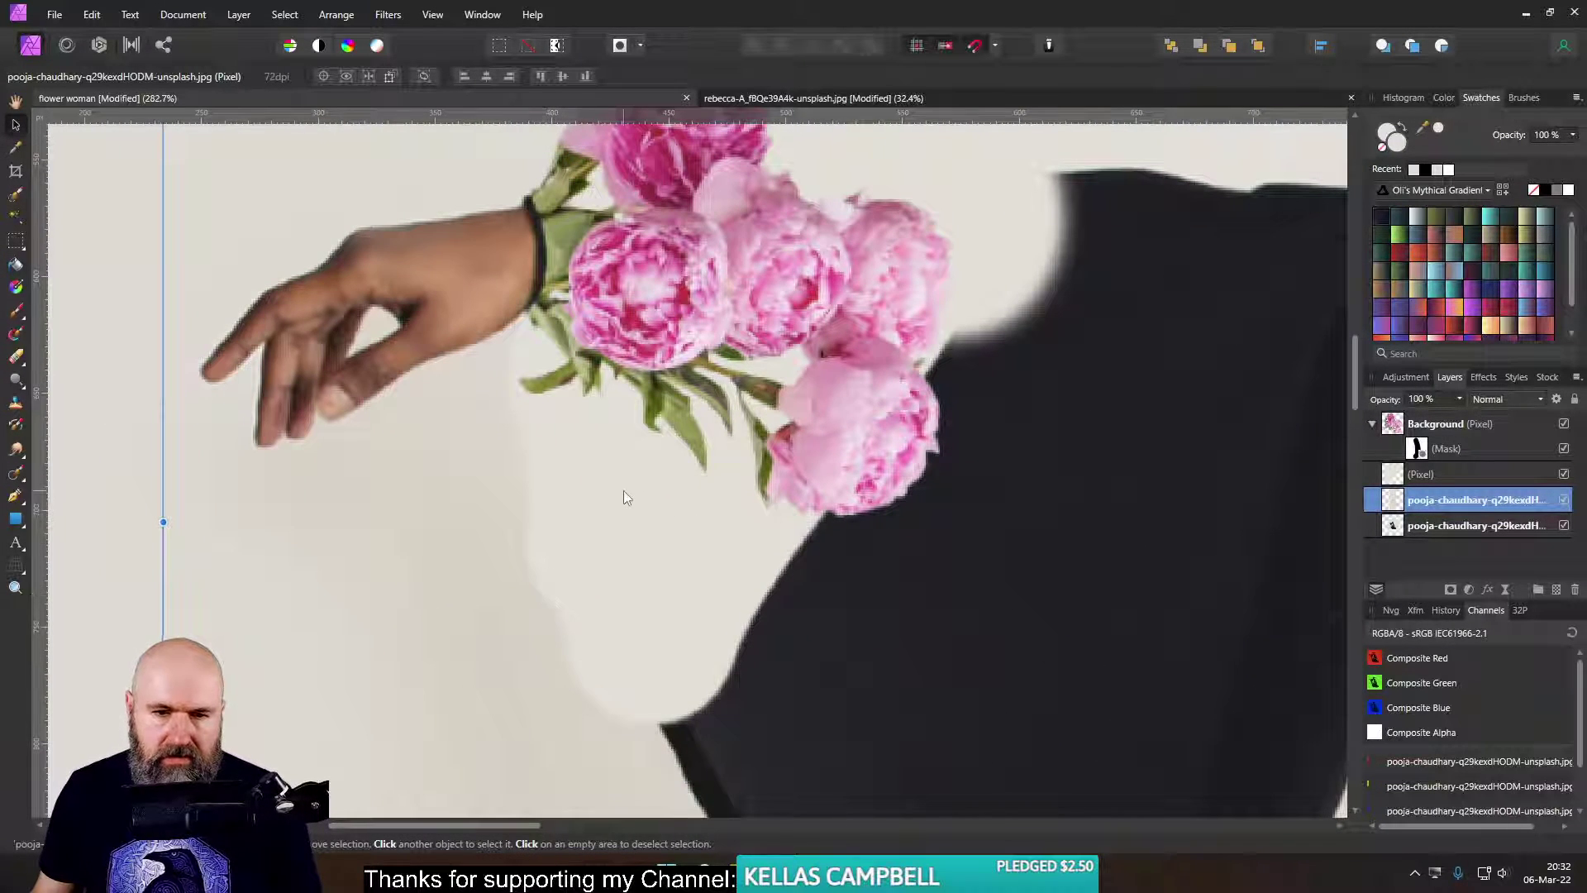
{"action": "left_click", "coordinate": [1529, 479]}
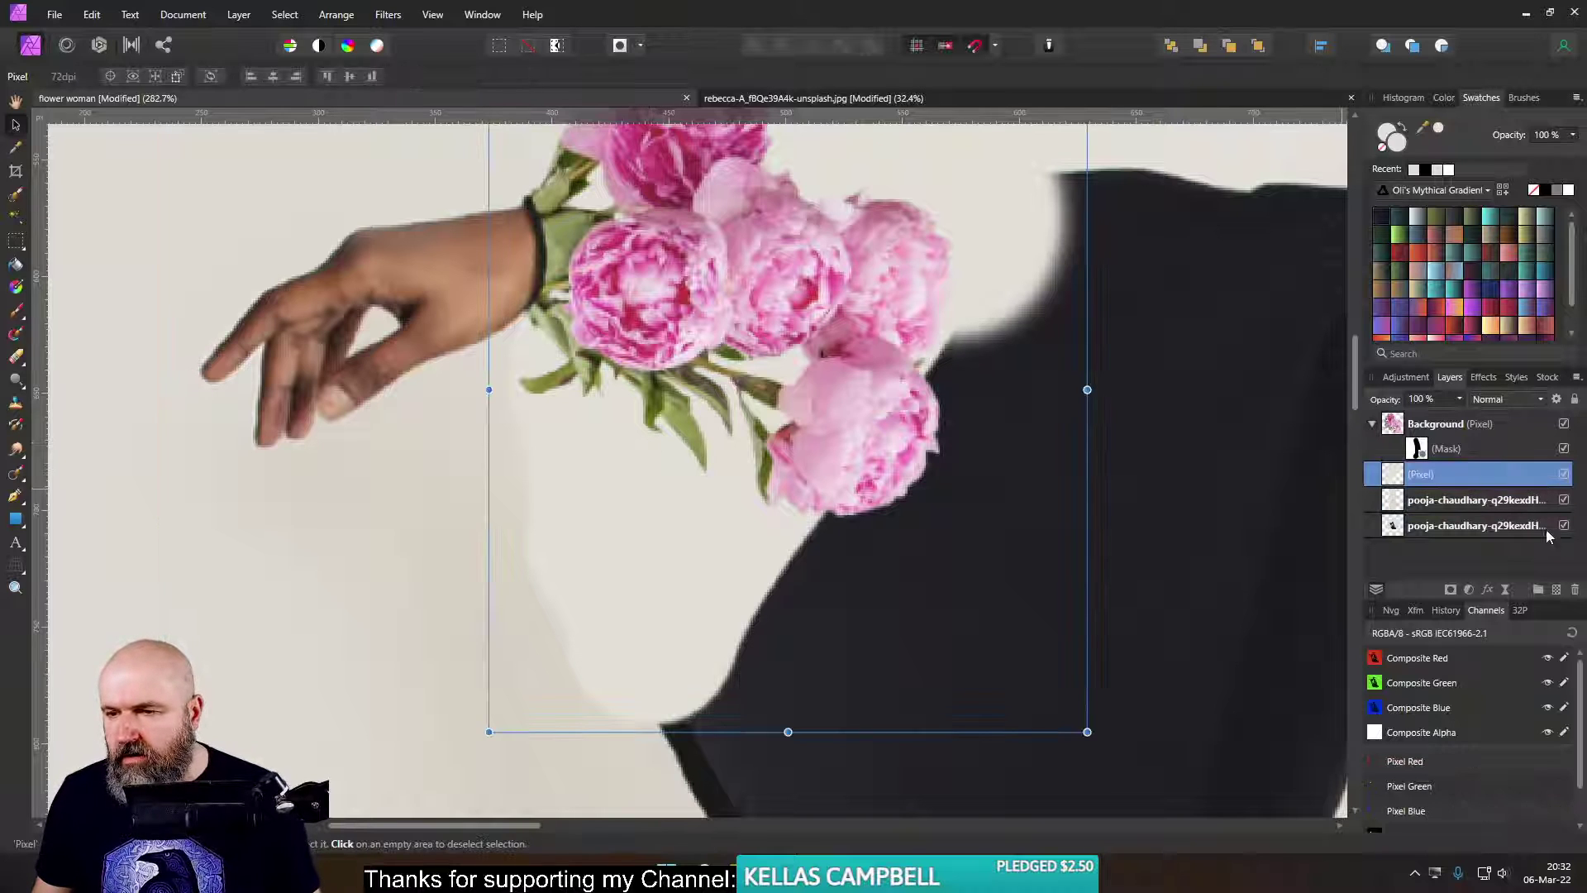
{"action": "left_click", "coordinate": [1575, 589]}
{"action": "scroll", "coordinate": [806, 519], "scroll_direction": "down", "scroll_amount": 5}
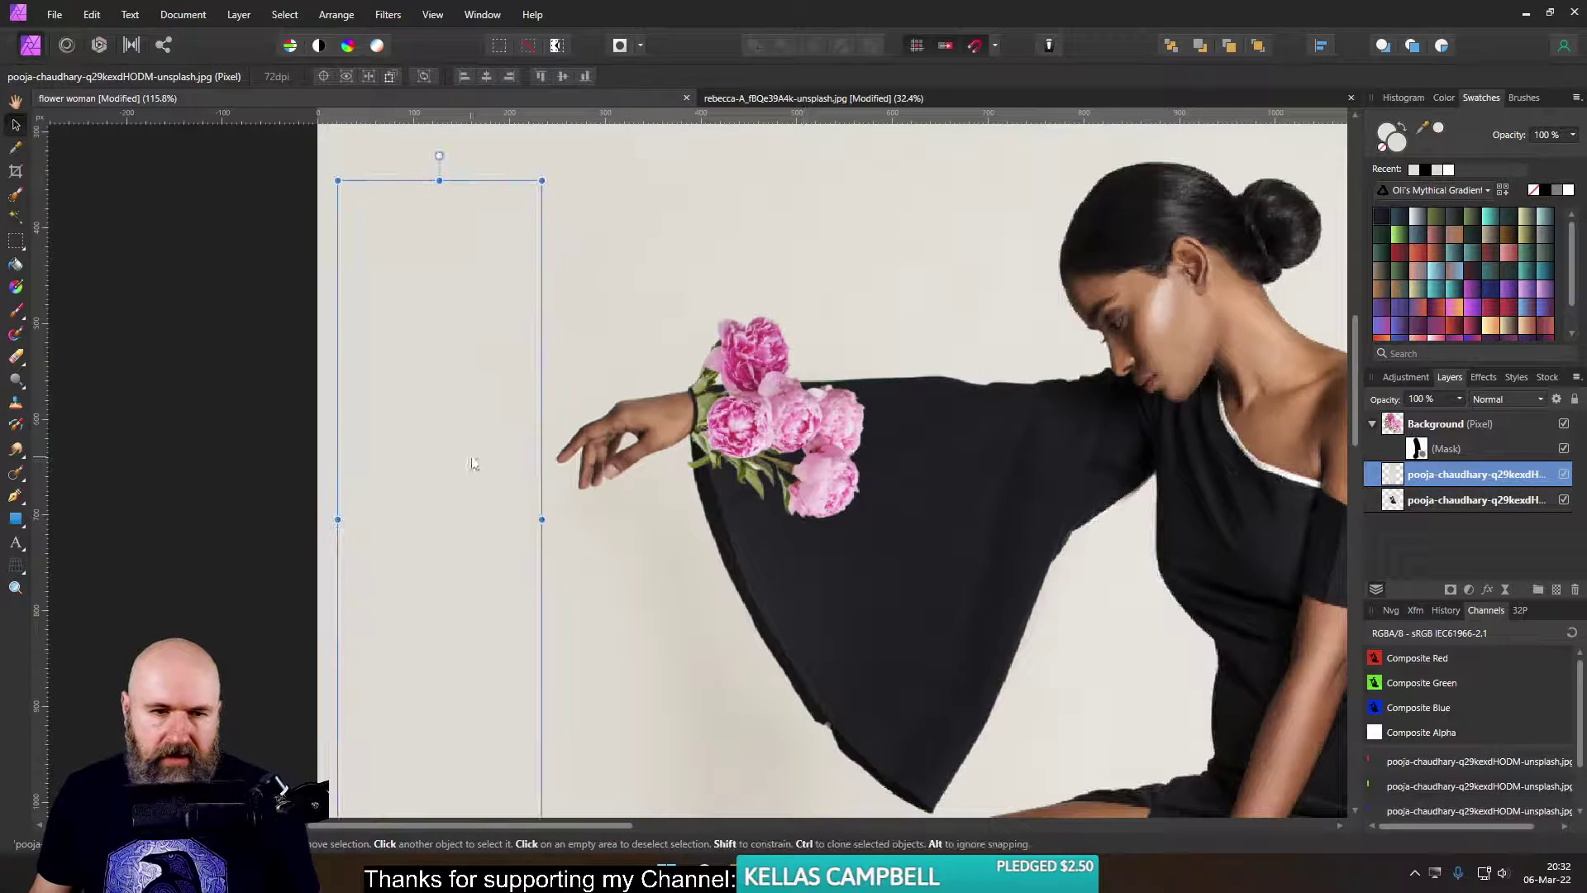
- Try covering the black sleeve behind the peonies with the copied backdrop strip
{"action": "left_click_drag", "start_coordinate": [463, 461], "coordinate": [807, 447]}
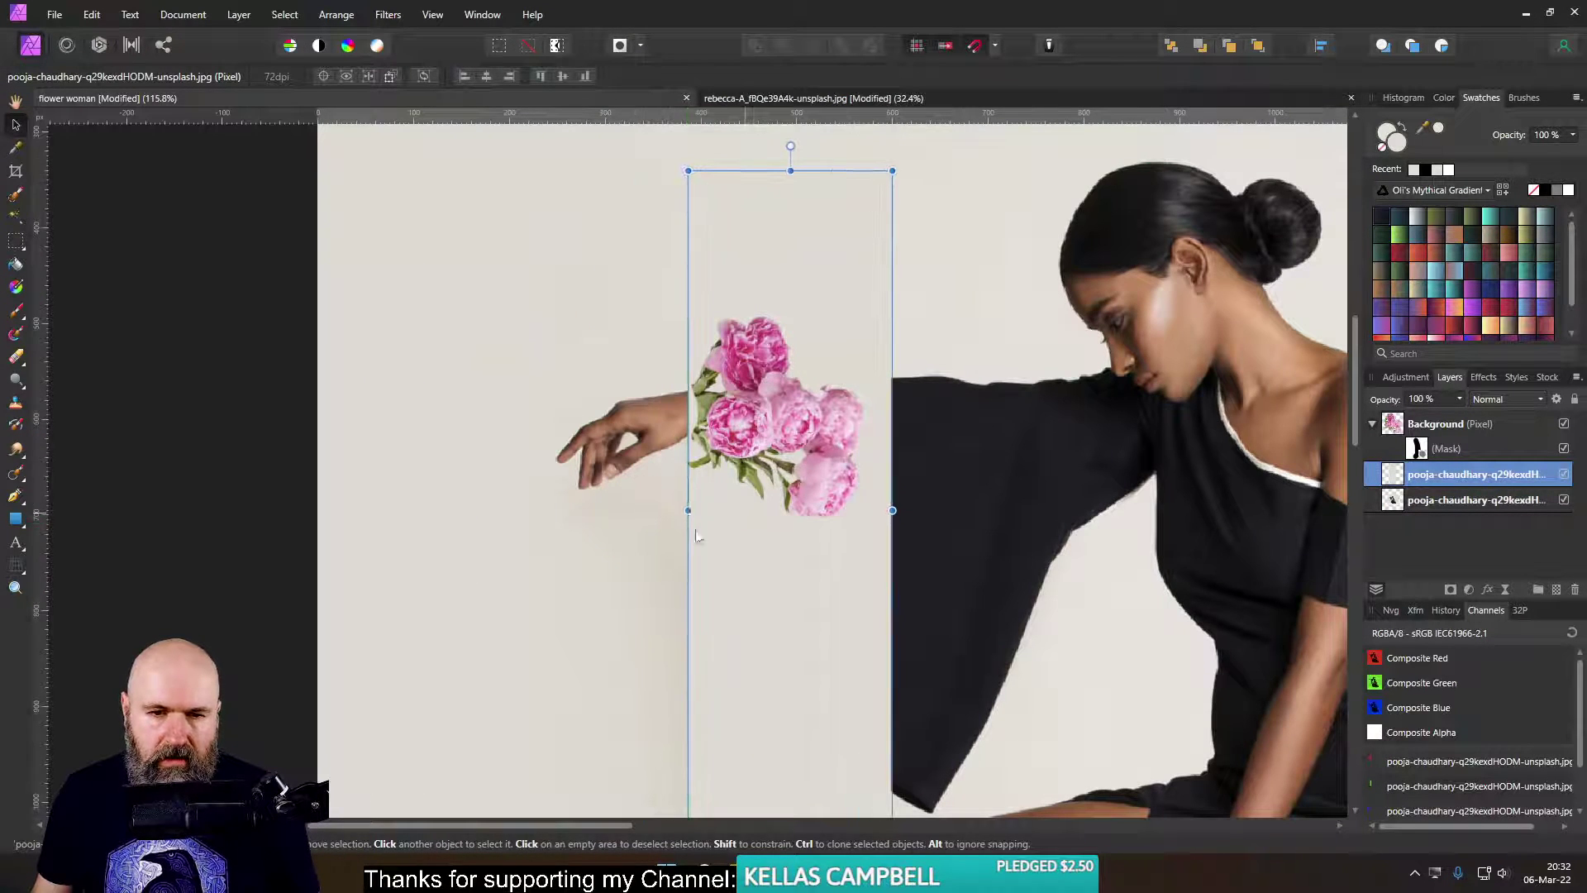
{"action": "scroll", "coordinate": [660, 534], "scroll_direction": "up", "scroll_amount": 3}
{"action": "left_click", "coordinate": [631, 590]}
{"action": "scroll", "coordinate": [584, 614], "scroll_direction": "down", "scroll_amount": 2}
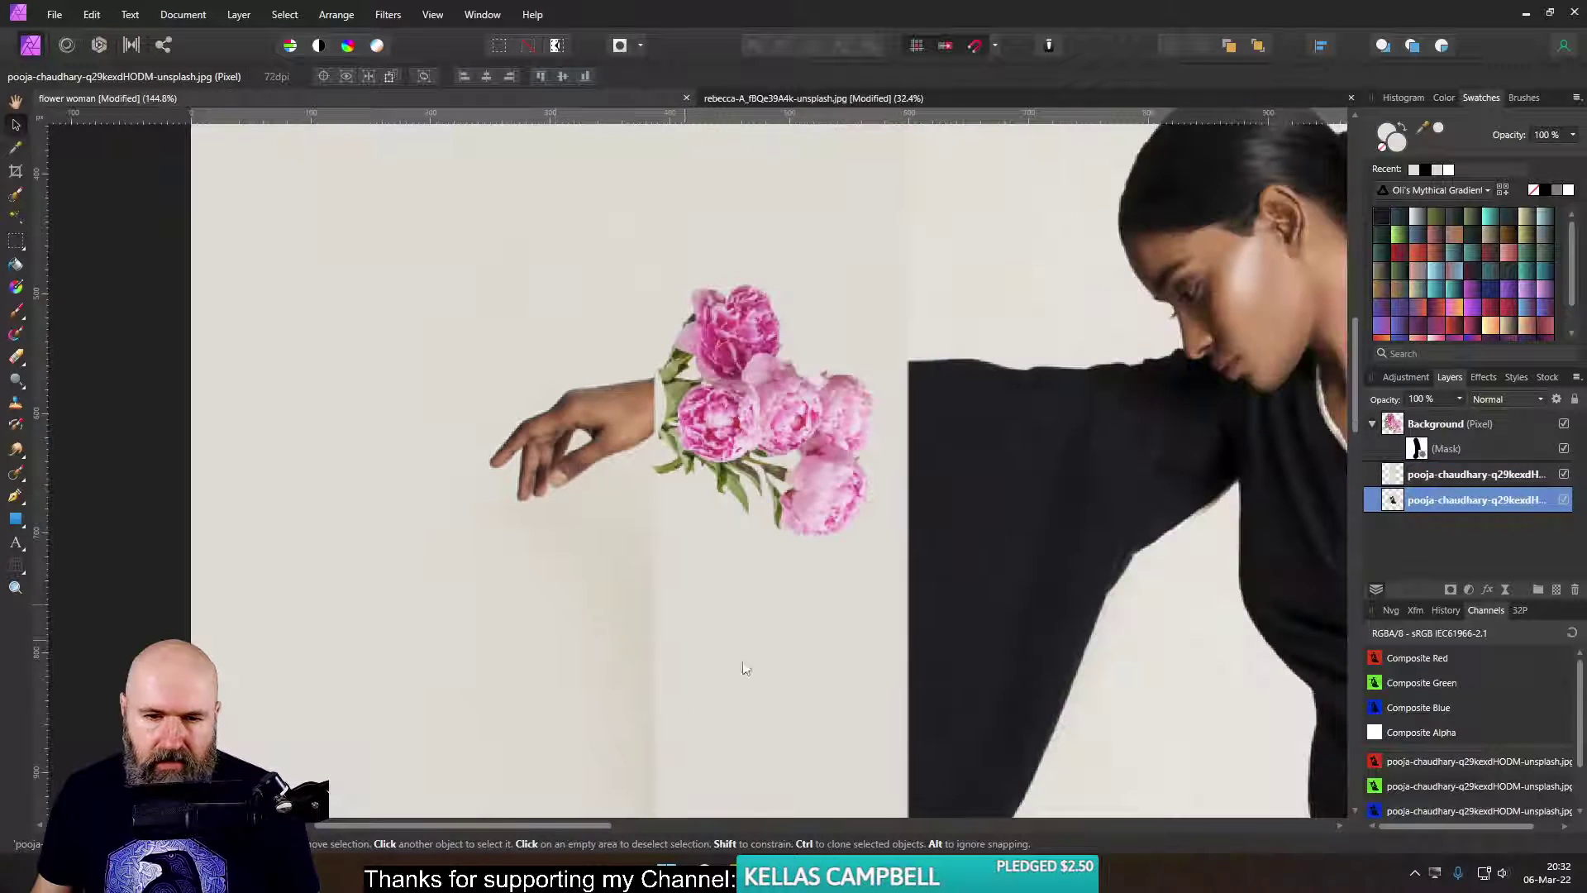
{"action": "scroll", "coordinate": [787, 458], "scroll_direction": "down", "scroll_amount": 2}
{"action": "left_click_drag", "start_coordinate": [788, 459], "coordinate": [709, 517]}
{"action": "left_click", "coordinate": [1399, 482]}
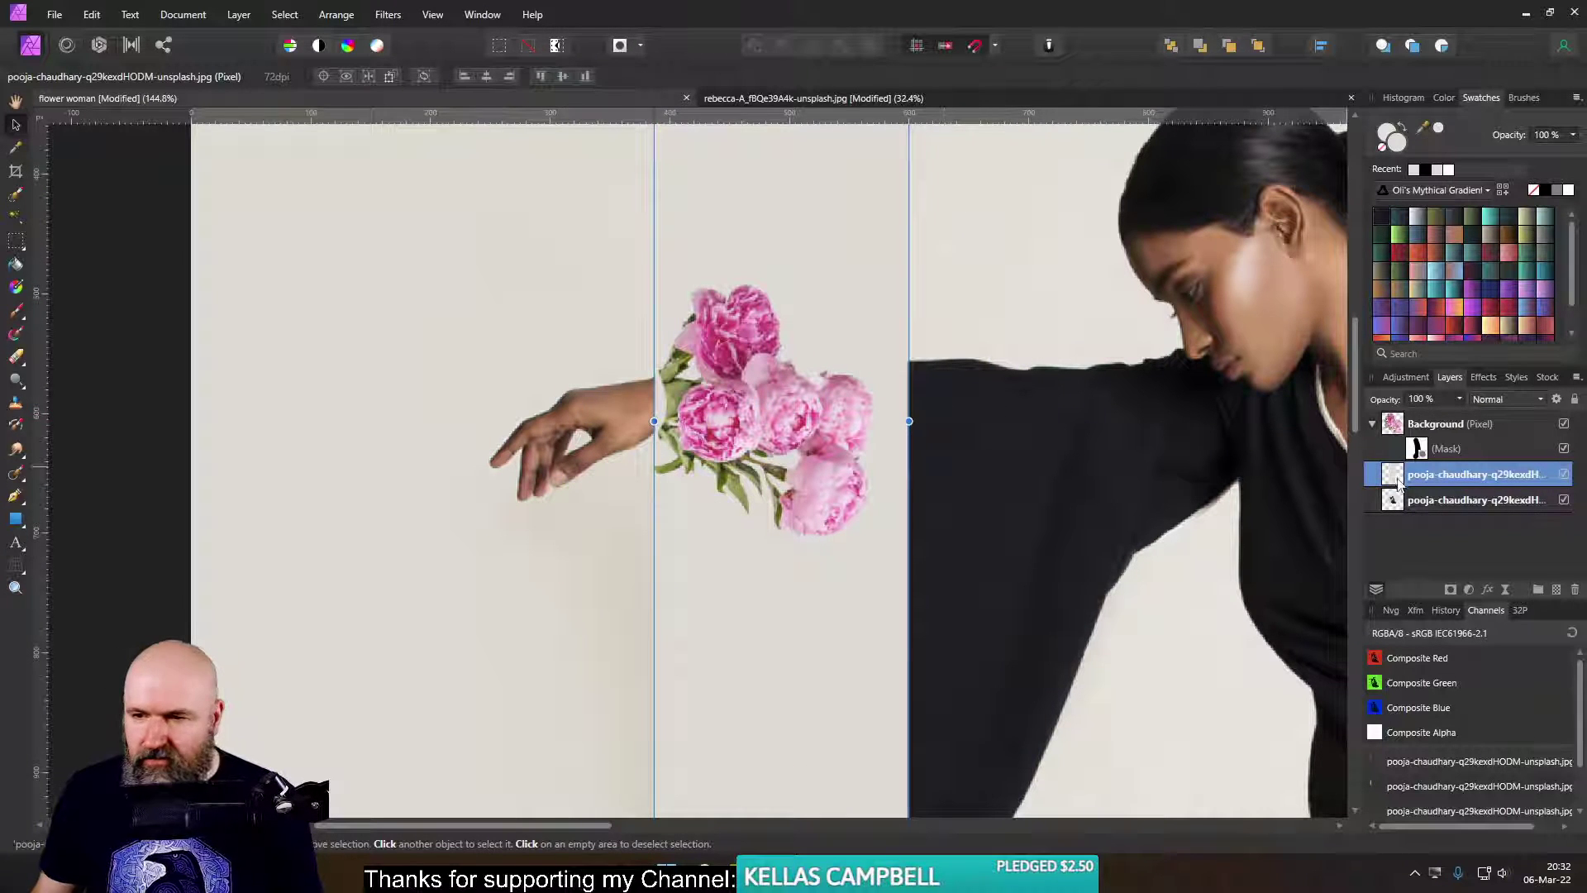
- Lock the model's photo layer at the base of the layer stack
{"action": "left_click", "coordinate": [421, 379]}
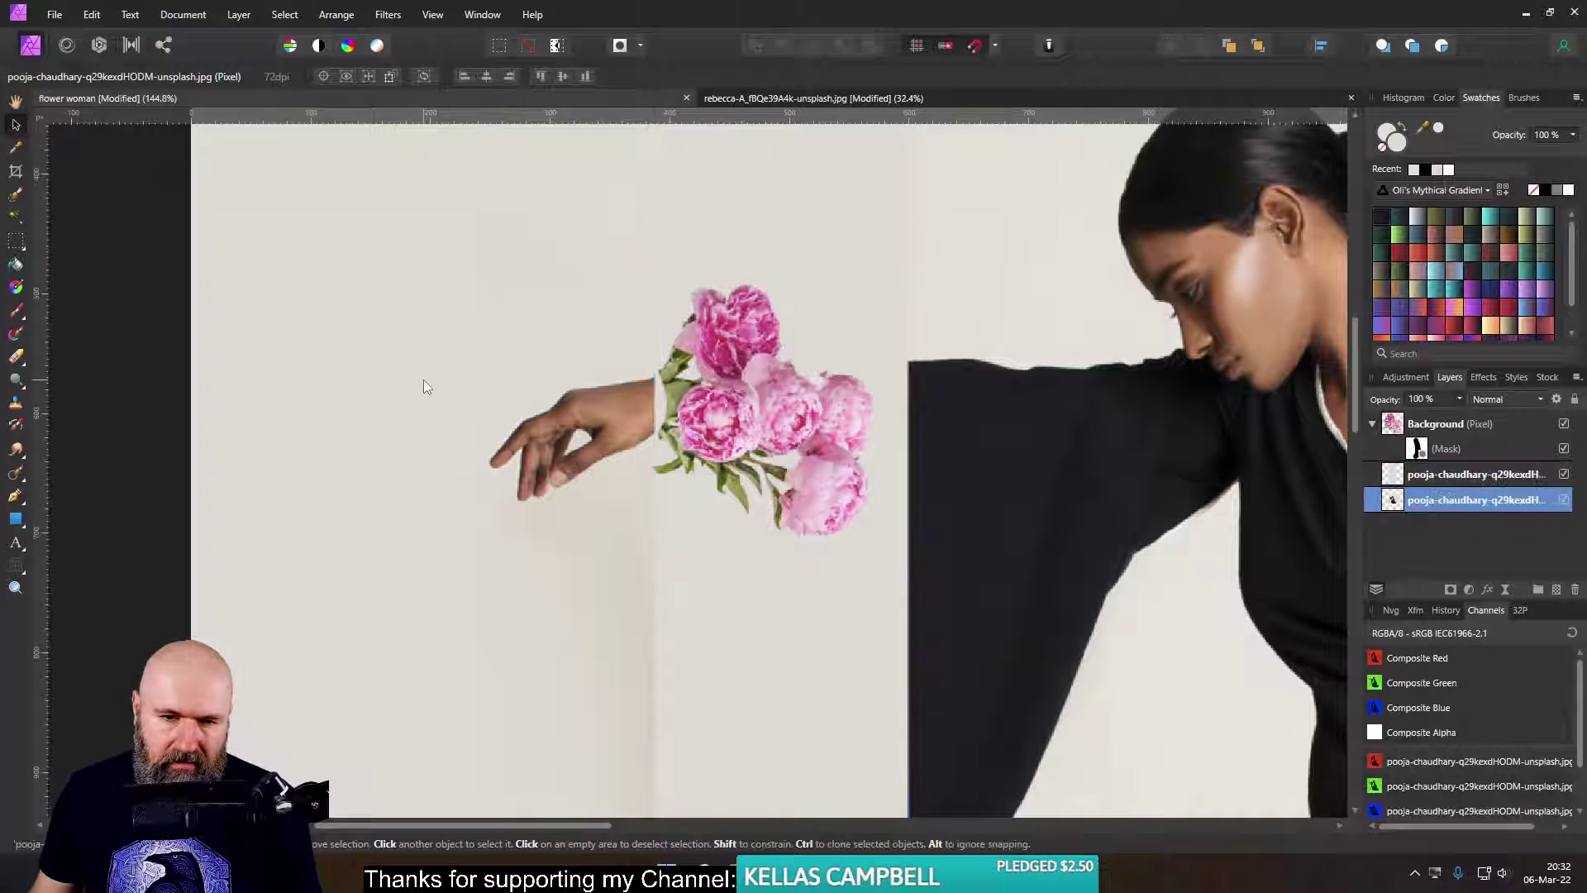
{"action": "scroll", "coordinate": [661, 554], "scroll_direction": "down", "scroll_amount": 4}
{"action": "scroll", "coordinate": [662, 554], "scroll_direction": "up", "scroll_amount": 3}
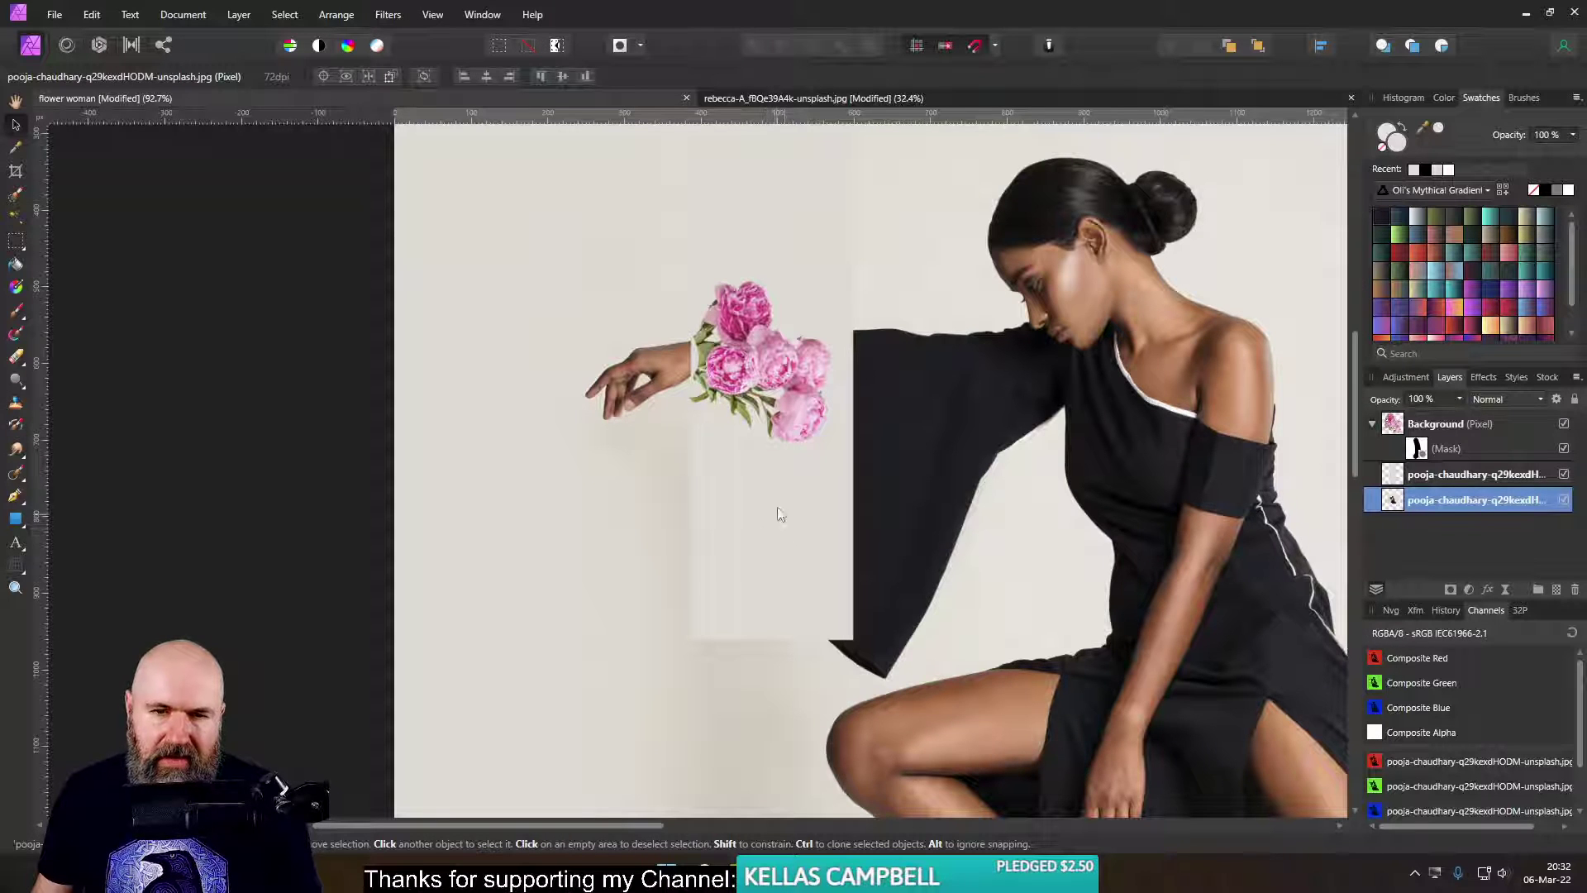
{"action": "left_click_drag", "start_coordinate": [770, 495], "coordinate": [803, 492]}
{"action": "left_click", "coordinate": [1573, 401]}
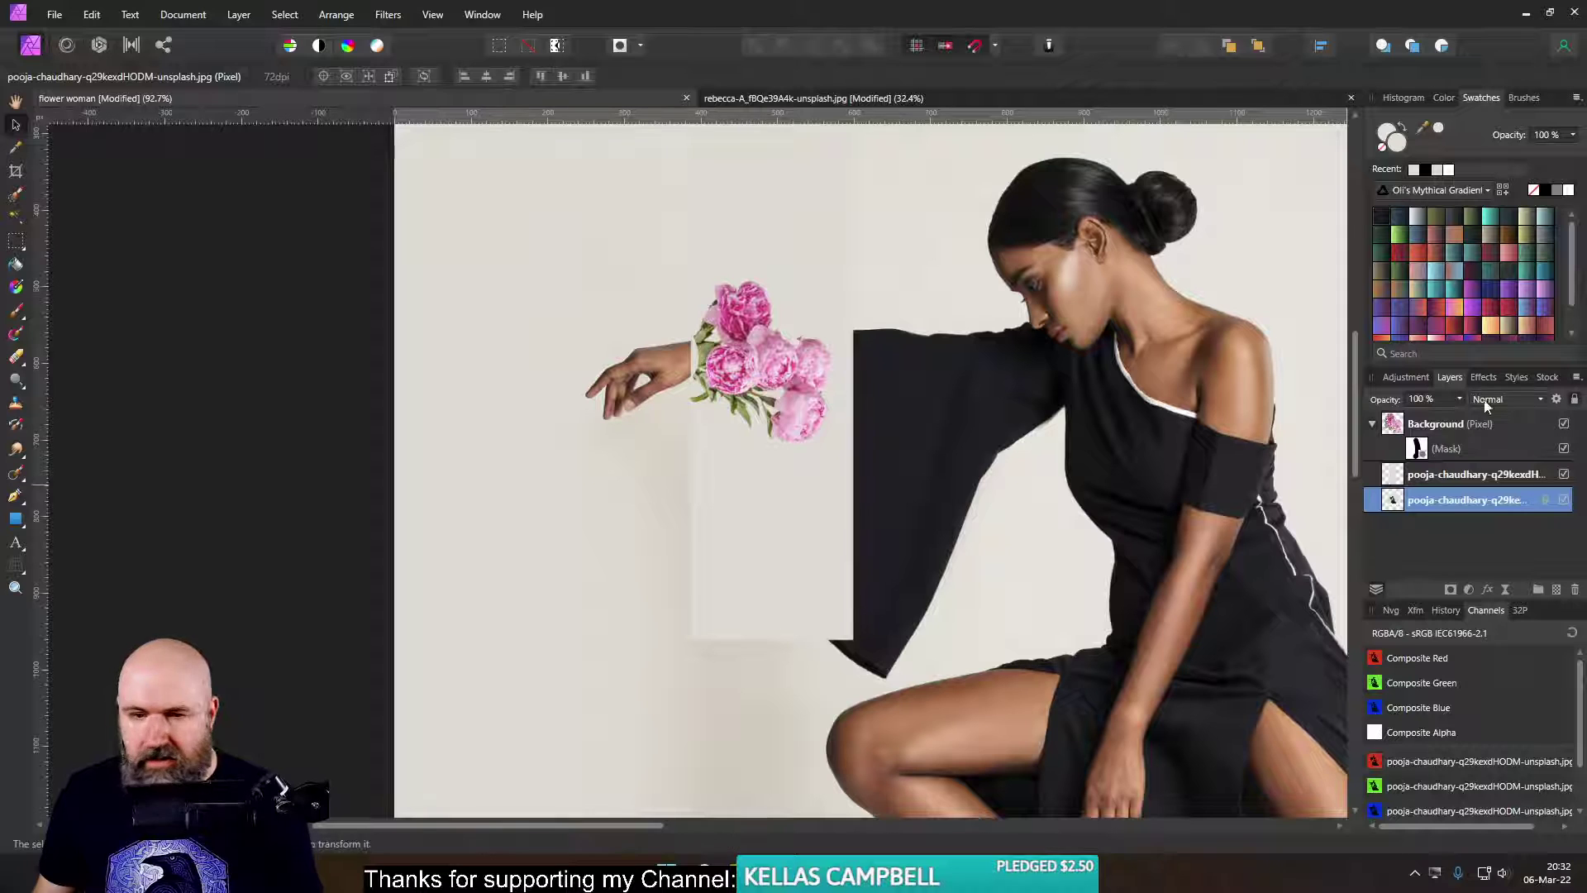
- Try widening the backdrop strip across the sleeve towards the model's shoulder and delete the strip's layer
{"action": "left_click", "coordinate": [832, 452]}
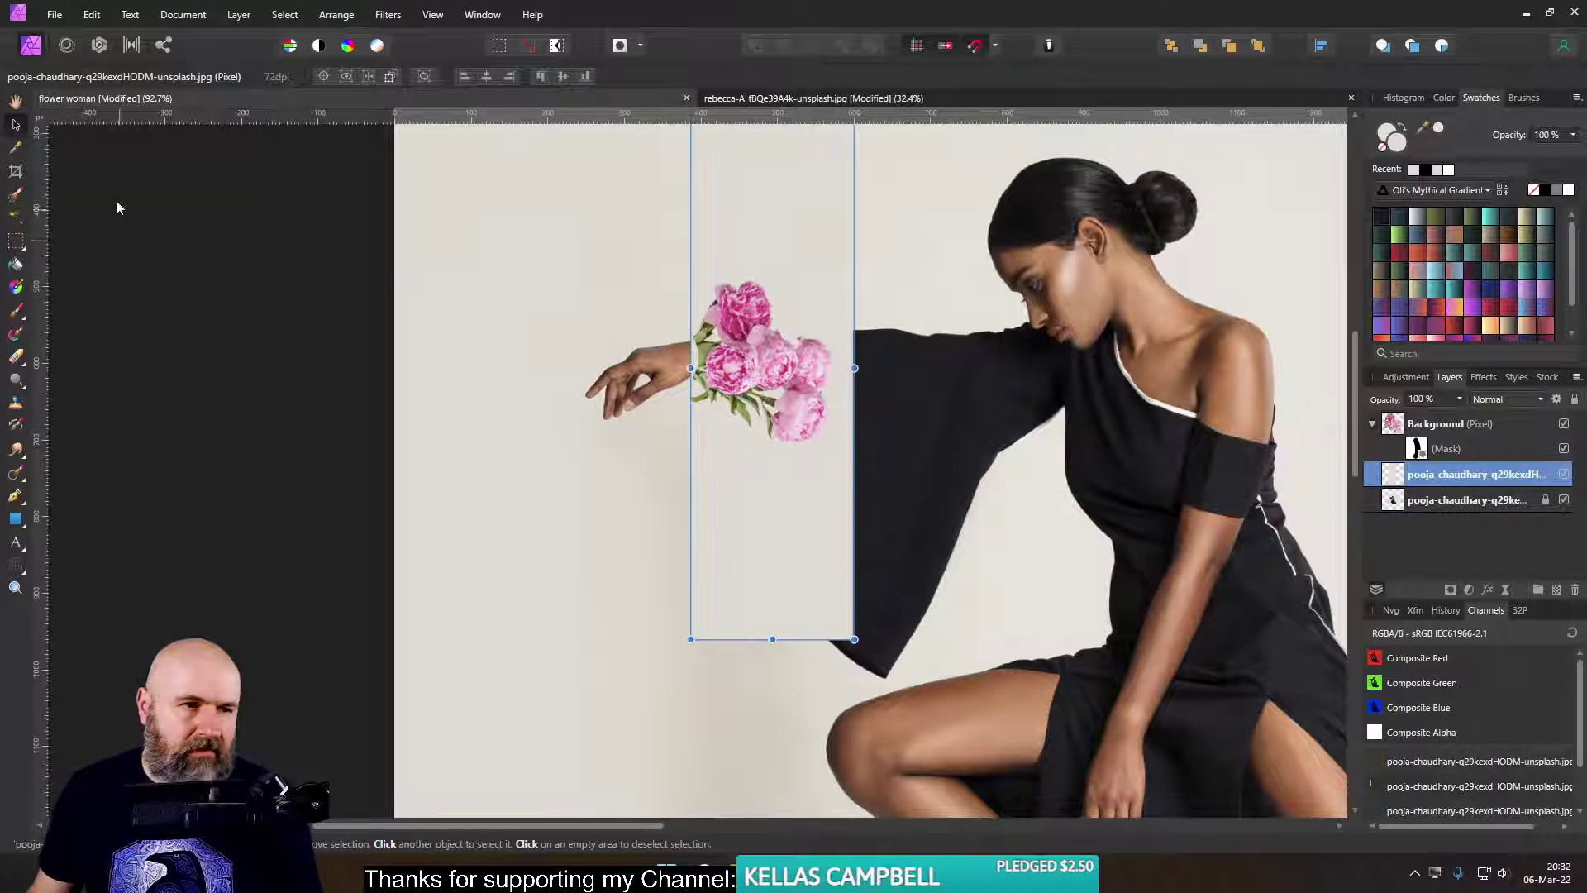
{"action": "left_click_drag", "start_coordinate": [852, 369], "coordinate": [974, 368]}
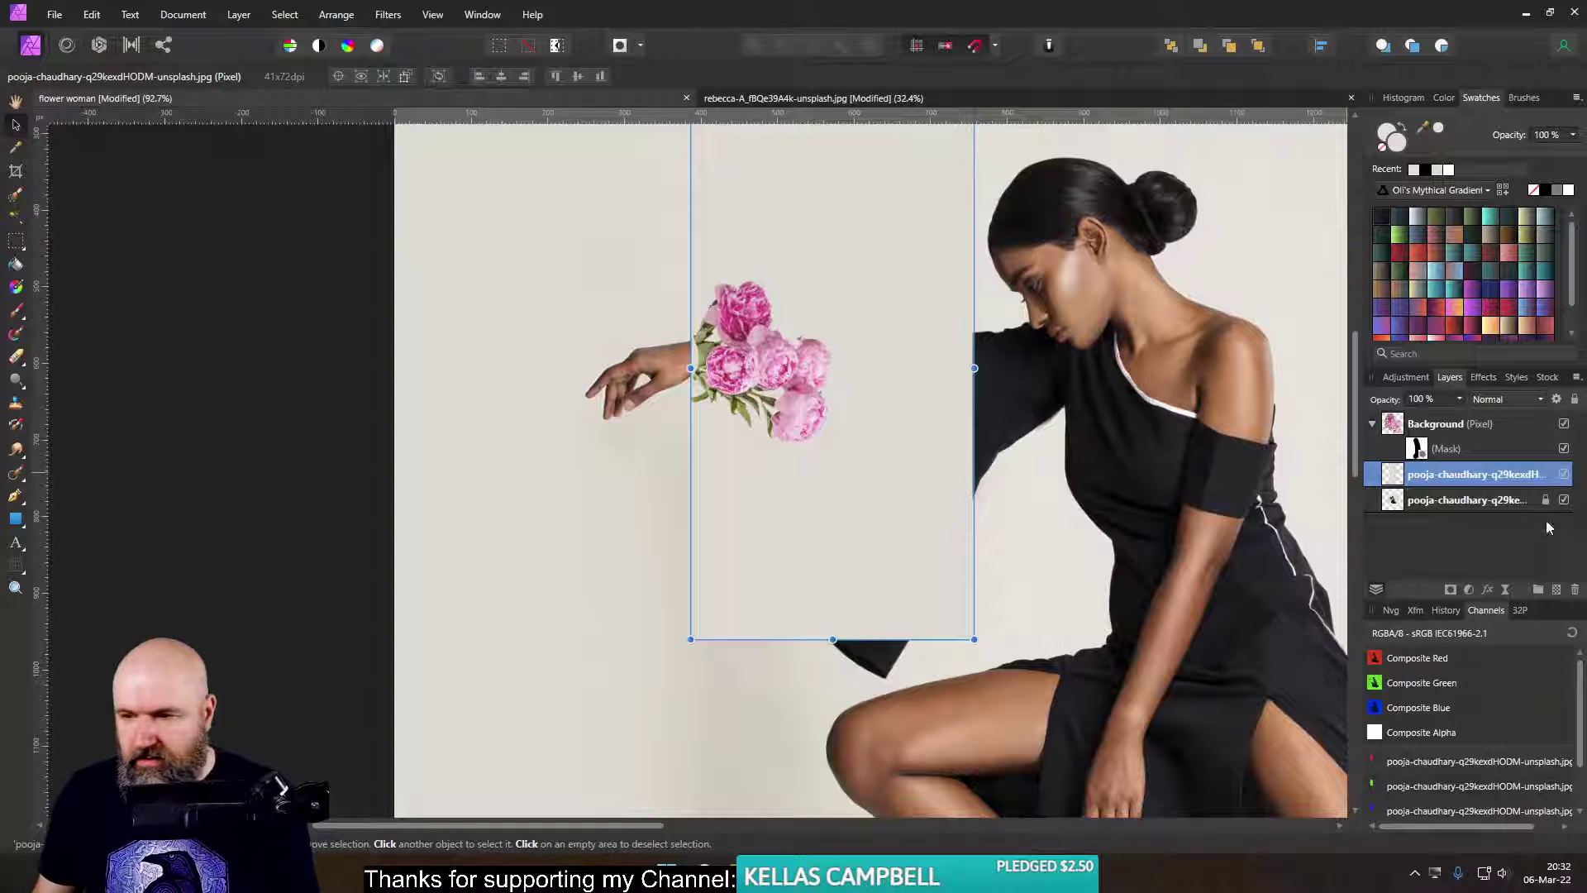
{"action": "left_click", "coordinate": [1576, 589]}
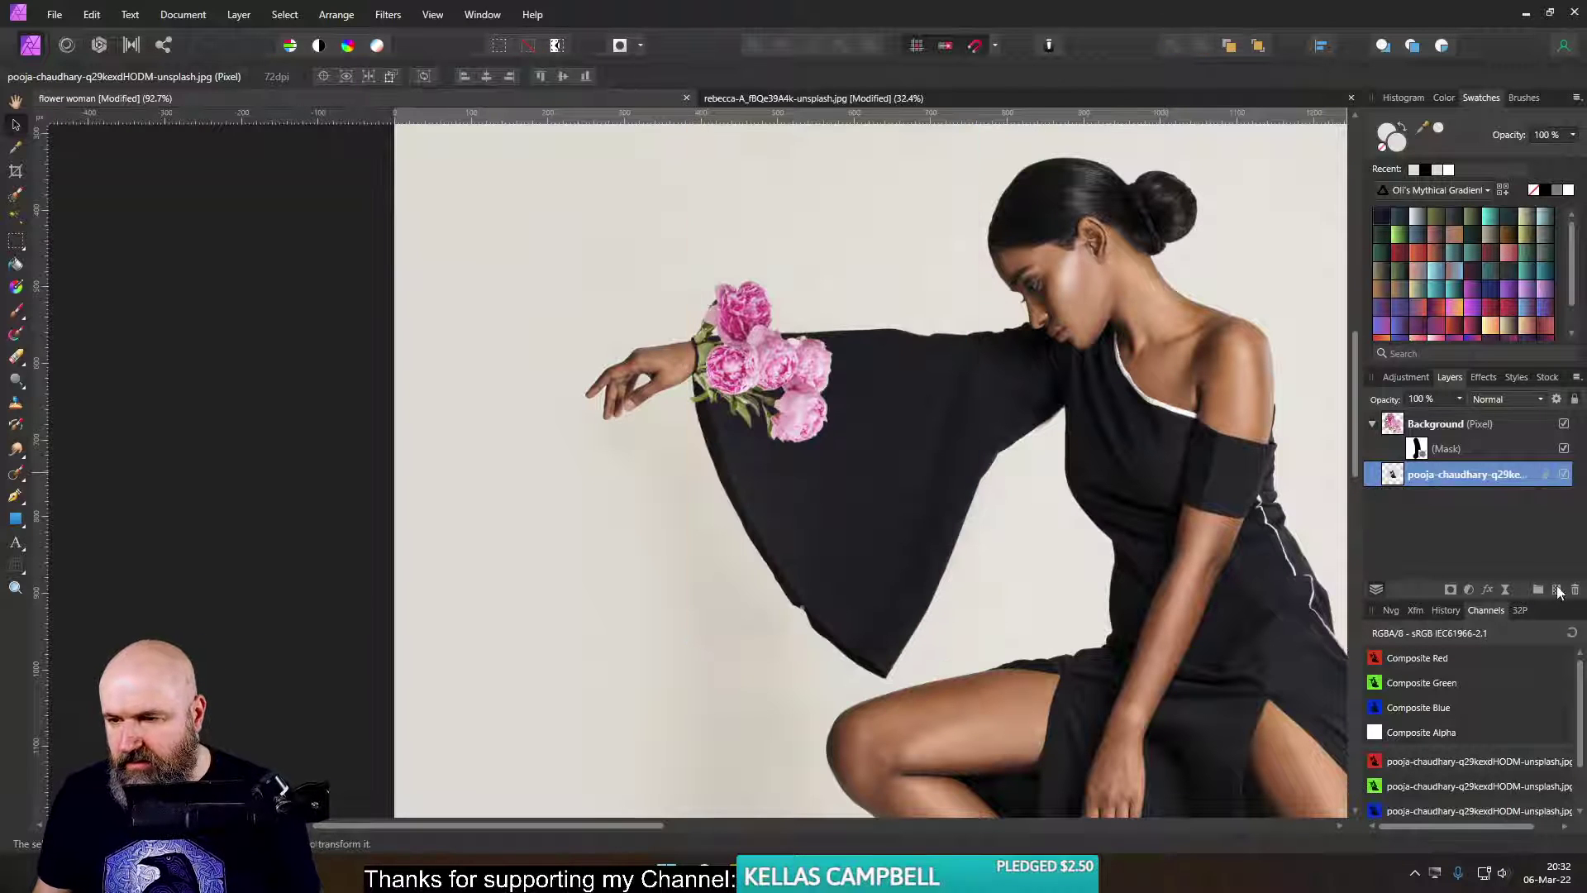
- Paint the light backdrop colour over the black sleeve on a new pixel layer with the Paint Brush at 71.1 px width and 84% hardness
{"action": "left_click", "coordinate": [15, 311]}
{"action": "mouse_move", "coordinate": [745, 318]}
{"action": "left_mouse_down"}
{"action": "mouse_move", "coordinate": [849, 328]}
{"action": "mouse_move", "coordinate": [797, 460]}
{"action": "mouse_move", "coordinate": [794, 415]}
{"action": "mouse_move", "coordinate": [765, 386]}
{"action": "mouse_move", "coordinate": [727, 432]}
{"action": "mouse_move", "coordinate": [713, 424]}
{"action": "mouse_move", "coordinate": [805, 589]}
{"action": "mouse_move", "coordinate": [783, 574]}
{"action": "mouse_move", "coordinate": [814, 560]}
{"action": "mouse_move", "coordinate": [820, 457]}
{"action": "mouse_move", "coordinate": [798, 401]}
{"action": "mouse_move", "coordinate": [733, 408]}
{"action": "left_mouse_up"}
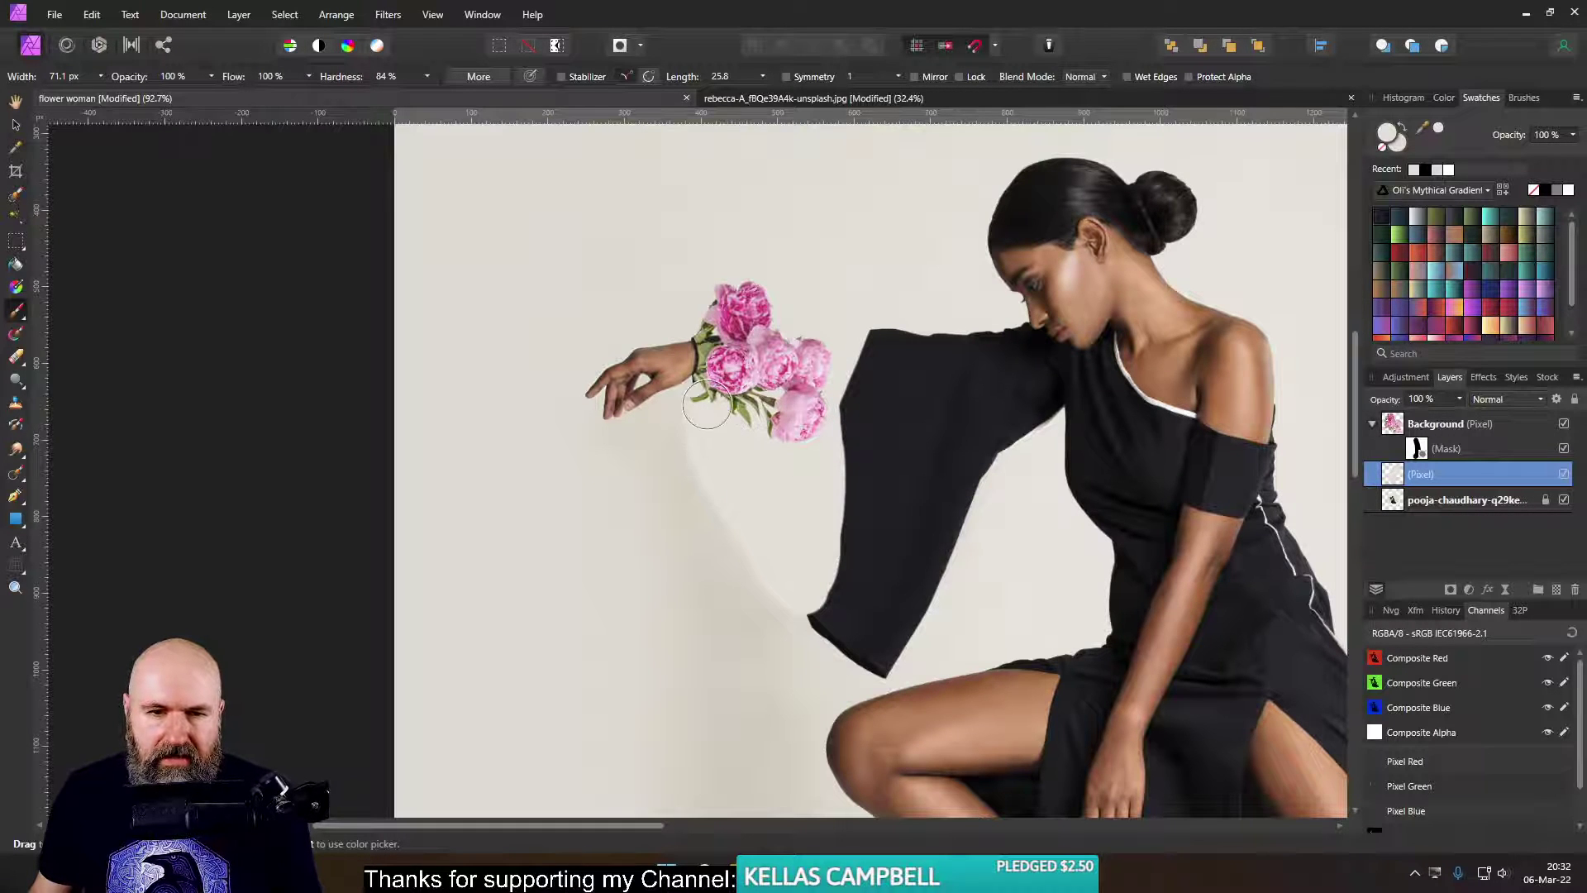
{"action": "mouse_move", "coordinate": [835, 450]}
{"action": "left_mouse_down"}
{"action": "mouse_move", "coordinate": [939, 327]}
{"action": "mouse_move", "coordinate": [969, 354]}
{"action": "mouse_move", "coordinate": [986, 338]}
{"action": "mouse_move", "coordinate": [1026, 442]}
{"action": "mouse_move", "coordinate": [1009, 428]}
{"action": "mouse_move", "coordinate": [975, 455]}
{"action": "mouse_move", "coordinate": [944, 378]}
{"action": "mouse_move", "coordinate": [926, 385]}
{"action": "mouse_move", "coordinate": [920, 548]}
{"action": "mouse_move", "coordinate": [939, 531]}
{"action": "mouse_move", "coordinate": [915, 611]}
{"action": "mouse_move", "coordinate": [883, 475]}
{"action": "mouse_move", "coordinate": [836, 514]}
{"action": "mouse_move", "coordinate": [855, 550]}
{"action": "mouse_move", "coordinate": [830, 615]}
{"action": "mouse_move", "coordinate": [906, 614]}
{"action": "mouse_move", "coordinate": [858, 651]}
{"action": "left_mouse_up"}
{"action": "scroll", "coordinate": [879, 557], "scroll_direction": "down", "scroll_amount": 2}
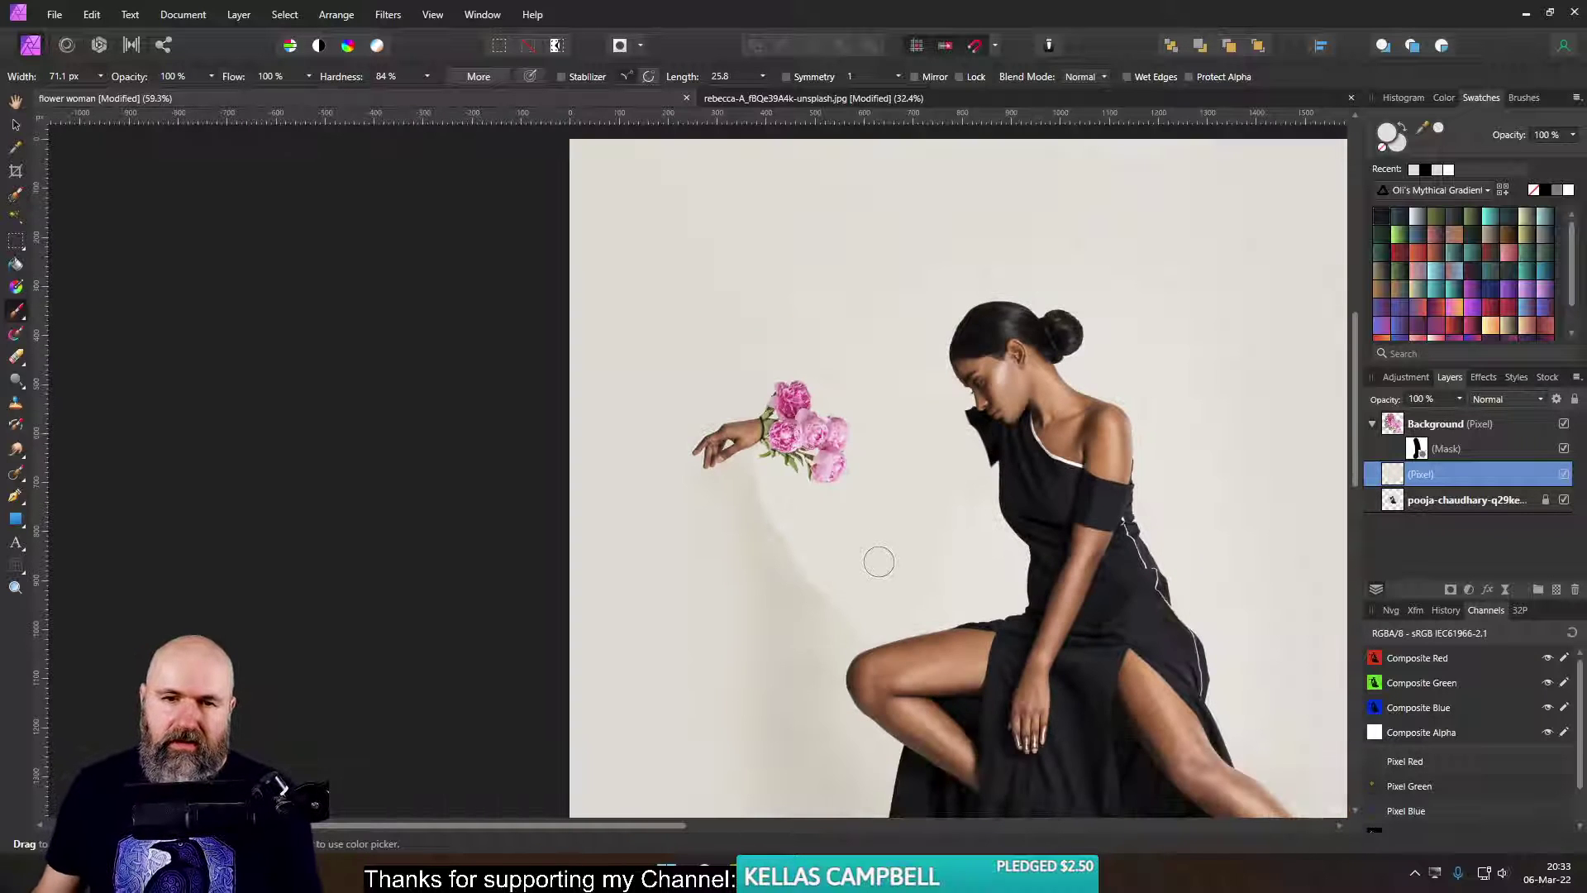
{"action": "scroll", "coordinate": [831, 591], "scroll_direction": "down", "scroll_amount": 1}
{"action": "scroll", "coordinate": [835, 587], "scroll_direction": "up", "scroll_amount": 5}
{"action": "left_click_drag", "start_coordinate": [835, 586], "coordinate": [744, 673]}
{"action": "scroll", "coordinate": [724, 596], "scroll_direction": "down", "scroll_amount": 2}
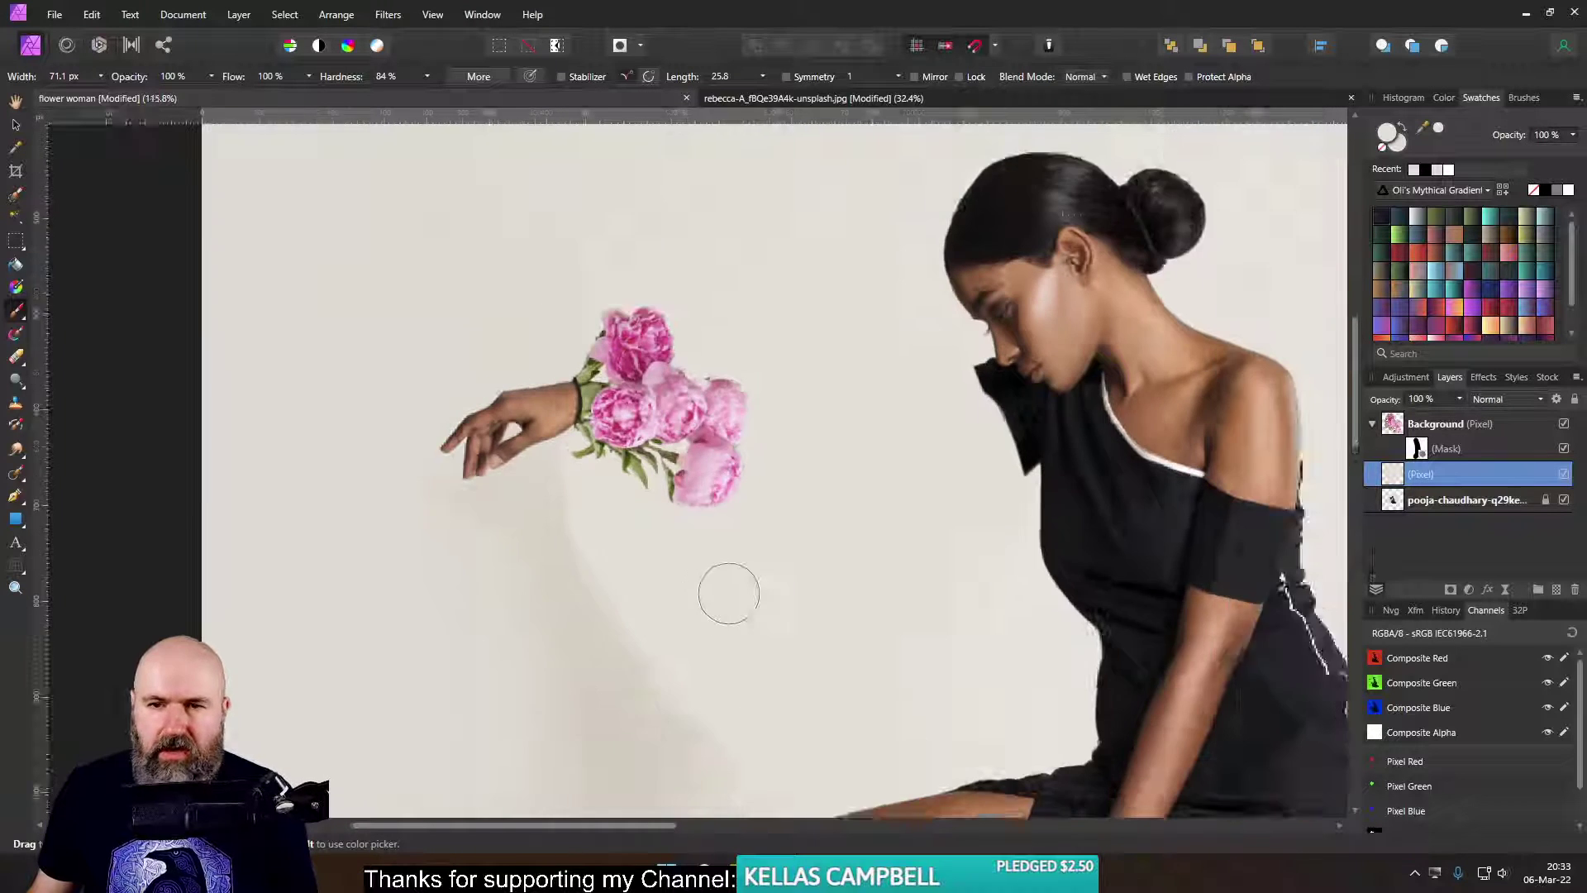
{"action": "scroll", "coordinate": [886, 440], "scroll_direction": "down", "scroll_amount": 3}
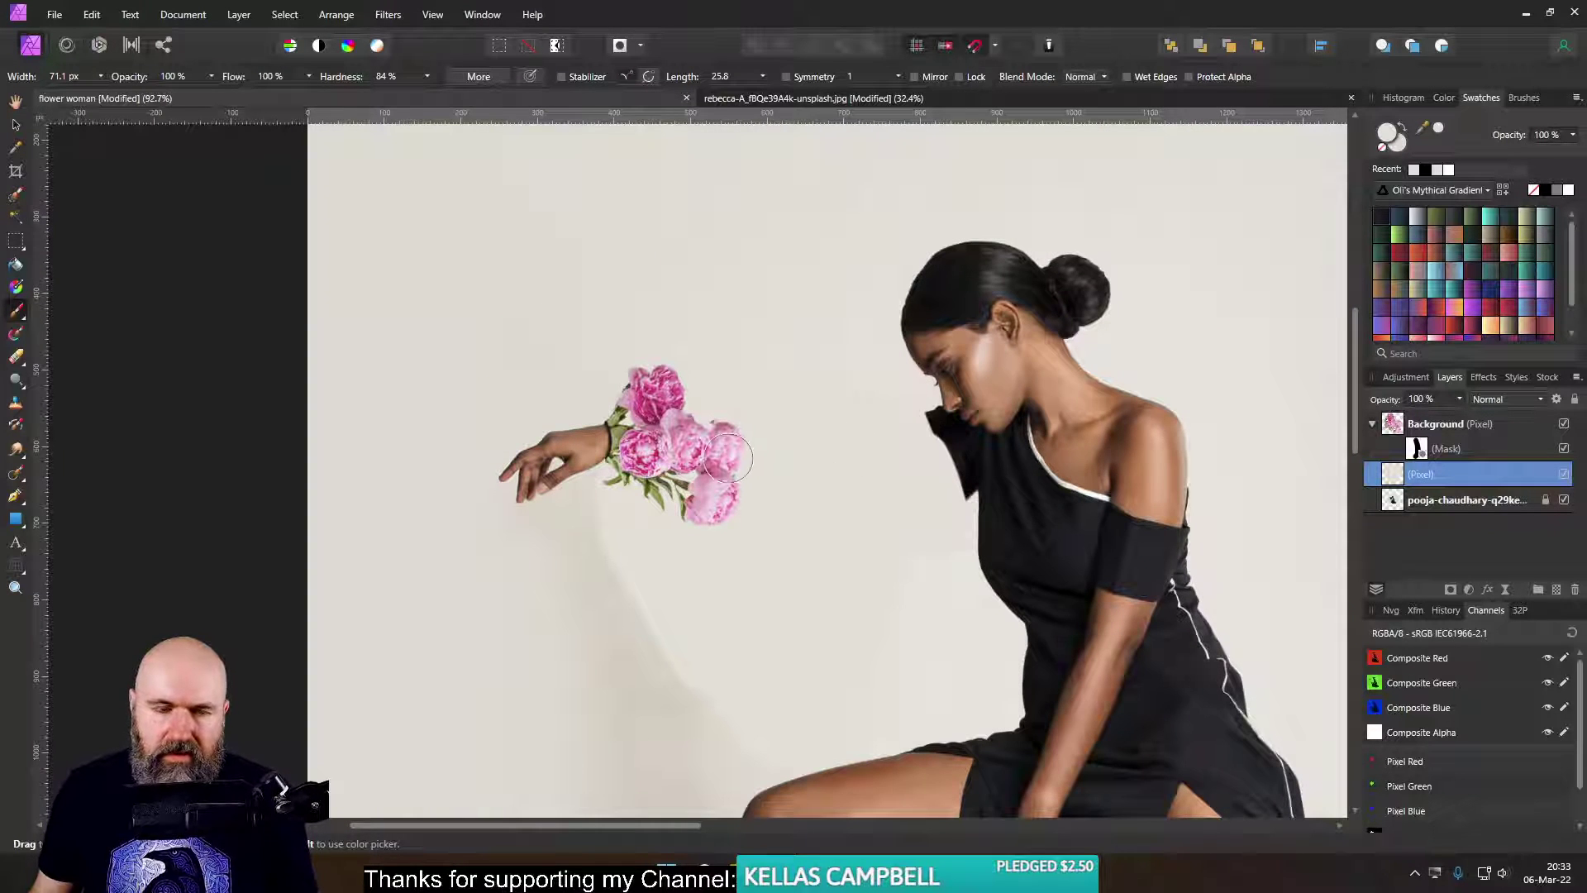
- Switch to the browser and look through the open collage reference and Unsplash flower photos for the pink peonies page
{"action": "left_click", "coordinate": [815, 835]}
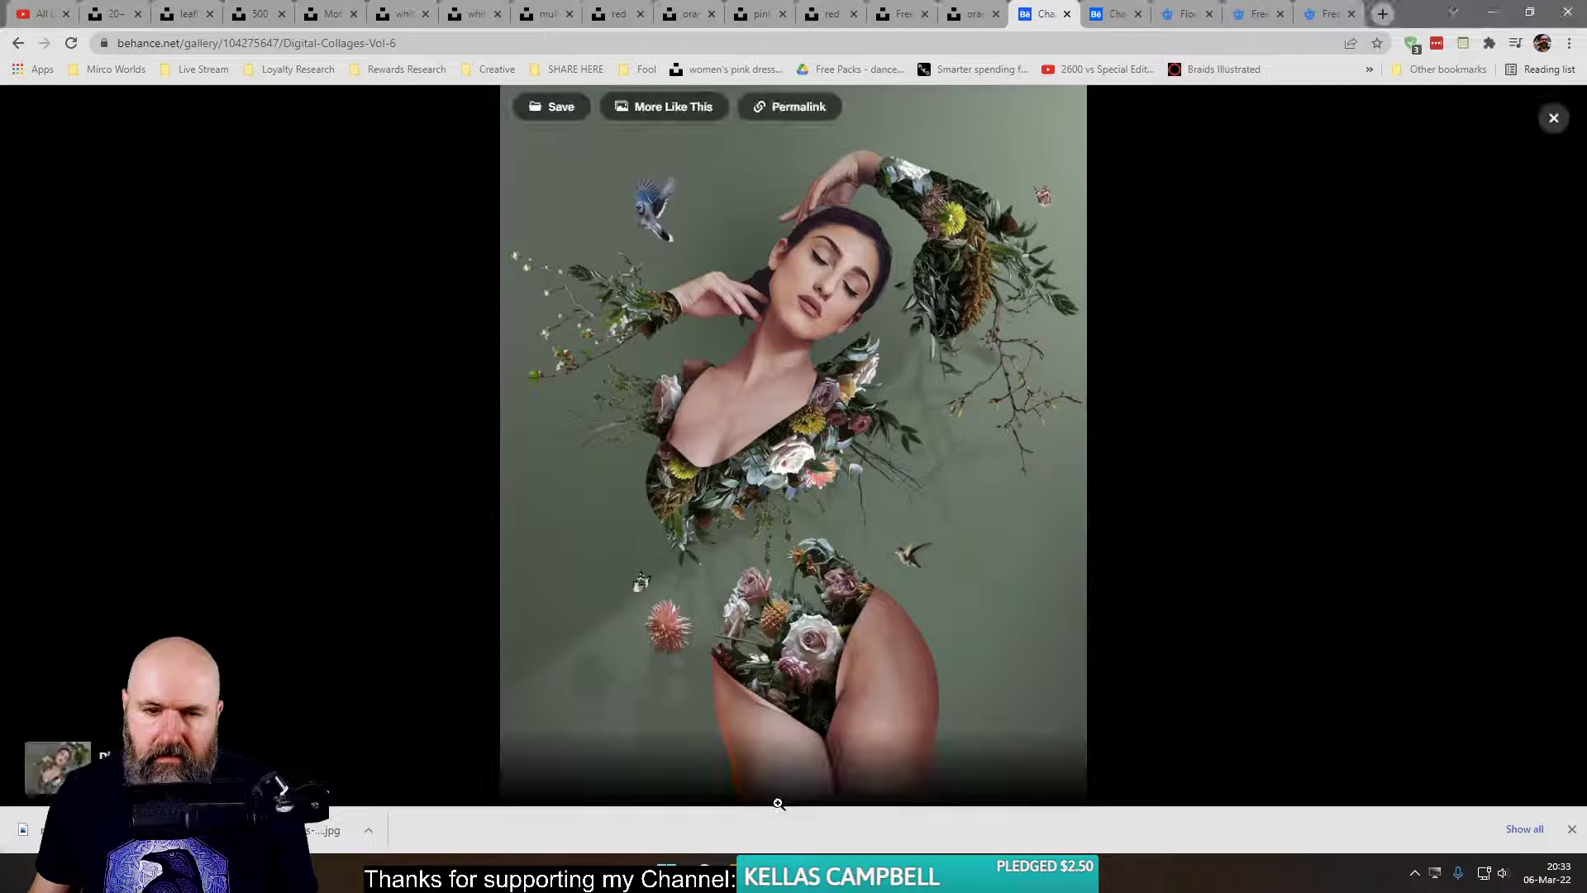
{"action": "left_click", "coordinate": [964, 20]}
{"action": "left_click", "coordinate": [903, 18]}
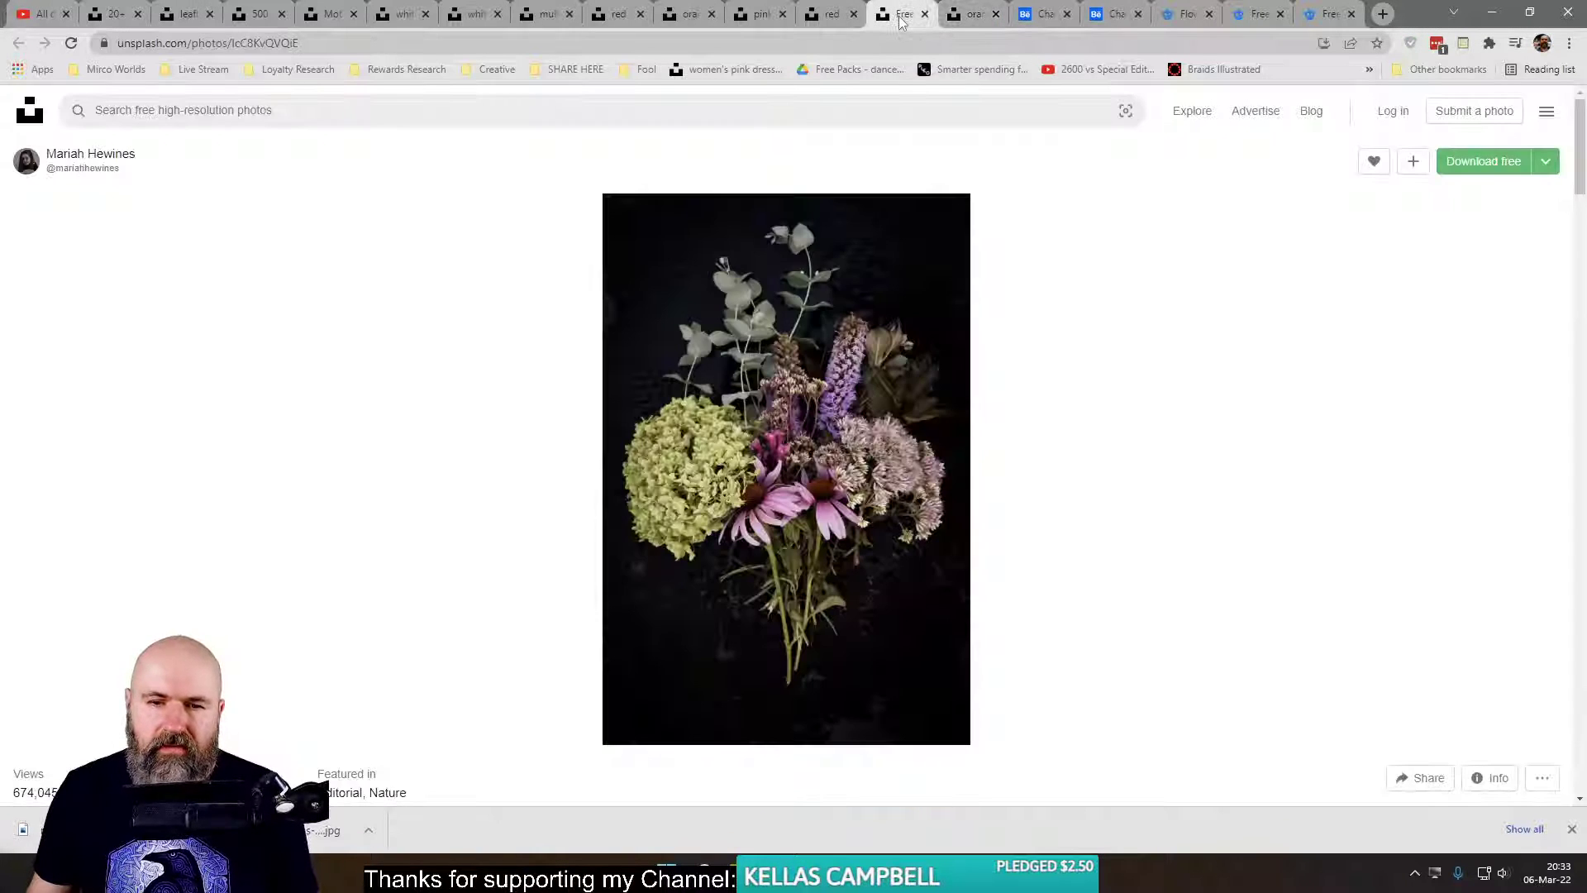
{"action": "left_click", "coordinate": [831, 18]}
{"action": "left_click", "coordinate": [750, 20]}
- Dismiss the thank-you notice on the pink peonies page and look through the related flower images
{"action": "scroll", "coordinate": [1092, 634], "scroll_direction": "down", "scroll_amount": 2}
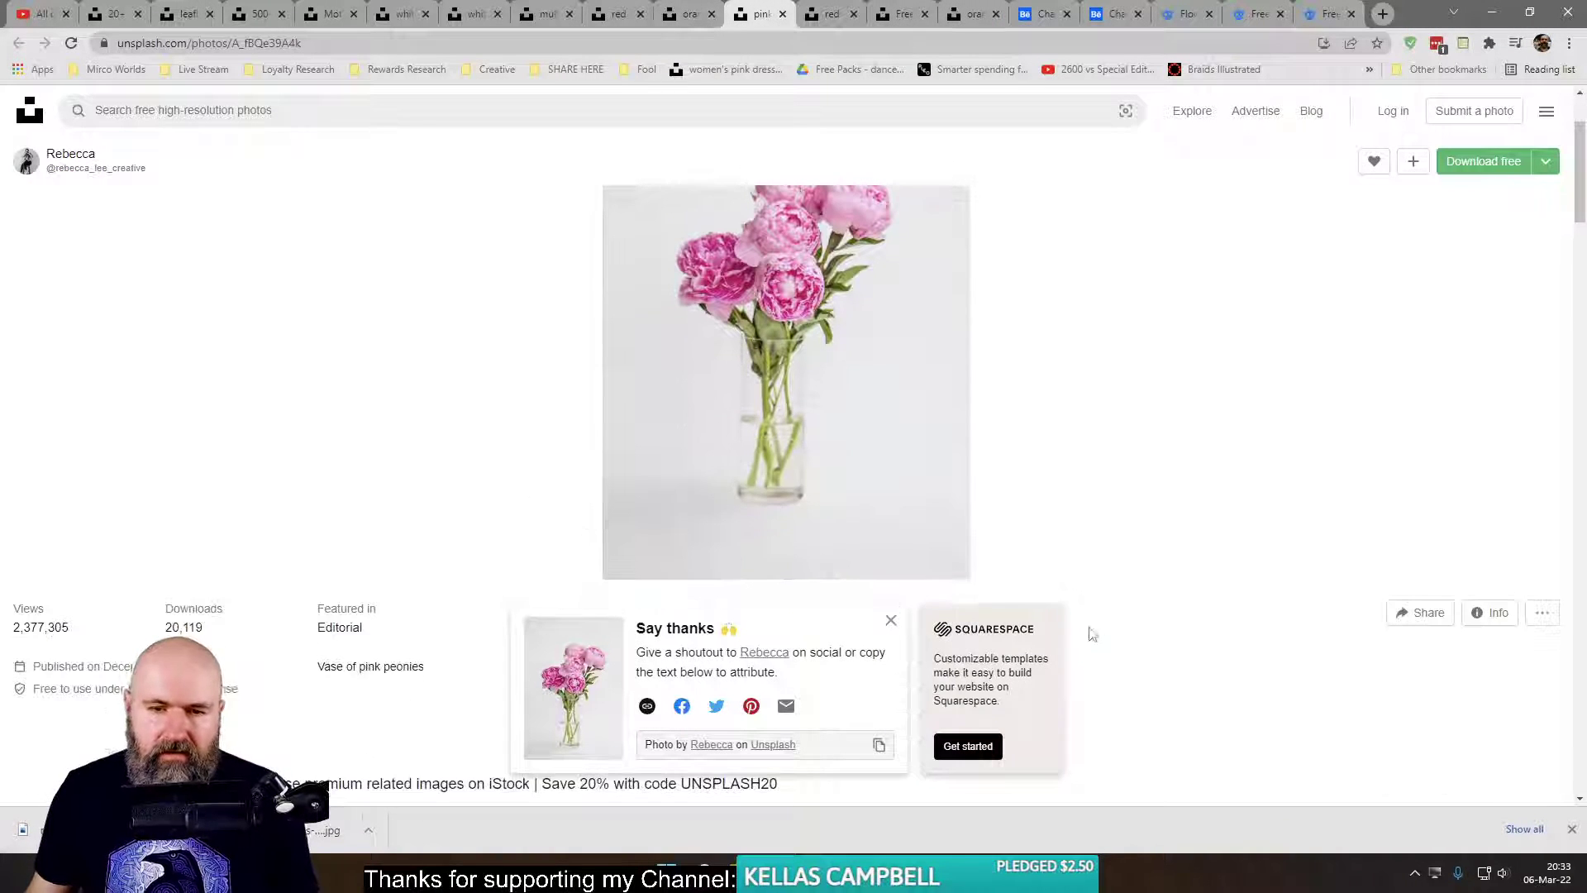
{"action": "left_click", "coordinate": [891, 623]}
{"action": "scroll", "coordinate": [886, 621], "scroll_direction": "down", "scroll_amount": 9}
{"action": "scroll", "coordinate": [847, 542], "scroll_direction": "up", "scroll_amount": 5}
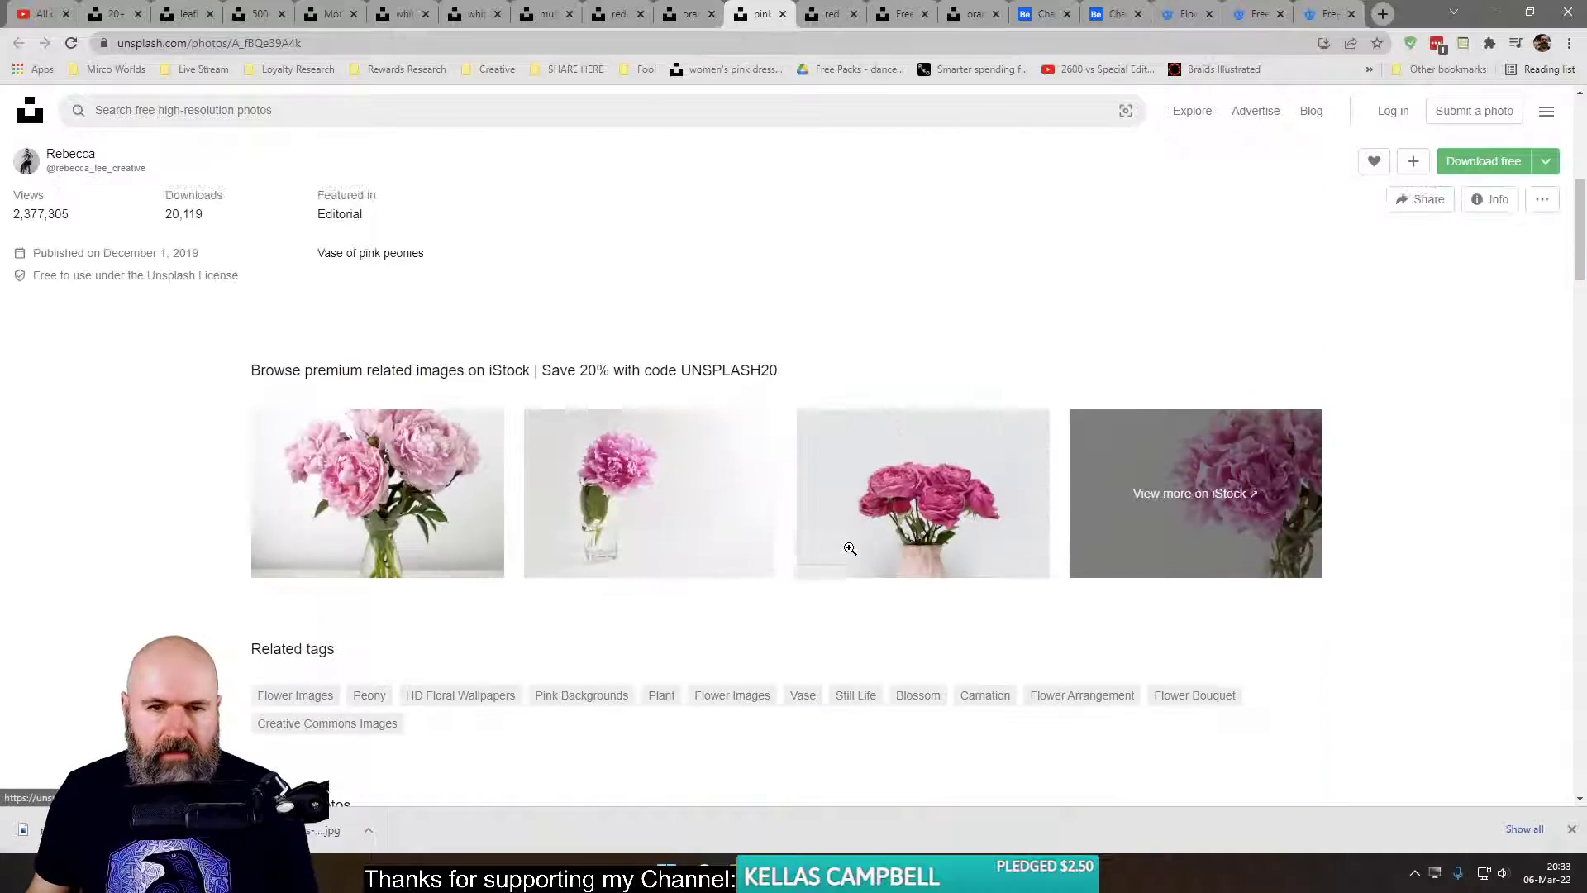
- Examine the related photos below the vase of pink peonies for other usable flower pictures
{"action": "scroll", "coordinate": [852, 558], "scroll_direction": "down", "scroll_amount": 3}
{"action": "scroll", "coordinate": [852, 560], "scroll_direction": "down", "scroll_amount": 5}
{"action": "scroll", "coordinate": [910, 496], "scroll_direction": "up", "scroll_amount": 6}
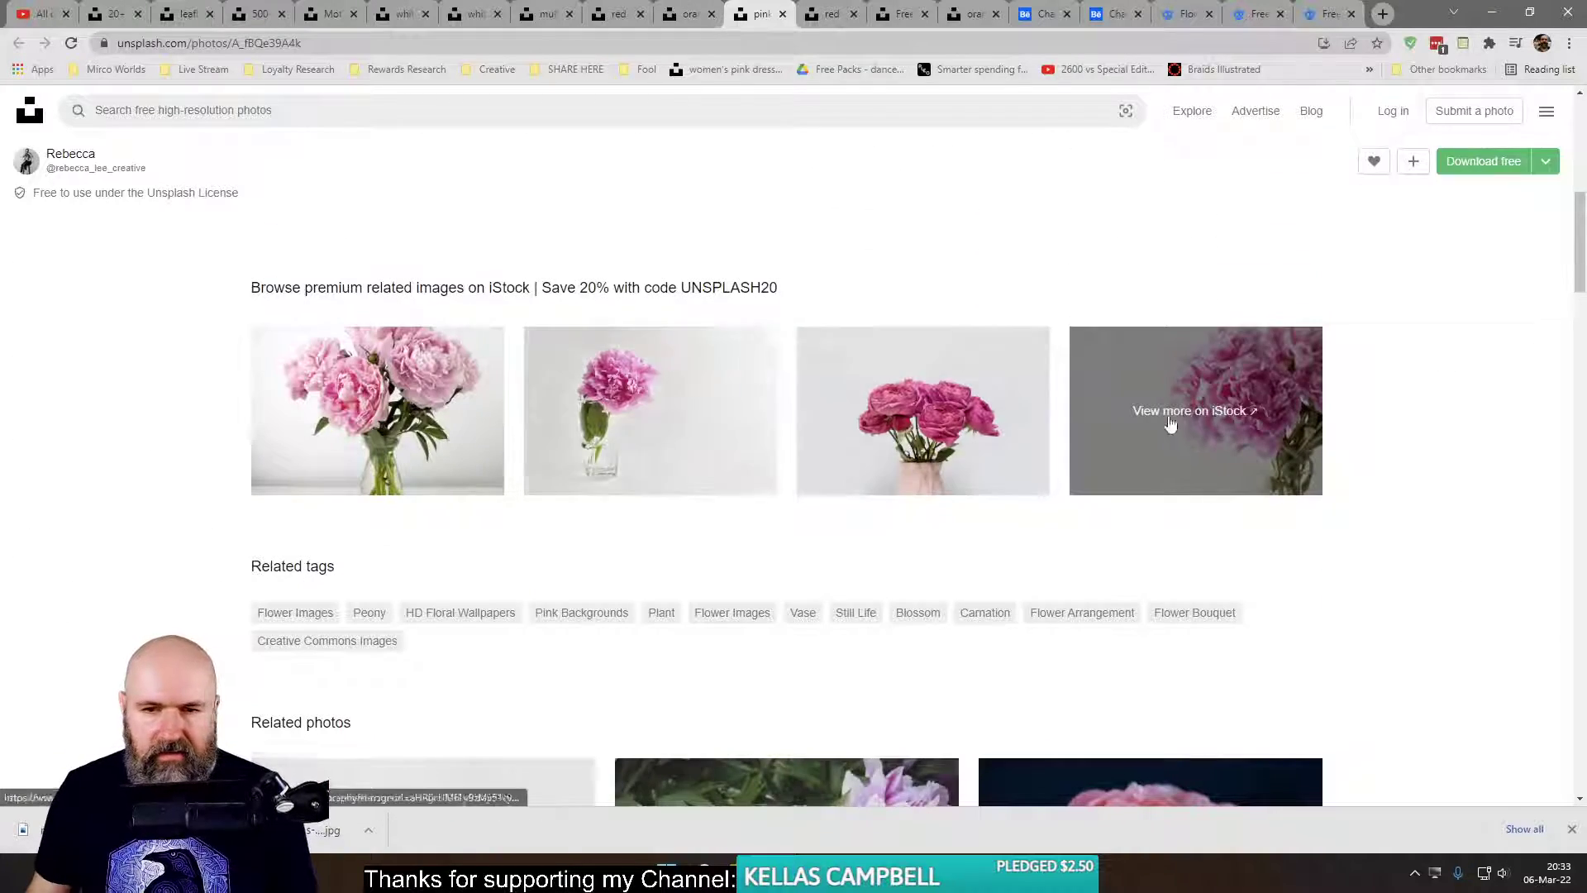
{"action": "scroll", "coordinate": [1075, 479], "scroll_direction": "down", "scroll_amount": 6}
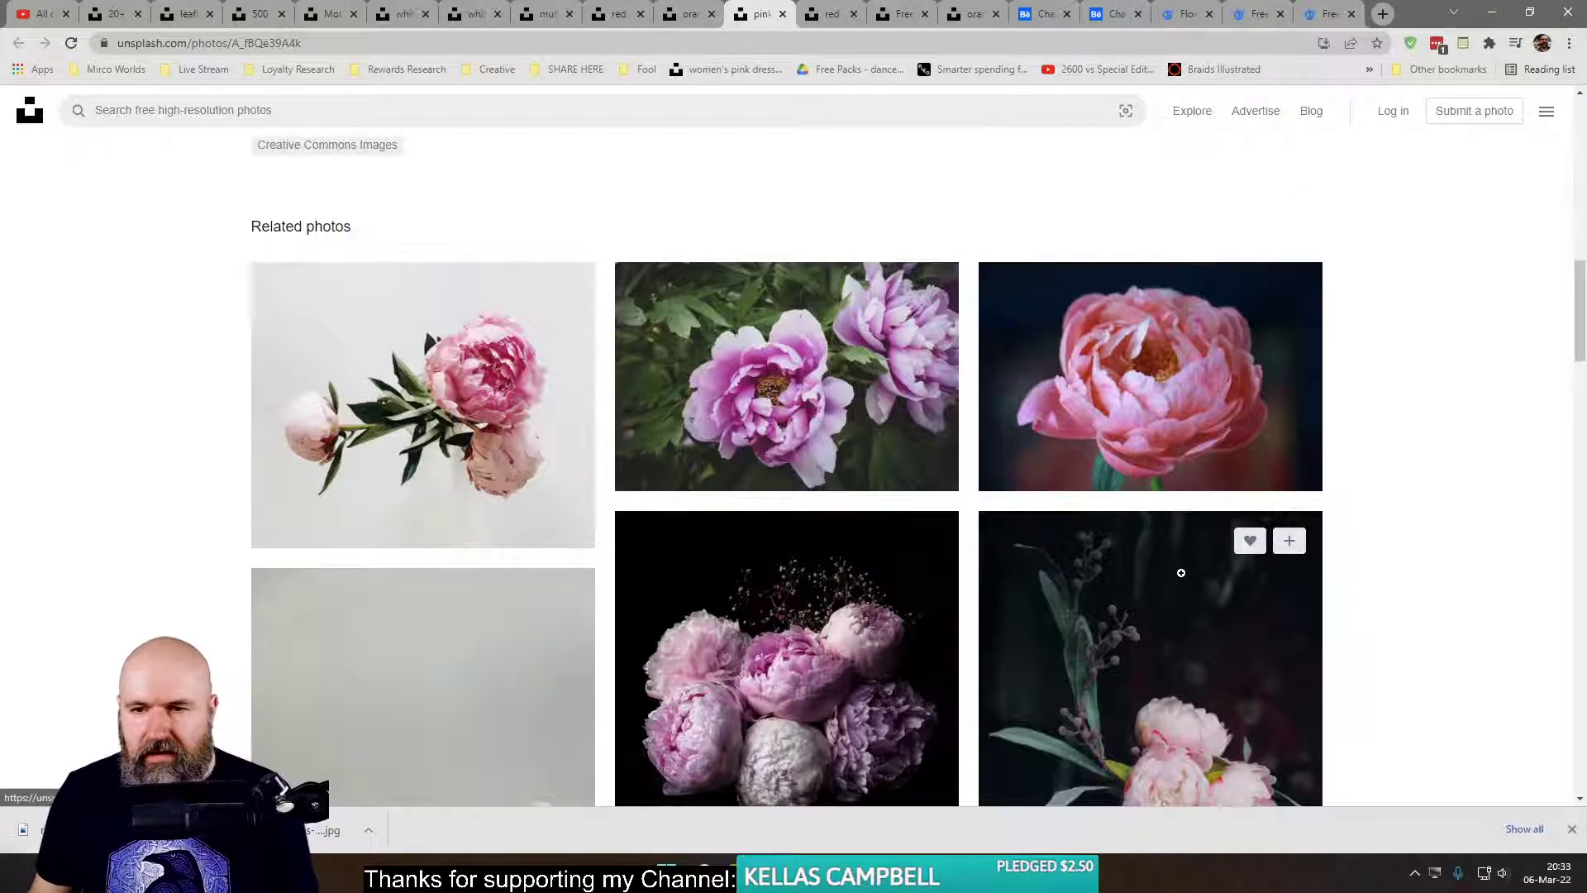
{"action": "scroll", "coordinate": [1180, 573], "scroll_direction": "down", "scroll_amount": 6}
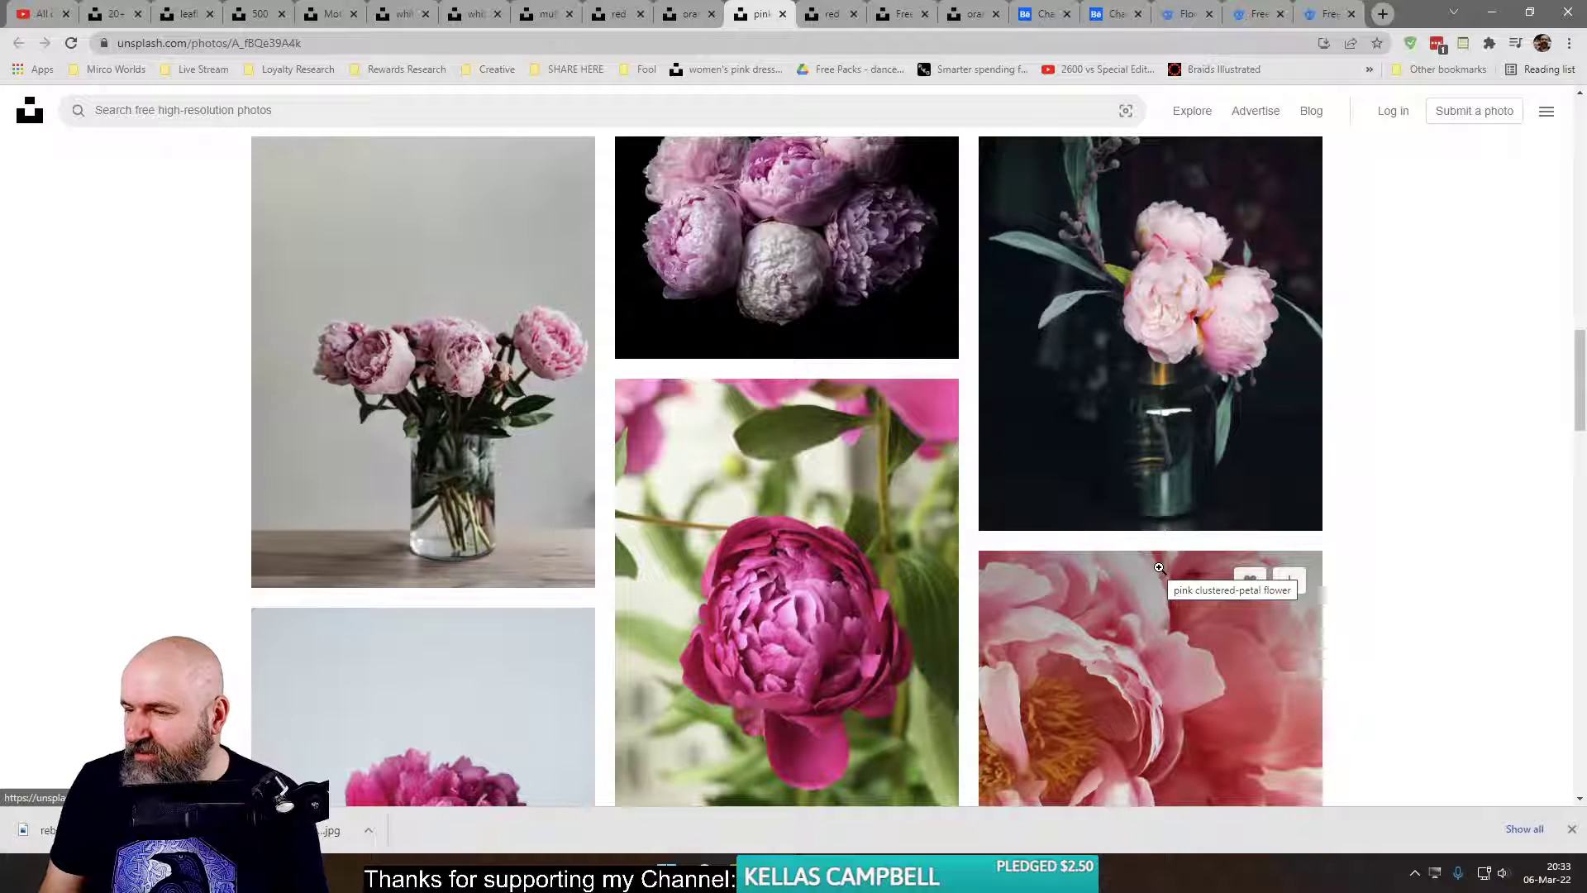
- Switch to Affinity Photo and save the flower woman document
{"action": "mouse_move", "coordinate": [881, 842]}
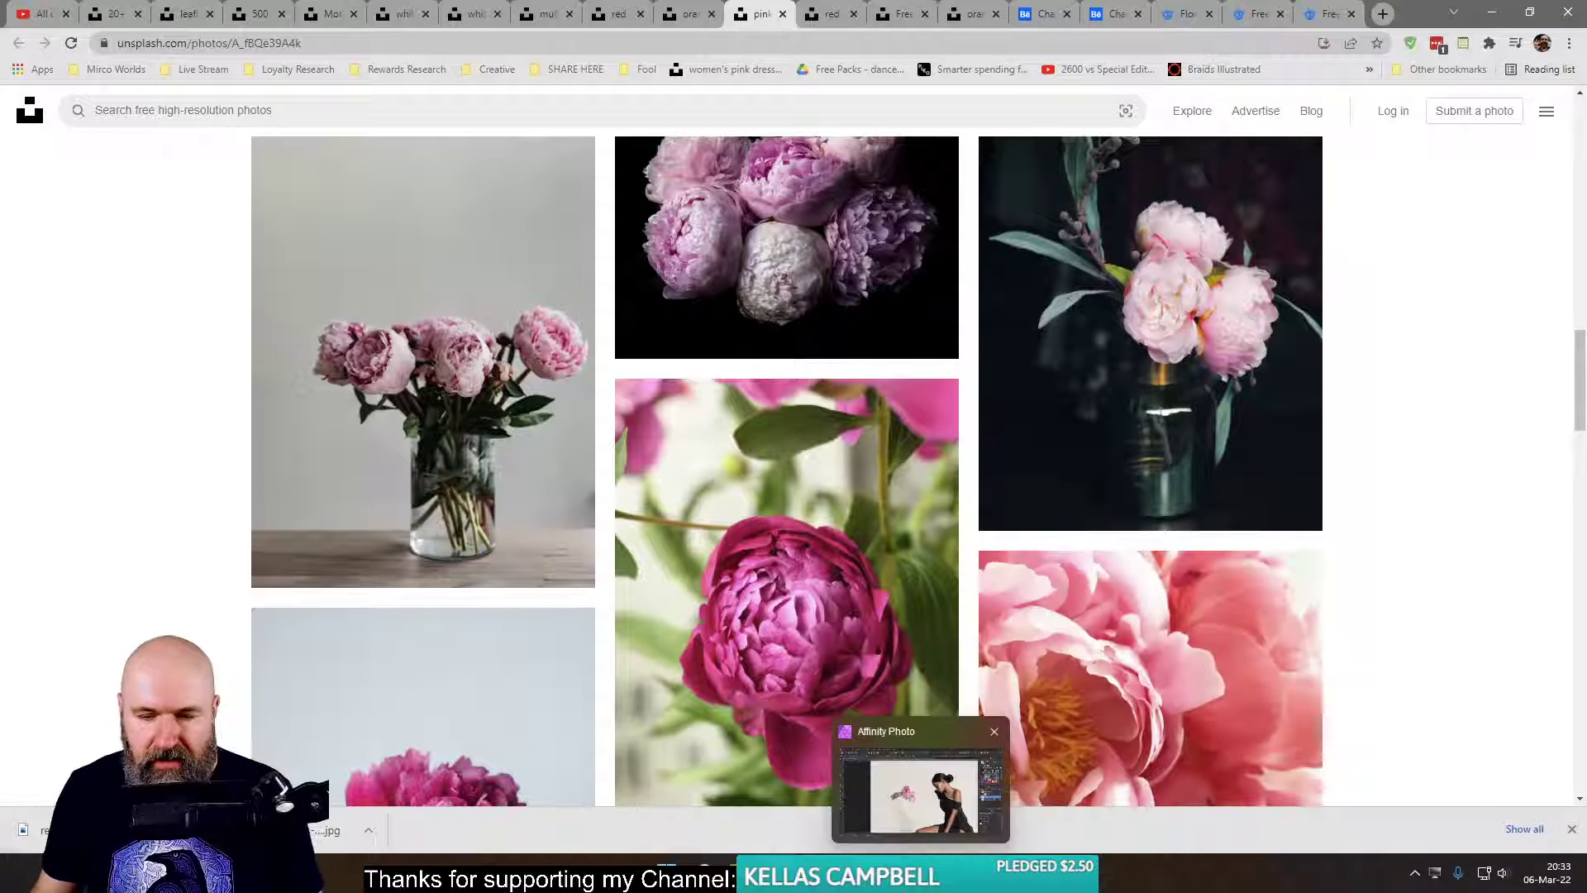
{"action": "left_click", "coordinate": [919, 792]}
{"action": "key", "text": "ctrl+s"}
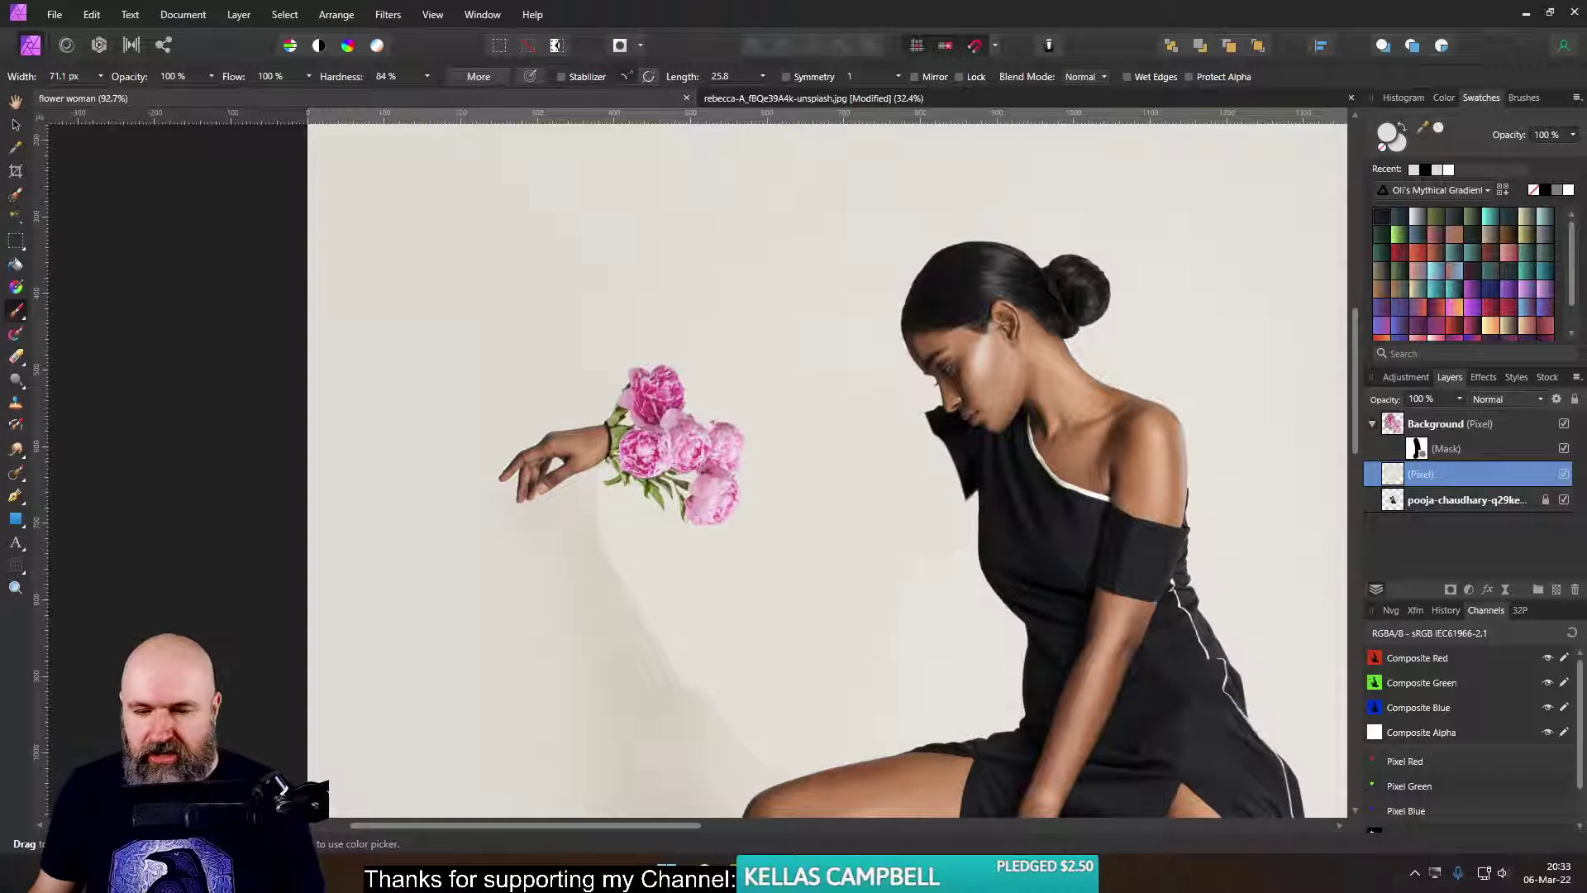
- Return to the Unsplash page in Chrome and open the related photo of pink roses in a glass vase by the window in a new tab
{"action": "mouse_move", "coordinate": [819, 872]}
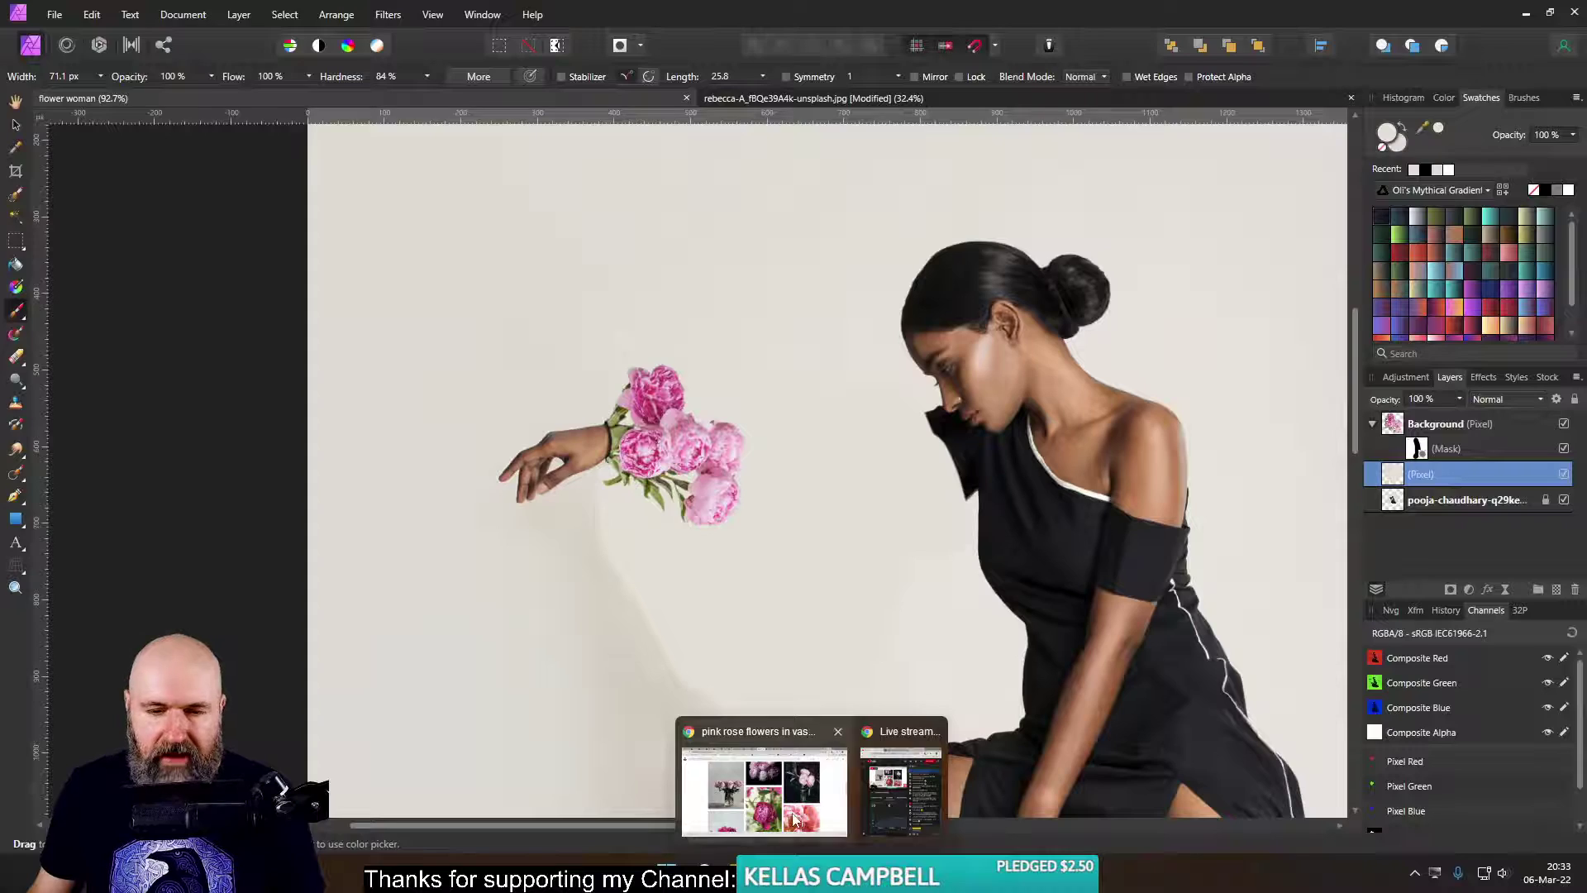
{"action": "left_click", "coordinate": [765, 778]}
{"action": "scroll", "coordinate": [314, 570], "scroll_direction": "down", "scroll_amount": 6}
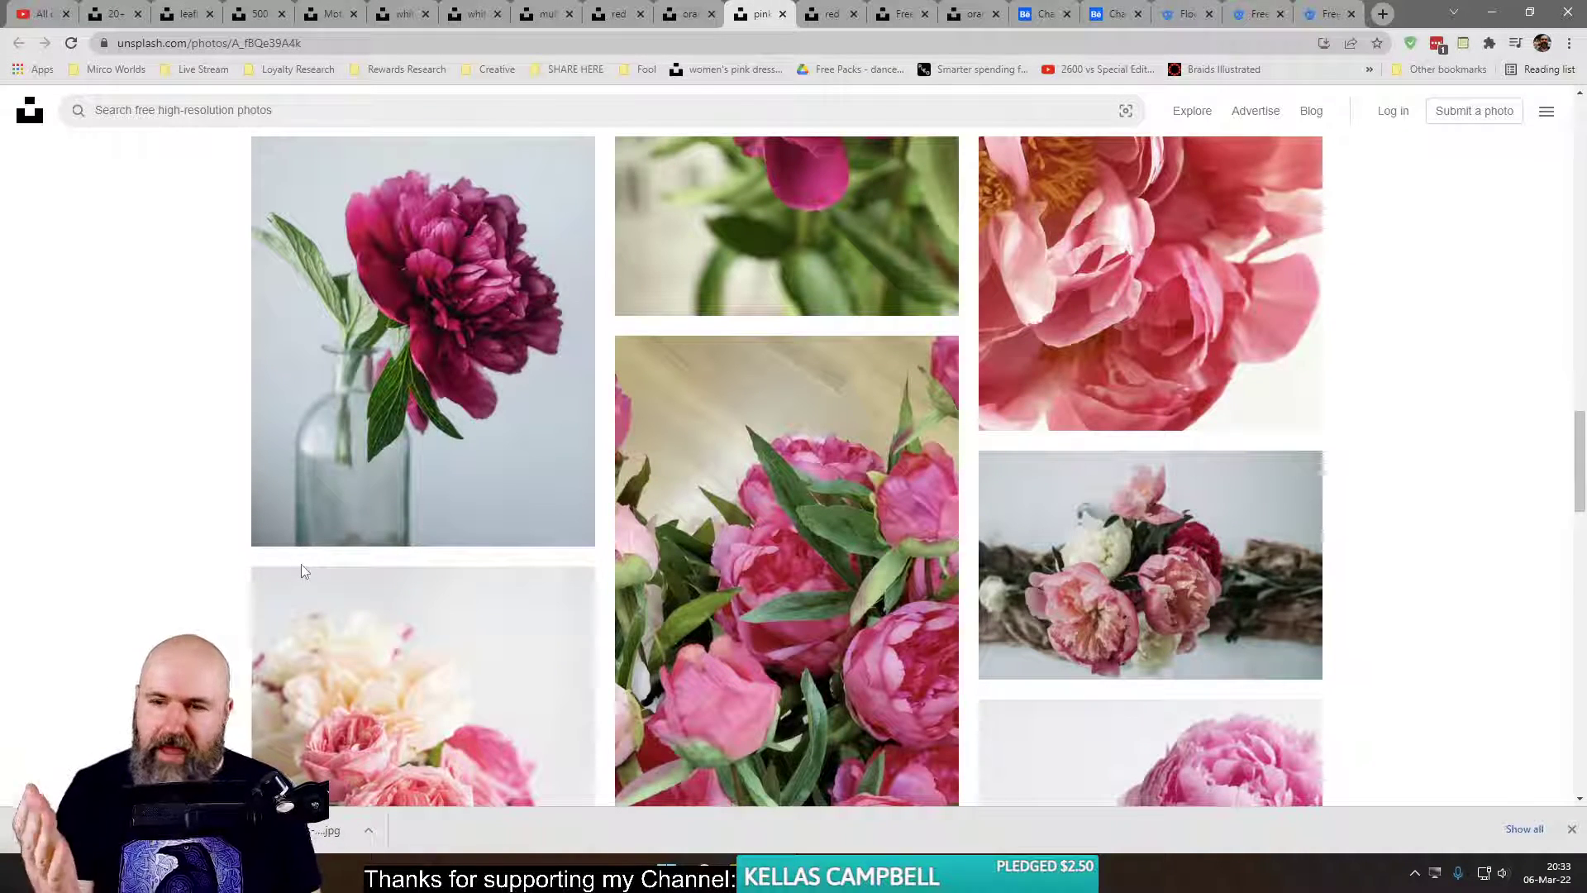
{"action": "scroll", "coordinate": [413, 562], "scroll_direction": "down", "scroll_amount": 9}
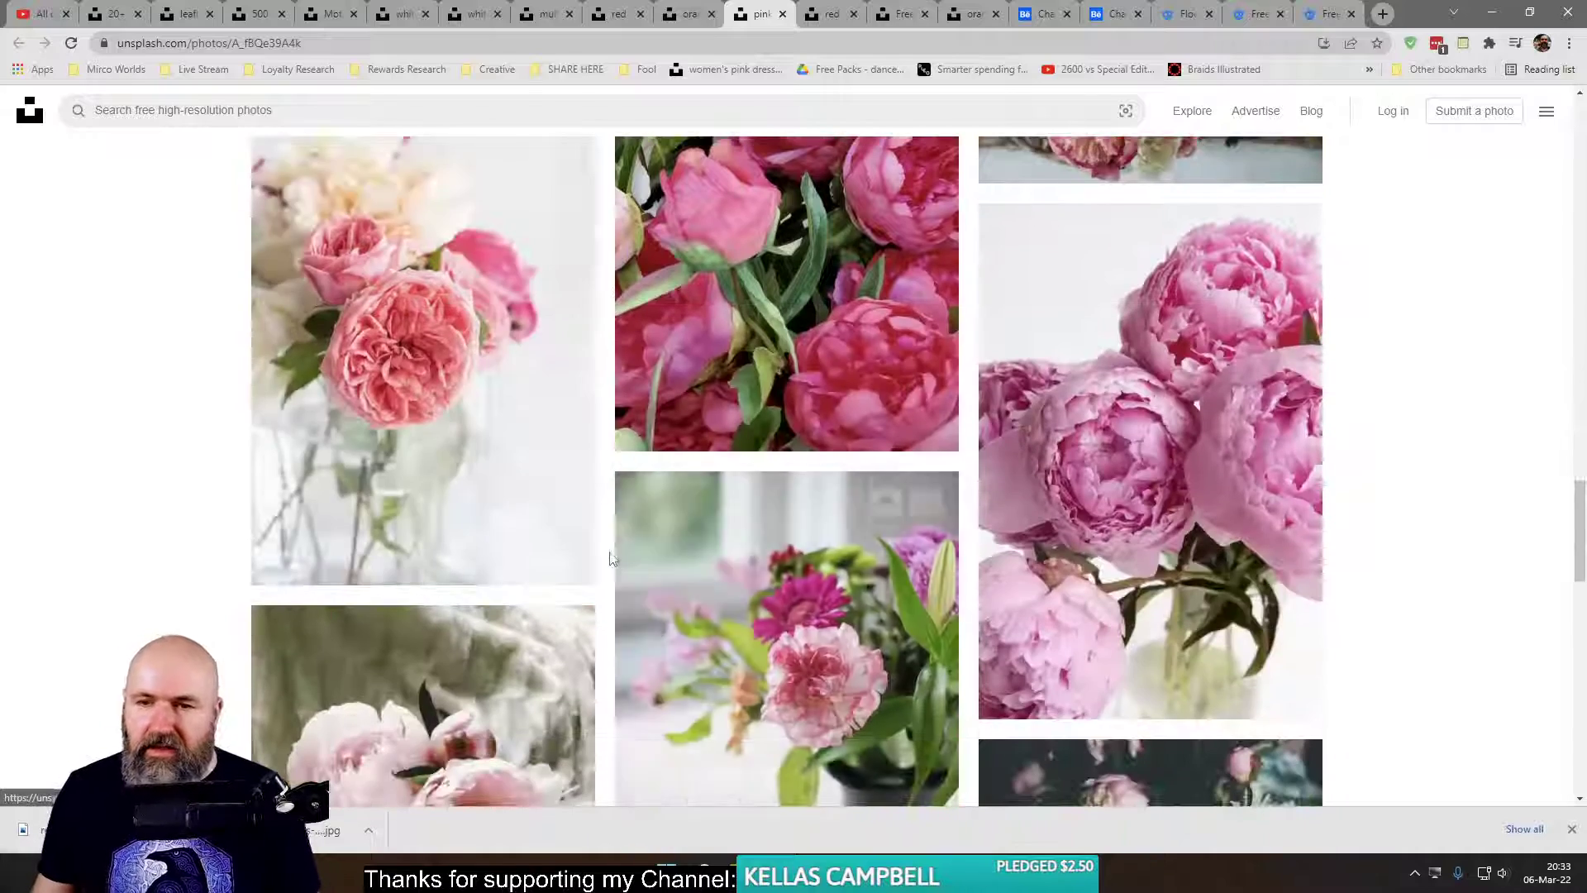
{"action": "scroll", "coordinate": [444, 520], "scroll_direction": "down", "scroll_amount": 7}
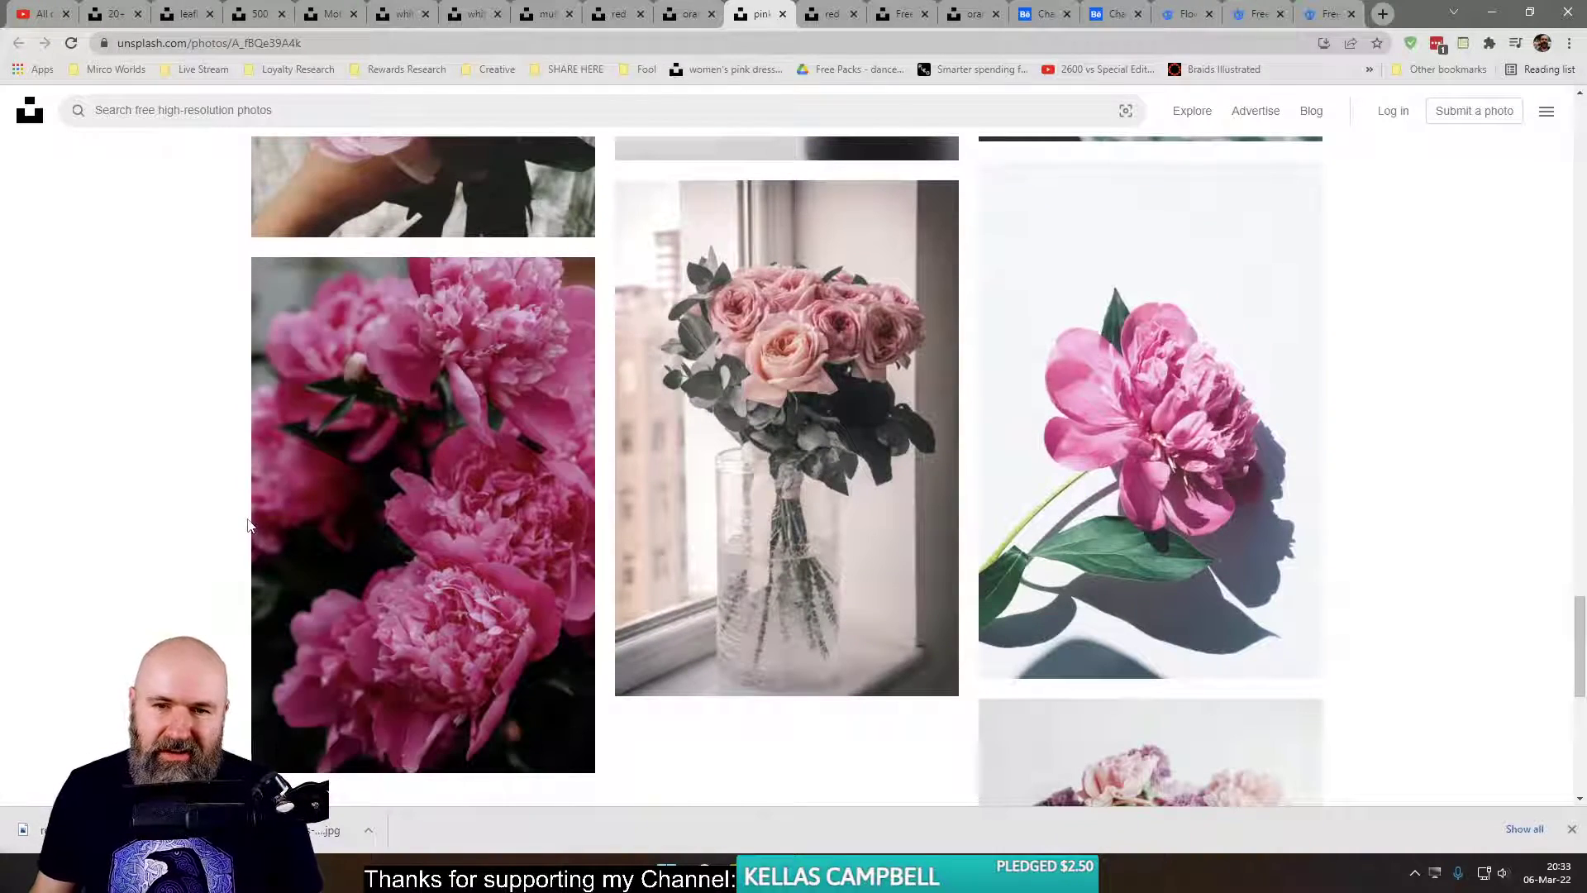
{"action": "scroll", "coordinate": [298, 527], "scroll_direction": "down", "scroll_amount": 4}
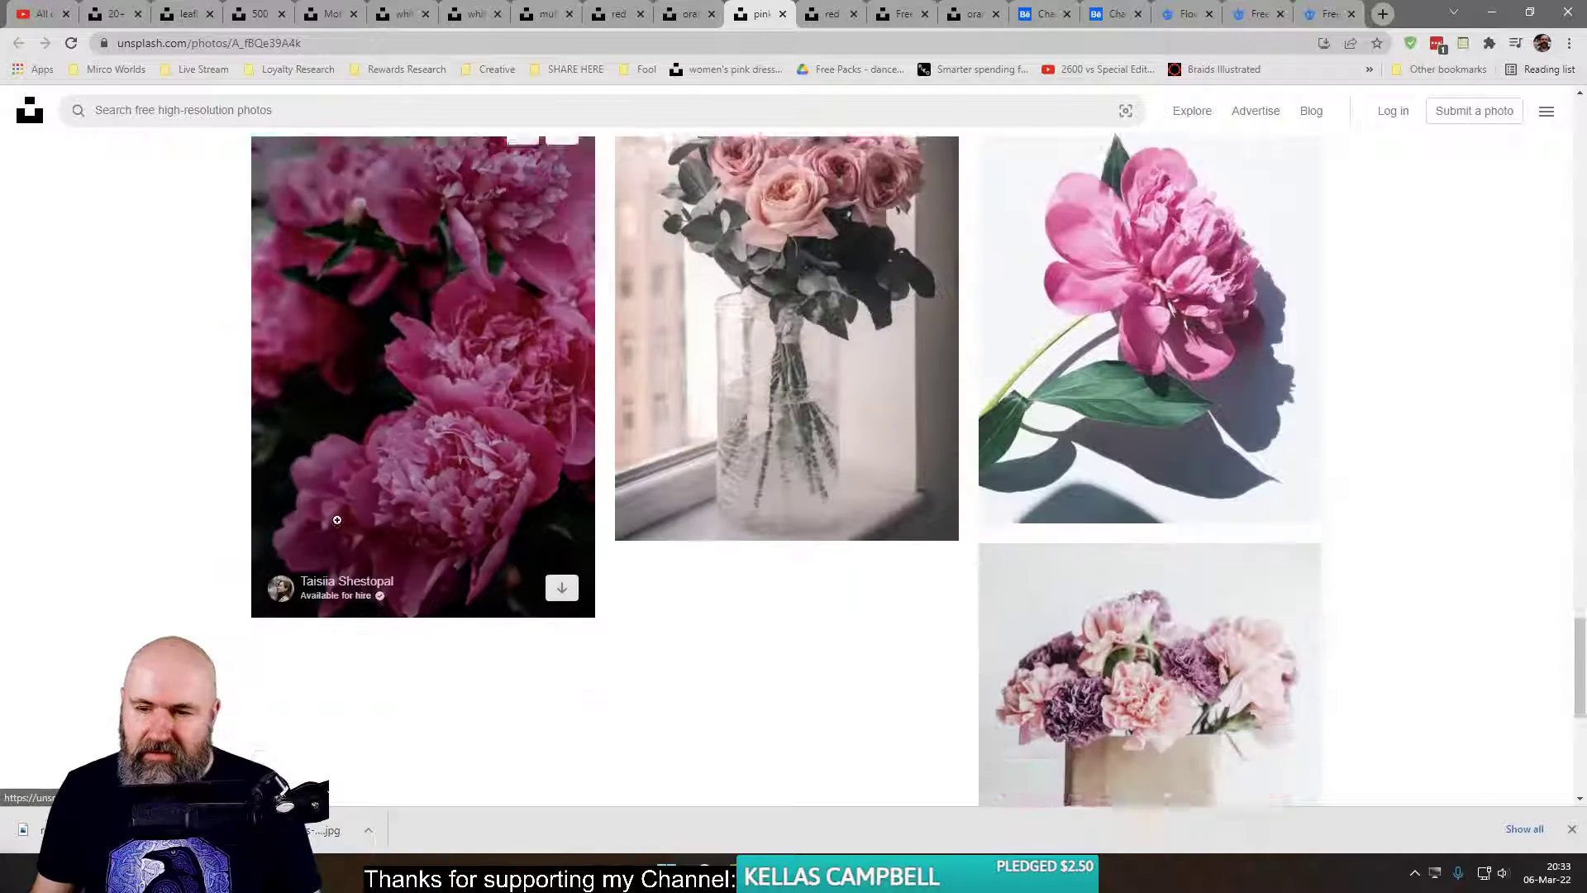
{"action": "scroll", "coordinate": [341, 527], "scroll_direction": "up", "scroll_amount": 5}
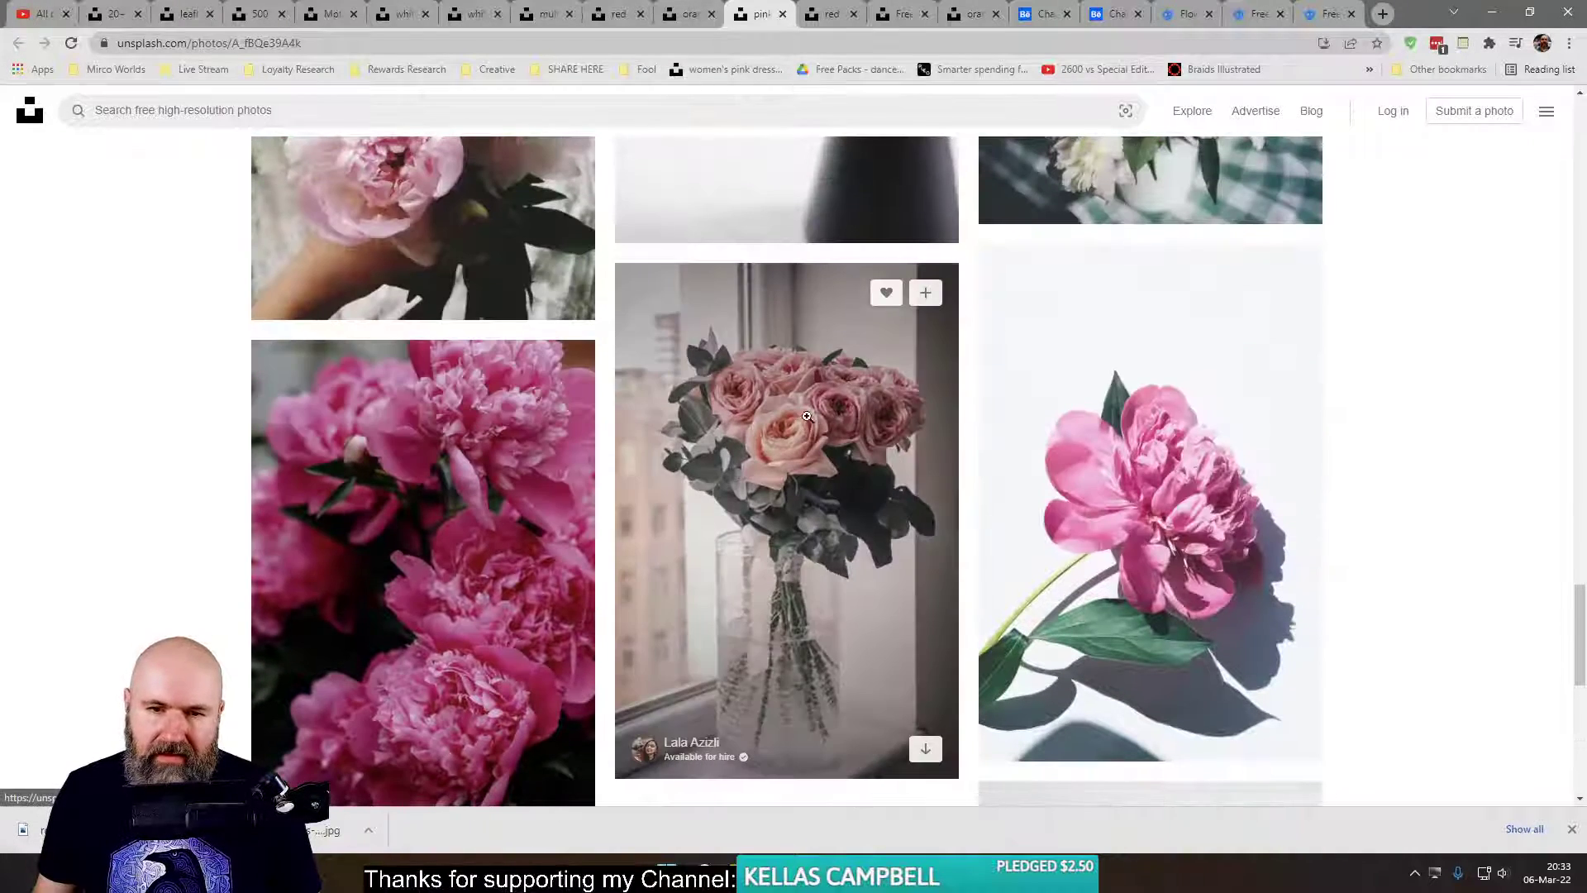
{"action": "right_click", "coordinate": [807, 416]}
{"action": "left_click", "coordinate": [826, 433]}
- Check the remaining related photos, then compare the opened rose bouquet with the flower photos in the neighbouring tabs
{"action": "scroll", "coordinate": [782, 504], "scroll_direction": "down", "scroll_amount": 7}
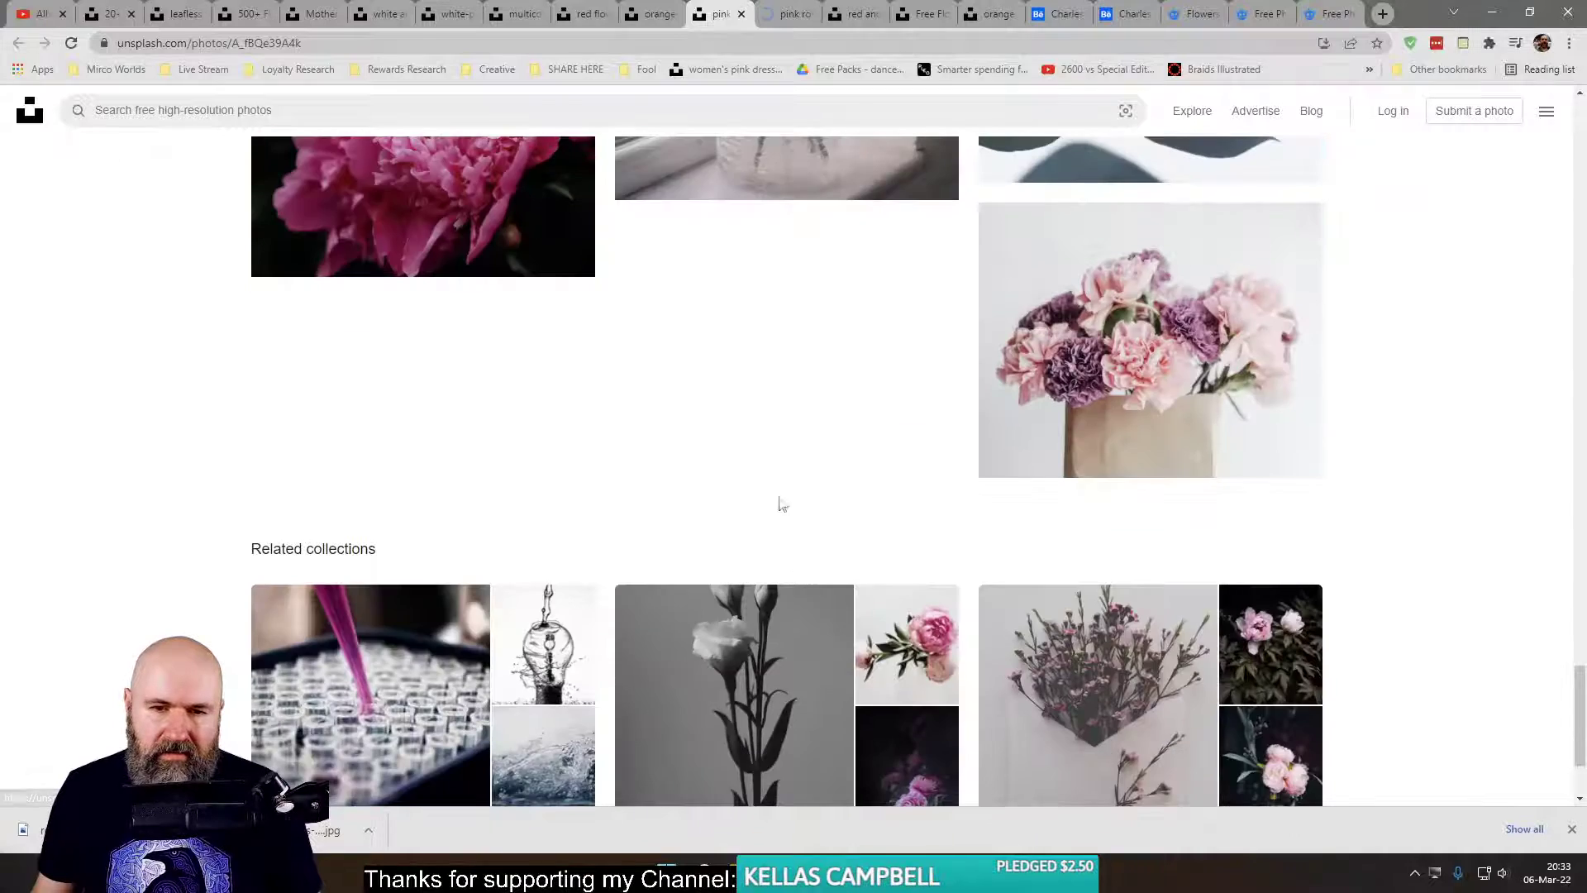
{"action": "scroll", "coordinate": [781, 504], "scroll_direction": "up", "scroll_amount": 6}
{"action": "scroll", "coordinate": [744, 538], "scroll_direction": "down", "scroll_amount": 8}
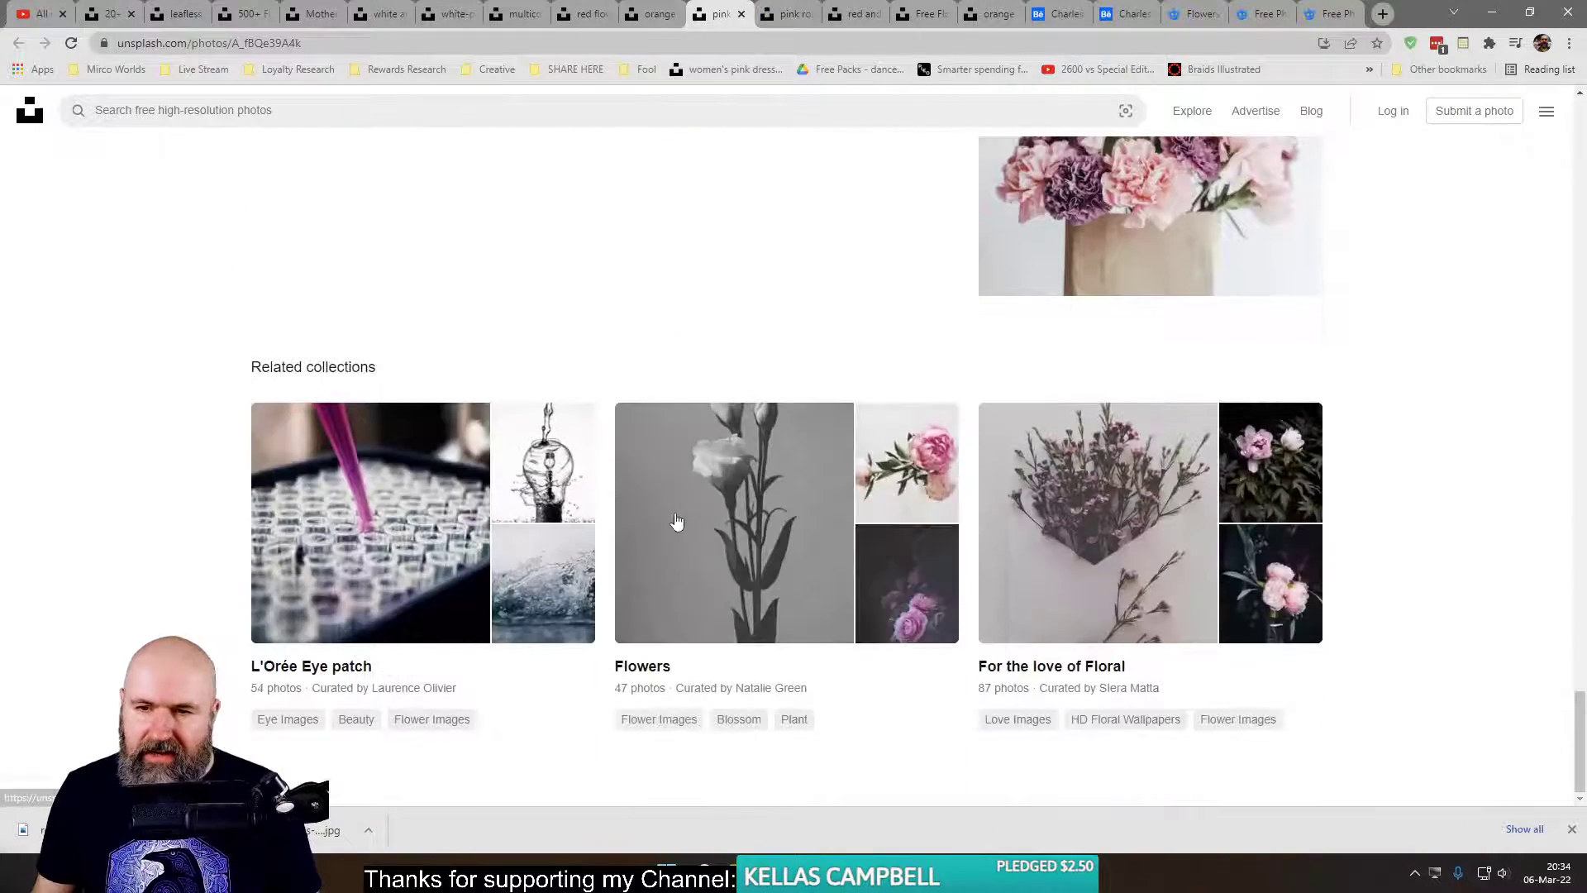
{"action": "scroll", "coordinate": [675, 519], "scroll_direction": "up", "scroll_amount": 6}
{"action": "left_click", "coordinate": [781, 14]}
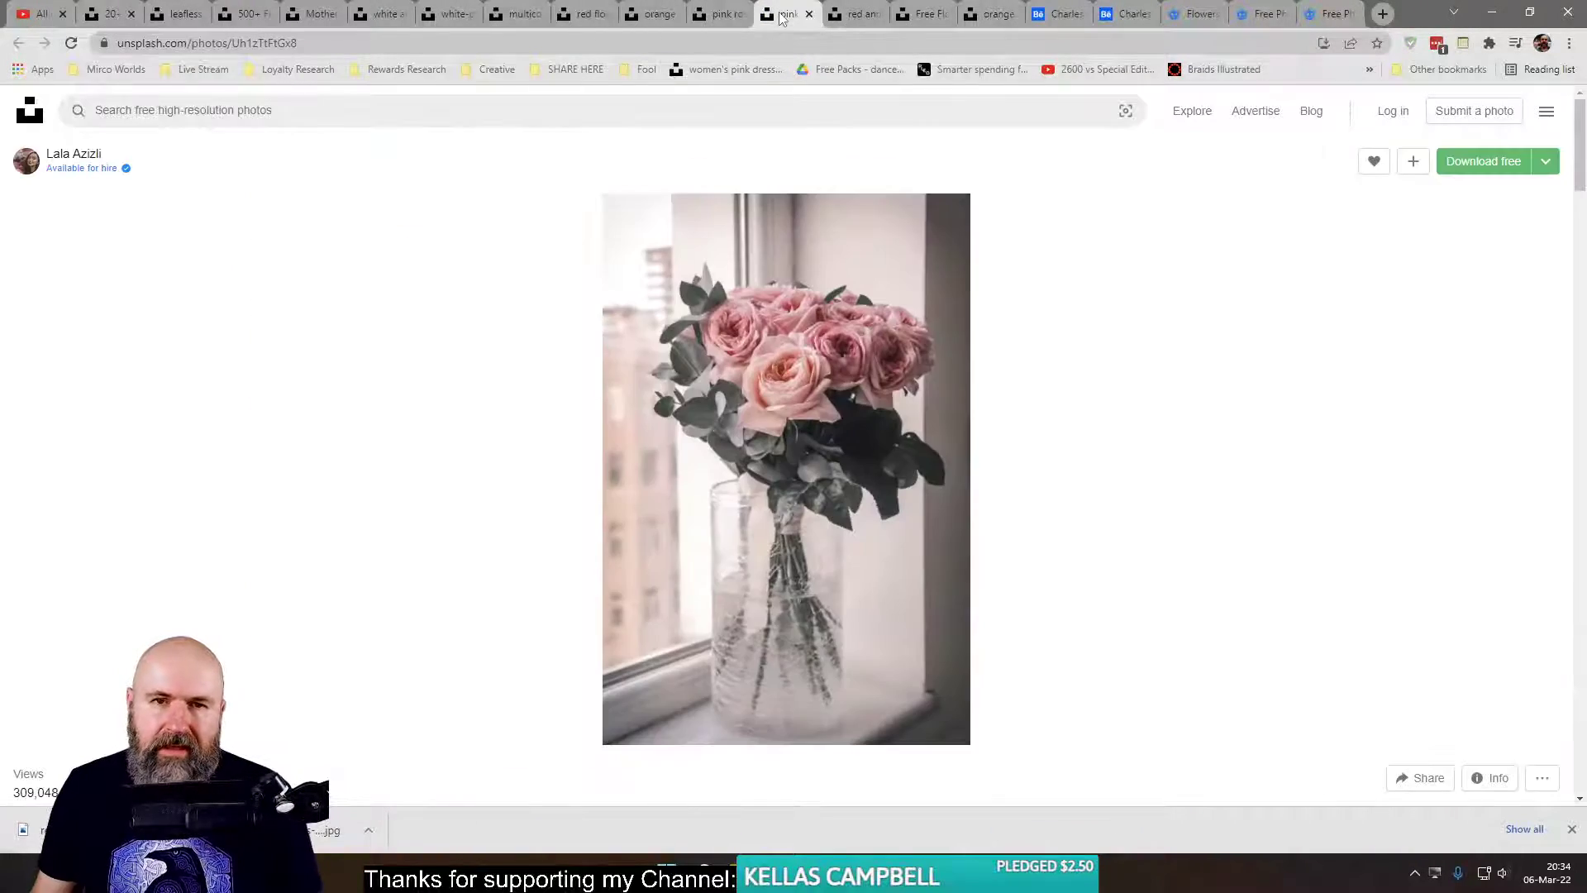
{"action": "left_click", "coordinate": [662, 23]}
{"action": "left_click", "coordinate": [777, 17]}
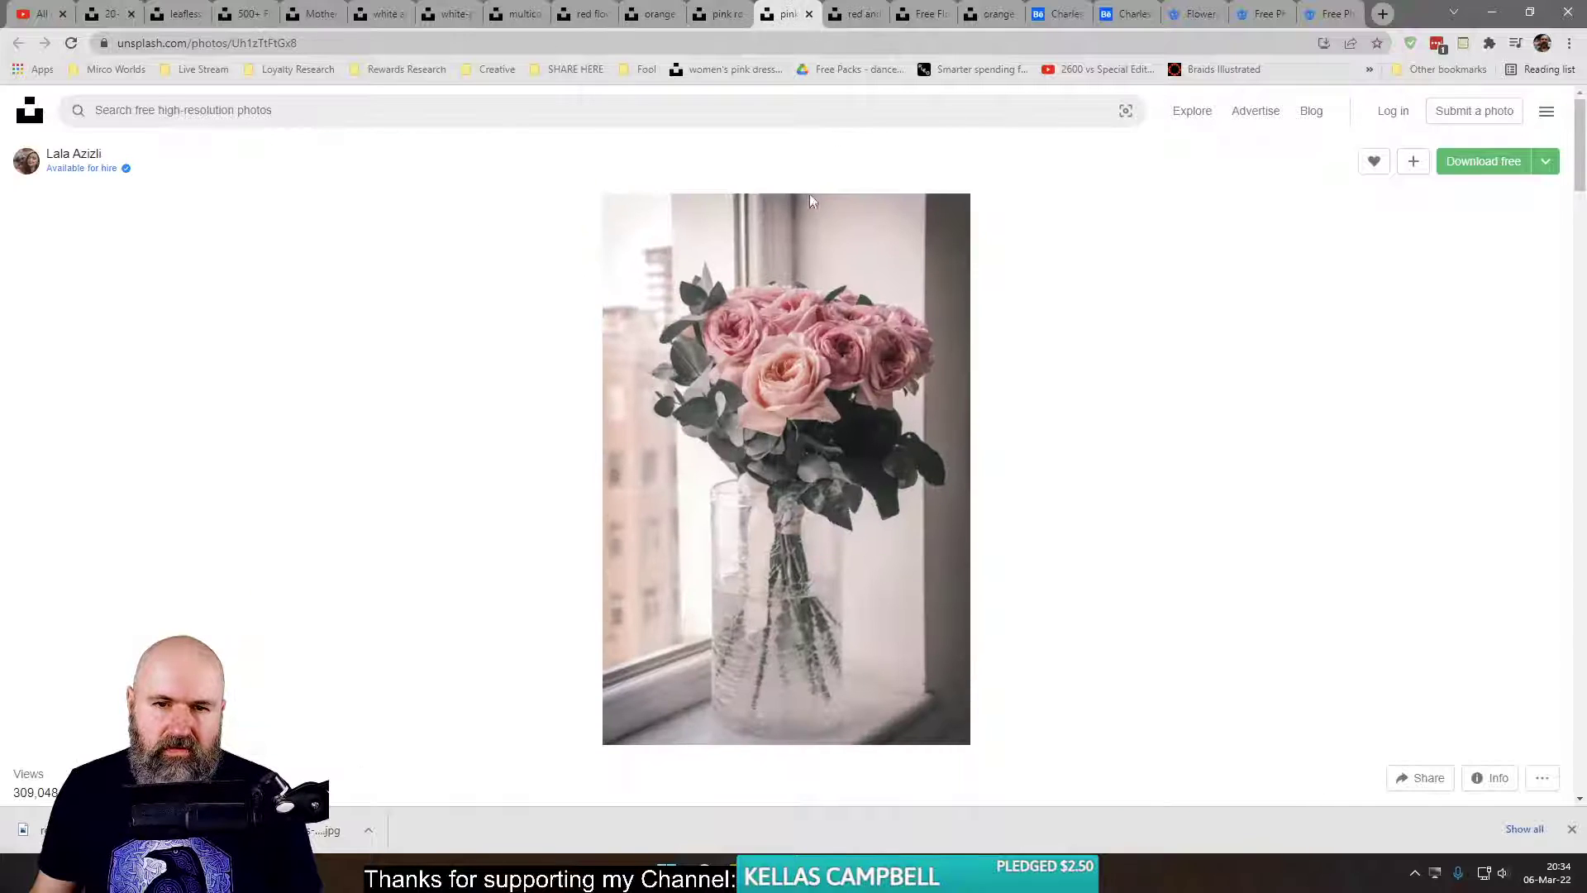
{"action": "left_click", "coordinate": [848, 25]}
{"action": "left_click", "coordinate": [921, 23]}
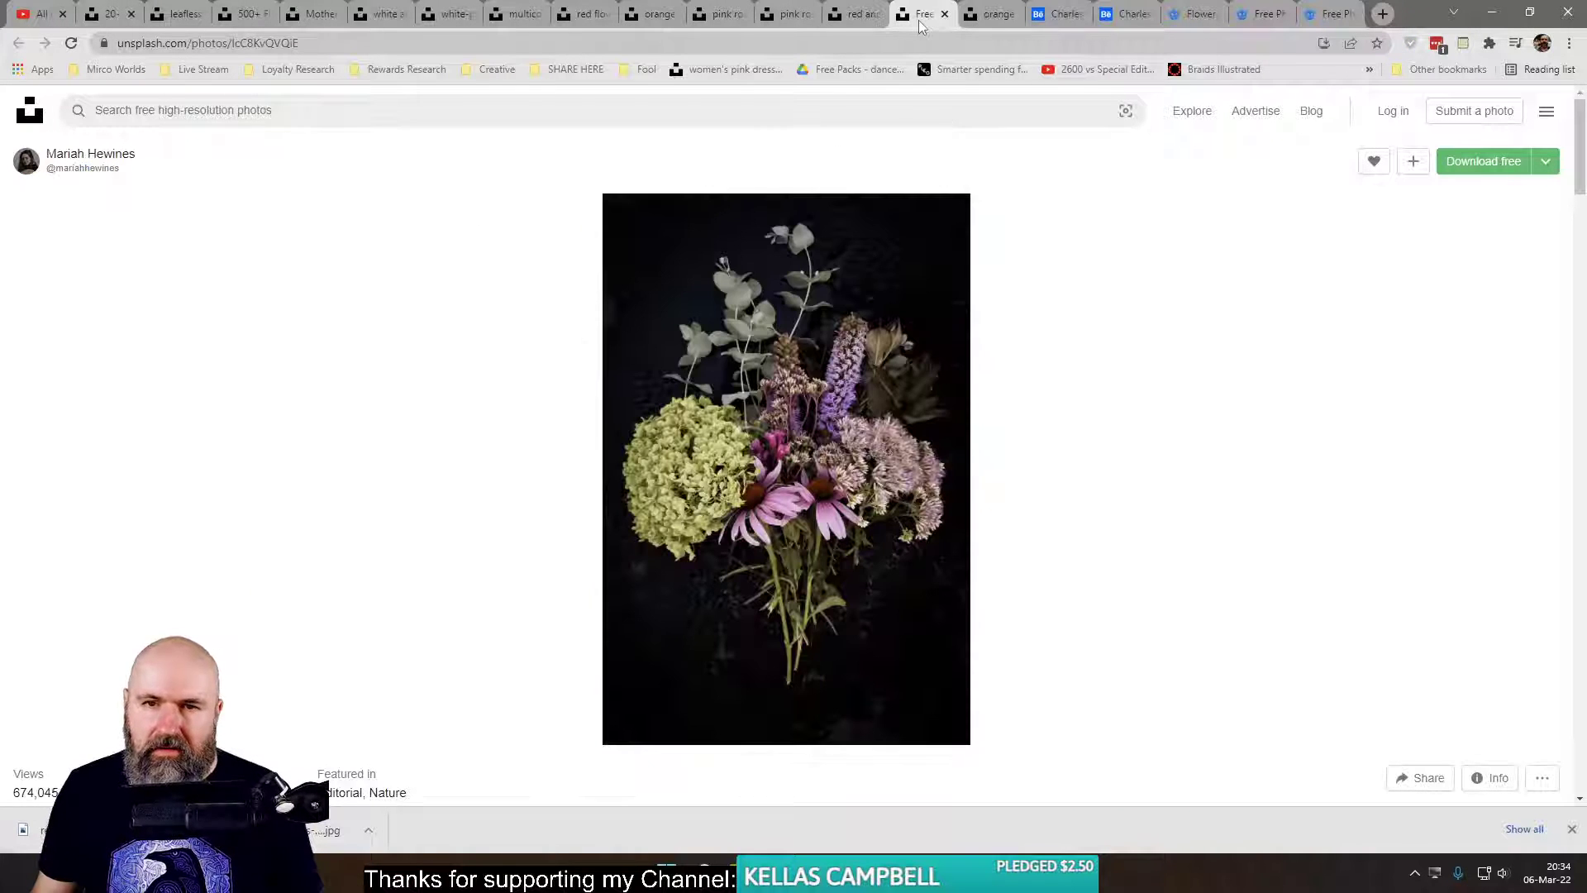
- Search Unsplash for "cherryblossom" and look over the first results
{"action": "left_click", "coordinate": [218, 116]}
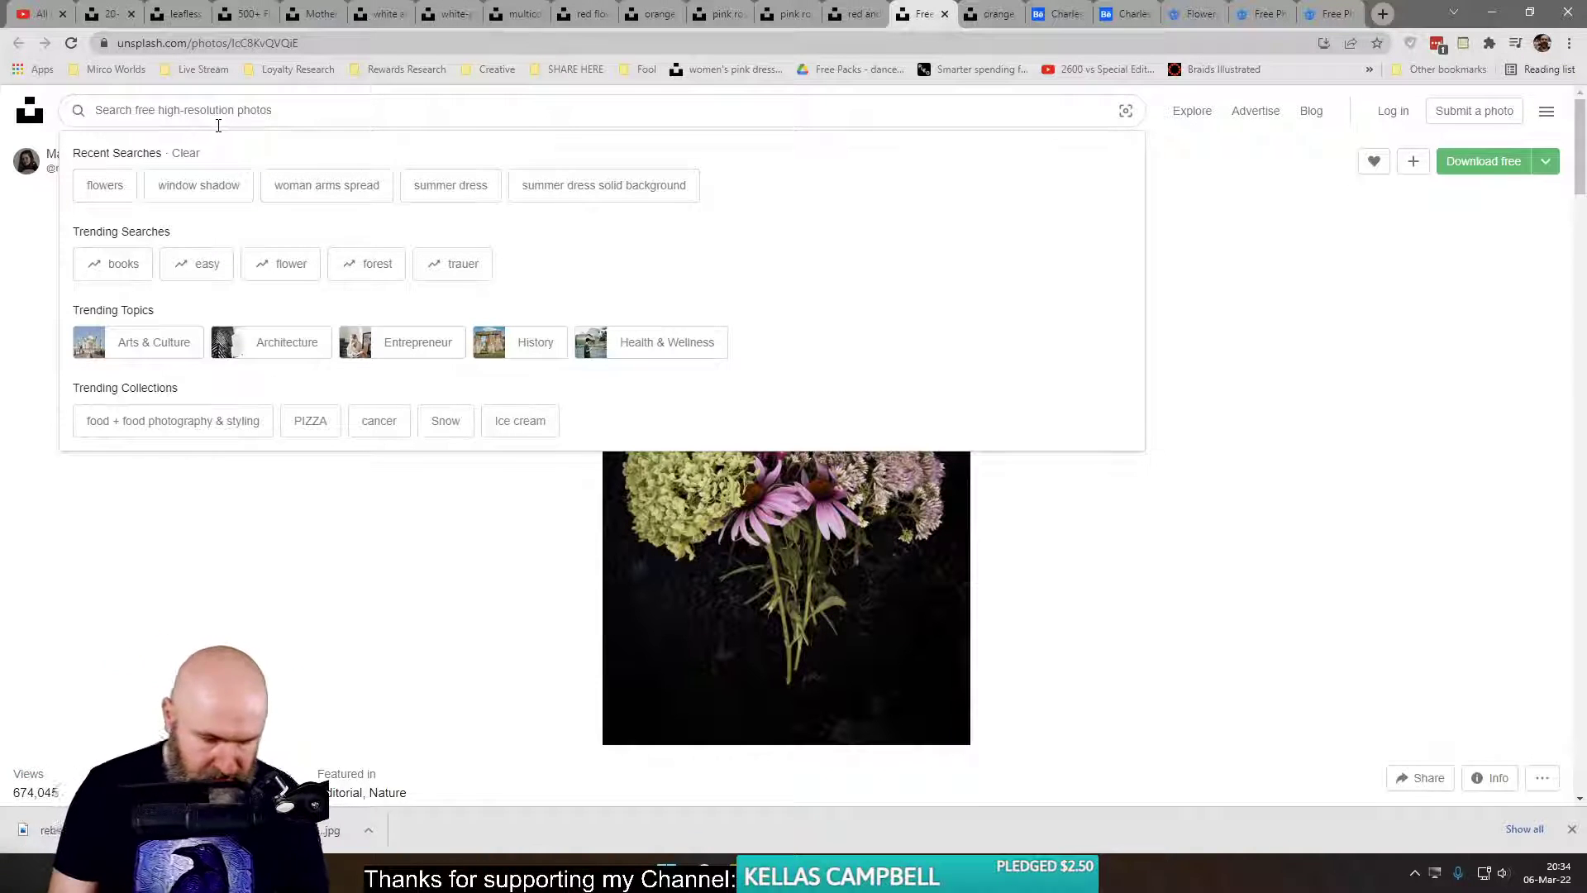
{"action": "type", "text": "cherryblosom"}
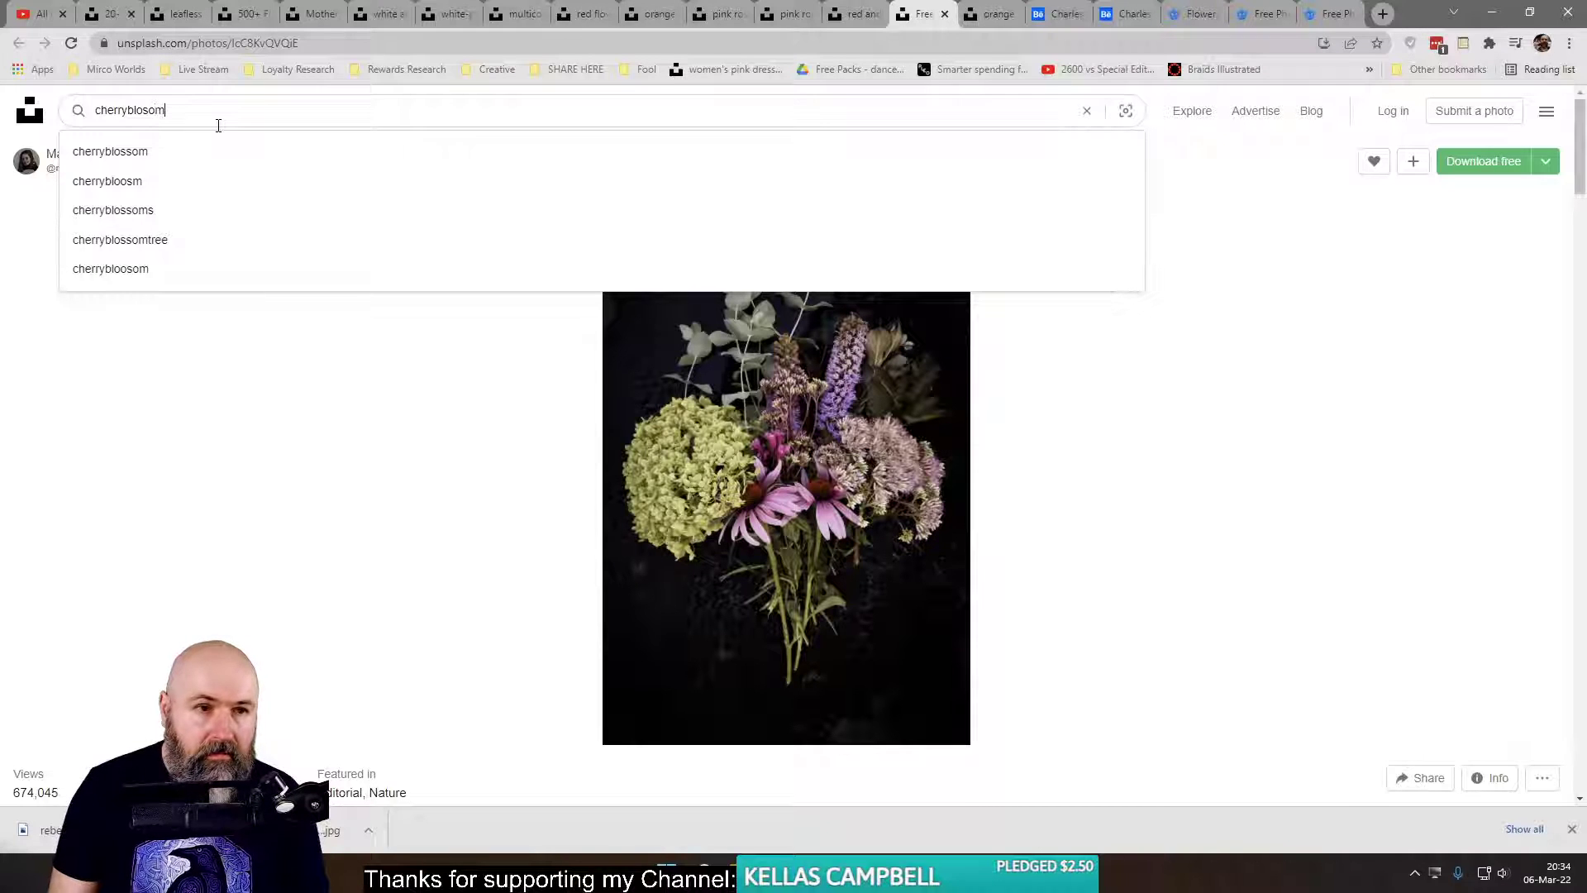
{"action": "key", "text": "Down"}
{"action": "key", "text": "Return"}
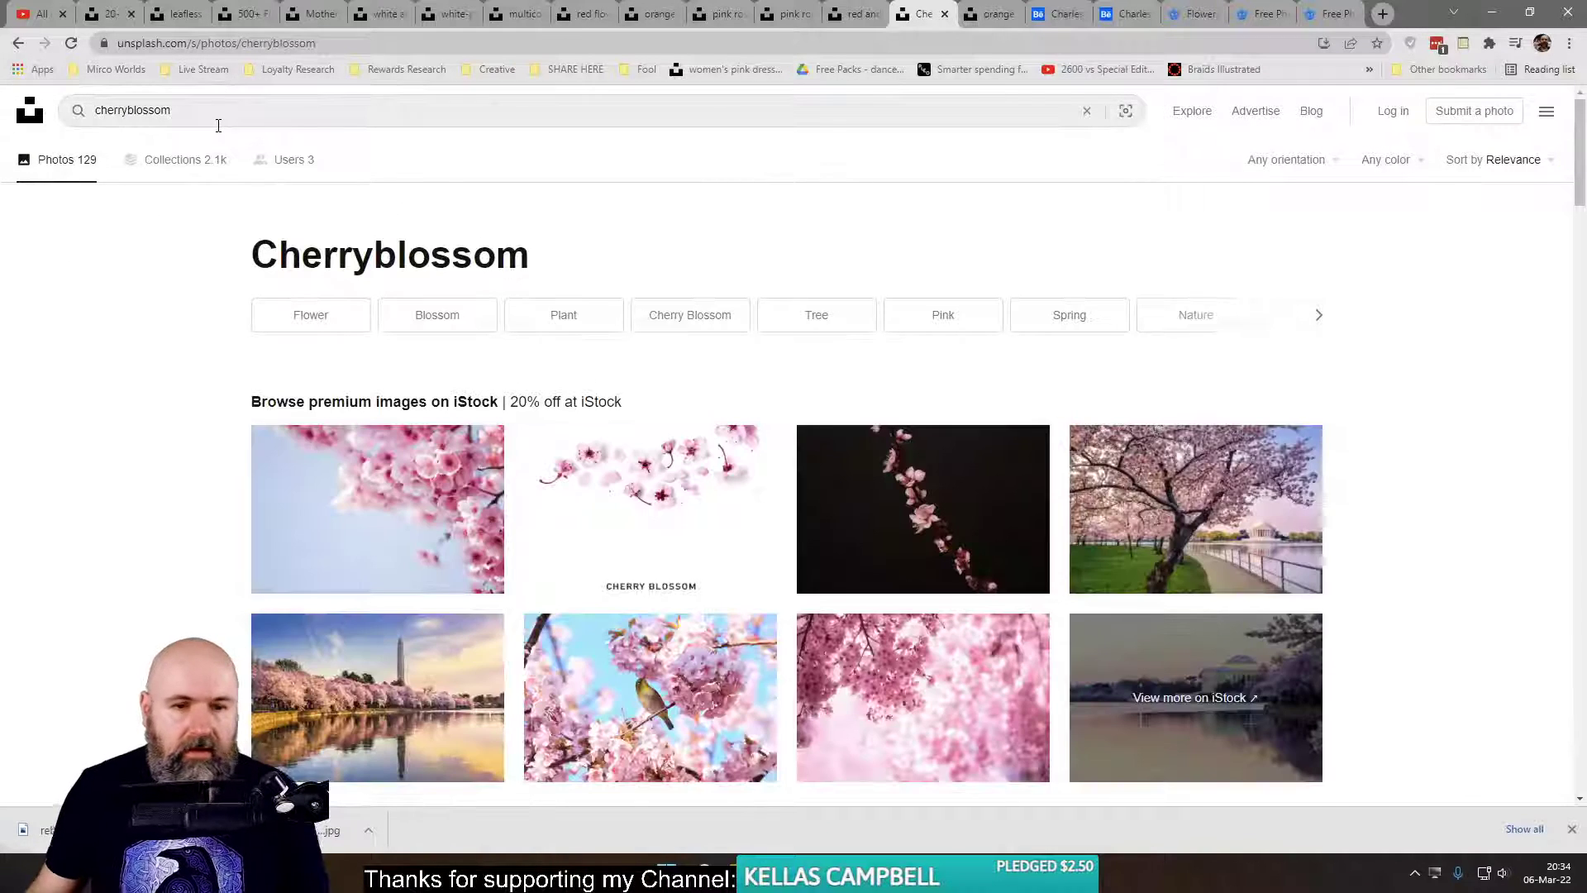
{"action": "scroll", "coordinate": [199, 487], "scroll_direction": "down", "scroll_amount": 10}
{"action": "scroll", "coordinate": [274, 264], "scroll_direction": "up", "scroll_amount": 7}
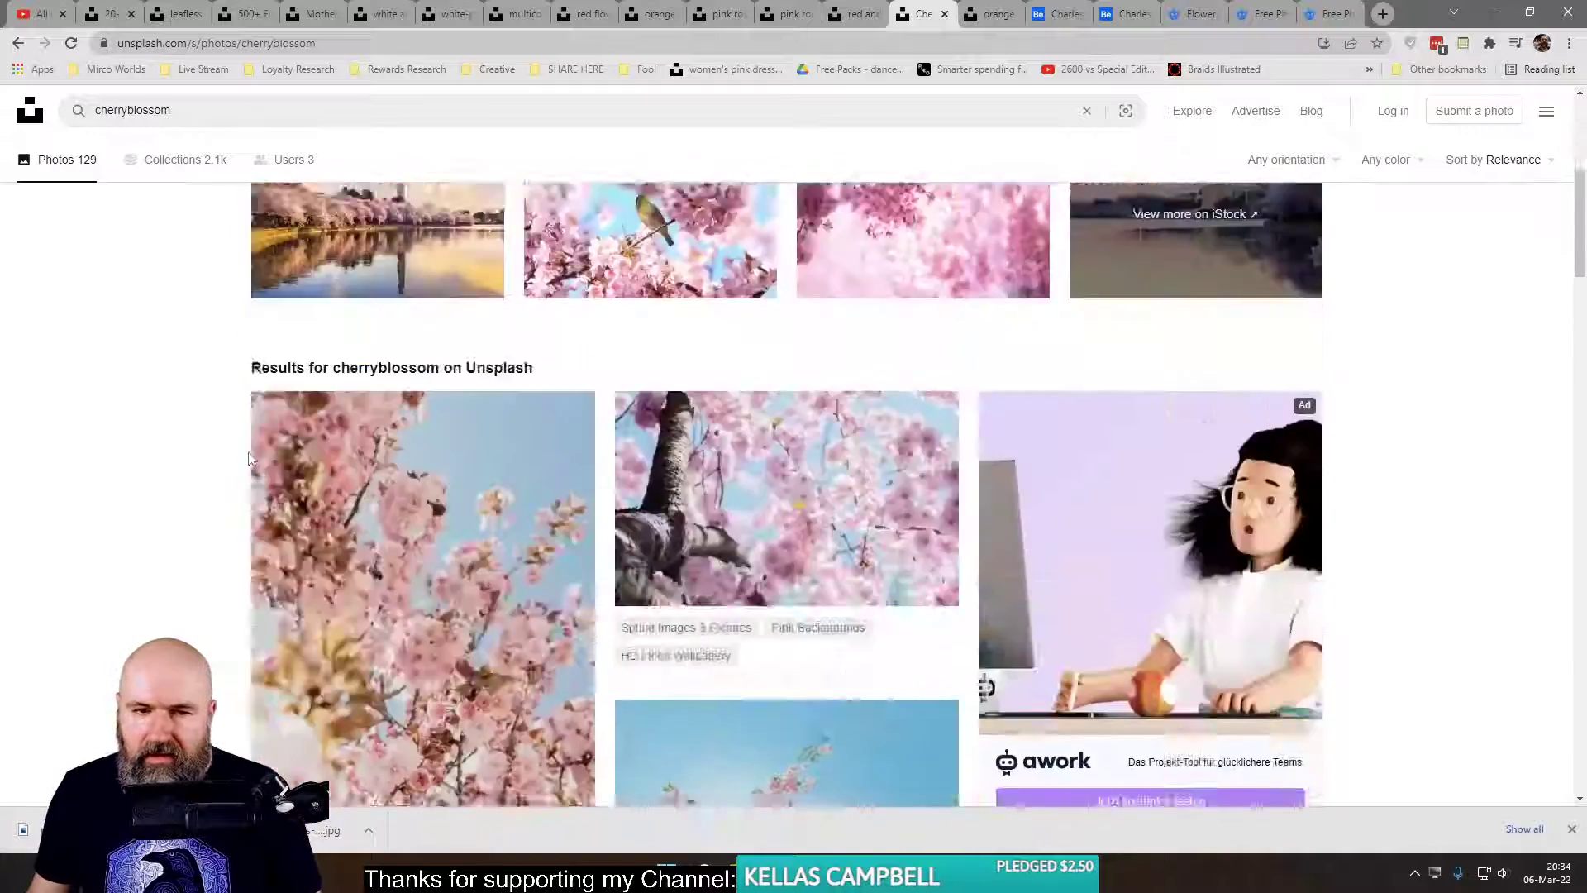
- Replace the Unsplash search term with "twig" and run the search
{"action": "double_click", "coordinate": [166, 118]}
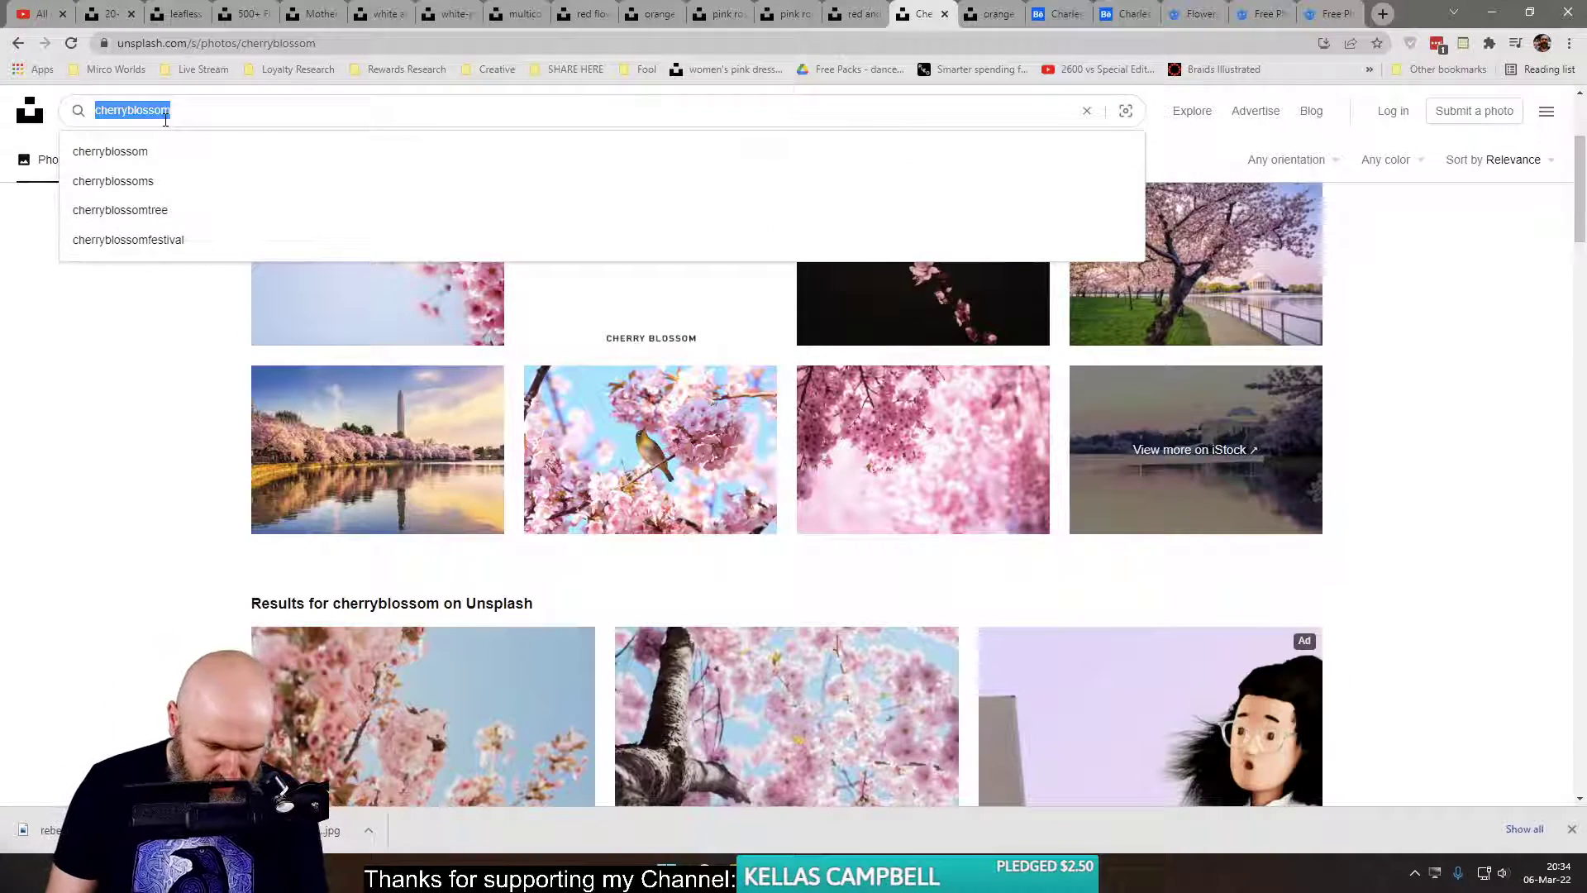
{"action": "type", "text": "twig"}
{"action": "key", "text": "Return"}
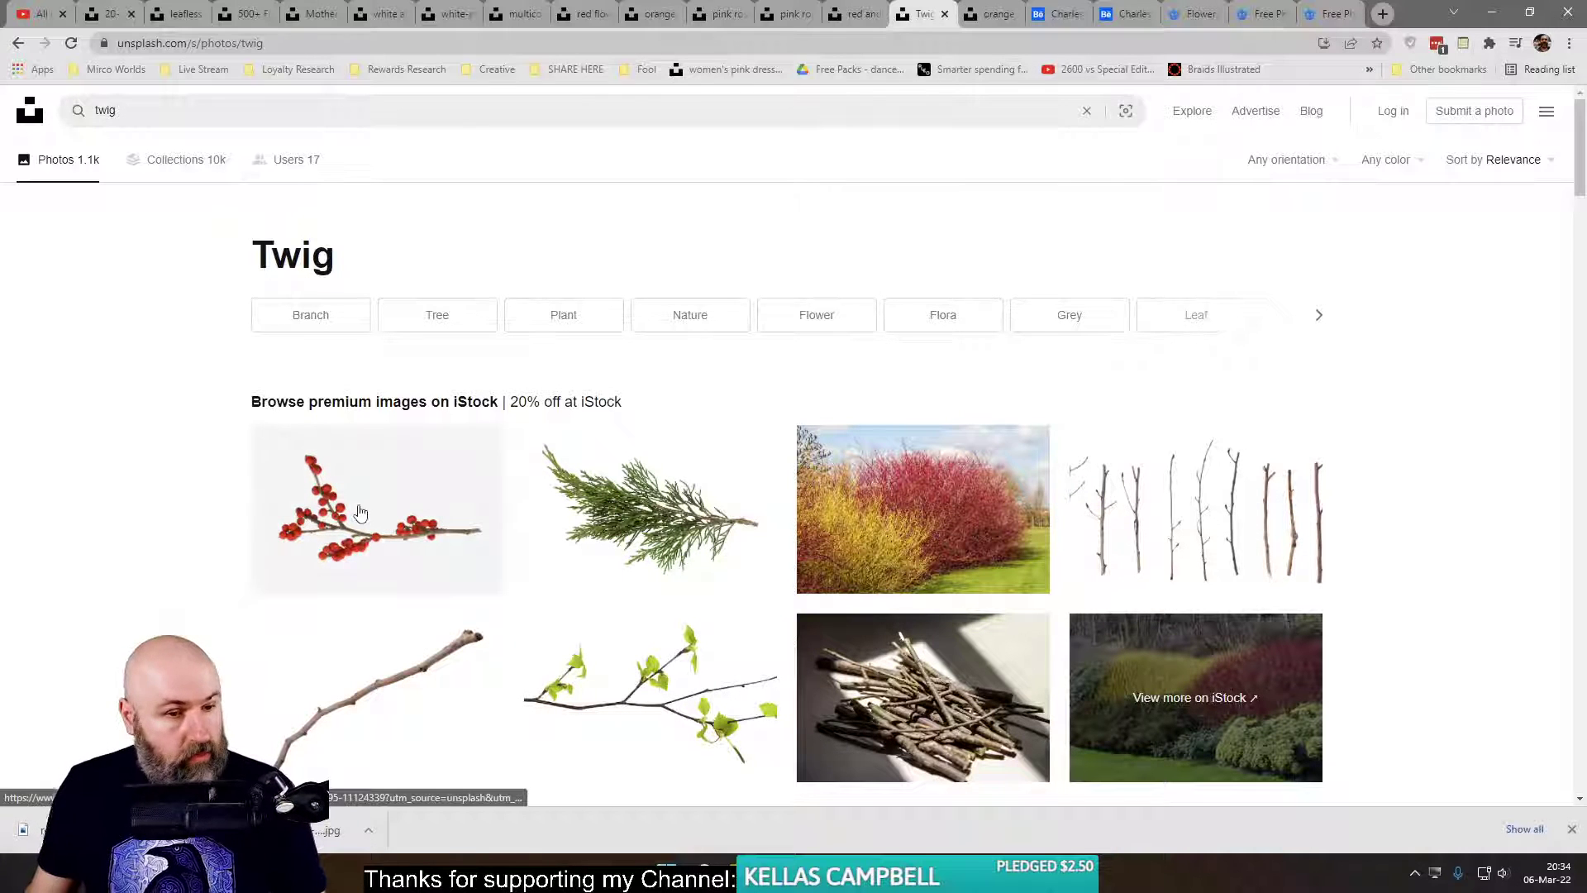
- Examine the Unsplash twig results for a branch or blossom photo suitable for the composite
{"action": "scroll", "coordinate": [232, 507], "scroll_direction": "down", "scroll_amount": 6}
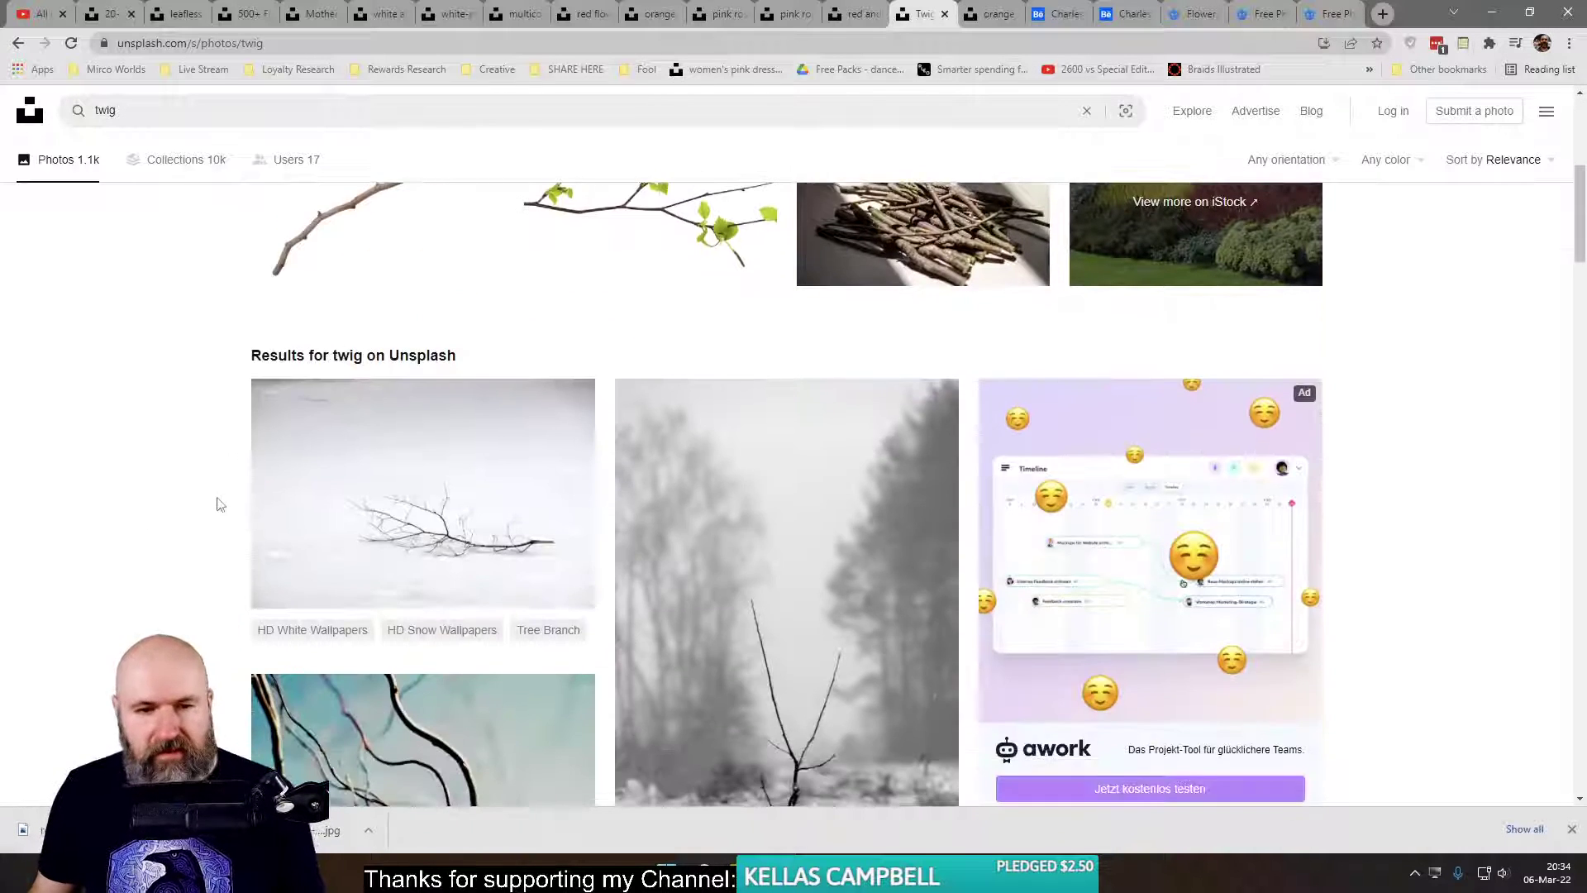
{"action": "scroll", "coordinate": [220, 503], "scroll_direction": "up", "scroll_amount": 6}
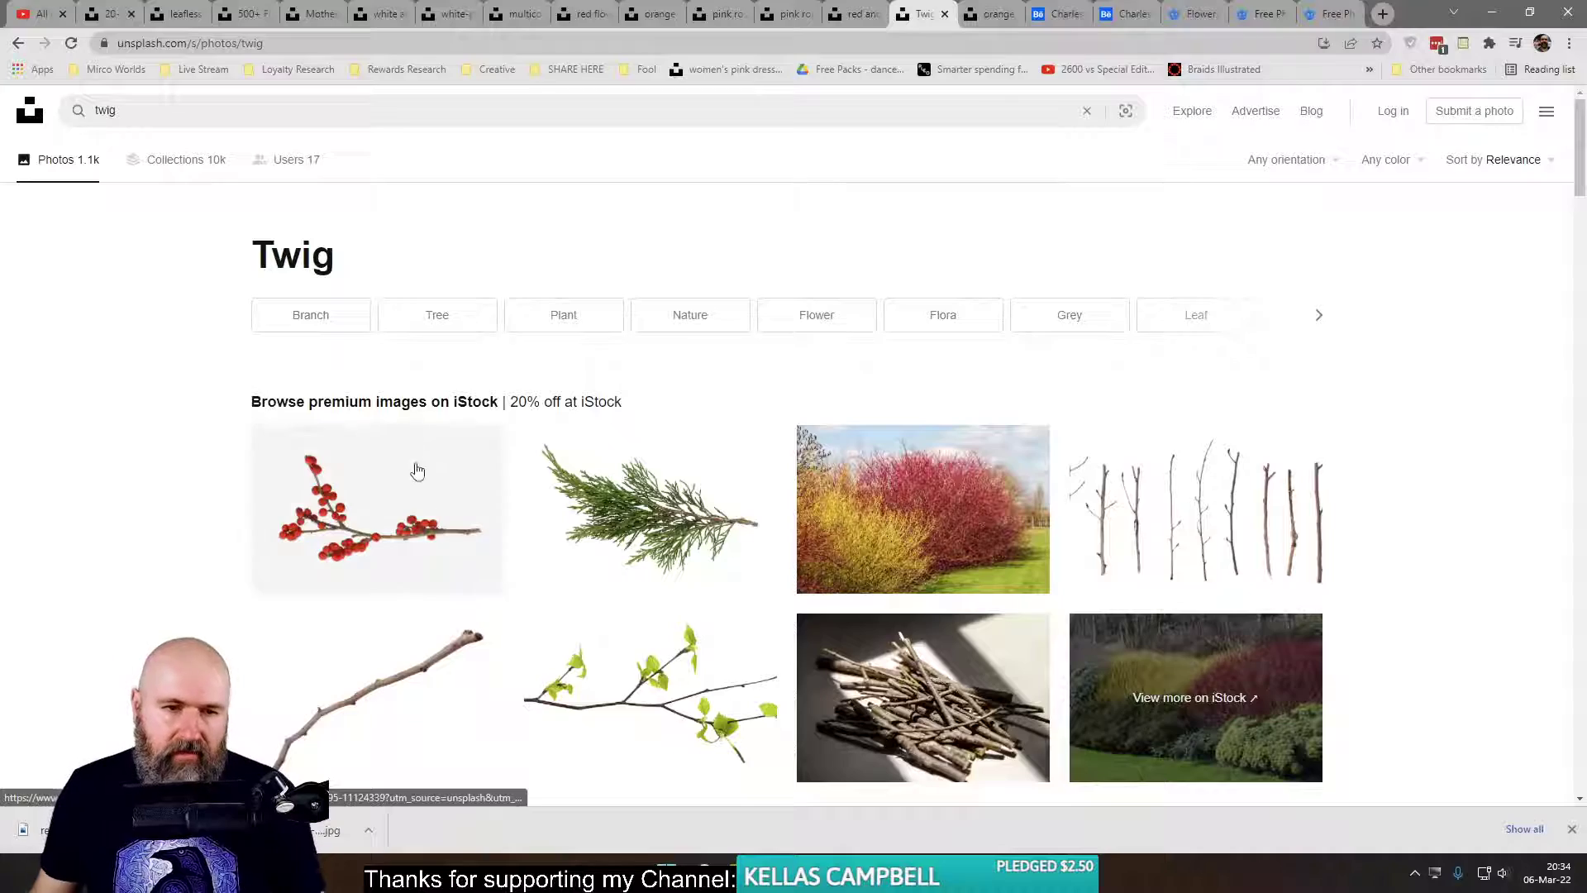
{"action": "scroll", "coordinate": [248, 529], "scroll_direction": "down", "scroll_amount": 10}
{"action": "scroll", "coordinate": [282, 550], "scroll_direction": "up", "scroll_amount": 4}
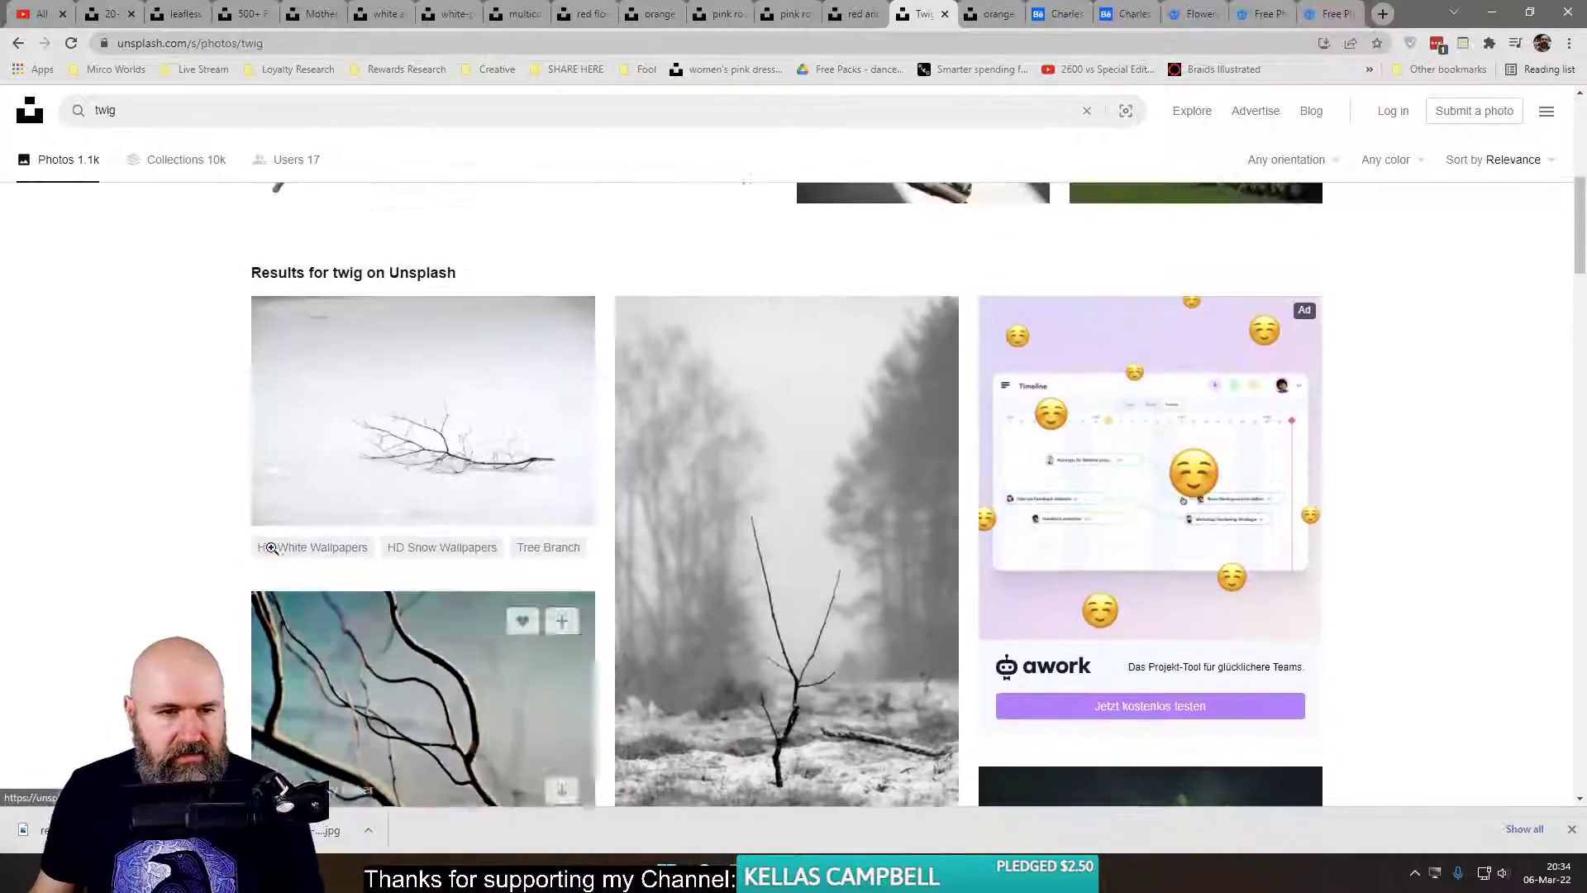
{"action": "scroll", "coordinate": [271, 548], "scroll_direction": "down", "scroll_amount": 7}
{"action": "scroll", "coordinate": [273, 548], "scroll_direction": "down", "scroll_amount": 7}
{"action": "scroll", "coordinate": [326, 556], "scroll_direction": "up", "scroll_amount": 3}
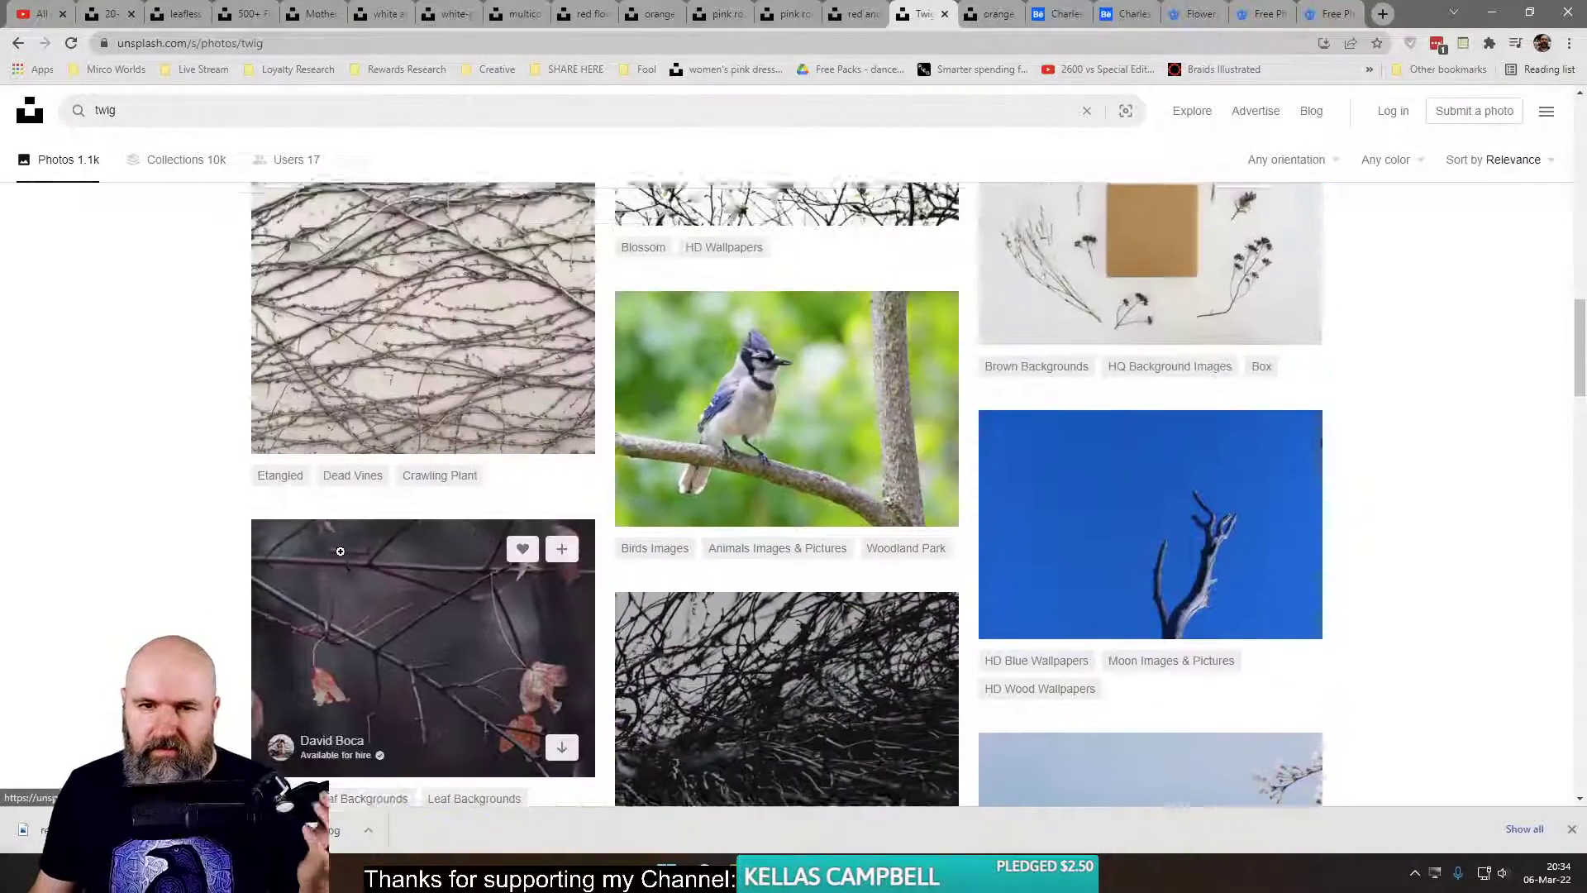
{"action": "scroll", "coordinate": [335, 559], "scroll_direction": "down", "scroll_amount": 4}
{"action": "scroll", "coordinate": [344, 561], "scroll_direction": "up", "scroll_amount": 2}
{"action": "scroll", "coordinate": [346, 561], "scroll_direction": "down", "scroll_amount": 8}
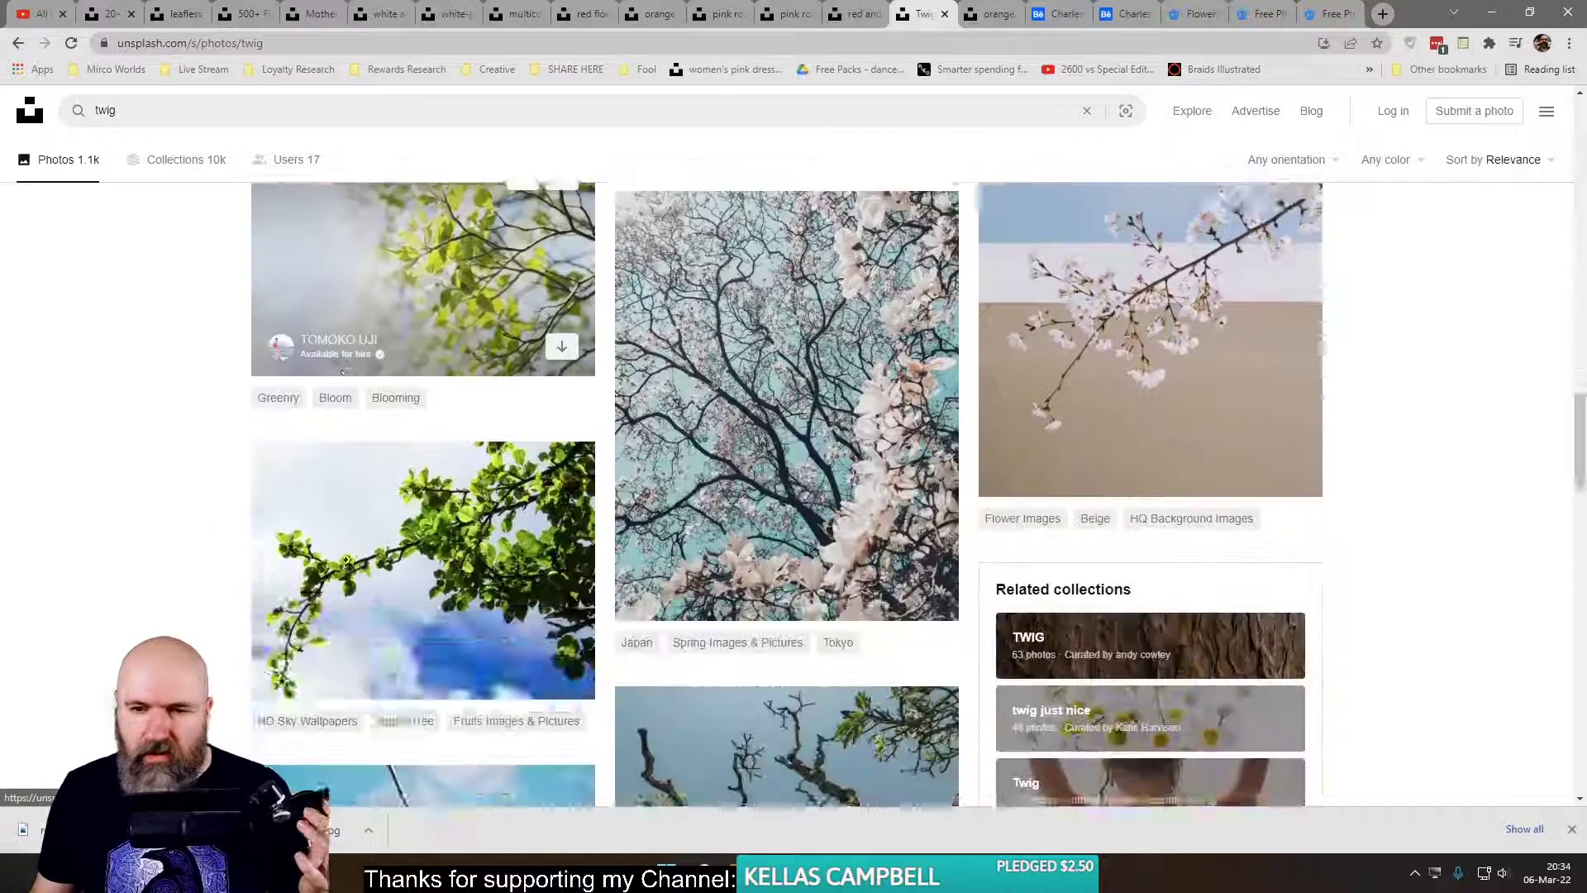
{"action": "scroll", "coordinate": [348, 560], "scroll_direction": "down", "scroll_amount": 15}
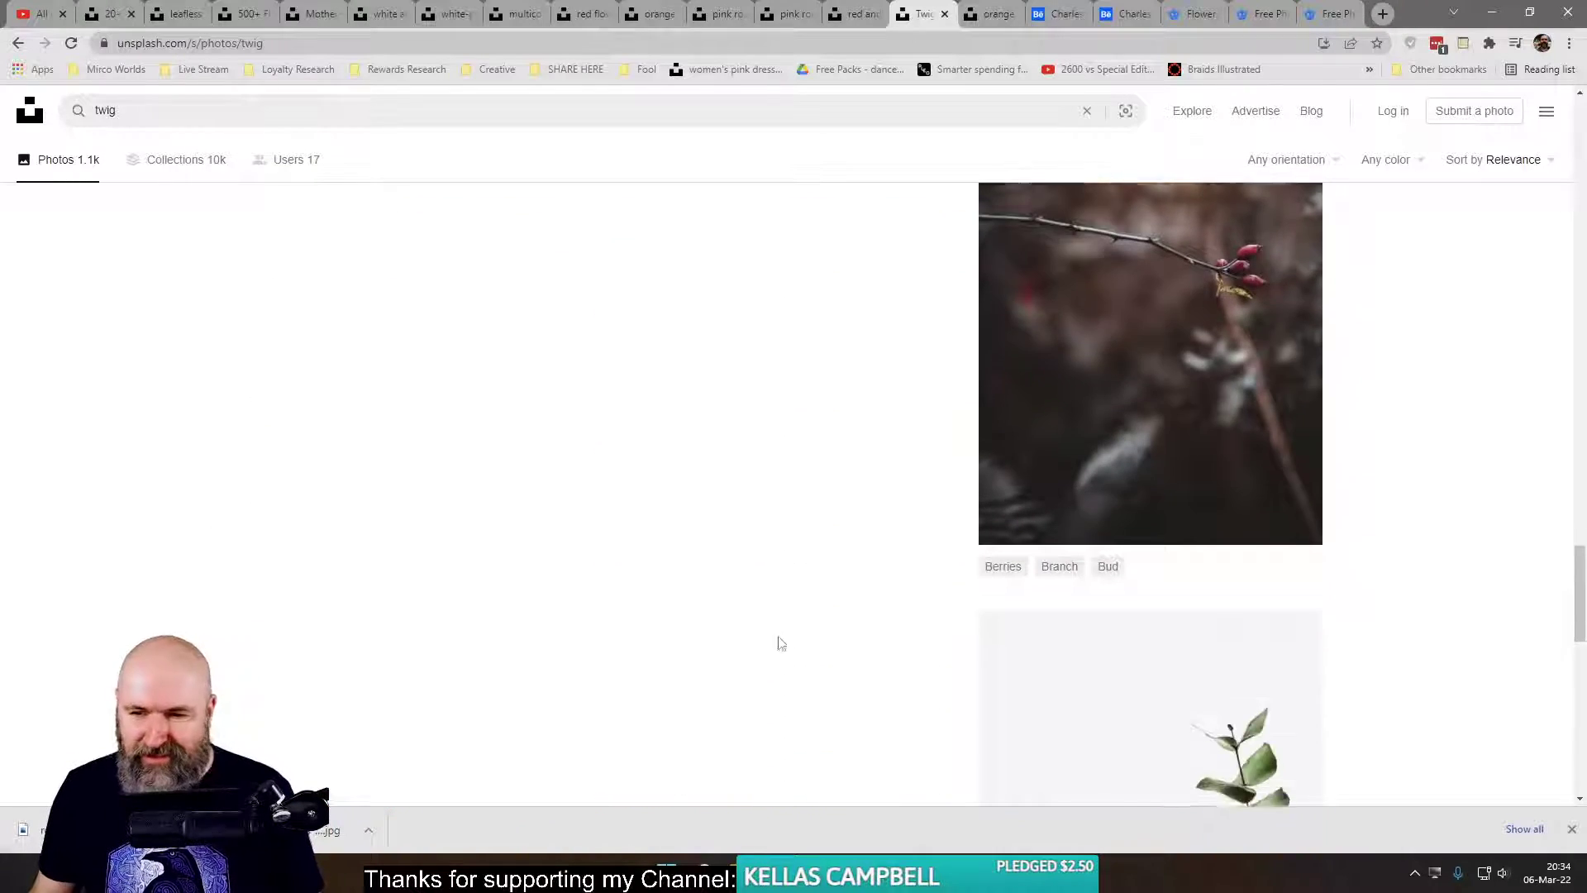
{"action": "left_click", "coordinate": [819, 740]}
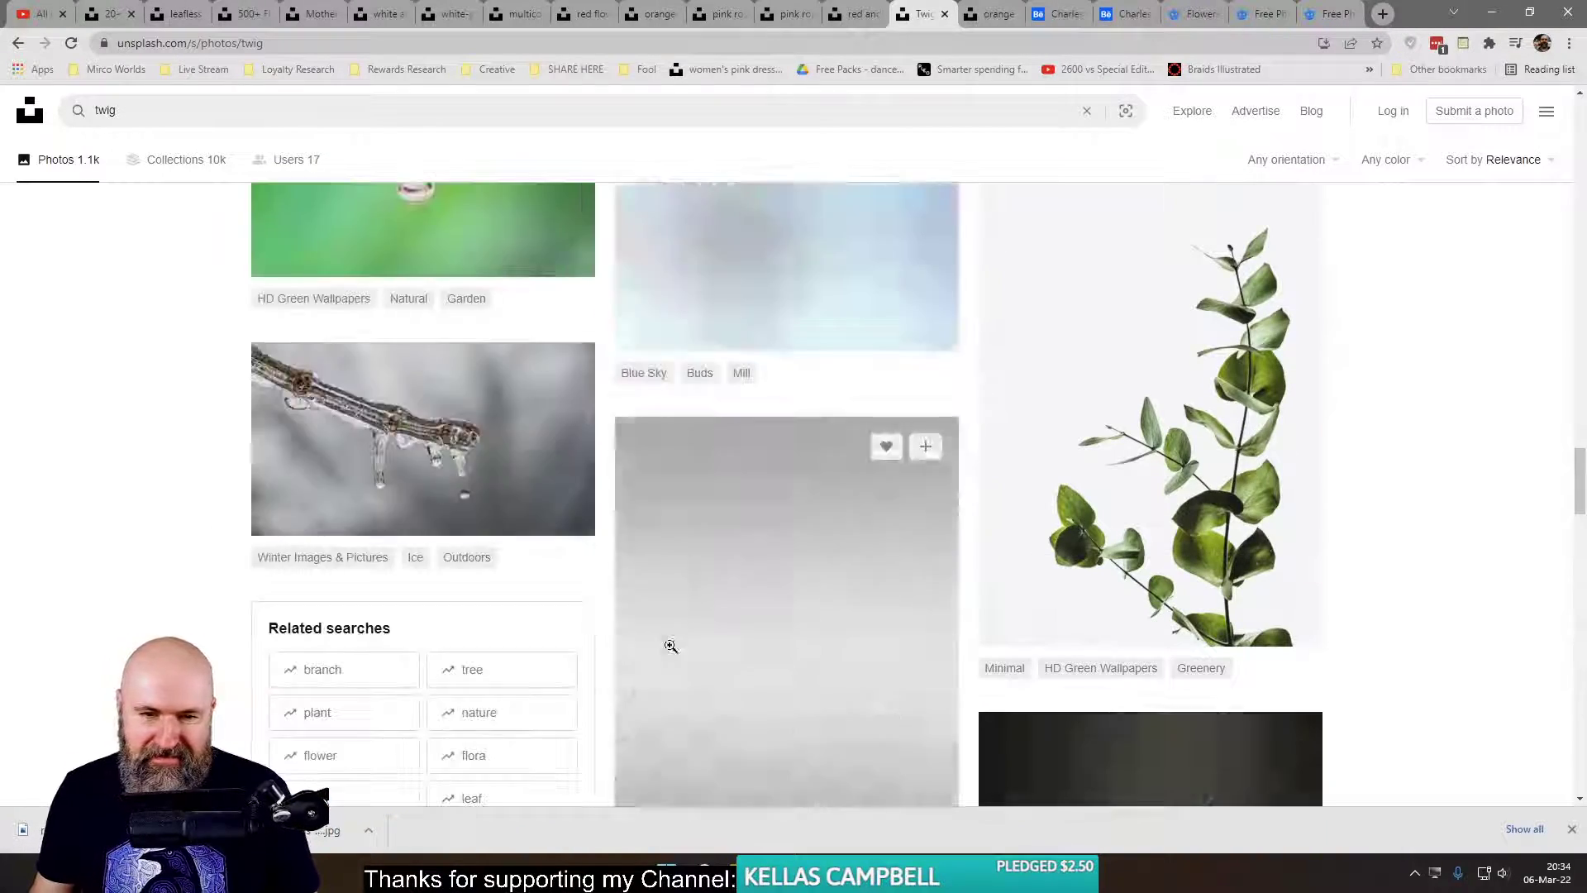
{"action": "scroll", "coordinate": [648, 609], "scroll_direction": "up", "scroll_amount": 9}
{"action": "scroll", "coordinate": [650, 614], "scroll_direction": "down", "scroll_amount": 5}
{"action": "scroll", "coordinate": [650, 615], "scroll_direction": "down", "scroll_amount": 9}
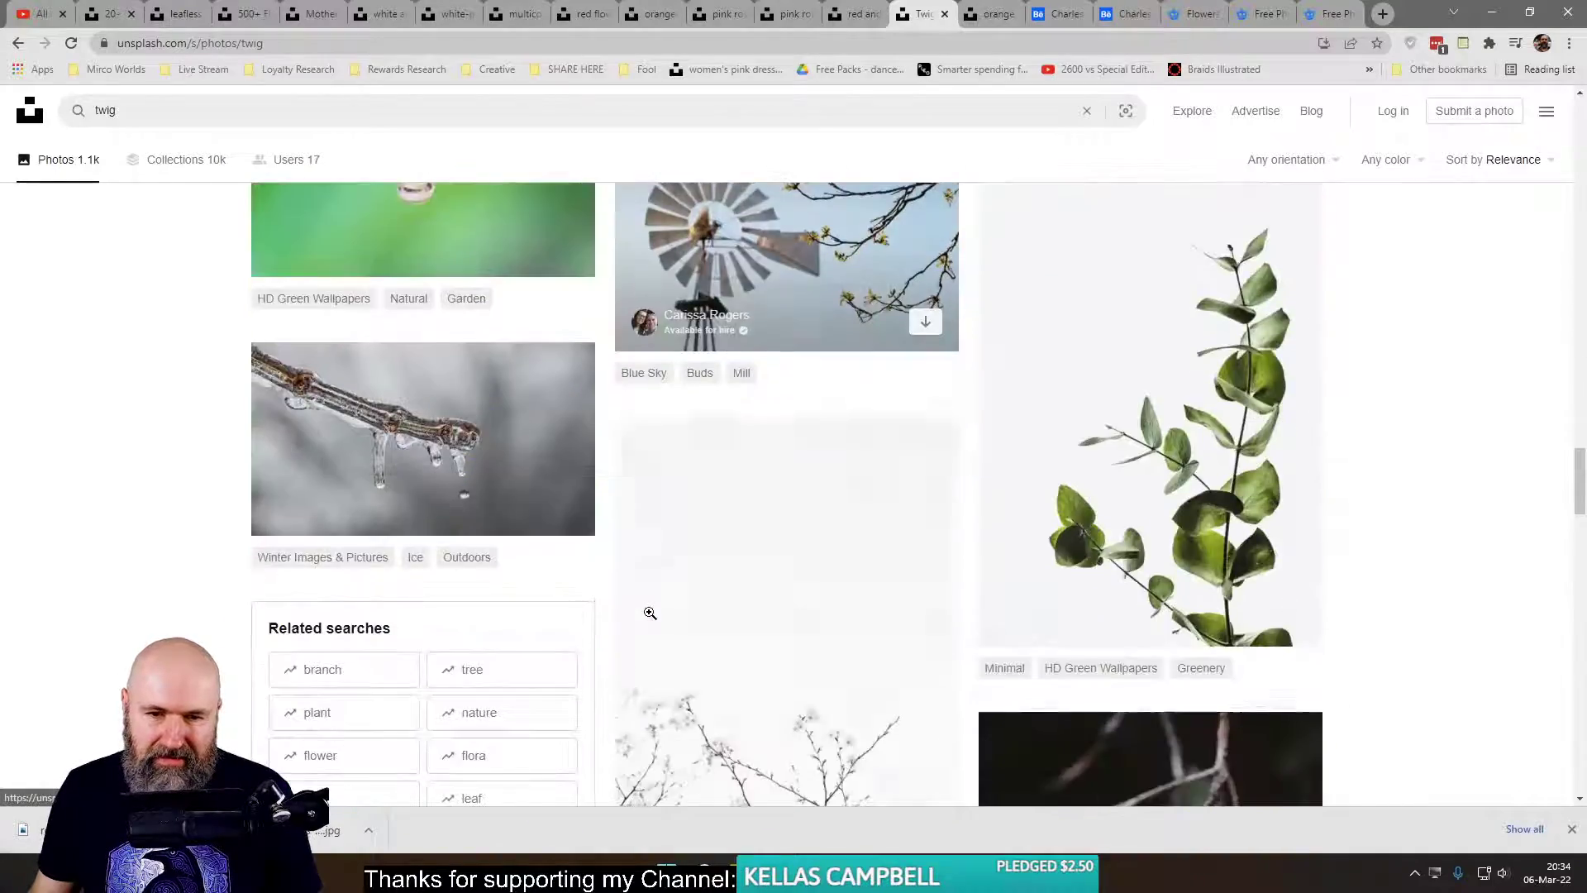
{"action": "scroll", "coordinate": [653, 610], "scroll_direction": "up", "scroll_amount": 3}
{"action": "scroll", "coordinate": [659, 600], "scroll_direction": "down", "scroll_amount": 9}
{"action": "scroll", "coordinate": [659, 601], "scroll_direction": "down", "scroll_amount": 15}
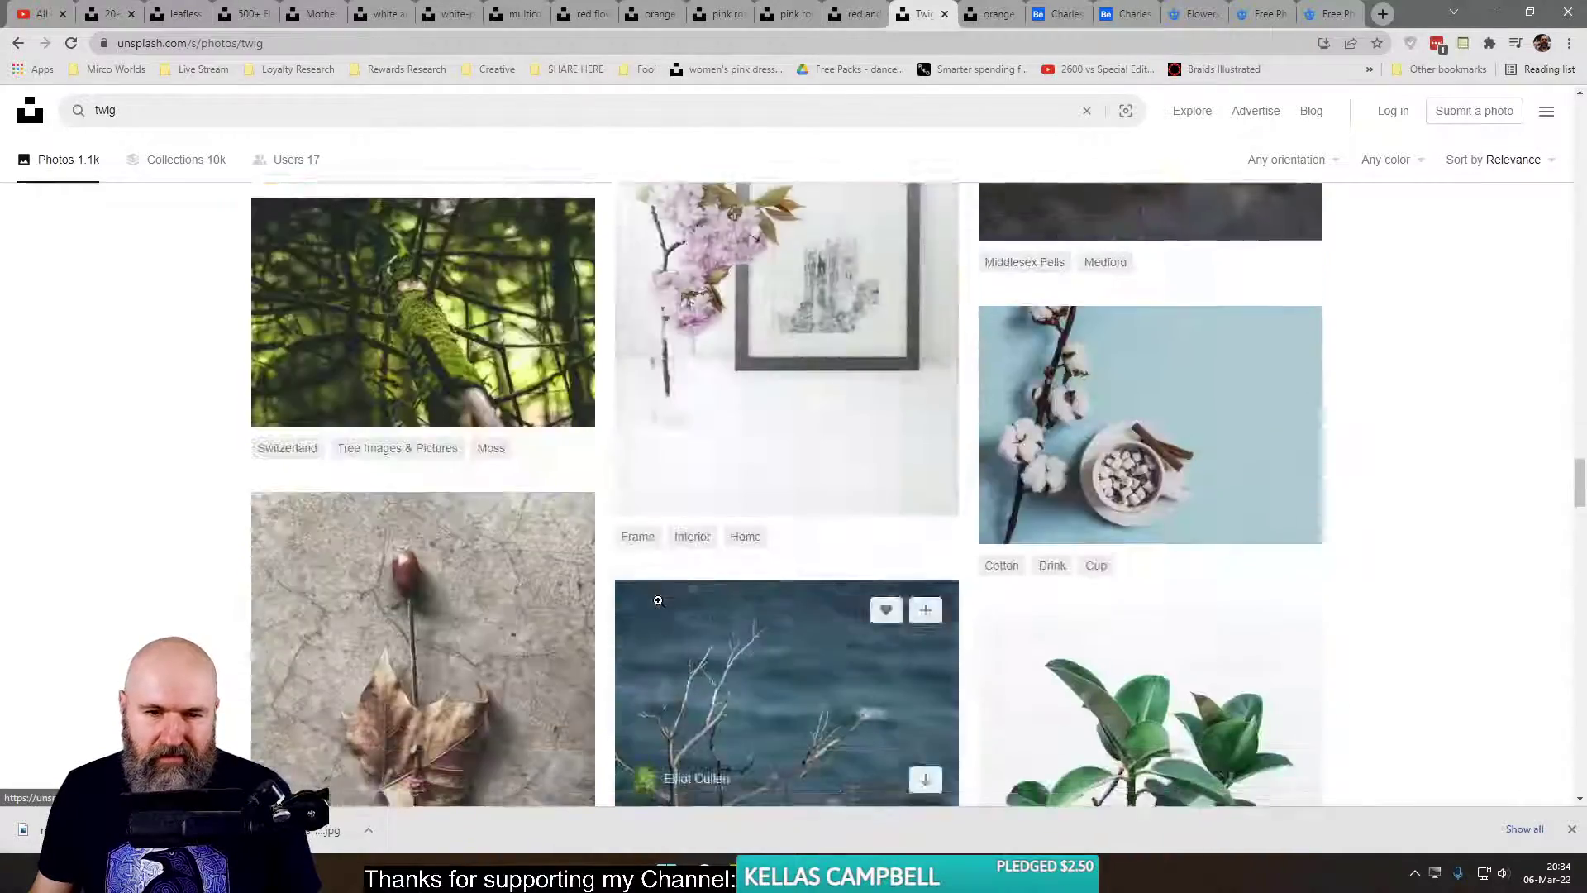
{"action": "scroll", "coordinate": [659, 608], "scroll_direction": "down", "scroll_amount": 6}
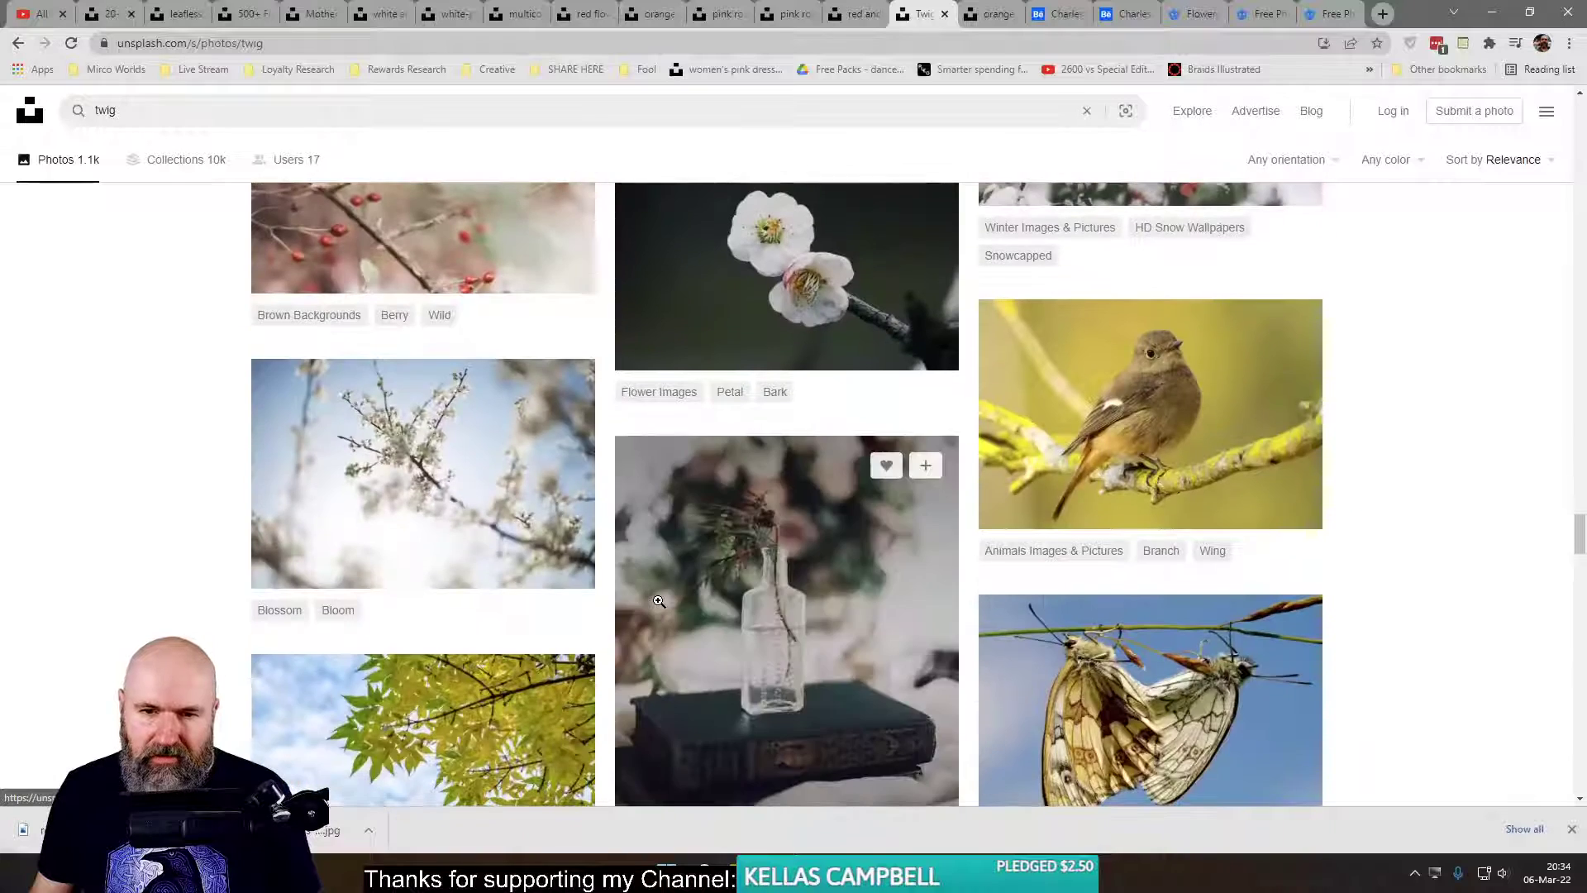
- Switch to the open Freepik flower results and search its photos for "twig" instead
{"action": "left_click", "coordinate": [1197, 14]}
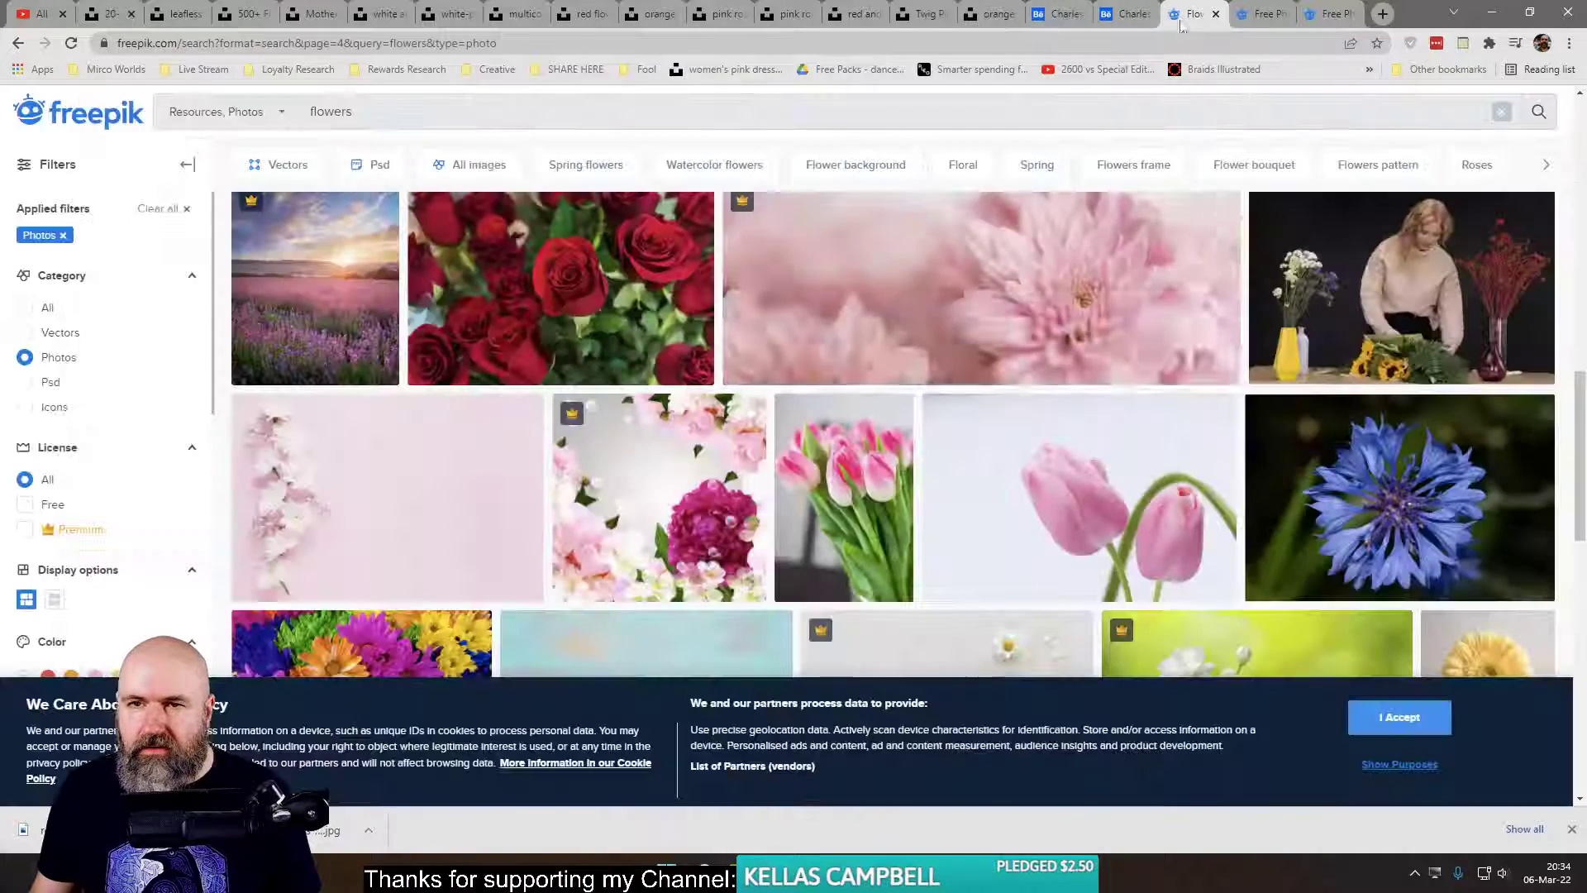
{"action": "double_click", "coordinate": [363, 112]}
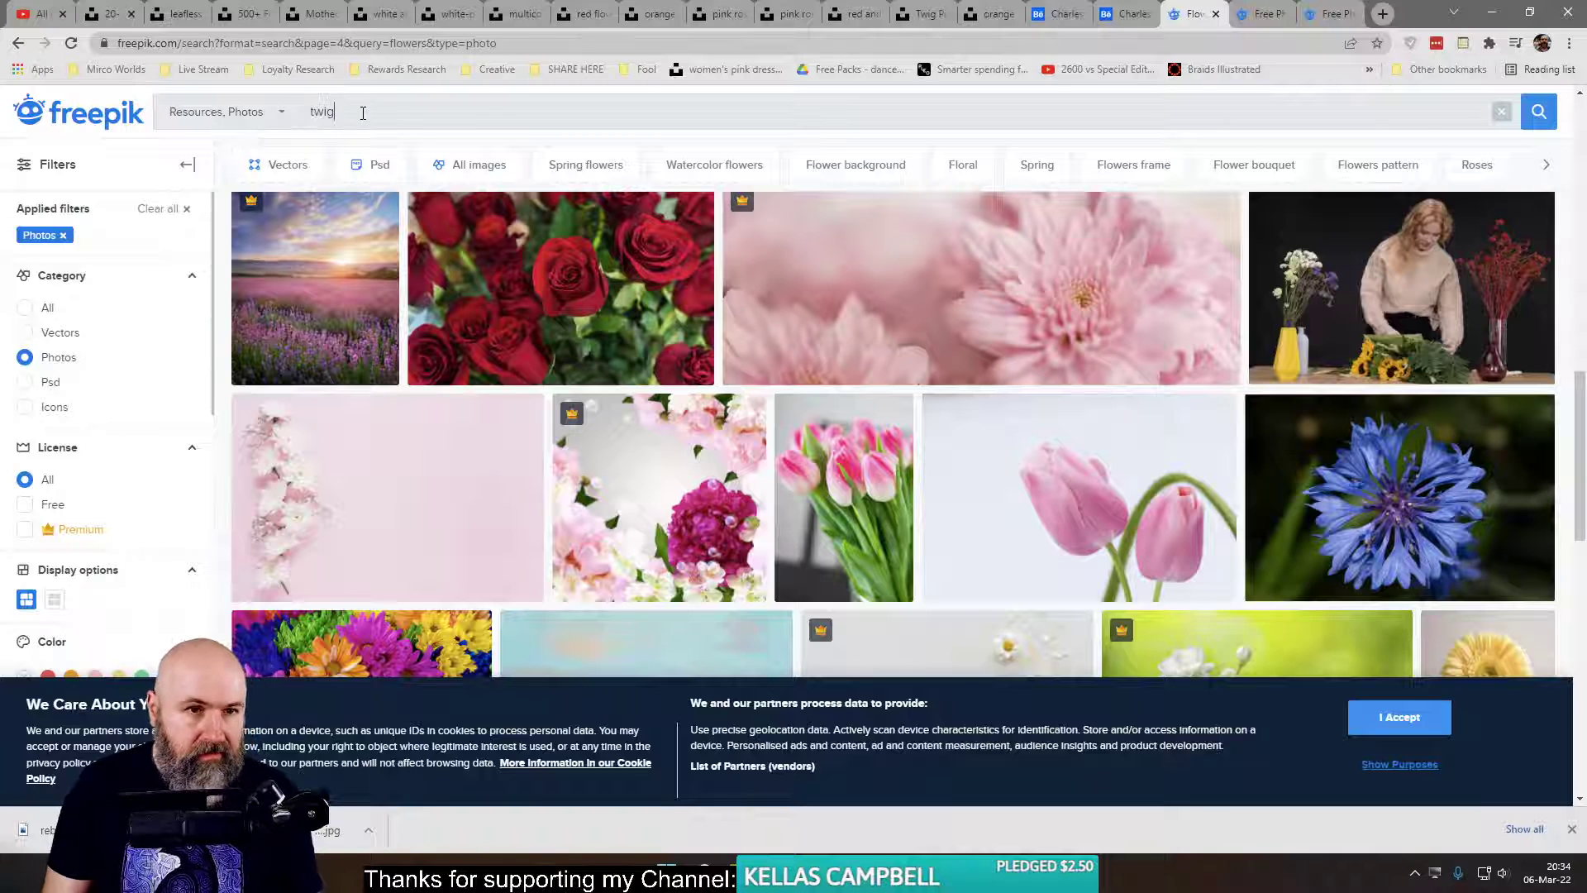
{"action": "type", "text": "twig"}
{"action": "key", "text": "Return"}
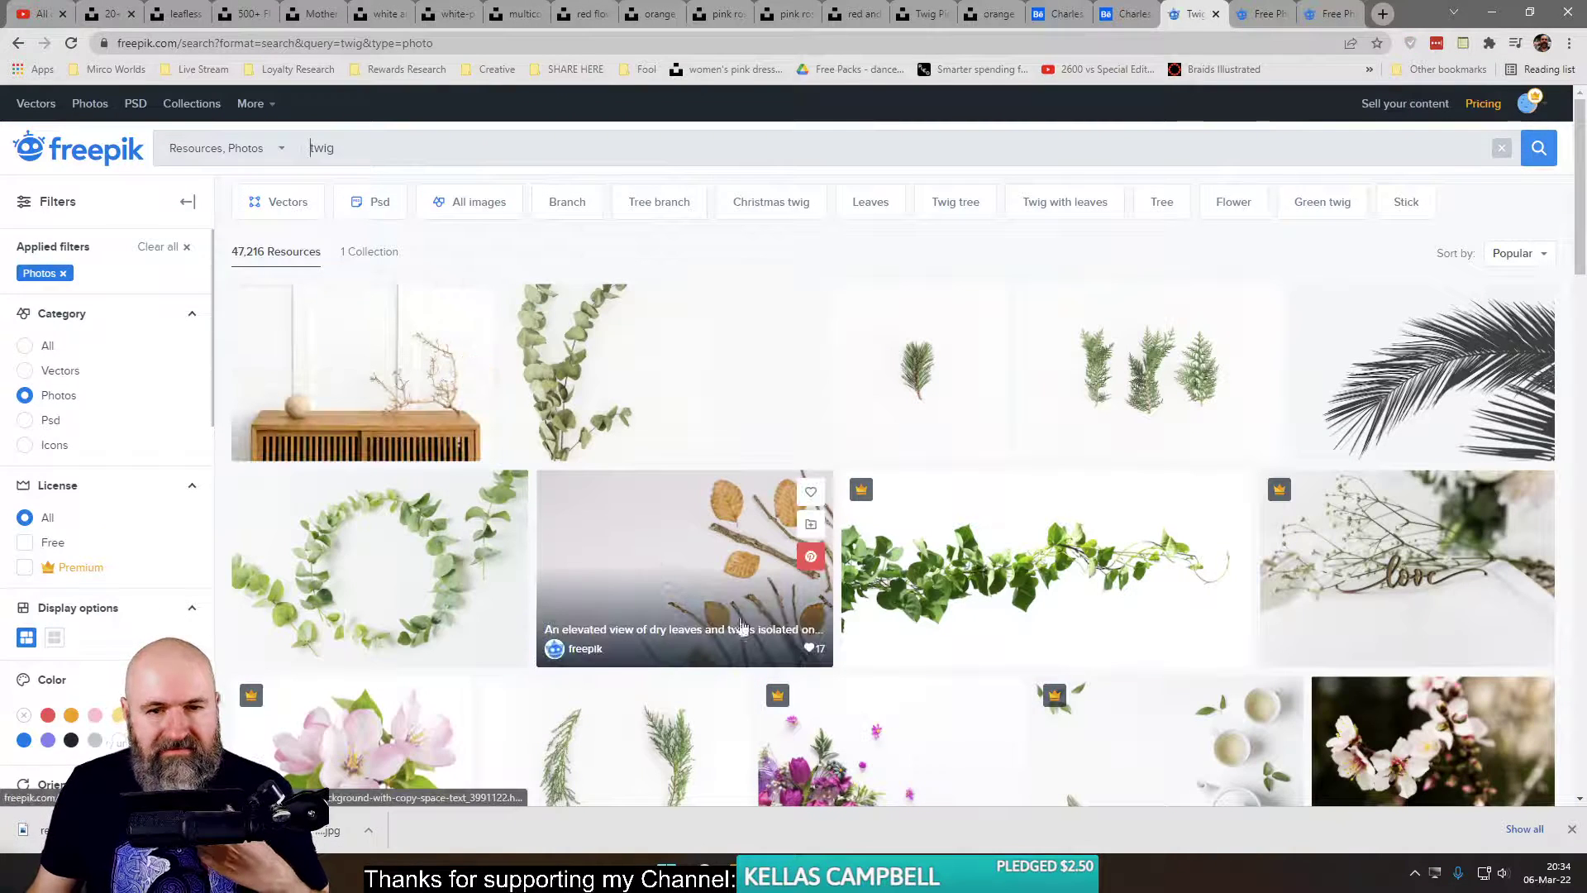
- Open the ivy plant on white photo in a new browser tab and look over the rest of the first results page
{"action": "right_click", "coordinate": [935, 553]}
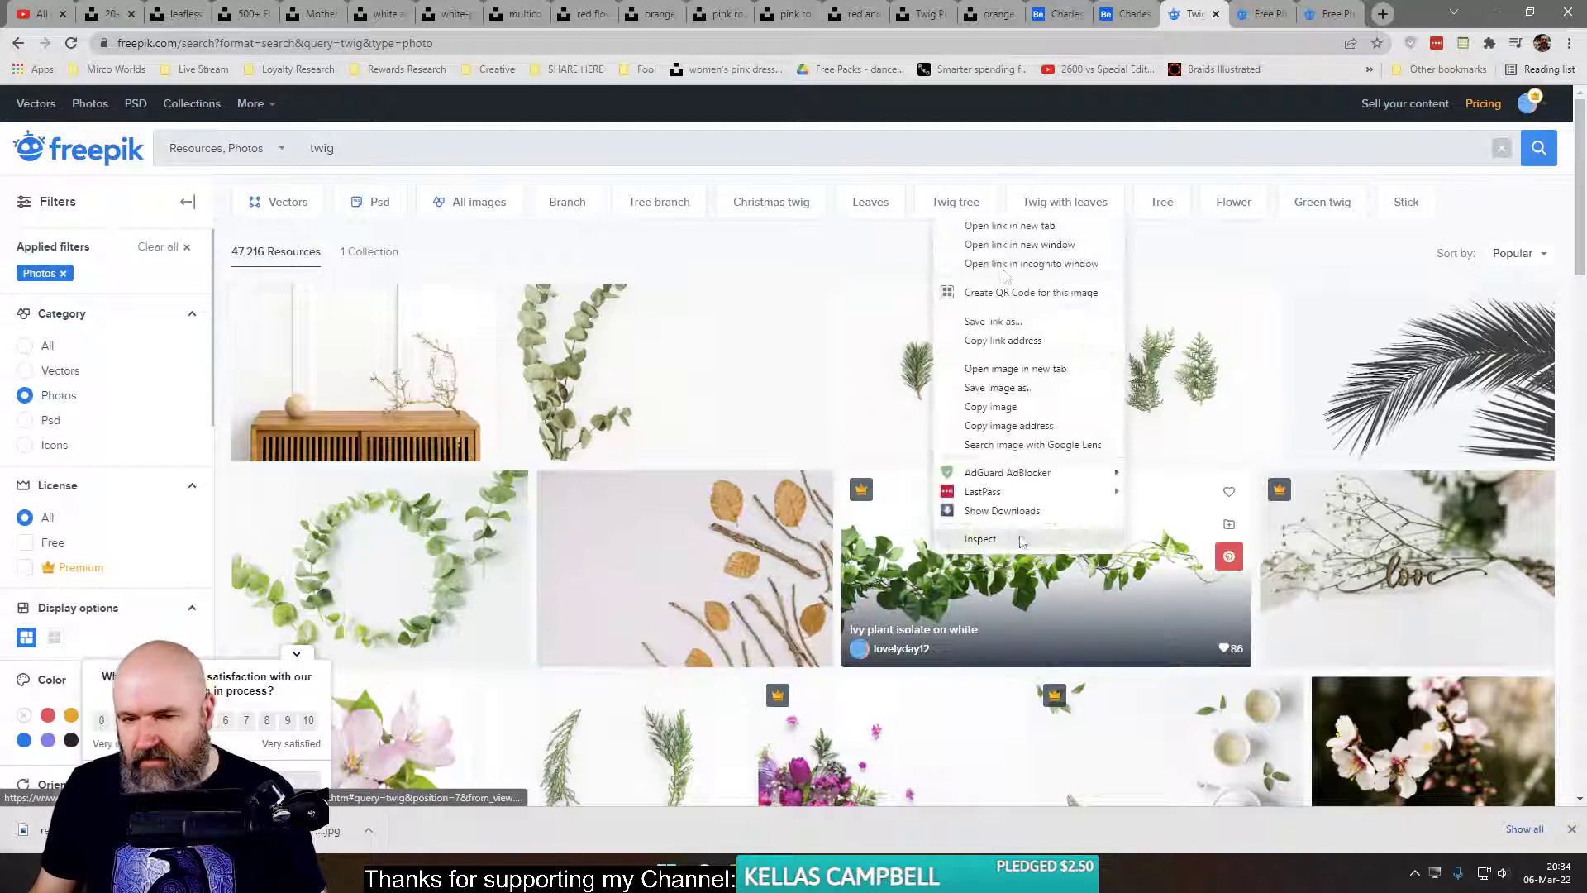
{"action": "left_click", "coordinate": [985, 225]}
{"action": "scroll", "coordinate": [790, 573], "scroll_direction": "down", "scroll_amount": 6}
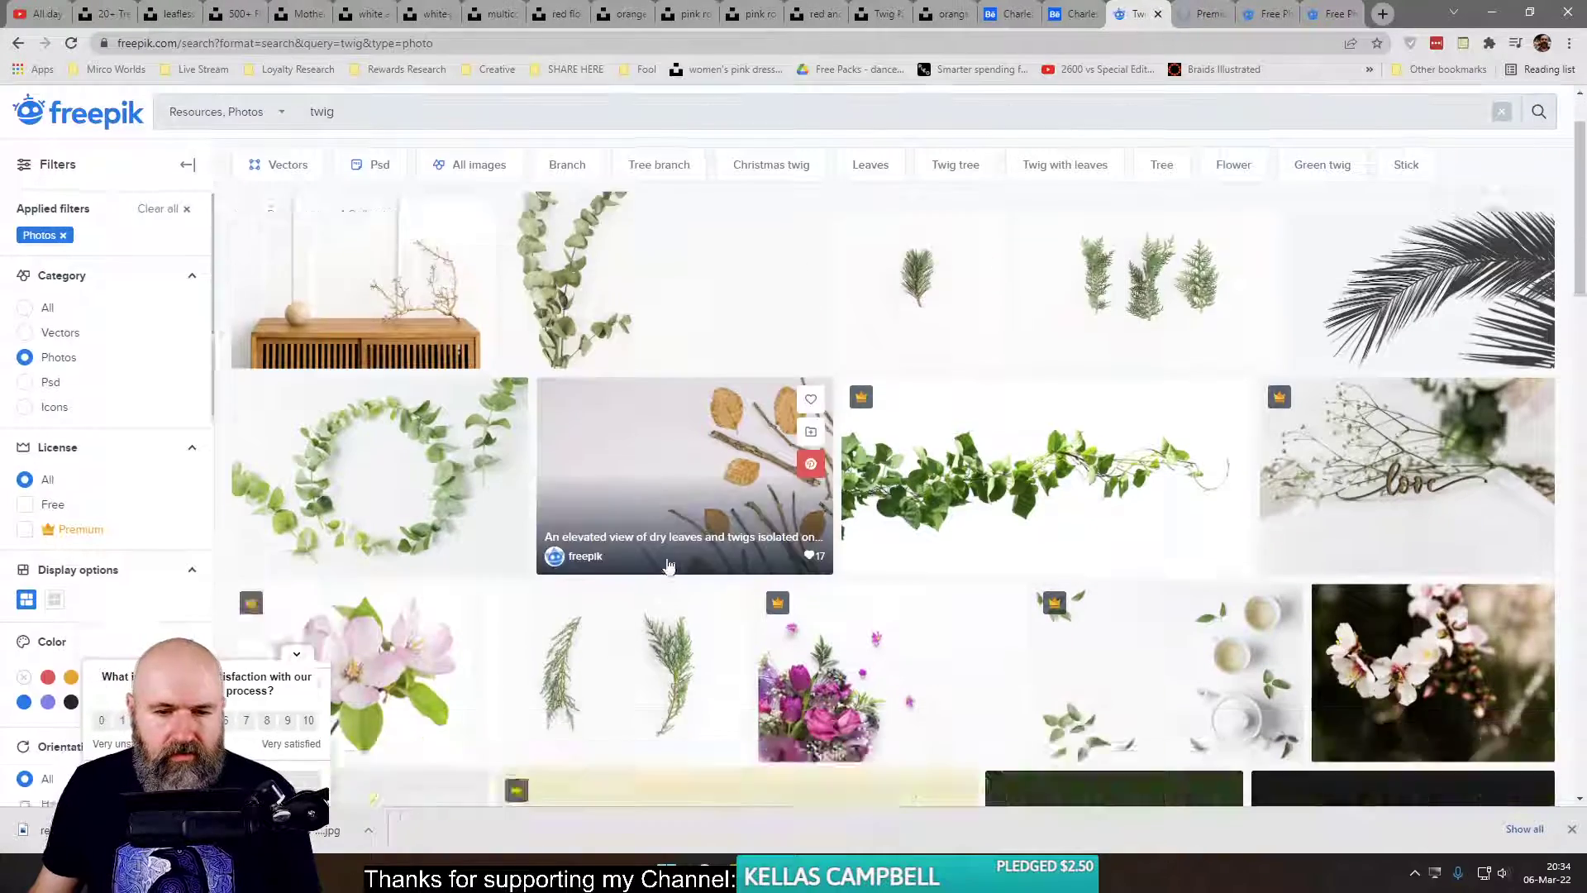
{"action": "scroll", "coordinate": [614, 579], "scroll_direction": "down", "scroll_amount": 5}
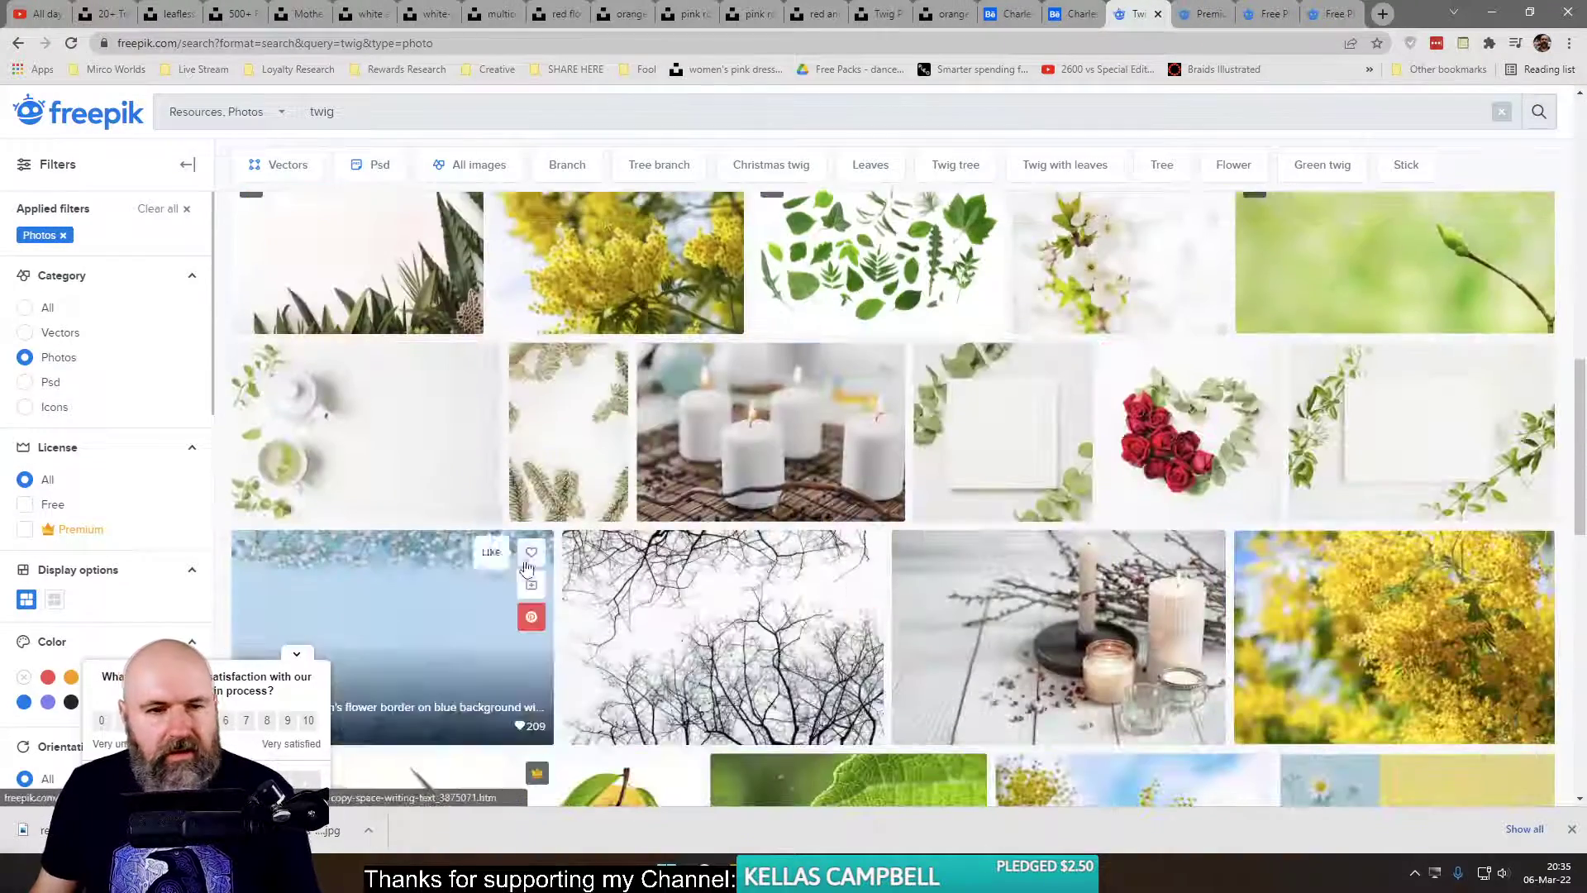
{"action": "scroll", "coordinate": [662, 575], "scroll_direction": "down", "scroll_amount": 5}
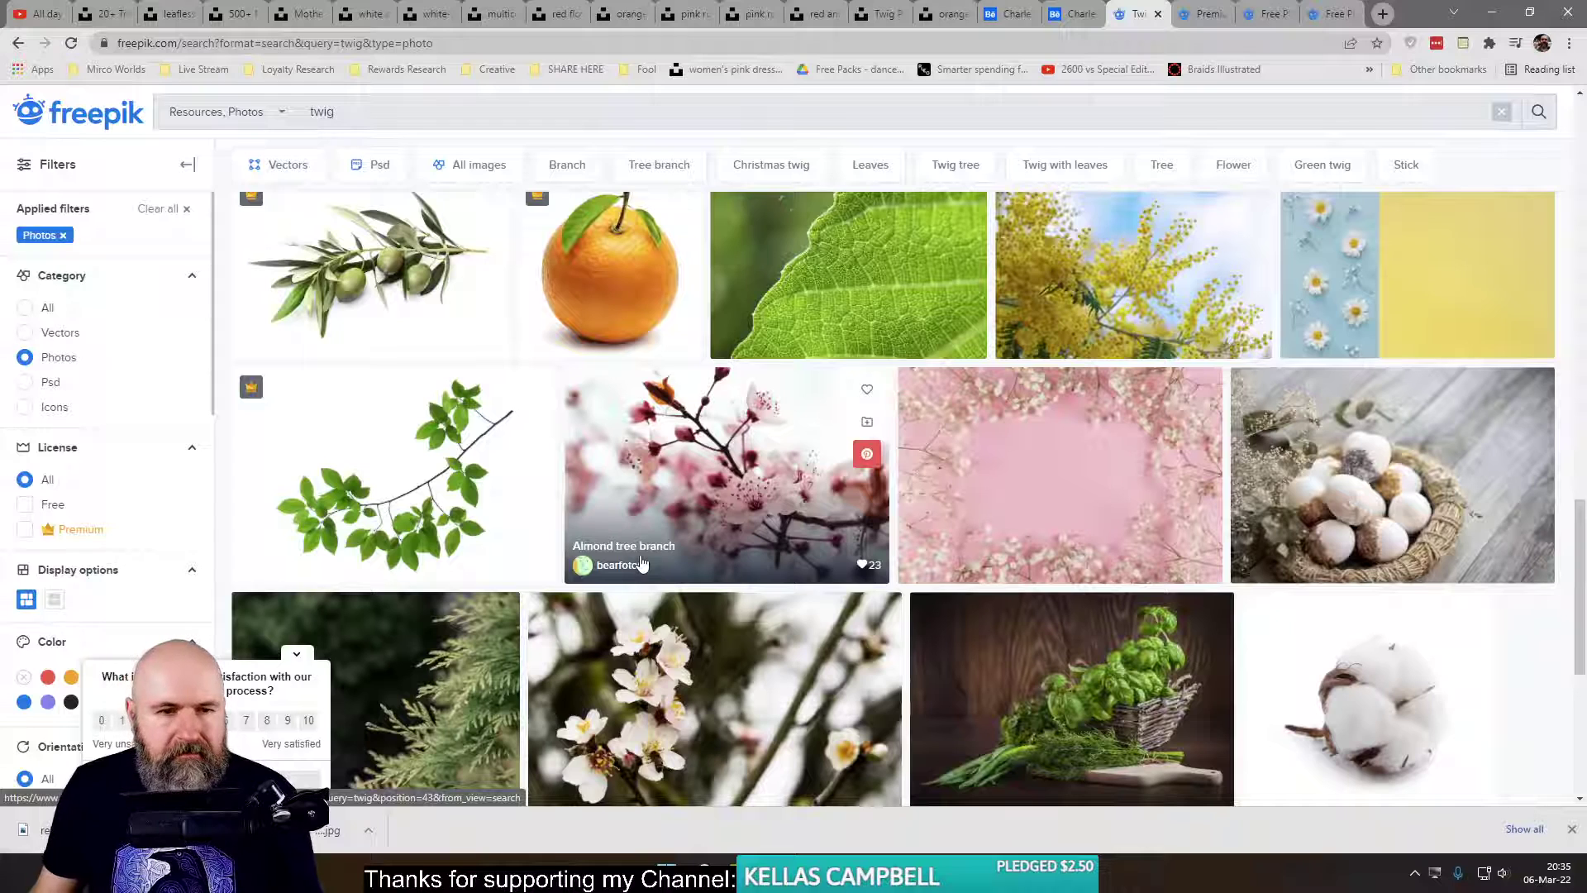
{"action": "scroll", "coordinate": [879, 648], "scroll_direction": "down", "scroll_amount": 5}
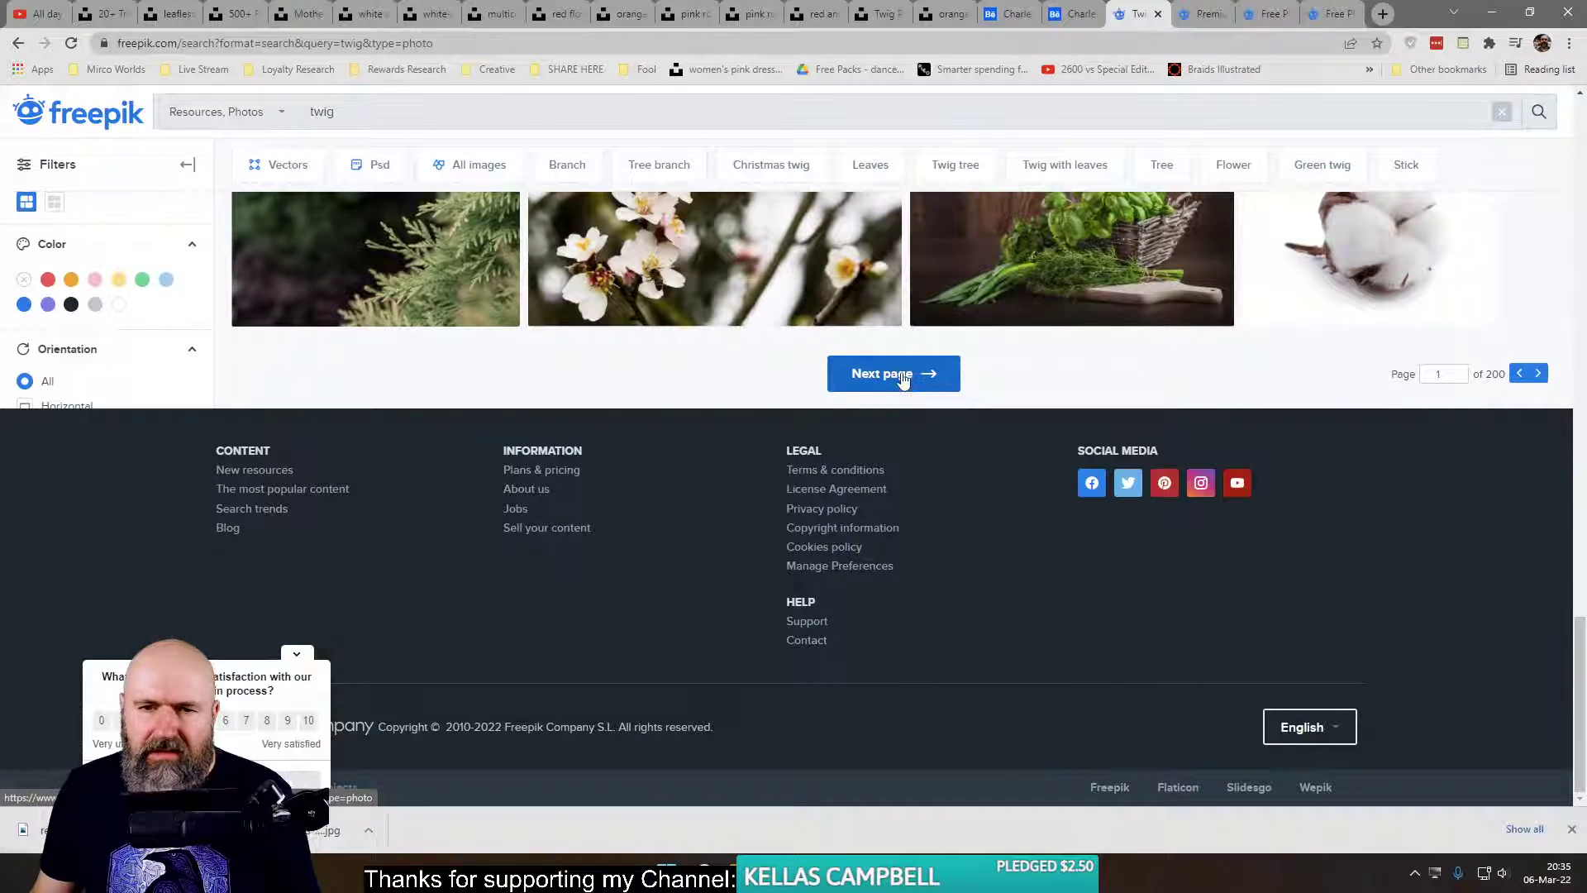
- Examine pages 2 to 4 of the Freepik twig results for a branch or blossom photo suitable for the composite
{"action": "left_click", "coordinate": [904, 377]}
{"action": "scroll", "coordinate": [690, 542], "scroll_direction": "down", "scroll_amount": 8}
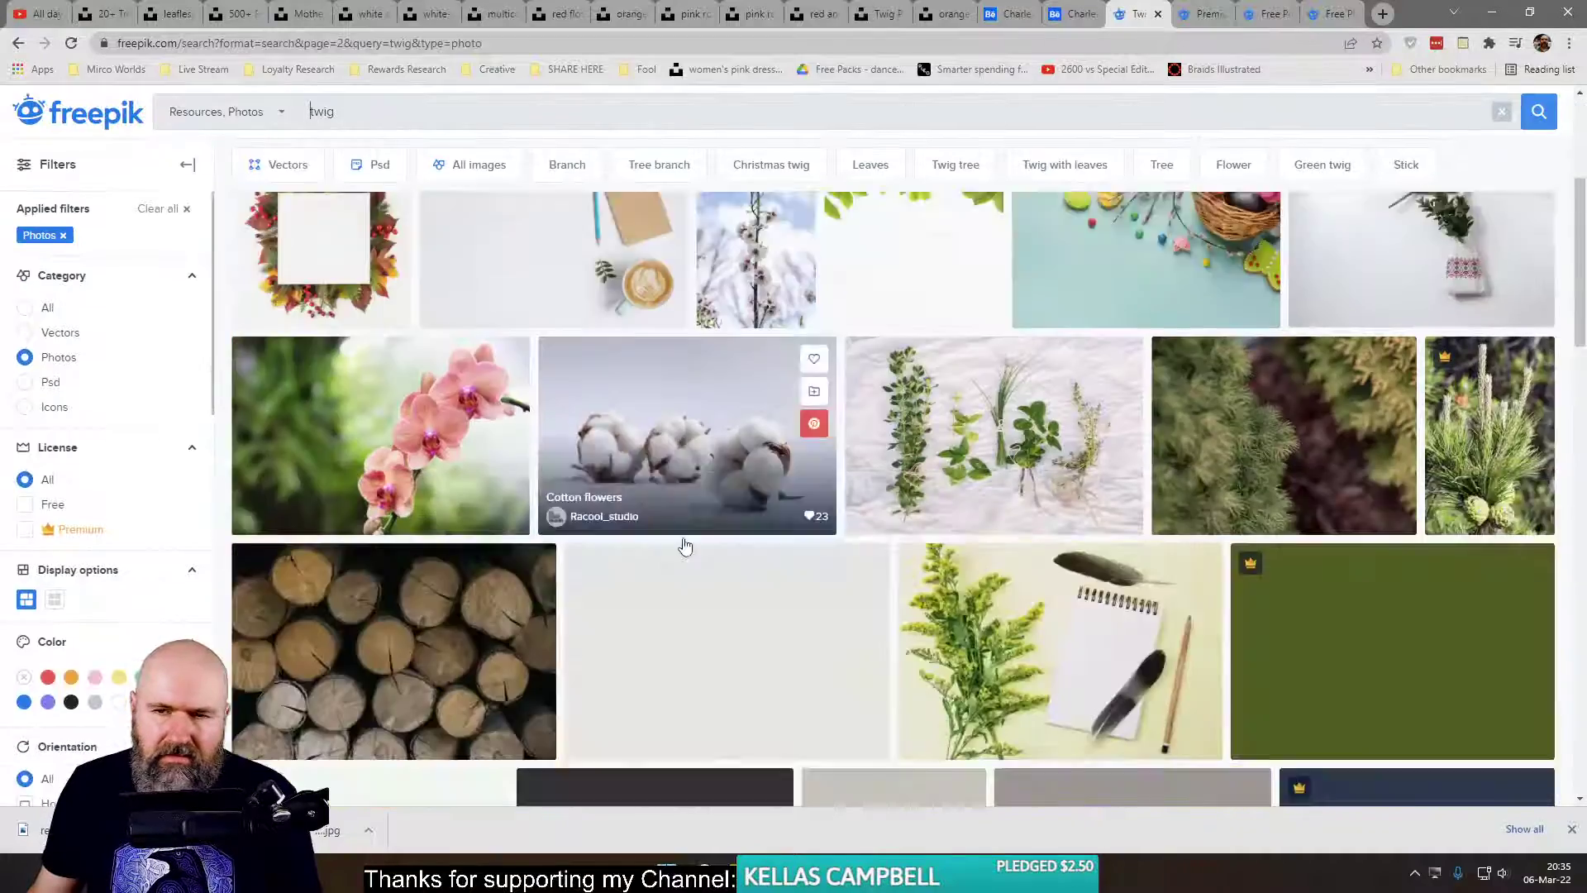
{"action": "scroll", "coordinate": [686, 546], "scroll_direction": "down", "scroll_amount": 9}
{"action": "scroll", "coordinate": [711, 550], "scroll_direction": "up", "scroll_amount": 5}
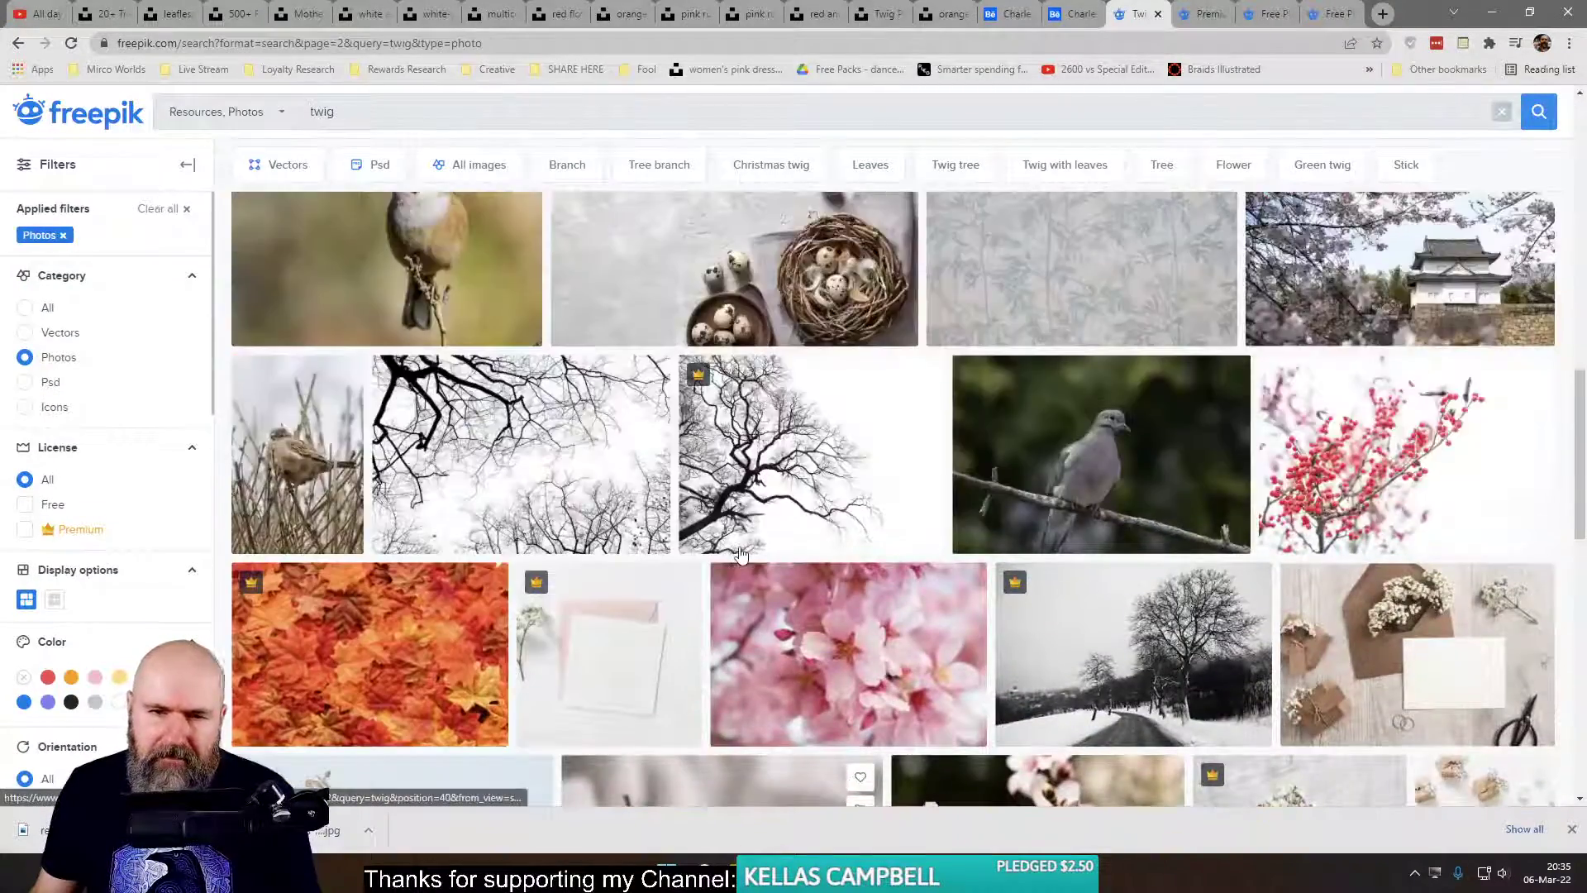
{"action": "scroll", "coordinate": [736, 554], "scroll_direction": "down", "scroll_amount": 5}
{"action": "scroll", "coordinate": [794, 595], "scroll_direction": "up", "scroll_amount": 2}
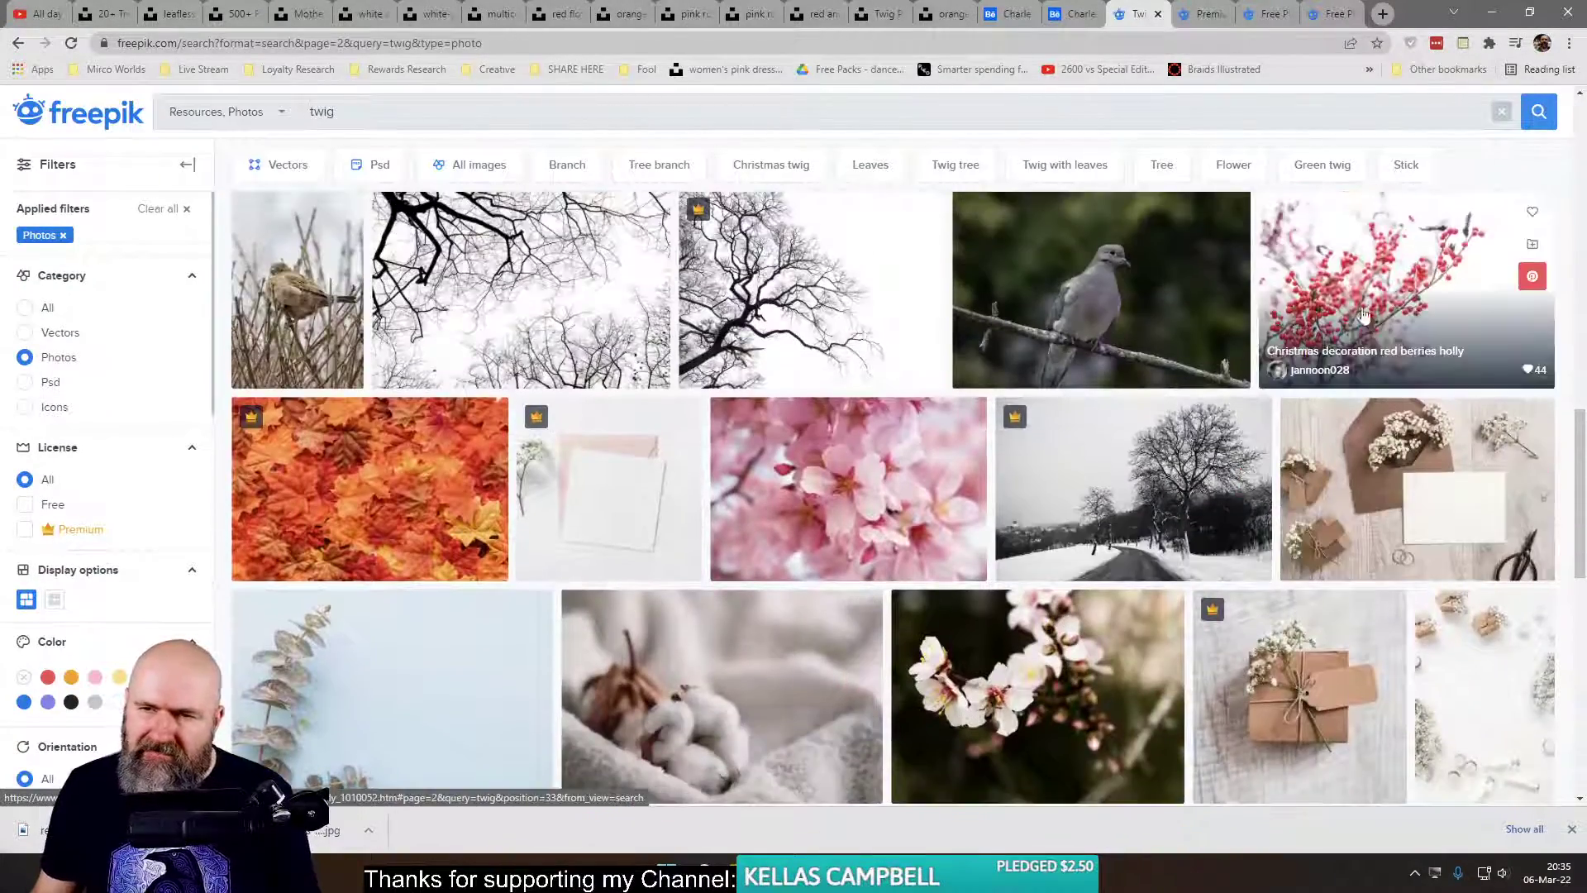
{"action": "scroll", "coordinate": [852, 637], "scroll_direction": "down", "scroll_amount": 8}
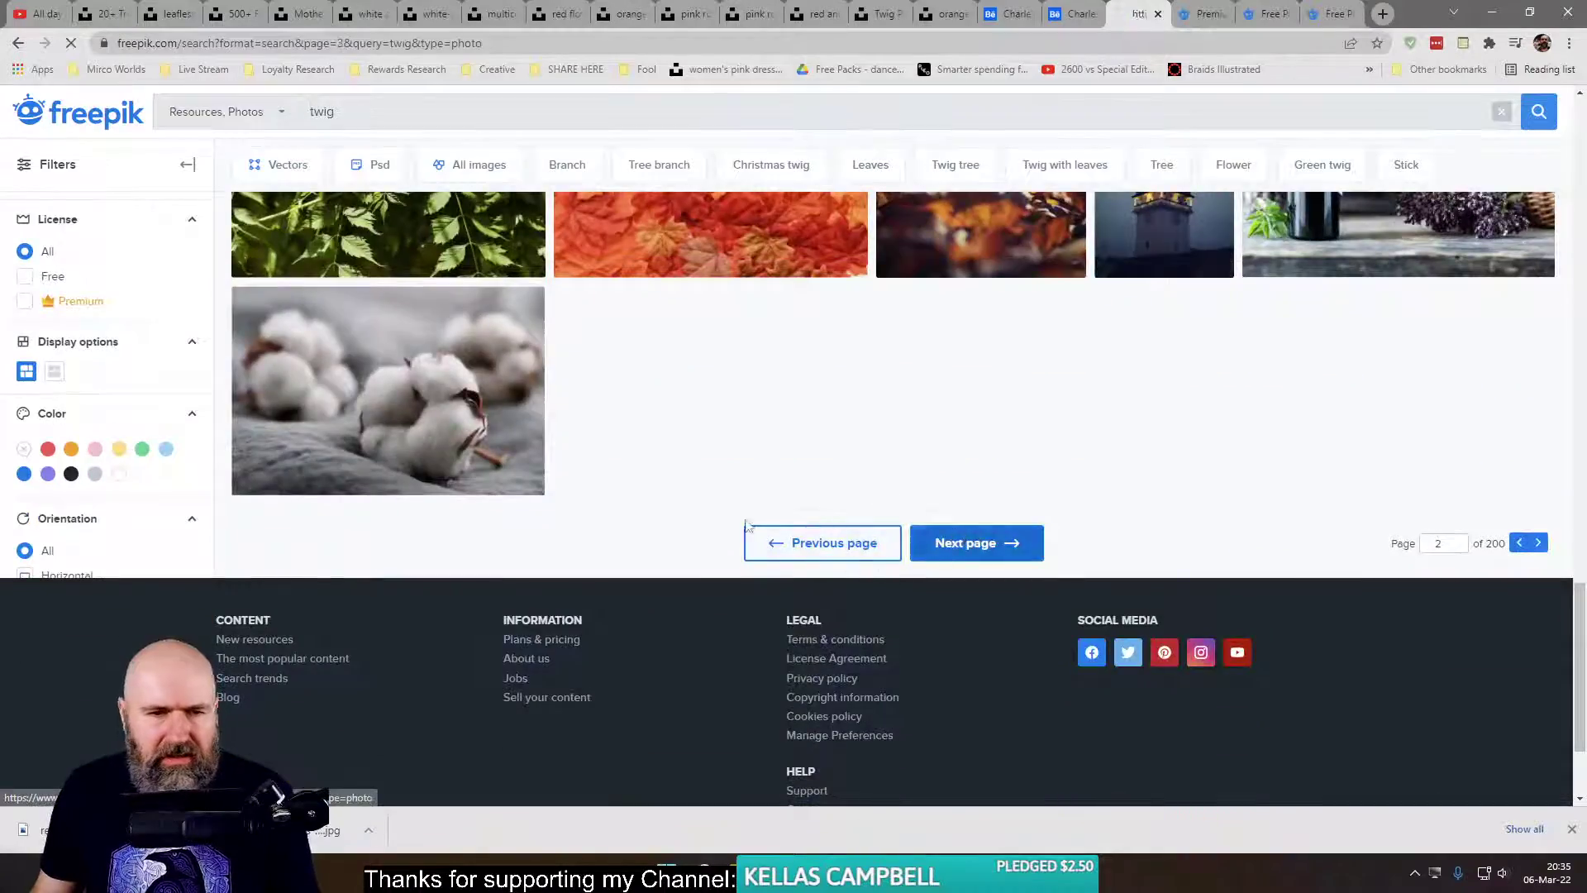
{"action": "scroll", "coordinate": [554, 602], "scroll_direction": "down", "scroll_amount": 4}
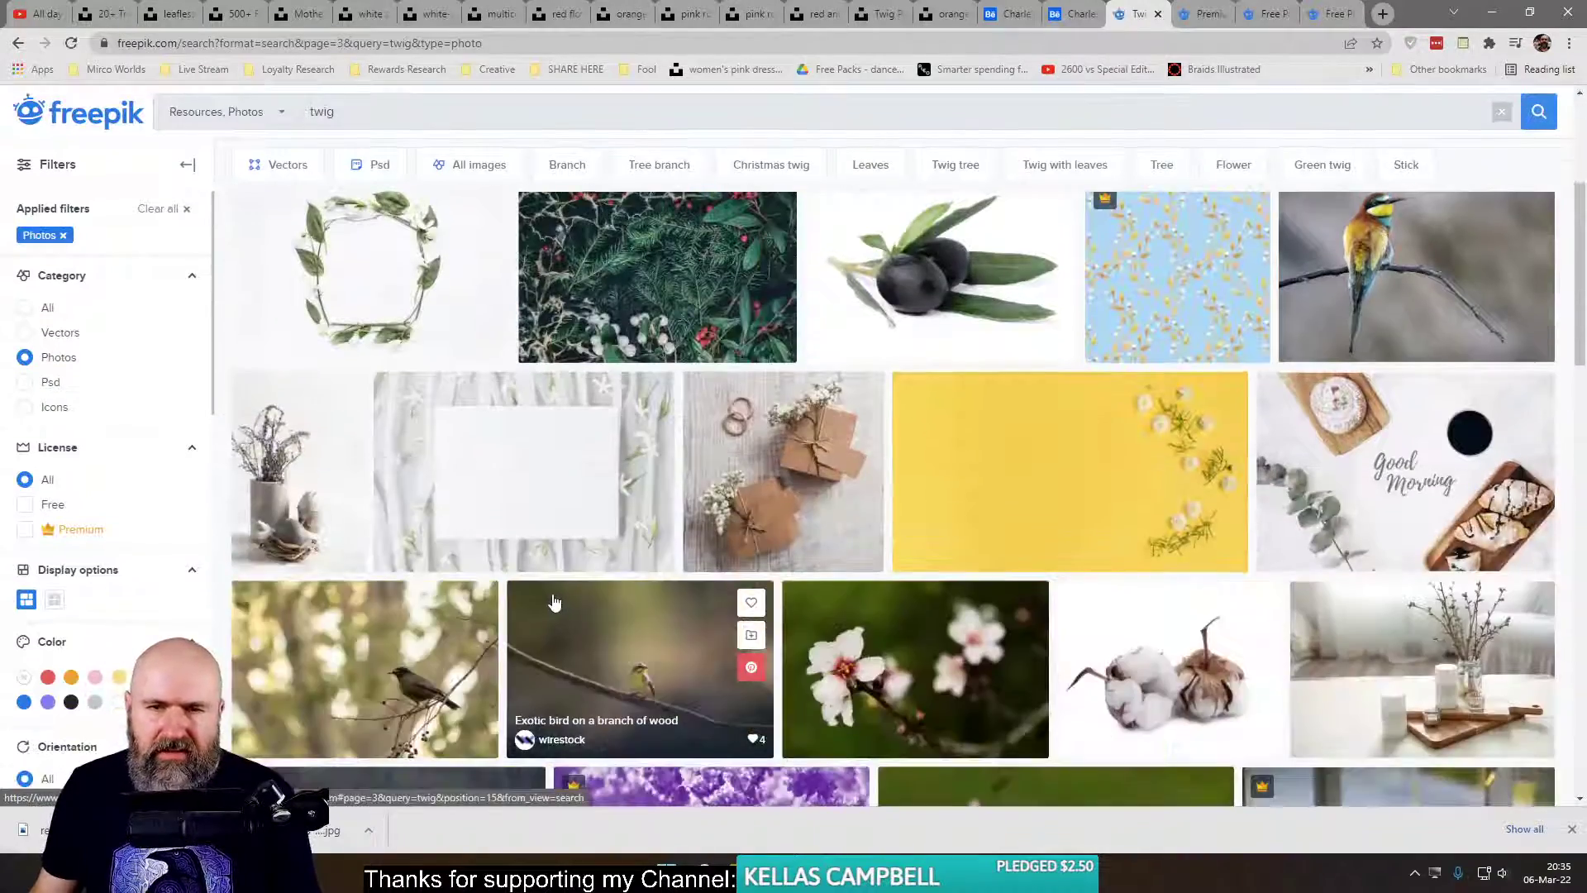
{"action": "scroll", "coordinate": [554, 601], "scroll_direction": "down", "scroll_amount": 12}
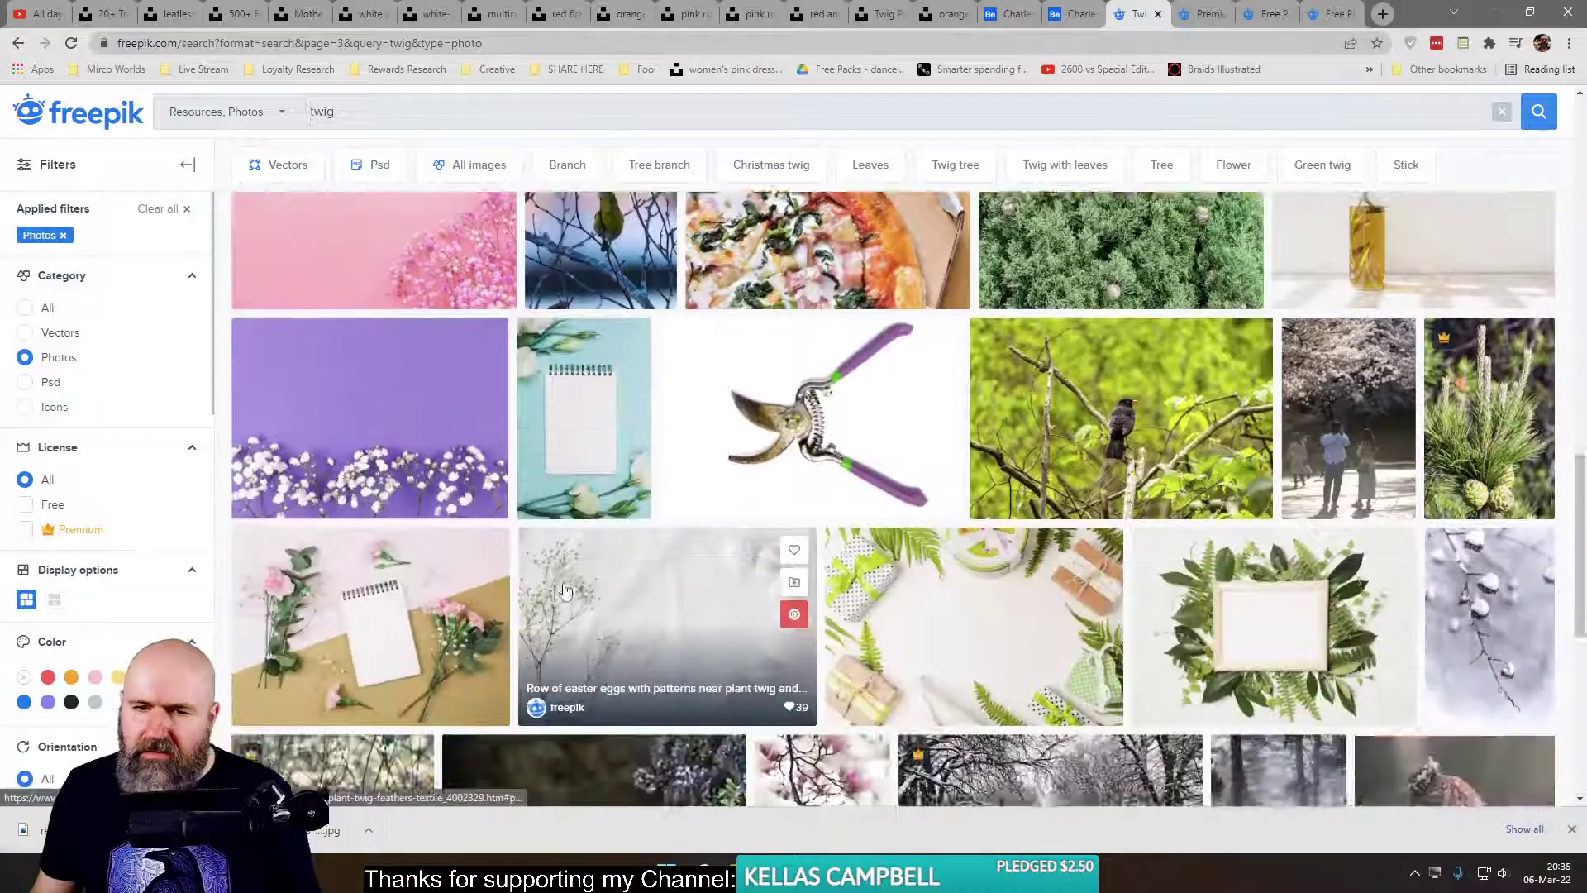
{"action": "scroll", "coordinate": [565, 589], "scroll_direction": "down", "scroll_amount": 6}
{"action": "left_click", "coordinate": [975, 567]}
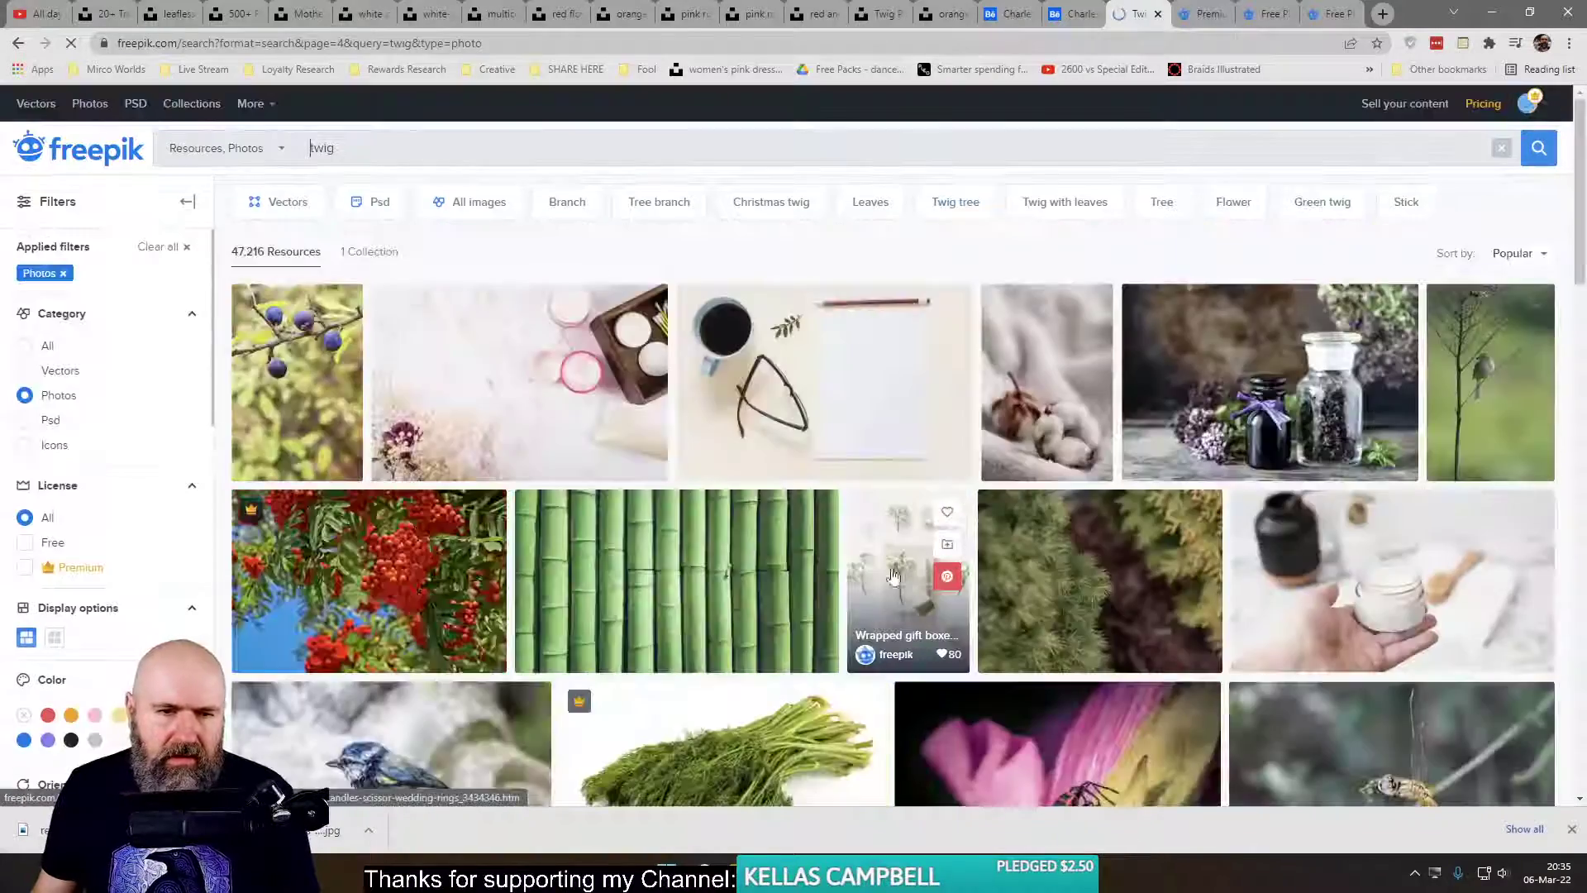
{"action": "scroll", "coordinate": [893, 576], "scroll_direction": "down", "scroll_amount": 6}
- View the opened ivy plant photo at larger size and return to the twig results
{"action": "left_click", "coordinate": [1191, 23]}
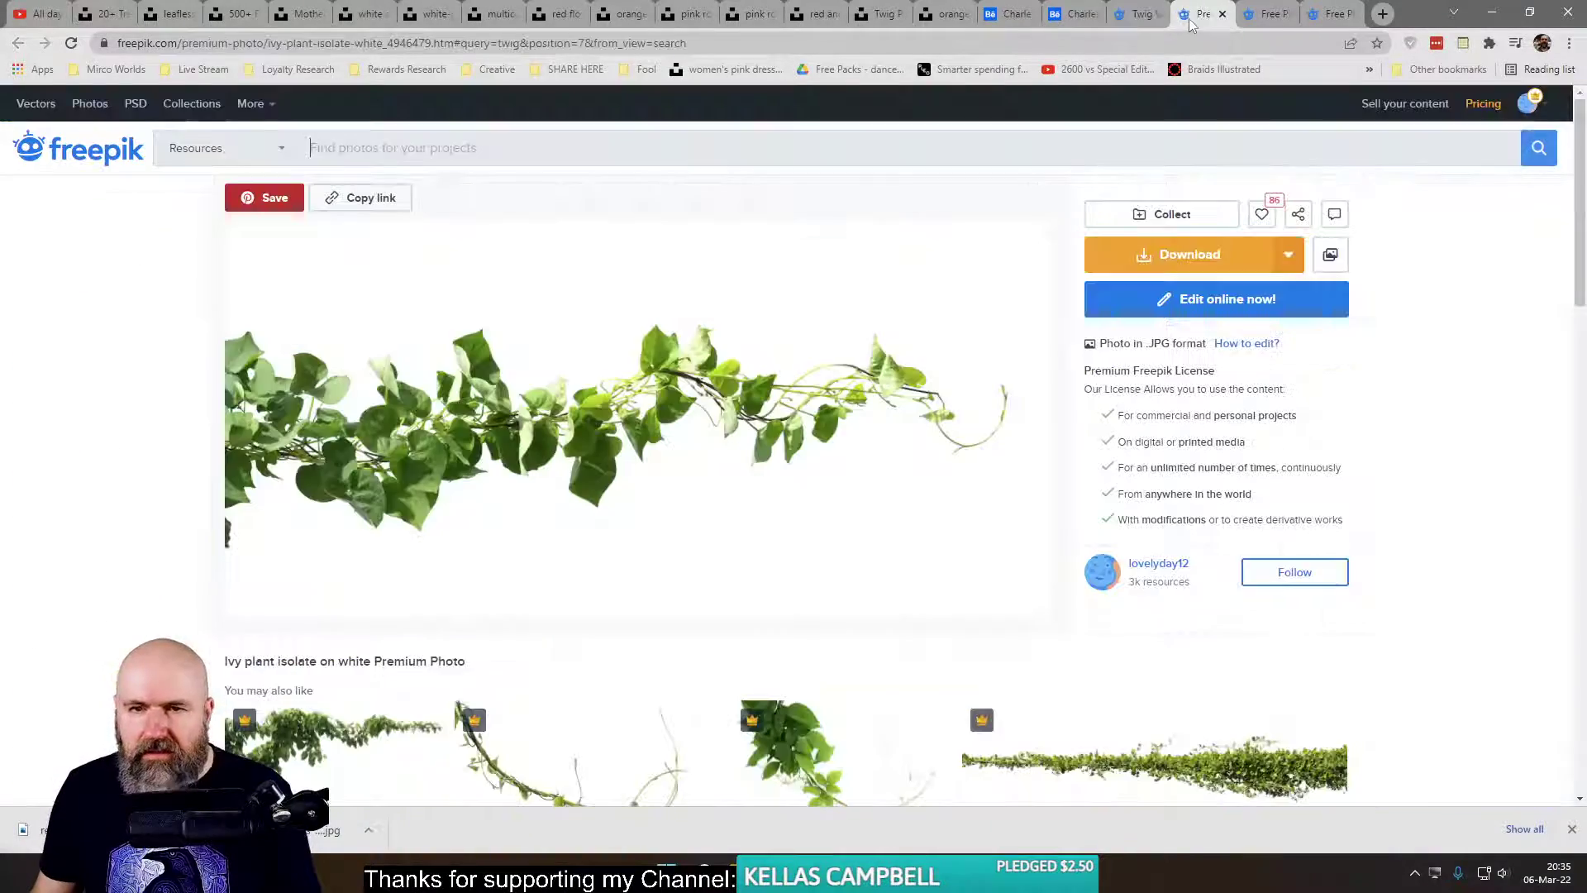
{"action": "left_click", "coordinate": [1141, 17]}
{"action": "left_click", "coordinate": [1180, 18]}
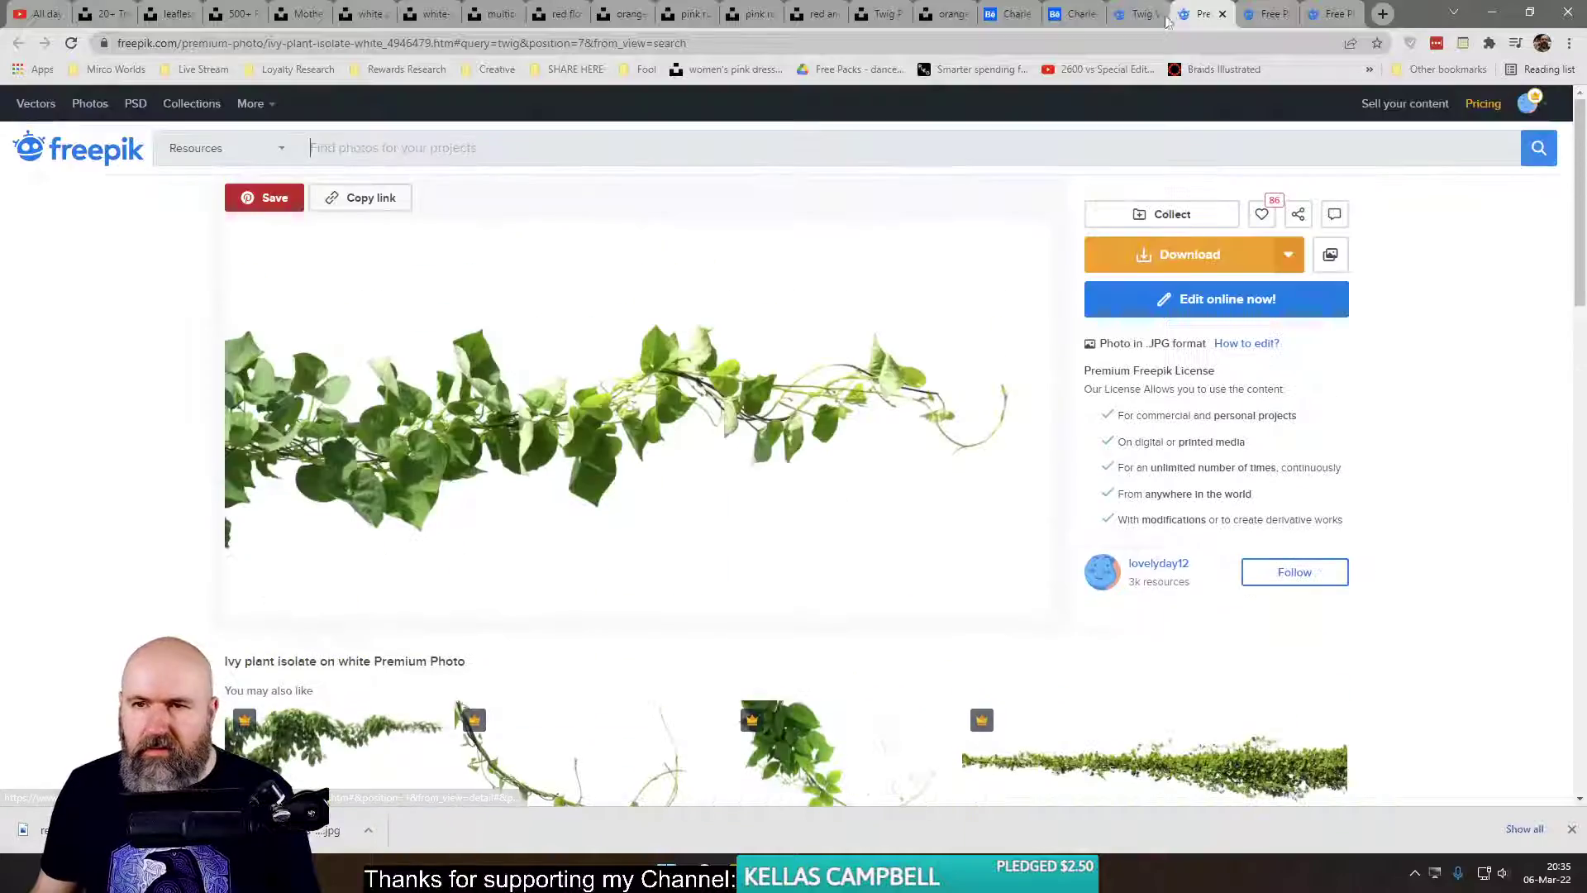
{"action": "left_click", "coordinate": [1141, 17]}
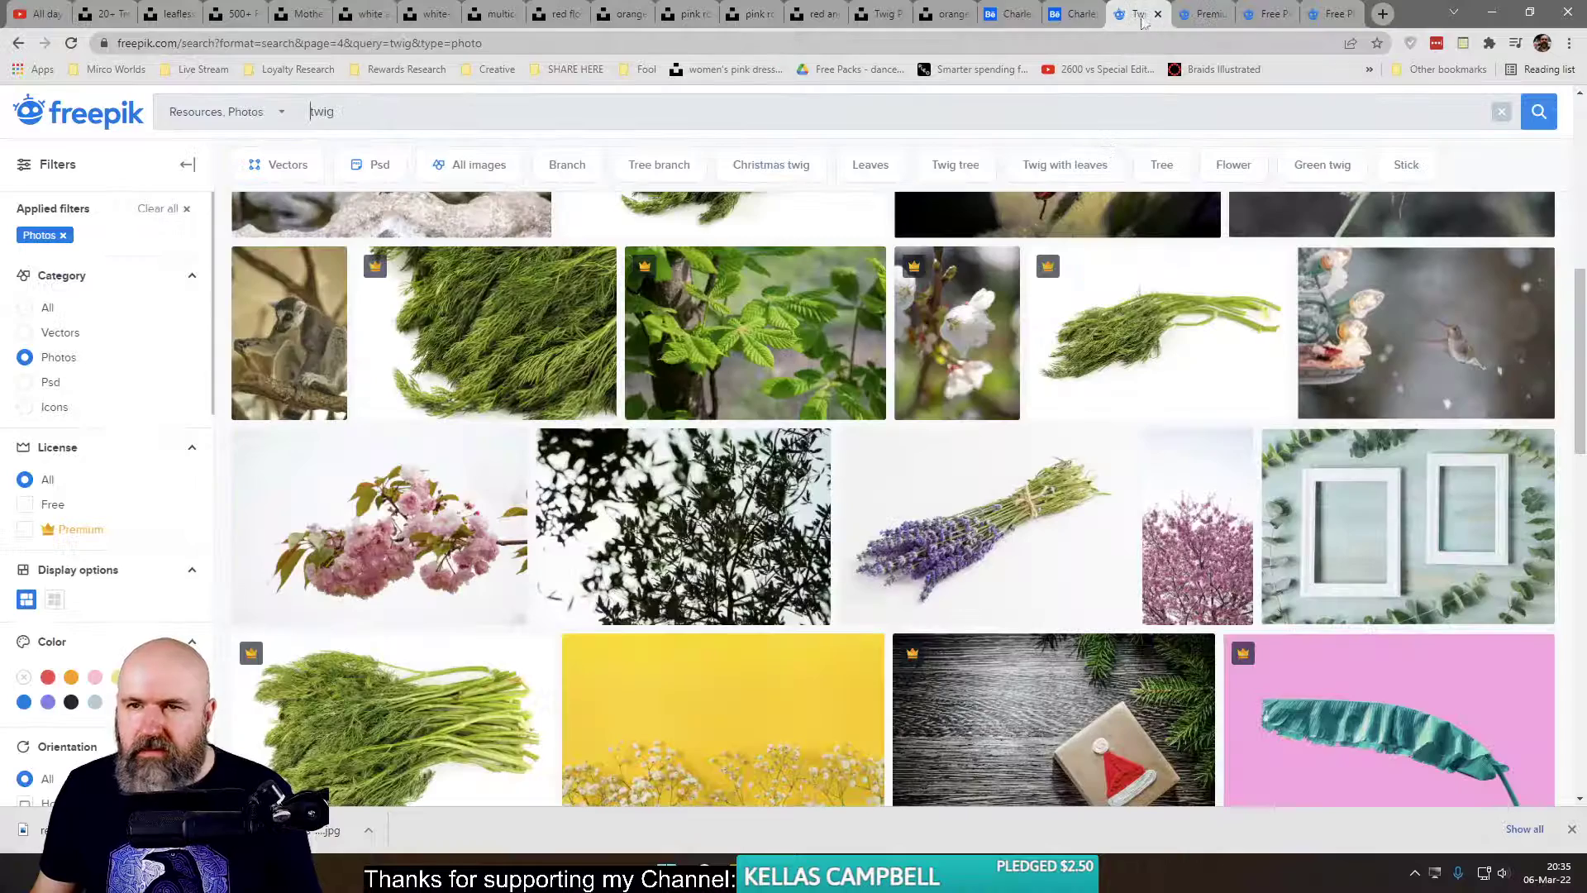
- Examine the remaining twig results on page 4 and continue through pages 5, 6 and 7 for usable branches
{"action": "scroll", "coordinate": [626, 486], "scroll_direction": "down", "scroll_amount": 10}
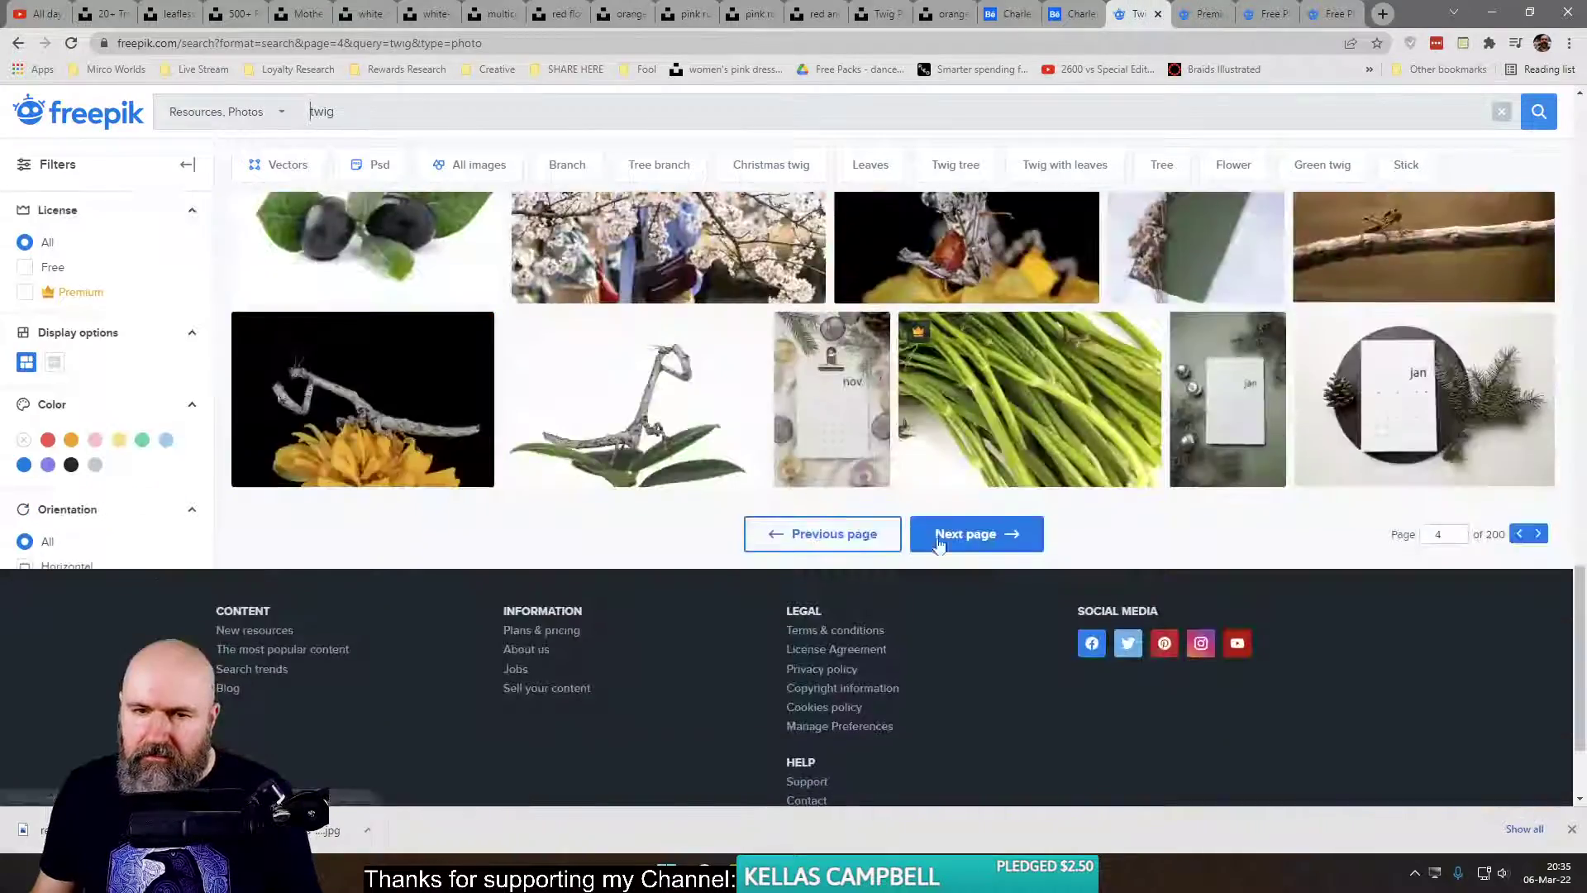
{"action": "left_click", "coordinate": [978, 537]}
{"action": "scroll", "coordinate": [930, 535], "scroll_direction": "down", "scroll_amount": 3}
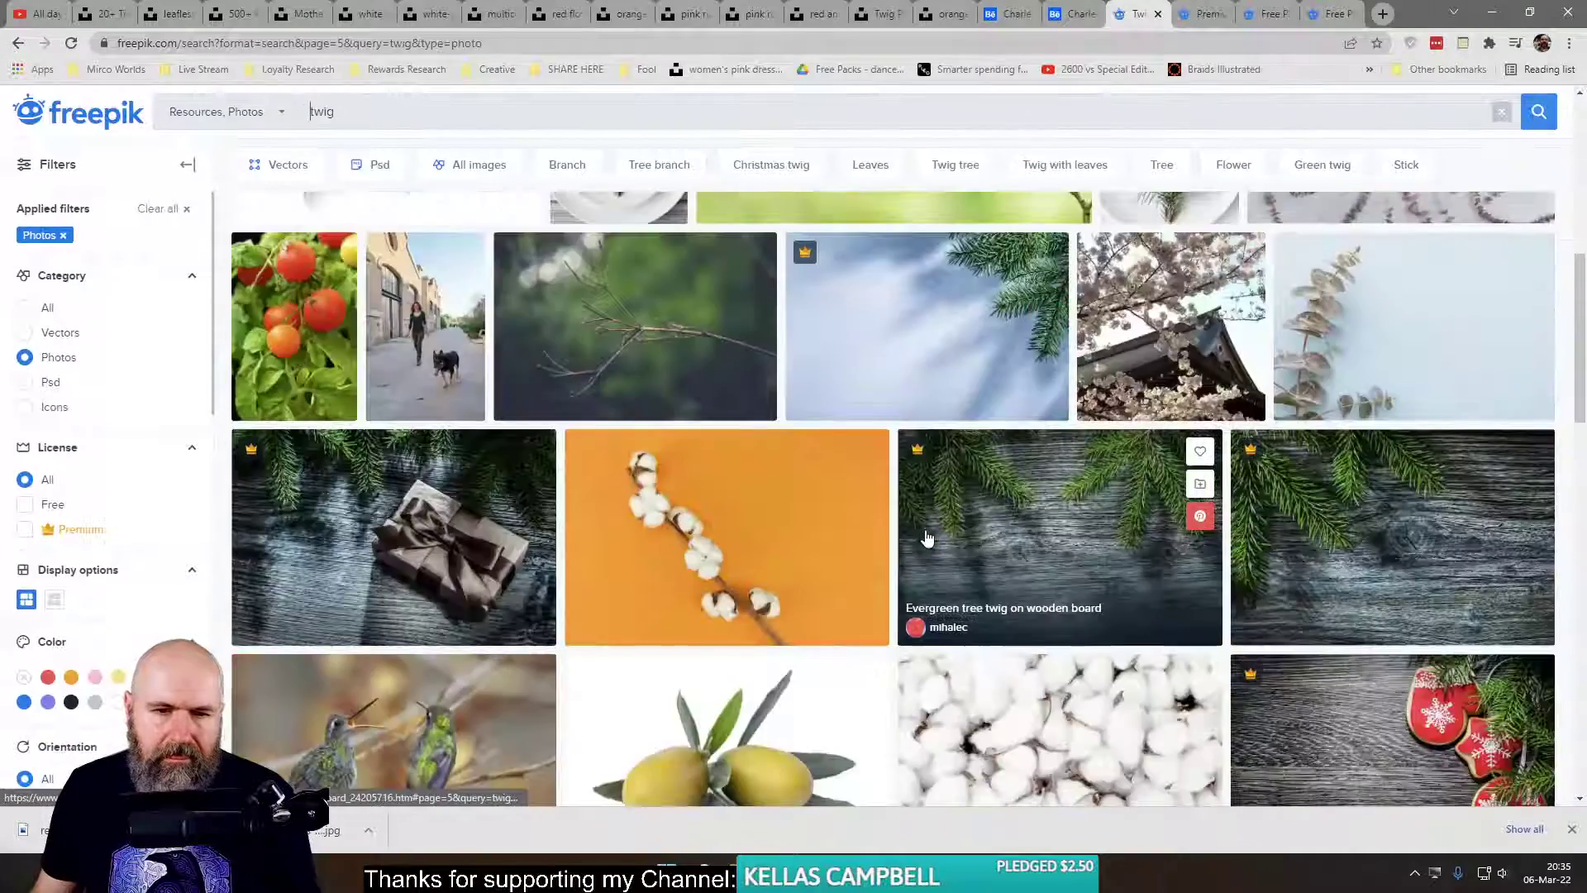
{"action": "scroll", "coordinate": [926, 533], "scroll_direction": "down", "scroll_amount": 8}
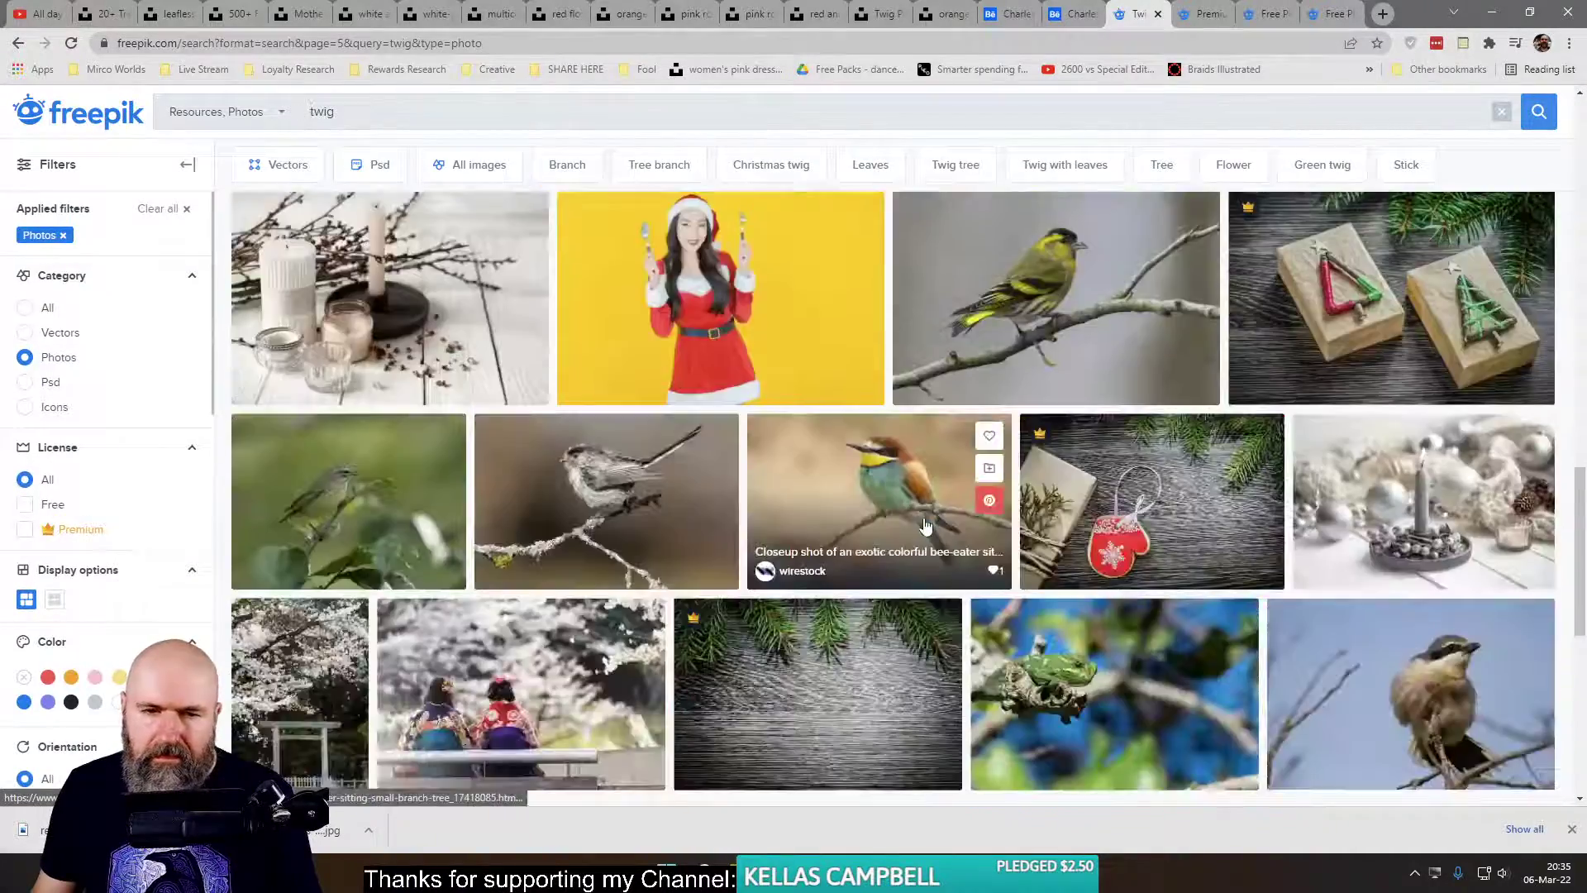
{"action": "scroll", "coordinate": [926, 527], "scroll_direction": "down", "scroll_amount": 5}
{"action": "left_click", "coordinate": [943, 541]}
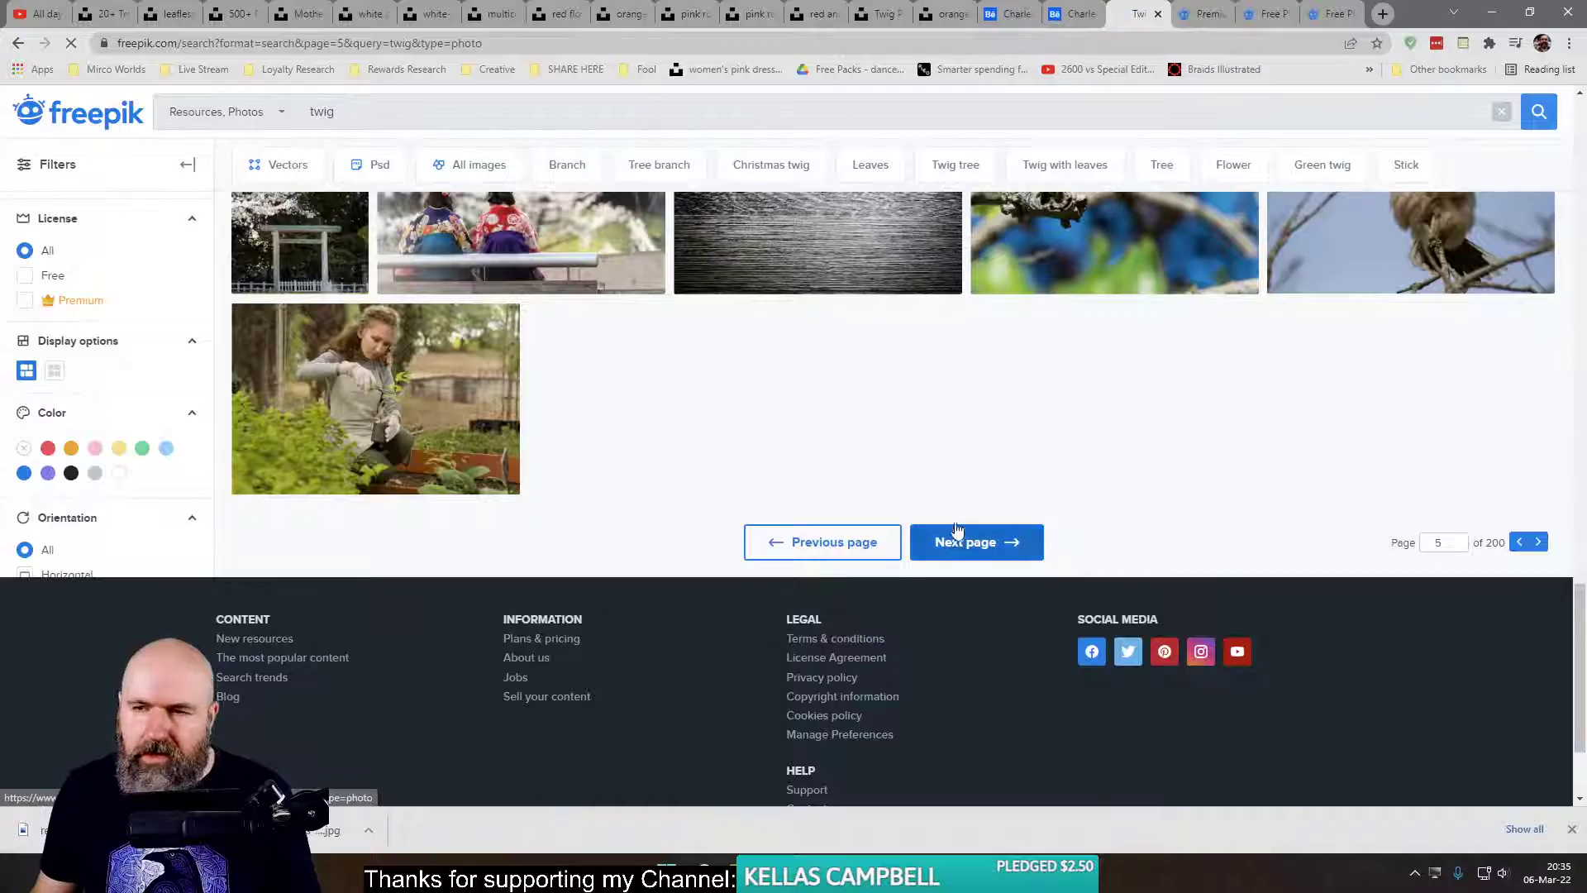
{"action": "scroll", "coordinate": [893, 496], "scroll_direction": "down", "scroll_amount": 10}
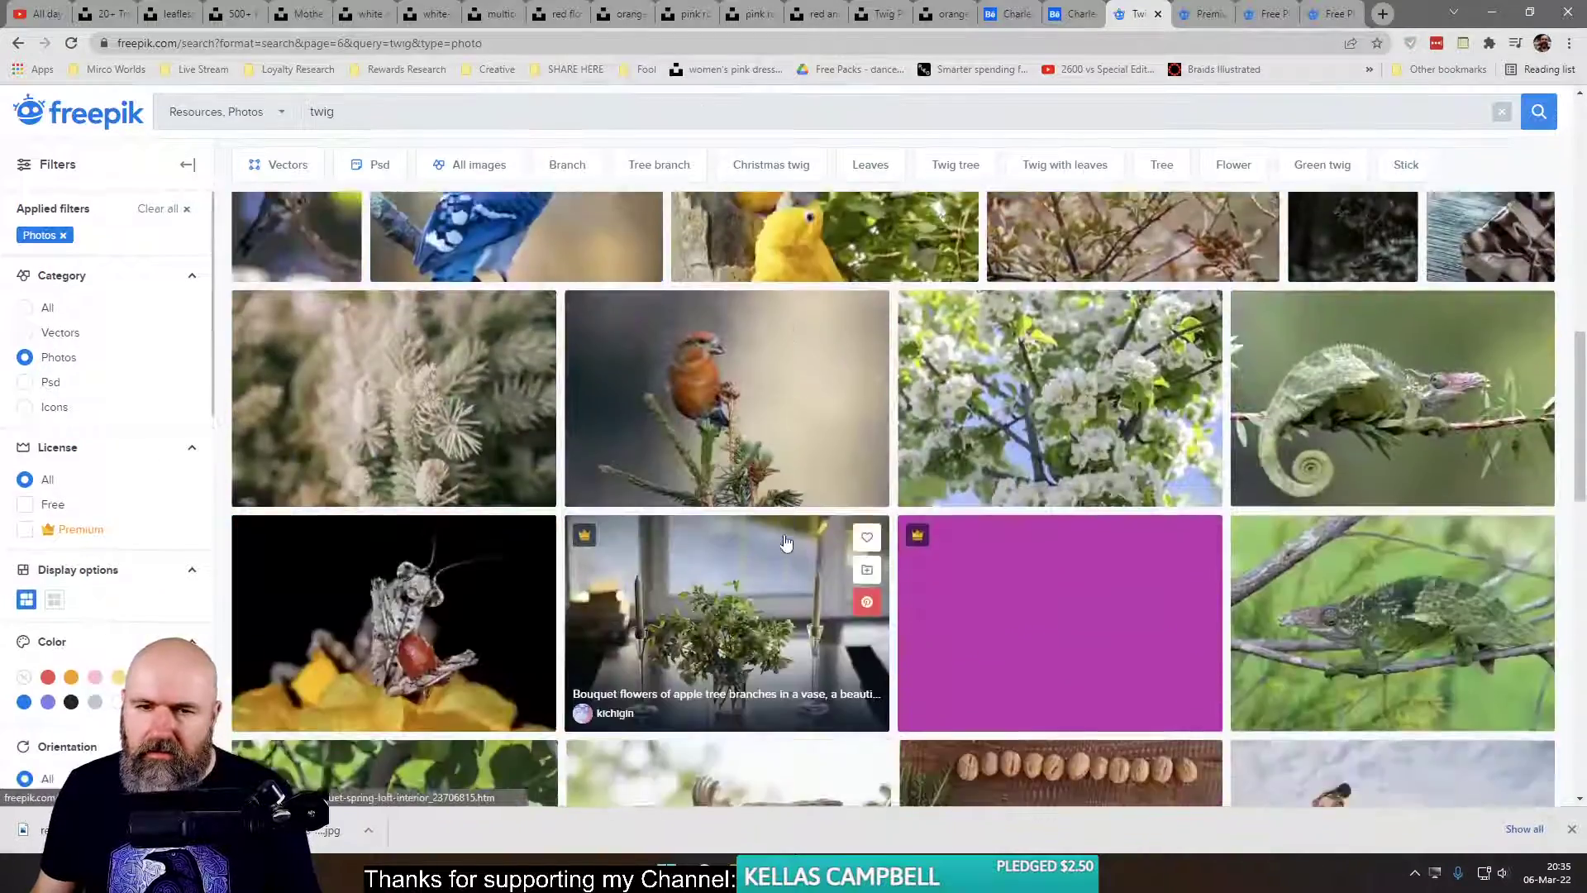
{"action": "scroll", "coordinate": [786, 541], "scroll_direction": "down", "scroll_amount": 10}
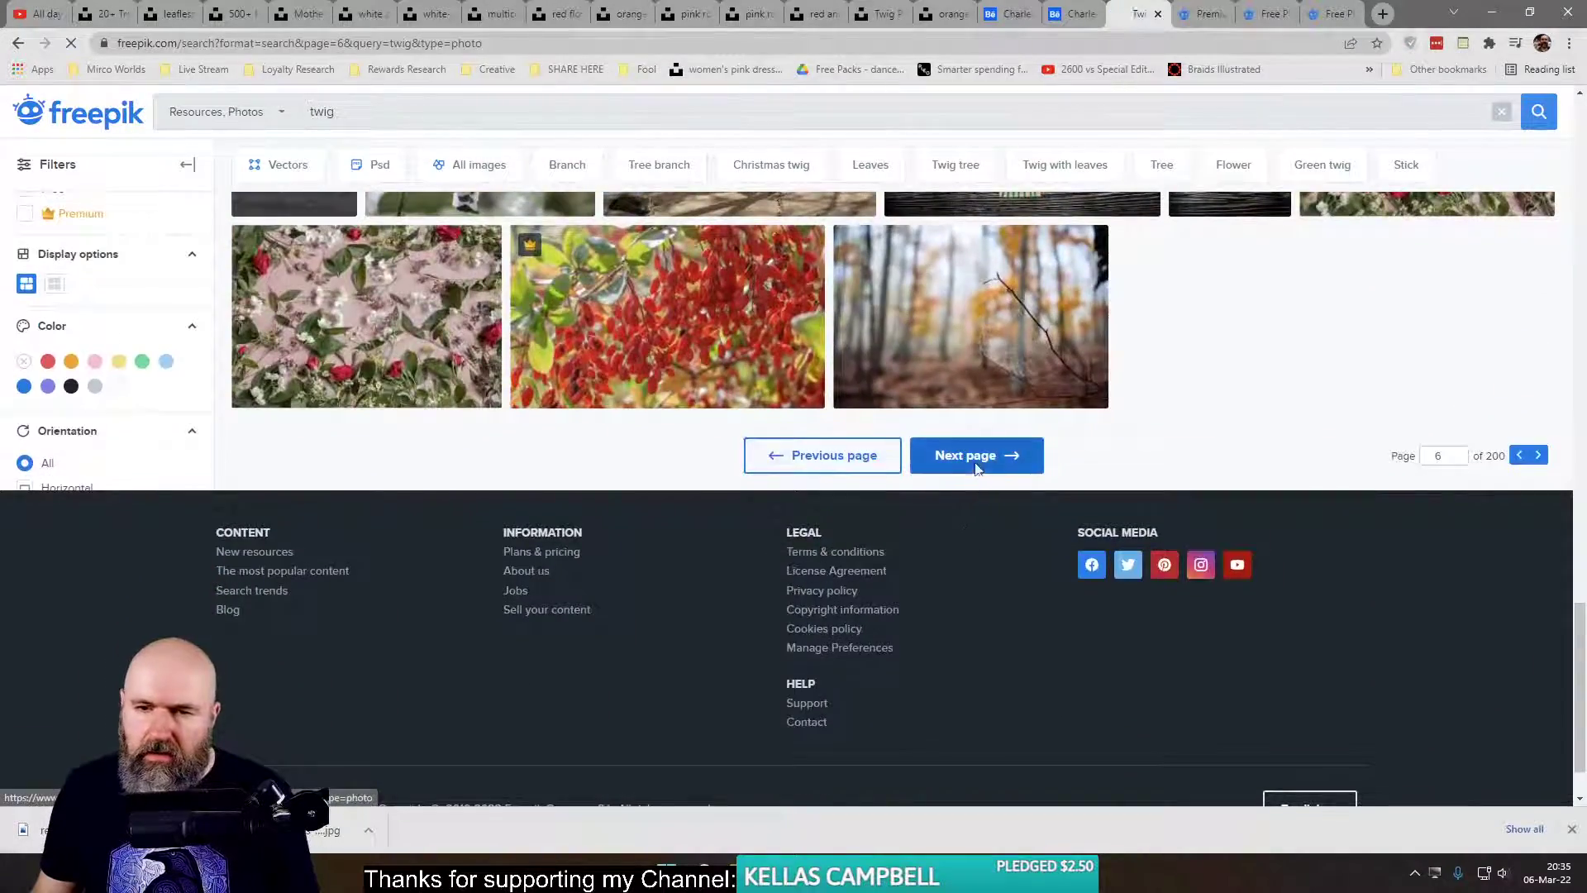
{"action": "left_click", "coordinate": [974, 457]}
{"action": "scroll", "coordinate": [860, 521], "scroll_direction": "down", "scroll_amount": 10}
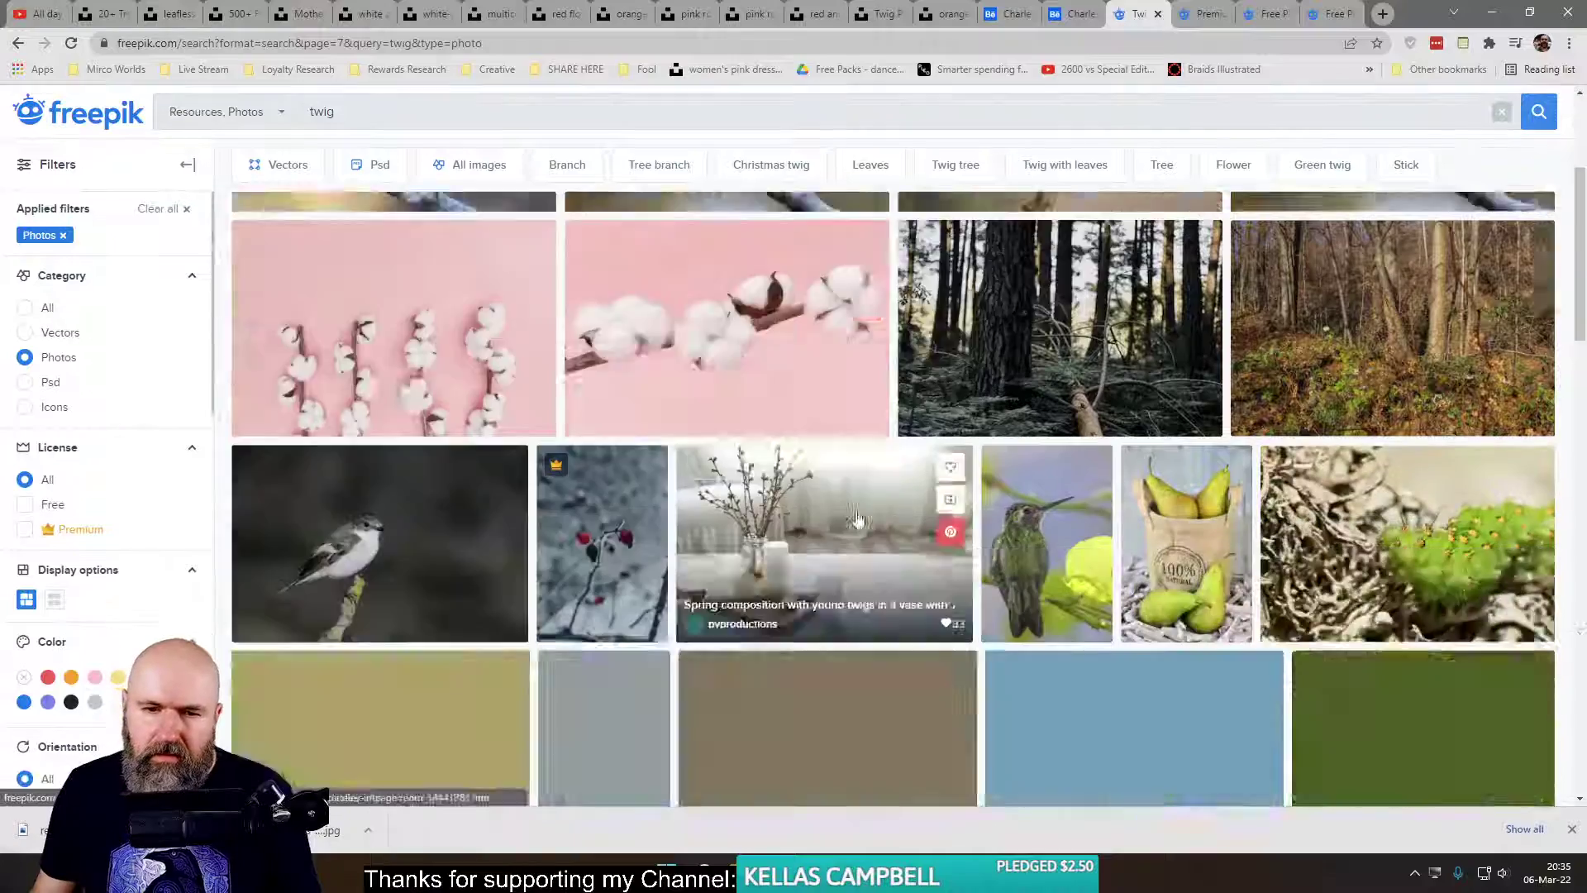
{"action": "scroll", "coordinate": [862, 507], "scroll_direction": "down", "scroll_amount": 7}
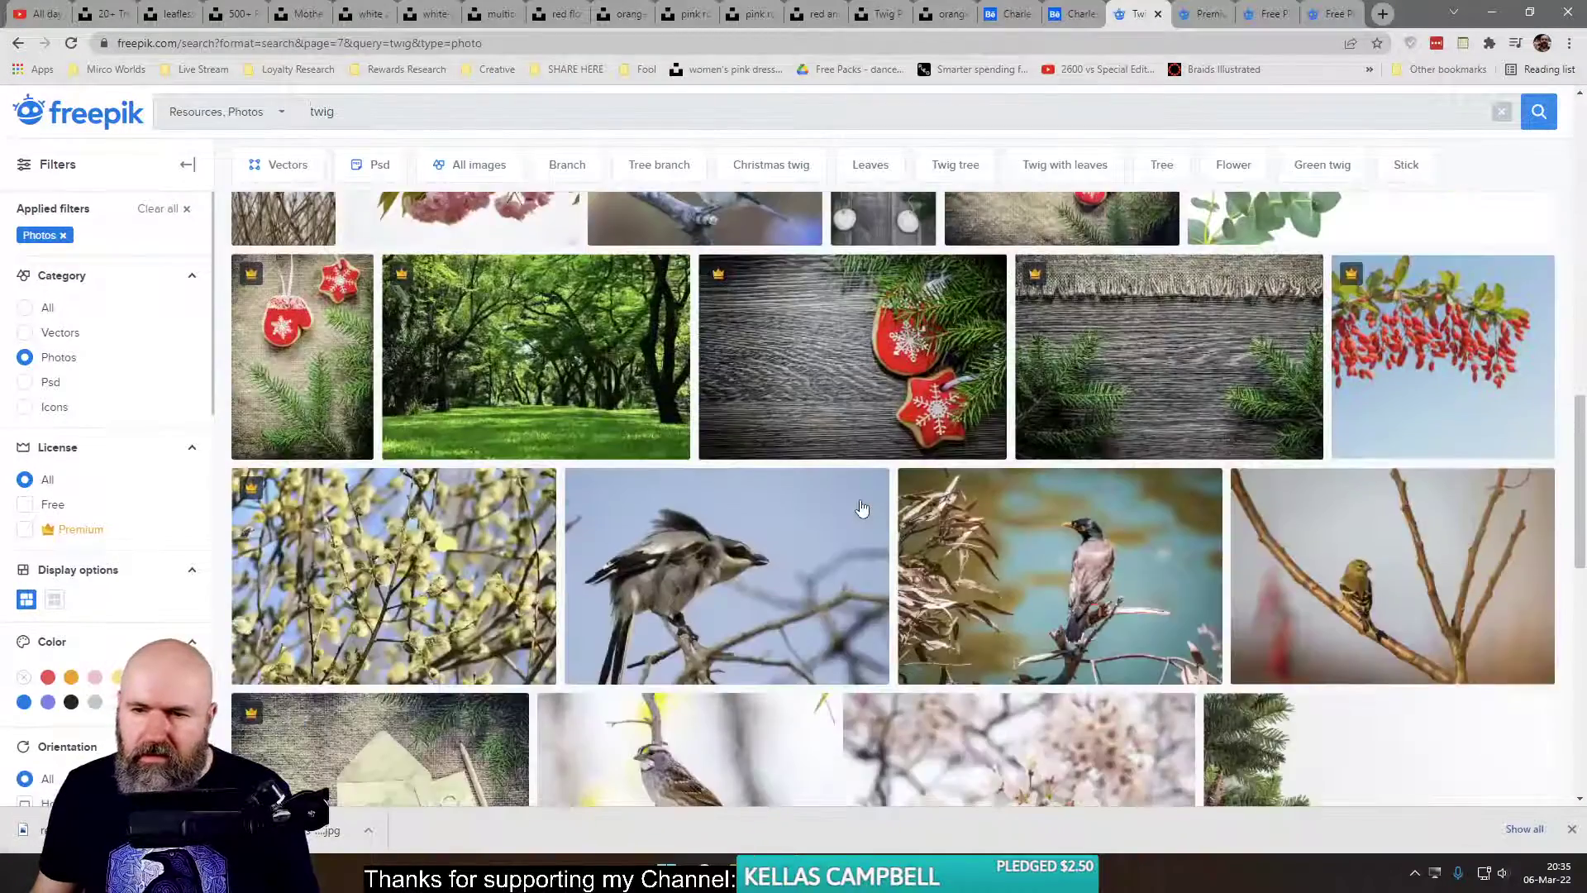
- Open the photo of the single upright leafy twig on a pale grey background from page 7 in a new browser tab
{"action": "scroll", "coordinate": [865, 507], "scroll_direction": "up", "scroll_amount": 6}
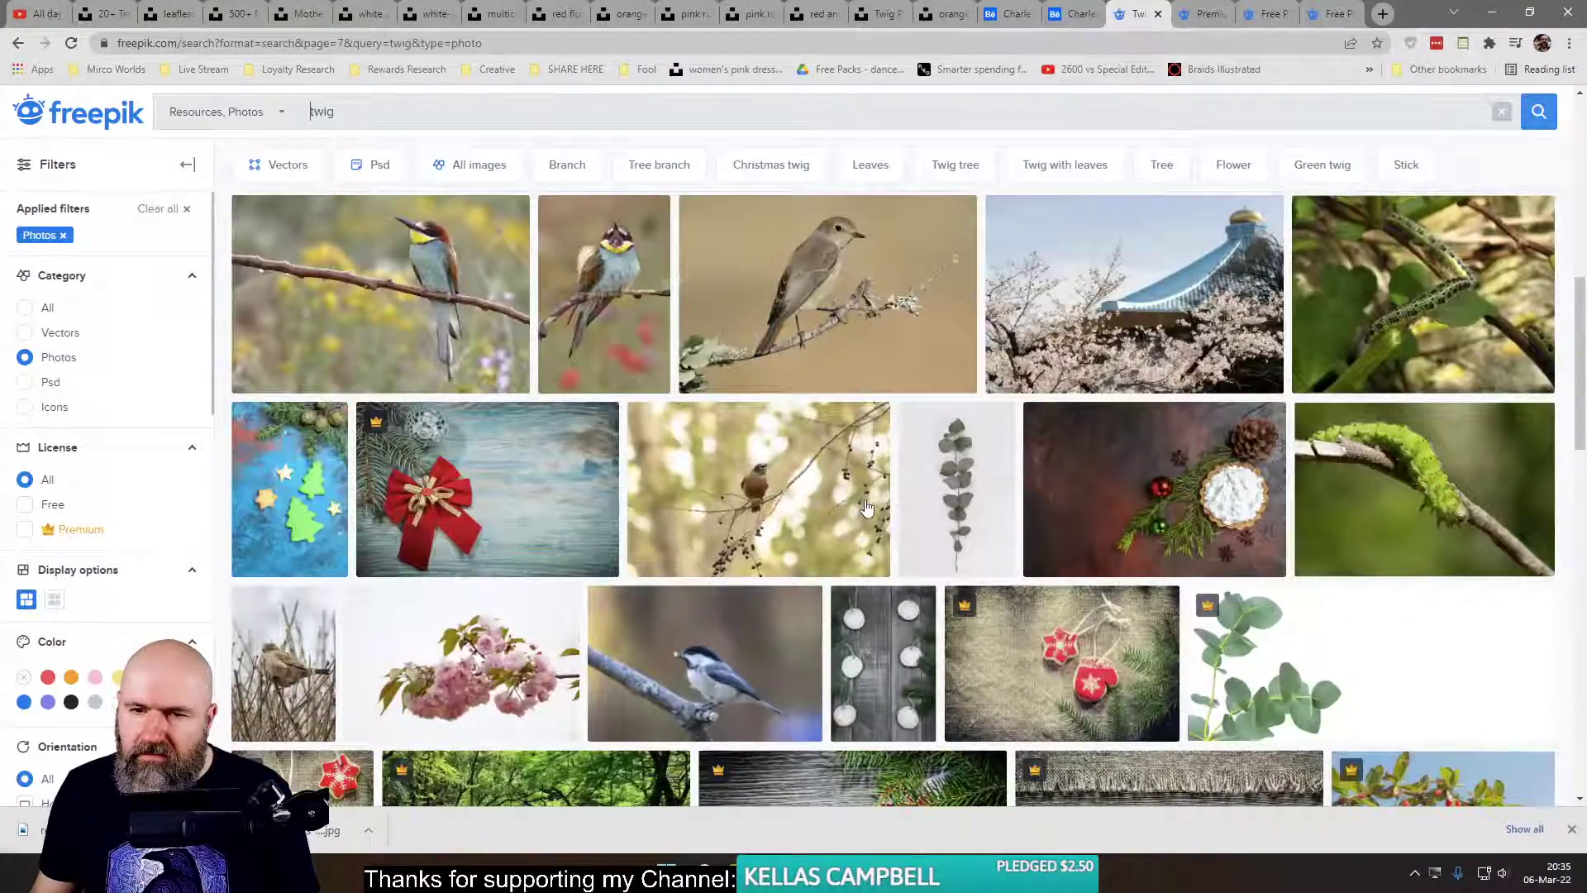
{"action": "right_click", "coordinate": [960, 467]}
{"action": "left_click", "coordinate": [992, 474]}
- Go to page 8 of the twig results and open the "Fresh pink flower twigs" photo in a new browser tab
{"action": "scroll", "coordinate": [955, 512], "scroll_direction": "down", "scroll_amount": 15}
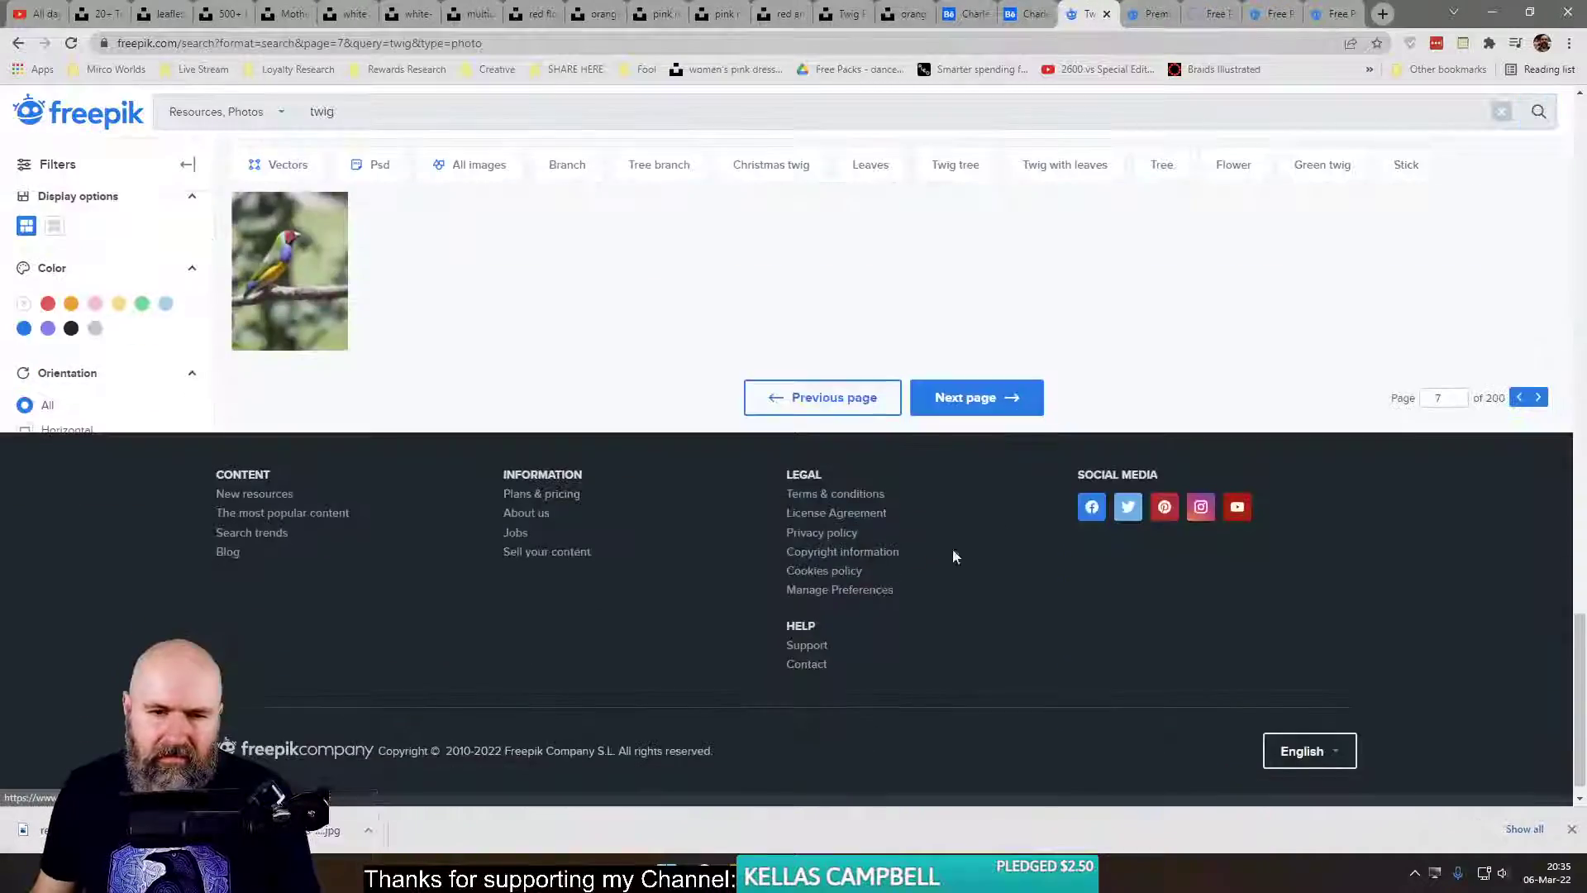
{"action": "left_click", "coordinate": [967, 398]}
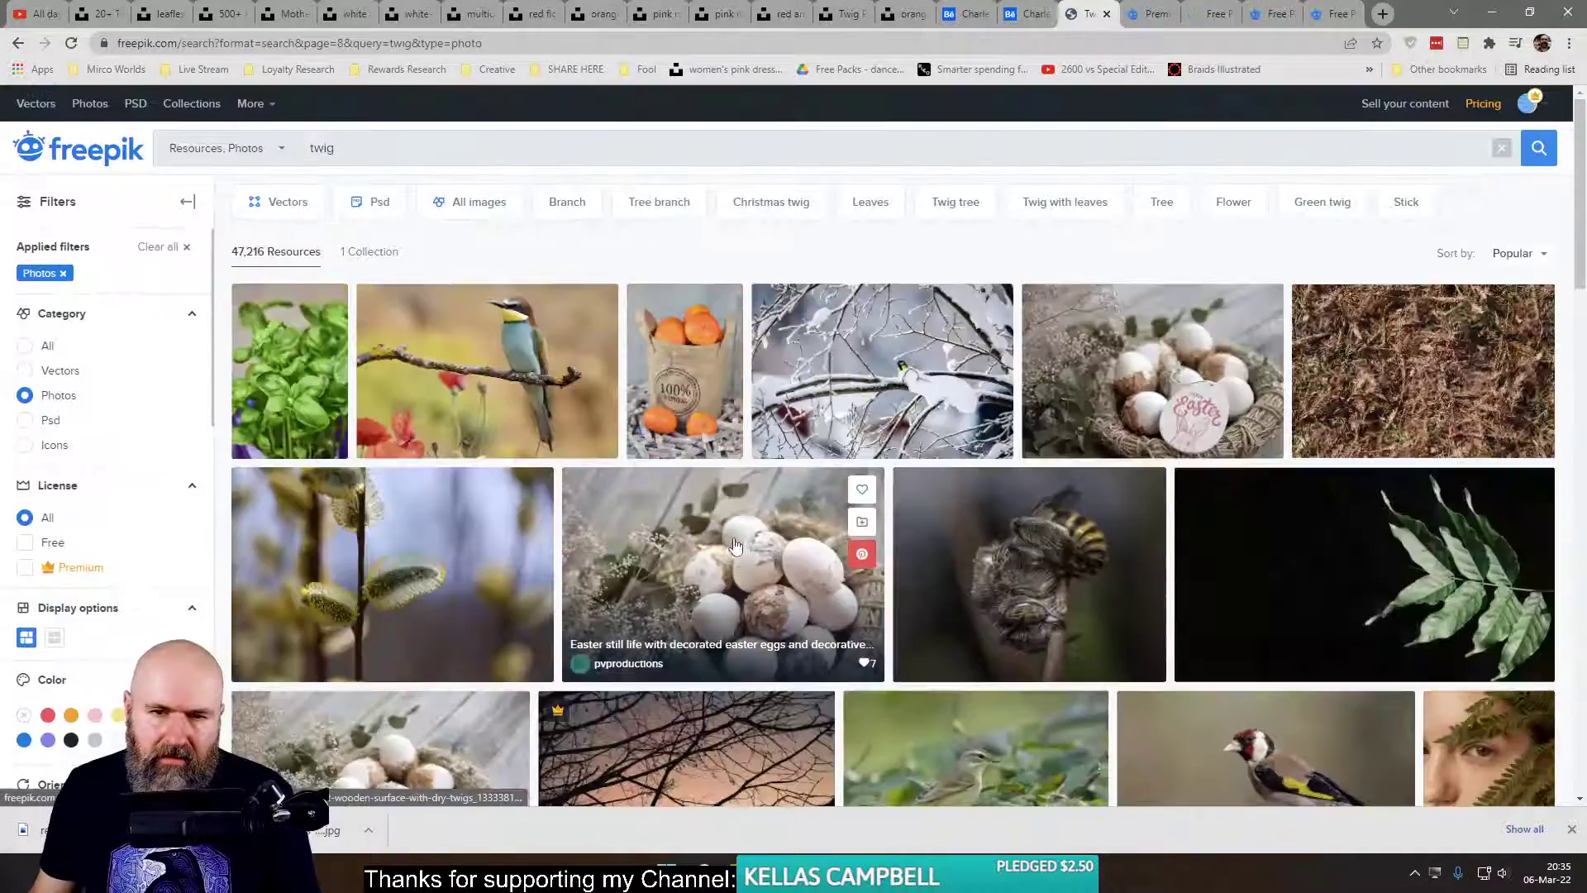
{"action": "scroll", "coordinate": [740, 538], "scroll_direction": "down", "scroll_amount": 5}
{"action": "scroll", "coordinate": [743, 533], "scroll_direction": "down", "scroll_amount": 1}
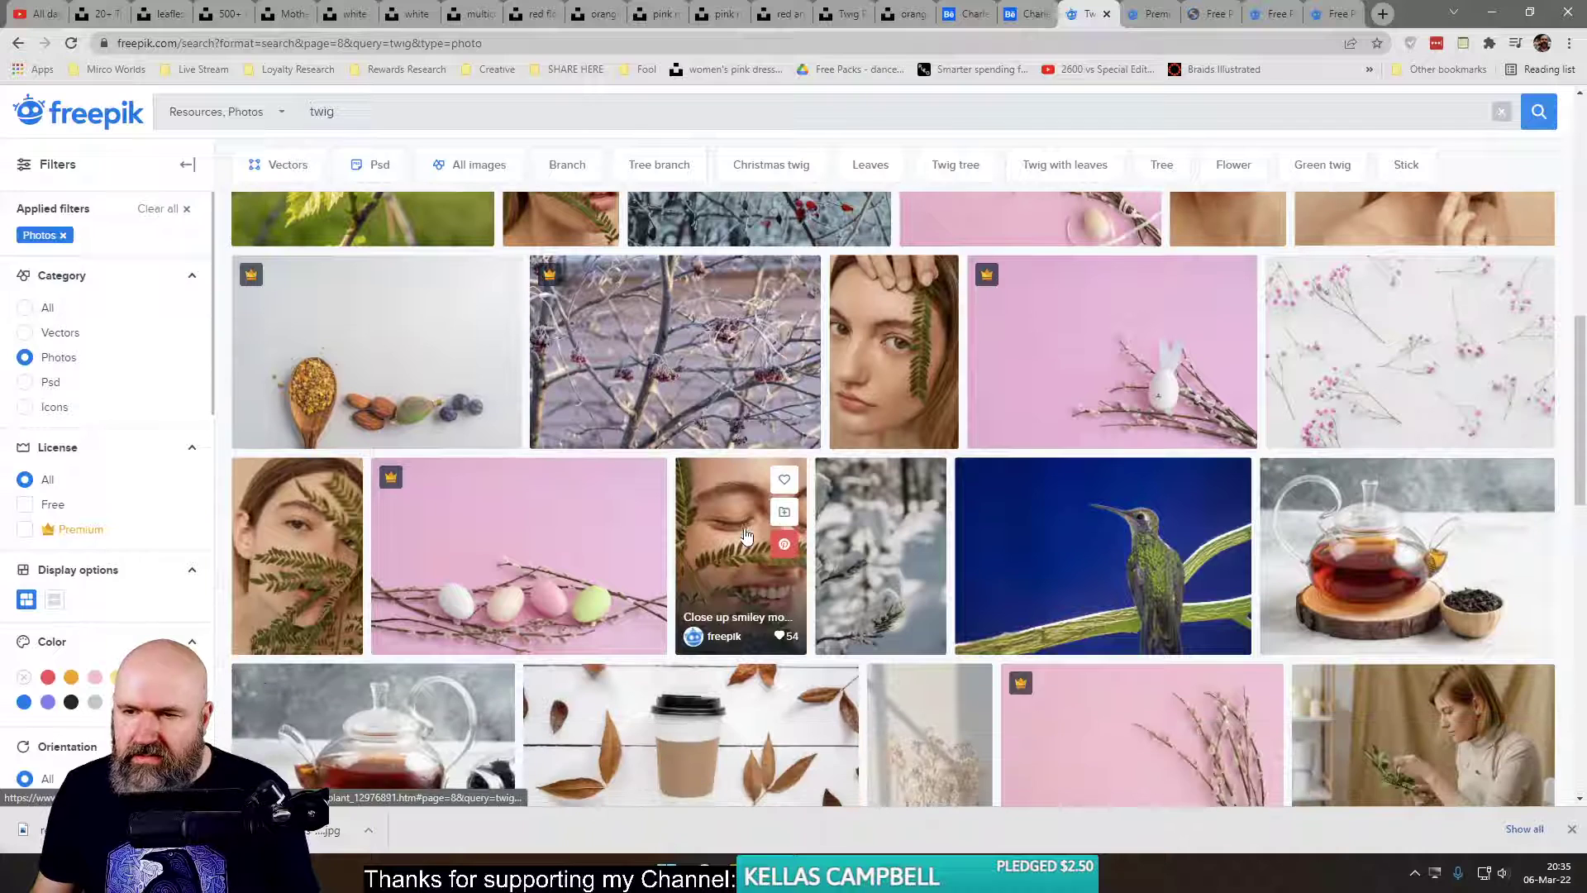
{"action": "right_click", "coordinate": [1341, 320]}
{"action": "left_click", "coordinate": [1381, 331]}
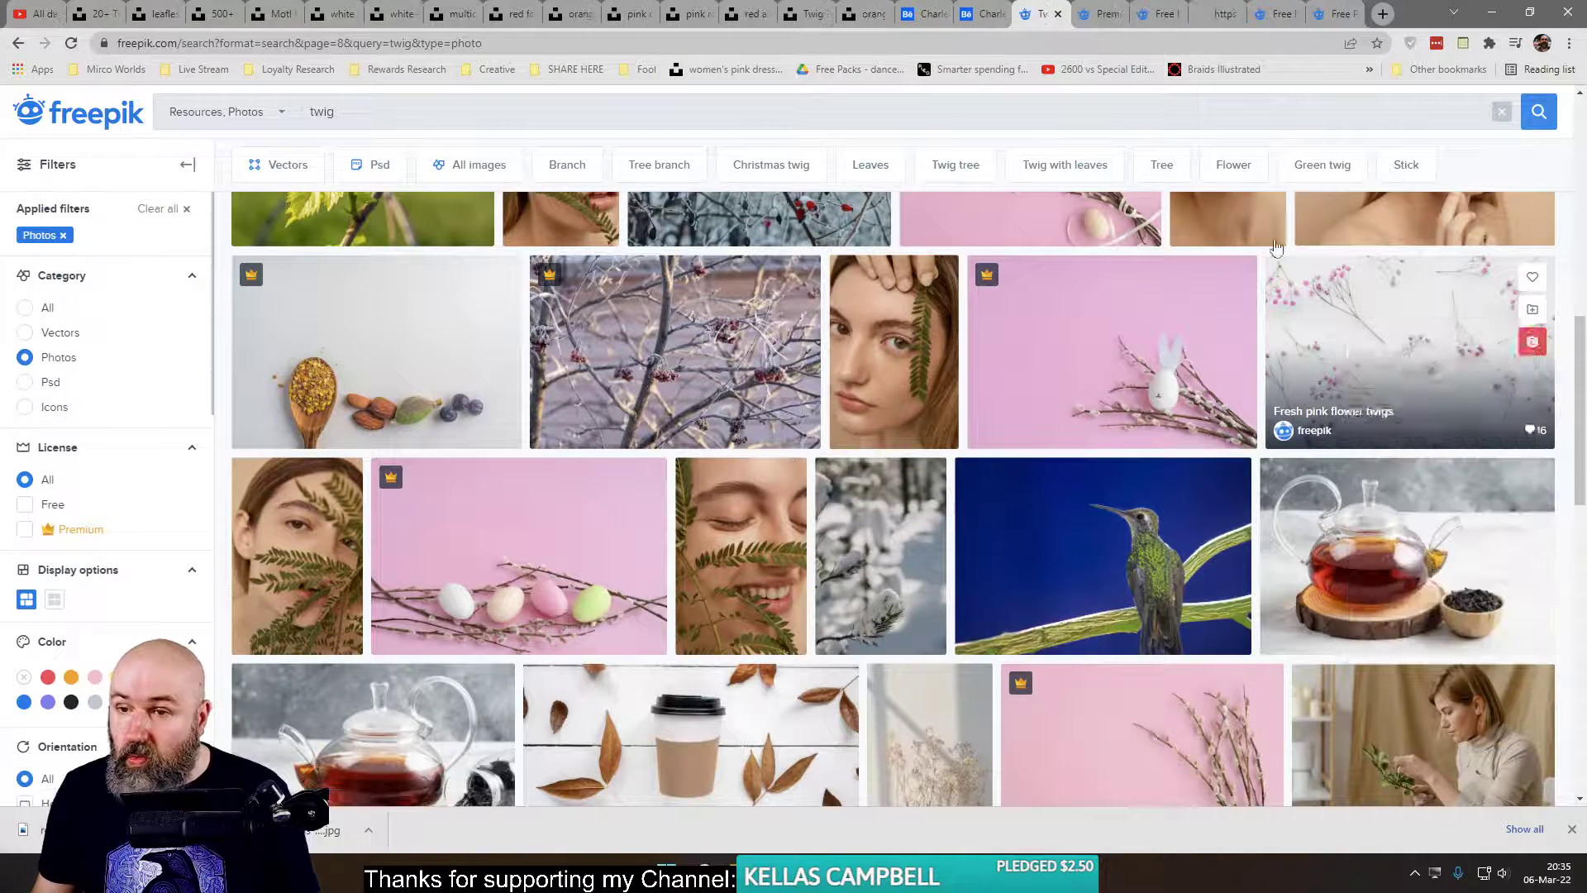
- Review the "Fresh pink flower twigs" photo and the related flower photos suggested beneath it
{"action": "left_click", "coordinate": [1162, 14]}
{"action": "left_click", "coordinate": [1217, 14]}
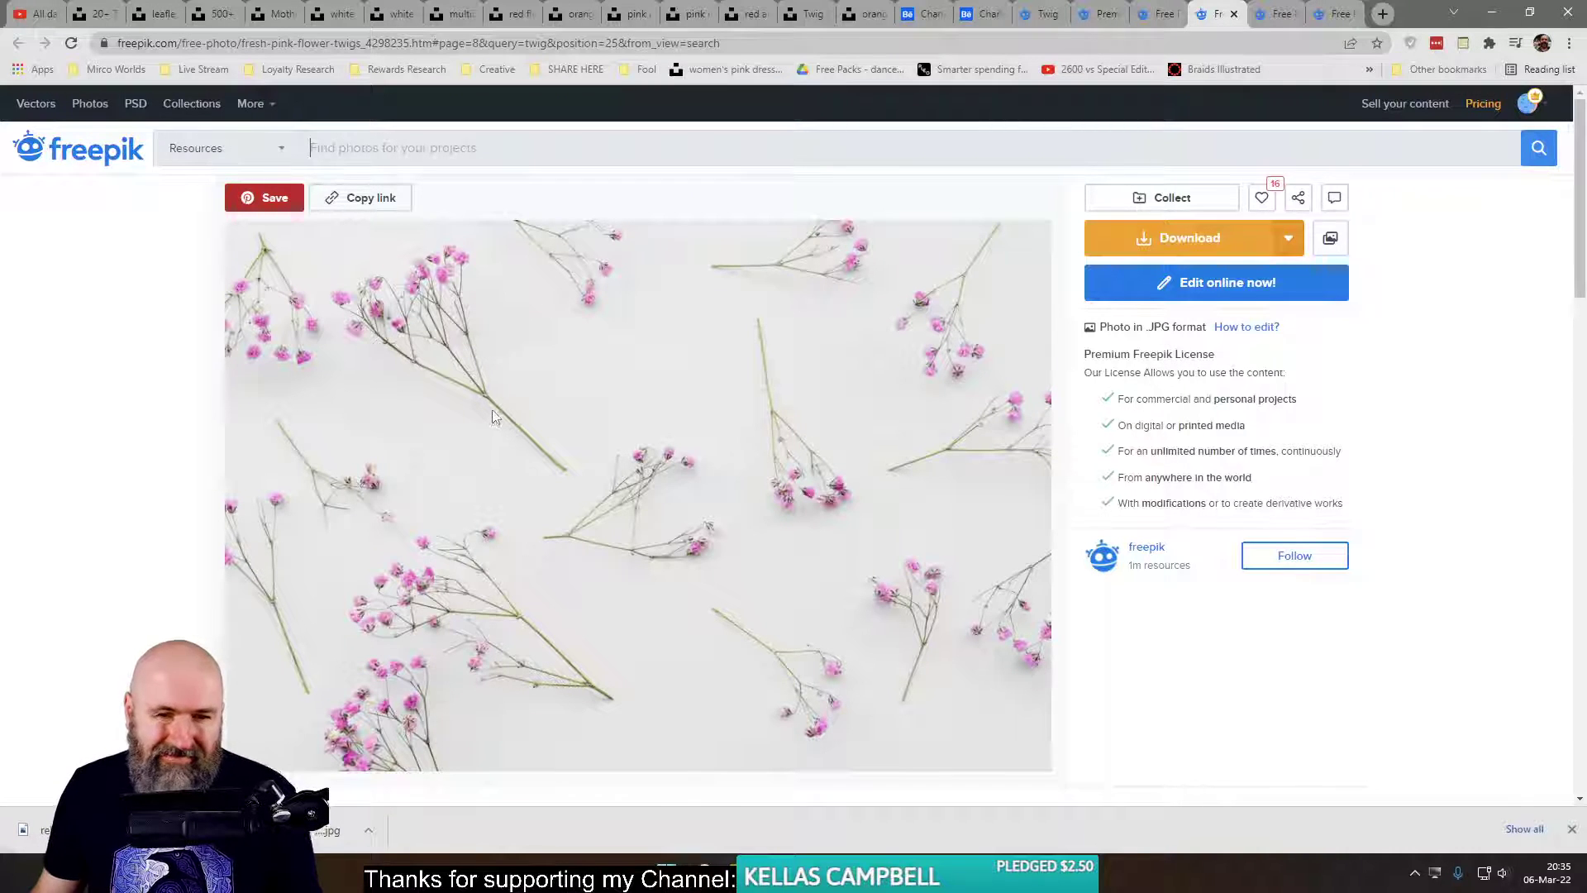
{"action": "scroll", "coordinate": [497, 425], "scroll_direction": "down", "scroll_amount": 7}
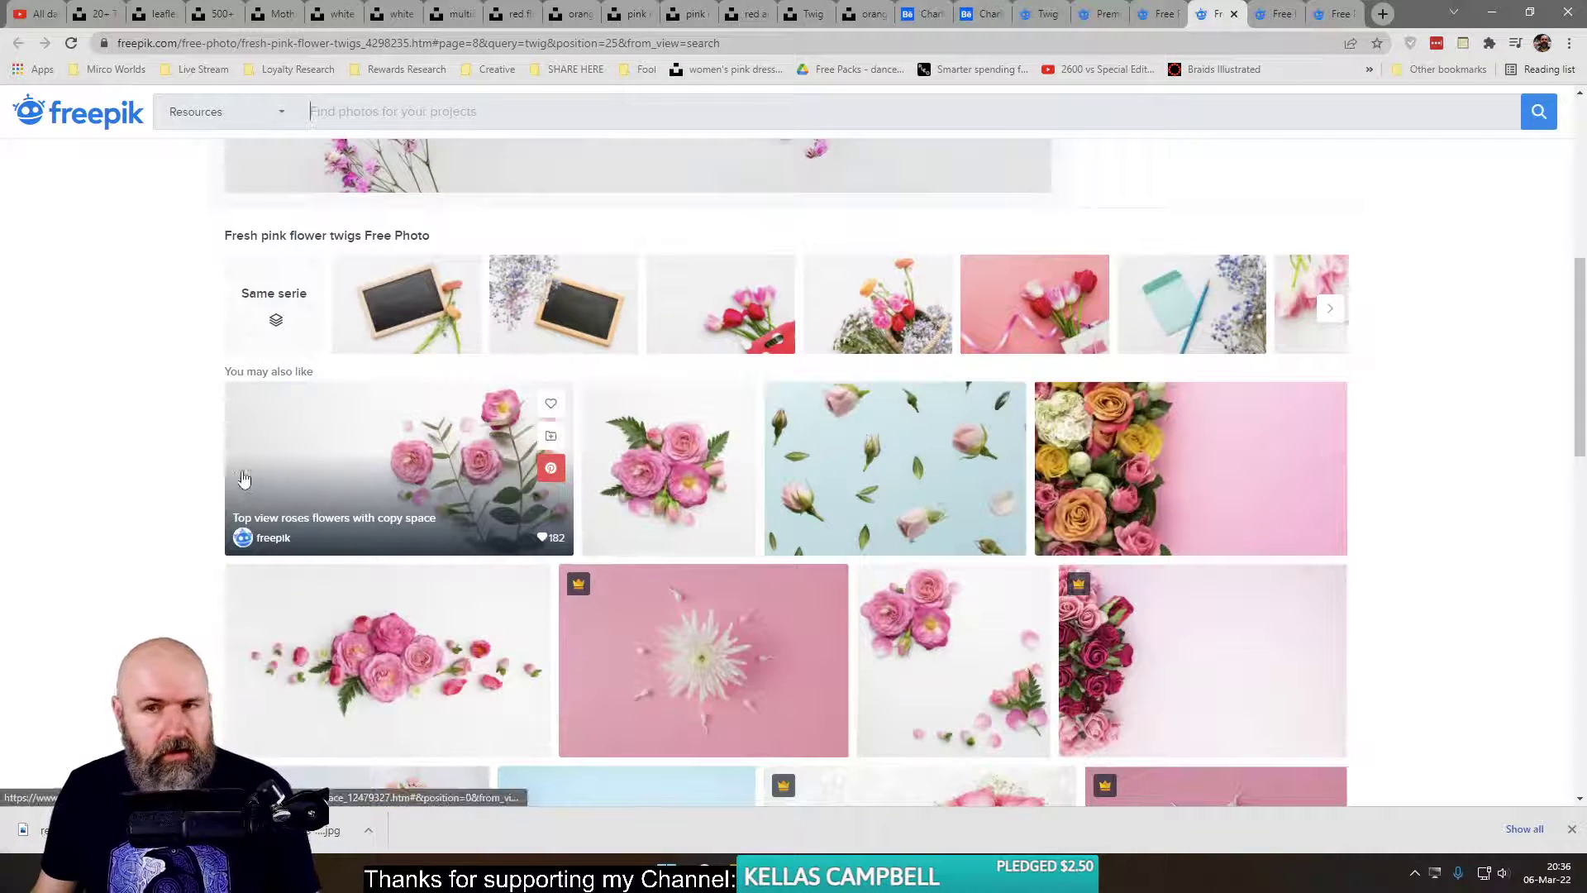
{"action": "scroll", "coordinate": [291, 473], "scroll_direction": "down", "scroll_amount": 4}
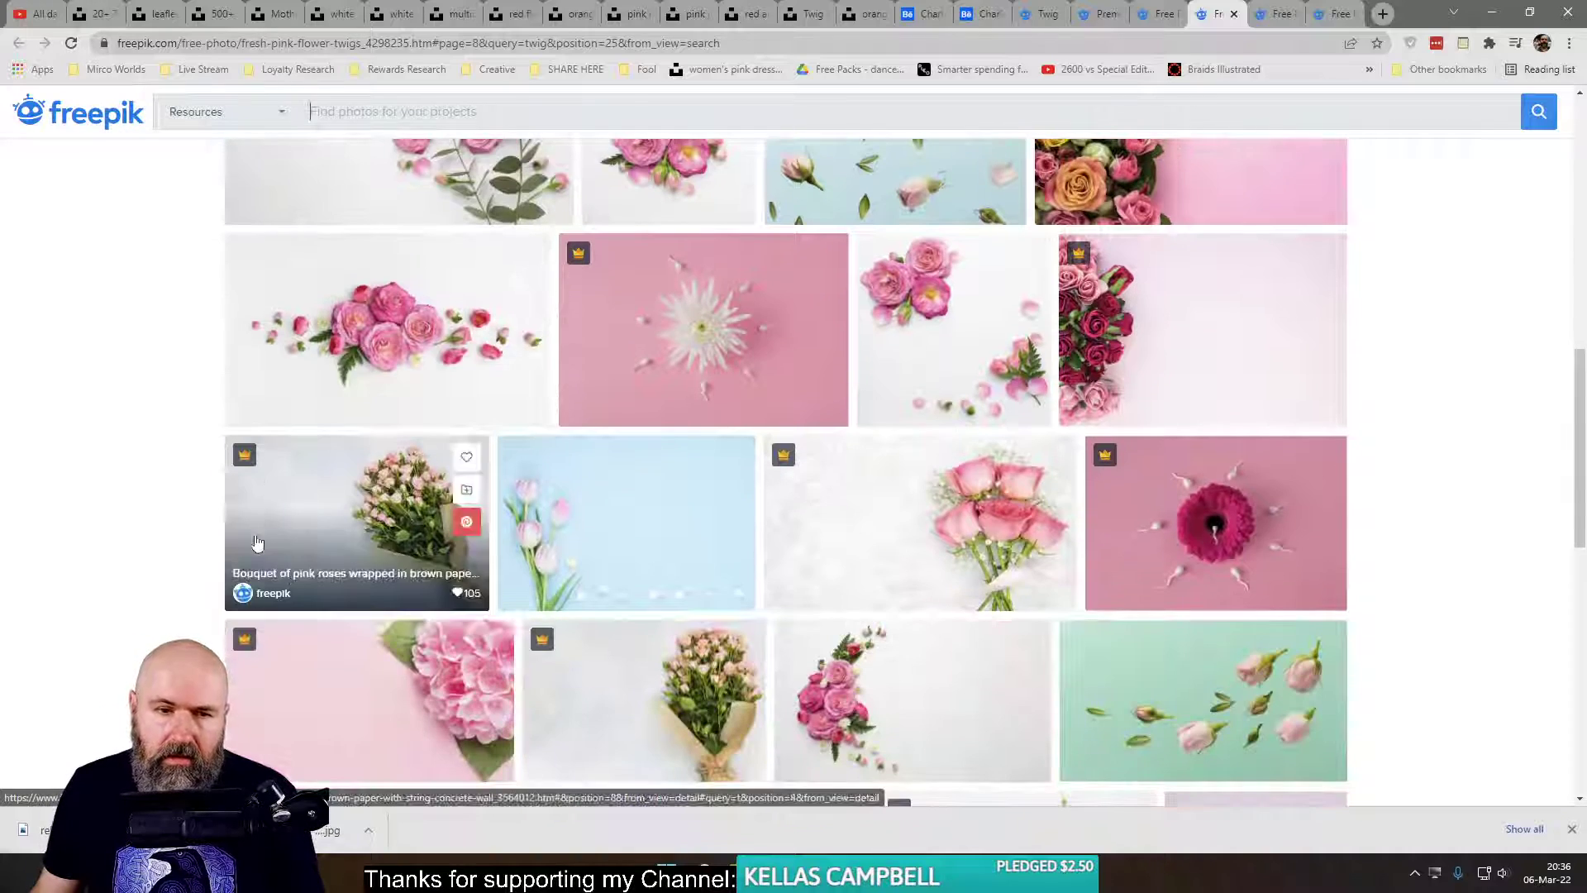
{"action": "scroll", "coordinate": [331, 519], "scroll_direction": "down", "scroll_amount": 6}
{"action": "scroll", "coordinate": [330, 519], "scroll_direction": "up", "scroll_amount": 15}
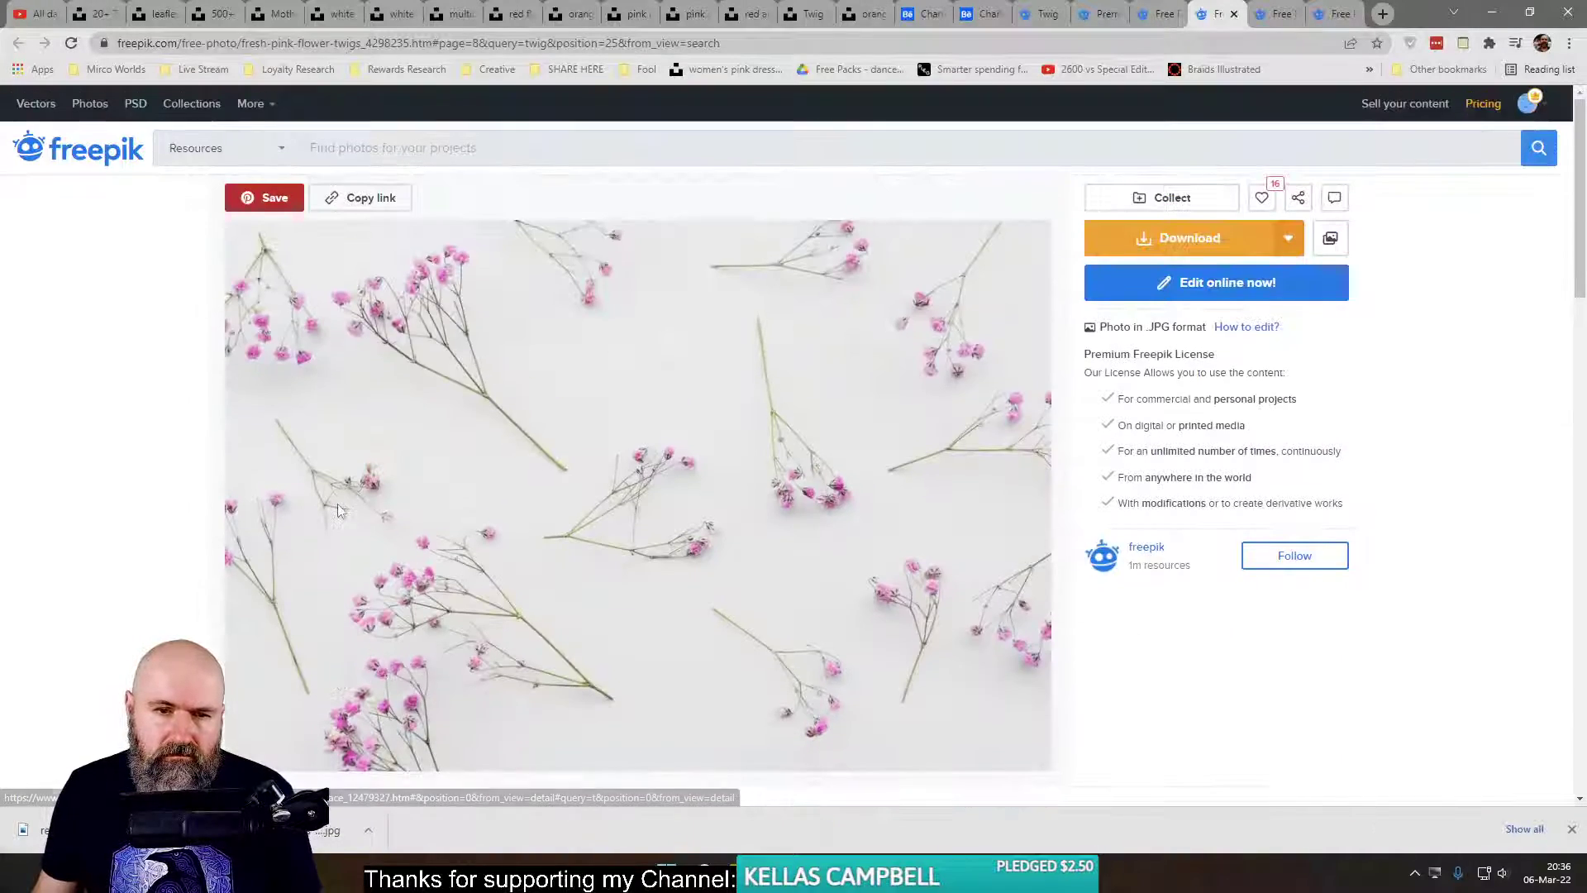
- Download the photo as fresh-pink-flower-twigs.jpg into the 09 WK folder, together with its licence file
{"action": "left_click", "coordinate": [1182, 238]}
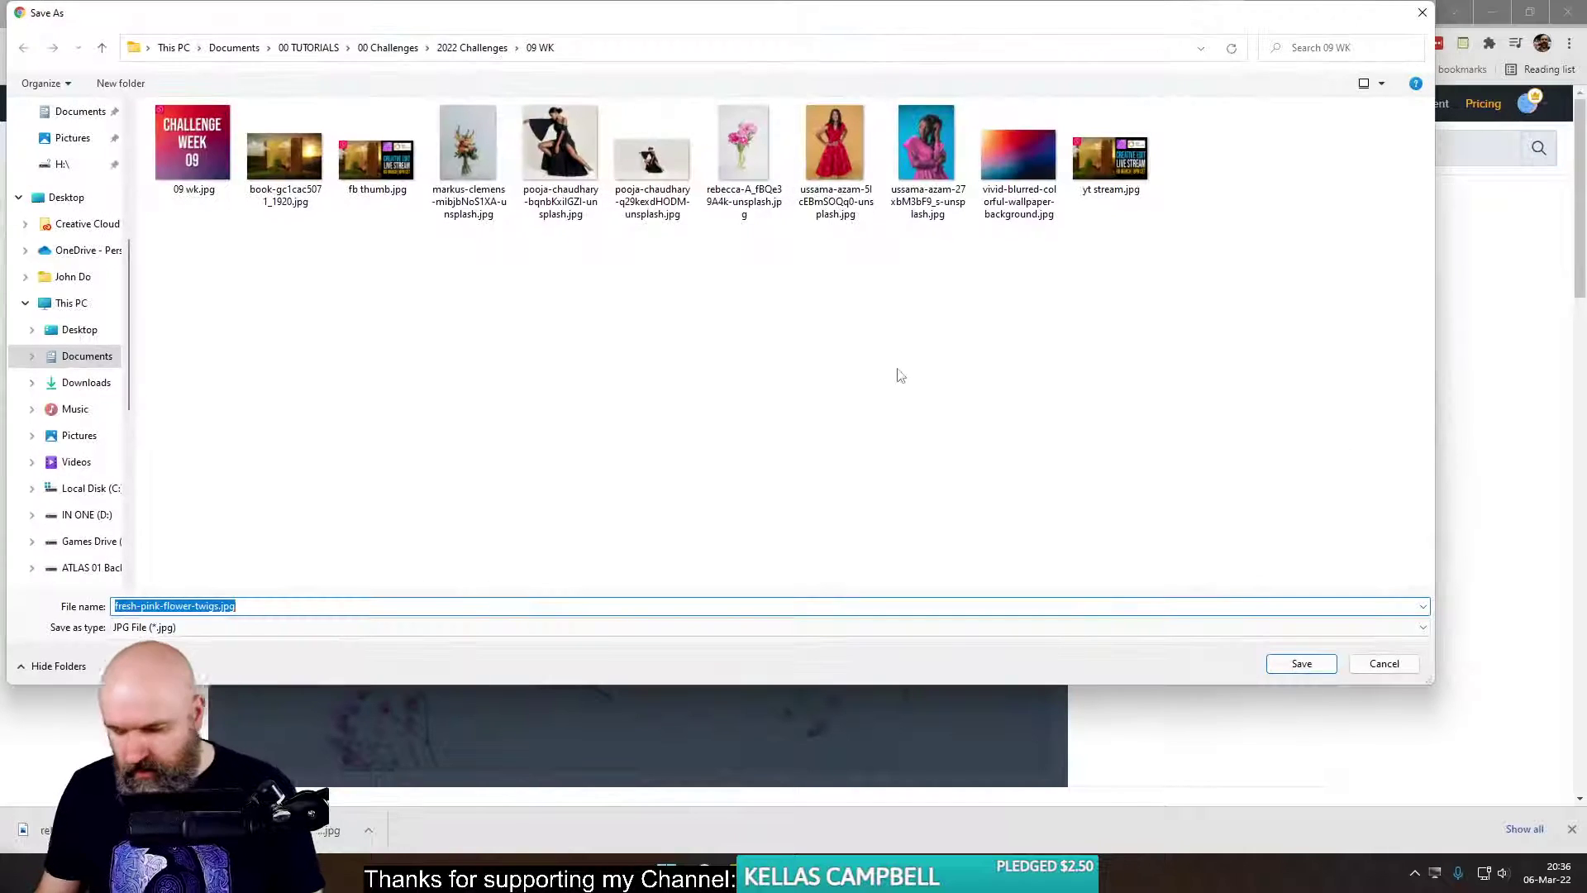
{"action": "key", "text": "Return"}
{"action": "left_click", "coordinate": [566, 460]}
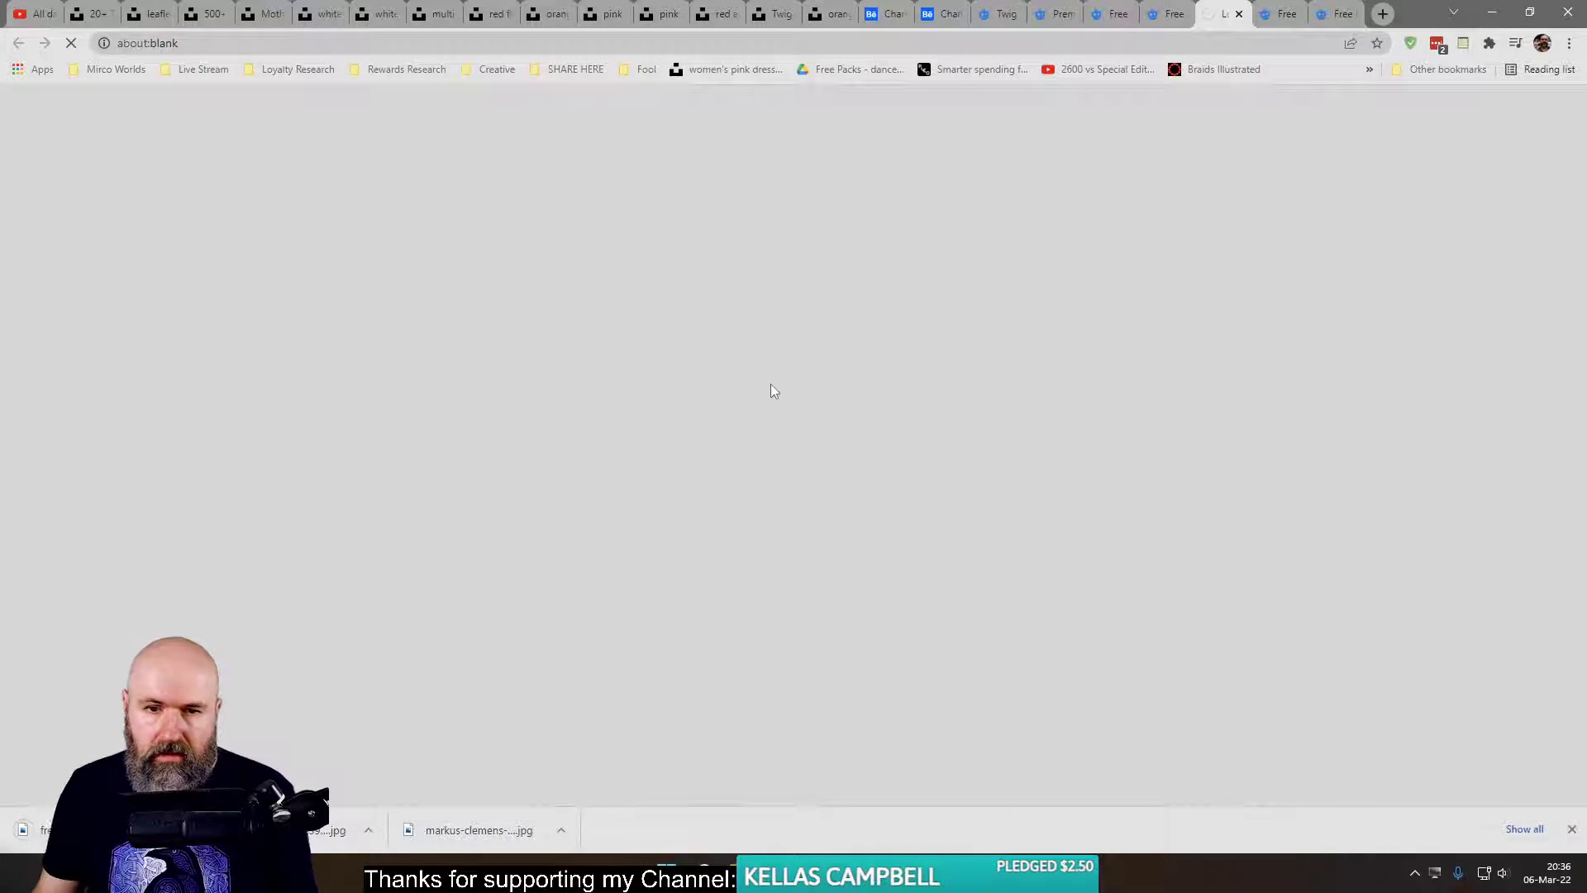
{"action": "key", "text": "Return"}
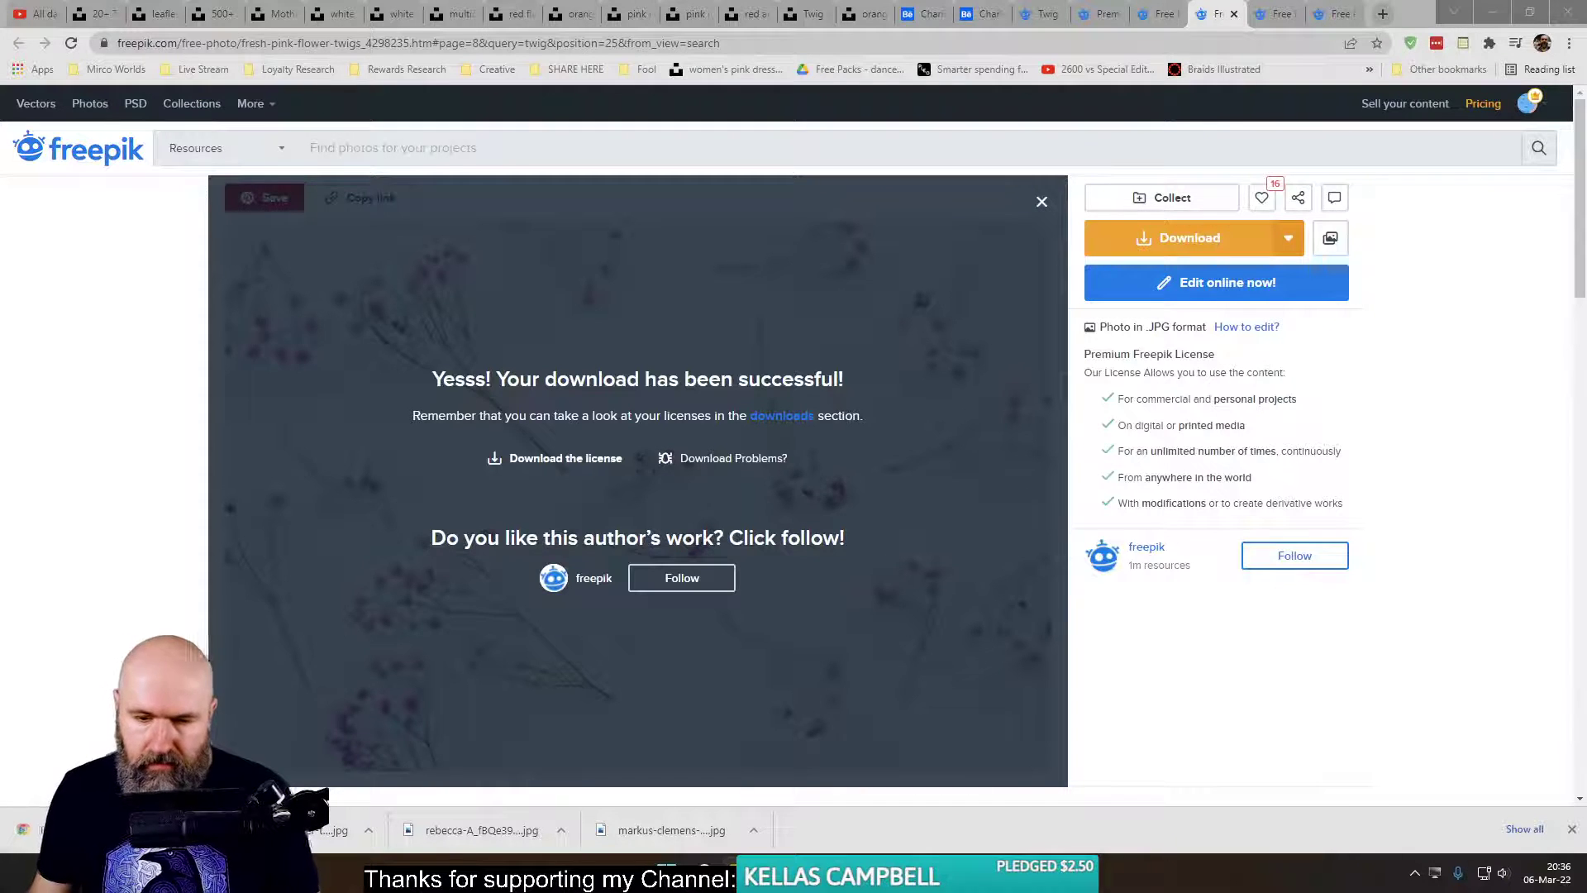
- Switch to Affinity Photo and open fresh-pink-flower-twigs.jpg from the 09 WK folder
{"action": "key", "text": "alt+Tab"}
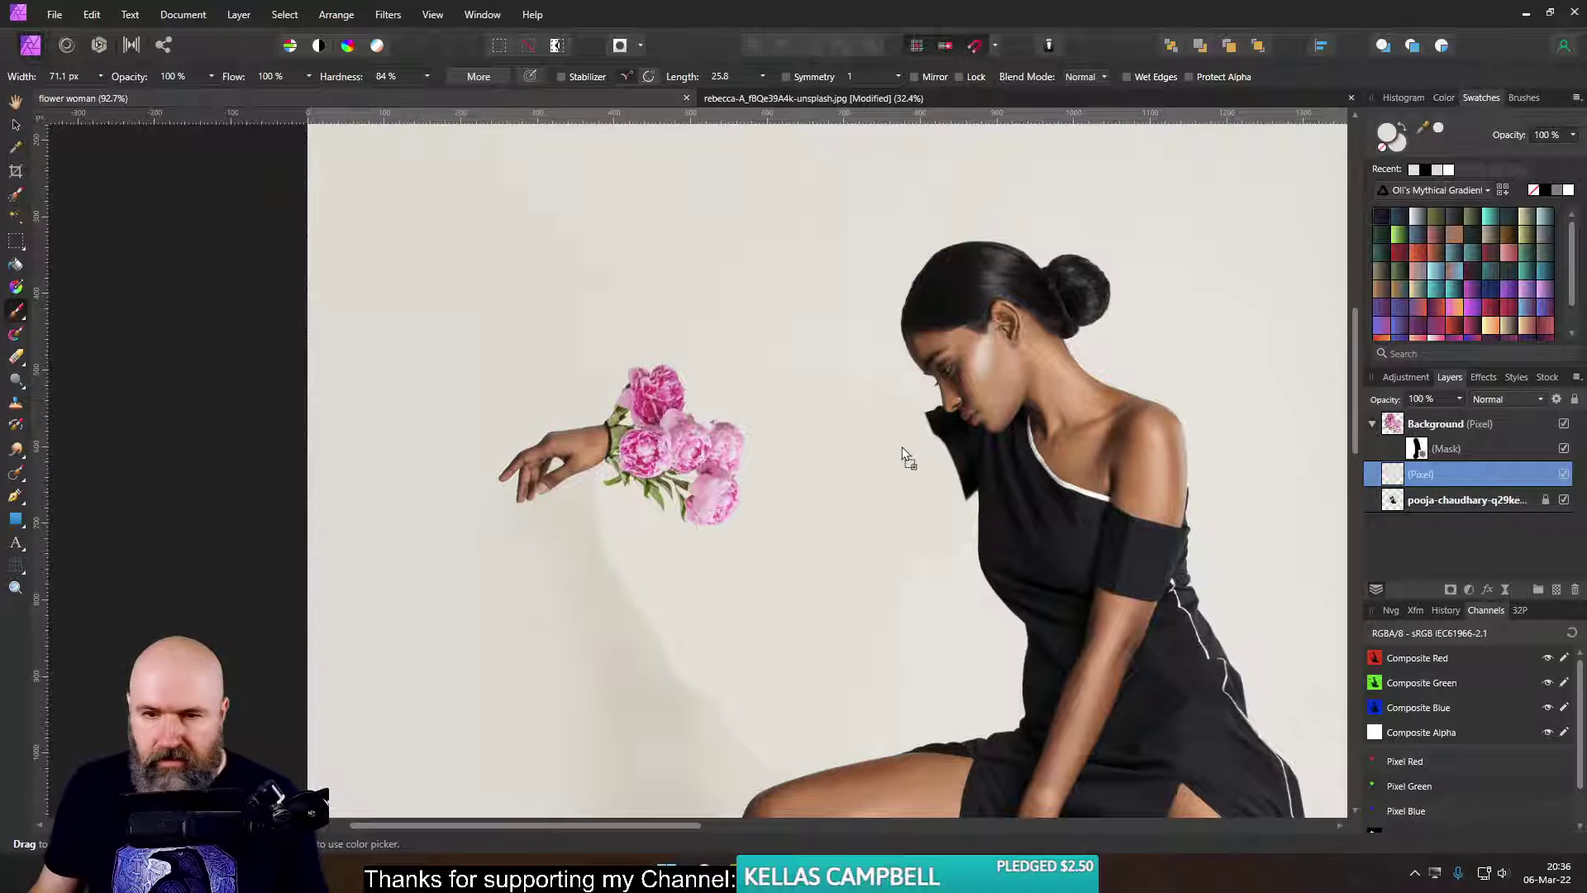
{"action": "left_click", "coordinate": [53, 13]}
{"action": "left_click", "coordinate": [53, 204]}
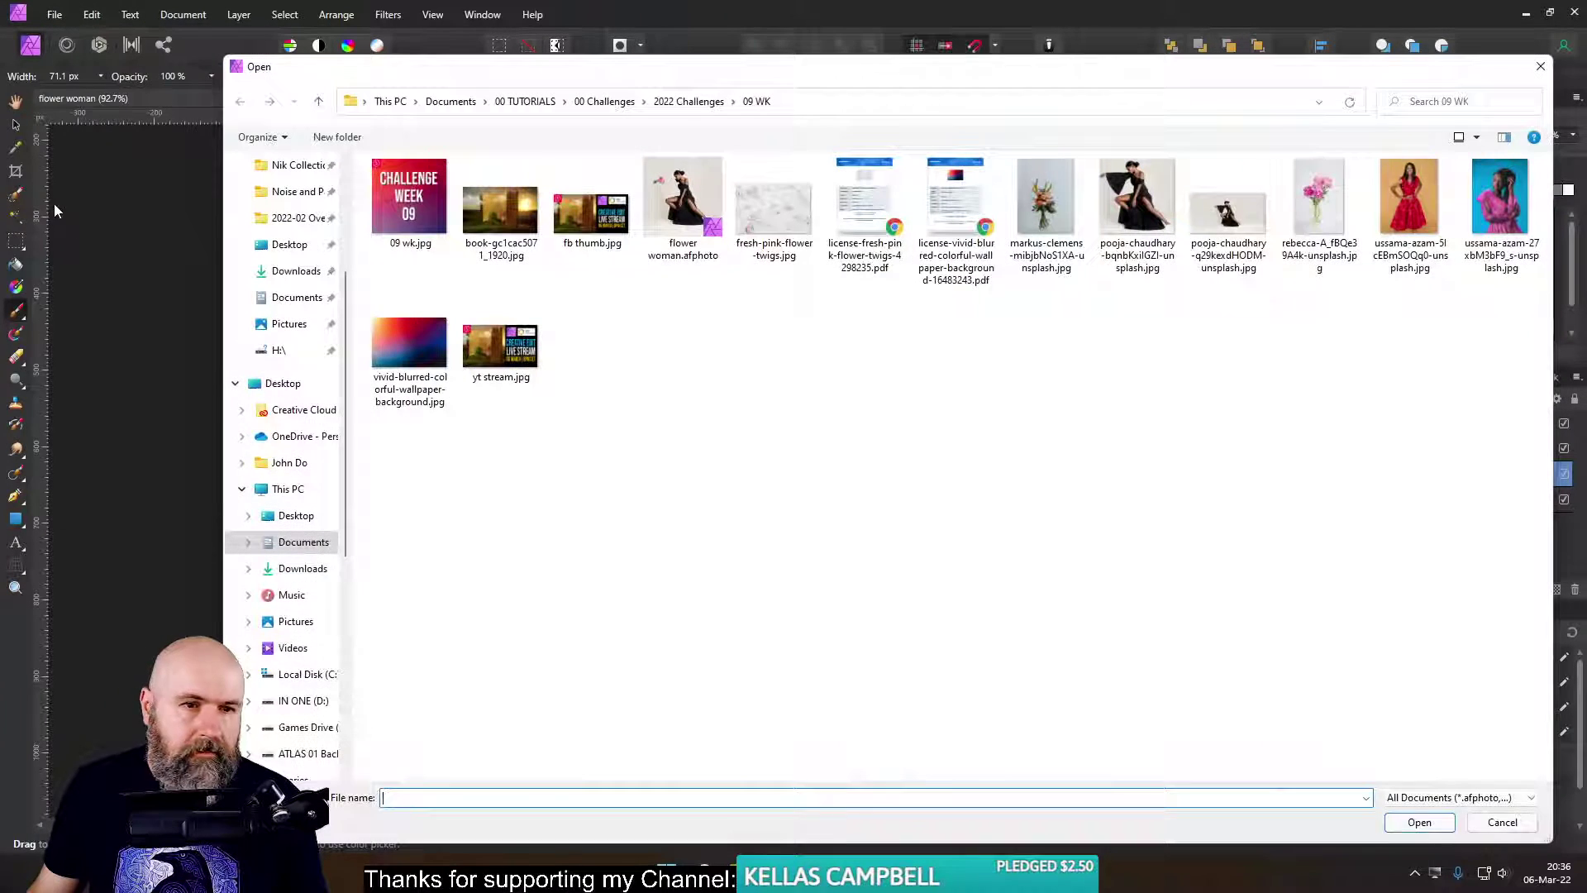
{"action": "double_click", "coordinate": [748, 210]}
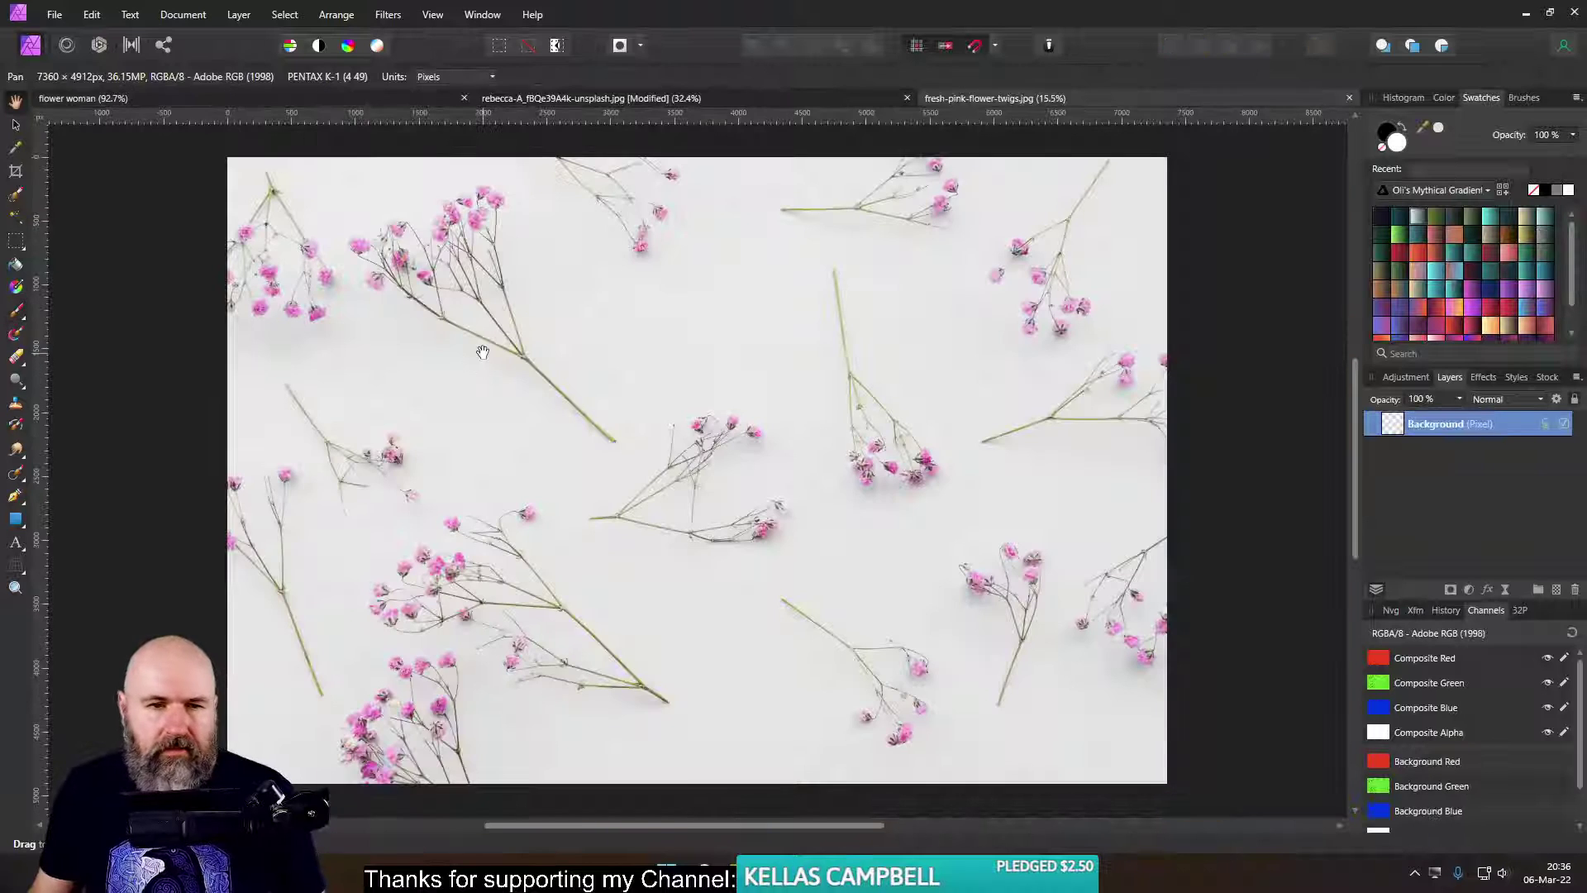
- Outline the upright twig right of centre with the Freehand Selection Tool and copy it into the flower woman document
{"action": "left_click", "coordinate": [17, 240]}
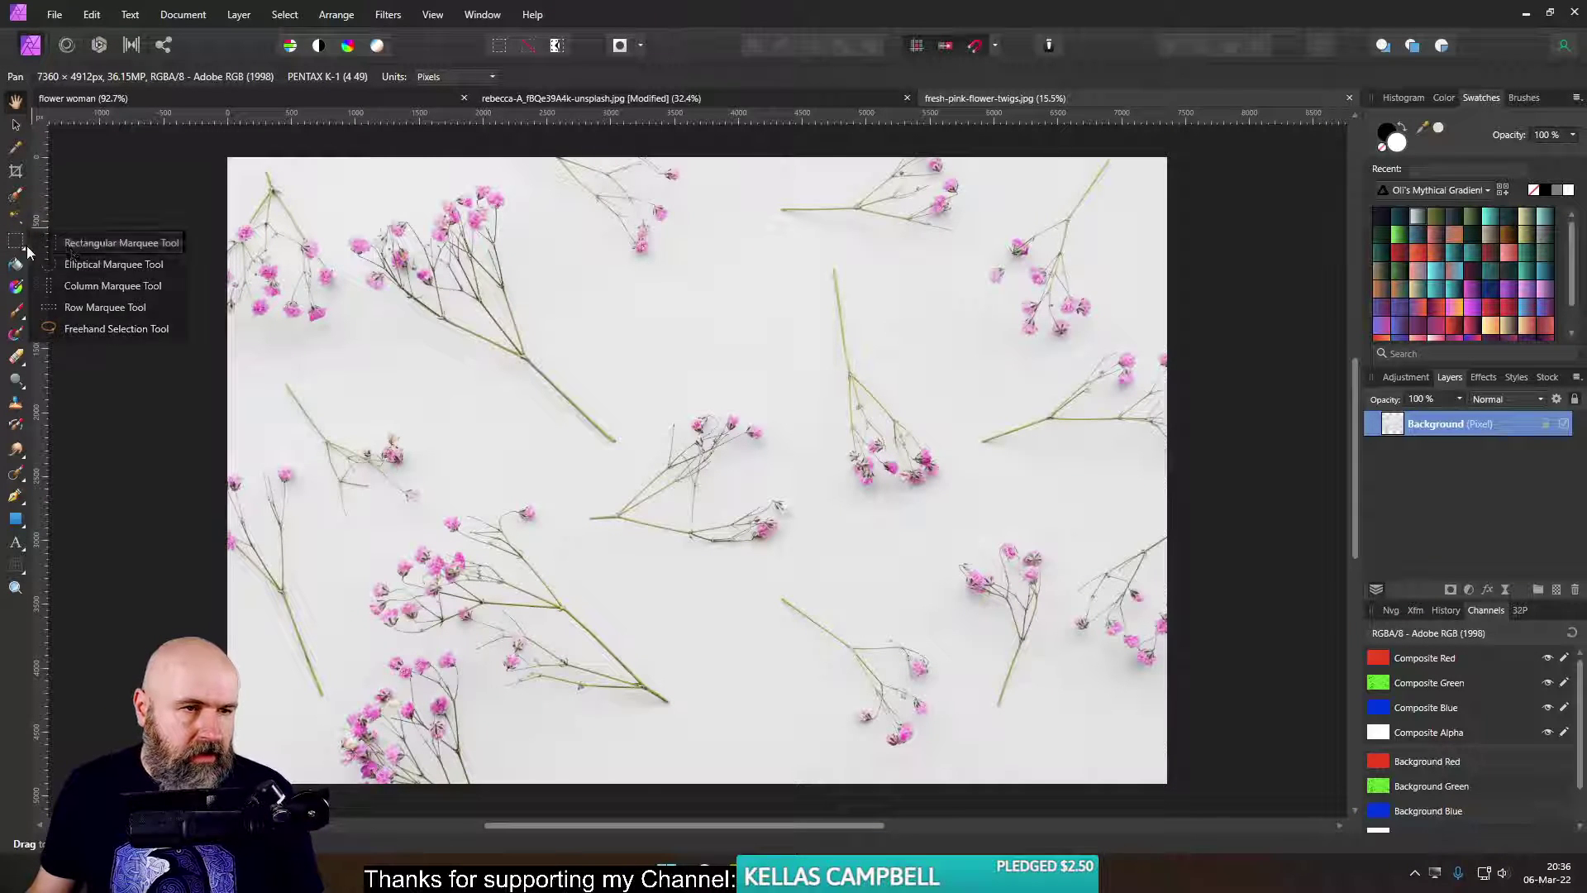
{"action": "left_click", "coordinate": [91, 331]}
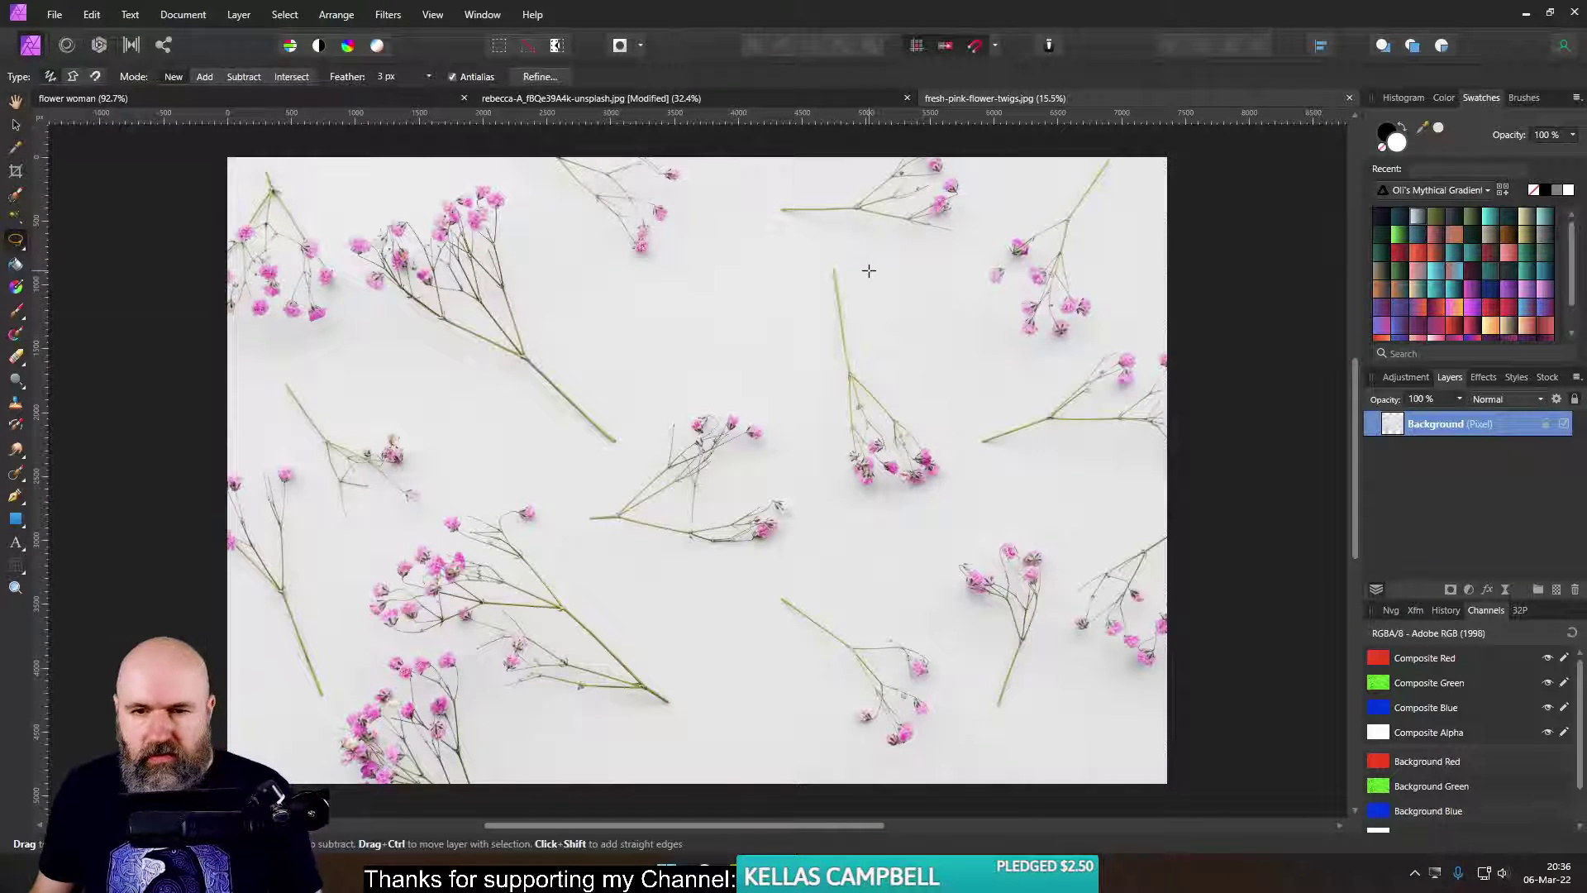
{"action": "mouse_move", "coordinate": [856, 276]}
{"action": "left_mouse_down"}
{"action": "mouse_move", "coordinate": [811, 327]}
{"action": "mouse_move", "coordinate": [823, 477]}
{"action": "mouse_move", "coordinate": [882, 526]}
{"action": "mouse_move", "coordinate": [956, 502]}
{"action": "mouse_move", "coordinate": [902, 314]}
{"action": "mouse_move", "coordinate": [860, 279]}
{"action": "left_mouse_up"}
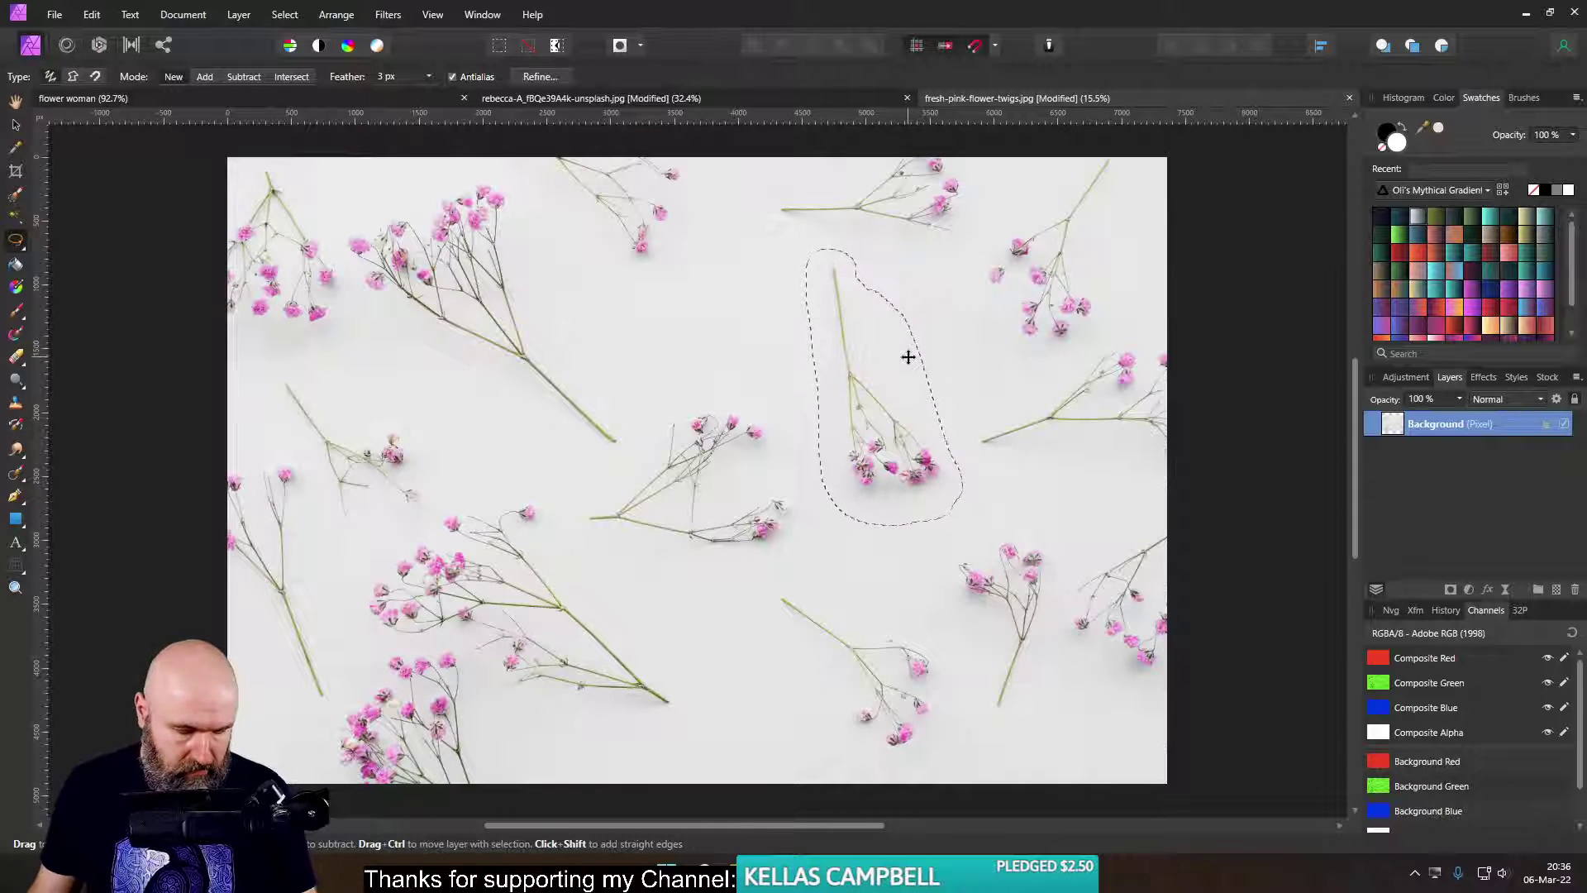
{"action": "key", "text": "ctrl+c"}
{"action": "left_click", "coordinate": [379, 101]}
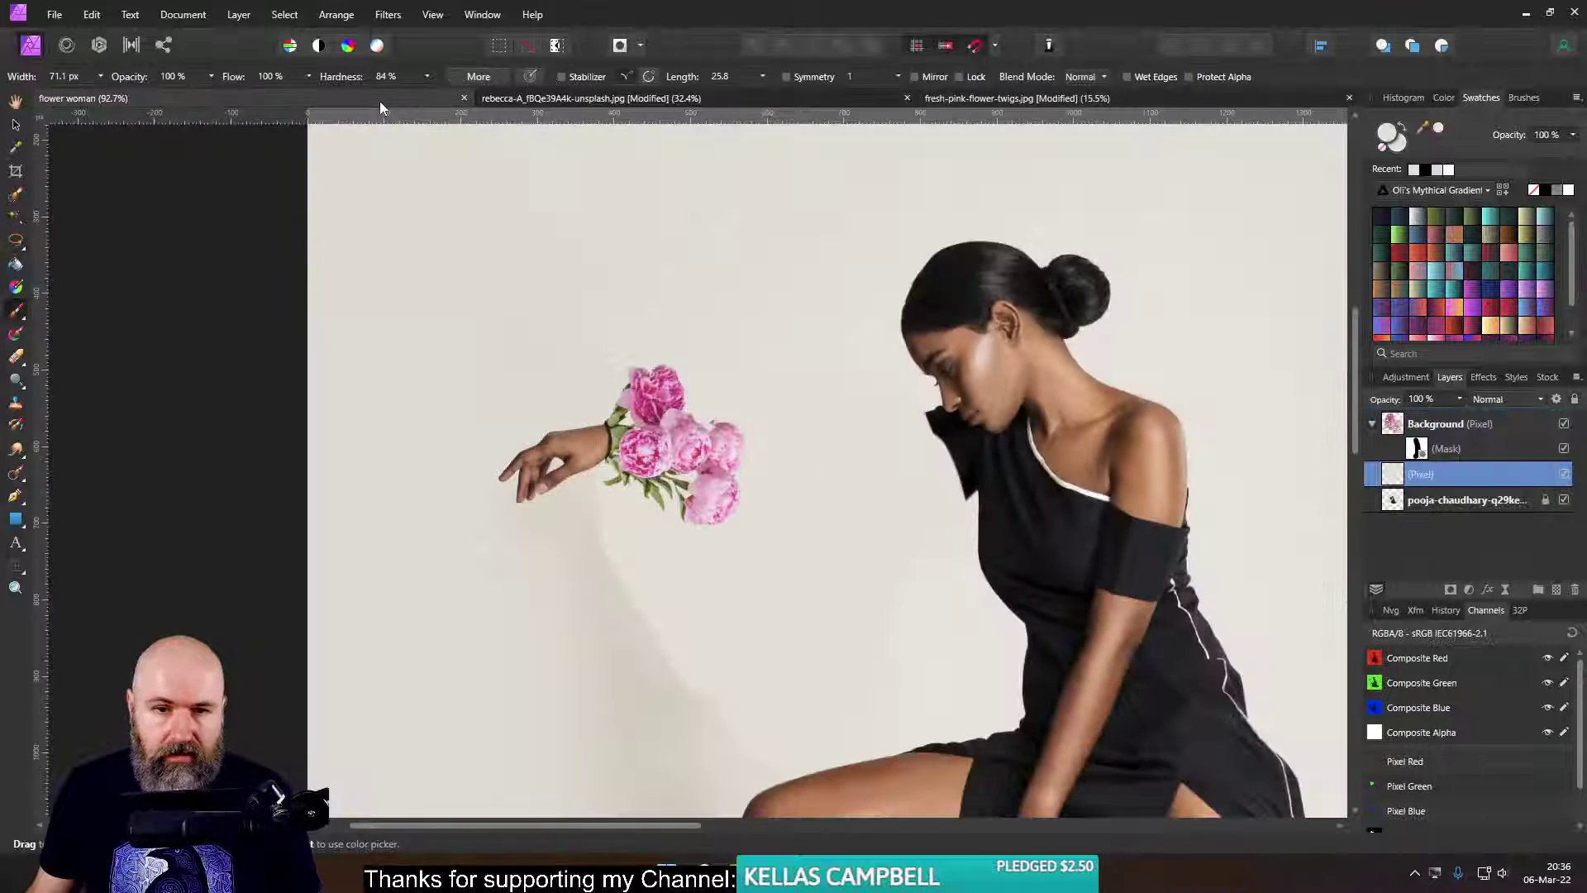
{"action": "key", "text": "ctrl+v"}
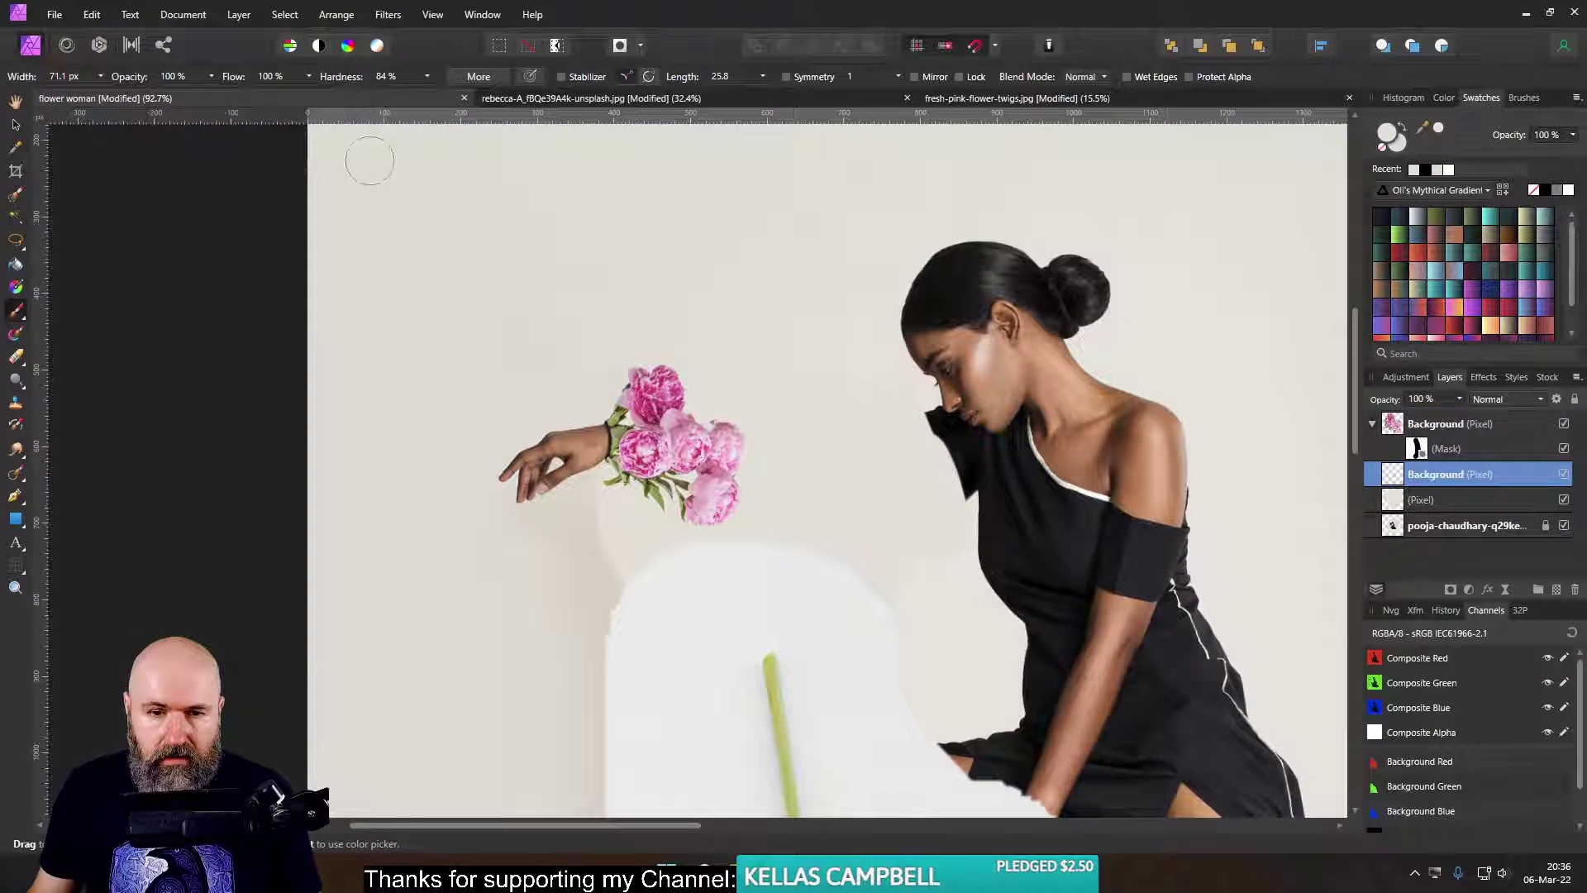
- Shrink and rotate the pasted twig, placing it so its stem emerges from behind the peonies at the wrist with blossoms pointing up
{"action": "left_click", "coordinate": [15, 124]}
{"action": "scroll", "coordinate": [676, 542], "scroll_direction": "down", "scroll_amount": 5}
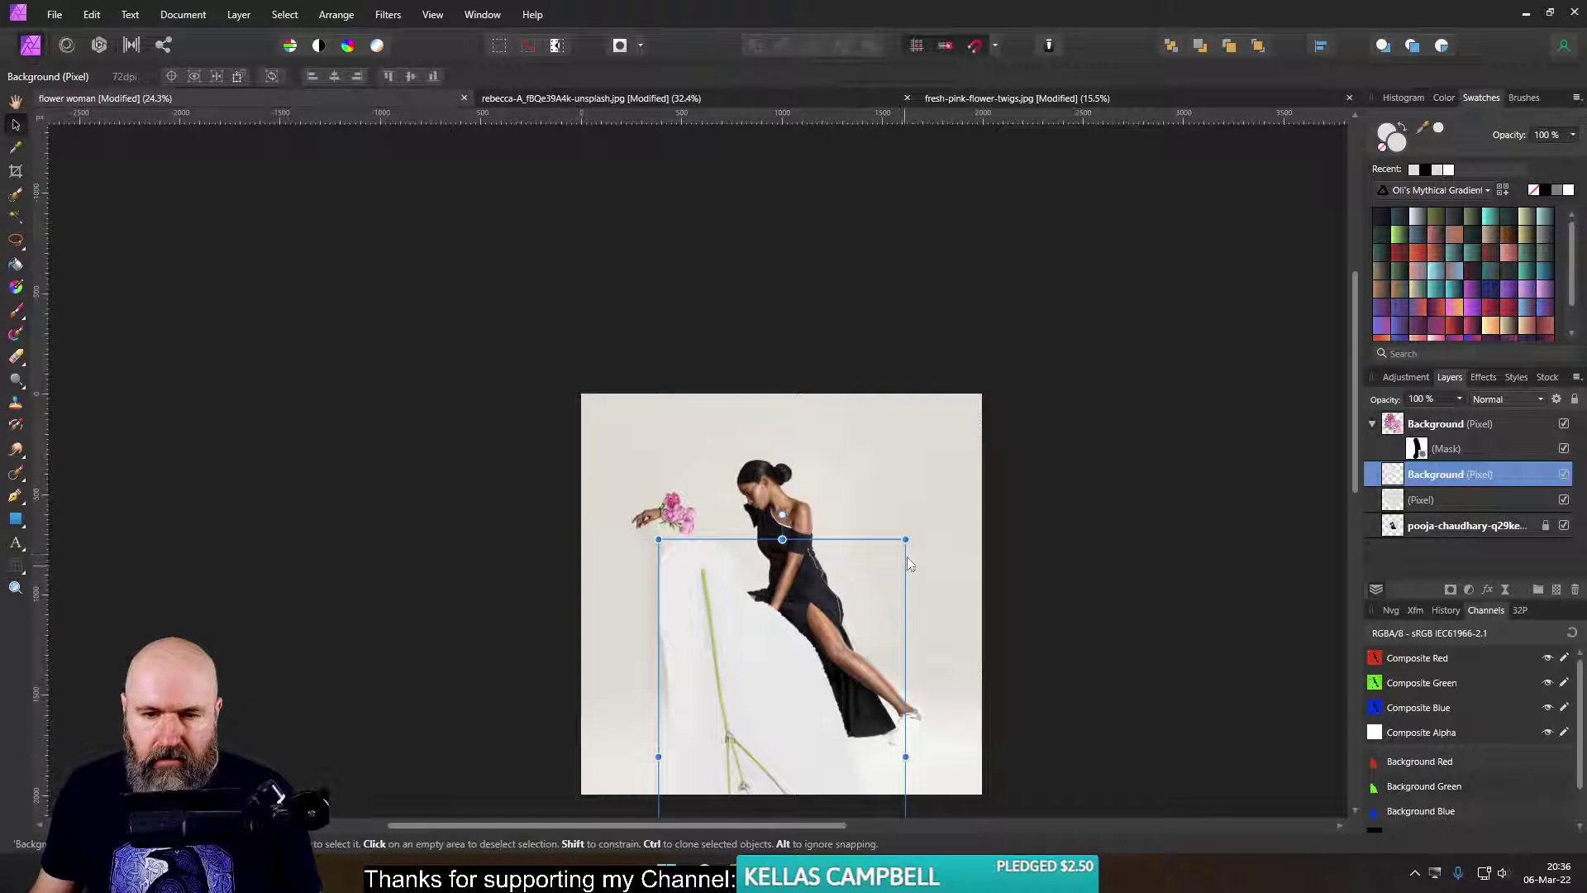
{"action": "left_click_drag", "start_coordinate": [905, 539], "coordinate": [602, 640]}
{"action": "left_click_drag", "start_coordinate": [864, 608], "coordinate": [726, 497]}
{"action": "scroll", "coordinate": [678, 514], "scroll_direction": "up", "scroll_amount": 8}
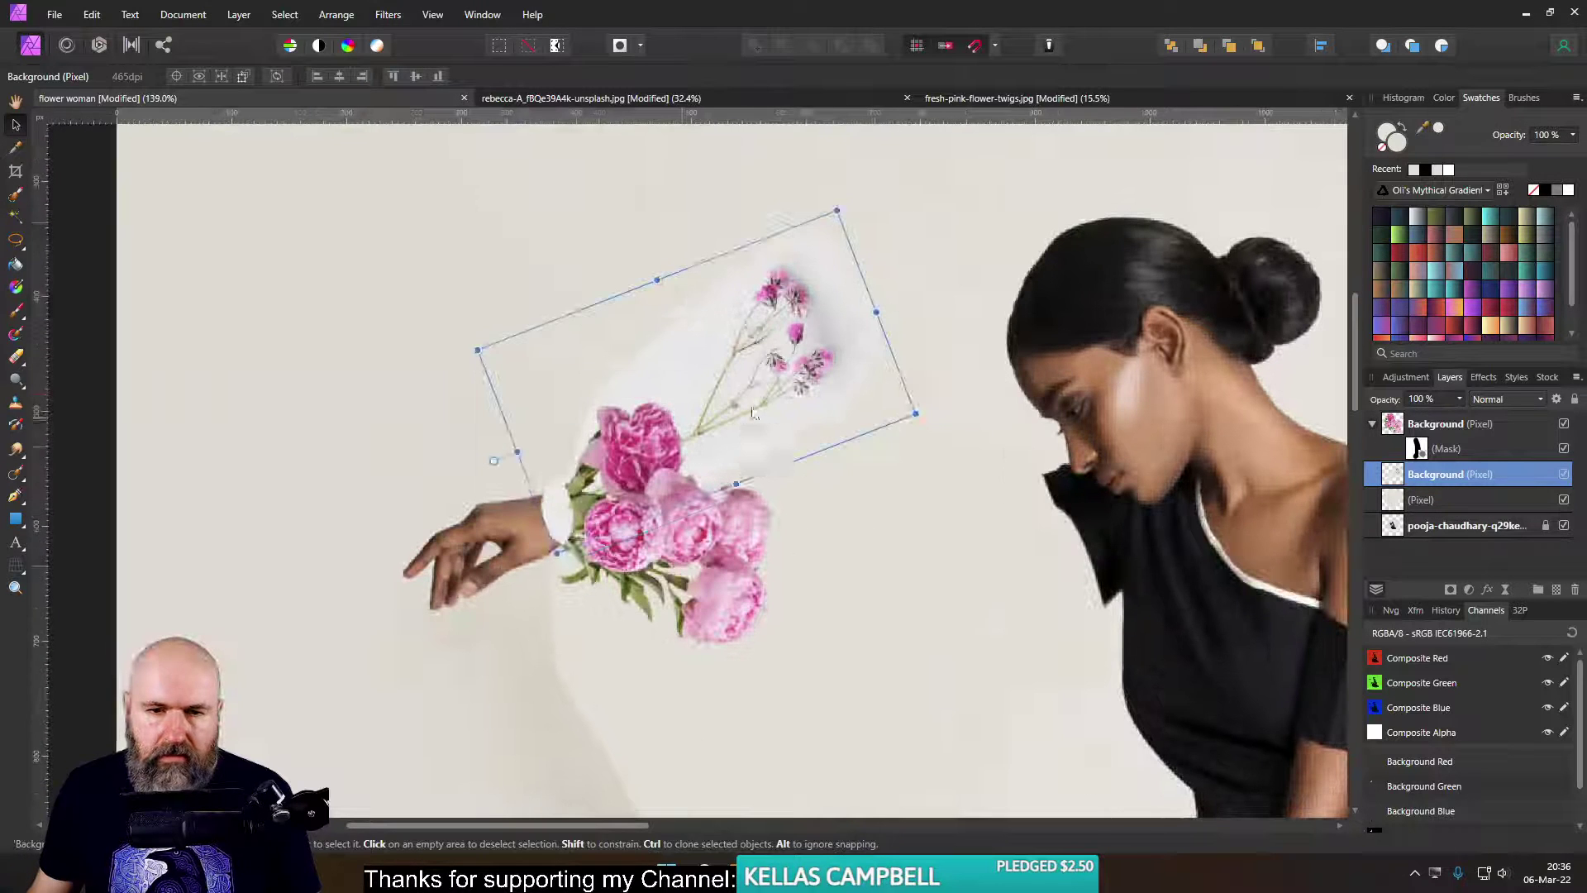
{"action": "left_click_drag", "start_coordinate": [754, 414], "coordinate": [784, 434]}
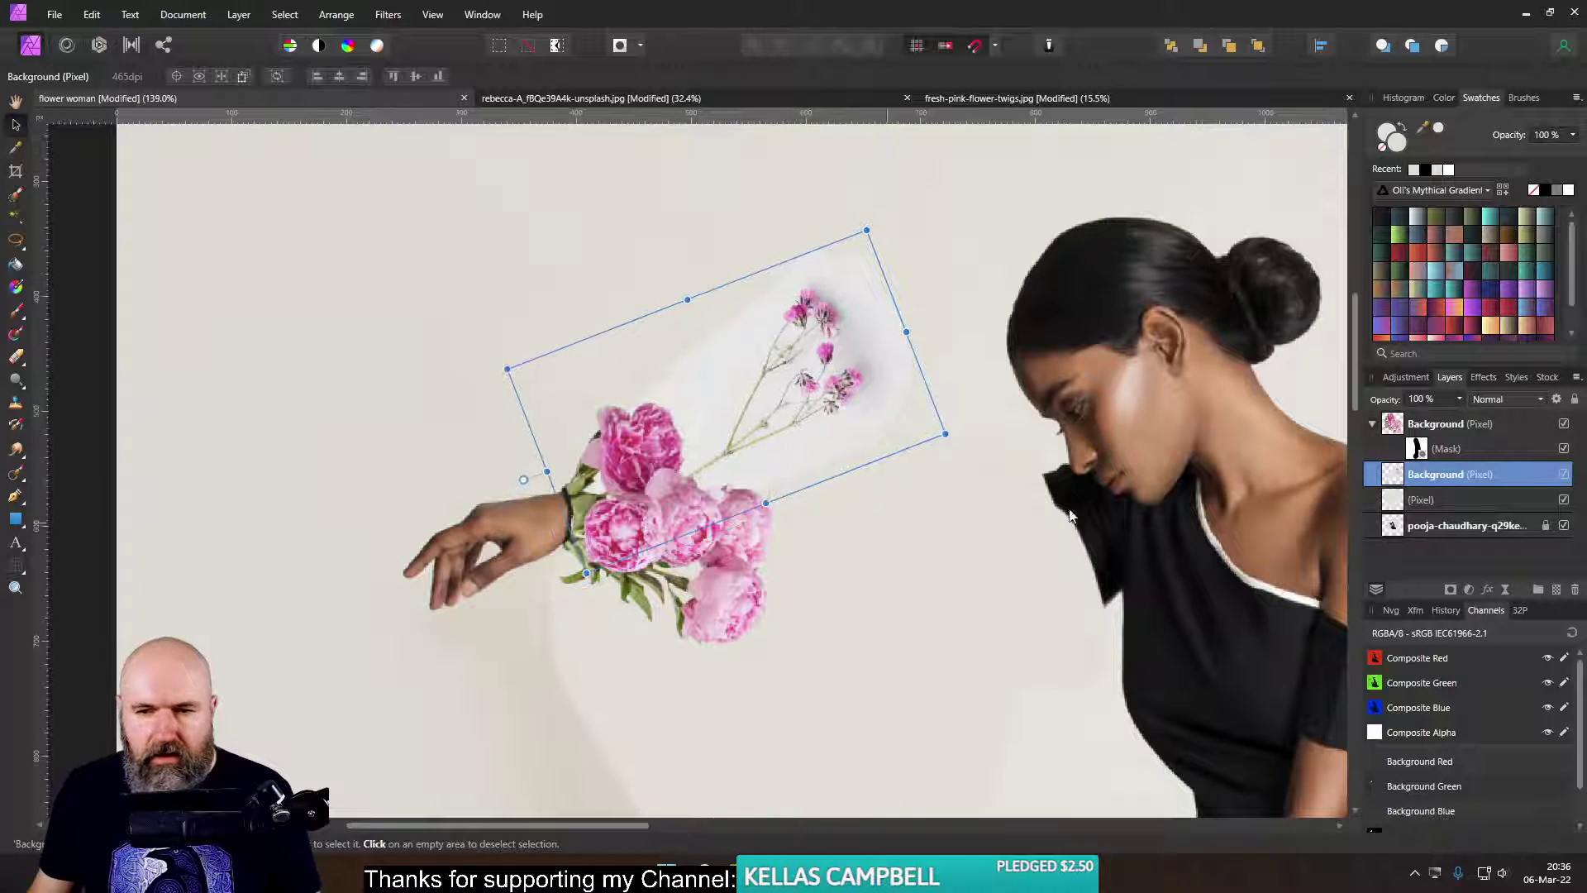
- Set the twig layer's blend mode to Darken and inspect its edges and shadow against the wall
{"action": "left_click", "coordinate": [1497, 401]}
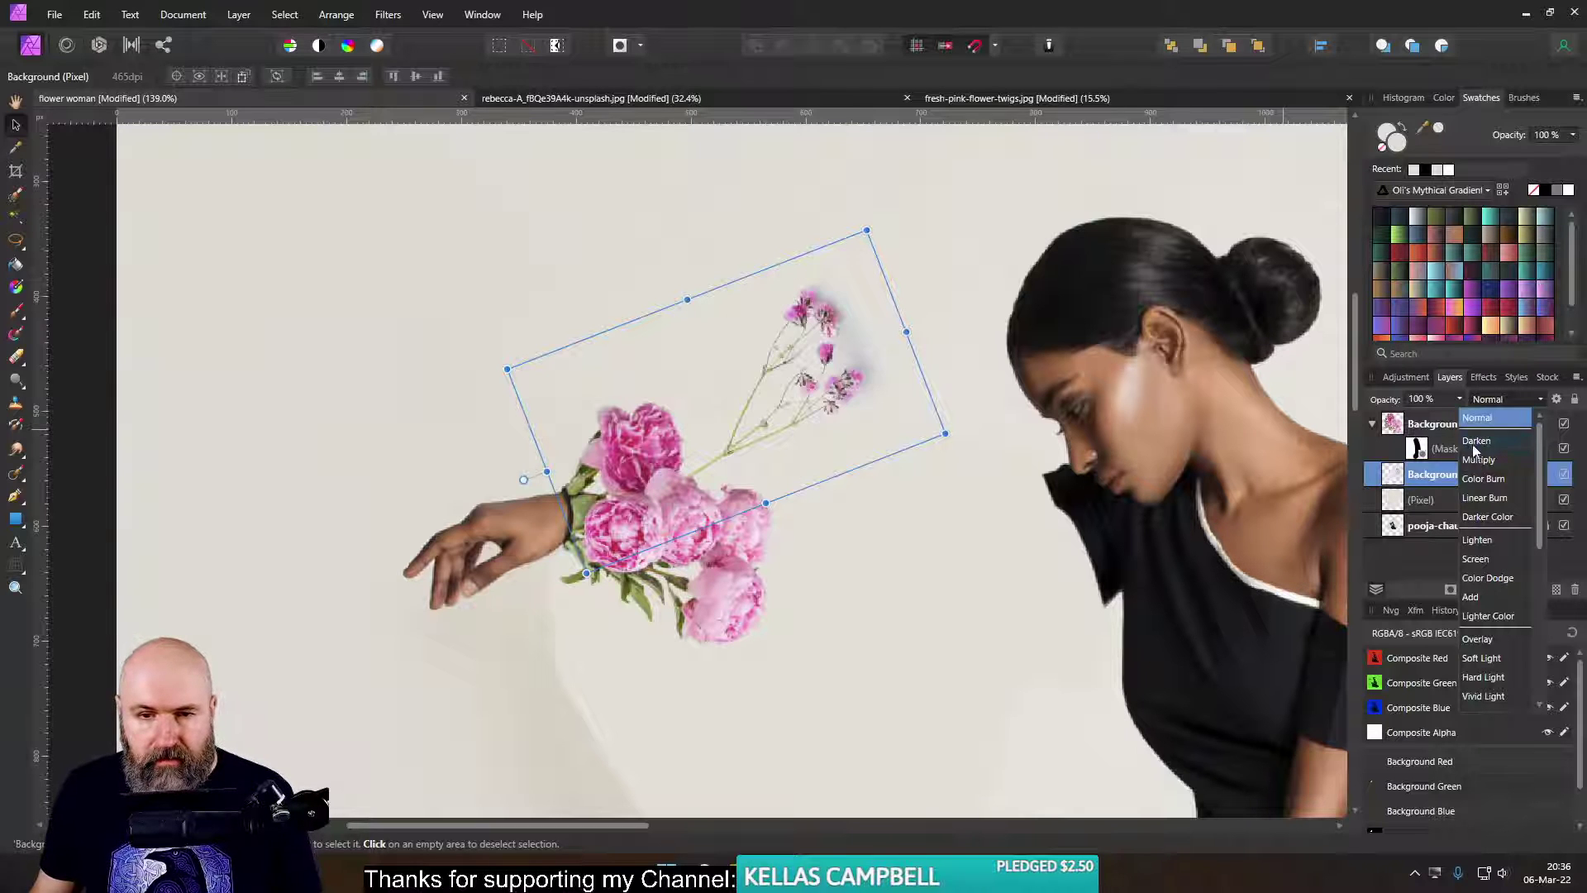
{"action": "left_click", "coordinate": [1475, 441]}
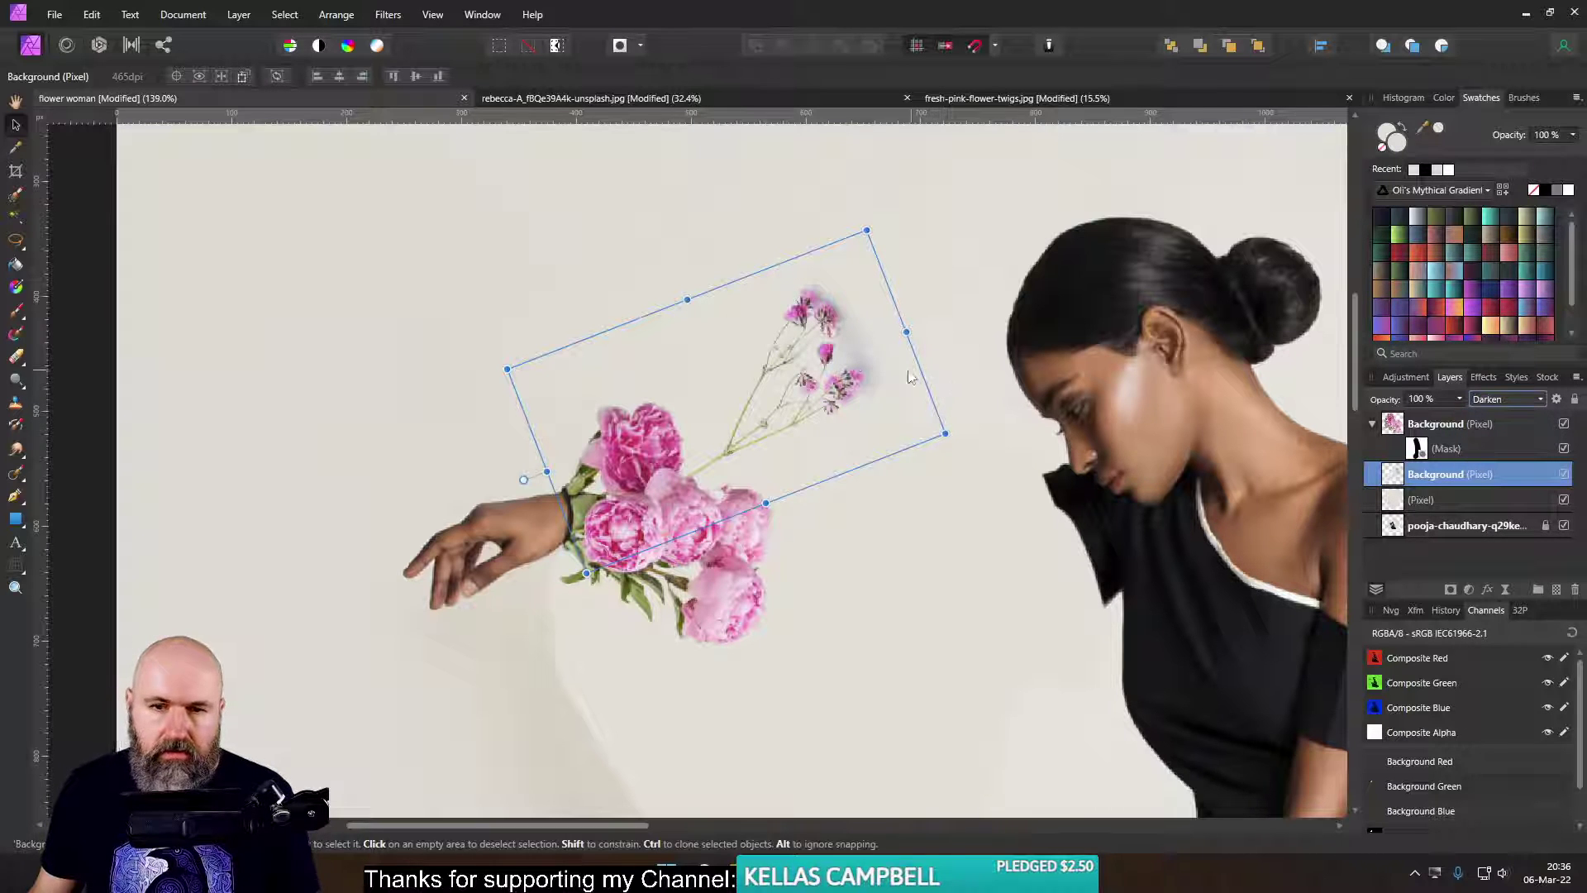
{"action": "scroll", "coordinate": [860, 355], "scroll_direction": "up", "scroll_amount": 5}
{"action": "scroll", "coordinate": [1166, 491], "scroll_direction": "down", "scroll_amount": 5}
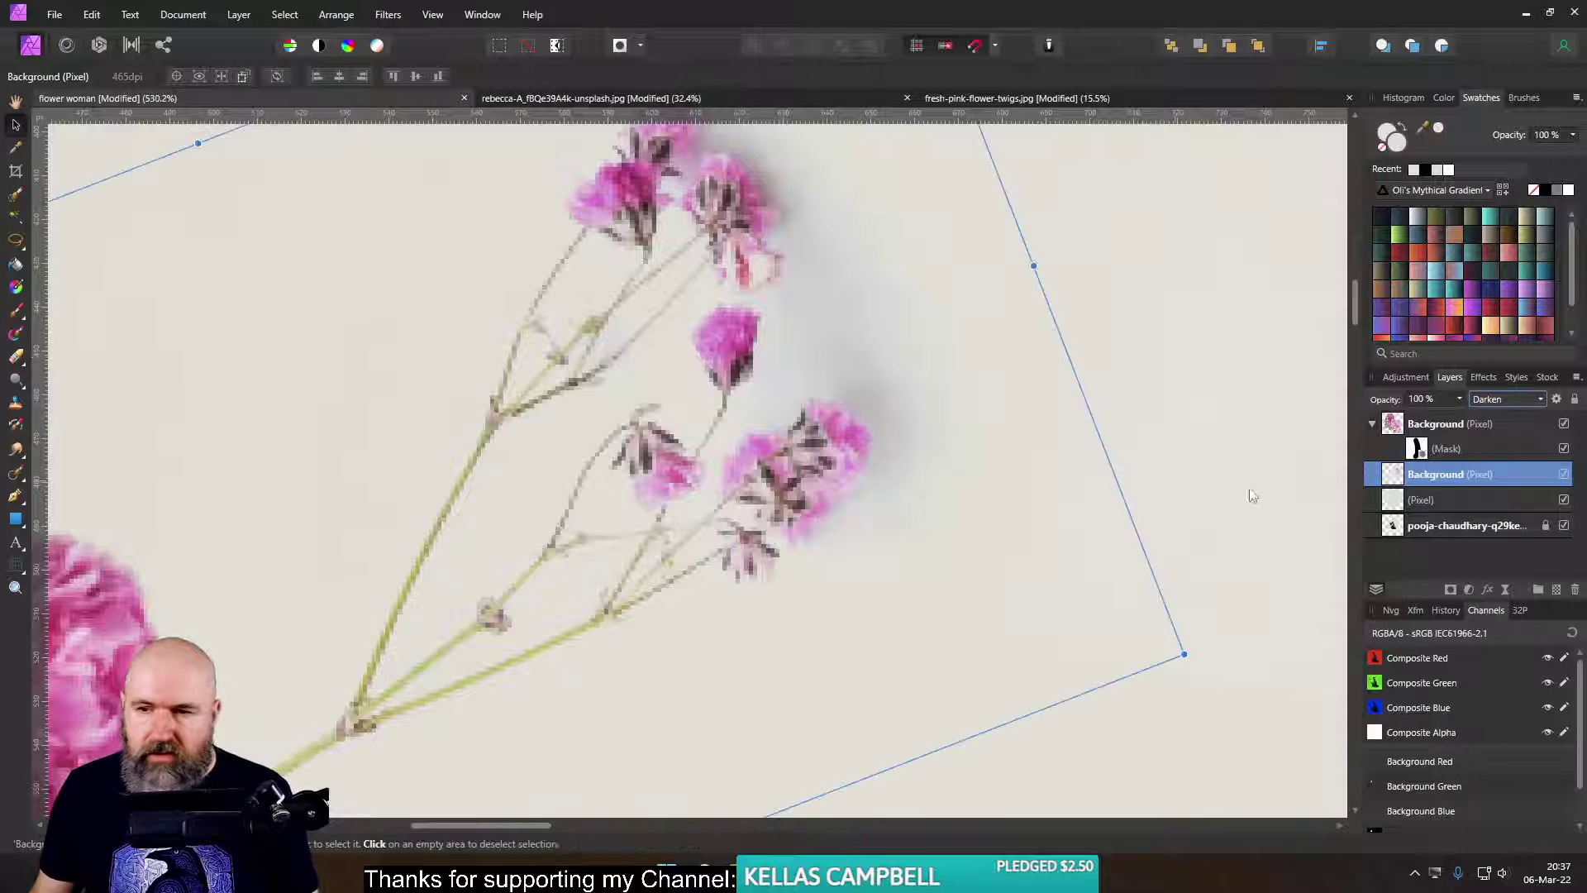
{"action": "left_click_drag", "start_coordinate": [970, 435], "coordinate": [1005, 404]}
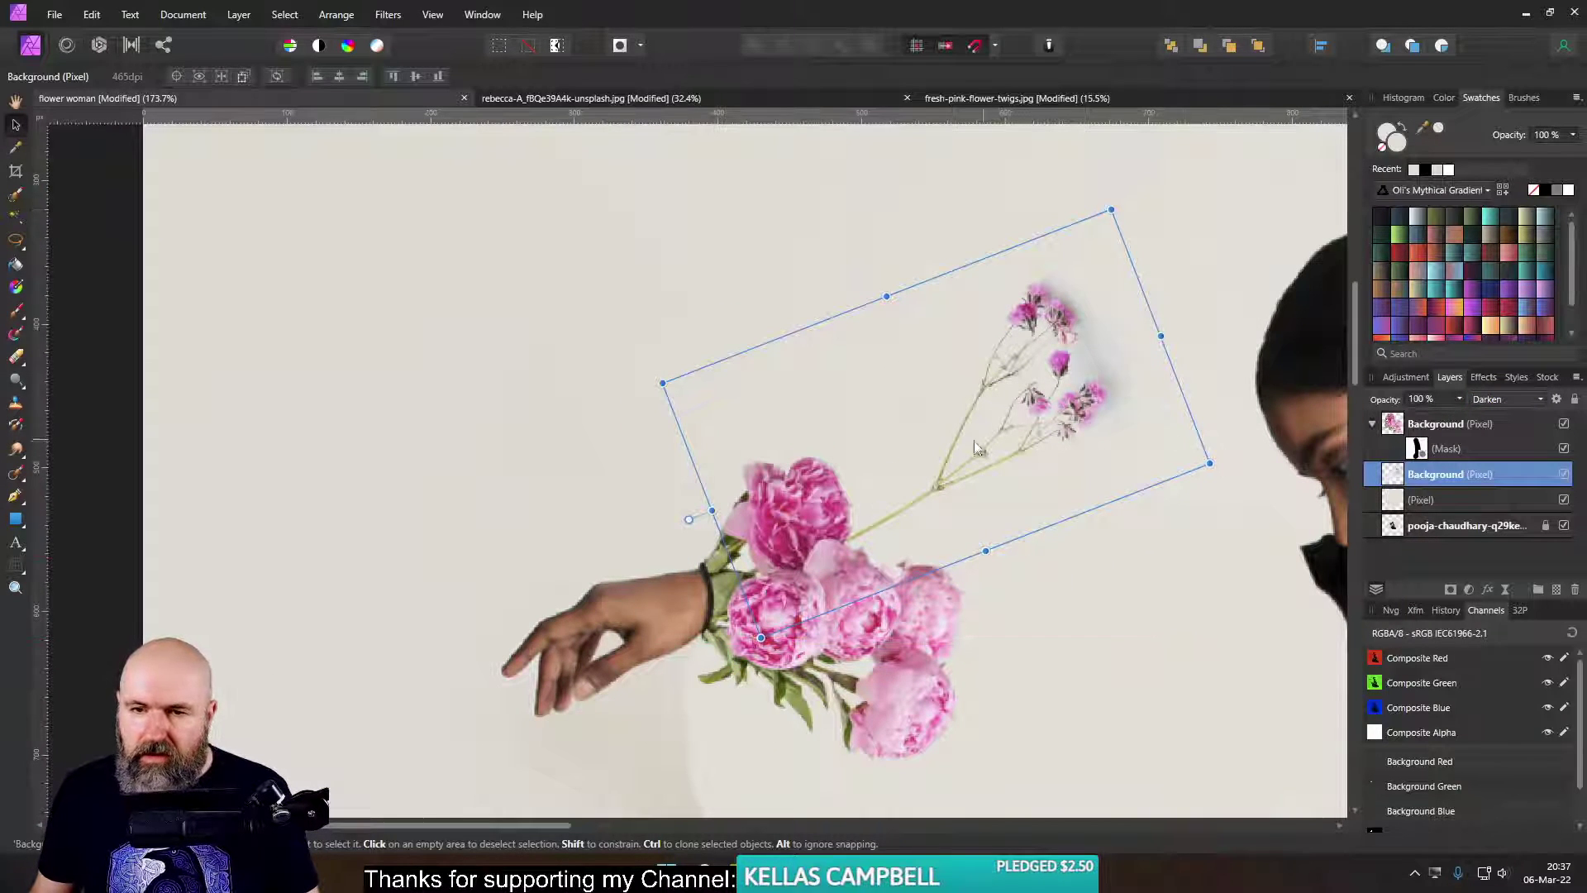
{"action": "scroll", "coordinate": [974, 440], "scroll_direction": "down", "scroll_amount": 5}
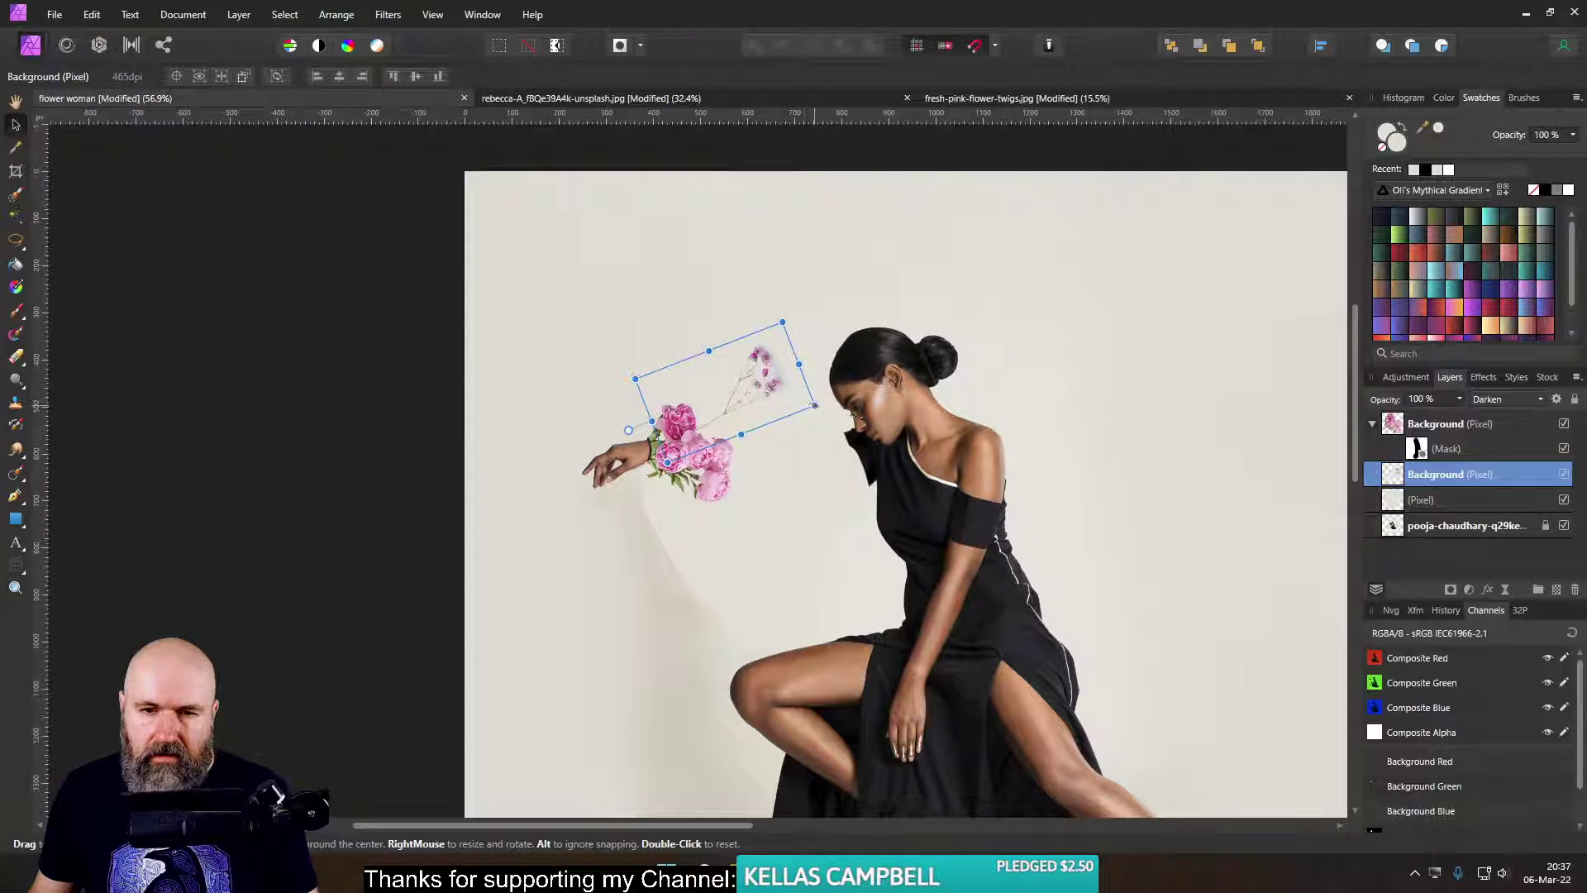
- Enlarge the twig well past the woman and erase the grey shadow along its blossoms with a 119.4 px eraser at 63% opacity
{"action": "left_click_drag", "start_coordinate": [813, 403], "coordinate": [1266, 420]}
{"action": "left_click", "coordinate": [16, 357]}
{"action": "scroll", "coordinate": [1187, 372], "scroll_direction": "up", "scroll_amount": 5}
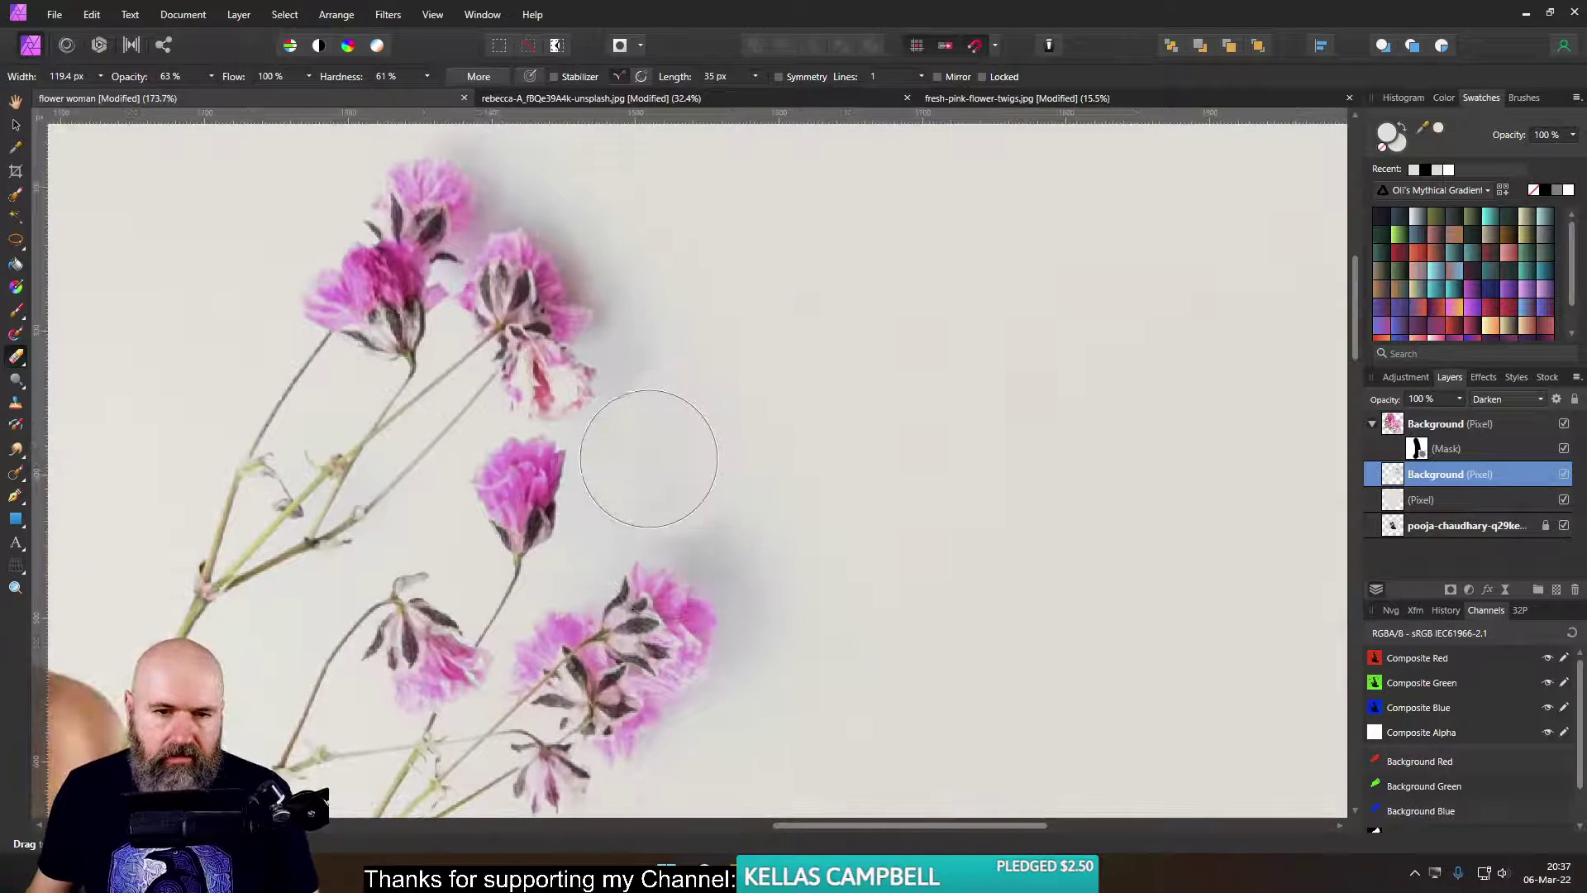
{"action": "mouse_move", "coordinate": [662, 344]}
{"action": "left_mouse_down"}
{"action": "mouse_move", "coordinate": [660, 261]}
{"action": "mouse_move", "coordinate": [621, 221]}
{"action": "mouse_move", "coordinate": [708, 292]}
{"action": "mouse_move", "coordinate": [672, 272]}
{"action": "mouse_move", "coordinate": [730, 411]}
{"action": "mouse_move", "coordinate": [711, 488]}
{"action": "mouse_move", "coordinate": [737, 512]}
{"action": "mouse_move", "coordinate": [772, 513]}
{"action": "mouse_move", "coordinate": [793, 568]}
{"action": "mouse_move", "coordinate": [804, 618]}
{"action": "mouse_move", "coordinate": [774, 720]}
{"action": "left_mouse_up"}
{"action": "mouse_move", "coordinate": [842, 633]}
{"action": "left_mouse_down"}
{"action": "mouse_move", "coordinate": [974, 344]}
{"action": "mouse_move", "coordinate": [890, 490]}
{"action": "mouse_move", "coordinate": [840, 513]}
{"action": "mouse_move", "coordinate": [995, 269]}
{"action": "mouse_move", "coordinate": [916, 241]}
{"action": "left_mouse_up"}
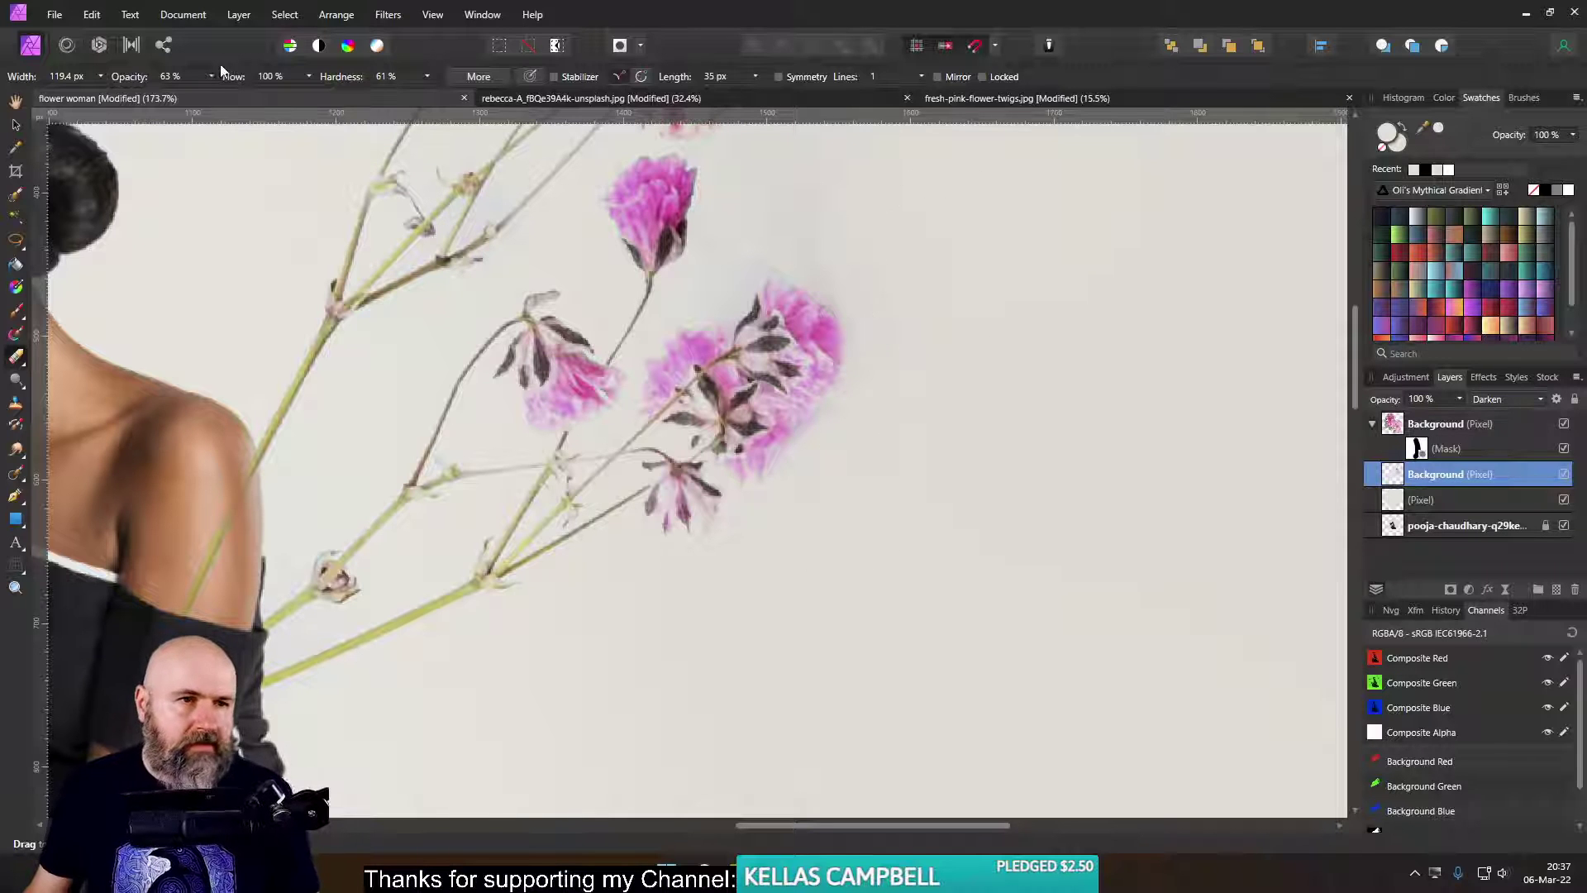
{"action": "scroll", "coordinate": [921, 408], "scroll_direction": "up", "scroll_amount": 5}
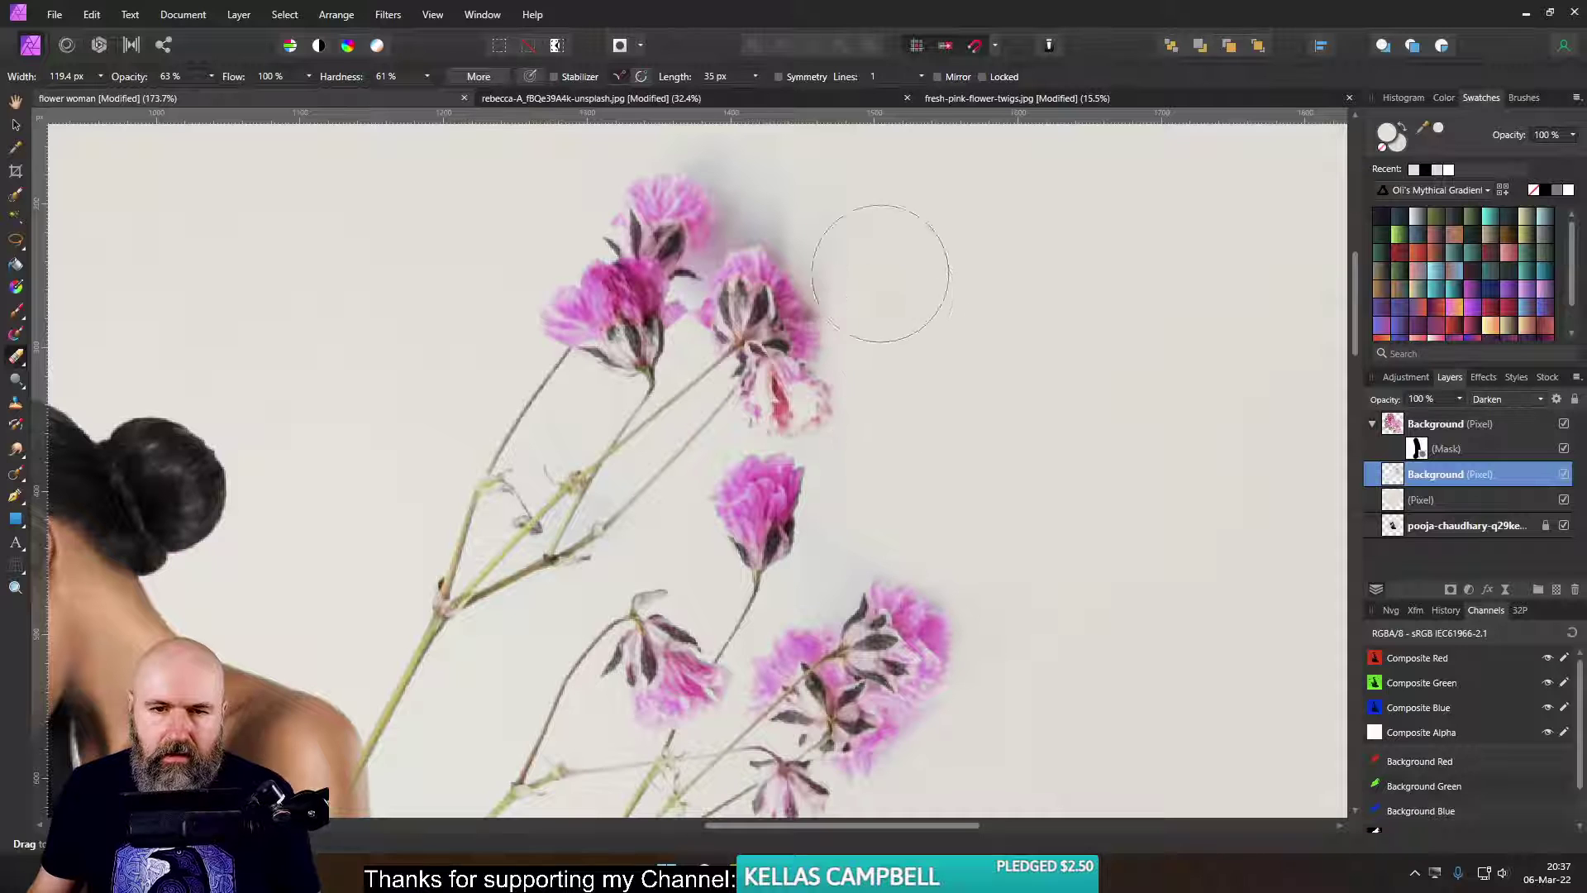
- Raise the eraser's opacity to 100%, erase the shadow around the uppermost blossoms and undo the last stroke between them
{"action": "left_click", "coordinate": [213, 77]}
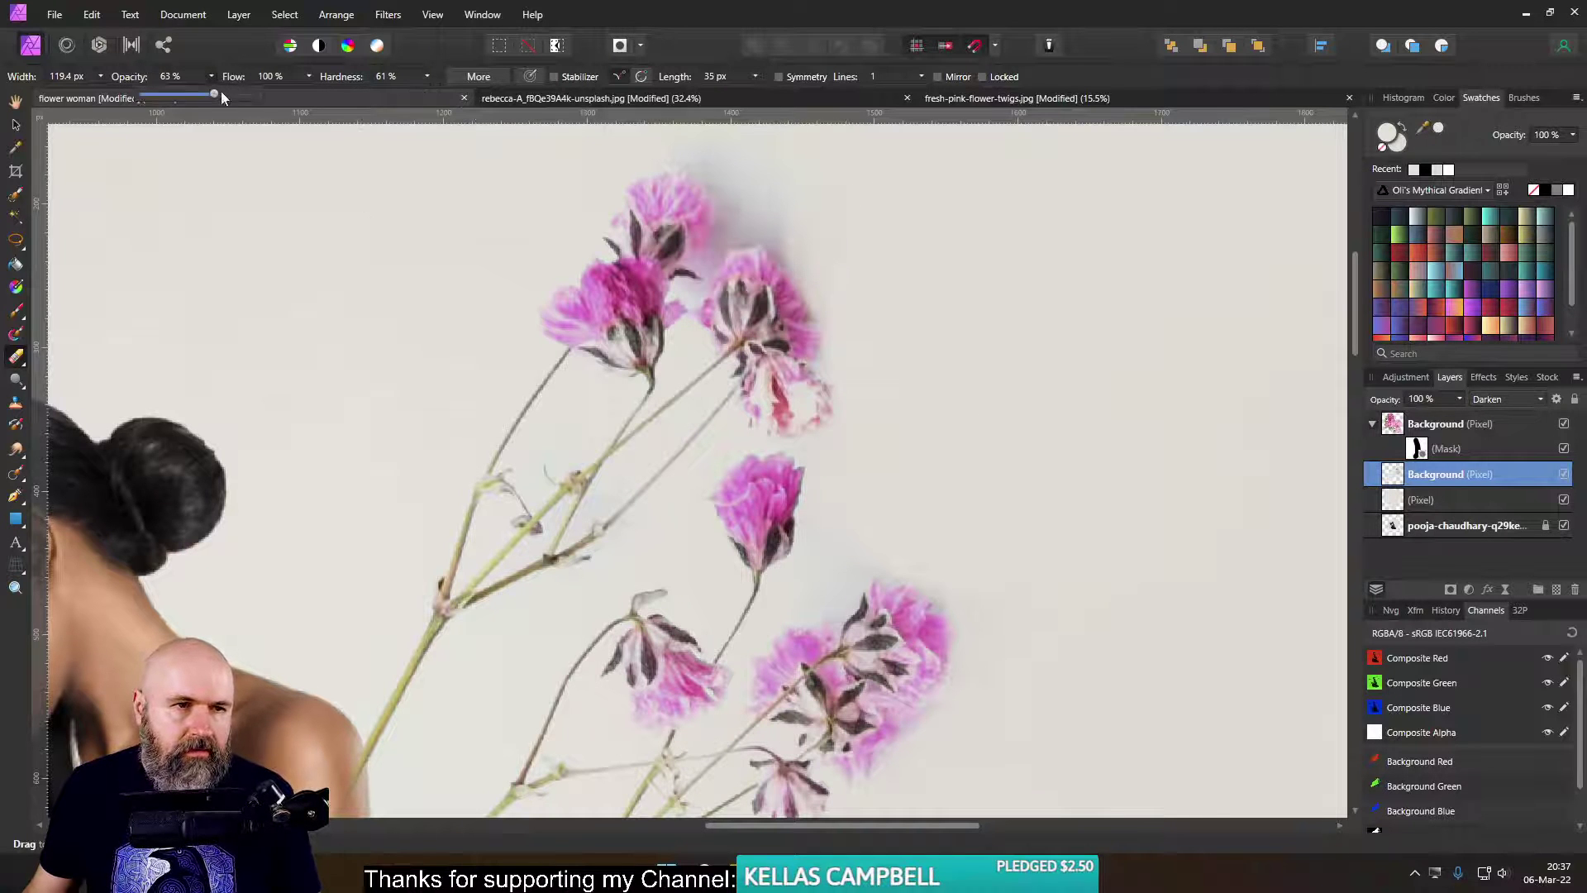
{"action": "left_click_drag", "start_coordinate": [190, 96], "coordinate": [240, 96]}
{"action": "scroll", "coordinate": [939, 283], "scroll_direction": "up", "scroll_amount": 3}
{"action": "mouse_move", "coordinate": [813, 304]}
{"action": "left_mouse_down"}
{"action": "mouse_move", "coordinate": [705, 220]}
{"action": "mouse_move", "coordinate": [840, 355]}
{"action": "mouse_move", "coordinate": [853, 338]}
{"action": "mouse_move", "coordinate": [752, 343]}
{"action": "mouse_move", "coordinate": [713, 324]}
{"action": "mouse_move", "coordinate": [724, 377]}
{"action": "mouse_move", "coordinate": [699, 397]}
{"action": "mouse_move", "coordinate": [782, 369]}
{"action": "left_mouse_up"}
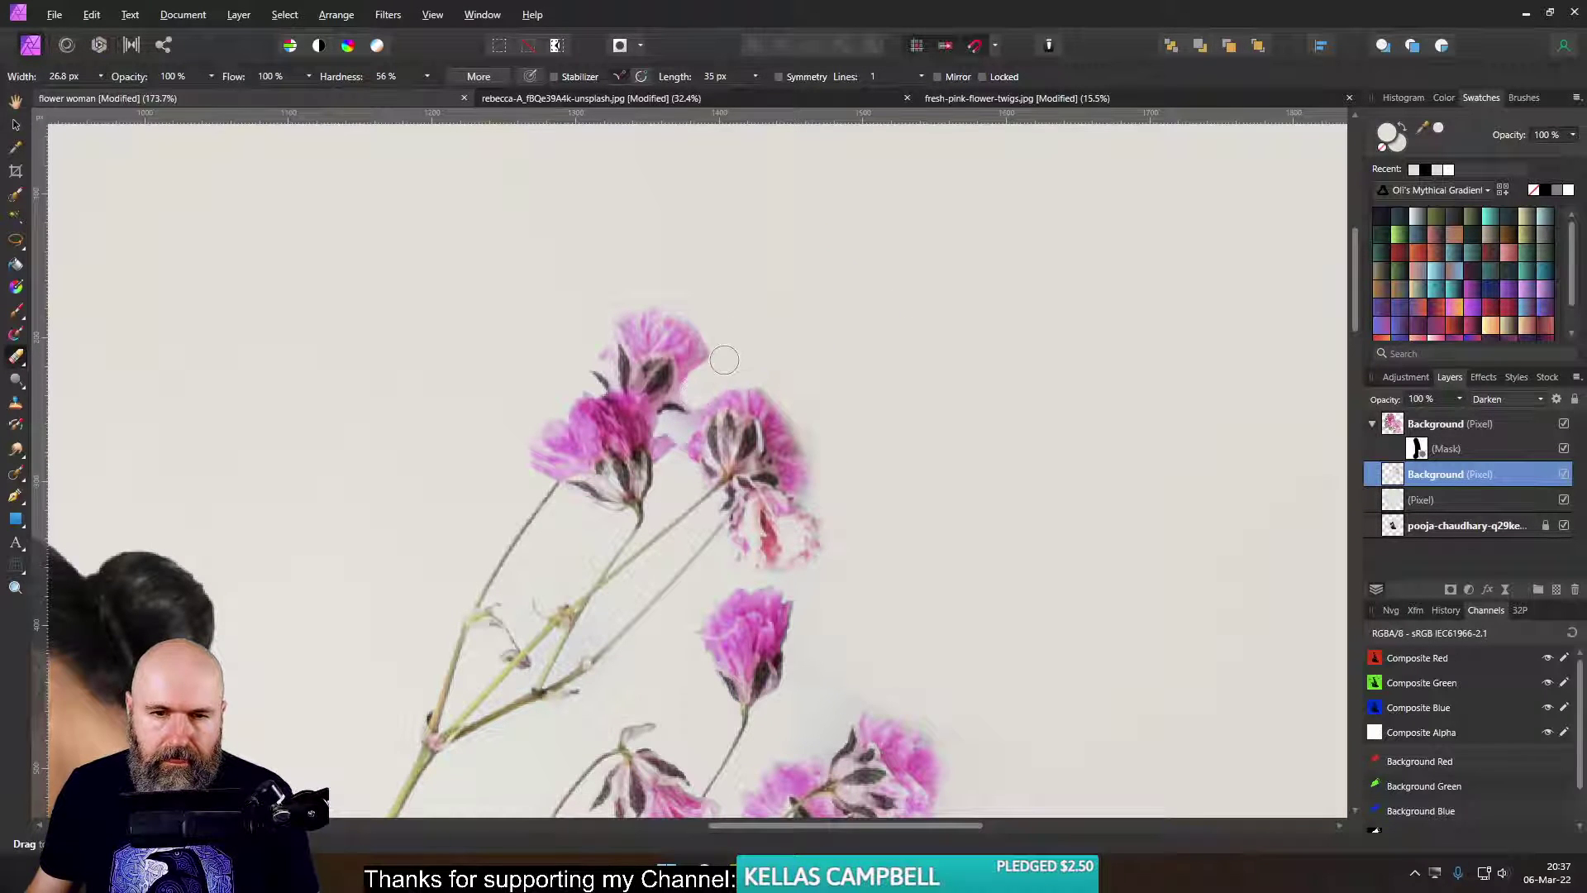
{"action": "key", "text": "ctrl+z"}
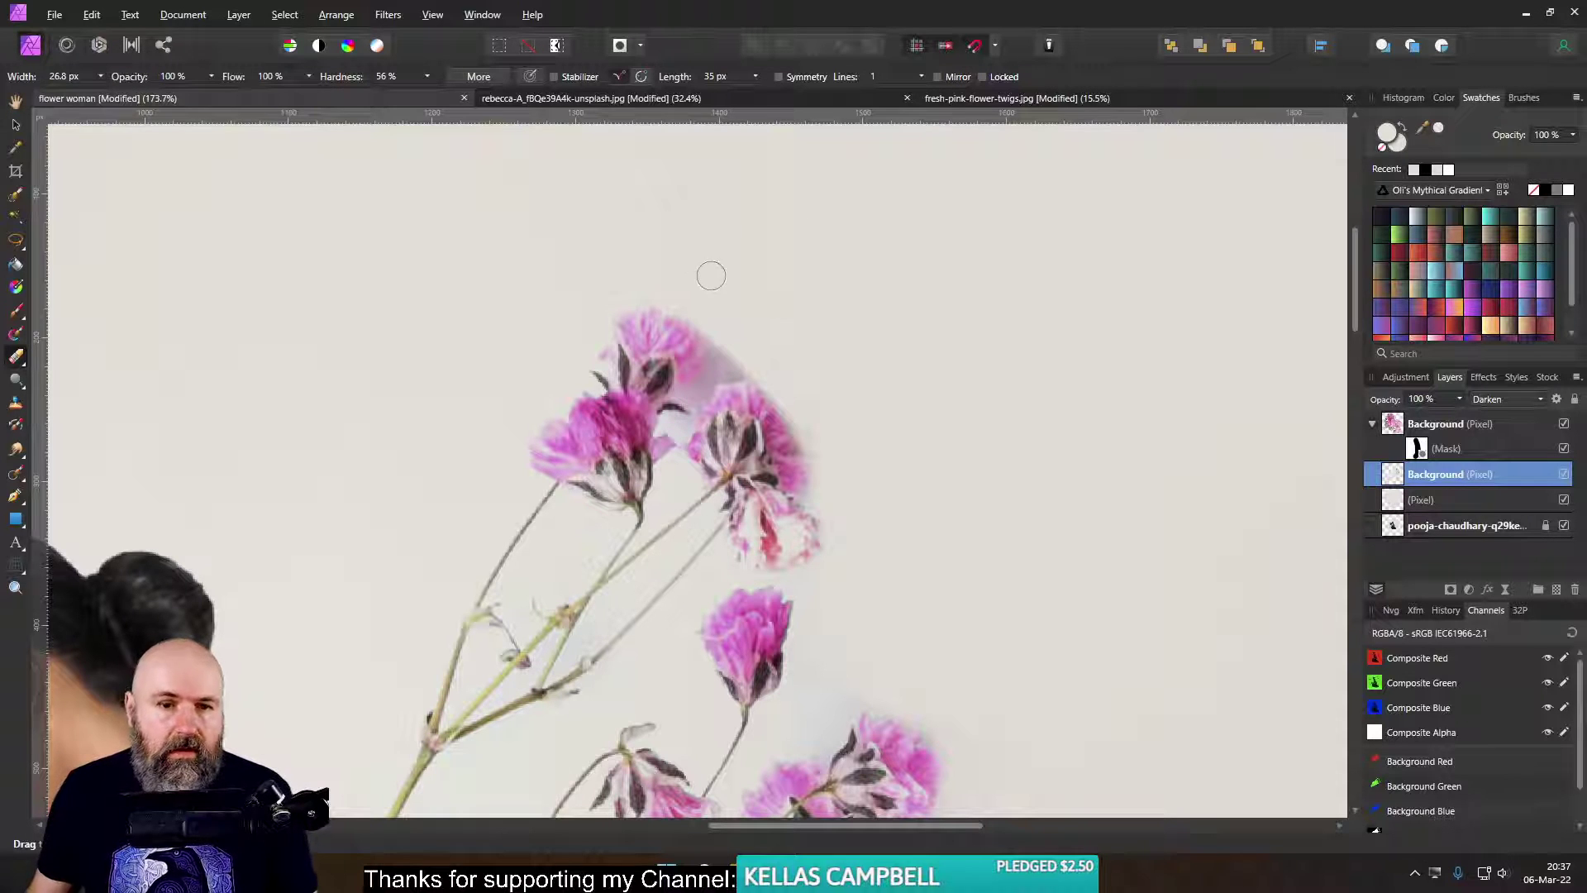
- Set the eraser's hardness to 0%, try erasing the shadow between the upper blossoms and undo that stroke
{"action": "left_click", "coordinate": [427, 76]}
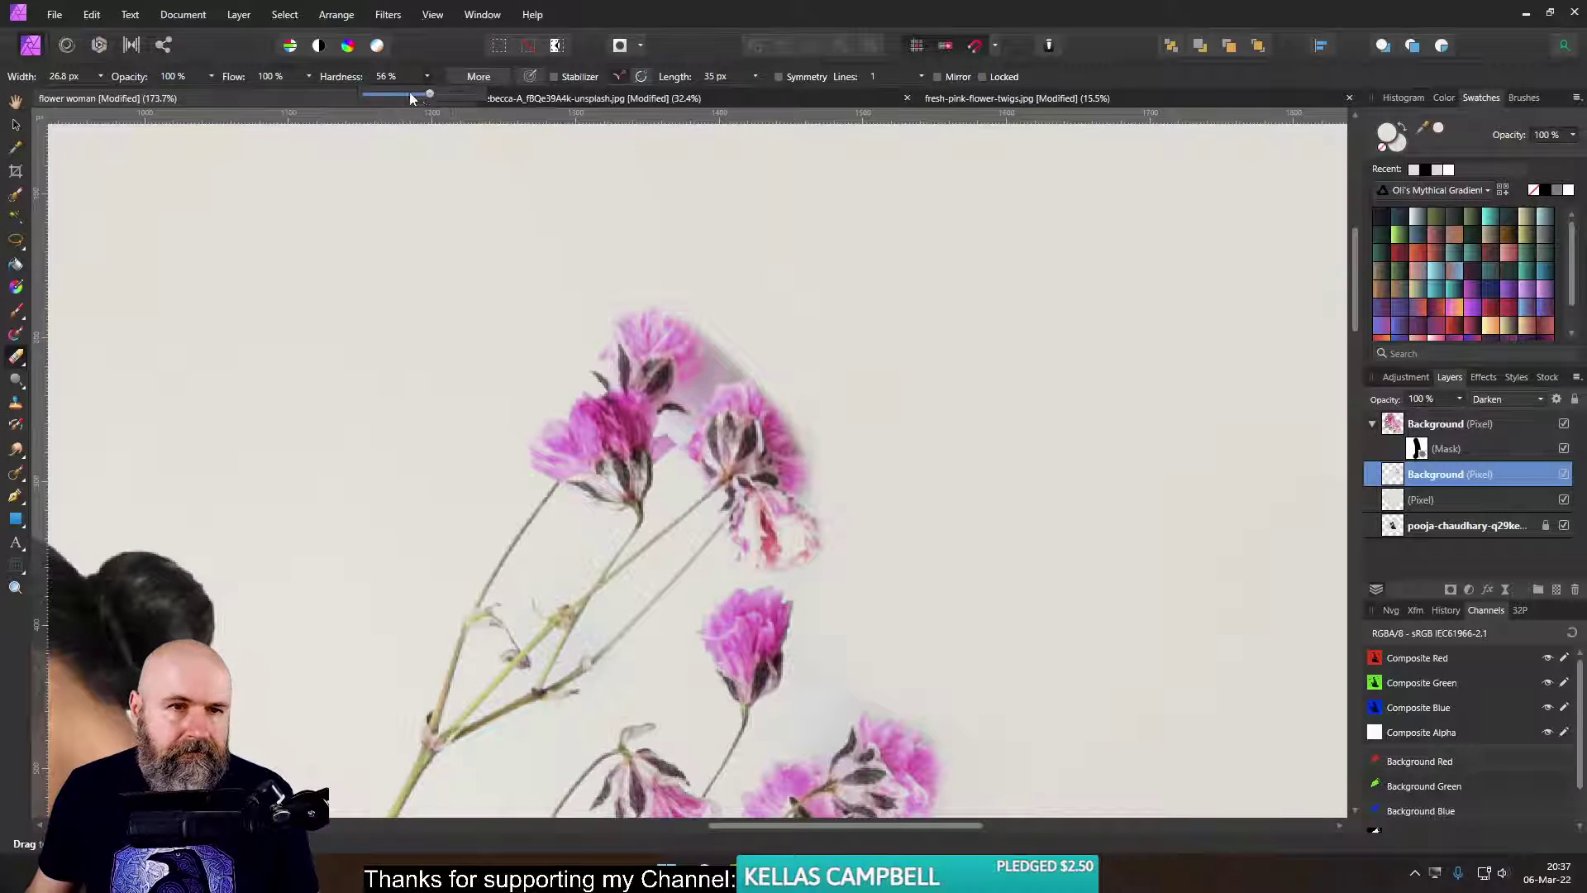
{"action": "left_click_drag", "start_coordinate": [427, 99], "coordinate": [364, 100]}
{"action": "mouse_move", "coordinate": [732, 325]}
{"action": "left_mouse_down"}
{"action": "mouse_move", "coordinate": [684, 400]}
{"action": "mouse_move", "coordinate": [761, 361]}
{"action": "left_mouse_up"}
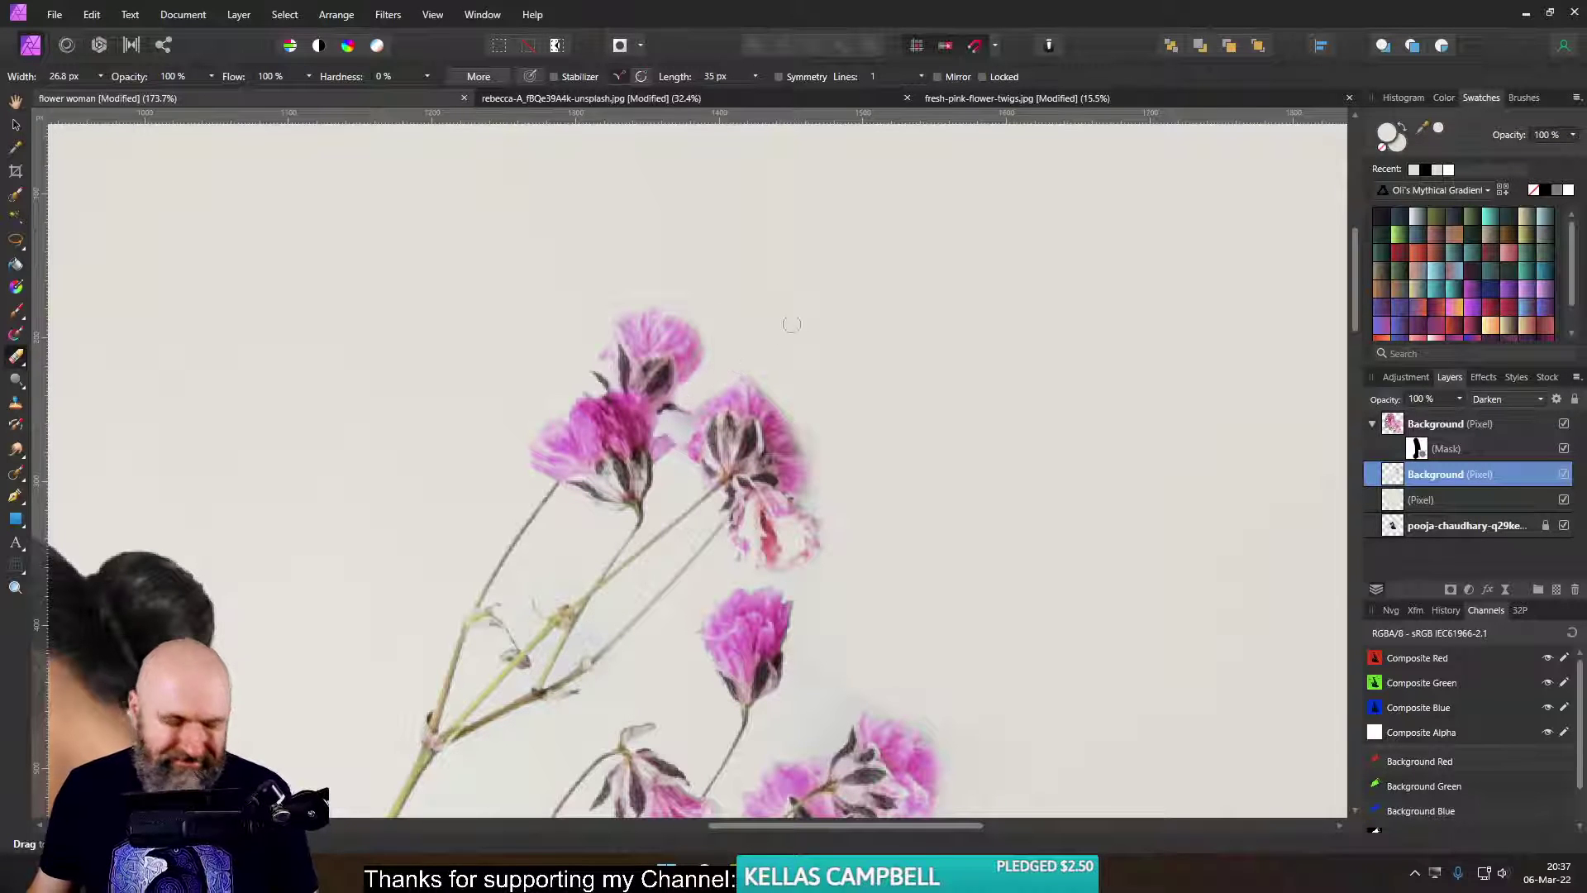
{"action": "key", "text": "ctrl+z"}
- Lower the eraser's opacity to 54% and erase the remaining shadow between the two upper blossoms
{"action": "left_click", "coordinate": [211, 76]}
{"action": "left_click_drag", "start_coordinate": [211, 99], "coordinate": [163, 100]}
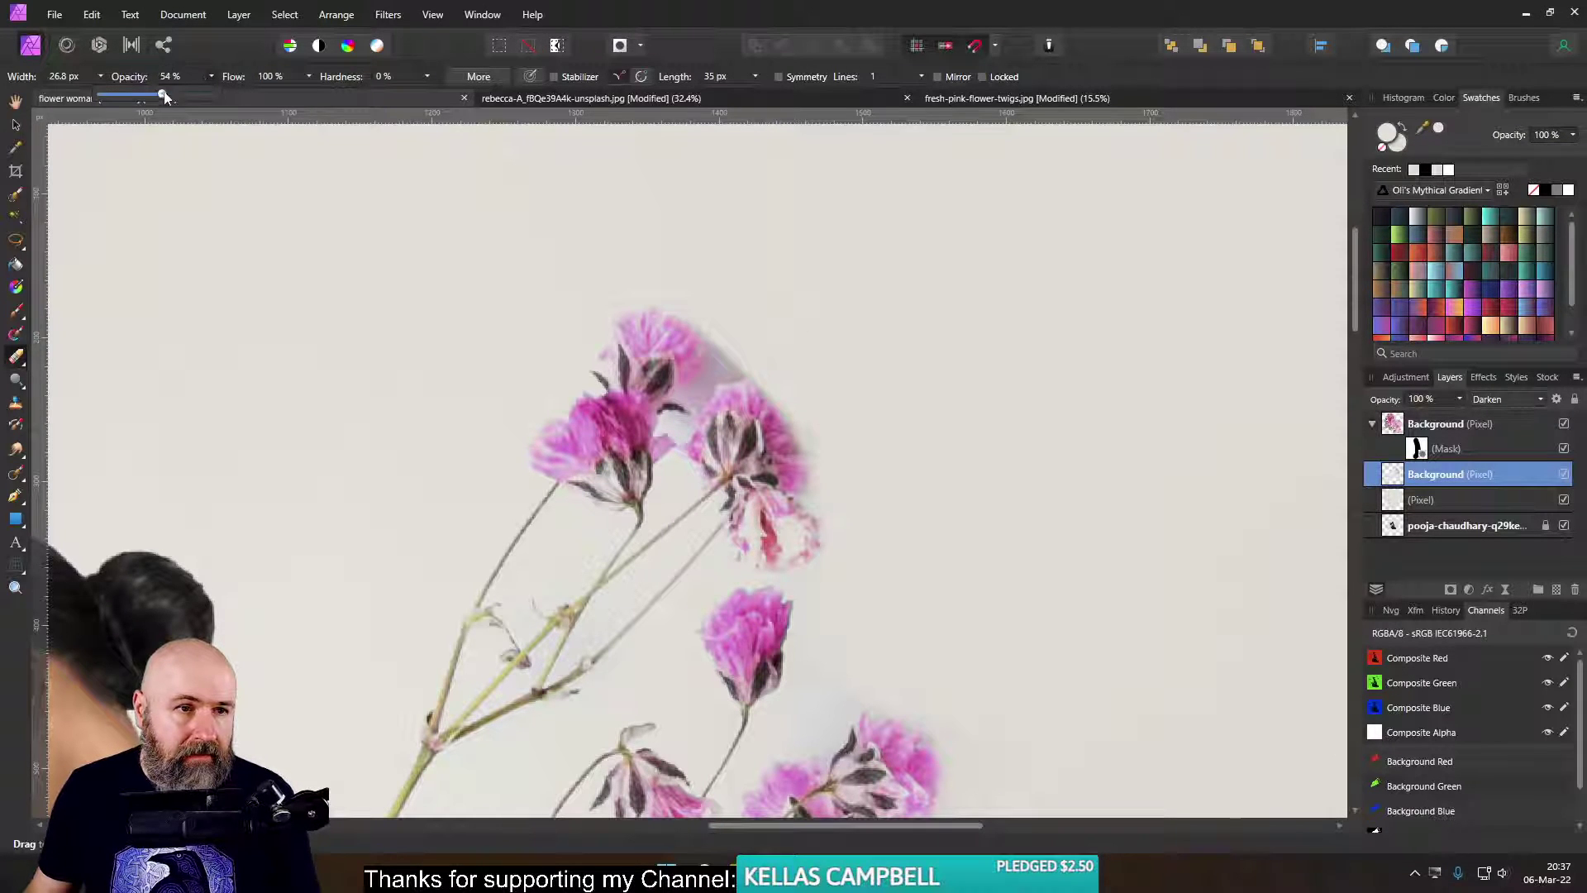
{"action": "mouse_move", "coordinate": [719, 310]}
{"action": "left_mouse_down"}
{"action": "mouse_move", "coordinate": [699, 399]}
{"action": "mouse_move", "coordinate": [753, 353]}
{"action": "left_mouse_up"}
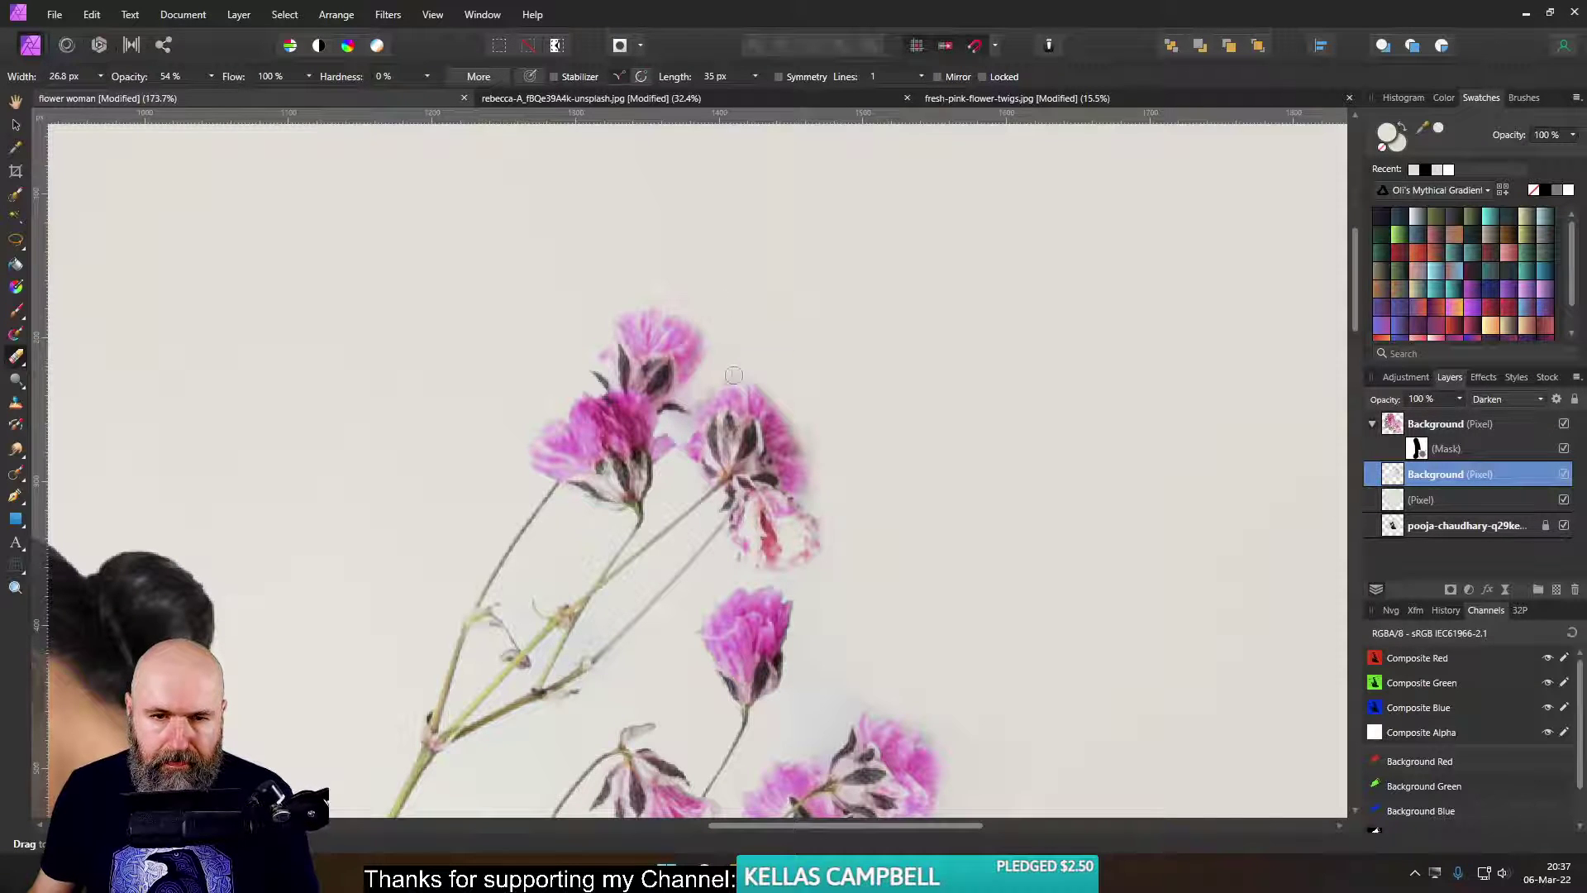
- Erase the leftover shadow around the lower blossom cluster and the other flowers with a 37.2 px eraser at 30% hardness
{"action": "scroll", "coordinate": [744, 364], "scroll_direction": "down", "scroll_amount": 5}
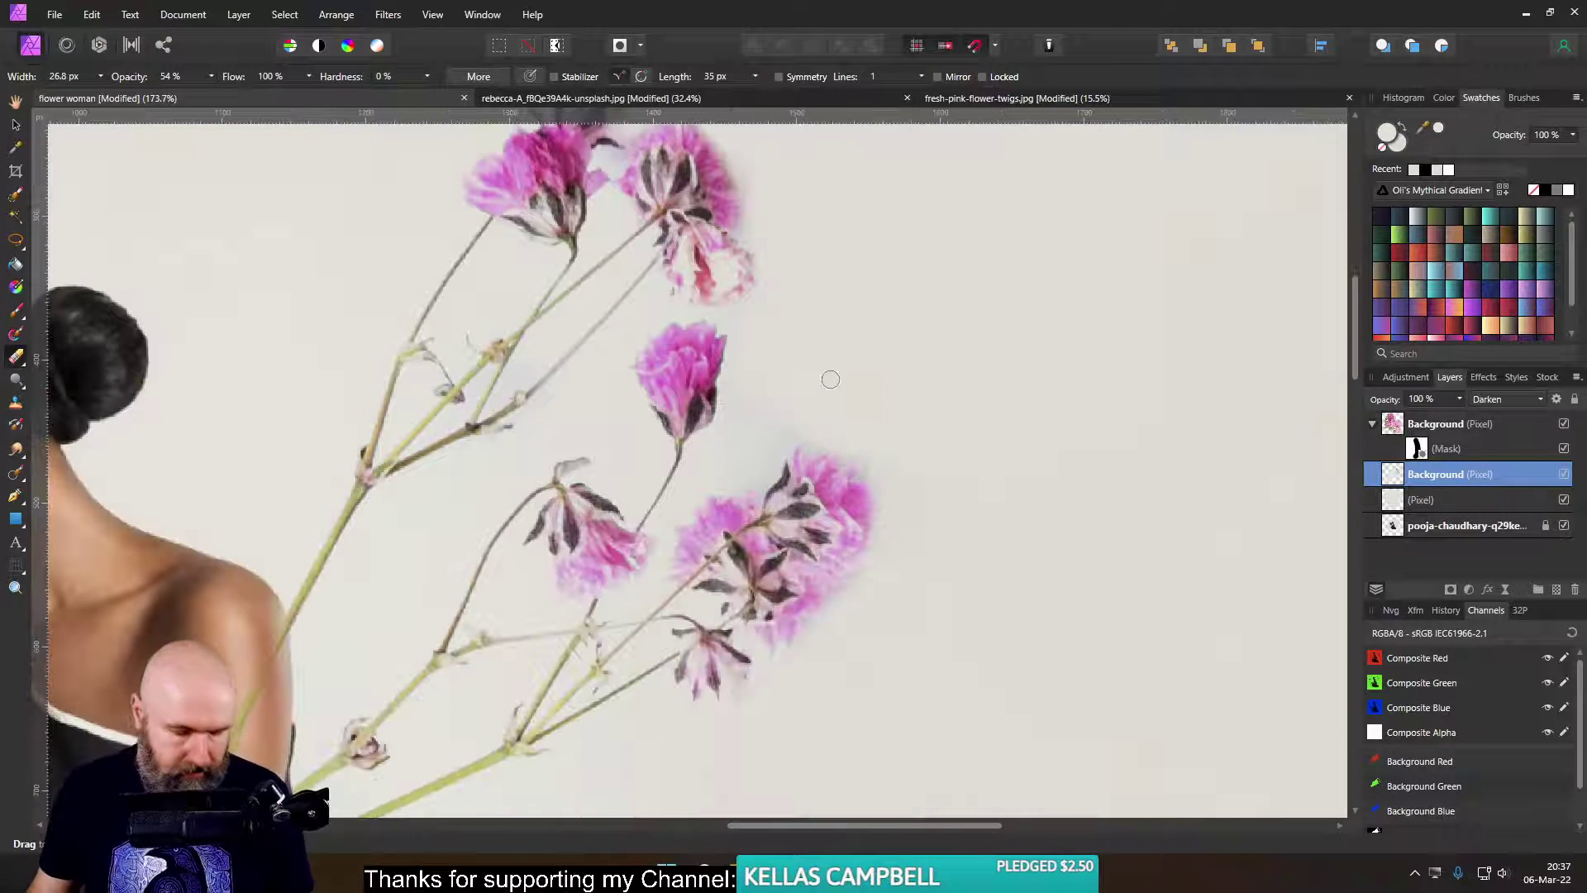
{"action": "left_click_drag", "start_coordinate": [831, 380], "coordinate": [842, 429]}
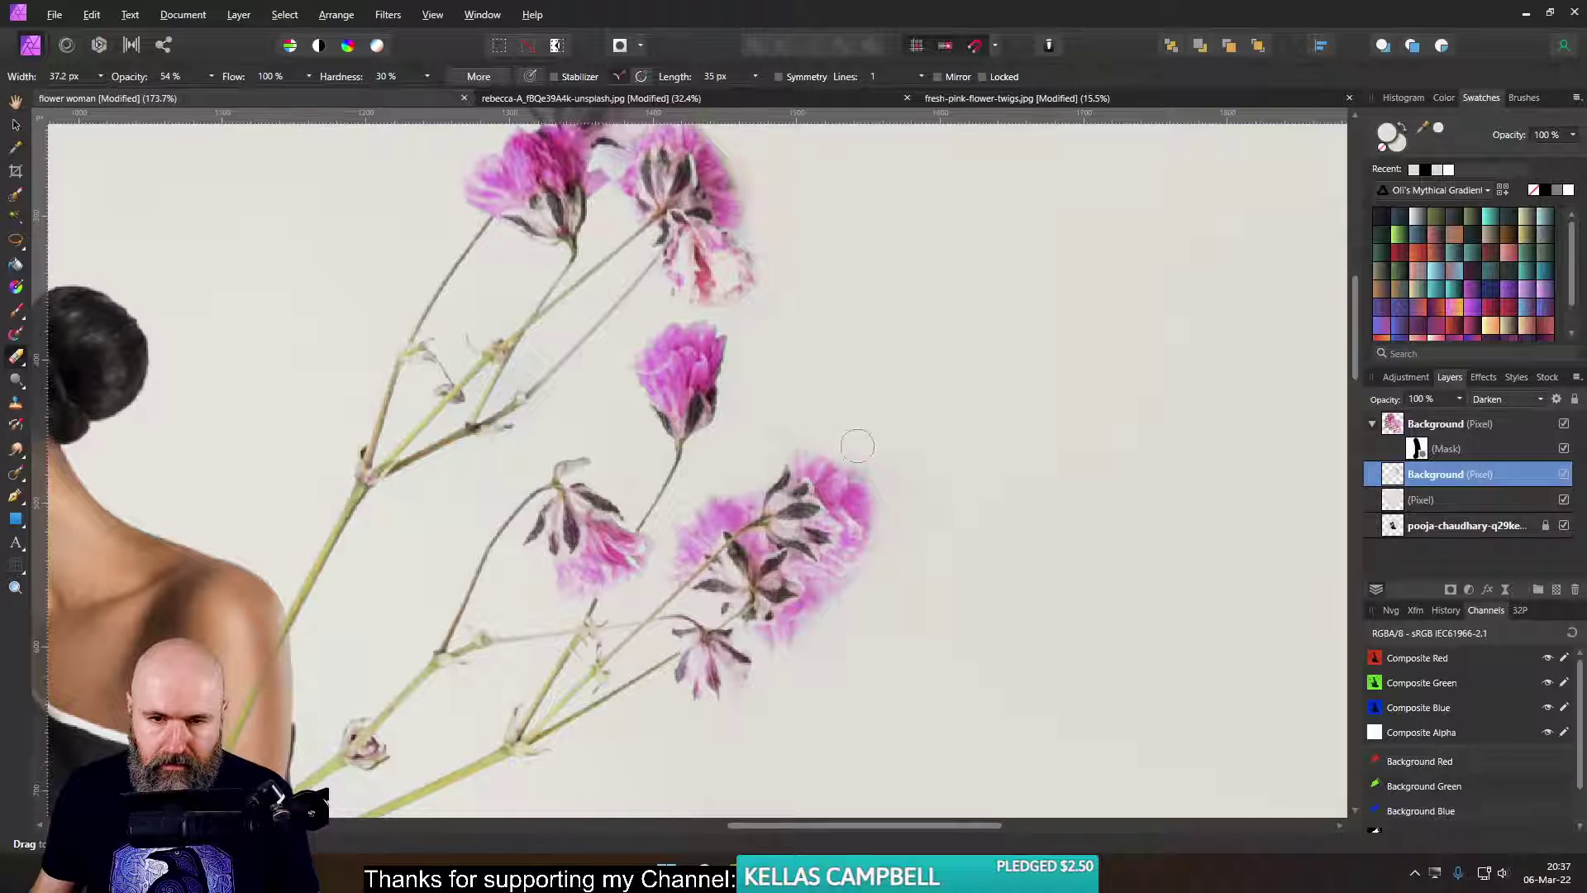
{"action": "scroll", "coordinate": [945, 519], "scroll_direction": "down", "scroll_amount": 5}
{"action": "scroll", "coordinate": [945, 519], "scroll_direction": "up", "scroll_amount": 7}
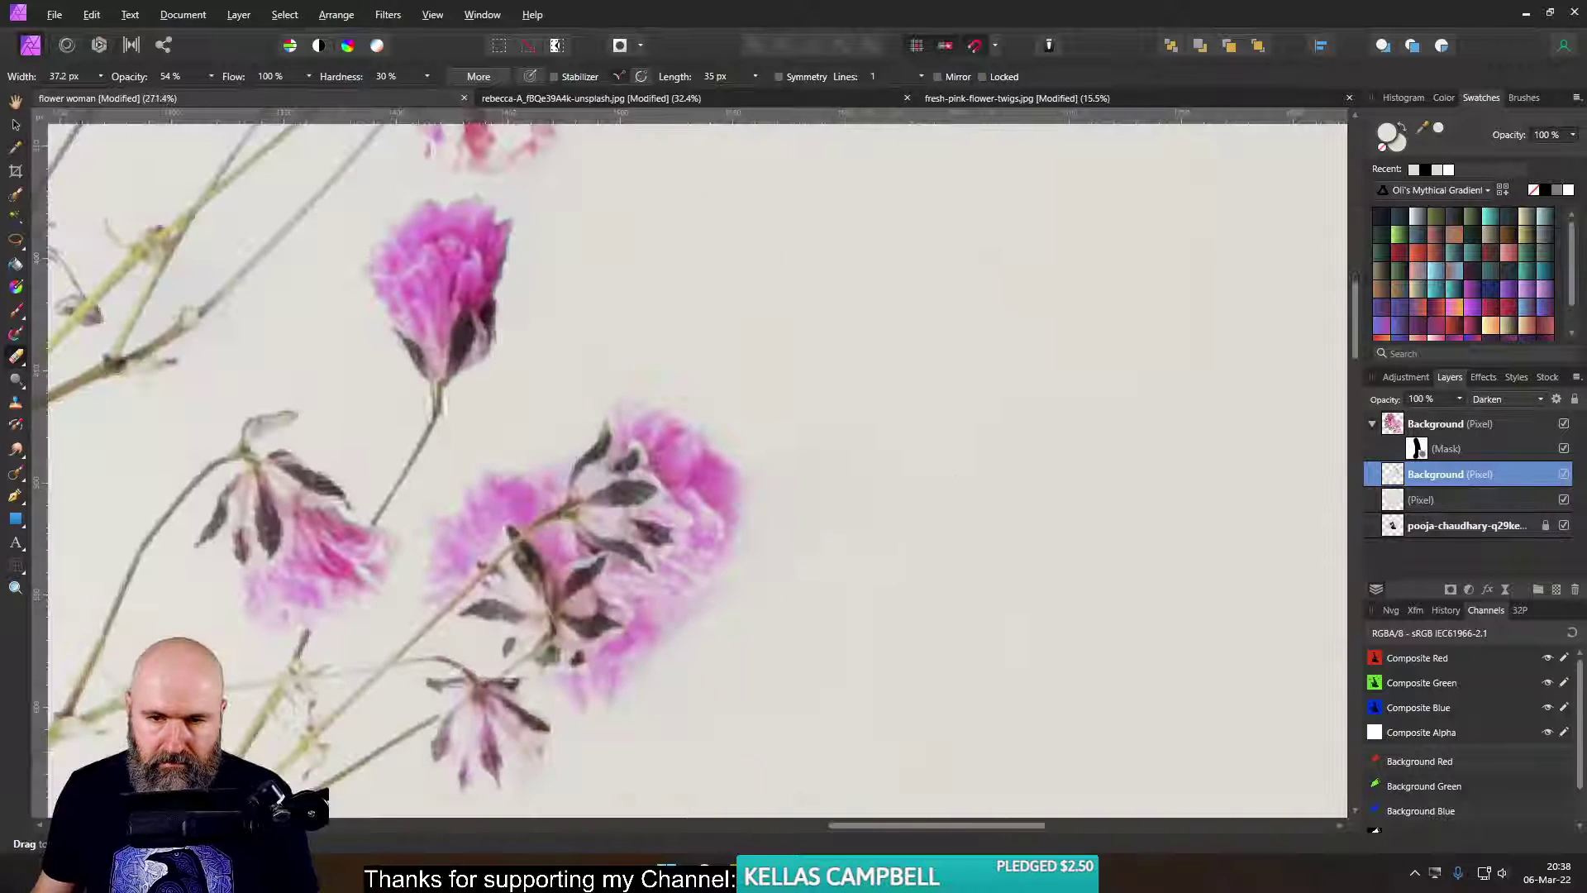
{"action": "mouse_move", "coordinate": [725, 627]}
{"action": "left_mouse_down"}
{"action": "mouse_move", "coordinate": [631, 708]}
{"action": "mouse_move", "coordinate": [731, 589]}
{"action": "left_mouse_up"}
{"action": "scroll", "coordinate": [730, 589], "scroll_direction": "down", "scroll_amount": 4}
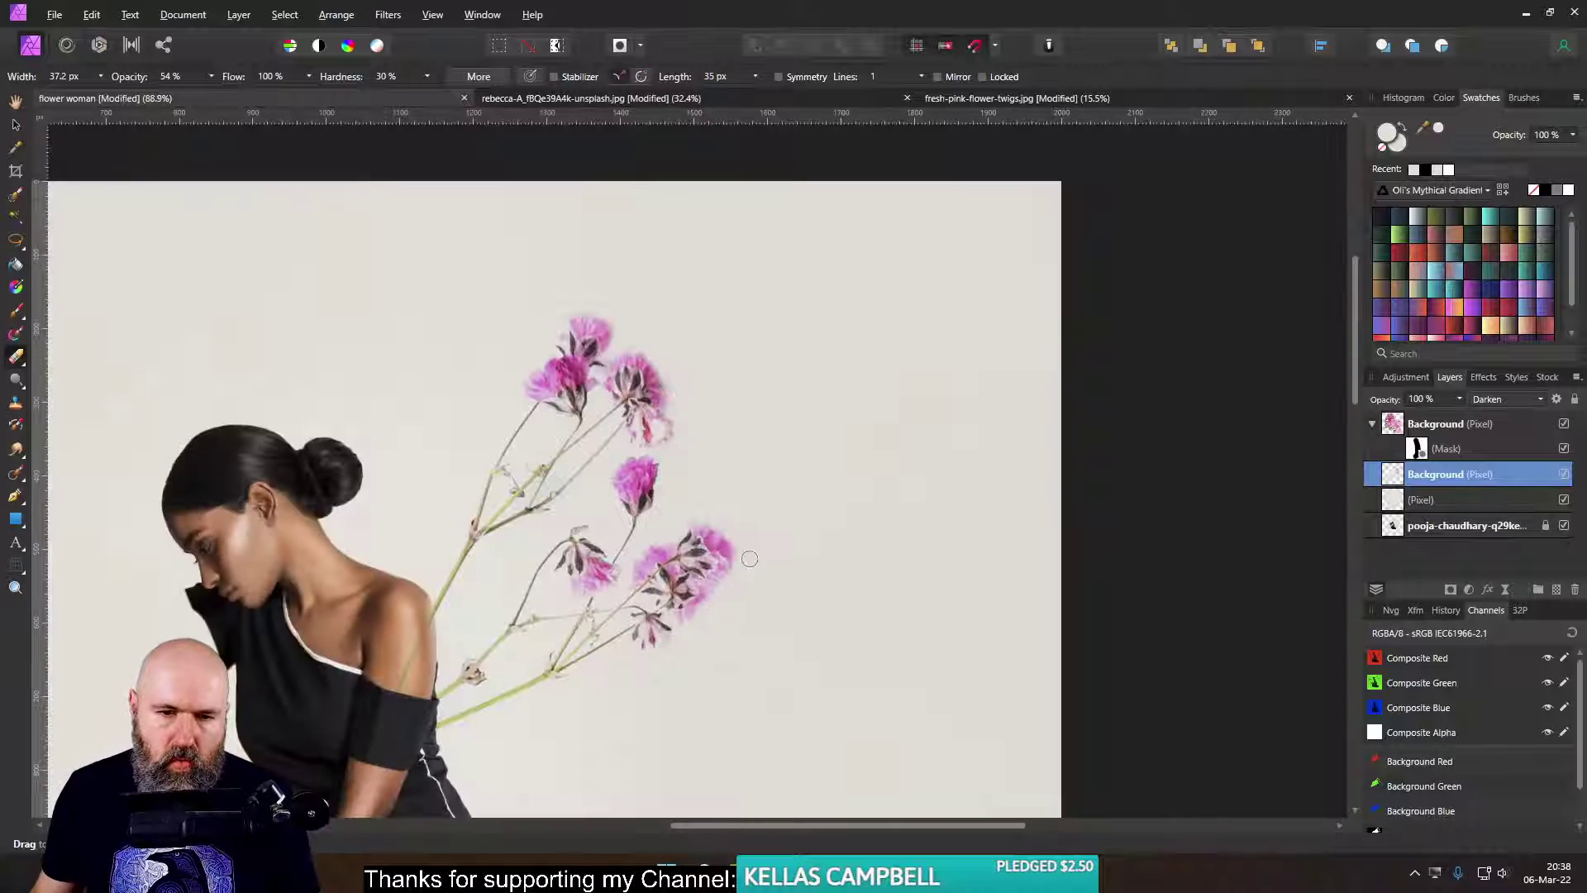
{"action": "scroll", "coordinate": [750, 559], "scroll_direction": "up", "scroll_amount": 3}
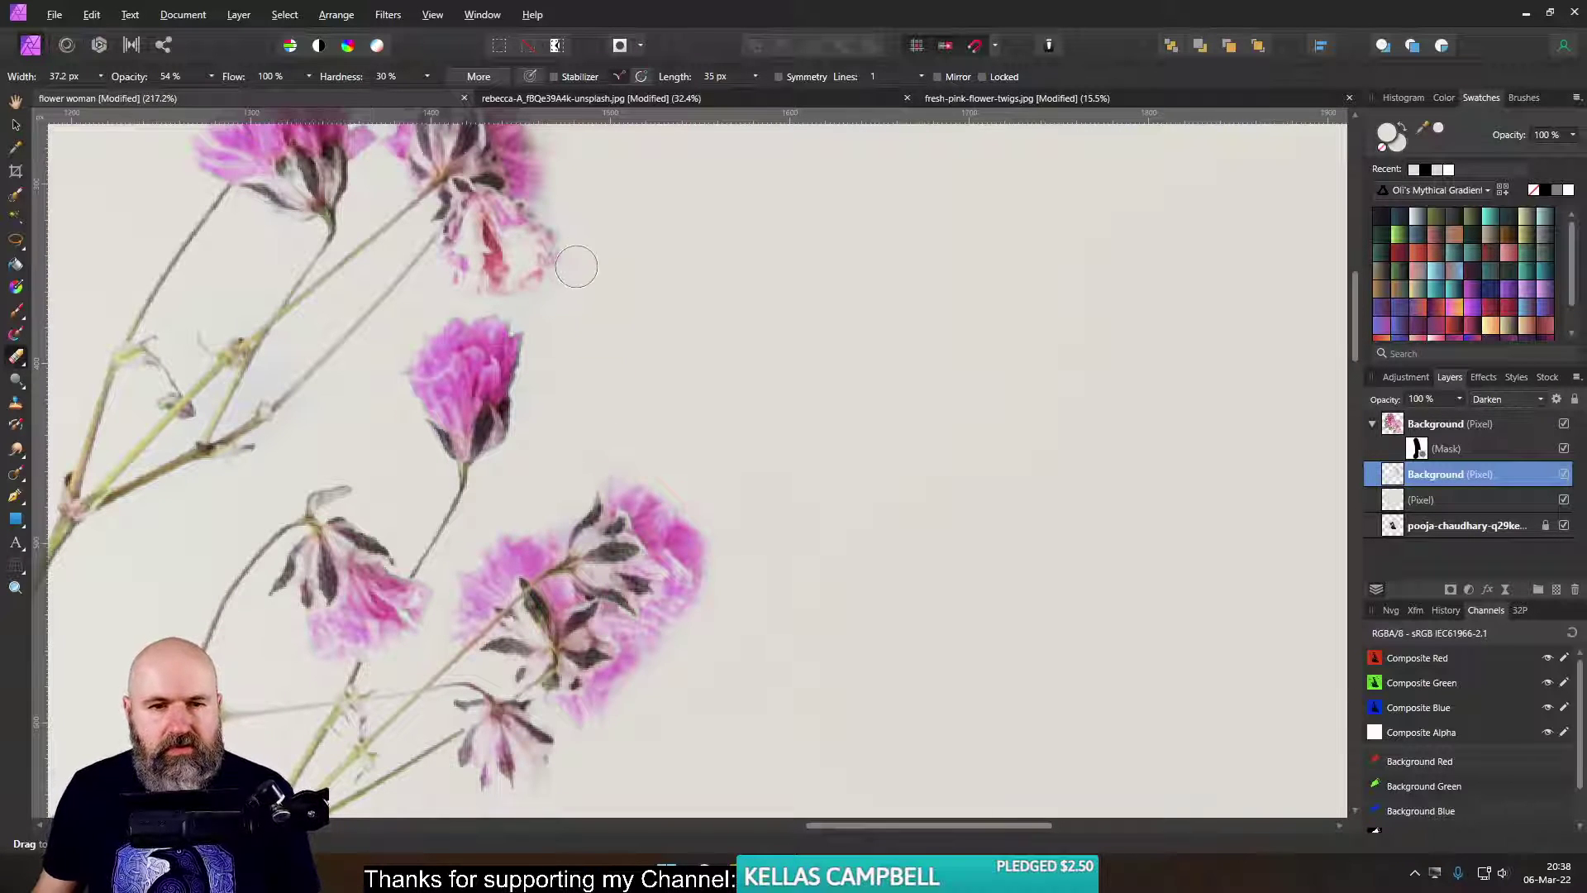
{"action": "scroll", "coordinate": [674, 277], "scroll_direction": "up", "scroll_amount": 3}
{"action": "scroll", "coordinate": [674, 277], "scroll_direction": "left", "scroll_amount": 2}
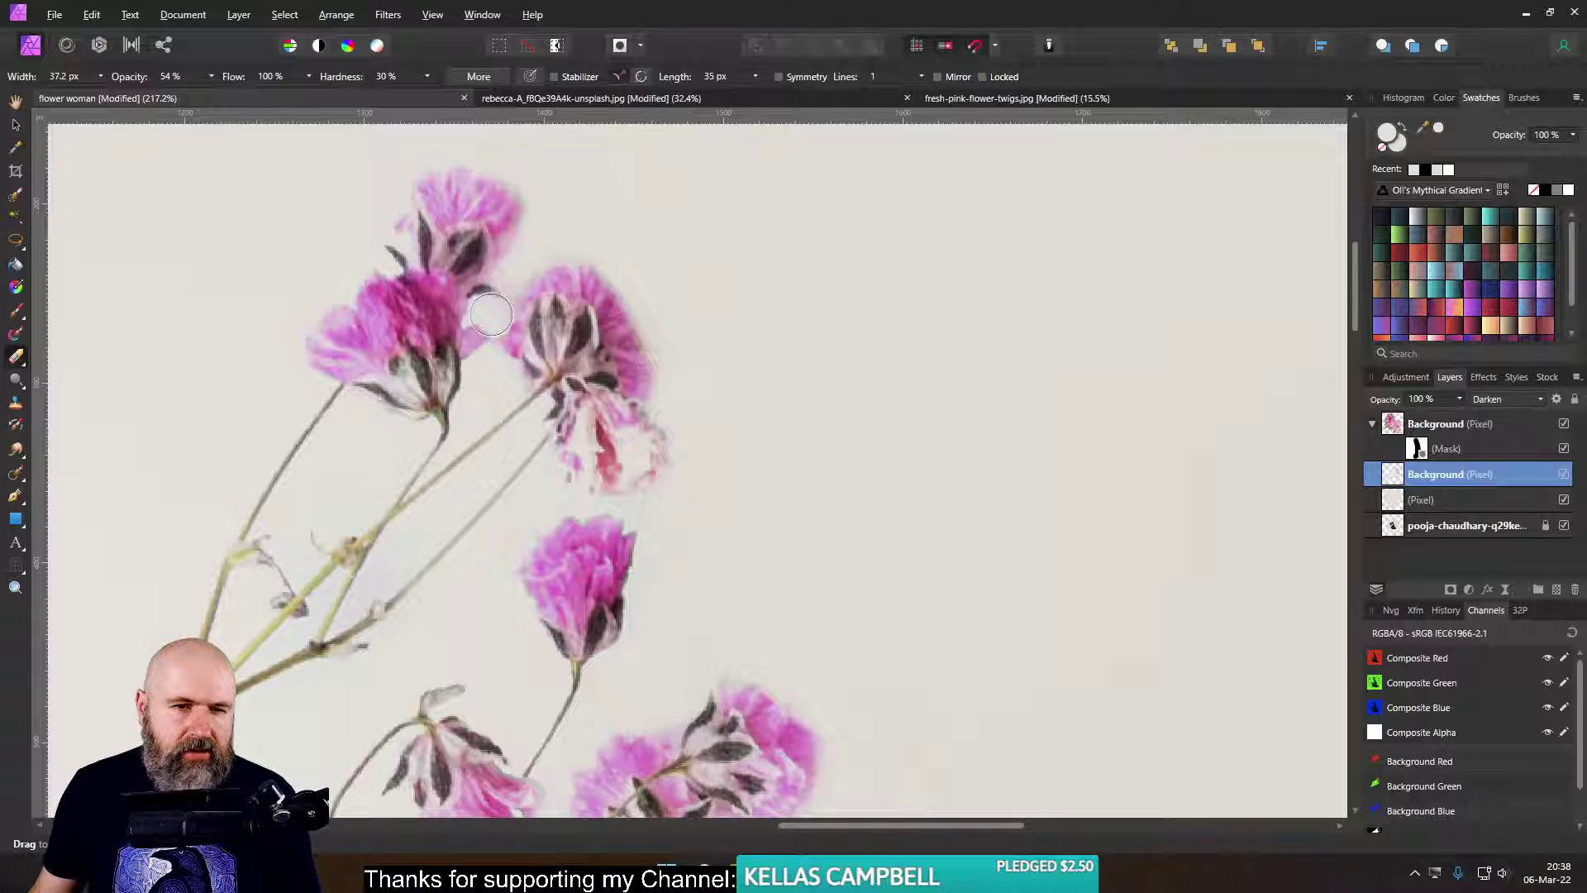
{"action": "scroll", "coordinate": [756, 447], "scroll_direction": "down", "scroll_amount": 5}
- Scale the cleaned twig back down above the wrist peonies and close the unresponsive Affinity Photo program
{"action": "left_click", "coordinate": [16, 124]}
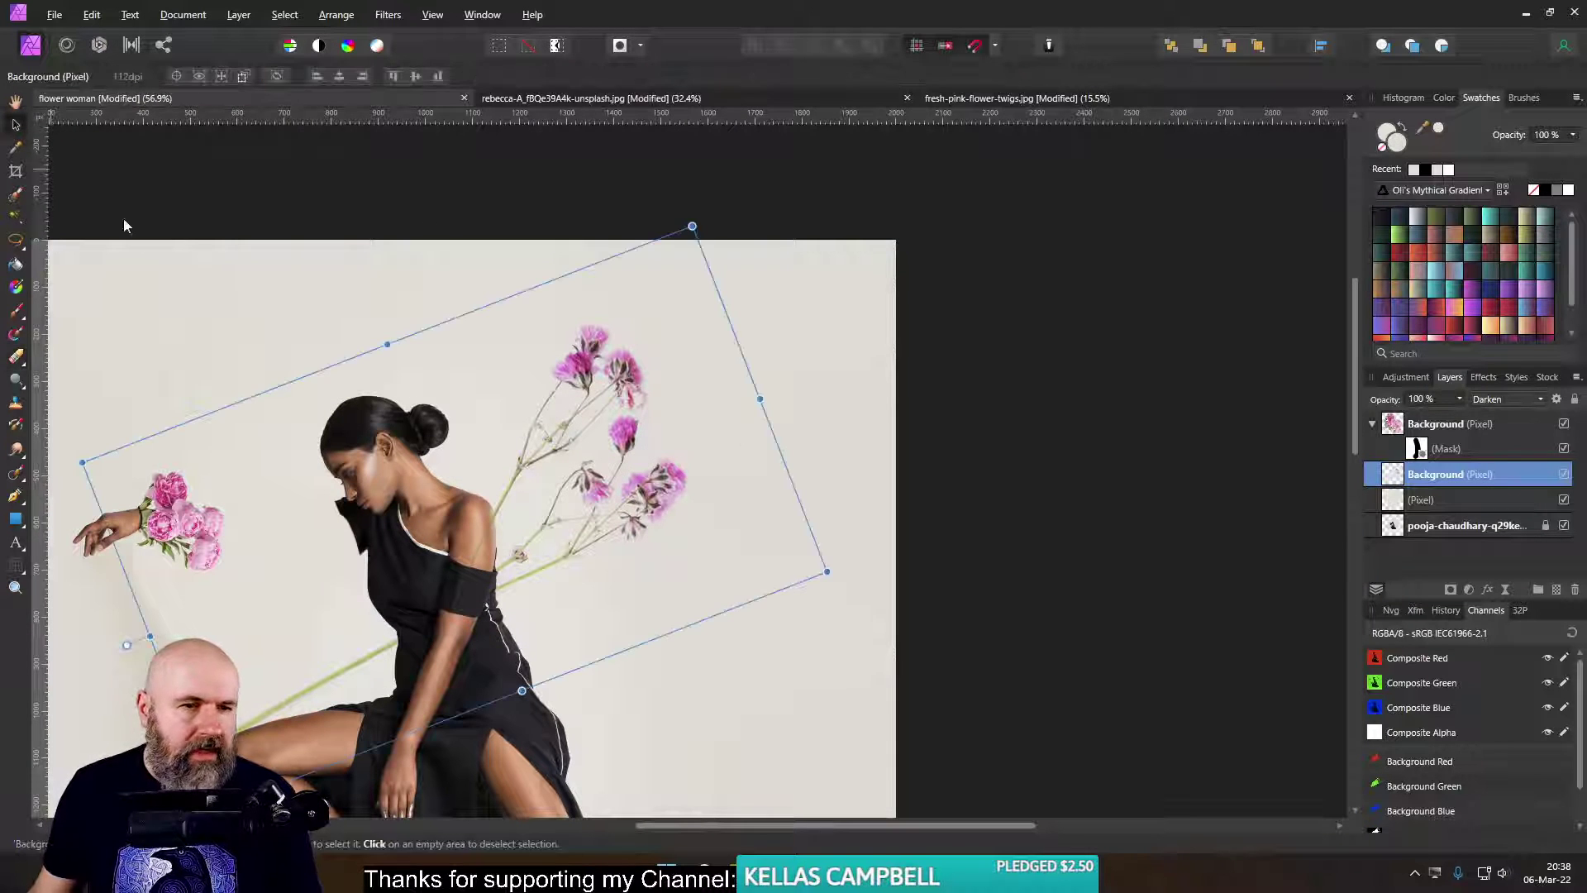
{"action": "left_click_drag", "start_coordinate": [831, 567], "coordinate": [244, 445]}
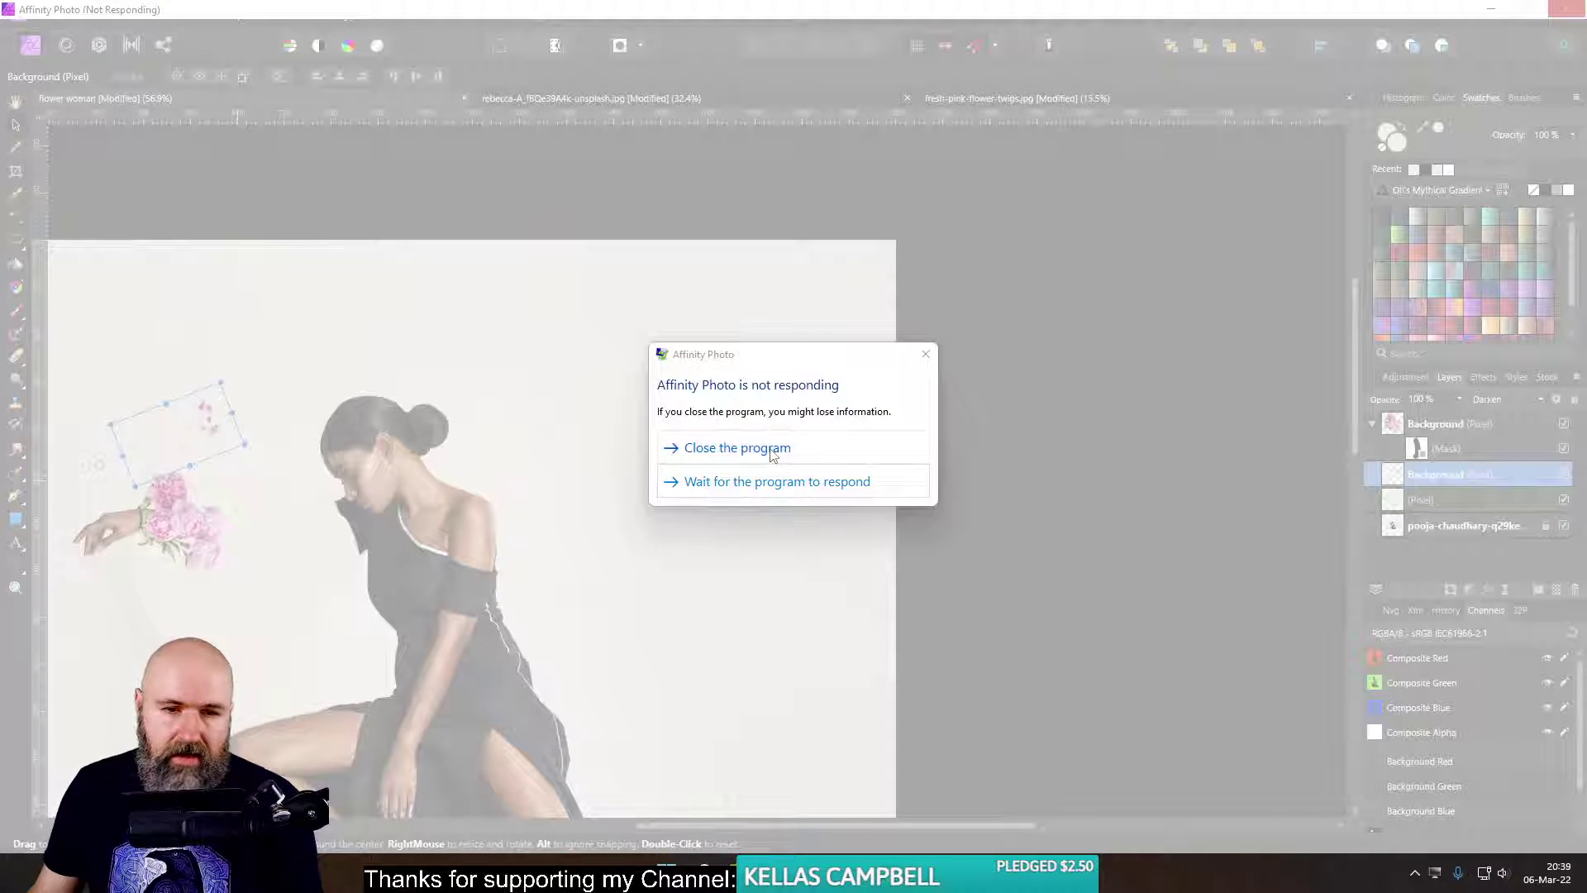
{"action": "left_click", "coordinate": [772, 450]}
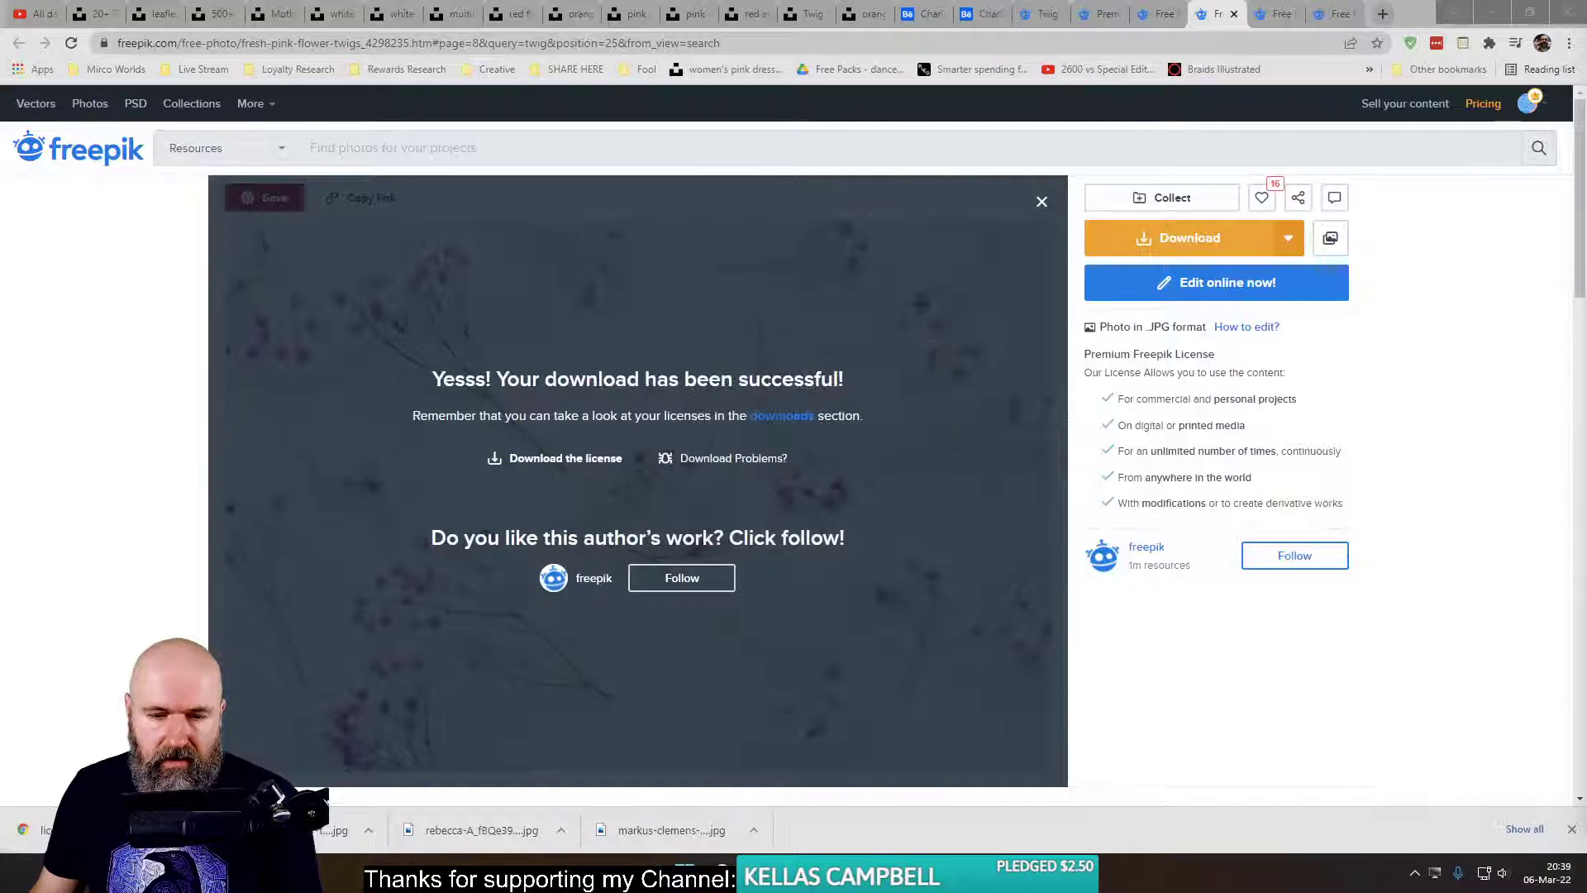
- Restart Affinity Photo, dismiss the welcome screen and reopen the recent document flower woman.afphoto
{"action": "key", "text": "super+s"}
{"action": "left_click", "coordinate": [915, 430]}
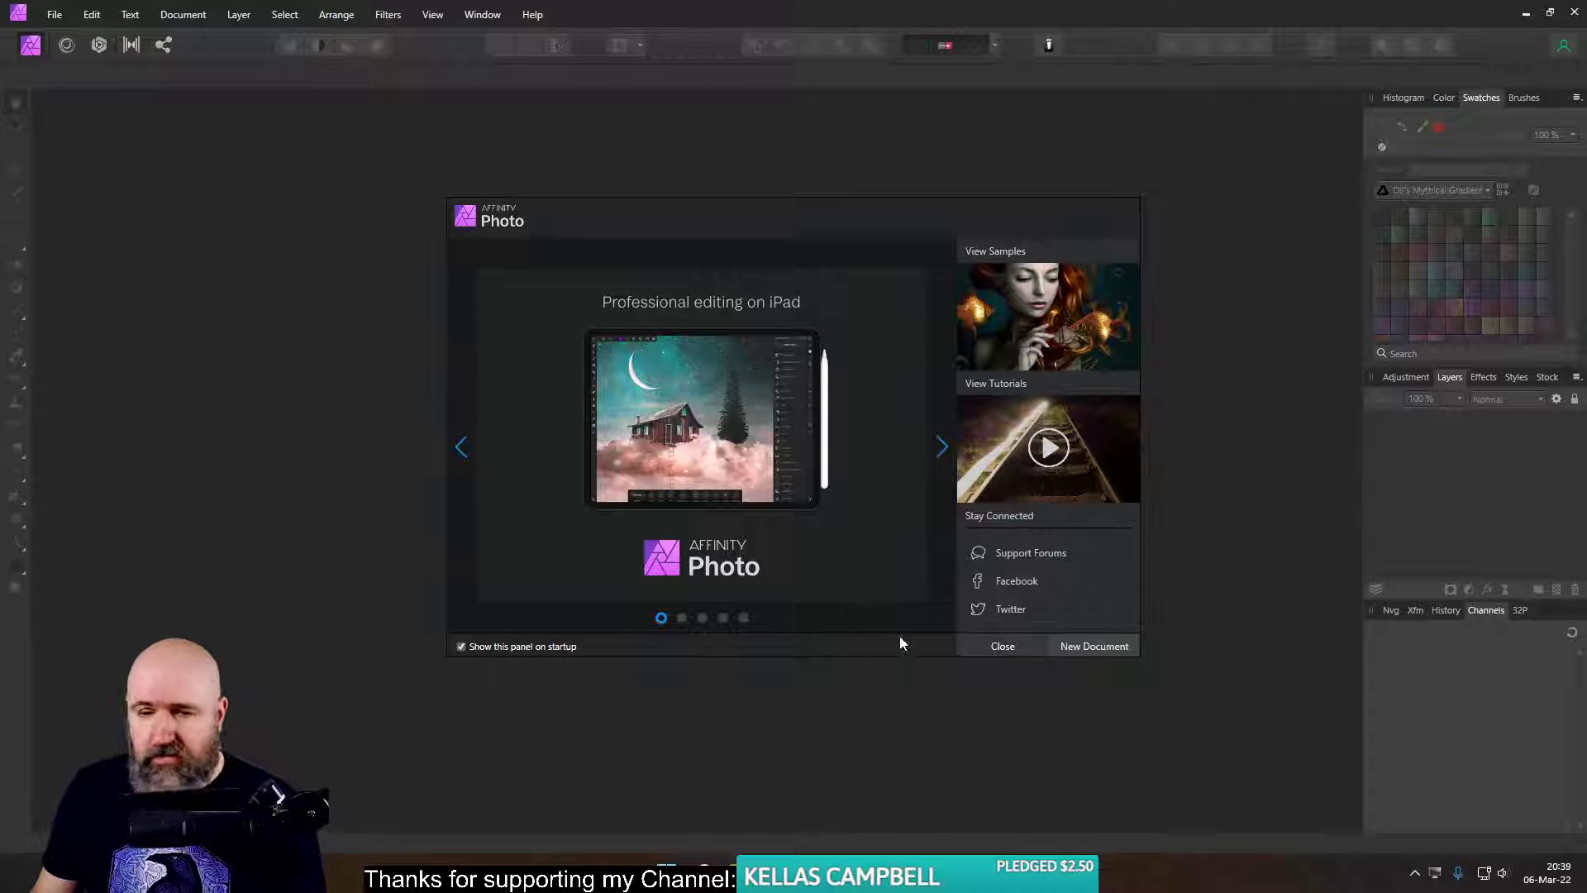
{"action": "left_click", "coordinate": [1000, 646]}
{"action": "left_click", "coordinate": [54, 14]}
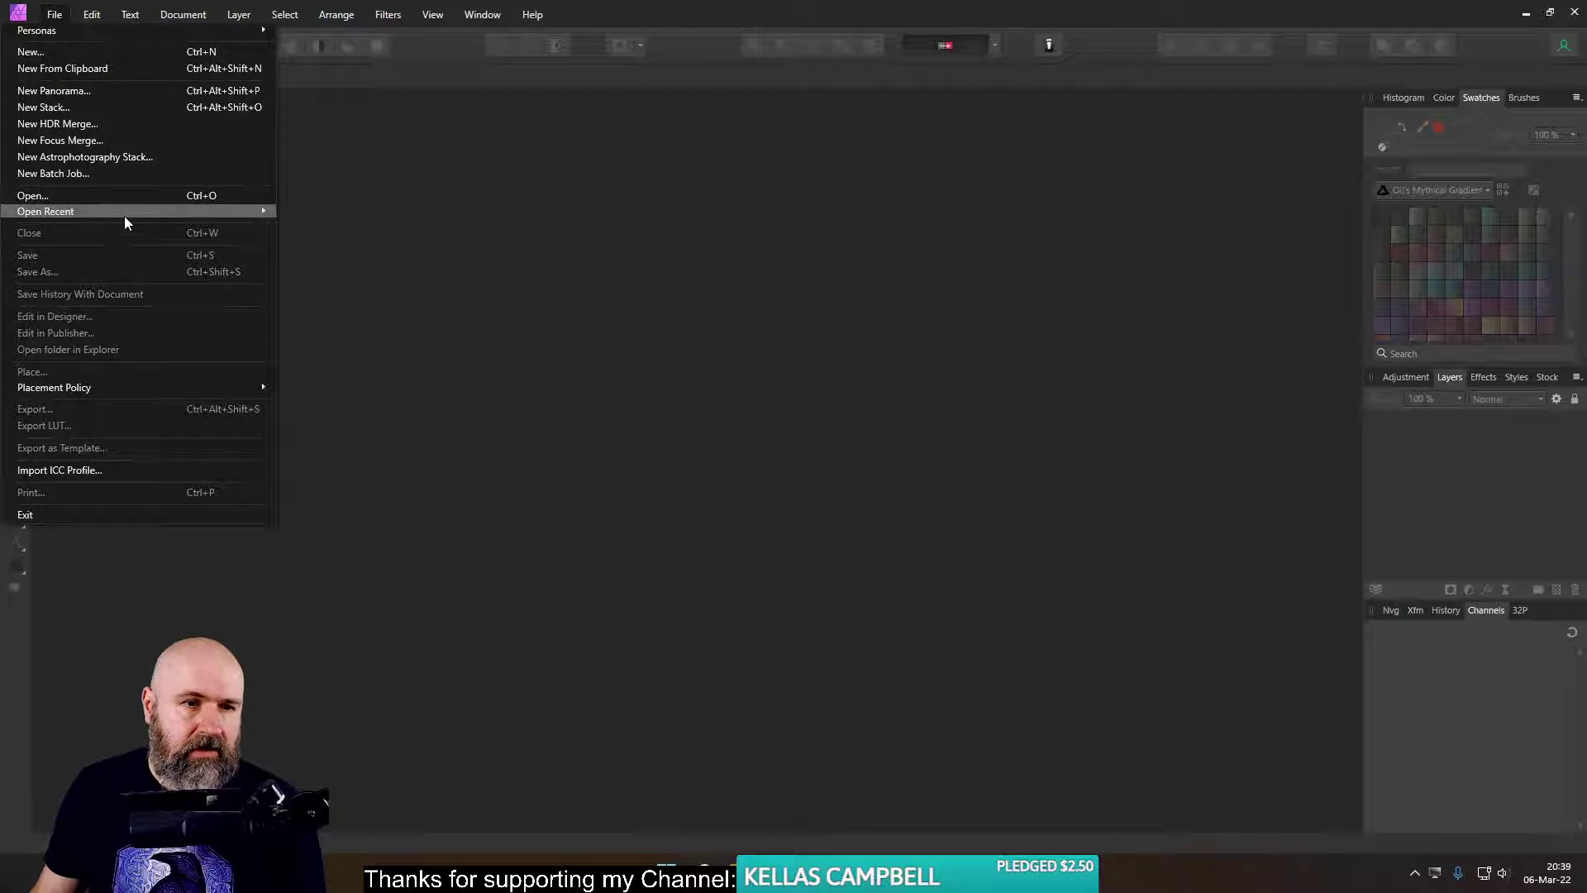
{"action": "mouse_move", "coordinate": [124, 216]}
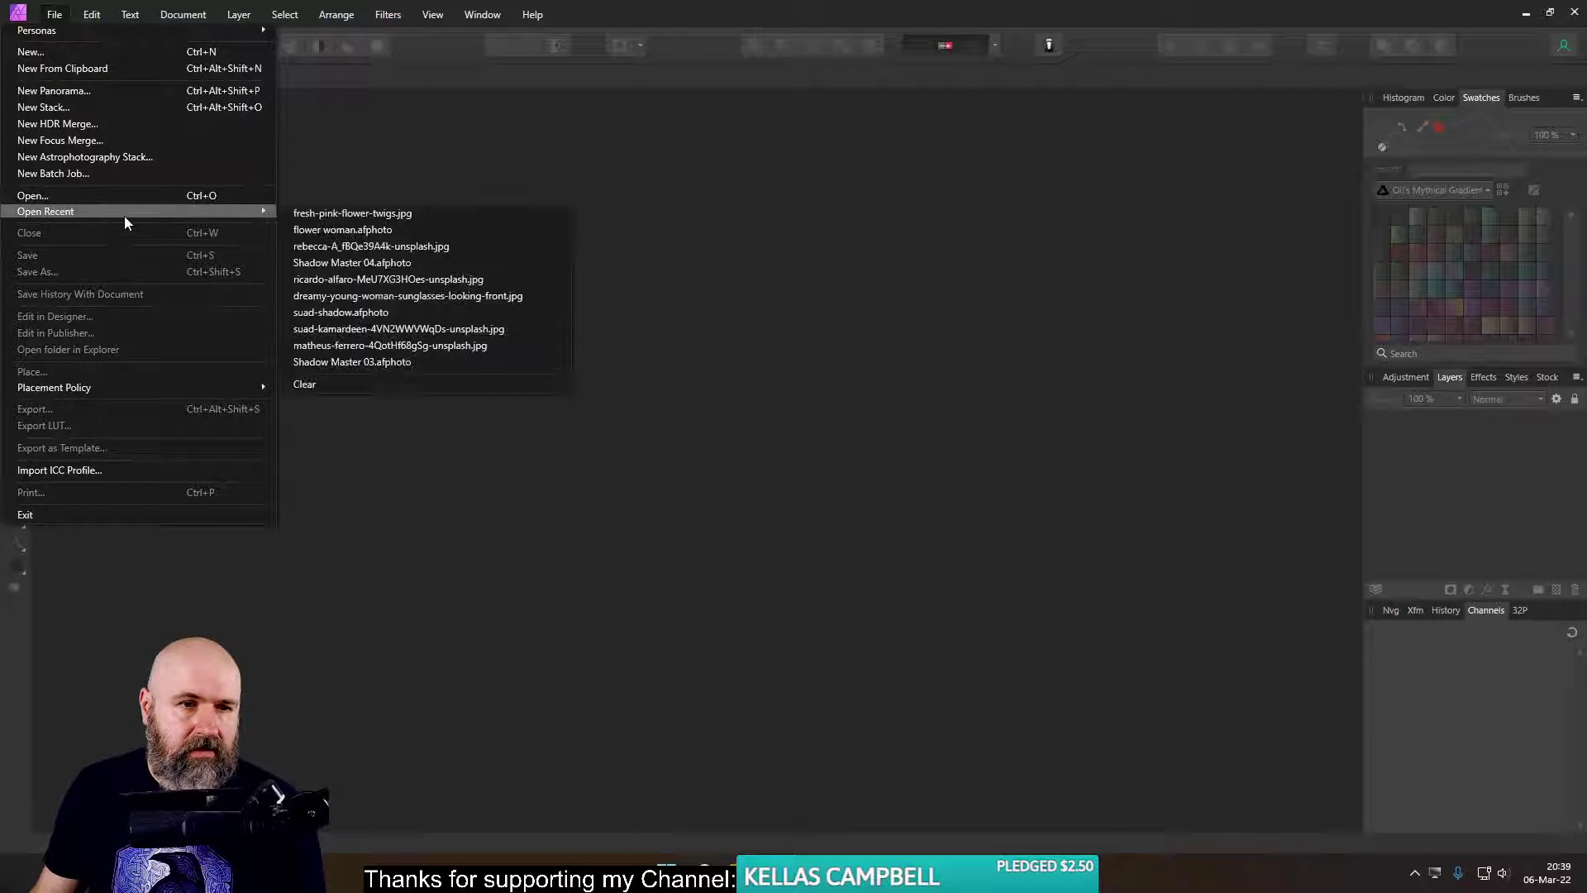
{"action": "left_click", "coordinate": [405, 236]}
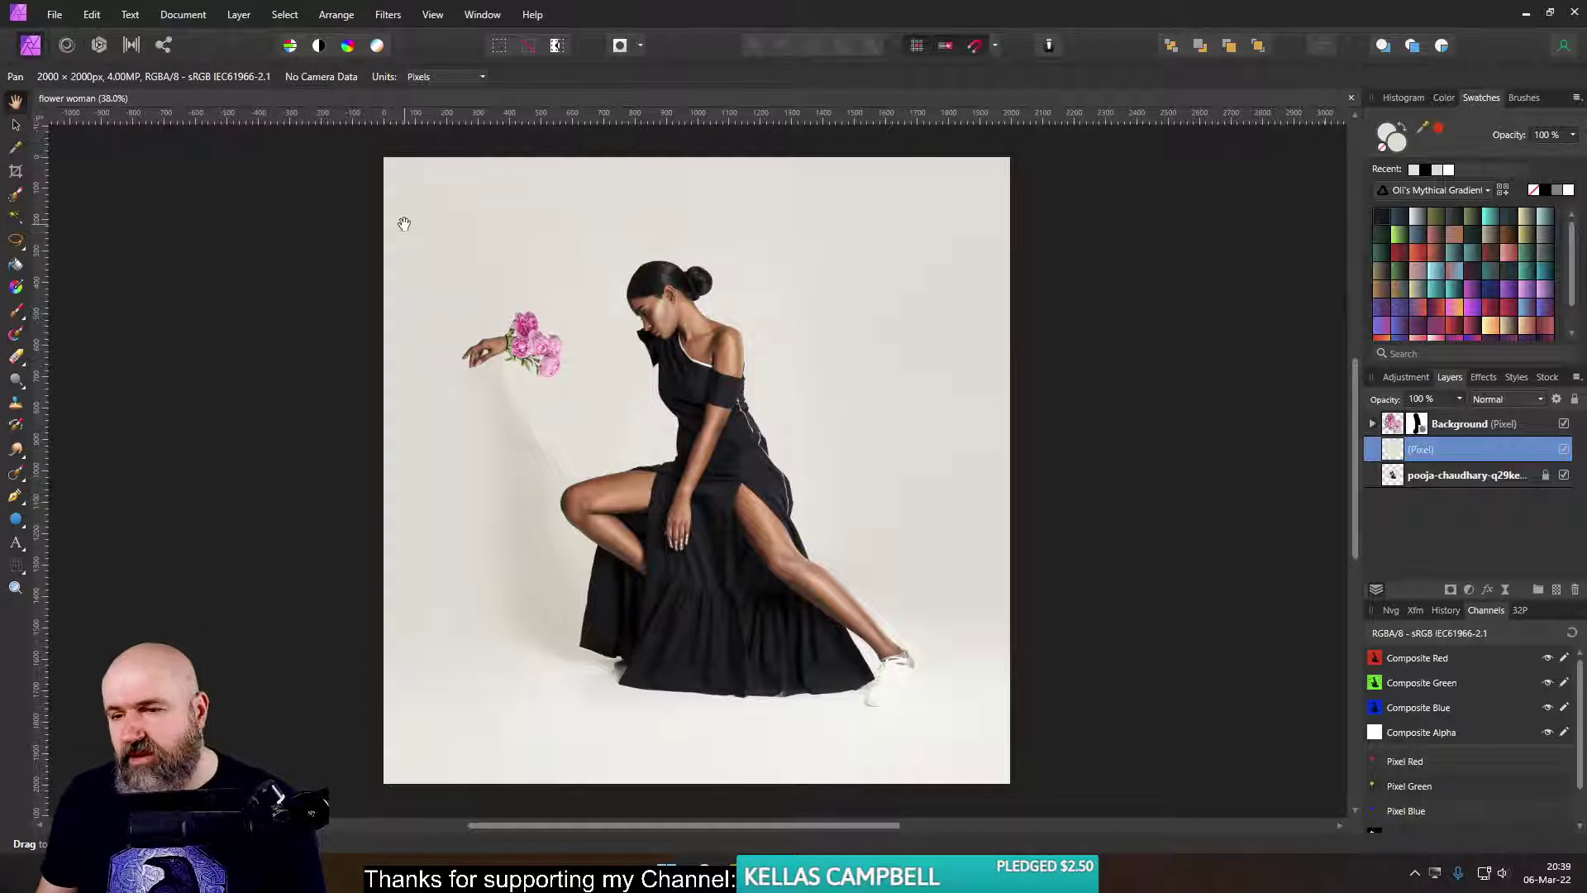
- Open the recent image fresh-pink-flower-twigs.jpg alongside the flower woman document
{"action": "left_click", "coordinate": [55, 15]}
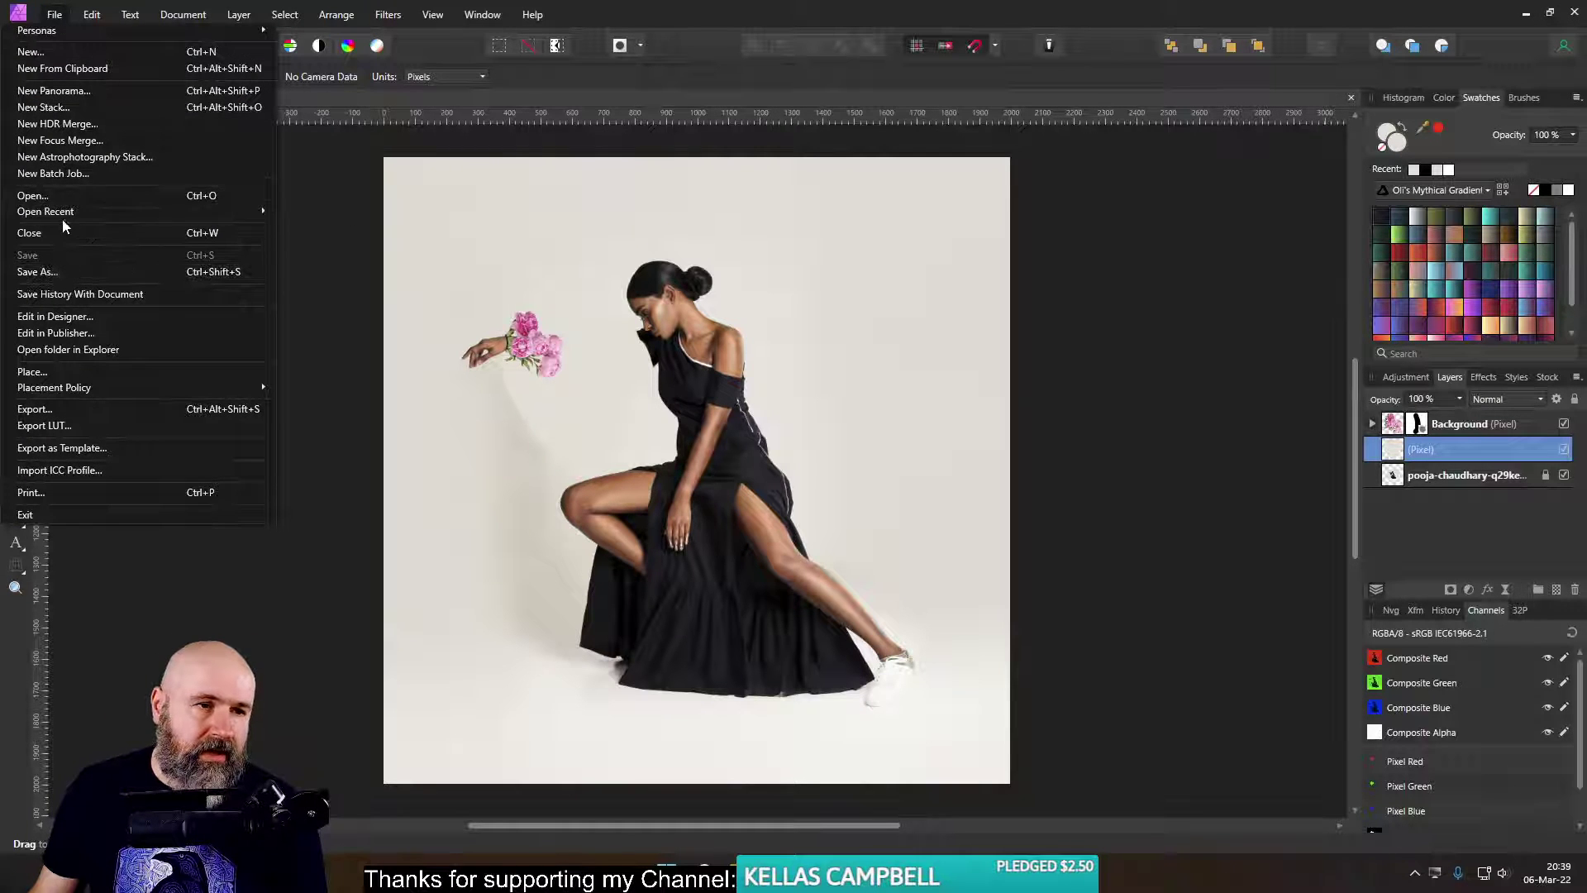
{"action": "mouse_move", "coordinate": [228, 213]}
{"action": "left_click", "coordinate": [329, 217]}
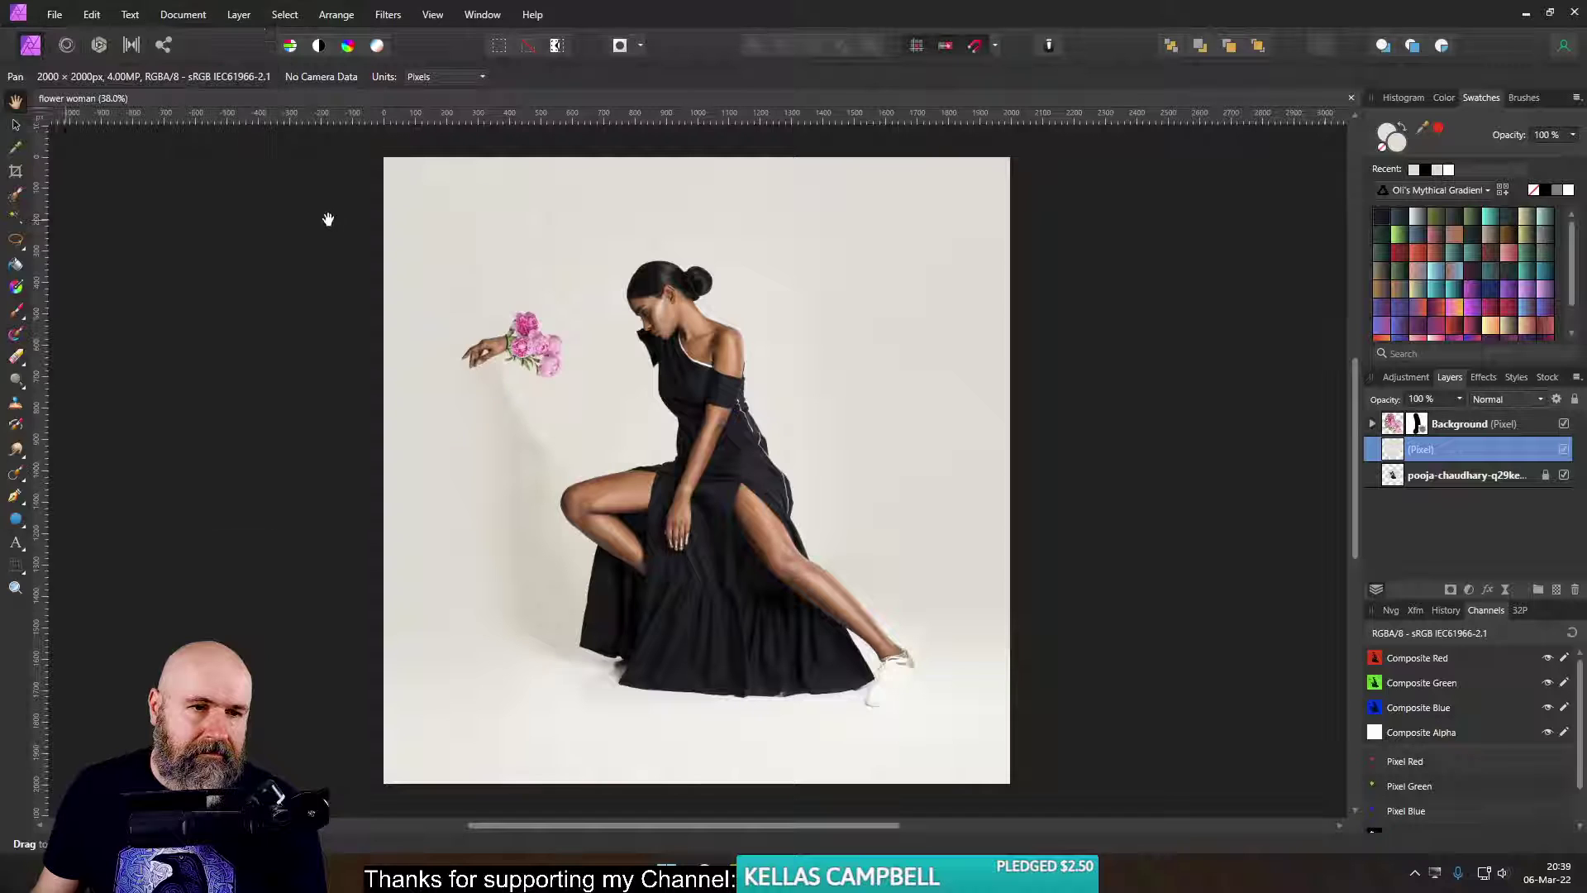
{"action": "left_click", "coordinate": [54, 26]}
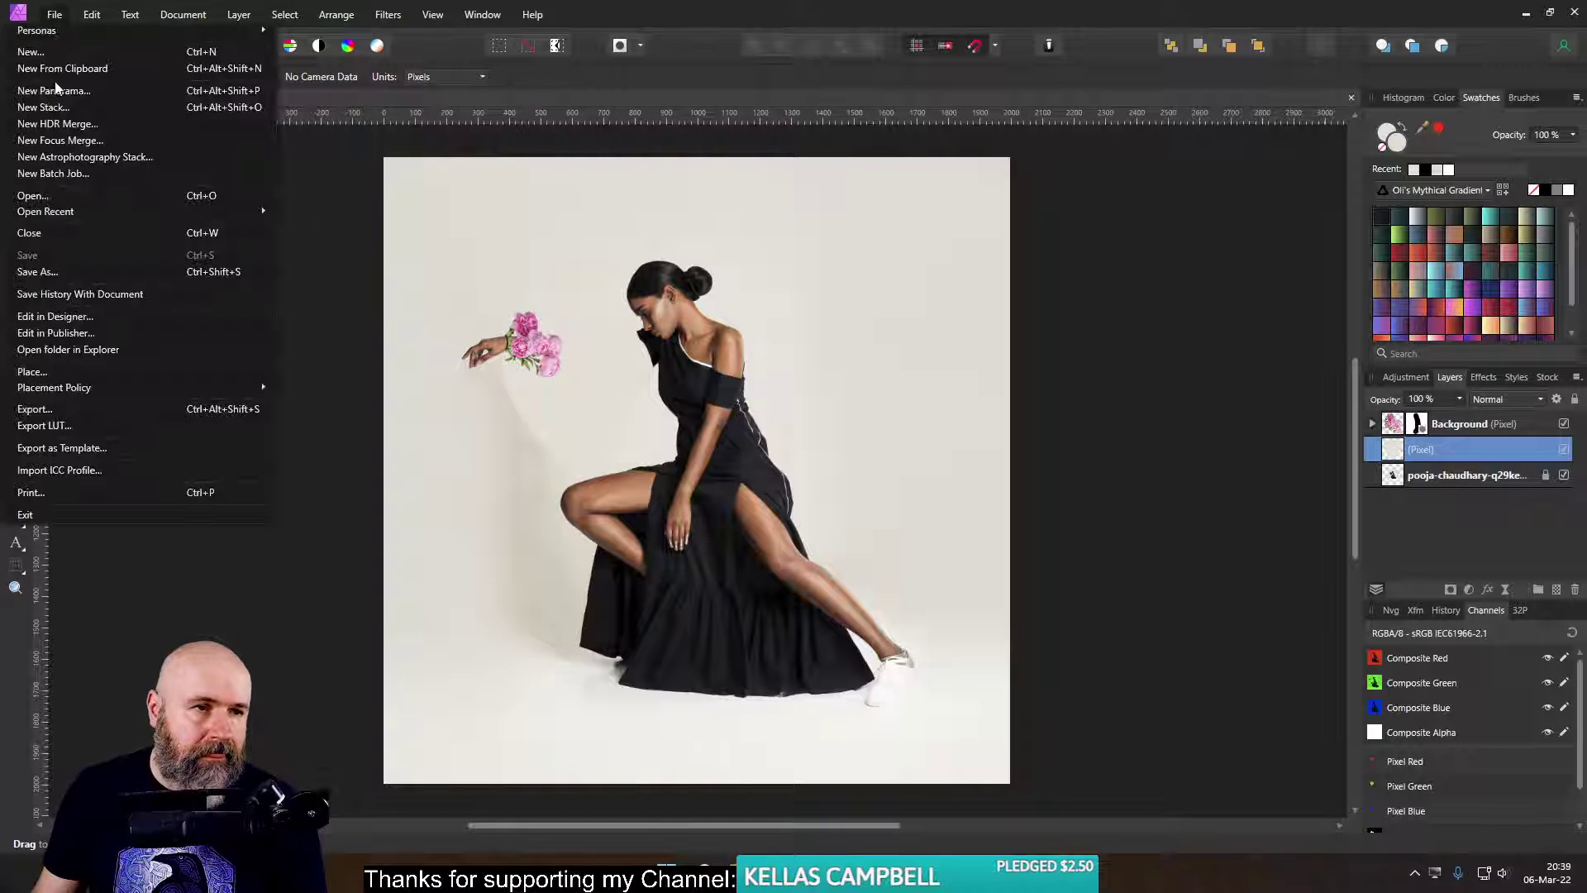
{"action": "mouse_move", "coordinate": [124, 212]}
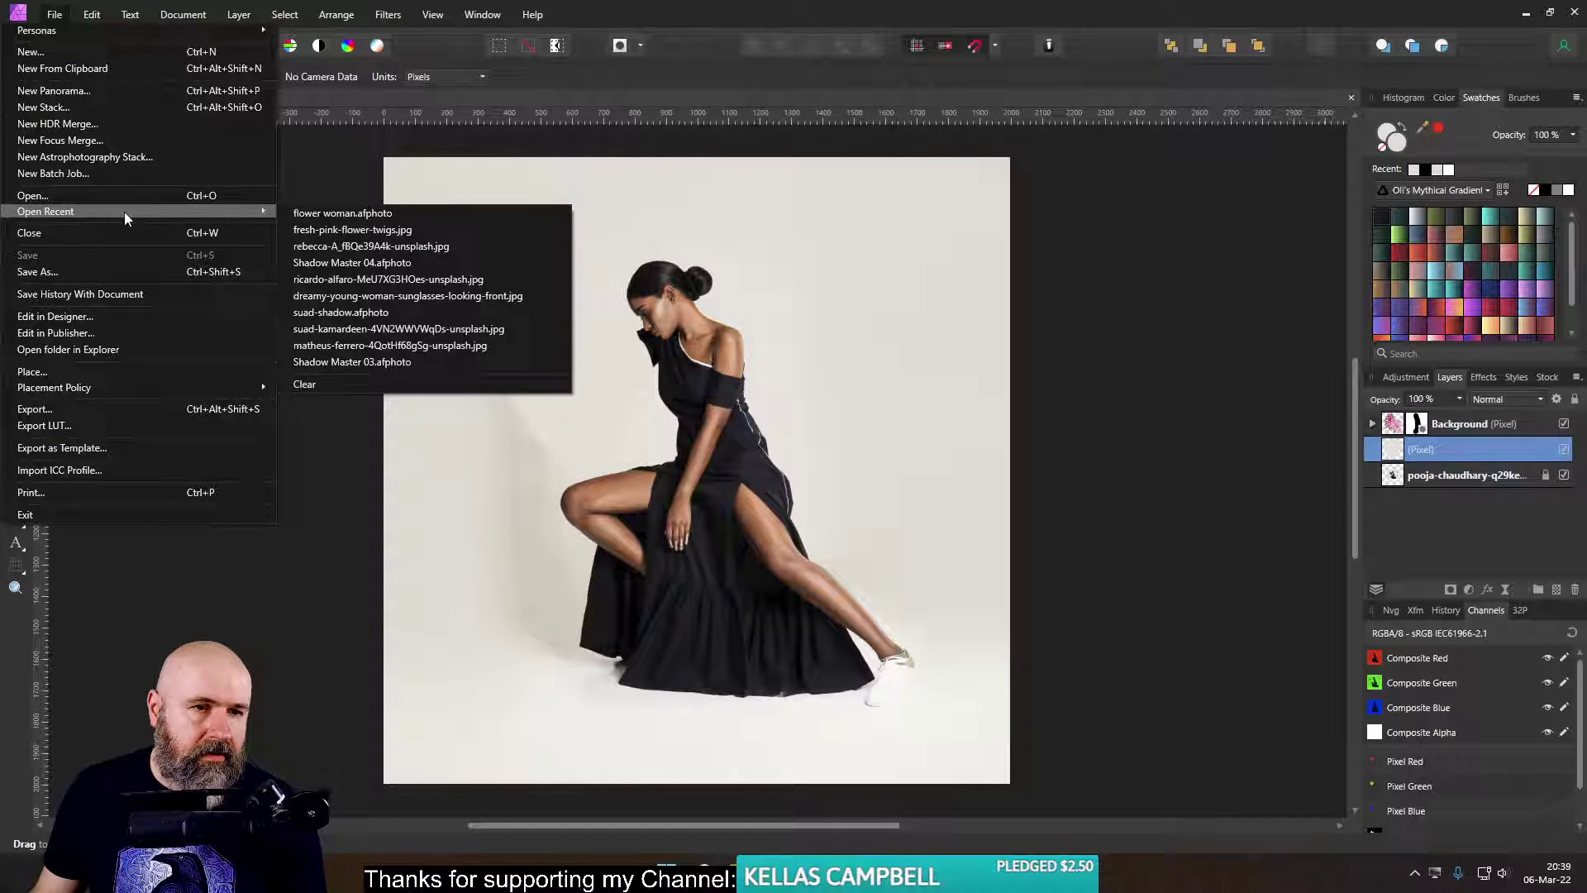
{"action": "left_click", "coordinate": [334, 230]}
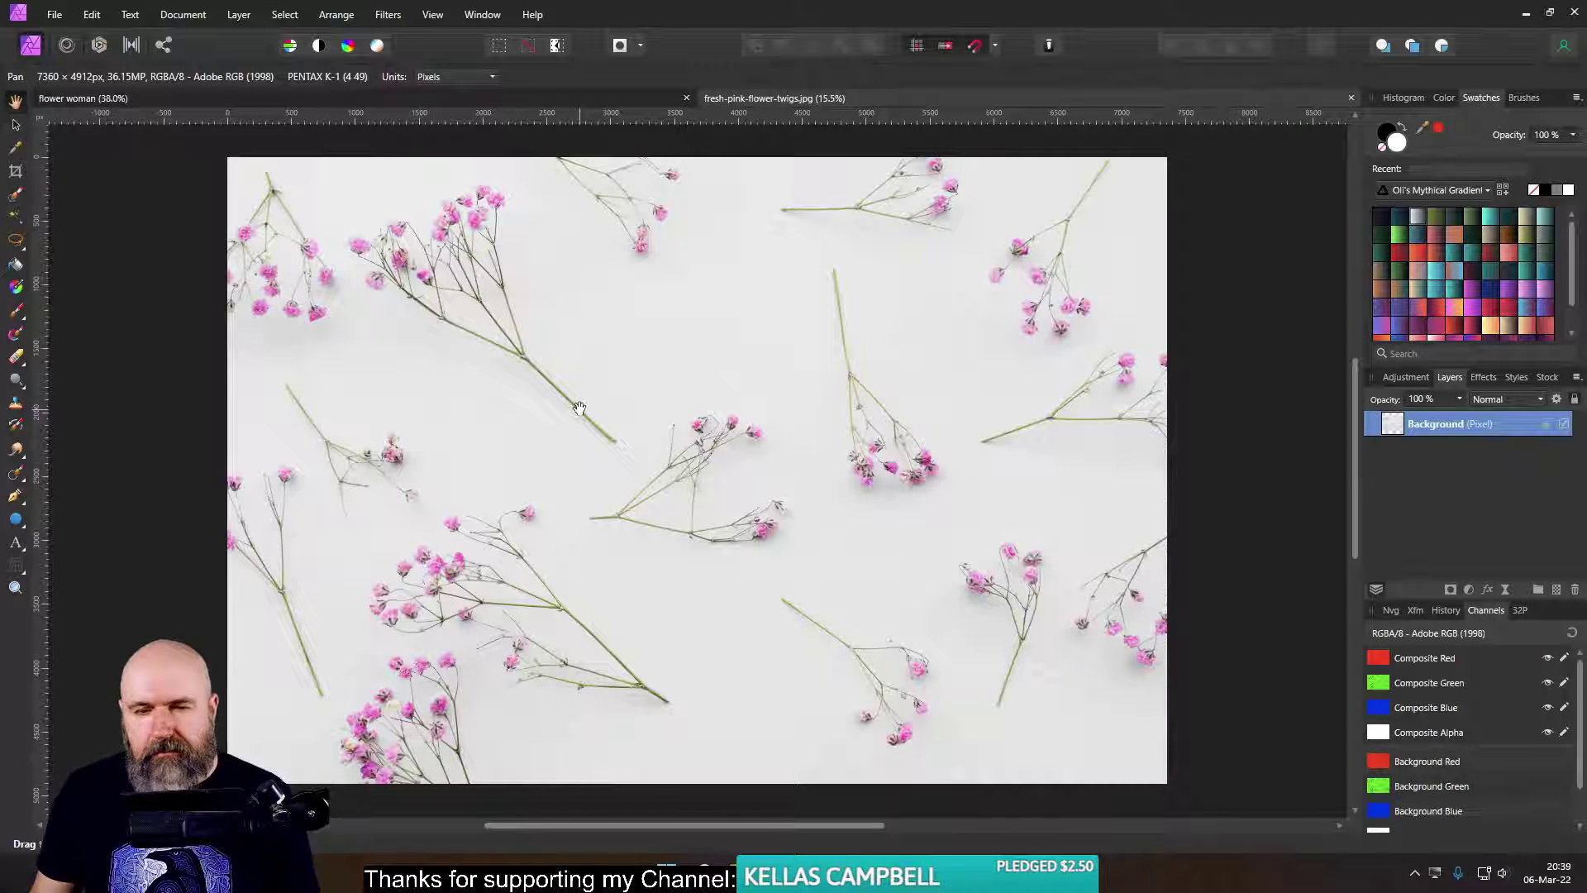
- Outline the downward-hanging twig right of centre with a freehand selection and create a new document from the copied selection
{"action": "left_click", "coordinate": [14, 239]}
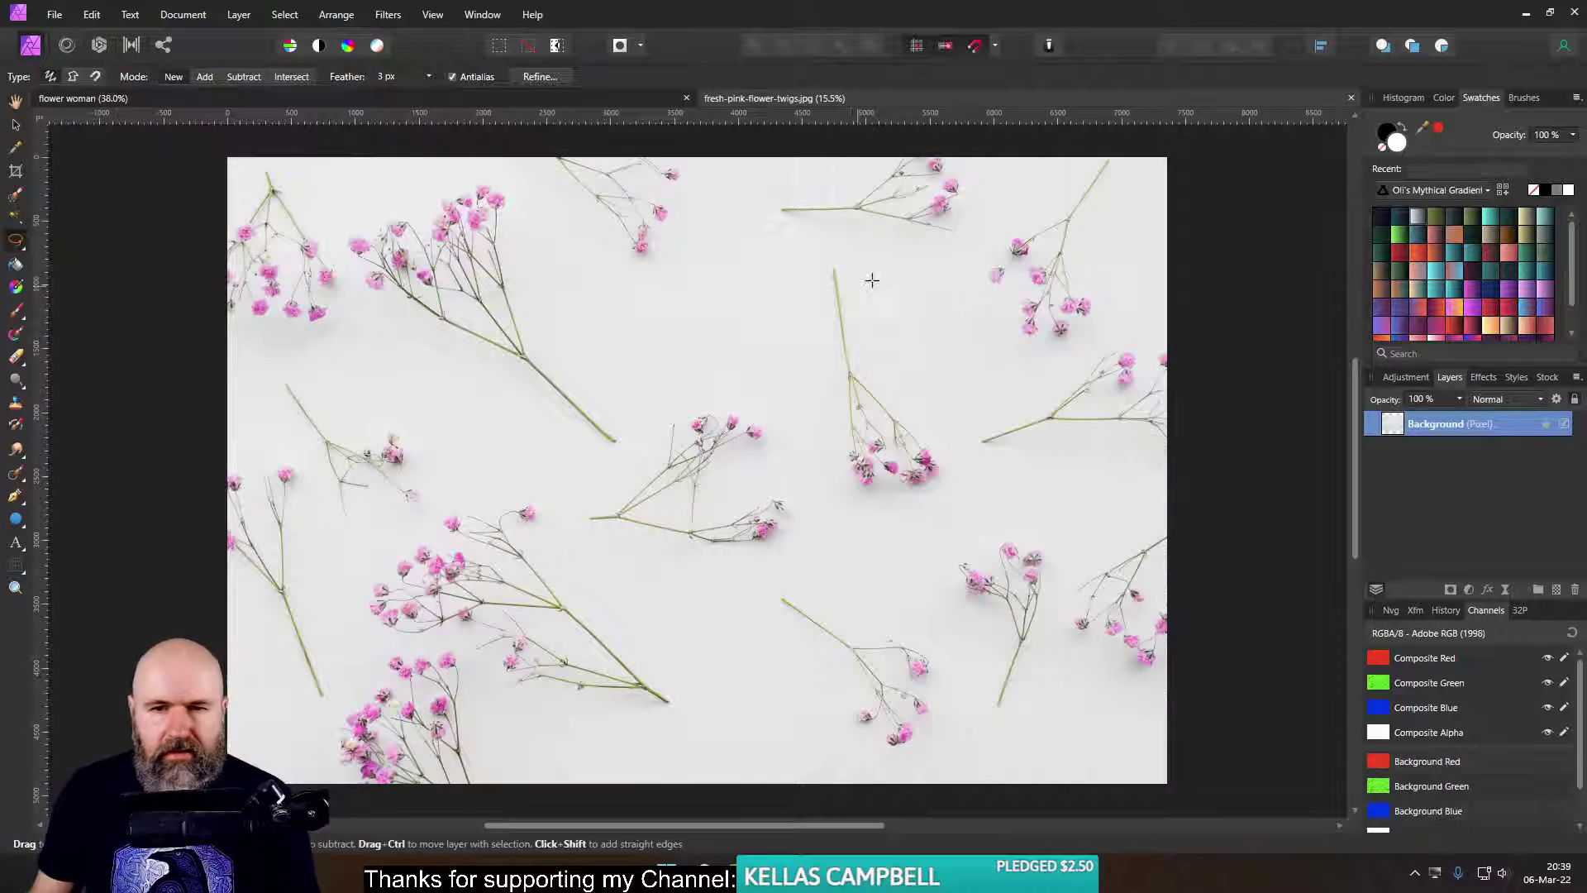
{"action": "mouse_move", "coordinate": [872, 278]}
{"action": "left_mouse_down"}
{"action": "mouse_move", "coordinate": [821, 487]}
{"action": "mouse_move", "coordinate": [901, 550]}
{"action": "mouse_move", "coordinate": [963, 506]}
{"action": "mouse_move", "coordinate": [887, 280]}
{"action": "left_mouse_up"}
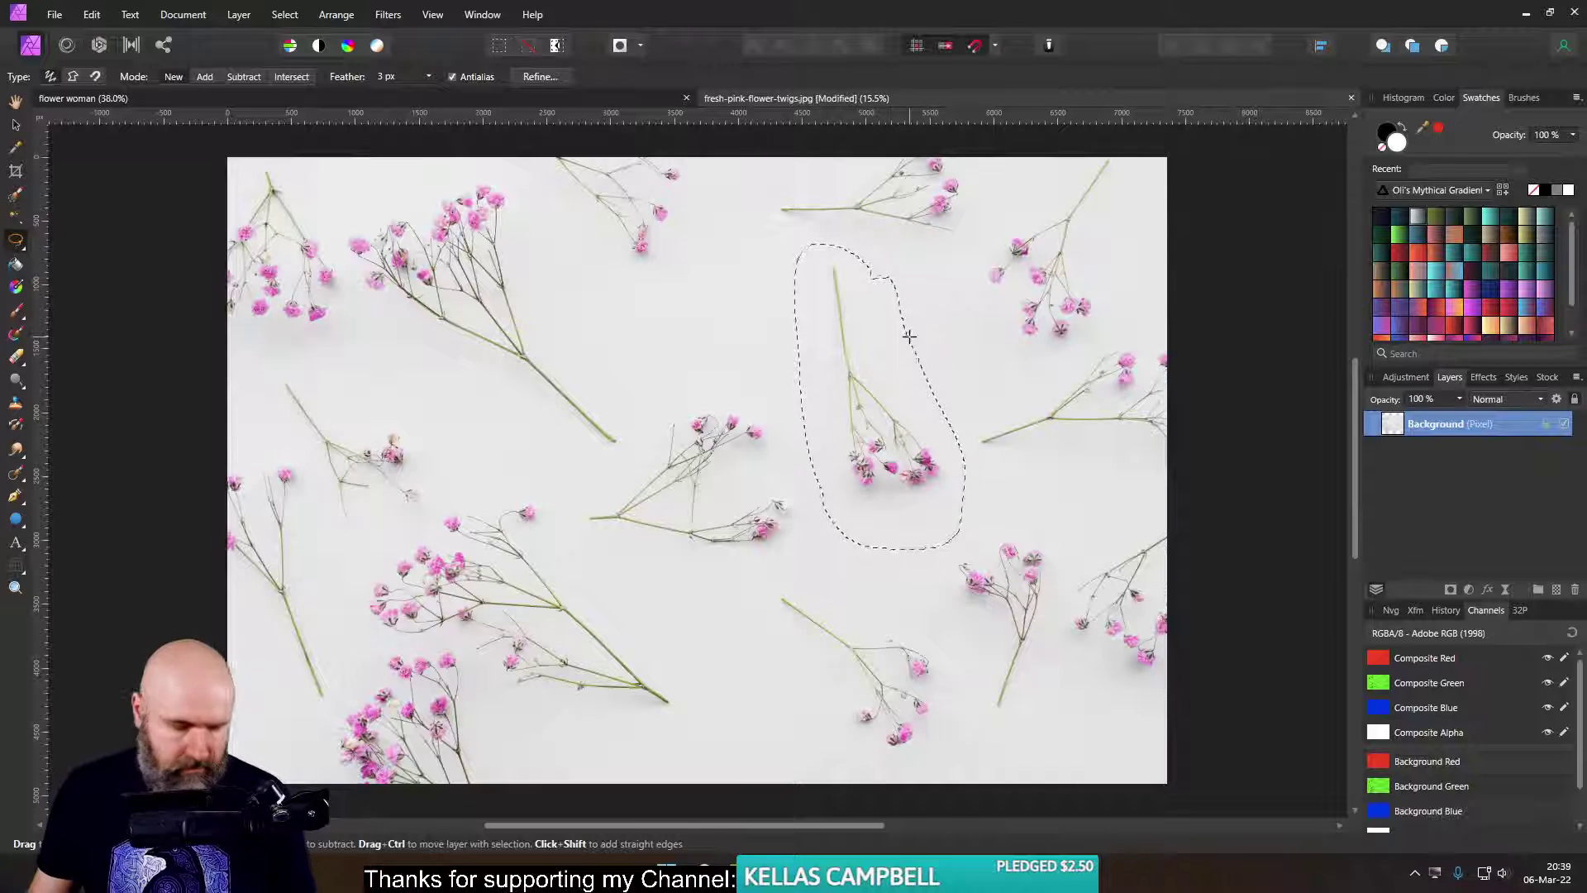
{"action": "left_click", "coordinate": [54, 14]}
{"action": "left_click", "coordinate": [267, 155]}
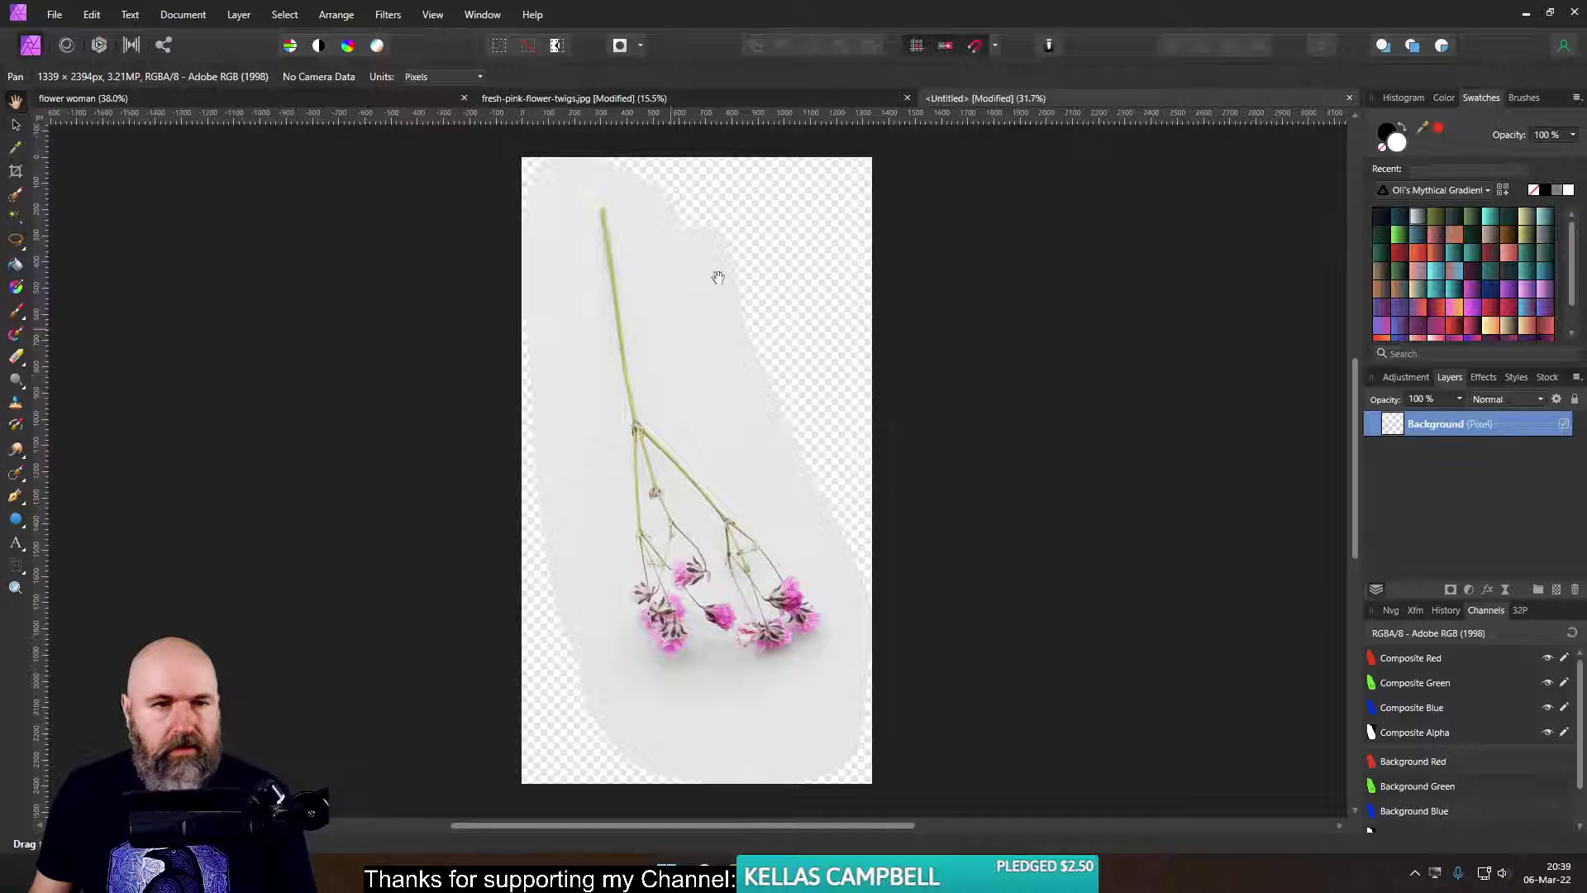
- Select the grey background around the isolated twig with a 194 px Selection Brush and start refining the selection
{"action": "left_click", "coordinate": [15, 194]}
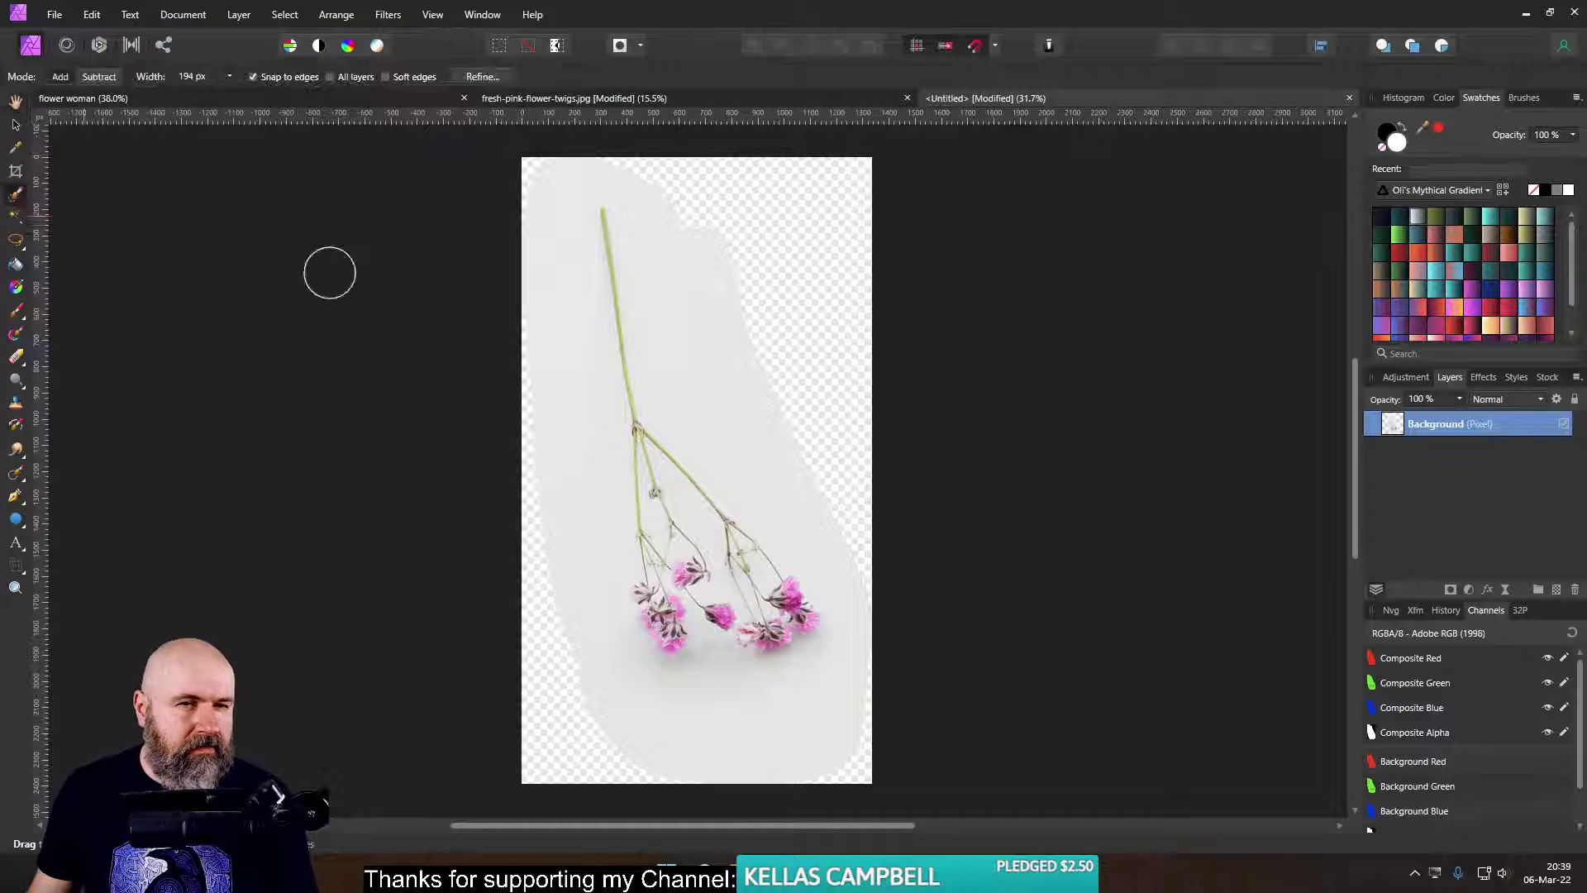
{"action": "mouse_move", "coordinate": [568, 187]}
{"action": "left_mouse_down"}
{"action": "mouse_move", "coordinate": [575, 429]}
{"action": "mouse_move", "coordinate": [606, 326]}
{"action": "mouse_move", "coordinate": [662, 241]}
{"action": "left_mouse_up"}
{"action": "mouse_move", "coordinate": [717, 425]}
{"action": "left_mouse_down"}
{"action": "mouse_move", "coordinate": [707, 694]}
{"action": "mouse_move", "coordinate": [528, 592]}
{"action": "mouse_move", "coordinate": [581, 591]}
{"action": "mouse_move", "coordinate": [607, 683]}
{"action": "mouse_move", "coordinate": [743, 748]}
{"action": "mouse_move", "coordinate": [848, 714]}
{"action": "mouse_move", "coordinate": [865, 569]}
{"action": "mouse_move", "coordinate": [839, 522]}
{"action": "mouse_move", "coordinate": [859, 707]}
{"action": "mouse_move", "coordinate": [702, 723]}
{"action": "mouse_move", "coordinate": [563, 531]}
{"action": "left_mouse_up"}
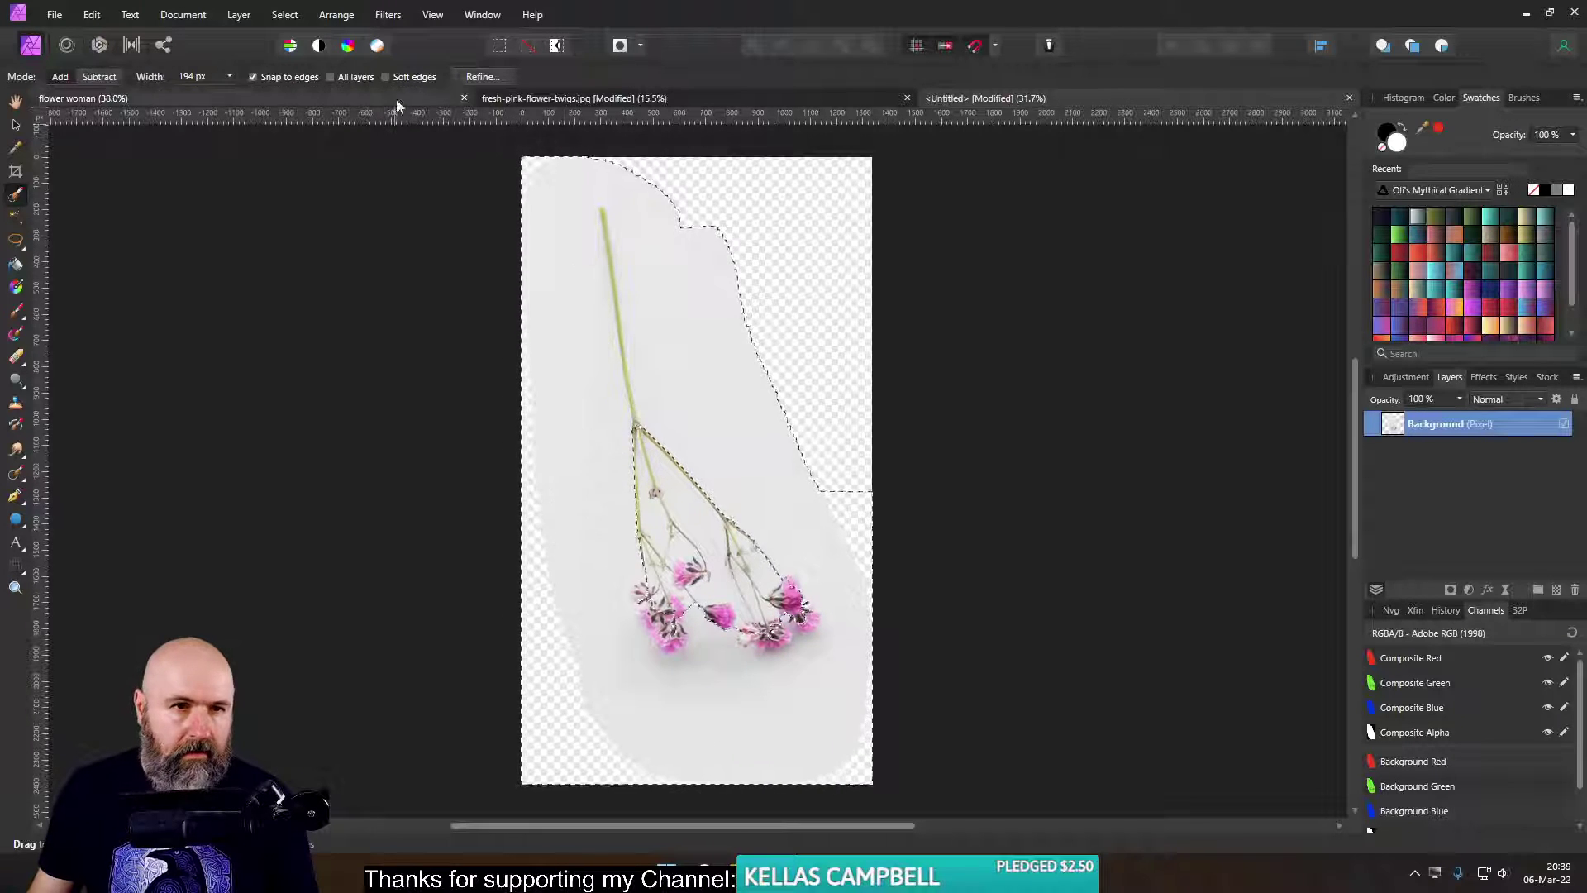
{"action": "key", "text": "ctrl+alt+r"}
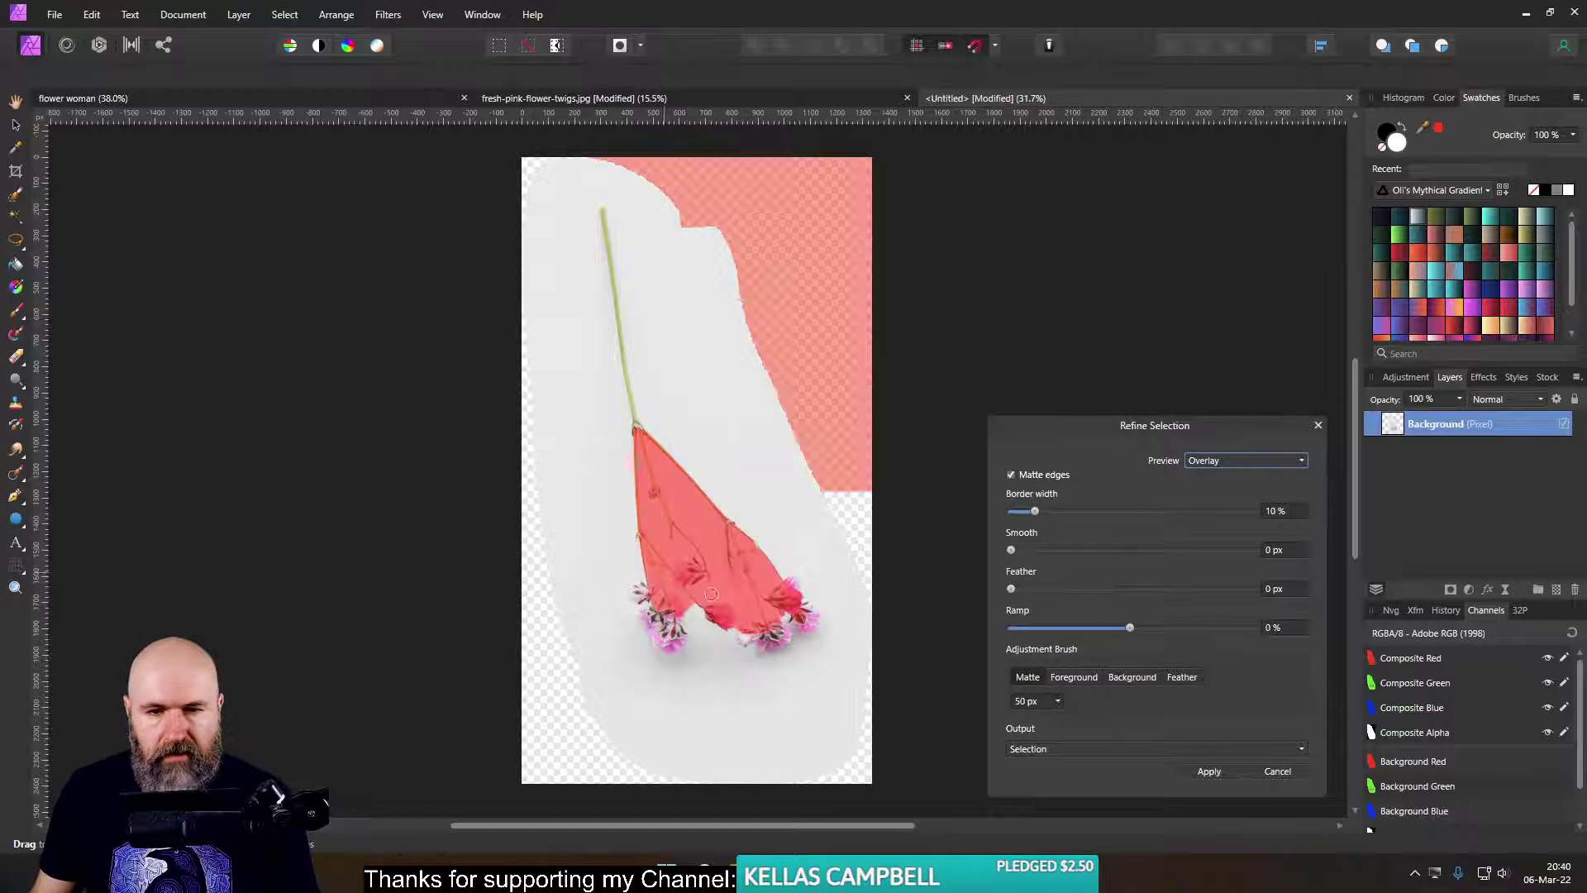
{"action": "scroll", "coordinate": [715, 473], "scroll_direction": "up", "scroll_amount": 5}
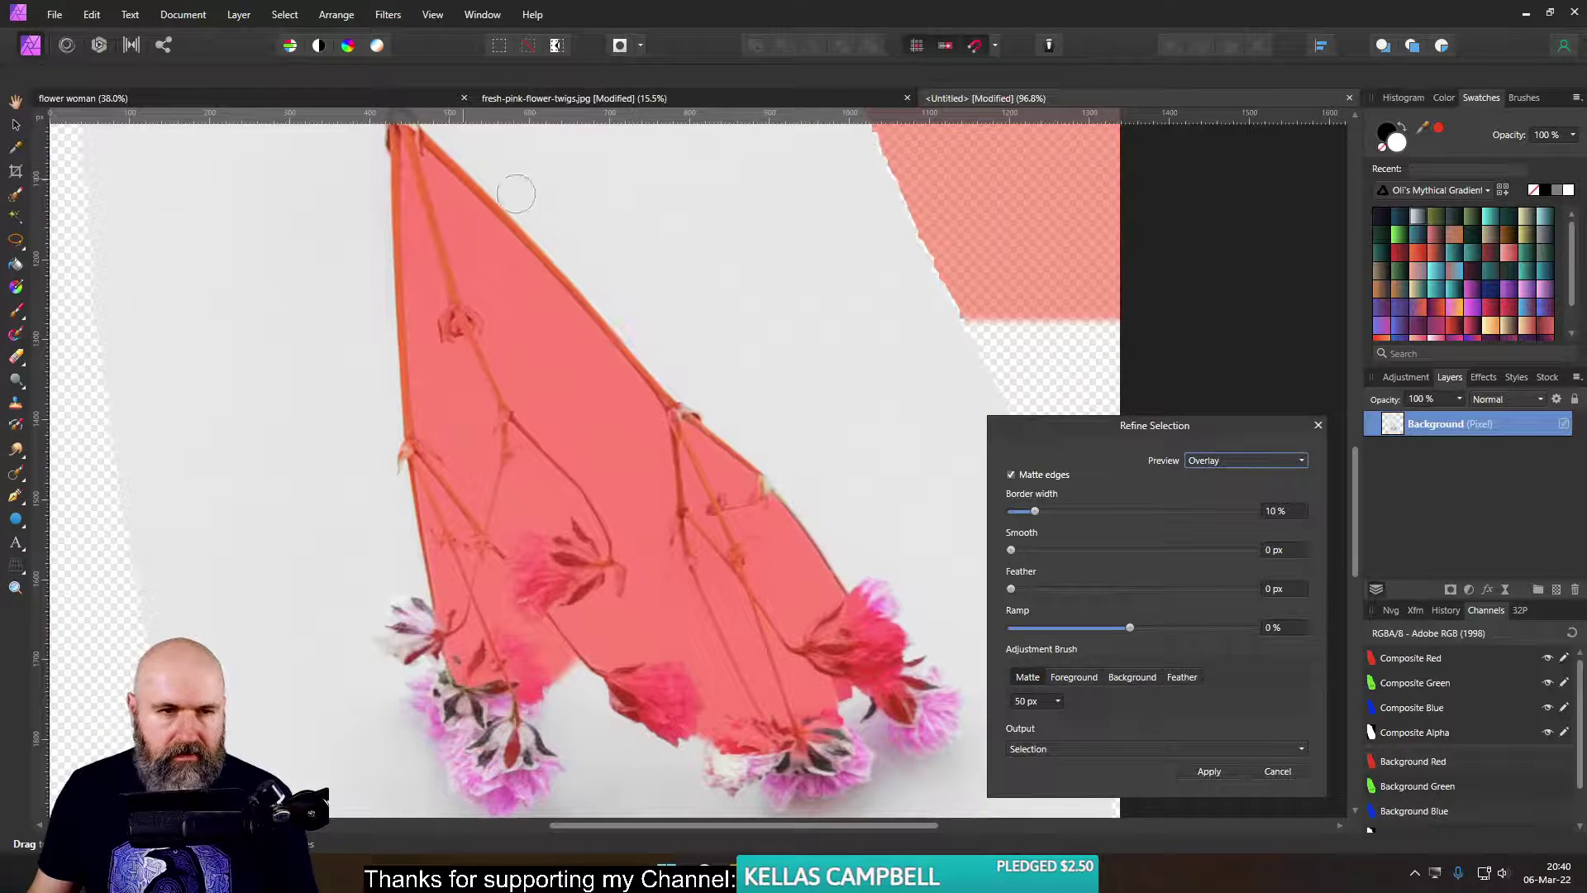
{"action": "scroll", "coordinate": [537, 261], "scroll_direction": "down", "scroll_amount": 3}
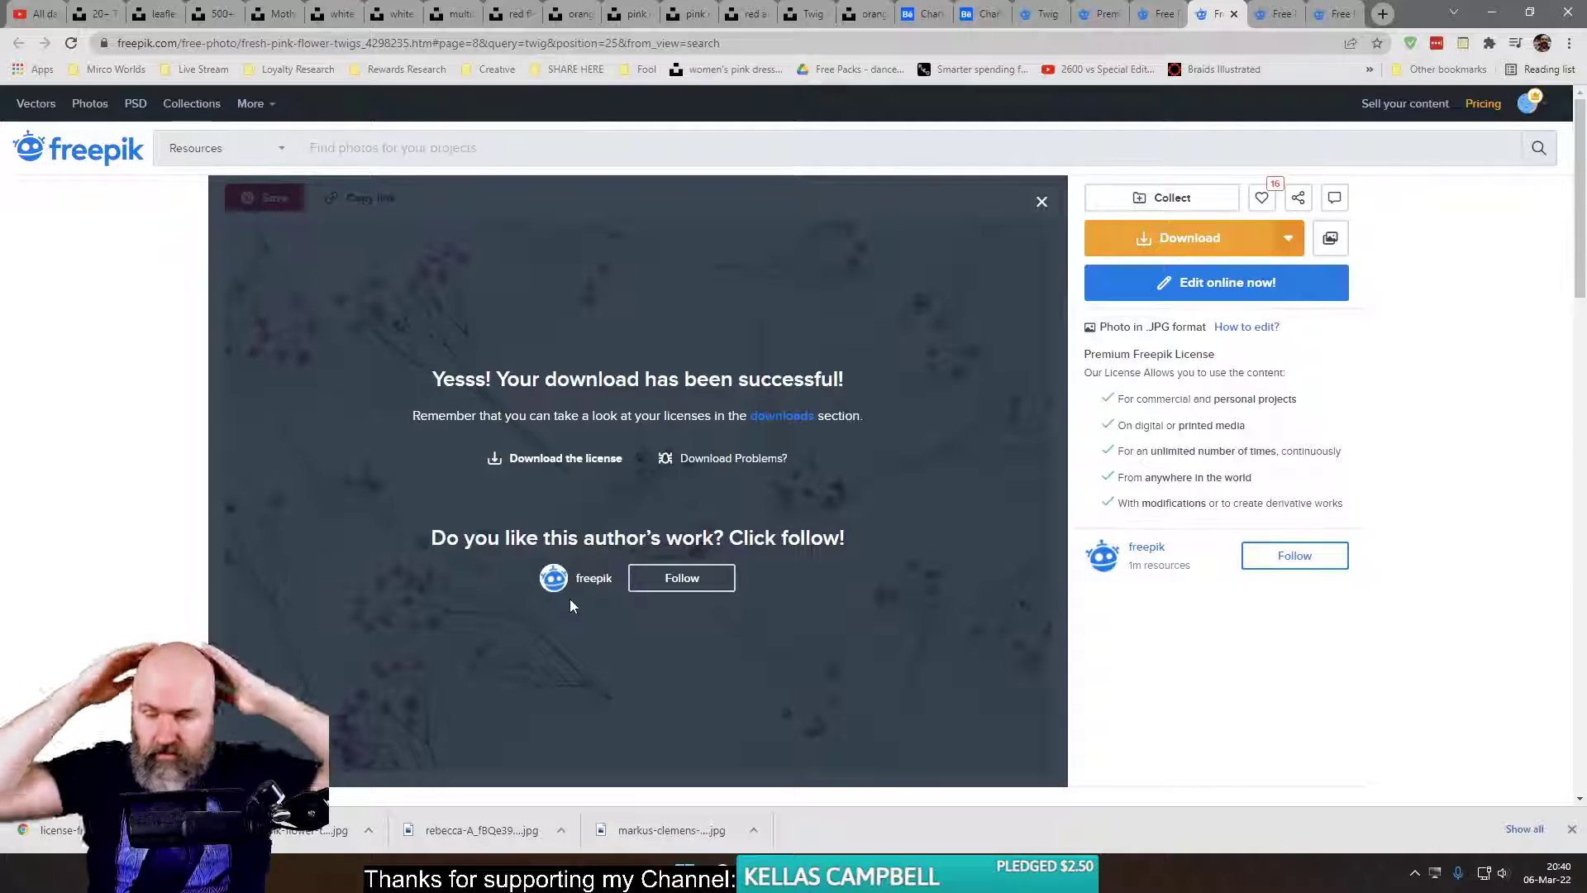
- Relaunch Affinity Photo from the browser window and dismiss its welcome screen
{"action": "left_click", "coordinate": [718, 868]}
{"action": "left_click", "coordinate": [903, 424]}
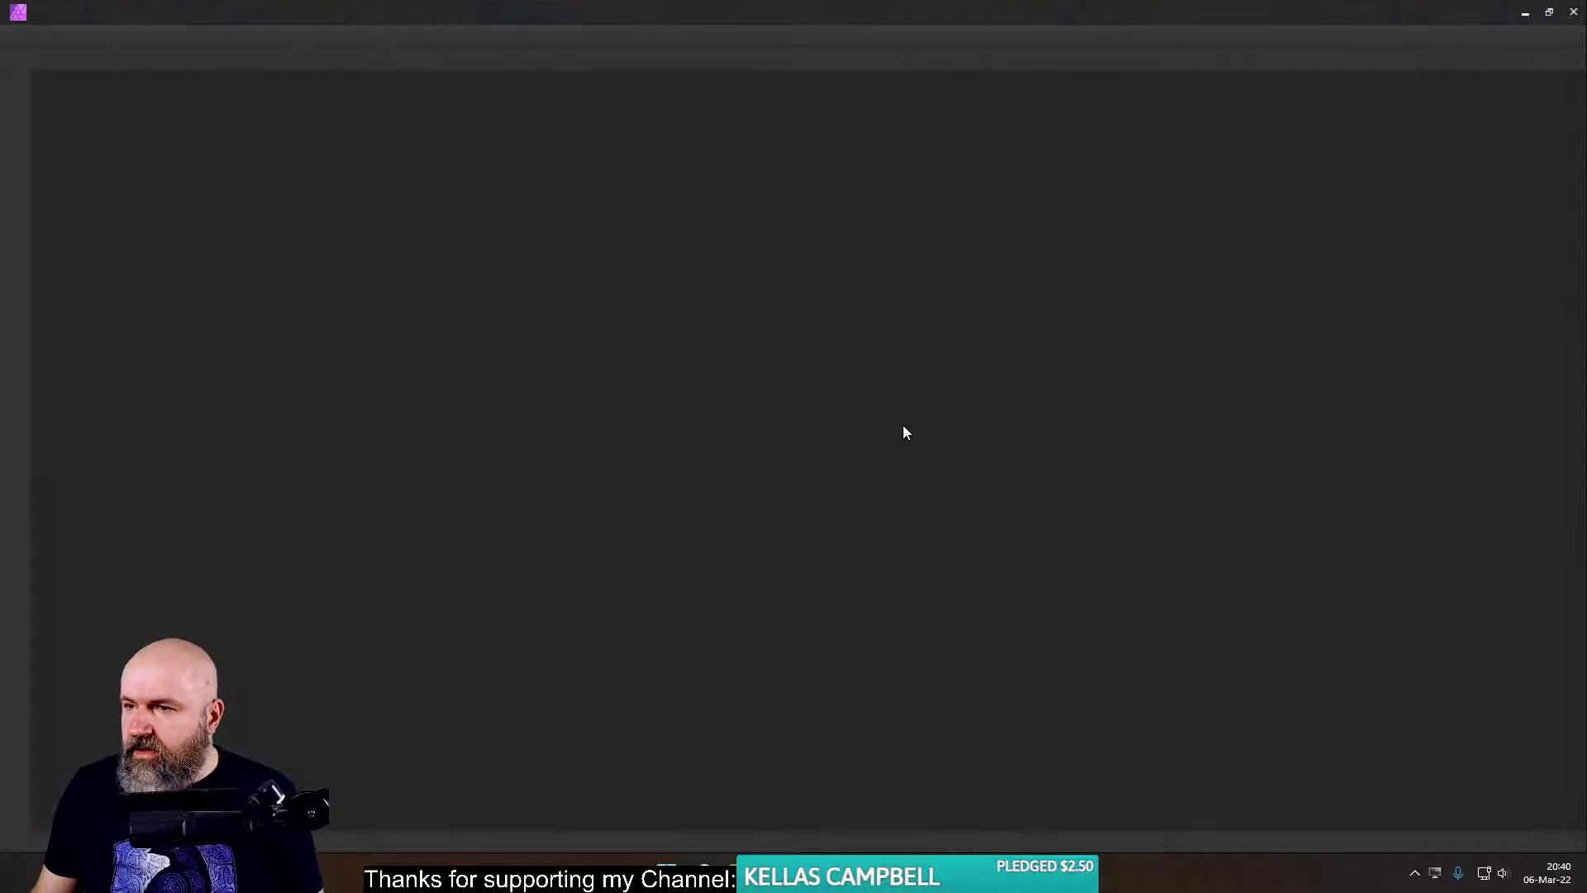
{"action": "left_click", "coordinate": [999, 653]}
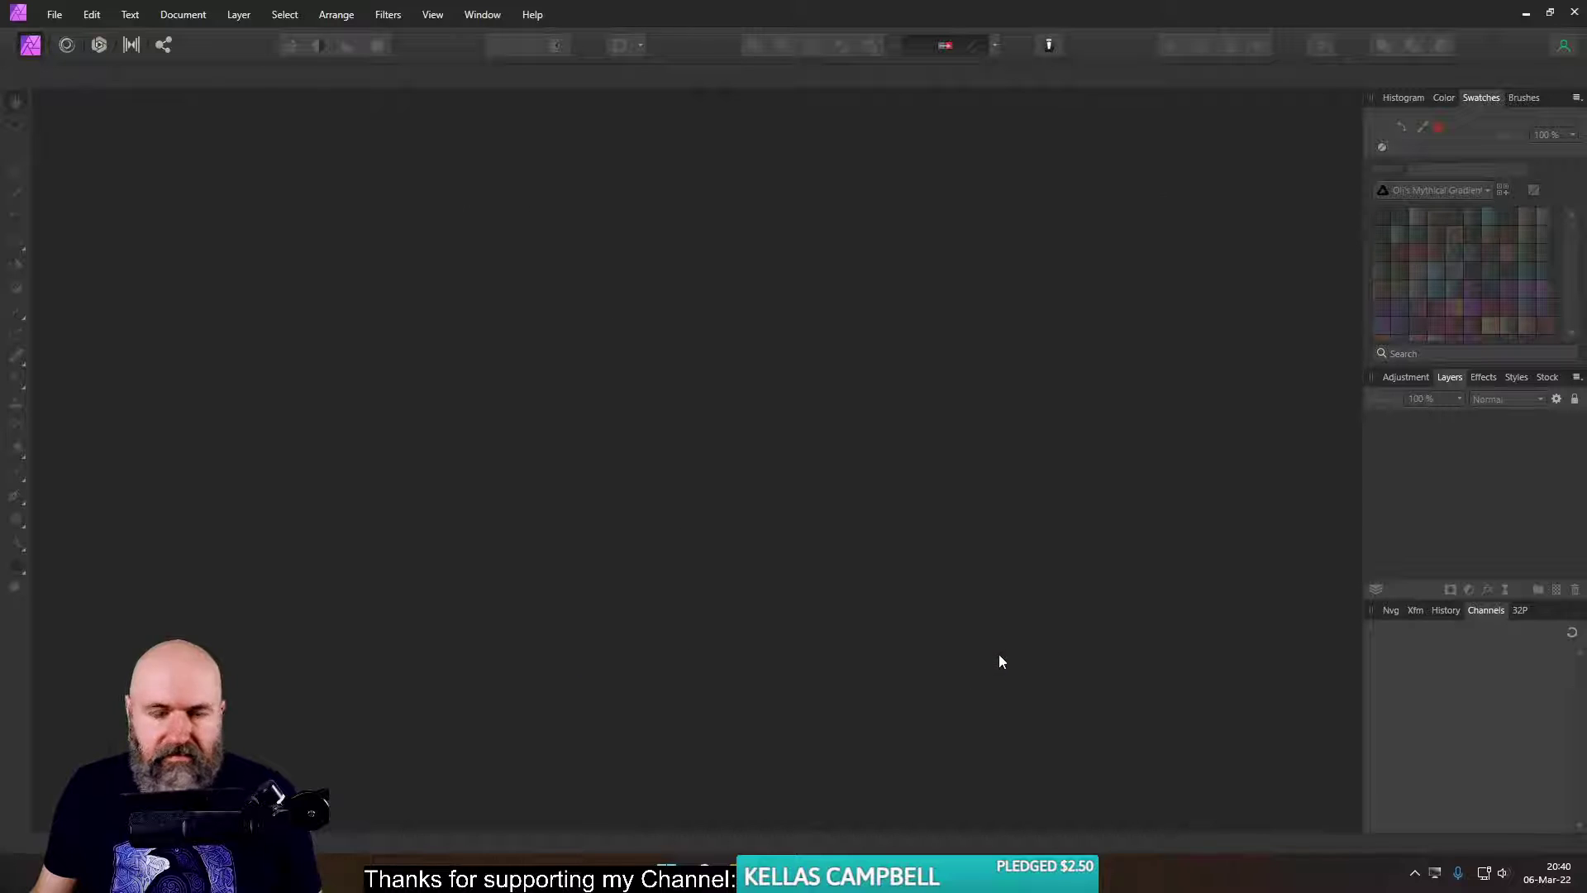
- Examine the Performance preferences for the RAM limit, renderer and hardware acceleration
{"action": "left_click", "coordinate": [56, 14]}
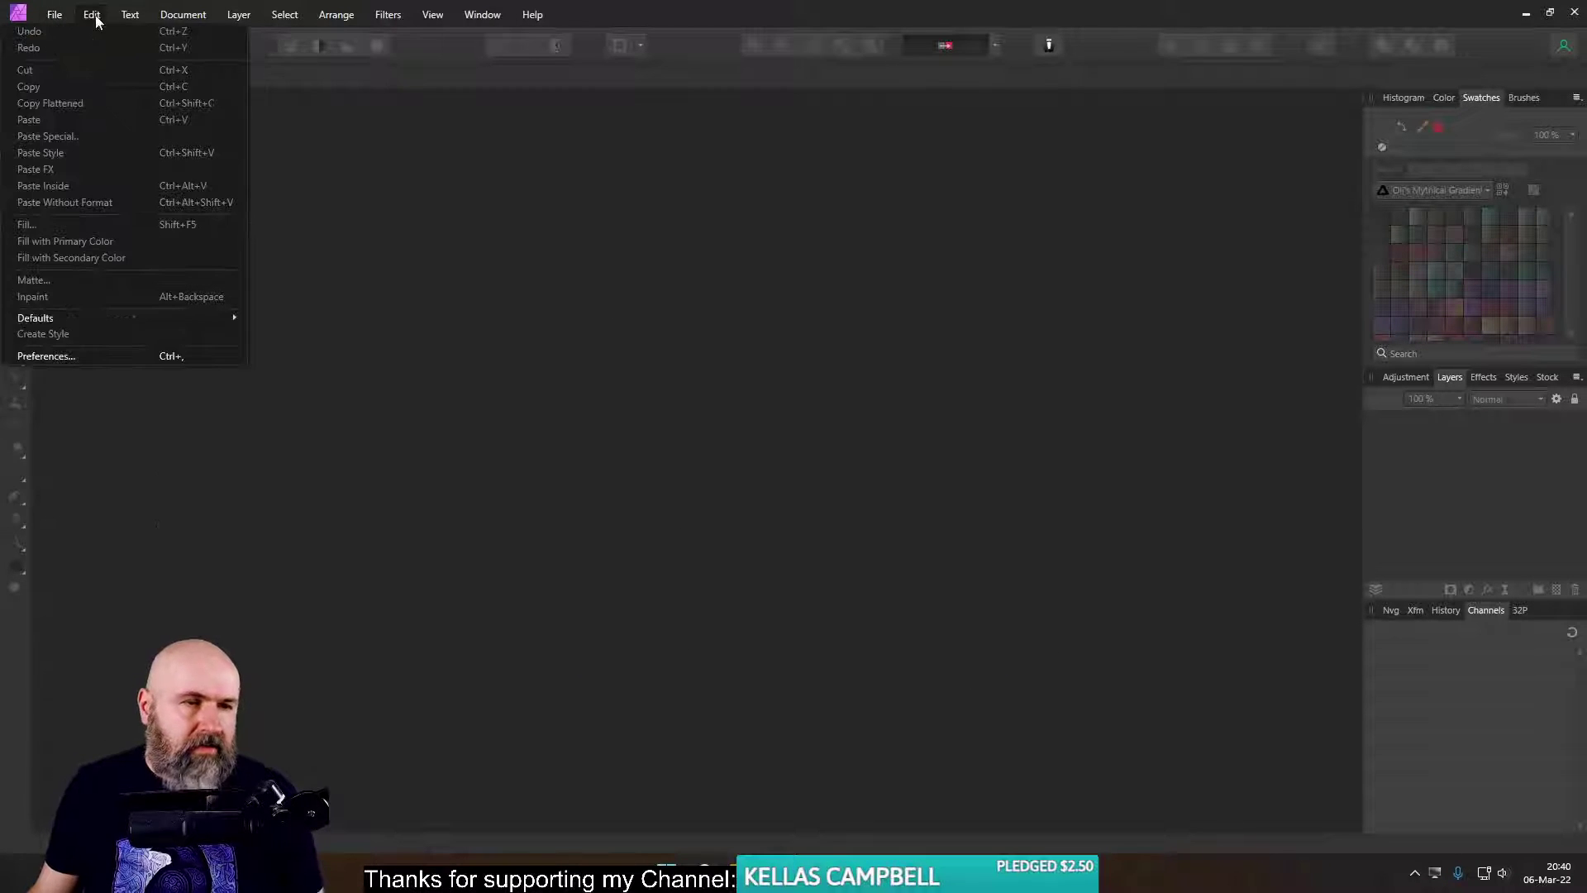
{"action": "left_click", "coordinate": [103, 358]}
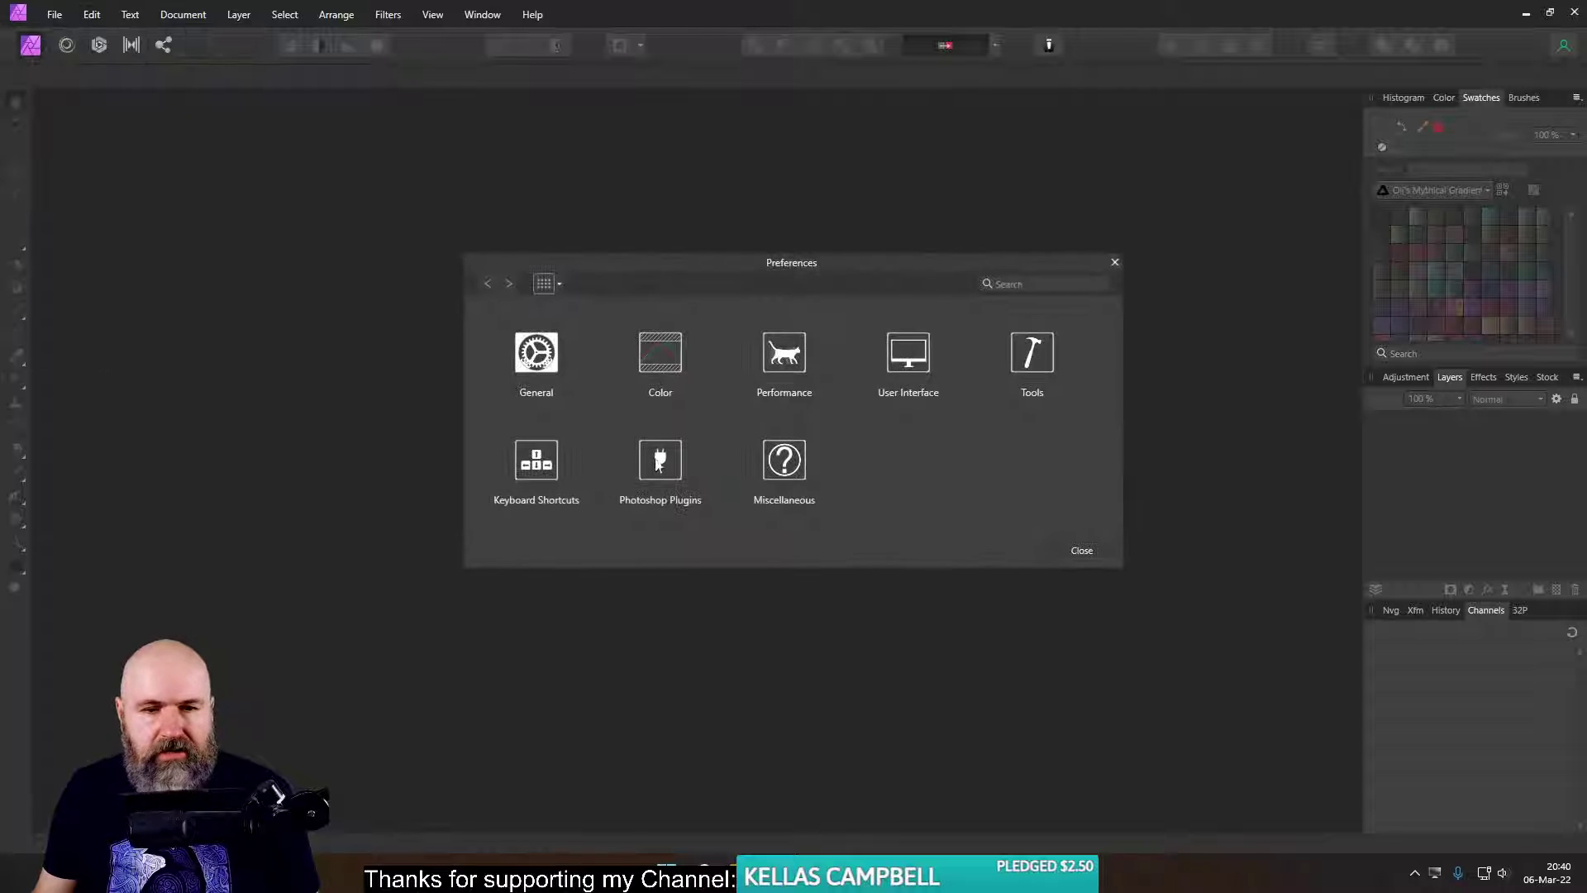
{"action": "left_click", "coordinate": [790, 361]}
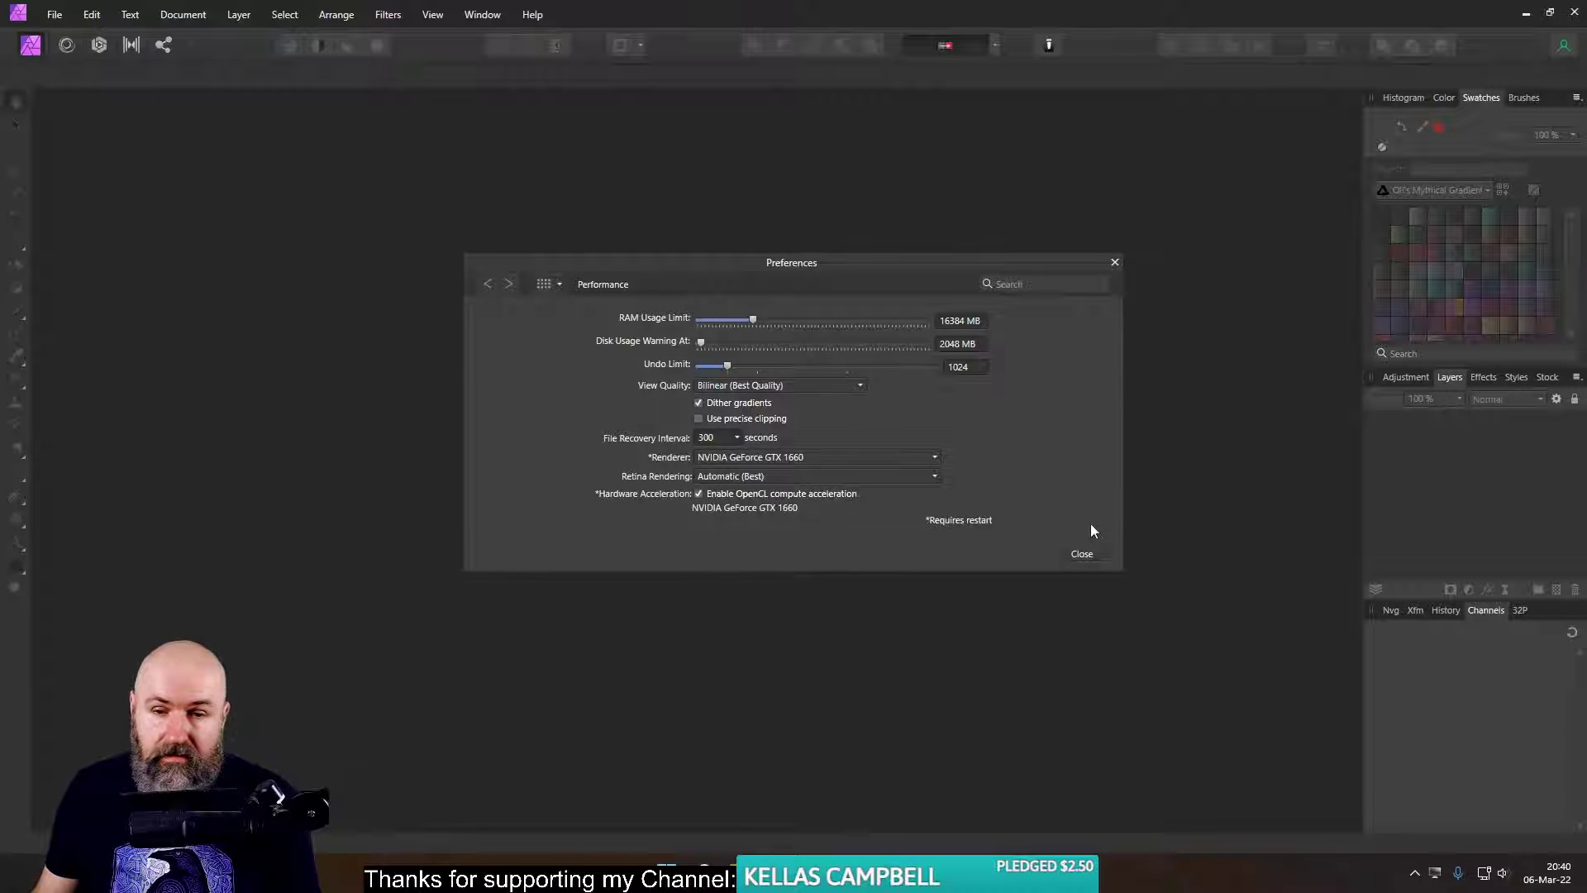
{"action": "left_click", "coordinate": [1077, 555]}
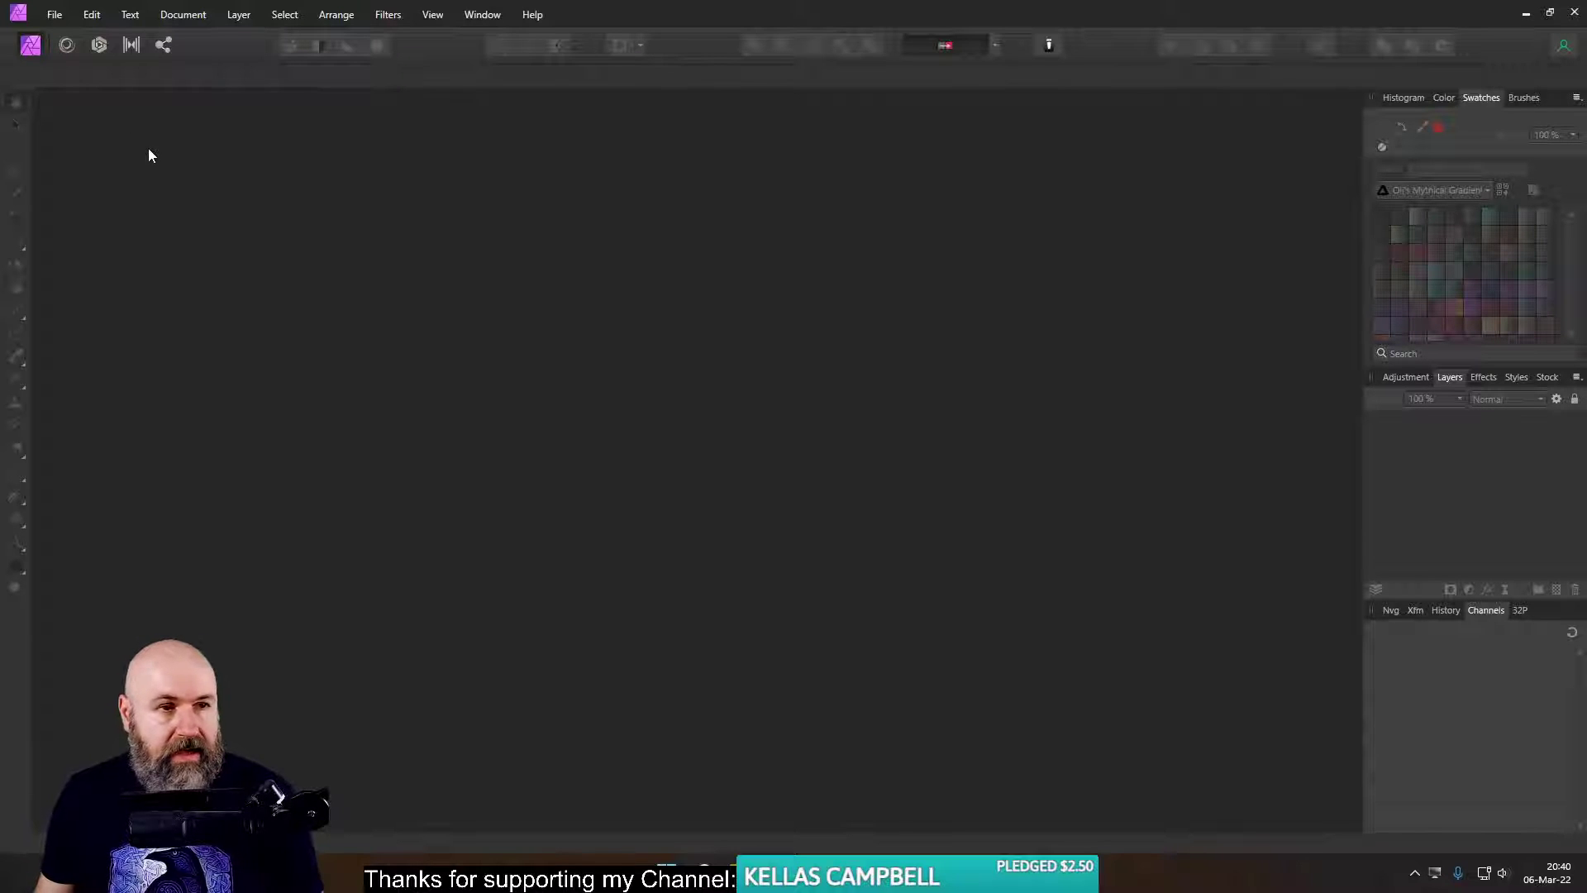
- Create a new 2000 × 2000 px document from the INSTA 2000 preset and close it again unused
{"action": "left_click", "coordinate": [50, 21]}
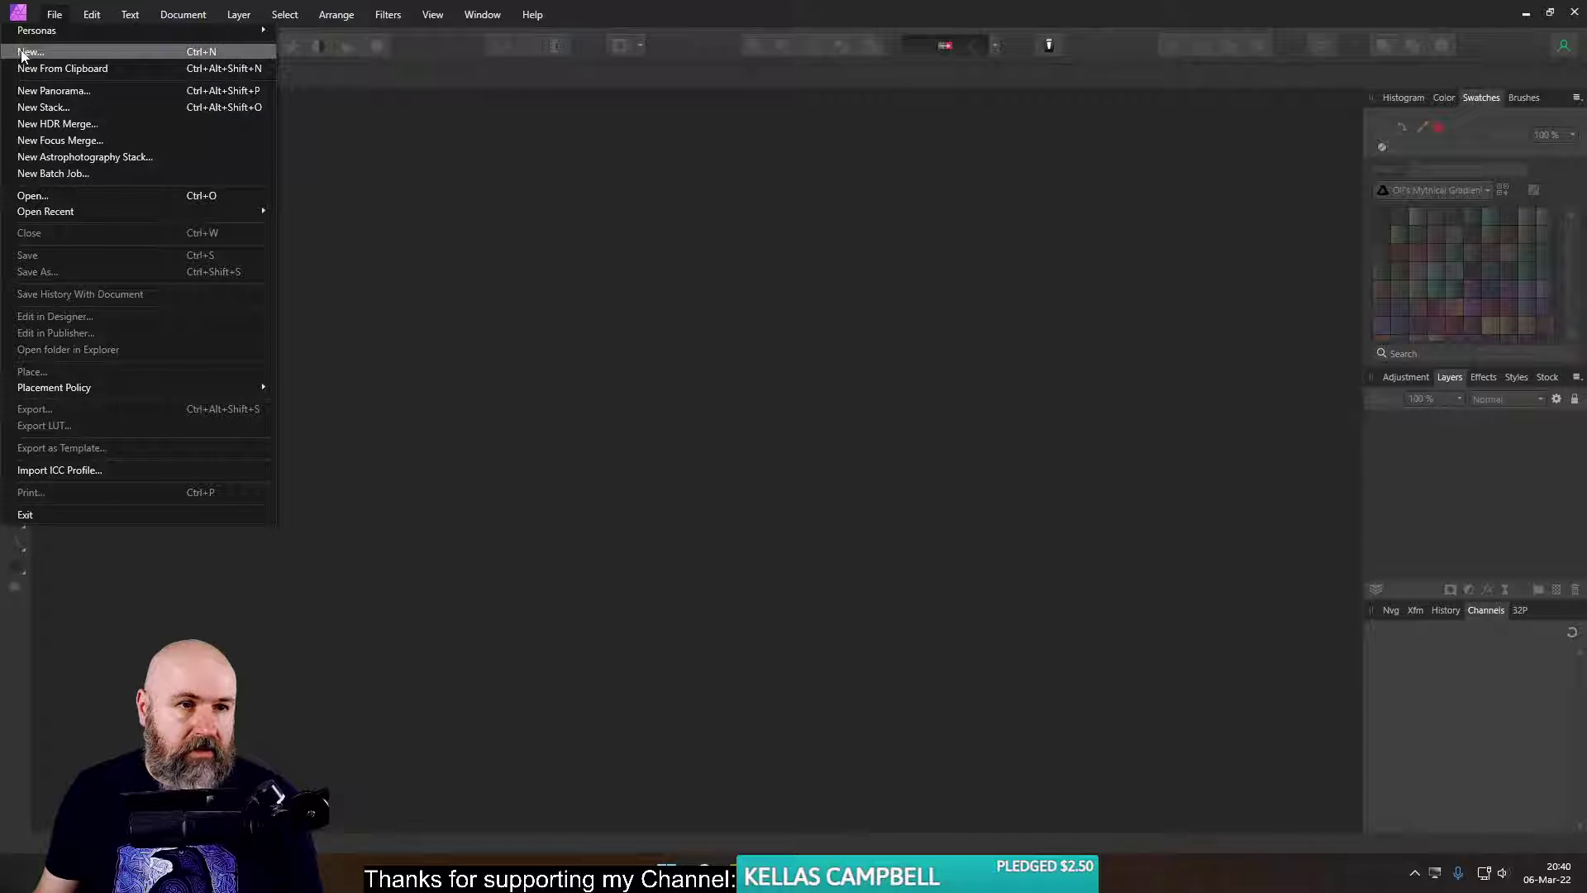
{"action": "left_click", "coordinate": [22, 53]}
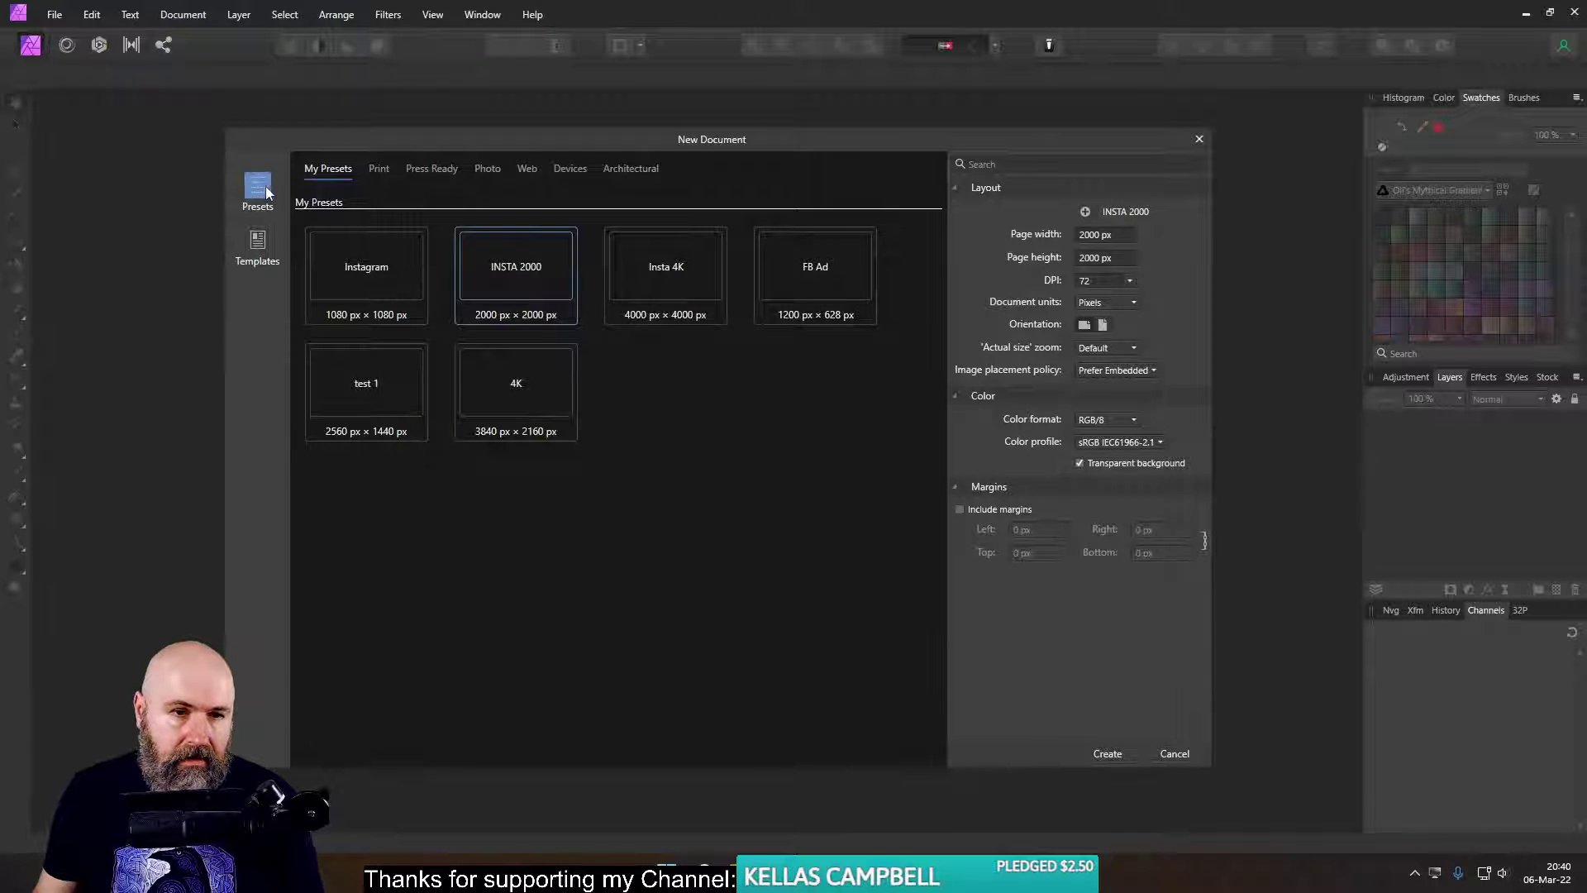
{"action": "double_click", "coordinate": [510, 288]}
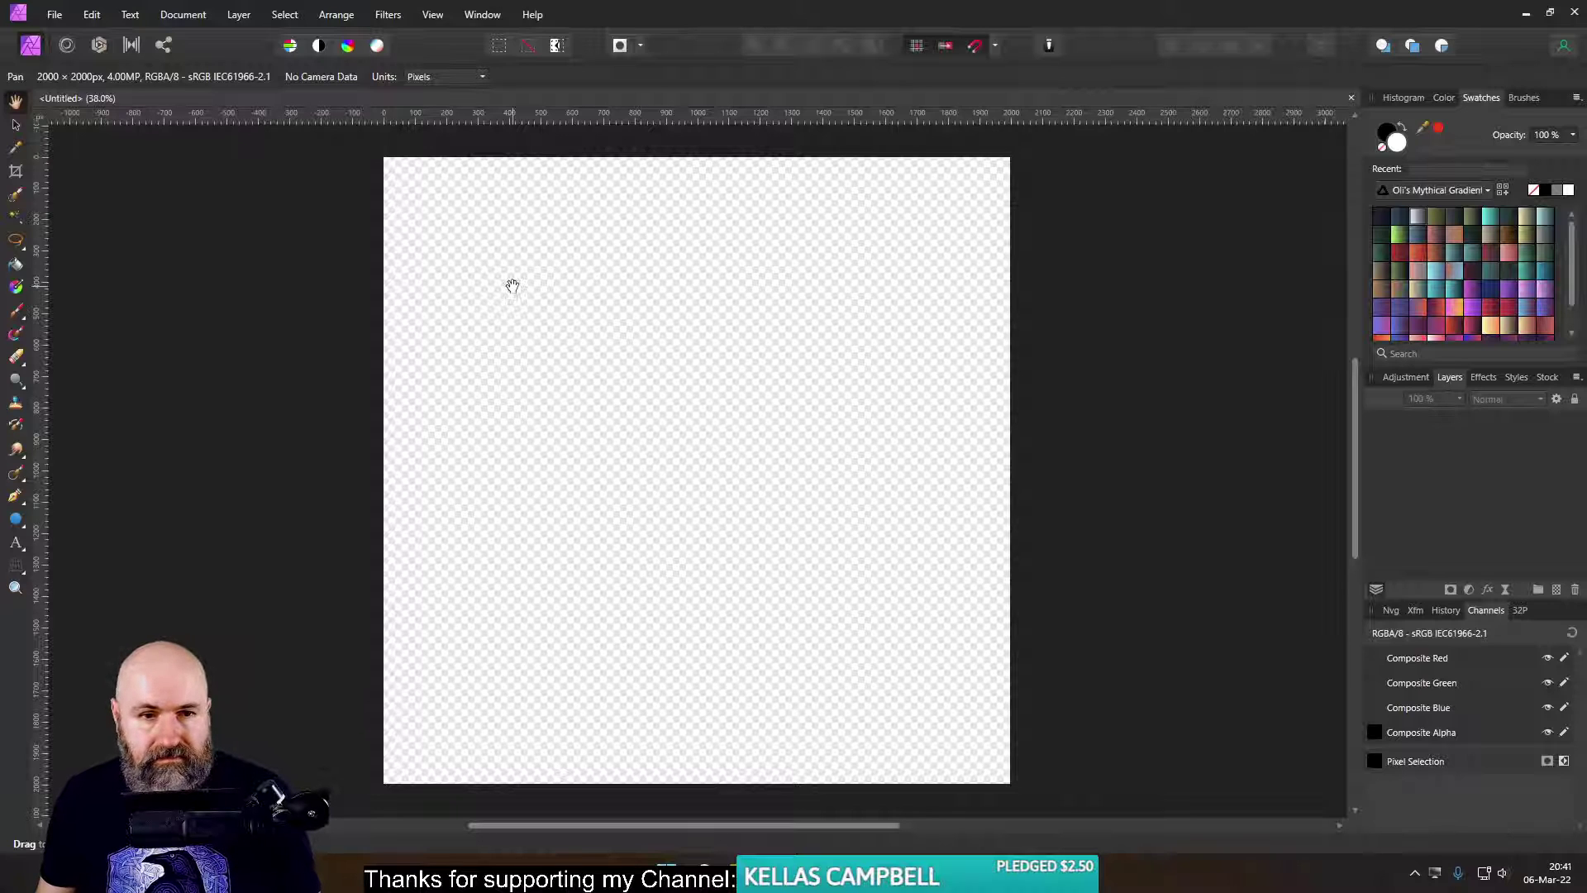
{"action": "left_click", "coordinate": [1353, 98]}
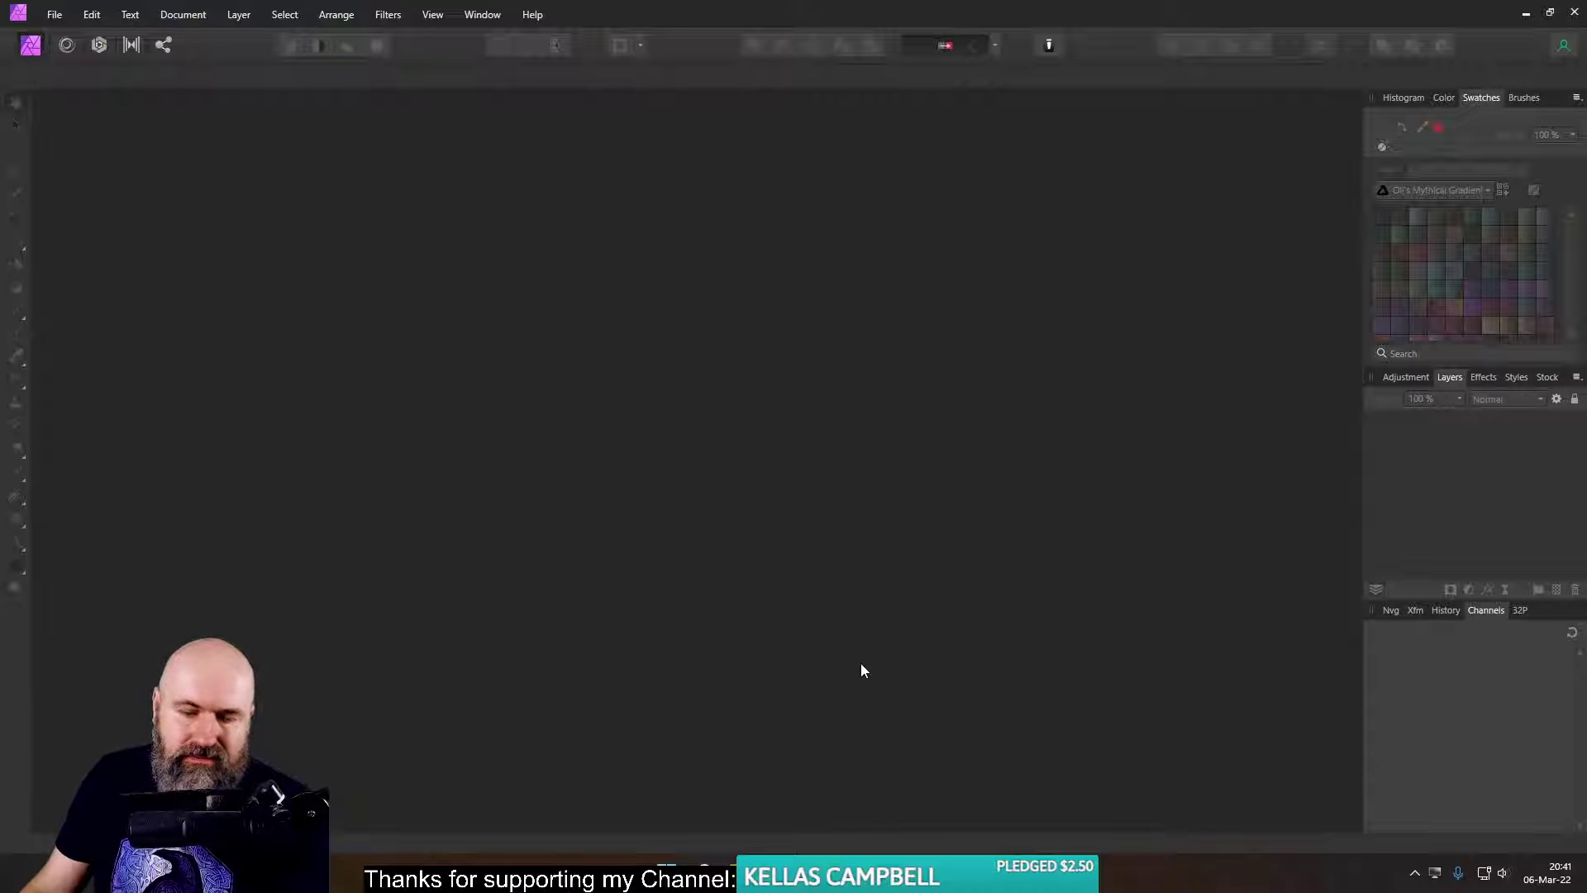
- Switch to the Chrome window showing Freepik and load a suggested Pinterest pin page in a new tab
{"action": "mouse_move", "coordinate": [810, 876]}
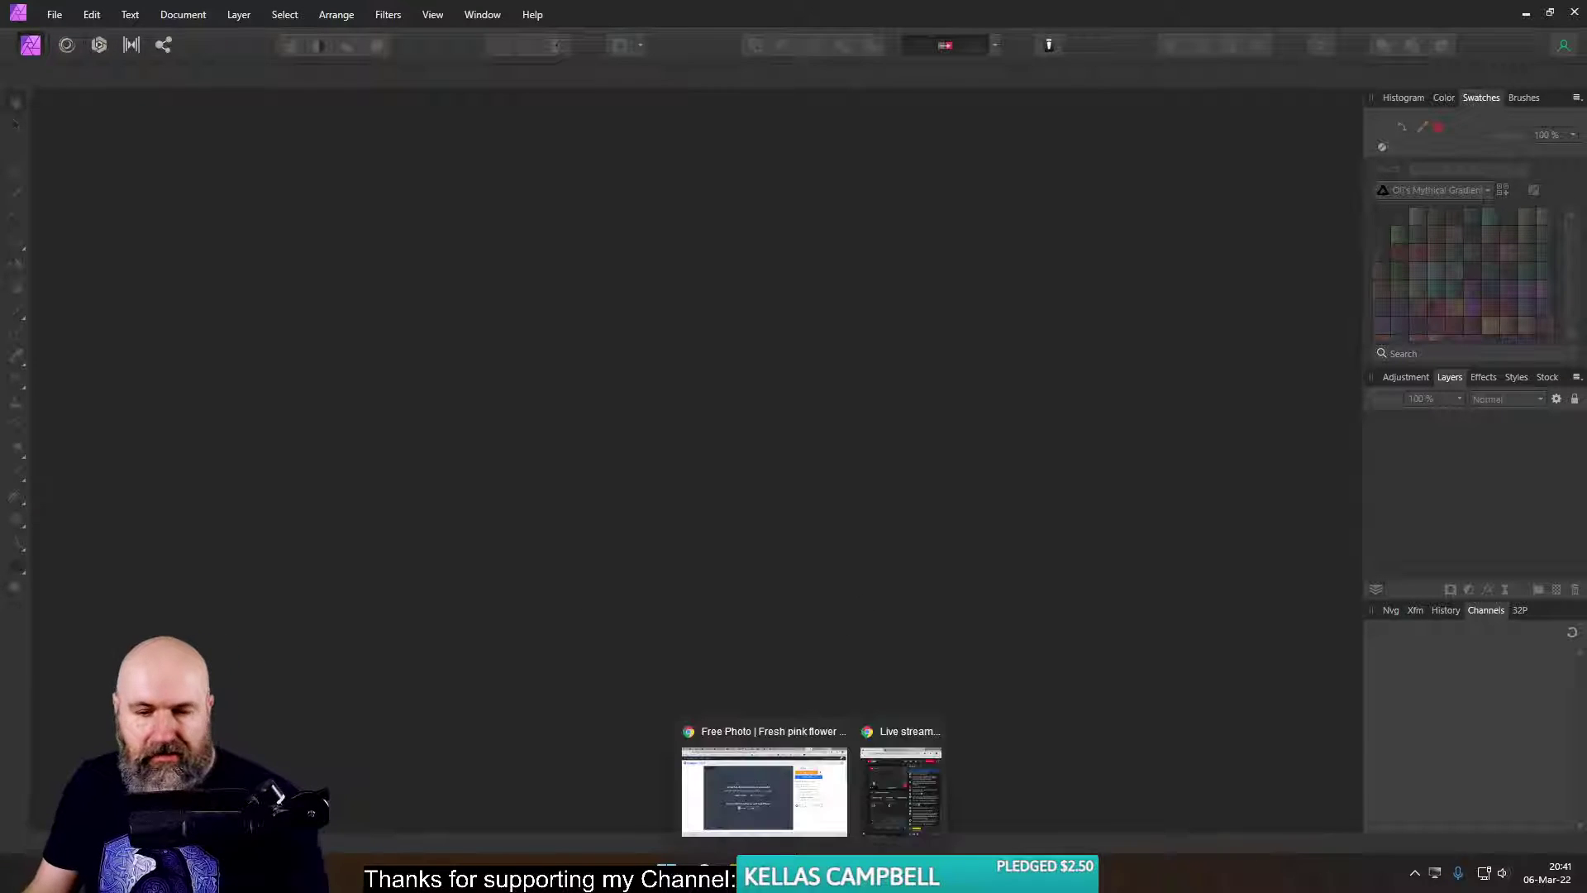
{"action": "left_click", "coordinate": [795, 796]}
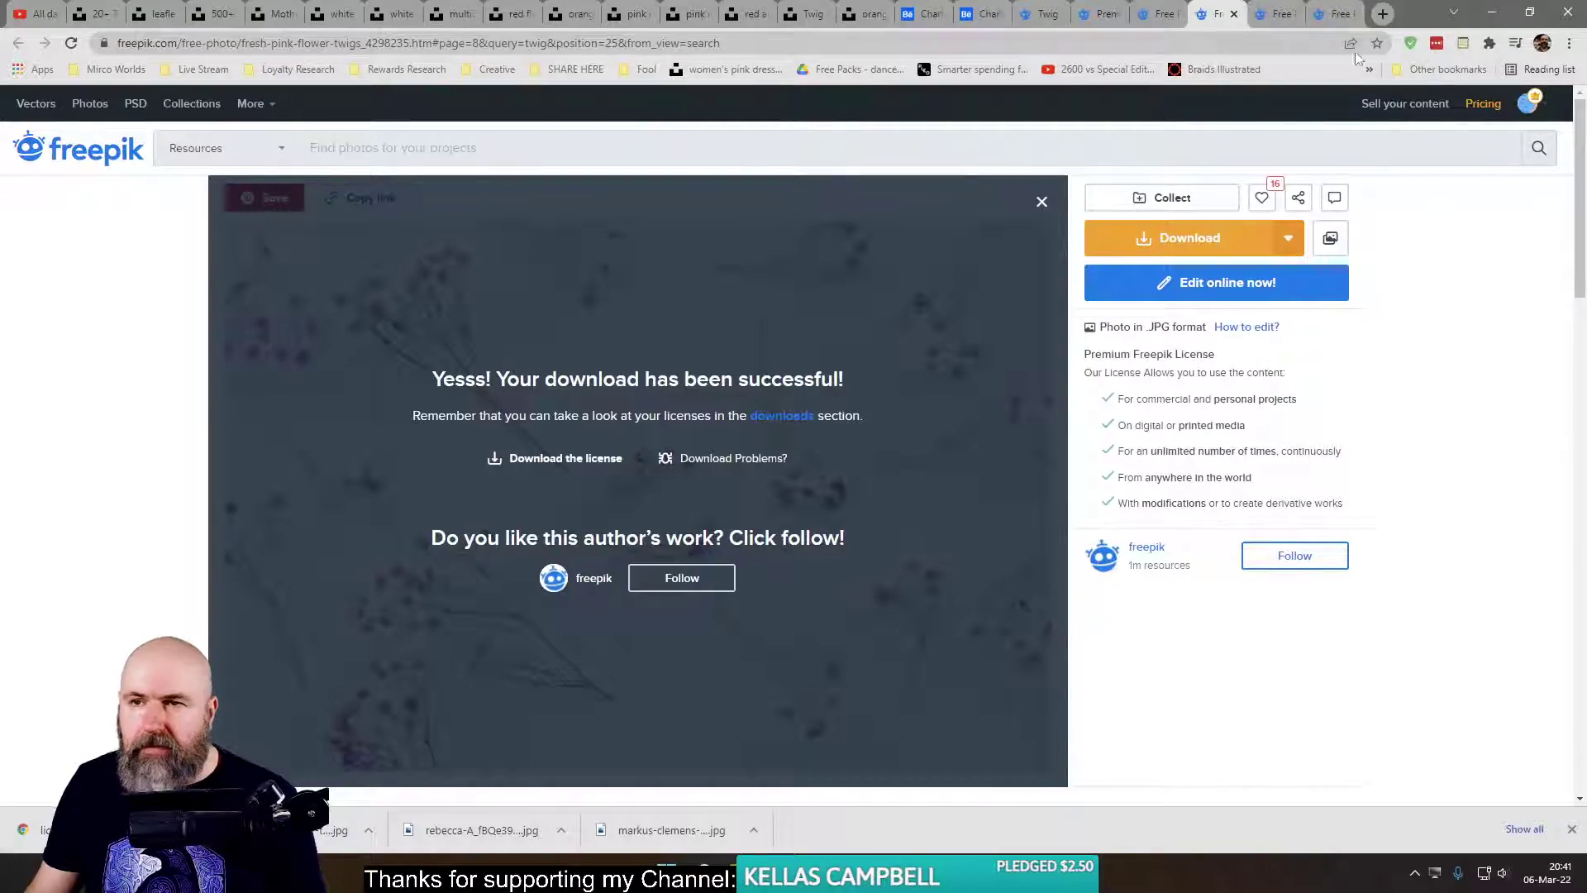
{"action": "left_click", "coordinate": [1381, 16]}
{"action": "type", "text": "üi"}
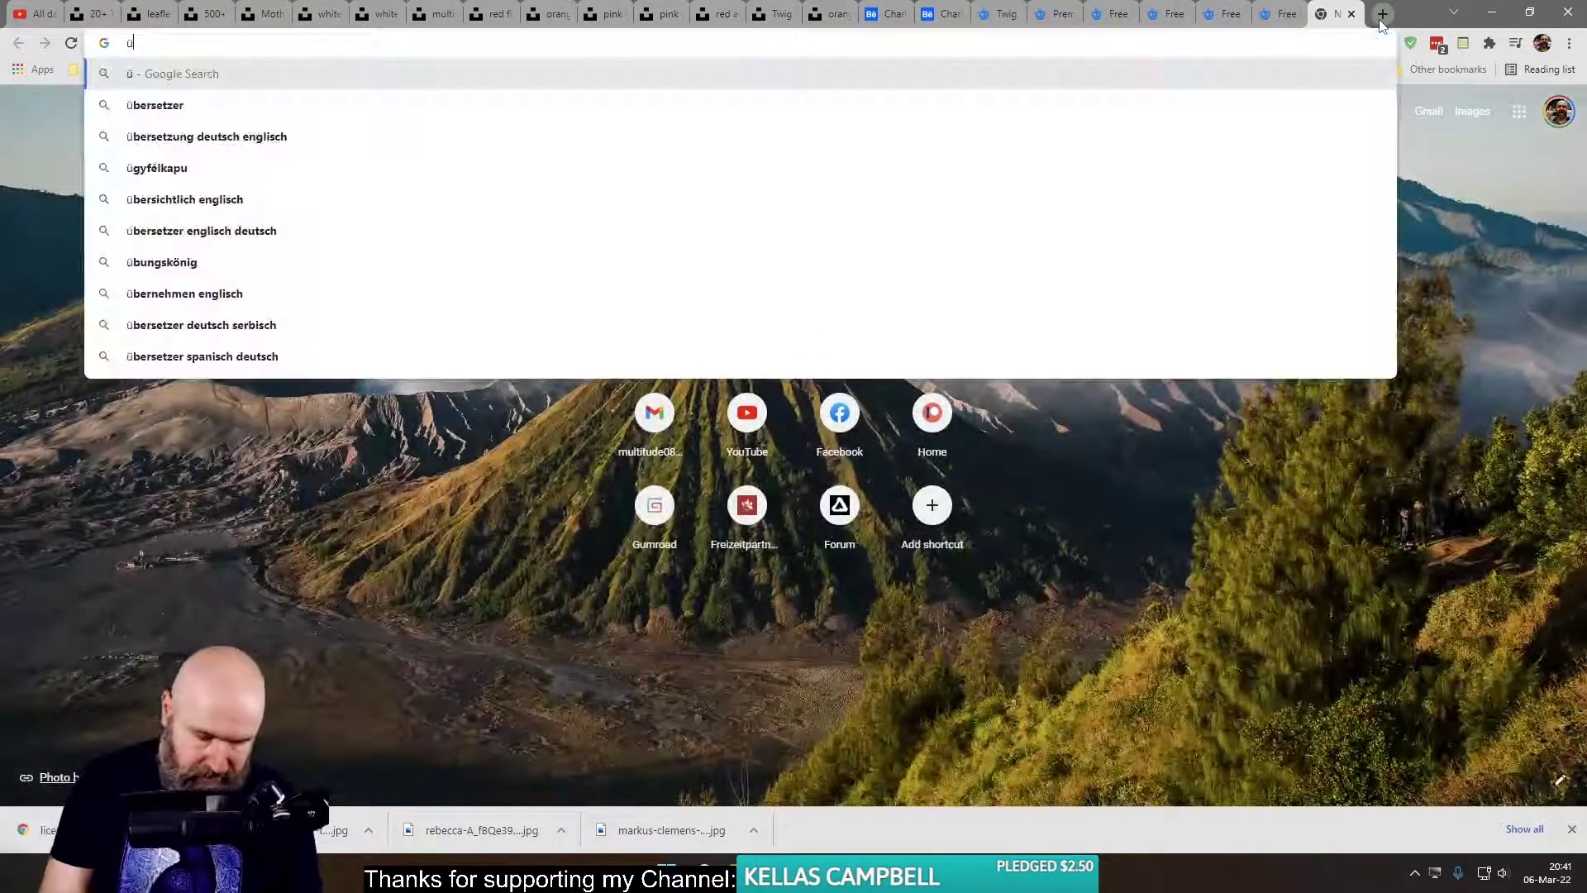
{"action": "key", "text": "BackSpace"}
{"action": "key", "text": "BackSpace"}
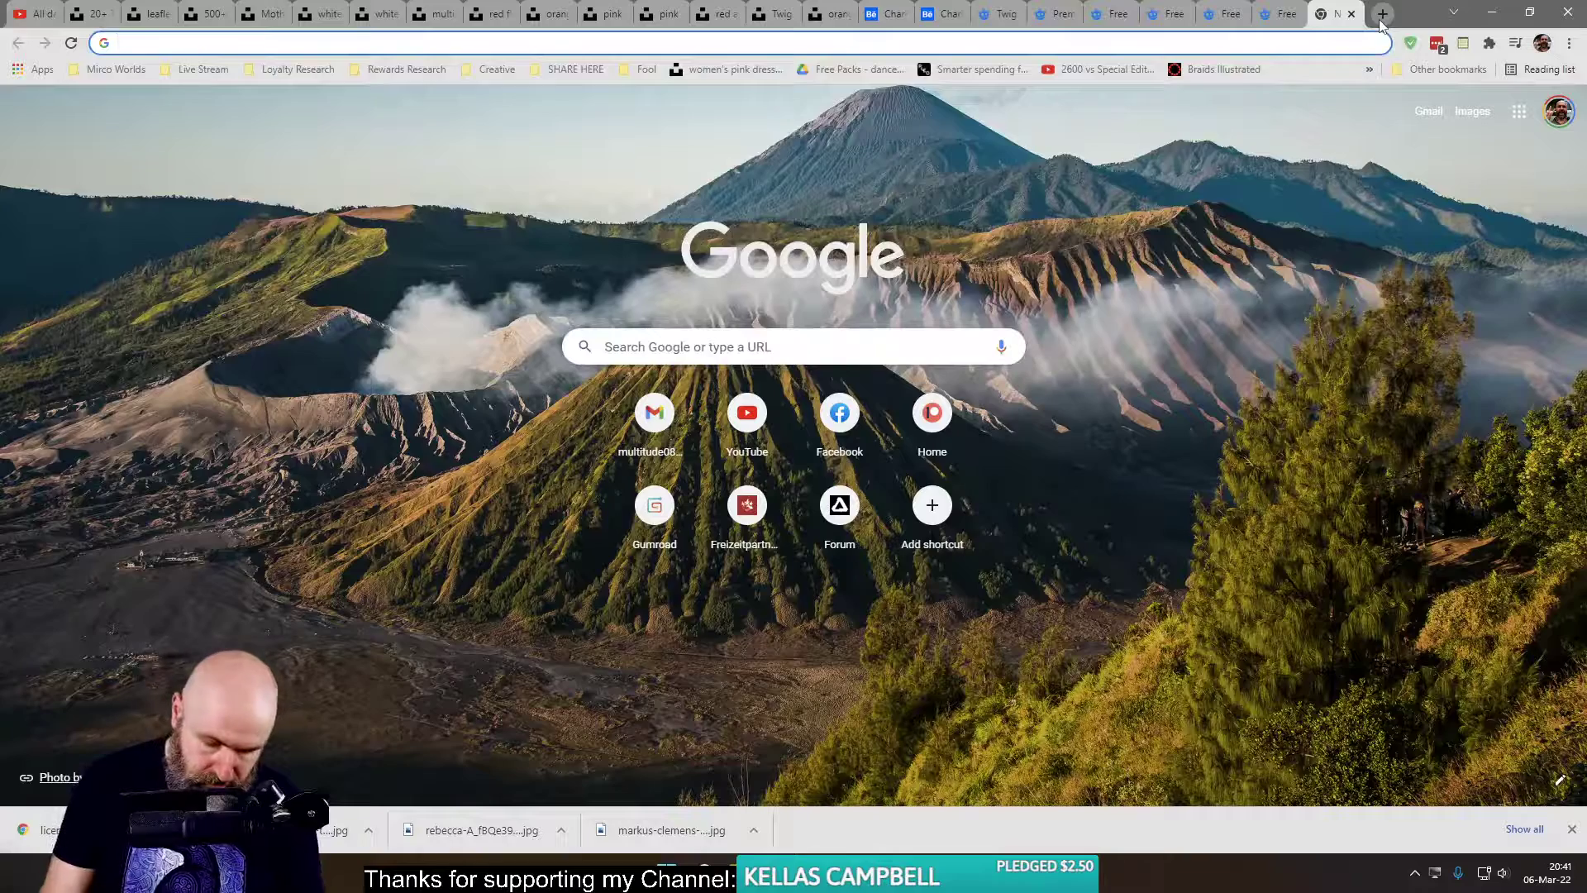
{"action": "type", "text": "pint"}
{"action": "key", "text": "Down"}
{"action": "key", "text": "Down"}
{"action": "key", "text": "Down"}
{"action": "key", "text": "Down"}
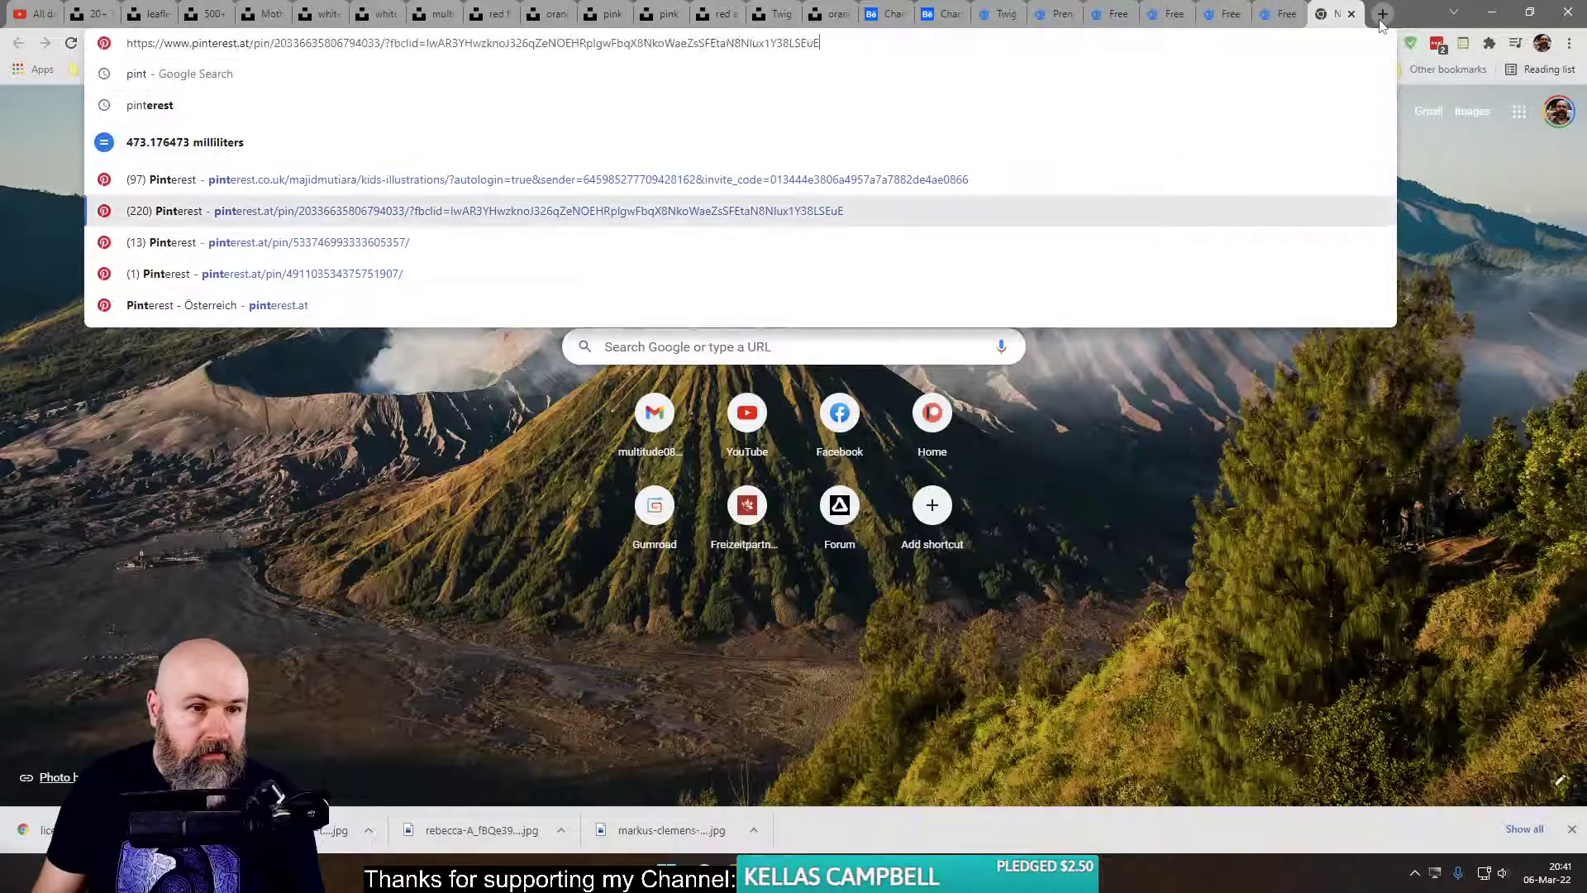
{"action": "key", "text": "Down"}
{"action": "key", "text": "Return"}
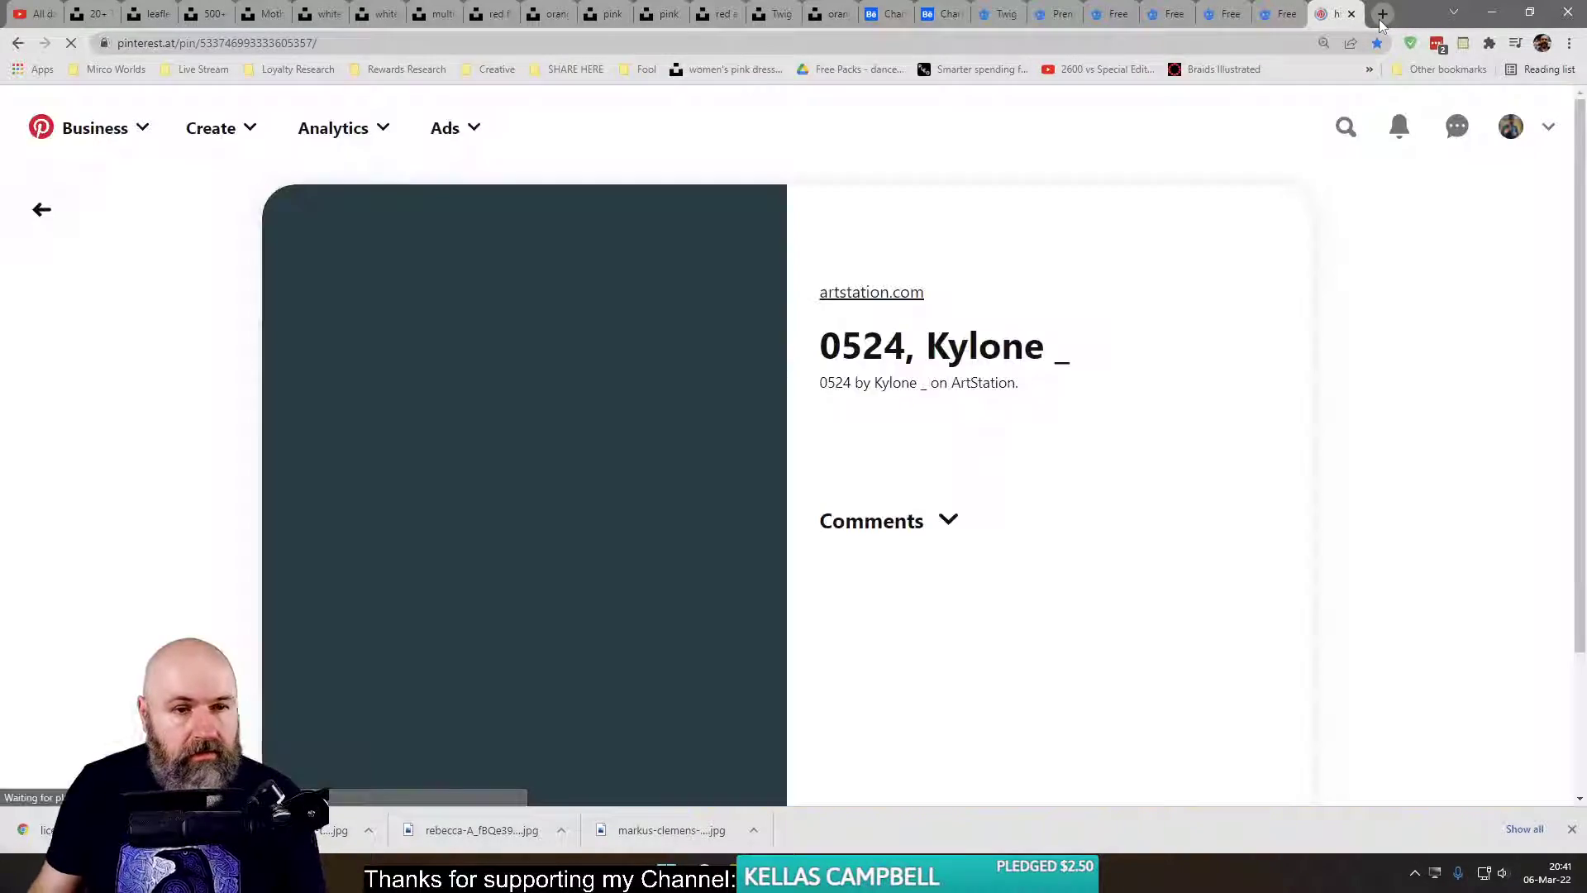
- Open the saved boards of the own Pinterest profile and go into the YT Editing Ideas board
{"action": "left_click", "coordinate": [1513, 133]}
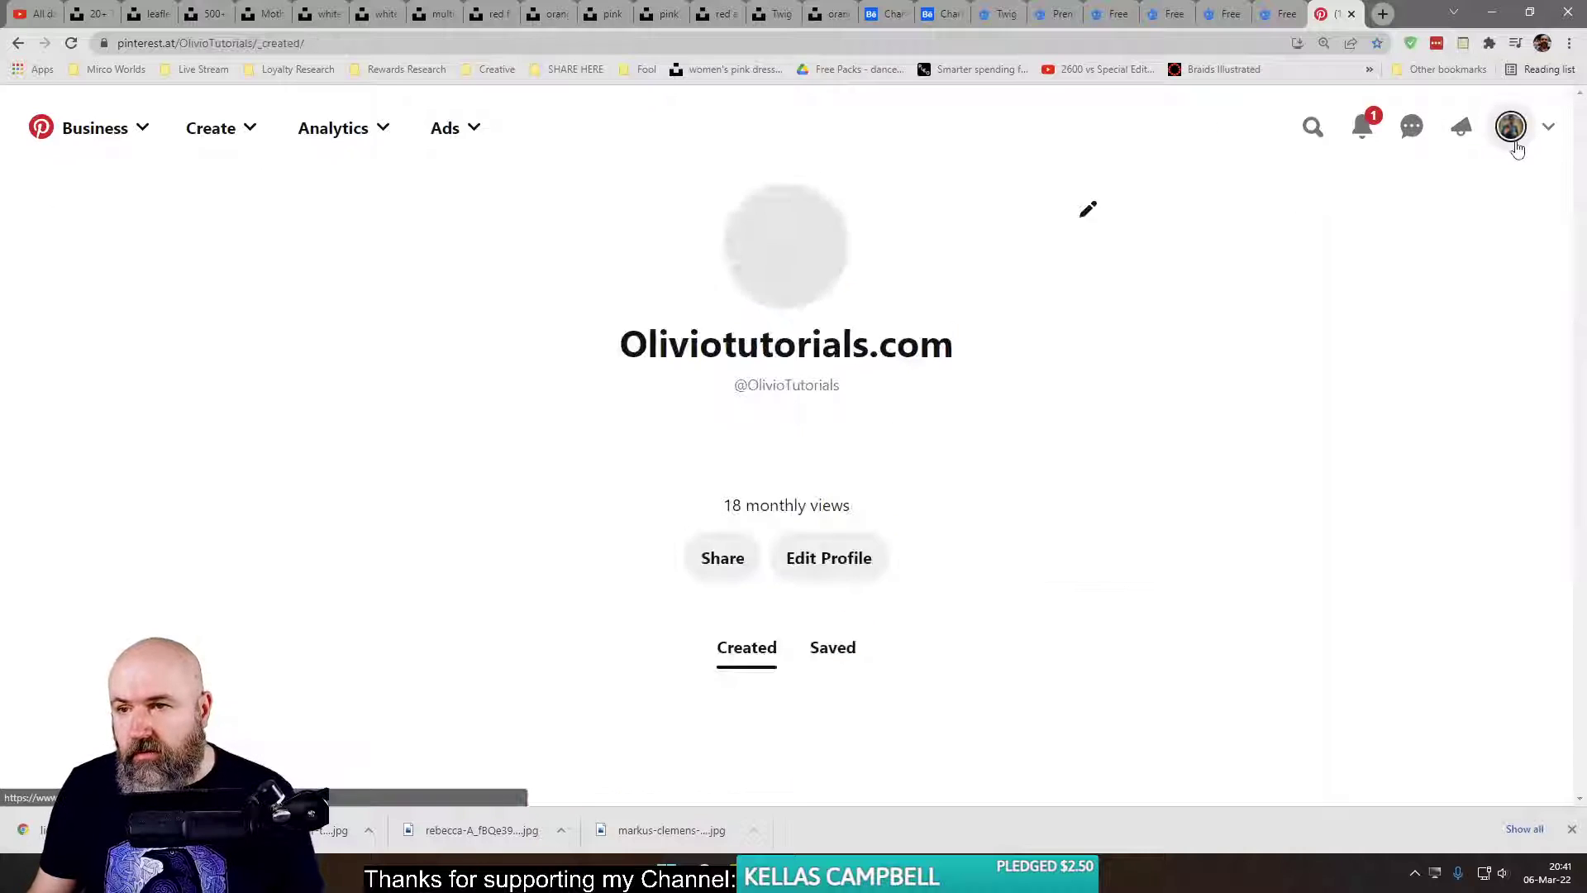
{"action": "scroll", "coordinate": [881, 665], "scroll_direction": "down", "scroll_amount": 5}
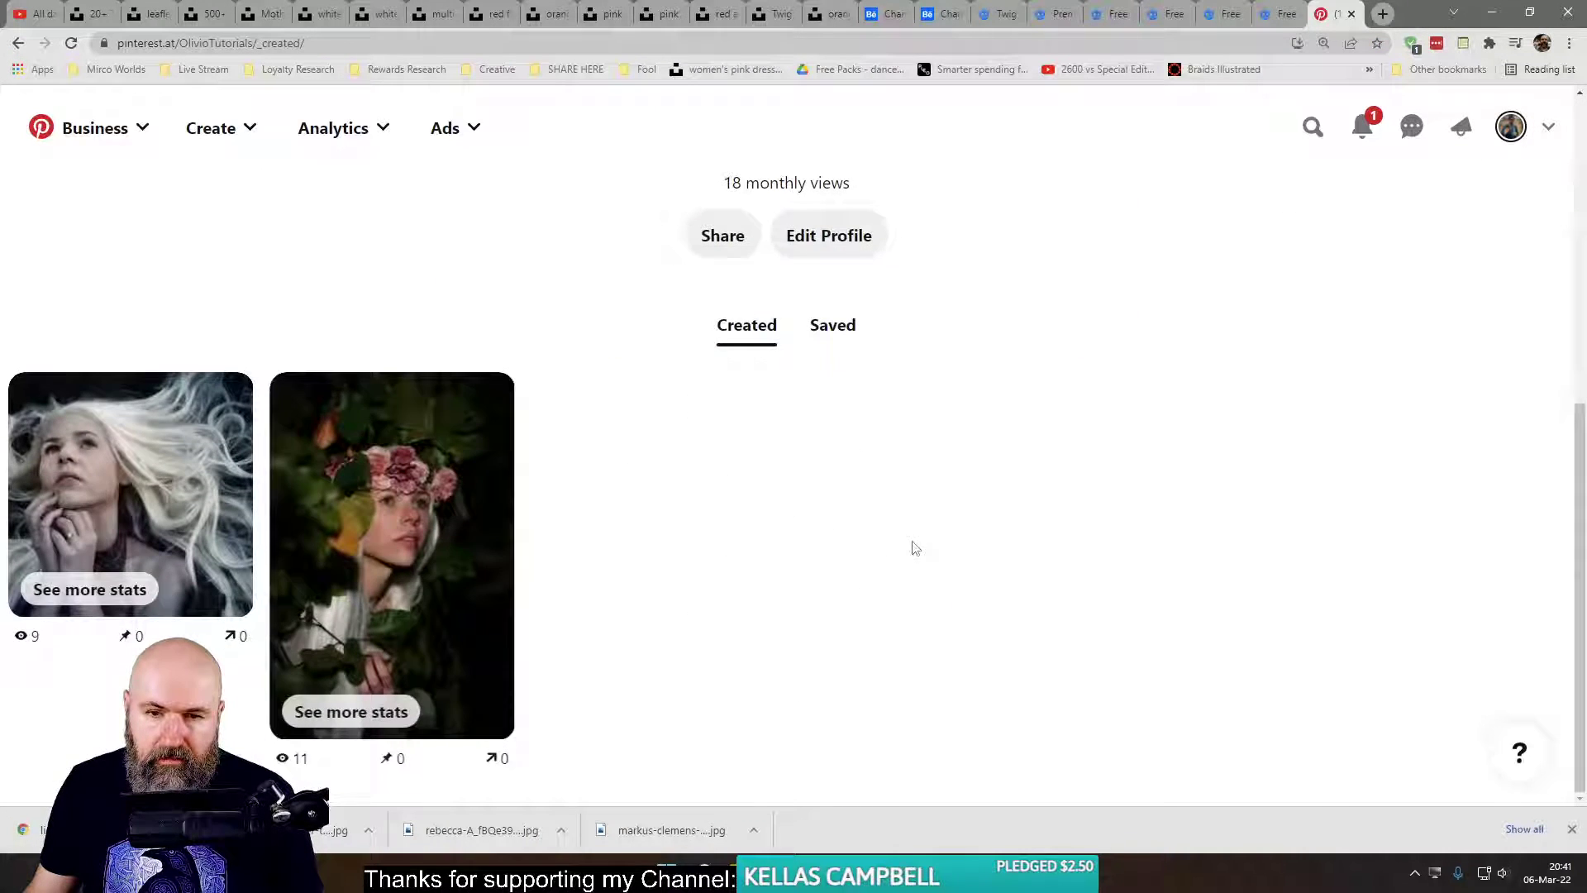
{"action": "left_click", "coordinate": [834, 324]}
{"action": "scroll", "coordinate": [397, 453], "scroll_direction": "down", "scroll_amount": 5}
{"action": "scroll", "coordinate": [396, 453], "scroll_direction": "down", "scroll_amount": 3}
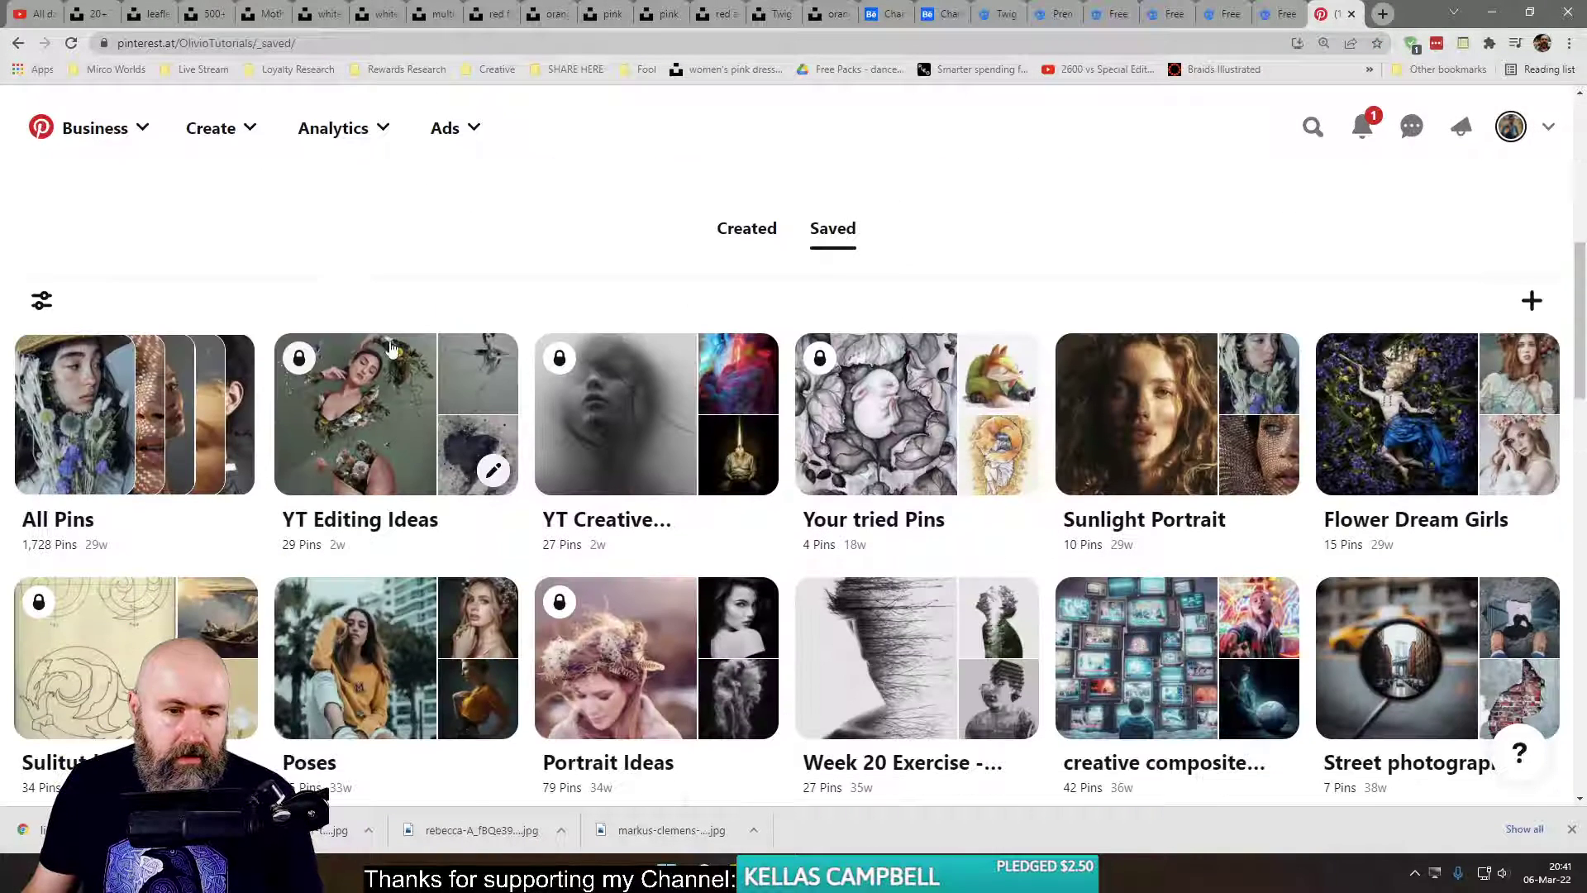
{"action": "left_click", "coordinate": [351, 529]}
- Look through the YT Editing Ideas board and open the Corte&Collage pin of the flower woman
{"action": "scroll", "coordinate": [215, 463], "scroll_direction": "down", "scroll_amount": 5}
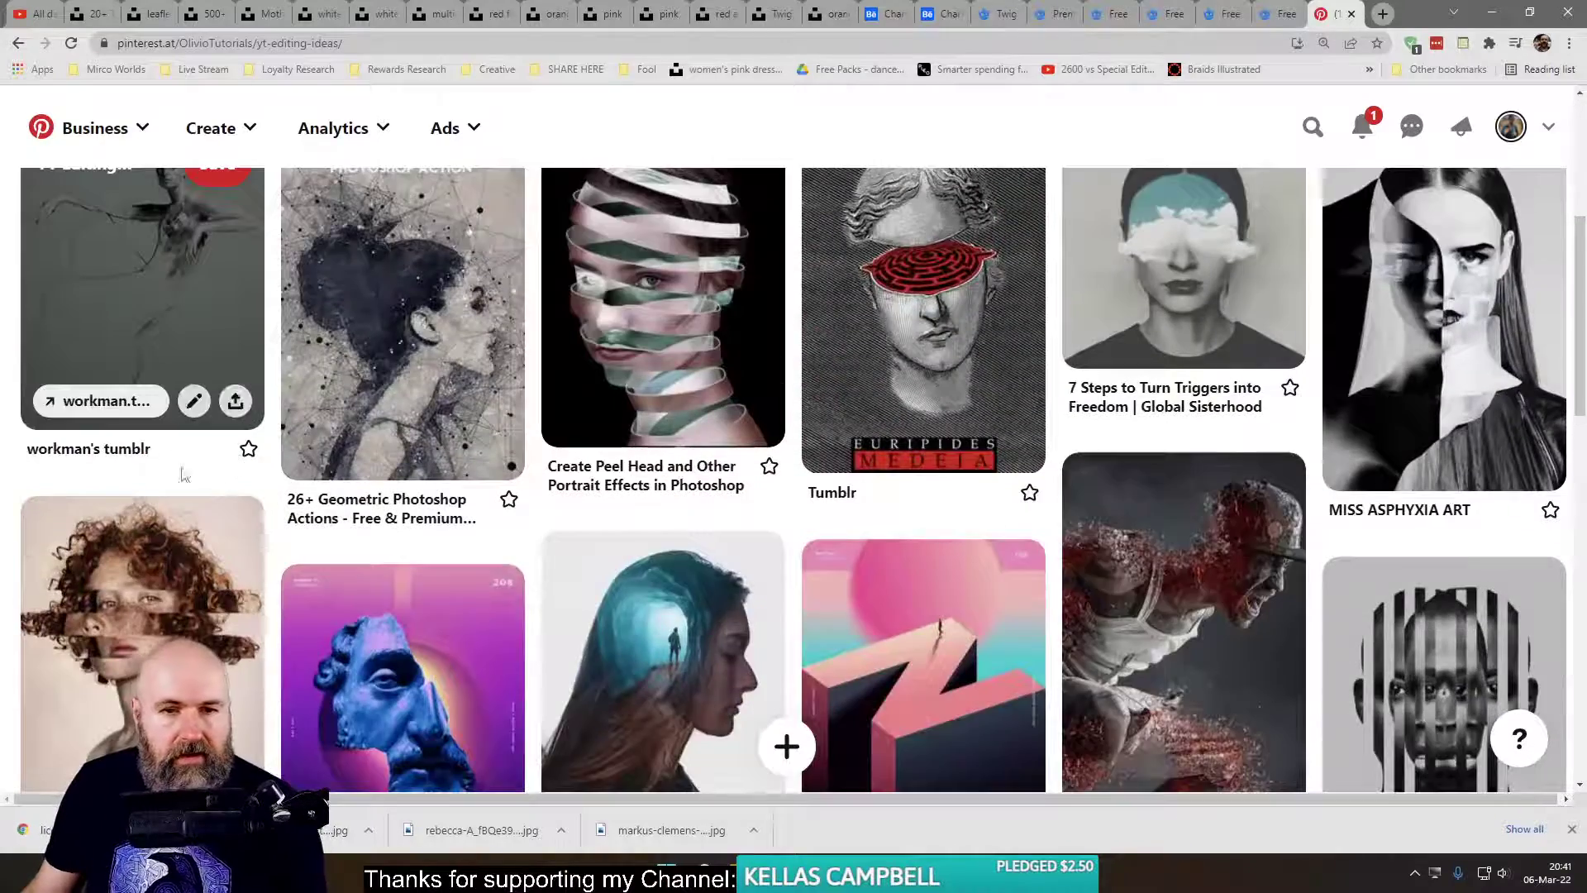
{"action": "scroll", "coordinate": [206, 476], "scroll_direction": "down", "scroll_amount": 6}
{"action": "scroll", "coordinate": [232, 481], "scroll_direction": "down", "scroll_amount": 5}
{"action": "scroll", "coordinate": [240, 480], "scroll_direction": "up", "scroll_amount": 12}
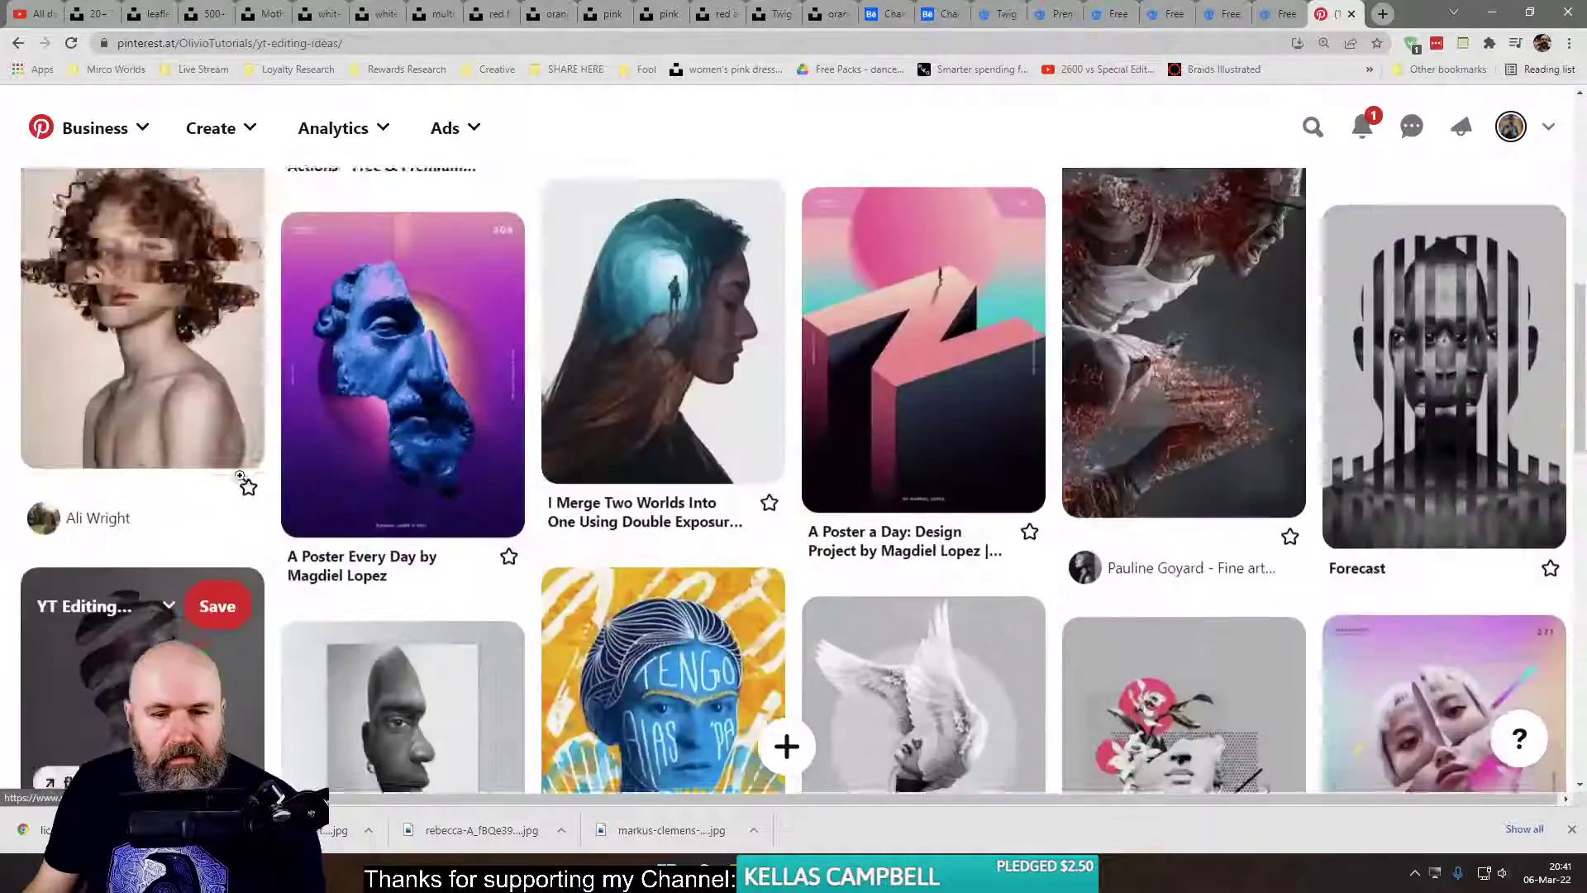
{"action": "scroll", "coordinate": [246, 476], "scroll_direction": "down", "scroll_amount": 10}
{"action": "scroll", "coordinate": [245, 476], "scroll_direction": "down", "scroll_amount": 5}
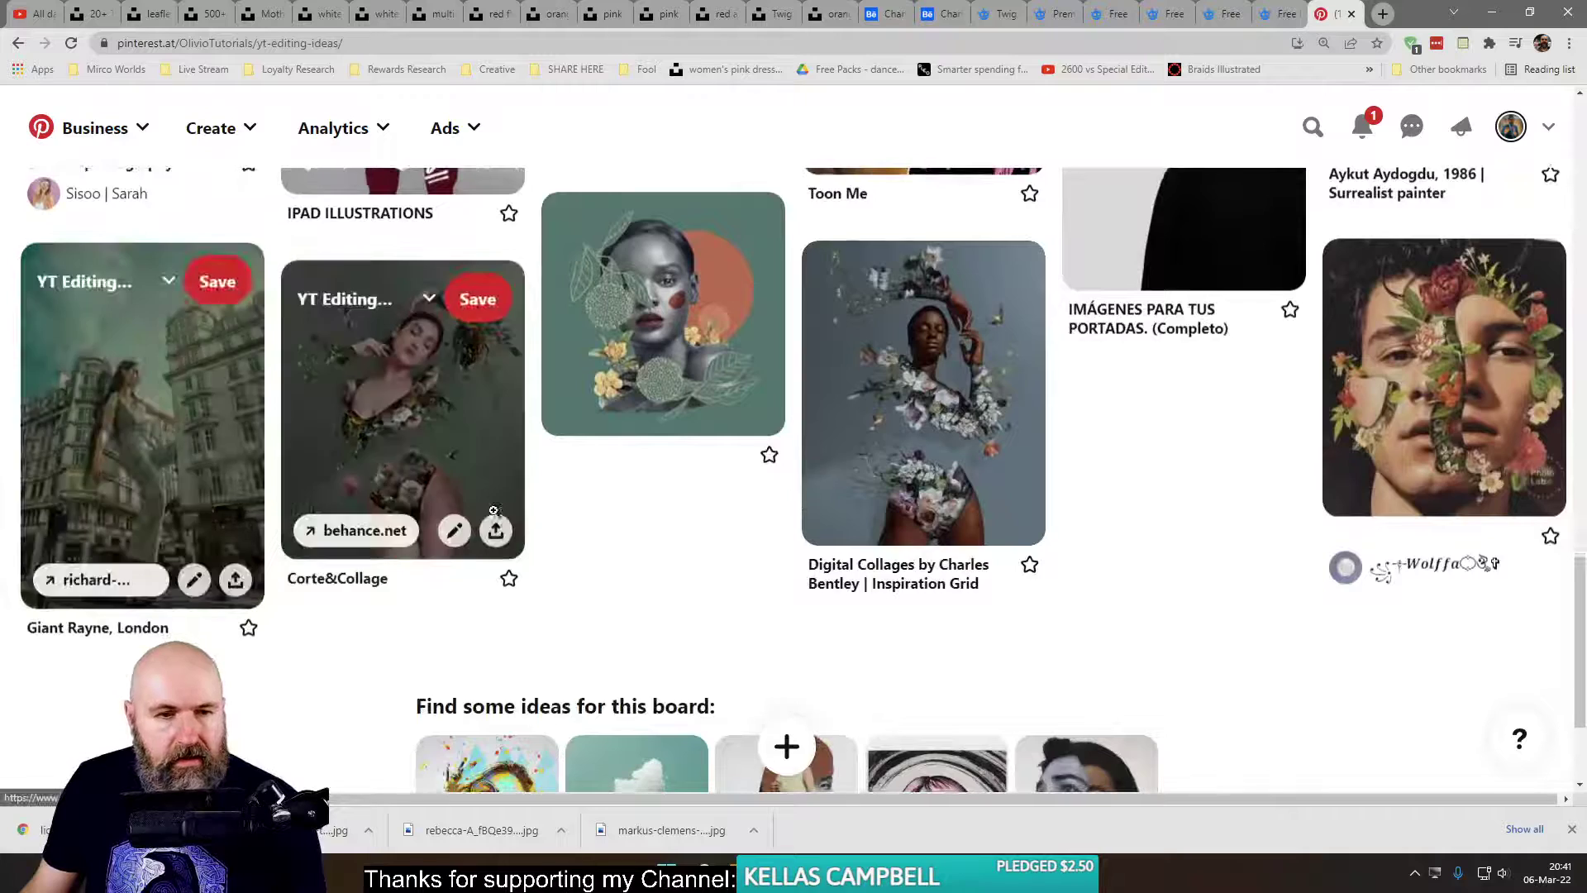
{"action": "left_click", "coordinate": [466, 477]}
- Open the Quadro Decorativo - Luysah pin from the similar pins in a new tab
{"action": "scroll", "coordinate": [465, 477], "scroll_direction": "down", "scroll_amount": 8}
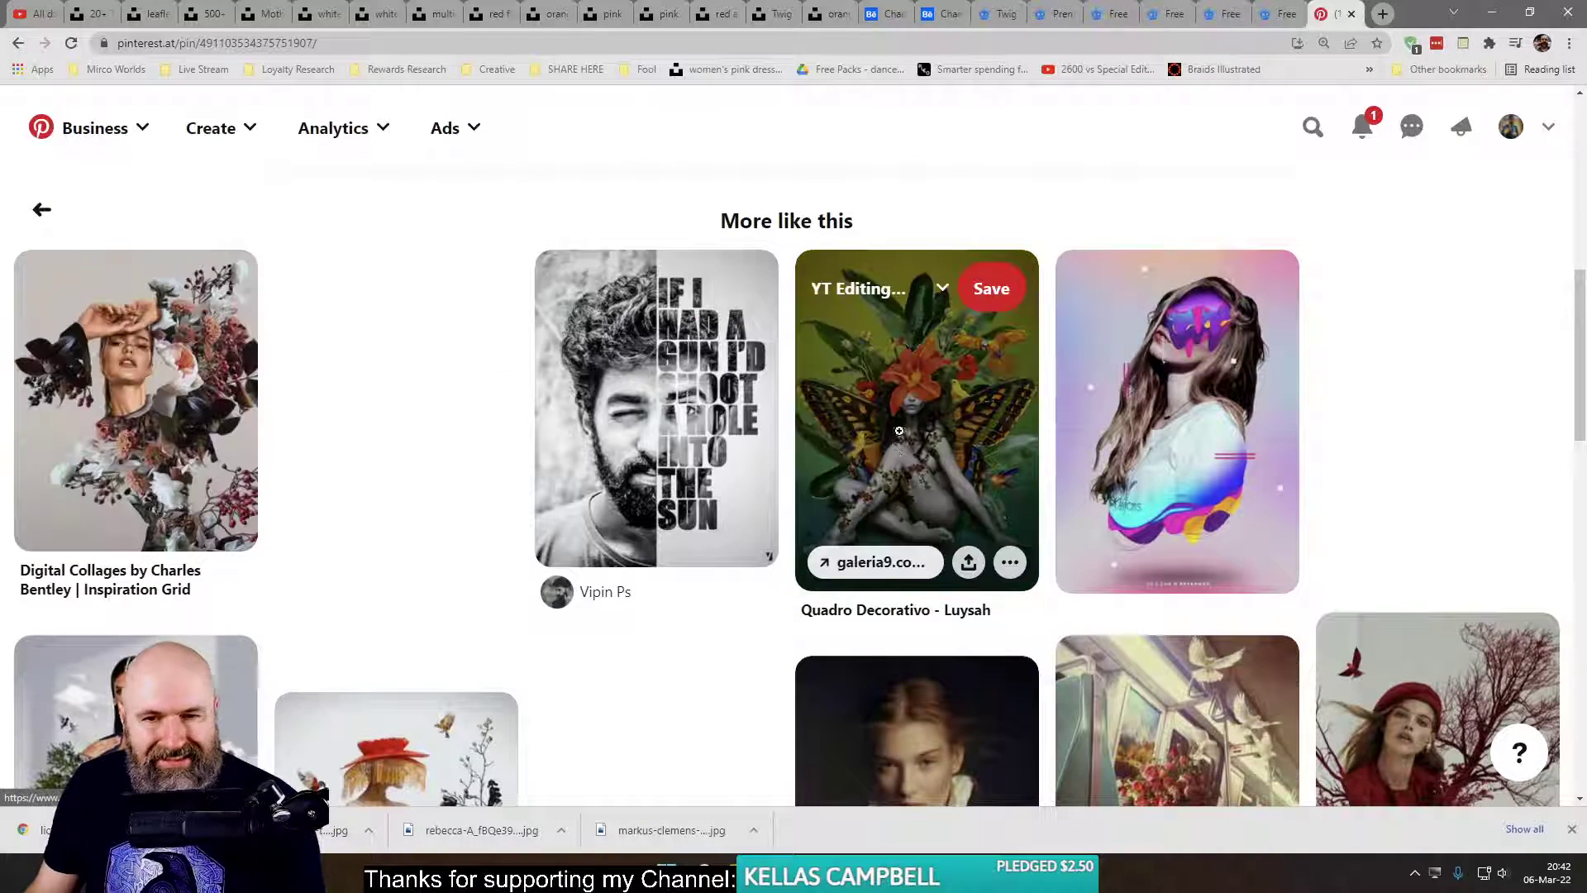
{"action": "right_click", "coordinate": [913, 418]}
{"action": "left_click", "coordinate": [961, 433]}
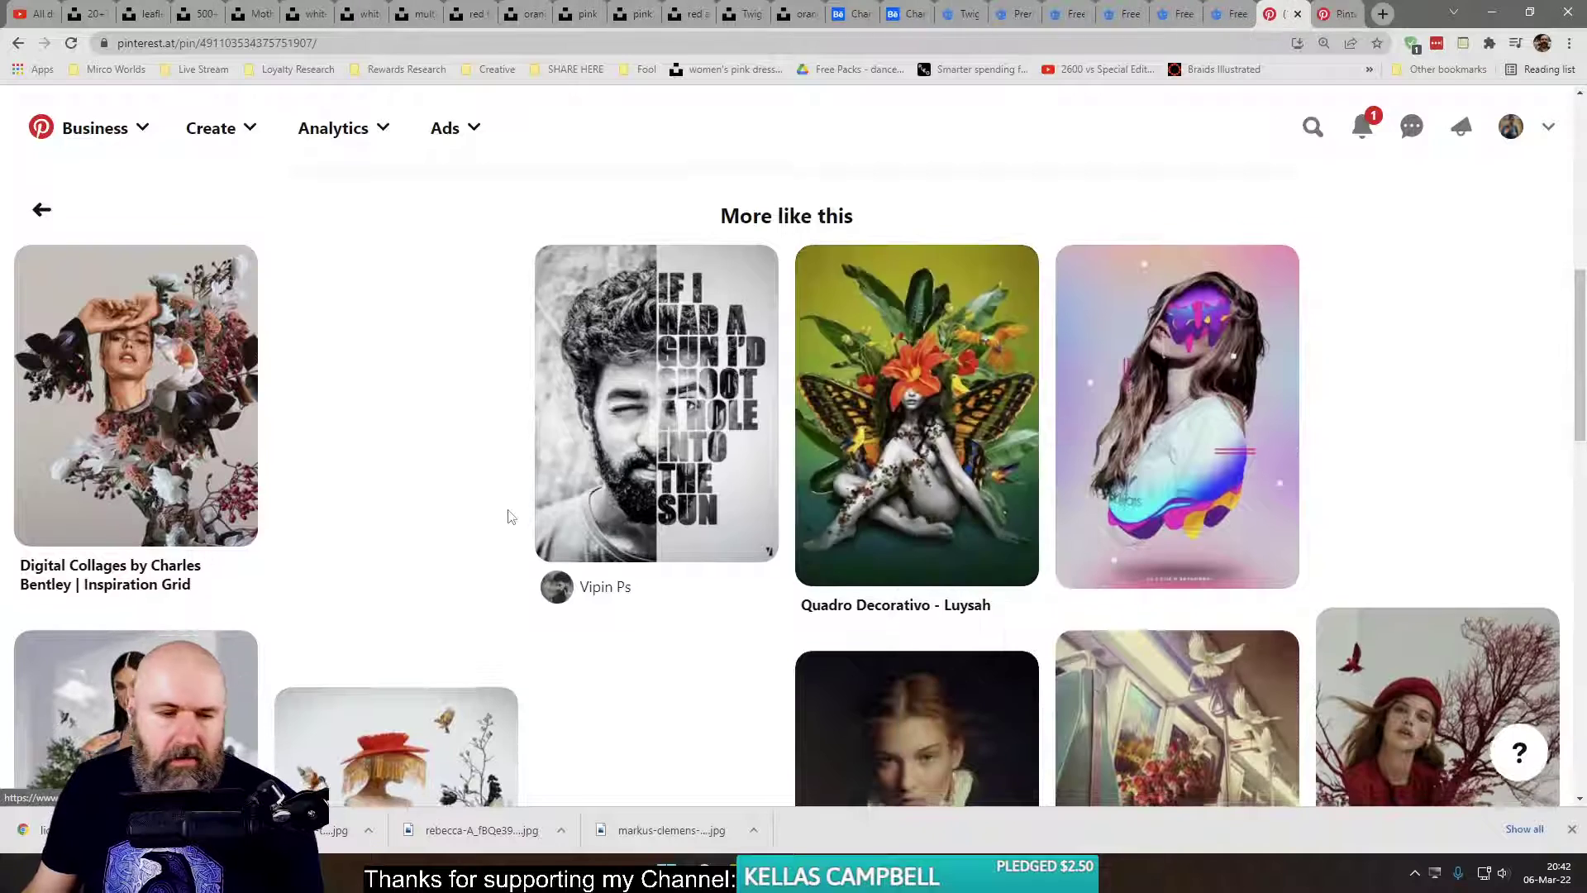
{"action": "scroll", "coordinate": [538, 521], "scroll_direction": "down", "scroll_amount": 5}
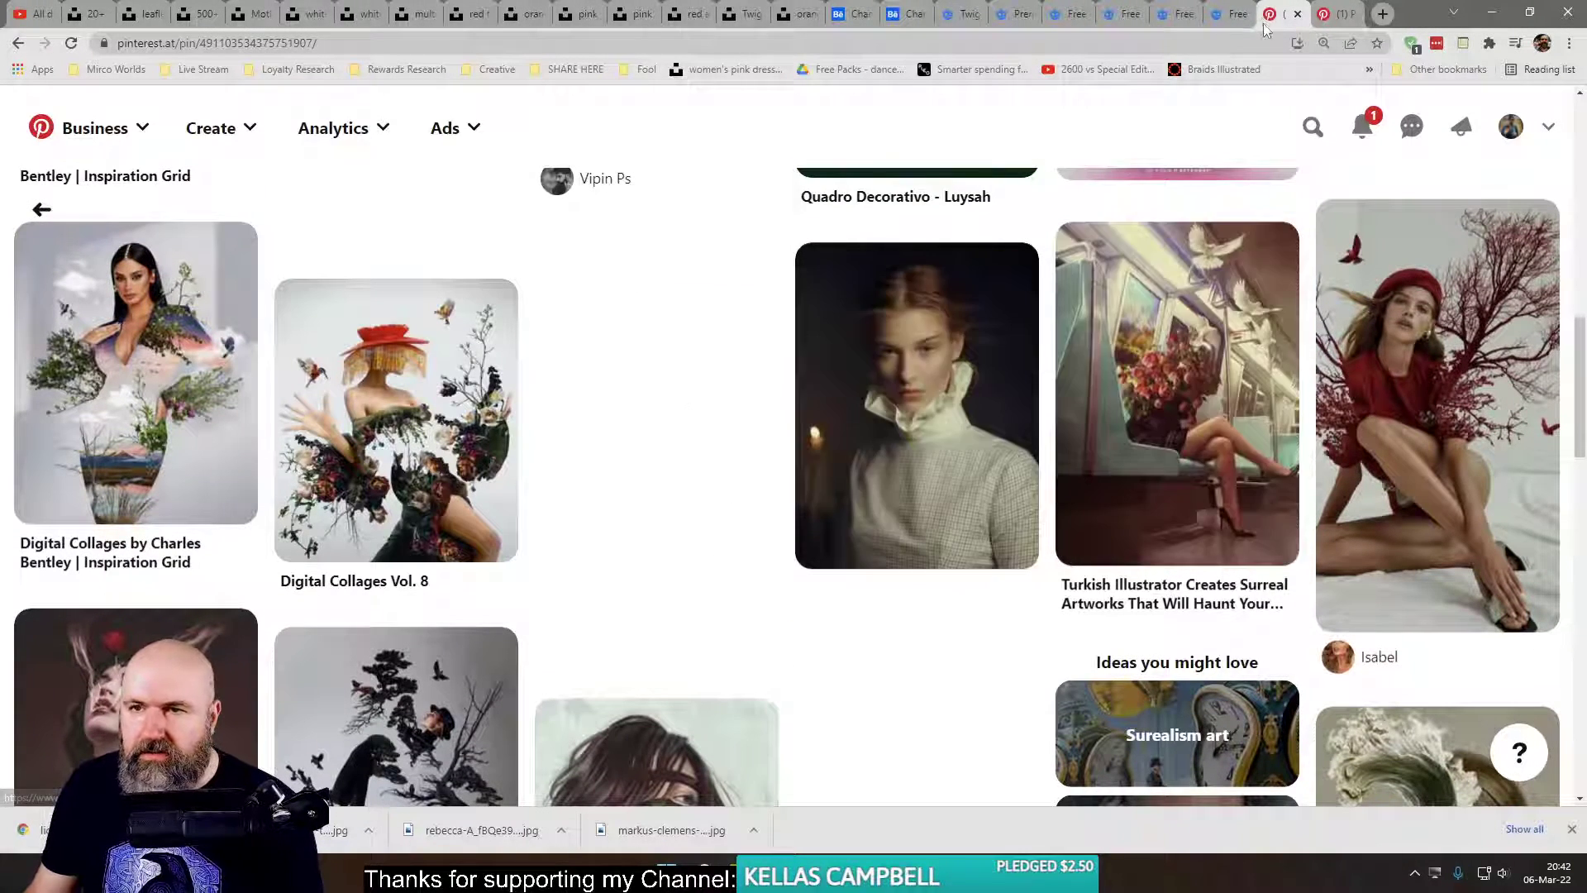
- Move the two Pinterest tabs to the front, close all tabs after them, and dismiss the downloads bar
{"action": "left_click_drag", "start_coordinate": [1269, 15], "coordinate": [29, 15]}
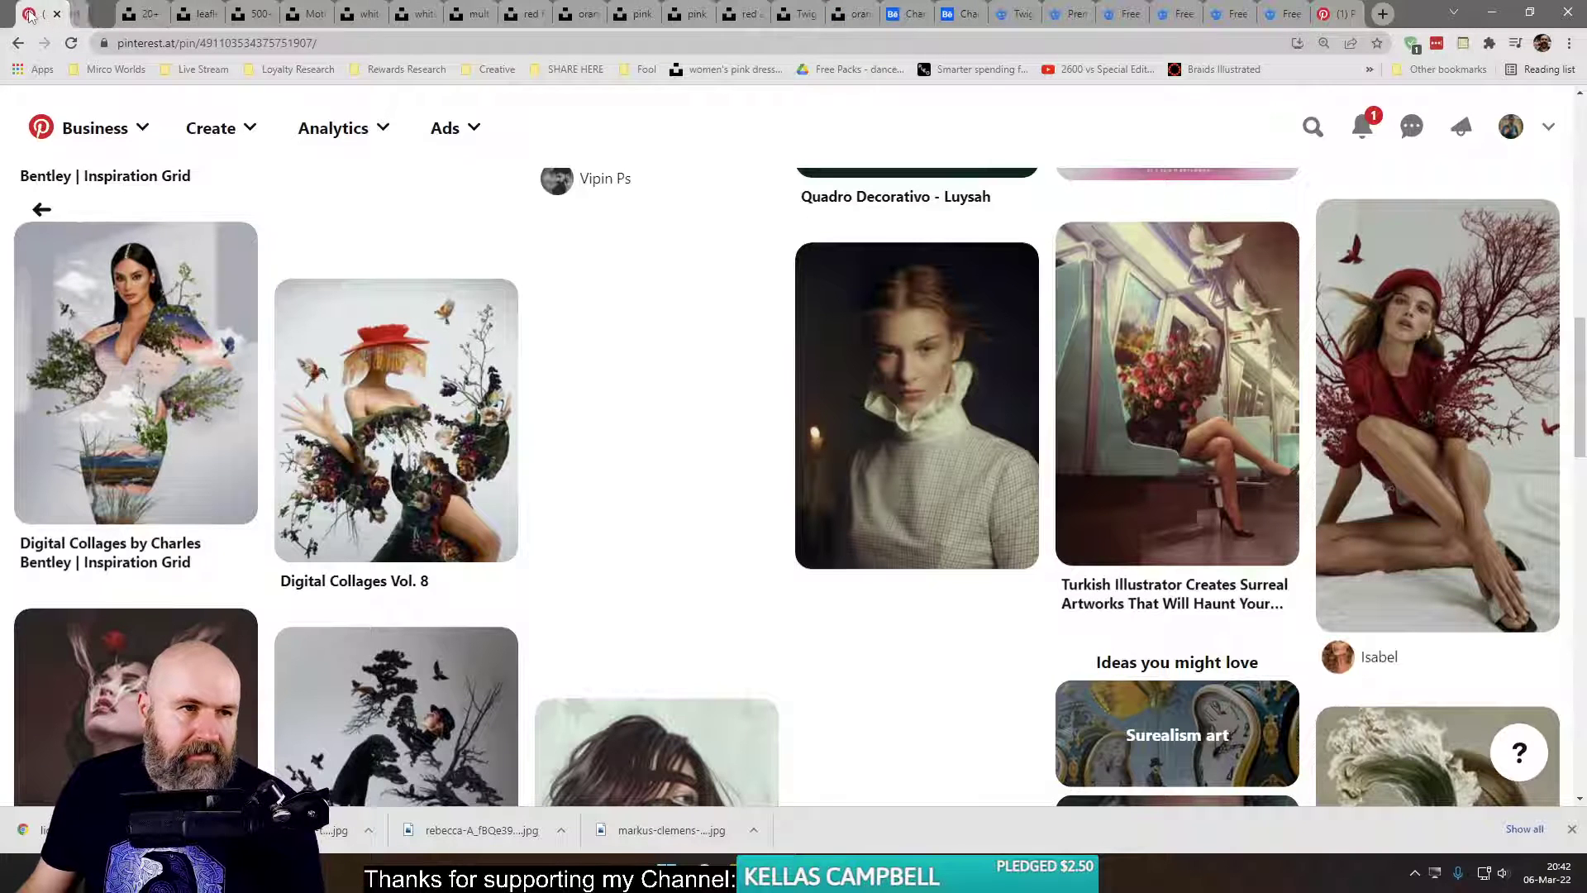
{"action": "left_click_drag", "start_coordinate": [1327, 14], "coordinate": [87, 14]}
{"action": "right_click", "coordinate": [85, 17]}
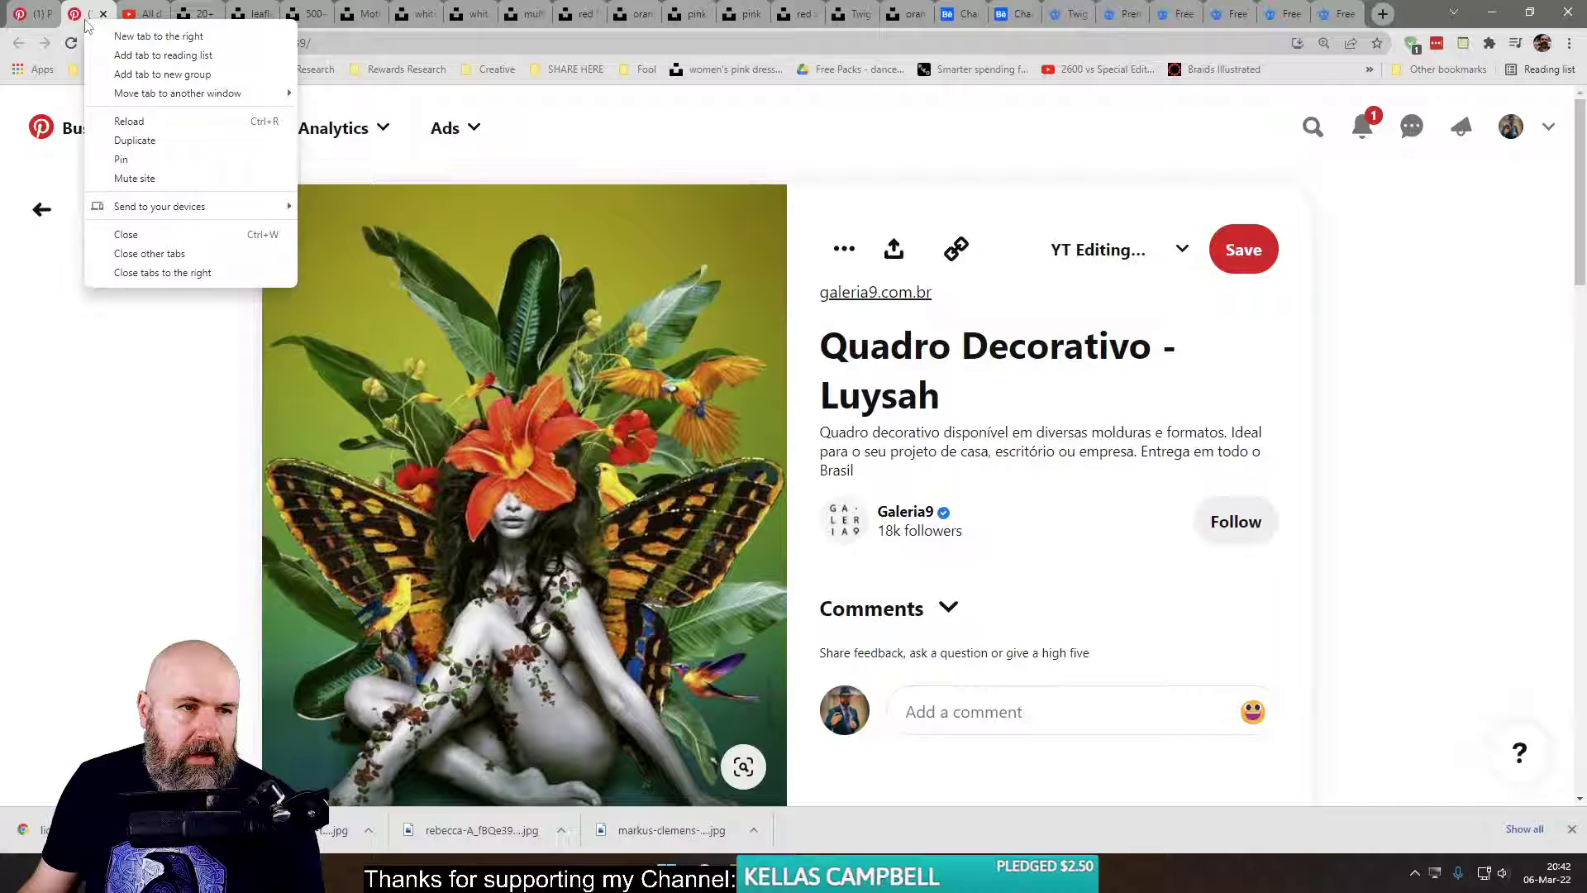
{"action": "left_click", "coordinate": [182, 274]}
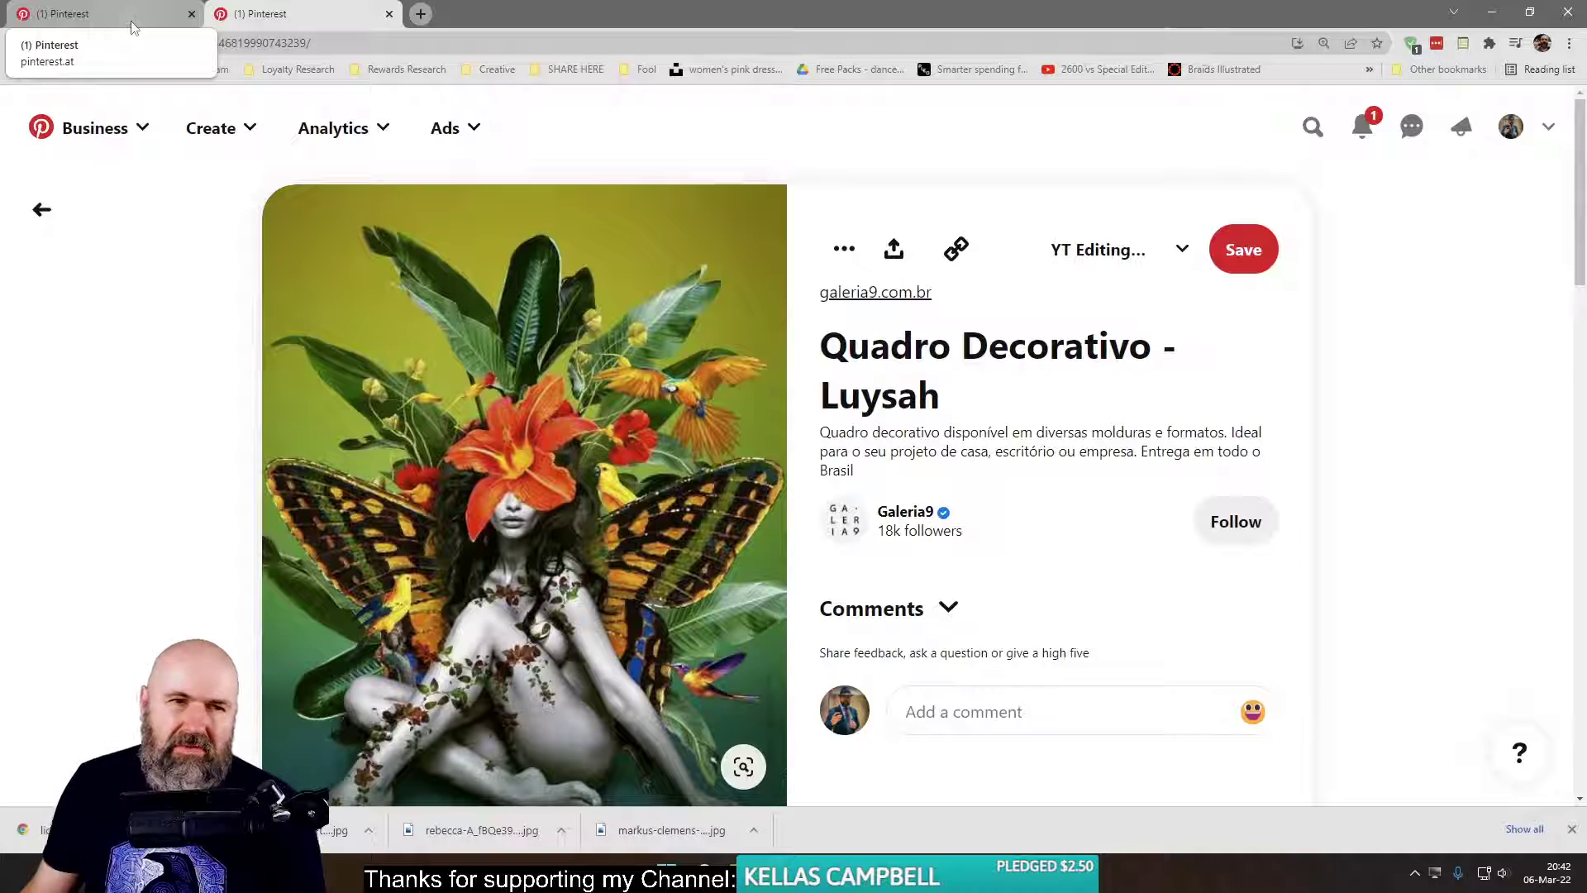
{"action": "left_click", "coordinate": [1572, 829]}
- Return to the Corte&Collage pin's similar images and open the collage of the bending figure with black tree branches in a new tab
{"action": "left_click", "coordinate": [117, 12]}
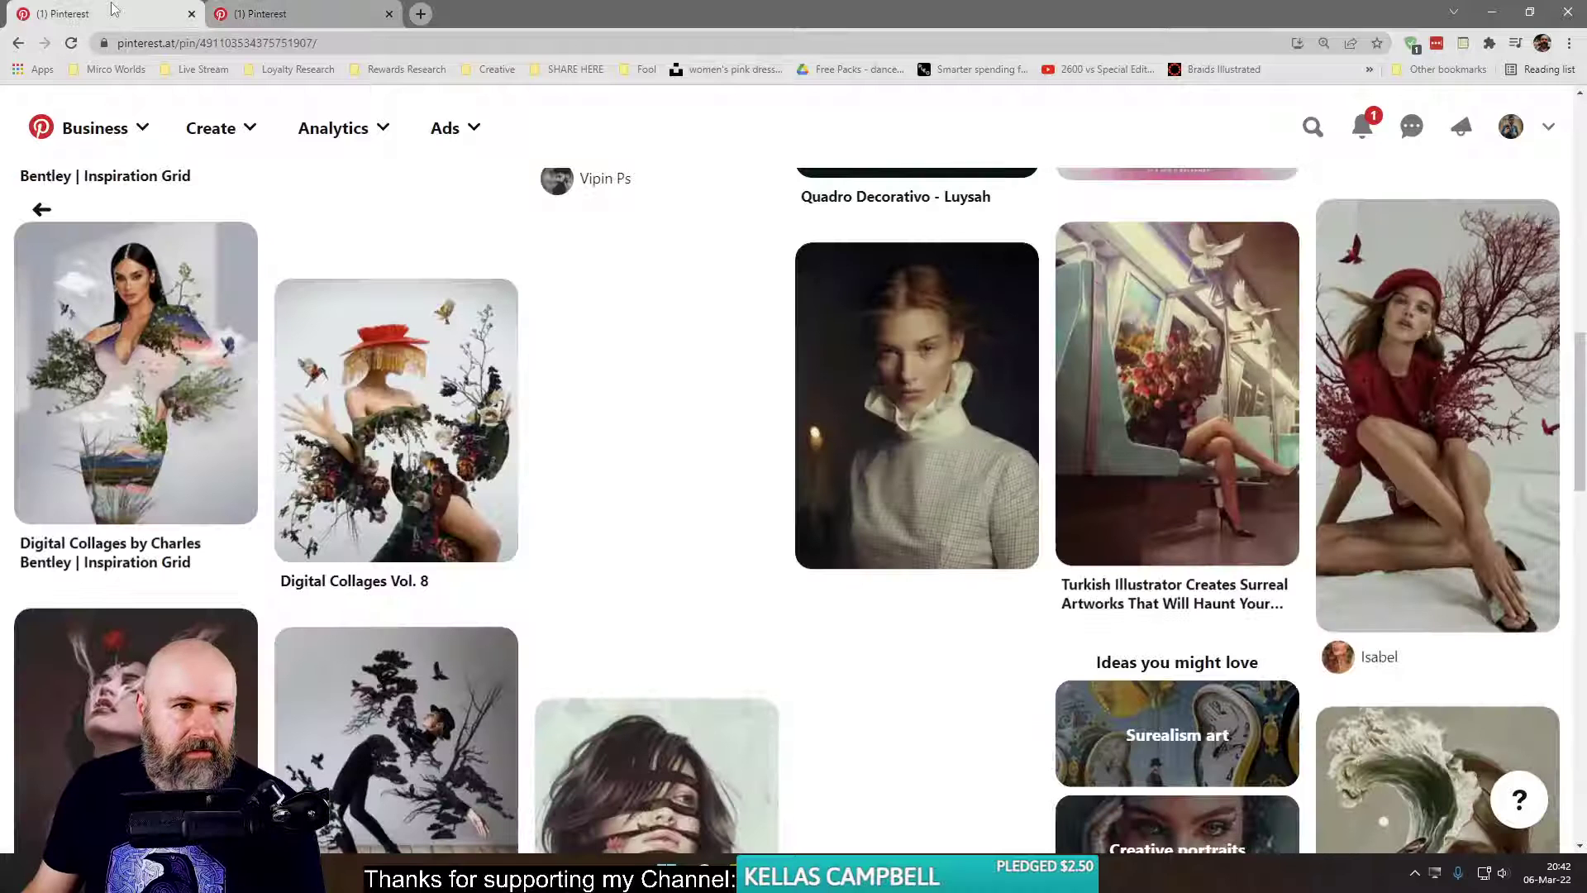
{"action": "mouse_move", "coordinate": [866, 407]}
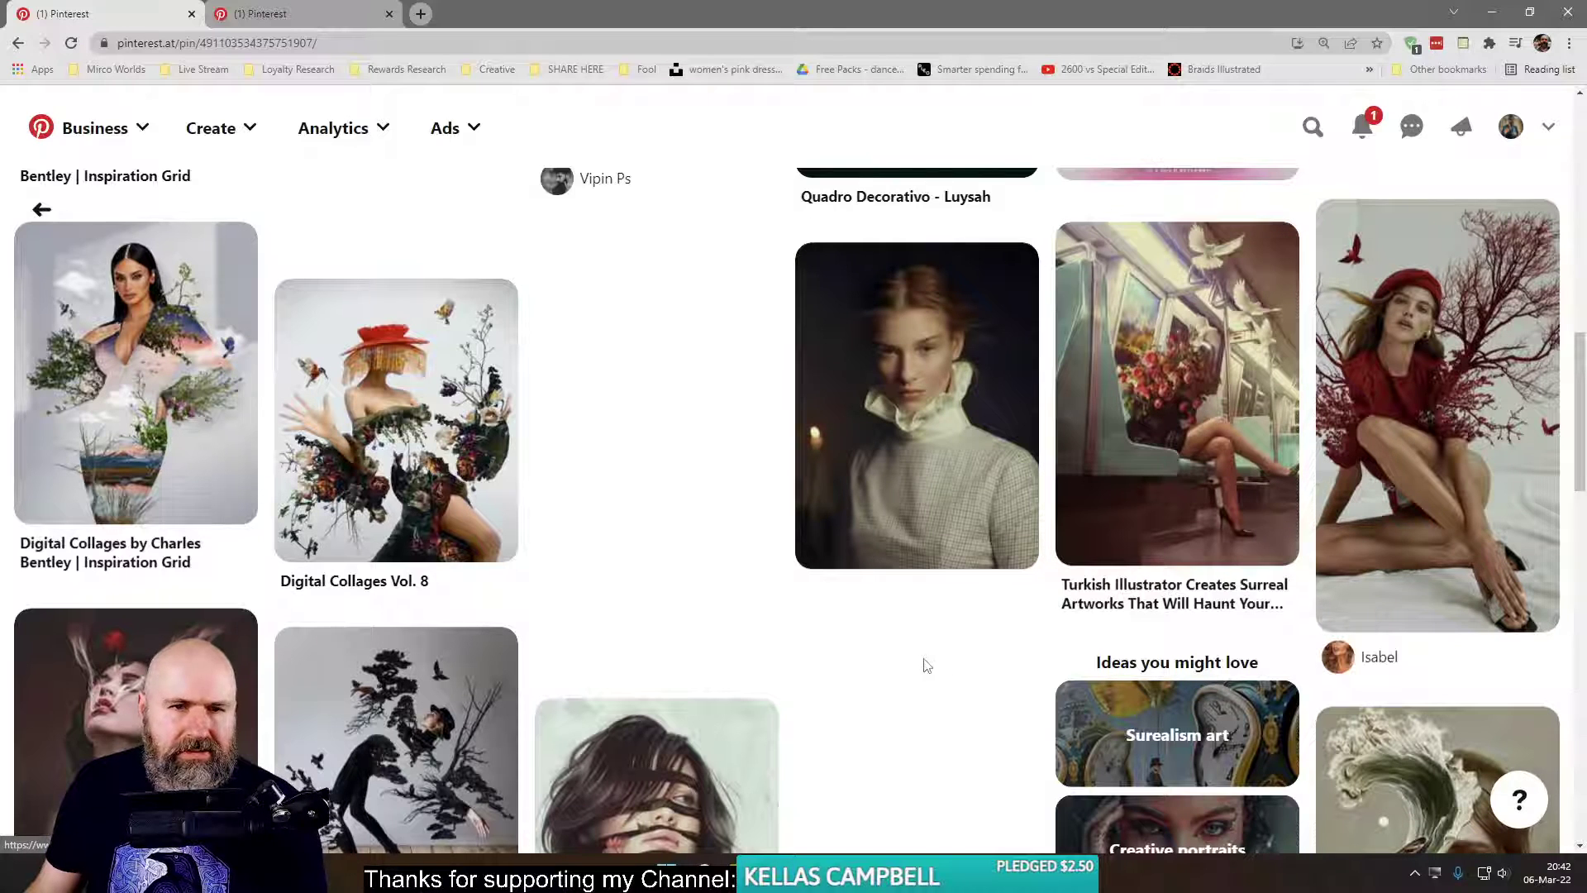
{"action": "scroll", "coordinate": [843, 667], "scroll_direction": "down", "scroll_amount": 1}
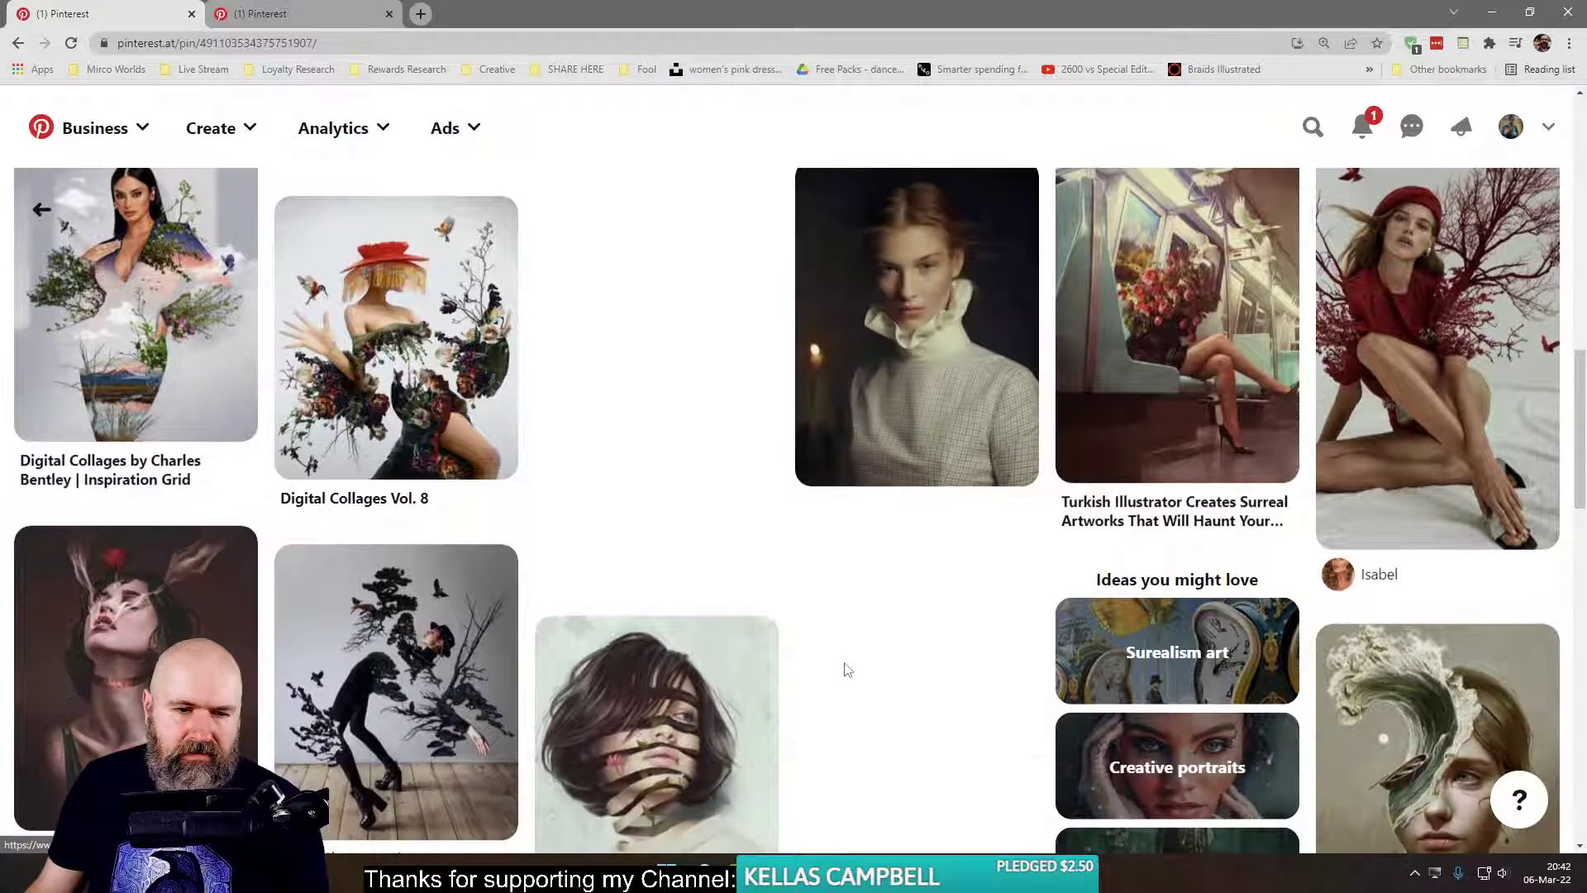
{"action": "scroll", "coordinate": [860, 662], "scroll_direction": "down", "scroll_amount": 2}
{"action": "right_click", "coordinate": [389, 162]}
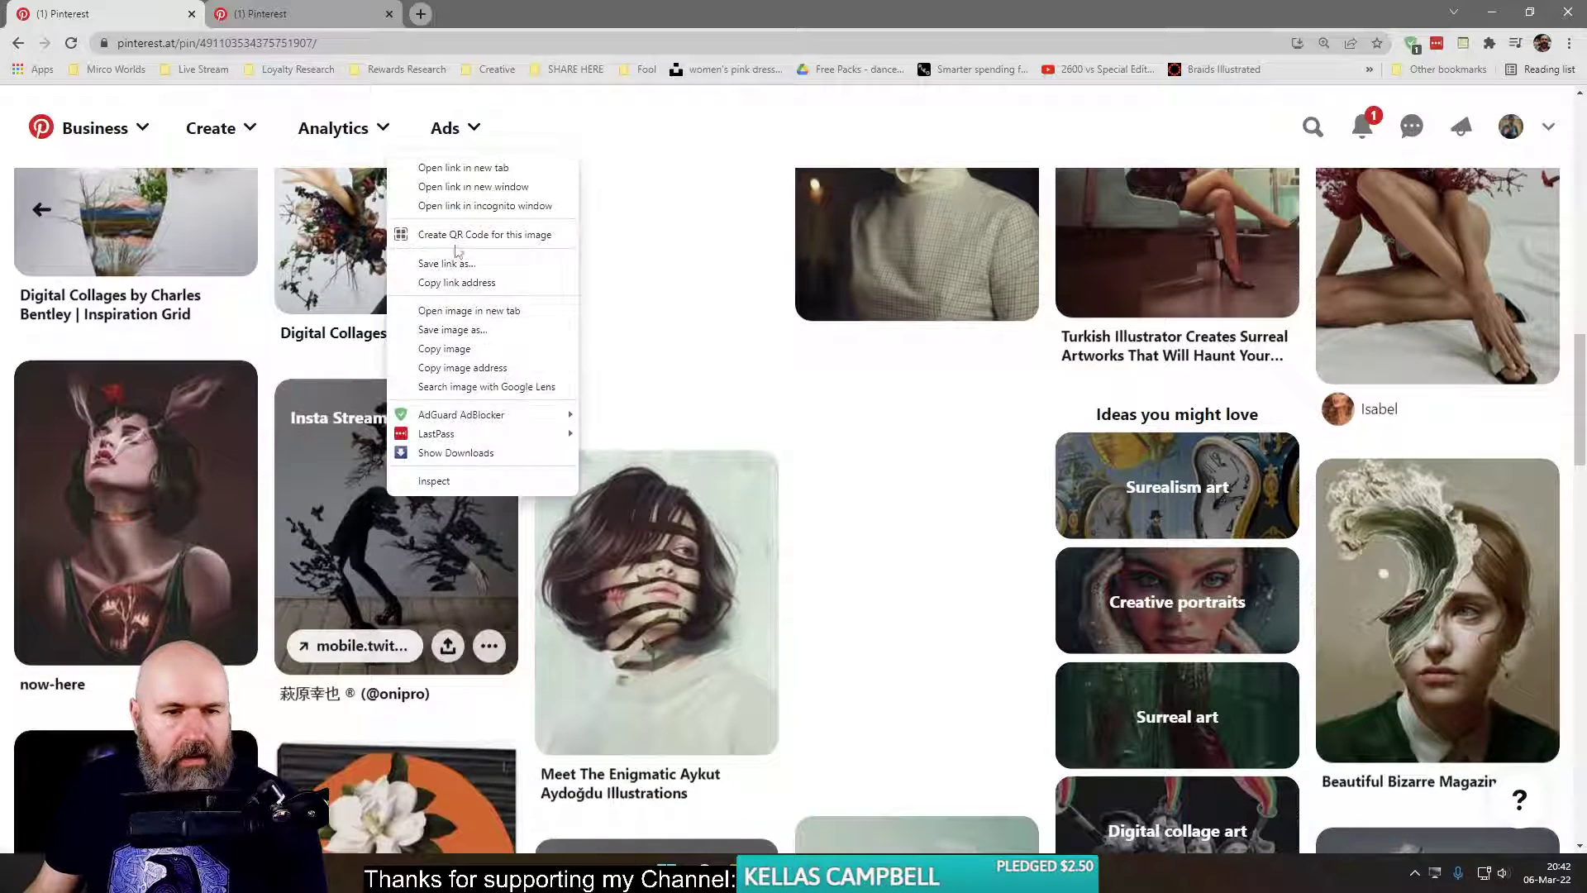
{"action": "left_click", "coordinate": [461, 170]}
{"action": "left_click", "coordinate": [388, 530]}
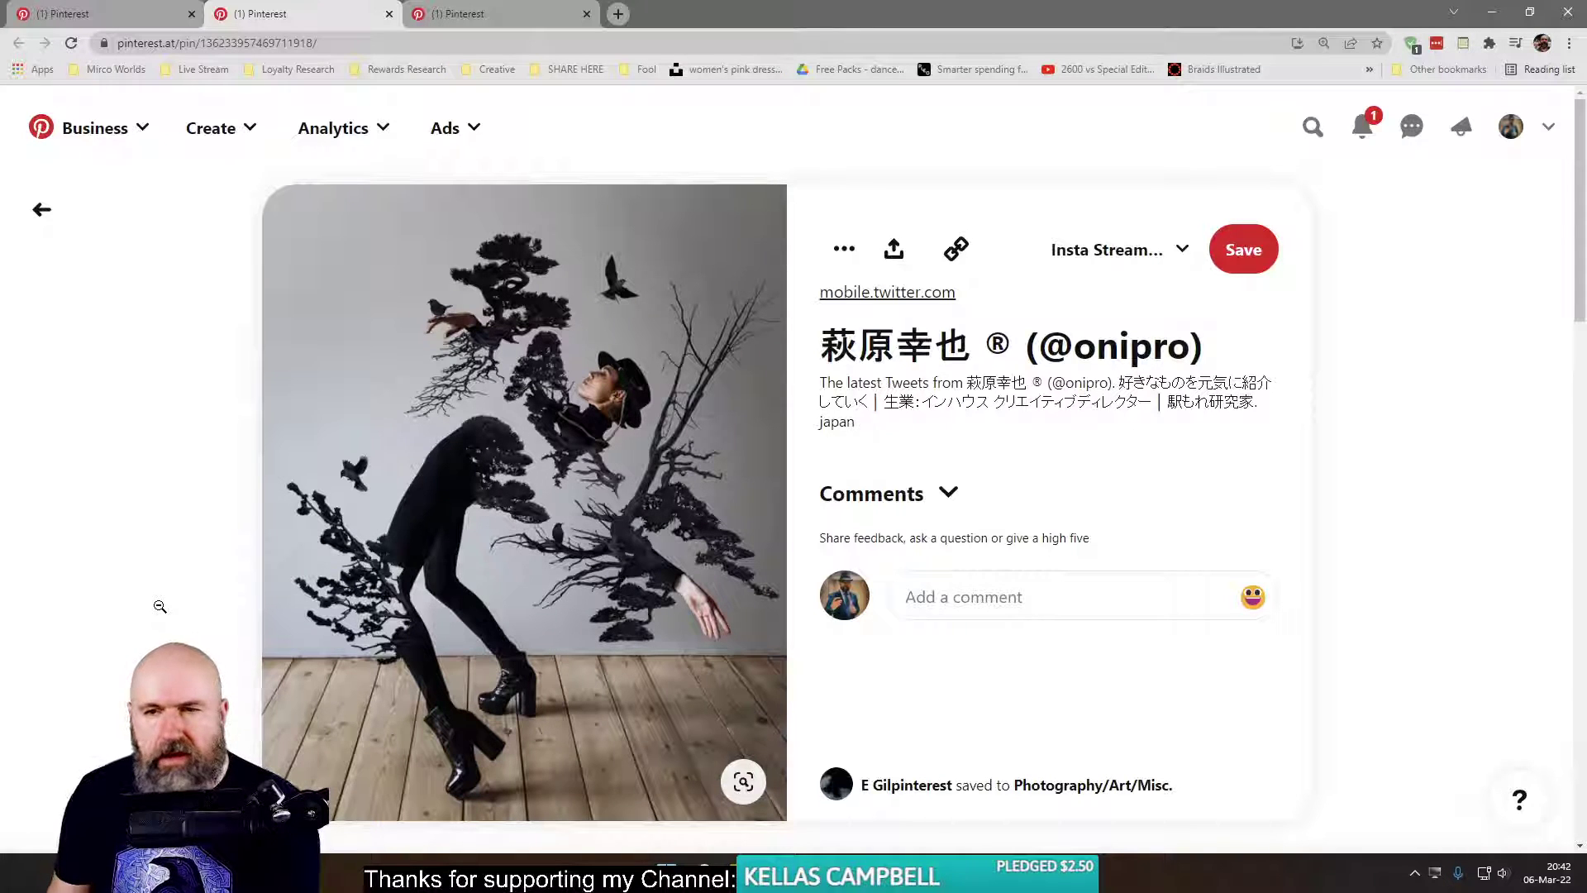
- Save the black tree figure pin to the YT Creative Photograph... board, found by searching the boards for "yt"
{"action": "left_click", "coordinate": [1178, 252]}
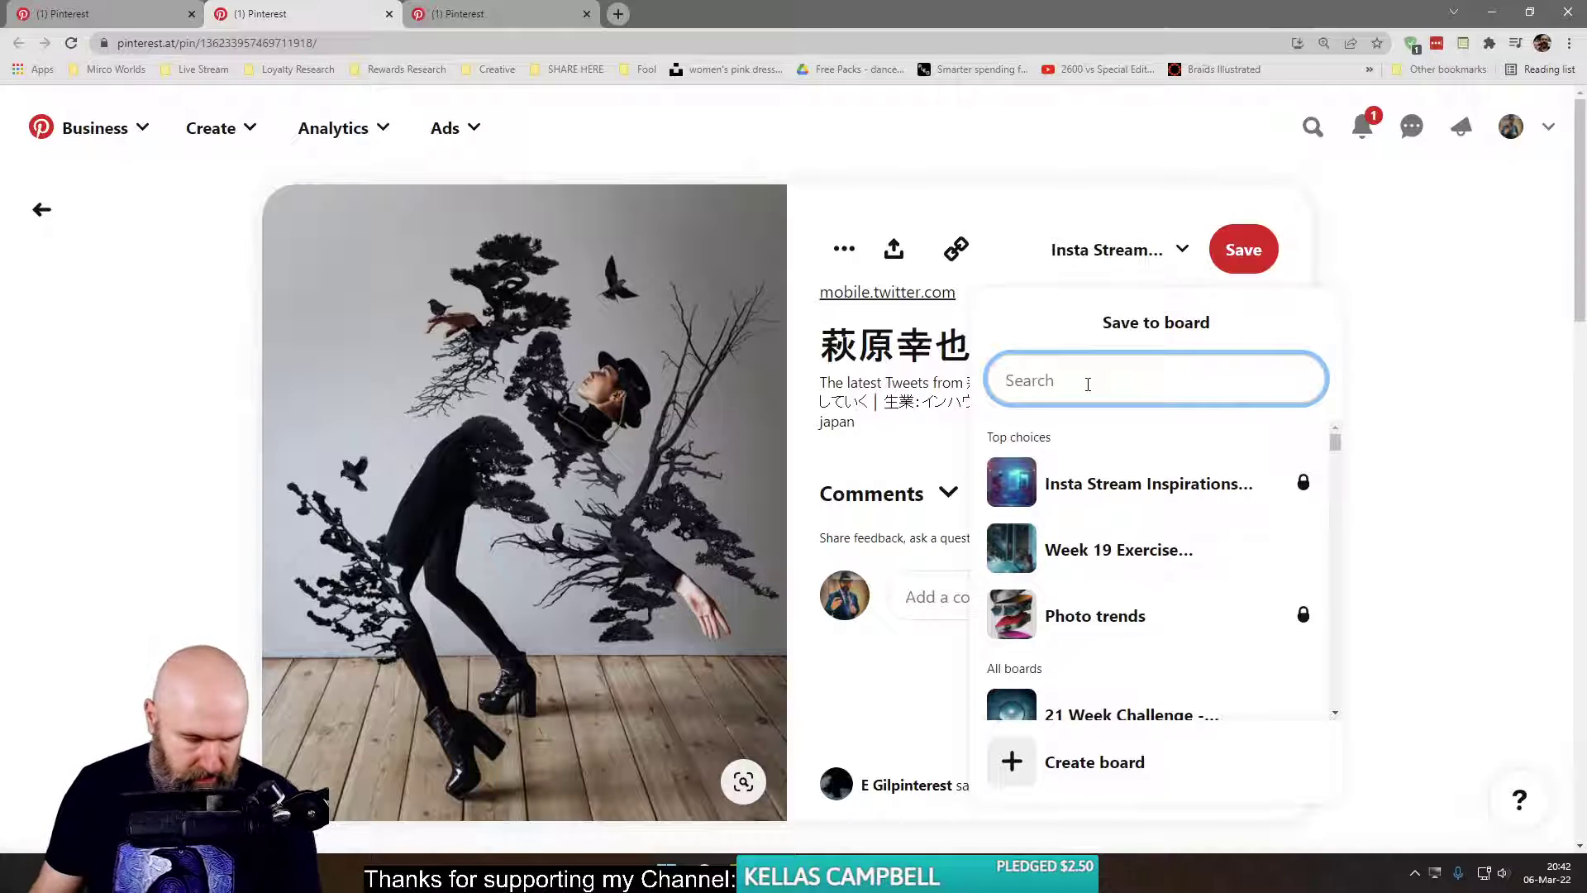
{"action": "type", "text": "yt"}
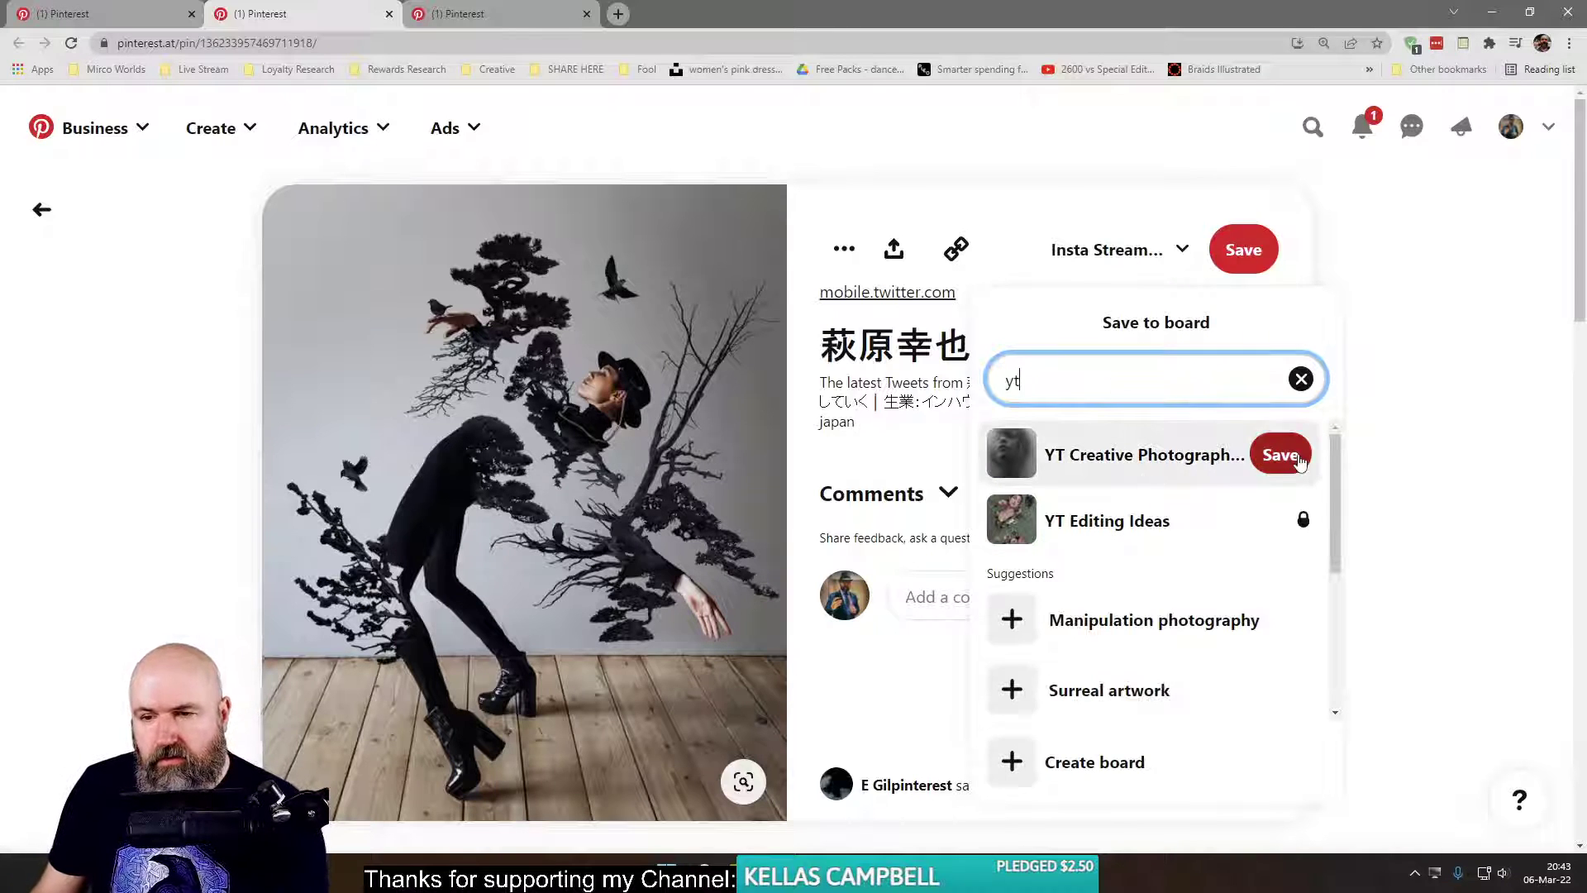
{"action": "left_click", "coordinate": [1300, 462]}
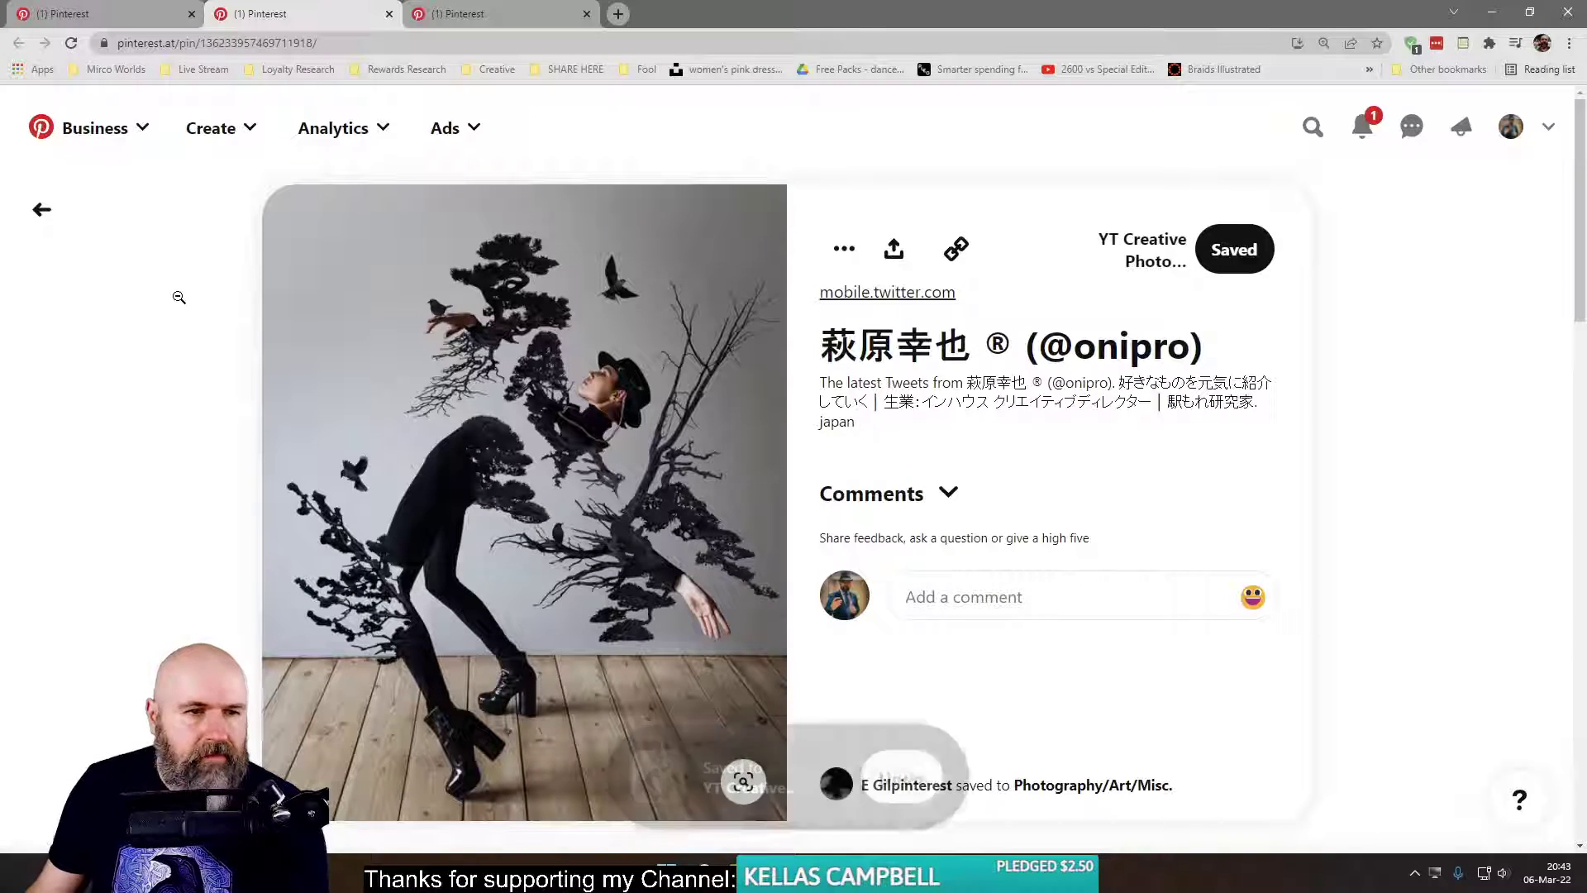
- Open the Aether flower-head pin from the similar pins in a new tab and view its artwork
{"action": "scroll", "coordinate": [179, 298], "scroll_direction": "down", "scroll_amount": 9}
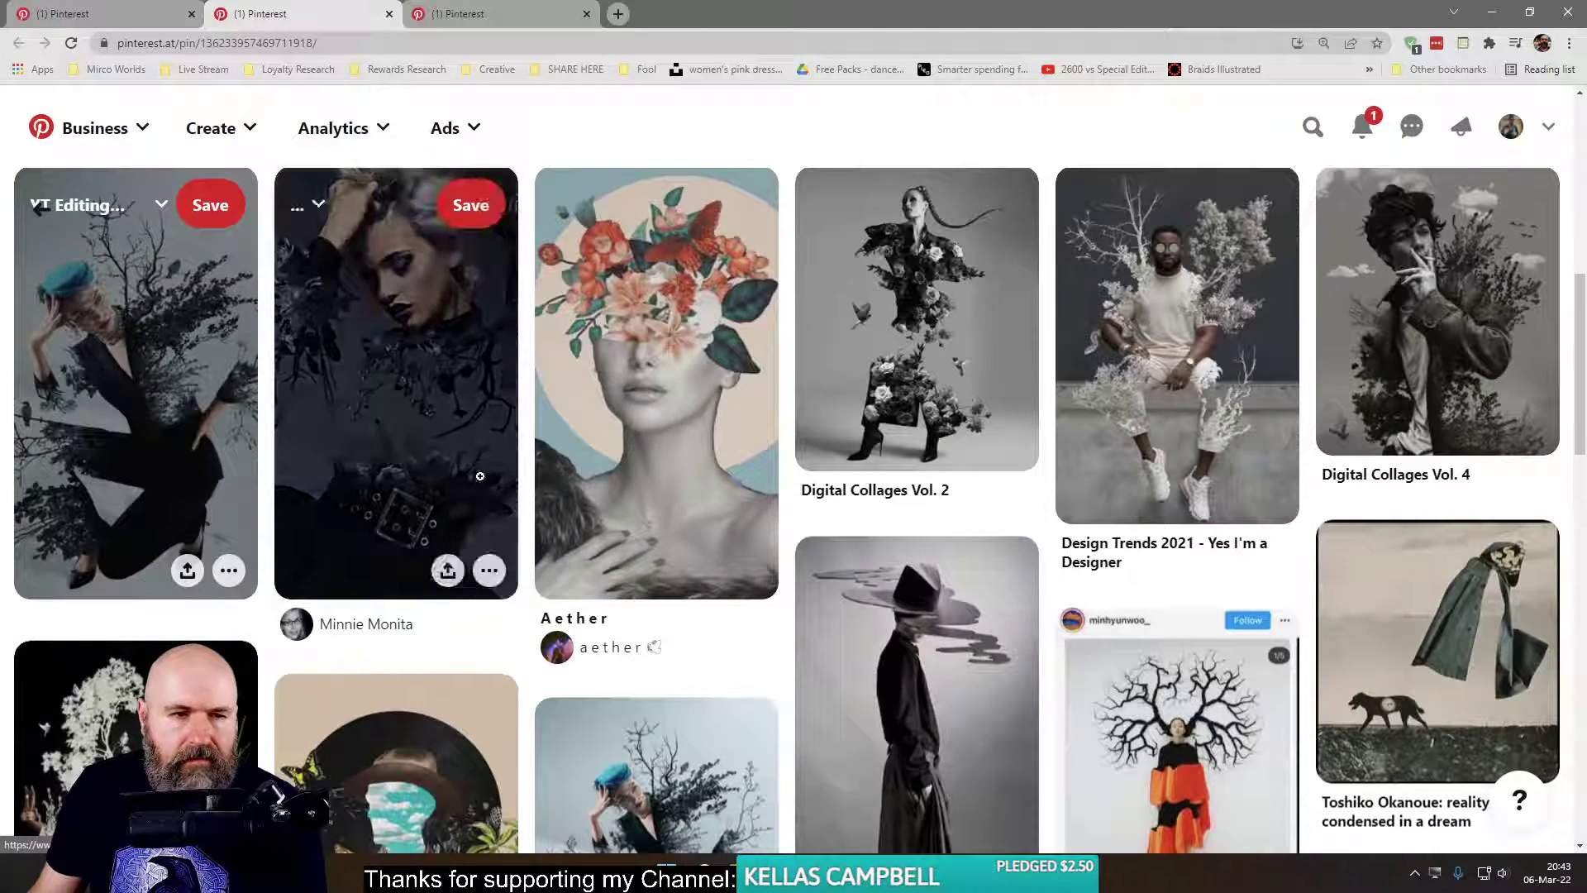
{"action": "right_click", "coordinate": [576, 398]}
{"action": "left_click", "coordinate": [642, 415]}
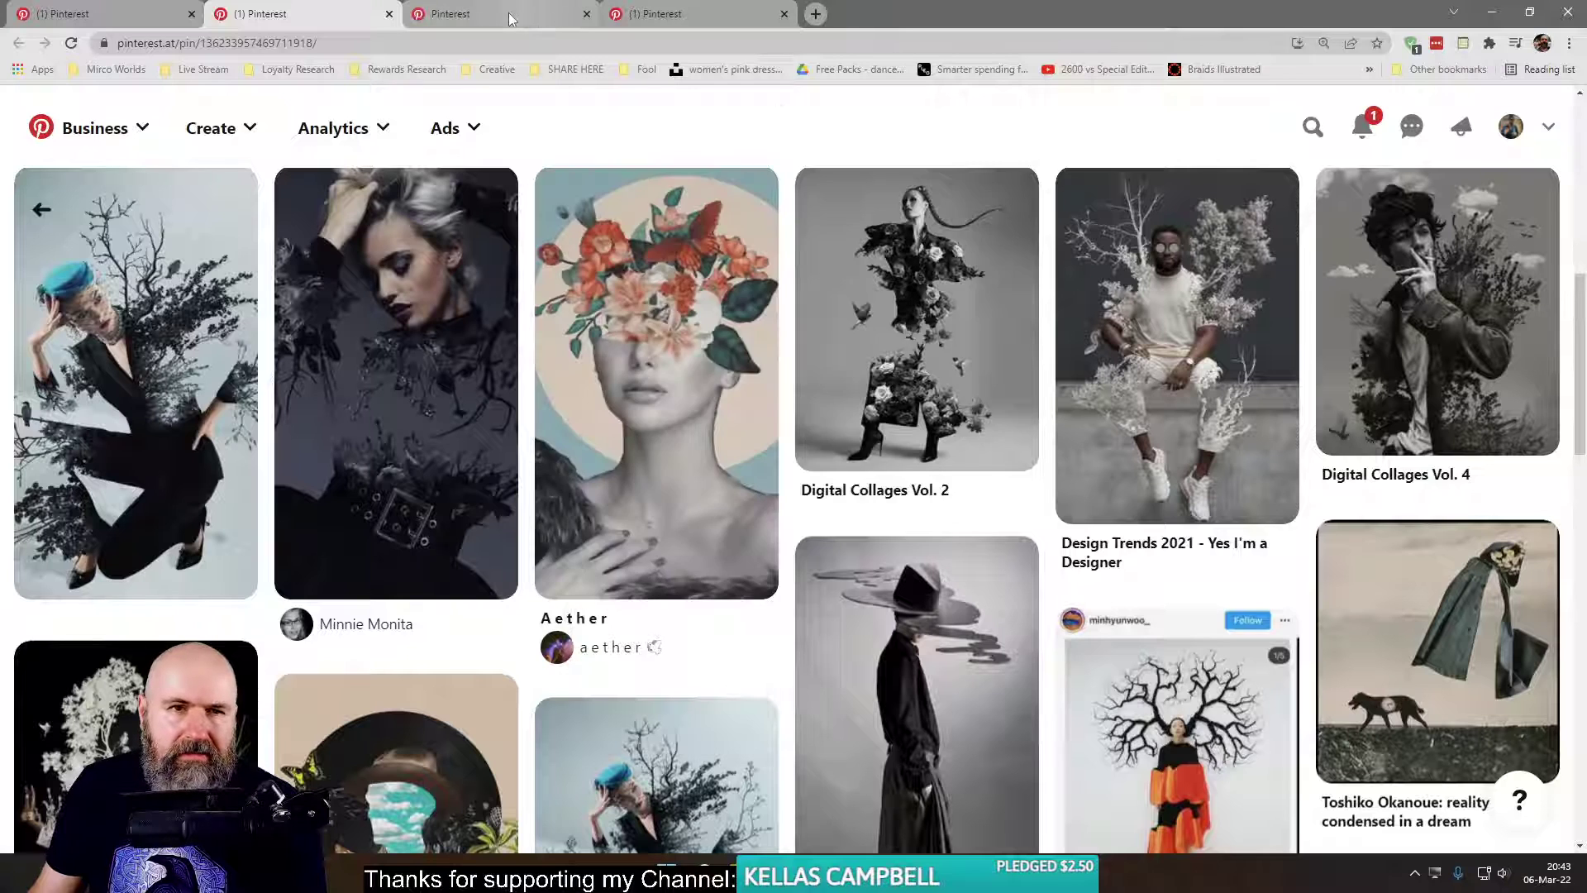
{"action": "left_click", "coordinate": [529, 14]}
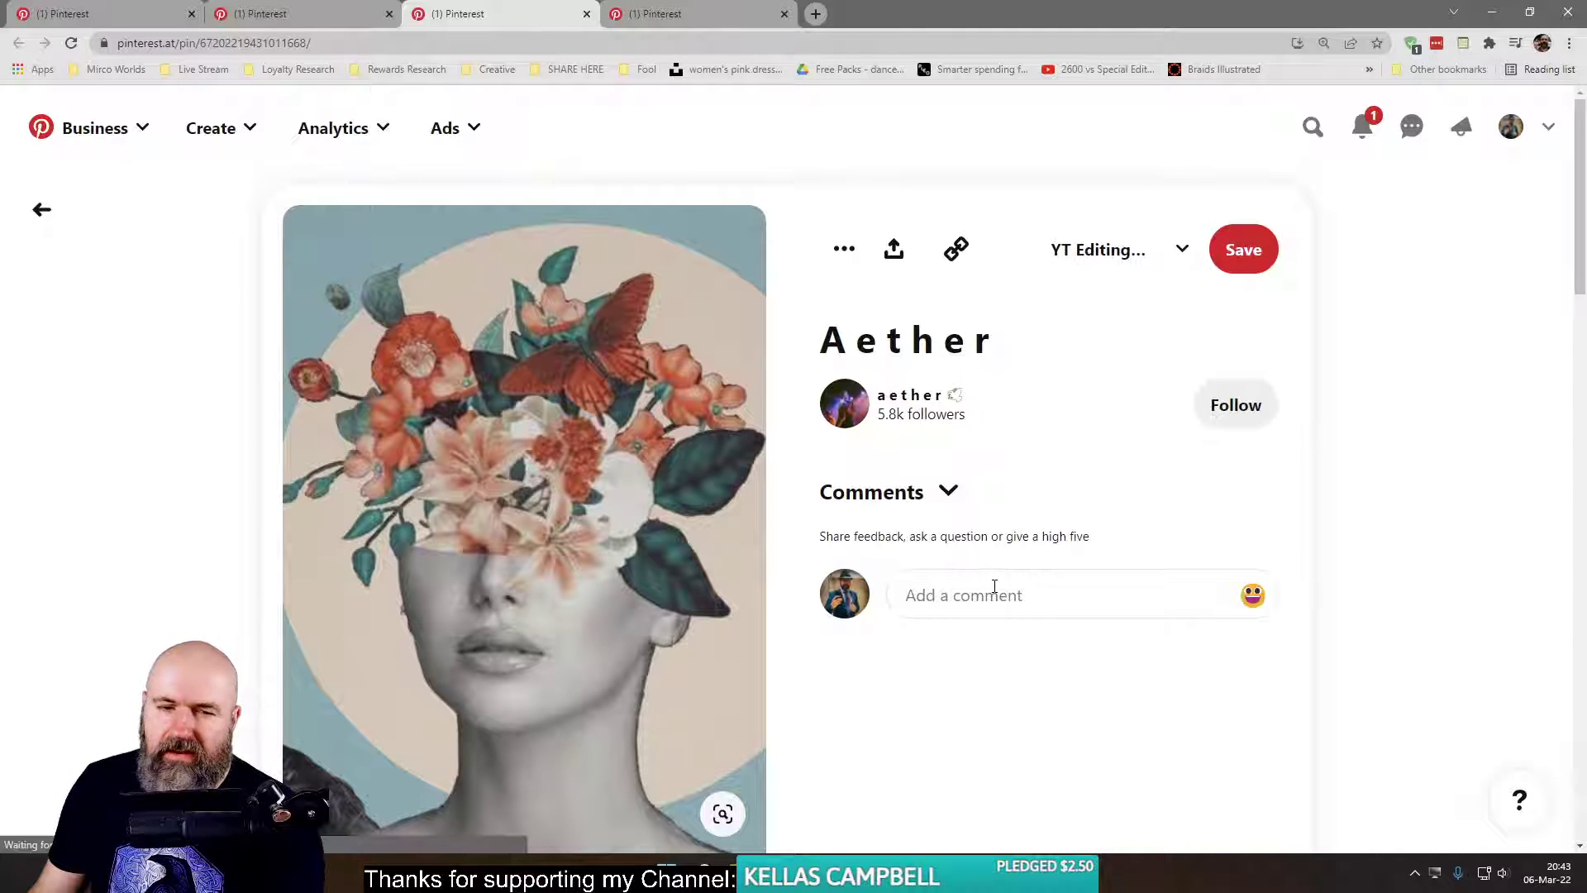
{"action": "scroll", "coordinate": [996, 589], "scroll_direction": "down", "scroll_amount": 1}
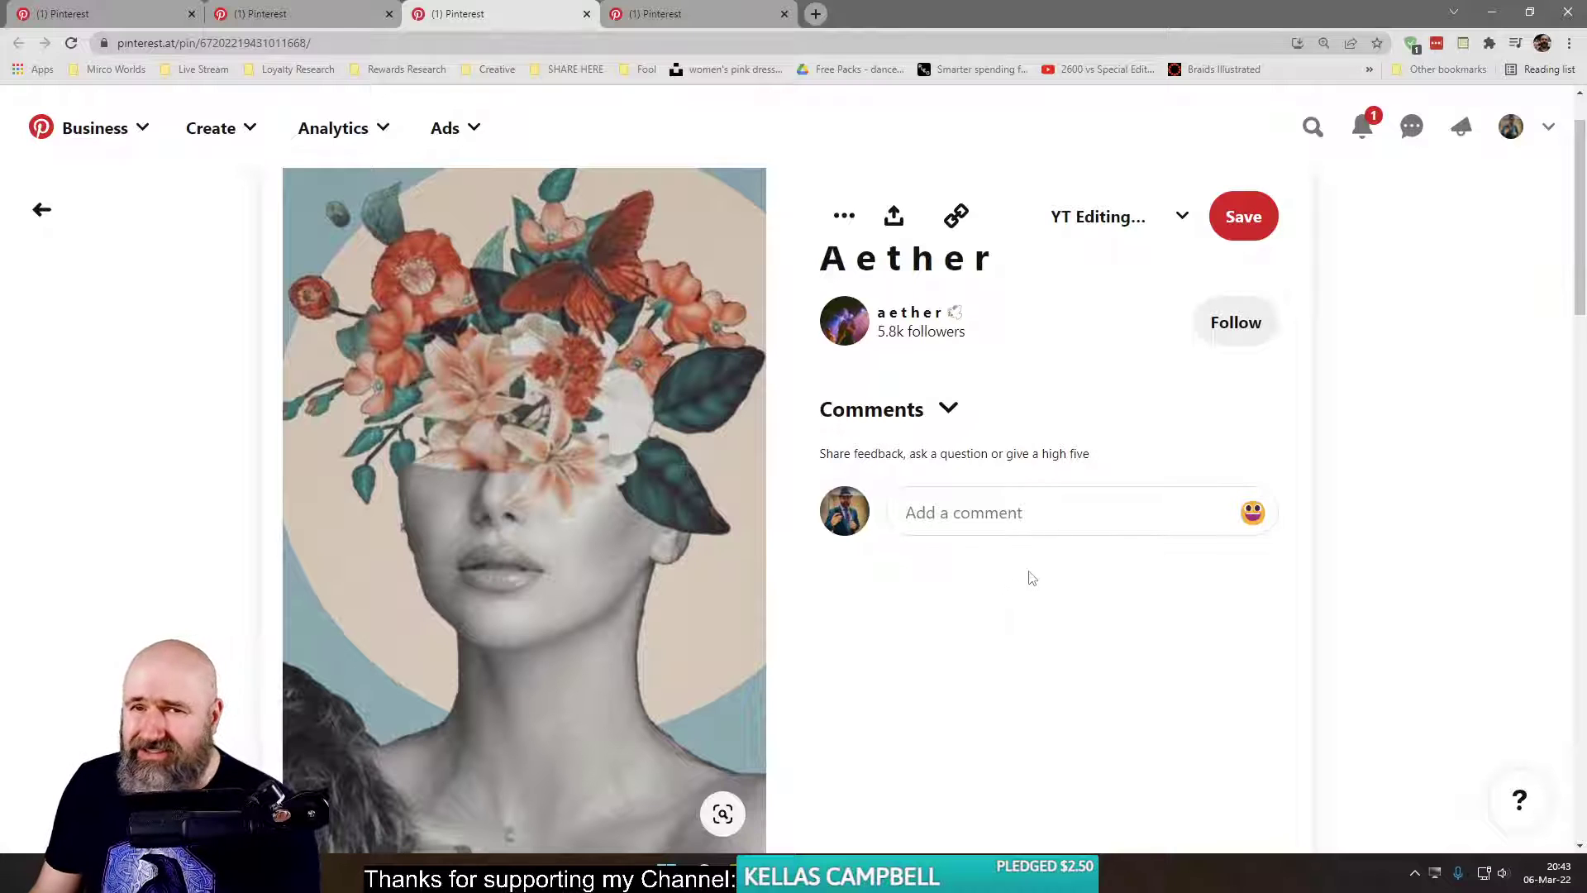
{"action": "scroll", "coordinate": [1031, 574], "scroll_direction": "up", "scroll_amount": 1}
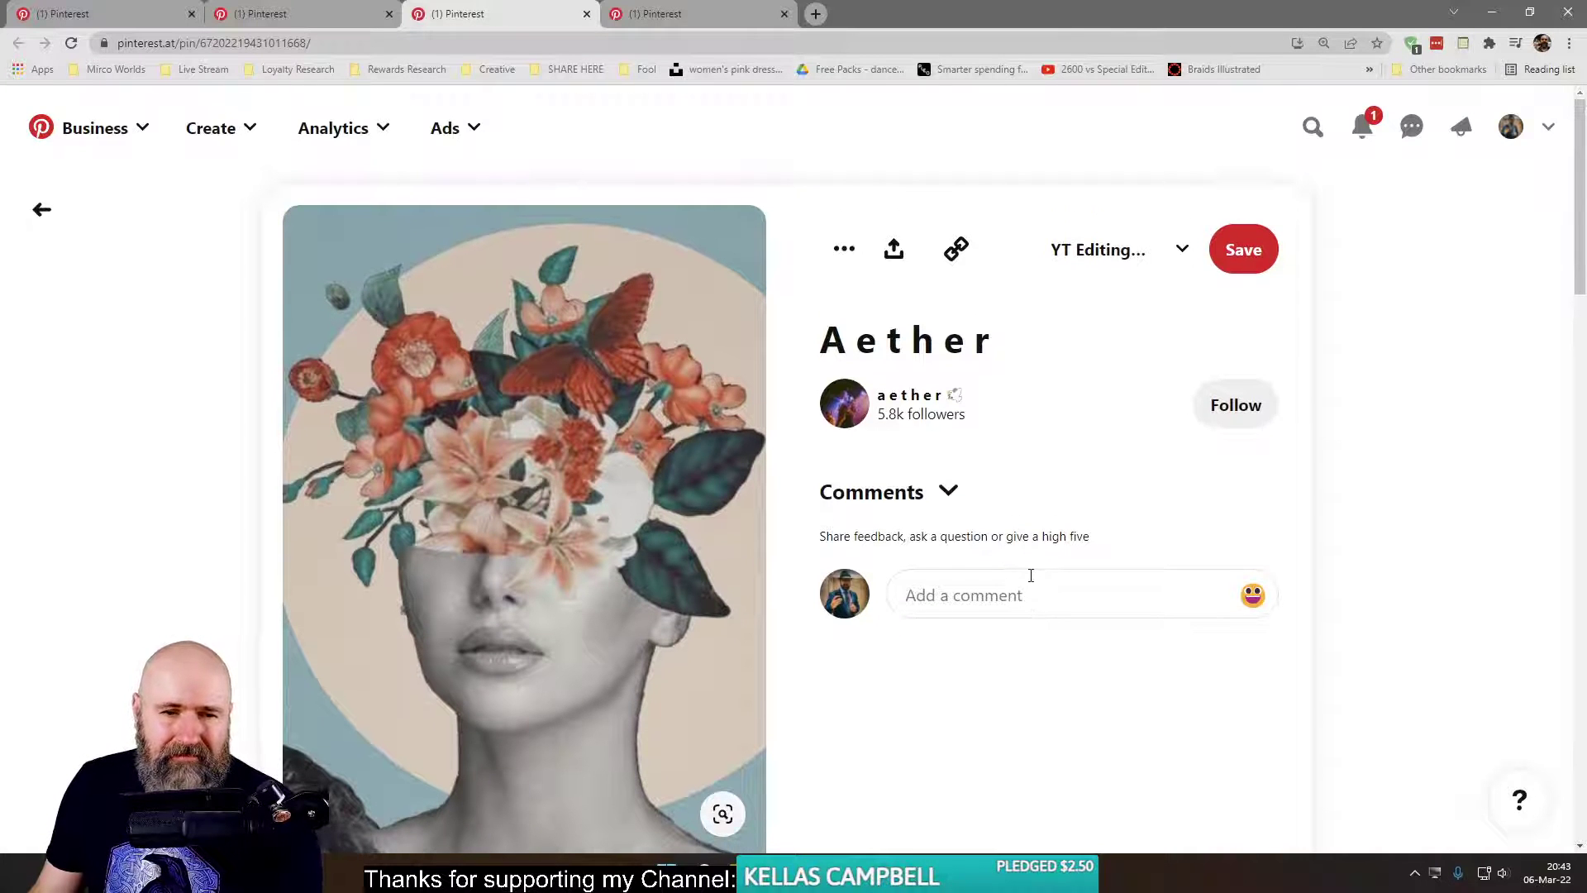
- Open the Mirror Image flower-head pin and the grey portrait with red flowers in new tabs, then show the Mirror Image pin
{"action": "scroll", "coordinate": [1029, 576], "scroll_direction": "down", "scroll_amount": 5}
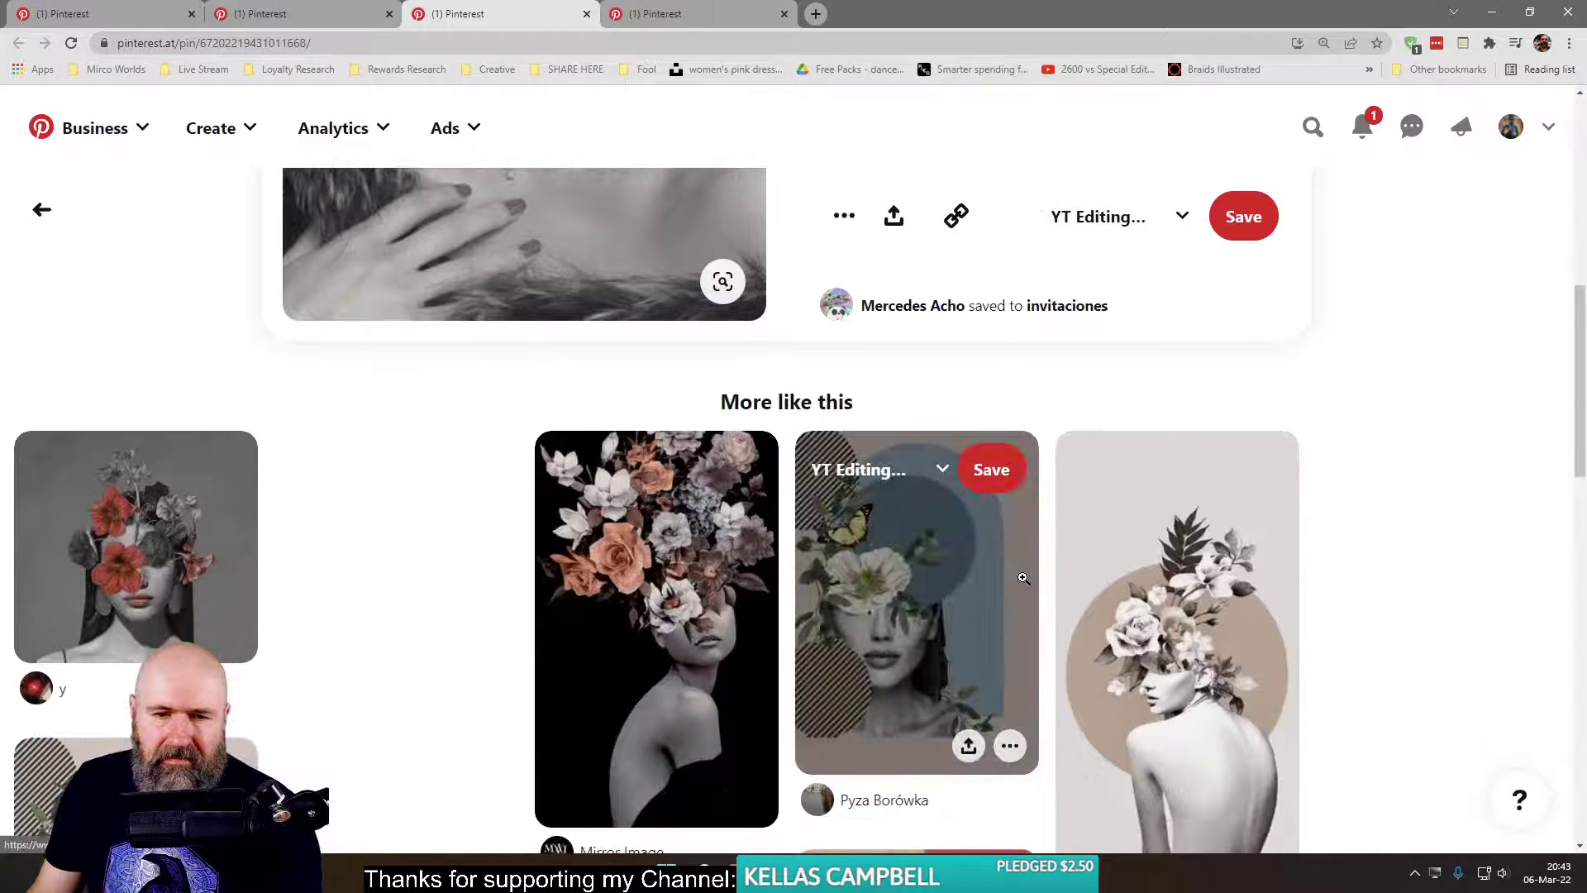
{"action": "scroll", "coordinate": [1023, 576], "scroll_direction": "down", "scroll_amount": 1}
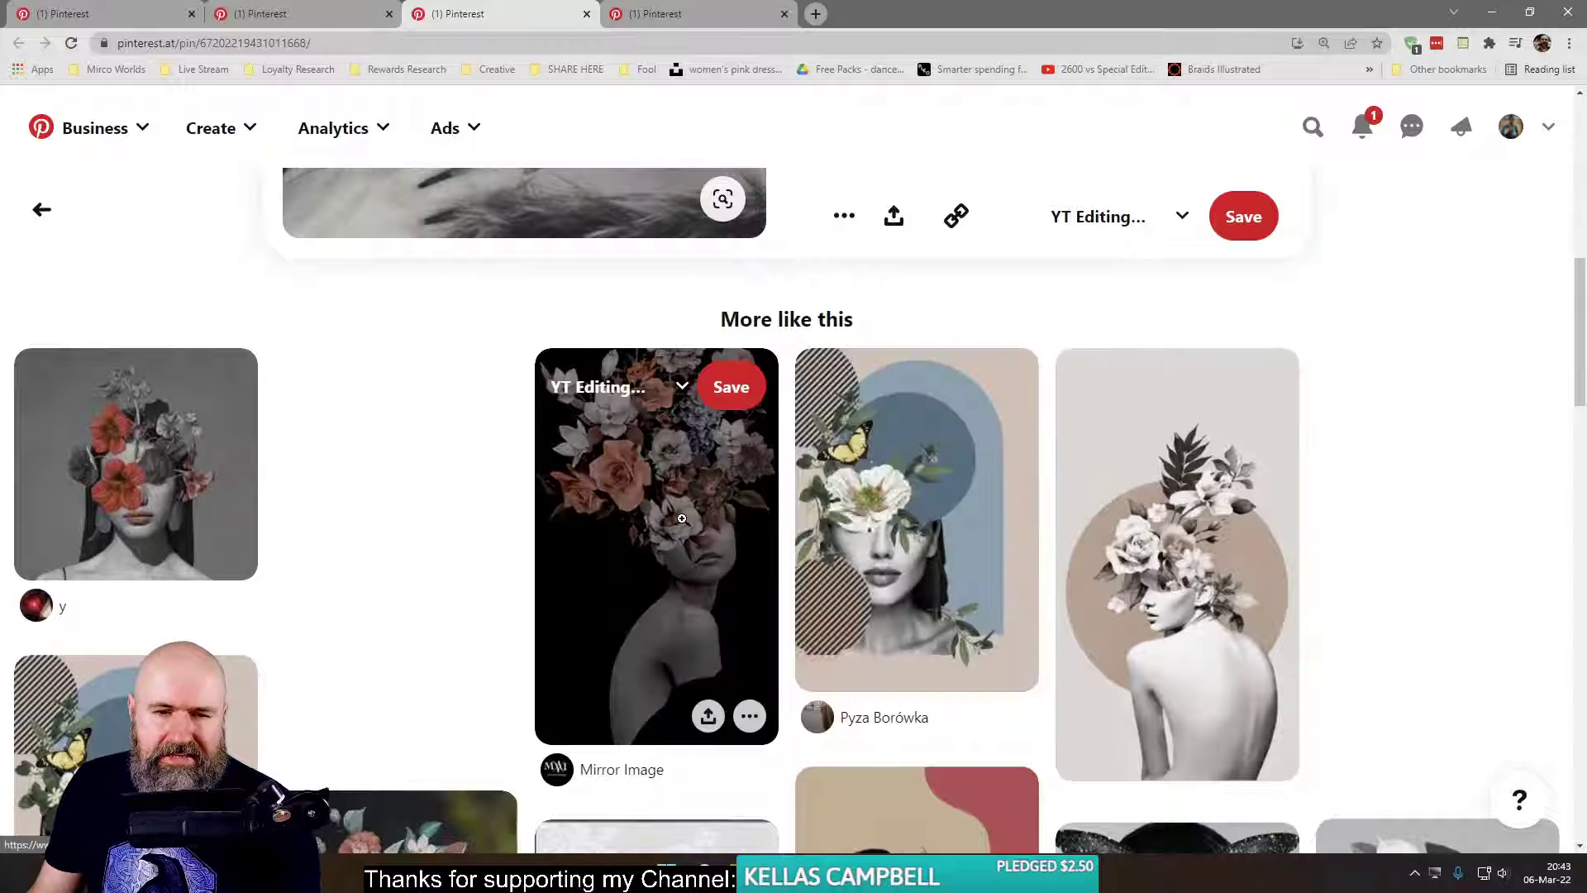
{"action": "right_click", "coordinate": [683, 519]}
{"action": "left_click", "coordinate": [758, 190]}
{"action": "right_click", "coordinate": [165, 424]}
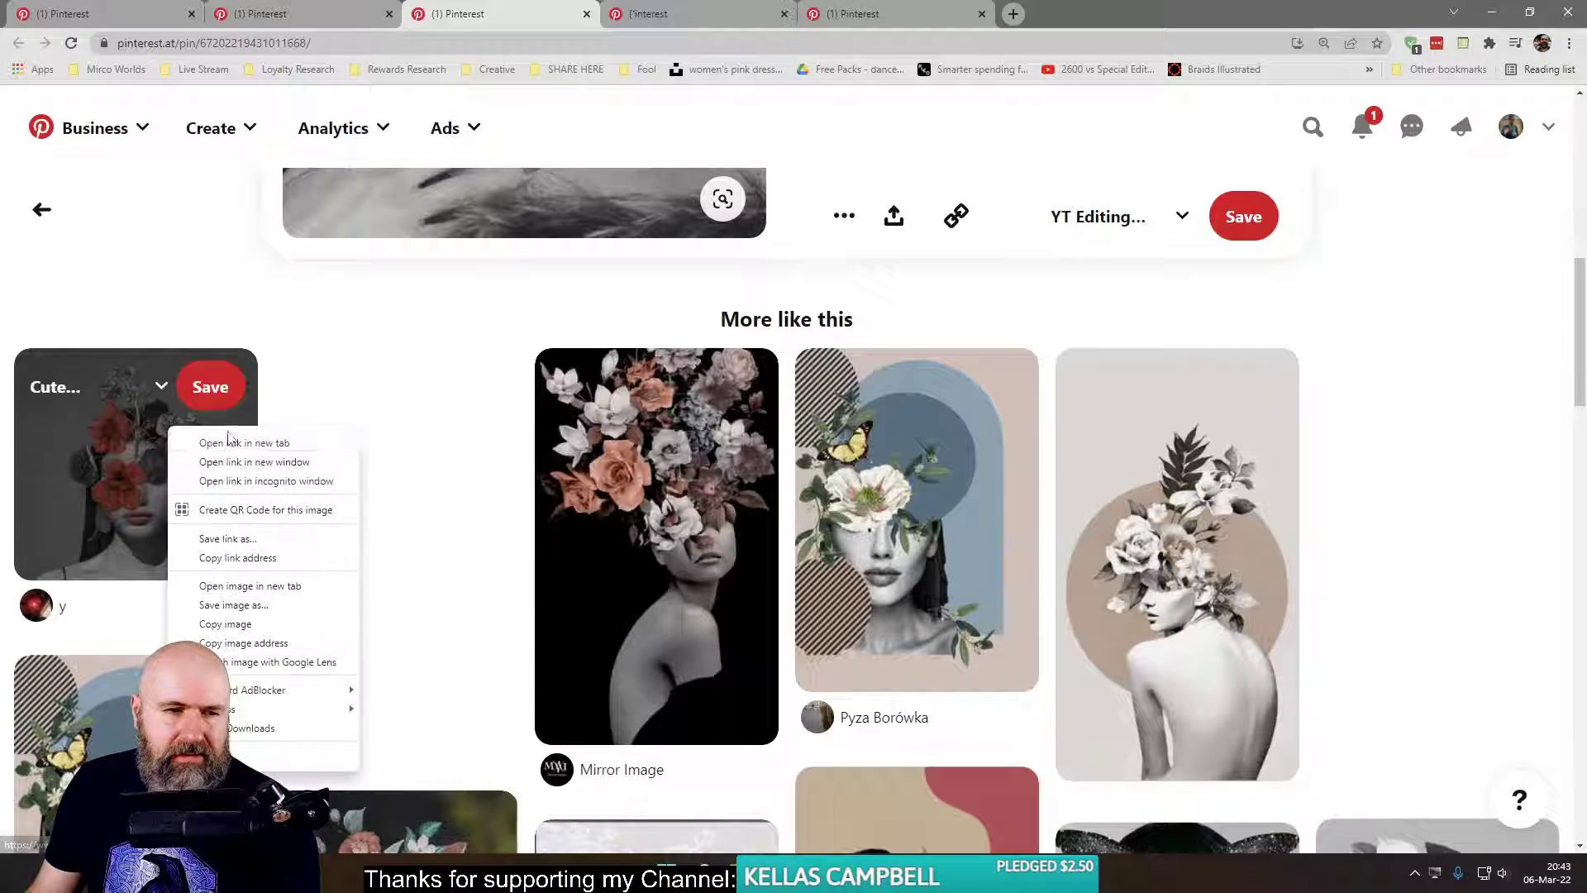
{"action": "left_click", "coordinate": [207, 440]}
{"action": "left_click", "coordinate": [744, 14]}
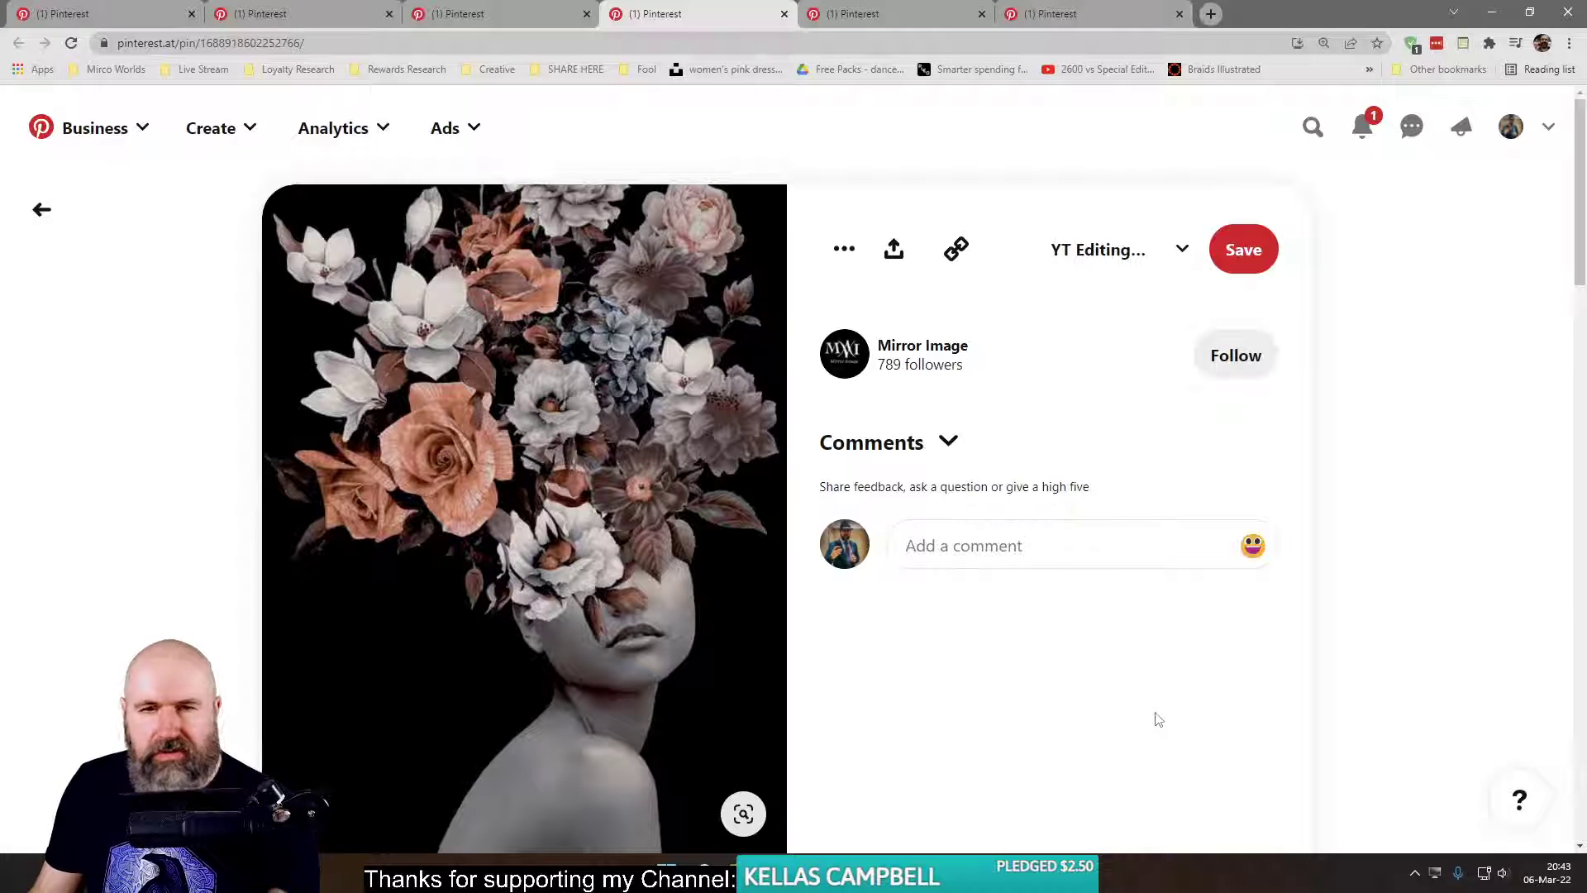
- Compare the Mirror Image flower-head artwork with the grey red-flower portrait, then return to the Aether pin's similar images
{"action": "scroll", "coordinate": [1111, 712], "scroll_direction": "down", "scroll_amount": 2}
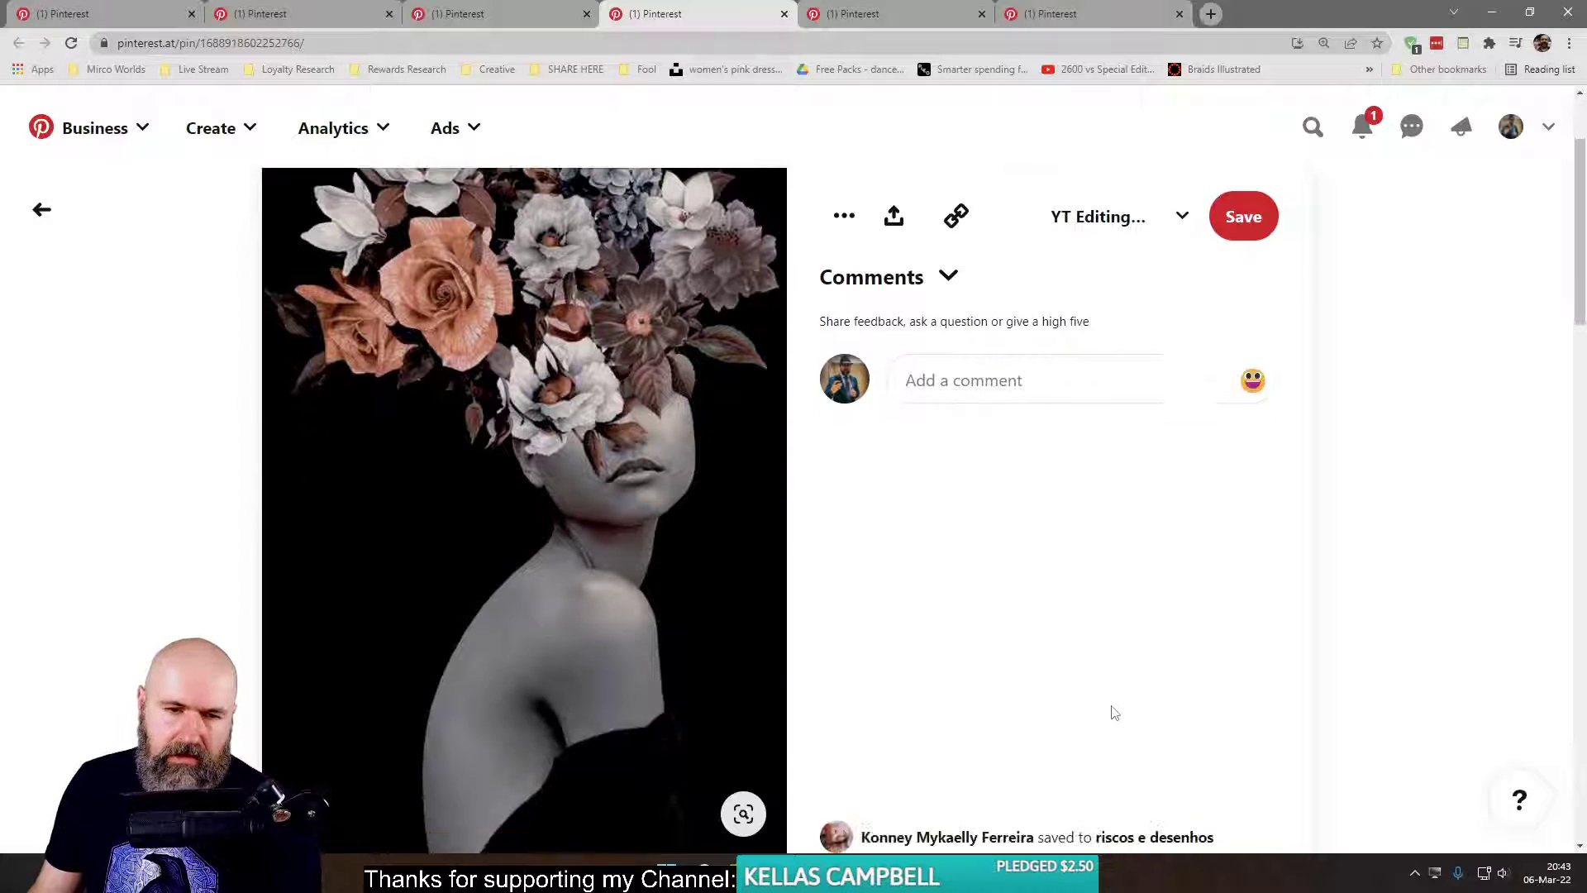
{"action": "scroll", "coordinate": [1069, 688], "scroll_direction": "up", "scroll_amount": 2}
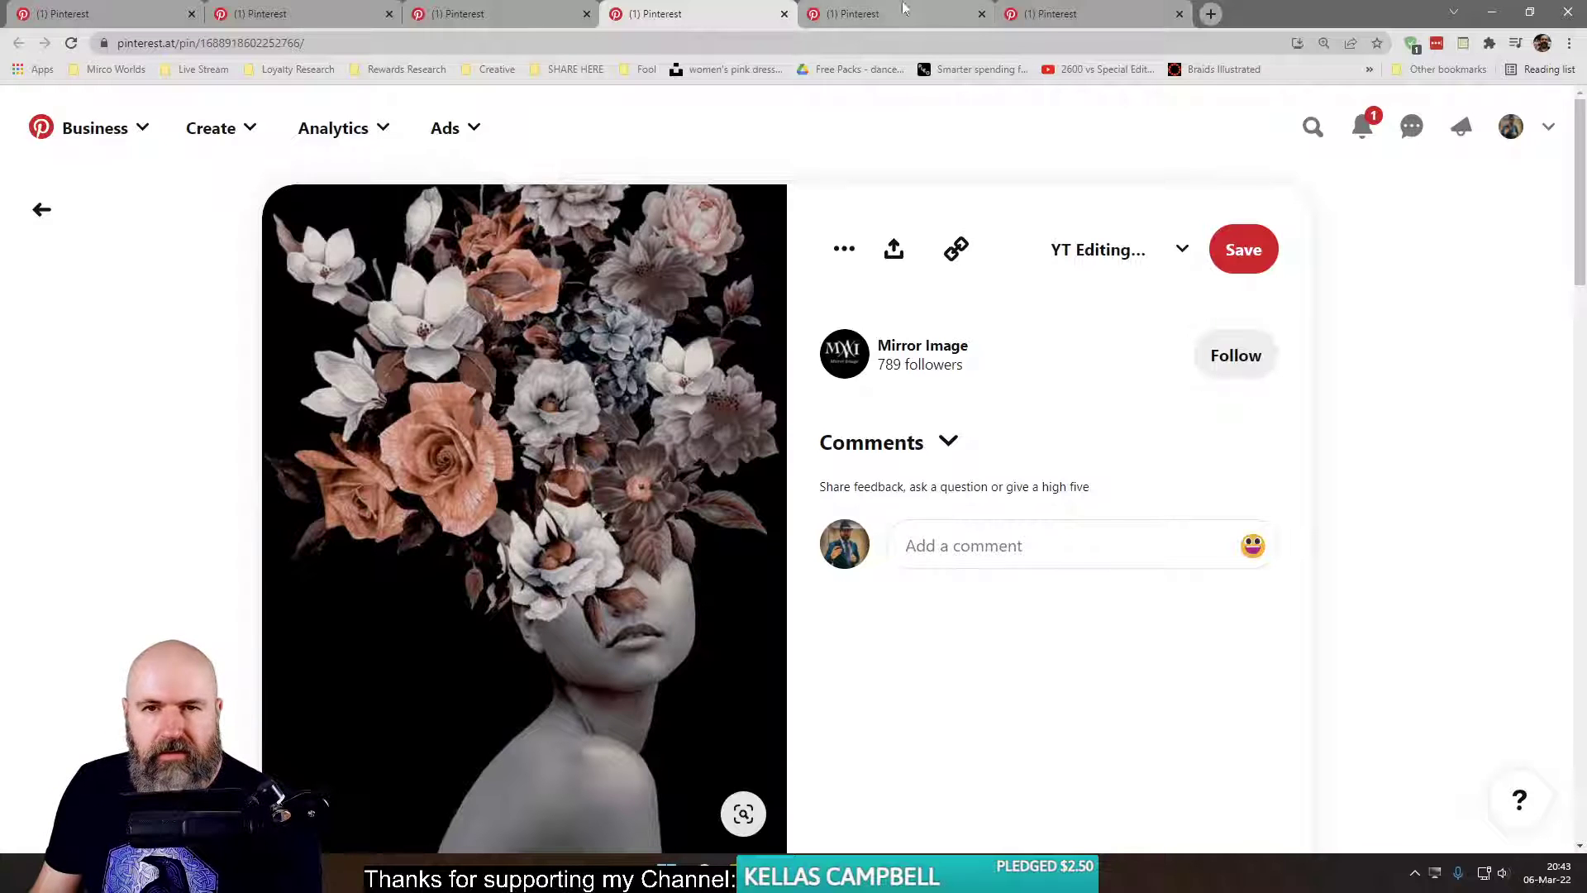
{"action": "left_click", "coordinate": [871, 21]}
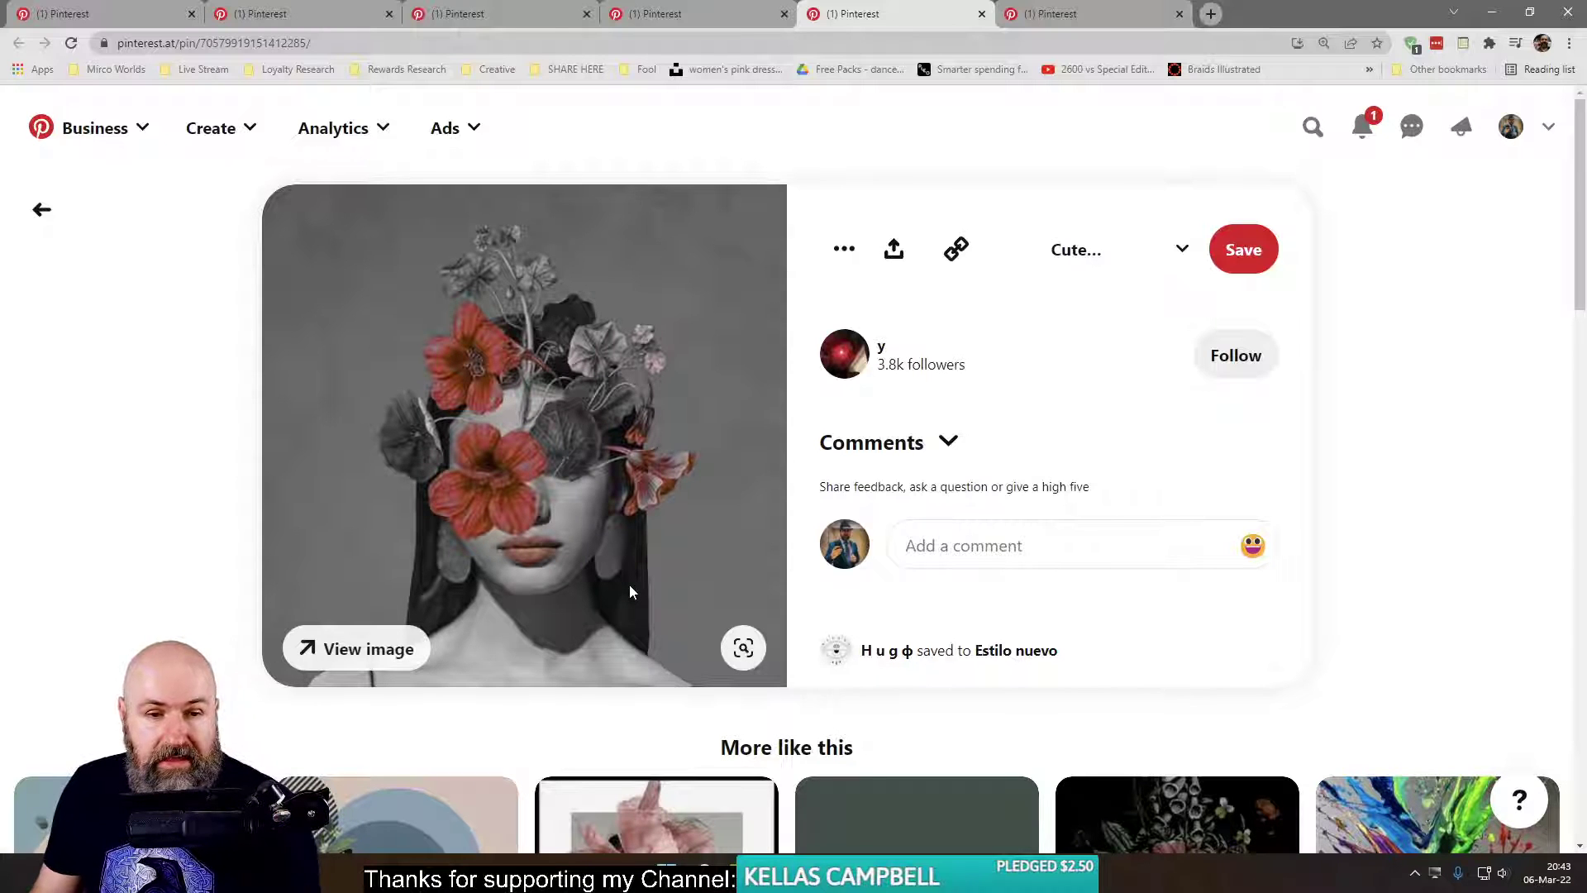
{"action": "scroll", "coordinate": [962, 659], "scroll_direction": "down", "scroll_amount": 5}
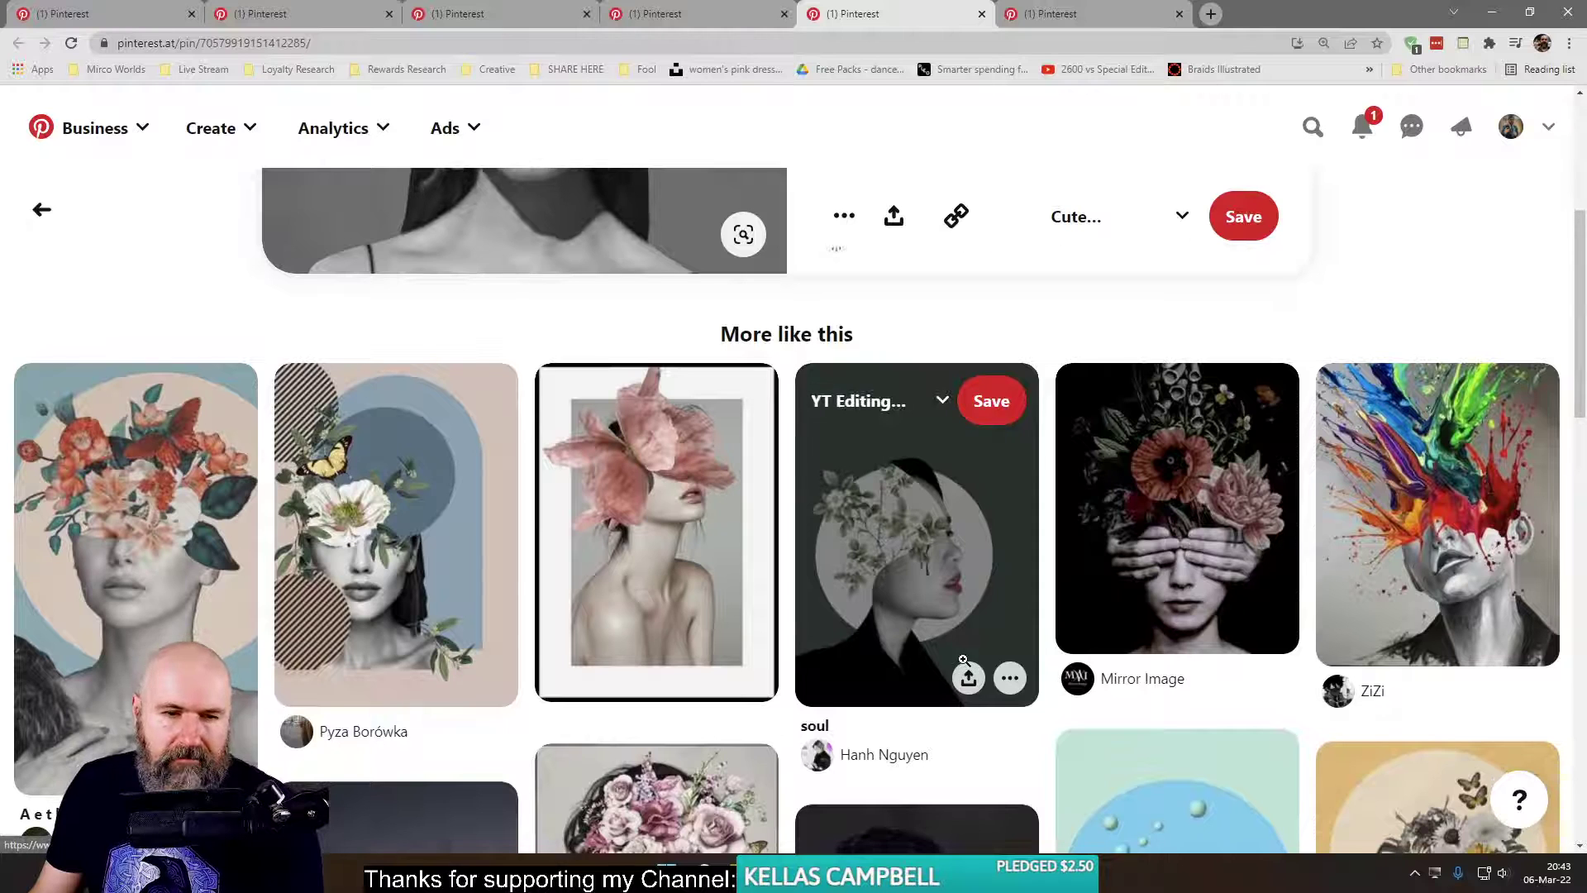
{"action": "scroll", "coordinate": [962, 659], "scroll_direction": "up", "scroll_amount": 5}
{"action": "left_click", "coordinate": [715, 27]}
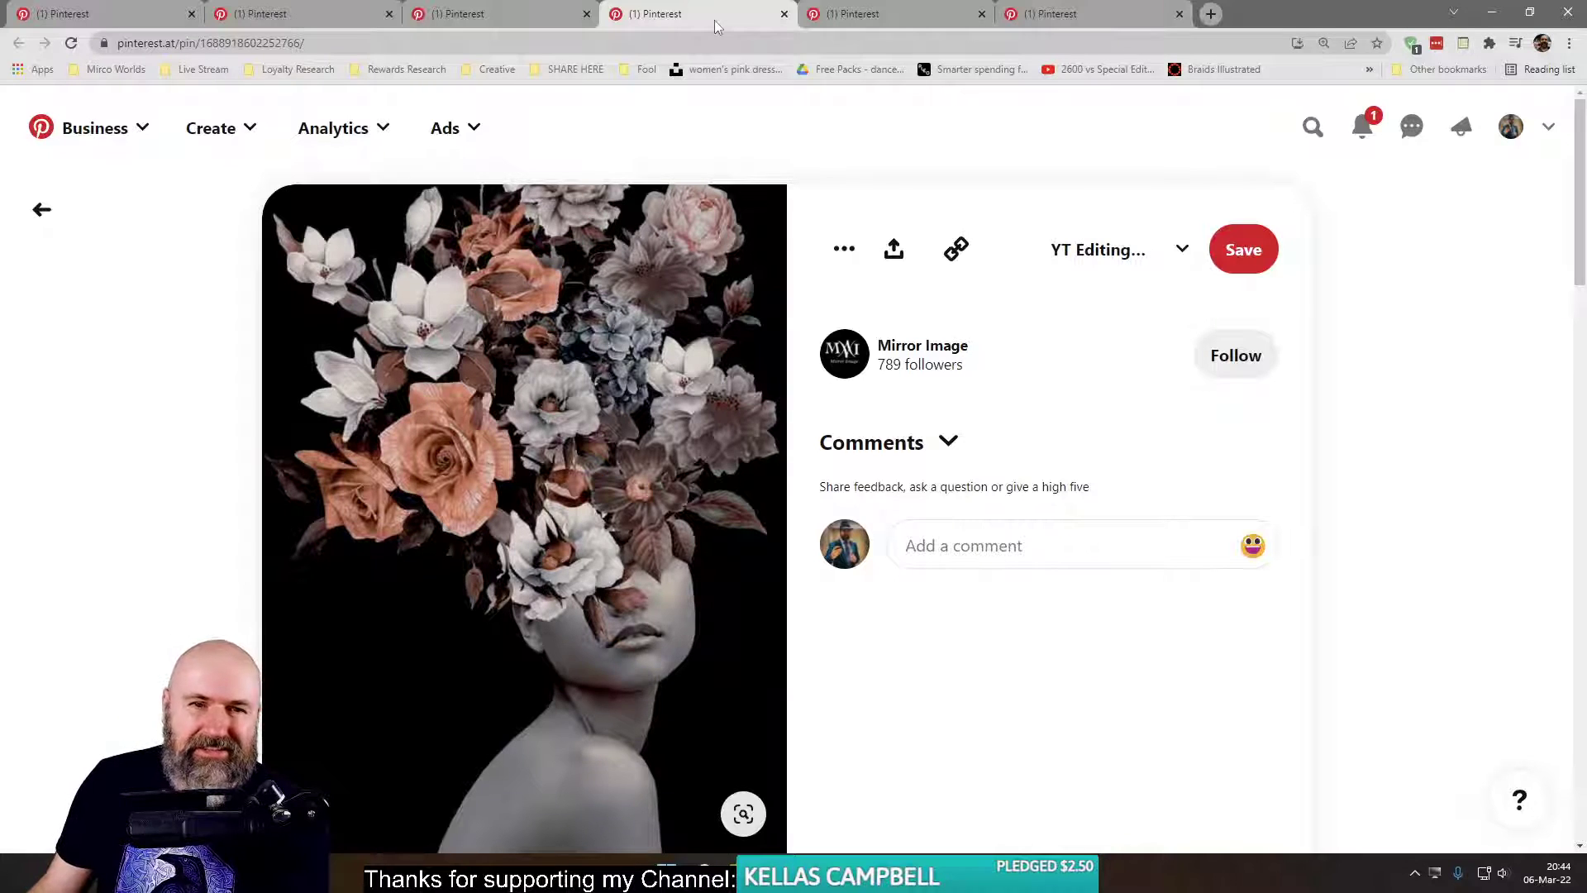
{"action": "left_click", "coordinate": [523, 23]}
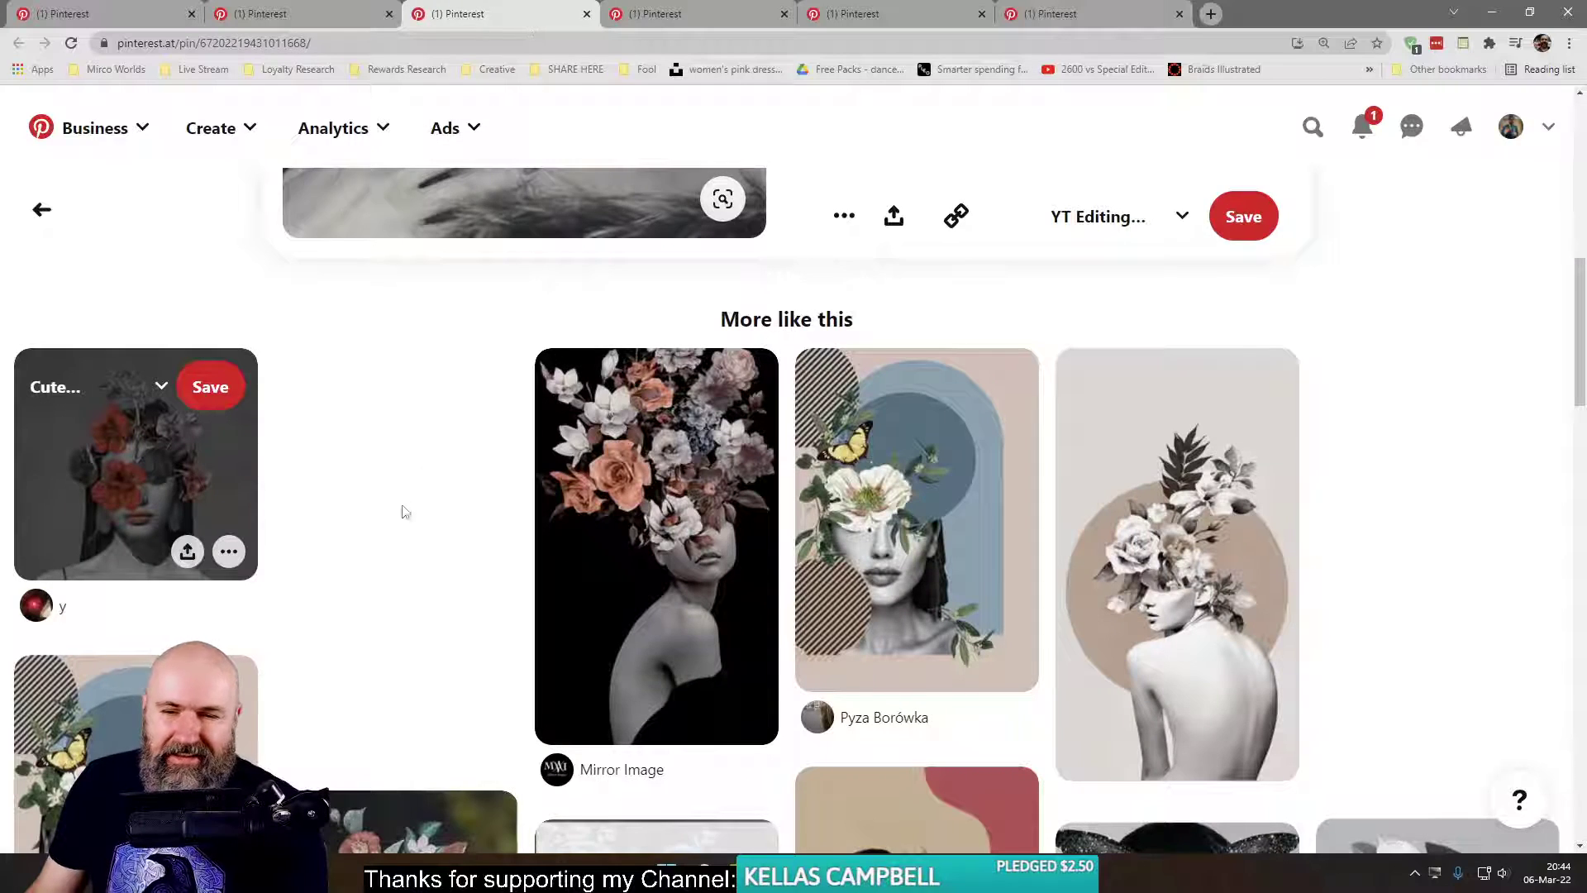
- Open the grey profile portrait with leaves and yellow lips in a new tab and save it to the YT Editing Ideas board
{"action": "scroll", "coordinate": [404, 512], "scroll_direction": "down", "scroll_amount": 5}
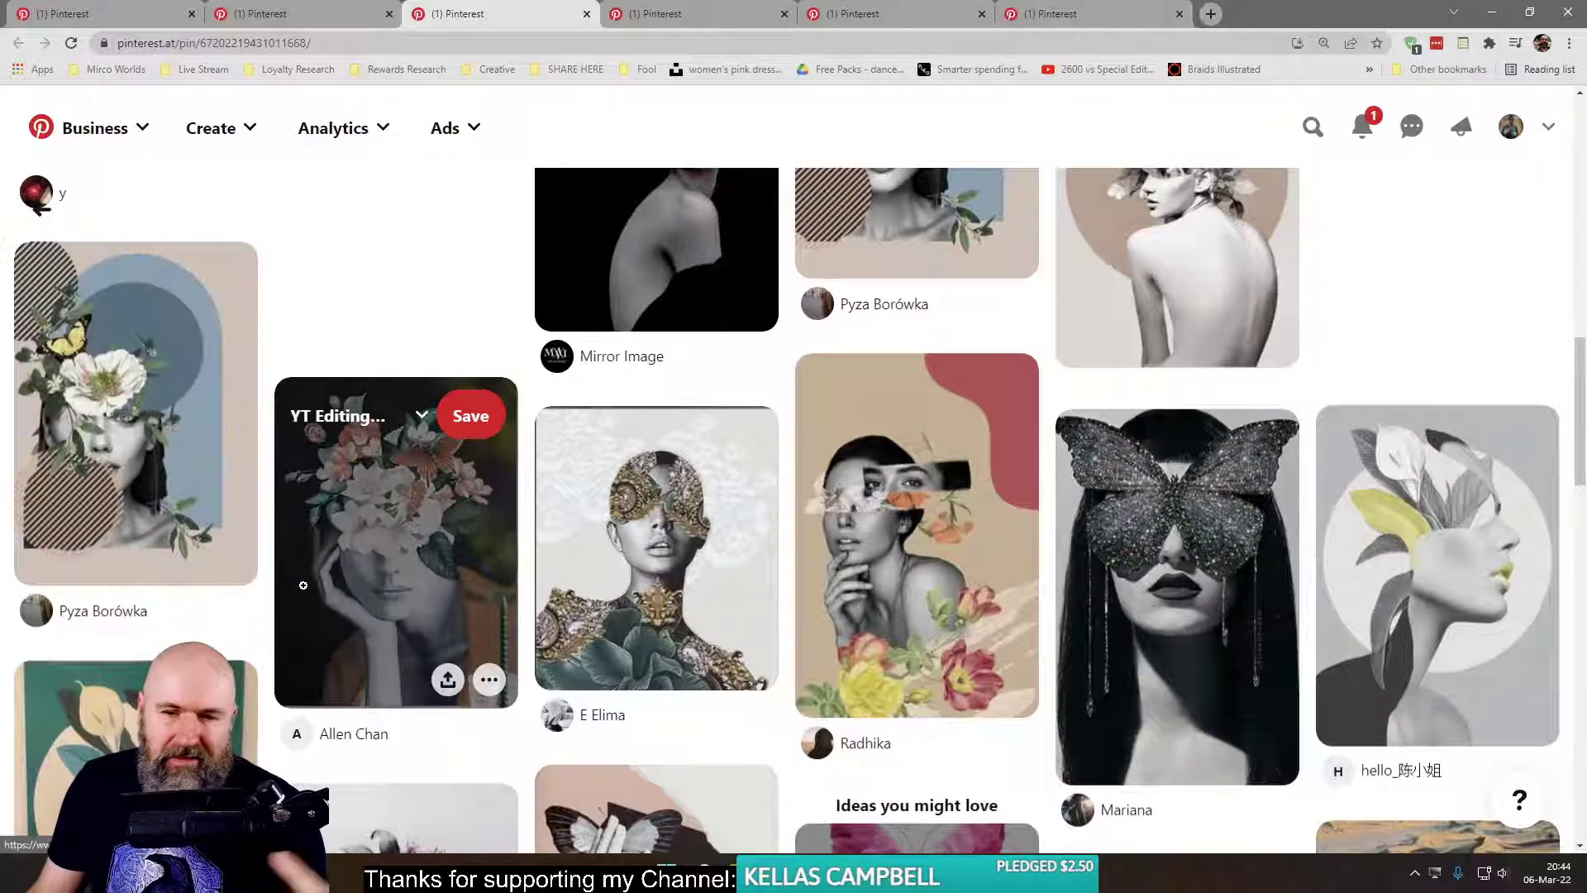
{"action": "scroll", "coordinate": [319, 579], "scroll_direction": "down", "scroll_amount": 4}
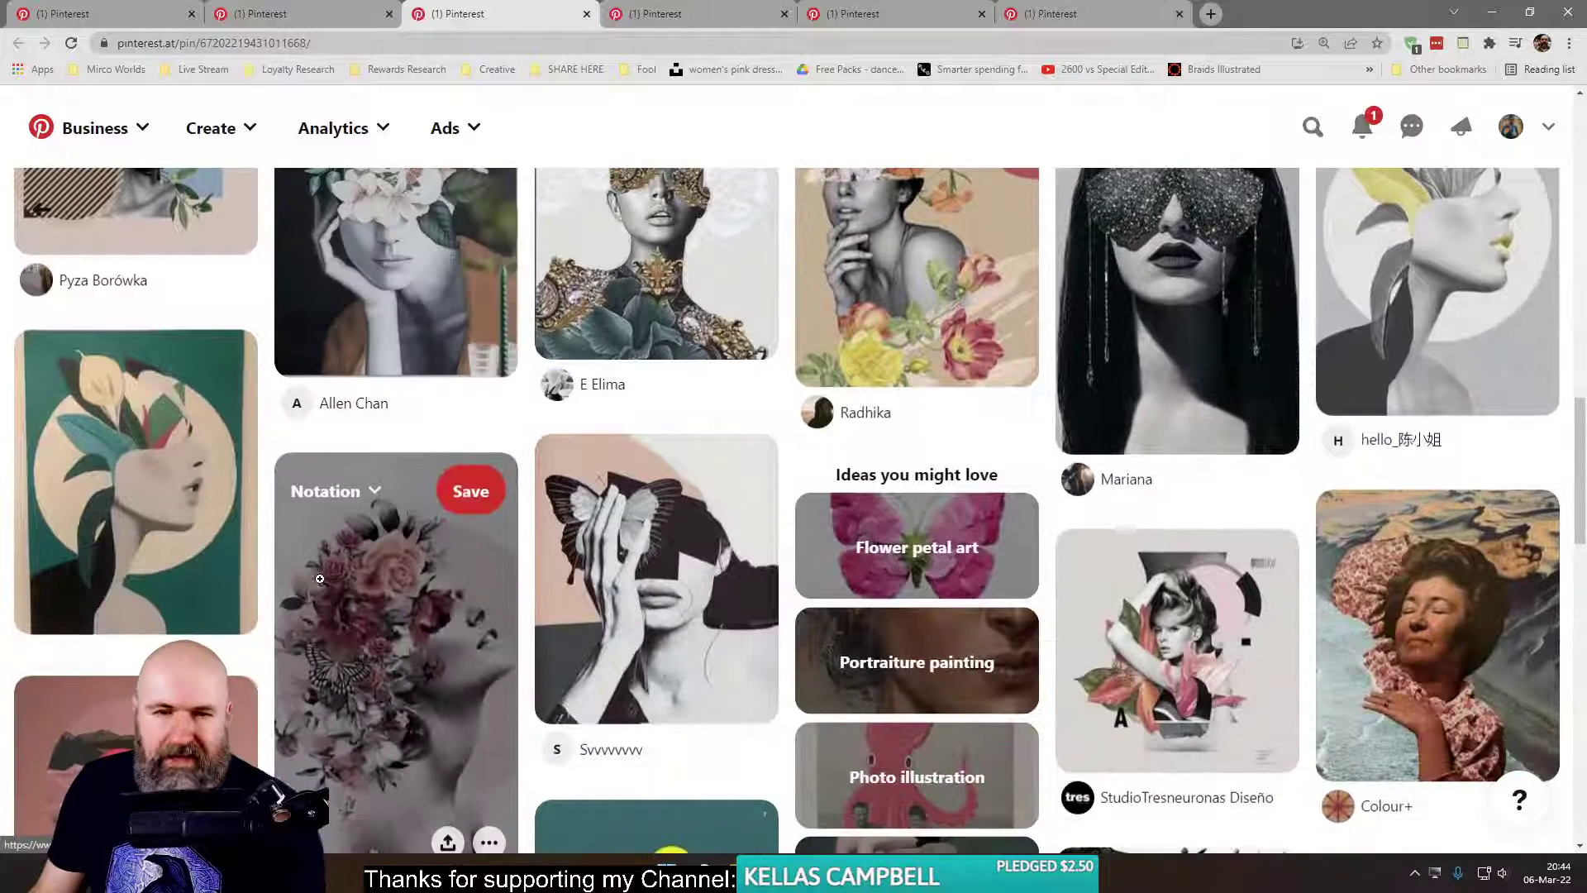
{"action": "right_click", "coordinate": [1187, 303]}
{"action": "left_click", "coordinate": [1236, 325]}
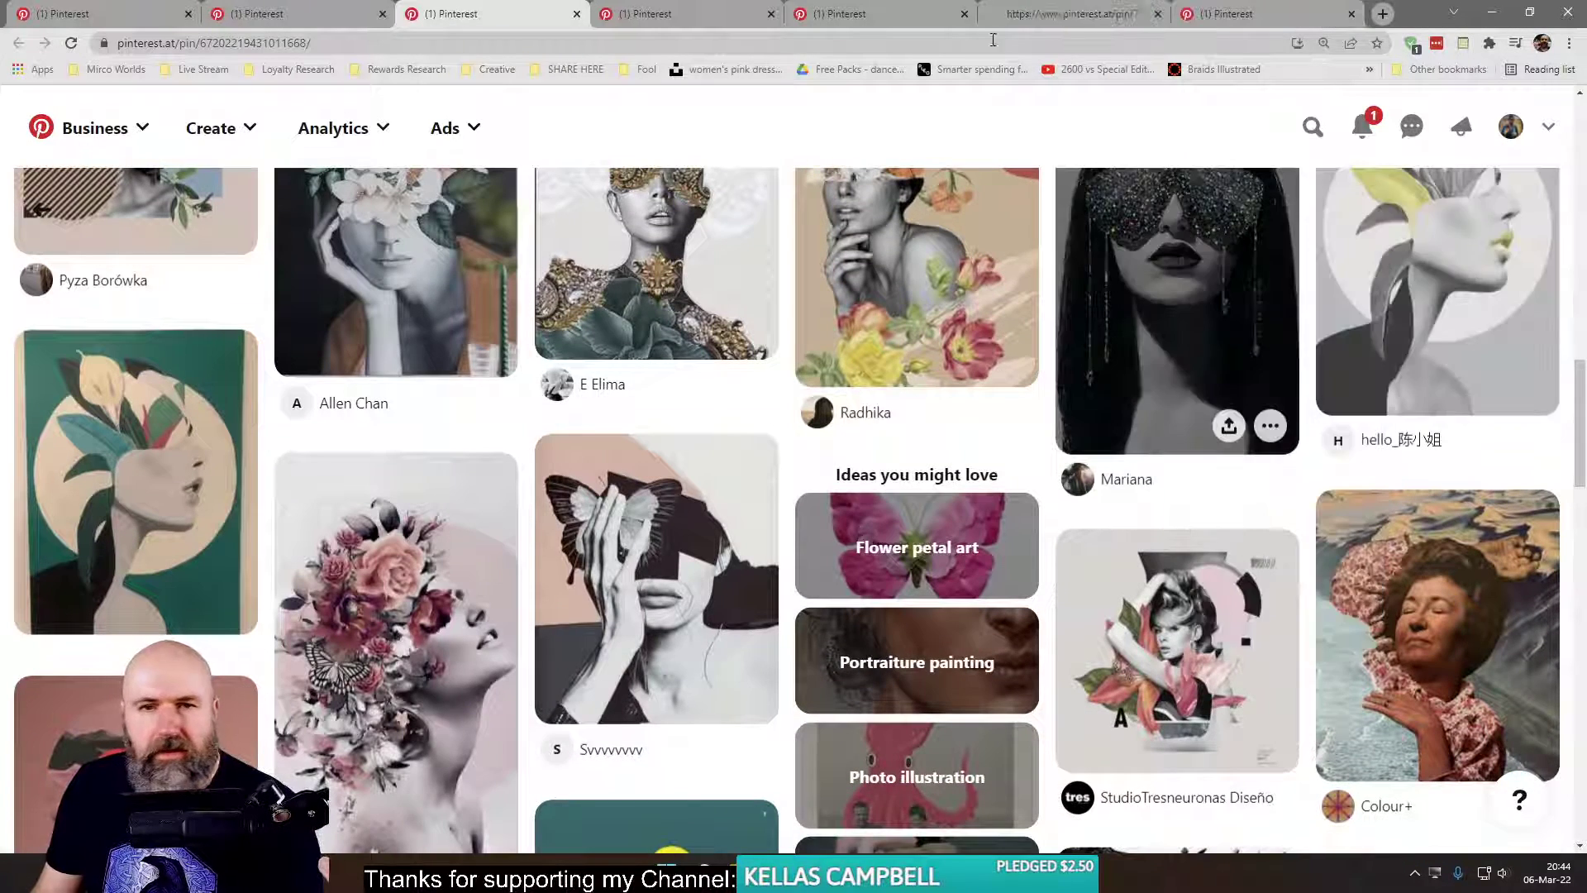
{"action": "left_click", "coordinate": [996, 16]}
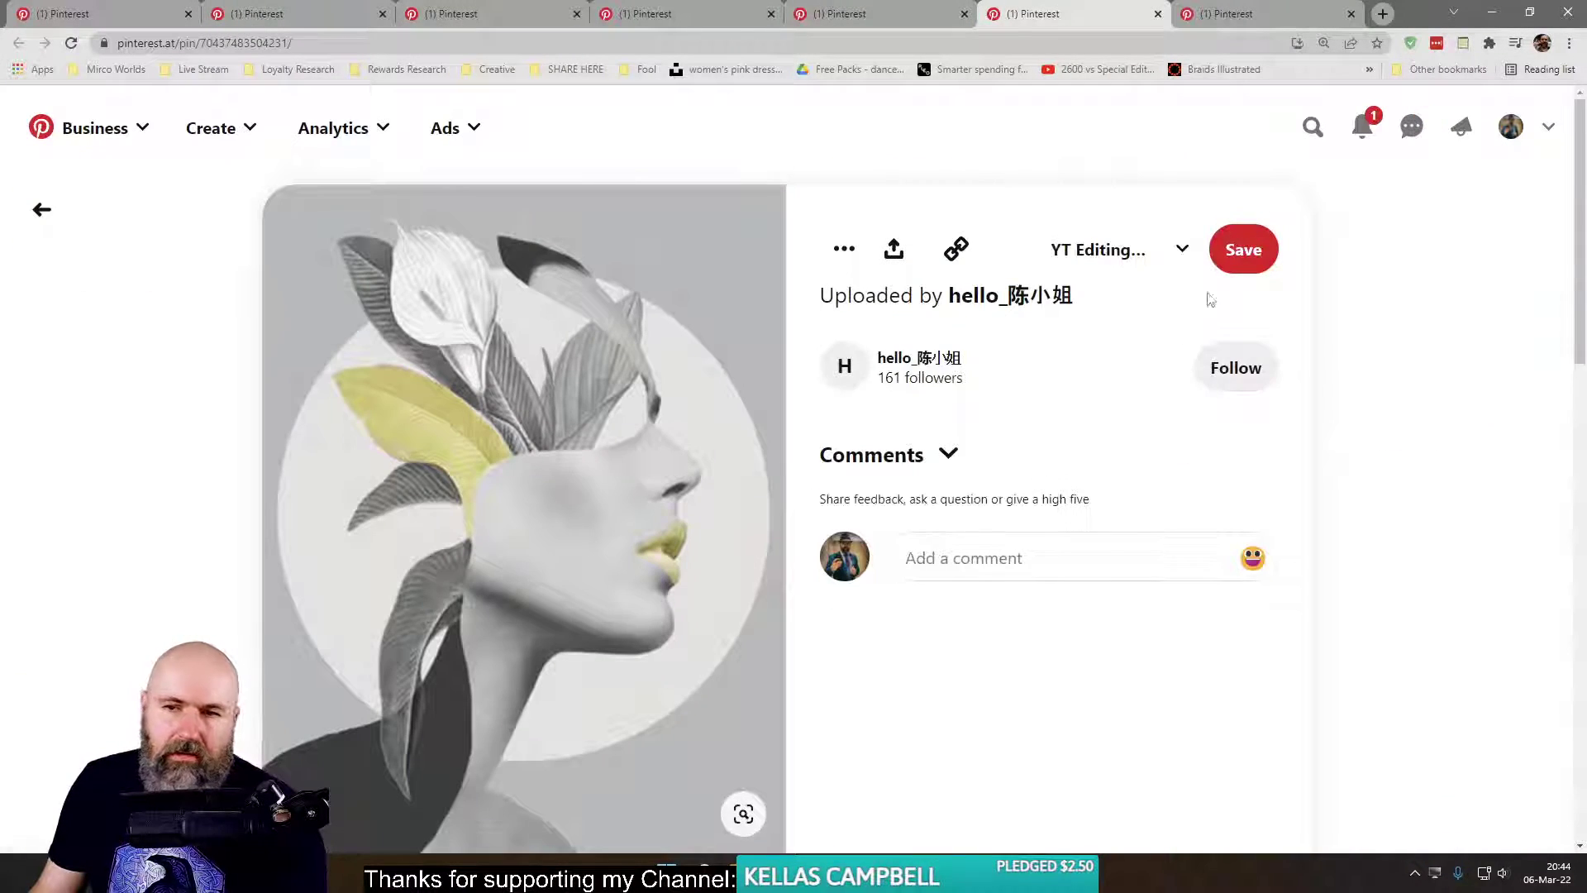
{"action": "left_click", "coordinate": [1240, 250]}
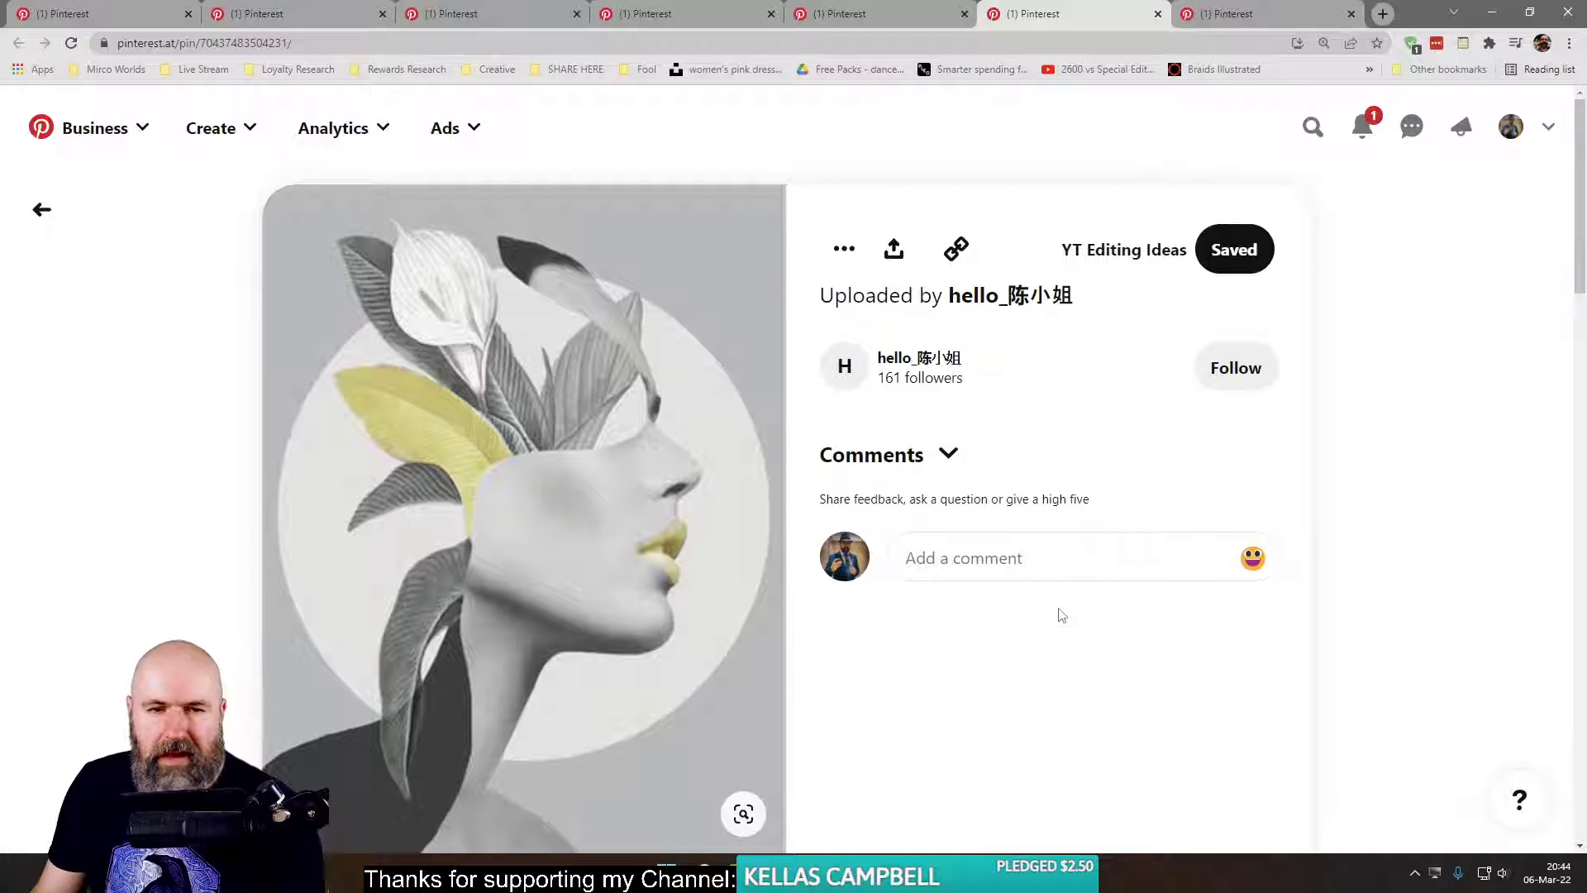
{"action": "mouse_move", "coordinate": [540, 454]}
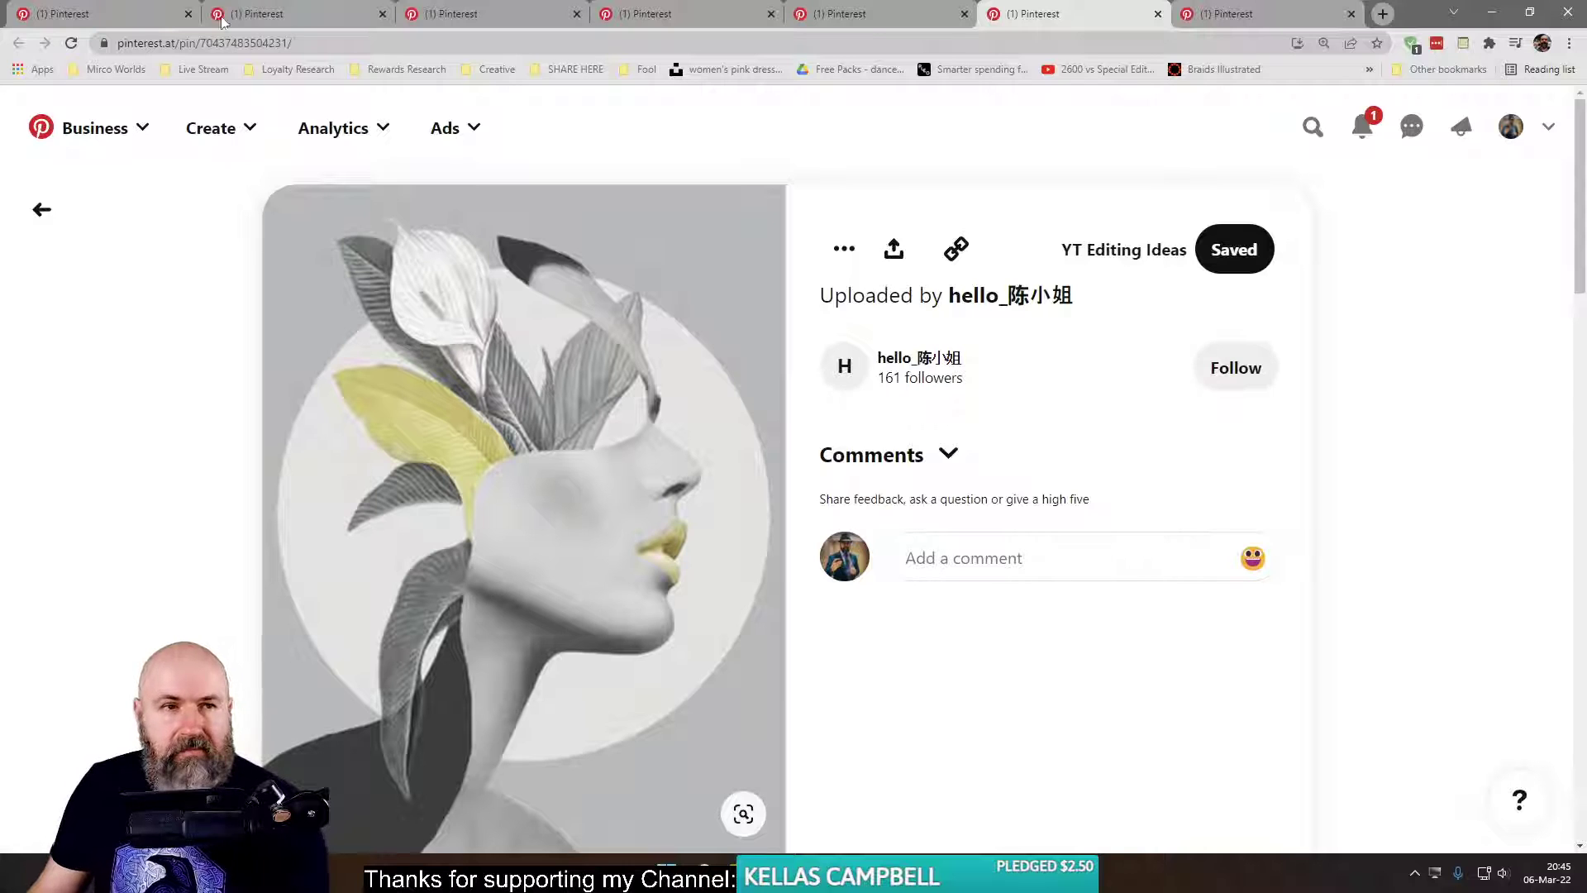
- View and close the Quadro Decorativo - Luysah pin, then go back past the grey red-flower portrait to the Aether pin's similar images
{"action": "left_click", "coordinate": [1225, 13]}
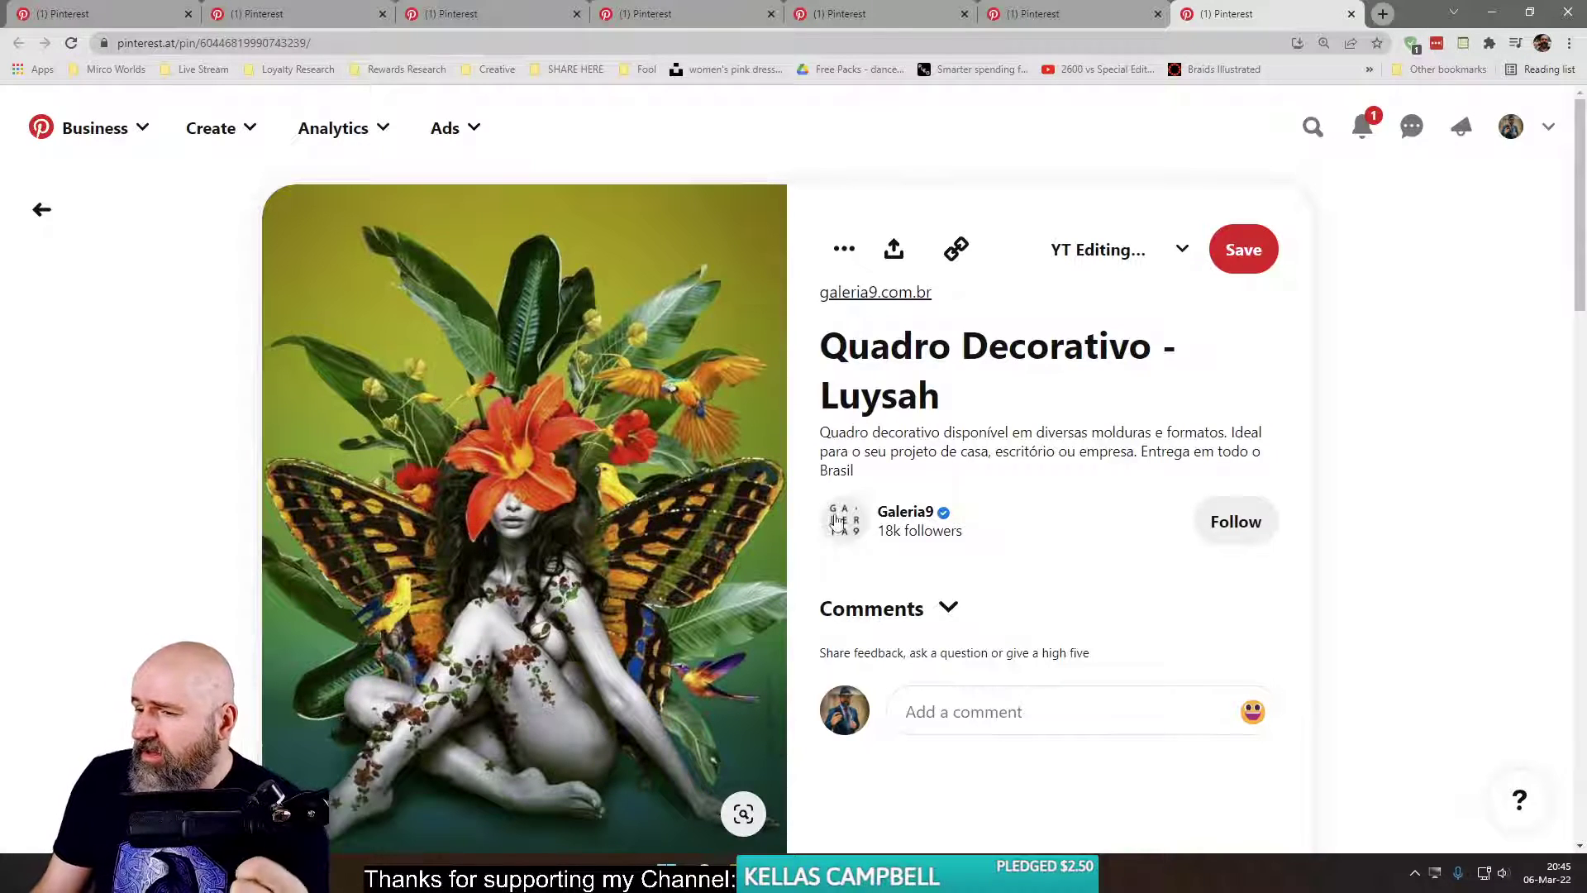
{"action": "left_click", "coordinate": [1351, 14]}
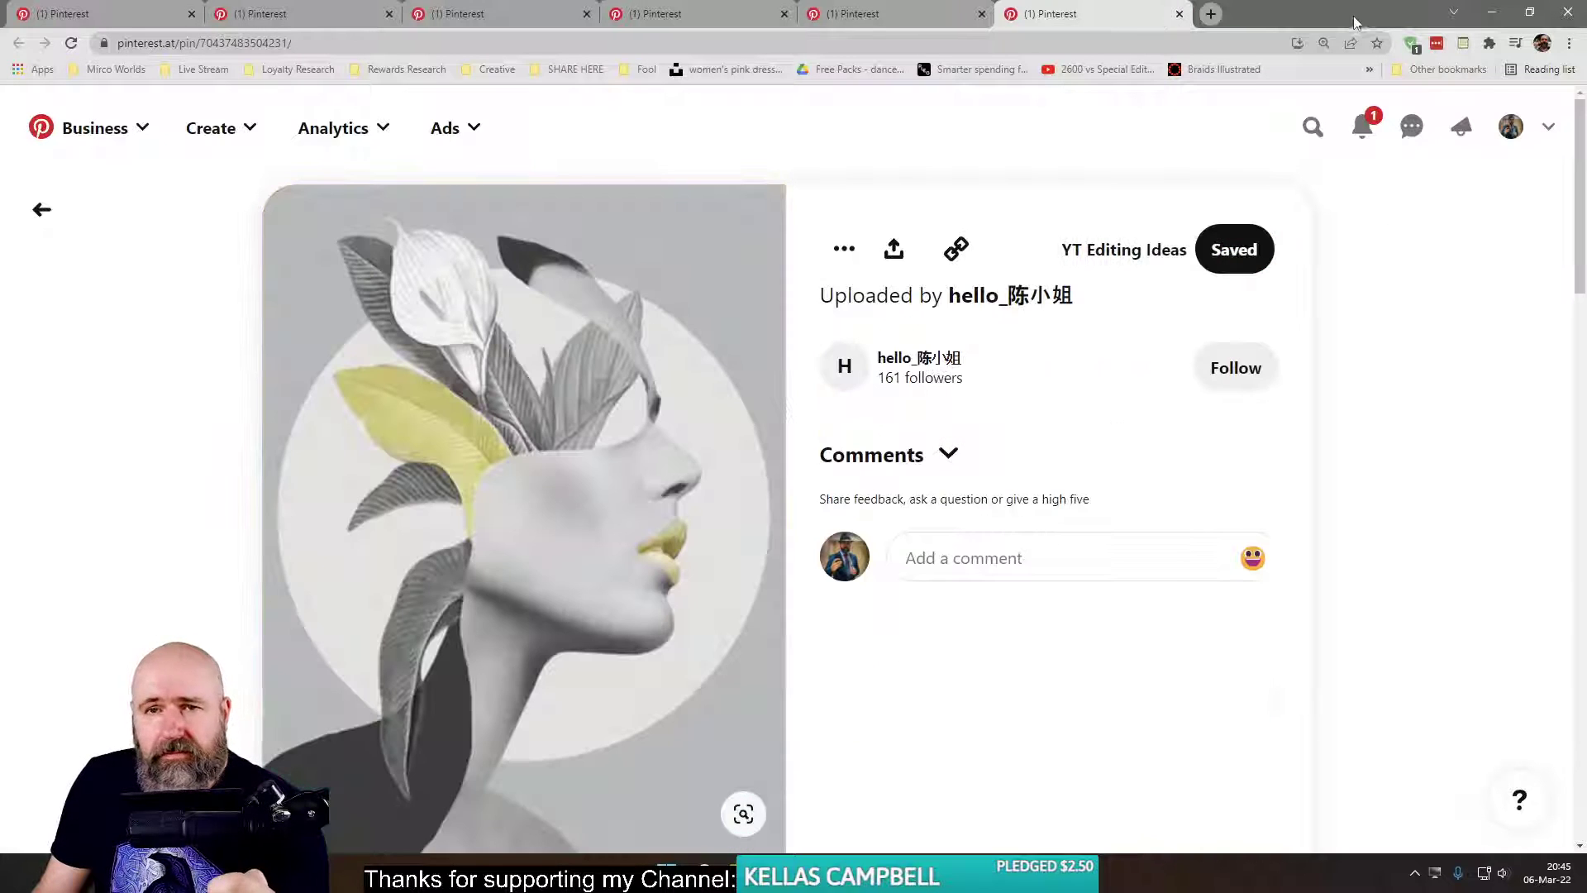
{"action": "left_click", "coordinate": [889, 14]}
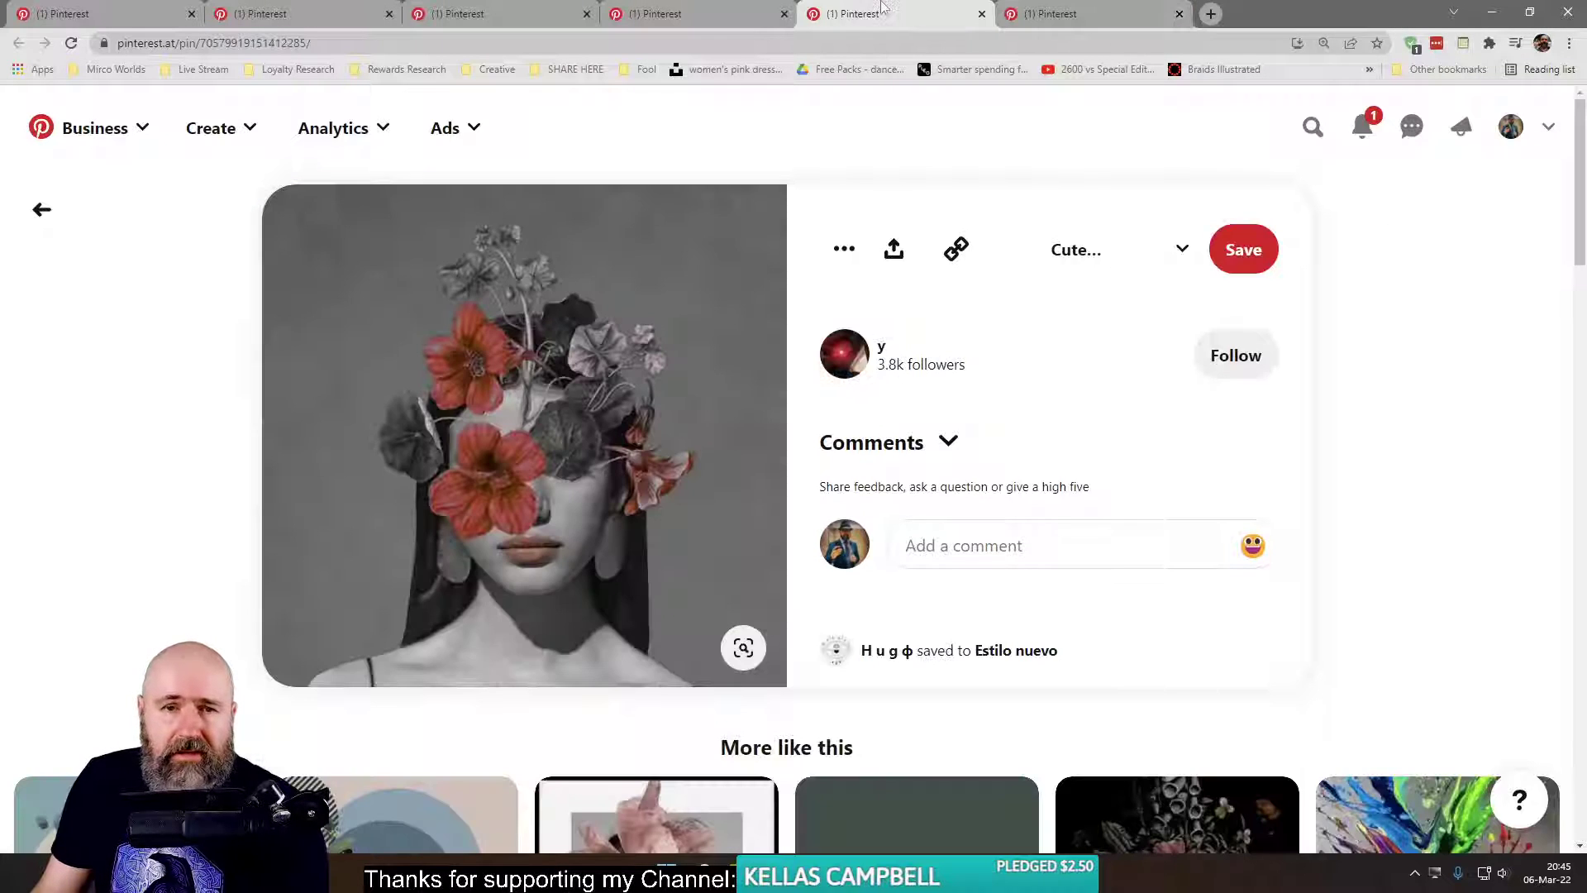
{"action": "left_click", "coordinate": [703, 14]}
{"action": "left_click", "coordinate": [491, 17]}
- Open the DAM [Mountains] cloud-head pin in a new tab, view its artwork, and close that tab
{"action": "scroll", "coordinate": [328, 365], "scroll_direction": "down", "scroll_amount": 7}
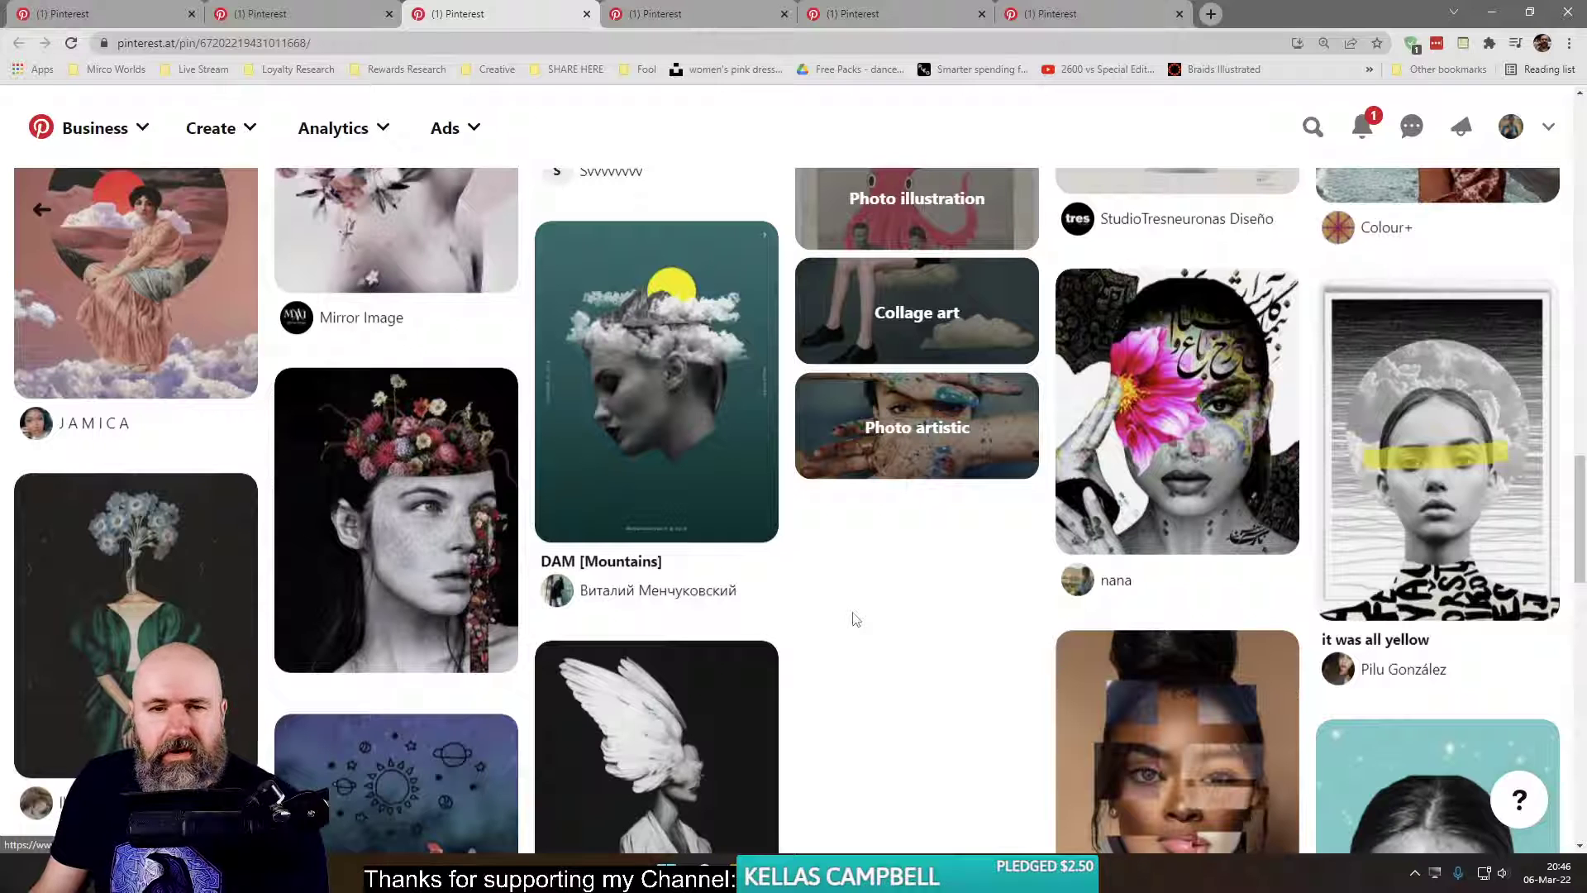
{"action": "right_click", "coordinate": [597, 376]}
{"action": "left_click", "coordinate": [661, 399]}
{"action": "left_click", "coordinate": [673, 9]}
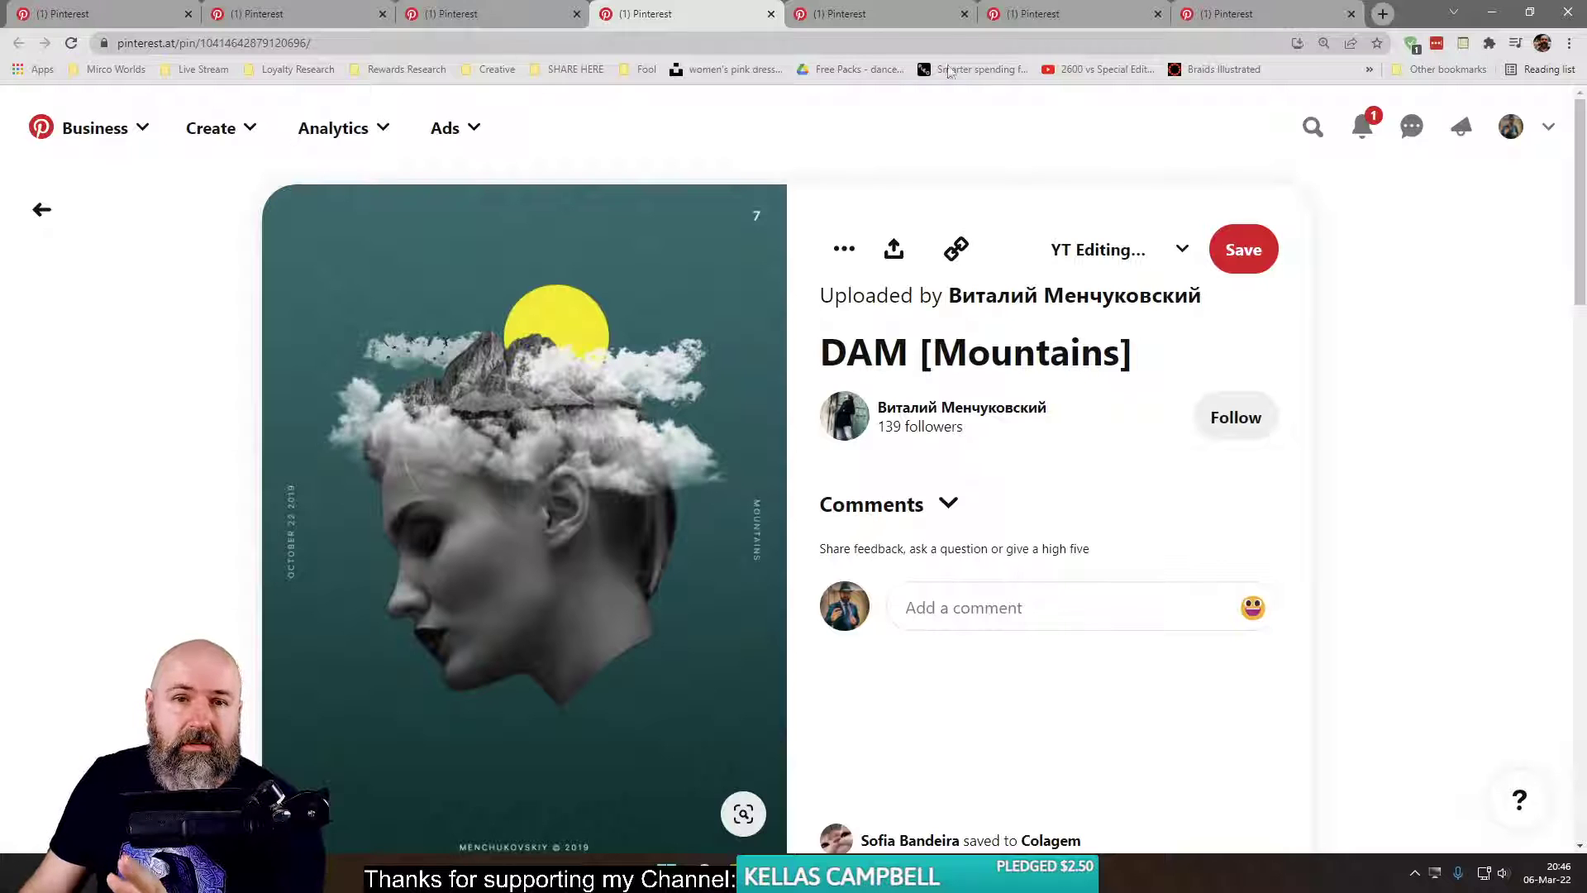
{"action": "left_click", "coordinate": [771, 15]}
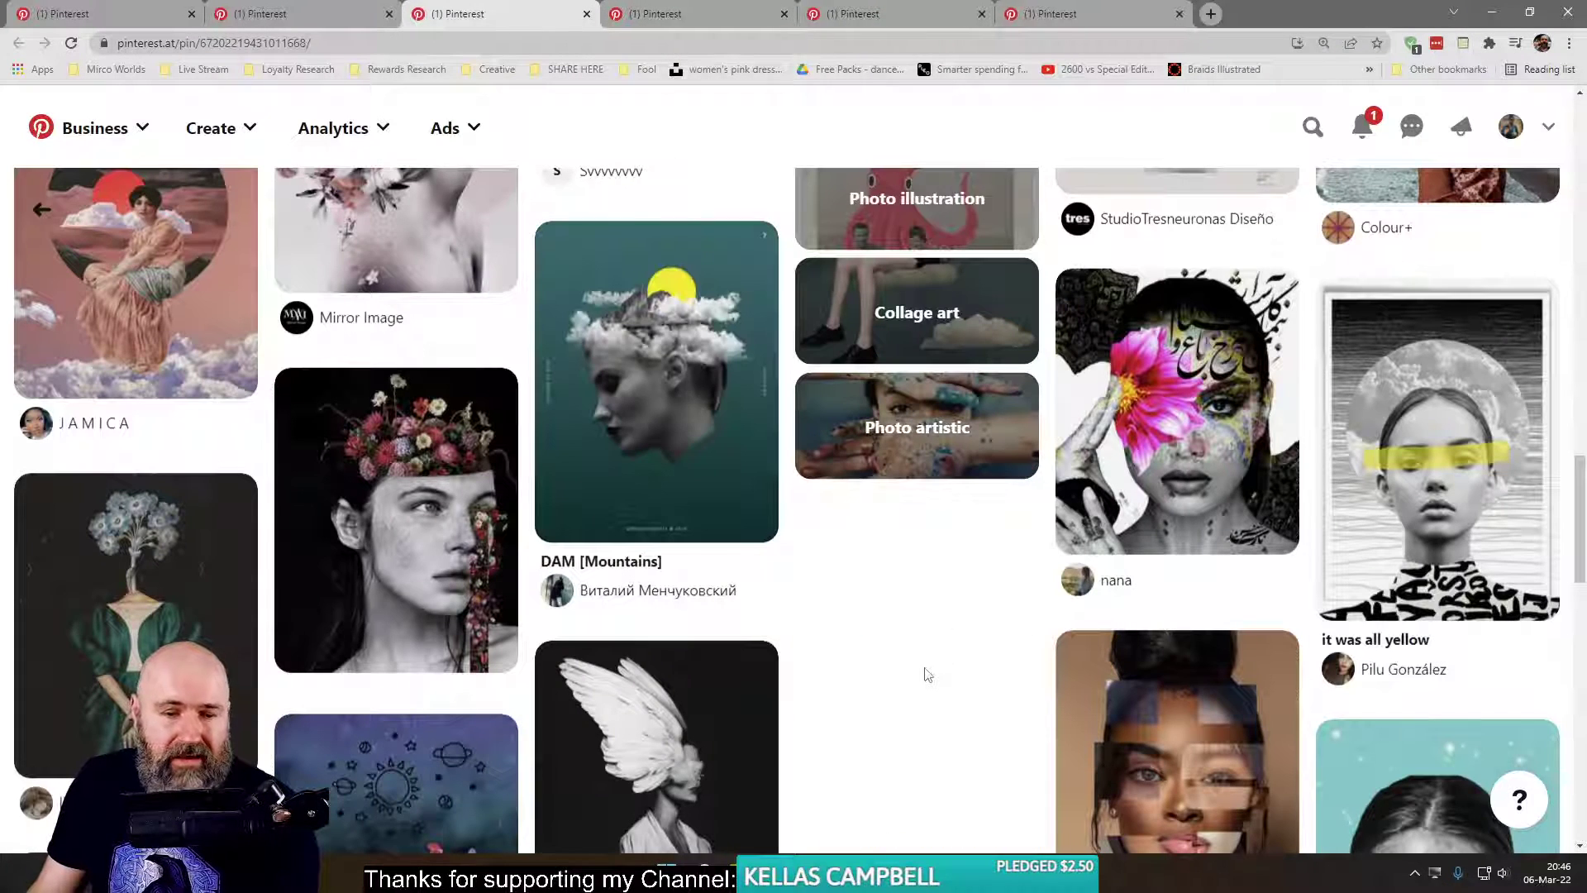
- Find the red butterfly-headed woman pin further down the Aether pin's similar images and show it in a new tab
{"action": "scroll", "coordinate": [905, 658], "scroll_direction": "down", "scroll_amount": 4}
{"action": "scroll", "coordinate": [918, 649], "scroll_direction": "up", "scroll_amount": 2}
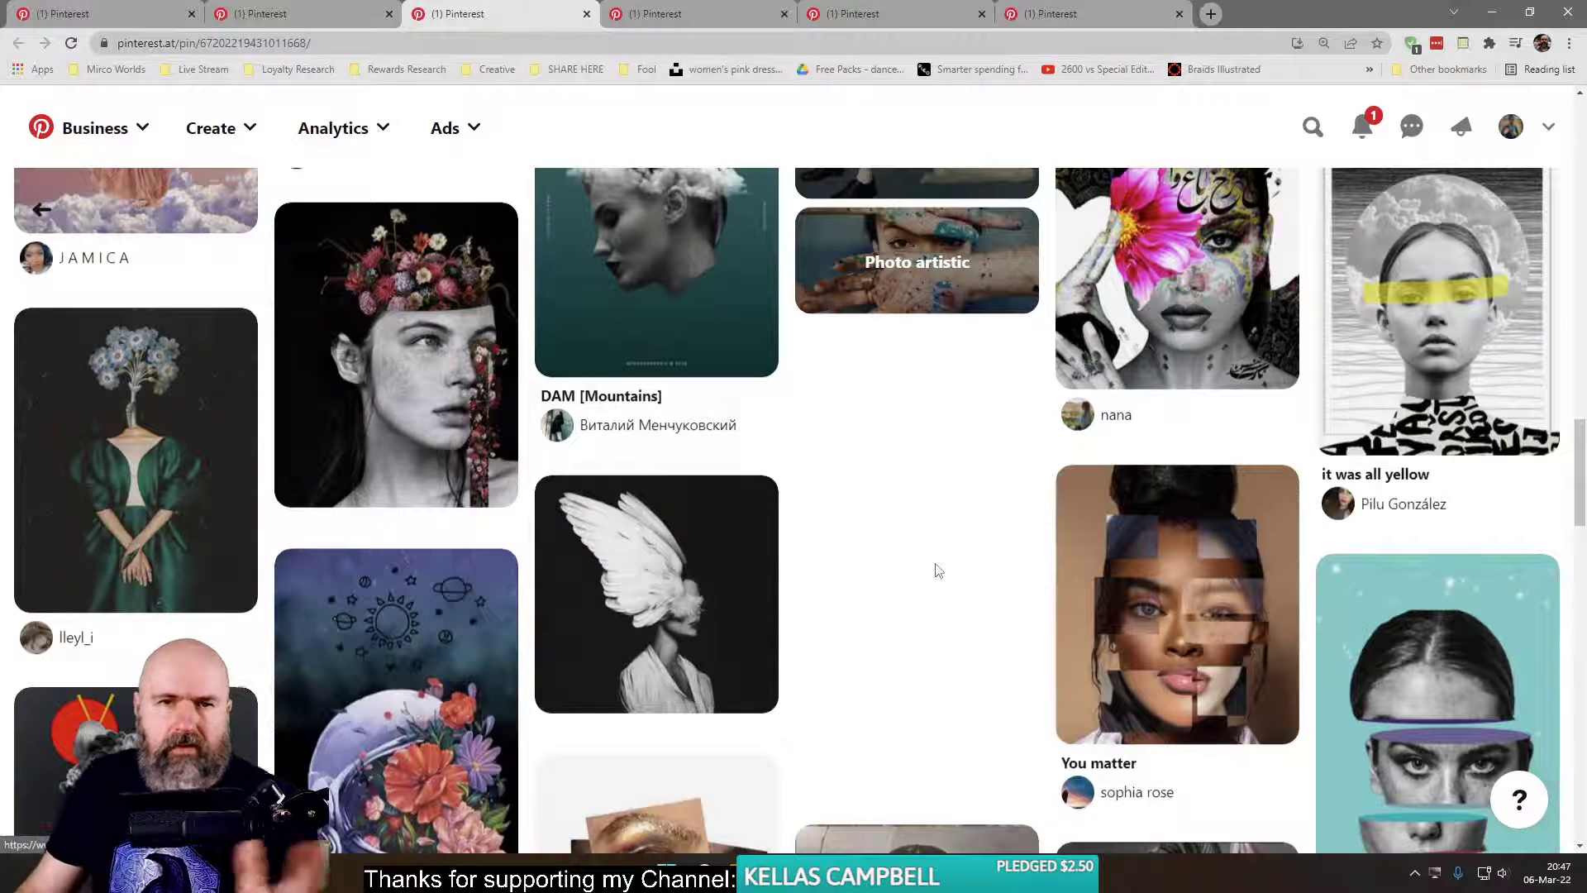
{"action": "scroll", "coordinate": [868, 713], "scroll_direction": "down", "scroll_amount": 4}
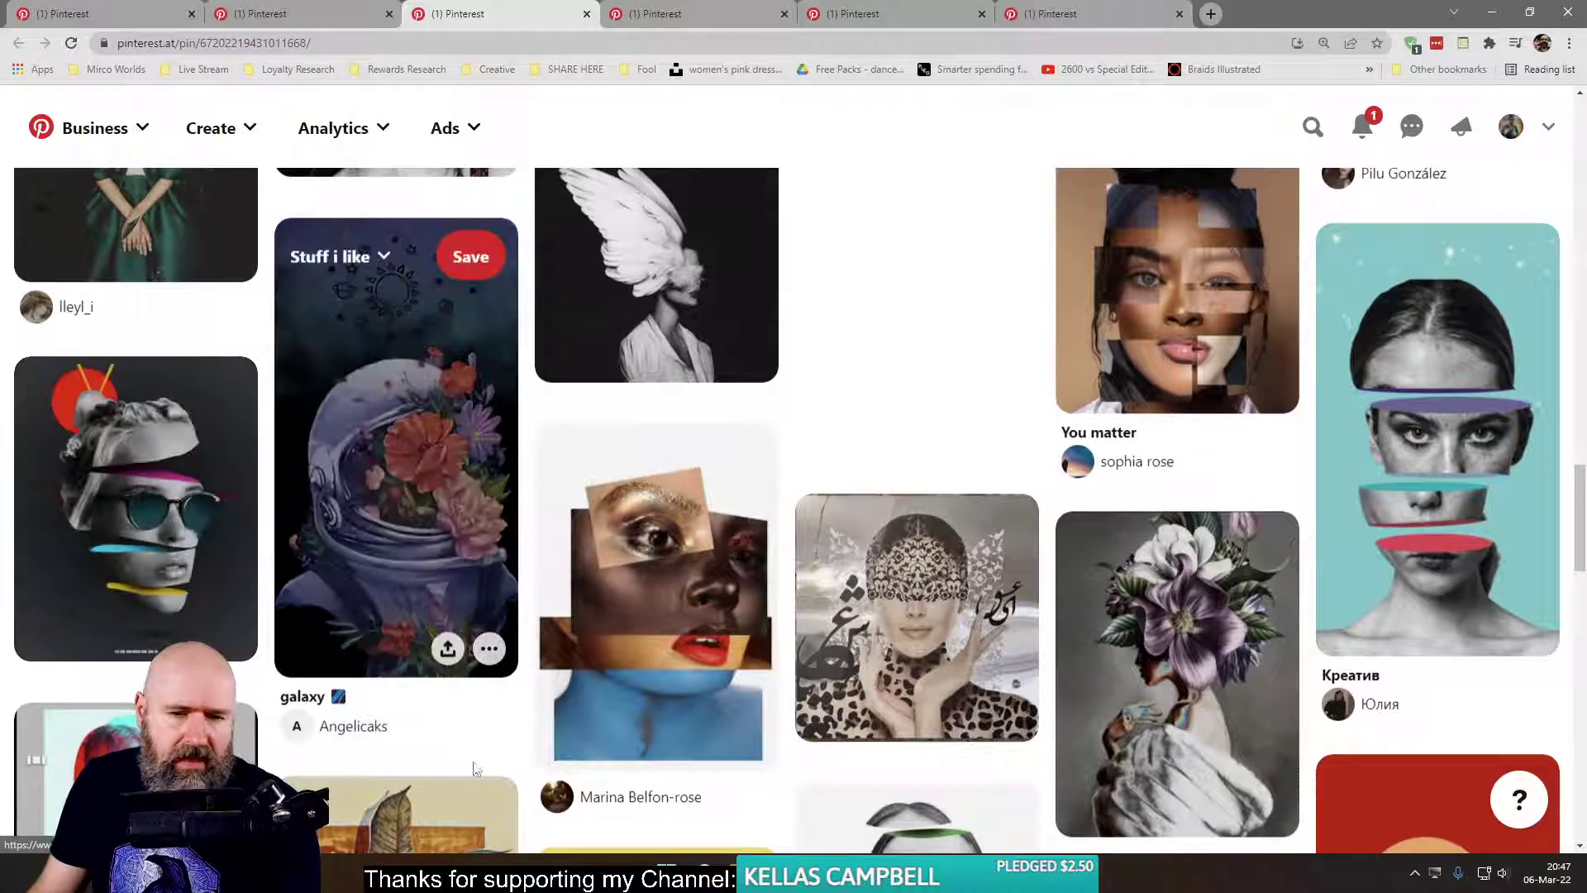
{"action": "scroll", "coordinate": [401, 606], "scroll_direction": "down", "scroll_amount": 5}
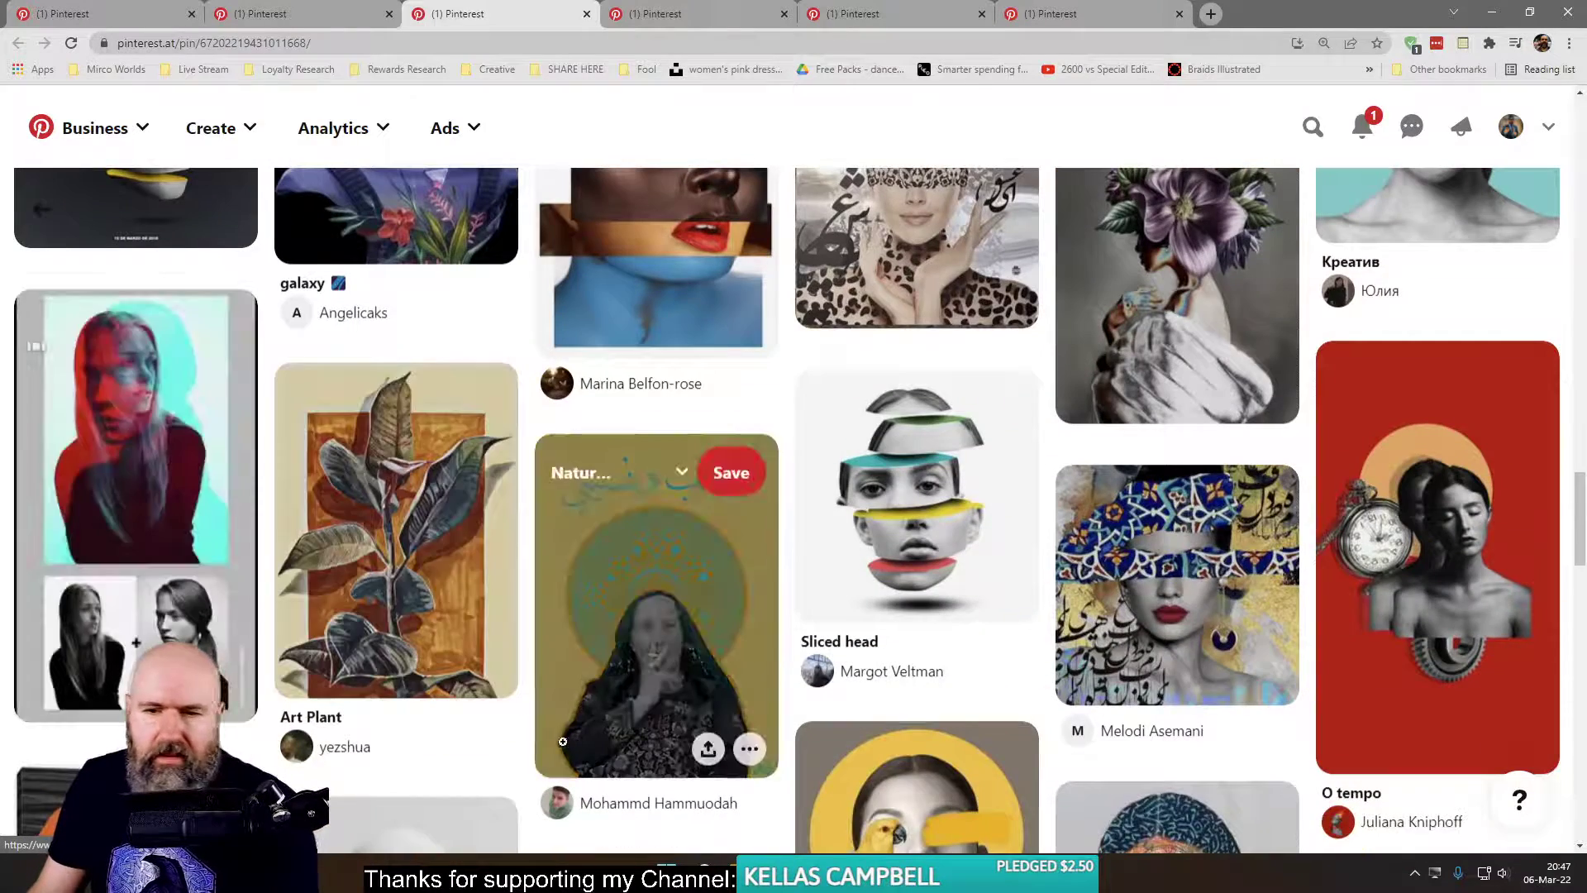
{"action": "scroll", "coordinate": [546, 728], "scroll_direction": "down", "scroll_amount": 6}
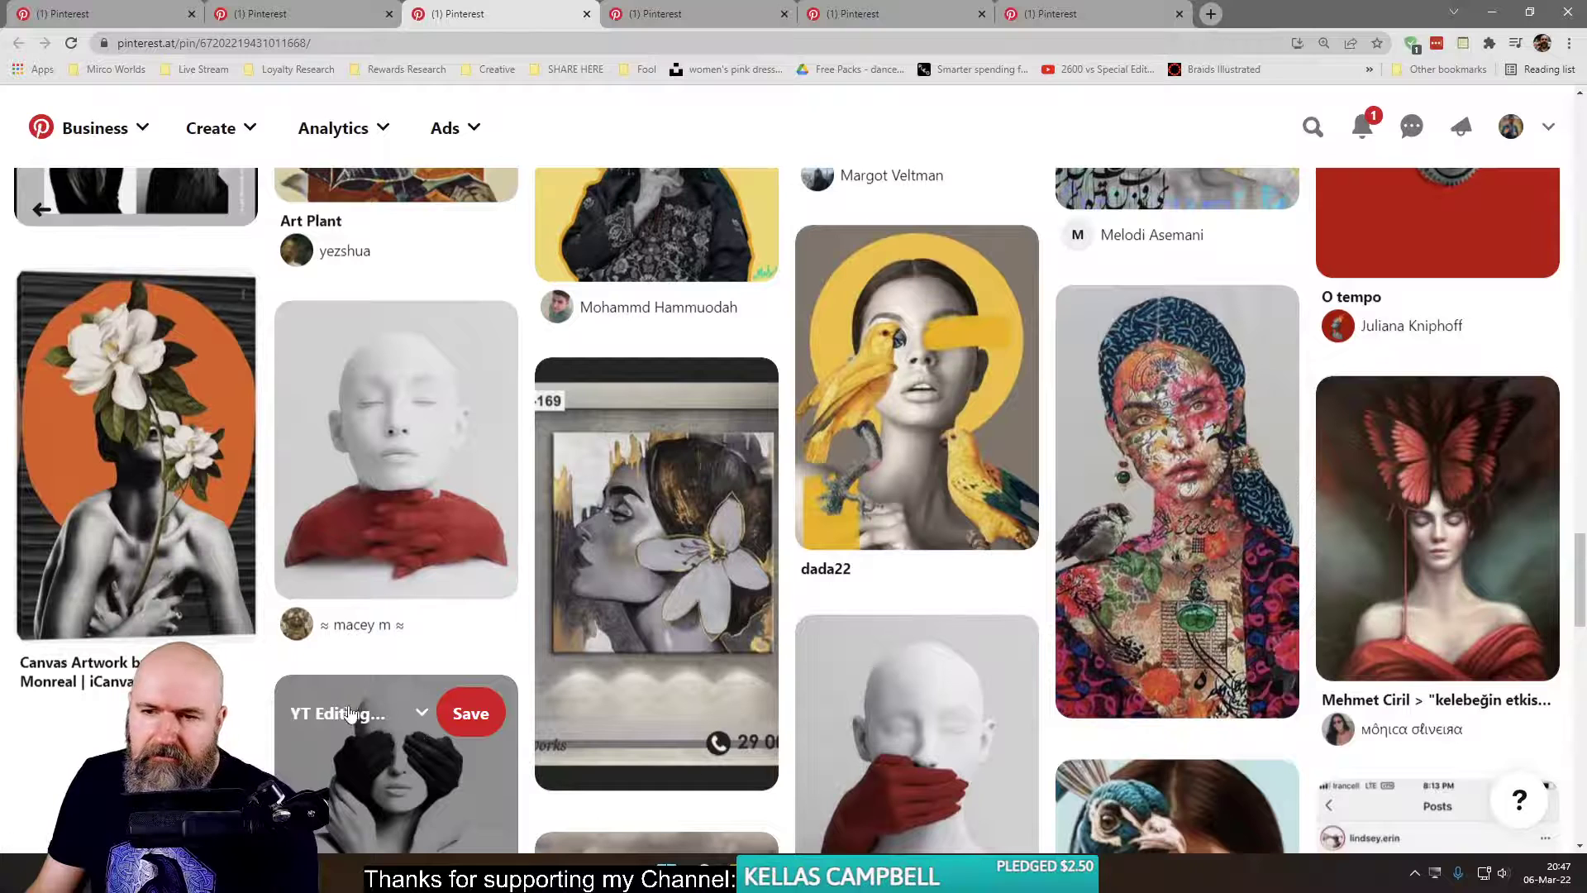
{"action": "right_click", "coordinate": [1439, 530]}
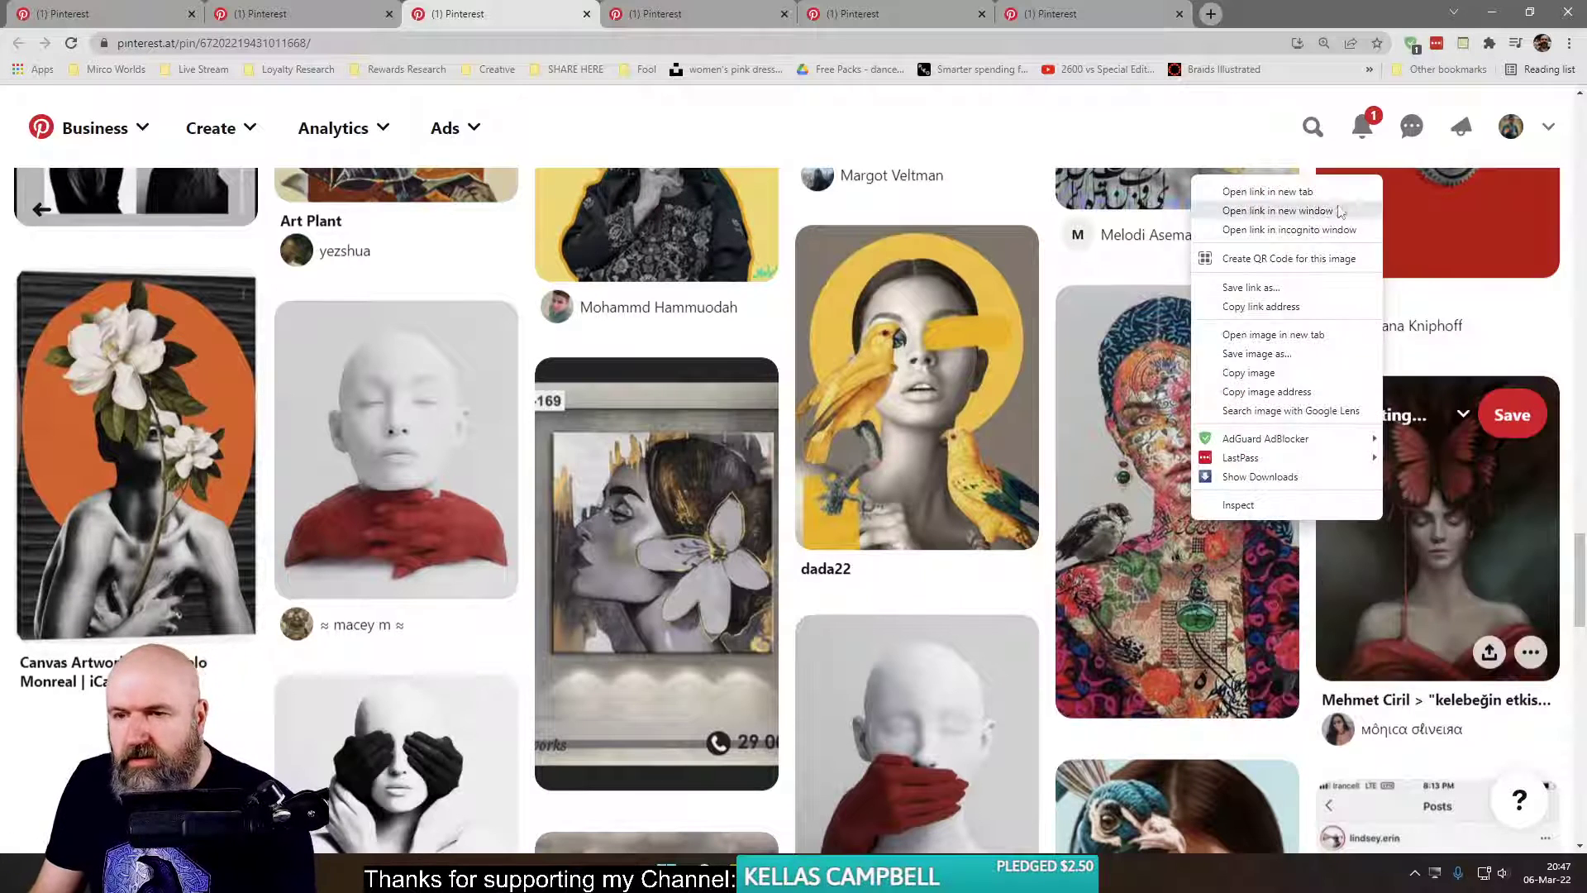
{"action": "left_click", "coordinate": [1306, 192]}
{"action": "key", "text": "ctrl+Tab"}
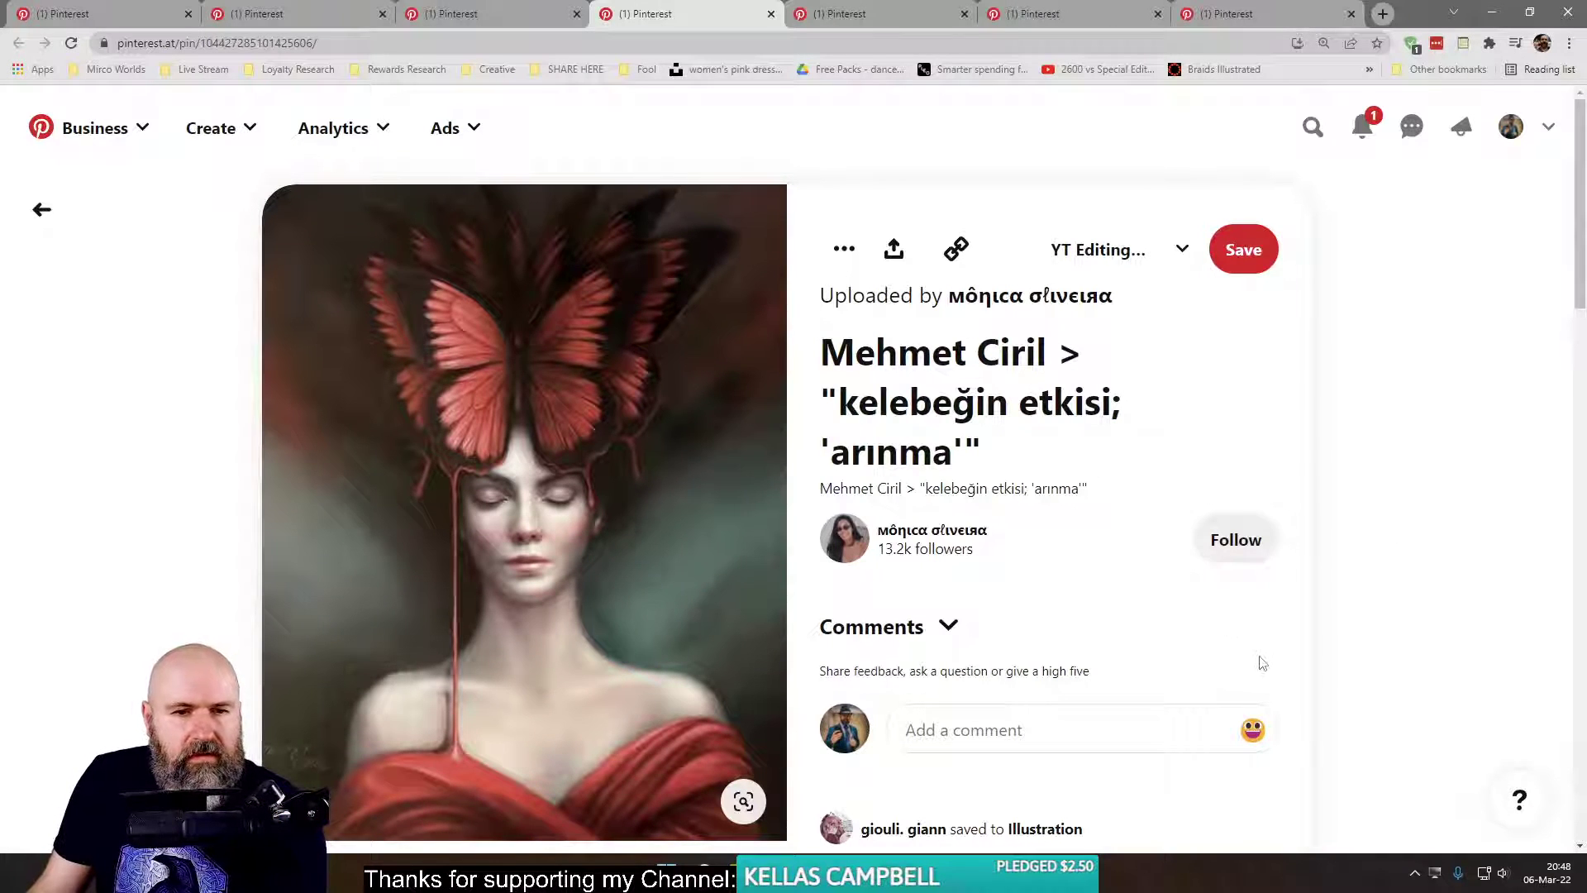
- Examine the red butterfly-headed woman artwork and save the pin to the YT Editing Ideas board
{"action": "left_click", "coordinate": [706, 591]}
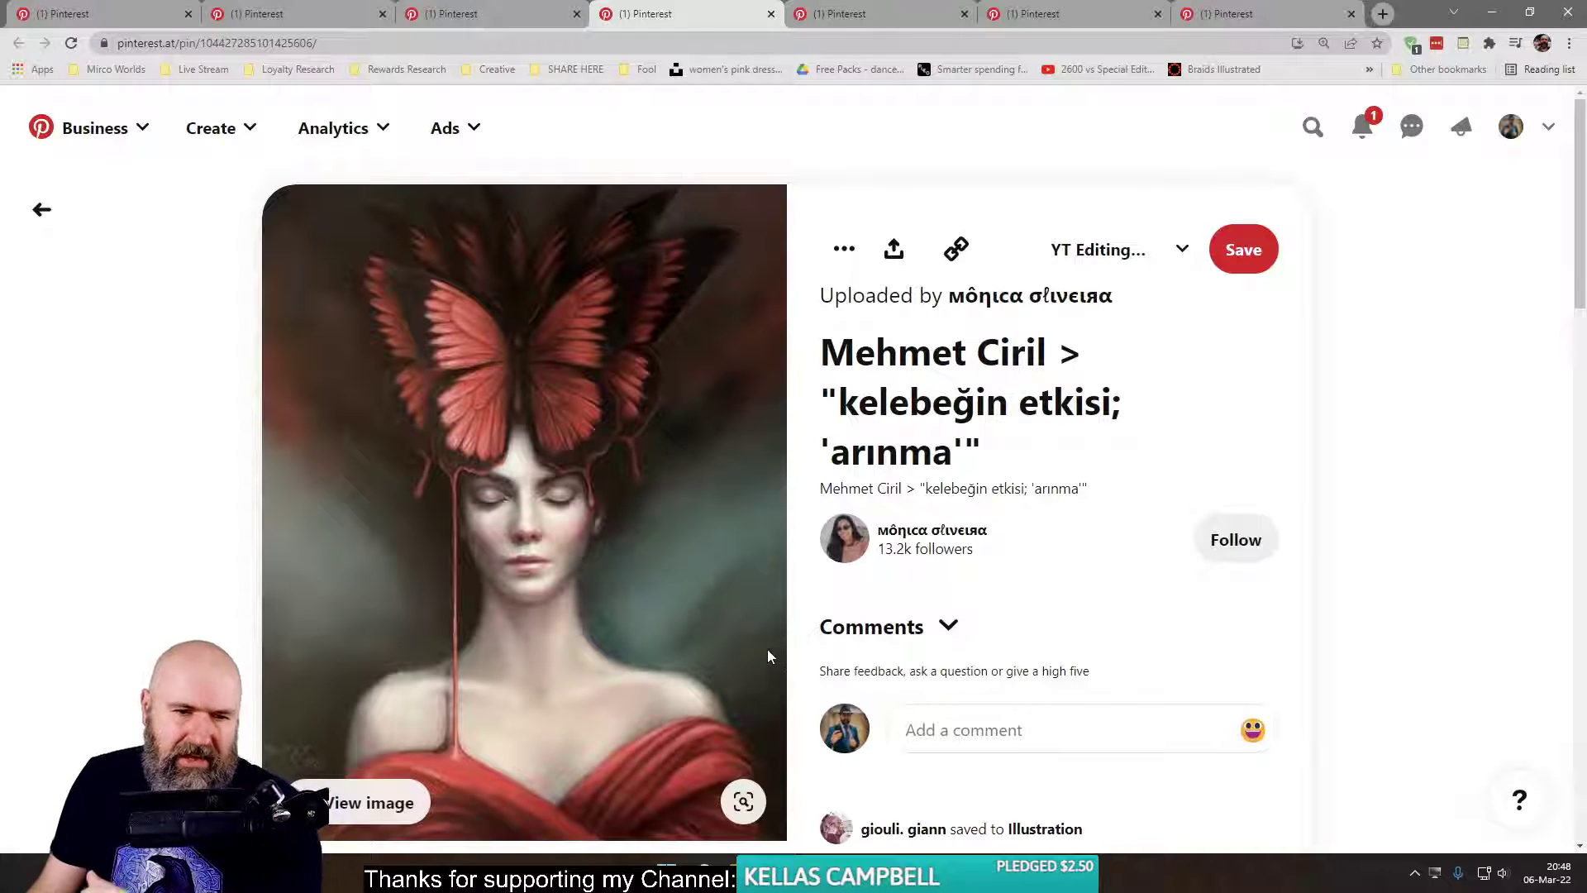
{"action": "scroll", "coordinate": [768, 650], "scroll_direction": "down", "scroll_amount": 4}
{"action": "scroll", "coordinate": [765, 656], "scroll_direction": "up", "scroll_amount": 4}
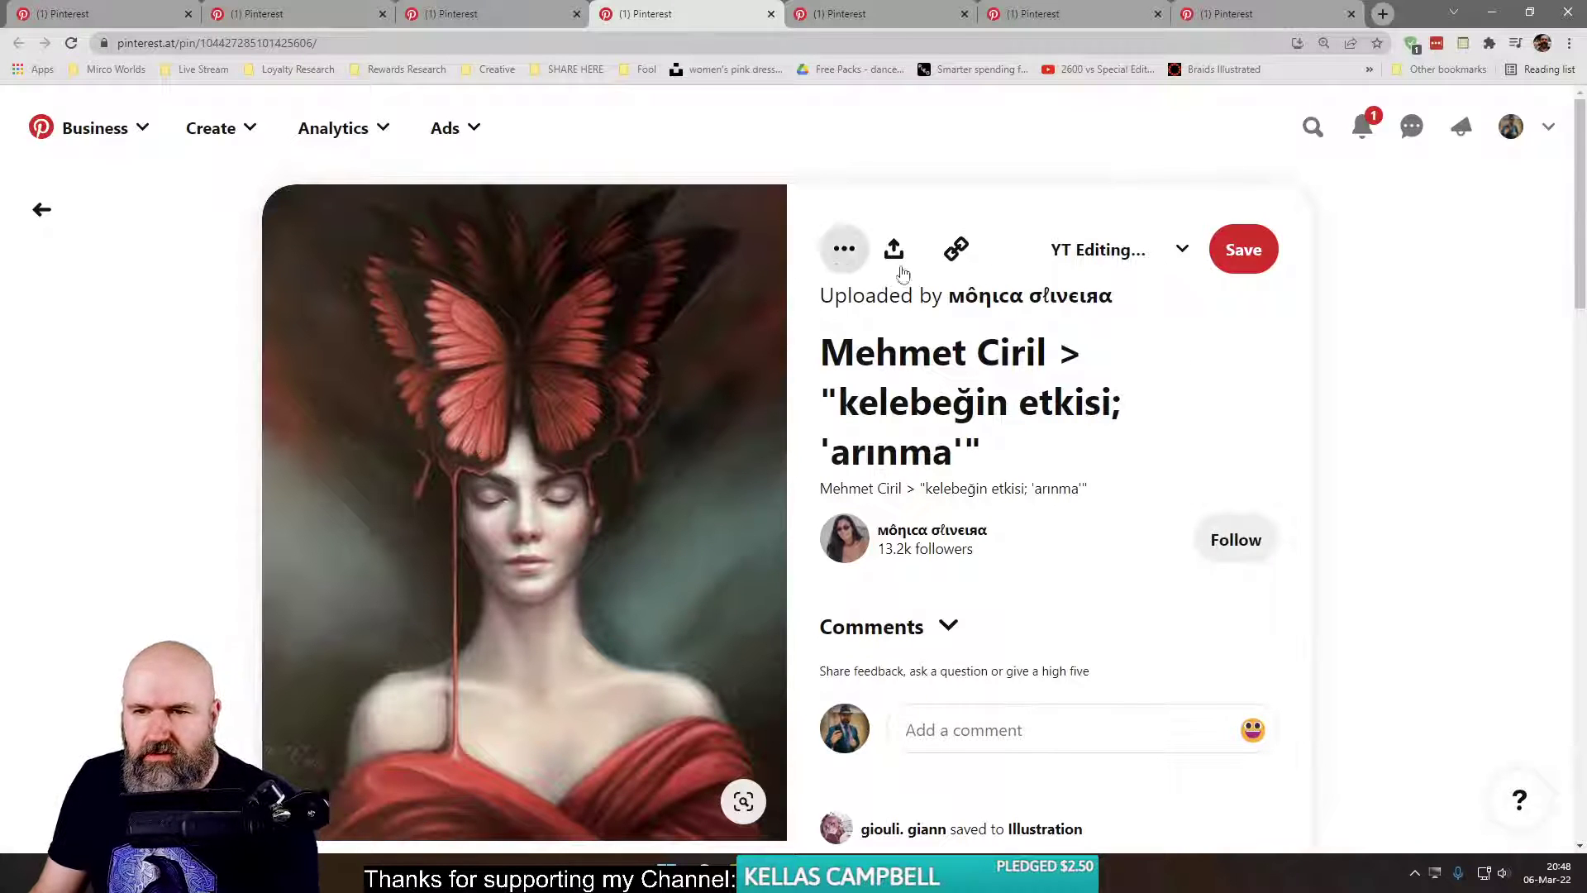
{"action": "left_click", "coordinate": [1132, 263]}
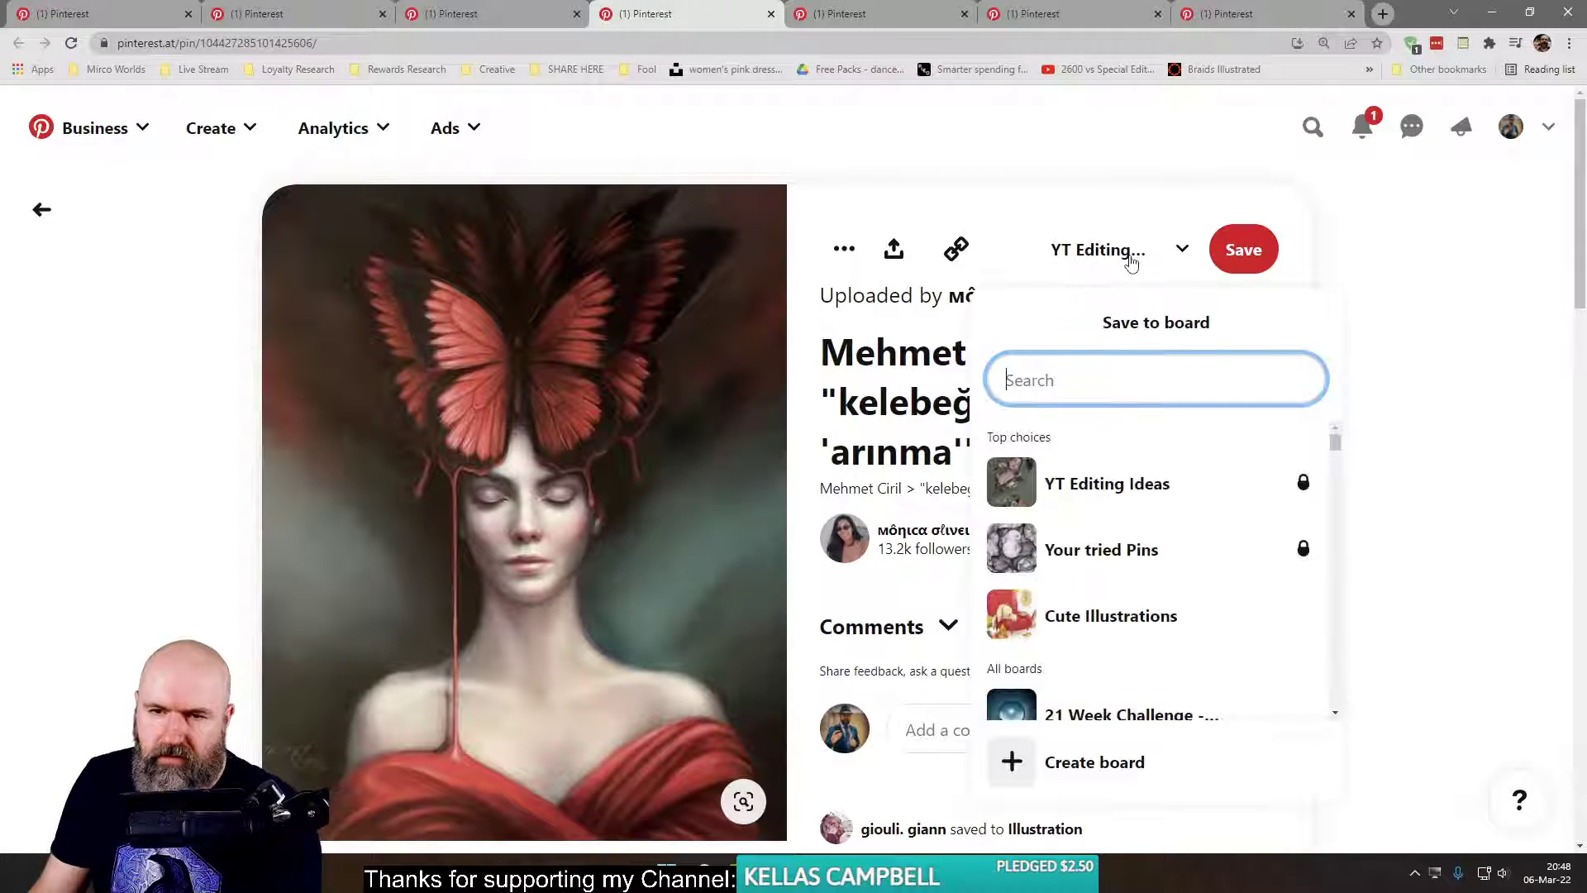
{"action": "left_click", "coordinate": [1243, 249]}
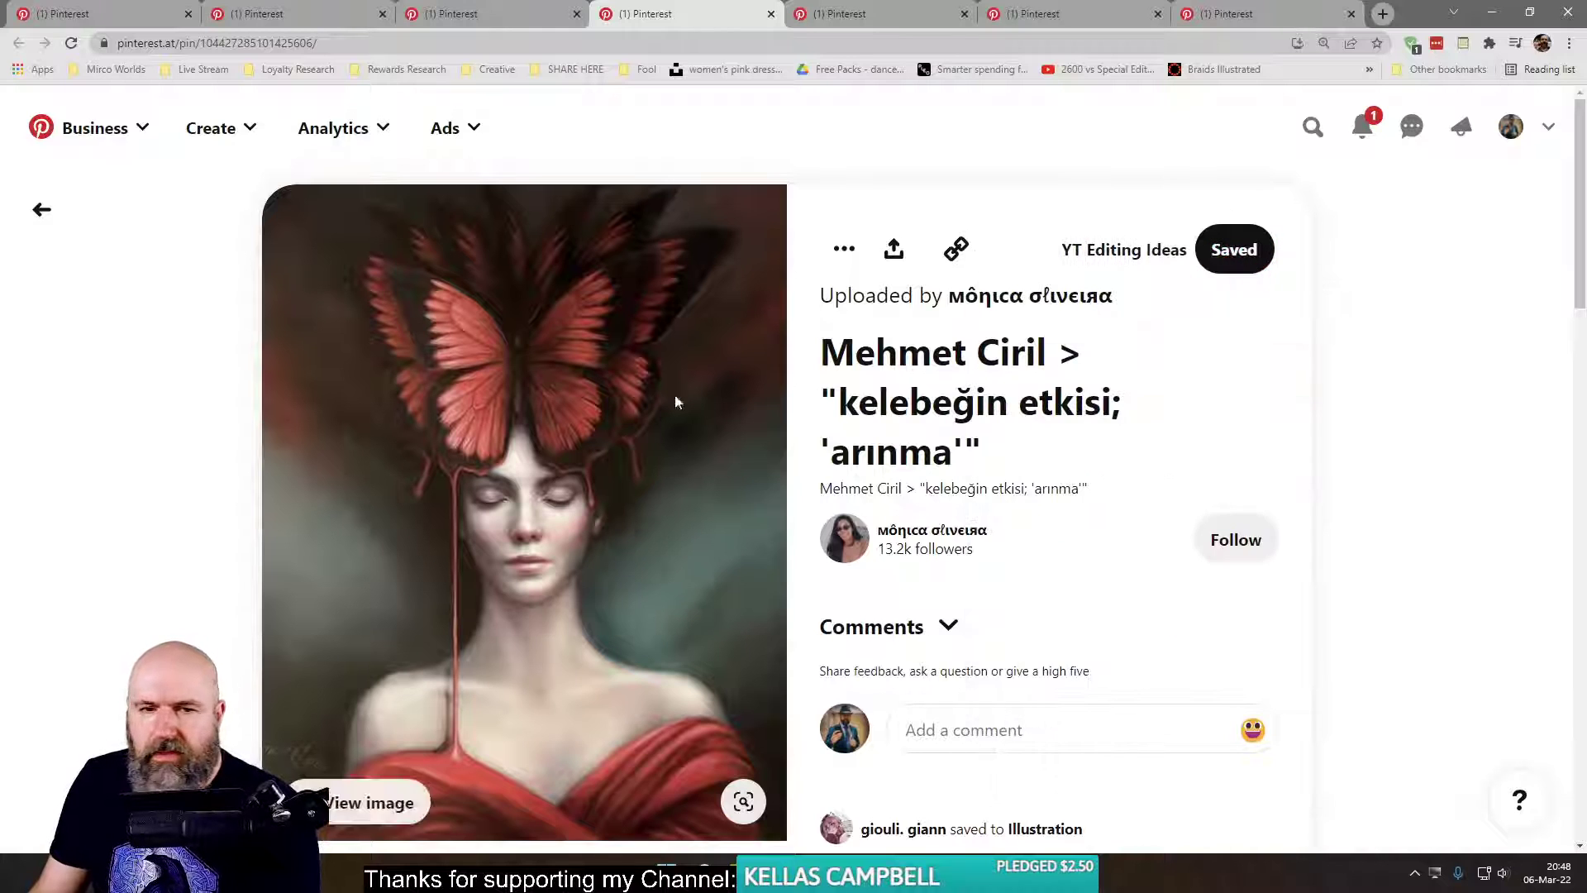
- Browse the butterfly pin's similar images, then examine further collage portraits among the Aether pin's similar images
{"action": "scroll", "coordinate": [282, 573], "scroll_direction": "down", "scroll_amount": 10}
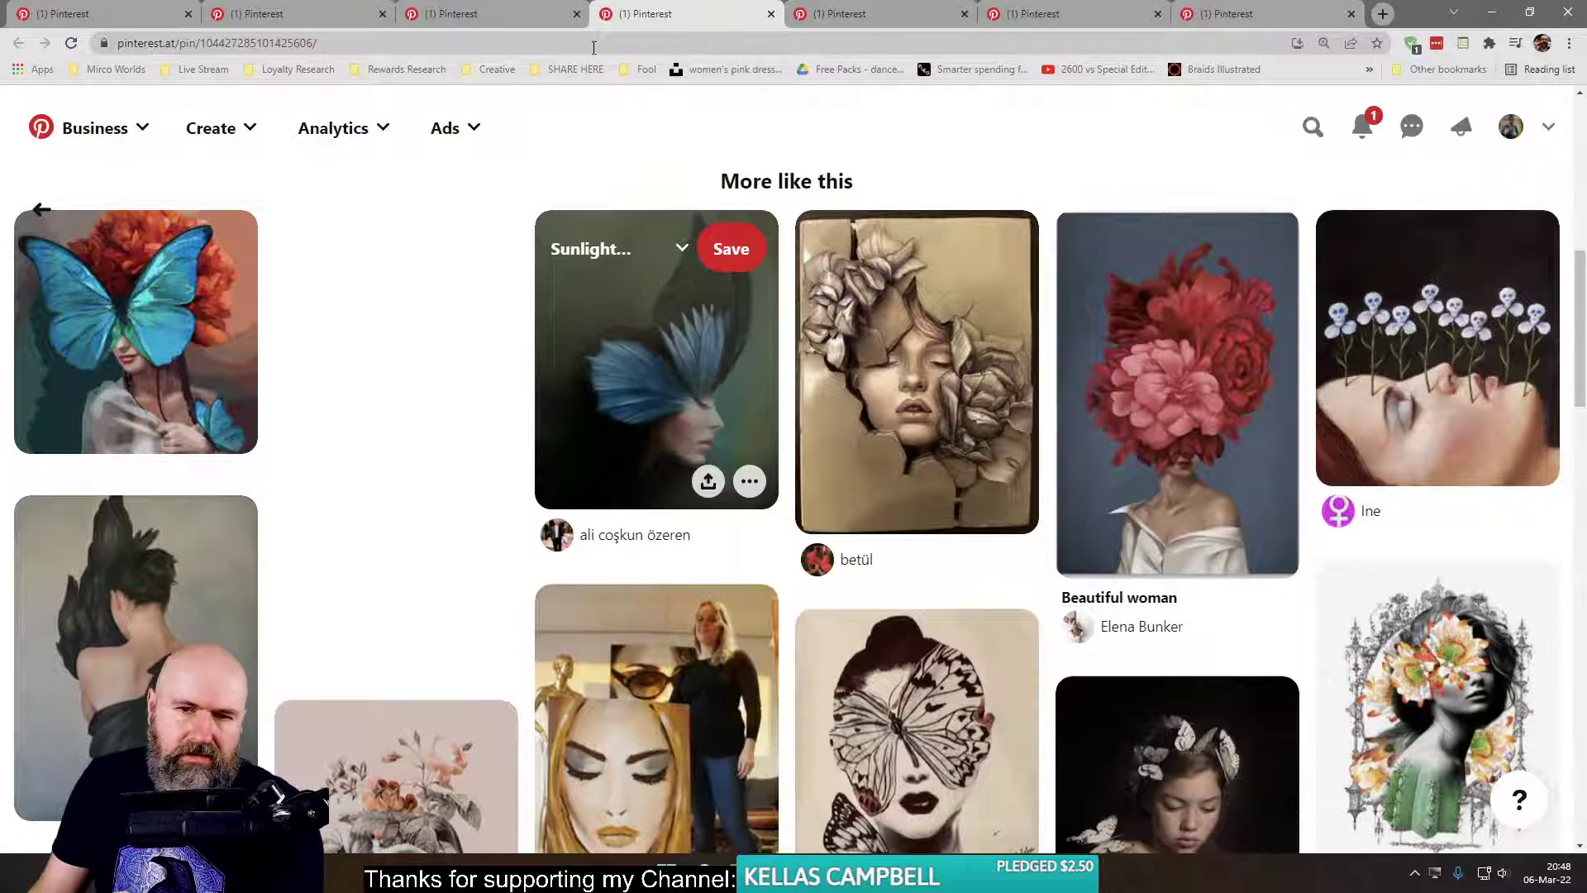
{"action": "left_click", "coordinate": [482, 12]}
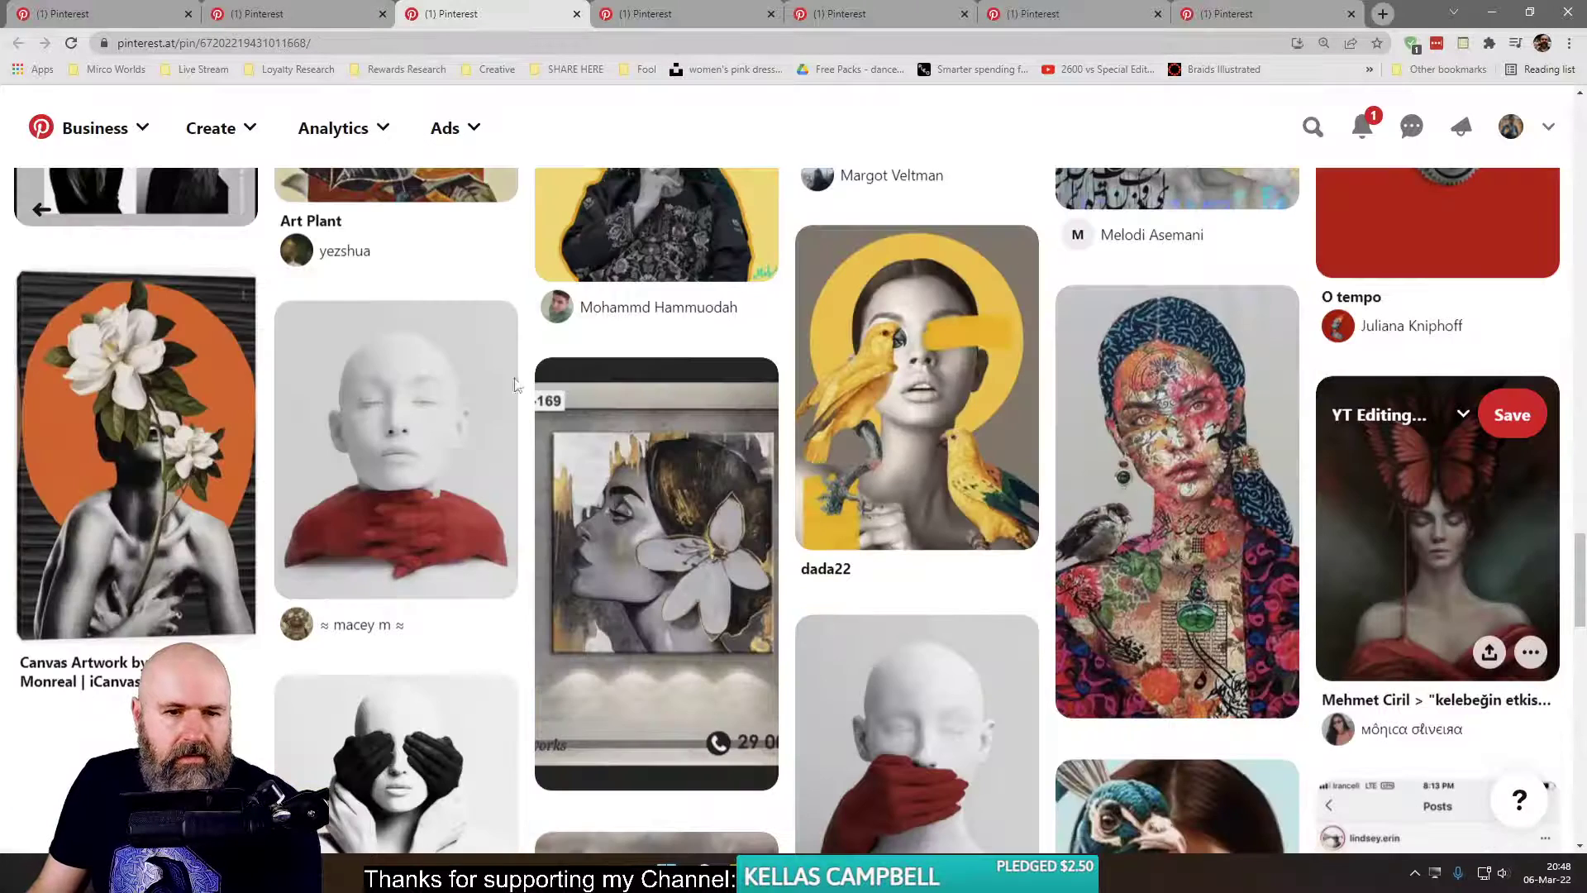
{"action": "scroll", "coordinate": [304, 523], "scroll_direction": "down", "scroll_amount": 5}
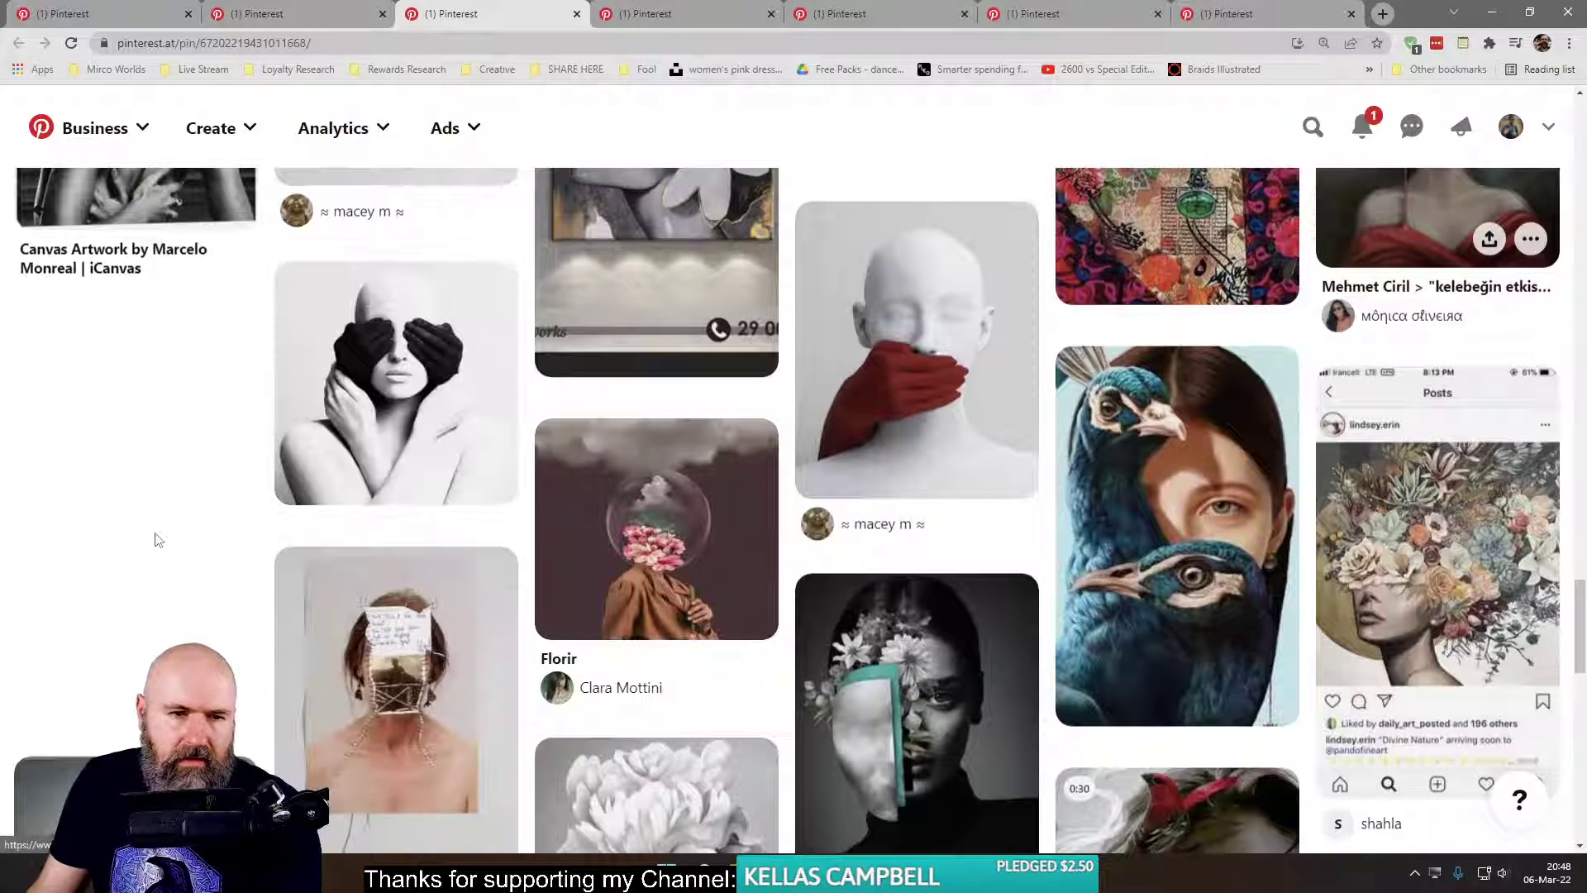
{"action": "scroll", "coordinate": [157, 538], "scroll_direction": "down", "scroll_amount": 1}
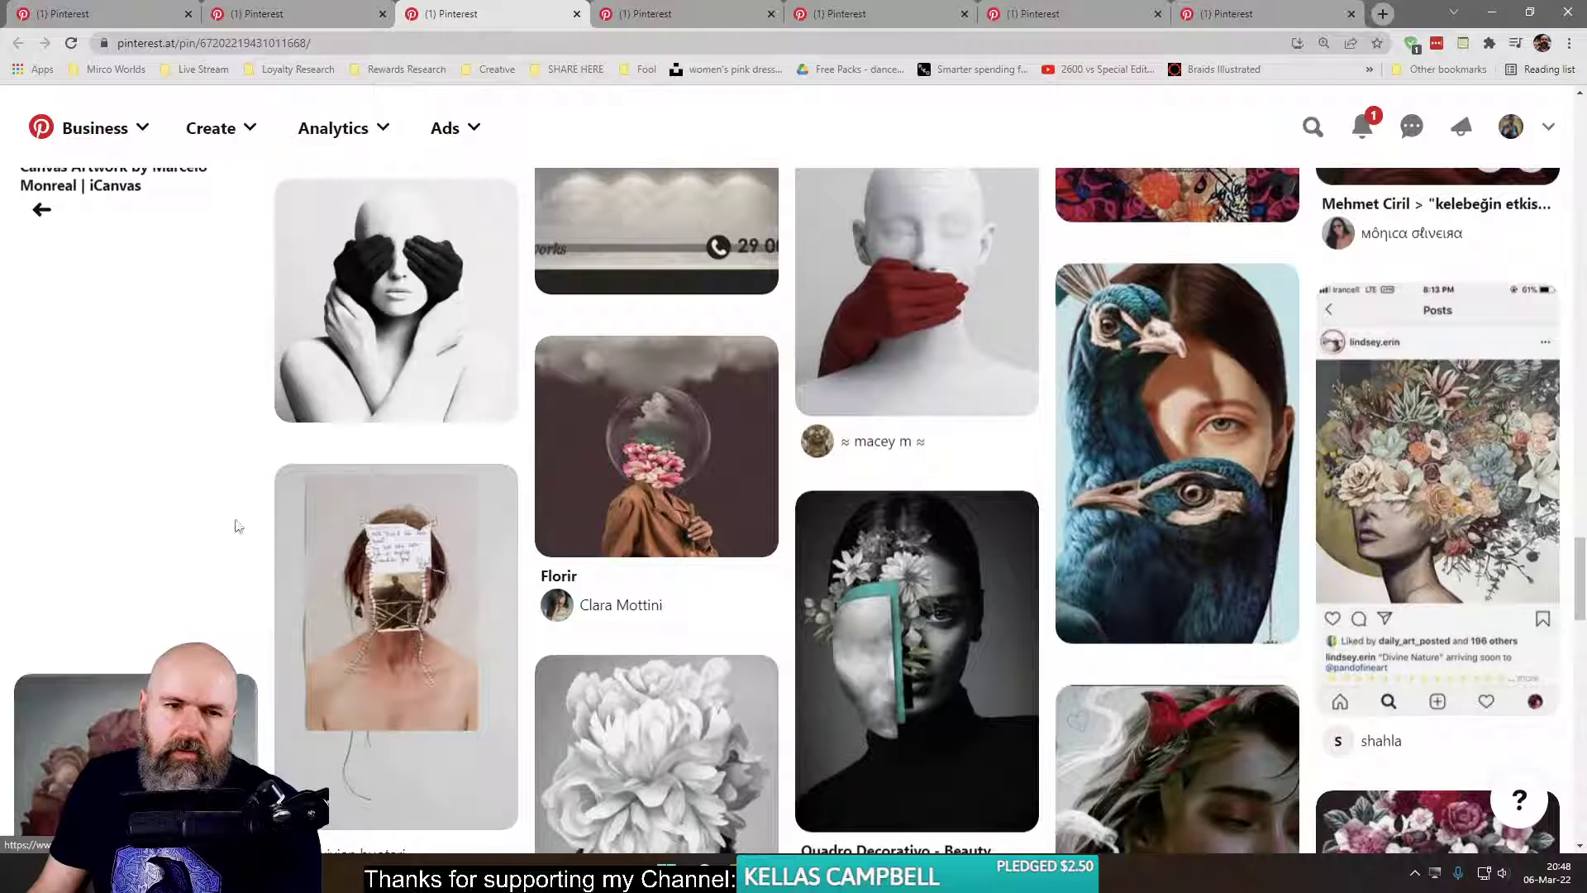
{"action": "scroll", "coordinate": [230, 533], "scroll_direction": "down", "scroll_amount": 3}
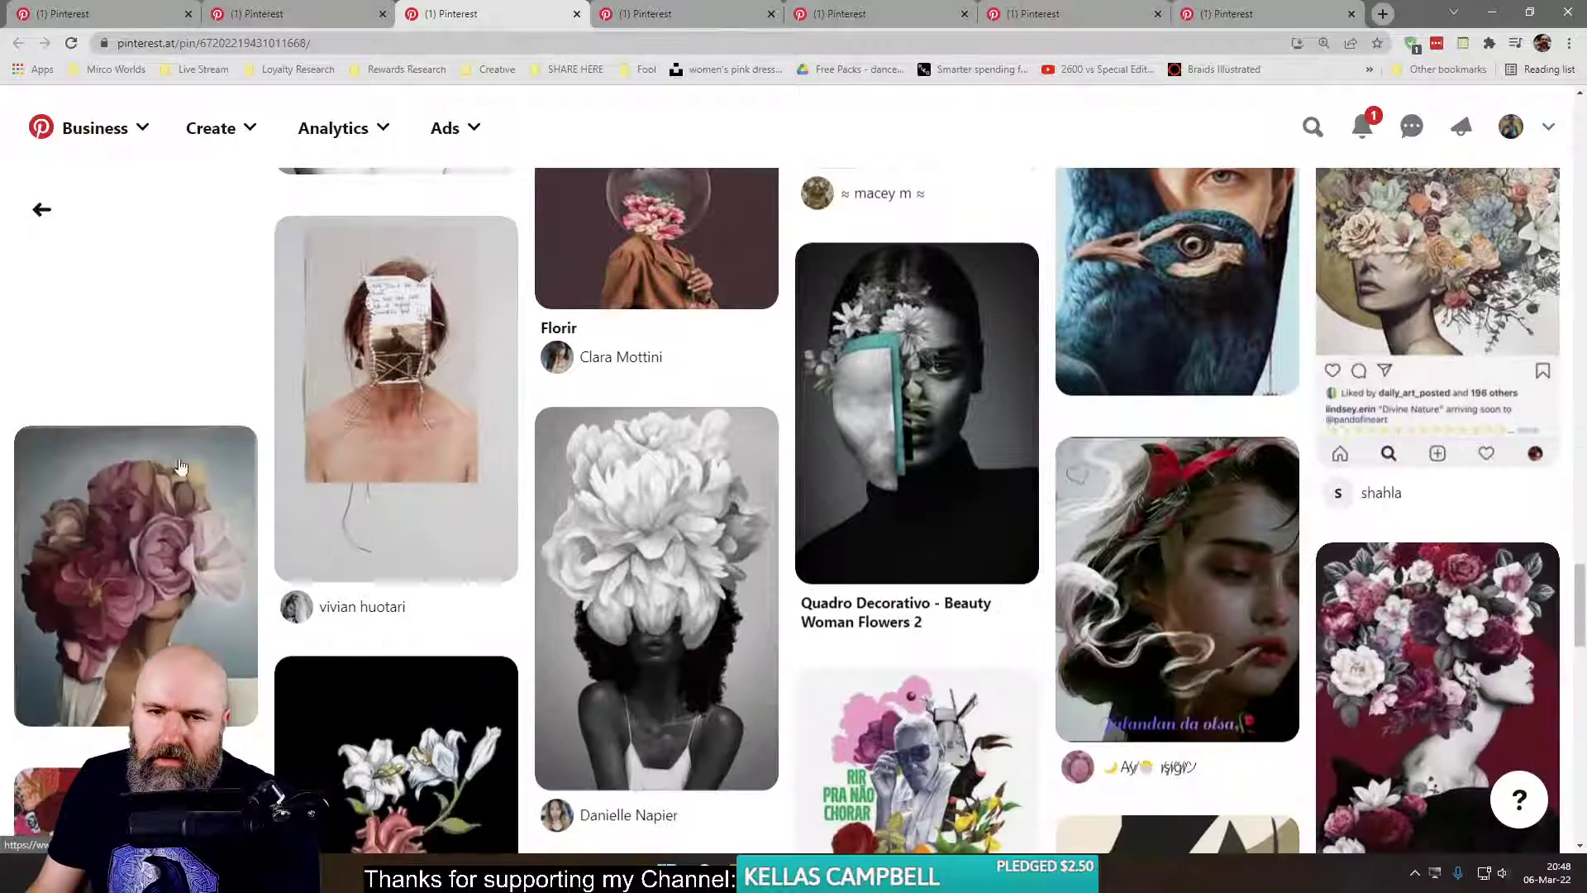
{"action": "scroll", "coordinate": [45, 571], "scroll_direction": "down", "scroll_amount": 7}
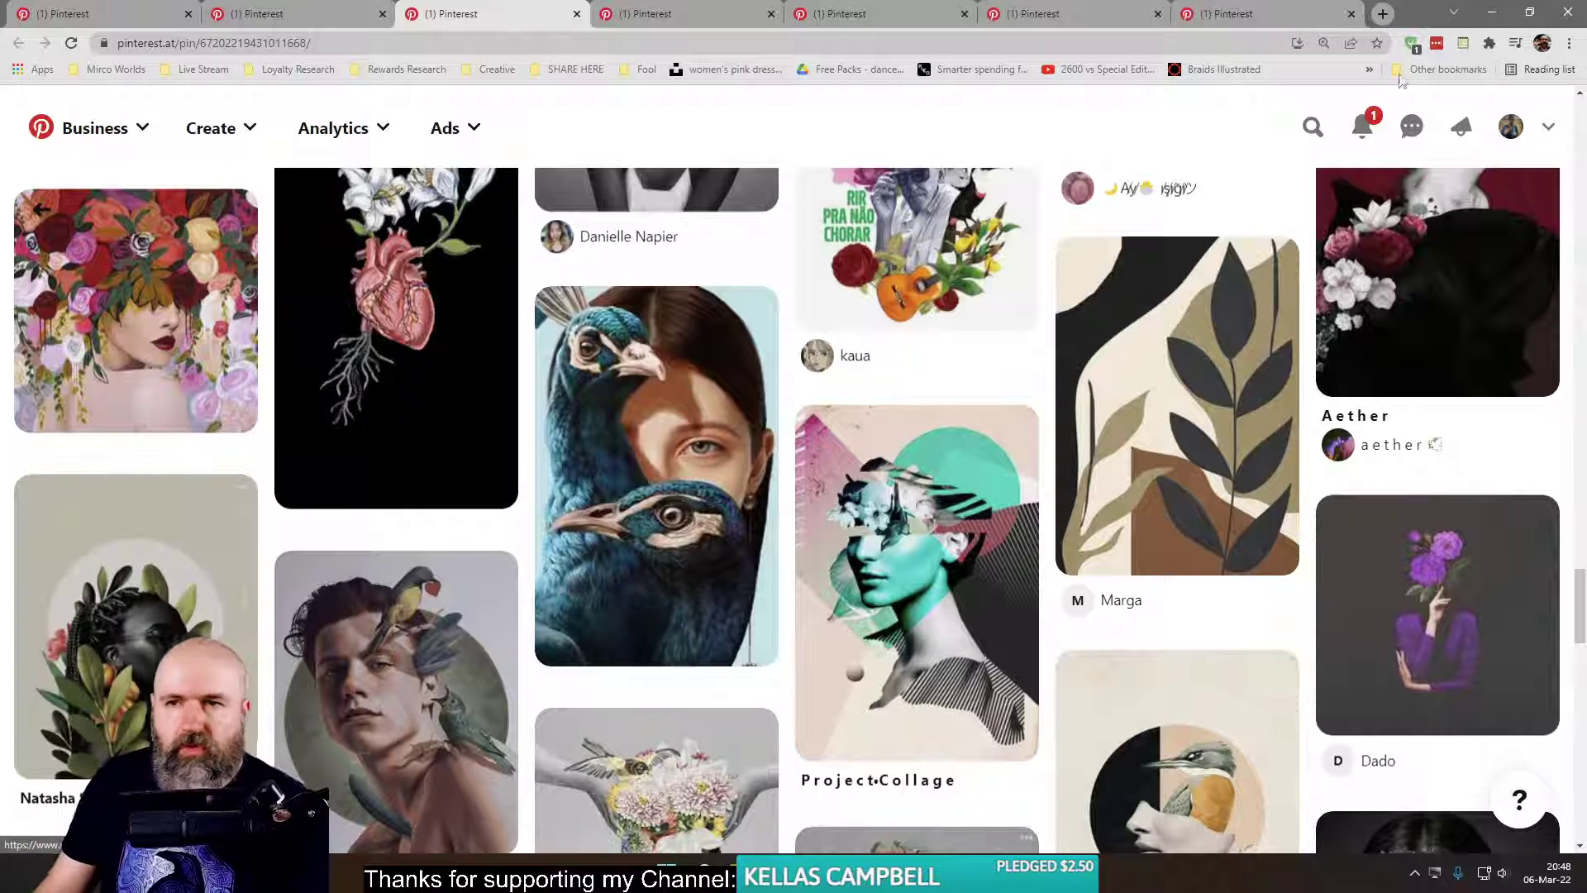
- Load unsplash.com in a new tab, view the sponsored Windows meditation photo, and return to the photo gallery
{"action": "left_click", "coordinate": [1379, 20]}
{"action": "type", "text": "unsplash.com"}
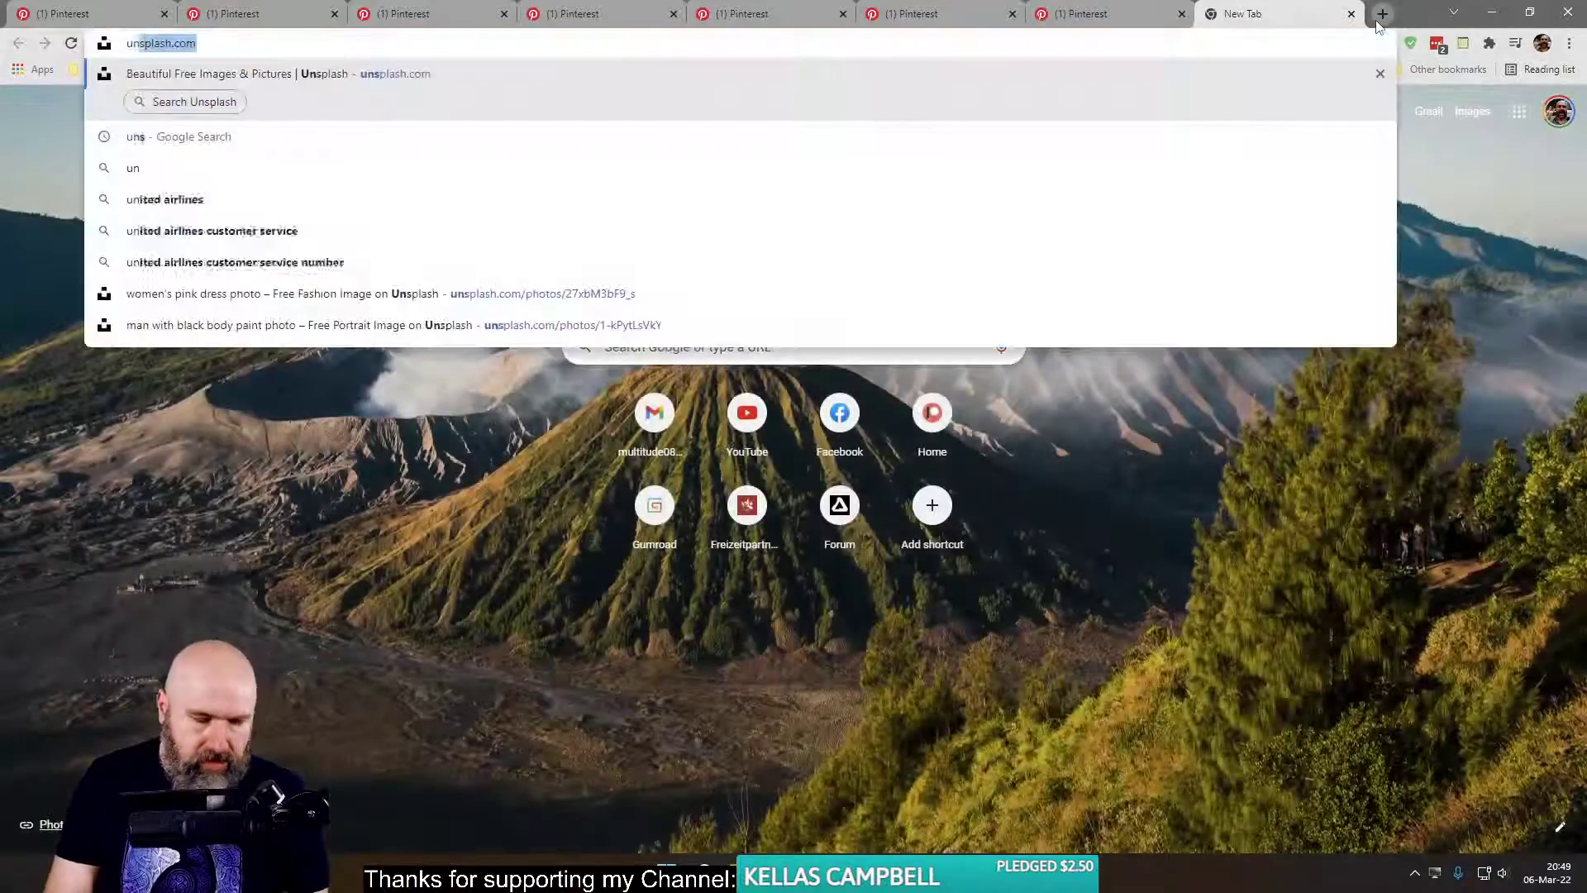
{"action": "key", "text": "Return"}
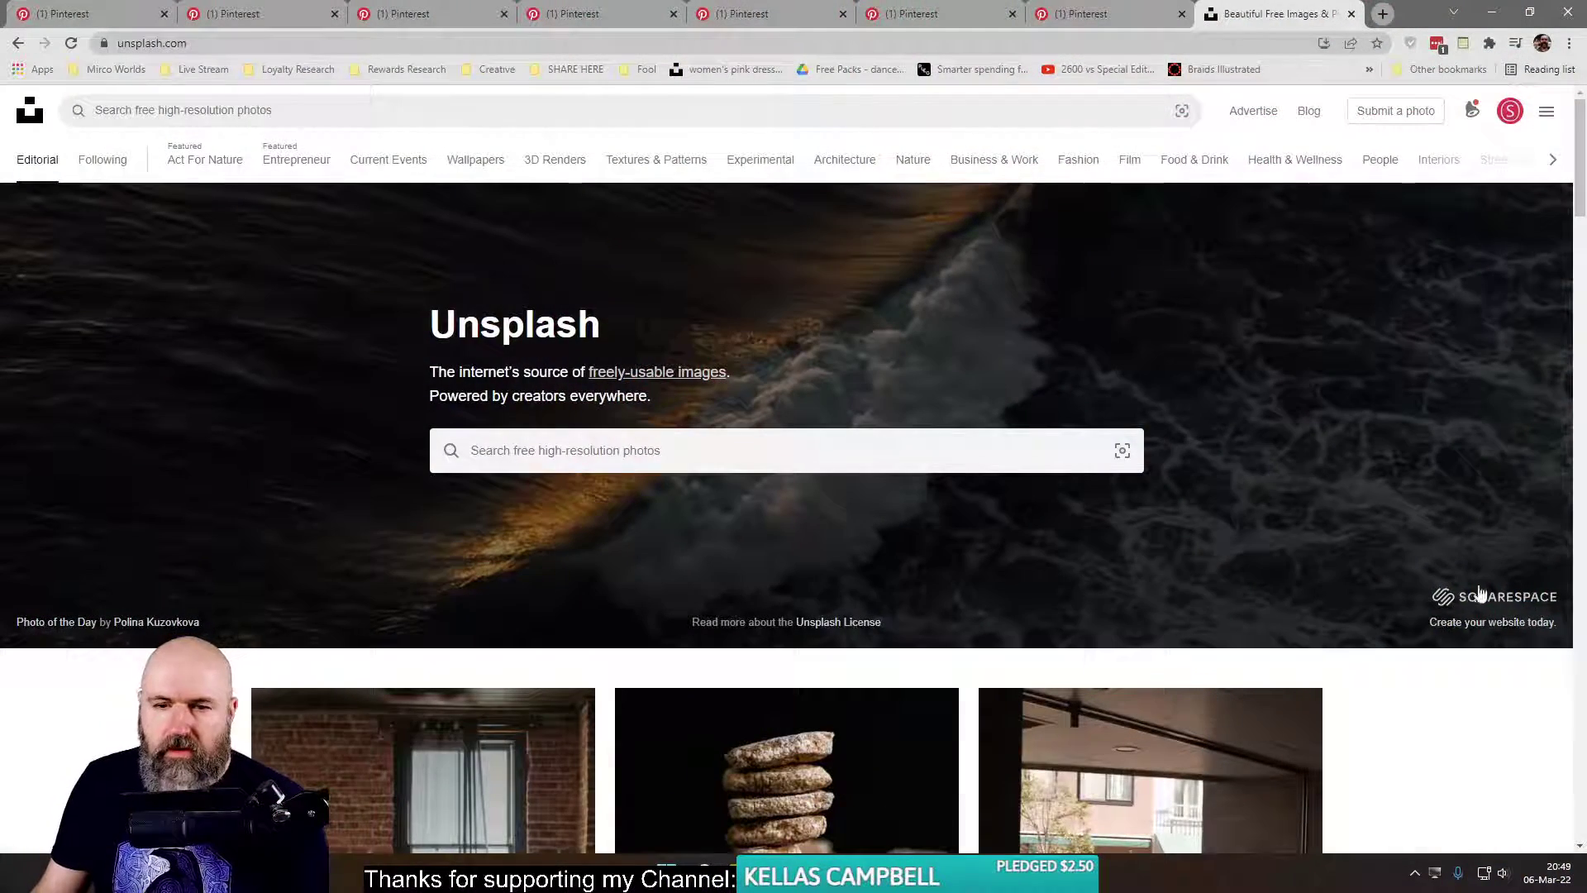
{"action": "scroll", "coordinate": [559, 647], "scroll_direction": "down", "scroll_amount": 6}
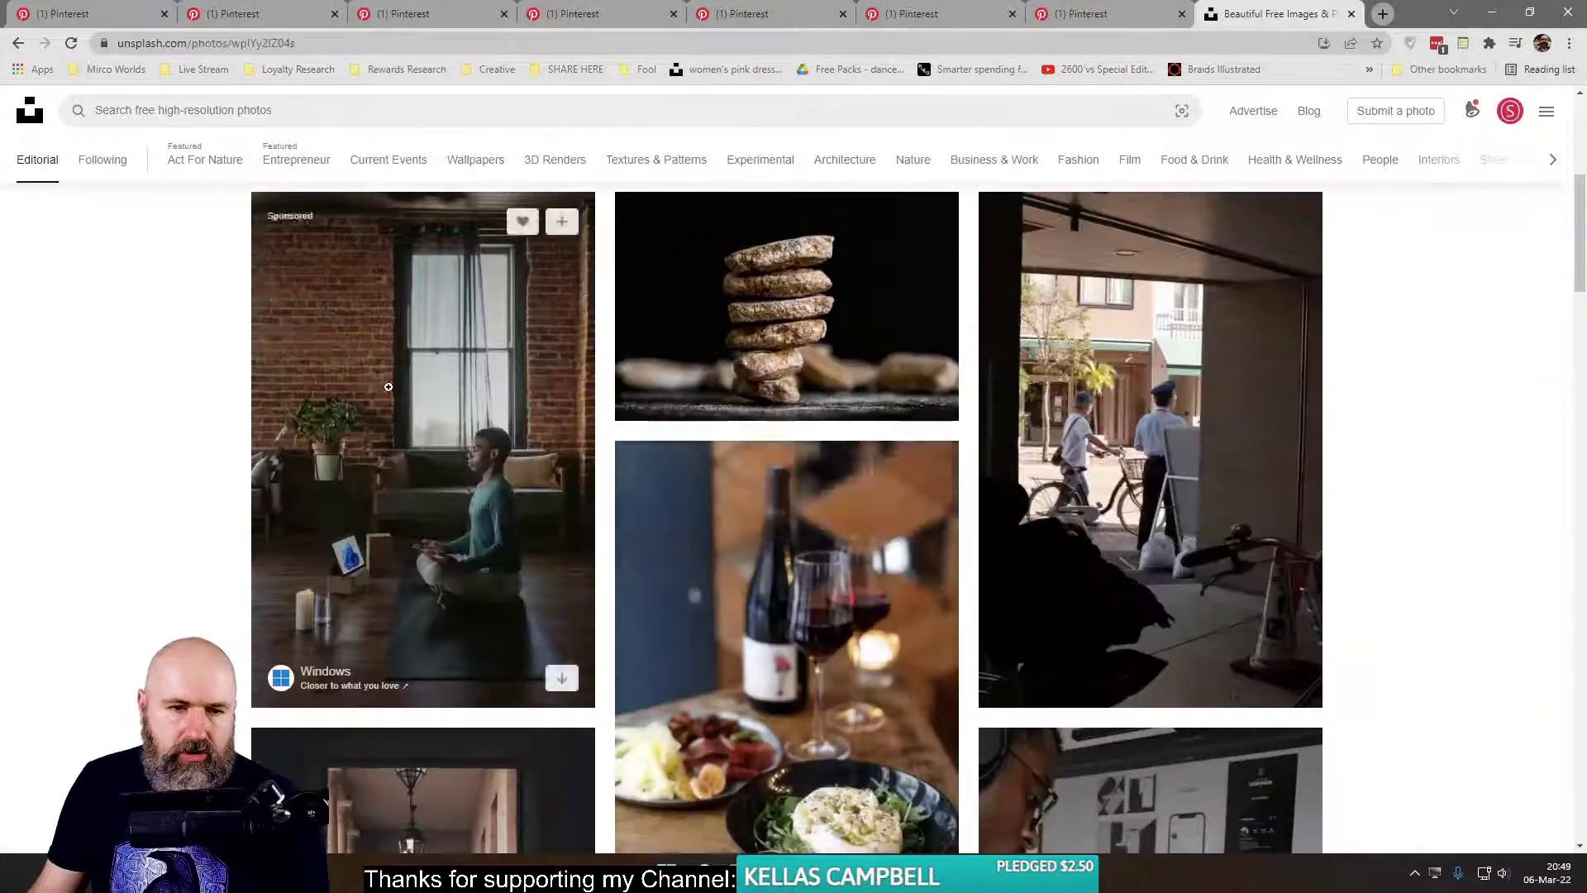
{"action": "left_click", "coordinate": [558, 647]}
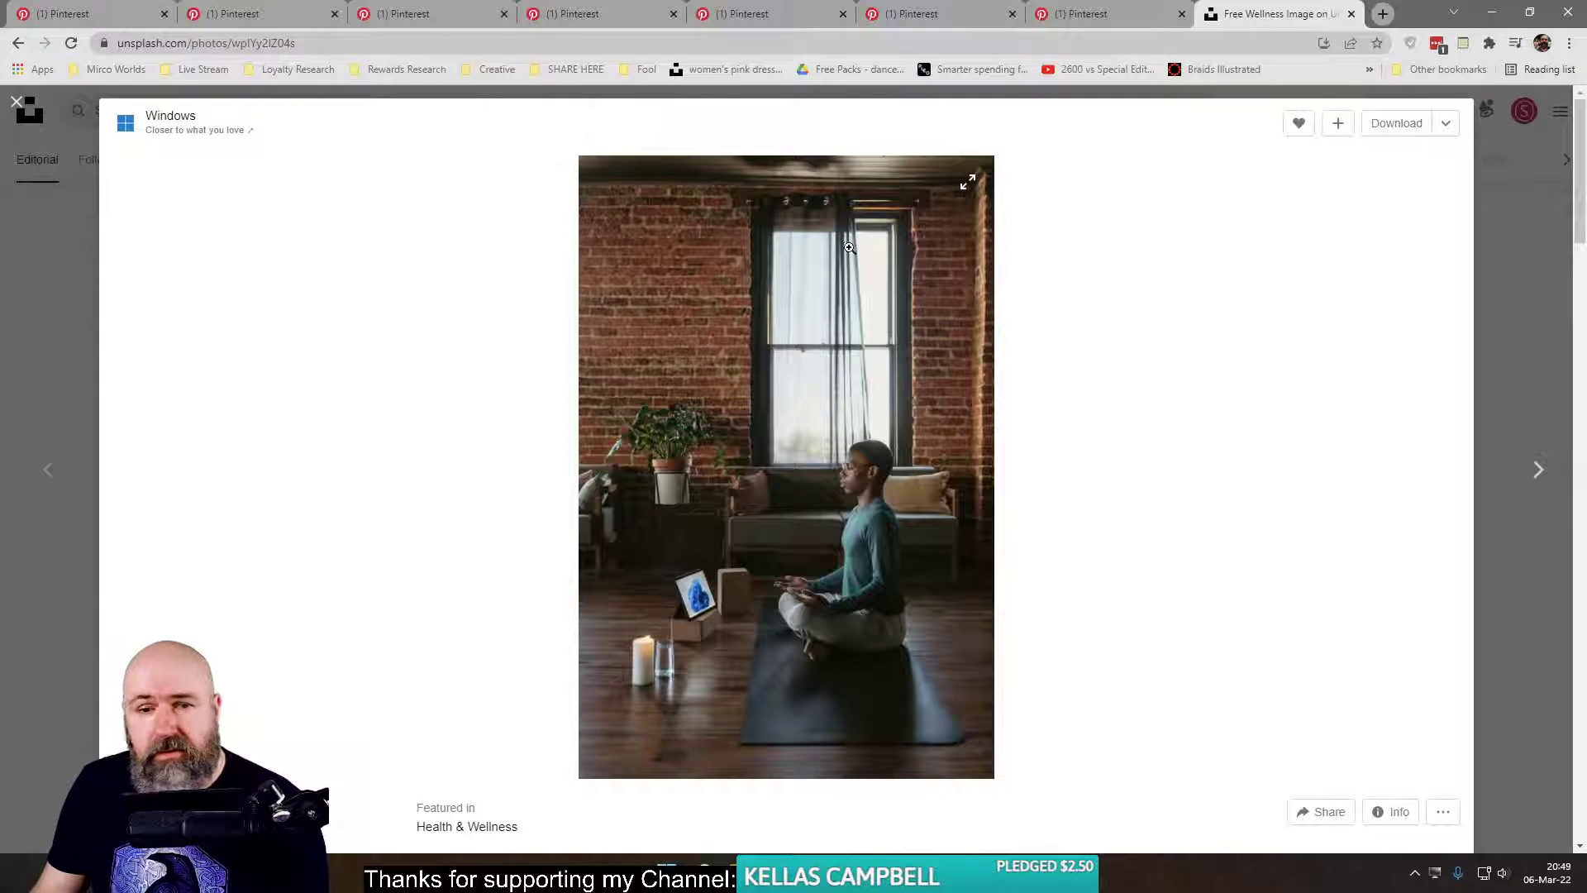
{"action": "left_click", "coordinate": [46, 282]}
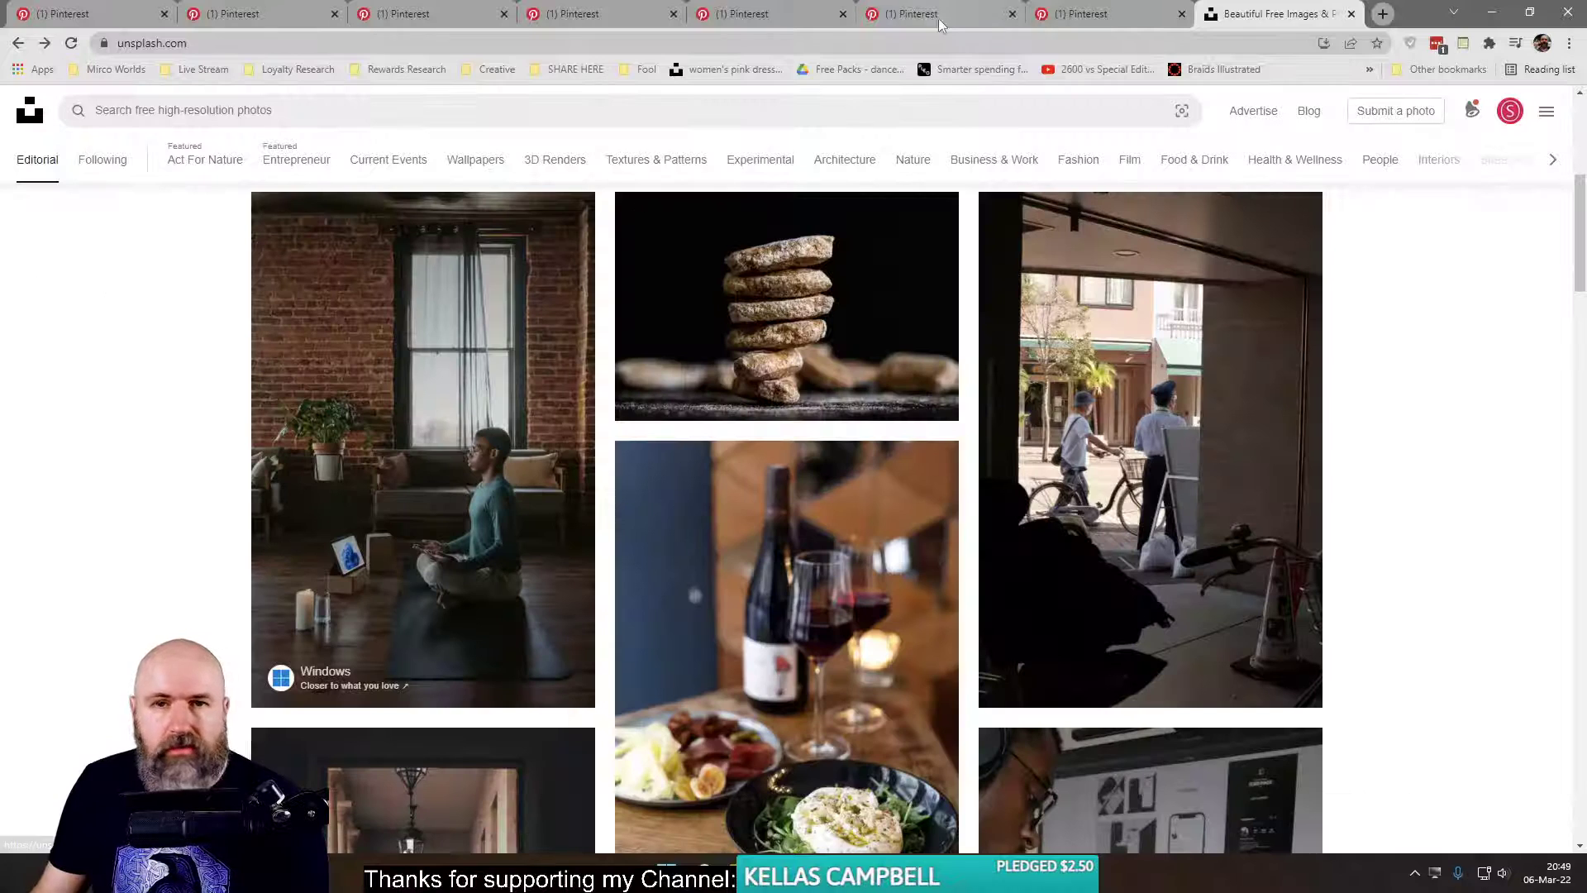
- Go back through the open Pinterest pins to the similar images that include the tree-figure and Digital Collages artworks
{"action": "left_click", "coordinate": [939, 14]}
{"action": "left_click", "coordinate": [781, 10]}
{"action": "left_click", "coordinate": [603, 9]}
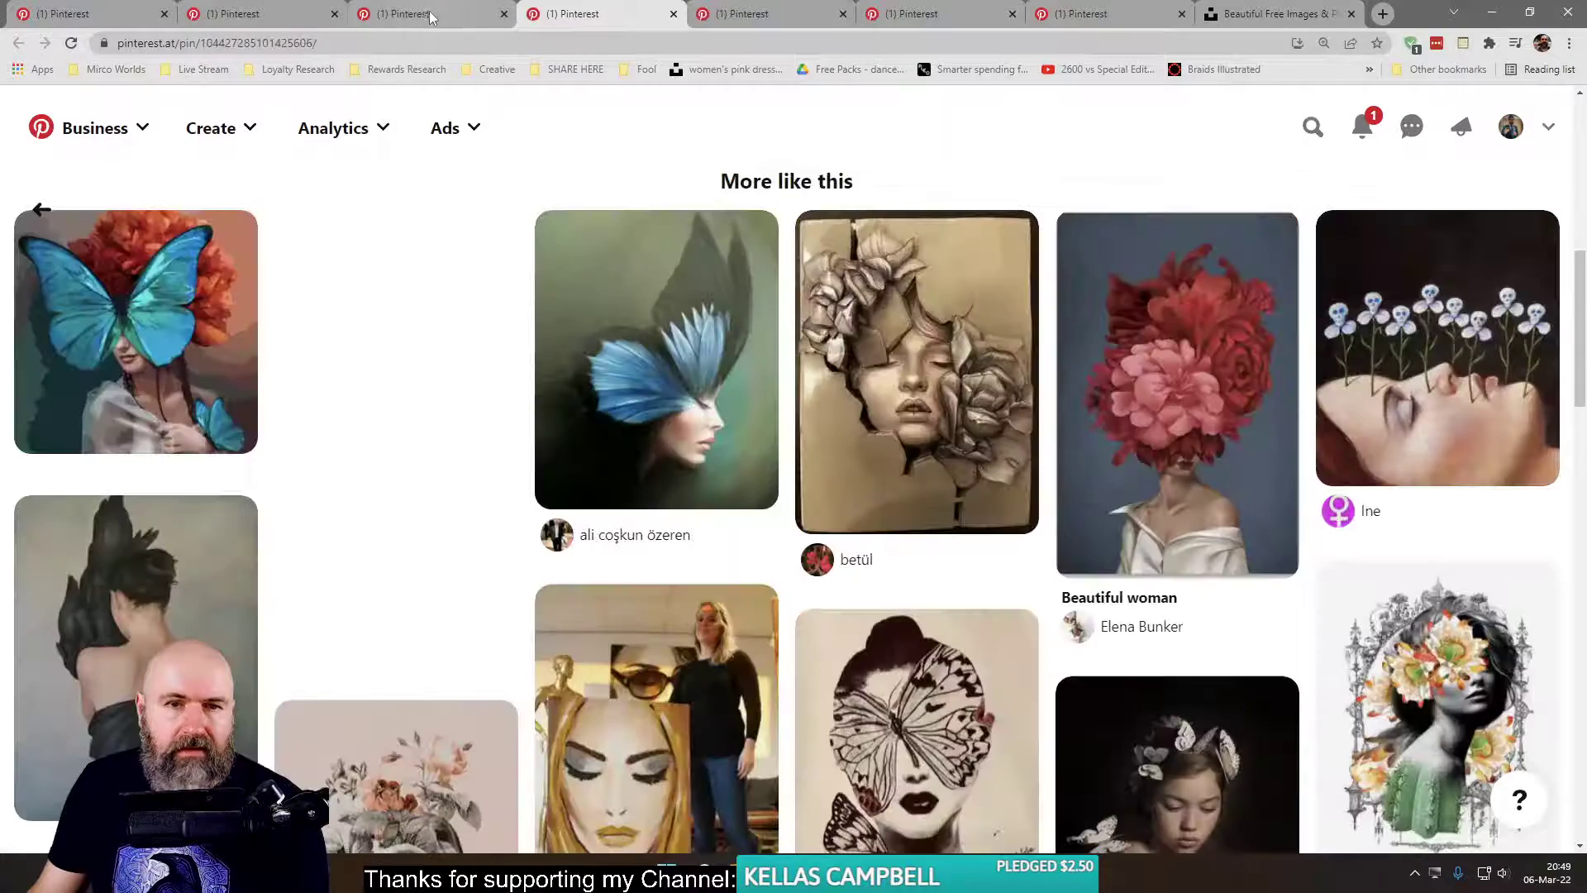
{"action": "left_click", "coordinate": [426, 10]}
{"action": "left_click", "coordinate": [273, 13]}
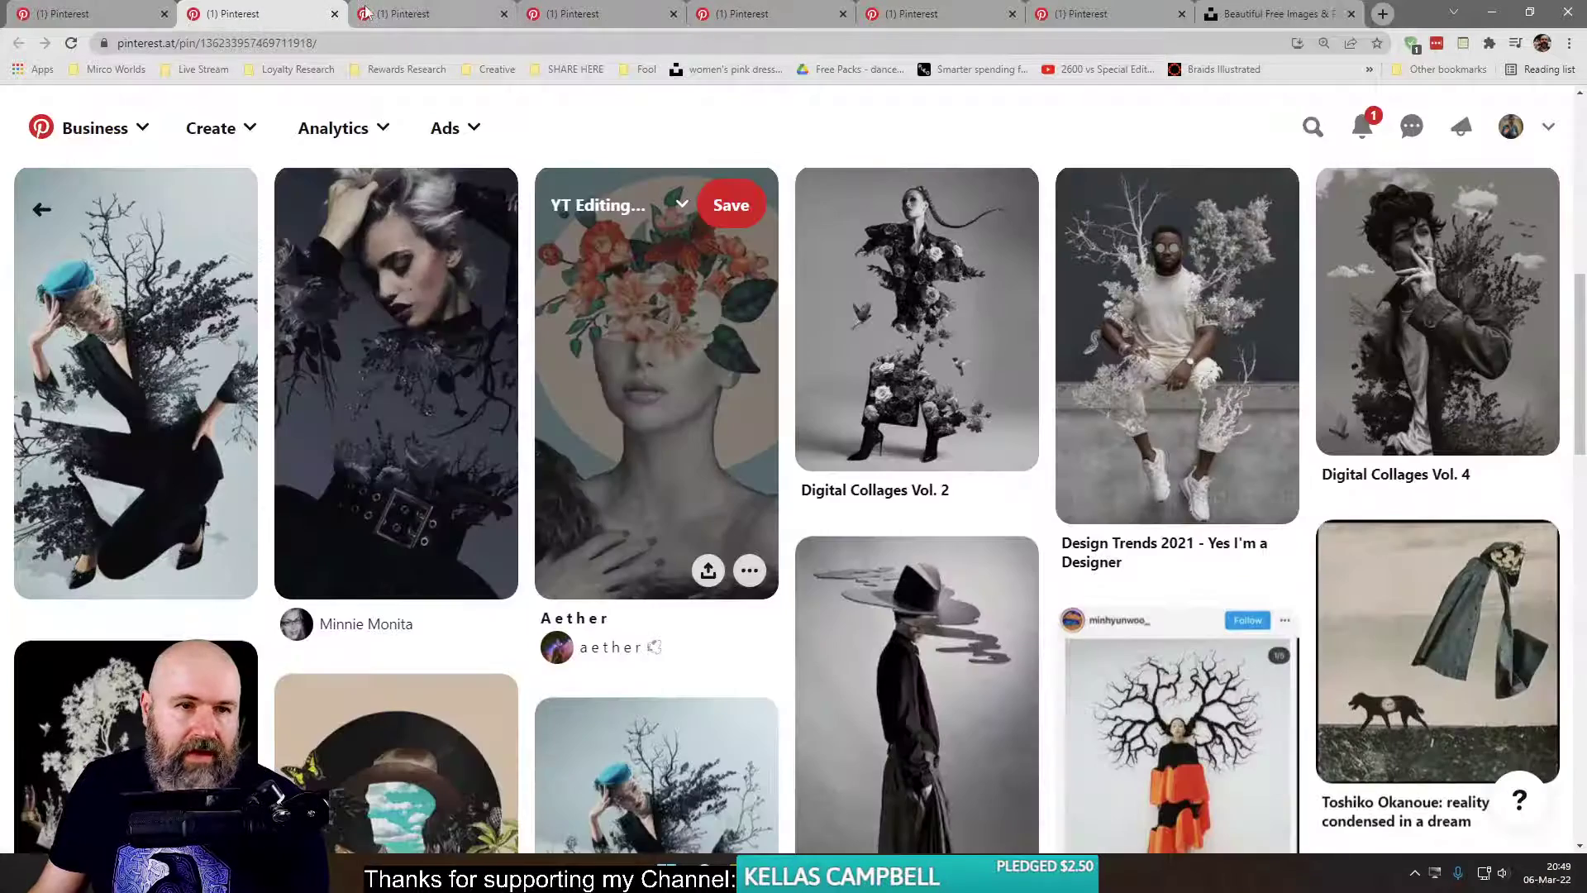
- Browse the tree-figure pin's similar images for further surreal collages, floral portraits and double exposures
{"action": "scroll", "coordinate": [450, 367], "scroll_direction": "down", "scroll_amount": 10}
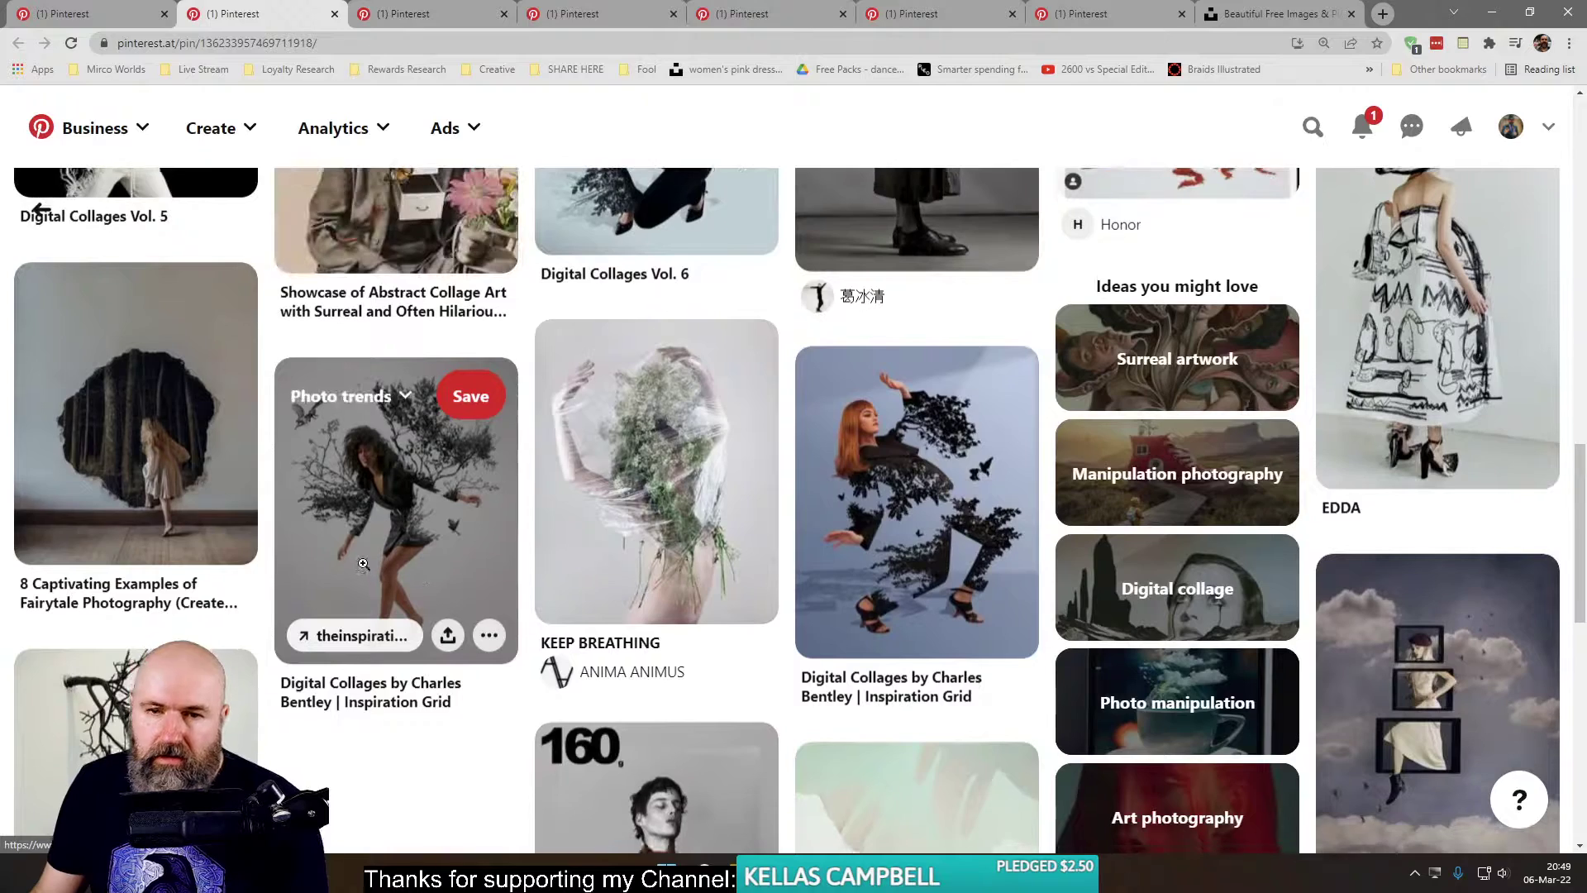
{"action": "scroll", "coordinate": [161, 565], "scroll_direction": "down", "scroll_amount": 1}
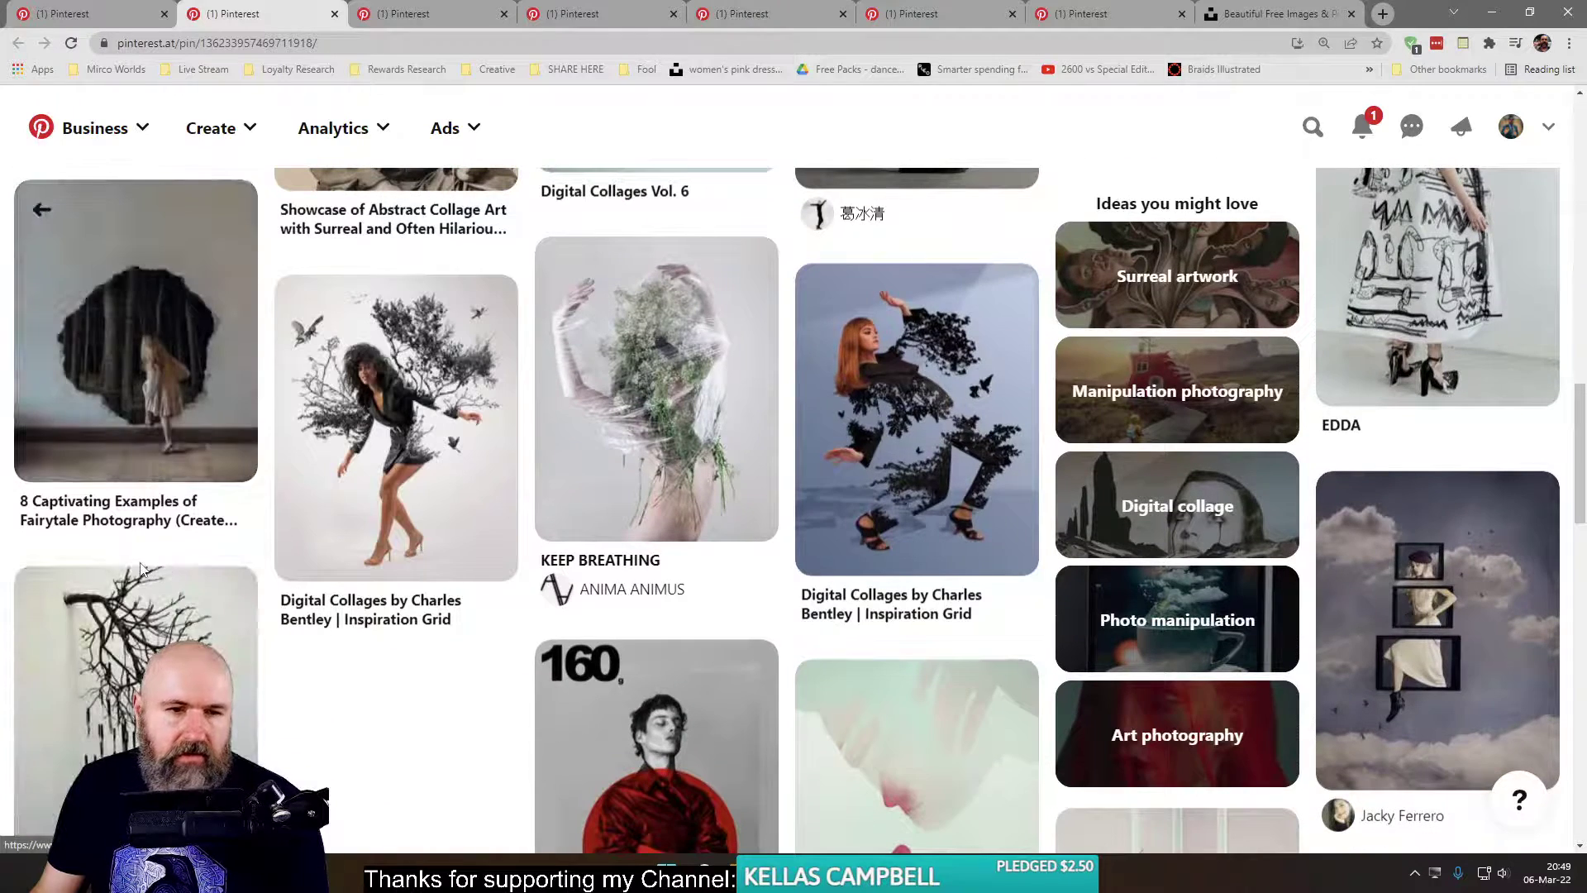
{"action": "scroll", "coordinate": [125, 562], "scroll_direction": "down", "scroll_amount": 4}
{"action": "scroll", "coordinate": [125, 562], "scroll_direction": "down", "scroll_amount": 1}
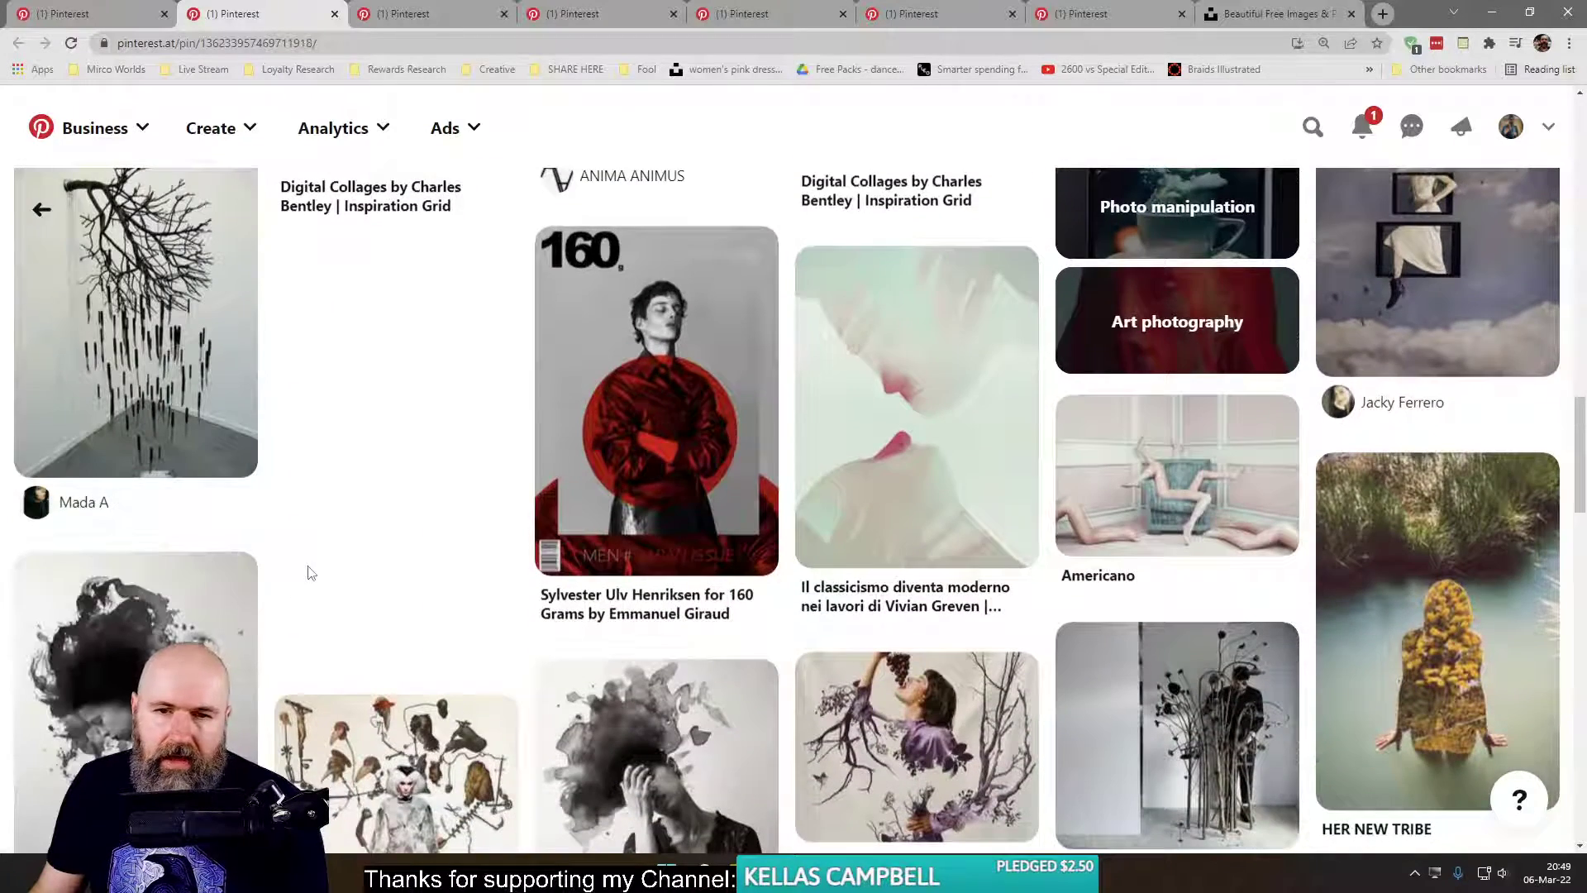
{"action": "scroll", "coordinate": [308, 569], "scroll_direction": "down", "scroll_amount": 5}
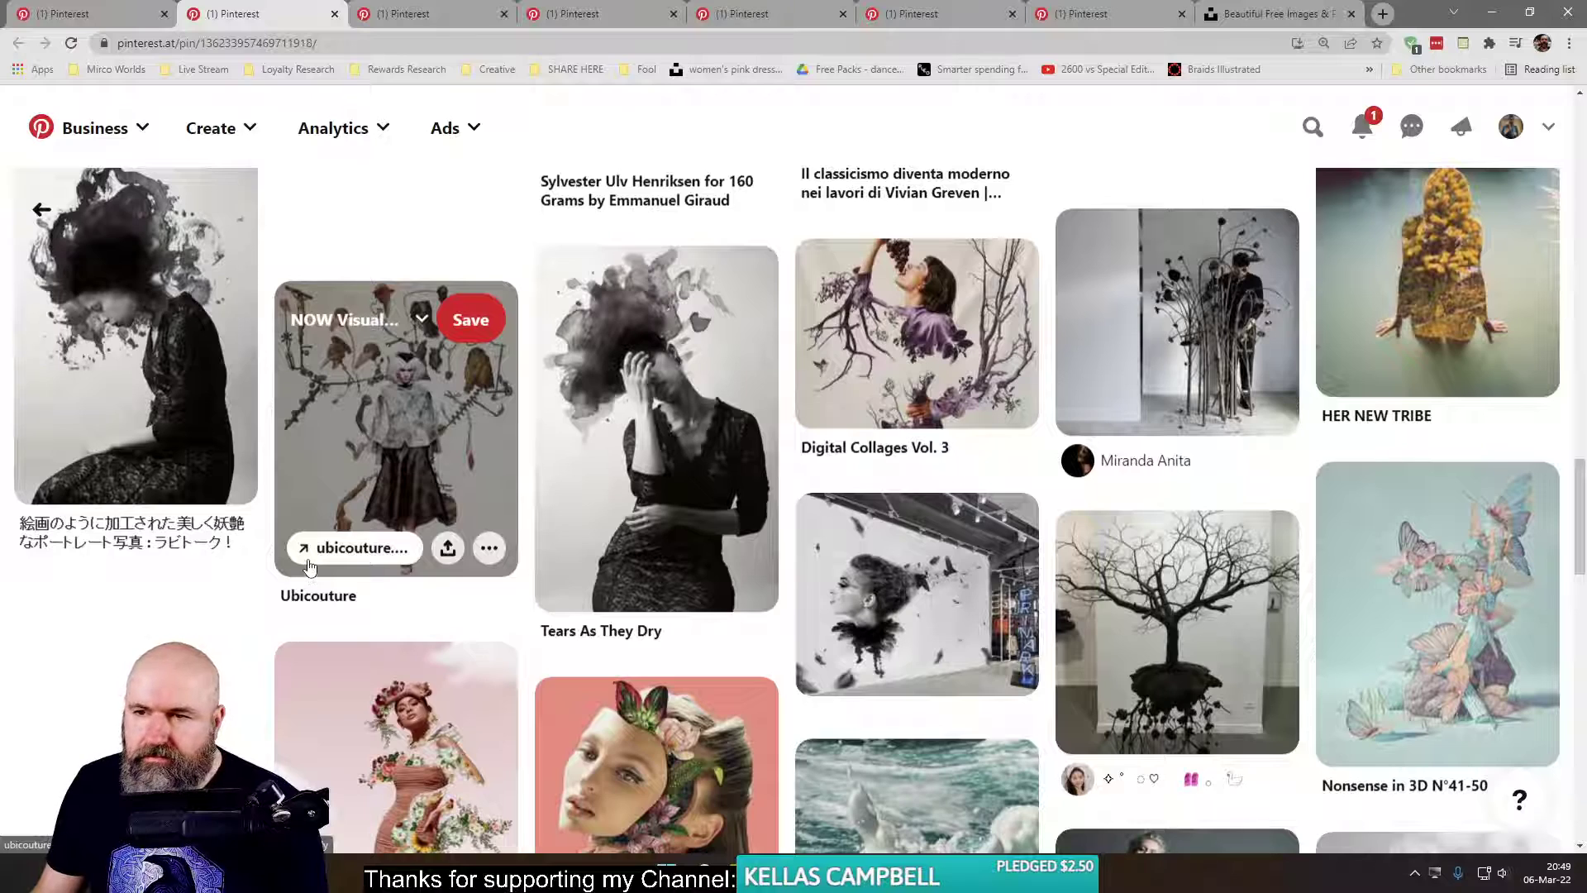
{"action": "scroll", "coordinate": [310, 574], "scroll_direction": "down", "scroll_amount": 4}
{"action": "scroll", "coordinate": [308, 560], "scroll_direction": "down", "scroll_amount": 1}
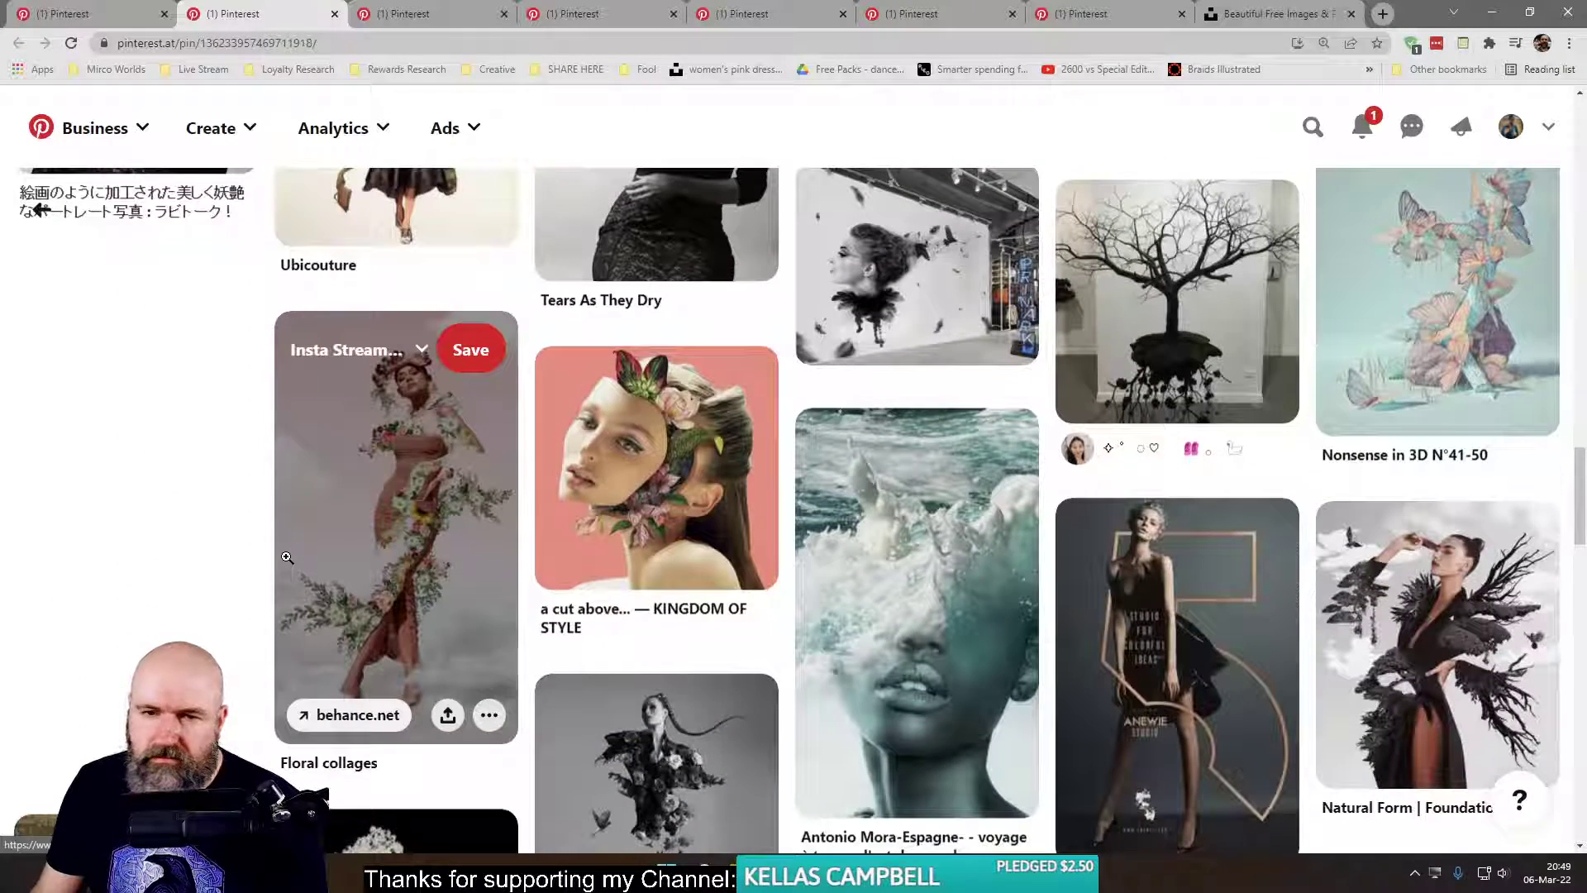
{"action": "scroll", "coordinate": [286, 558], "scroll_direction": "down", "scroll_amount": 3}
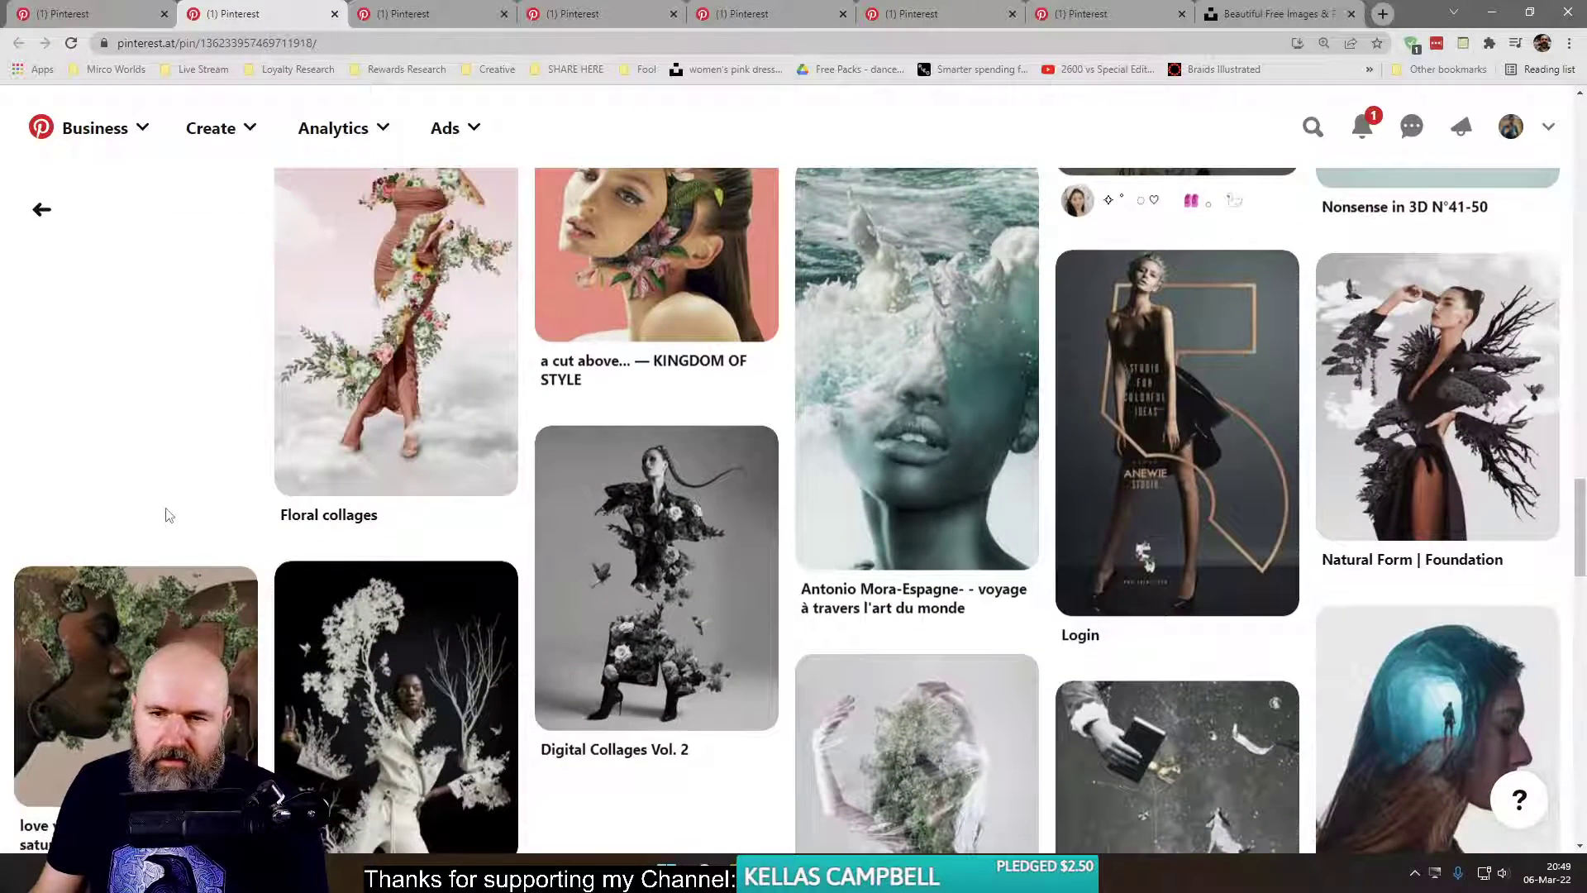
{"action": "scroll", "coordinate": [163, 516], "scroll_direction": "down", "scroll_amount": 5}
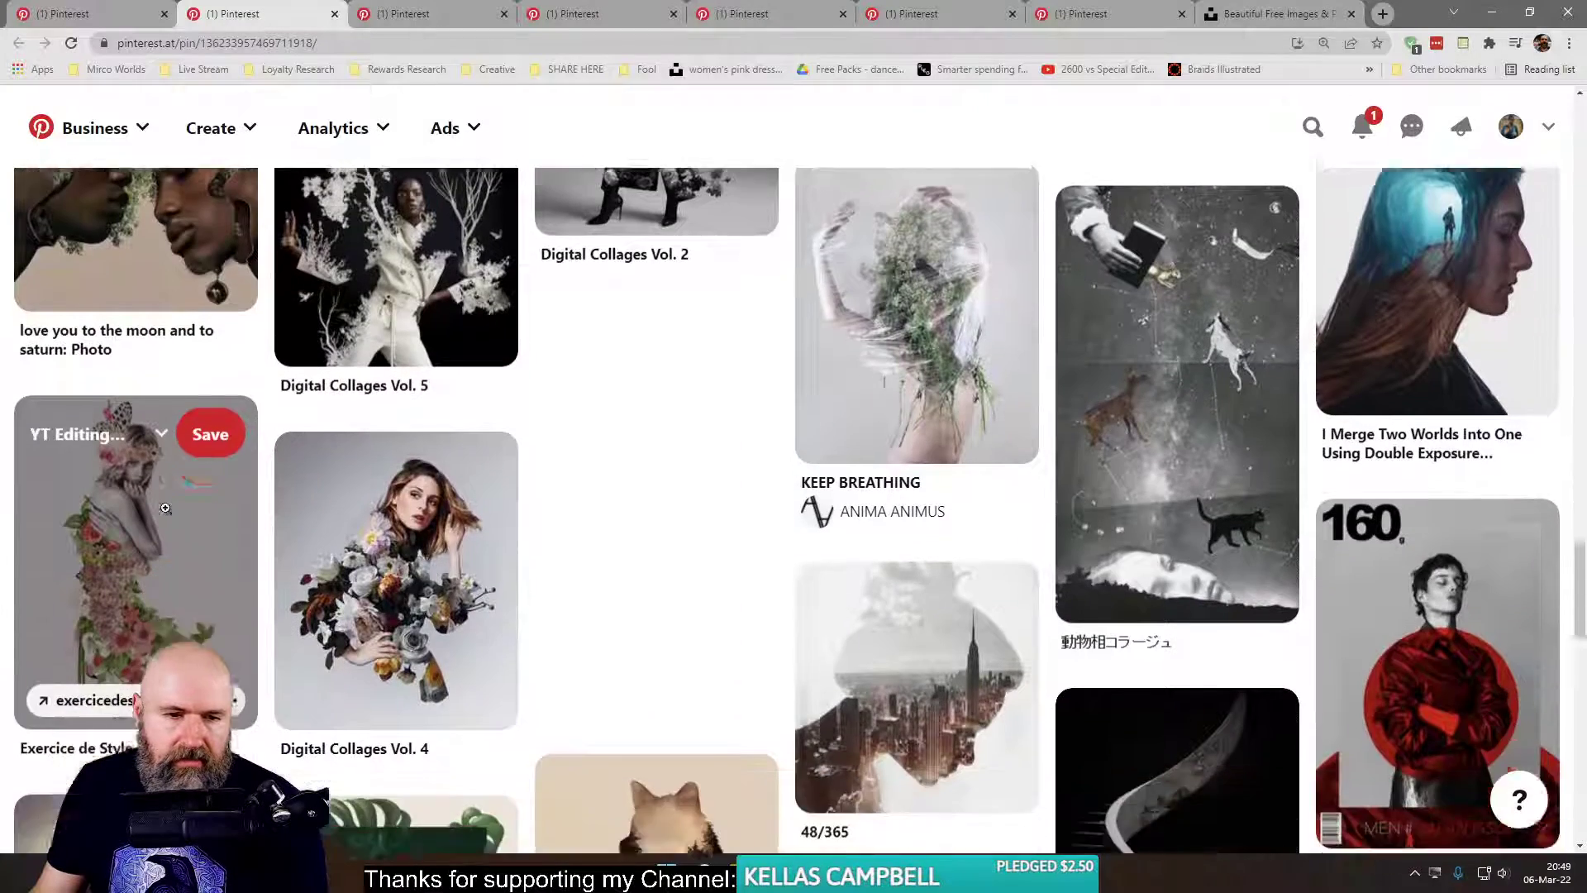
- Open the black-and-white Digital Collages Vol. 2 pin from the similar images in a new tab and view it
{"action": "scroll", "coordinate": [165, 516], "scroll_direction": "up", "scroll_amount": 5}
{"action": "right_click", "coordinate": [604, 447]}
{"action": "left_click", "coordinate": [678, 461]}
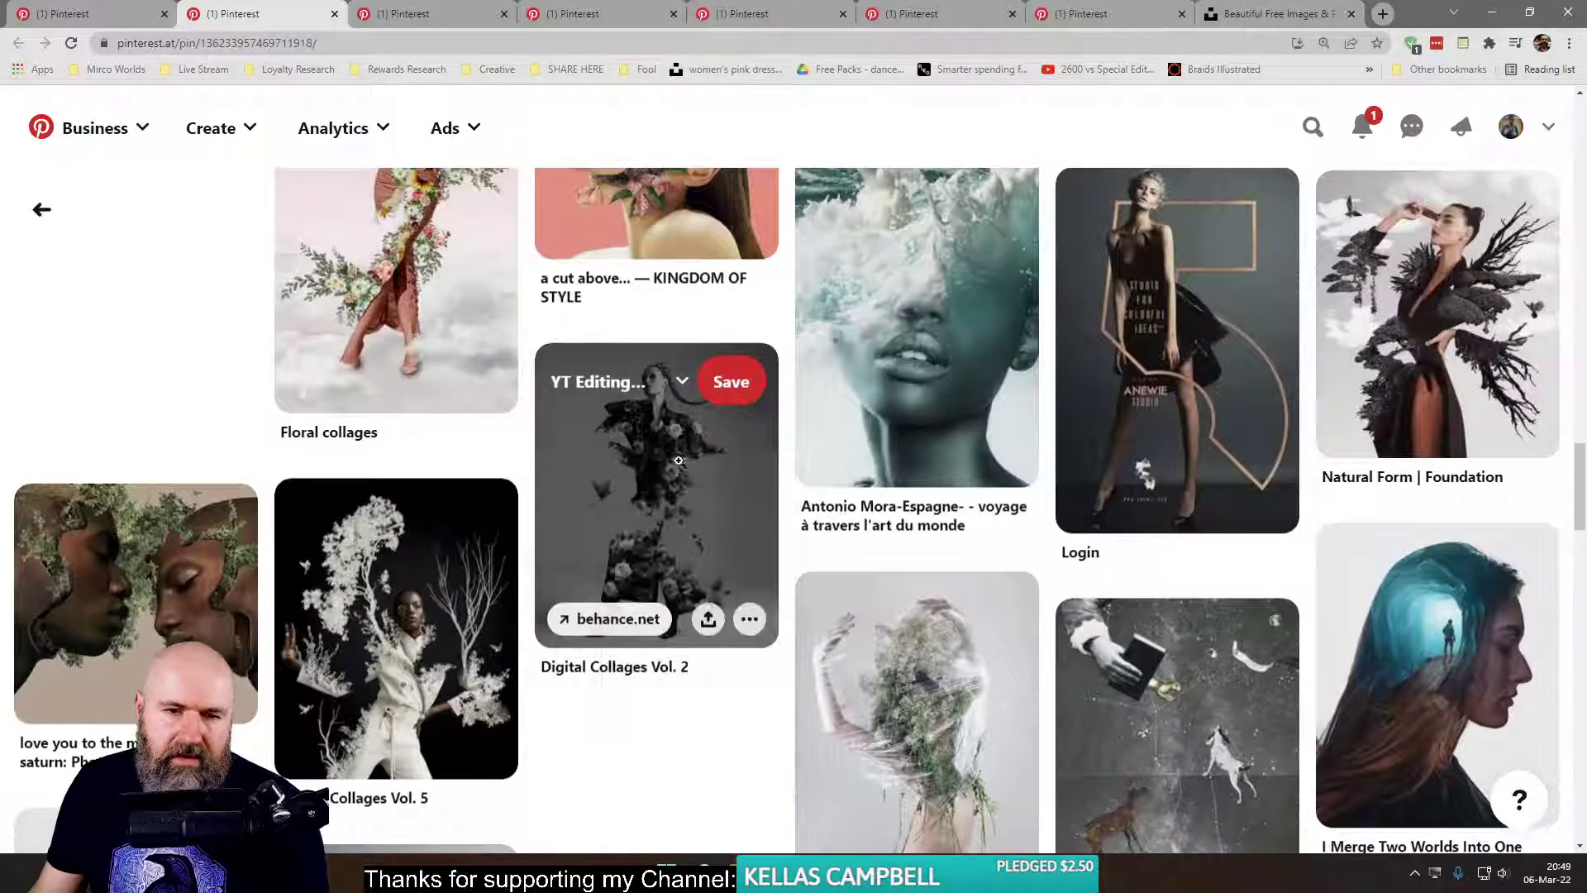
{"action": "left_click", "coordinate": [376, 17]}
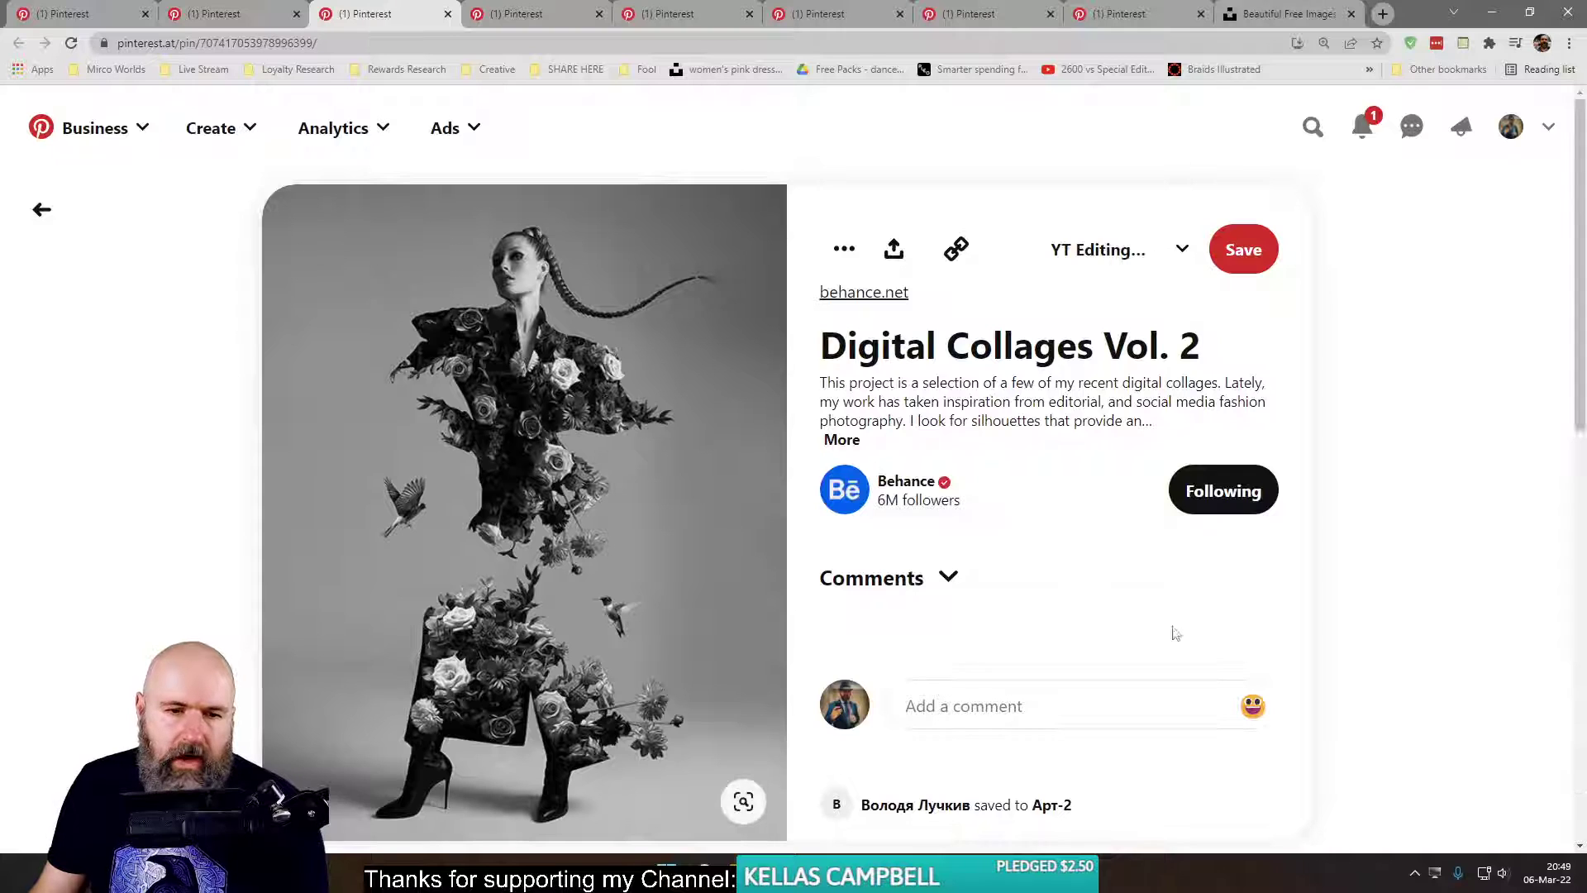
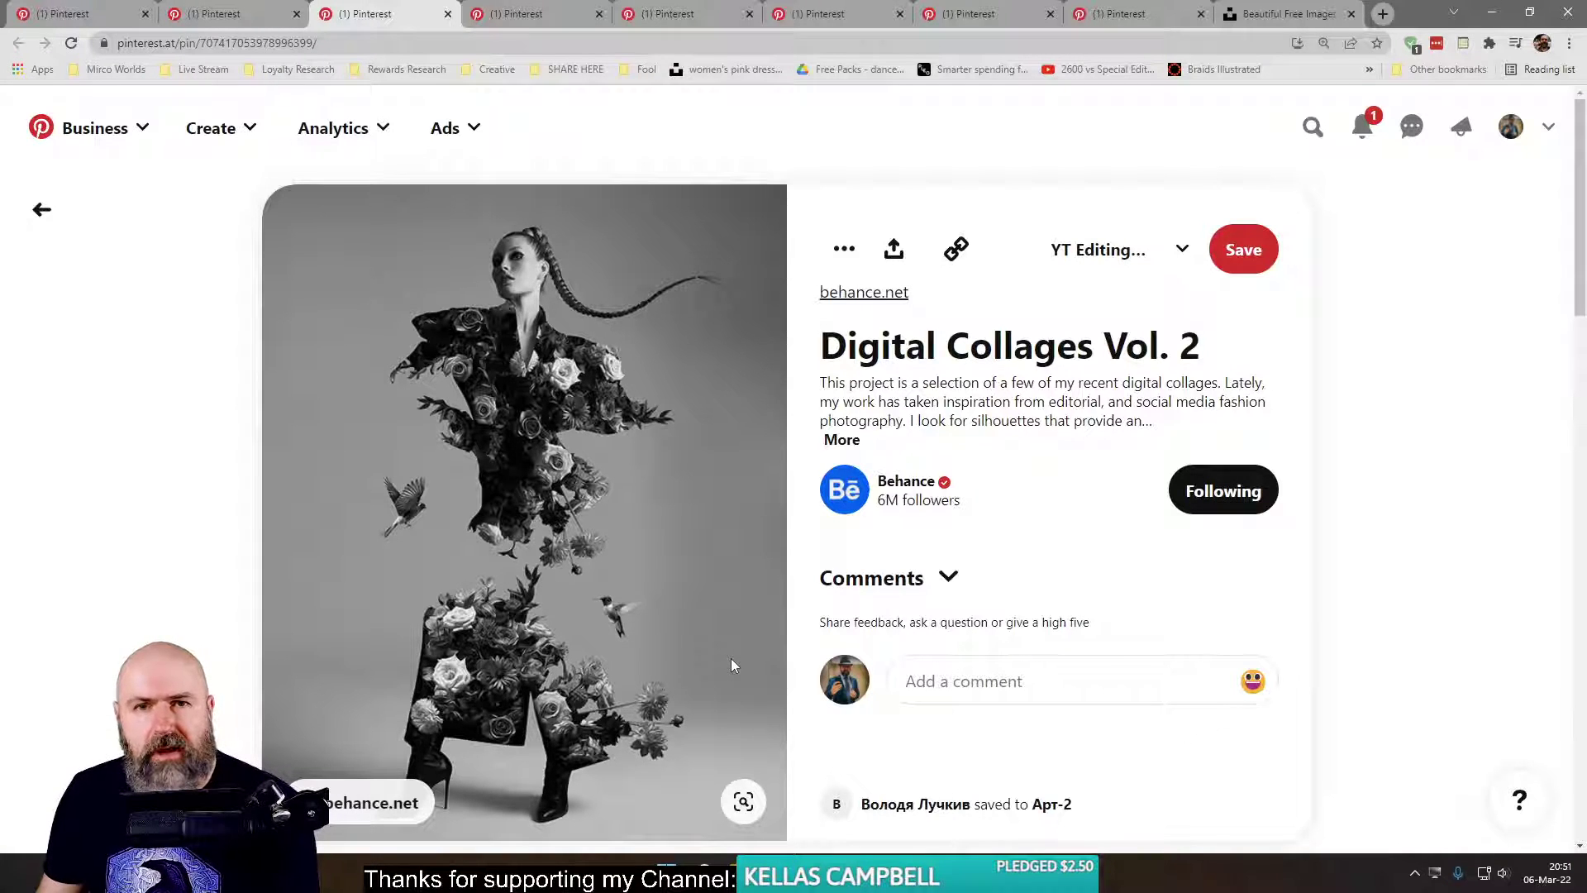
- Return to the similar images and open the book-wings woman and The American Dream 3 pins in new tabs
{"action": "left_click", "coordinate": [198, 18]}
{"action": "scroll", "coordinate": [238, 622], "scroll_direction": "down", "scroll_amount": 6}
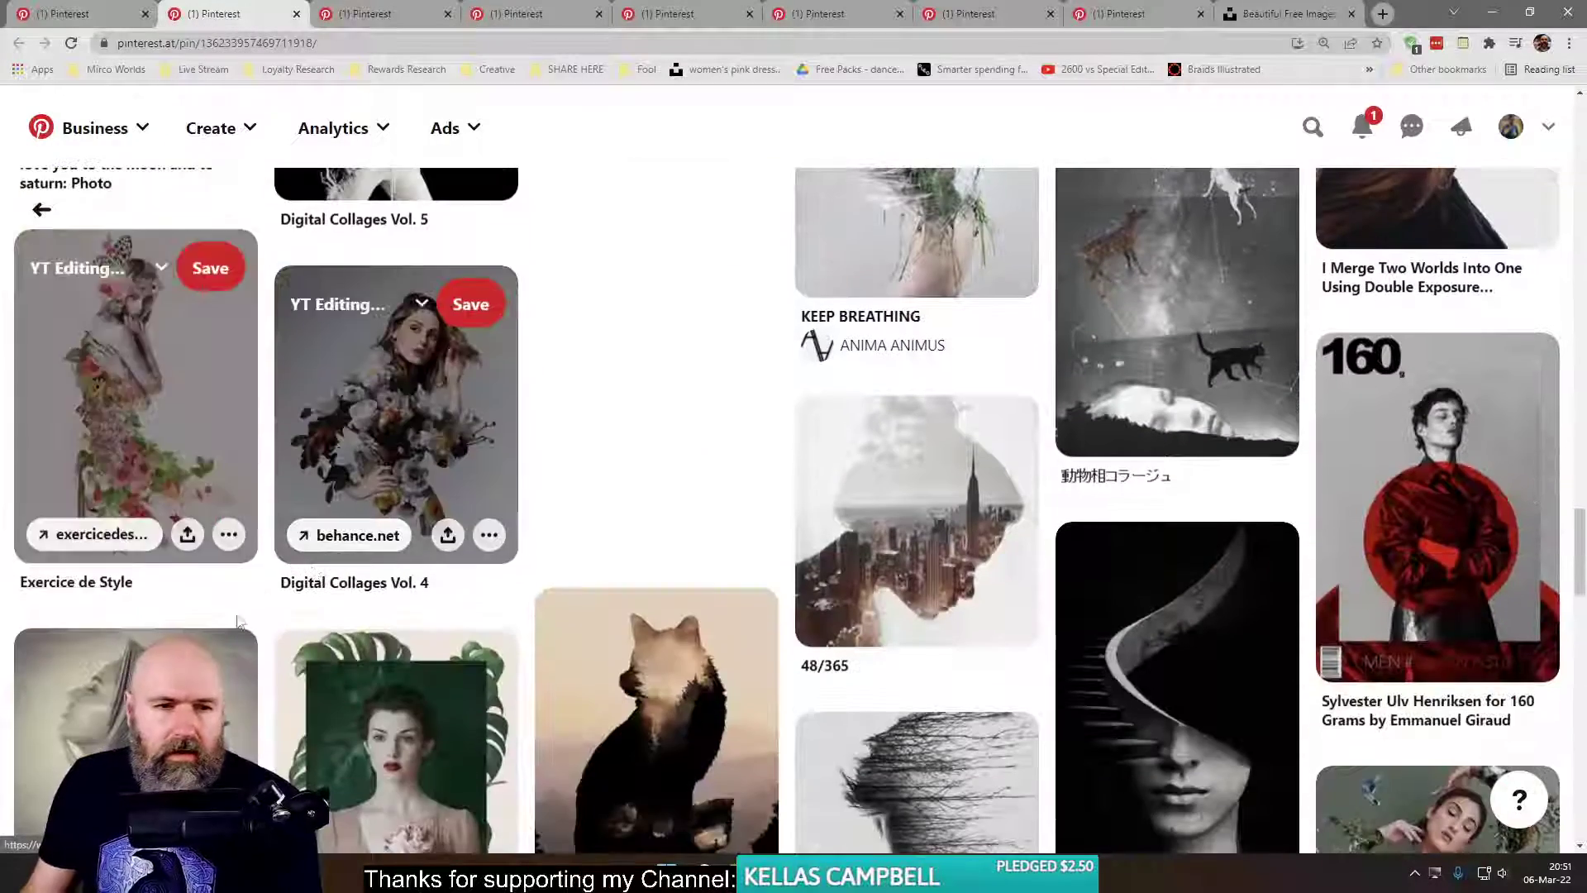
{"action": "scroll", "coordinate": [502, 680], "scroll_direction": "down", "scroll_amount": 9}
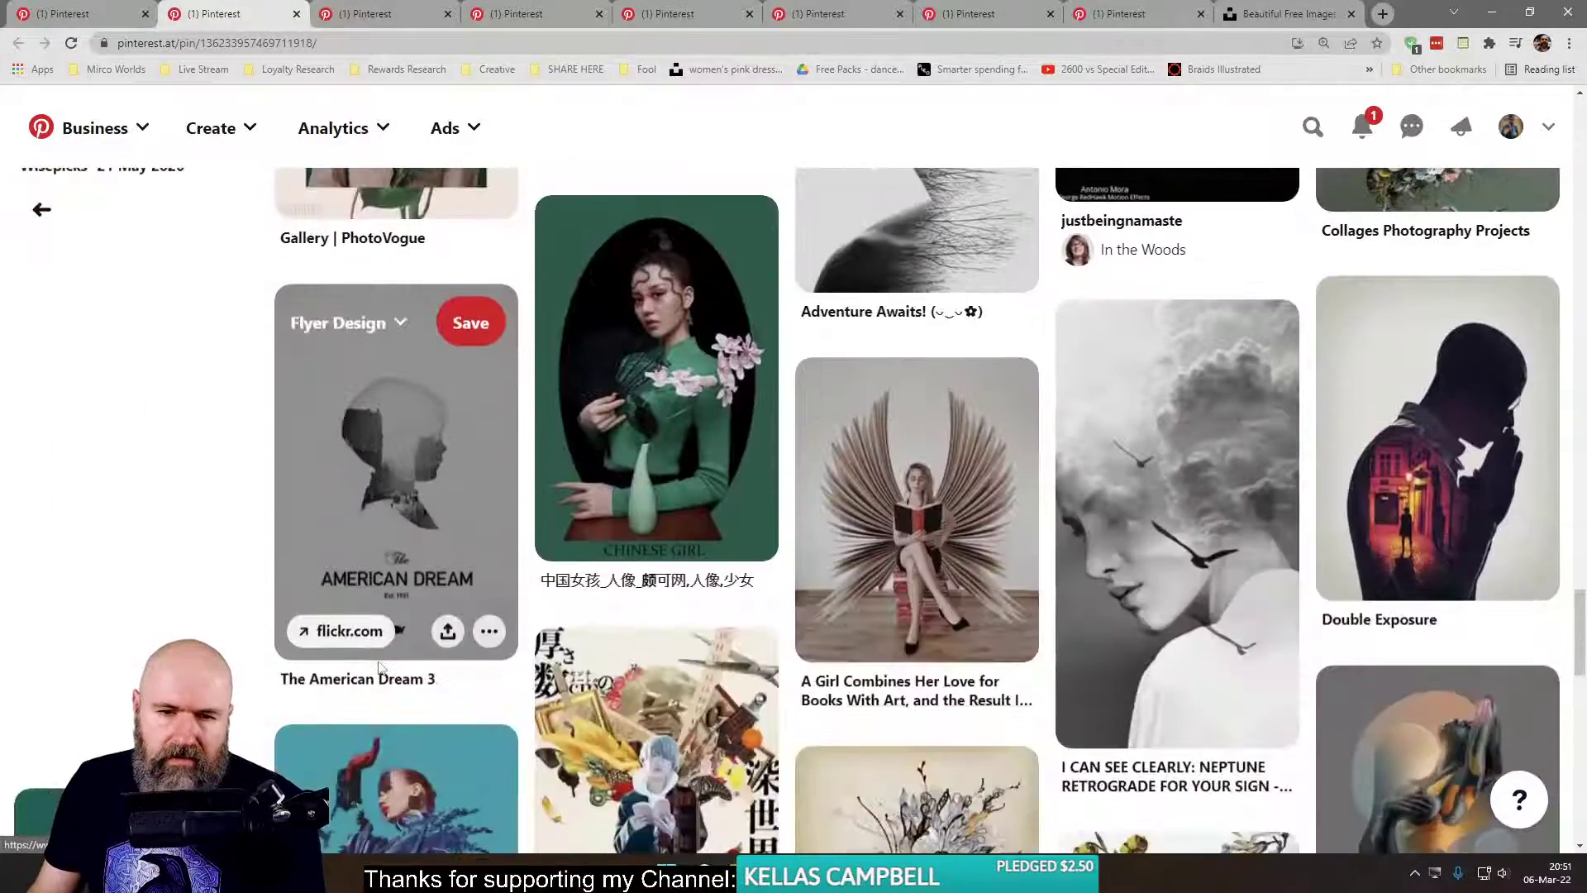
{"action": "right_click", "coordinate": [875, 542]}
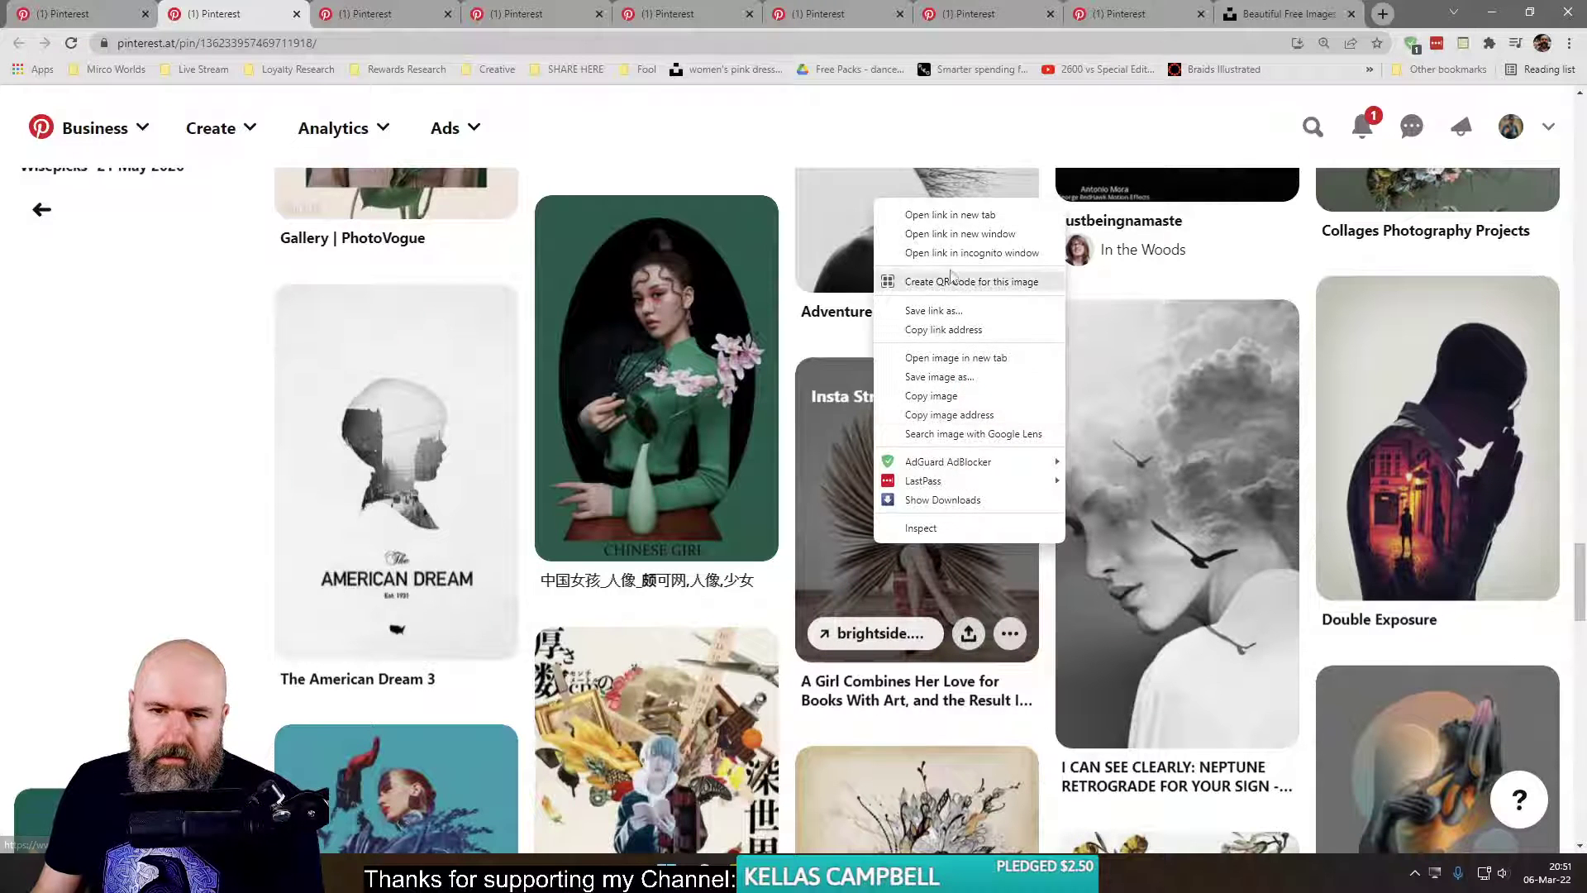
{"action": "left_click", "coordinate": [951, 215]}
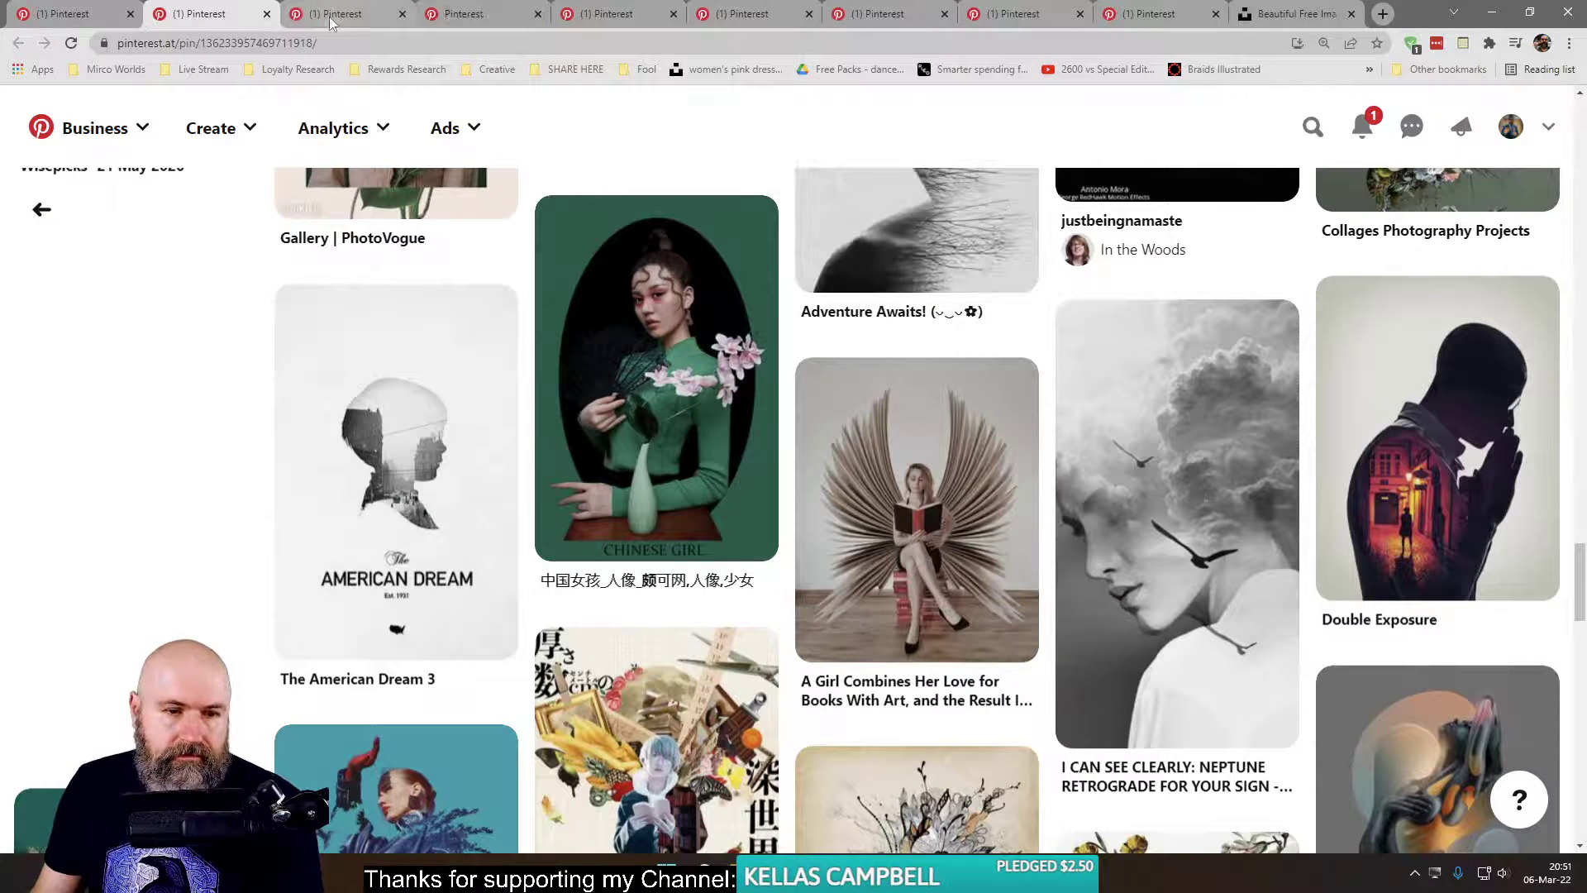
{"action": "right_click", "coordinate": [377, 382]}
{"action": "left_click", "coordinate": [447, 397]}
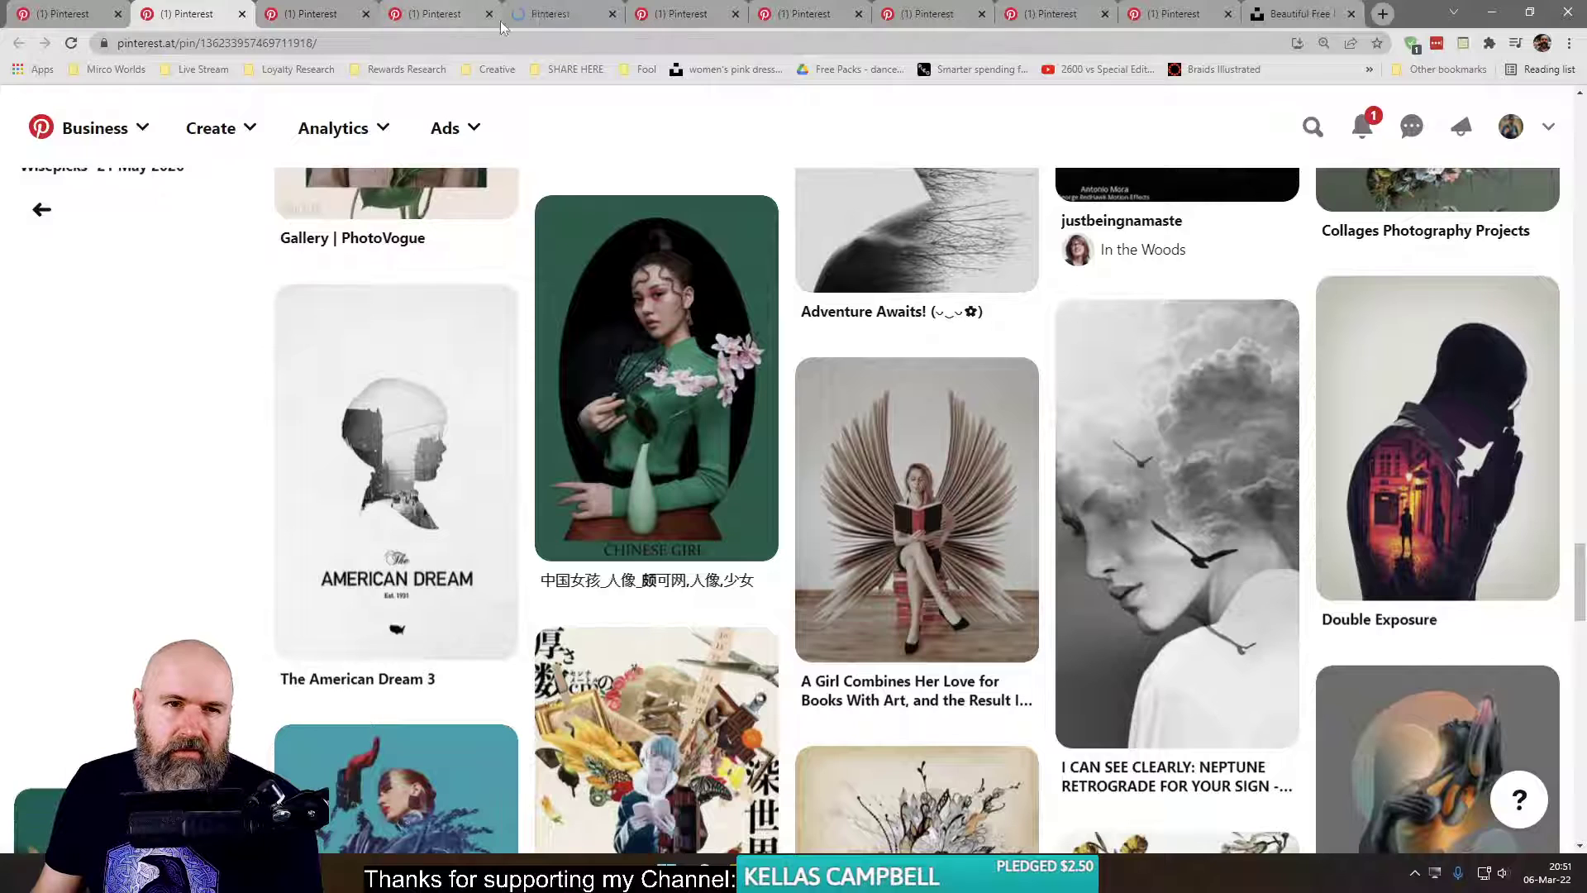
- Examine the city silhouette double exposure in The American Dream 3 pin
{"action": "left_click", "coordinate": [502, 27]}
{"action": "scroll", "coordinate": [178, 532], "scroll_direction": "down", "scroll_amount": 1}
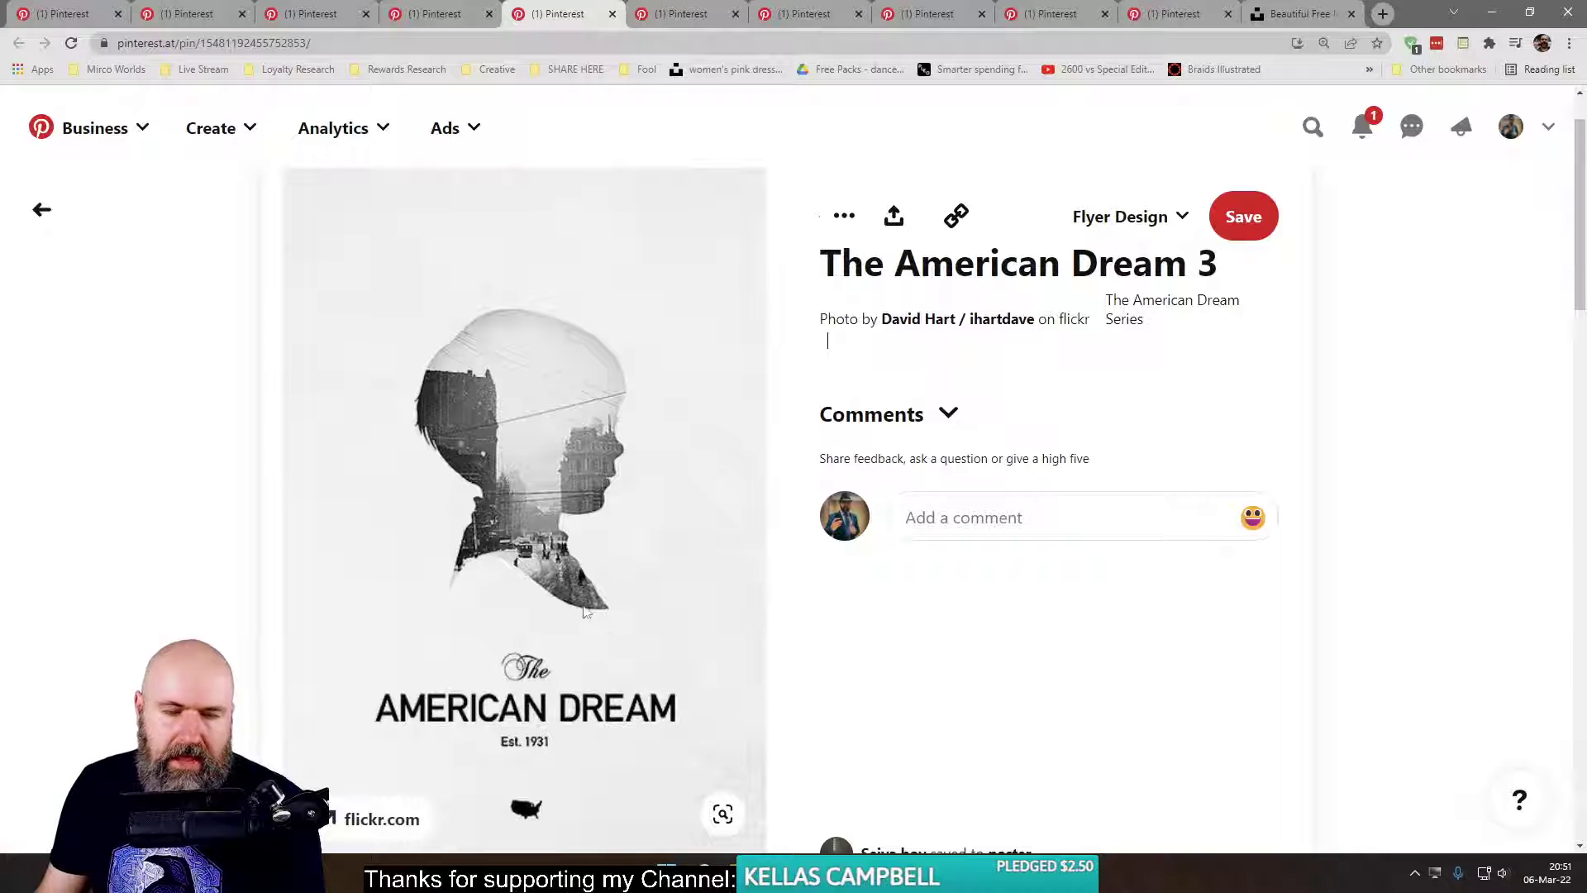
{"action": "scroll", "coordinate": [588, 612], "scroll_direction": "down", "scroll_amount": 3}
{"action": "scroll", "coordinate": [110, 631], "scroll_direction": "up", "scroll_amount": 3}
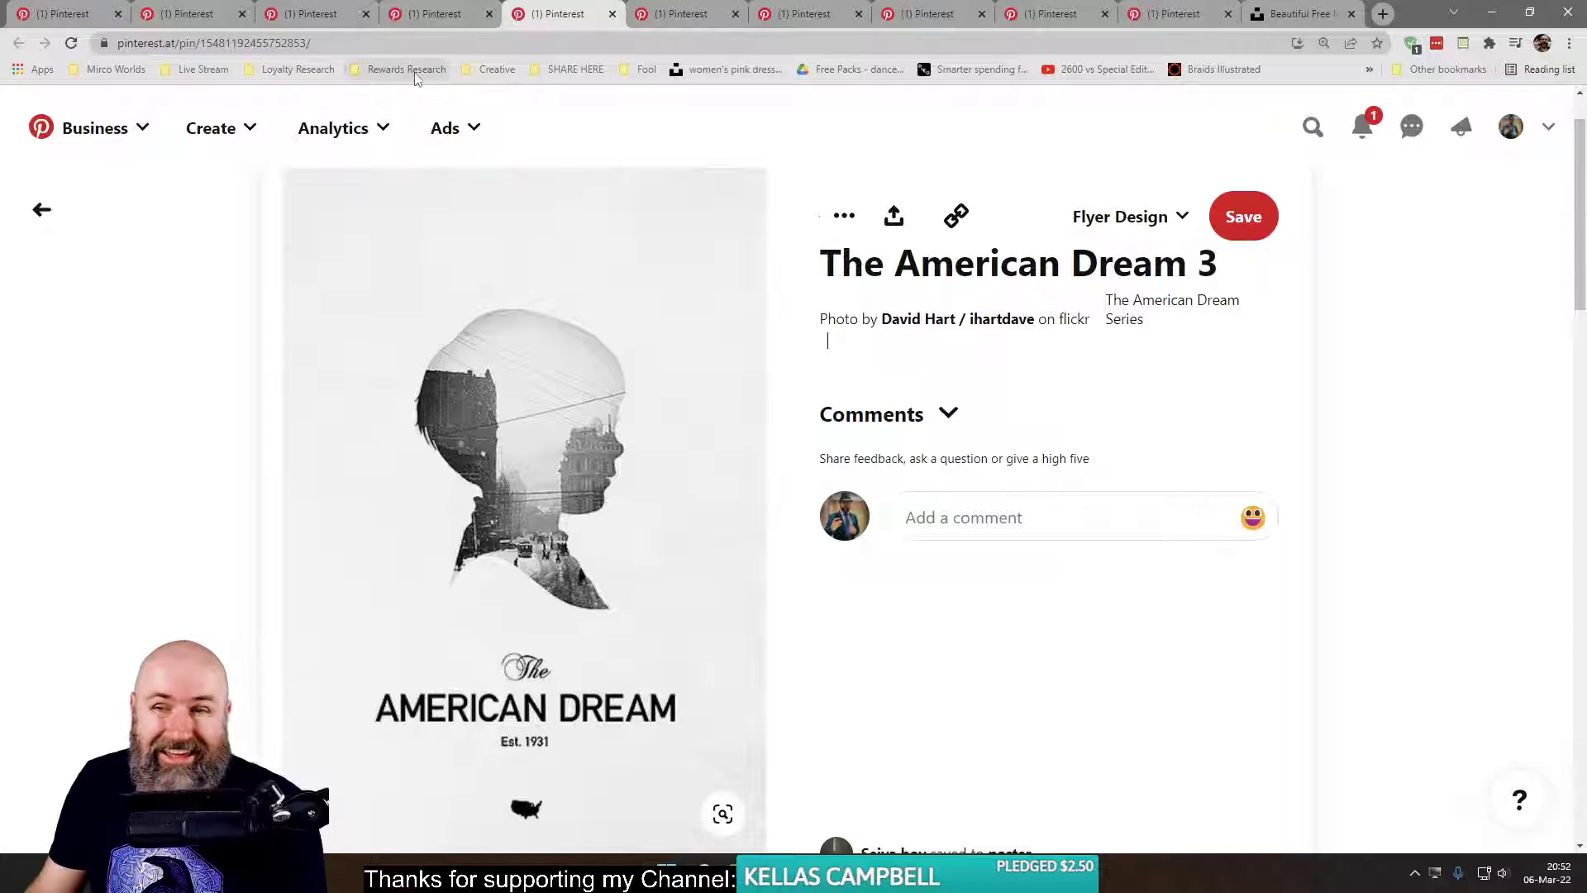
- View the book-wings woman pin and compare it with the Digital Collages Vol. 2 pin
{"action": "left_click", "coordinate": [433, 19]}
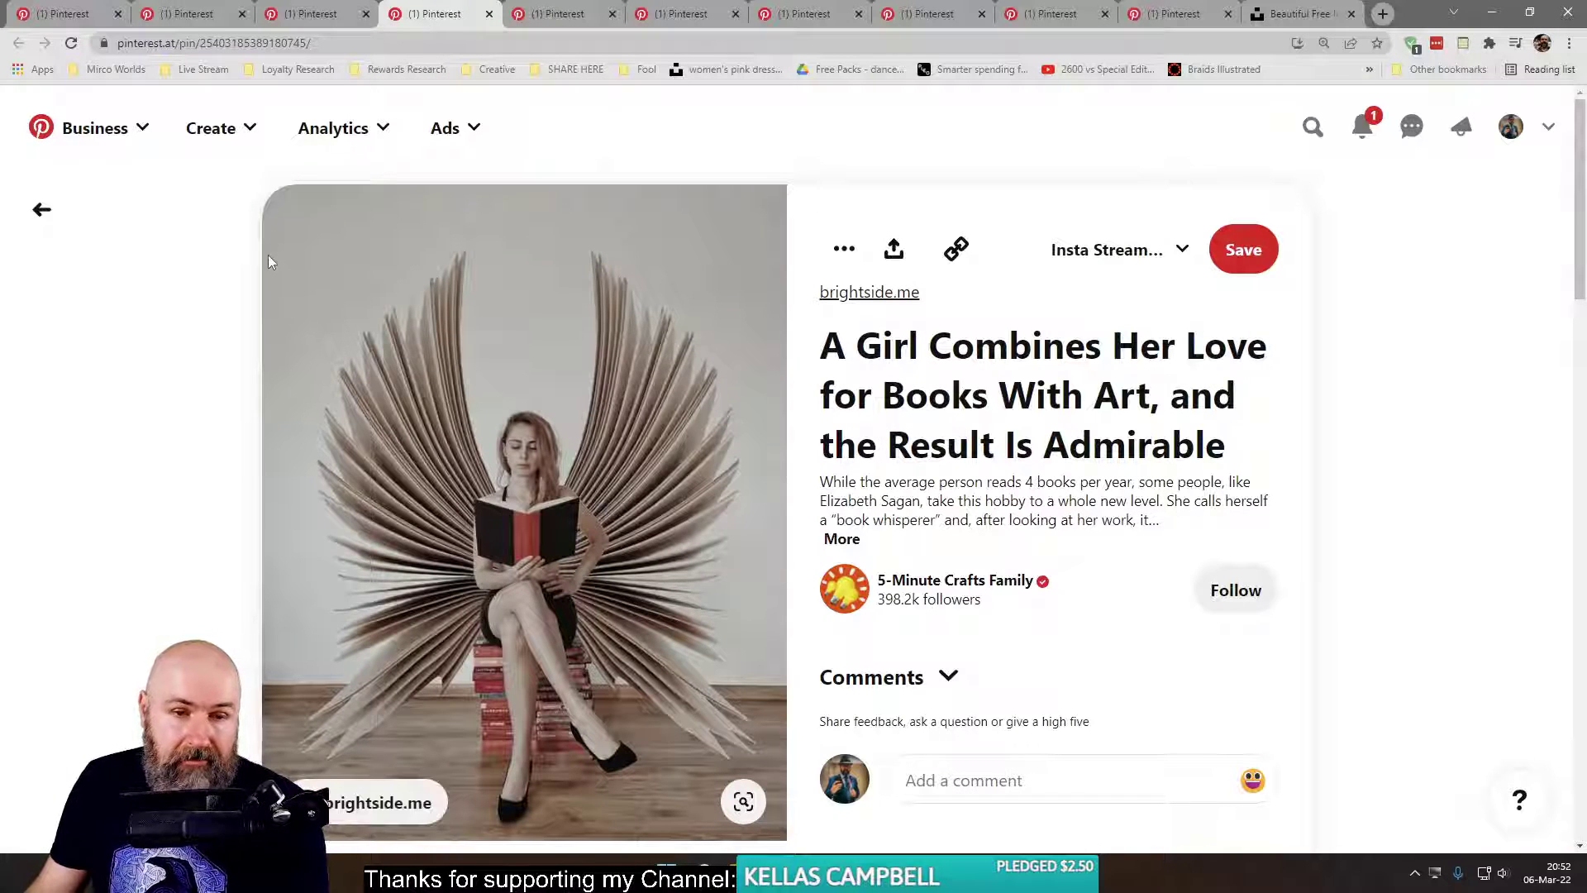
{"action": "left_click", "coordinate": [322, 20]}
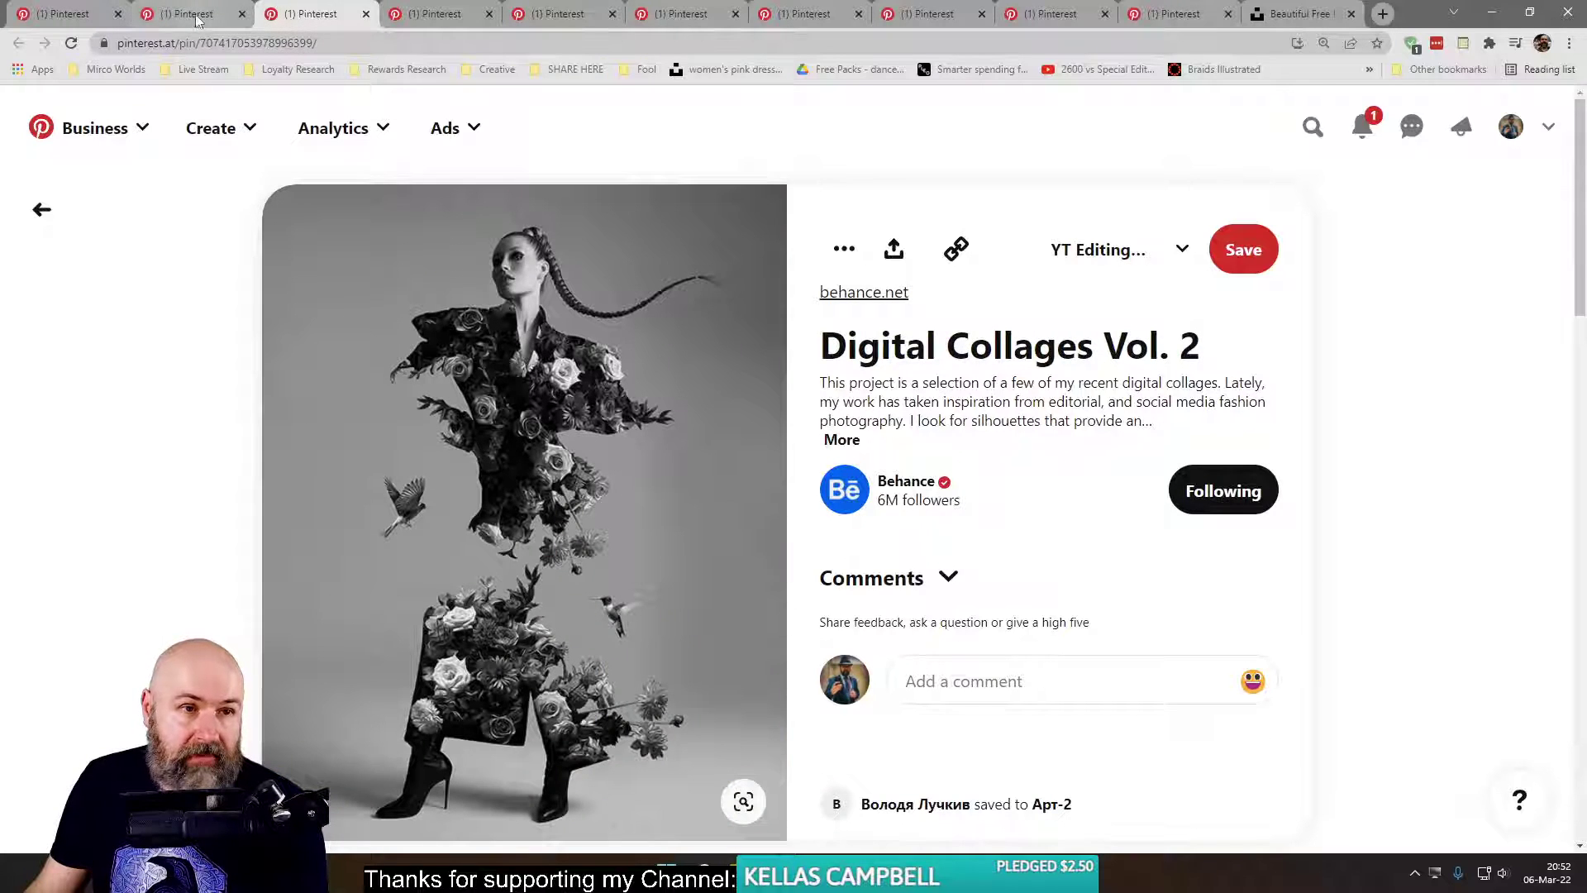
{"action": "left_click", "coordinate": [414, 17]}
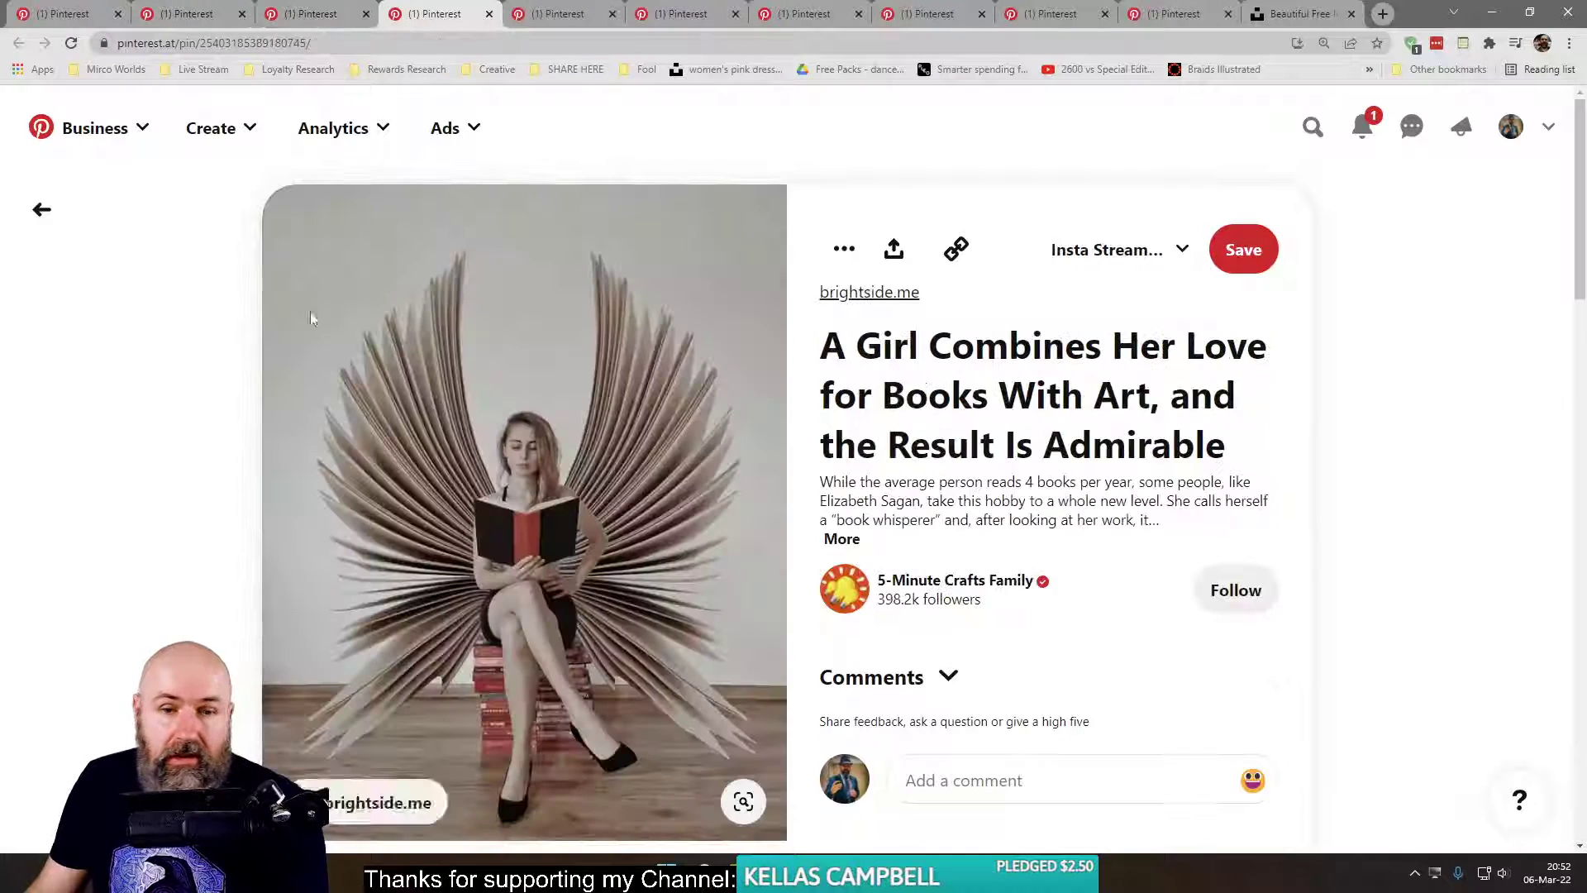
- Open the forest silhouette and boat portrait pins from the book pin's similar images in new tabs, and view the forest silhouette
{"action": "scroll", "coordinate": [206, 381], "scroll_direction": "down", "scroll_amount": 8}
{"action": "scroll", "coordinate": [206, 380], "scroll_direction": "down", "scroll_amount": 1}
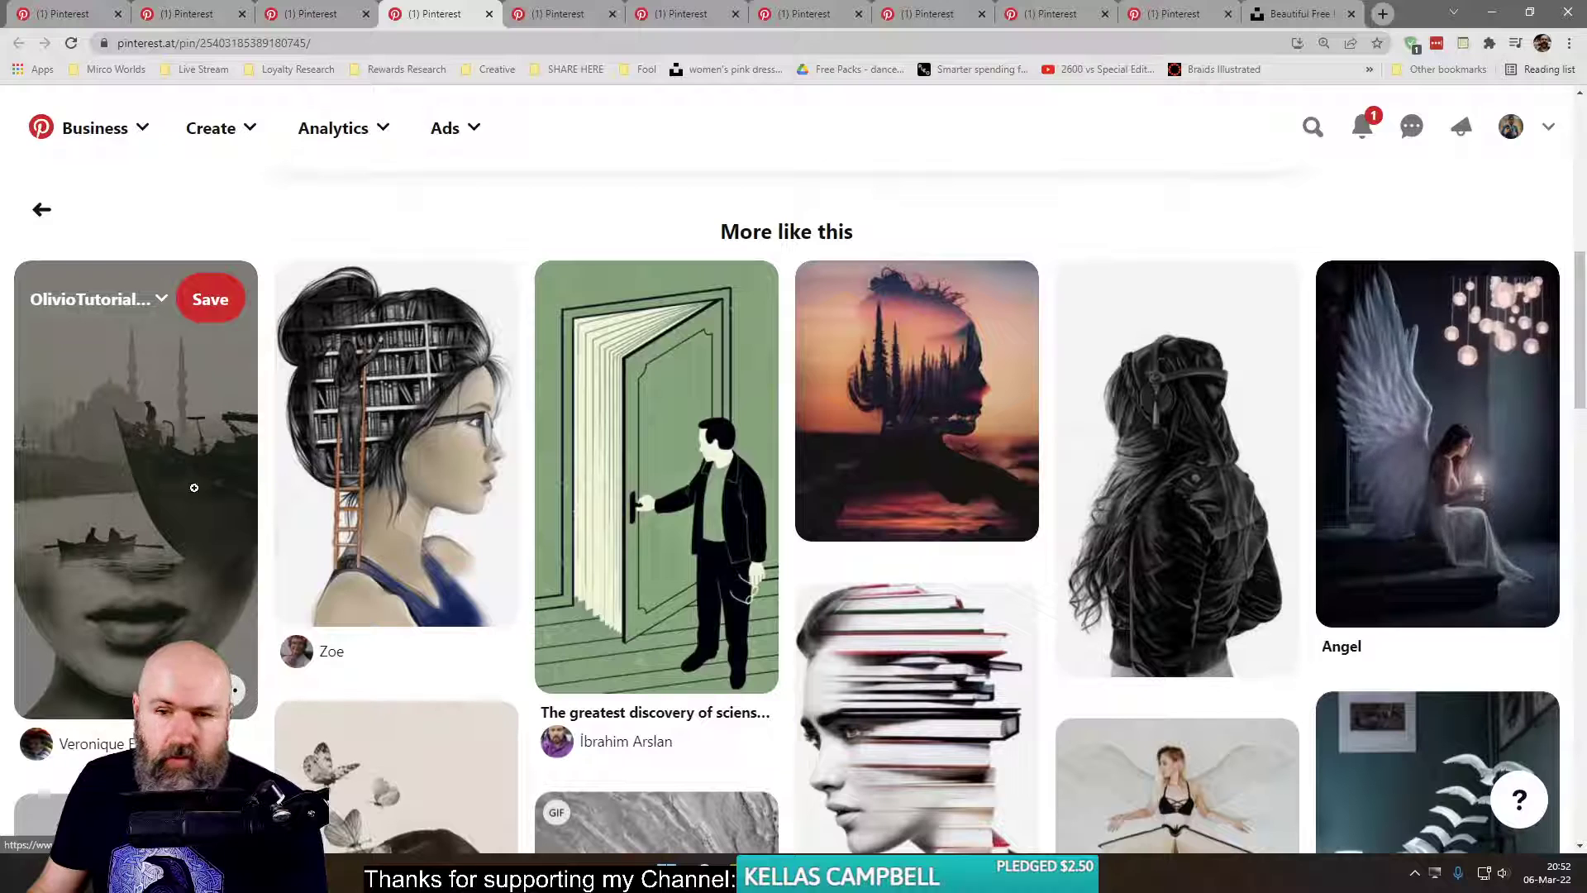
{"action": "right_click", "coordinate": [858, 412]}
{"action": "left_click", "coordinate": [897, 428]}
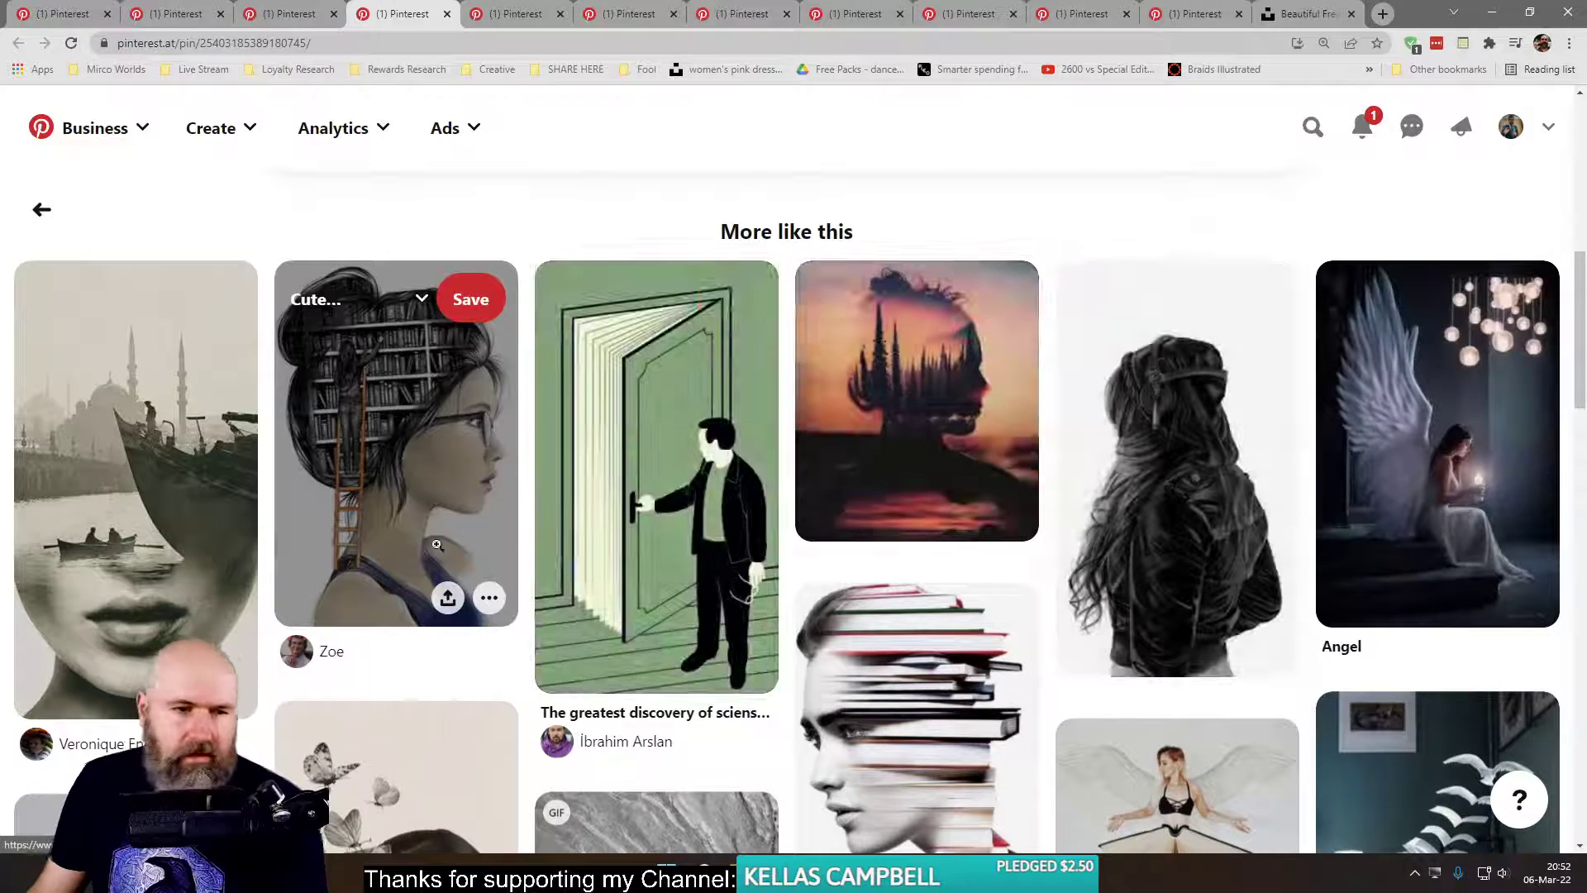
{"action": "right_click", "coordinate": [170, 424]}
{"action": "left_click", "coordinate": [236, 444]}
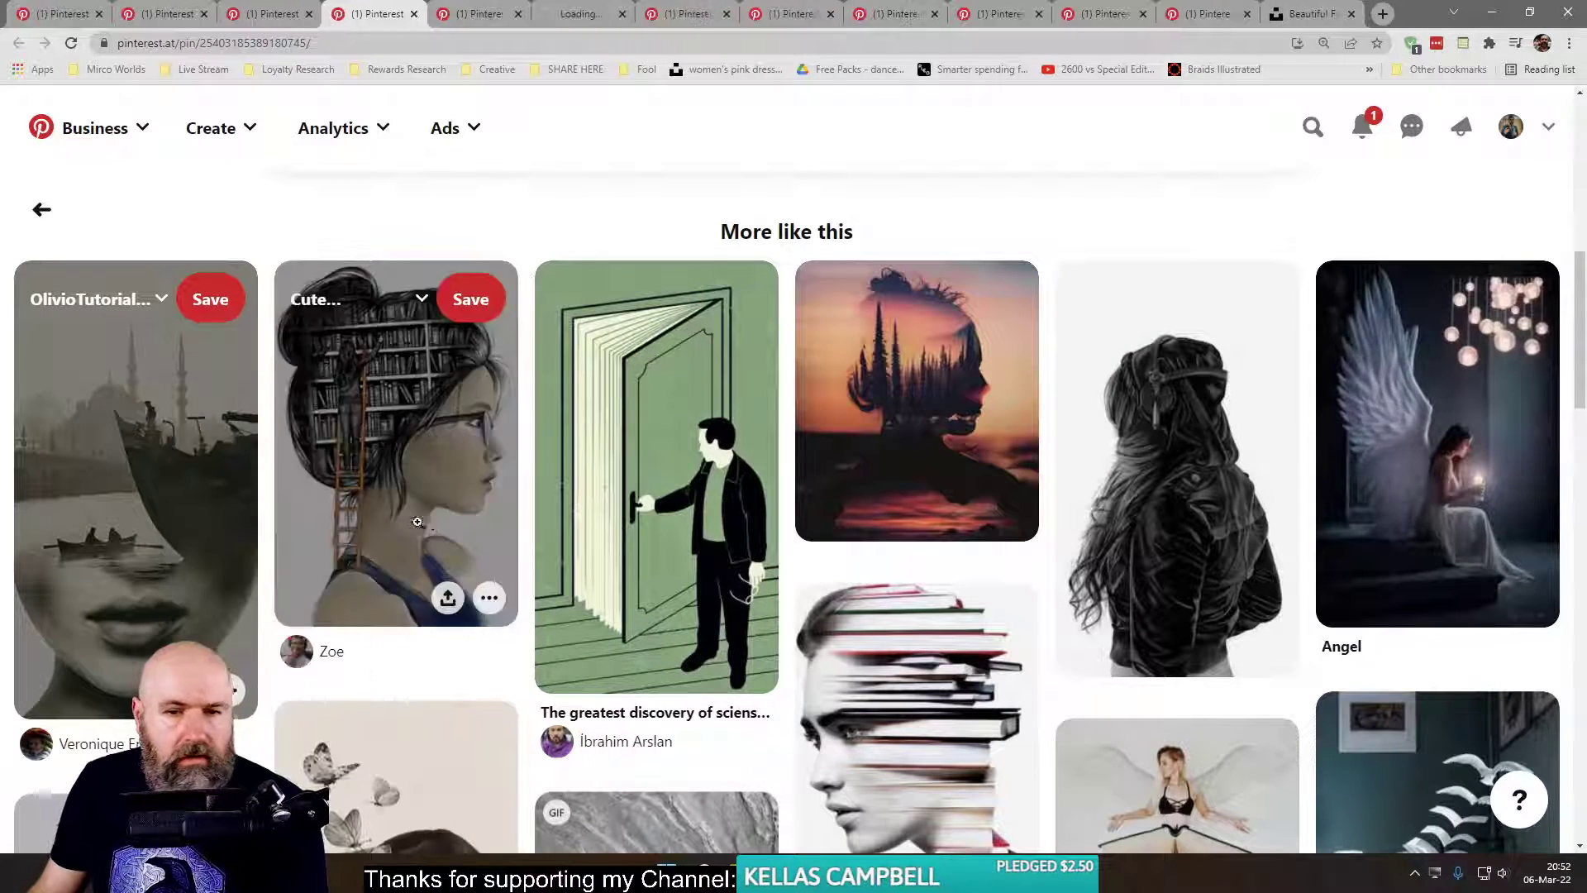
{"action": "scroll", "coordinate": [490, 489], "scroll_direction": "down", "scroll_amount": 5}
{"action": "left_click", "coordinate": [500, 20]}
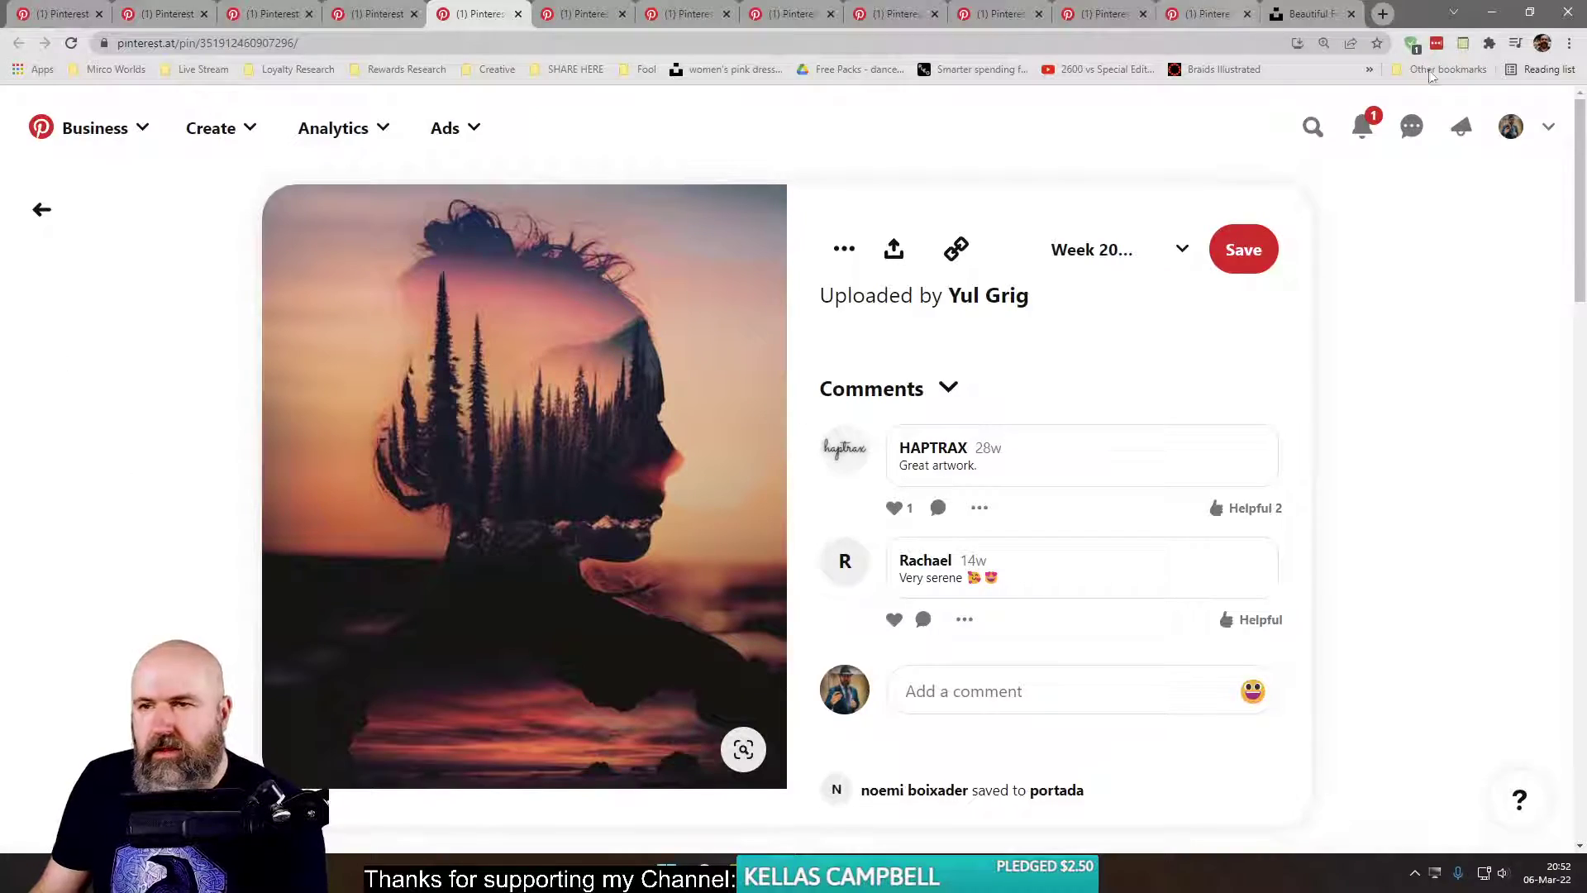
- Load youtube.com in a new tab and go to the signed-in account's own channel page
{"action": "left_click", "coordinate": [1381, 17]}
{"action": "type", "text": "yo"}
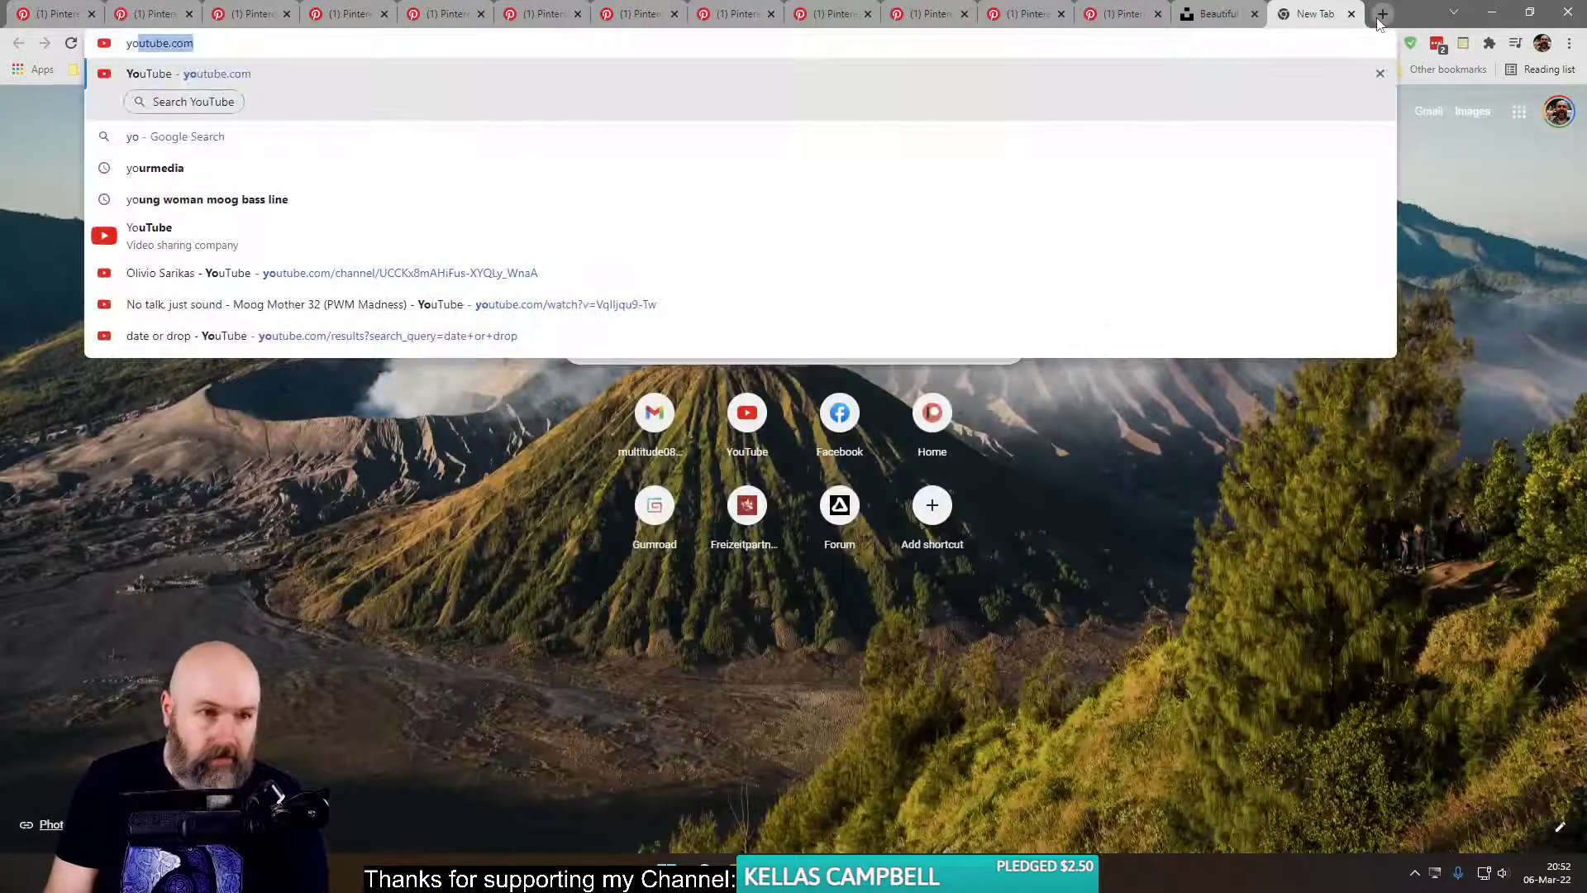
{"action": "key", "text": "Return"}
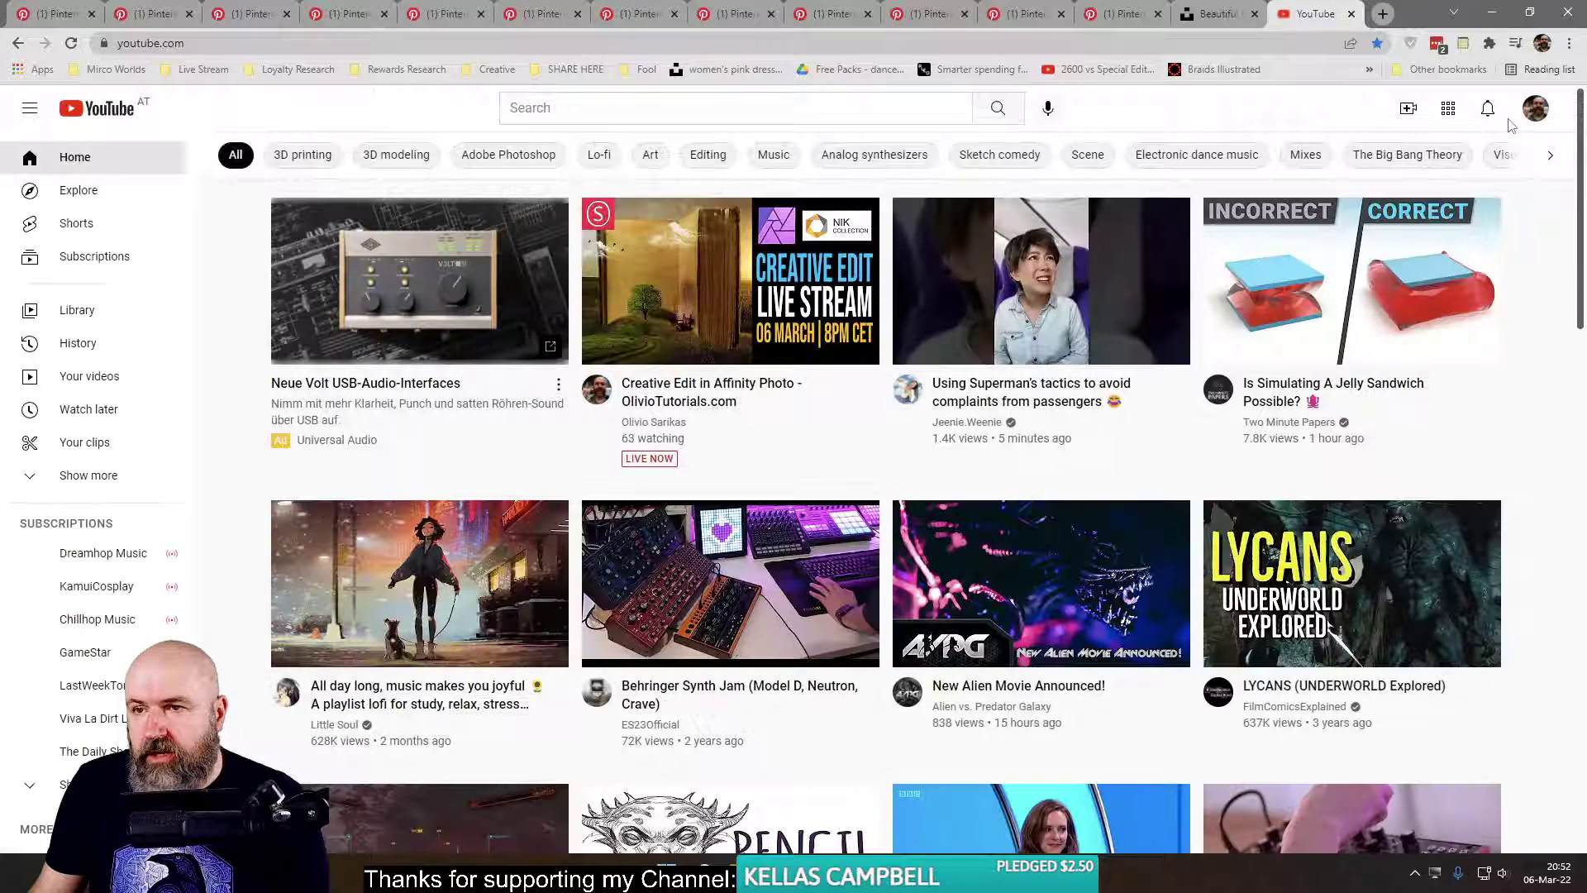
{"action": "left_click", "coordinate": [1535, 108]}
{"action": "left_click", "coordinate": [1397, 215]}
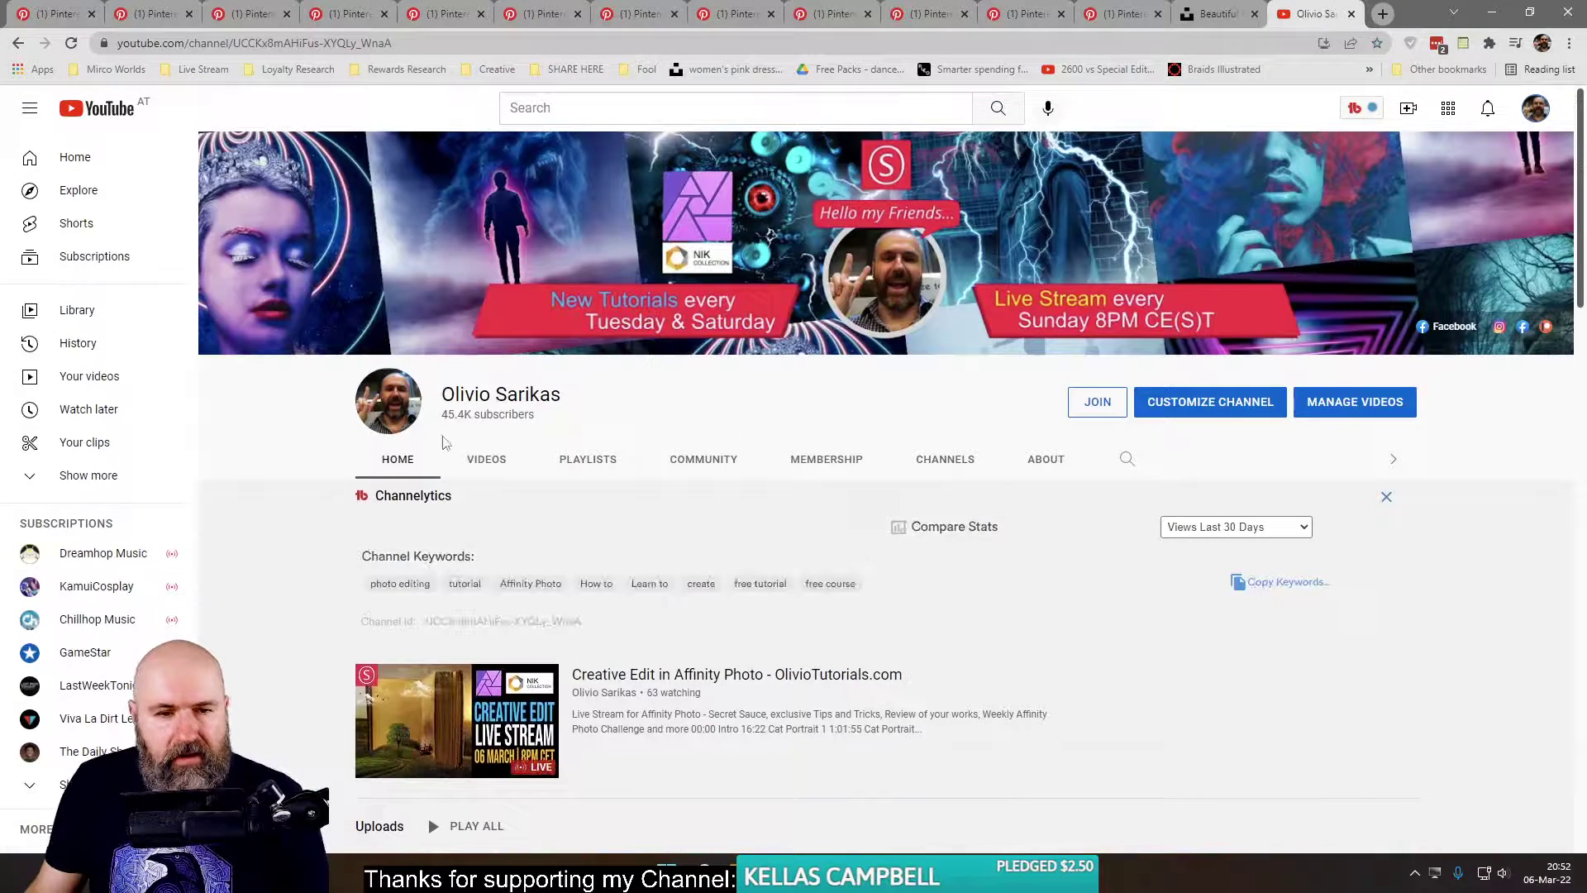
- Search the channel's videos for "double exposure"
{"action": "left_click", "coordinate": [1127, 460]}
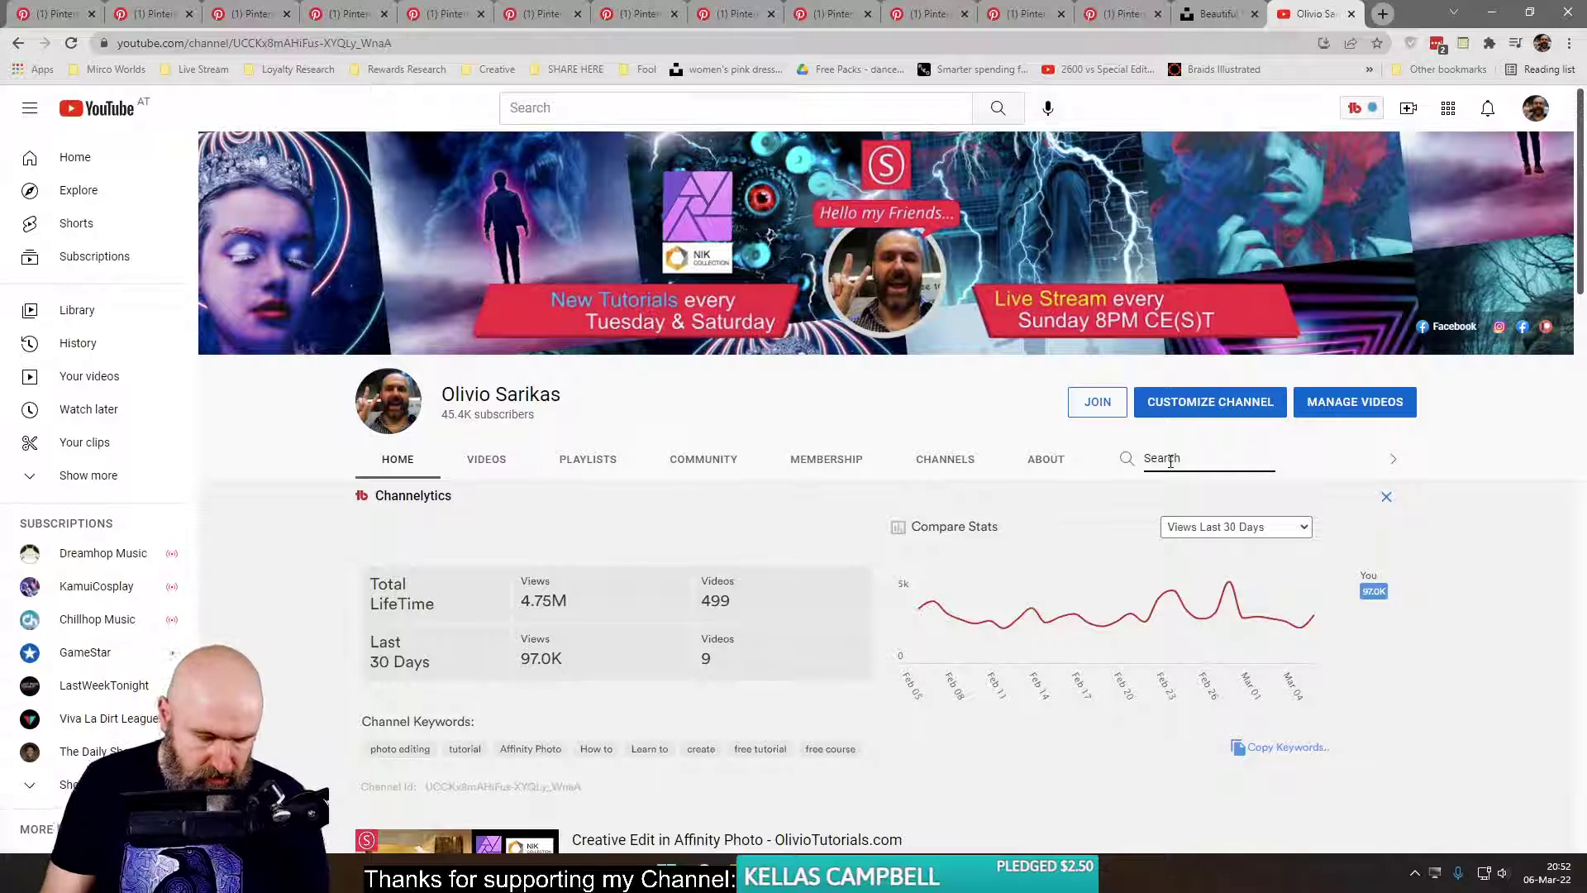
{"action": "type", "text": "double "}
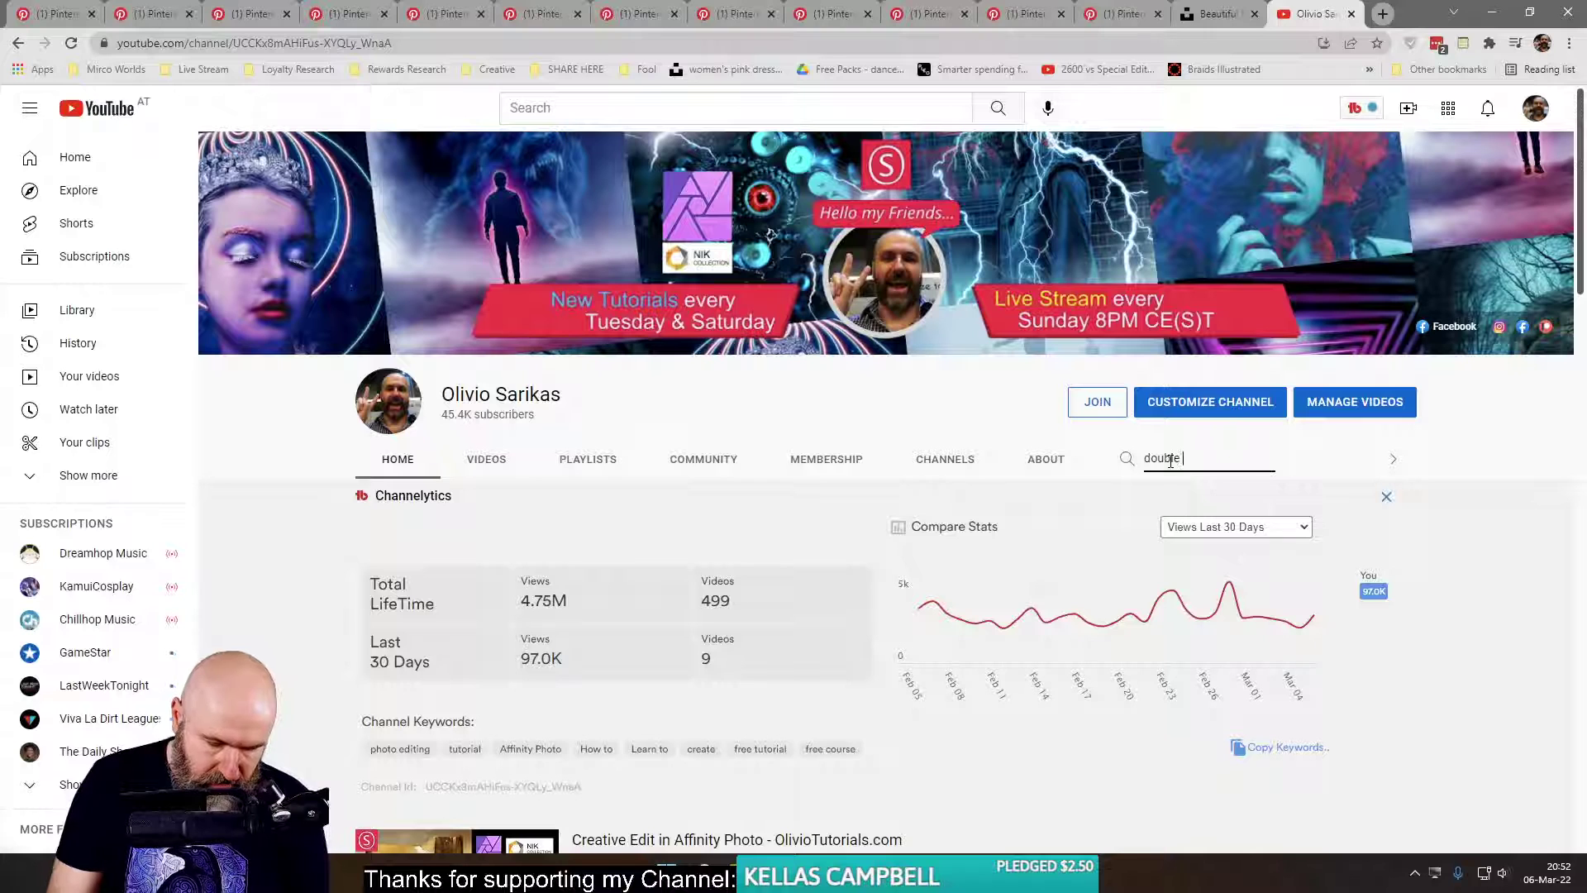
{"action": "type", "text": "exposure"}
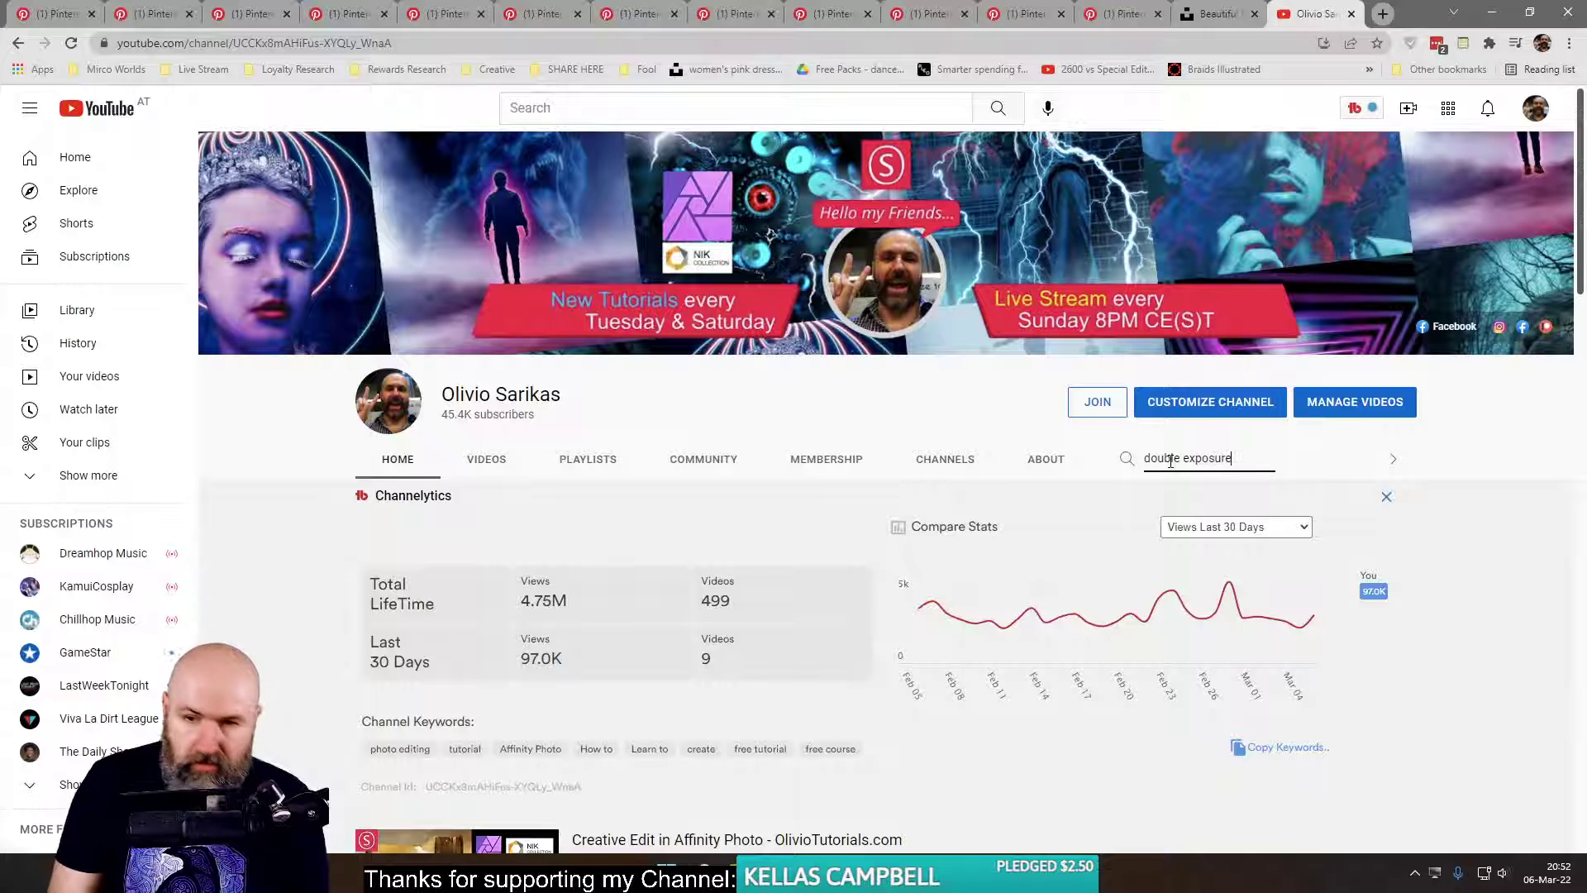
{"action": "key", "text": "Return"}
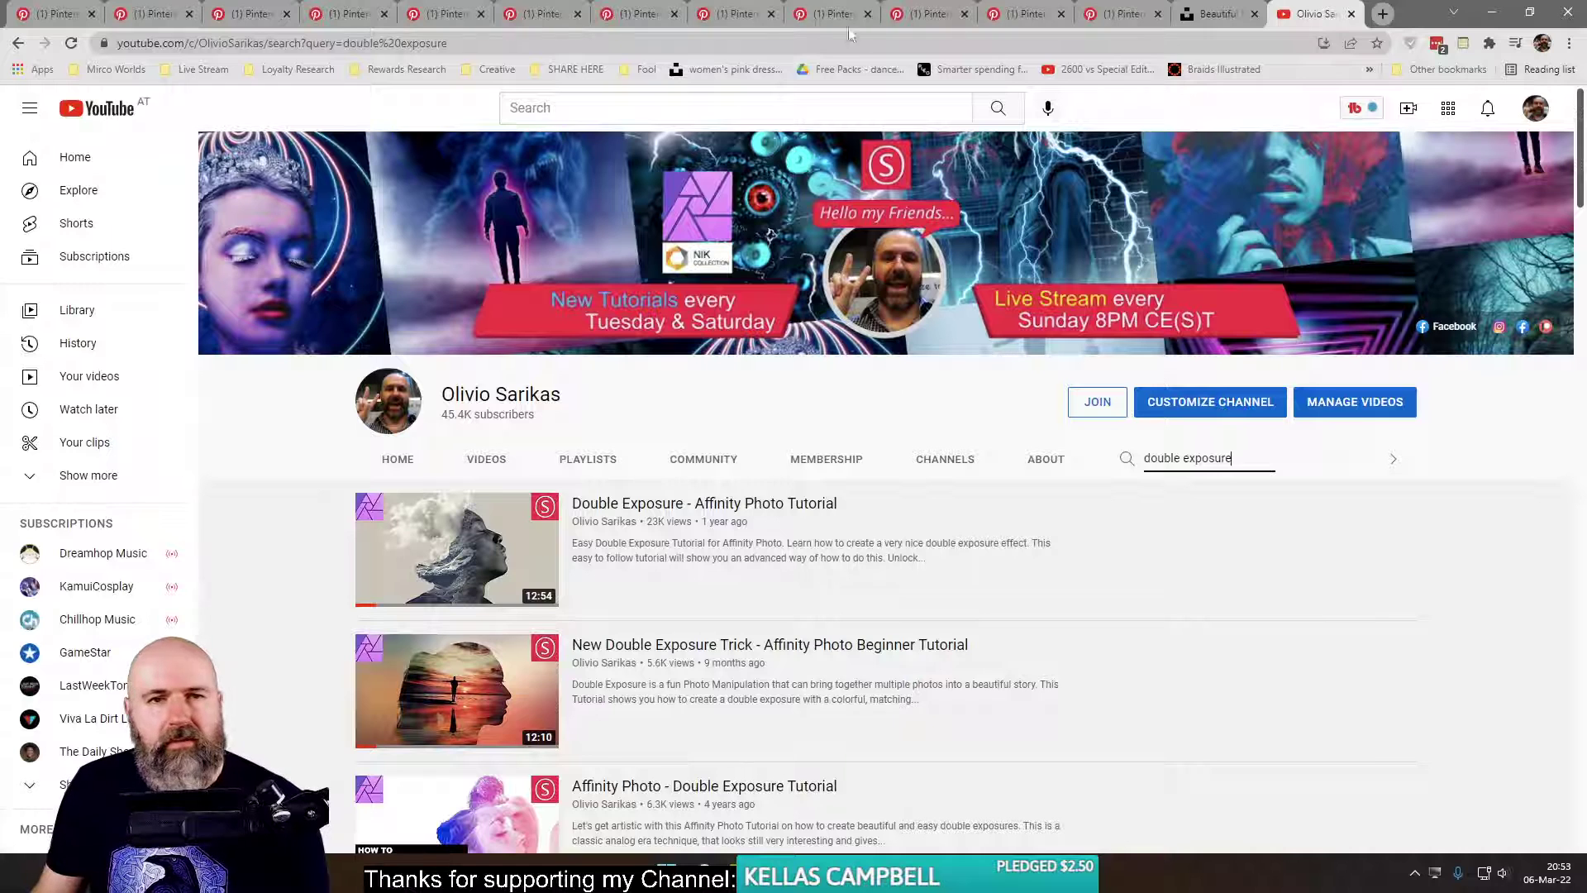
- Return to the forest silhouette pin, then examine the boat and harbour portrait pin from its skyline to the lips
{"action": "left_click", "coordinate": [335, 16]}
{"action": "left_click", "coordinate": [447, 14]}
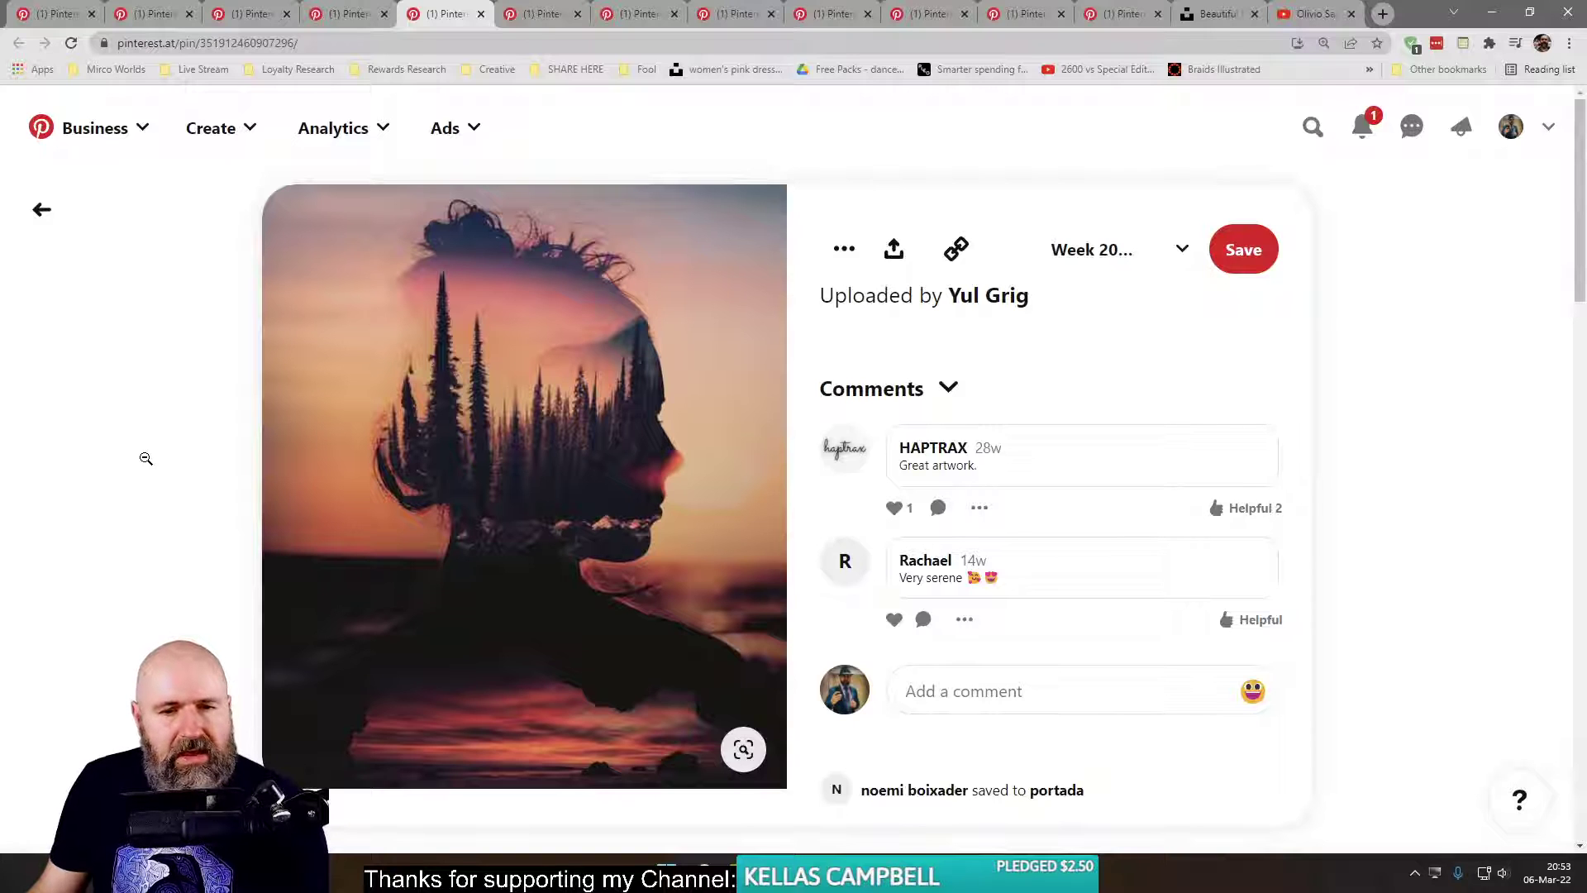
{"action": "left_click", "coordinate": [542, 14]}
{"action": "scroll", "coordinate": [177, 419], "scroll_direction": "down", "scroll_amount": 4}
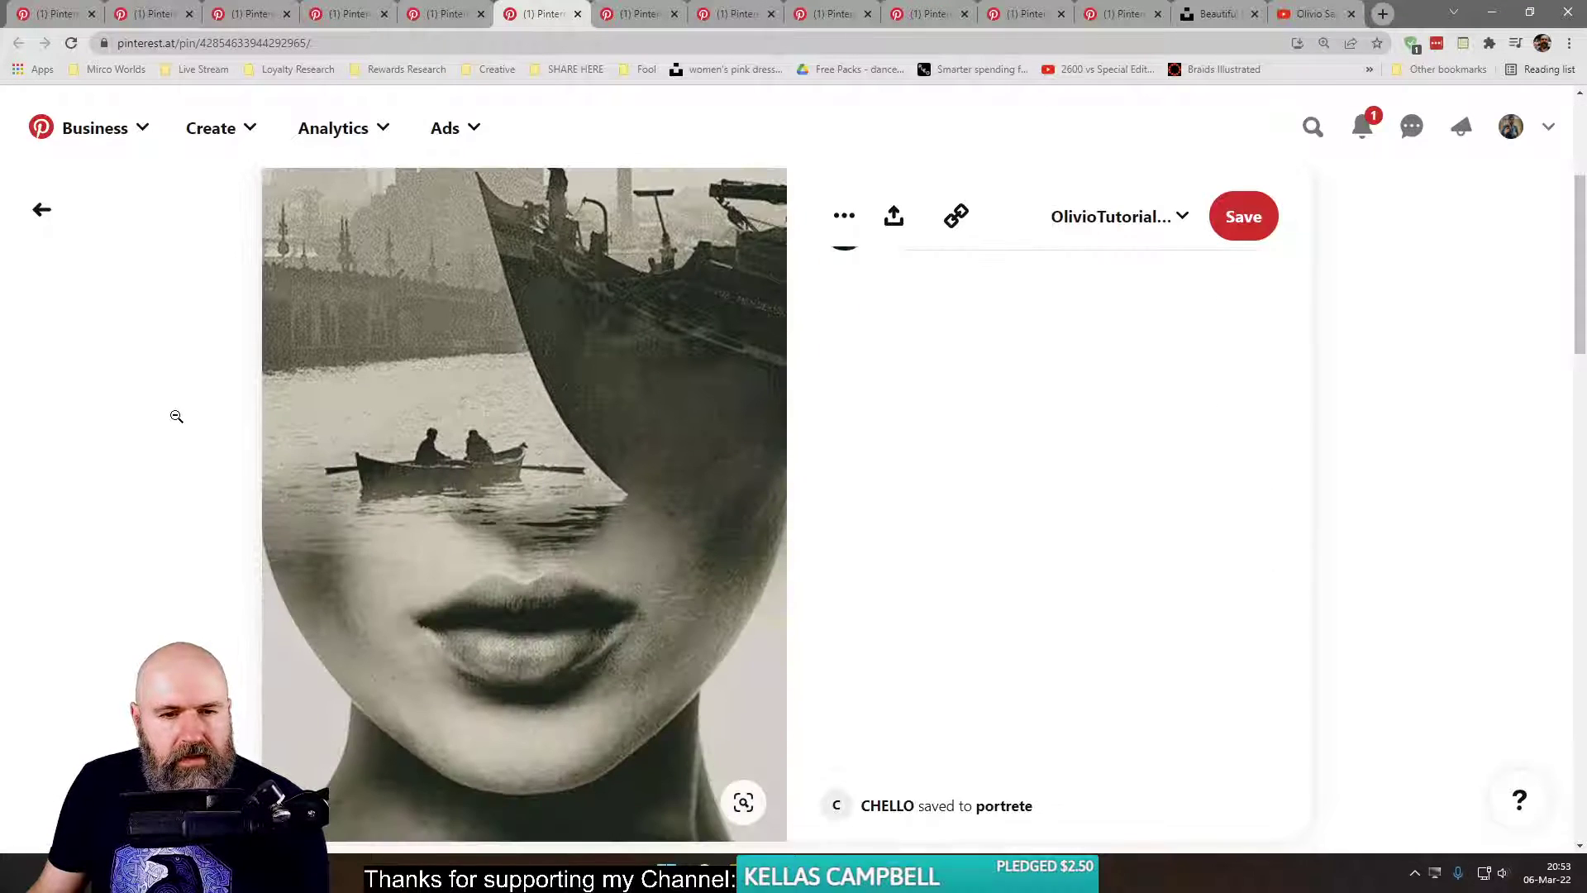
{"action": "scroll", "coordinate": [176, 417], "scroll_direction": "up", "scroll_amount": 2}
{"action": "scroll", "coordinate": [121, 472], "scroll_direction": "down", "scroll_amount": 3}
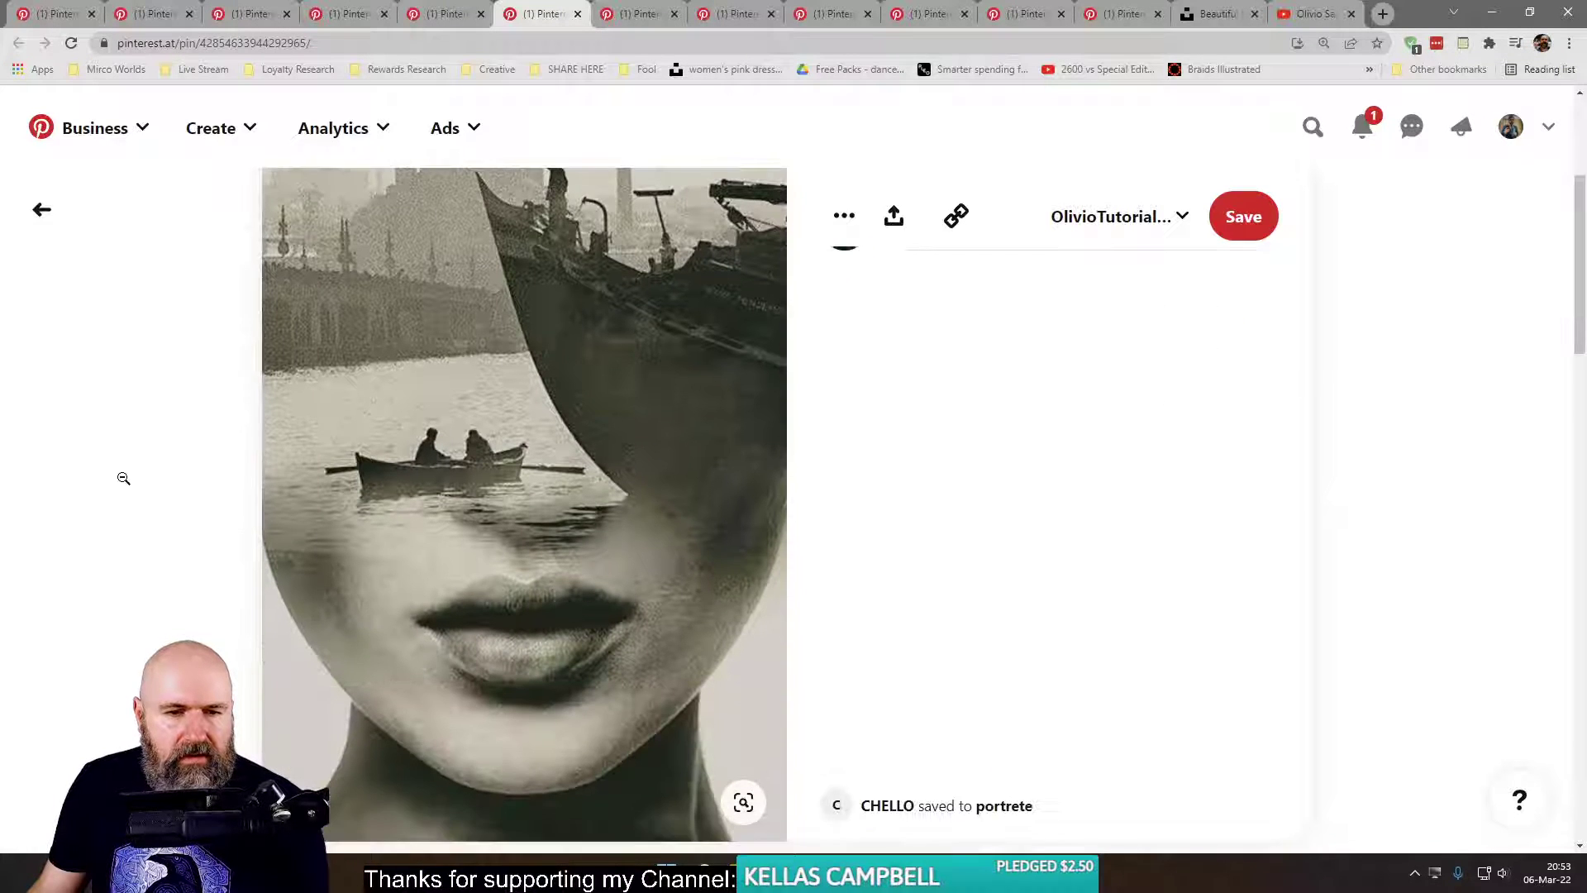
{"action": "scroll", "coordinate": [228, 547], "scroll_direction": "up", "scroll_amount": 5}
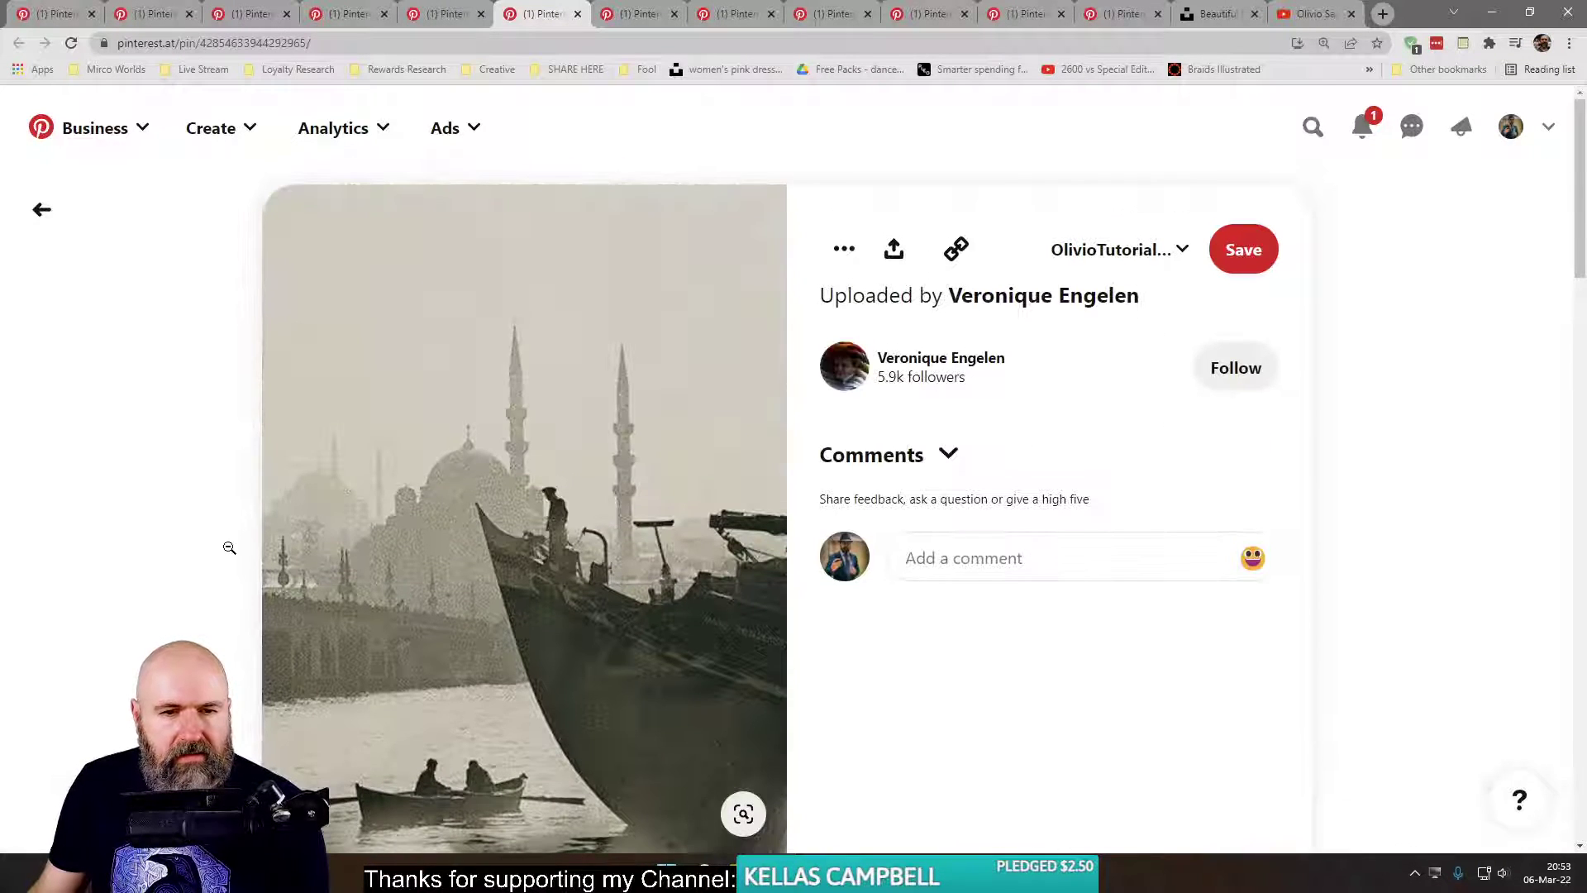
- View the boat portrait pin down to the lips and save the The American Dream 3 pin to the YT Editing Ideas board
{"action": "scroll", "coordinate": [170, 539], "scroll_direction": "down", "scroll_amount": 3}
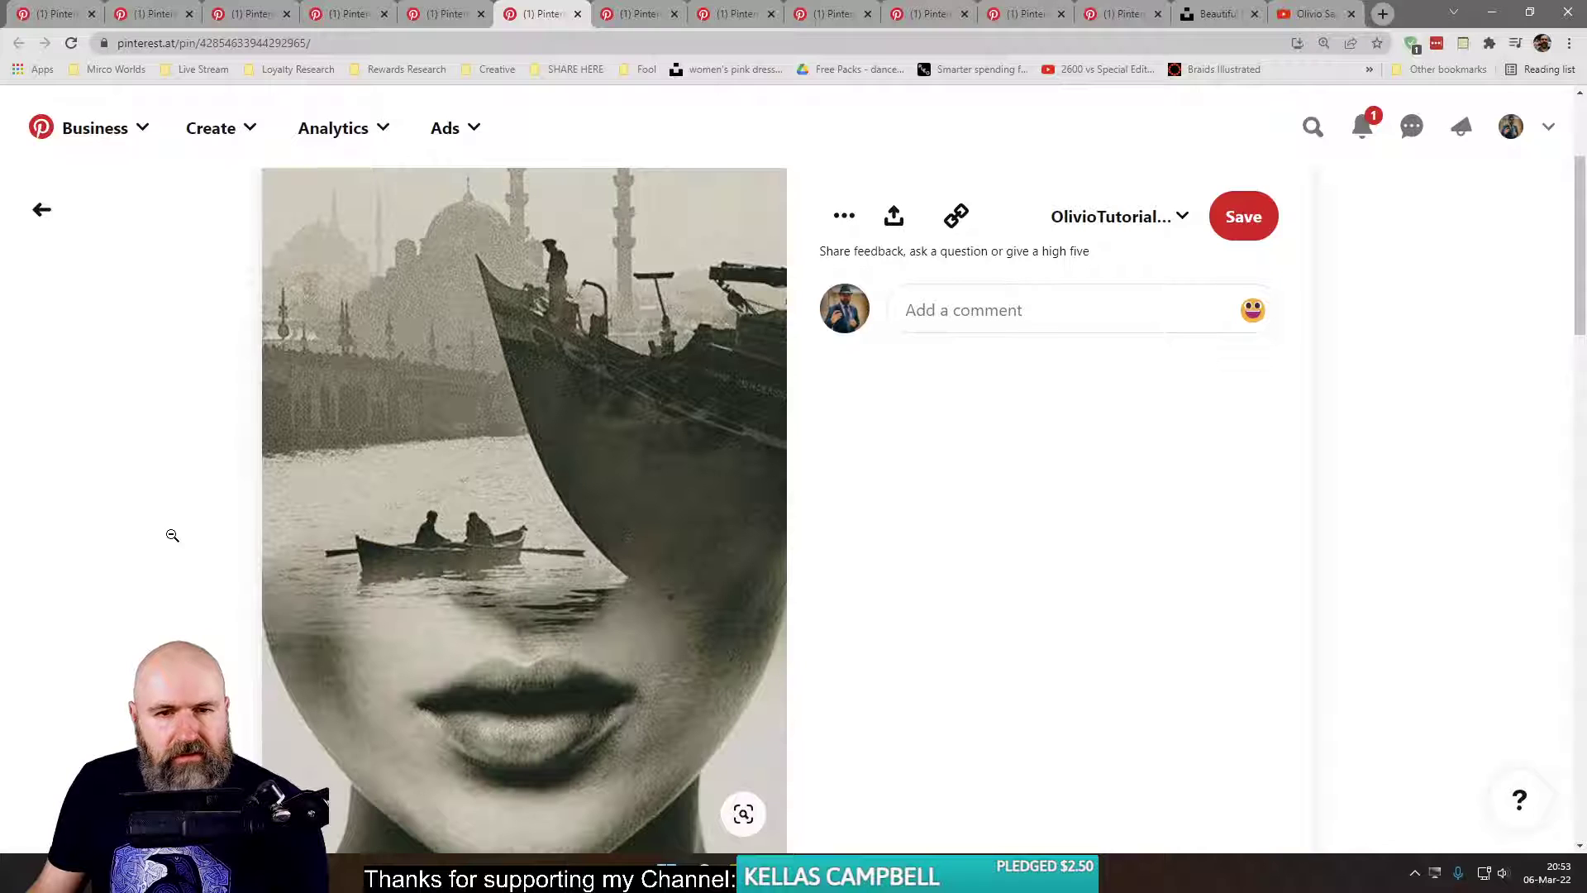
{"action": "mouse_move", "coordinate": [386, 536]}
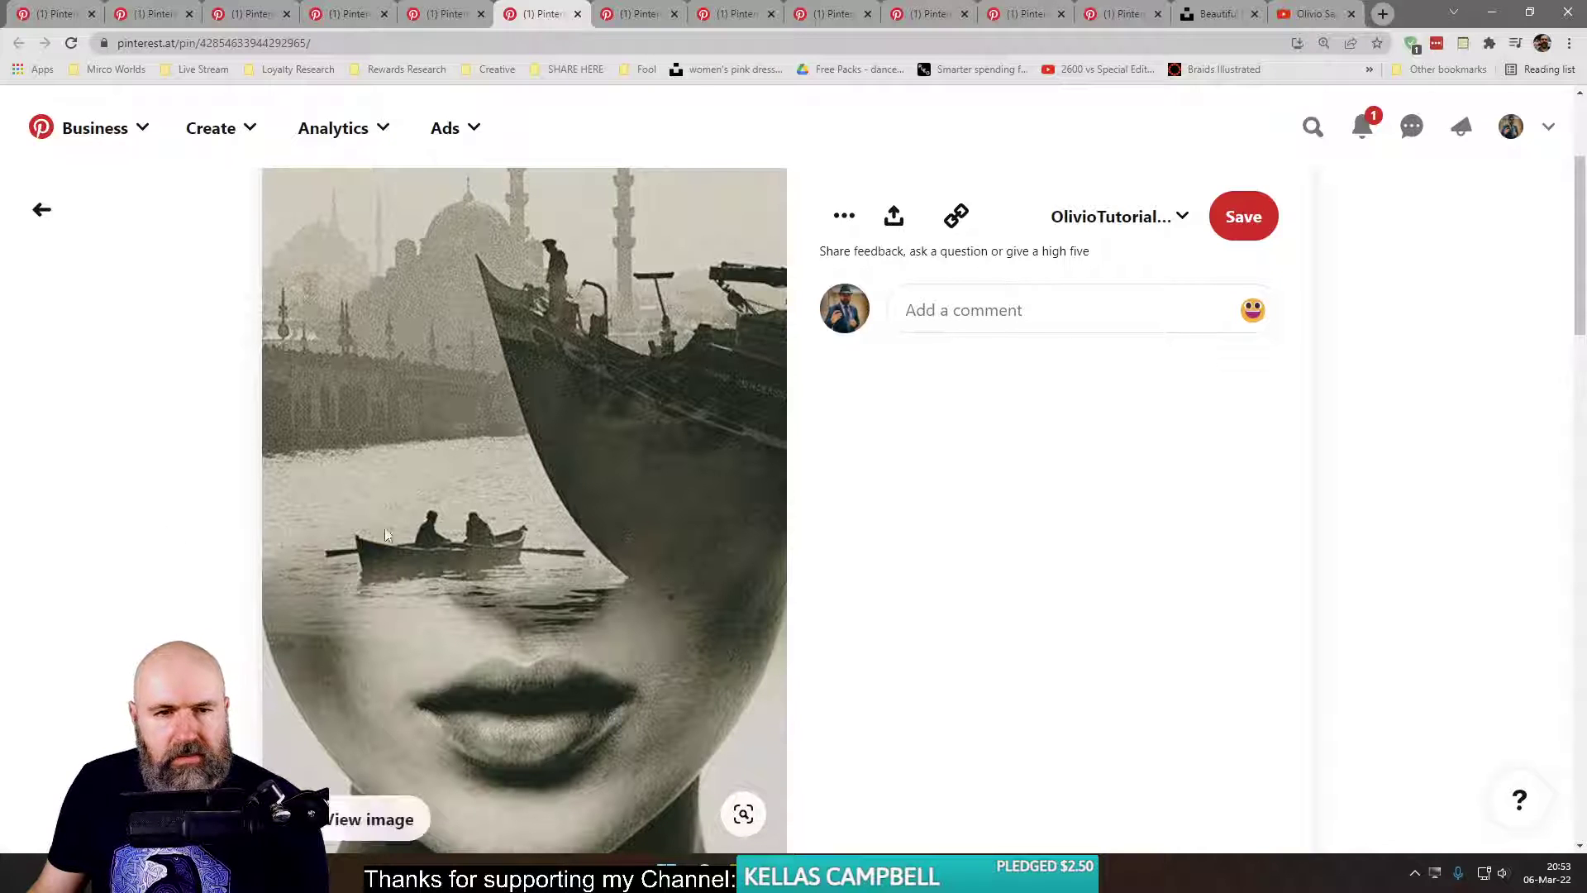
{"action": "left_click", "coordinate": [643, 8]}
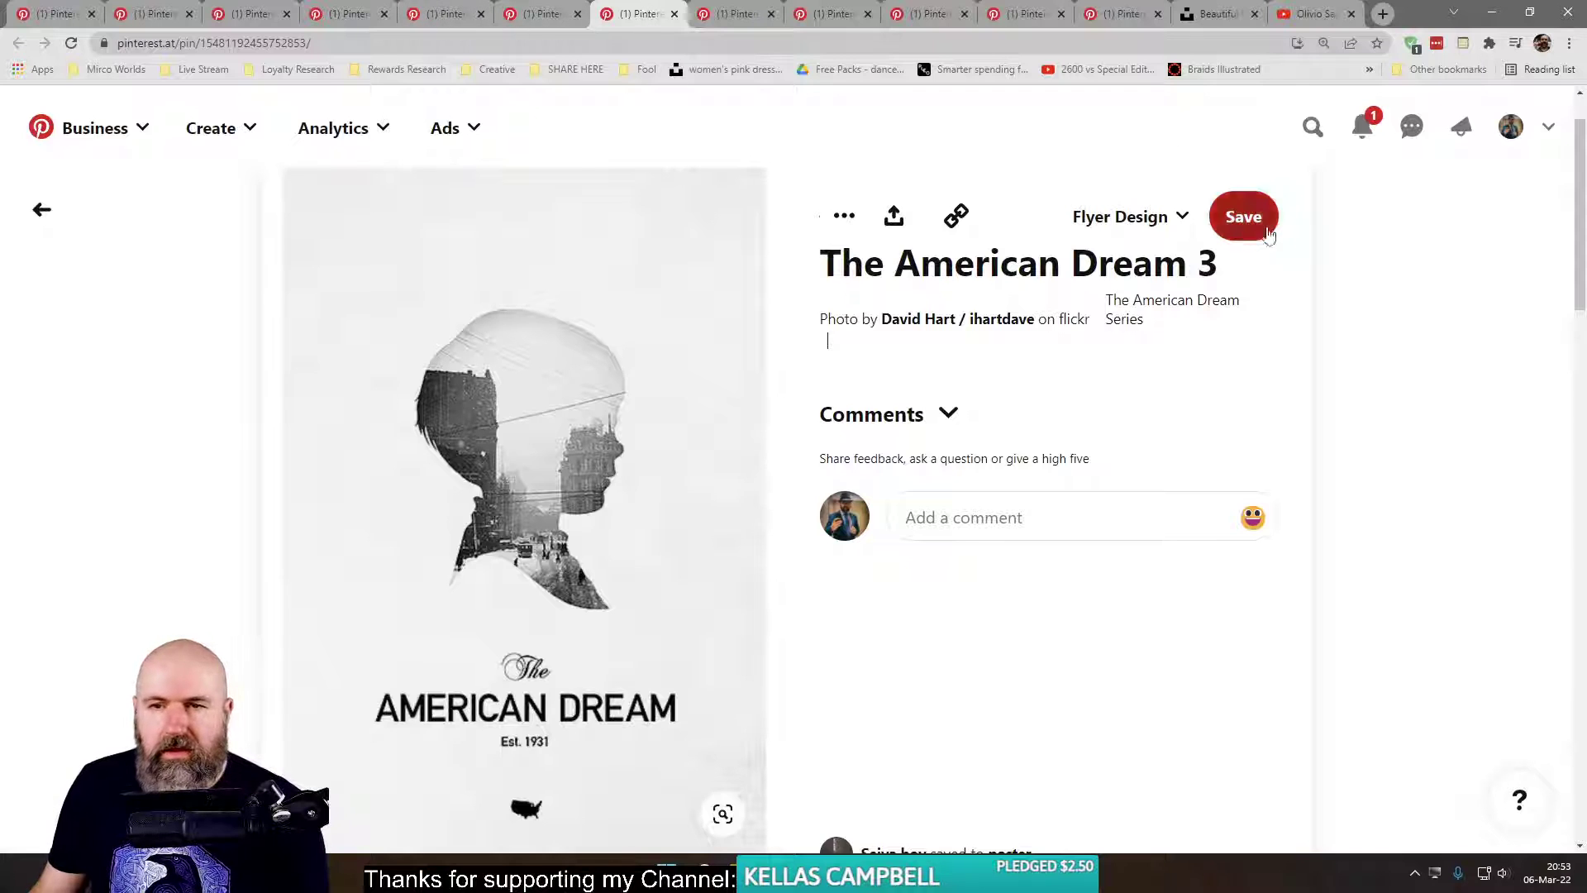
{"action": "left_click", "coordinate": [1134, 220]}
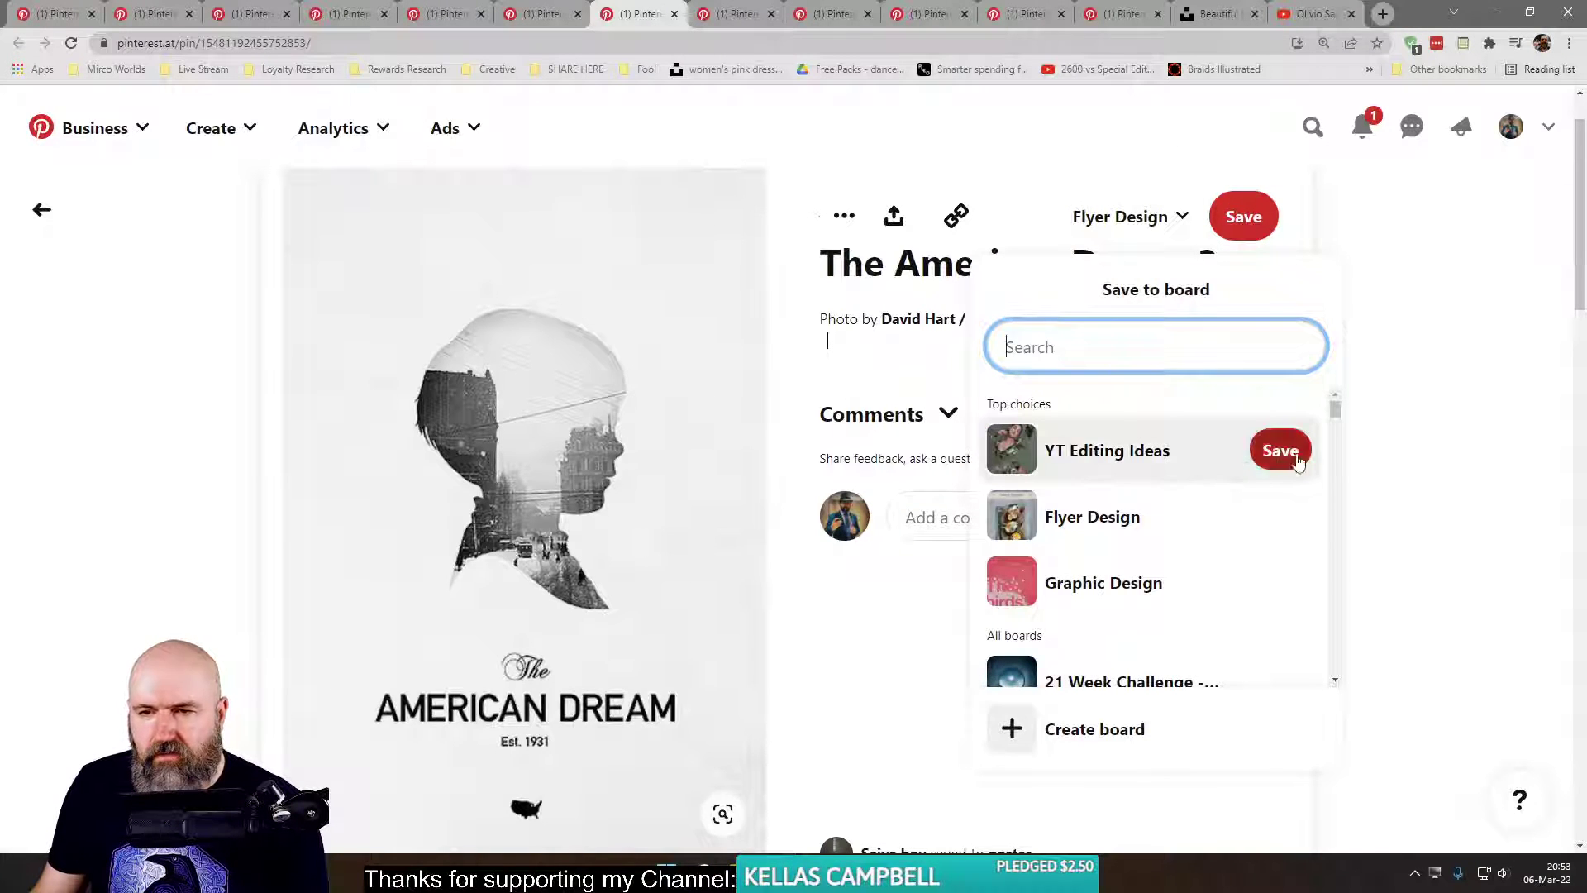
{"action": "left_click", "coordinate": [1279, 449]}
- Go back to the book pin's page and look further through its similar images for photo manipulation ideas
{"action": "left_click", "coordinate": [544, 12]}
{"action": "left_click", "coordinate": [447, 13]}
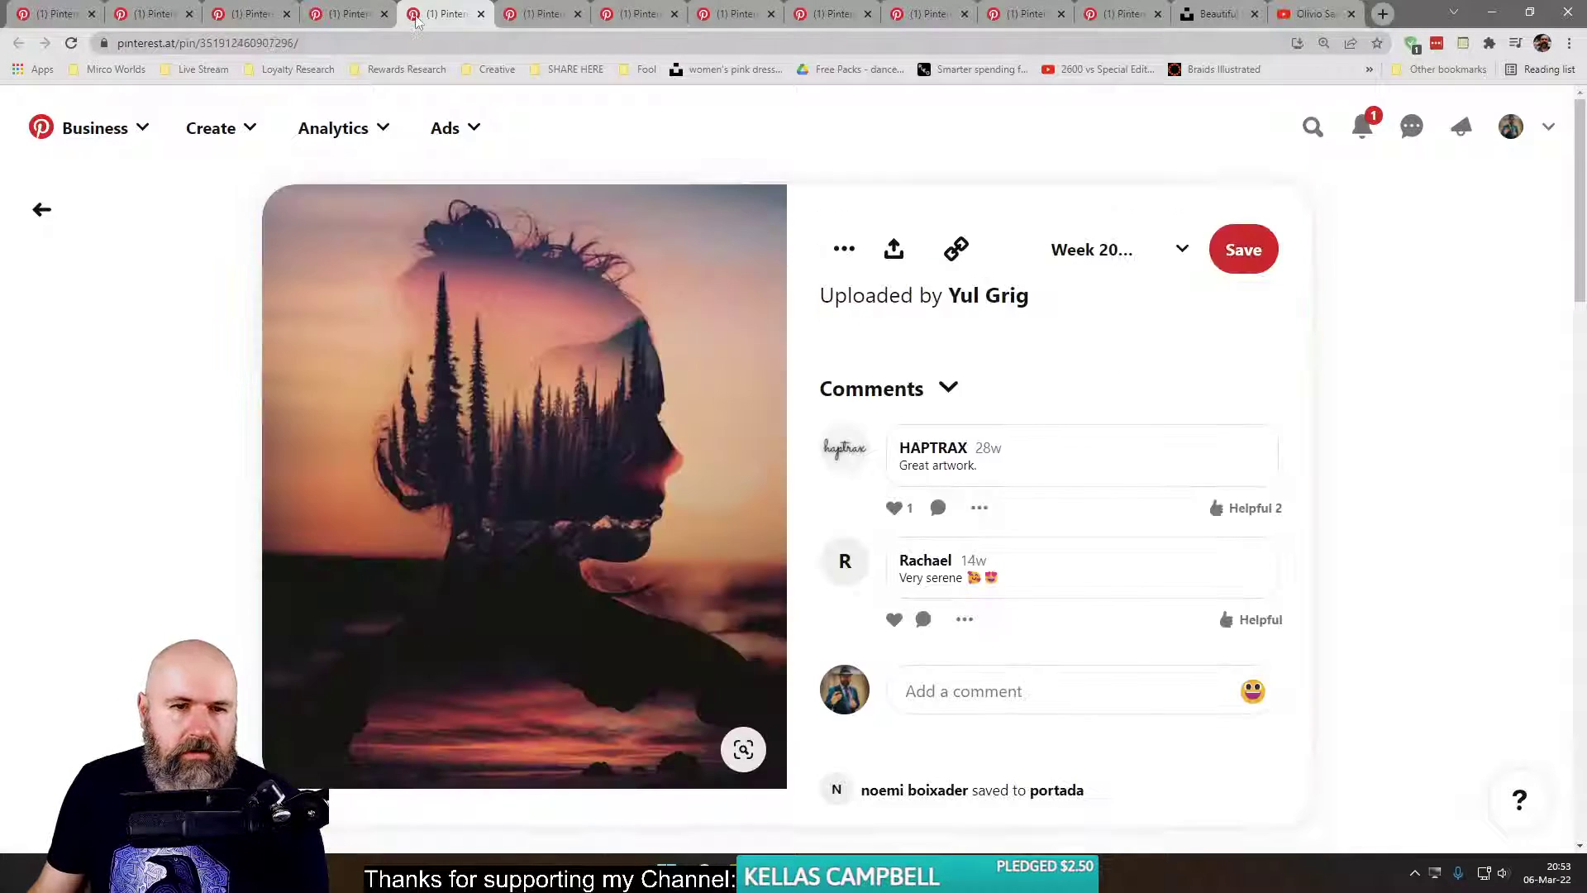
{"action": "left_click", "coordinate": [341, 21]}
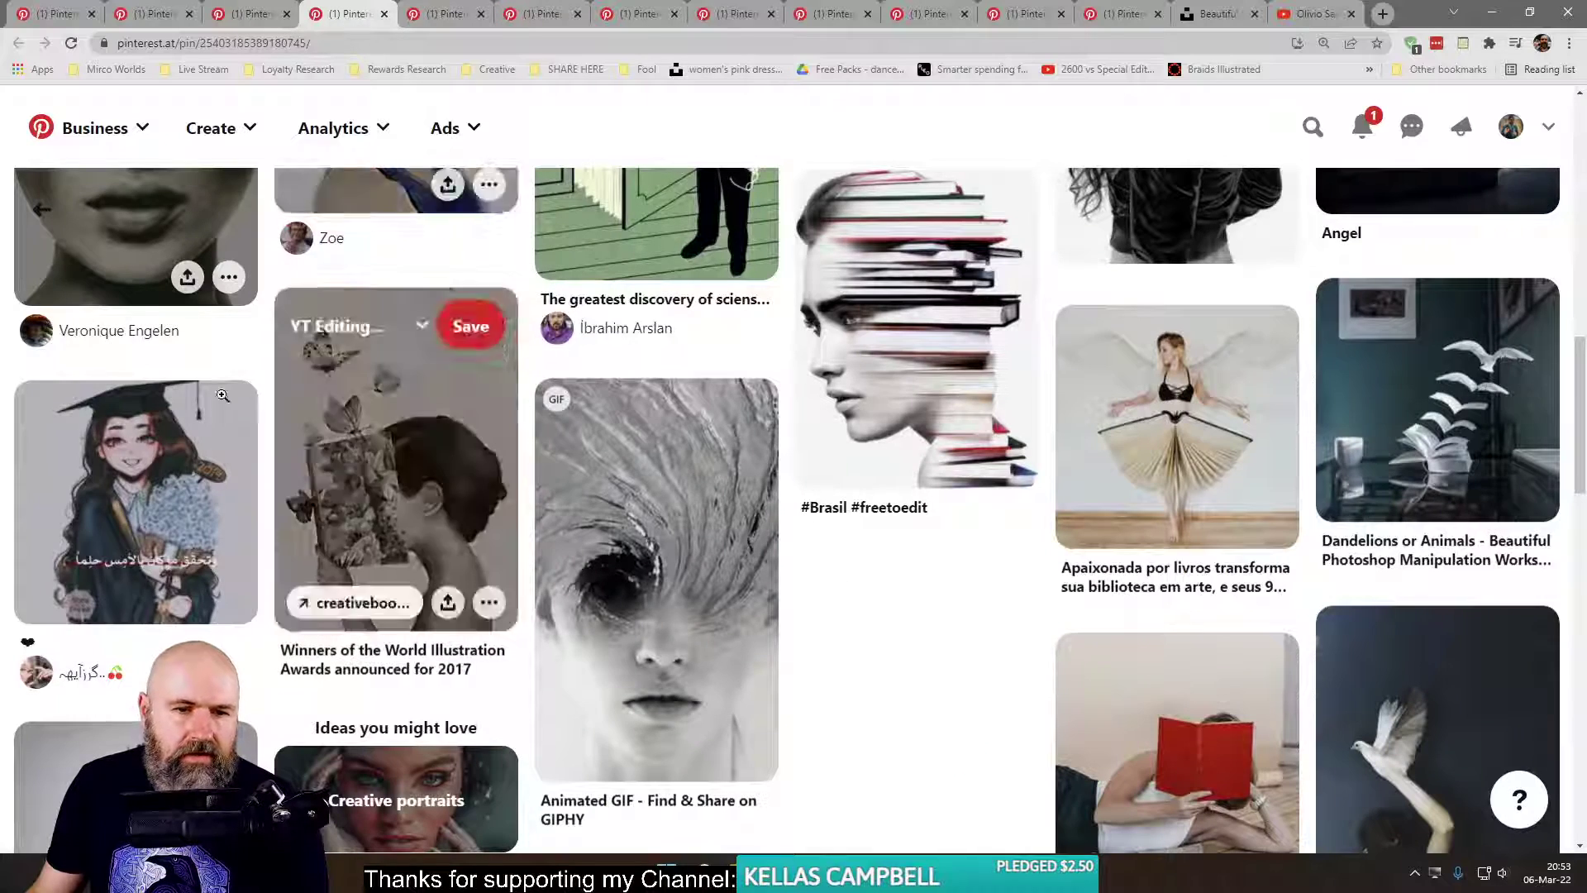
{"action": "scroll", "coordinate": [175, 392], "scroll_direction": "down", "scroll_amount": 7}
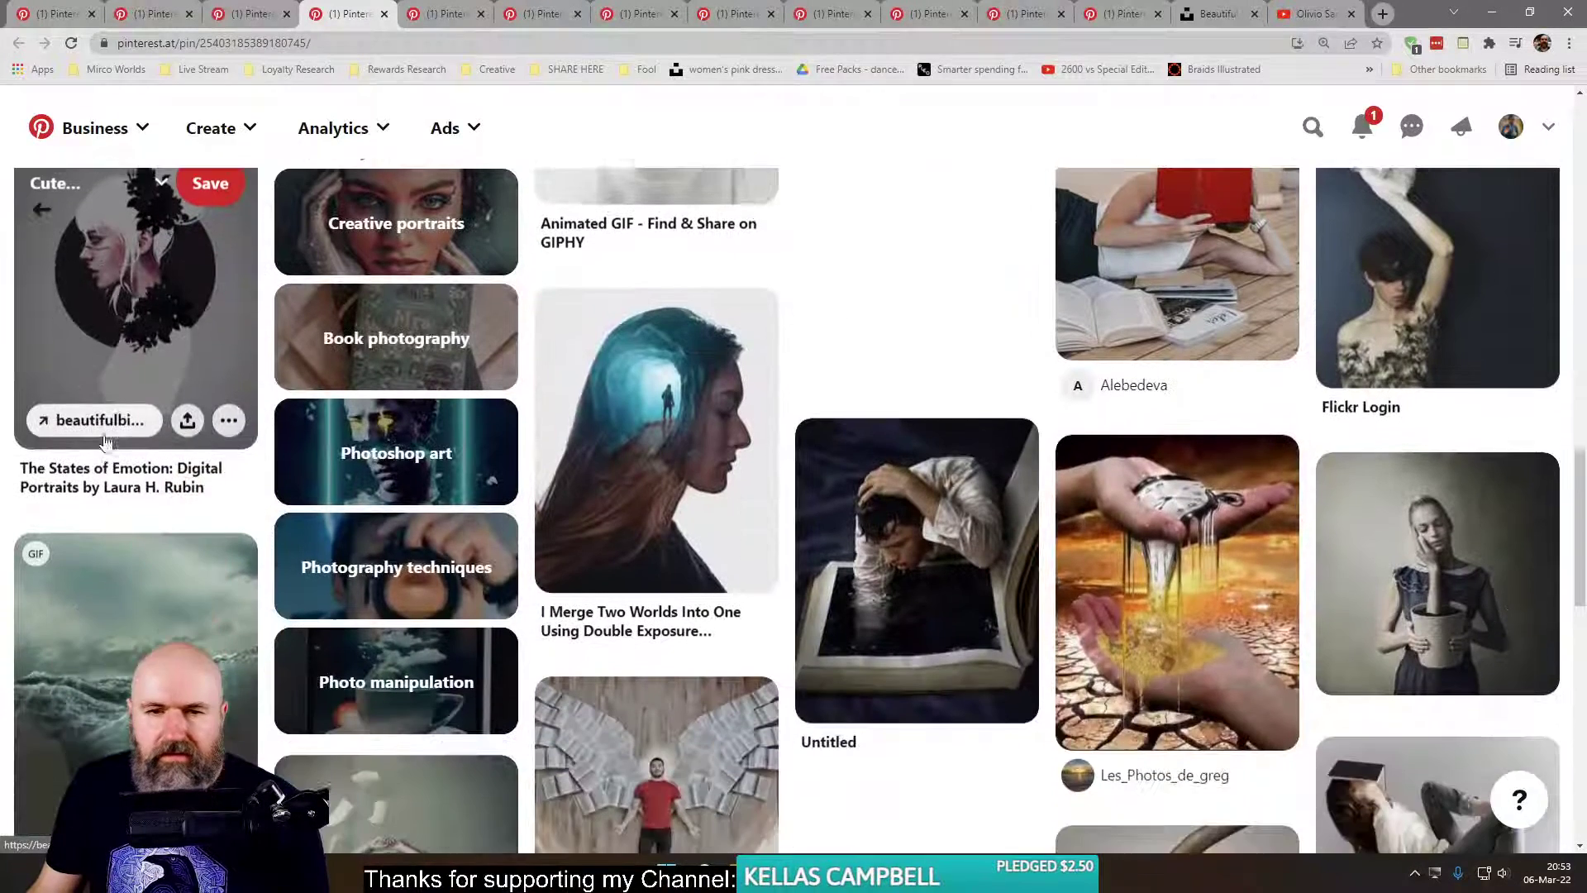
{"action": "scroll", "coordinate": [145, 430], "scroll_direction": "down", "scroll_amount": 5}
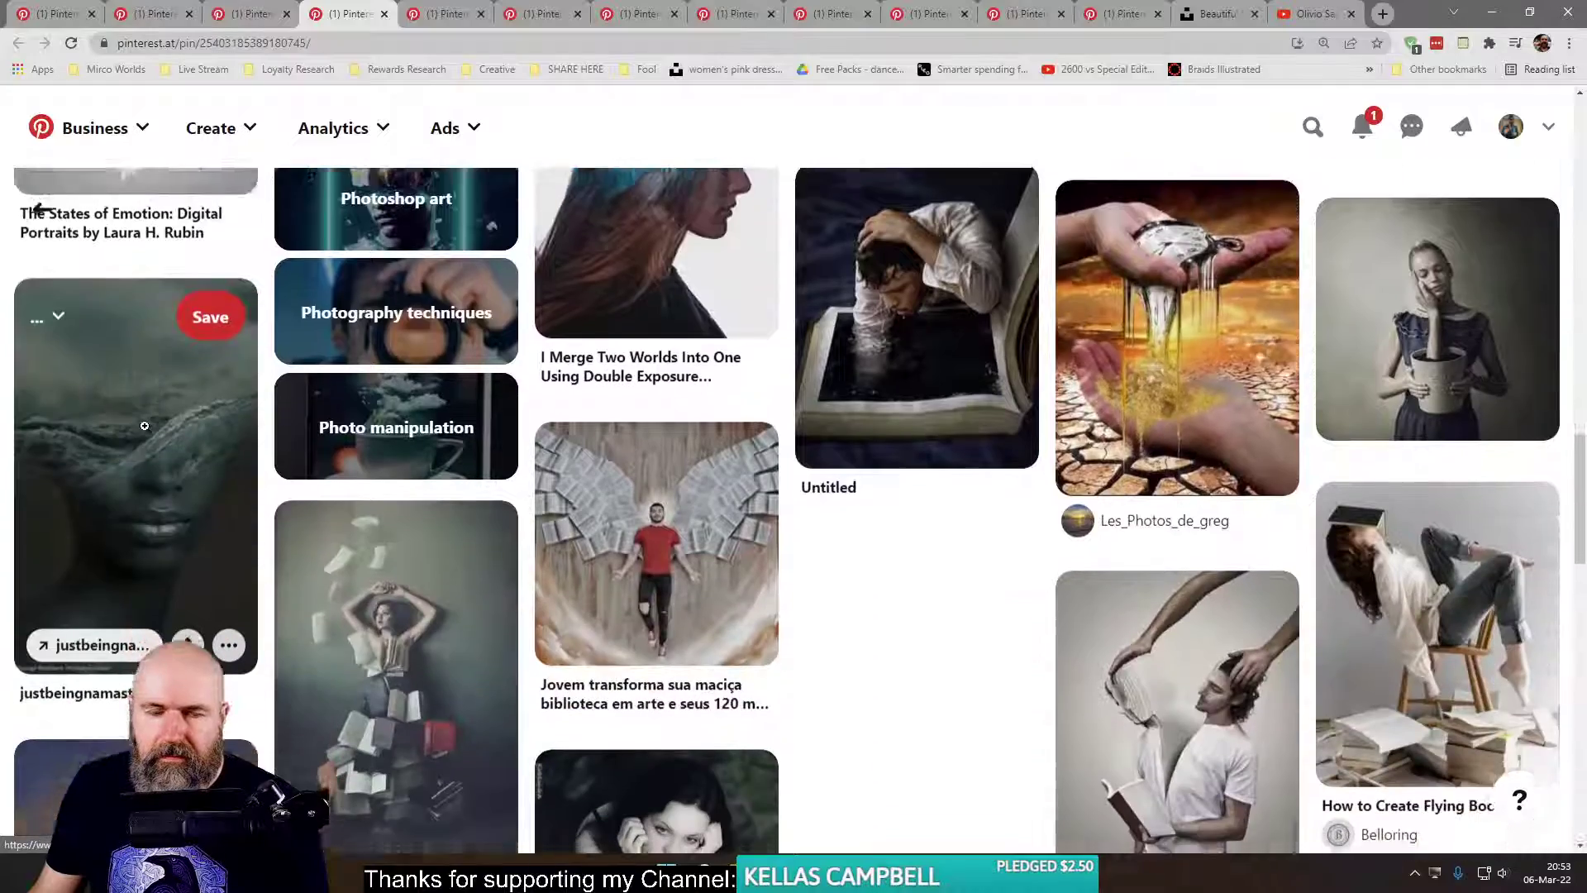
{"action": "scroll", "coordinate": [144, 425], "scroll_direction": "down", "scroll_amount": 9}
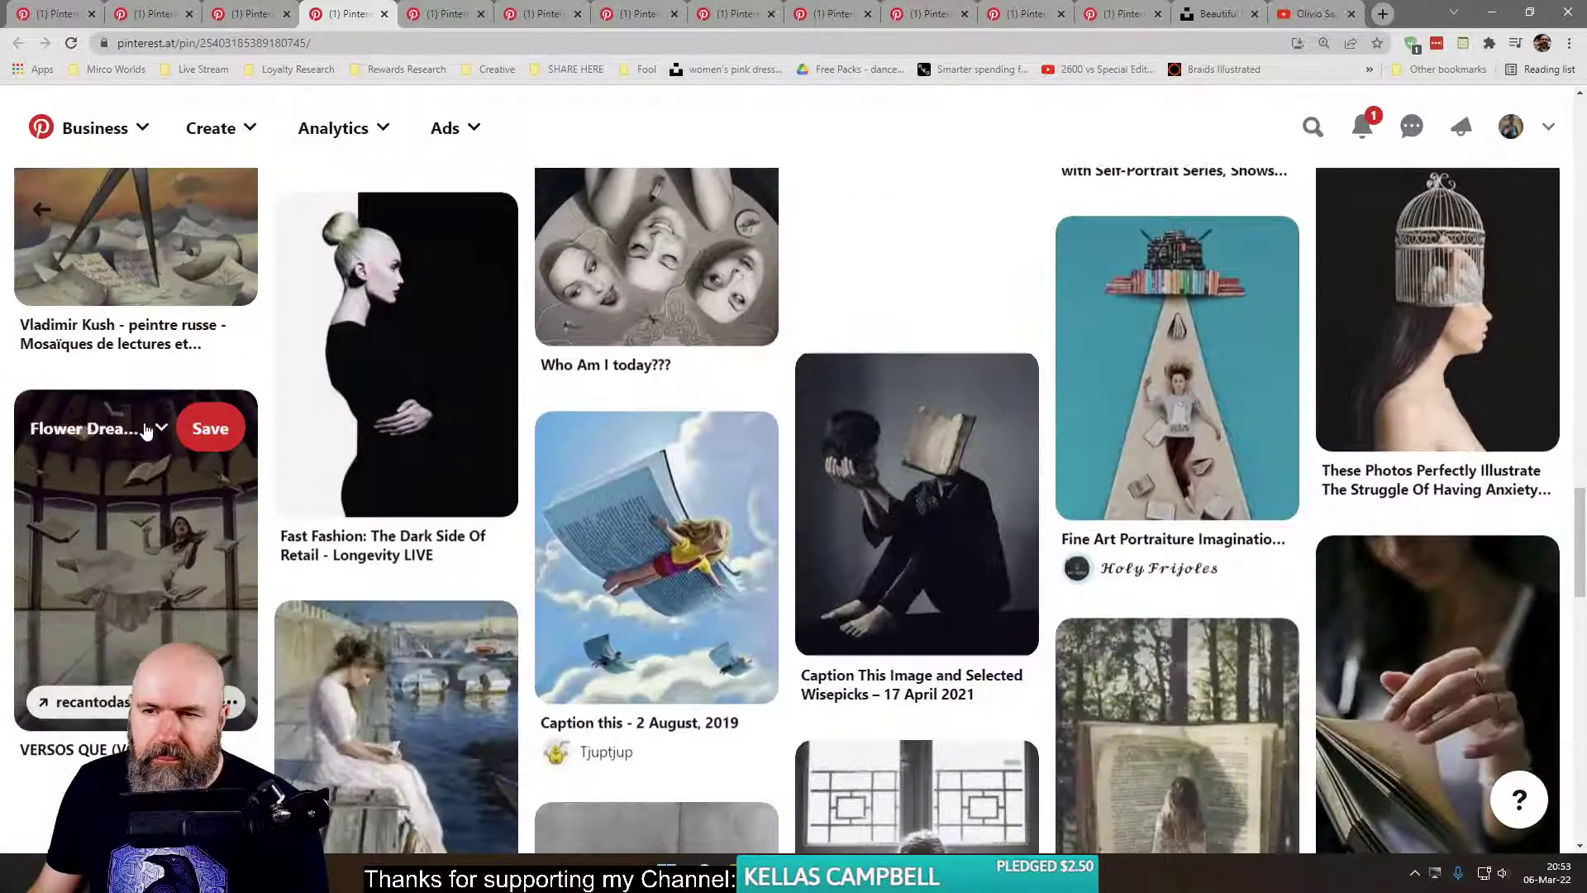
{"action": "scroll", "coordinate": [144, 422], "scroll_direction": "down", "scroll_amount": 10}
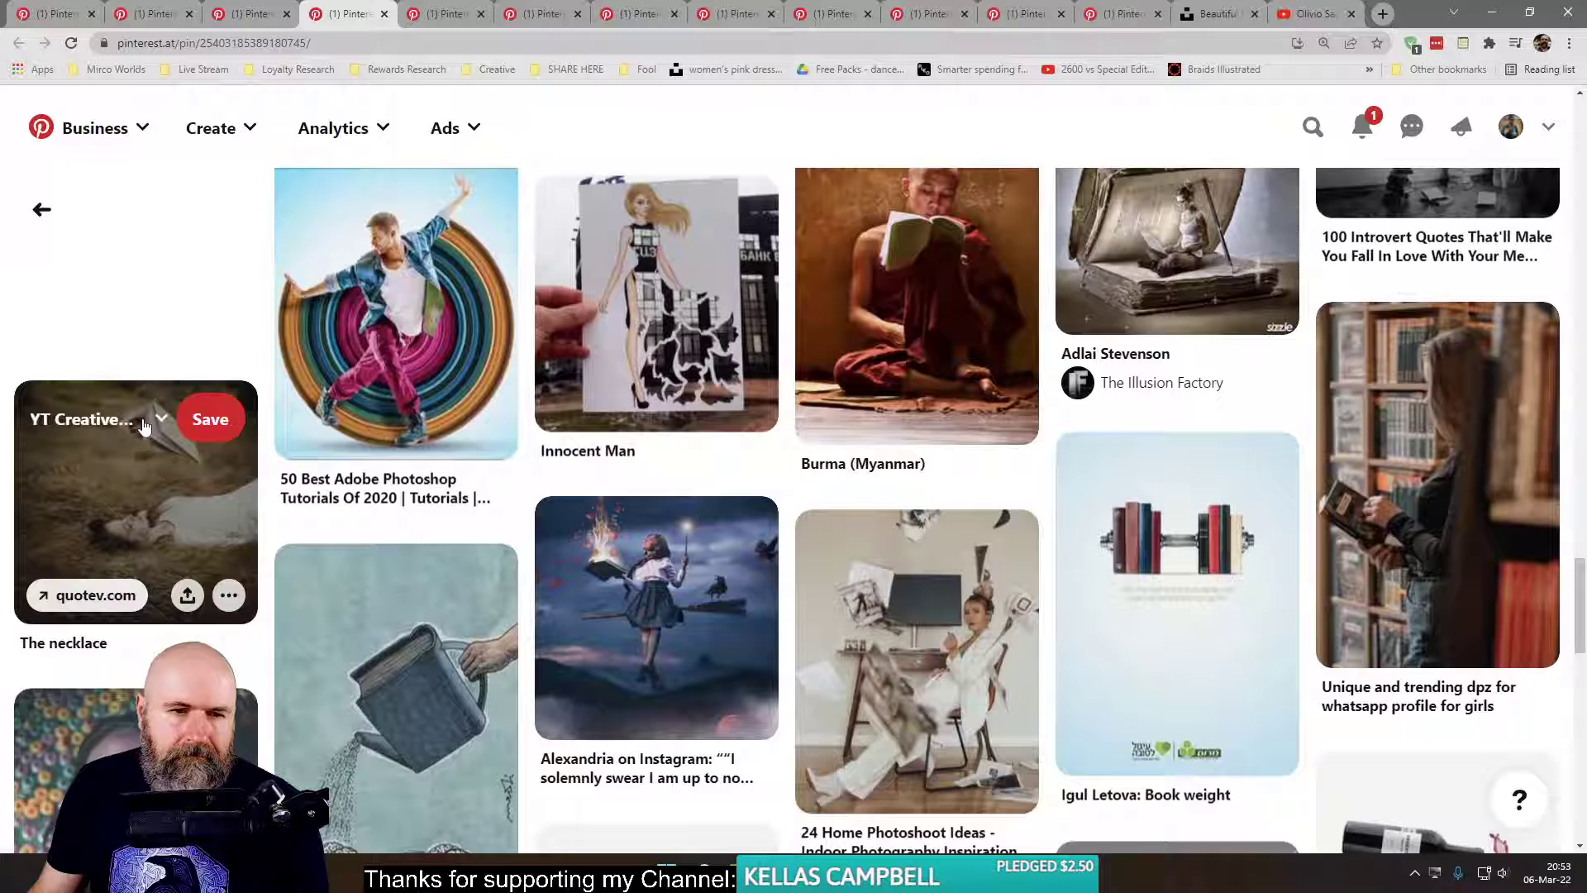
{"action": "scroll", "coordinate": [142, 429], "scroll_direction": "up", "scroll_amount": 1}
- Open the 50 Best Adobe Photoshop Tutorials Of 2020 pin in a new tab and examine its circular pixel stretch image
{"action": "right_click", "coordinate": [386, 418]}
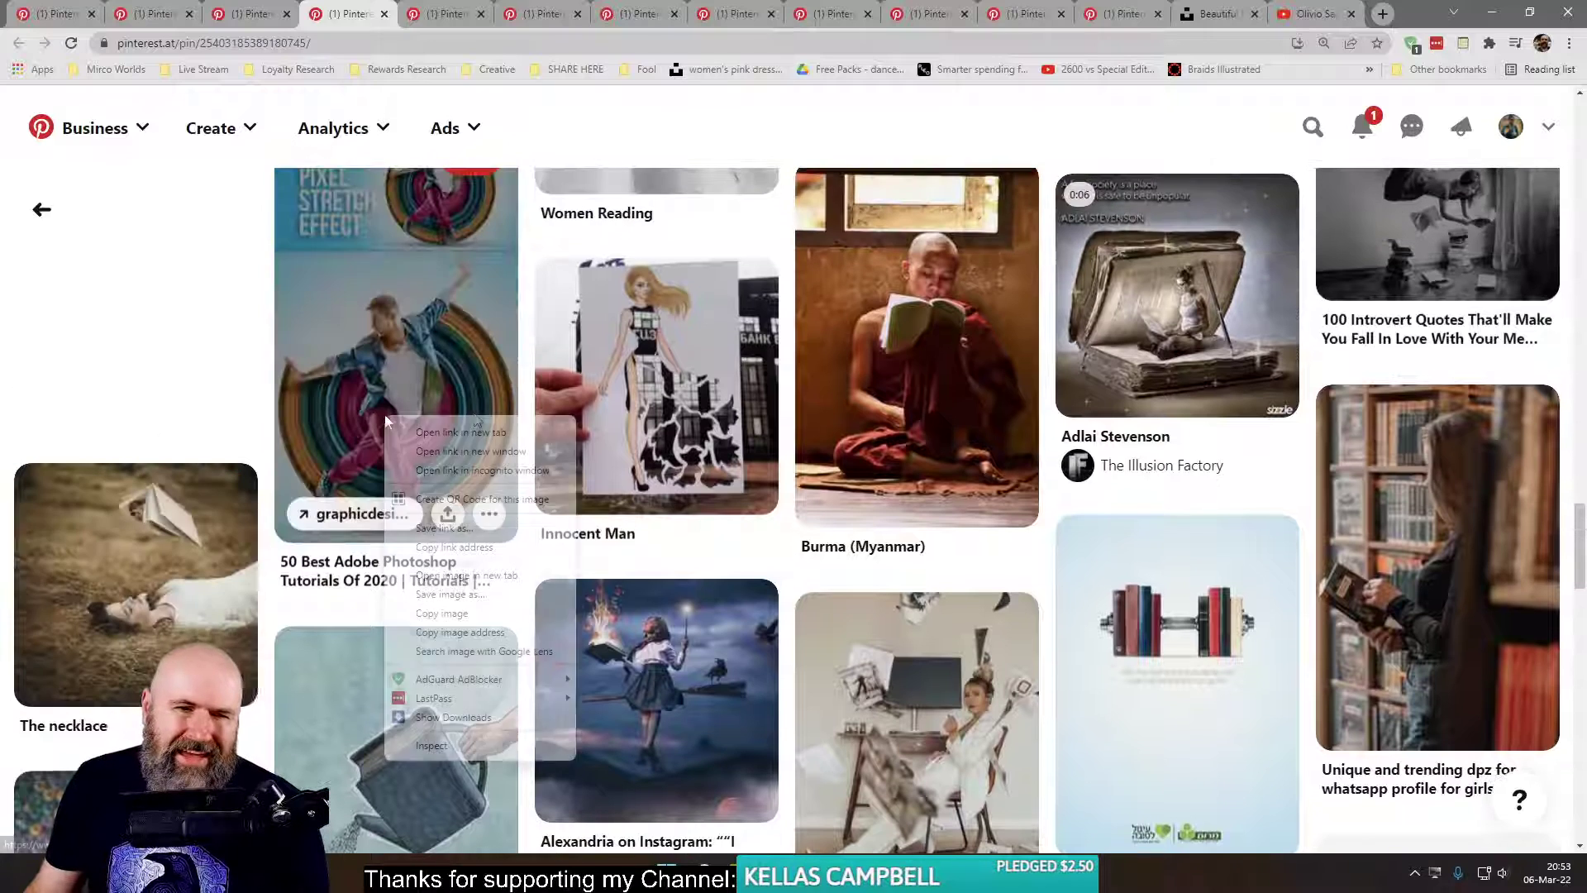
{"action": "left_click", "coordinate": [499, 433]}
{"action": "key", "text": "ctrl+Tab"}
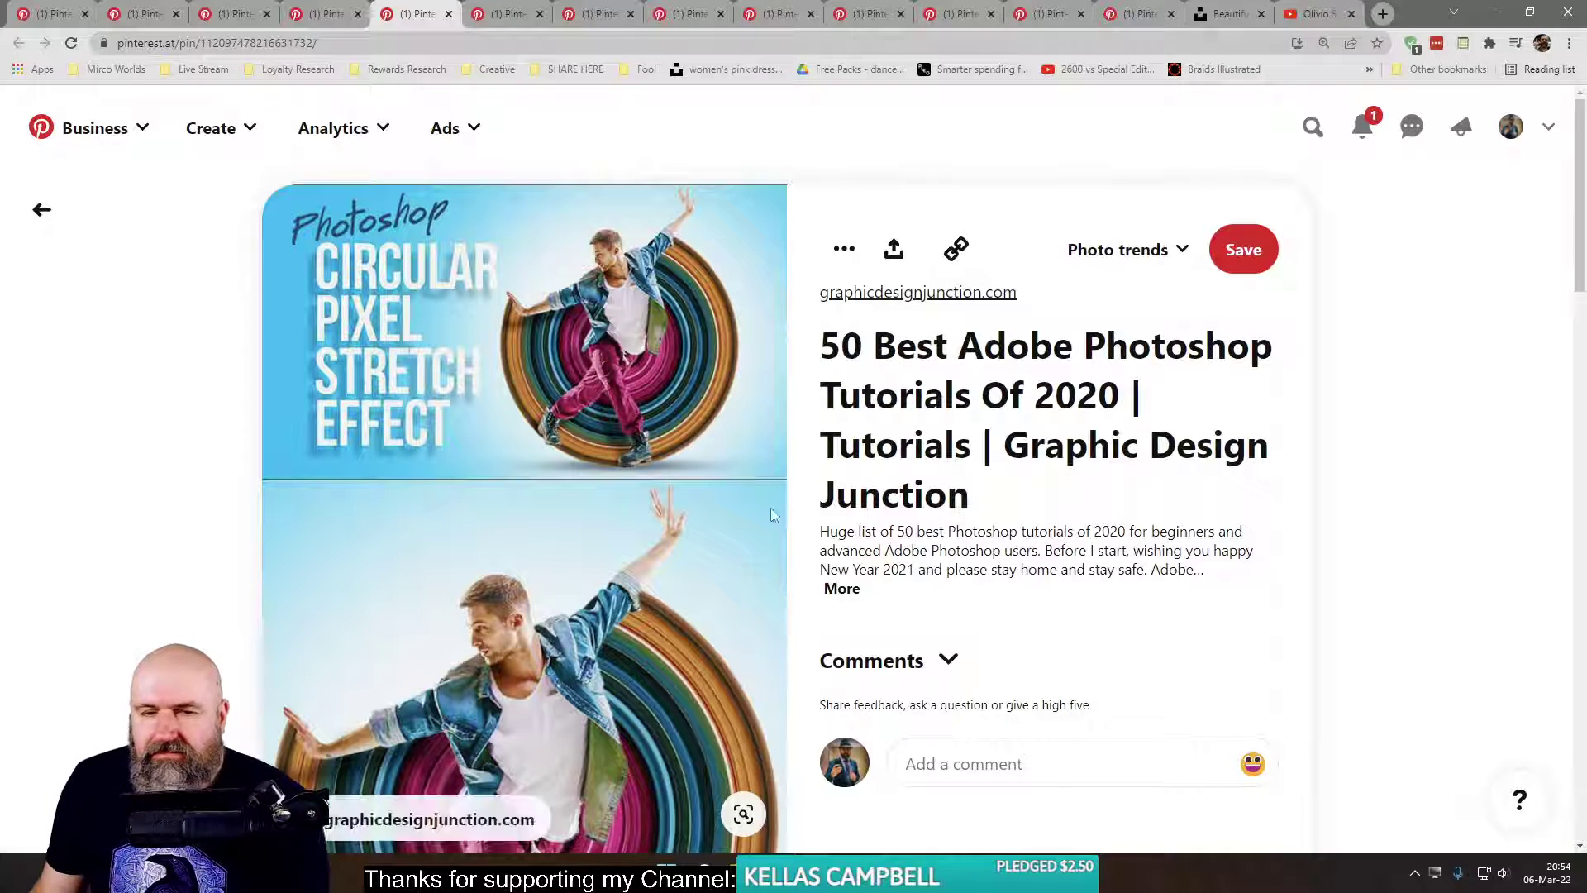
{"action": "scroll", "coordinate": [778, 533], "scroll_direction": "down", "scroll_amount": 4}
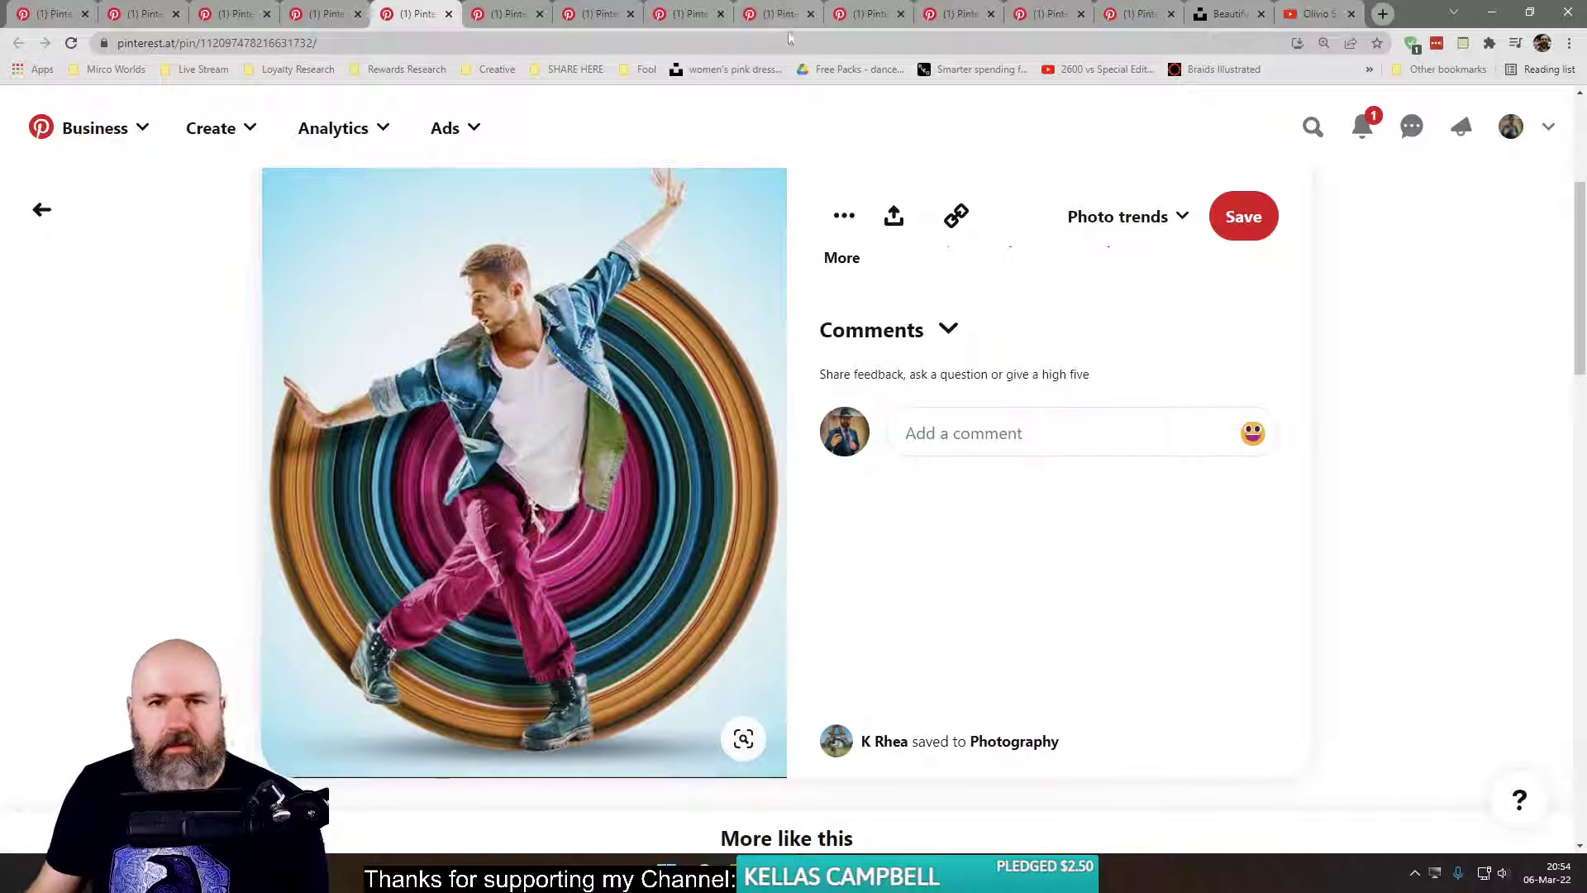
- Return to the YouTube channel page and search its videos for "3d bend"
{"action": "left_click", "coordinate": [1305, 14]}
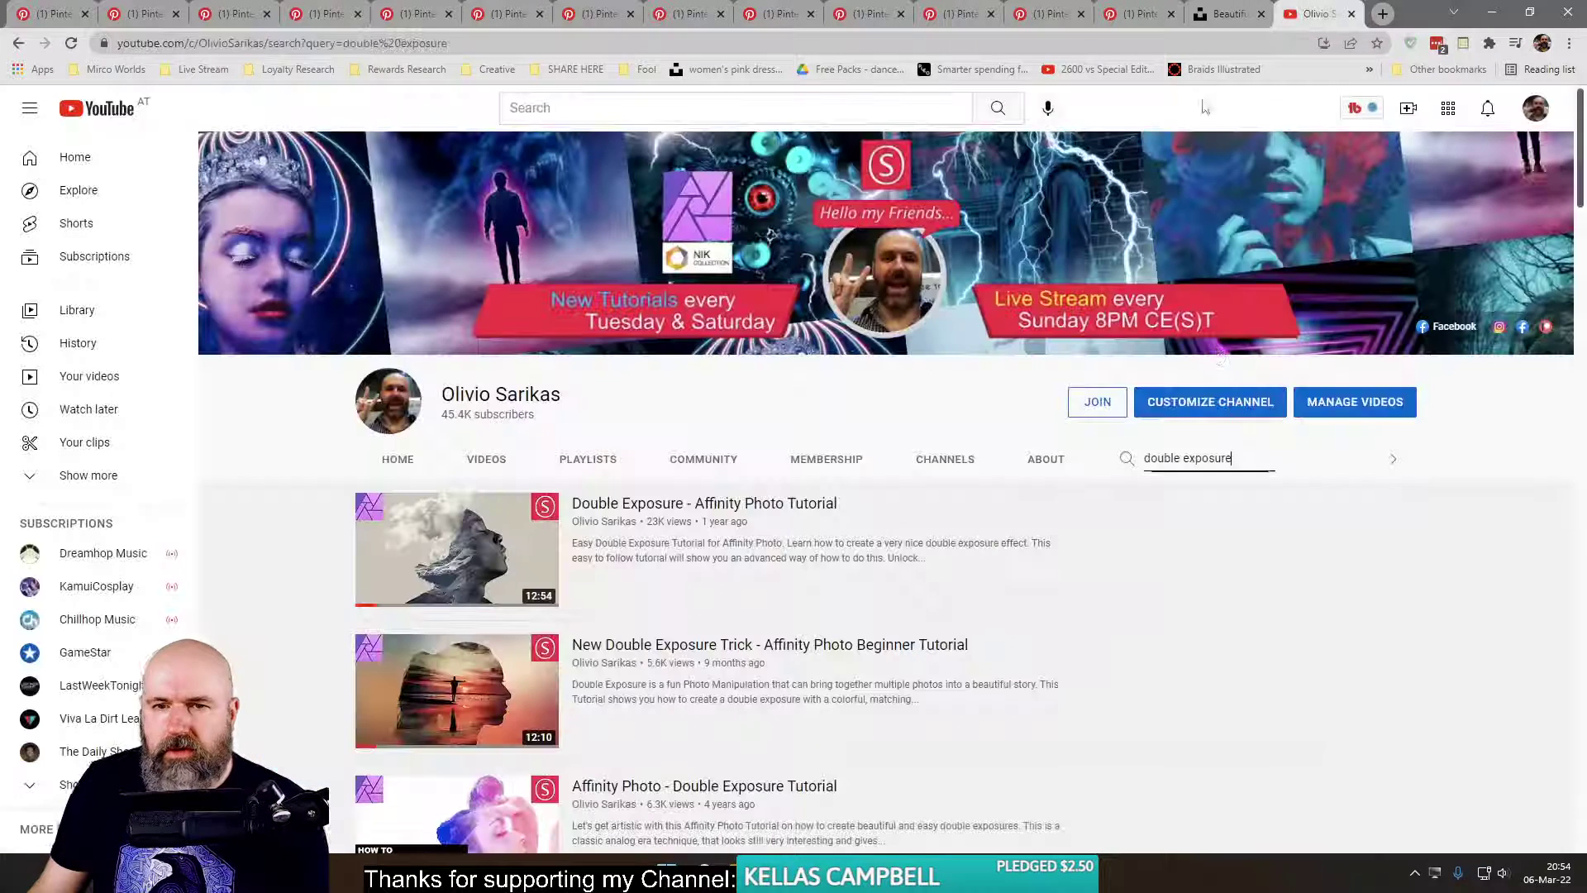
{"action": "triple_click", "coordinate": [1185, 461]}
{"action": "type", "text": "3d"}
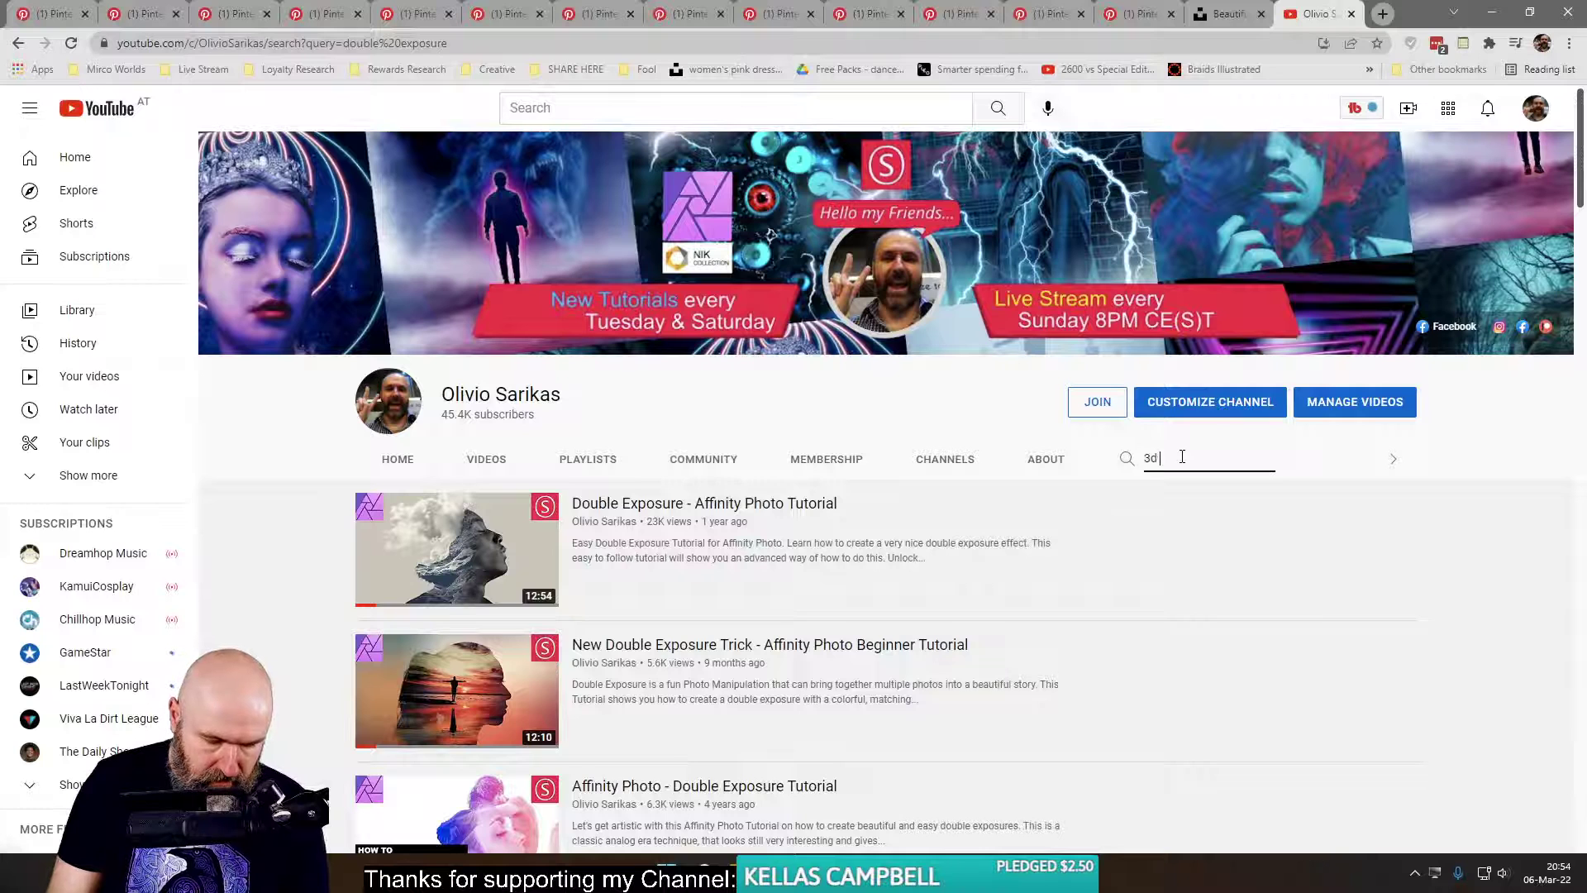
{"action": "type", "text": " bend"}
{"action": "key", "text": "Return"}
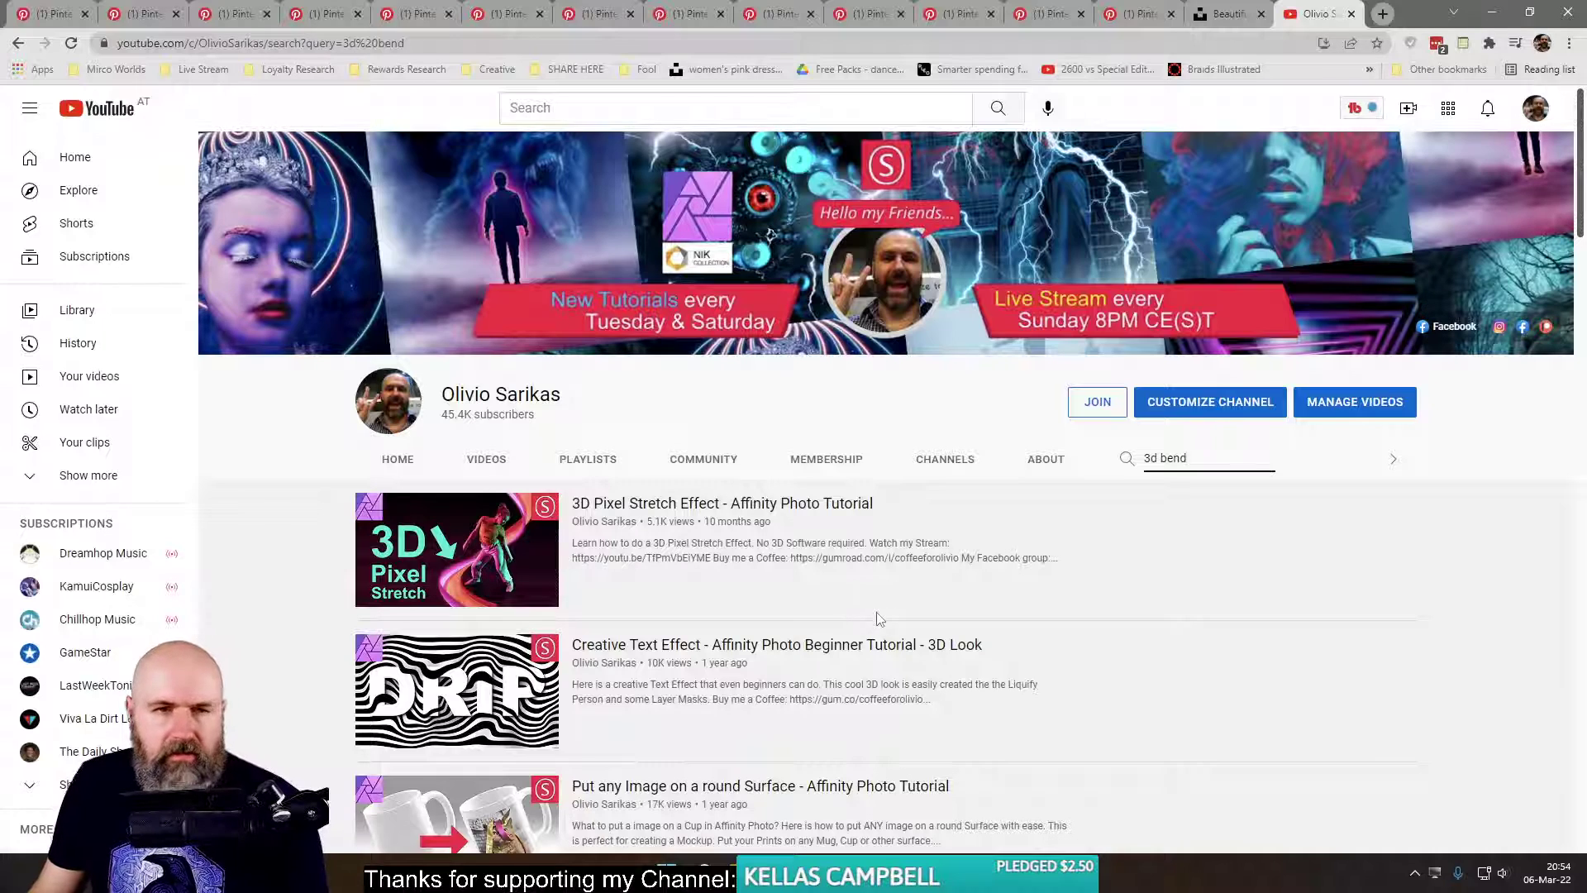
- Browse more of the book pin's similar images and view the playing-card dress pin in a new tab
{"action": "left_click", "coordinate": [339, 16]}
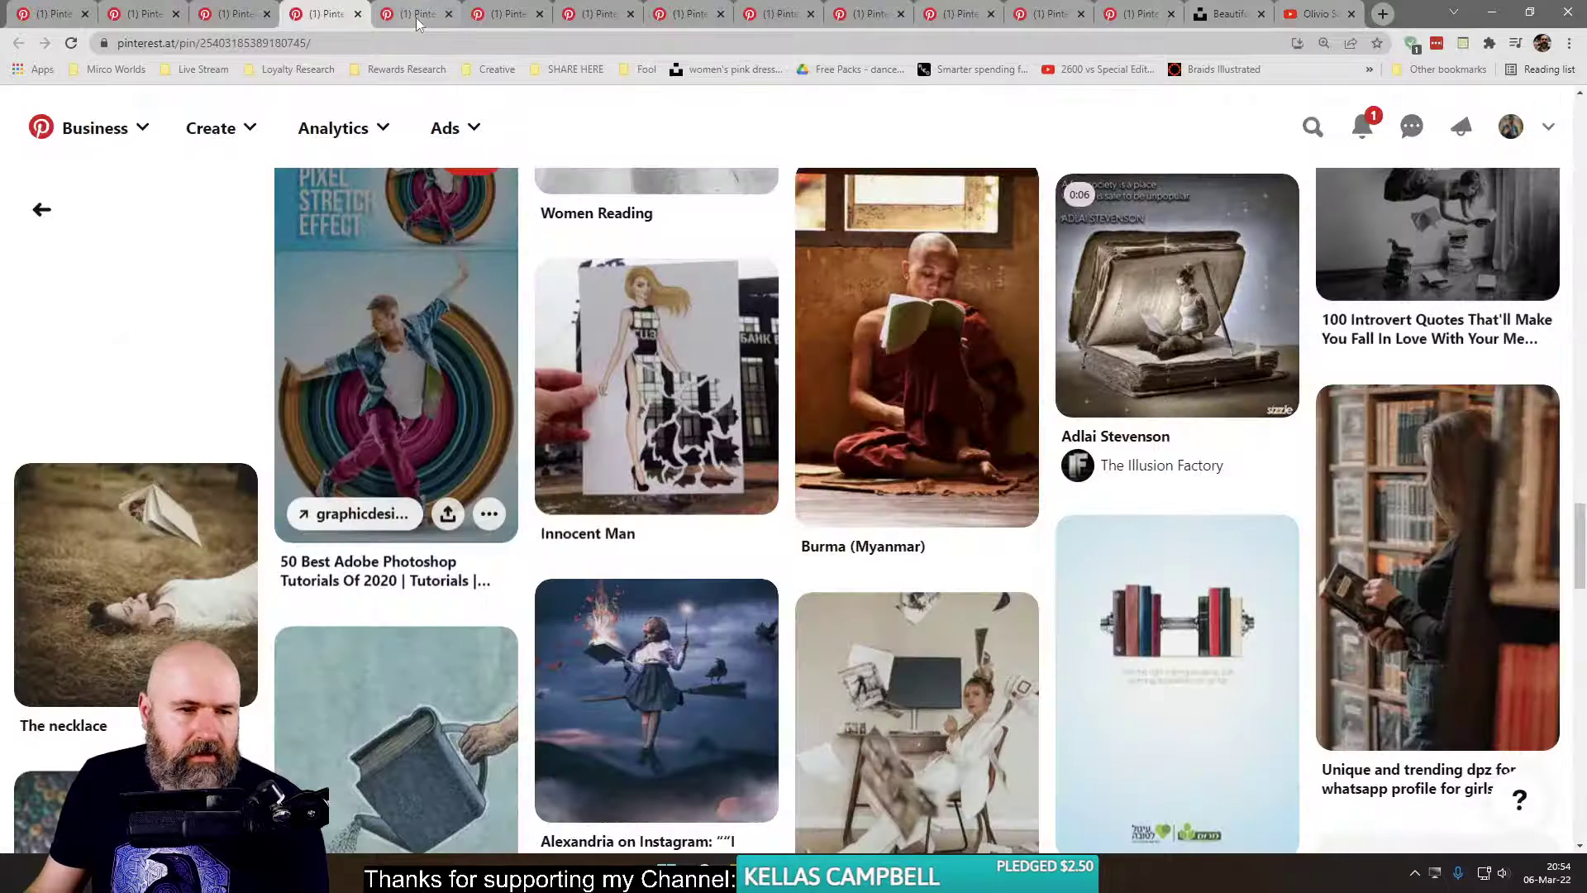
{"action": "scroll", "coordinate": [186, 393], "scroll_direction": "down", "scroll_amount": 10}
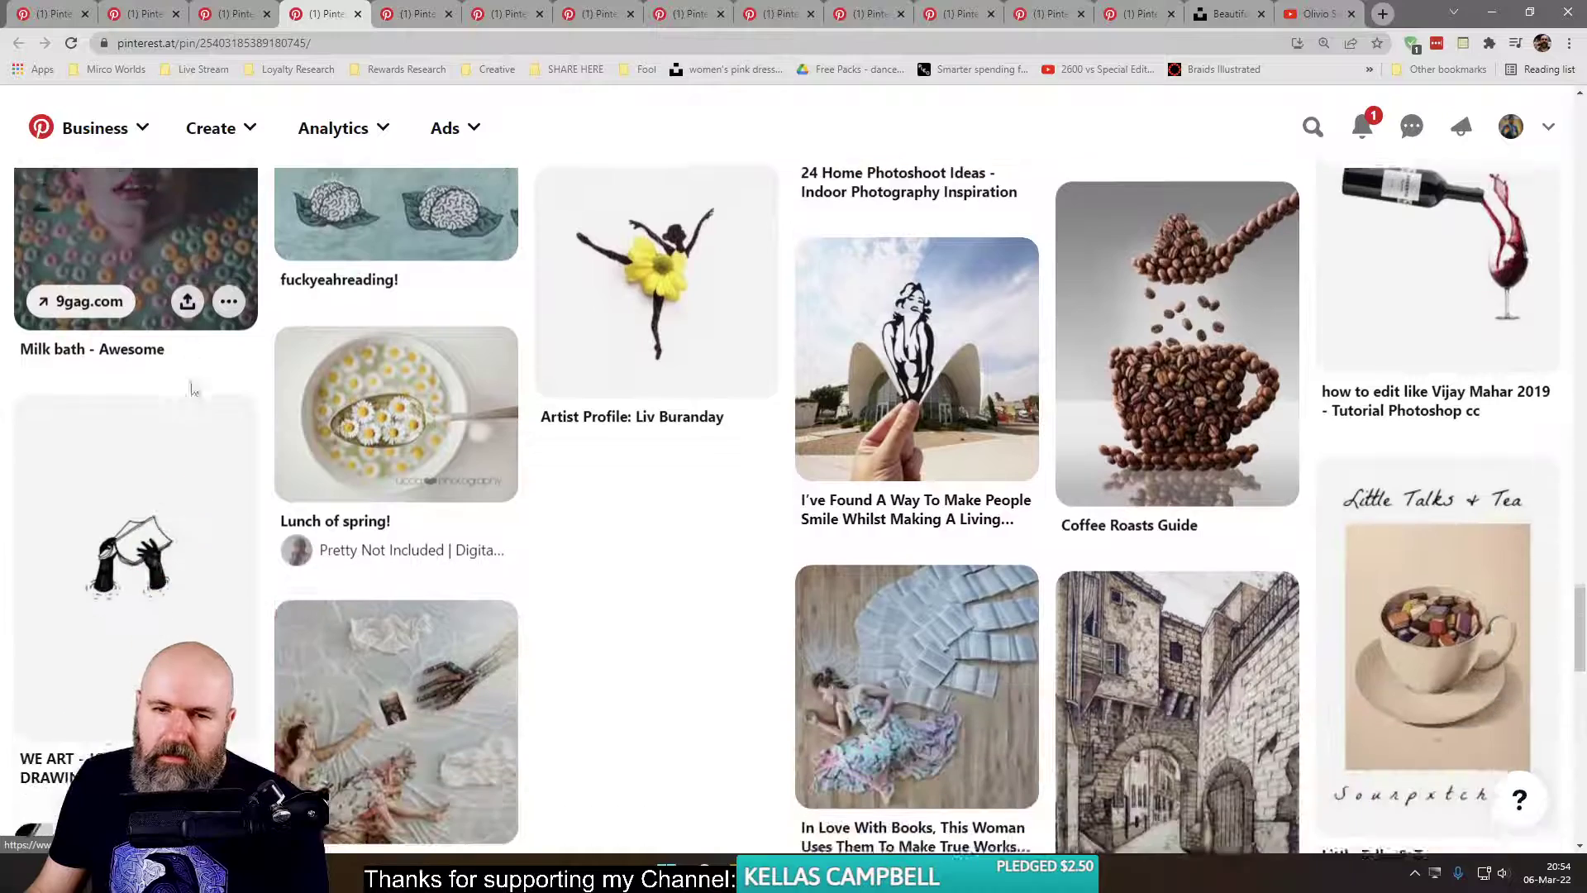
{"action": "scroll", "coordinate": [192, 389], "scroll_direction": "down", "scroll_amount": 4}
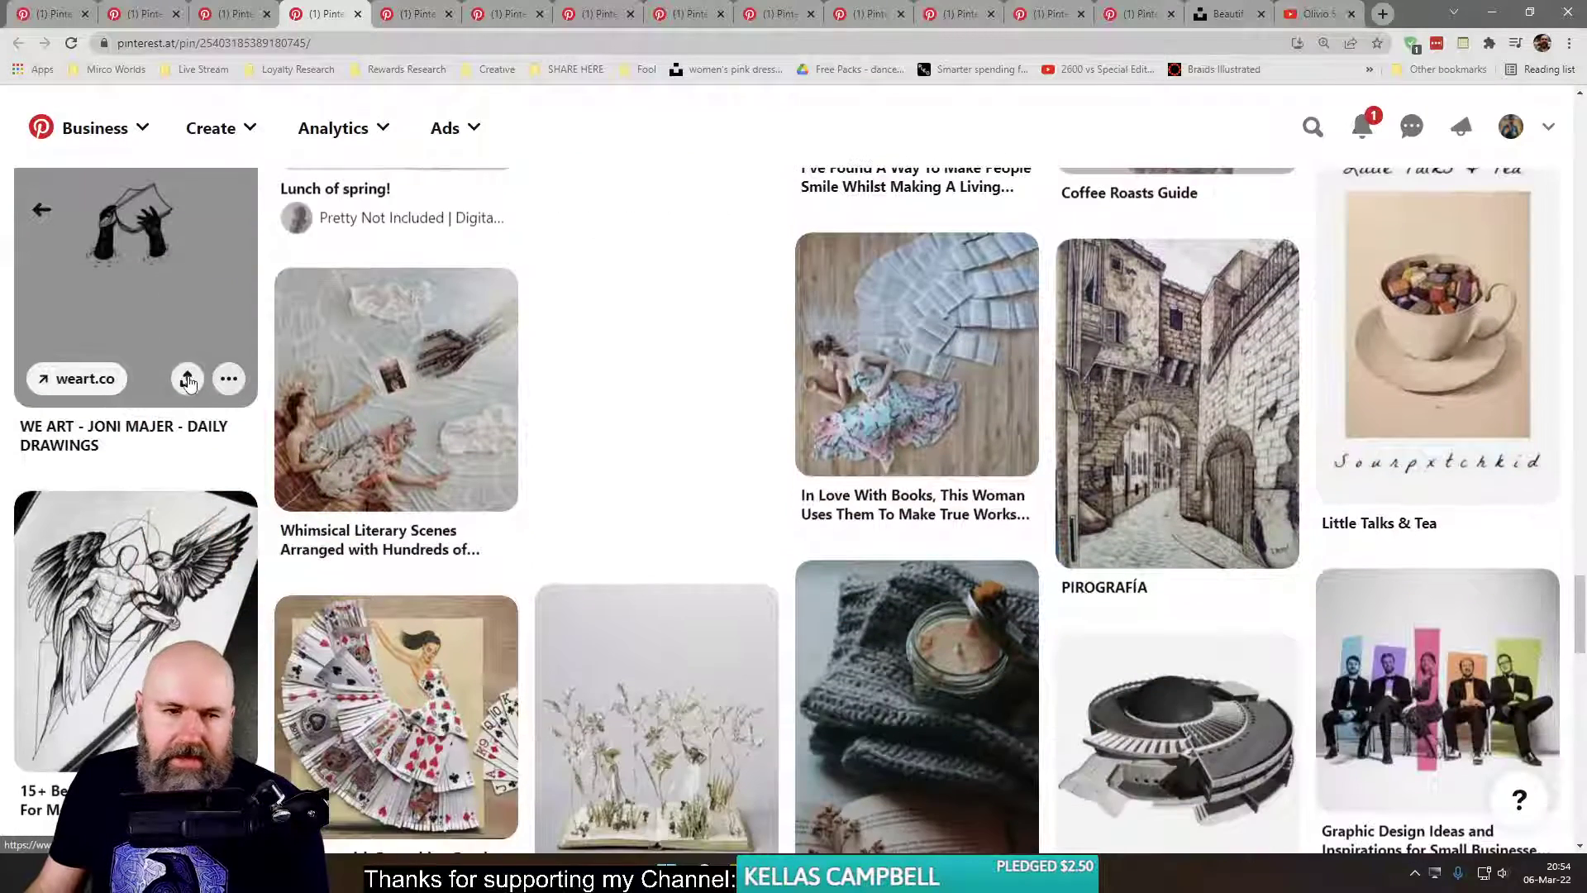
{"action": "scroll", "coordinate": [189, 379], "scroll_direction": "down", "scroll_amount": 3}
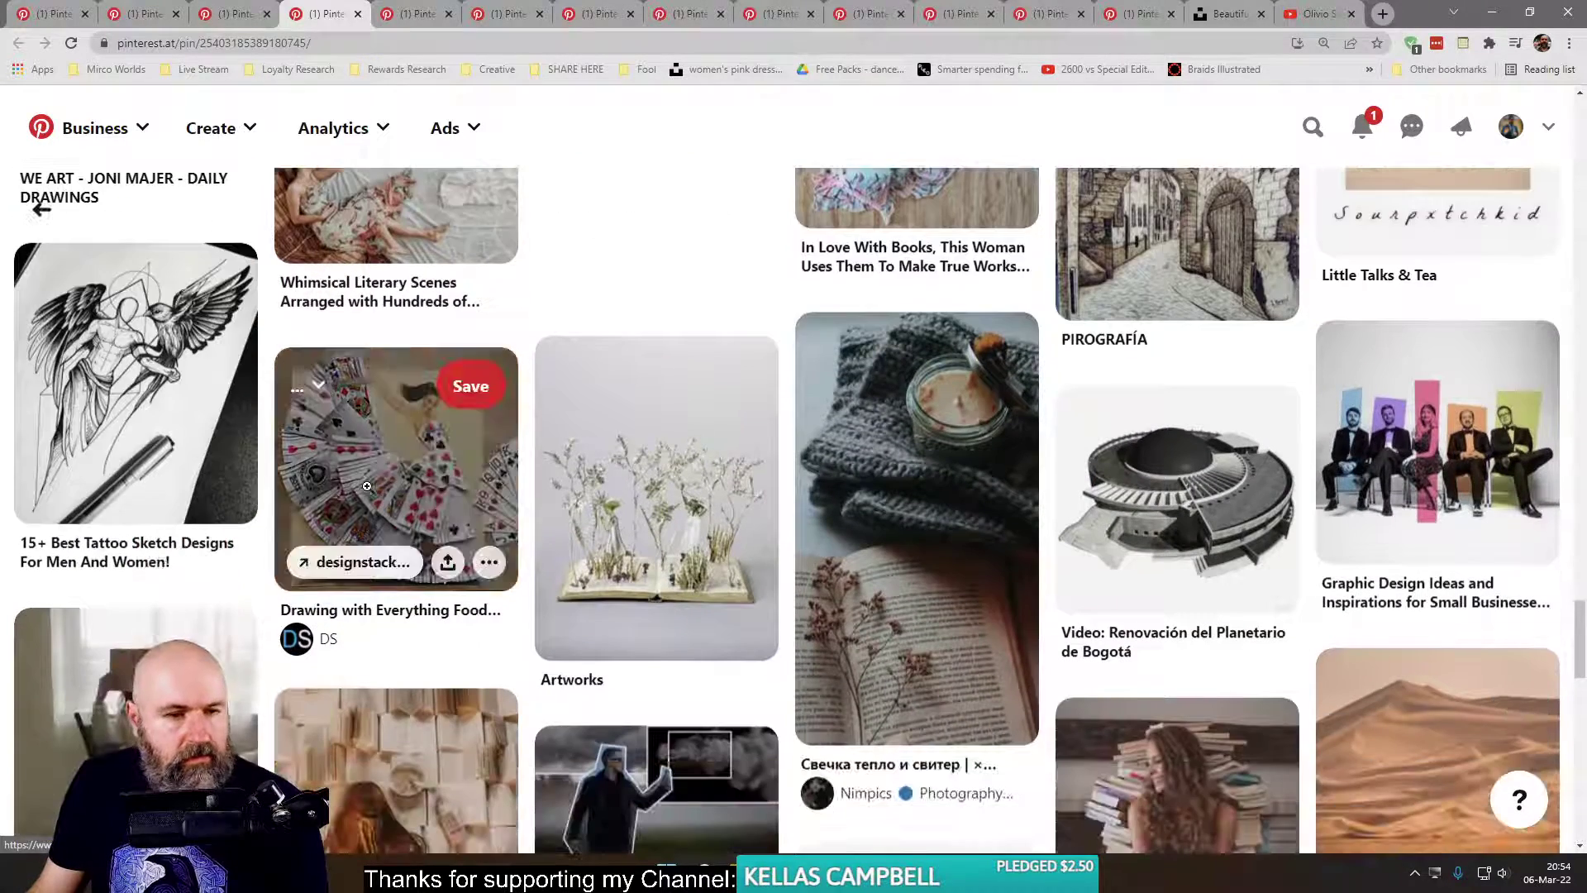
{"action": "right_click", "coordinate": [369, 150]}
{"action": "left_click", "coordinate": [447, 158]}
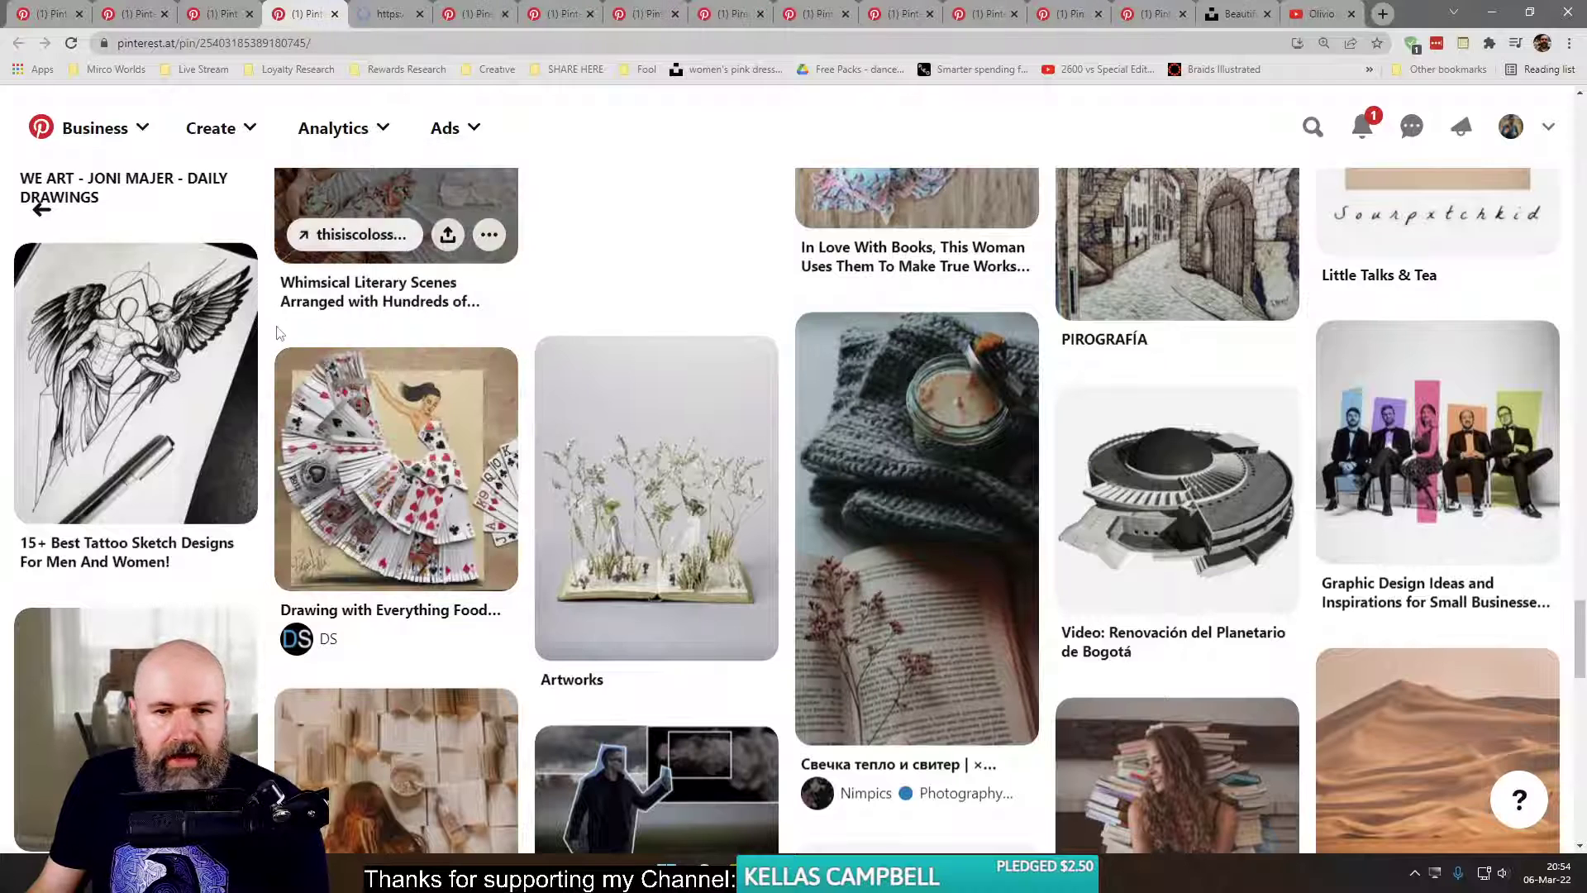
{"action": "key", "text": "ctrl+Tab"}
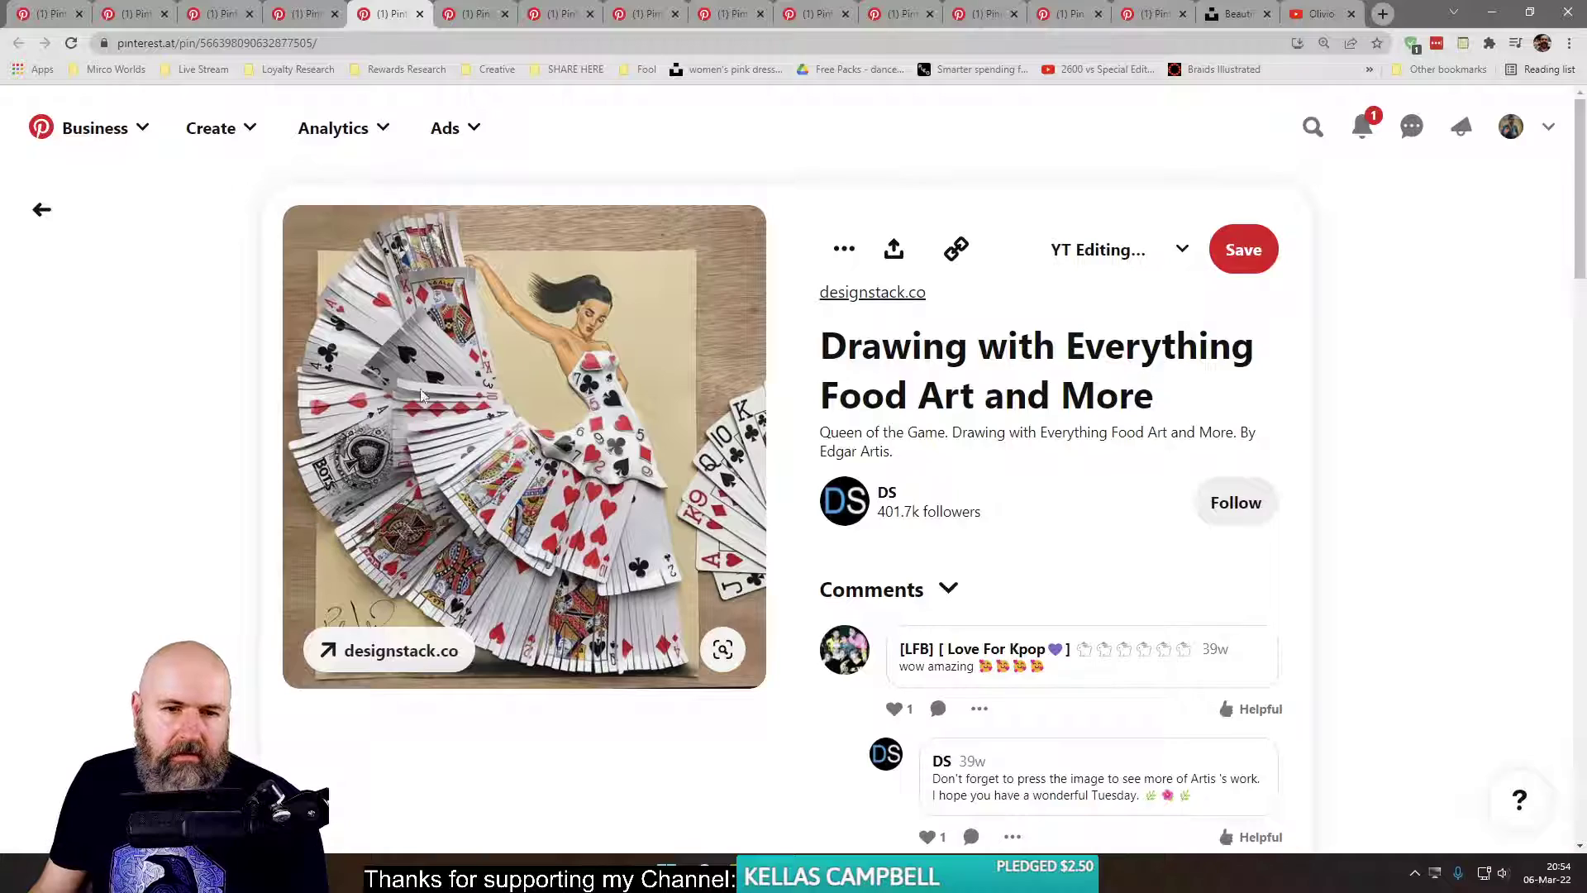
- Look through the remaining similar images of the book pin down to the end of the feed
{"action": "left_click", "coordinate": [304, 14]}
{"action": "scroll", "coordinate": [107, 320], "scroll_direction": "down", "scroll_amount": 5}
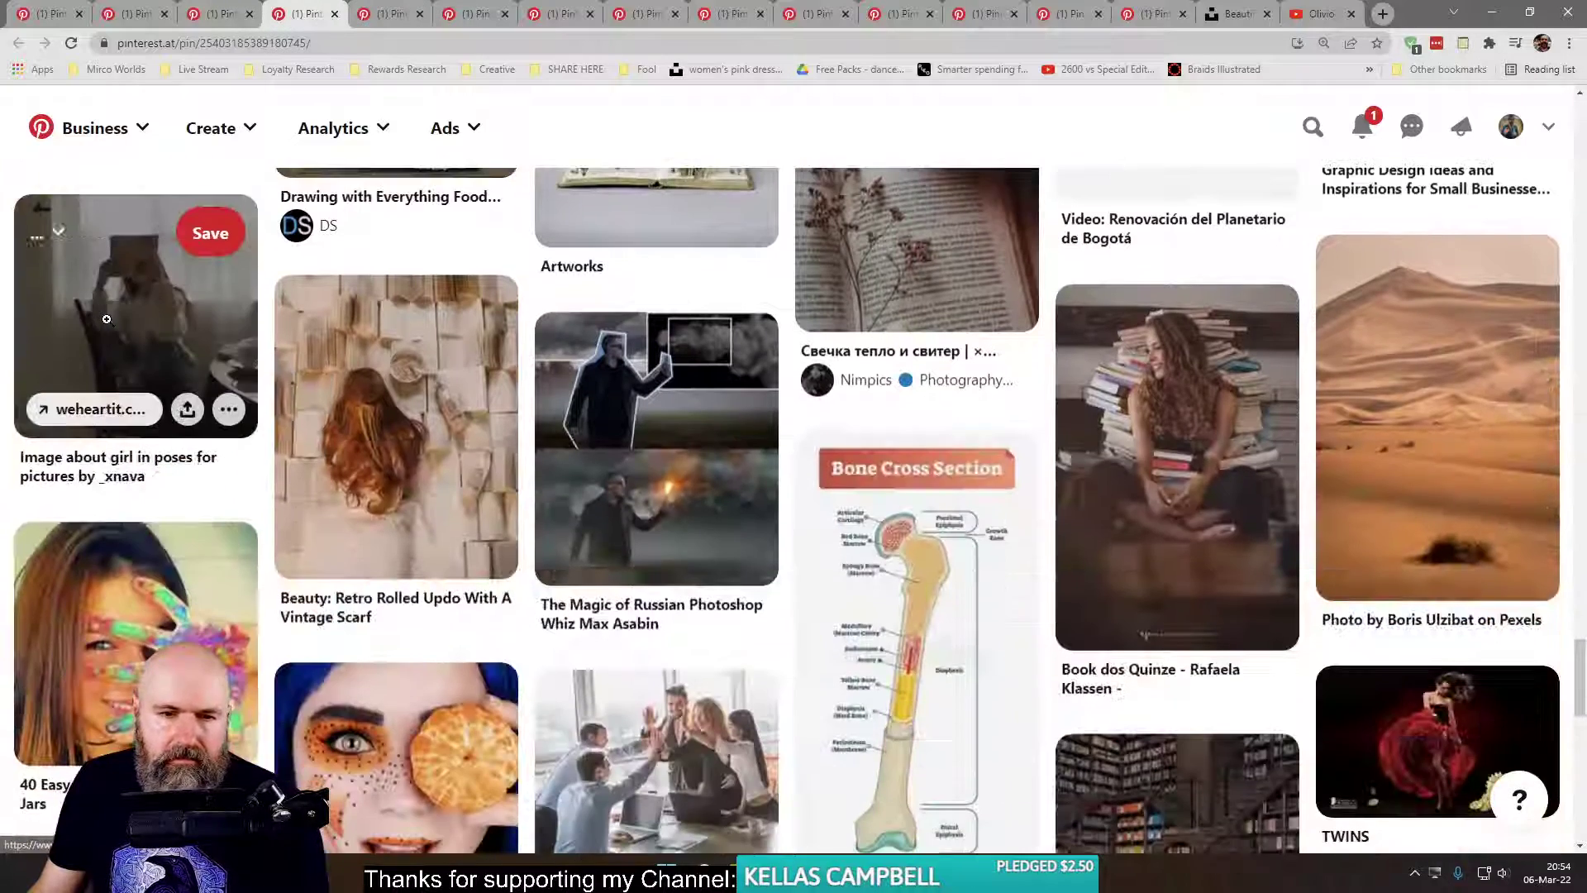
{"action": "scroll", "coordinate": [106, 319], "scroll_direction": "down", "scroll_amount": 1}
{"action": "scroll", "coordinate": [47, 328], "scroll_direction": "down", "scroll_amount": 5}
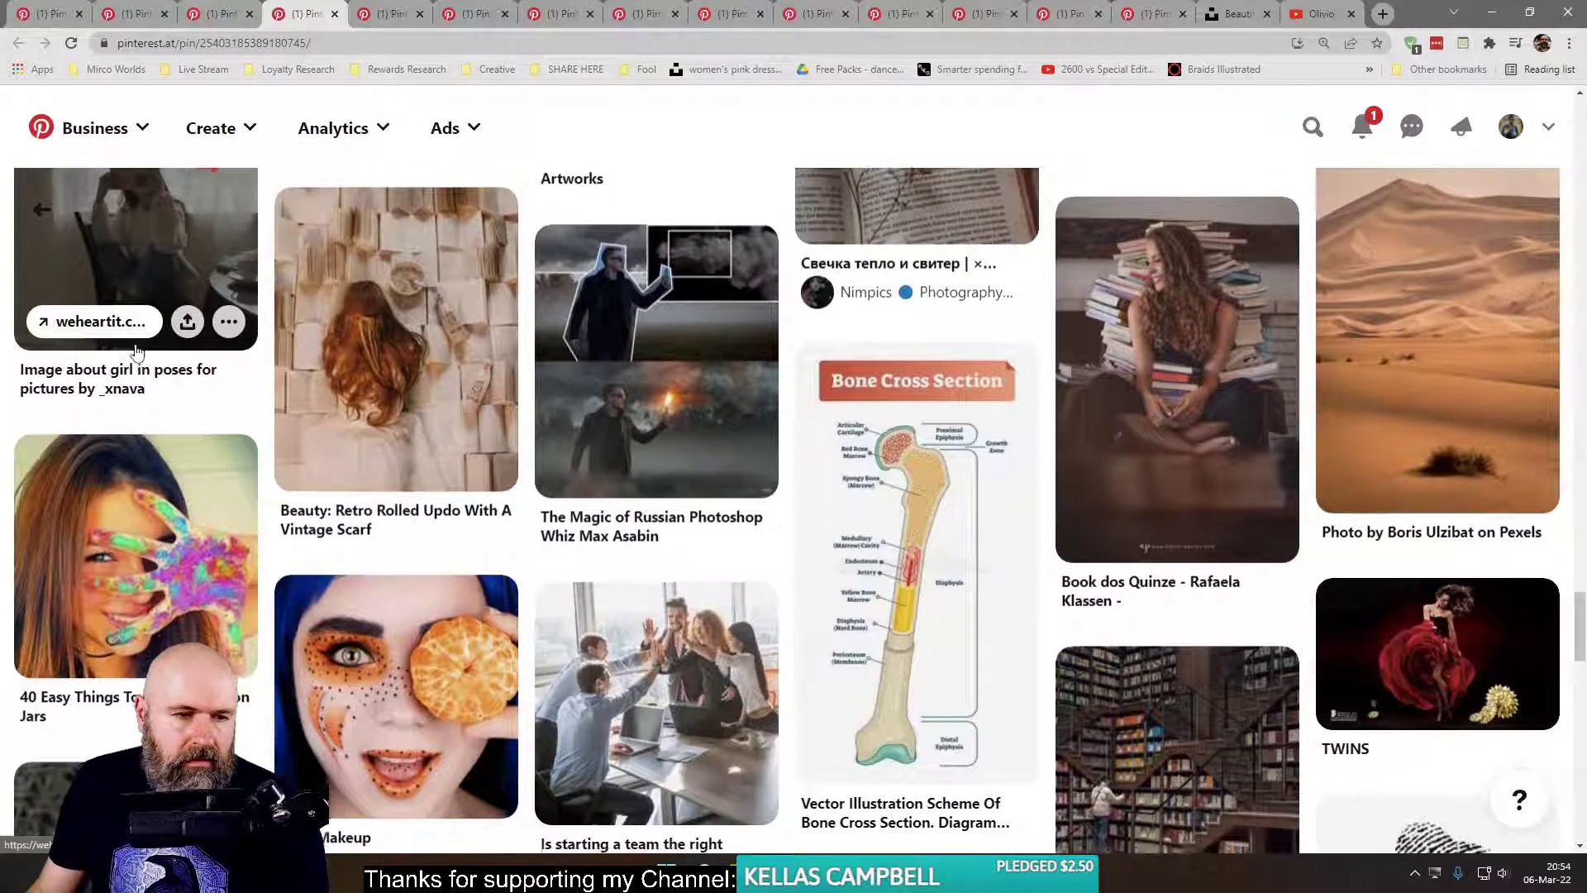
{"action": "scroll", "coordinate": [132, 347], "scroll_direction": "down", "scroll_amount": 7}
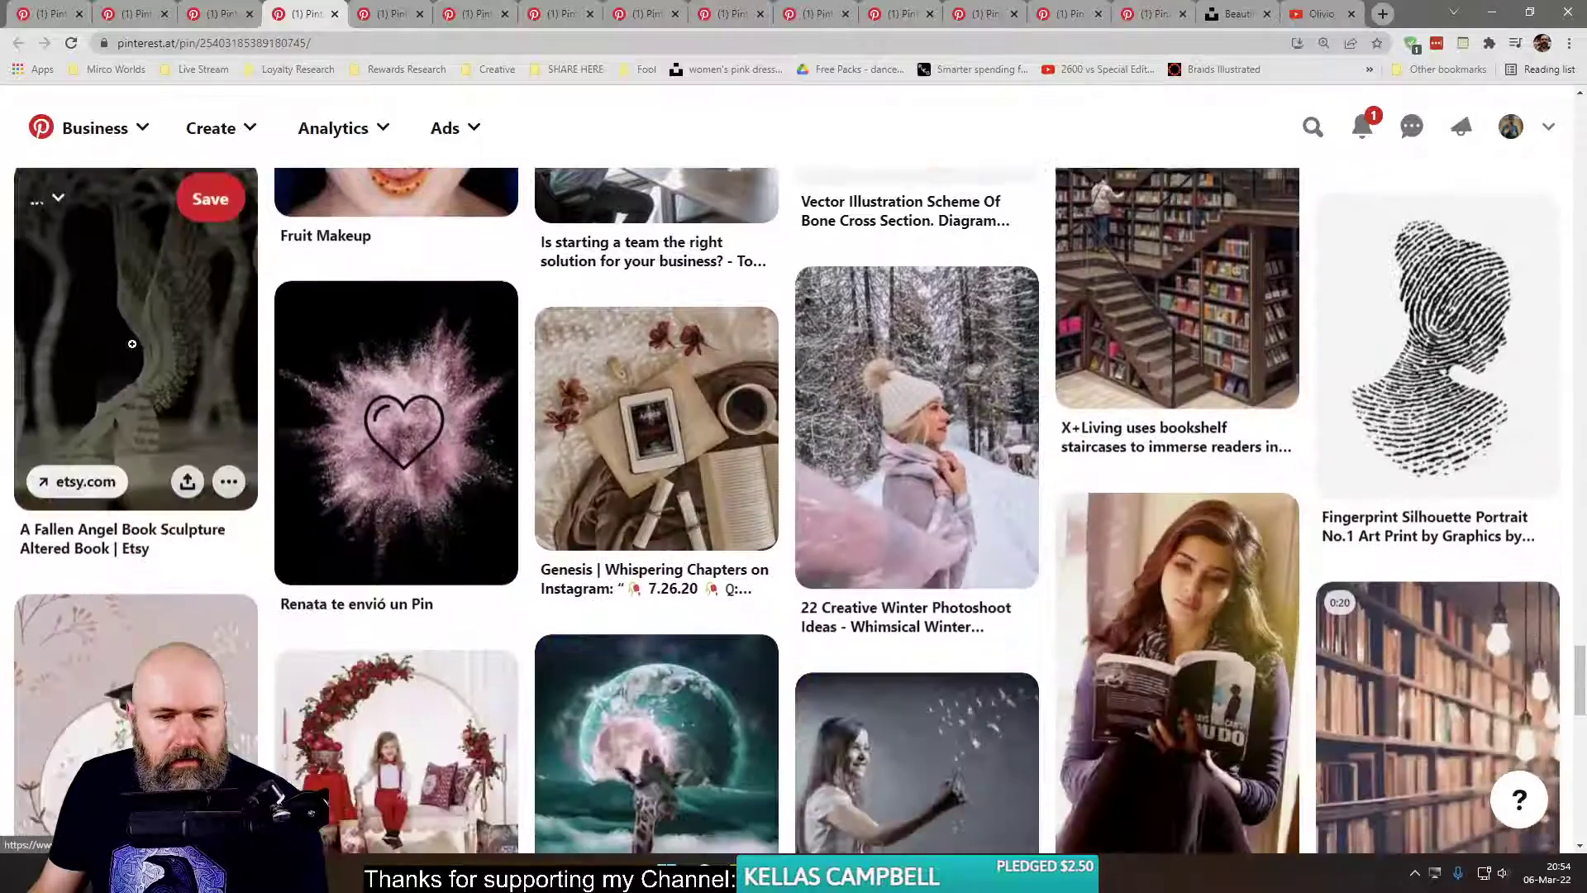
{"action": "scroll", "coordinate": [130, 343], "scroll_direction": "down", "scroll_amount": 3}
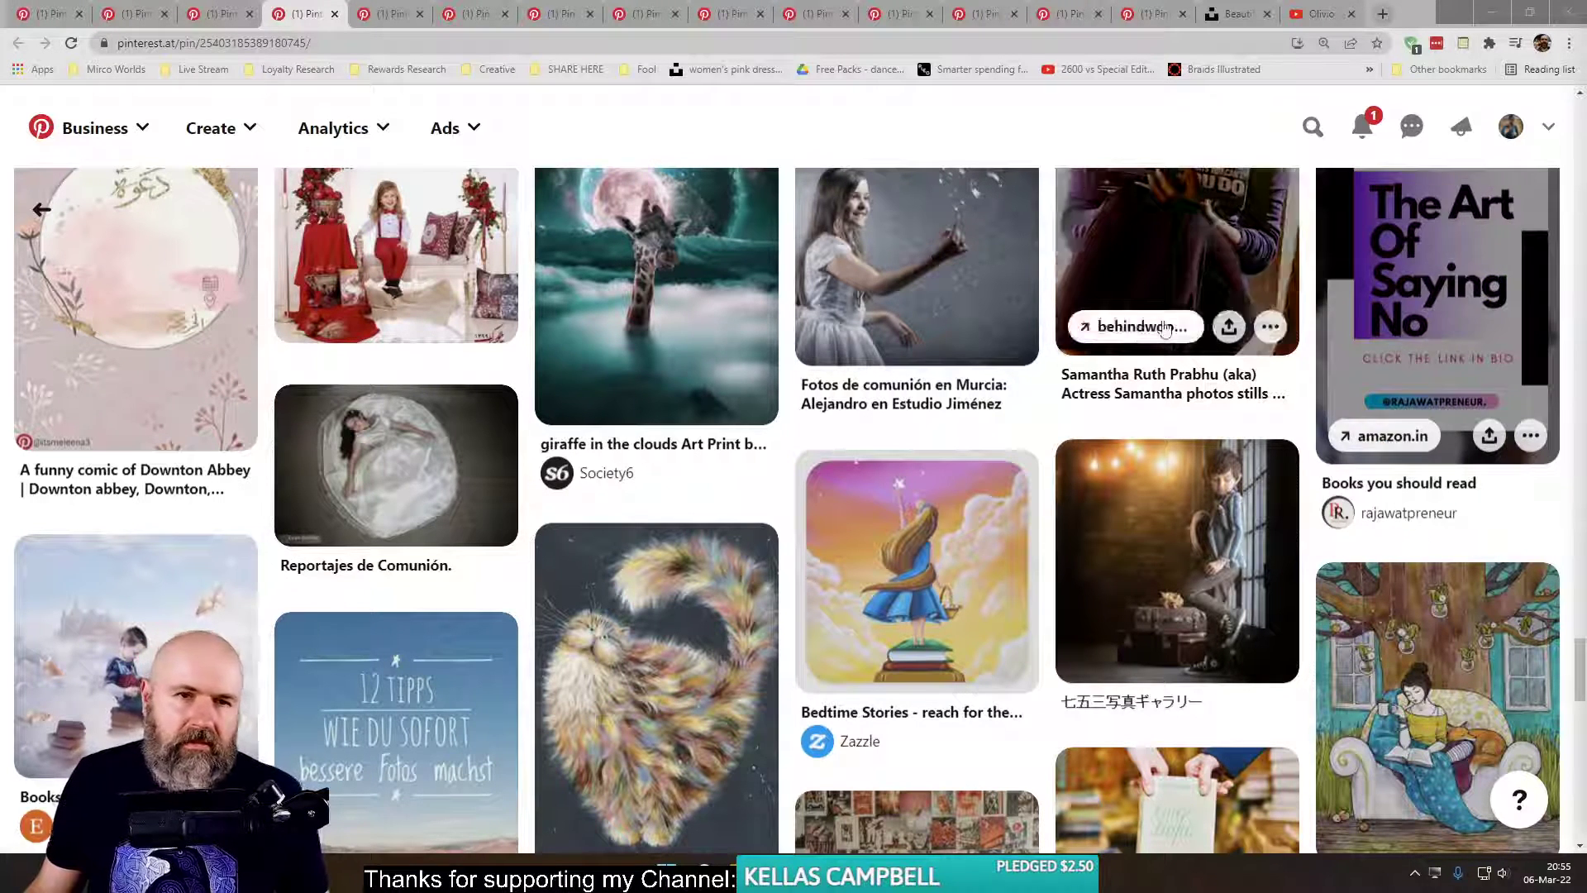
{"action": "scroll", "coordinate": [617, 538], "scroll_direction": "down", "scroll_amount": 15}
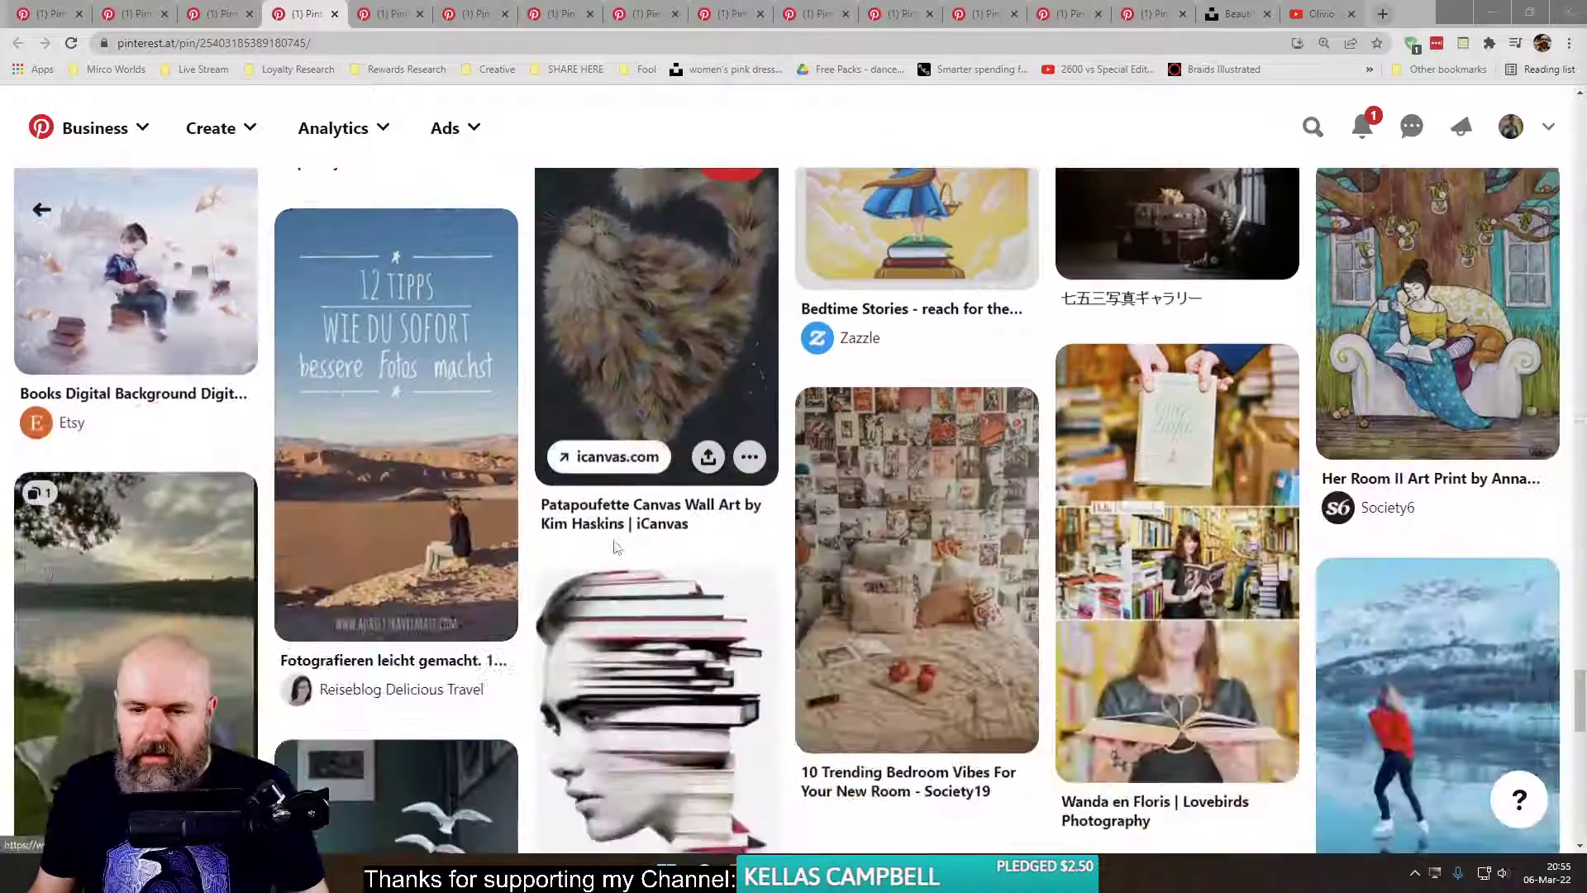
{"action": "scroll", "coordinate": [617, 538], "scroll_direction": "down", "scroll_amount": 6}
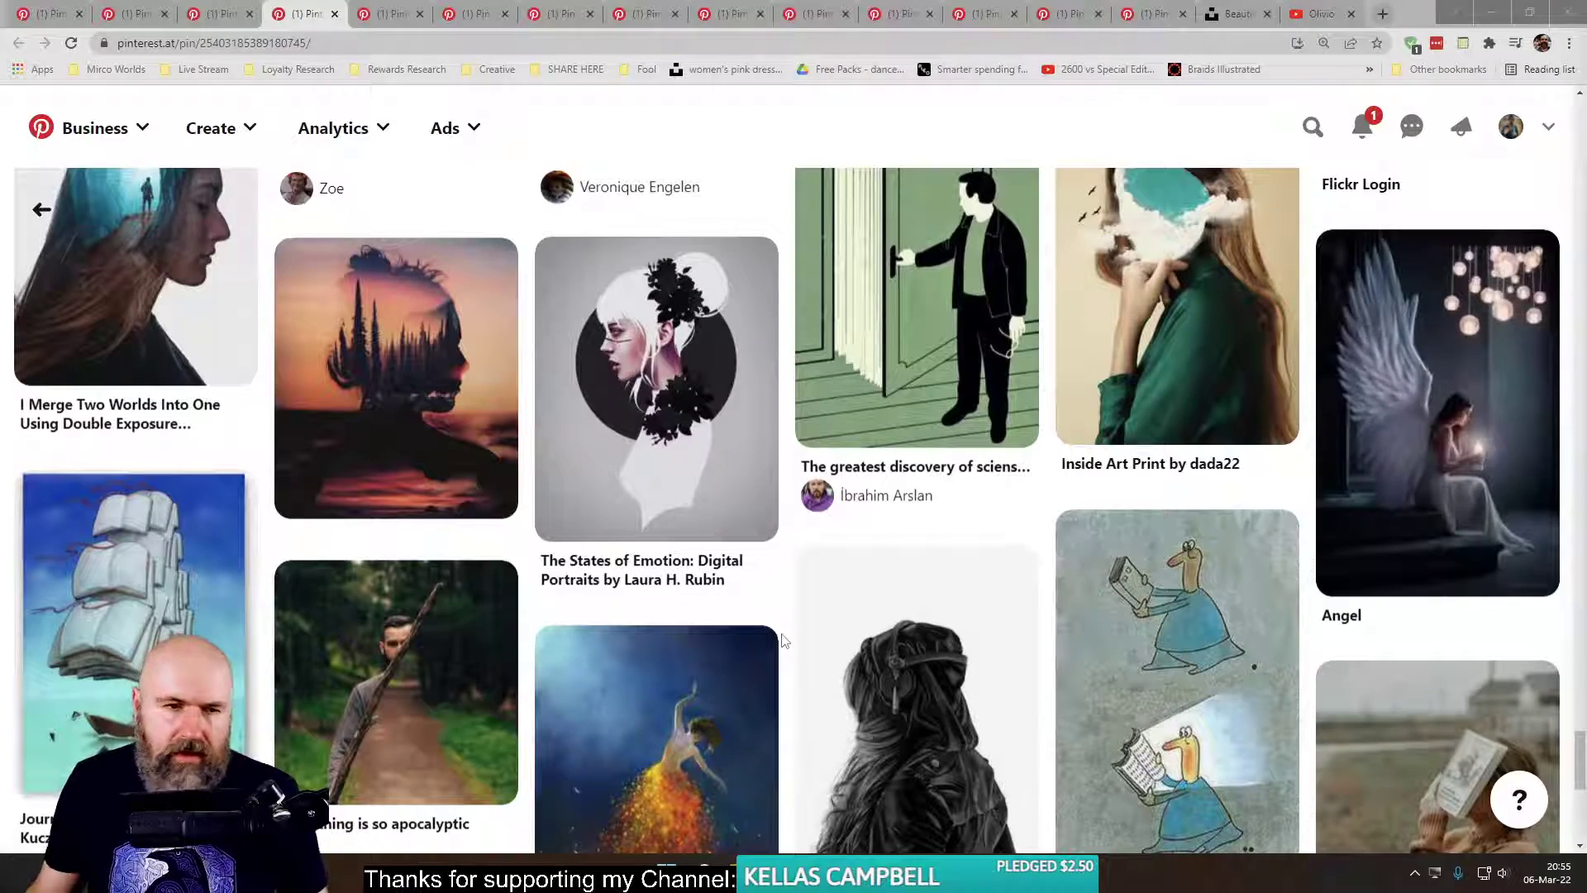
{"action": "scroll", "coordinate": [784, 641], "scroll_direction": "down", "scroll_amount": 4}
{"action": "scroll", "coordinate": [784, 641], "scroll_direction": "down", "scroll_amount": 10}
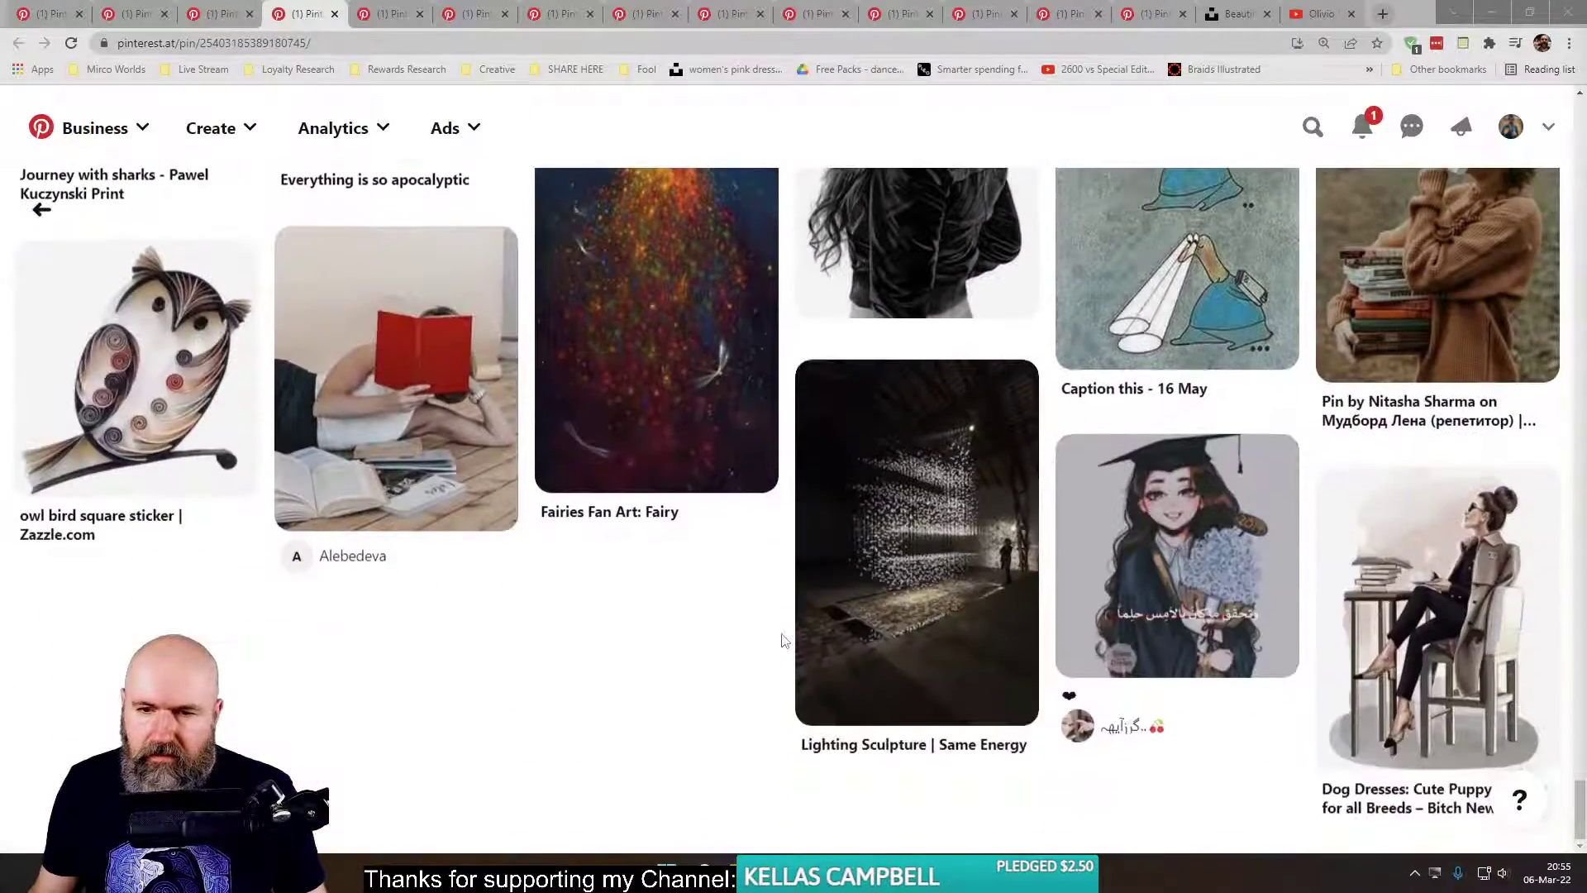
{"action": "scroll", "coordinate": [784, 649], "scroll_direction": "up", "scroll_amount": 5}
{"action": "scroll", "coordinate": [784, 649], "scroll_direction": "down", "scroll_amount": 12}
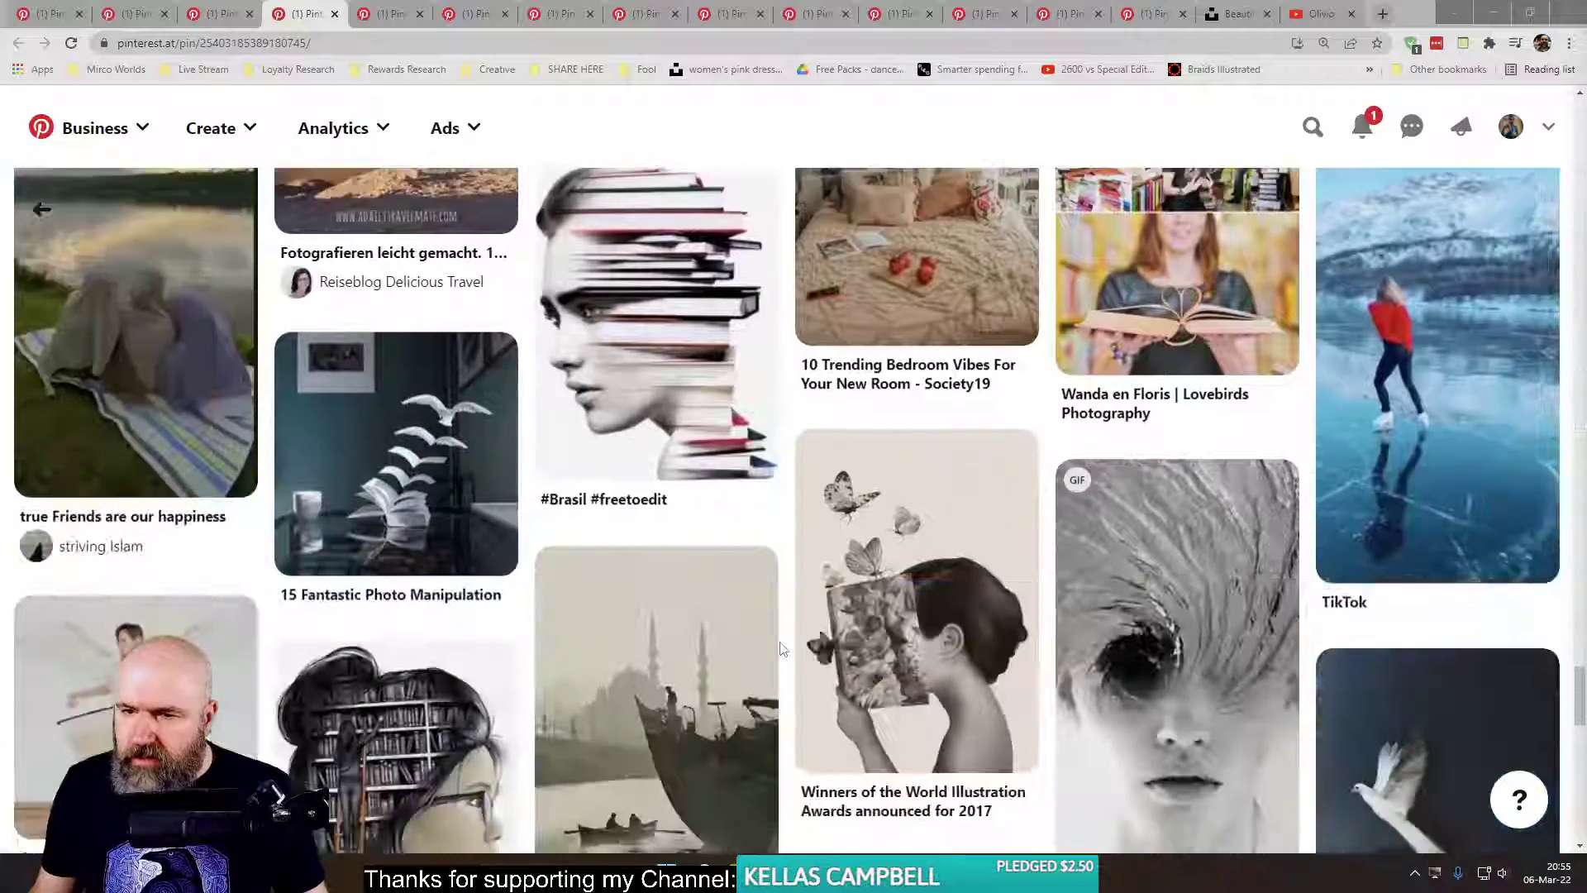
{"action": "scroll", "coordinate": [783, 649], "scroll_direction": "down", "scroll_amount": 1}
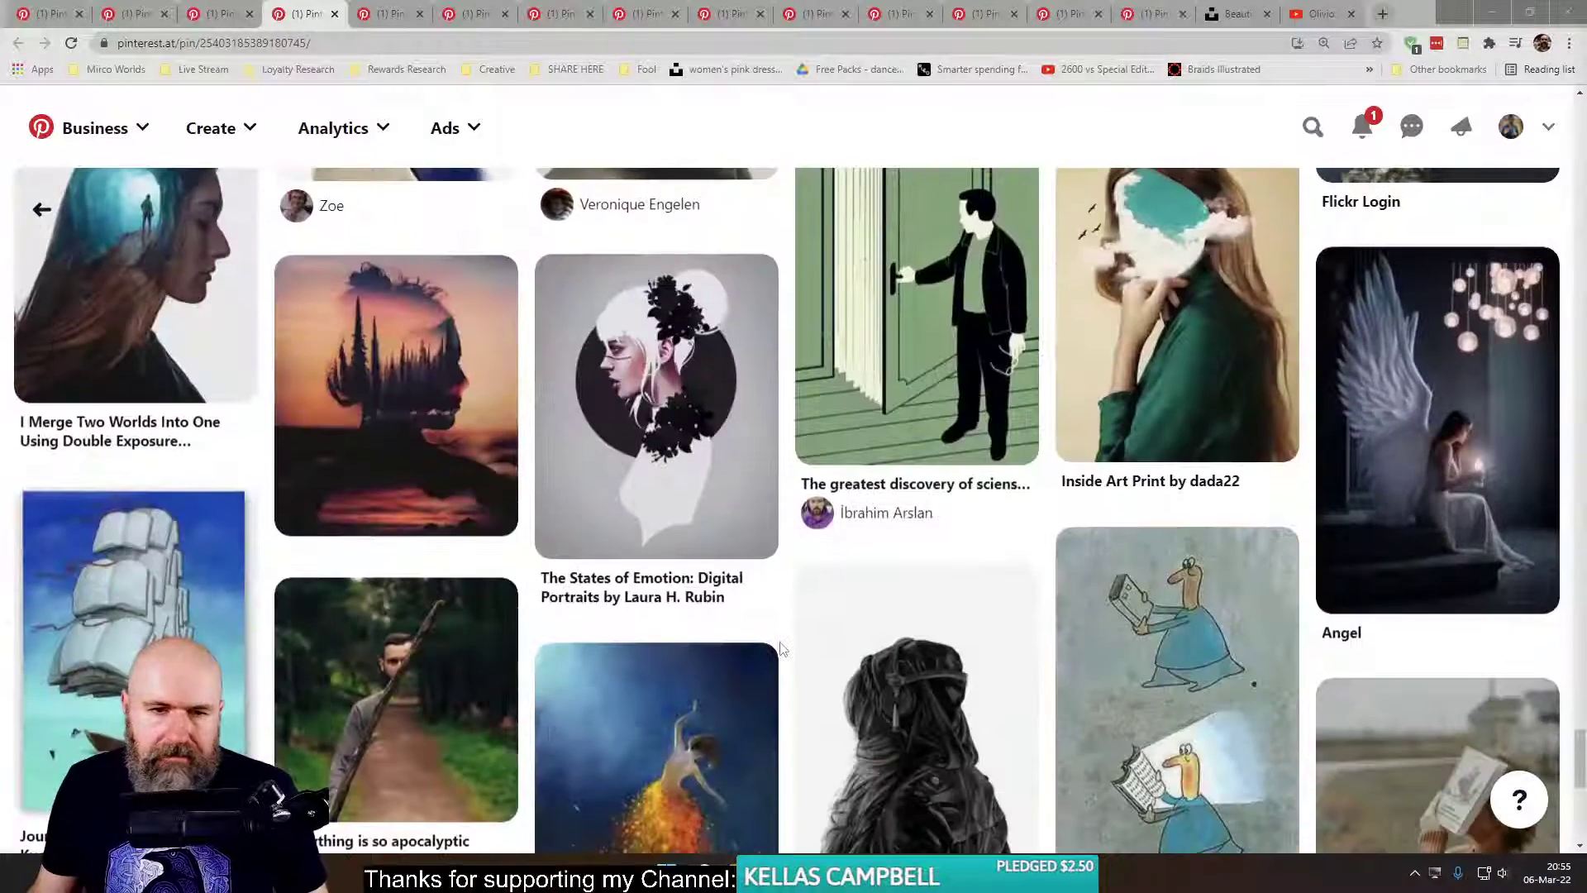
- Close all browser tabs after the first Pinterest tab
{"action": "right_click", "coordinate": [305, 27]}
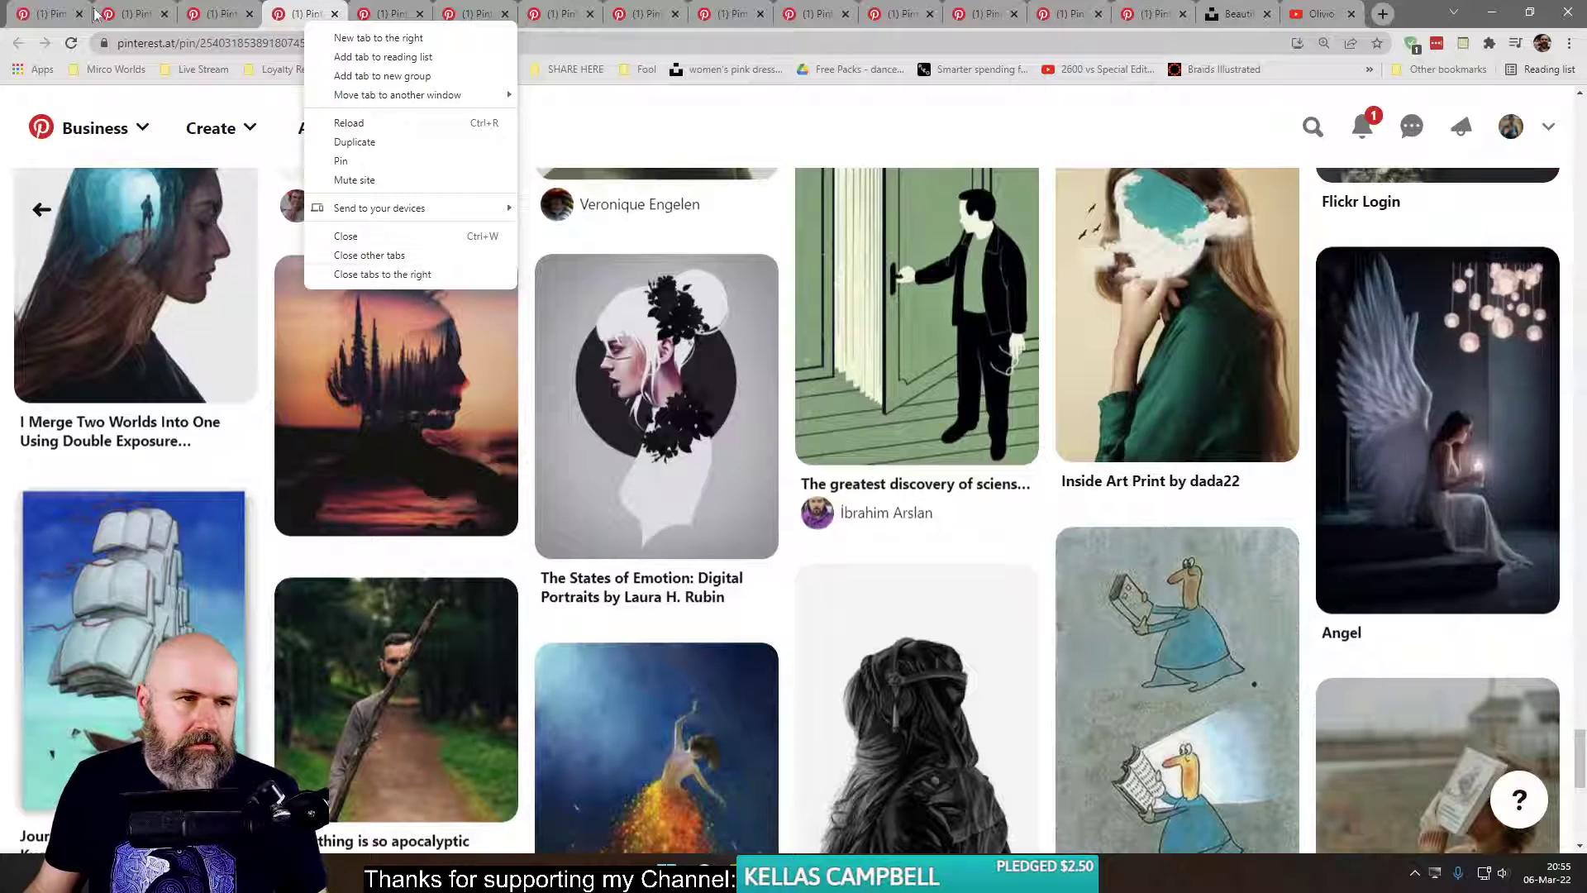
{"action": "right_click", "coordinate": [45, 14]}
{"action": "left_click", "coordinate": [151, 263]}
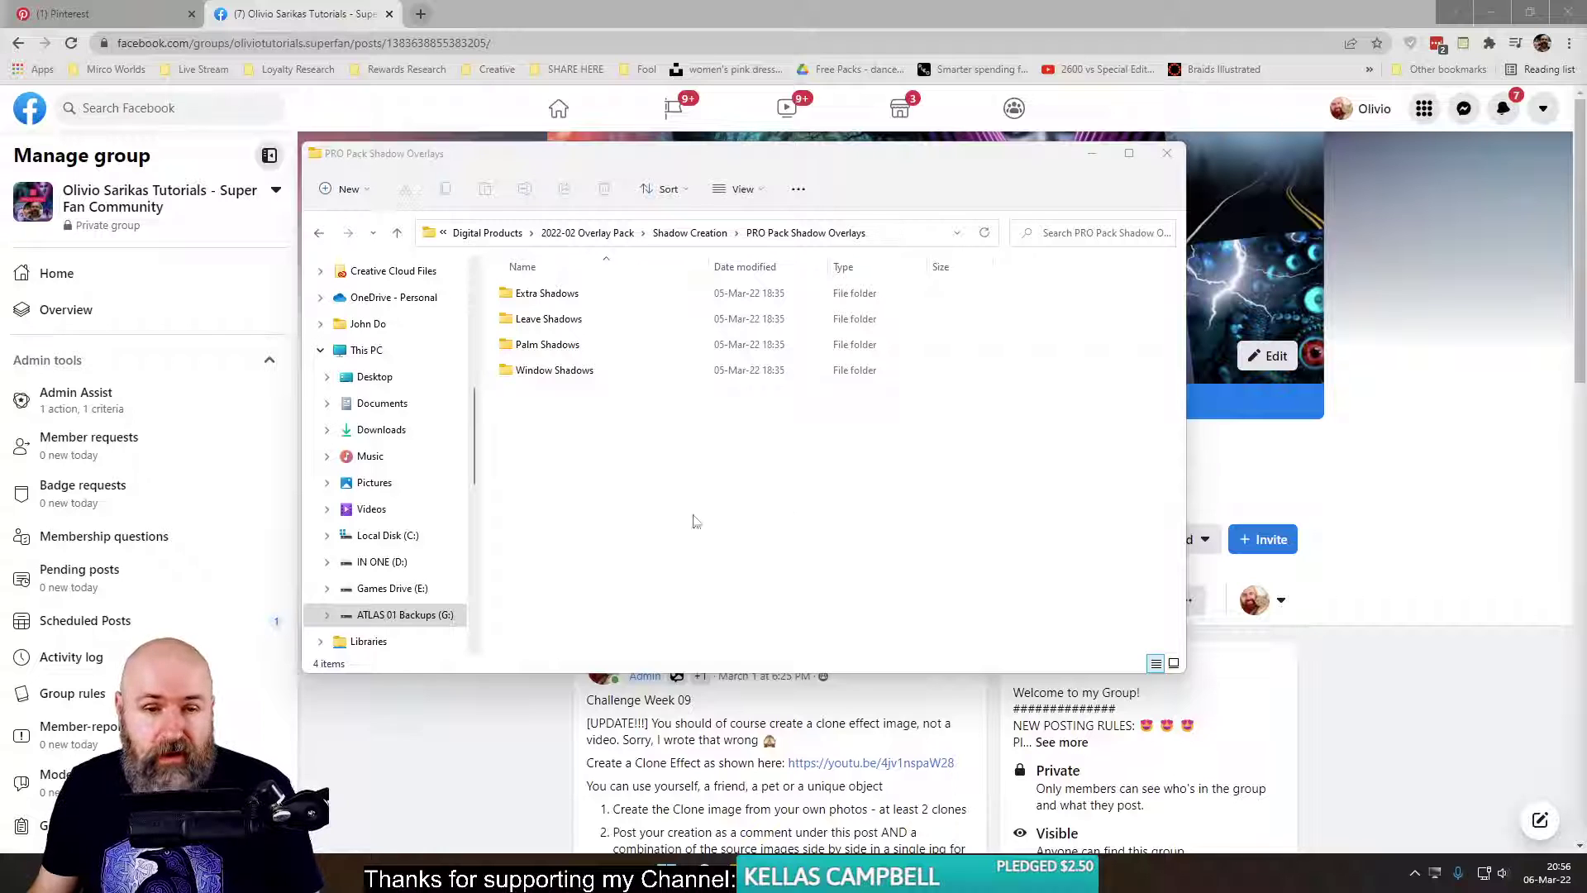
- Open the Extra Shadows folder of the PRO Pack Shadow Overlays in the file window to view its PNG overlays
{"action": "left_click", "coordinate": [654, 512]}
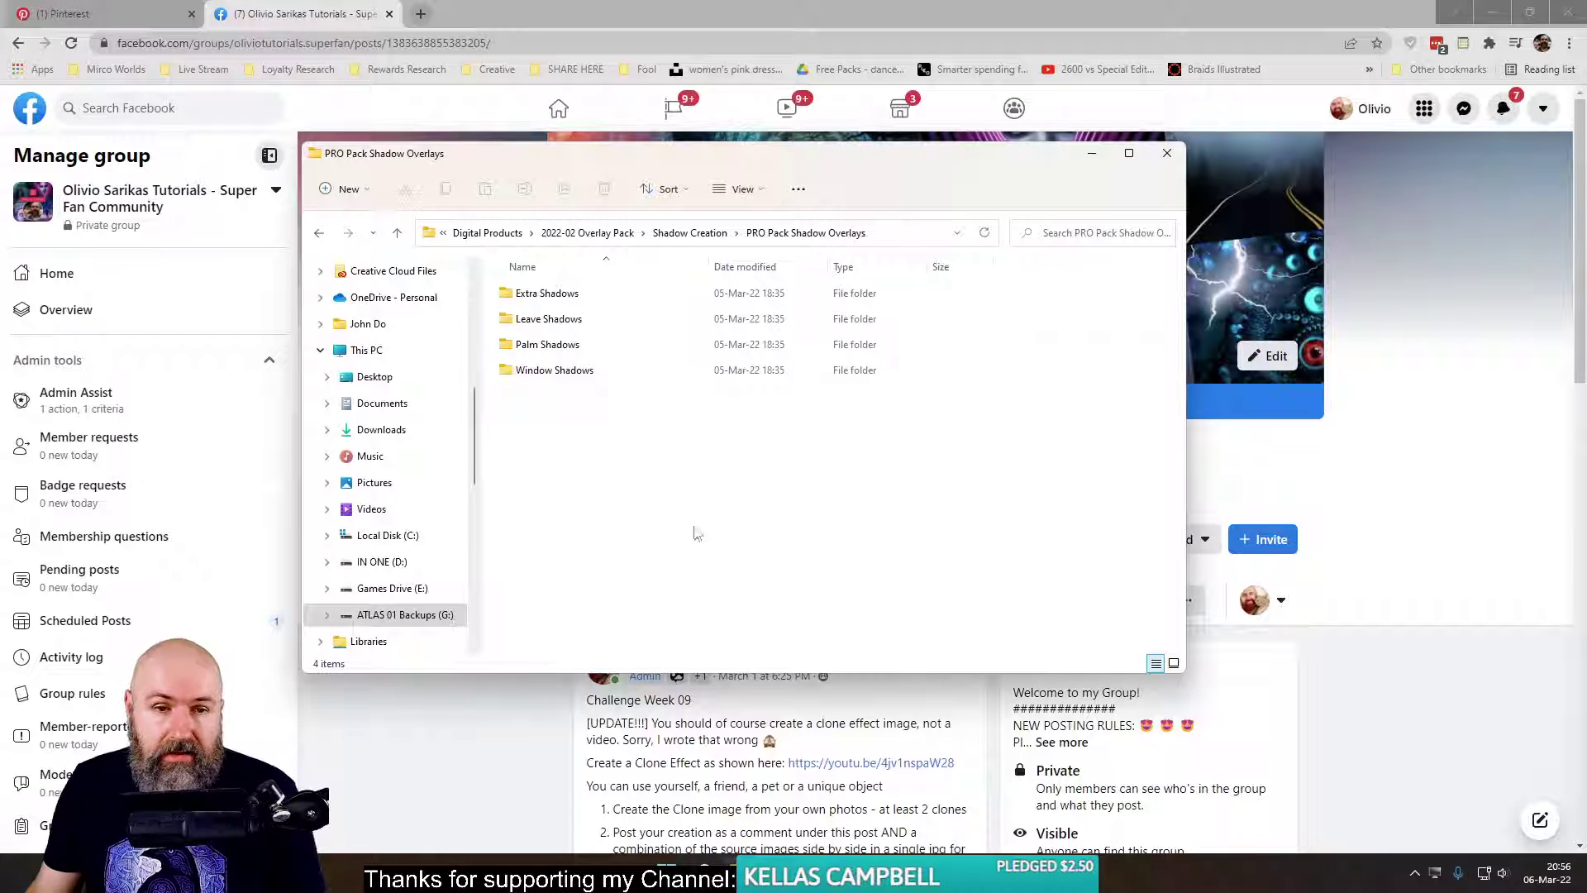
{"action": "left_click", "coordinate": [556, 302]}
{"action": "double_click", "coordinate": [555, 302]}
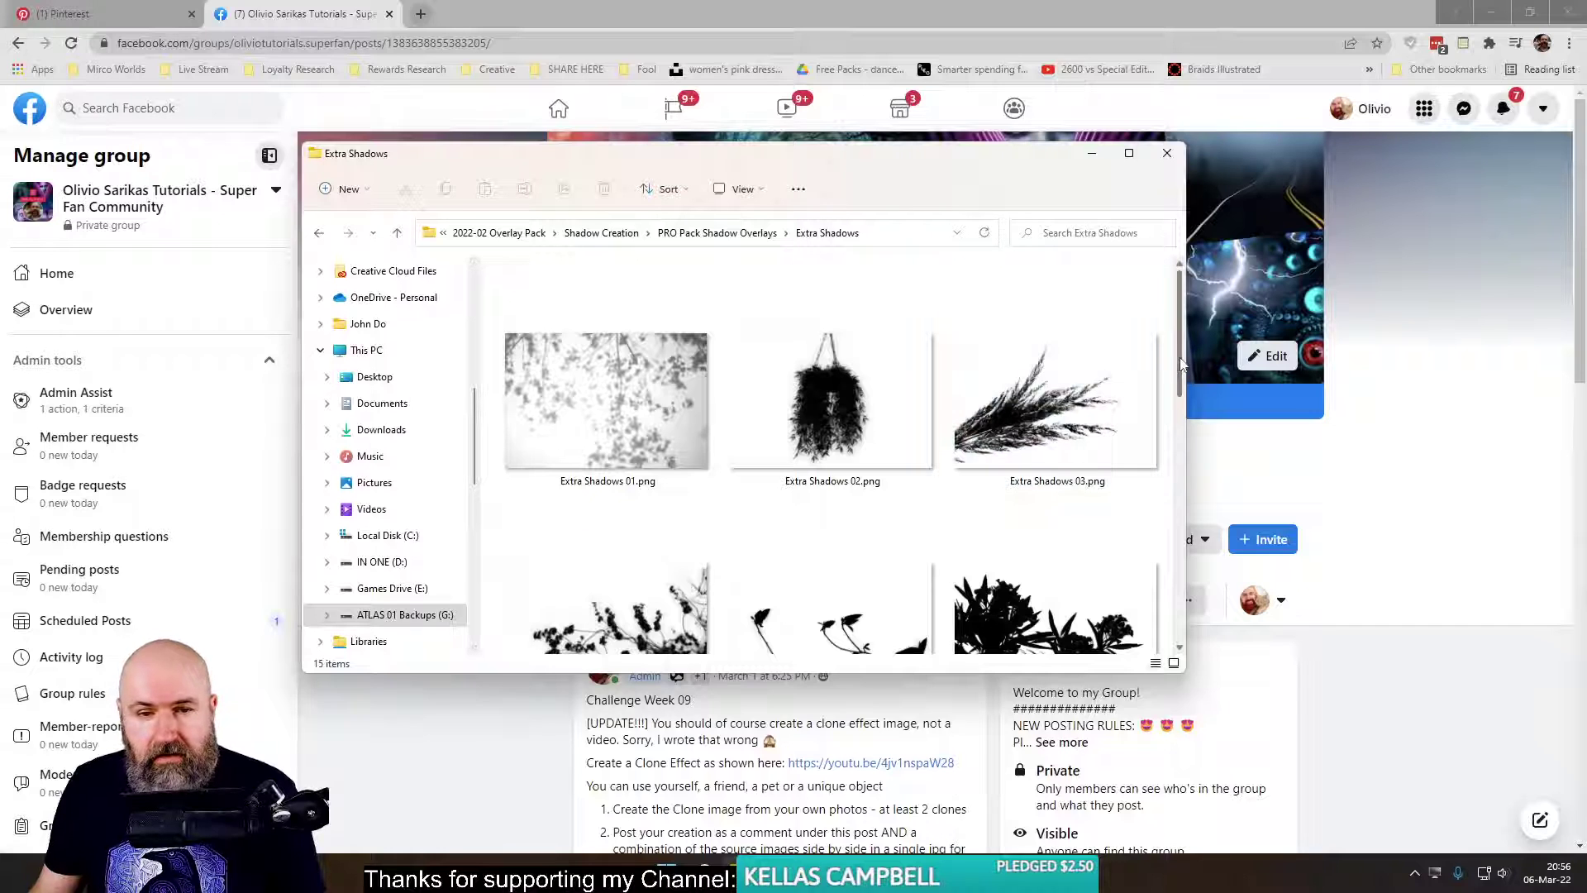
- Move and enlarge the file window, and look through all overlay thumbnails in the Extra Shadows folder
{"action": "scroll", "coordinate": [1182, 364], "scroll_direction": "down", "scroll_amount": 1}
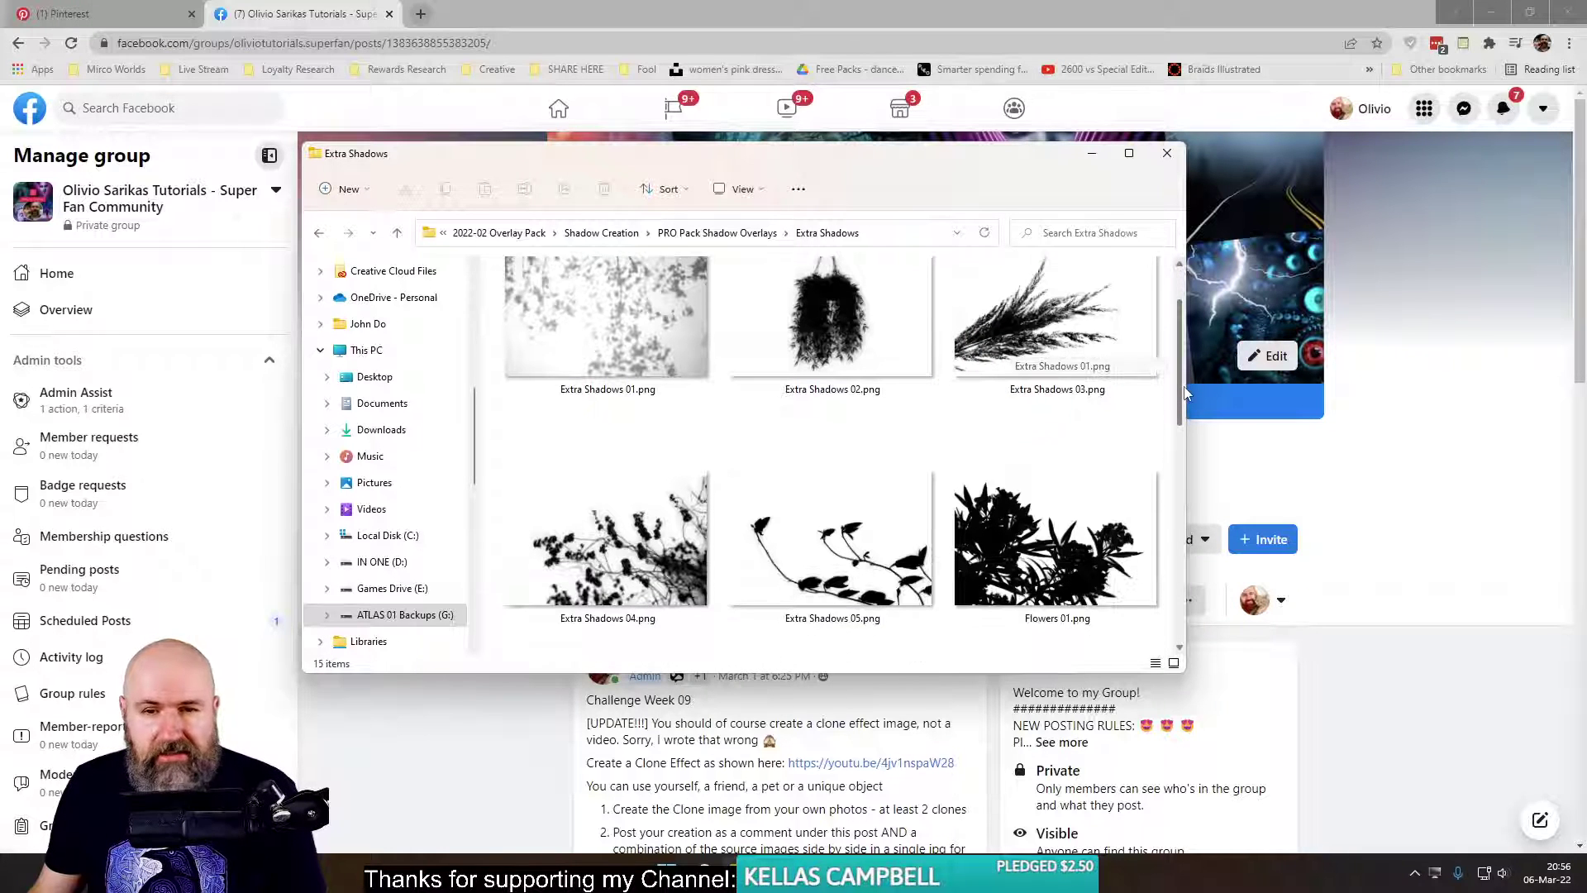
{"action": "left_click_drag", "start_coordinate": [764, 145], "coordinate": [593, 14]}
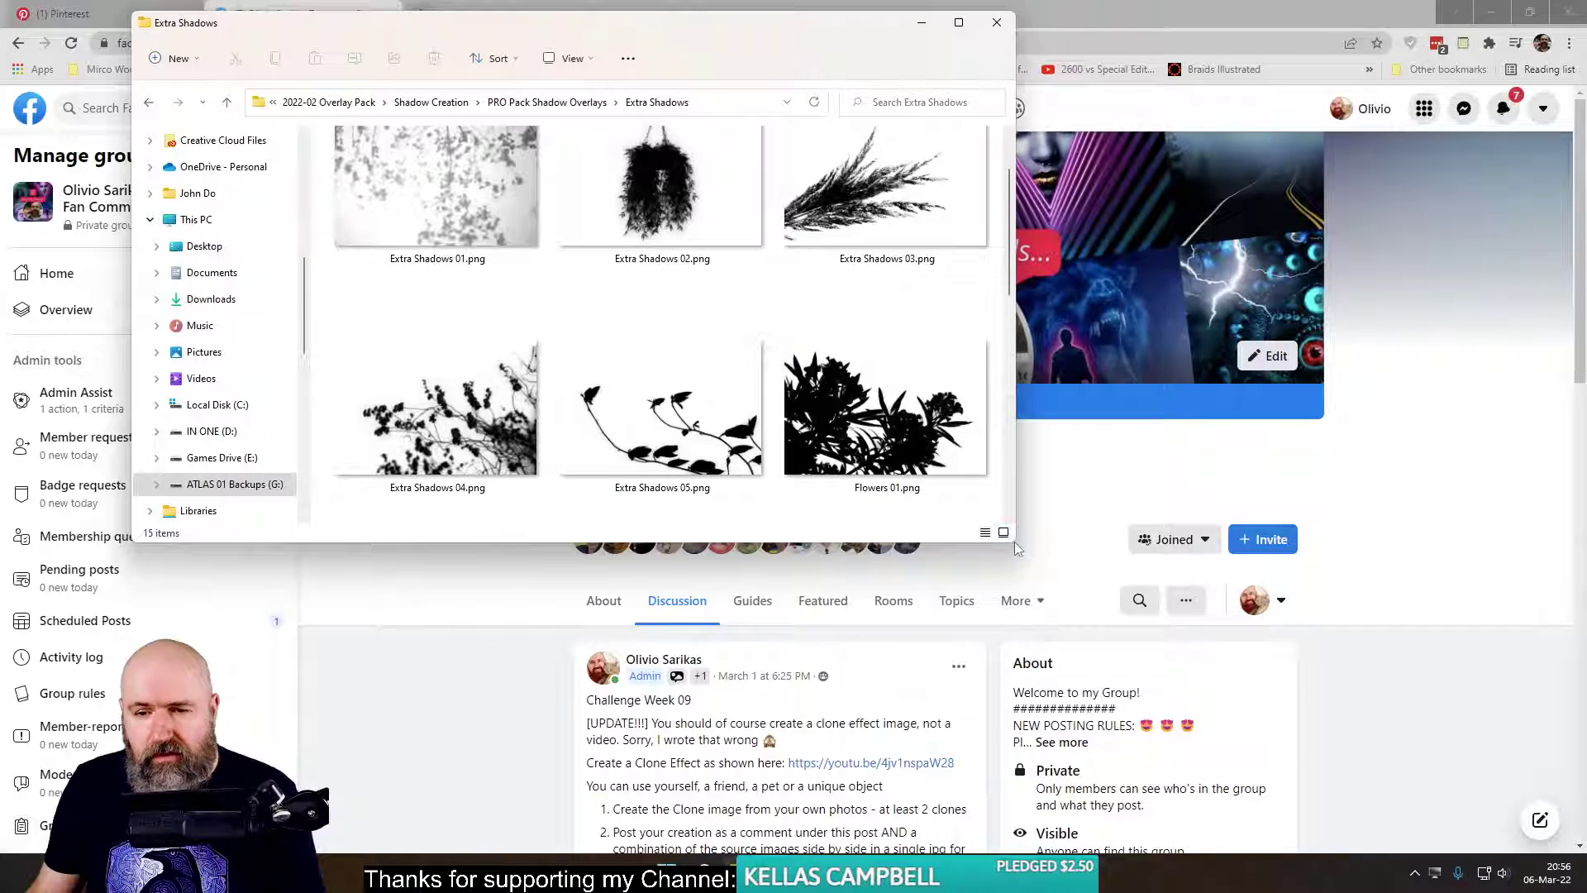
{"action": "left_click_drag", "start_coordinate": [1015, 543], "coordinate": [1353, 860]}
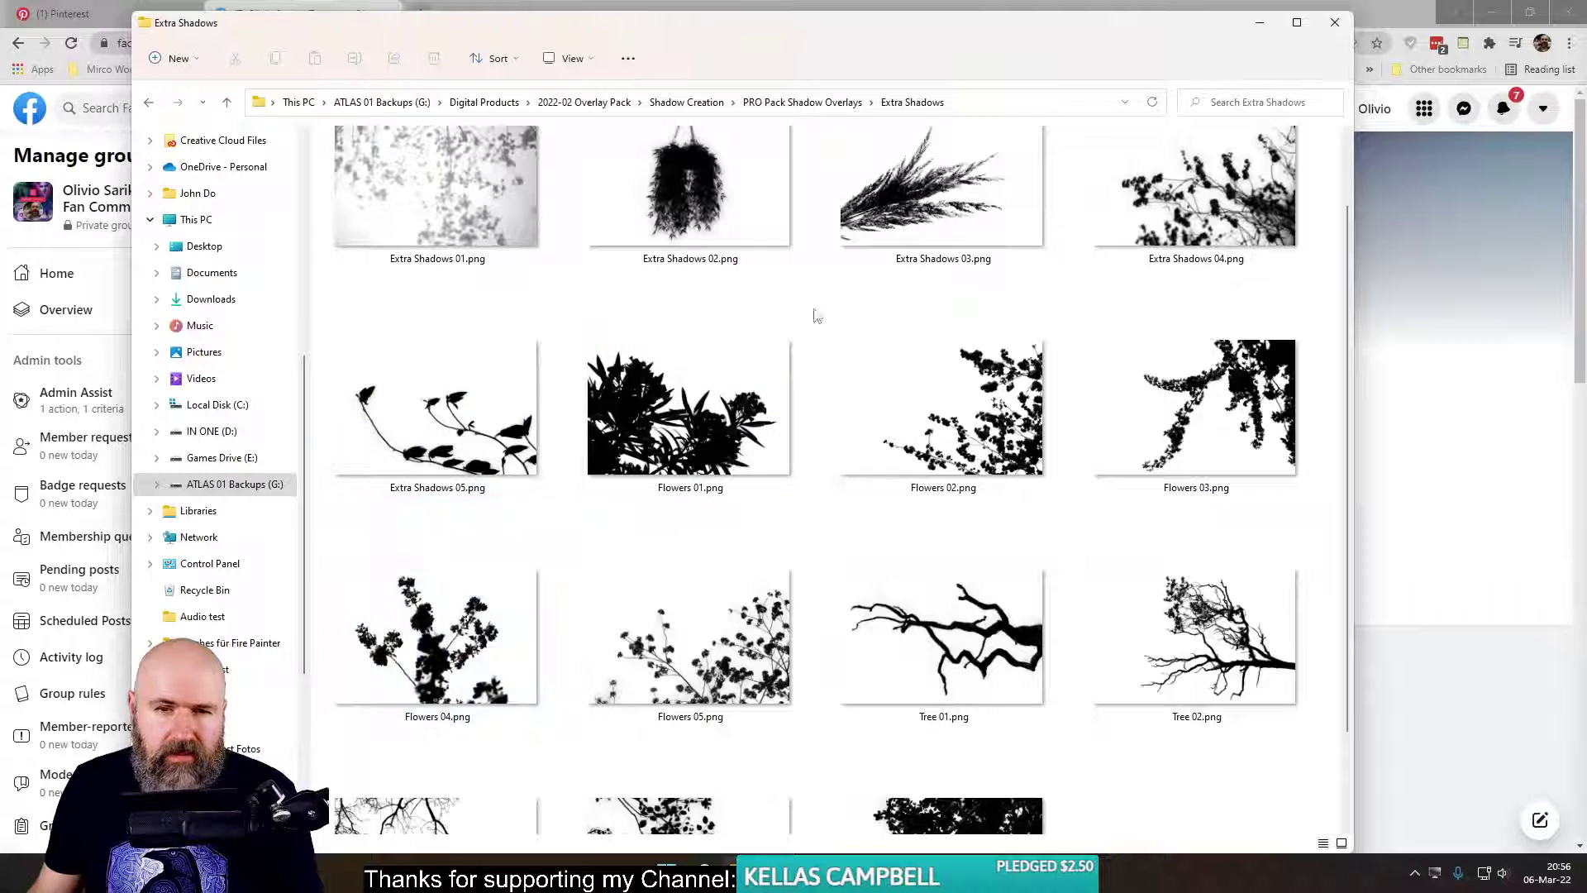
{"action": "scroll", "coordinate": [1050, 601], "scroll_direction": "down", "scroll_amount": 2}
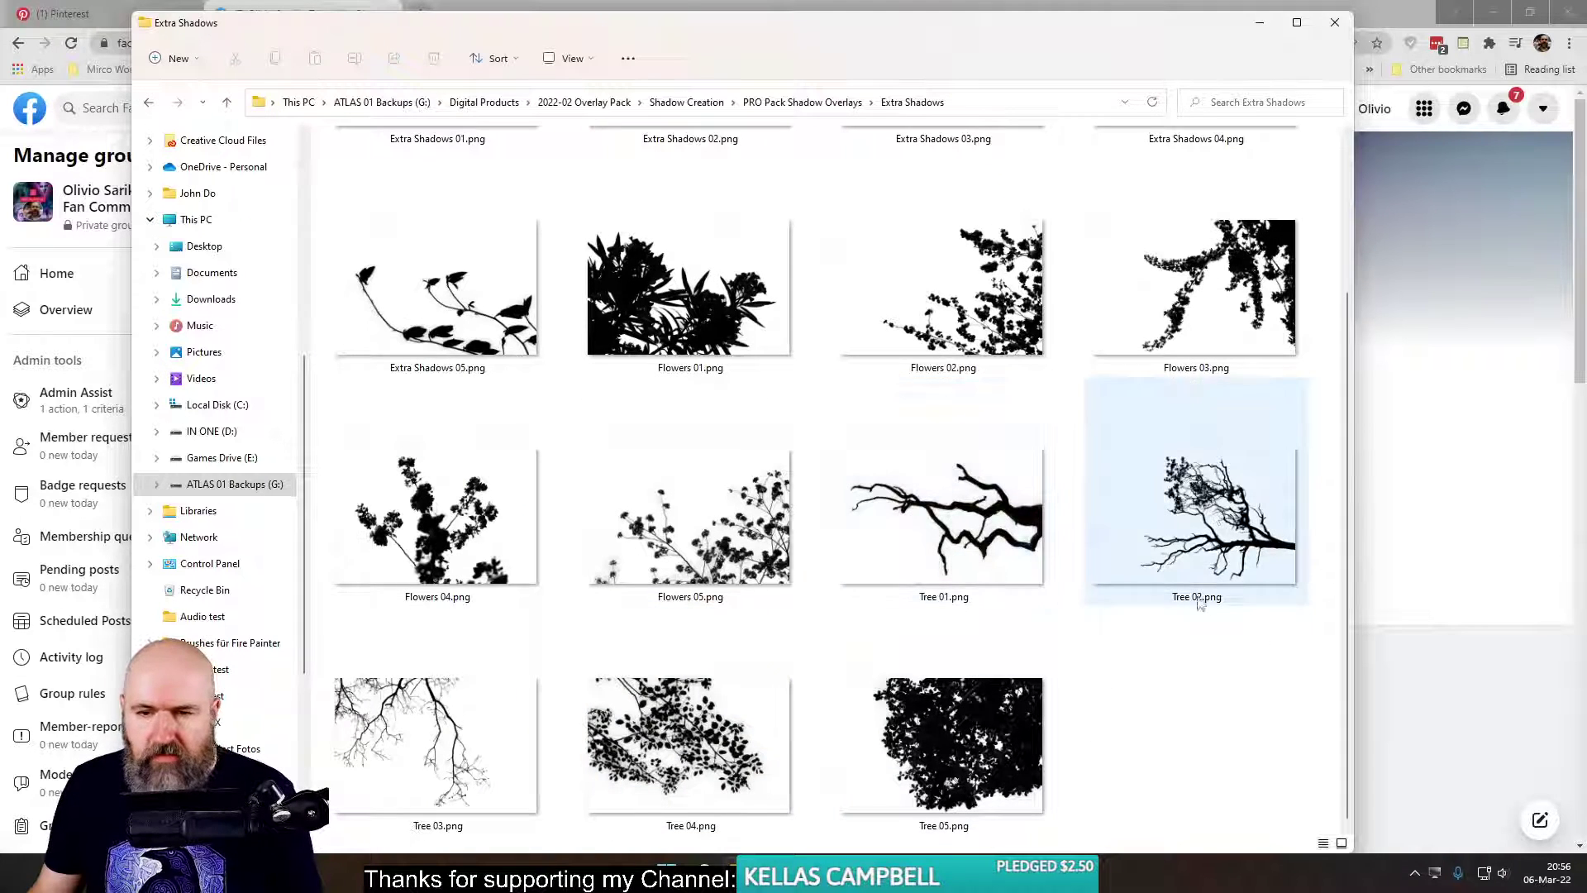
{"action": "scroll", "coordinate": [1164, 655], "scroll_direction": "up", "scroll_amount": 2}
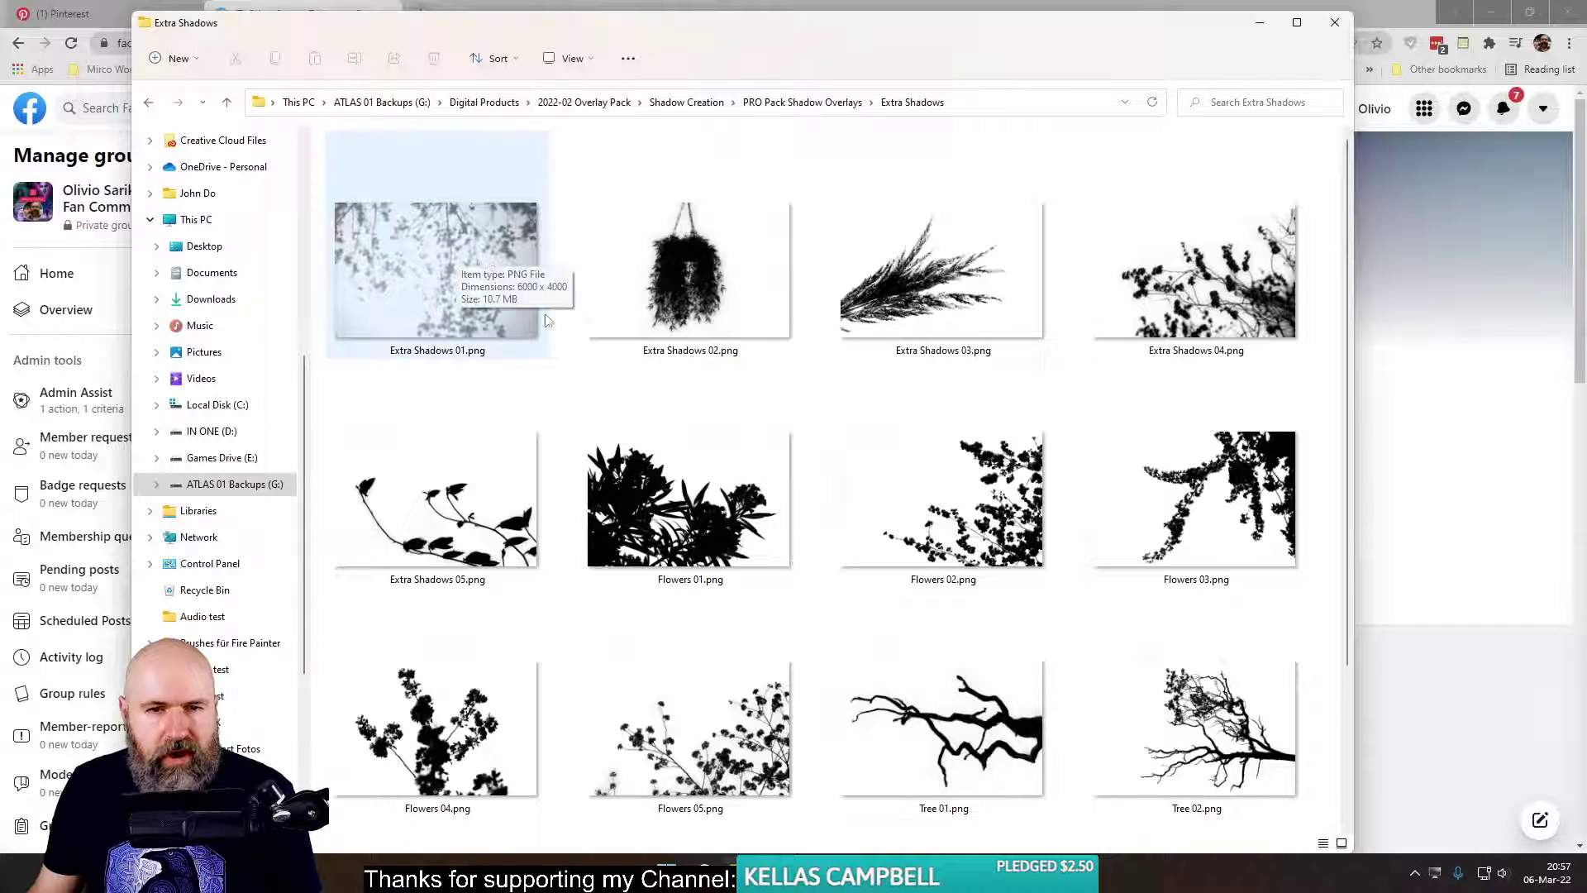
- View the PNG overlays in the Leave Shadows folder and those in the Palm Shadows folder
{"action": "left_click", "coordinate": [802, 102]}
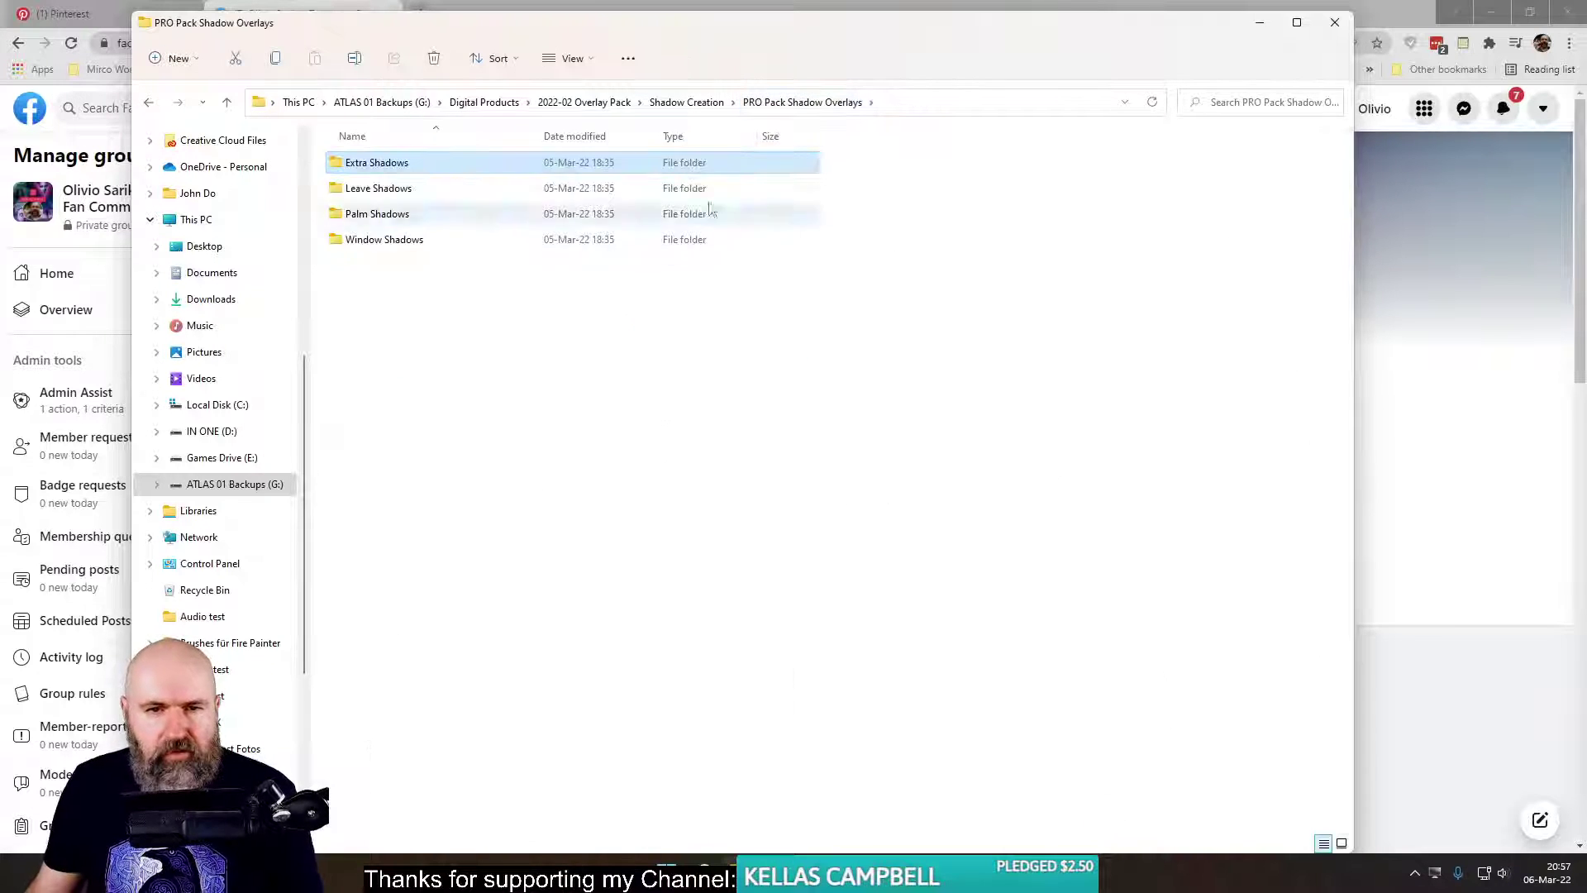
{"action": "double_click", "coordinate": [377, 191]}
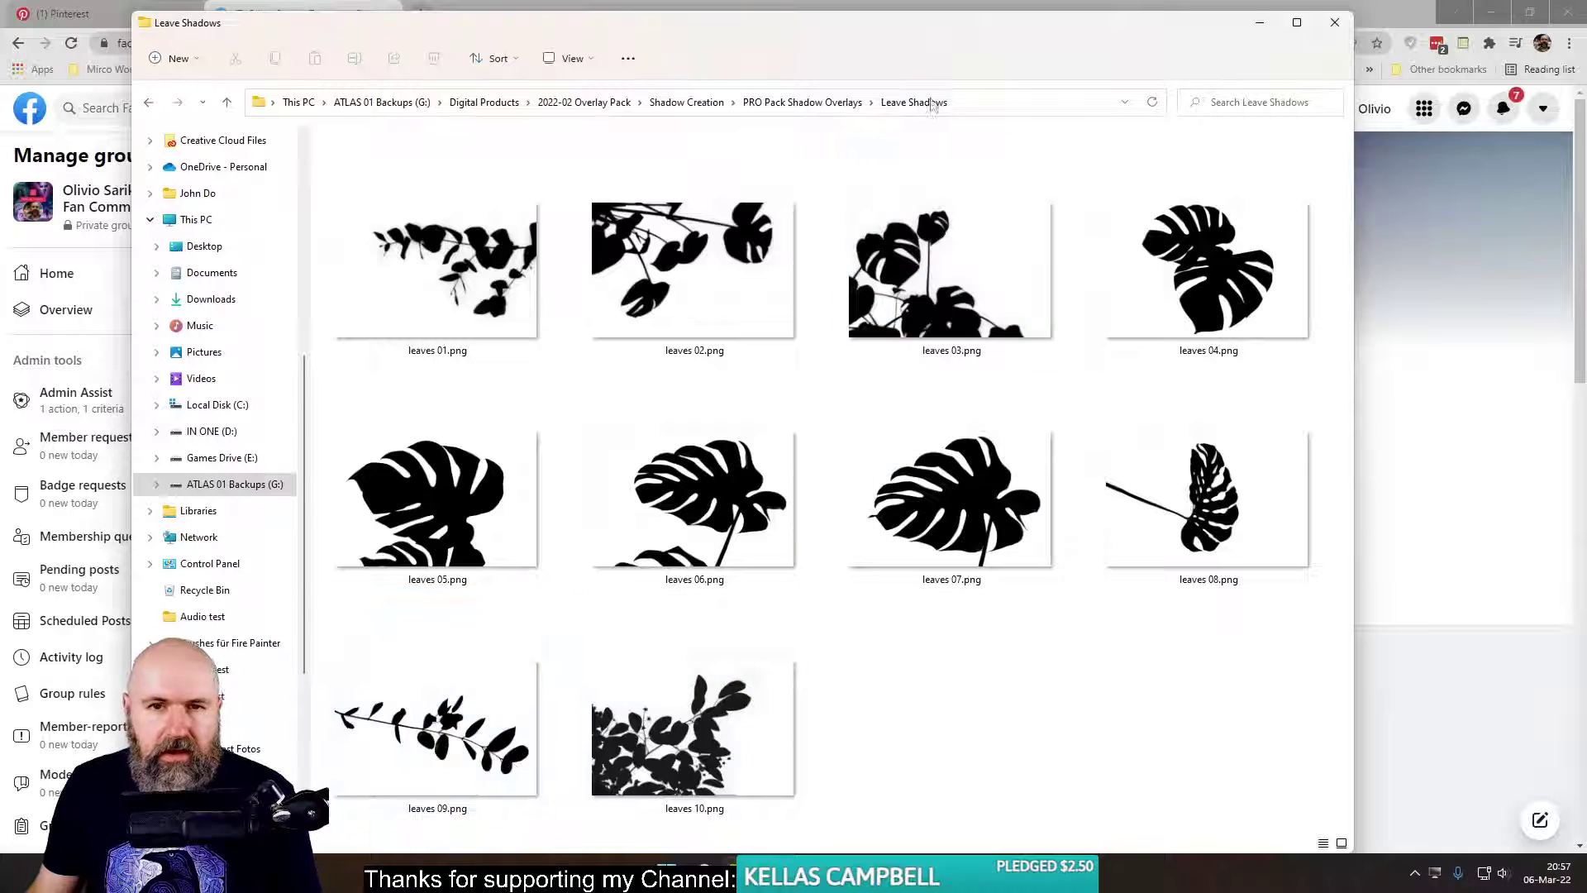
{"action": "left_click", "coordinate": [802, 102]}
{"action": "left_click", "coordinate": [400, 222]}
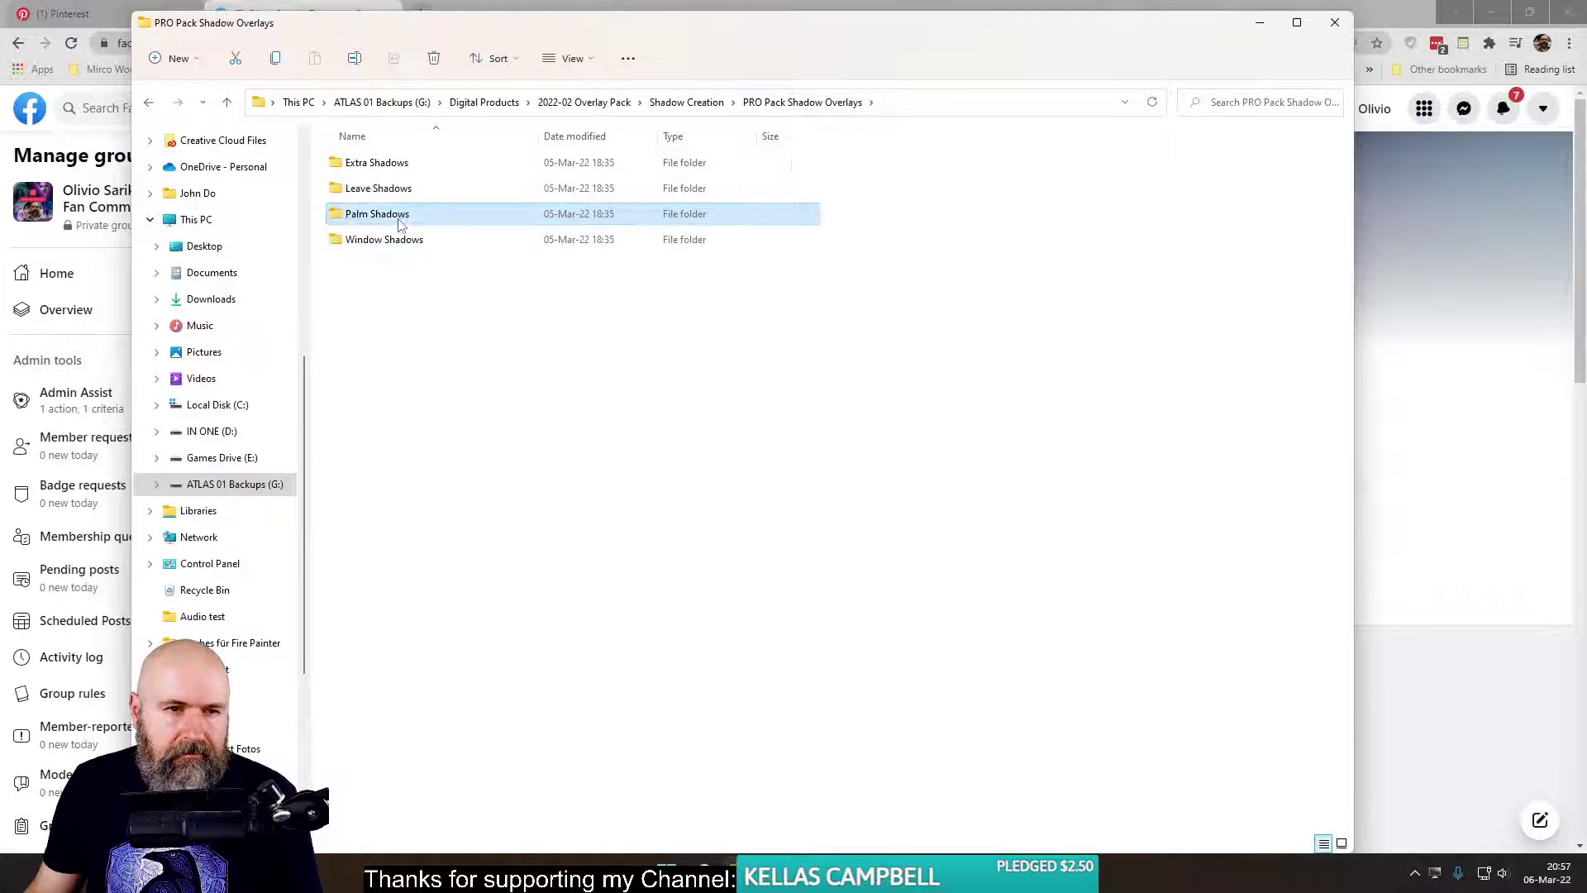
{"action": "double_click", "coordinate": [399, 217]}
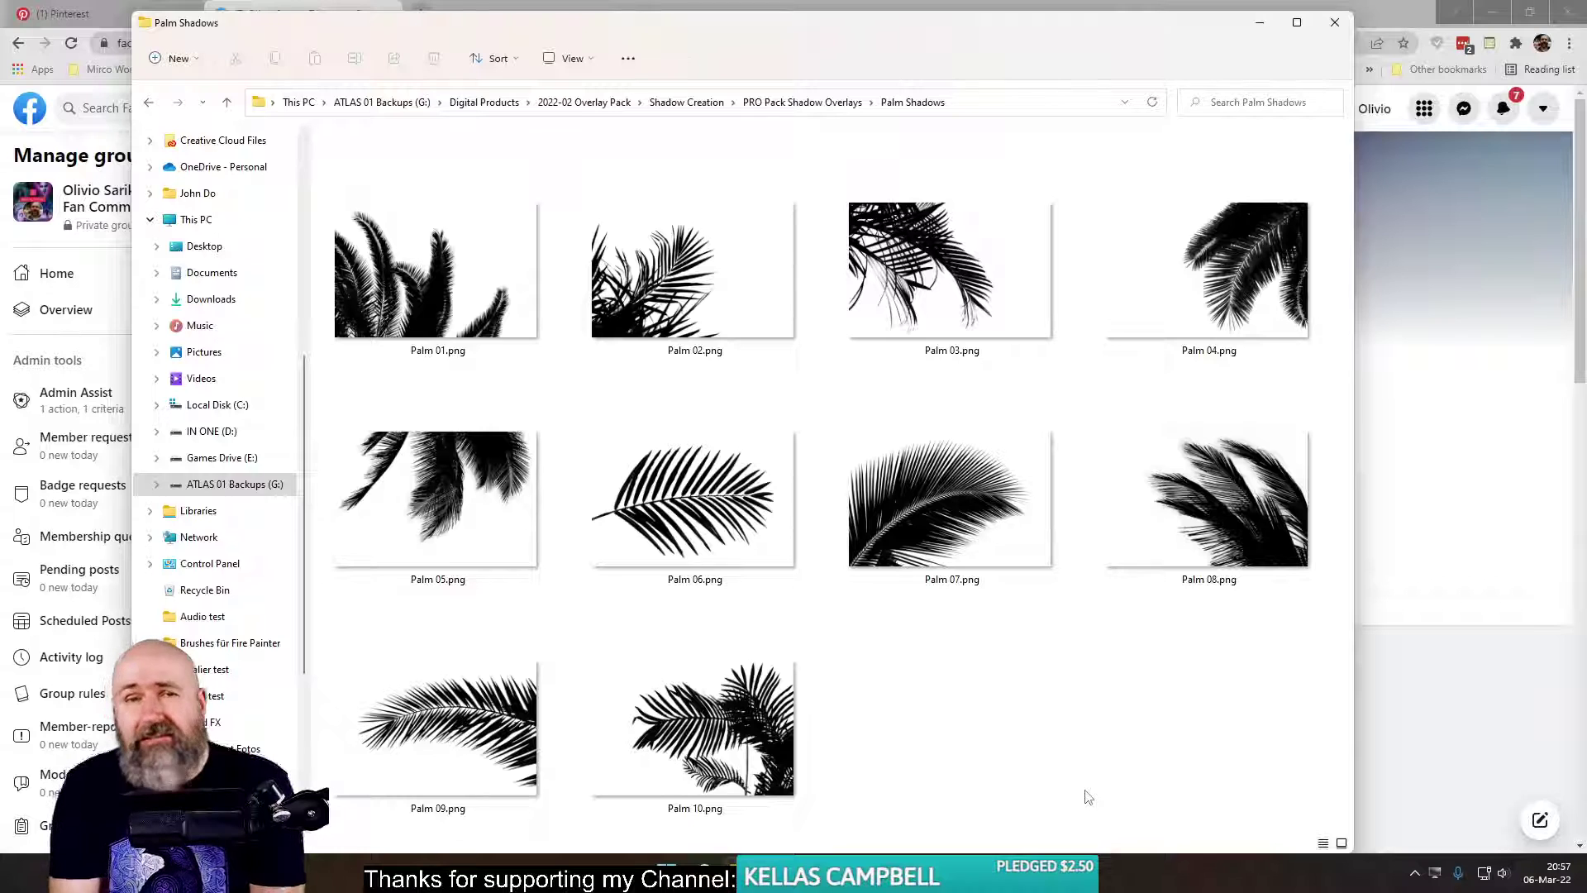
- Open the Window Shadows folder of the PRO Pack Shadow Overlays and examine its window overlays
{"action": "left_click", "coordinate": [827, 103]}
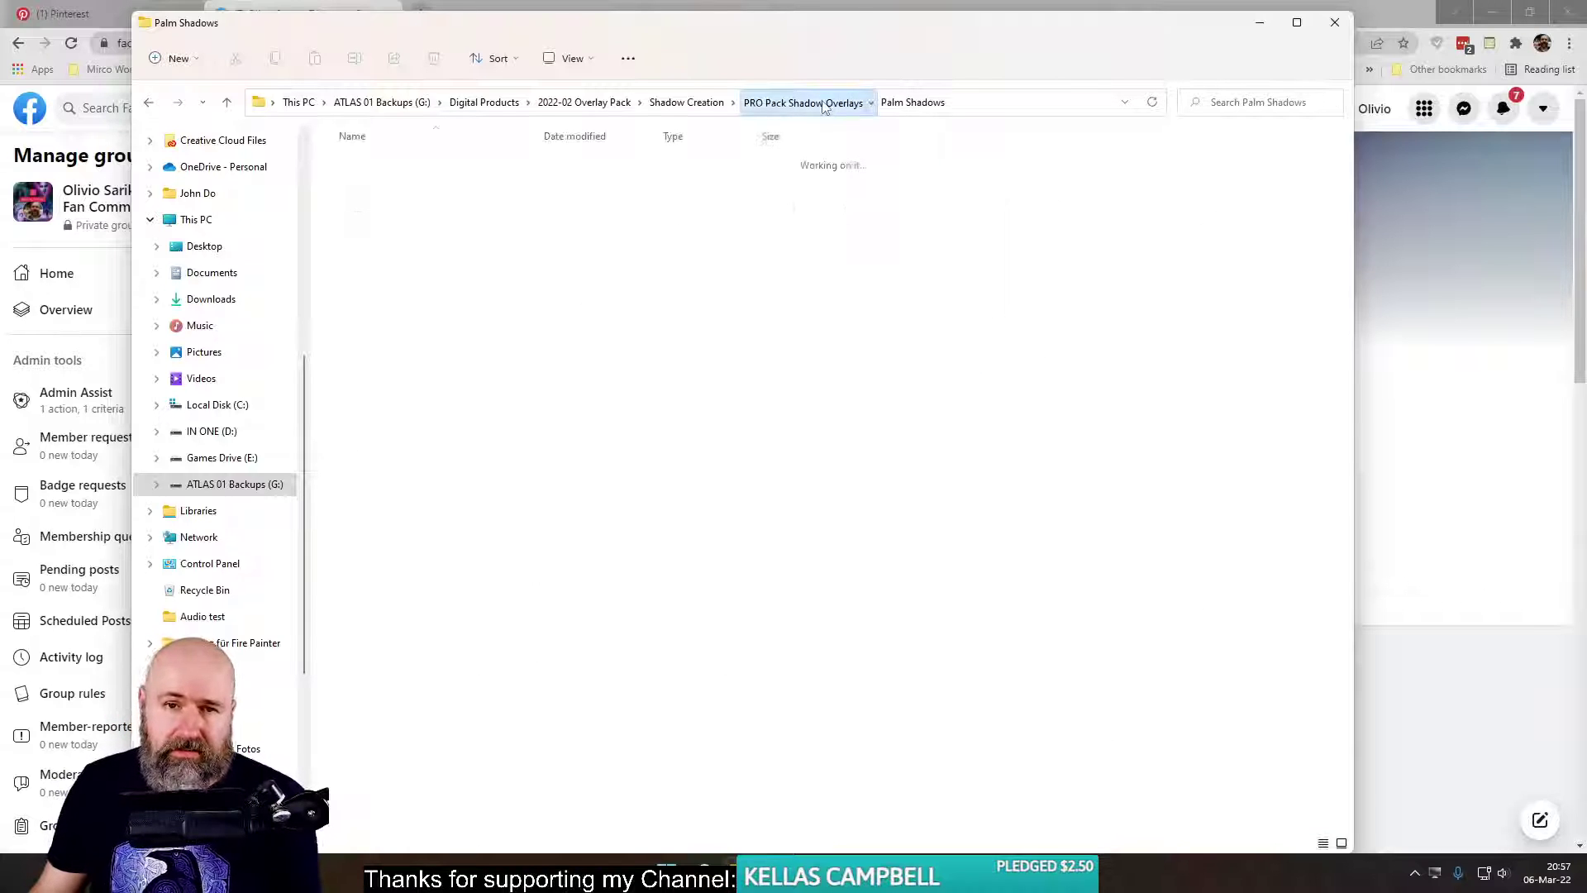
{"action": "double_click", "coordinate": [385, 240]}
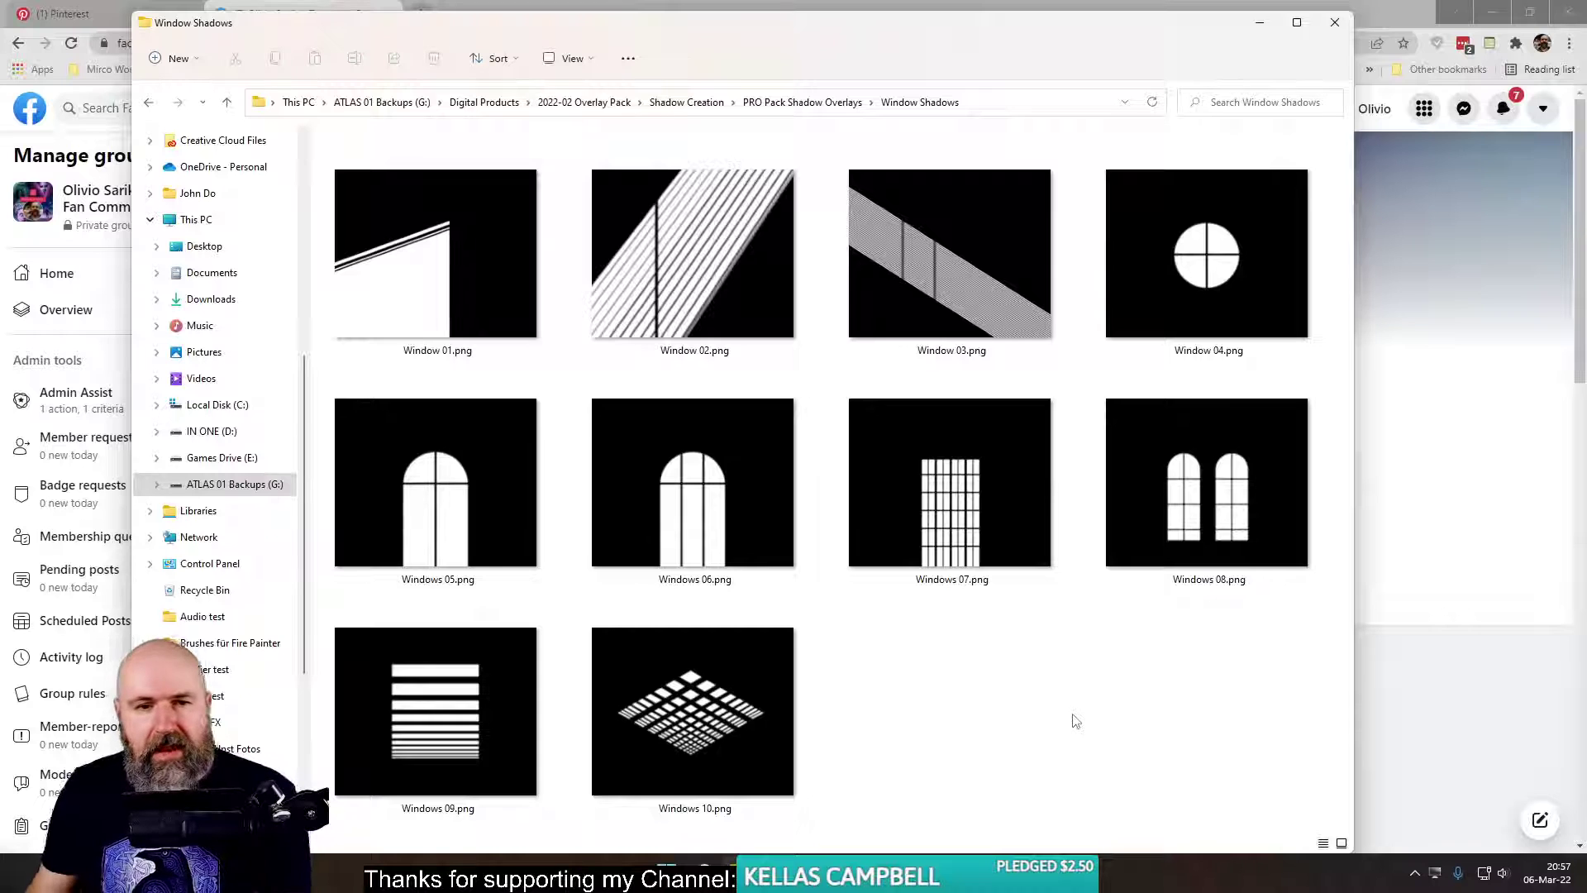
{"action": "mouse_move", "coordinate": [695, 225]}
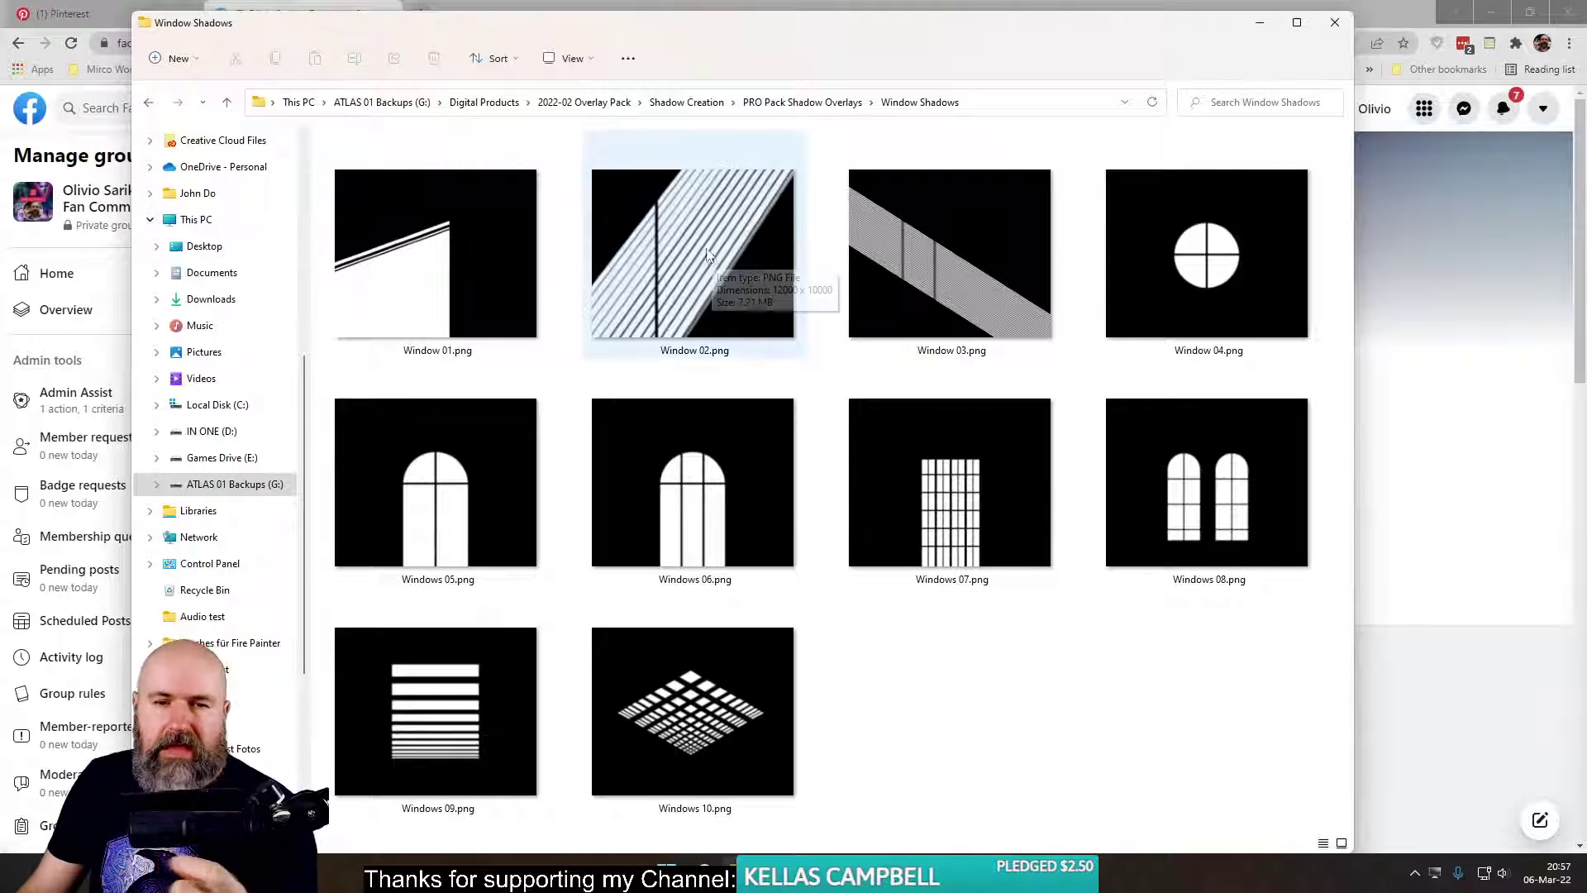
{"action": "mouse_move", "coordinate": [447, 270]}
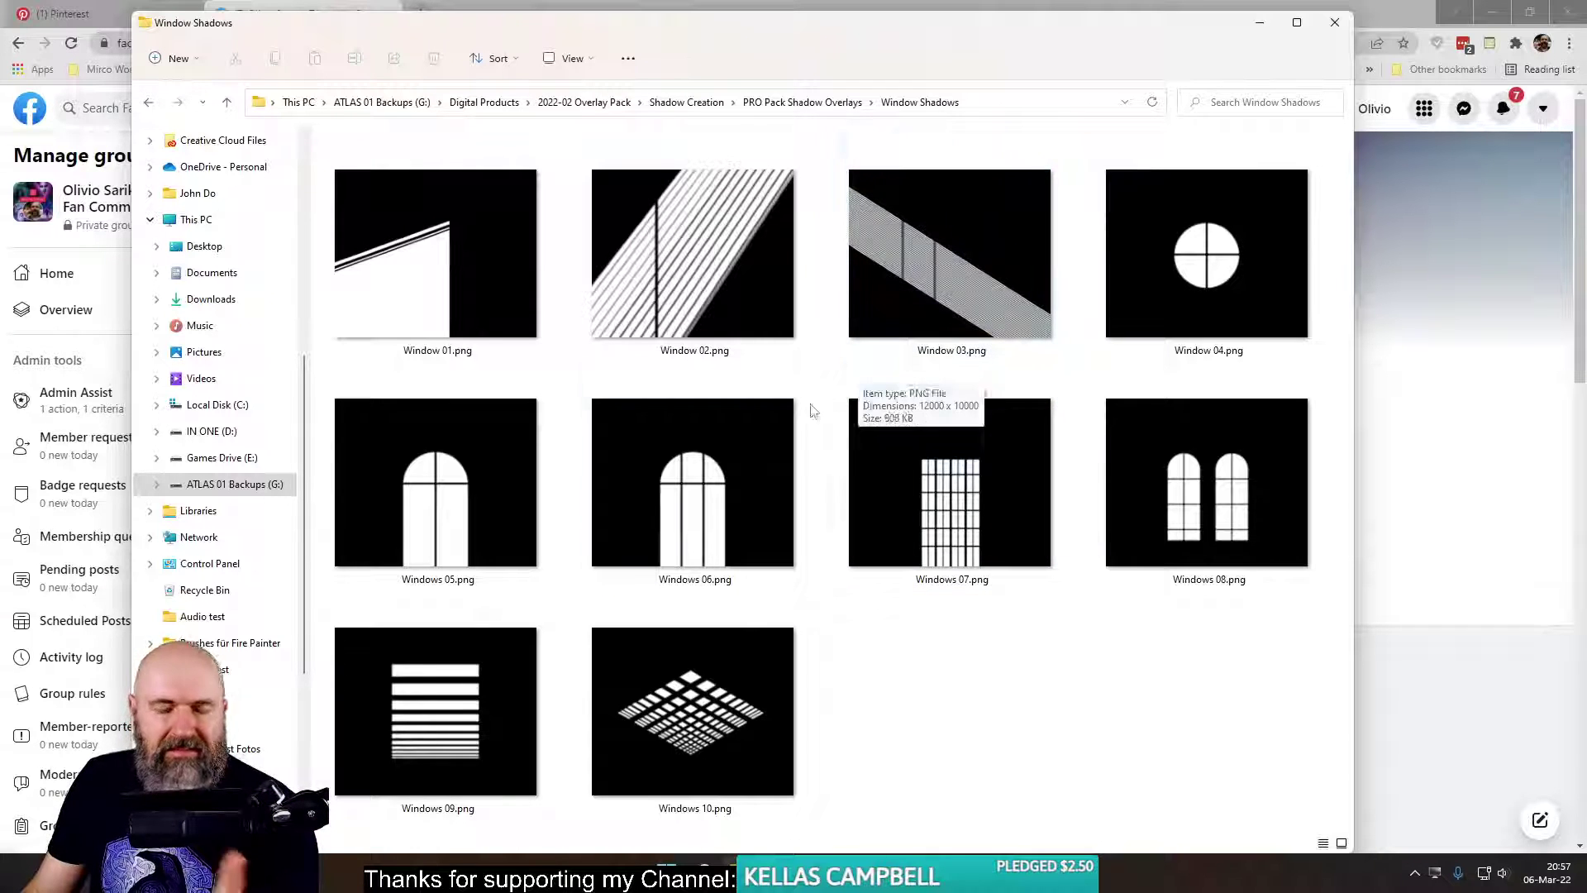
{"action": "mouse_move", "coordinate": [798, 420]}
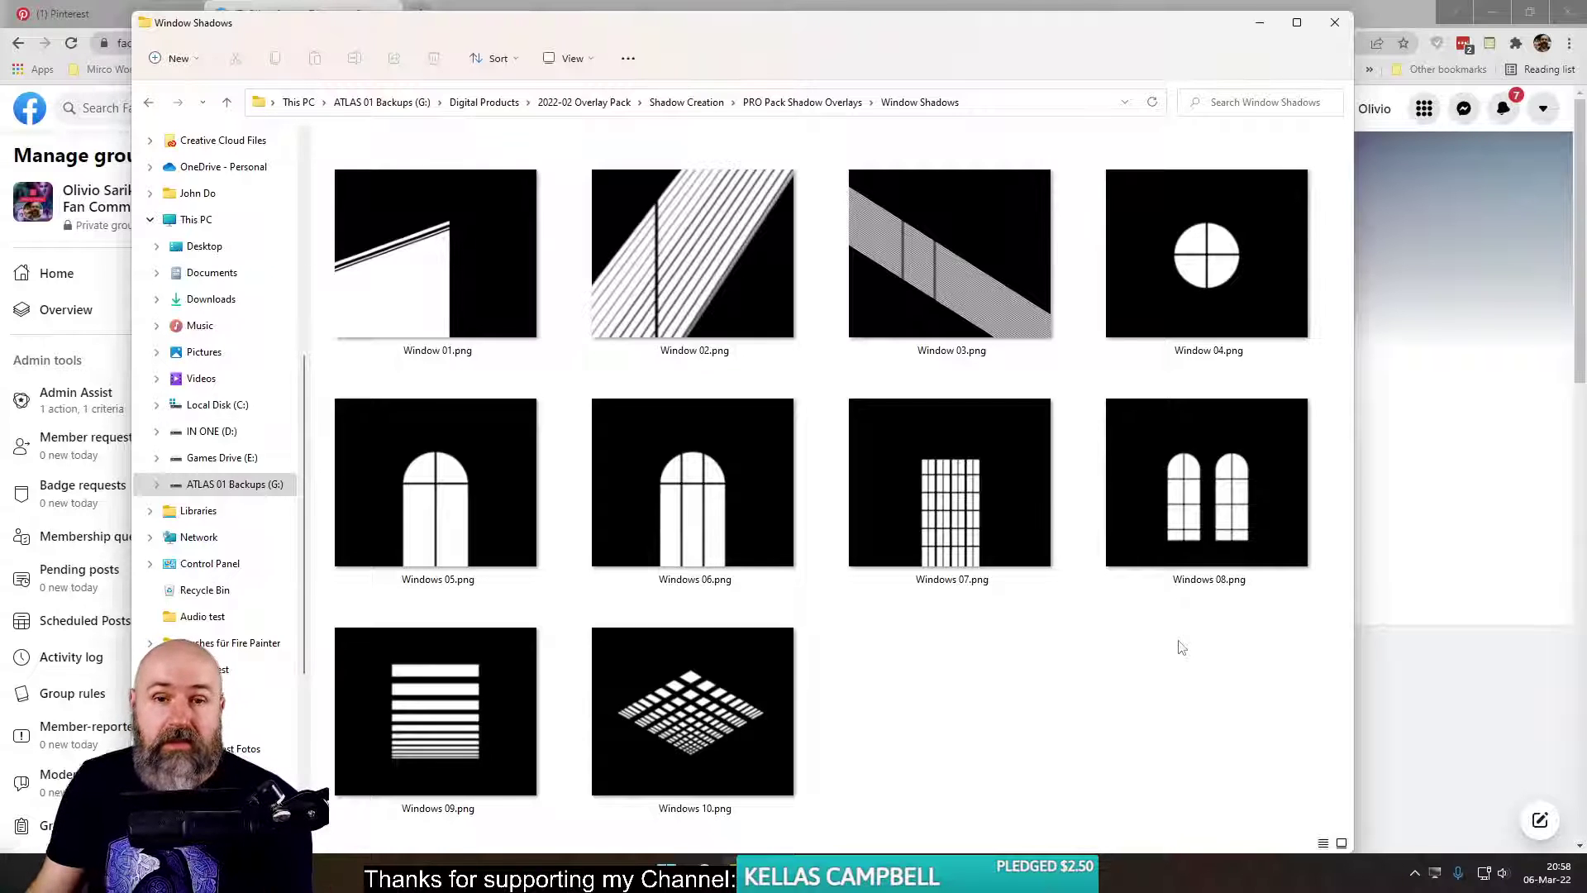
- Go back up from Window Shadows to the 2022-02 Overlay Pack folder, checking the Shadow Creation folder on the way
{"action": "left_click", "coordinate": [798, 102]}
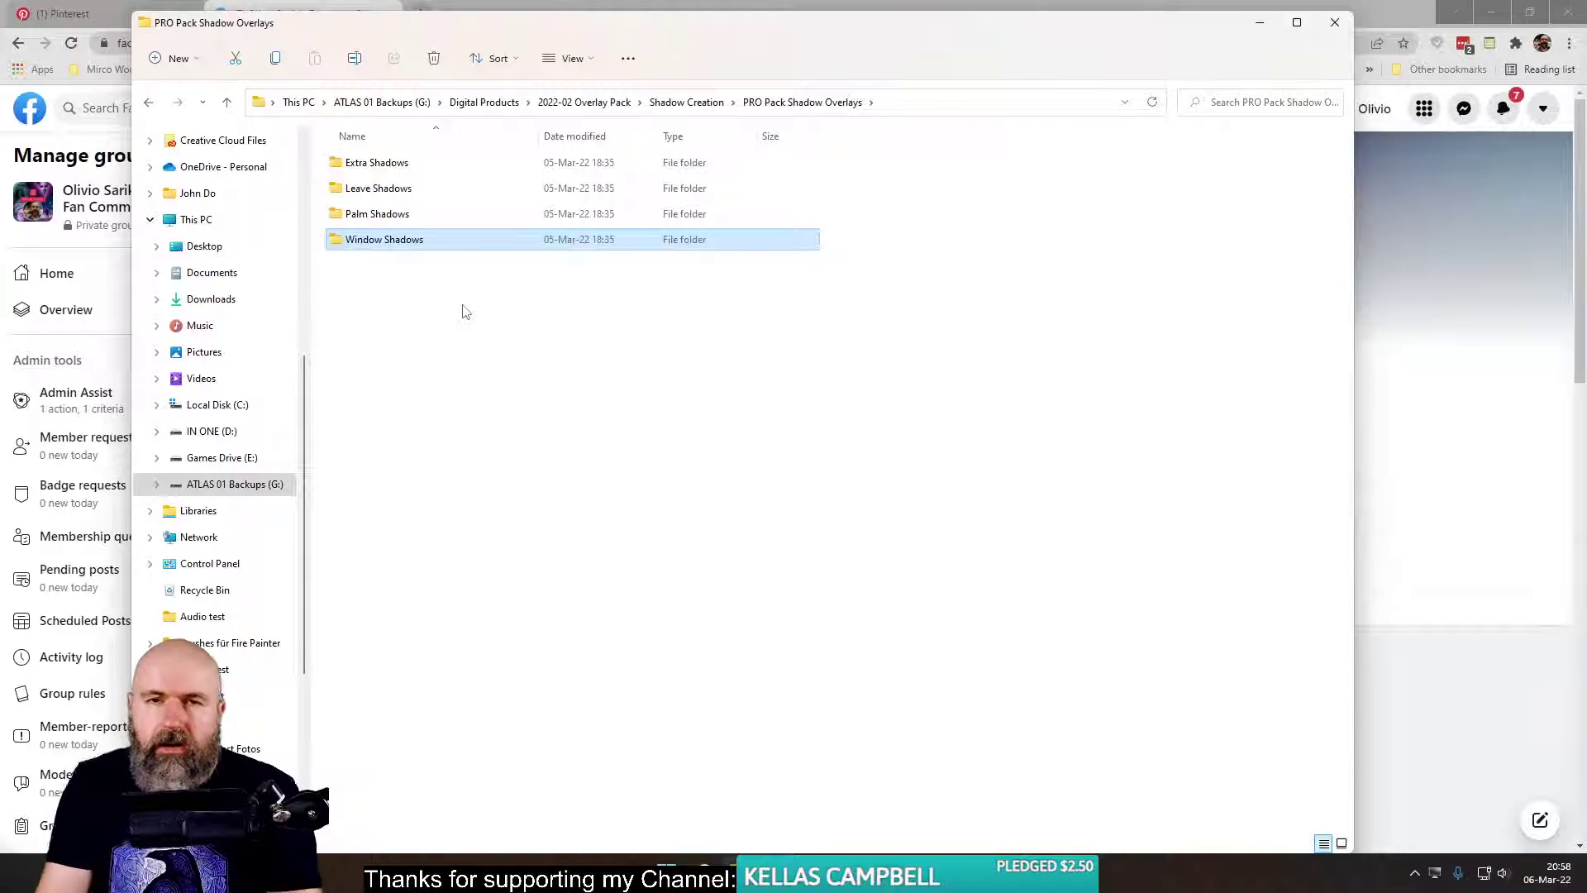
{"action": "left_click", "coordinate": [685, 102]}
{"action": "left_click", "coordinate": [589, 102]}
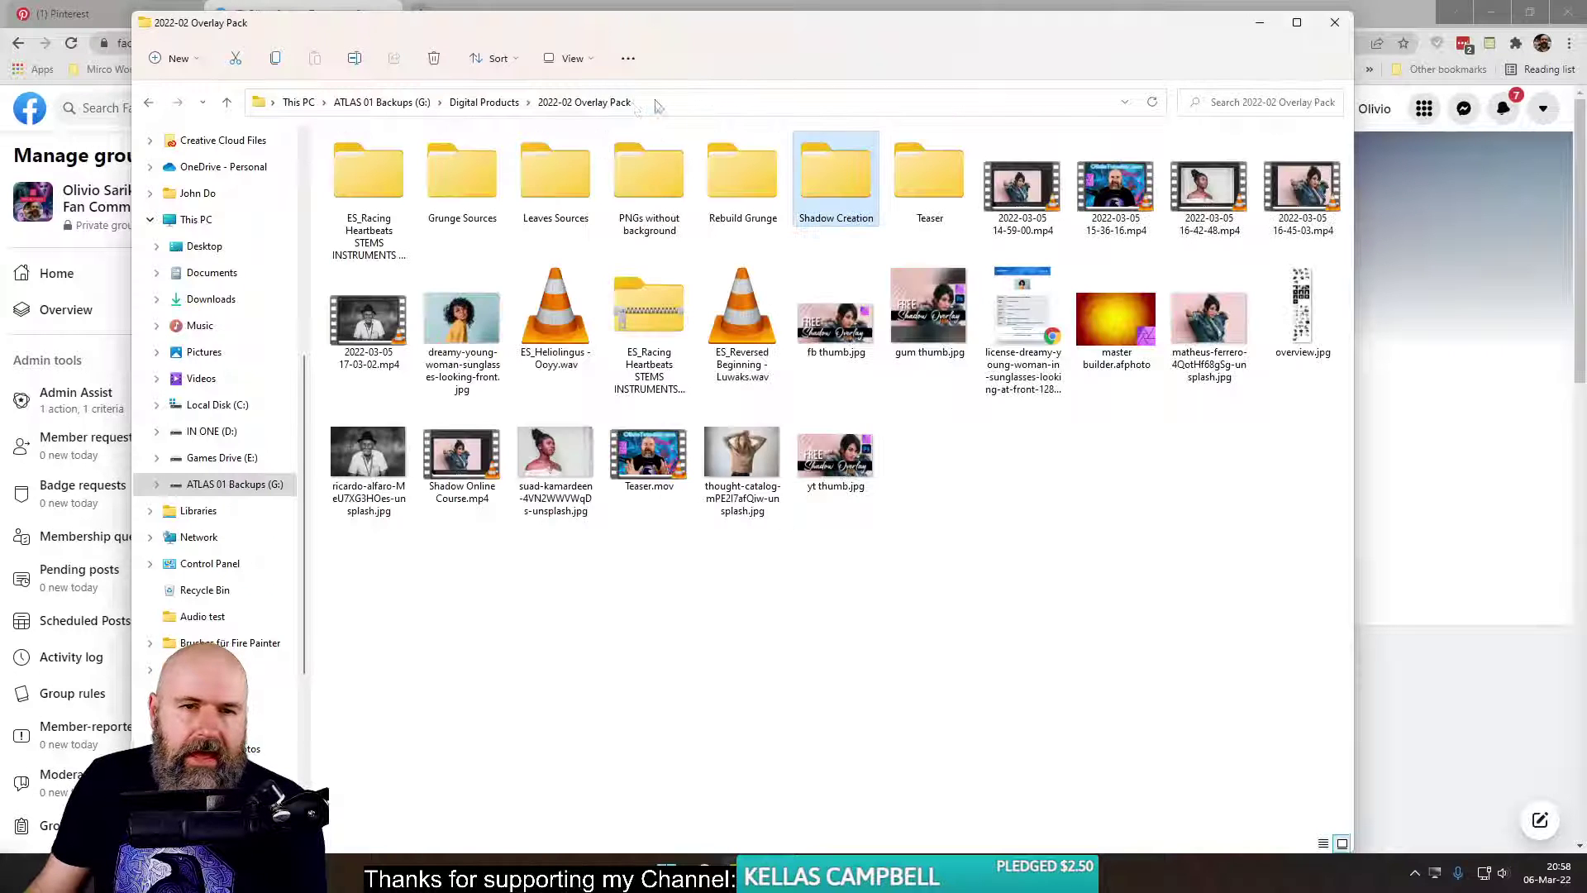
{"action": "double_click", "coordinate": [840, 181]}
{"action": "left_click", "coordinate": [587, 103]}
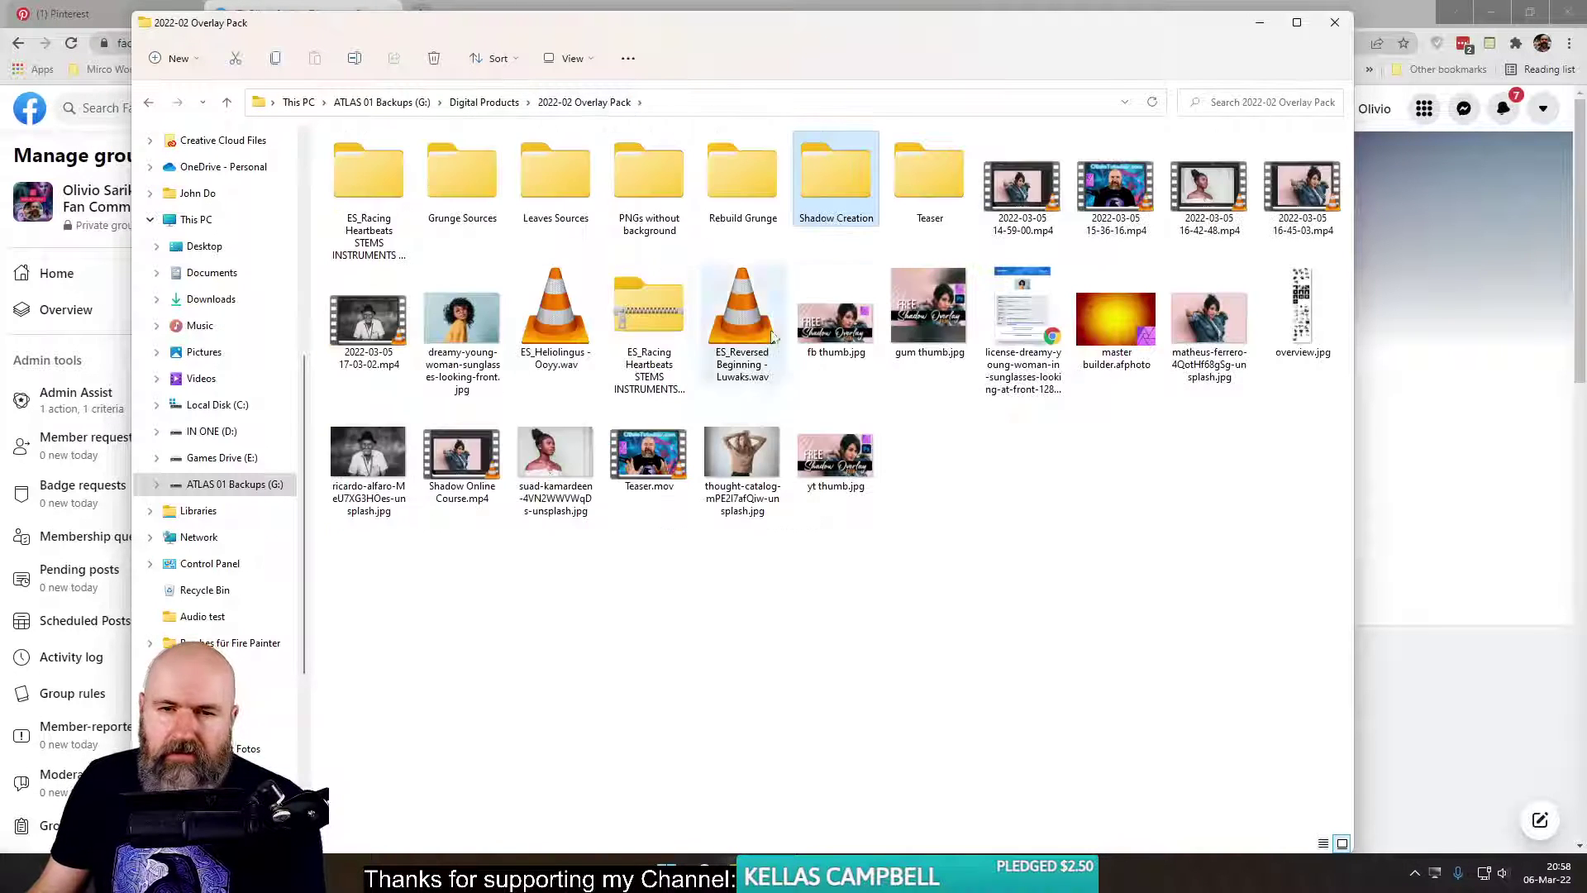
- Open Shadow Online Course.mp4 full screen in the video player and pause playback
{"action": "right_click", "coordinate": [474, 473]}
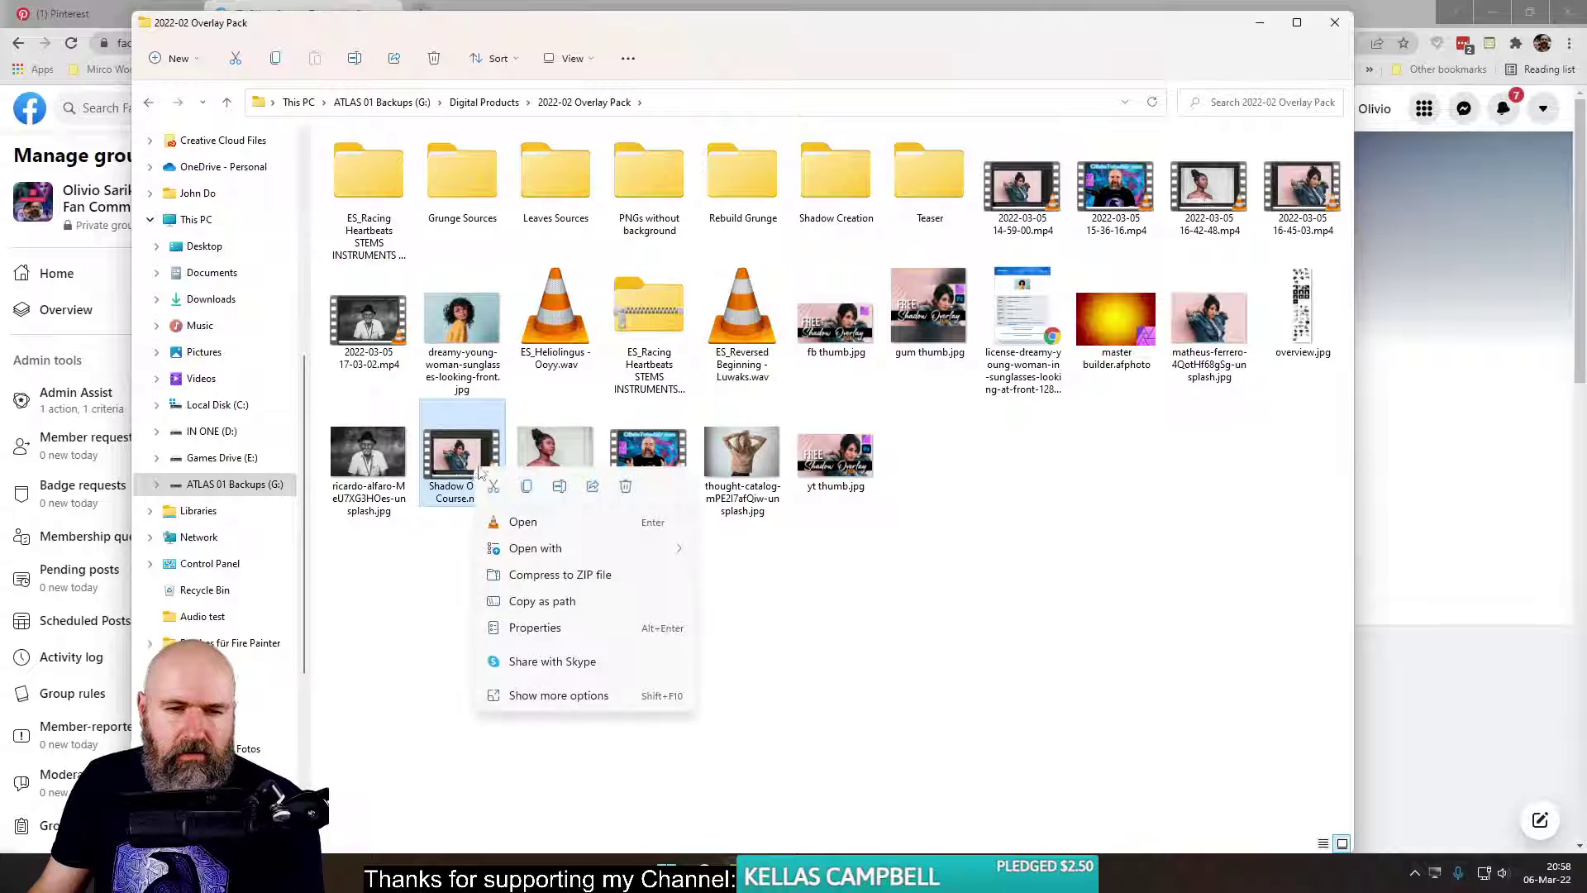
{"action": "mouse_move", "coordinate": [589, 555]}
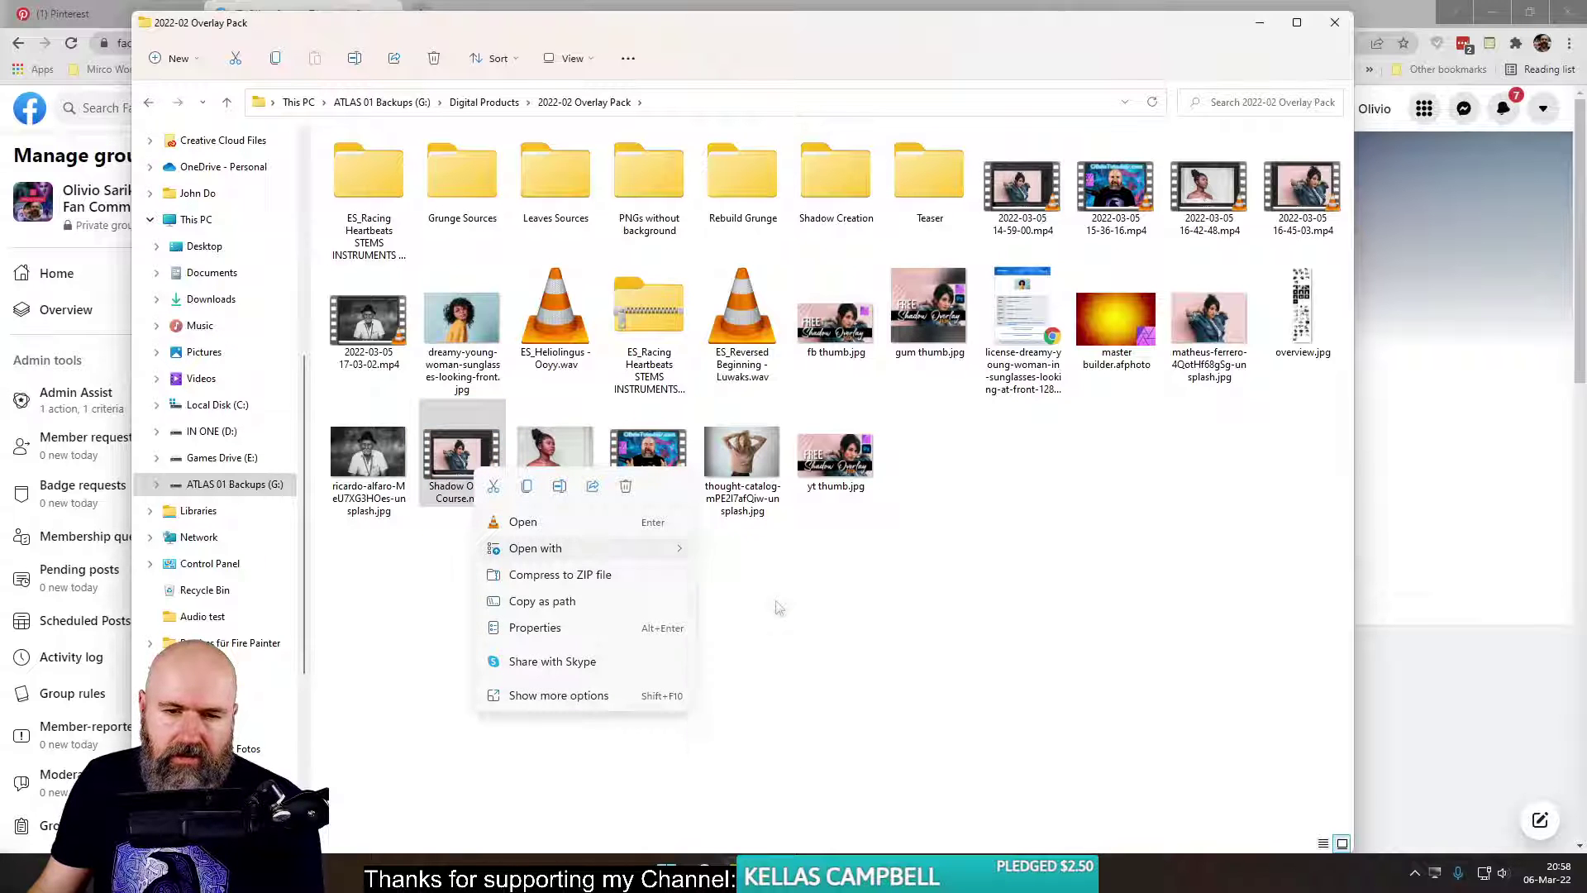
{"action": "left_click", "coordinate": [773, 602]}
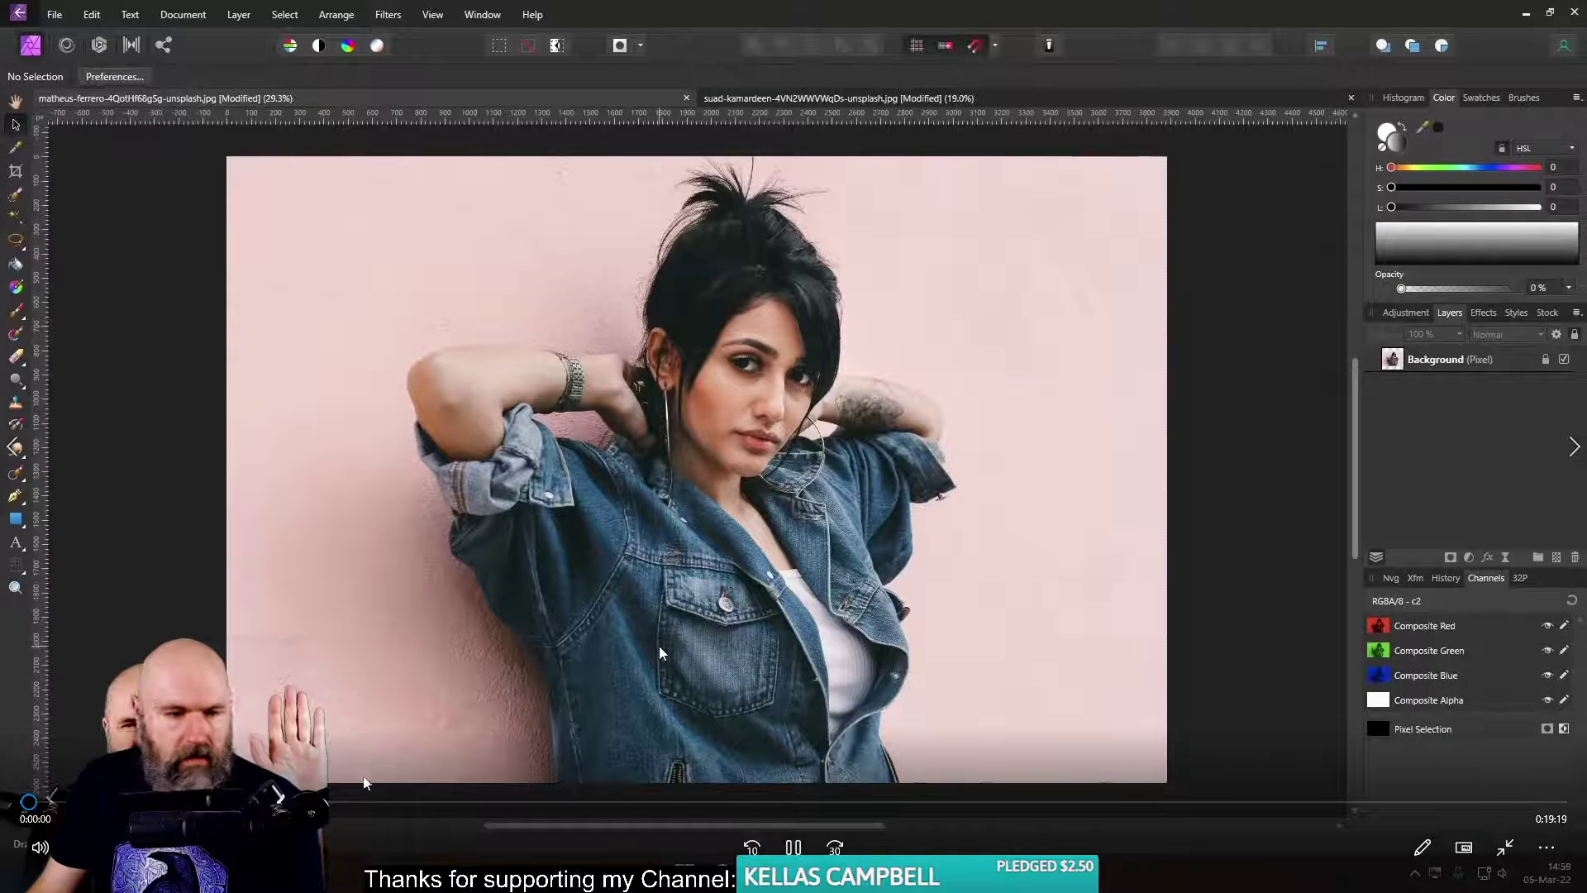
{"action": "key", "text": "space"}
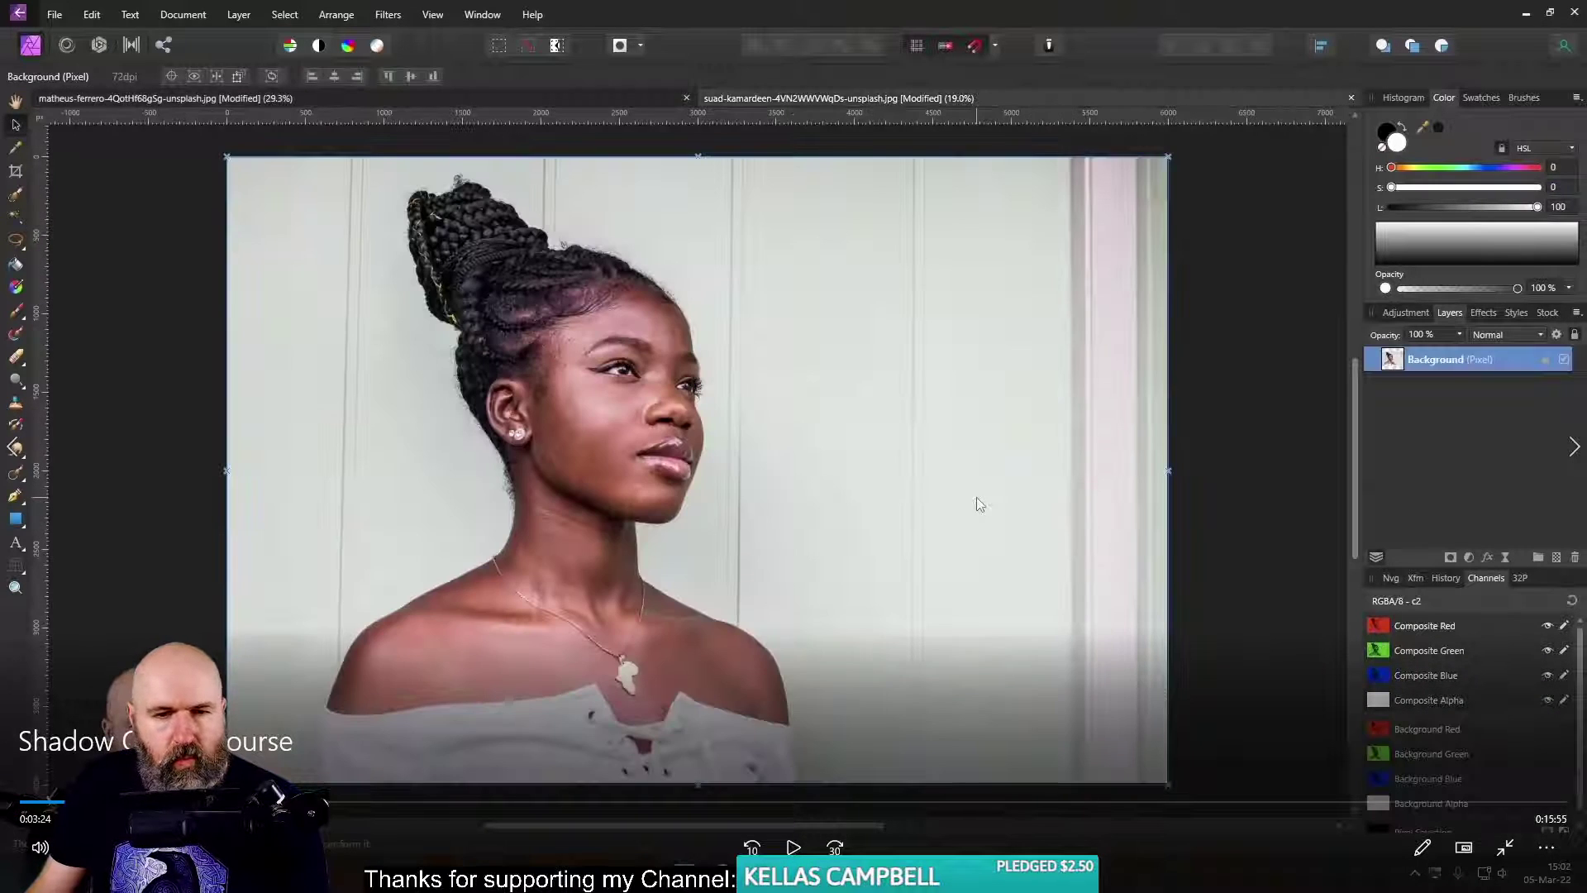
- Skim the course video's window-shadow portrait example, moving playback to 0:07:00 and on to 0:08:49
{"action": "left_click", "coordinate": [361, 802]}
{"action": "left_click_drag", "start_coordinate": [361, 802], "coordinate": [584, 794]}
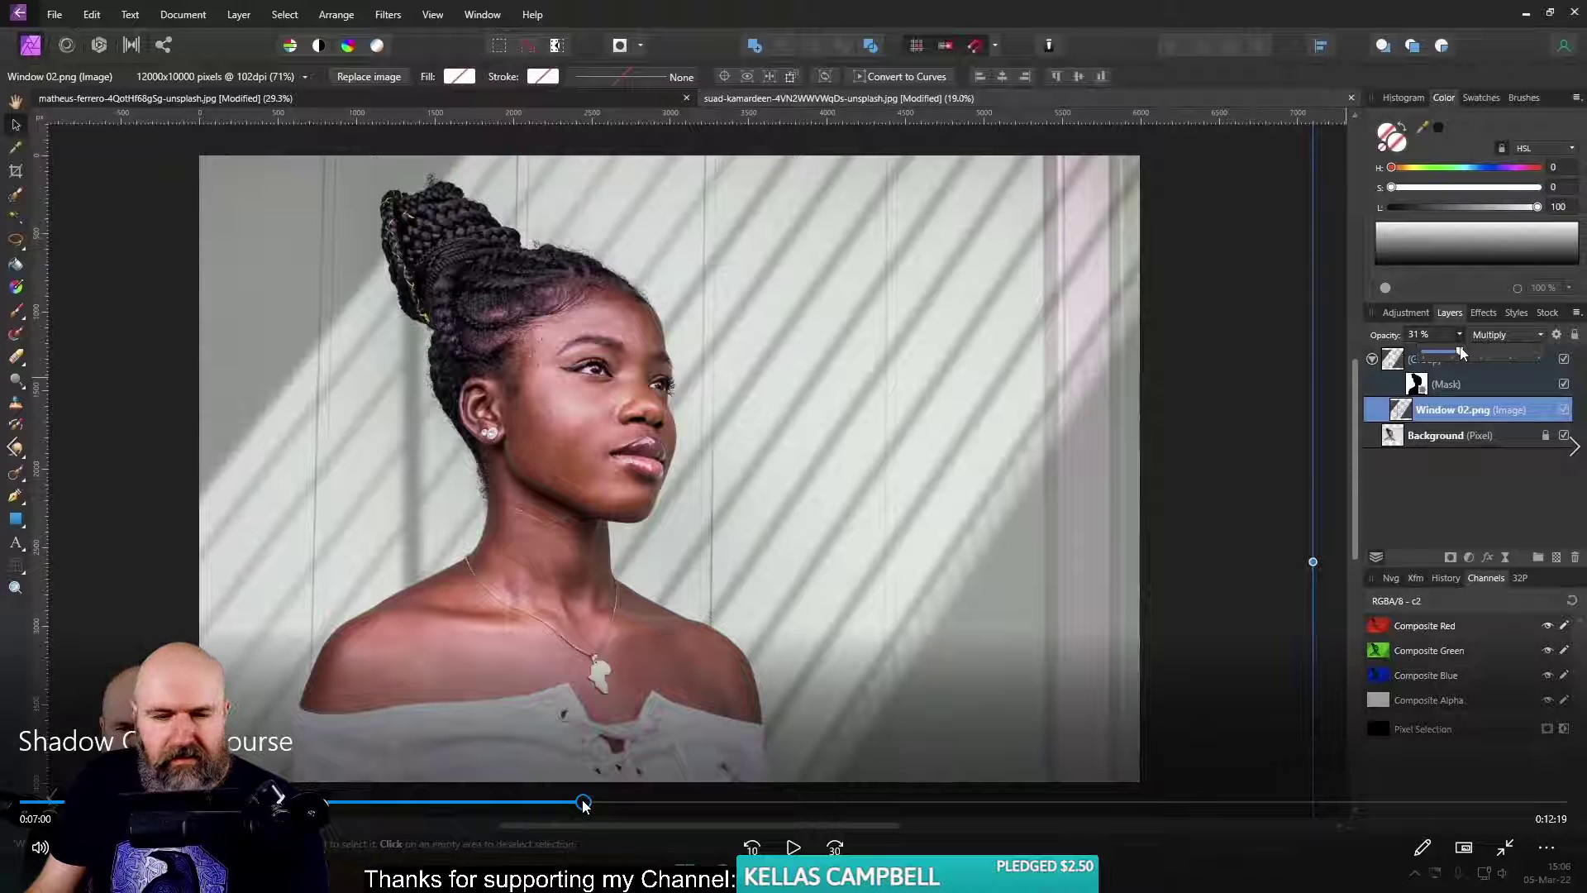
{"action": "left_click_drag", "start_coordinate": [583, 806], "coordinate": [727, 812]}
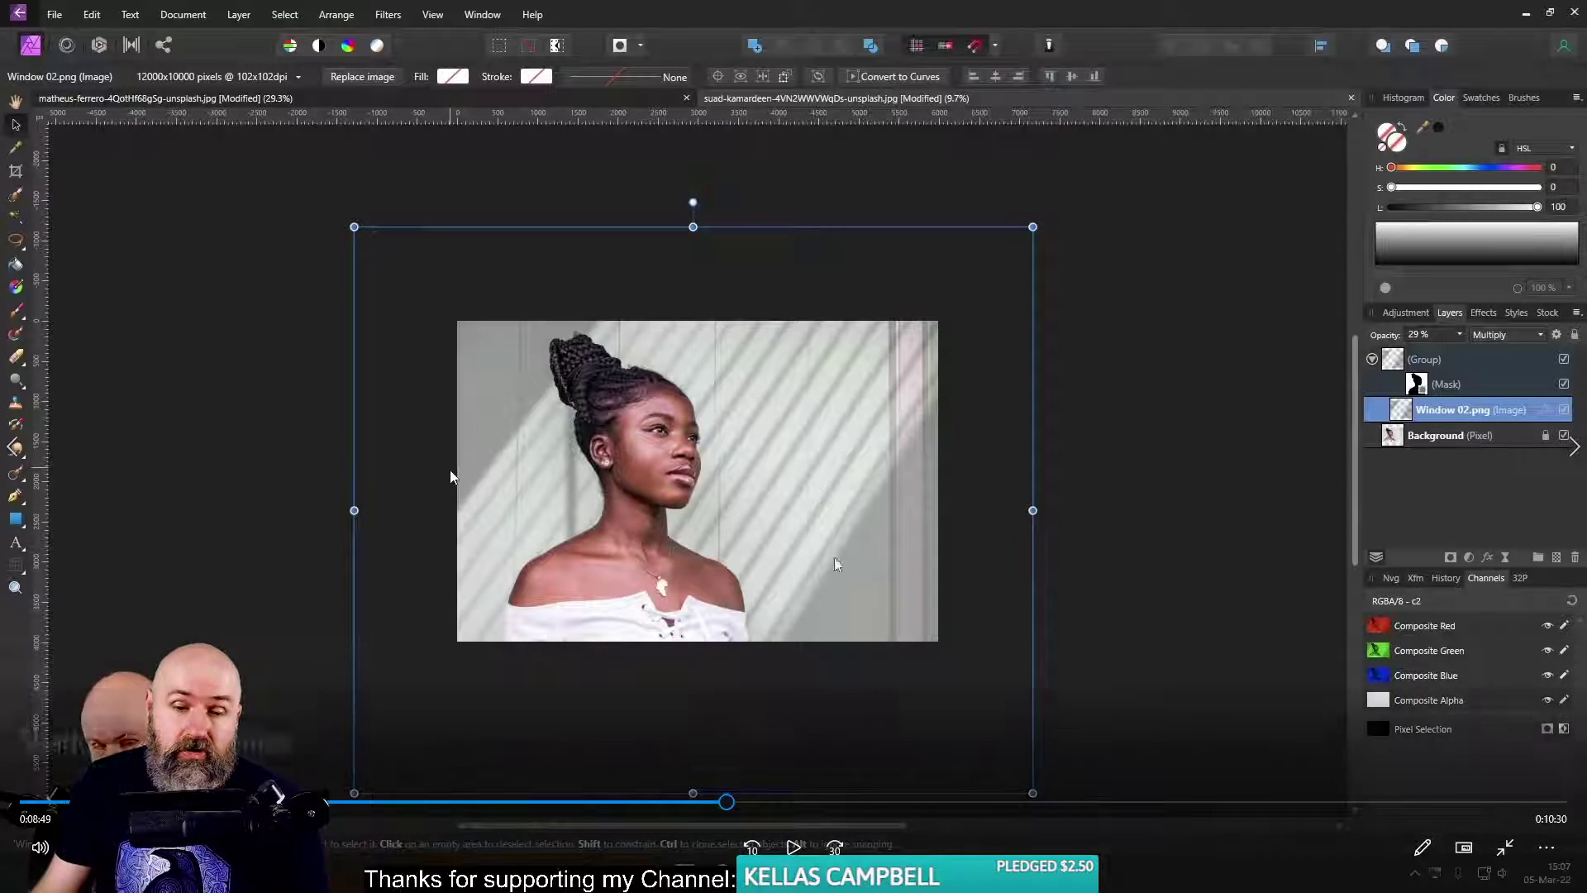
- Skip ahead through the palm-shadow example of the course video, from 0:14:57 to 0:18:52
{"action": "left_click_drag", "start_coordinate": [727, 802], "coordinate": [1220, 812]}
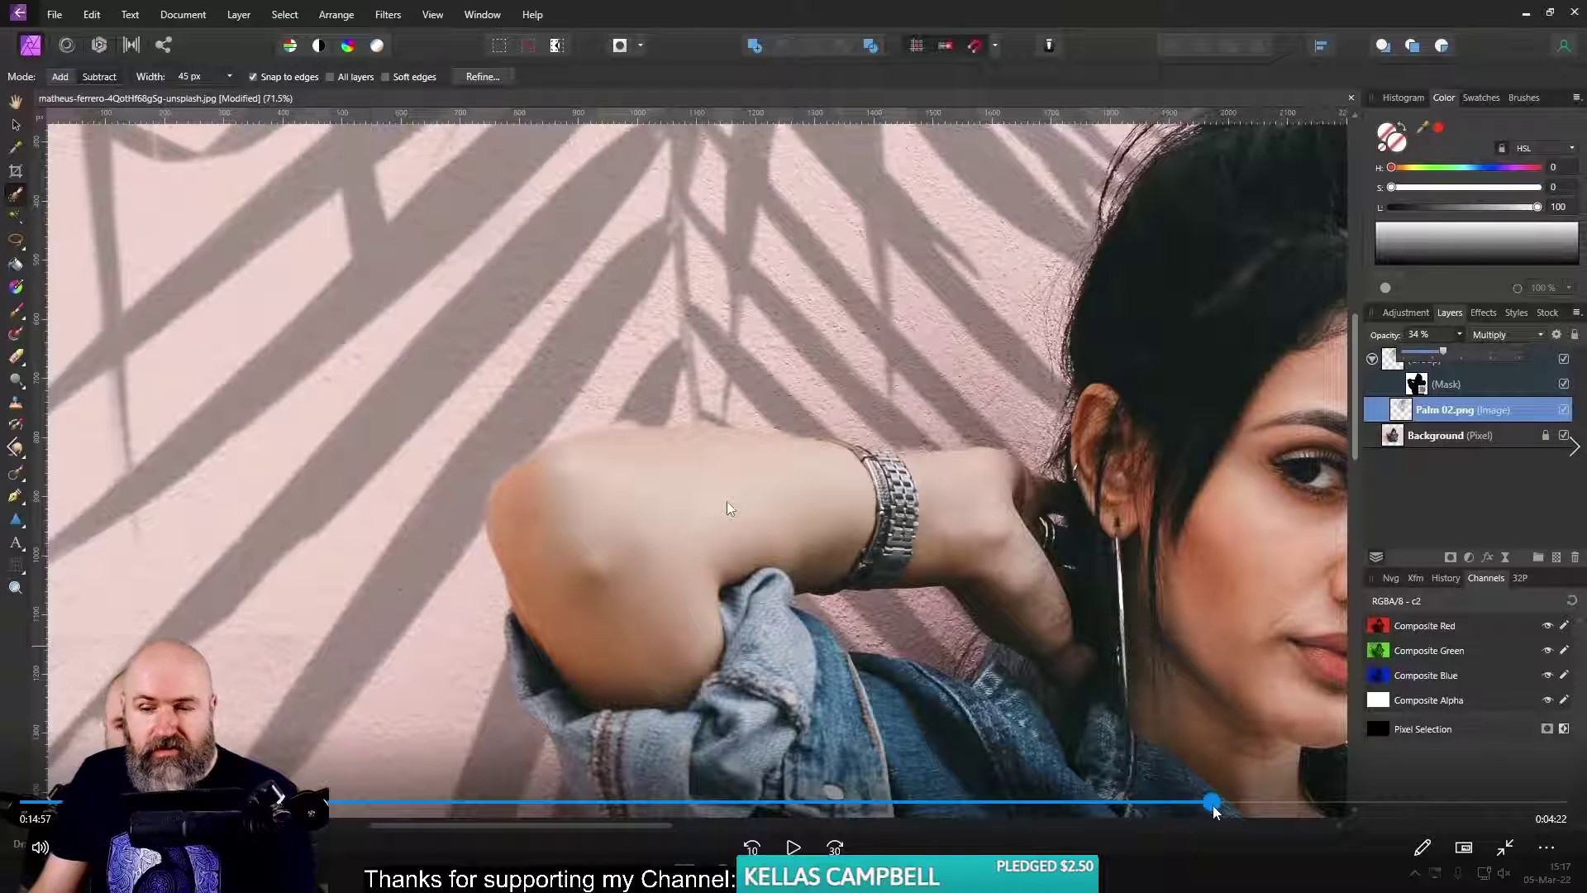
{"action": "left_click_drag", "start_coordinate": [1213, 804], "coordinate": [1470, 786]}
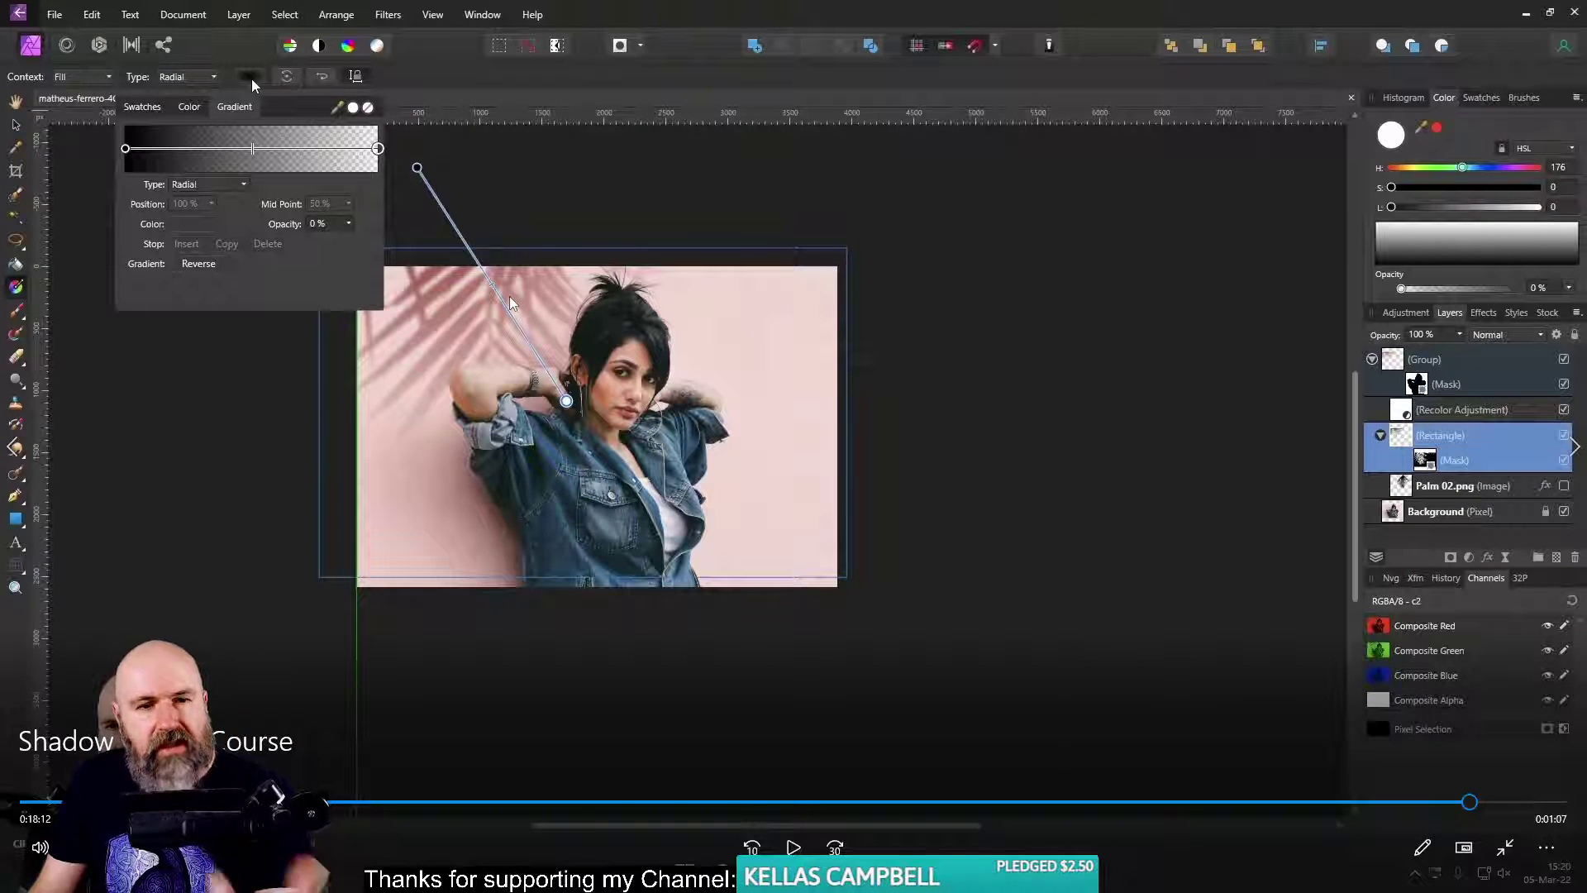
{"action": "left_click_drag", "start_coordinate": [1470, 803], "coordinate": [1495, 803]}
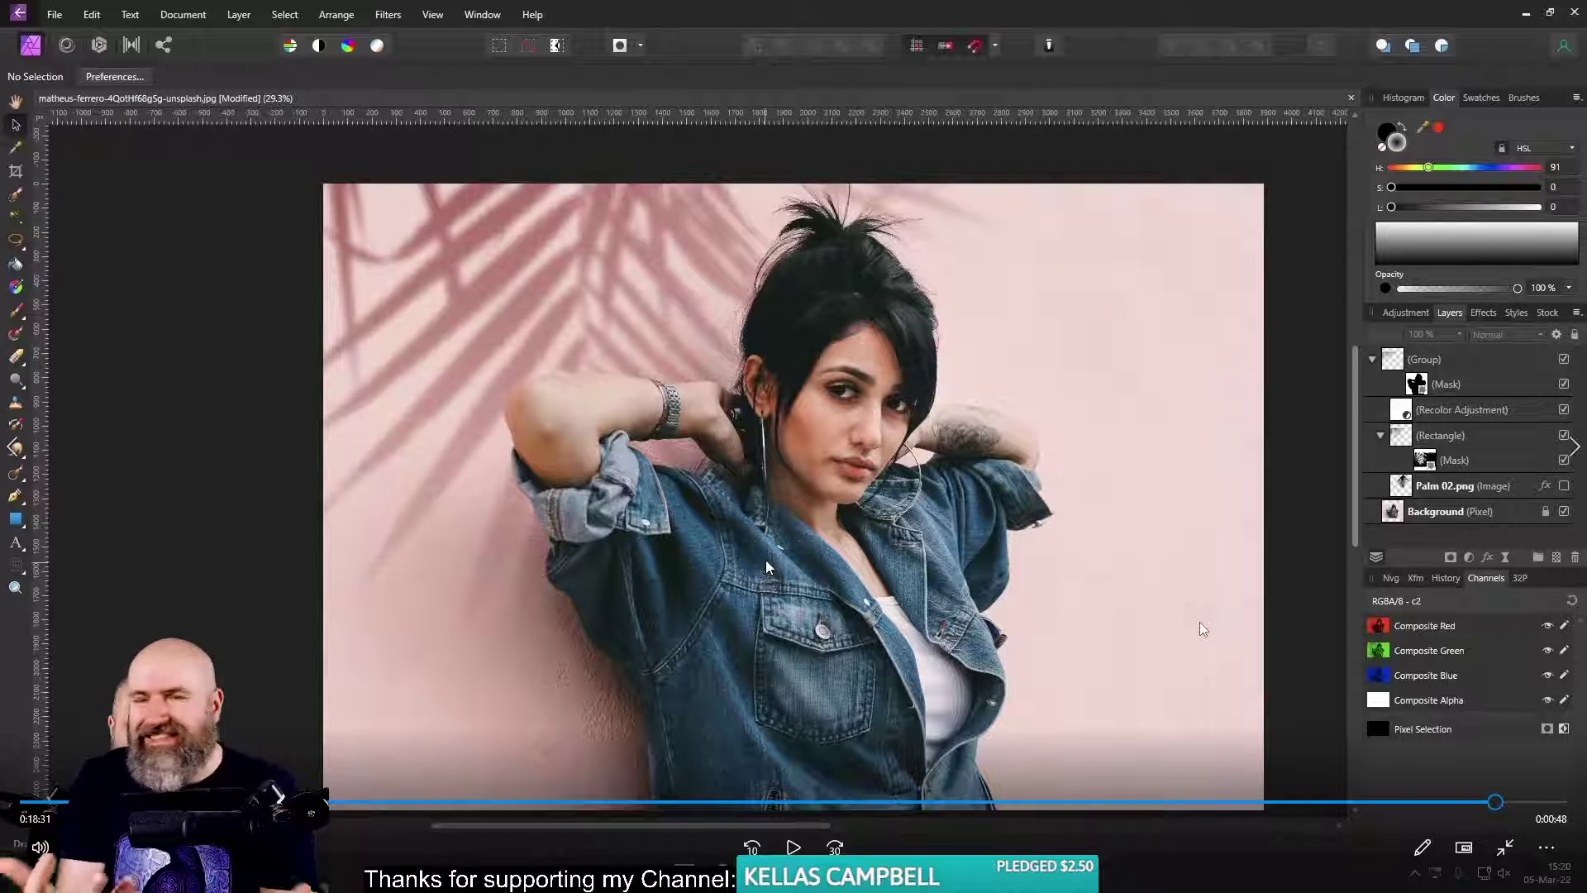
{"action": "left_click", "coordinate": [1502, 802]}
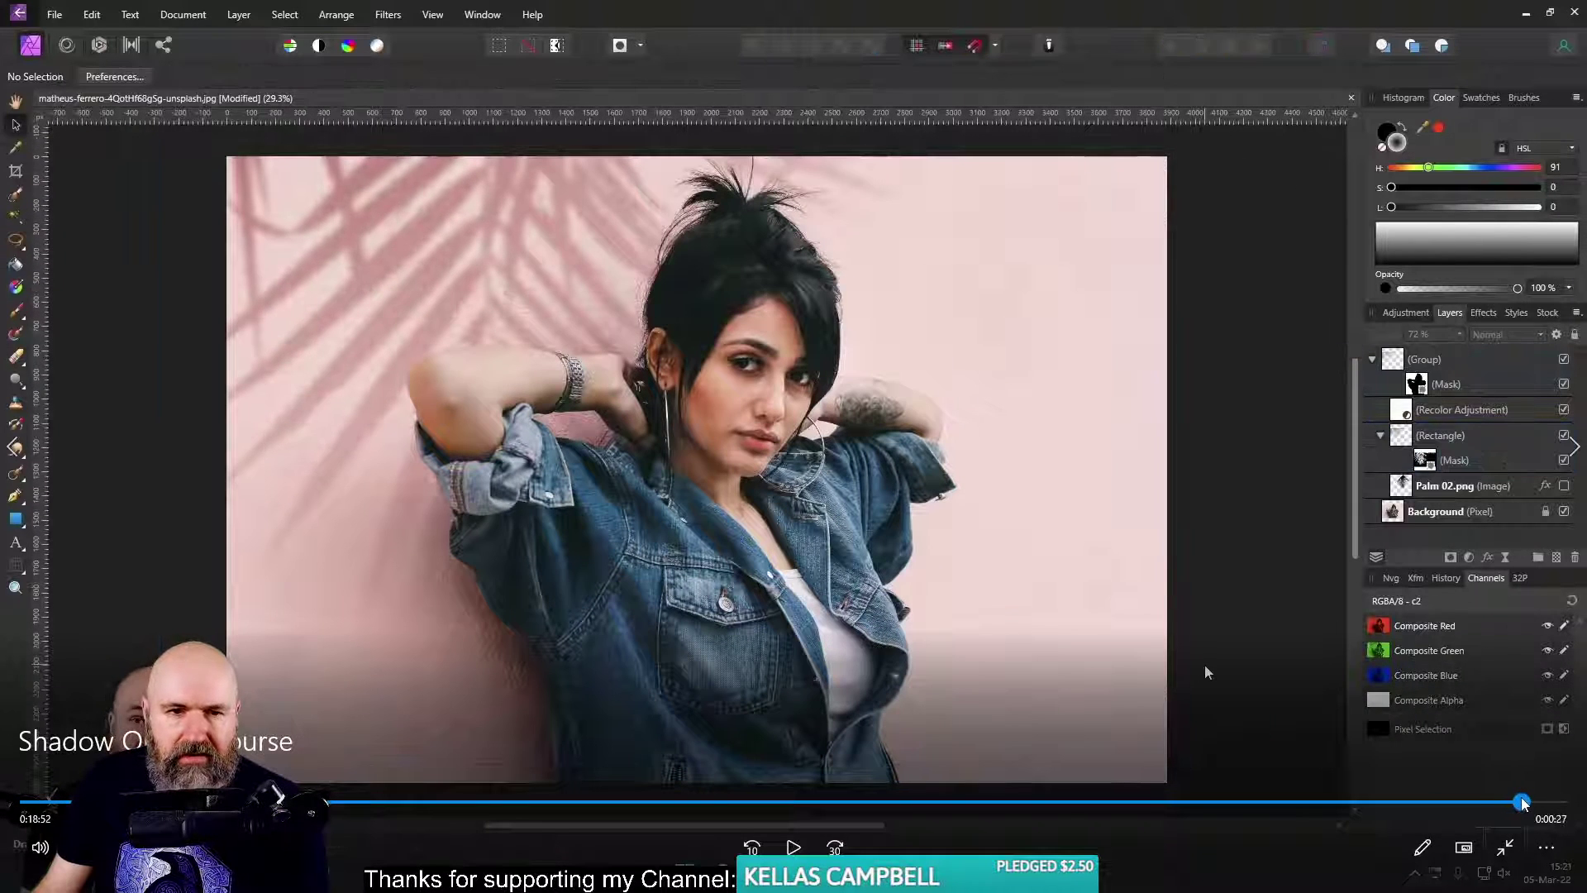
- Step back through the palm-shadow example to the part at 0:13:31 where the woman is being selected
{"action": "left_click", "coordinate": [1476, 802]}
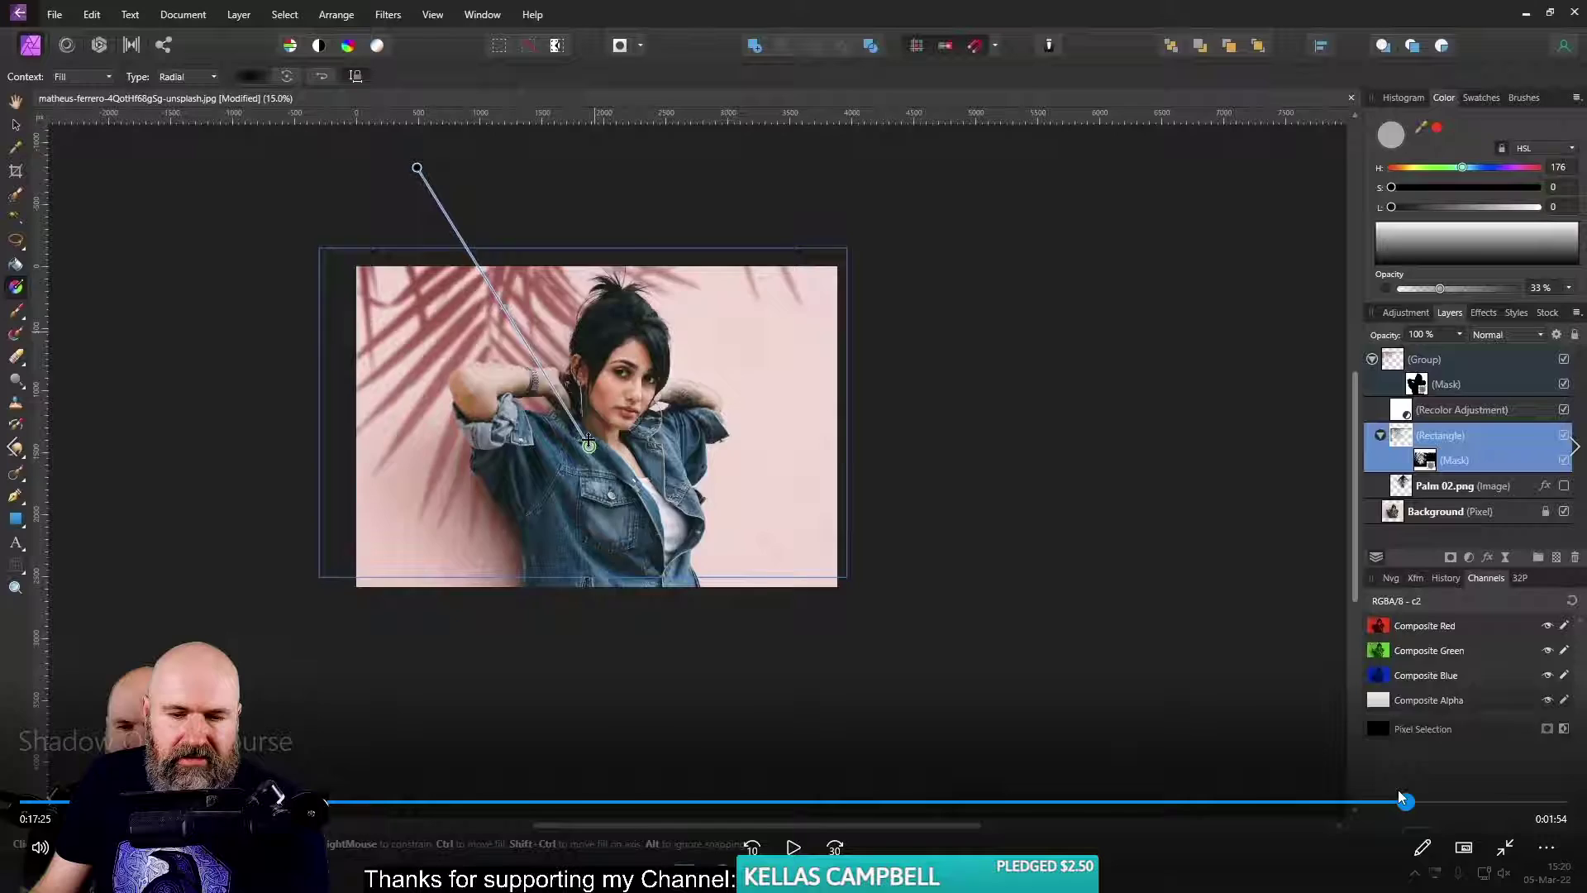
{"action": "left_click", "coordinate": [1292, 802]}
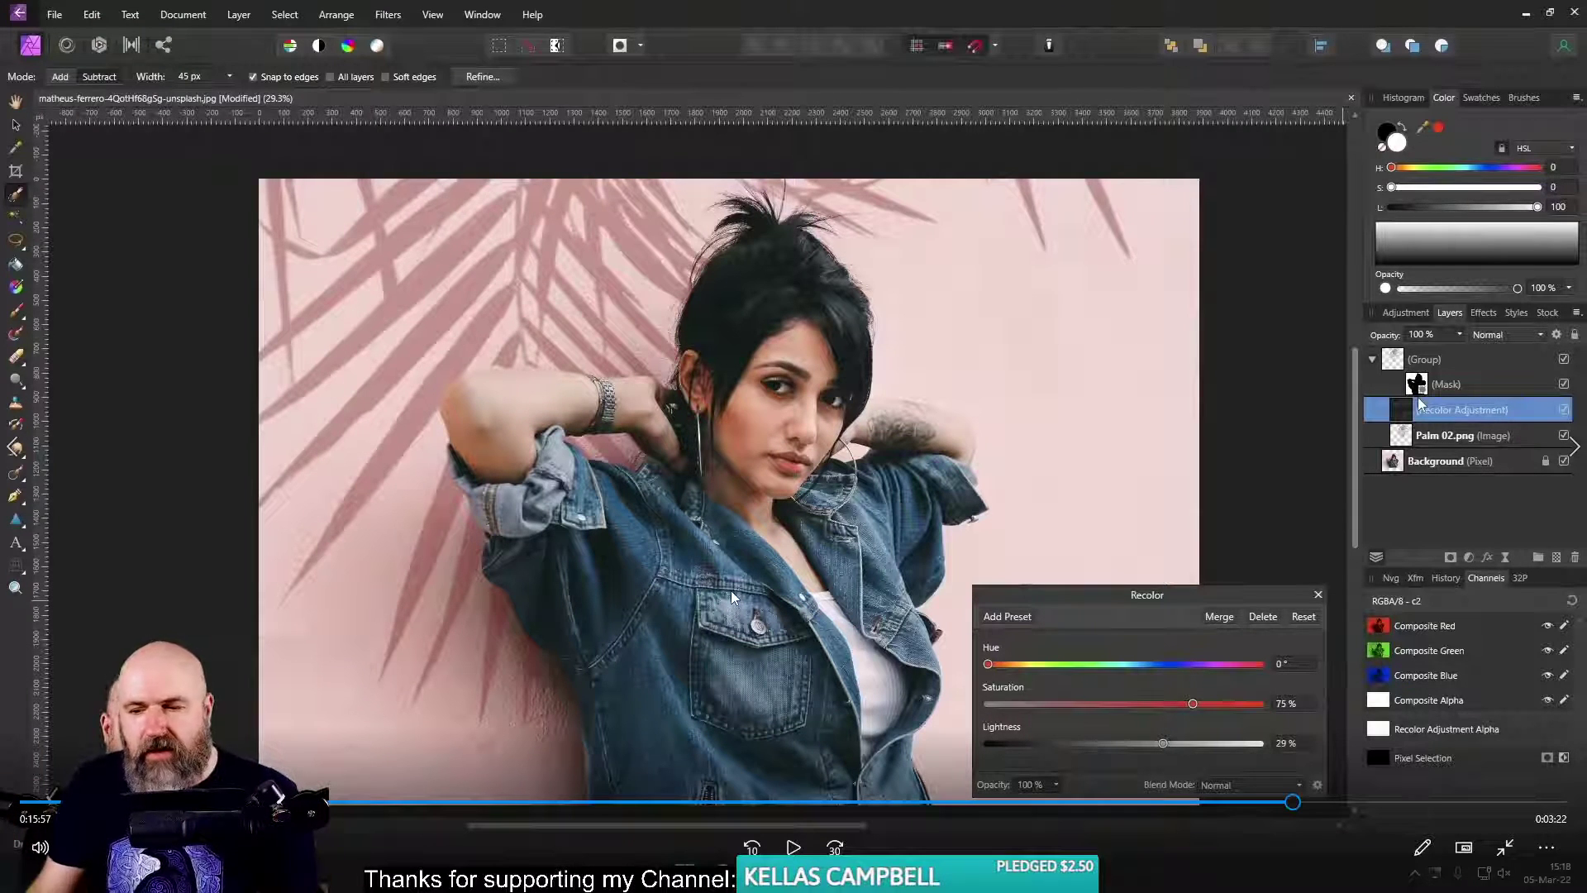
{"action": "left_click_drag", "start_coordinate": [1294, 802], "coordinate": [1080, 802]}
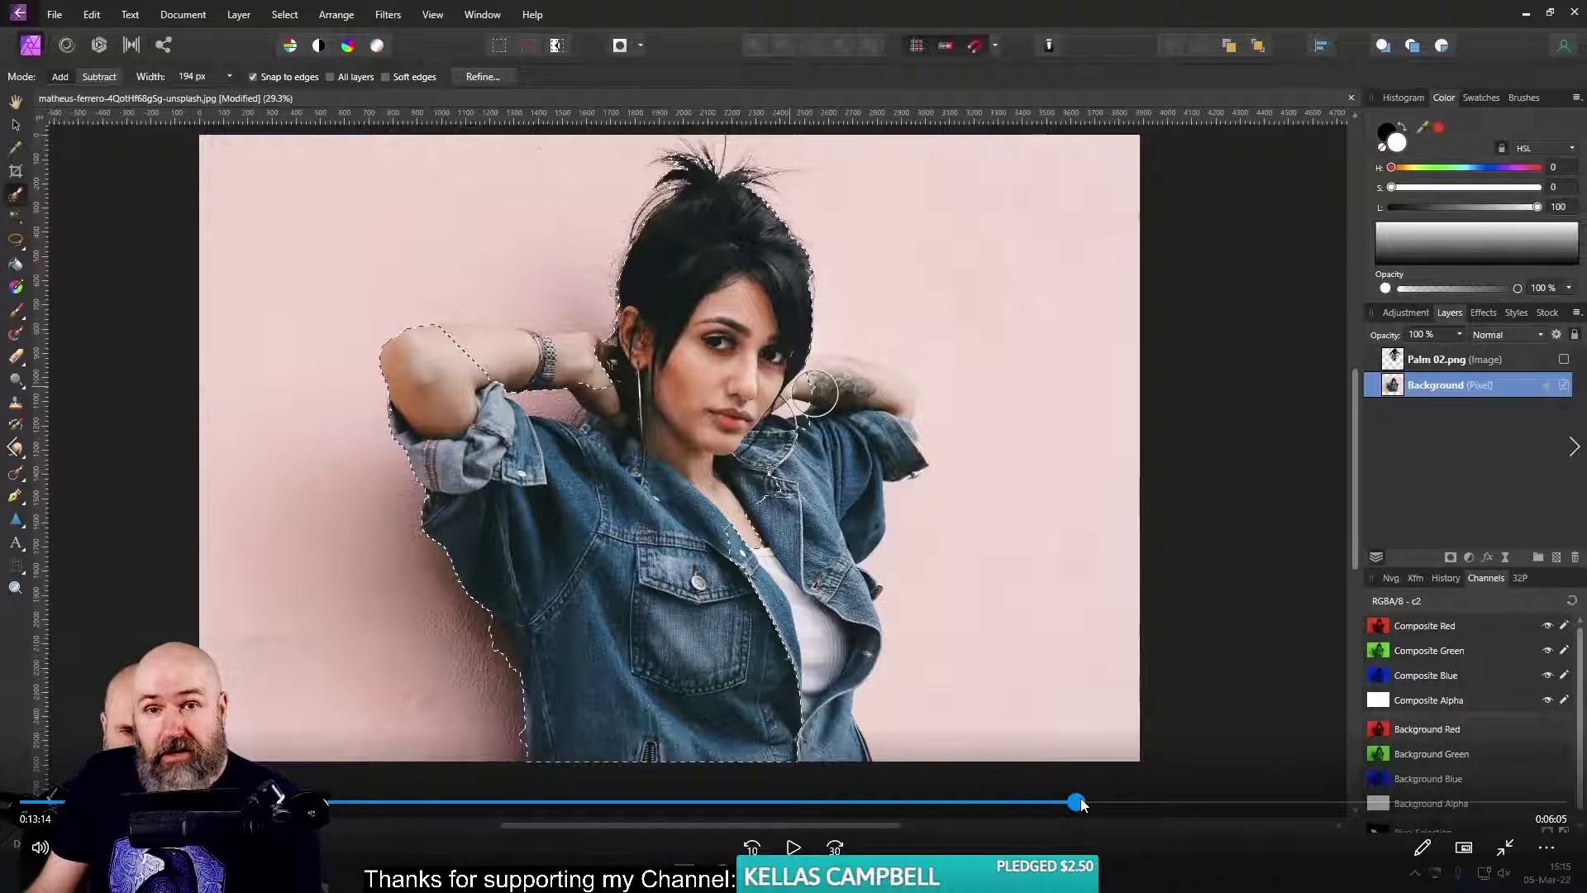
{"action": "left_click_drag", "start_coordinate": [1077, 802], "coordinate": [1097, 802]}
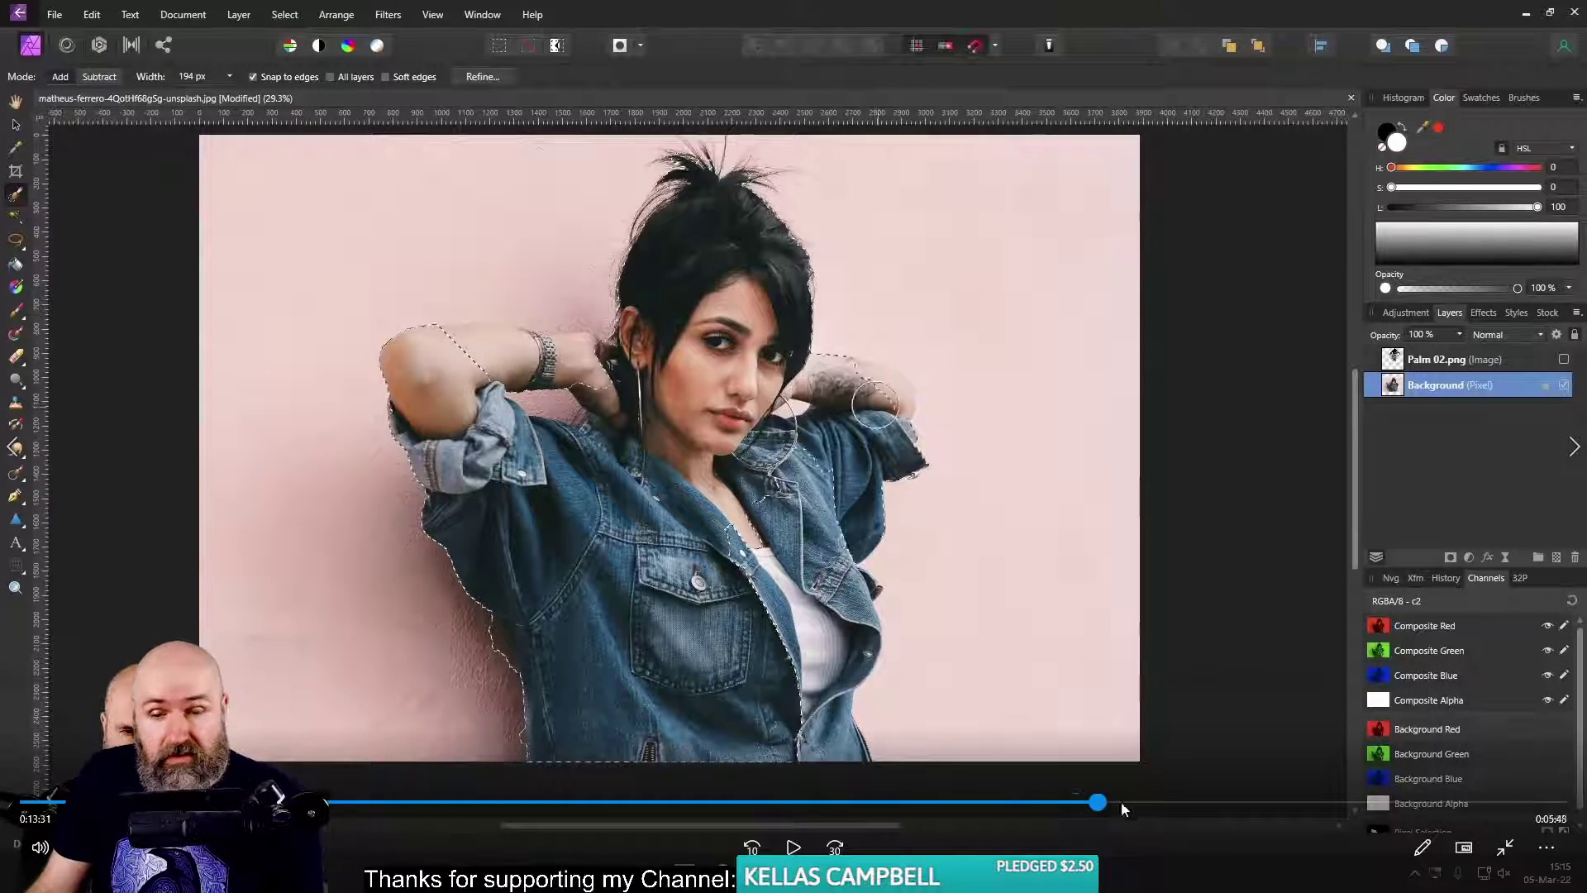
- Jump forward past the gradient editing to the finished palm-shadow image at 0:18:36
{"action": "left_click", "coordinate": [1358, 802]}
{"action": "left_click", "coordinate": [1453, 802]}
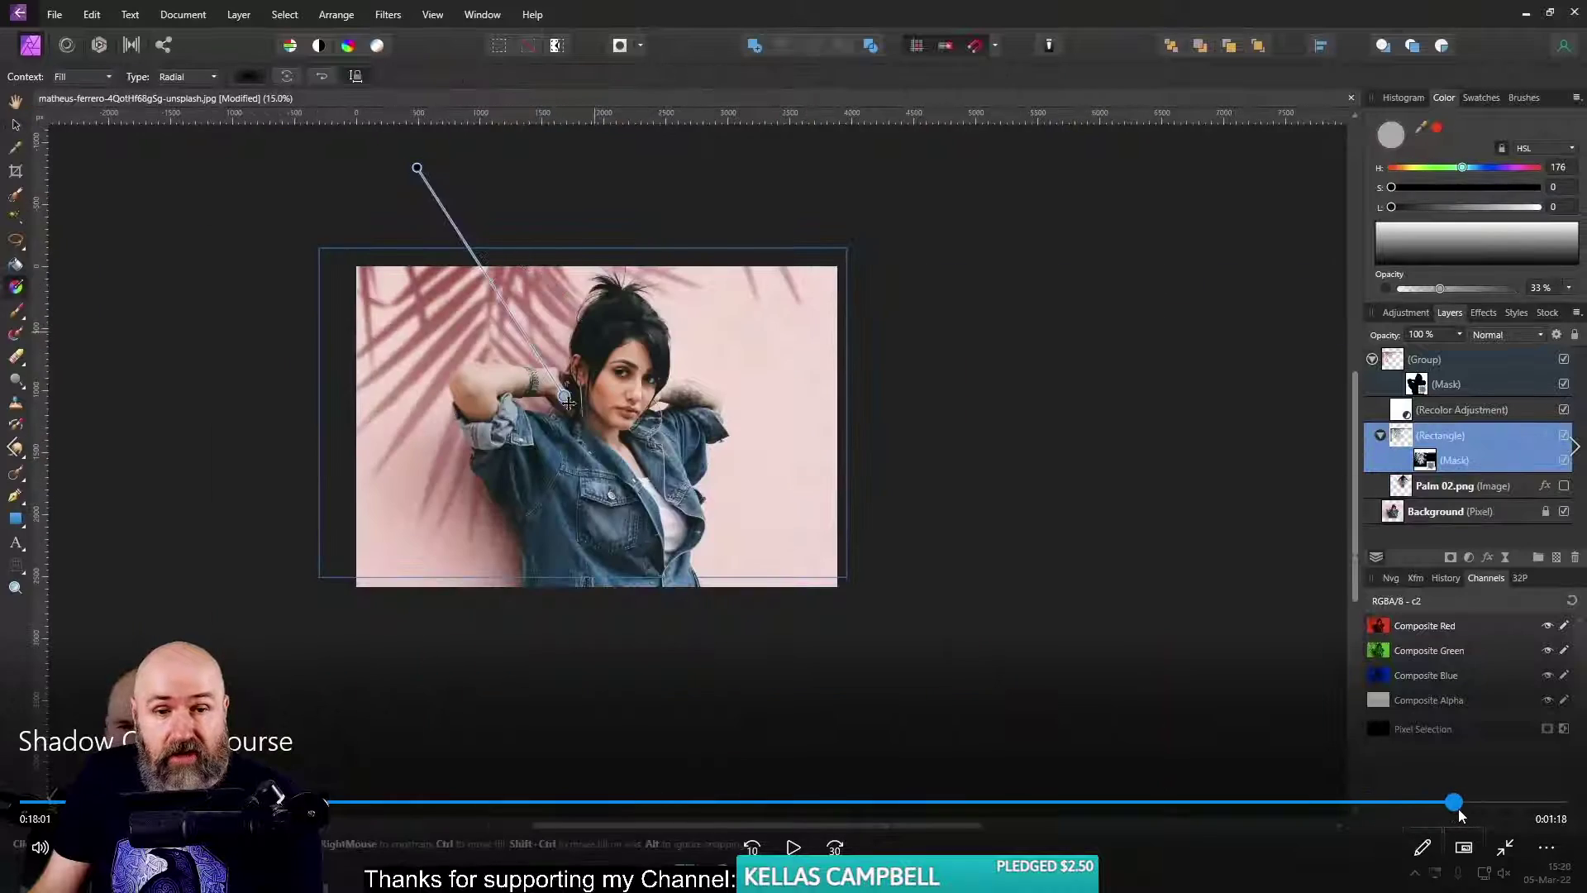
{"action": "left_click_drag", "start_coordinate": [1459, 815], "coordinate": [1507, 813]}
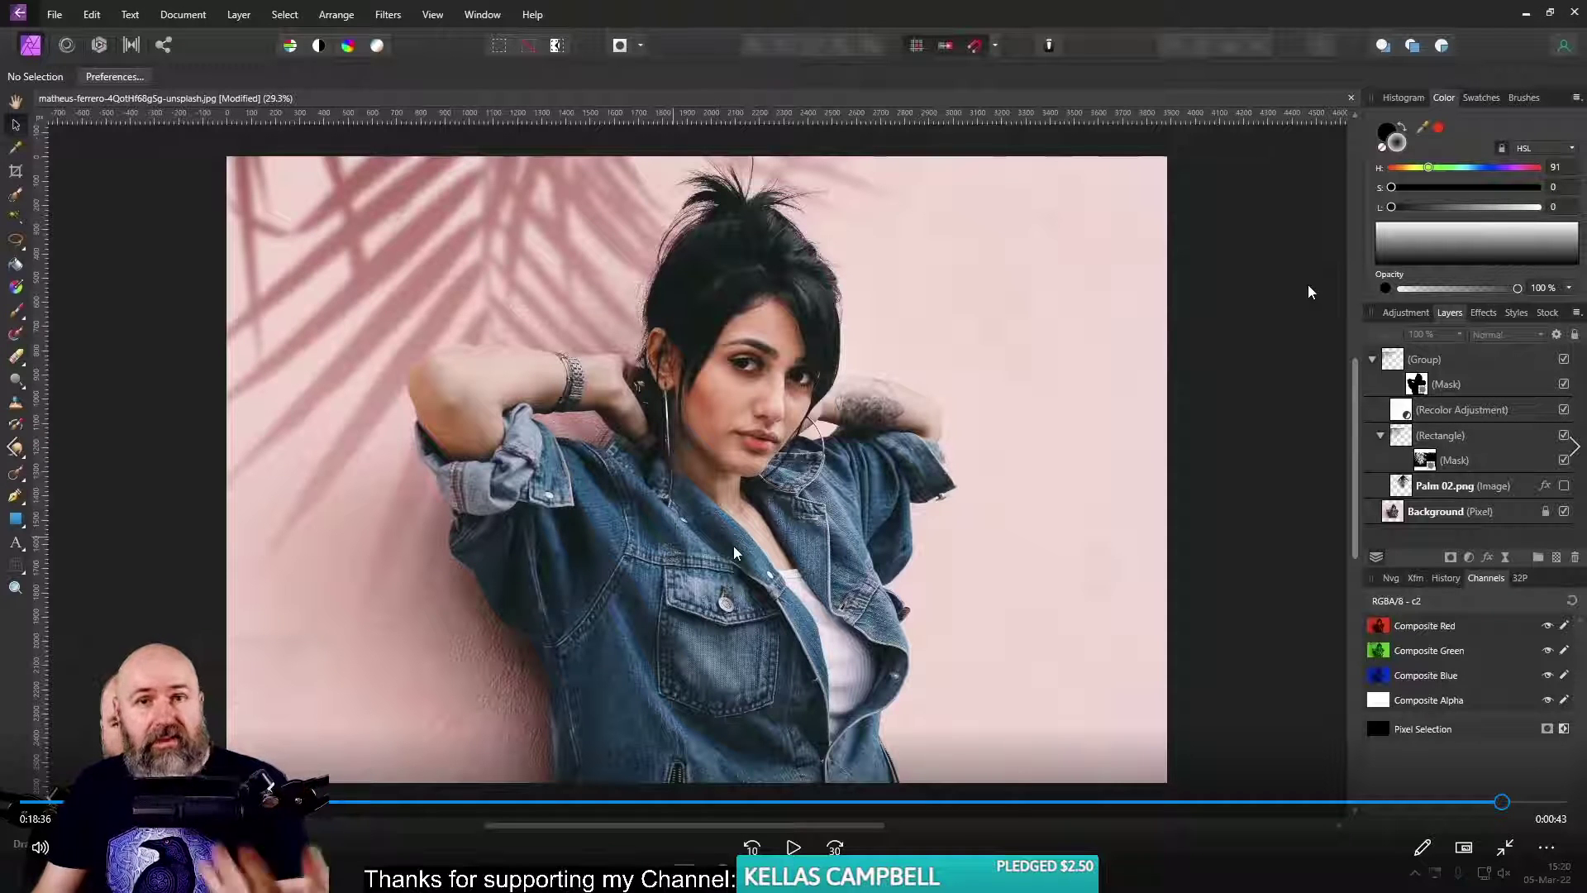
- Return to the window-shadow portrait at 0:07:40 in the course video and close the video player
{"action": "left_click", "coordinate": [488, 802]}
{"action": "left_click_drag", "start_coordinate": [487, 806], "coordinate": [639, 809]}
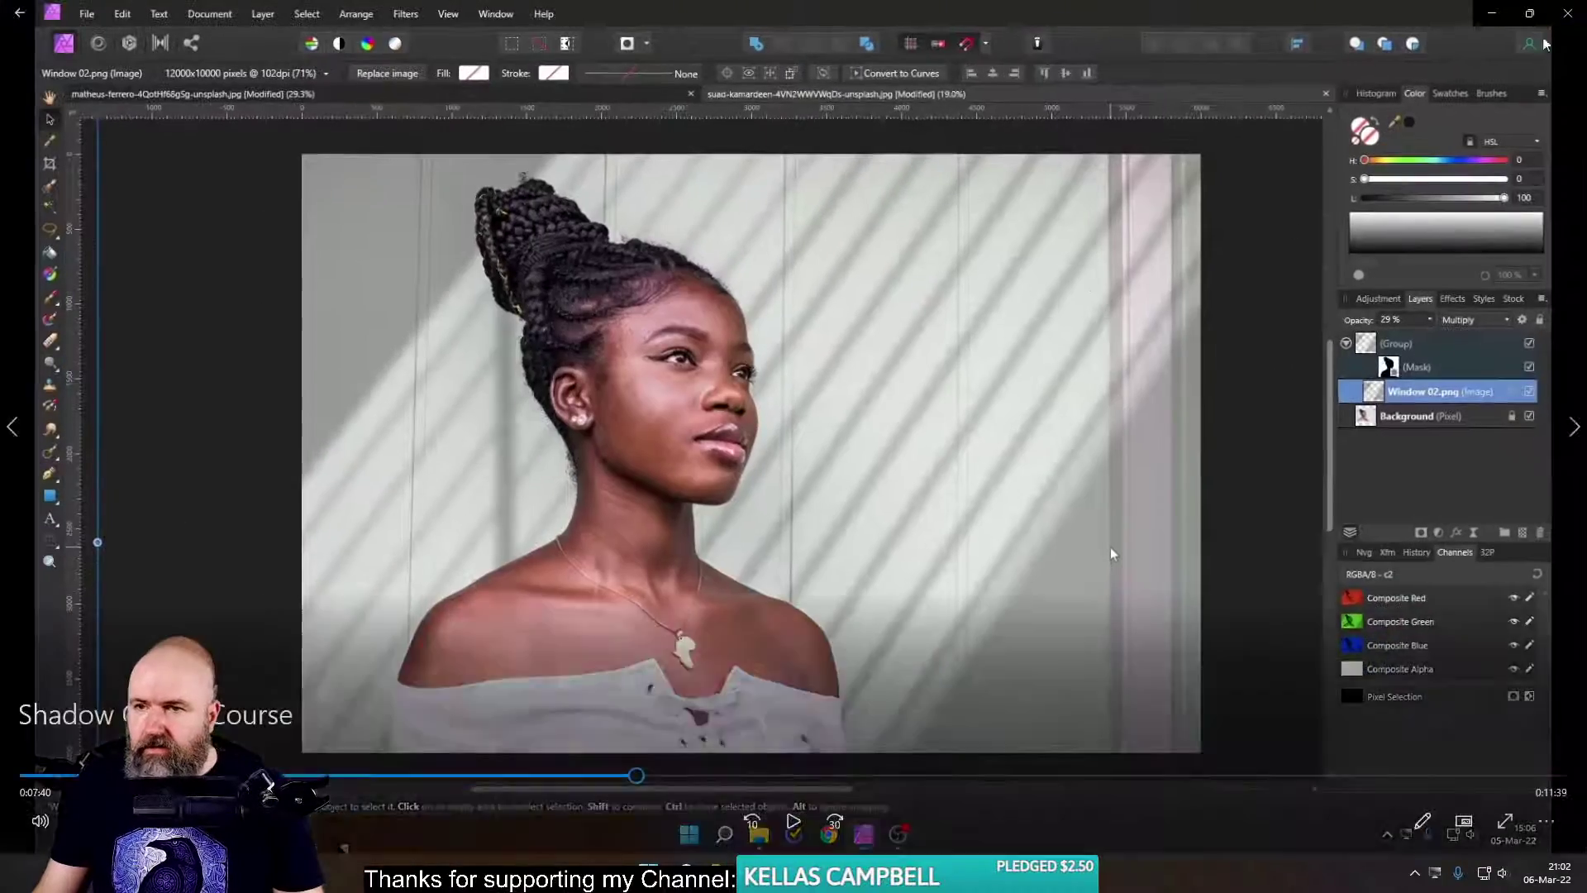
{"action": "left_click", "coordinate": [1561, 15]}
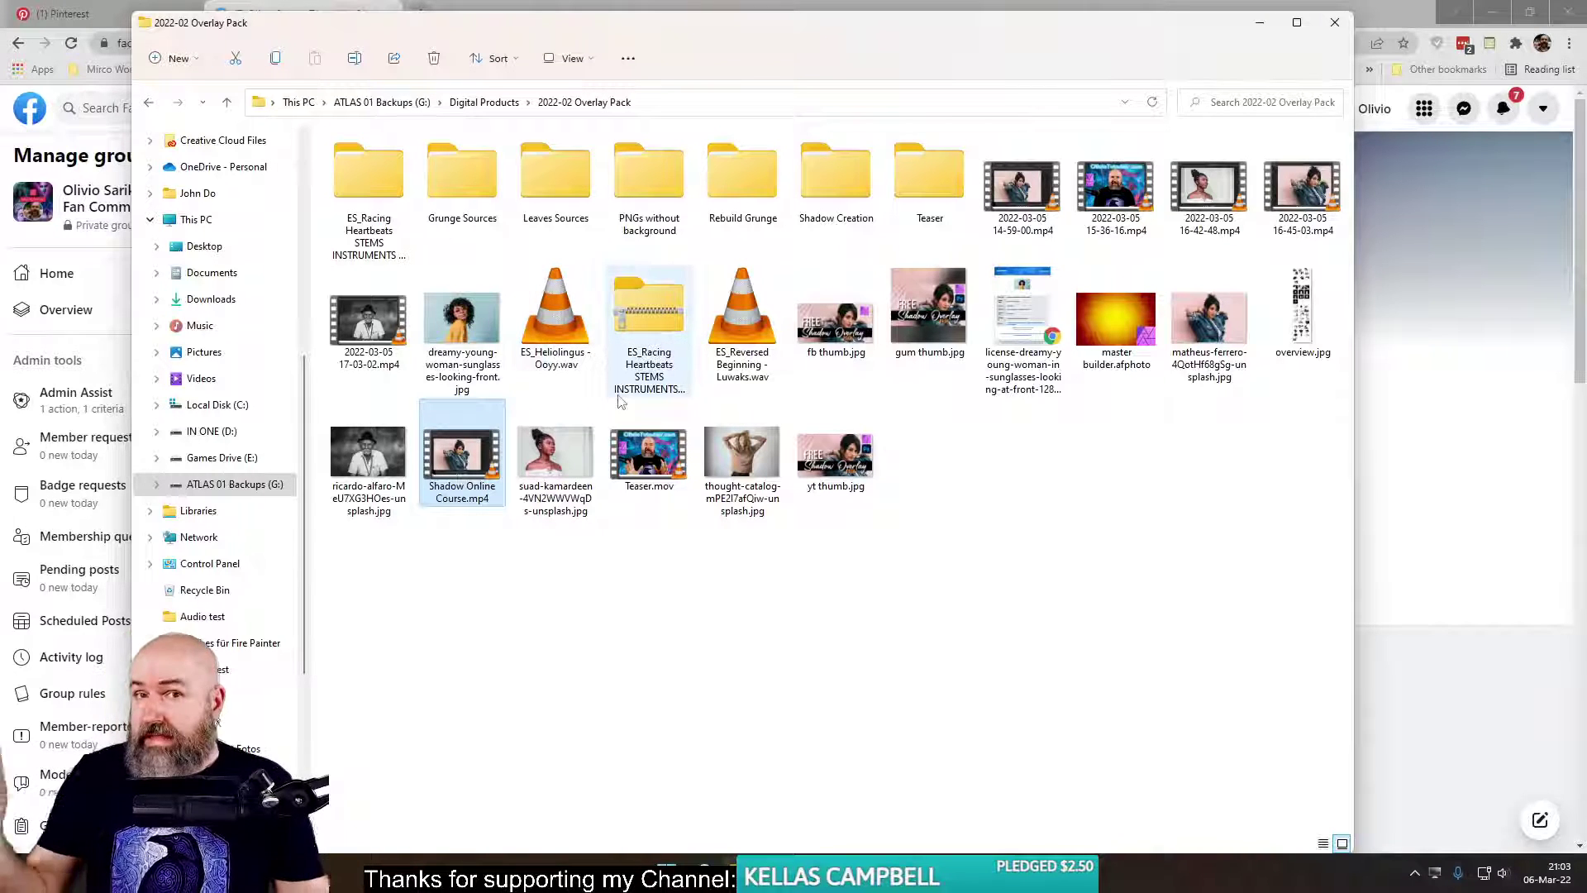
- Close the overlay pack folder and review the Challenge Week 09 post's rules and the comments under it
{"action": "left_click", "coordinate": [1174, 581]}
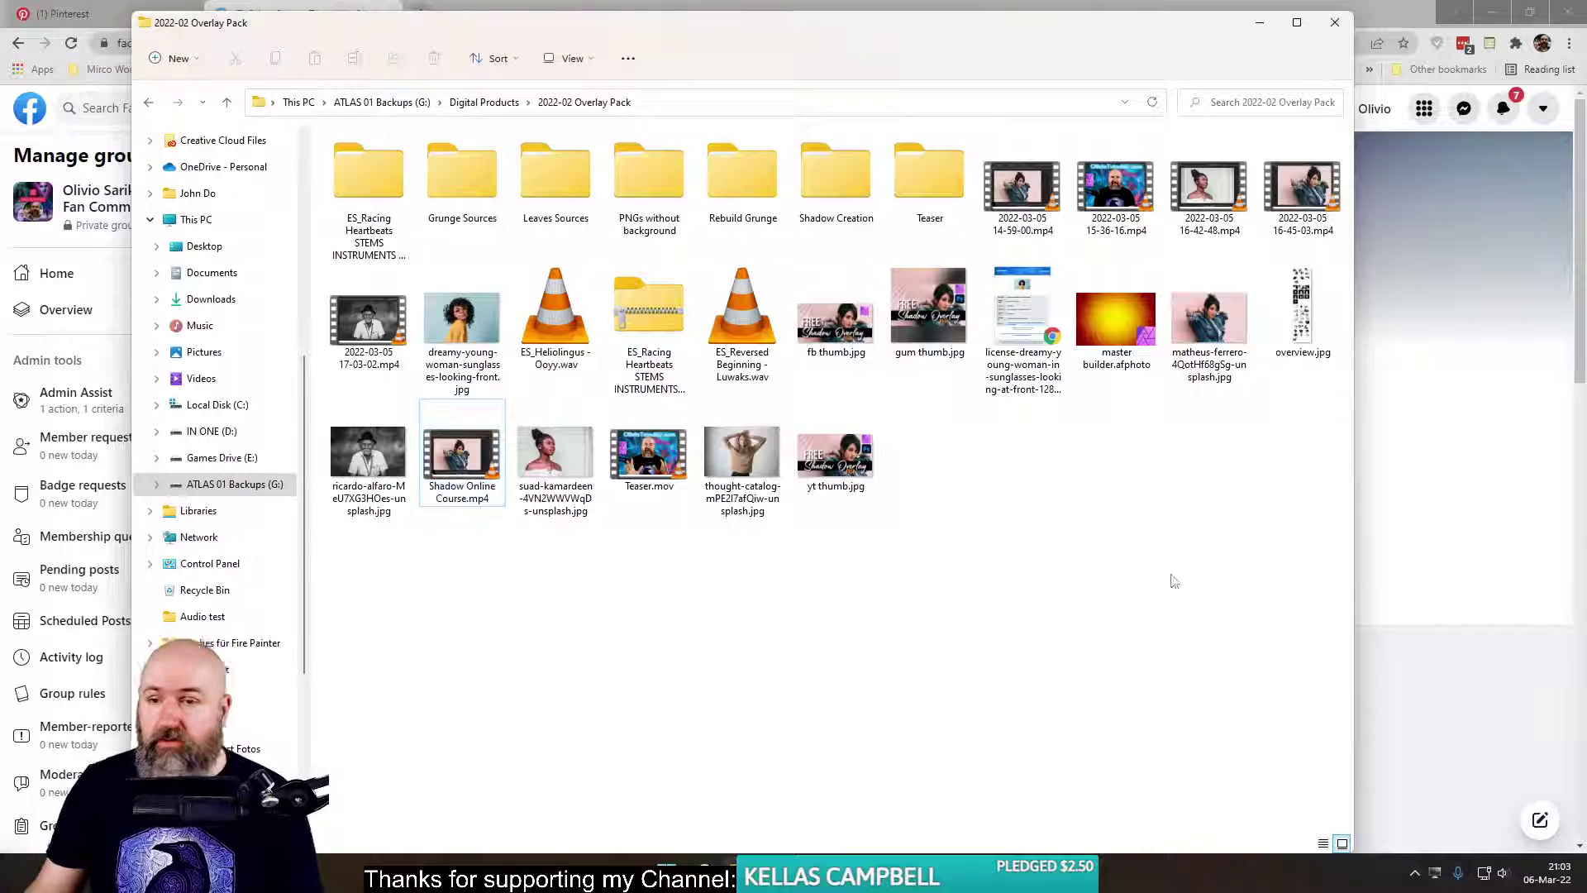
{"action": "left_click", "coordinate": [1334, 22]}
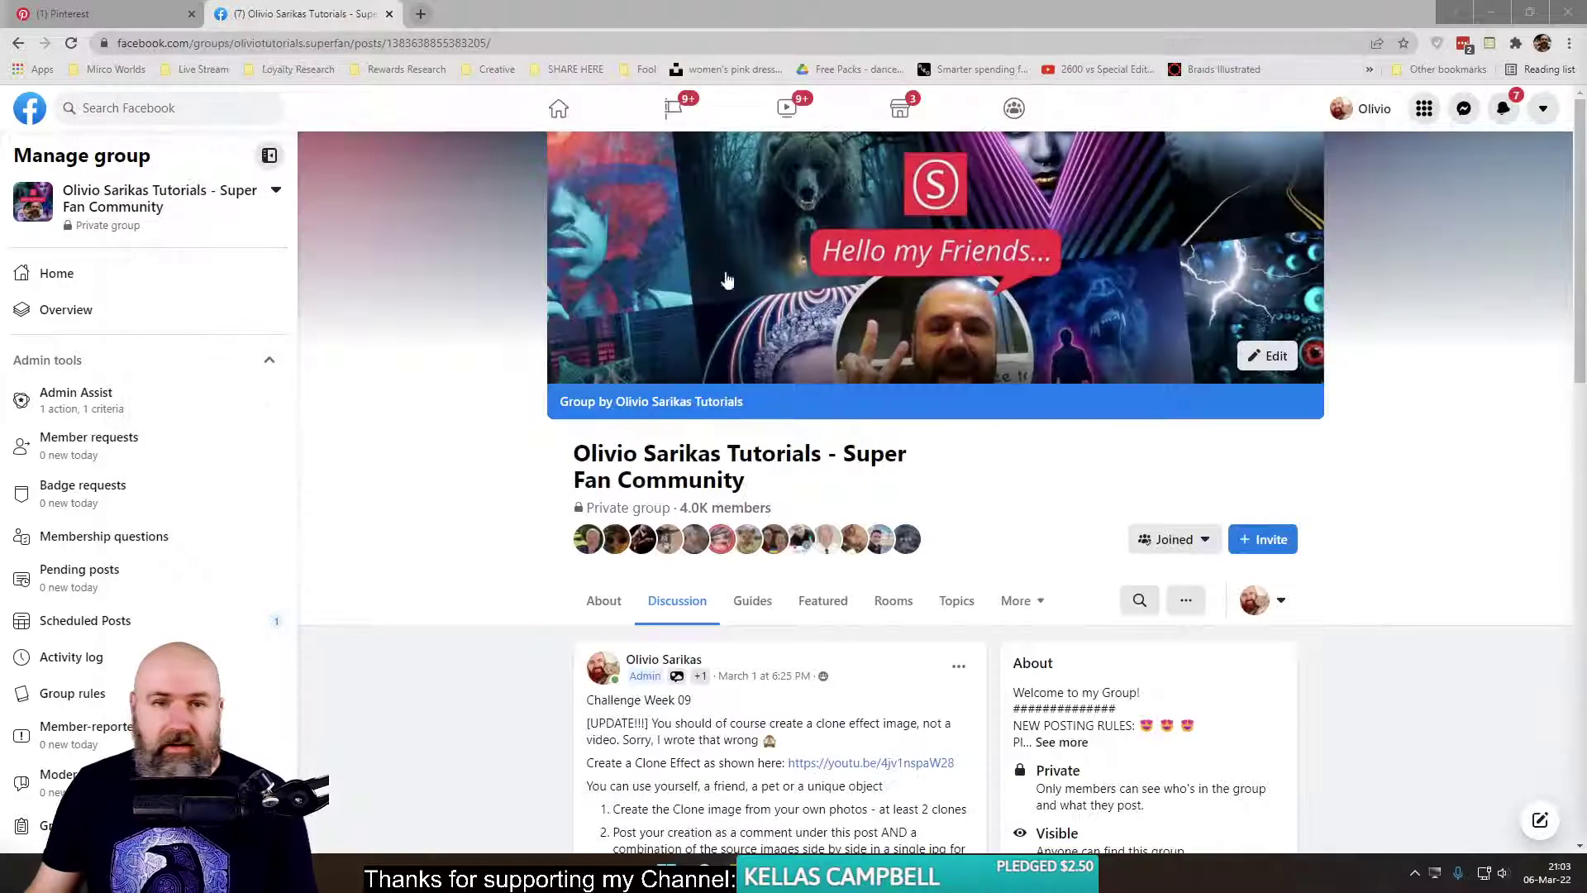
{"action": "scroll", "coordinate": [514, 440], "scroll_direction": "down", "scroll_amount": 5}
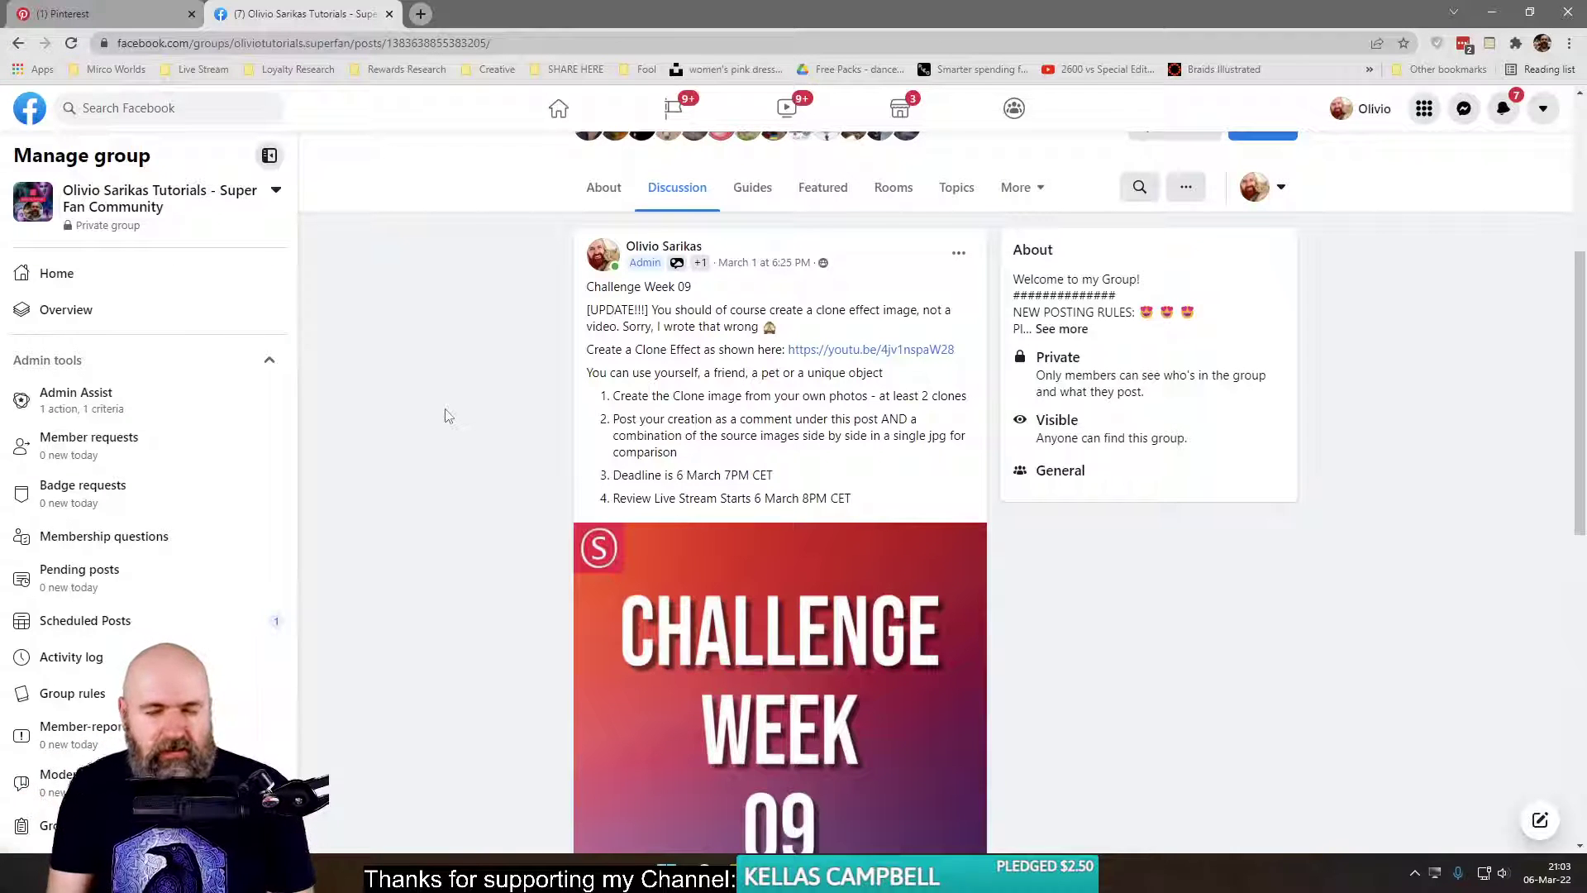
{"action": "scroll", "coordinate": [449, 535], "scroll_direction": "down", "scroll_amount": 4}
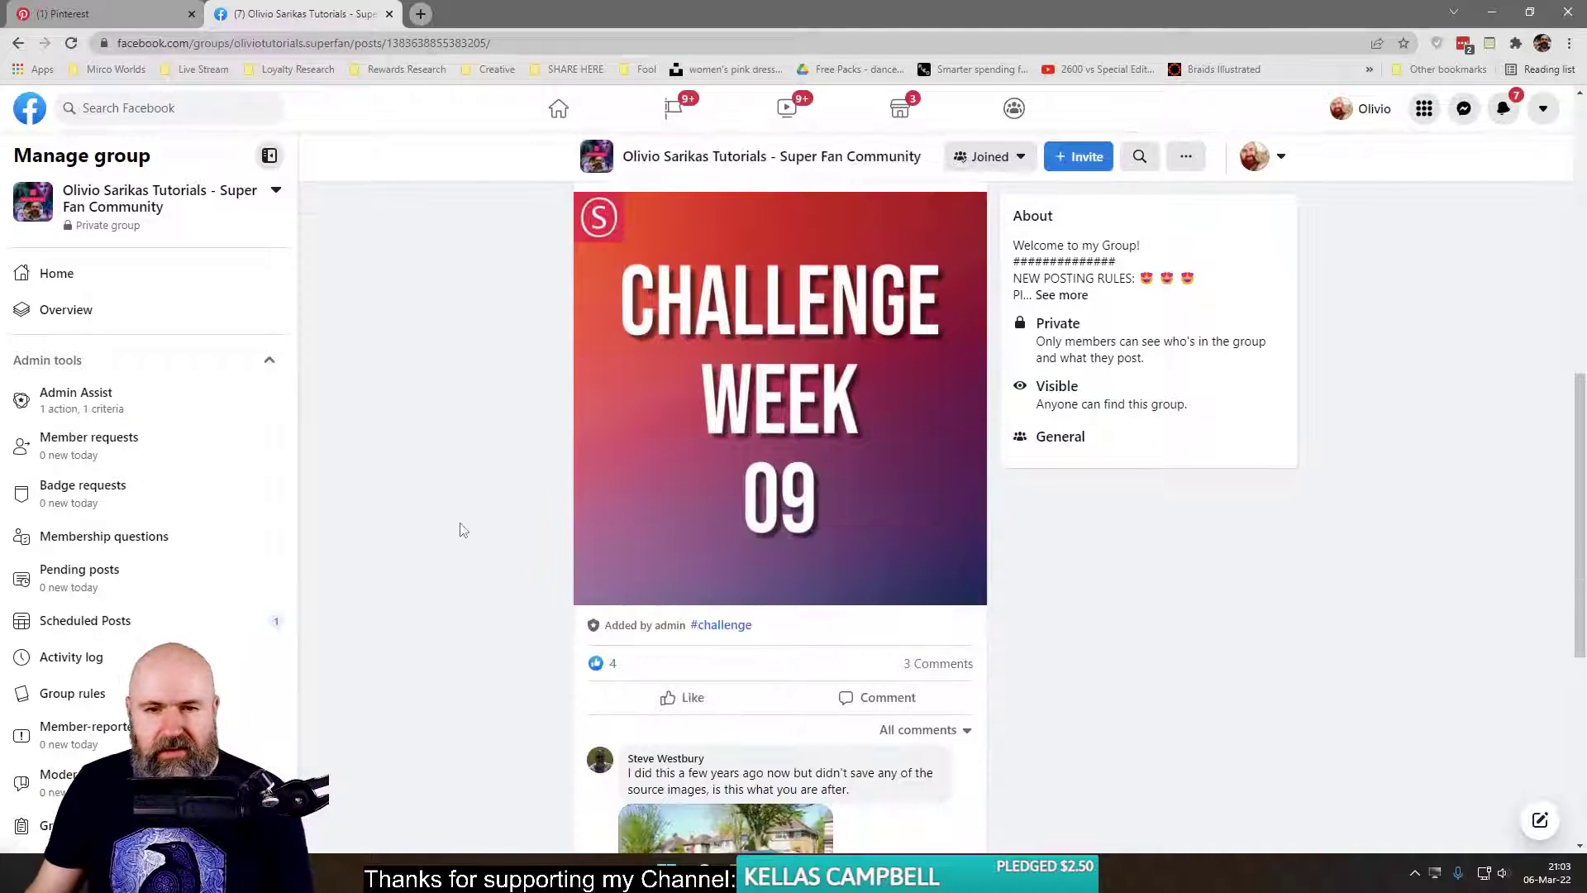
{"action": "scroll", "coordinate": [463, 530], "scroll_direction": "down", "scroll_amount": 6}
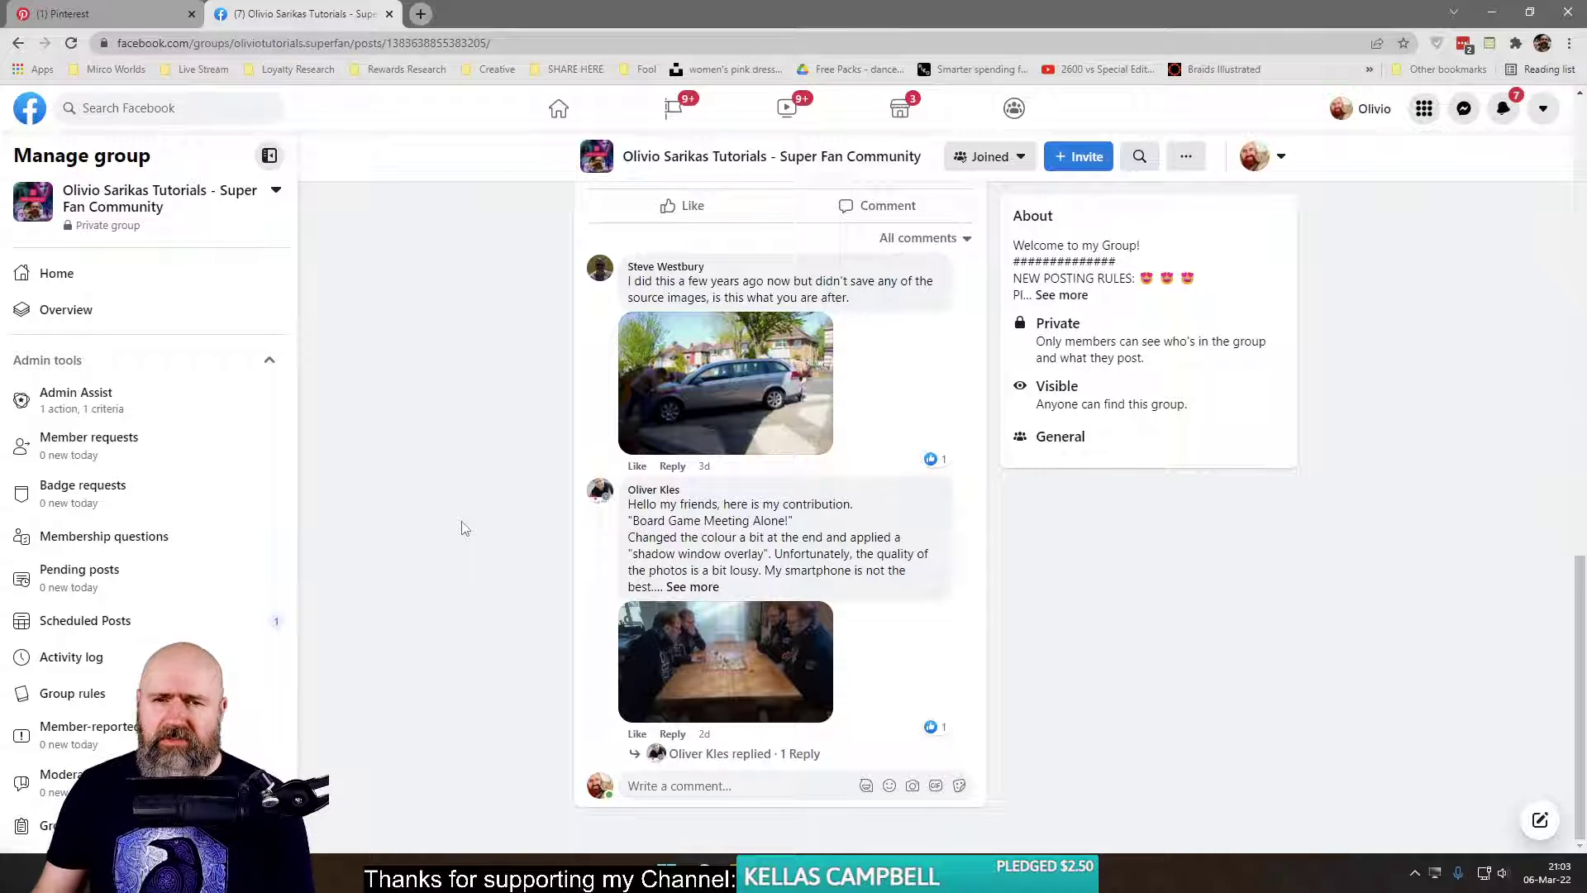
{"action": "scroll", "coordinate": [471, 519], "scroll_direction": "up", "scroll_amount": 5}
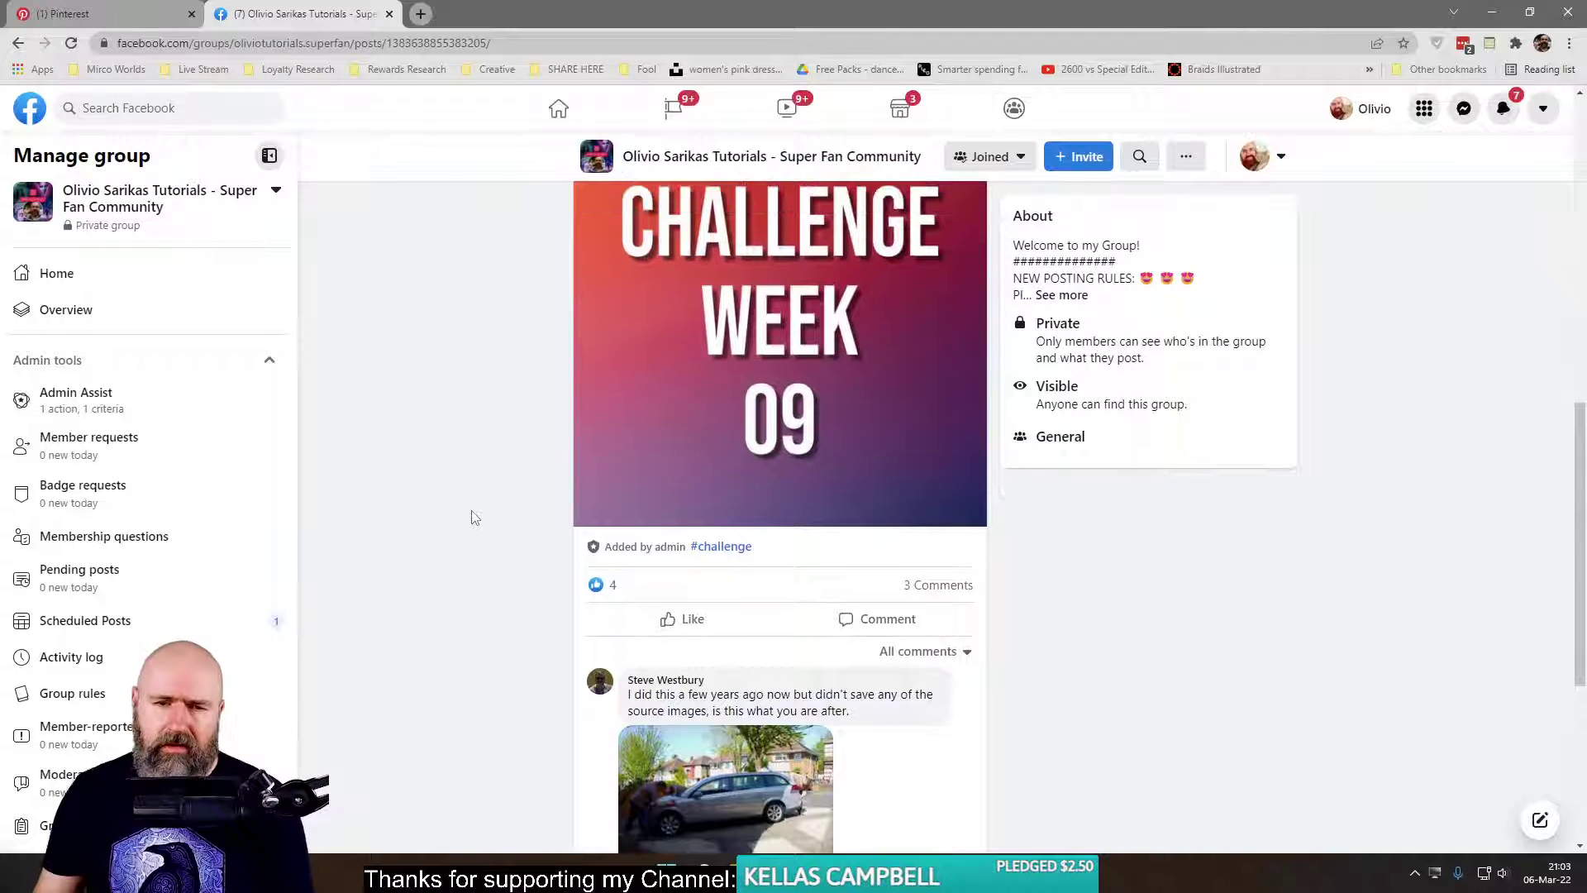
{"action": "scroll", "coordinate": [474, 518], "scroll_direction": "down", "scroll_amount": 4}
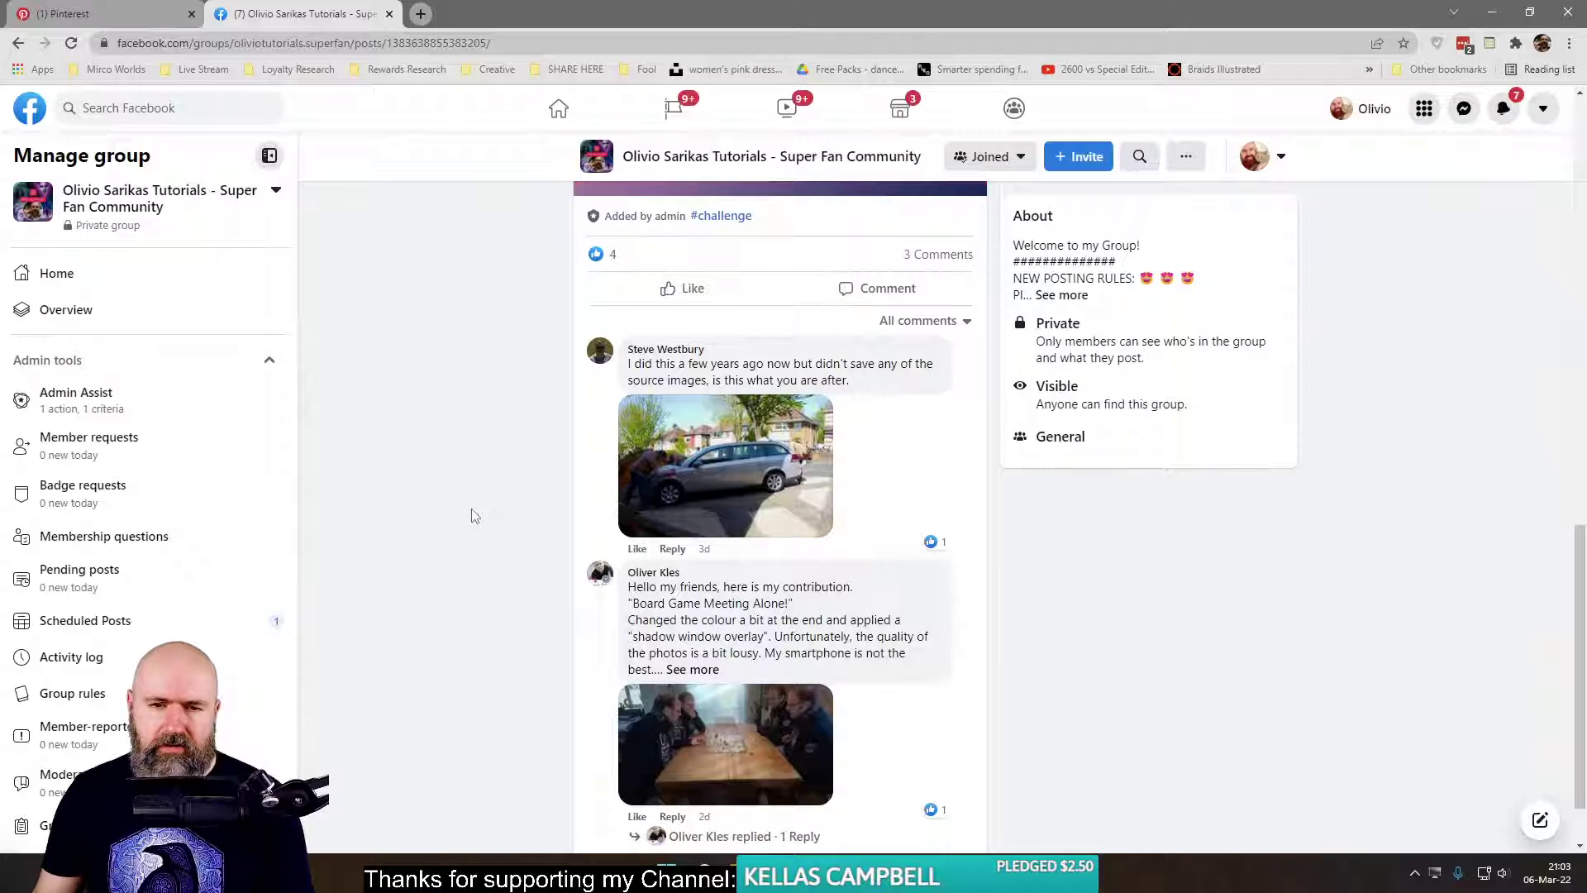
{"action": "scroll", "coordinate": [473, 518], "scroll_direction": "up", "scroll_amount": 6}
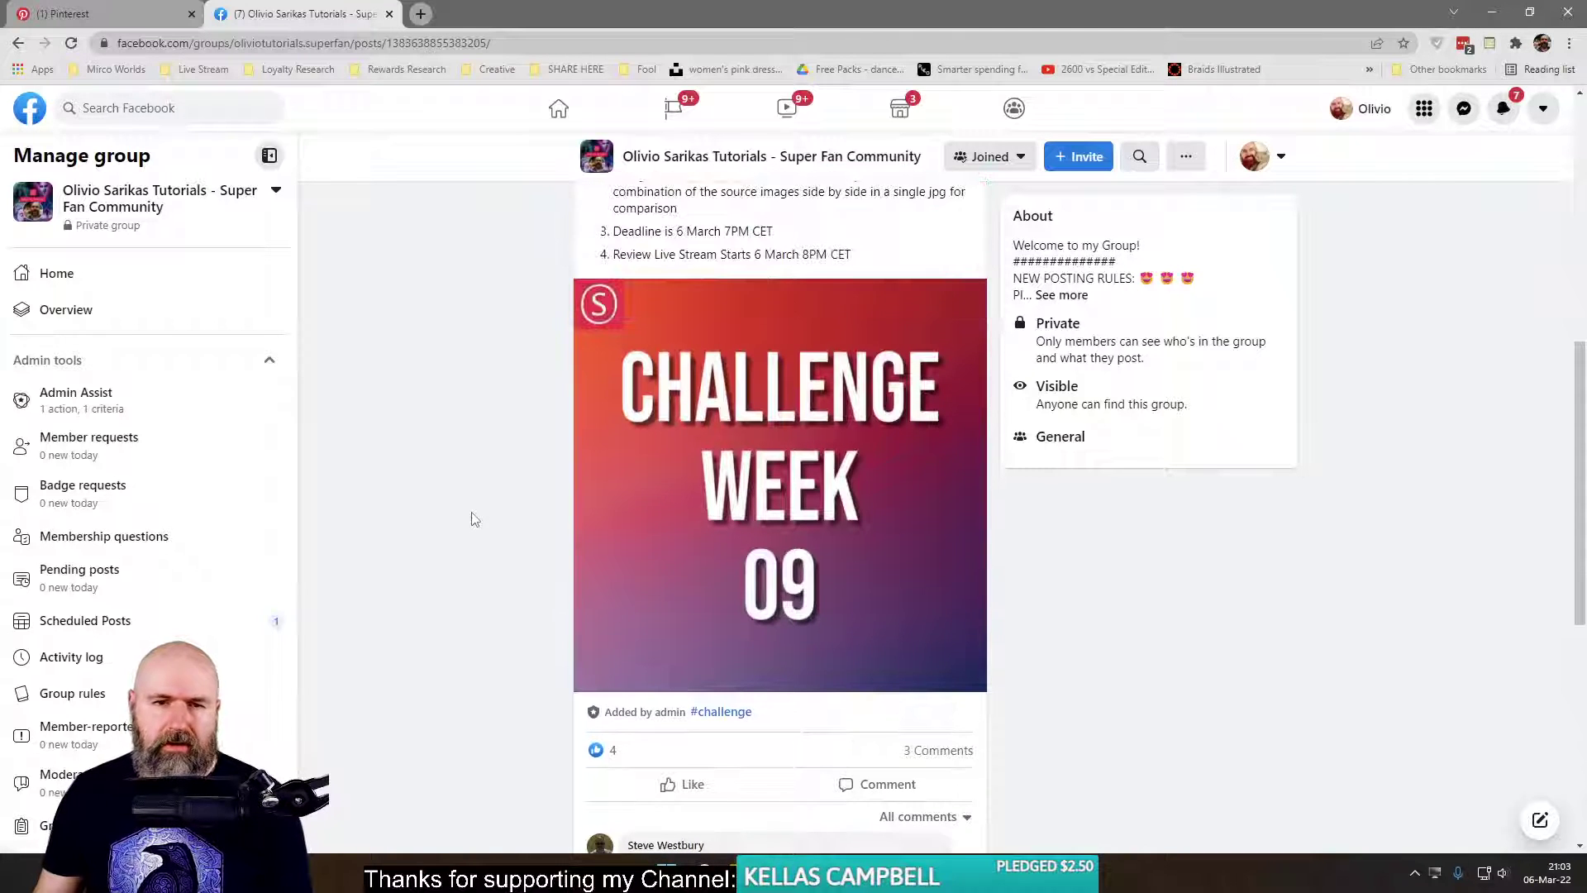
{"action": "scroll", "coordinate": [473, 517], "scroll_direction": "up", "scroll_amount": 4}
- Open the post's clone-effect video in a new tab, skip ahead to 1:12 and close the video tab
{"action": "right_click", "coordinate": [828, 444]}
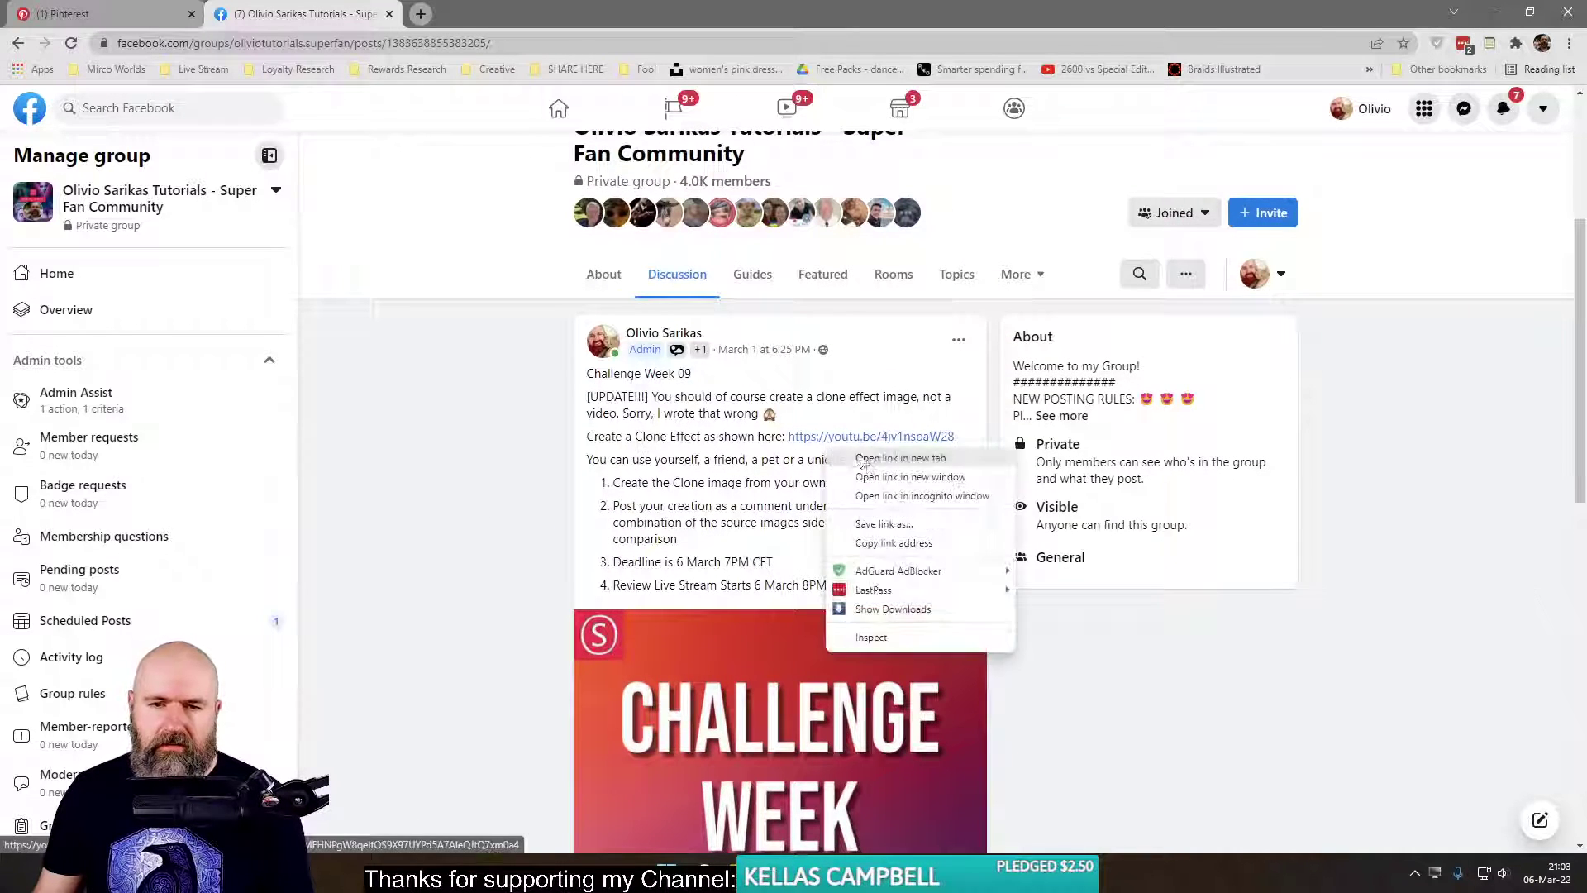
{"action": "left_click", "coordinate": [861, 460]}
{"action": "left_click", "coordinate": [491, 23]}
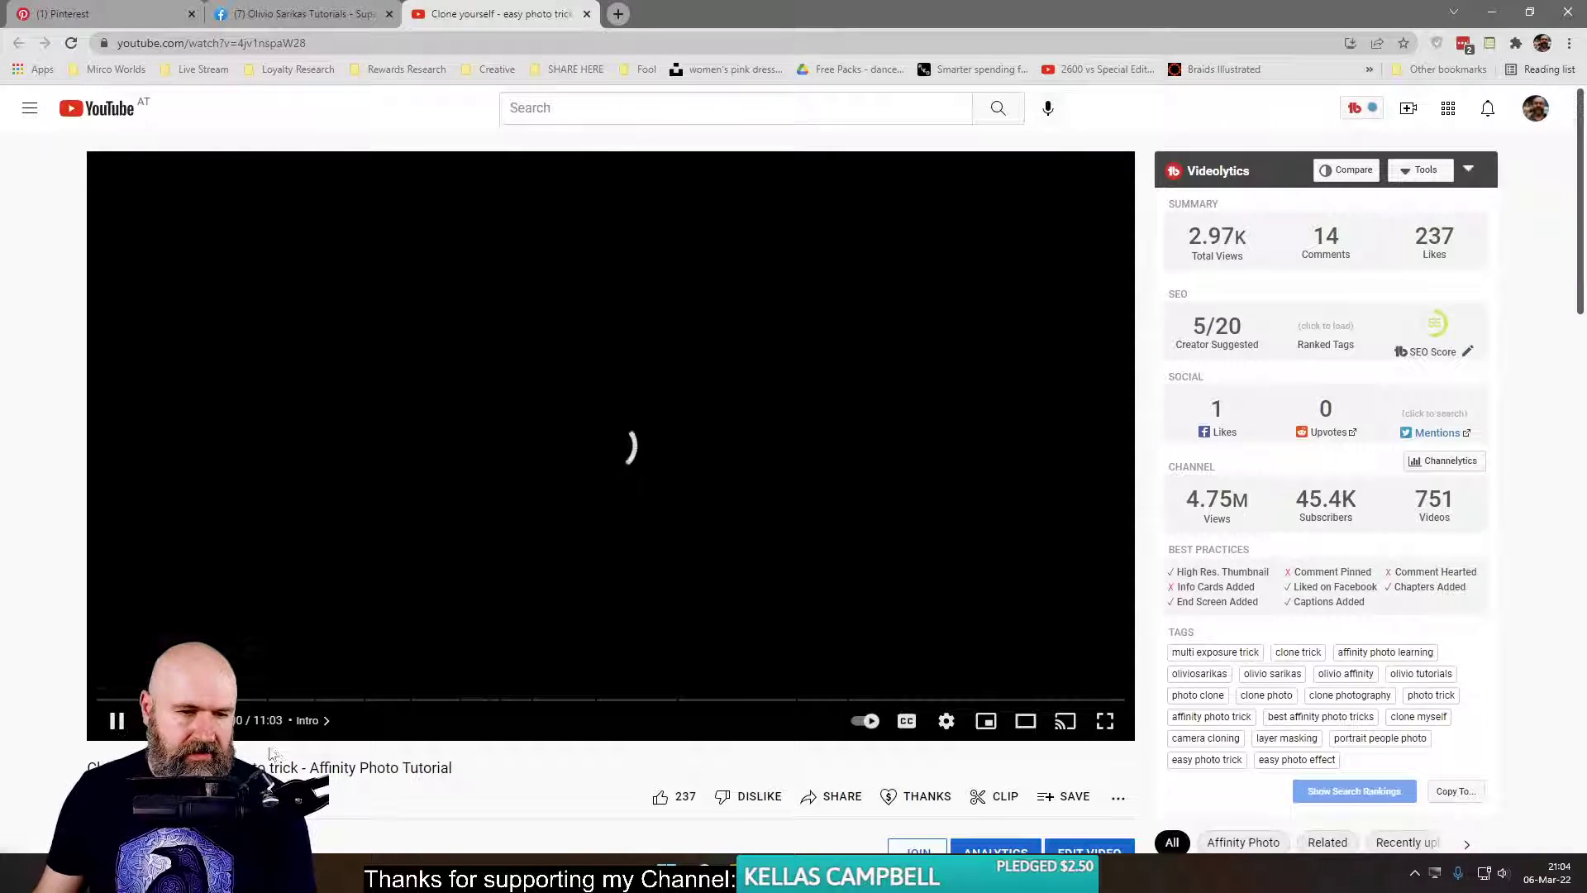
{"action": "scroll", "coordinate": [272, 754], "scroll_direction": "down", "scroll_amount": 2}
{"action": "left_click", "coordinate": [159, 536]}
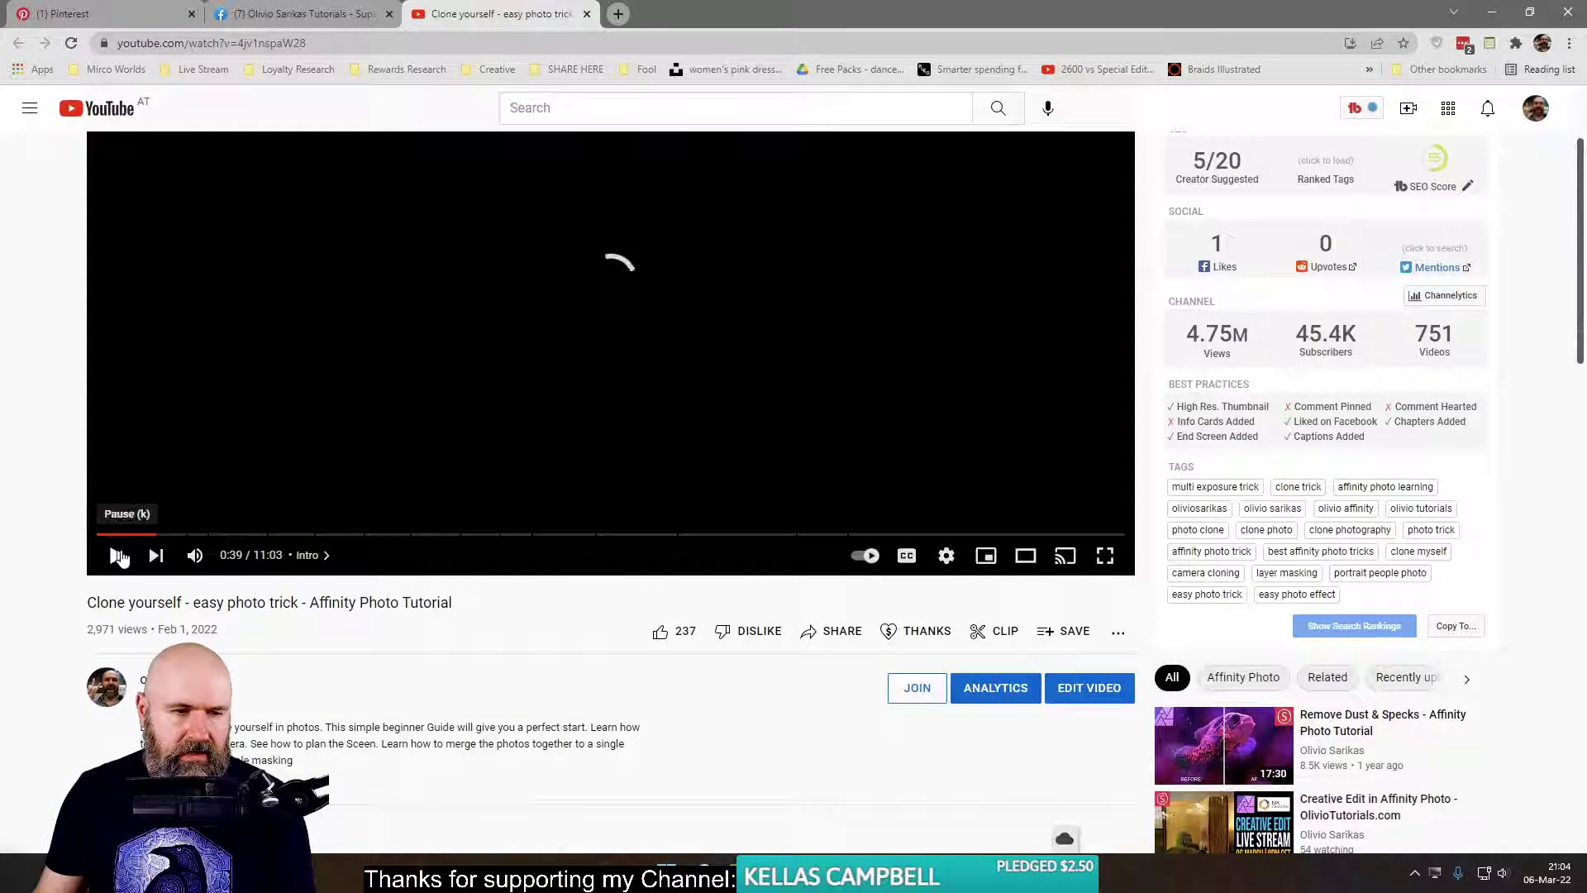
{"action": "left_click", "coordinate": [208, 534]}
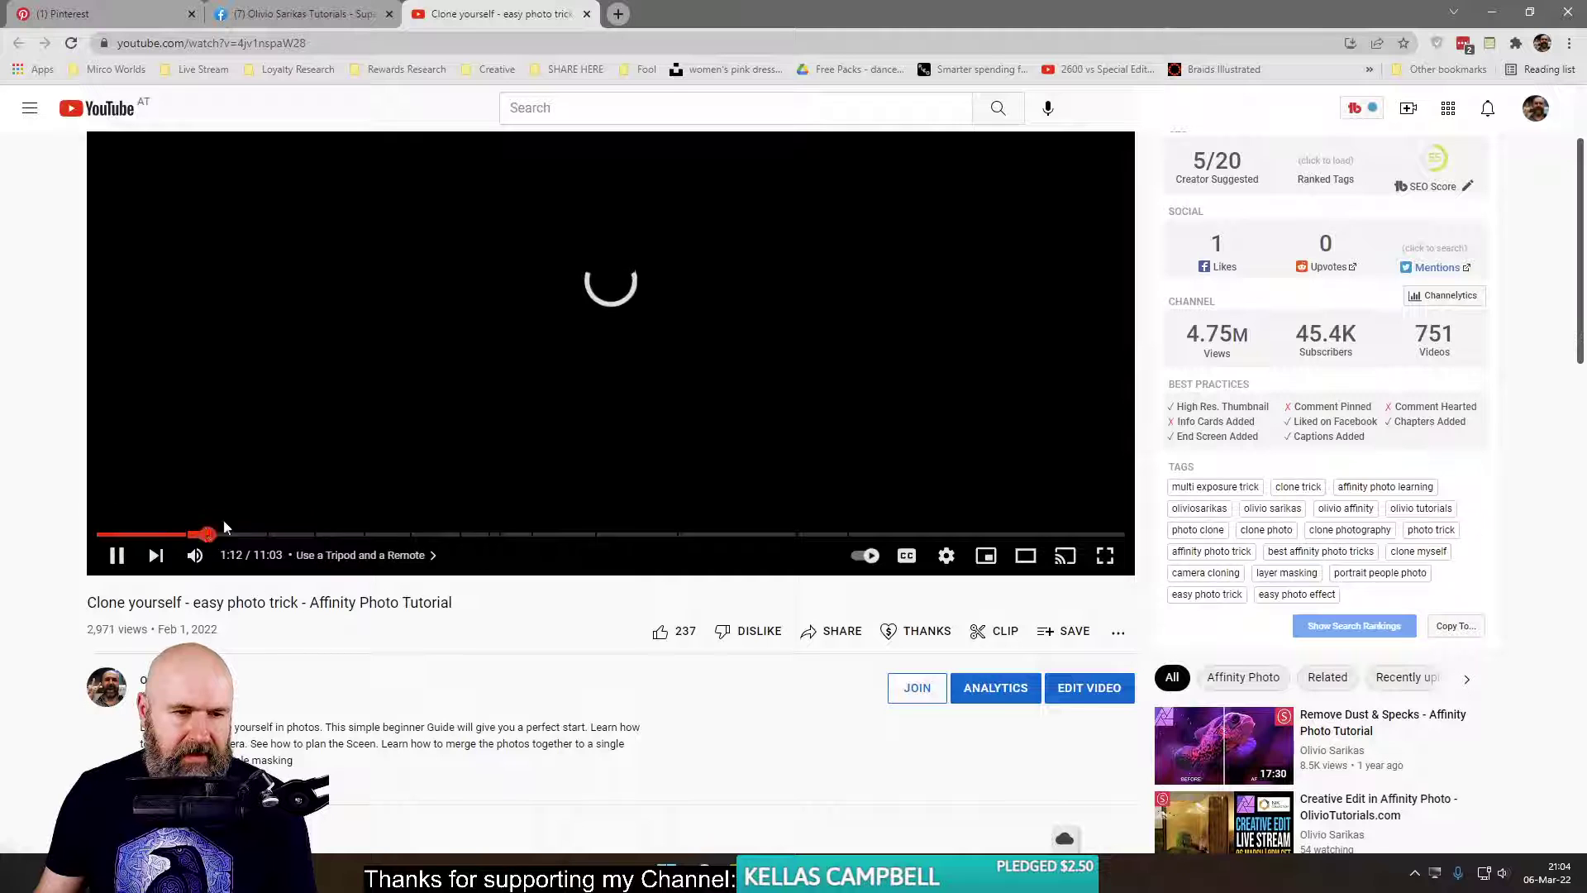
{"action": "left_click", "coordinate": [587, 15]}
- Open a new File Explorer window, move it off this screen and return to the Challenge Week 09 post
{"action": "key", "text": "super+e"}
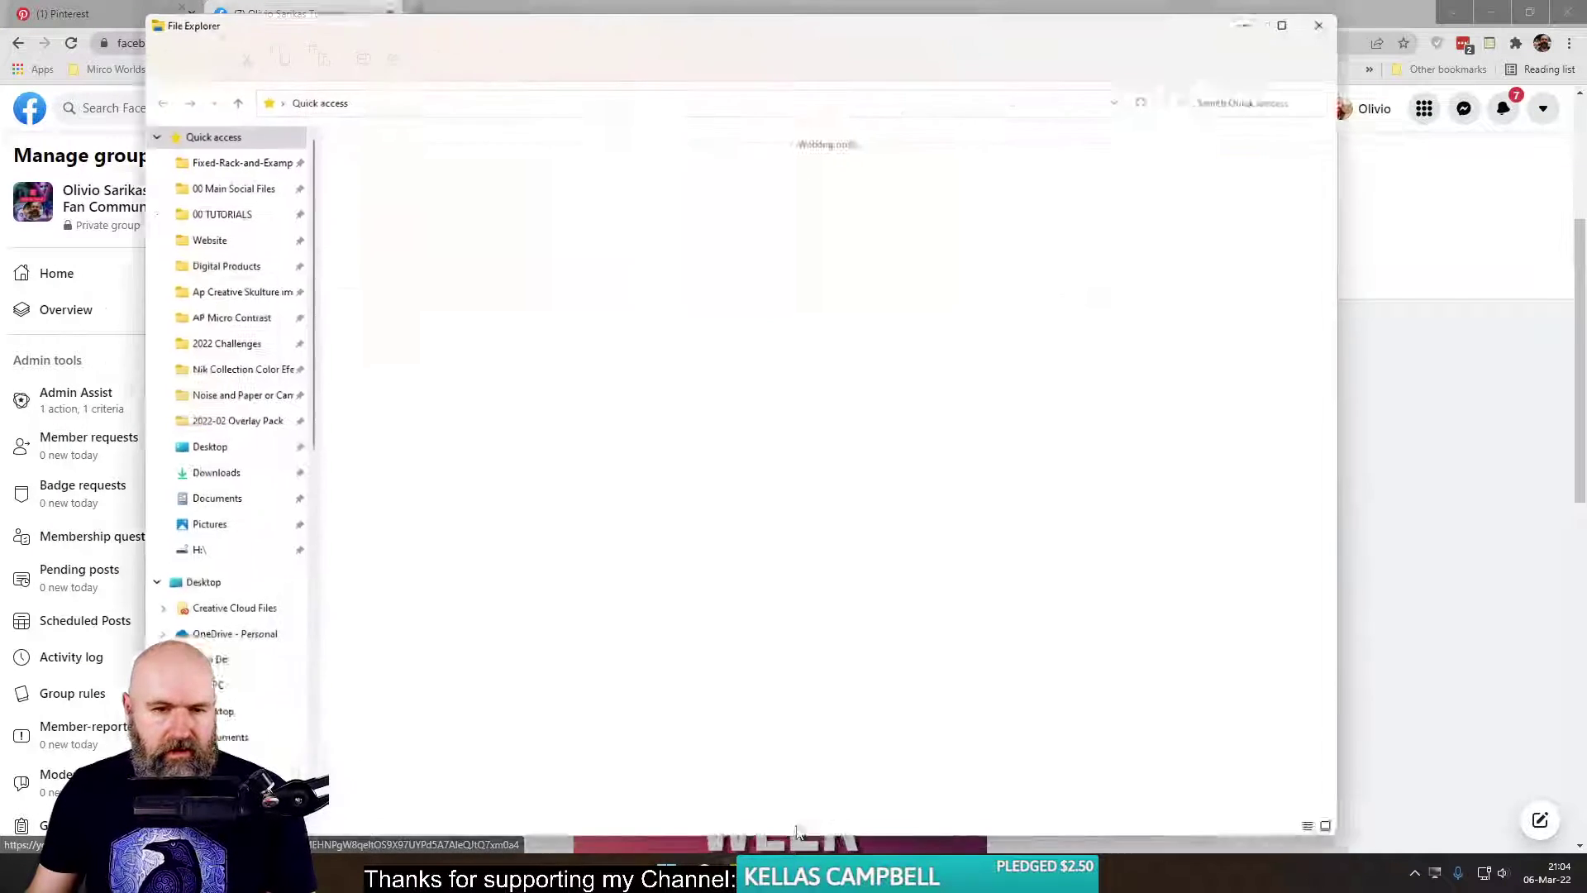
{"action": "left_click_drag", "start_coordinate": [409, 25], "coordinate": [1586, 249]}
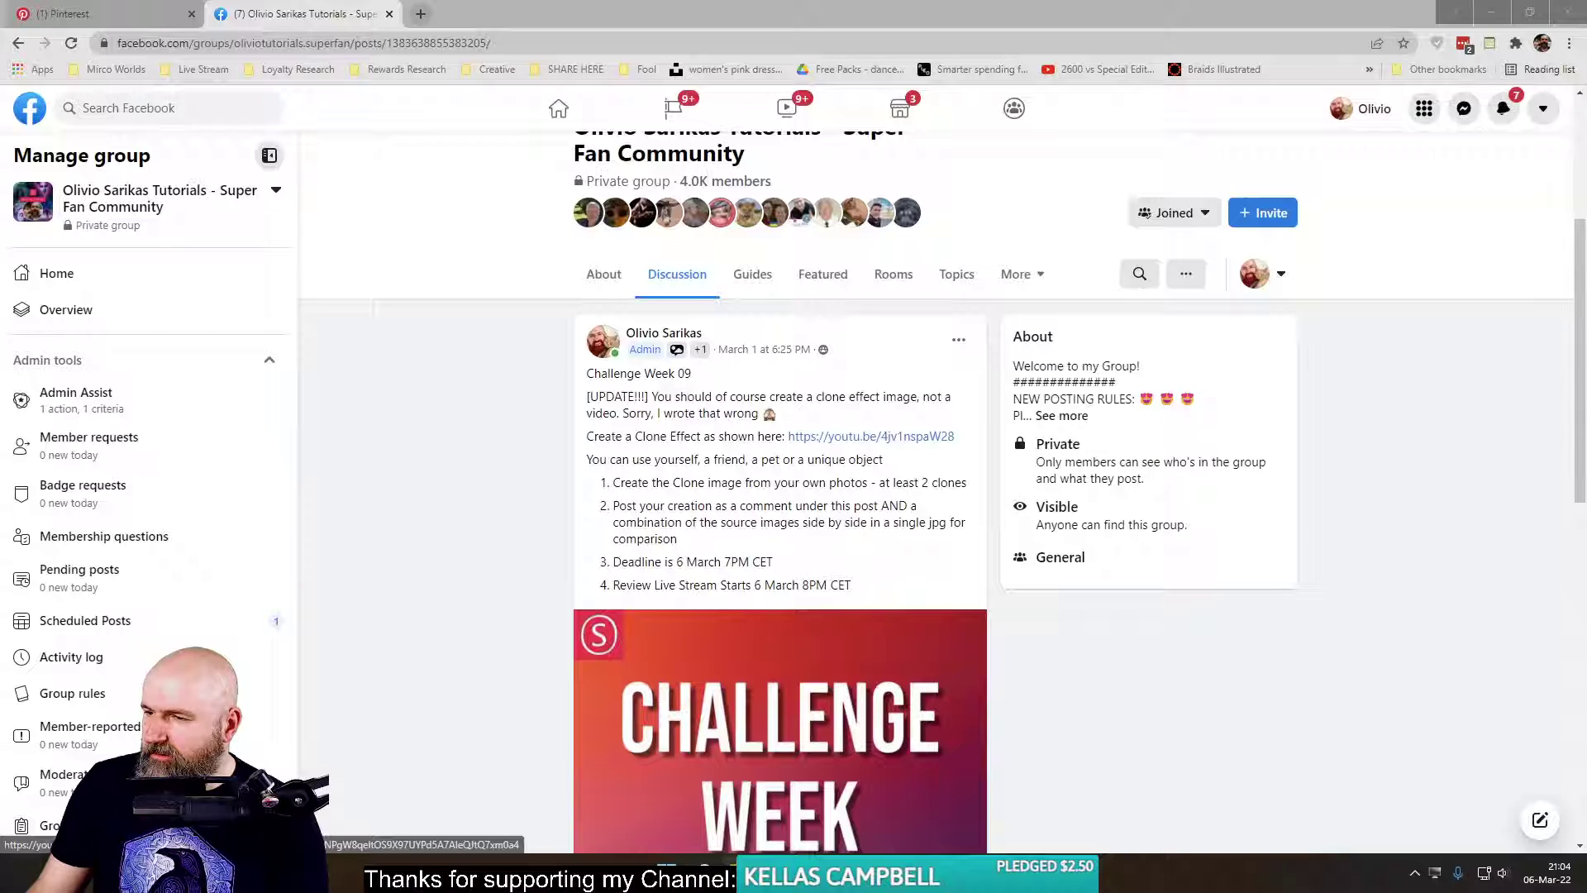
{"action": "left_click", "coordinate": [490, 604]}
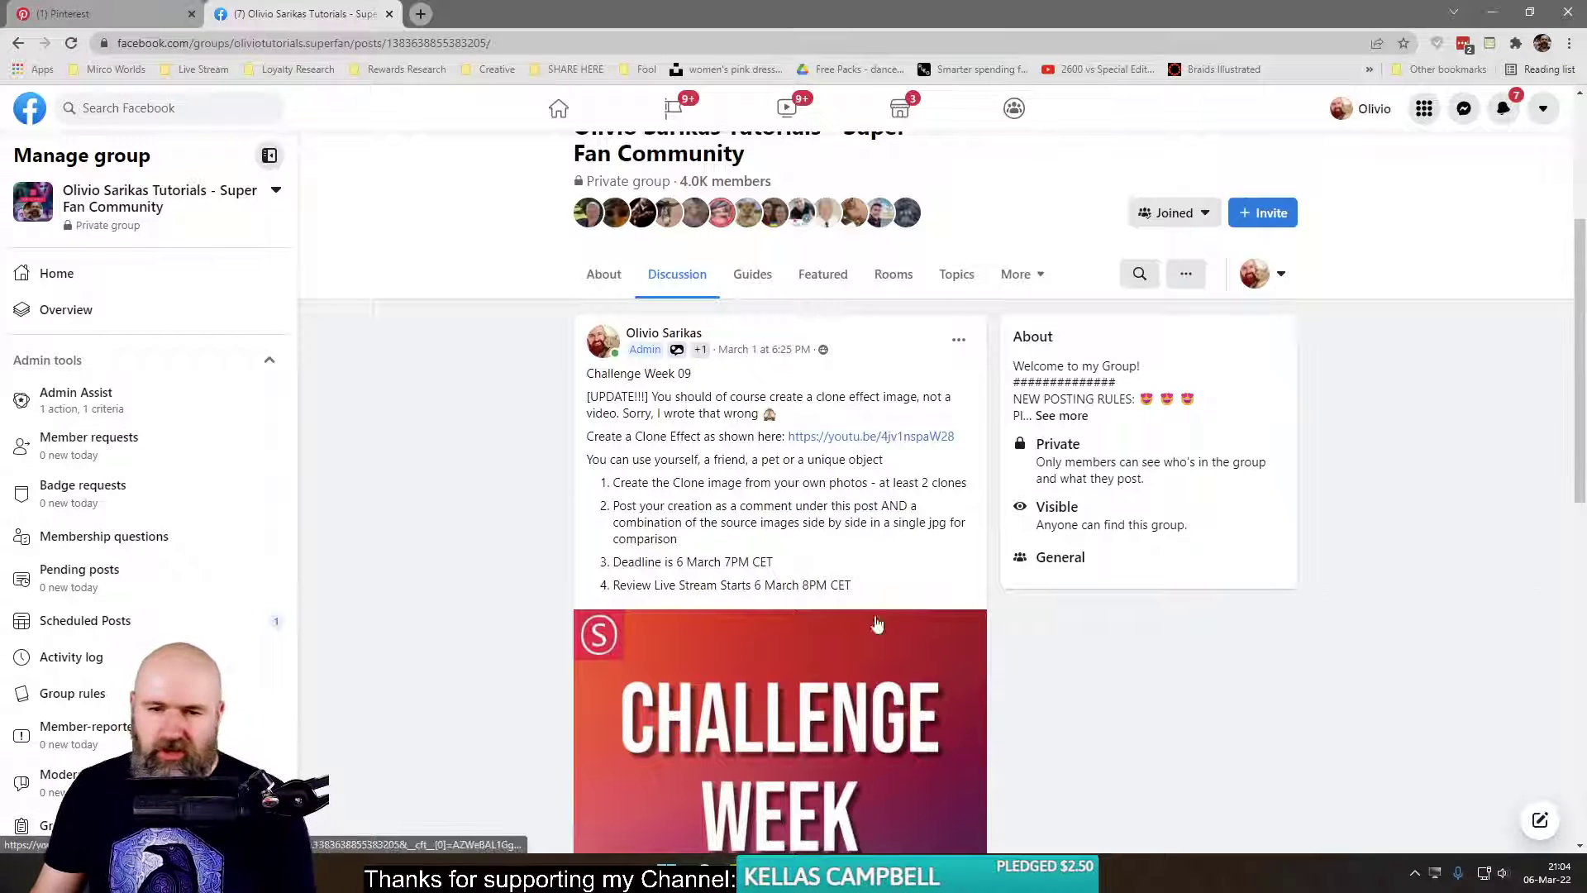
- Expand the reply under the "Board Game Meeting Alone!" entry, view its clone image full size and close it
{"action": "scroll", "coordinate": [491, 603], "scroll_direction": "down", "scroll_amount": 1}
{"action": "scroll", "coordinate": [491, 604], "scroll_direction": "down", "scroll_amount": 8}
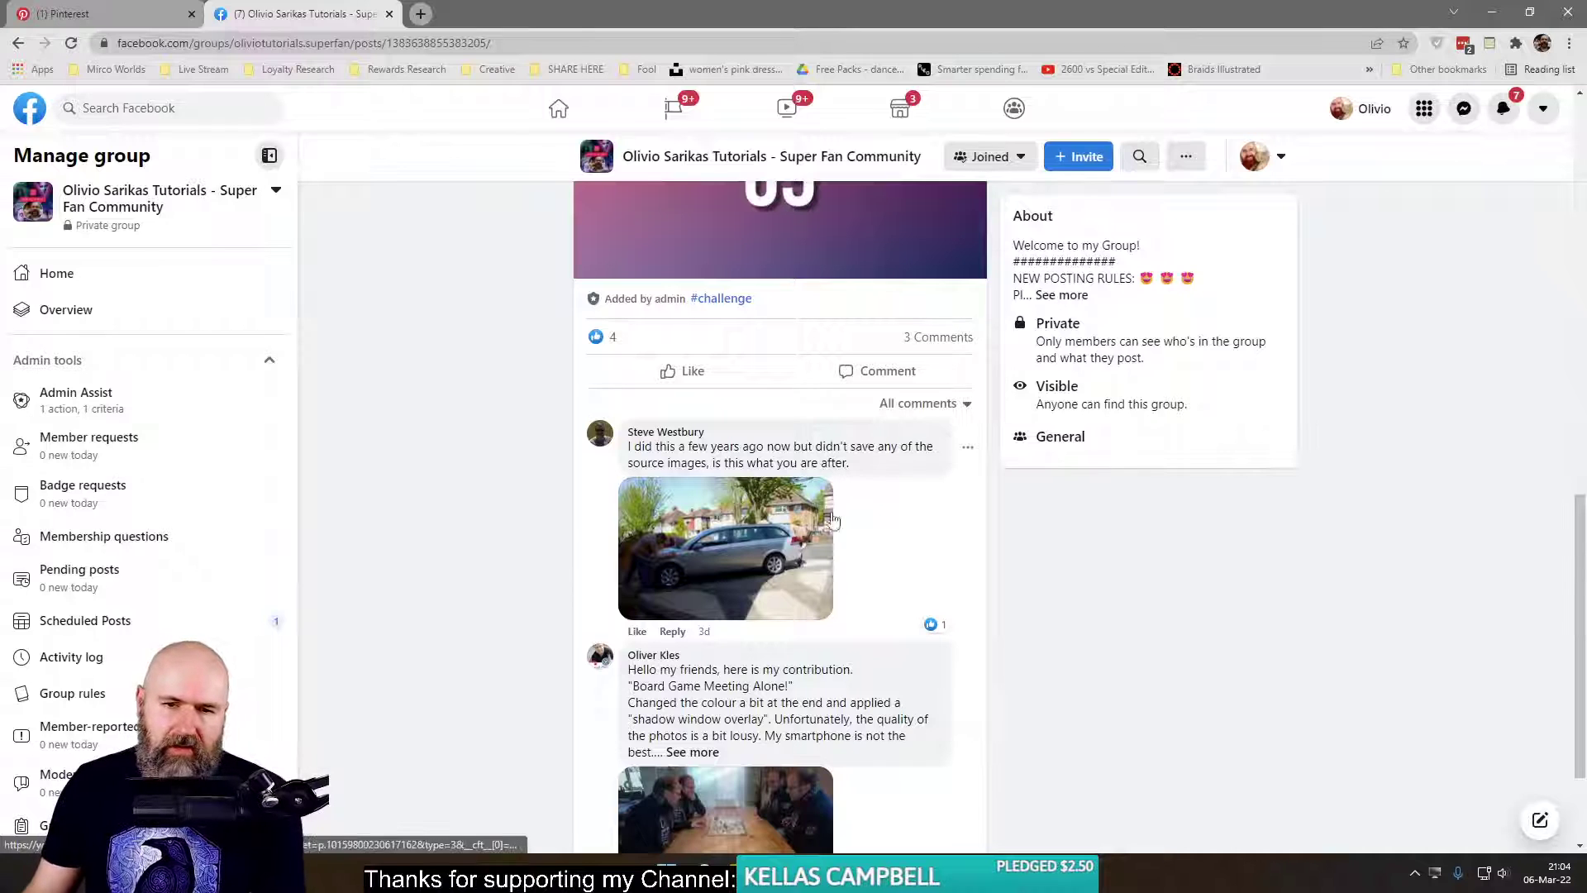
{"action": "scroll", "coordinate": [503, 611], "scroll_direction": "down", "scroll_amount": 2}
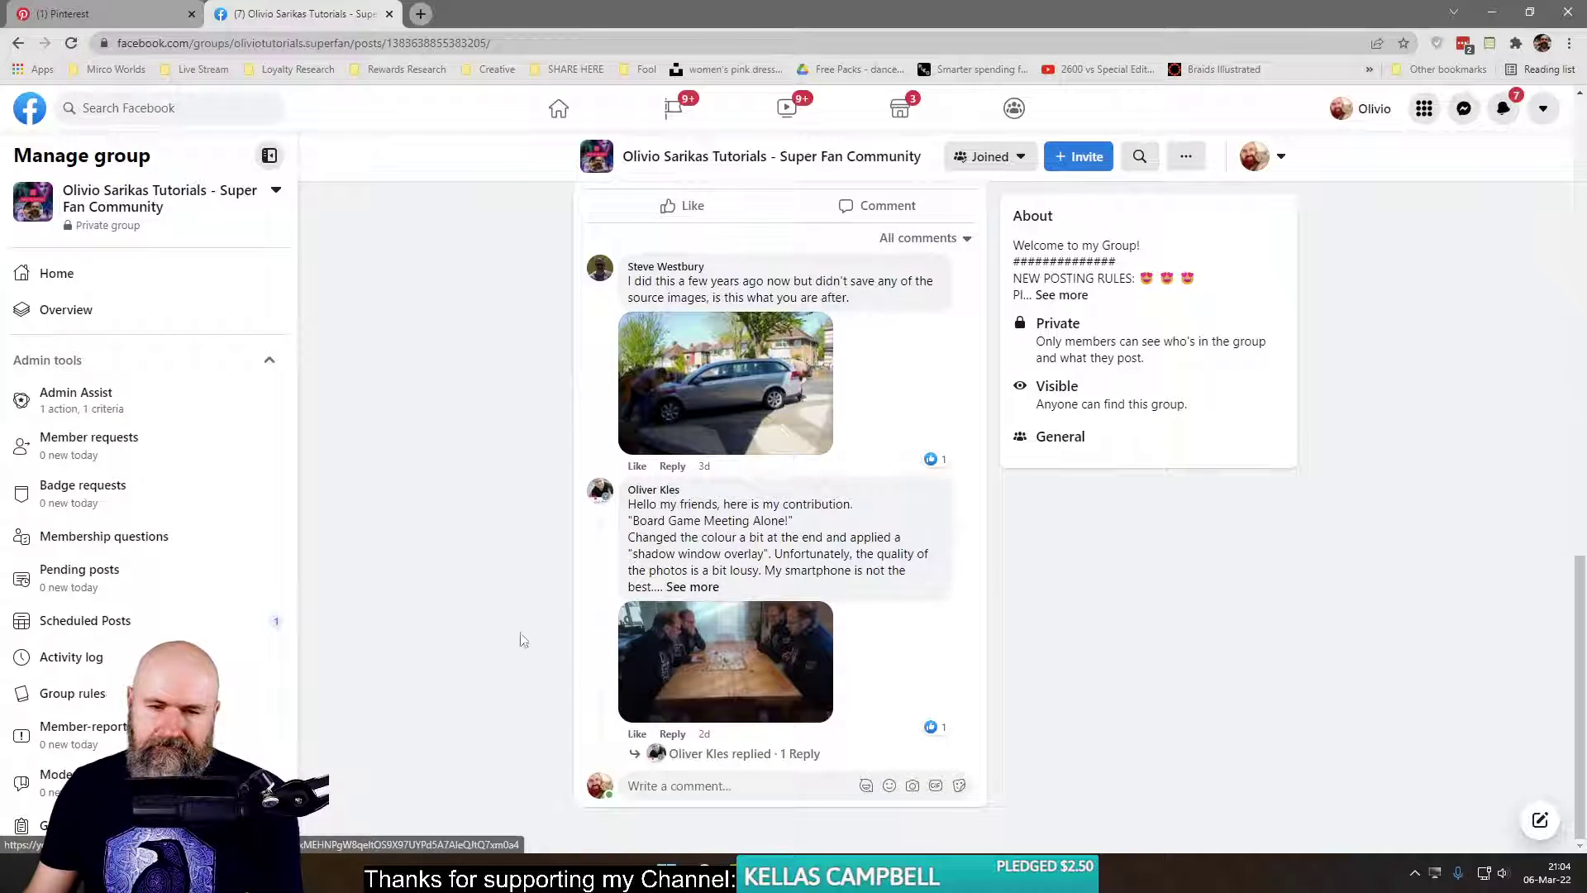
{"action": "left_click", "coordinate": [736, 755]}
{"action": "scroll", "coordinate": [438, 650], "scroll_direction": "down", "scroll_amount": 2}
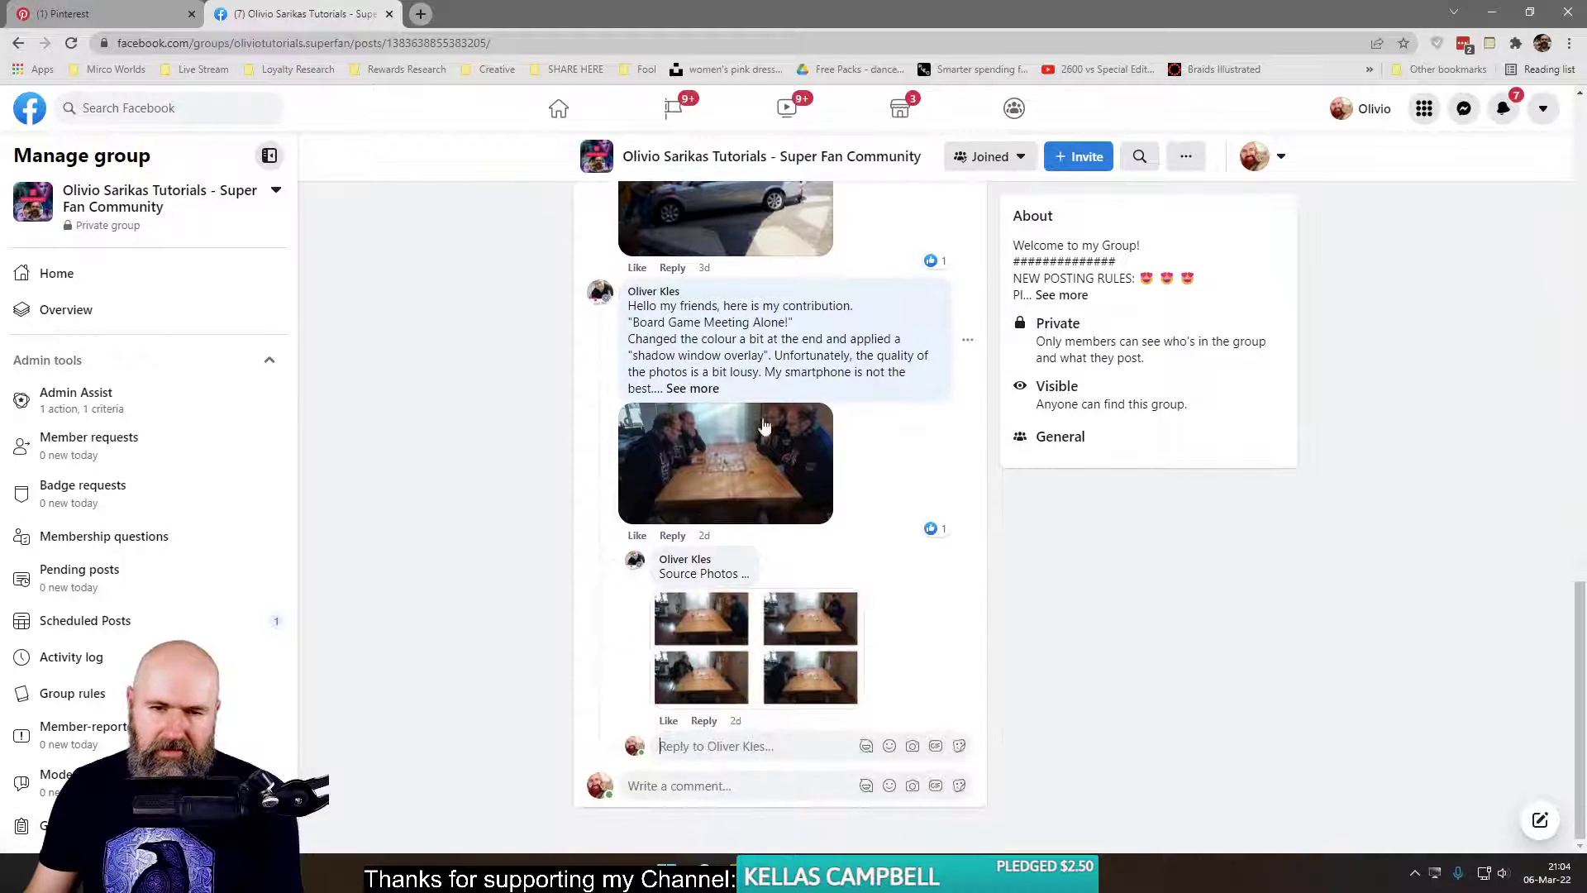
{"action": "left_click", "coordinate": [726, 480]}
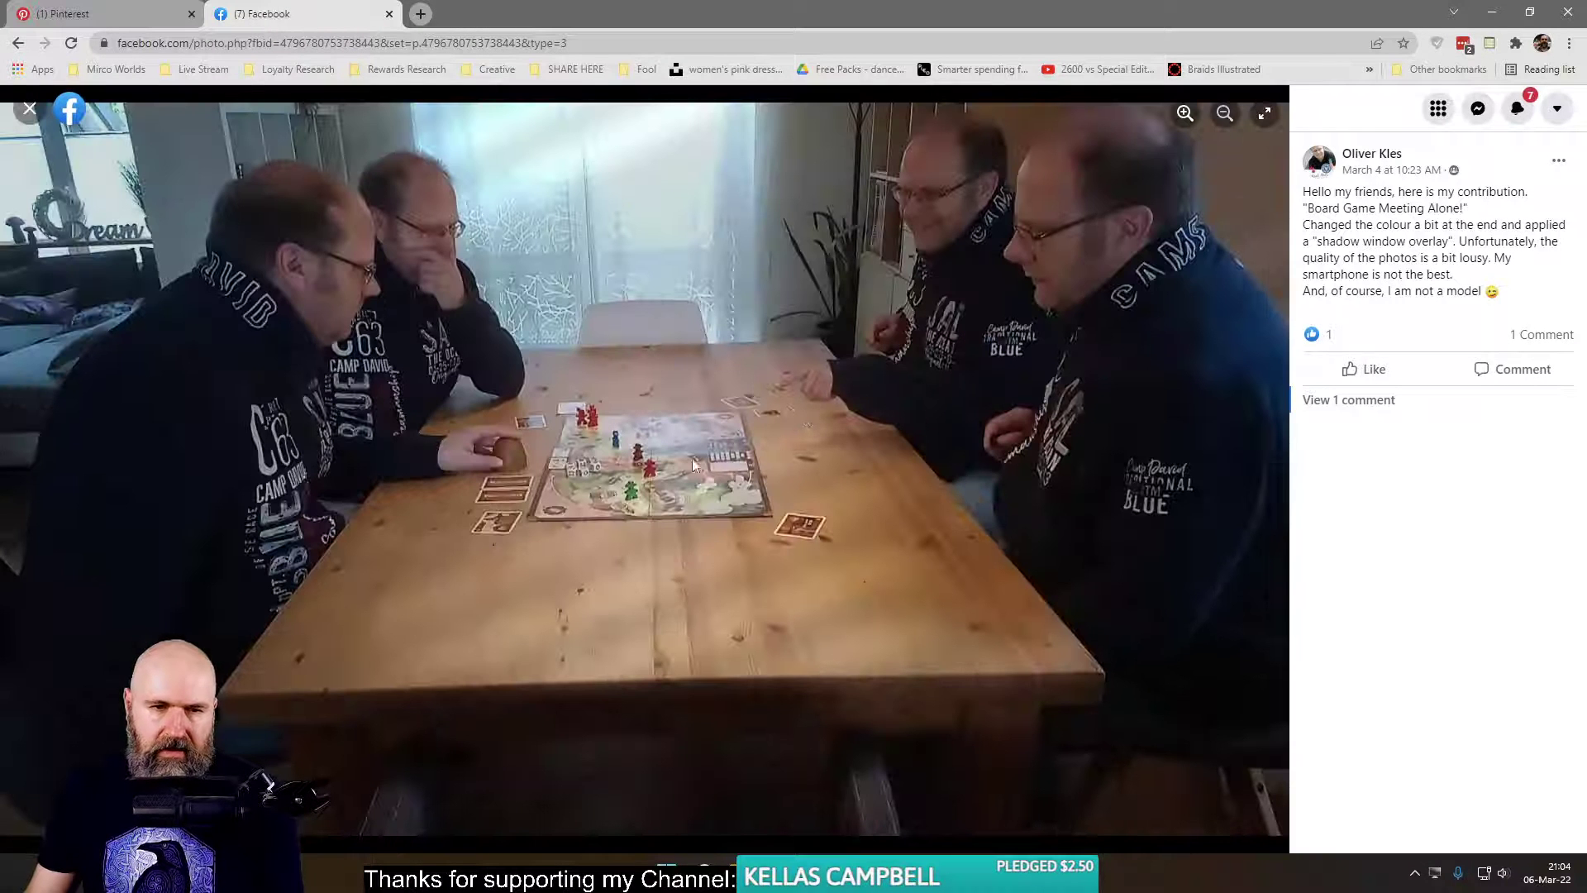
{"action": "left_click", "coordinate": [27, 114]}
- Open the source photos of the board game entry full size, enlarge them and return to the post
{"action": "scroll", "coordinate": [496, 397], "scroll_direction": "up", "scroll_amount": 10}
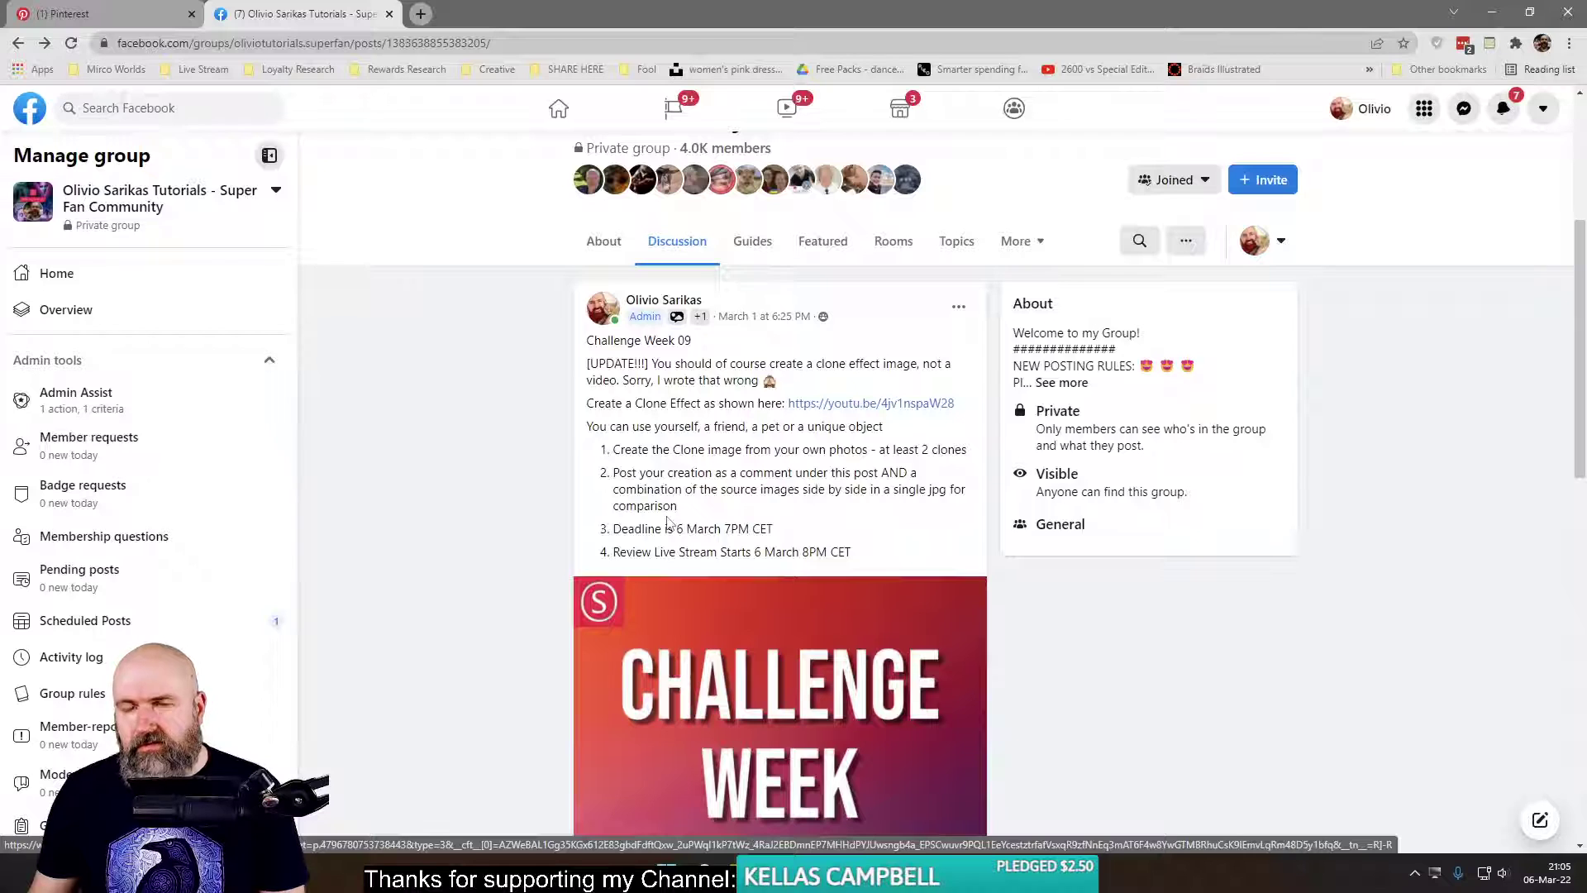
{"action": "scroll", "coordinate": [827, 516], "scroll_direction": "down", "scroll_amount": 10}
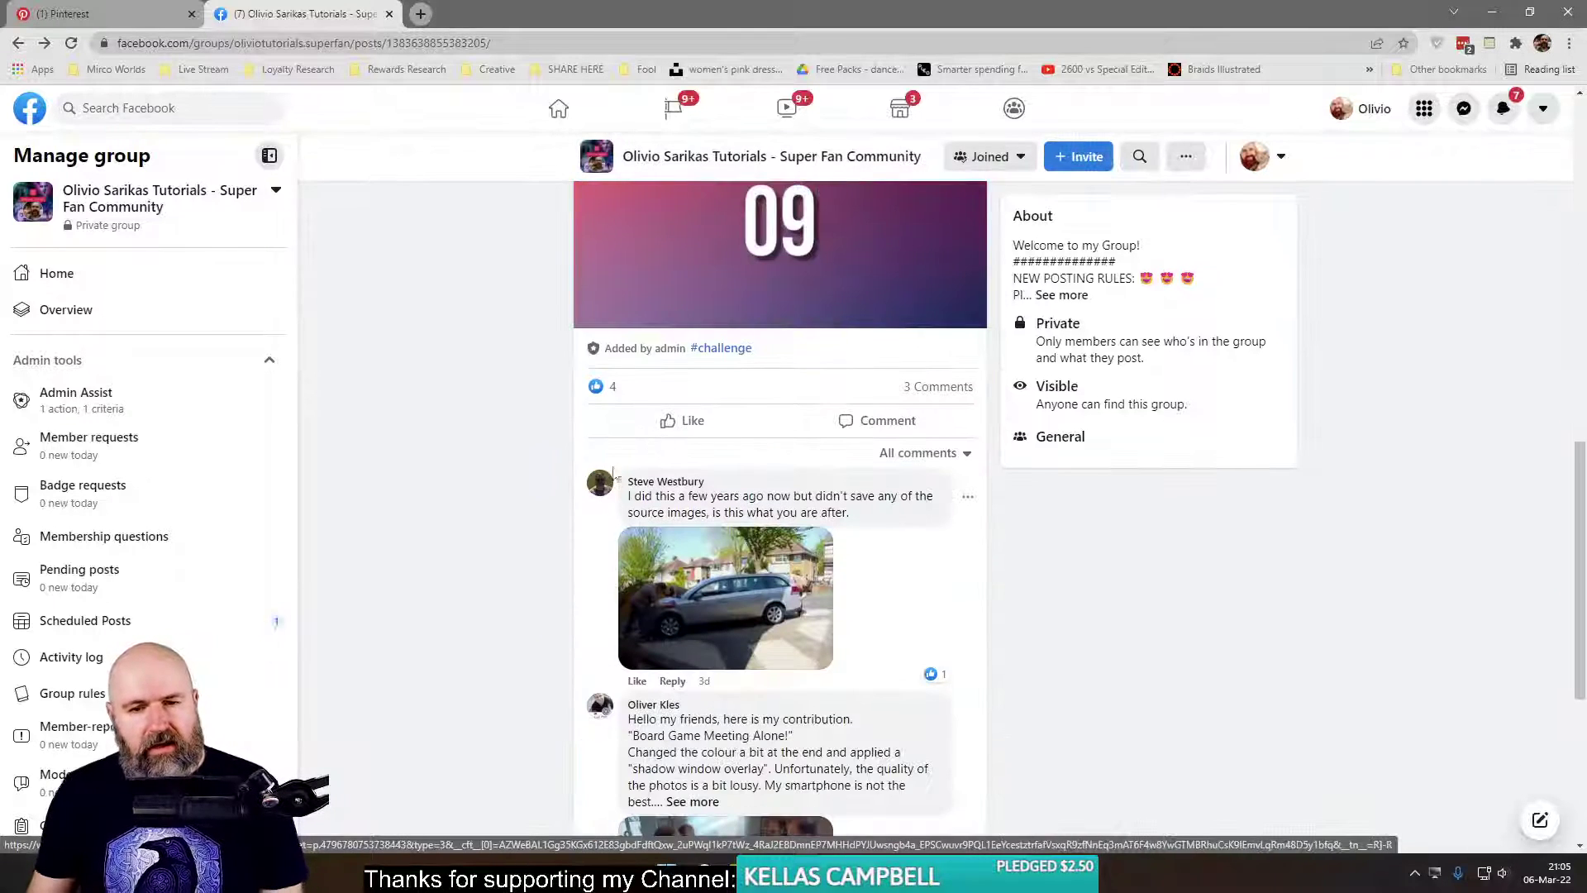
{"action": "scroll", "coordinate": [827, 516], "scroll_direction": "down", "scroll_amount": 2}
{"action": "left_click", "coordinate": [798, 632]}
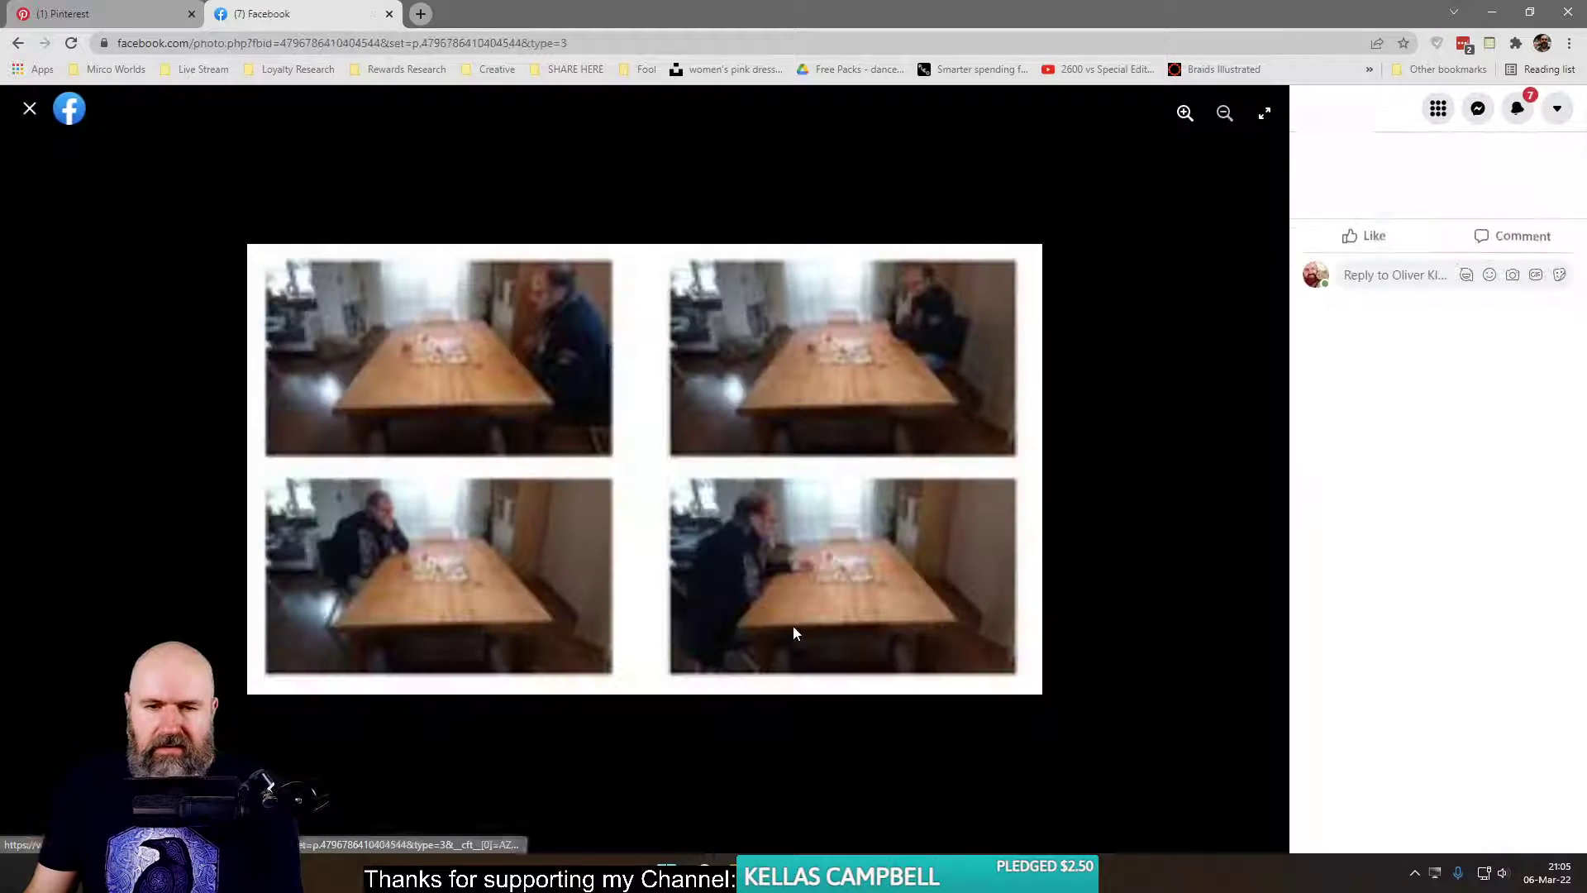
{"action": "left_click", "coordinate": [946, 601]}
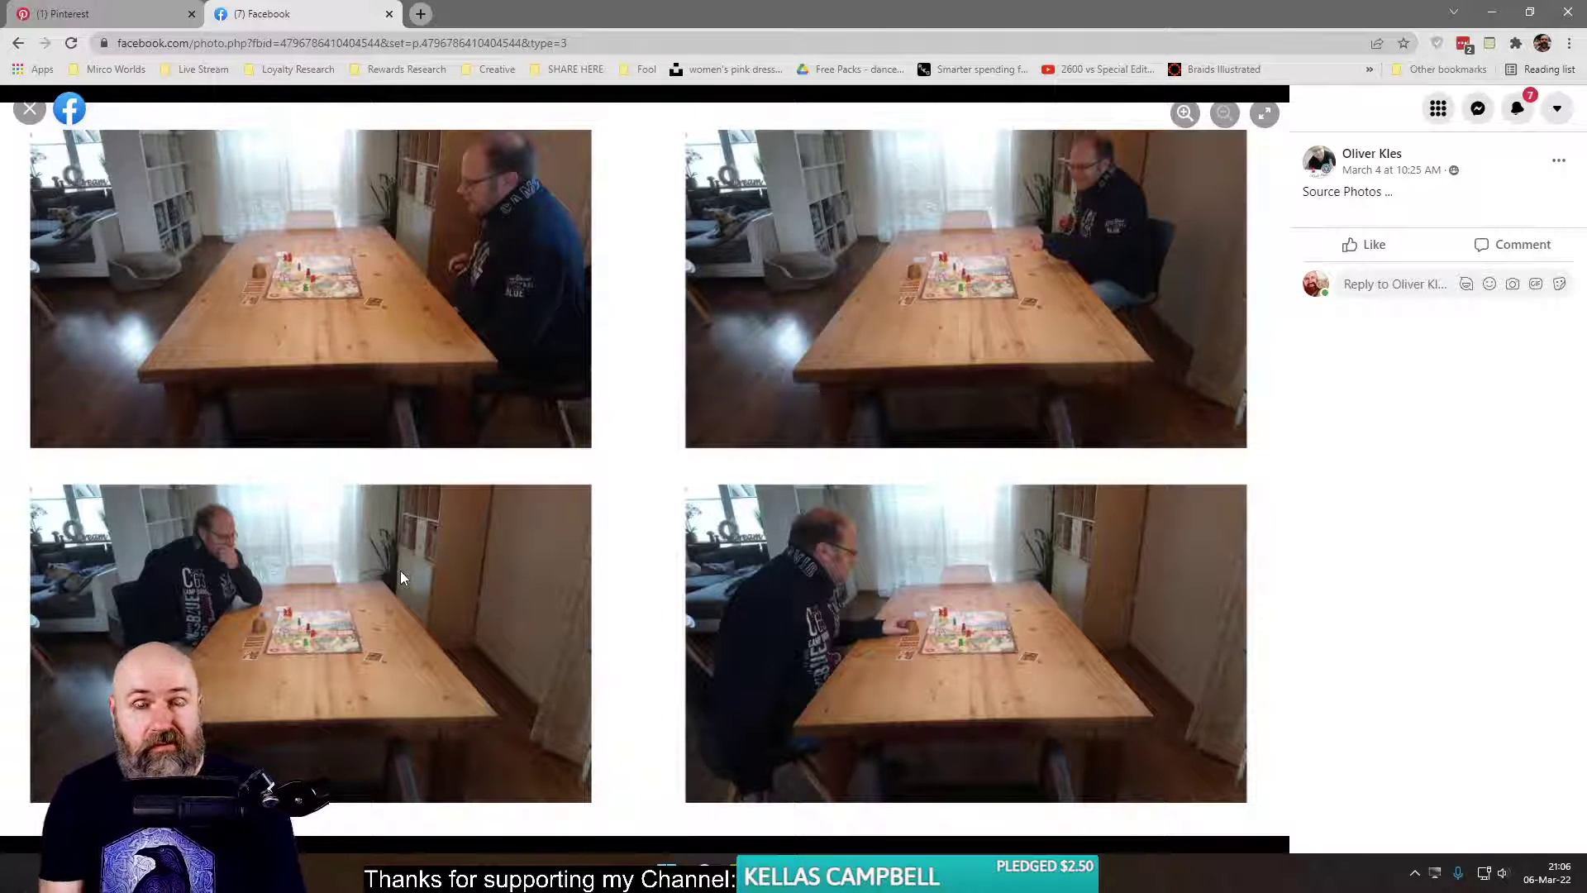
{"action": "left_click", "coordinate": [33, 116]}
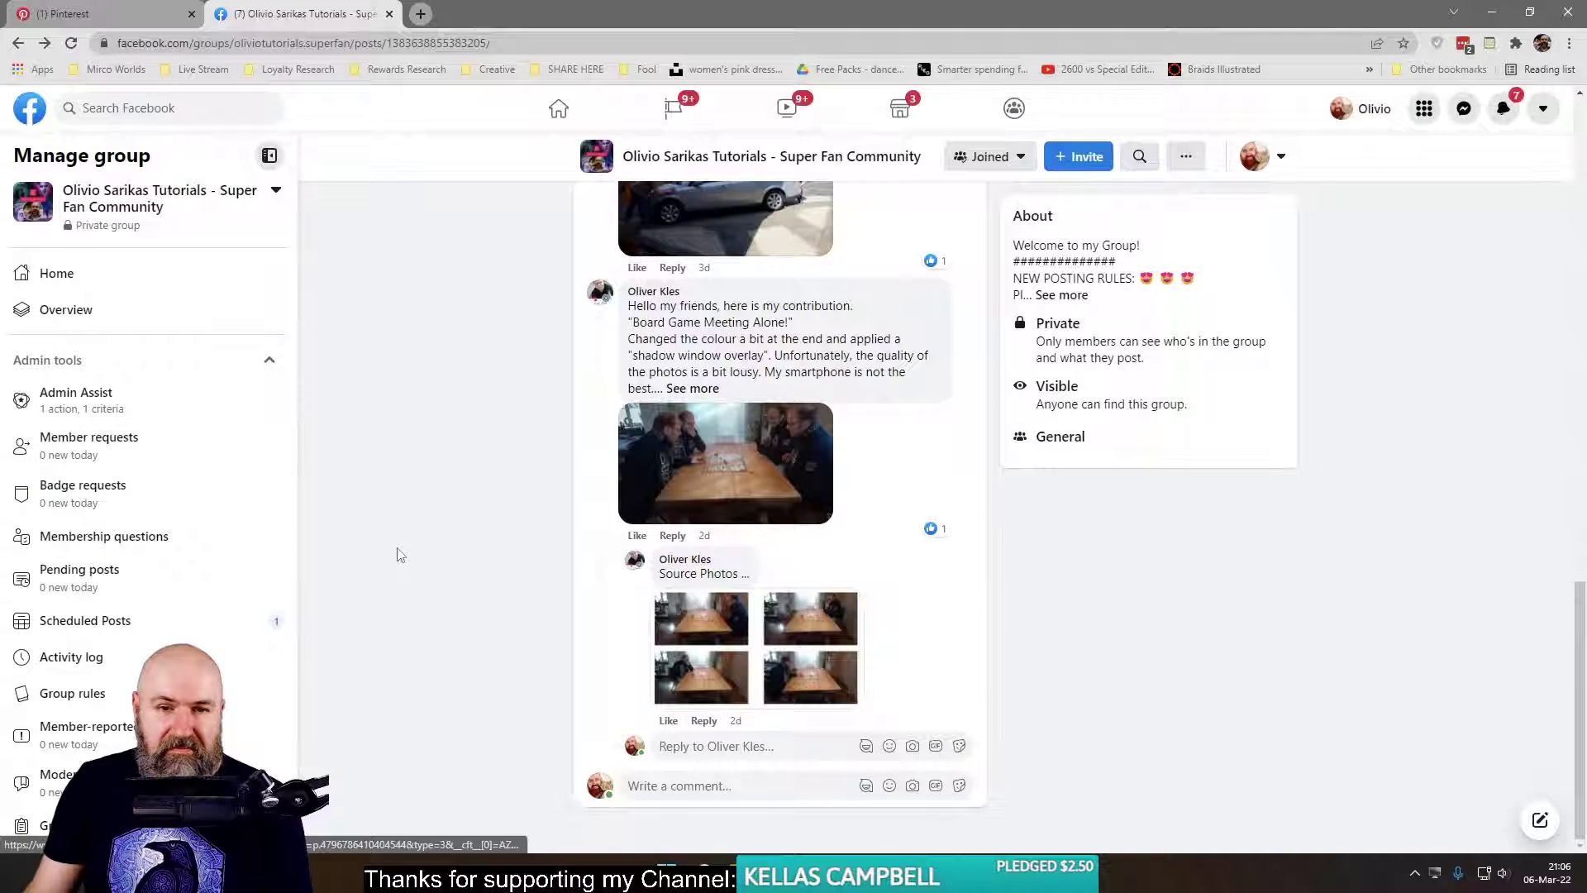
{"action": "scroll", "coordinate": [409, 549], "scroll_direction": "up", "scroll_amount": 2}
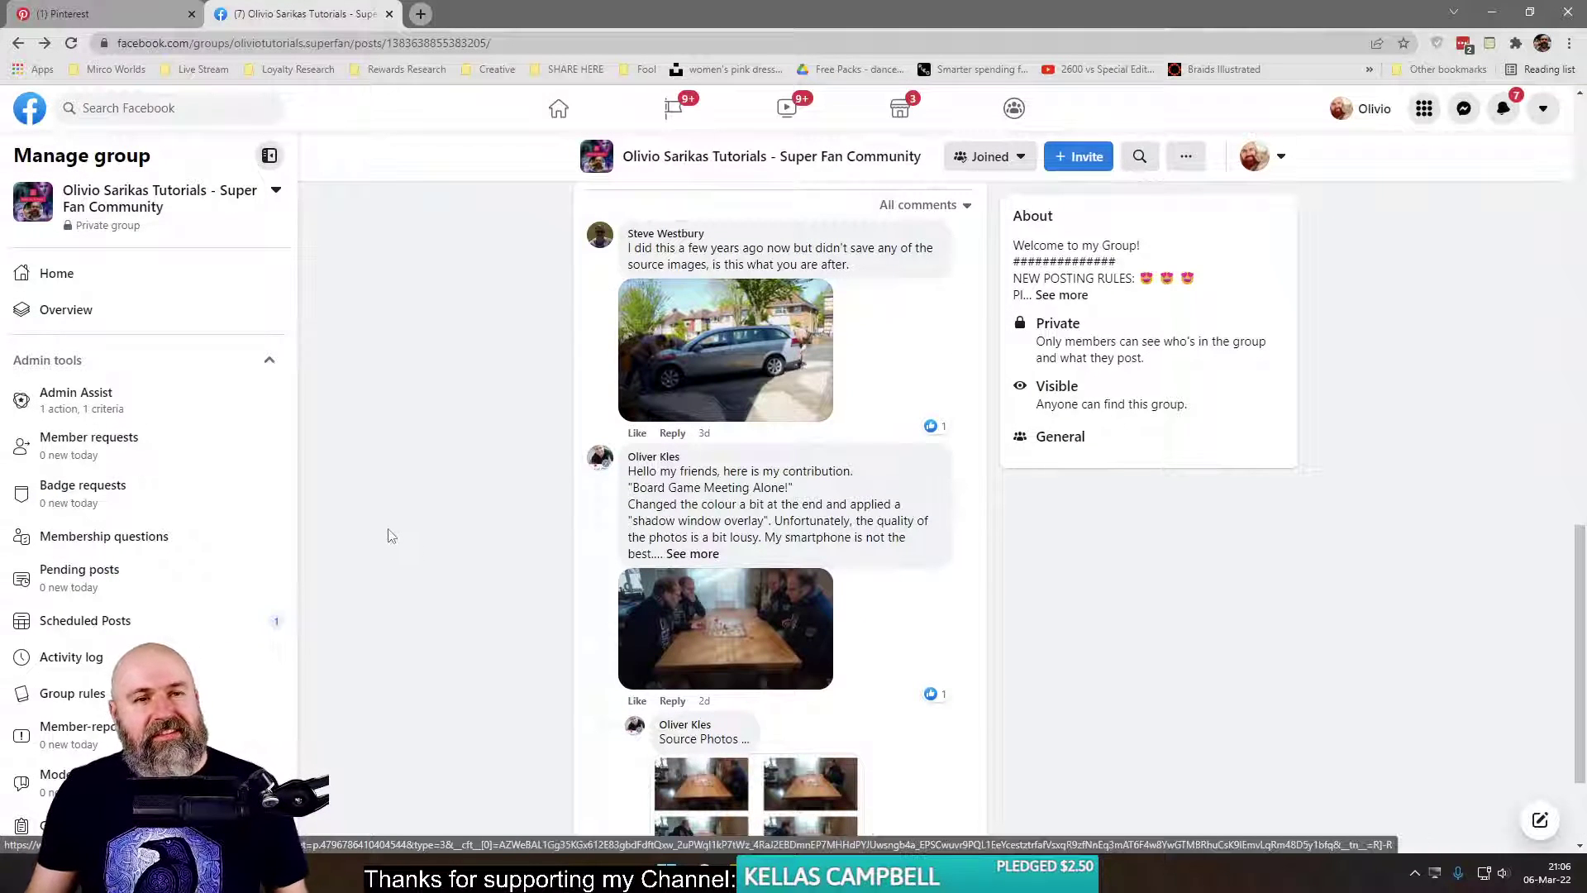
{"action": "left_click", "coordinate": [421, 14]}
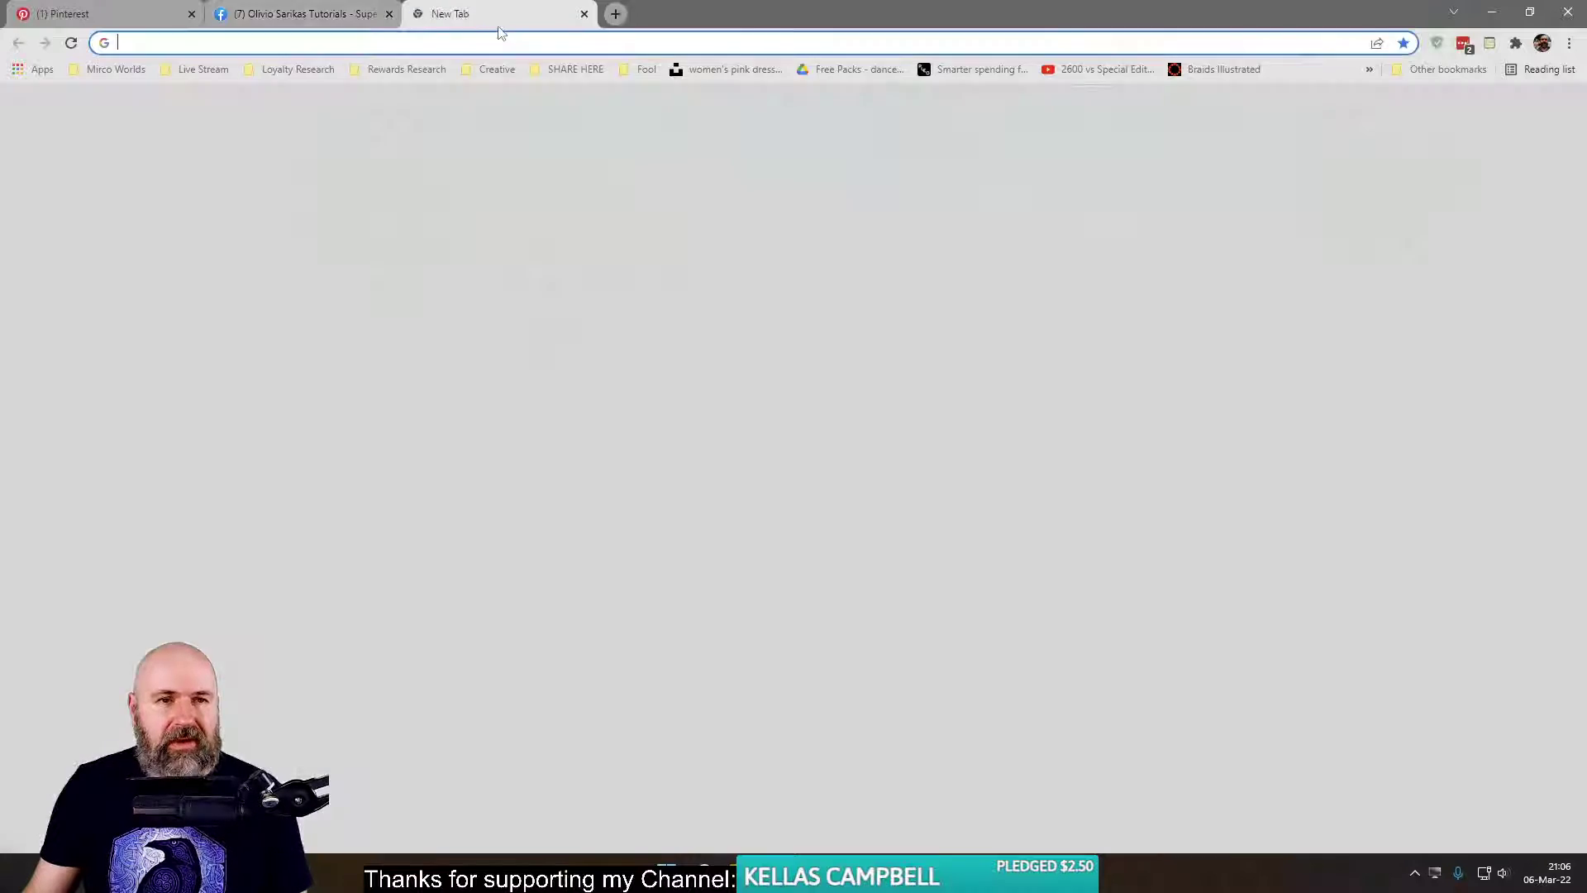
{"action": "key", "text": "ctrl+w"}
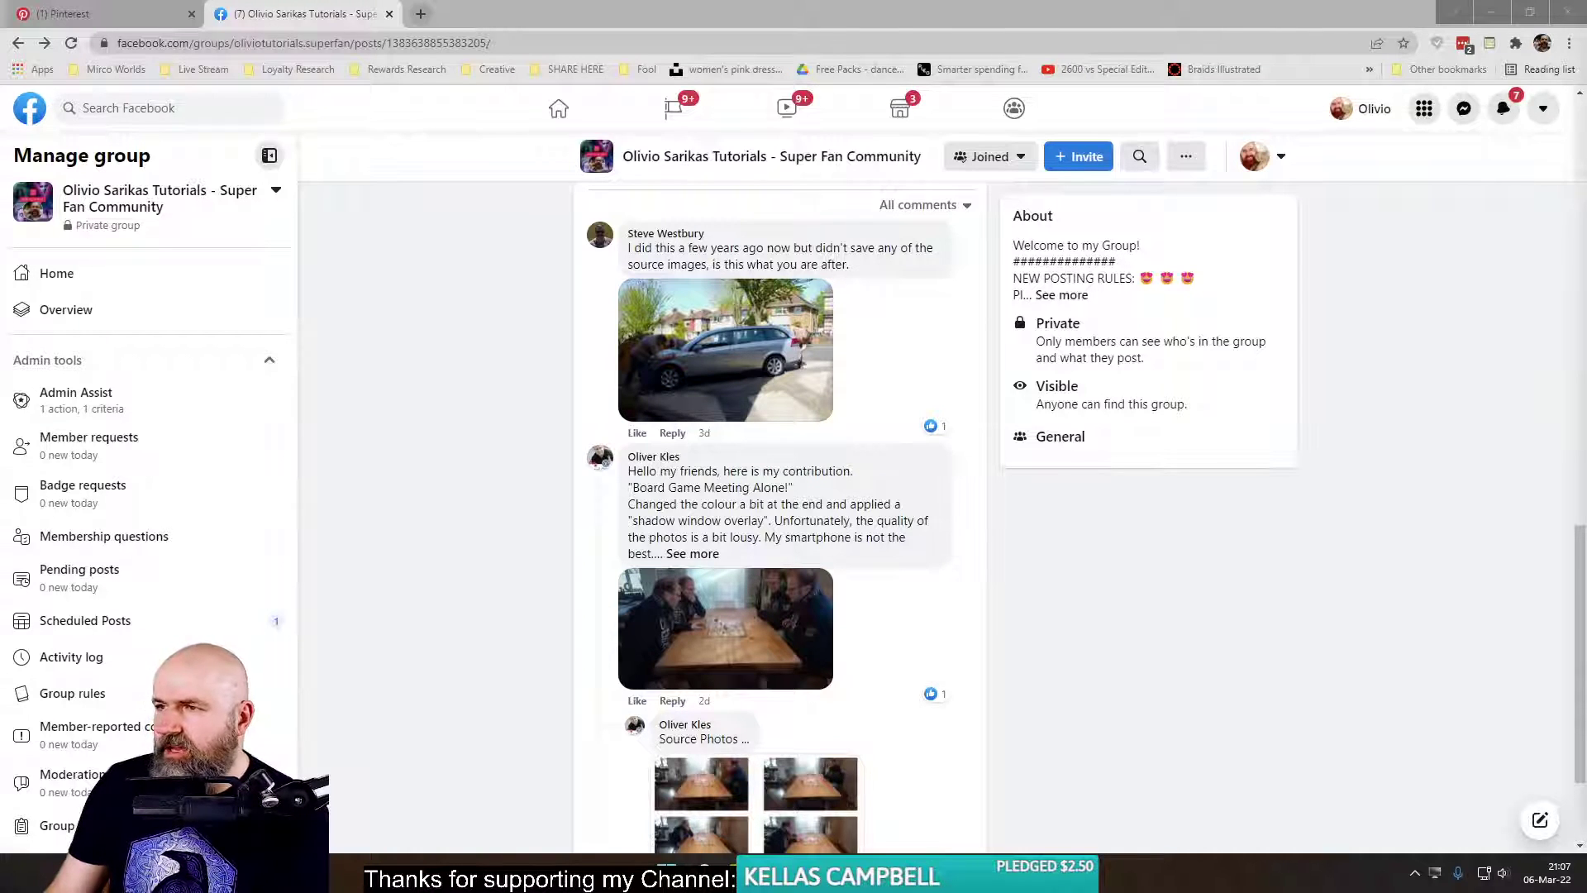
{"action": "left_click", "coordinate": [365, 549]}
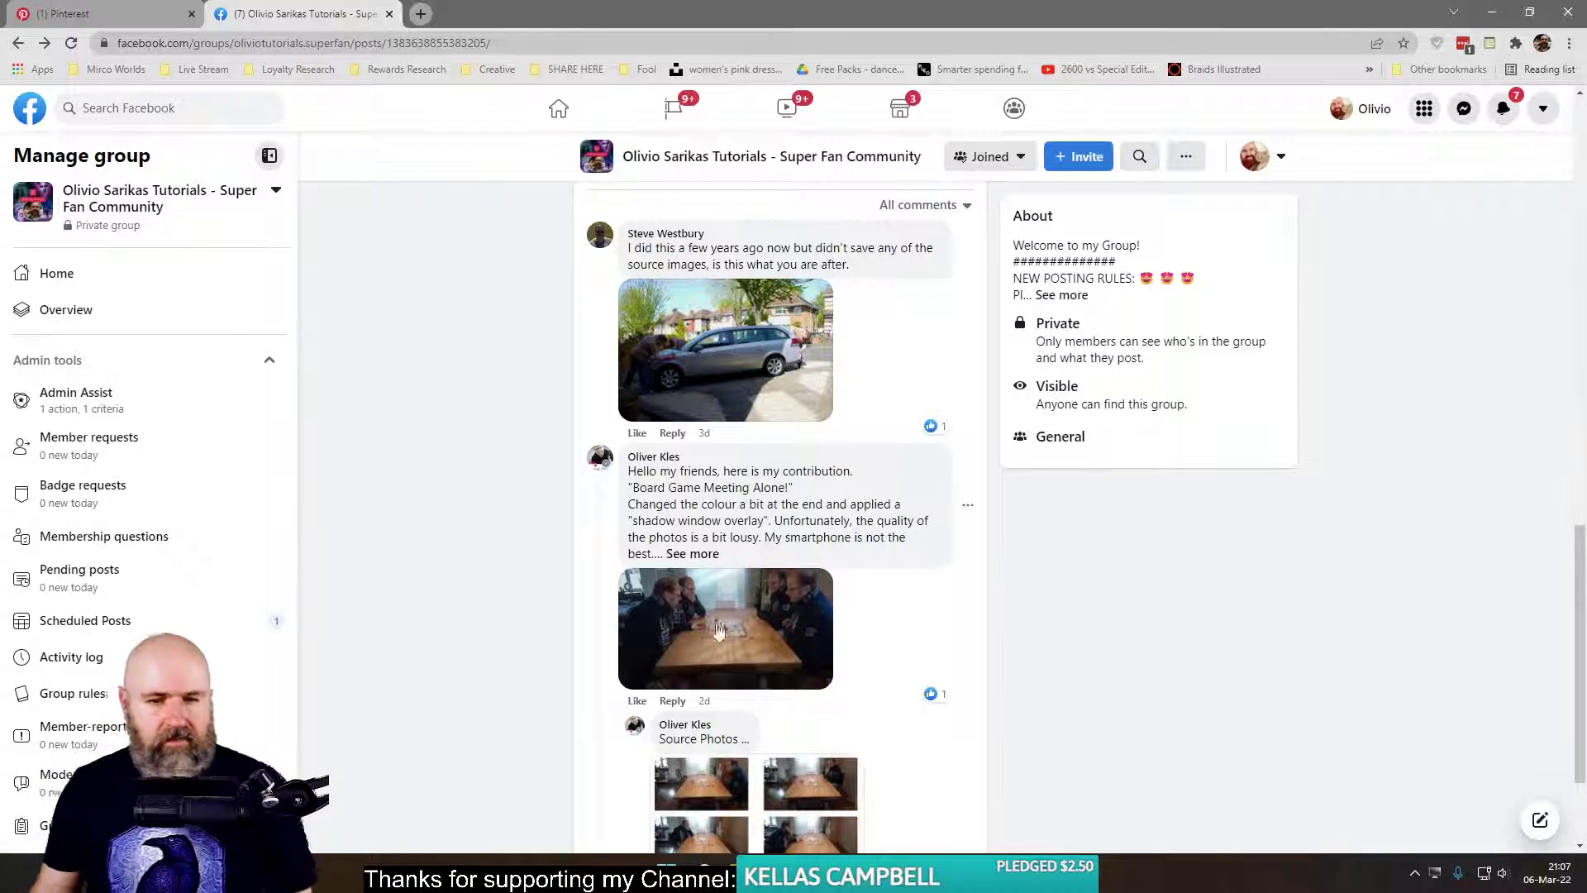
- Reopen the finished board game clone image full size for review and return to the comments
{"action": "left_click", "coordinate": [691, 616]}
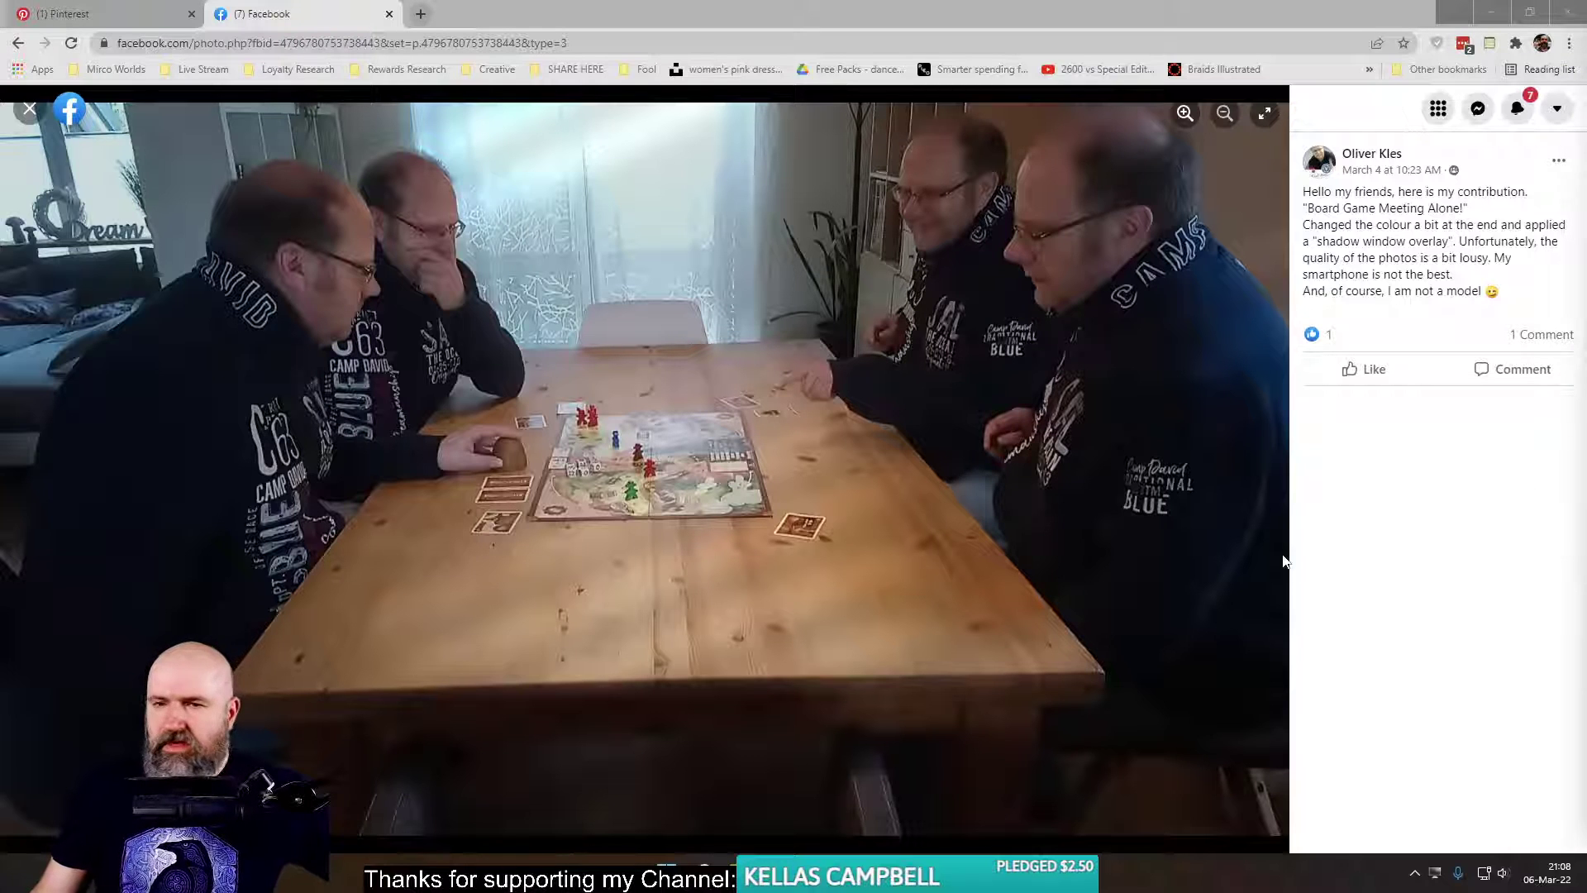
{"action": "left_click", "coordinate": [733, 27]}
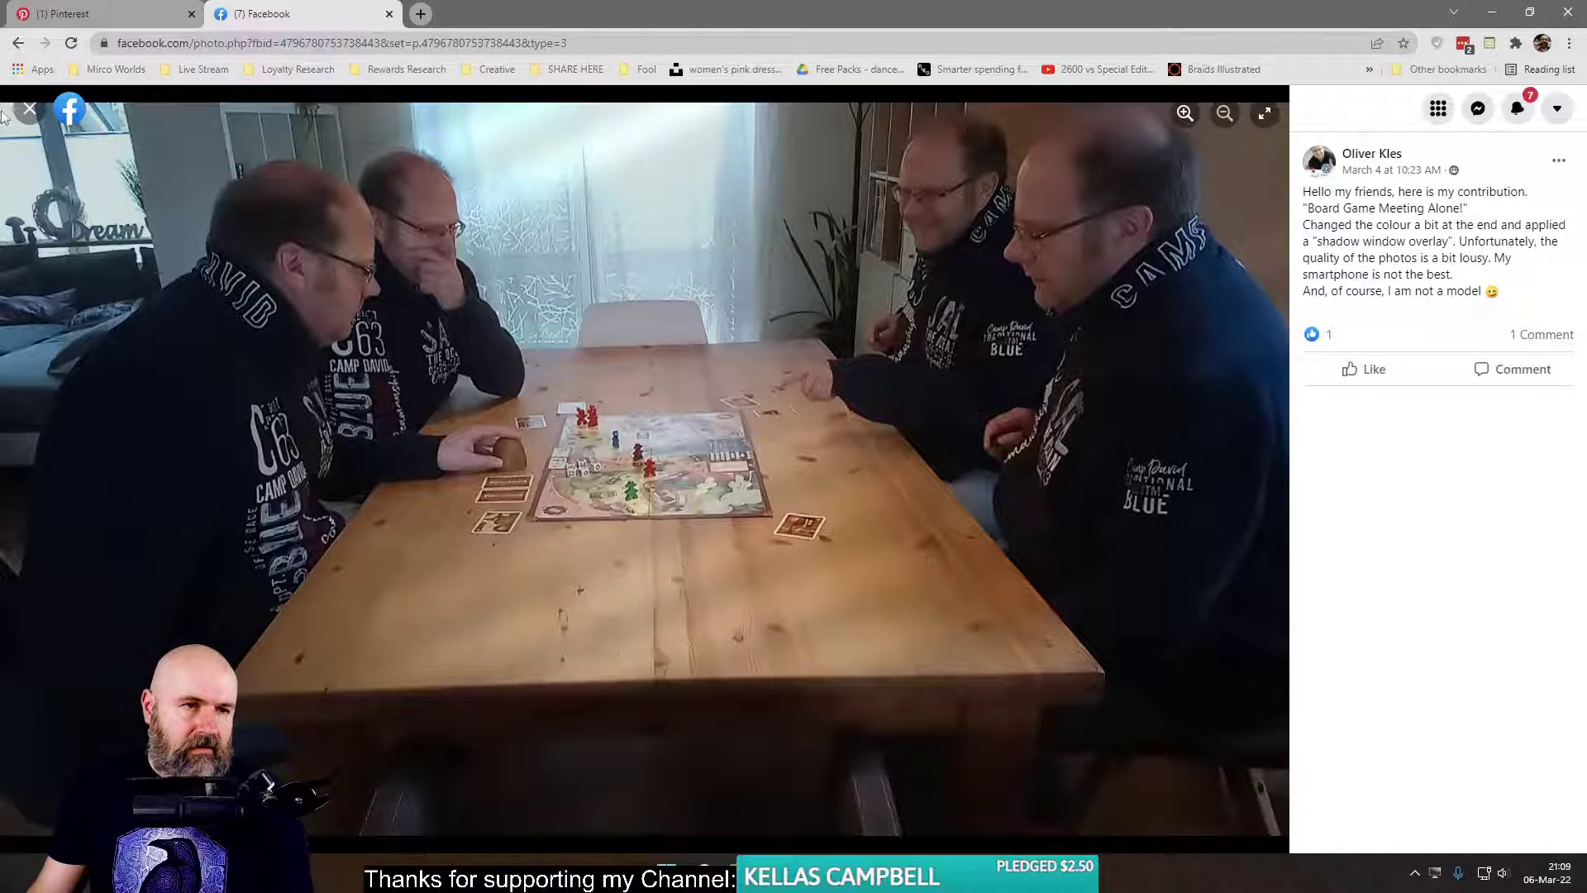
{"action": "key", "text": "Escape"}
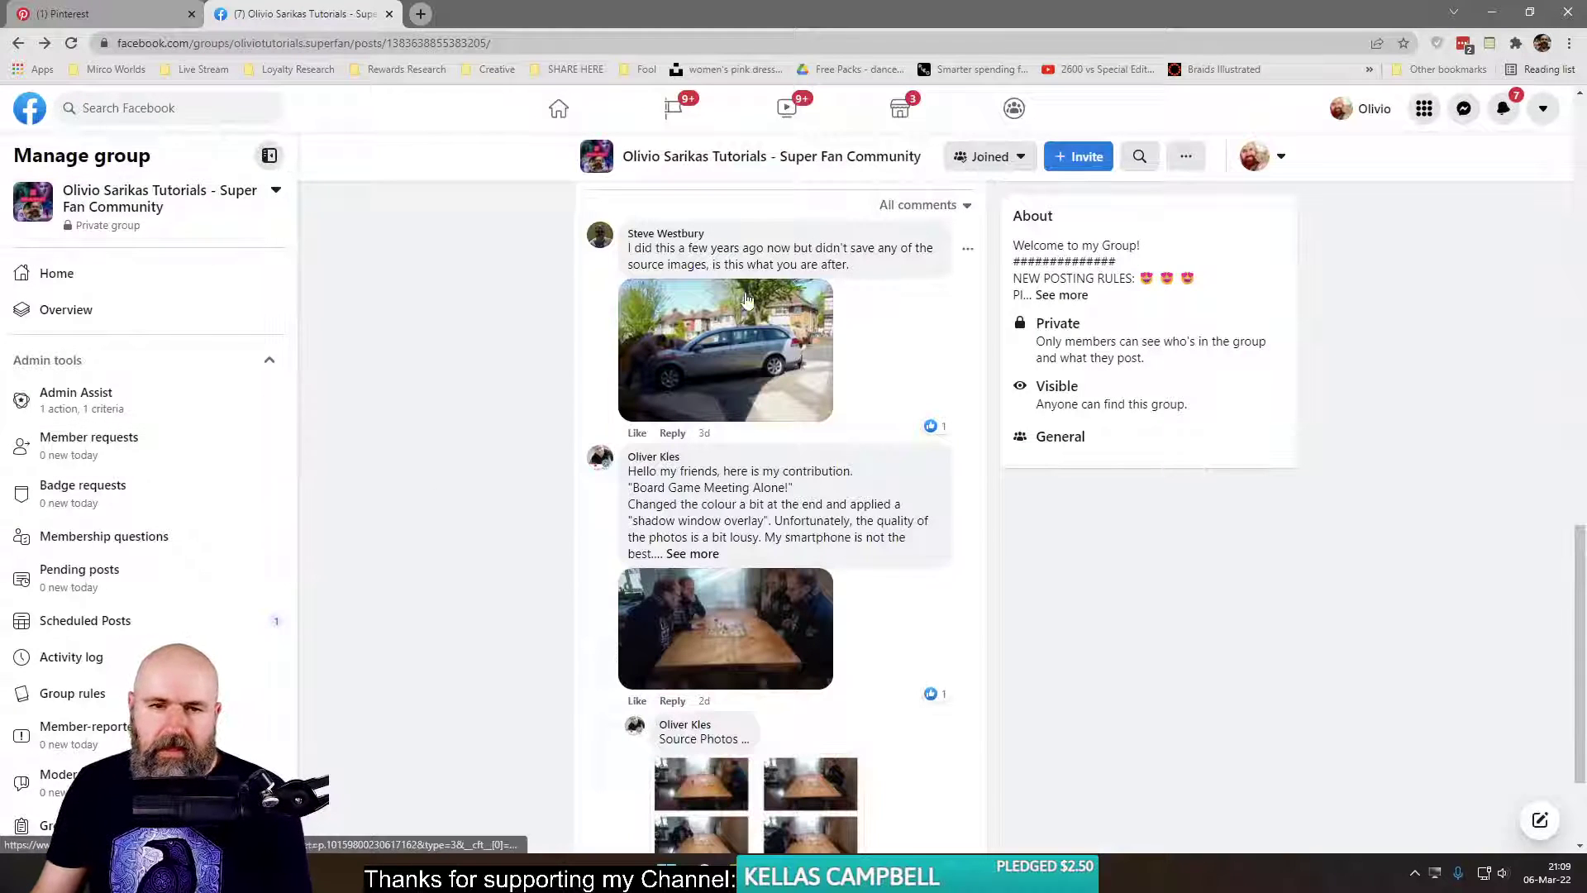
- View the car-cleaning clone image from the first comment full size and return to the comments
{"action": "left_click", "coordinate": [691, 324]}
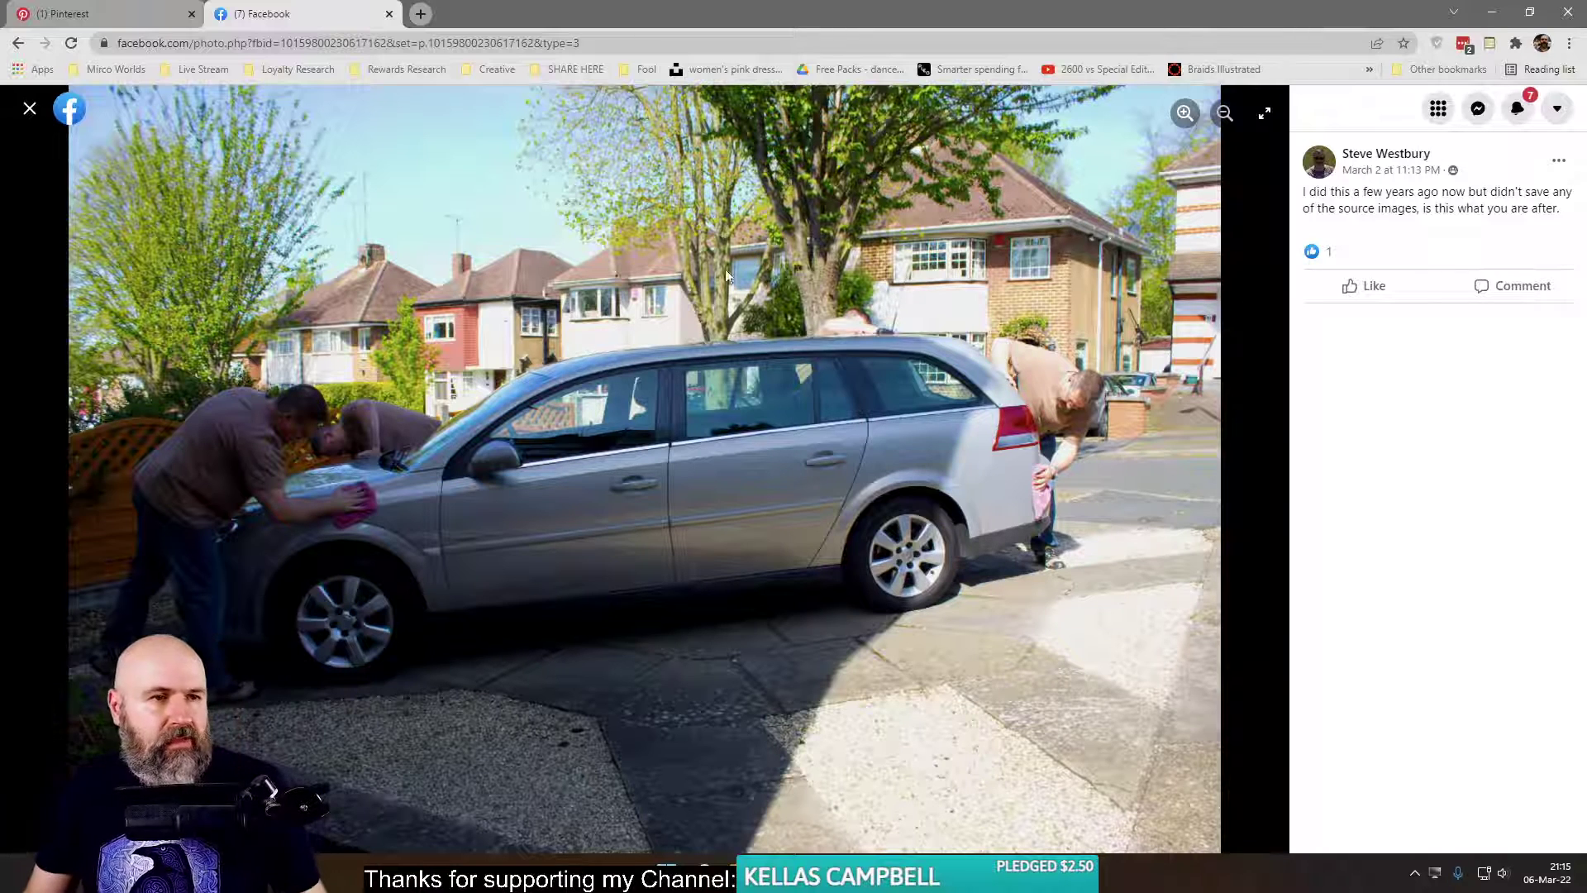
{"action": "left_click", "coordinate": [120, 14]}
{"action": "left_click", "coordinate": [266, 15]}
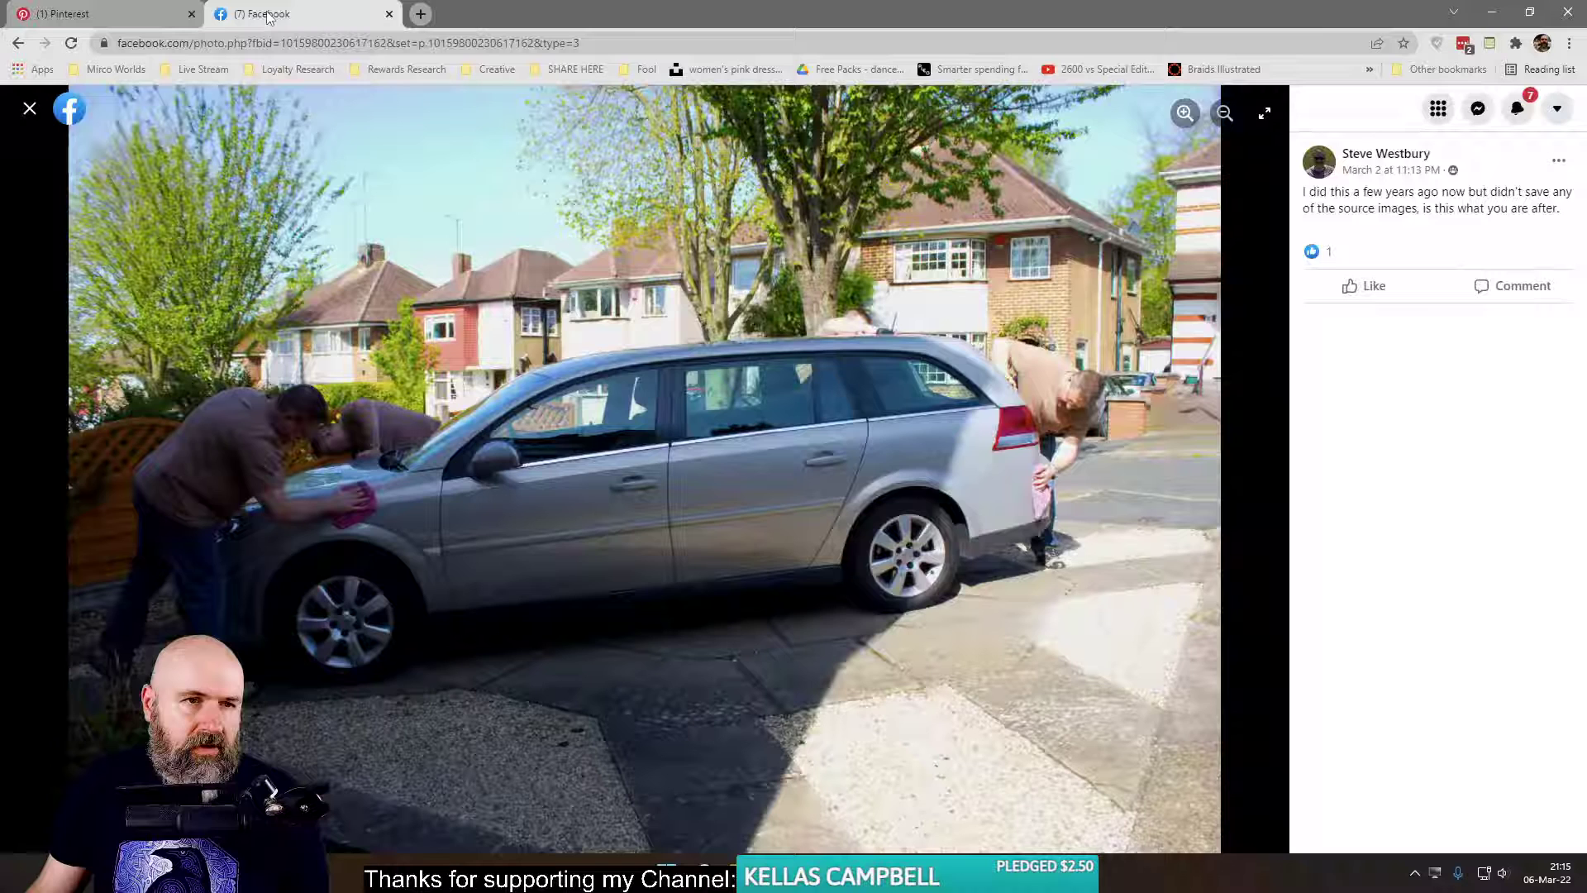
{"action": "left_click", "coordinate": [29, 109]}
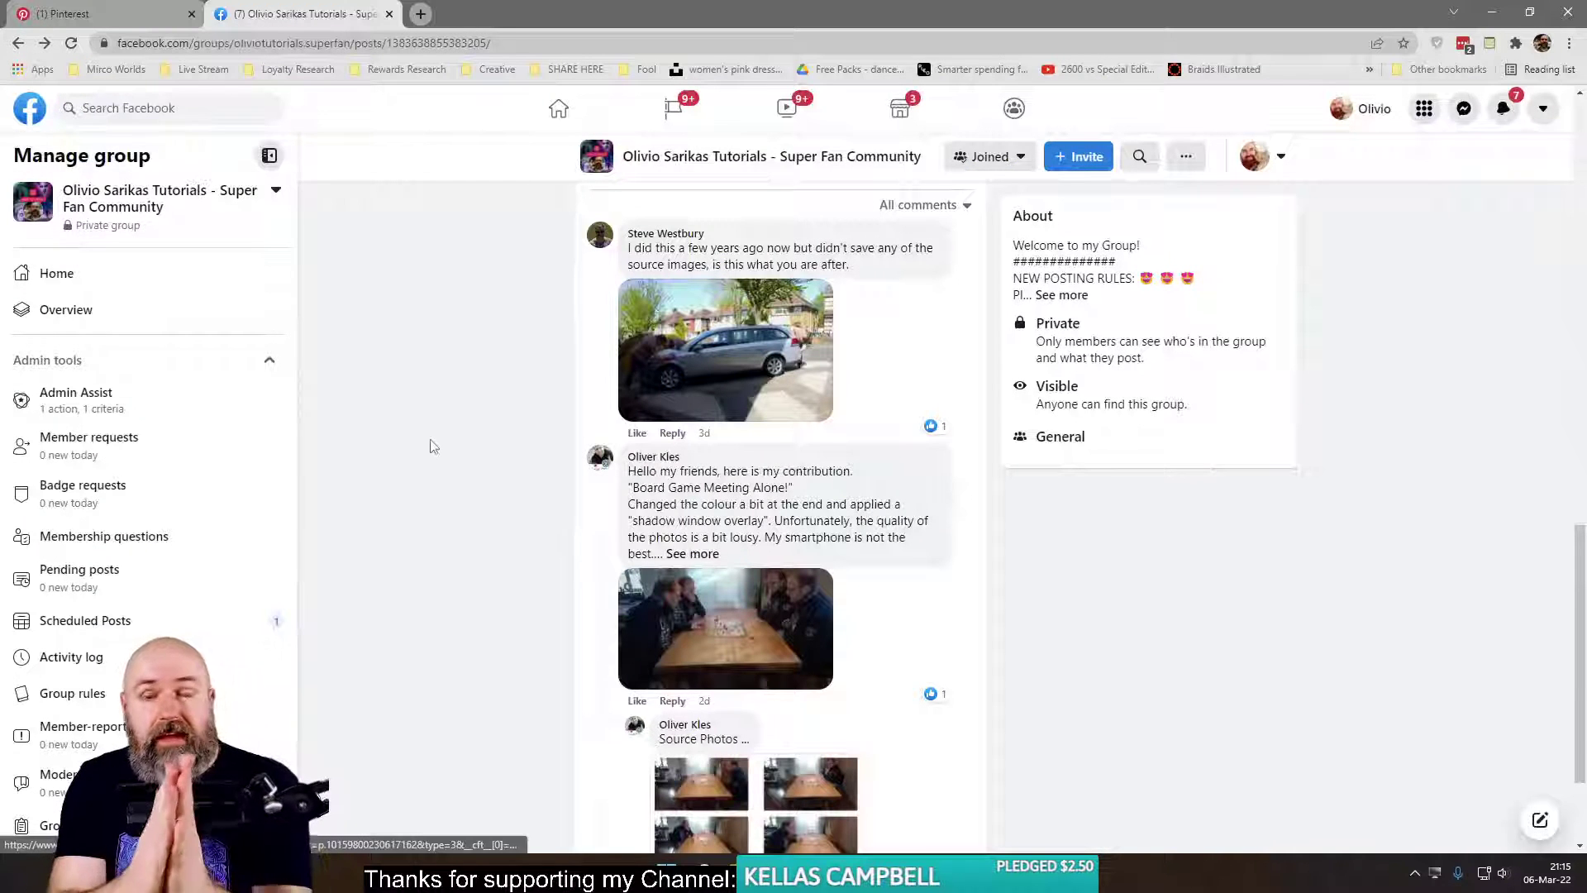